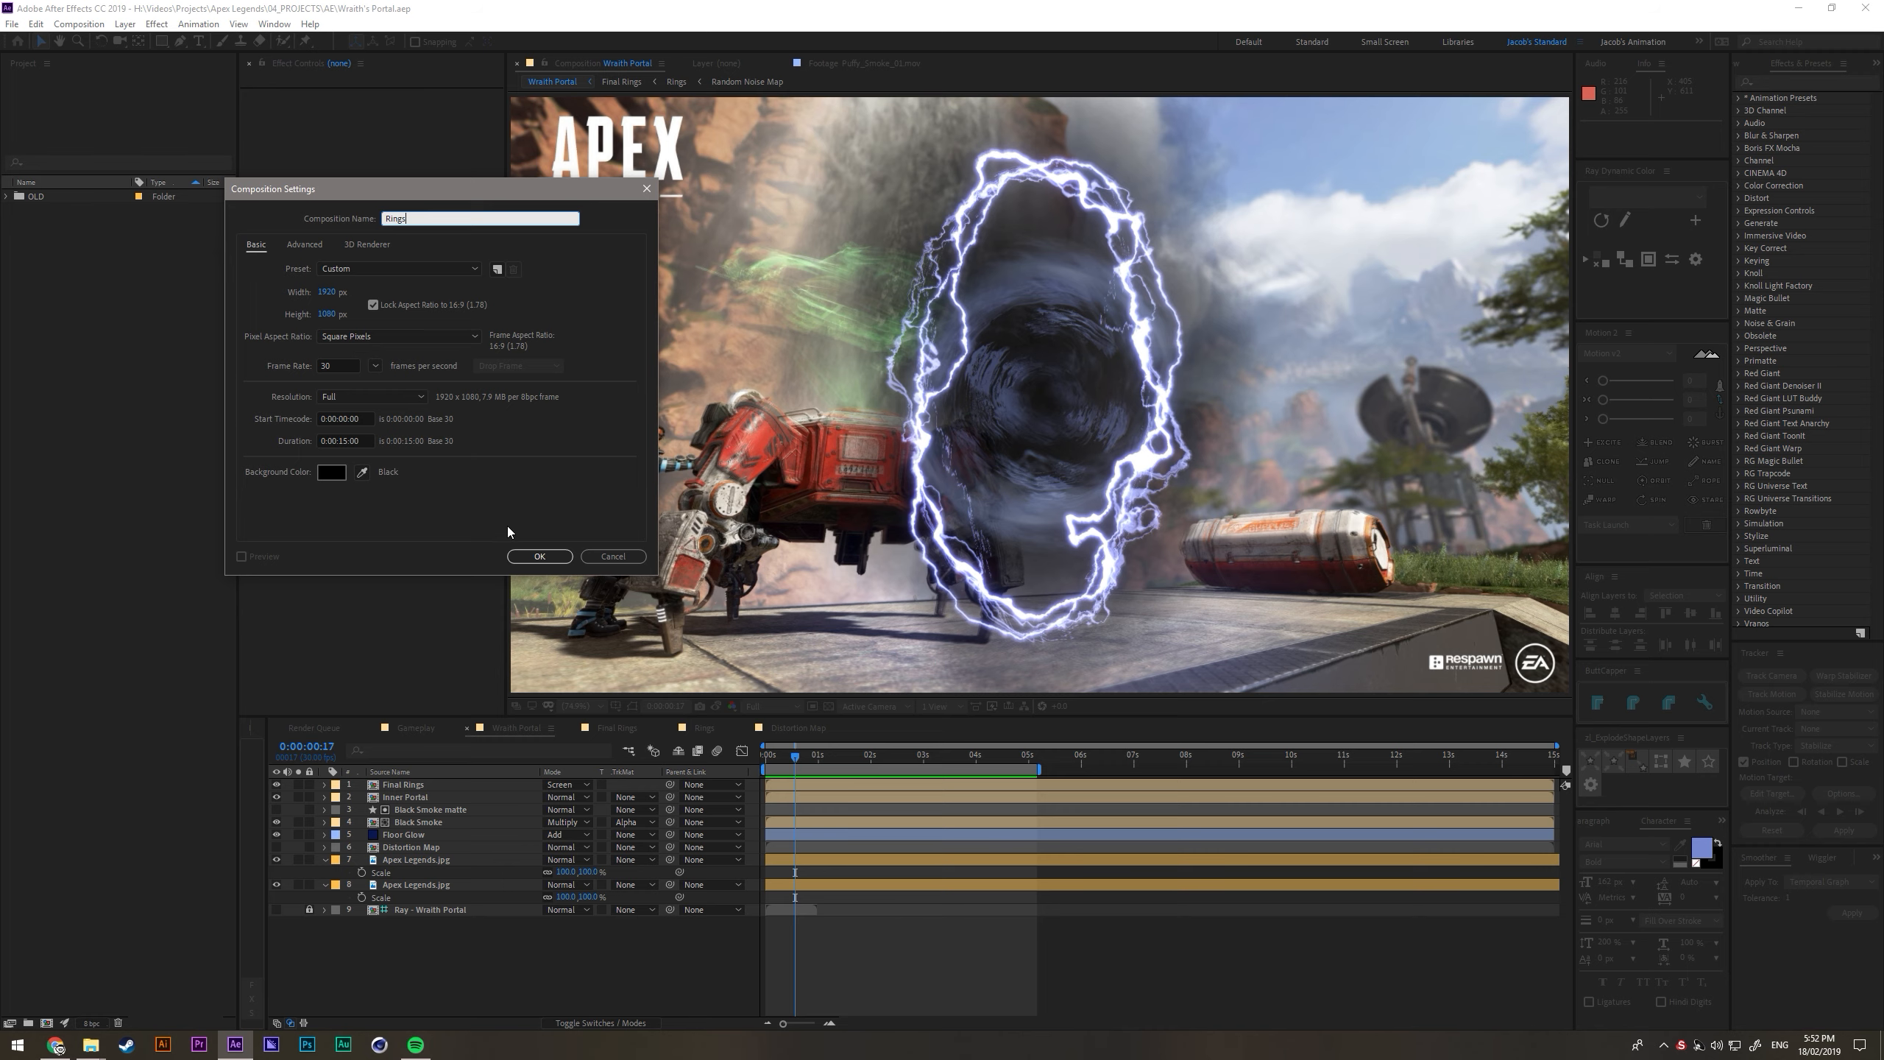
- Create the Rings composition and draw a tall ellipse outward from its exact centre, using the title and action safe guides
left_click(541, 557)
left_click(163, 42)
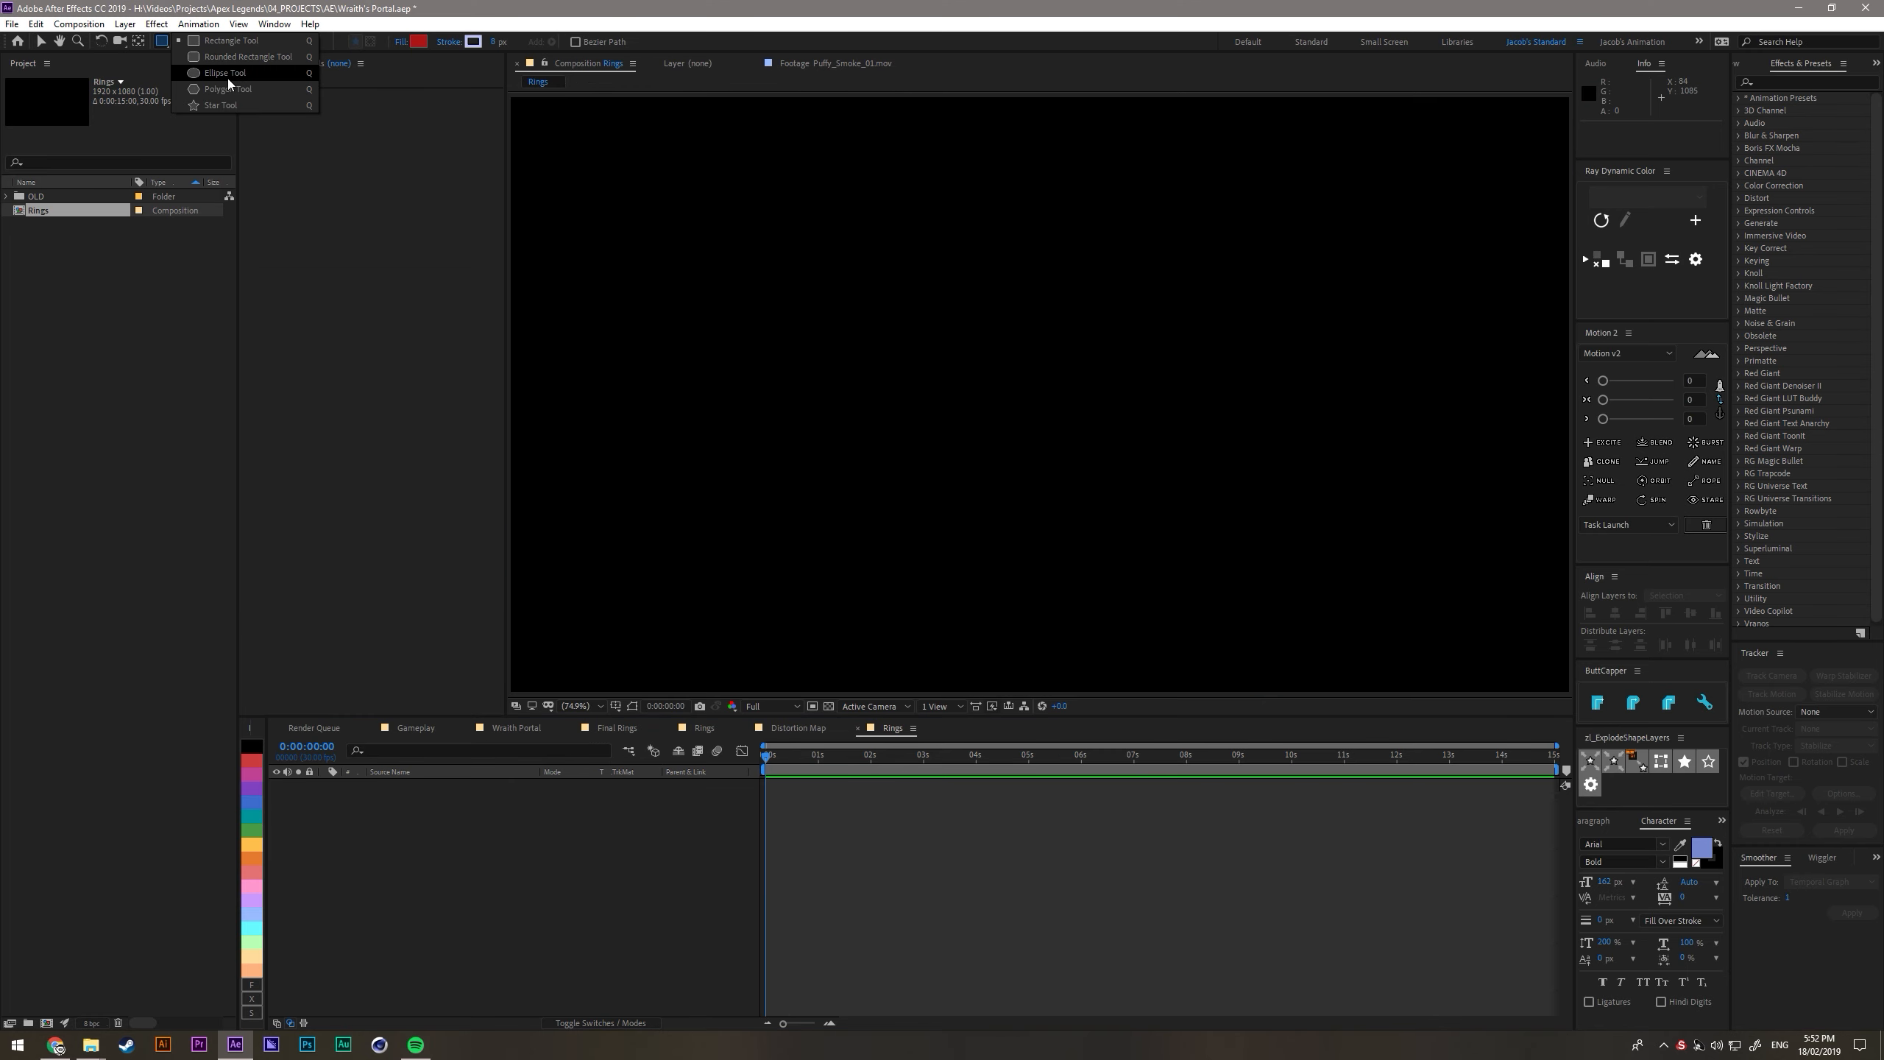
left_click(228, 76)
key("apostrophe")
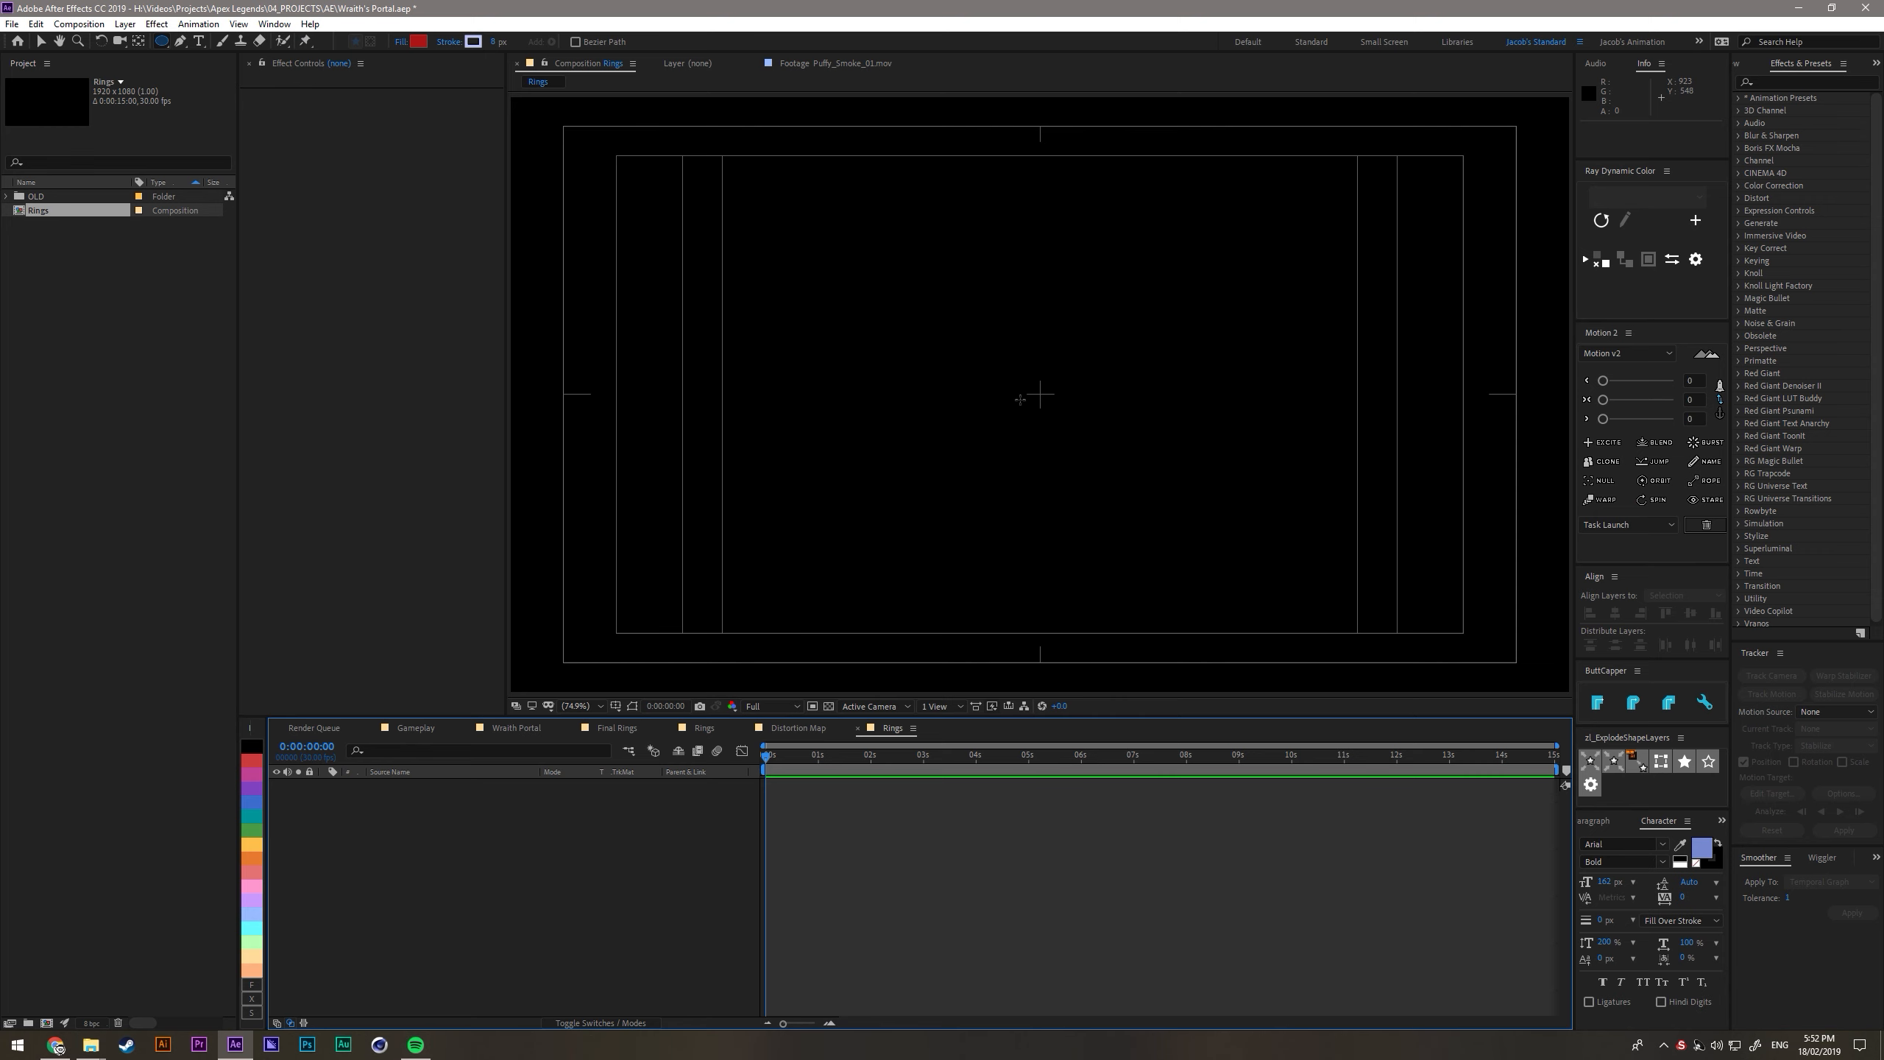
left_click_drag(1040, 393, 1168, 591)
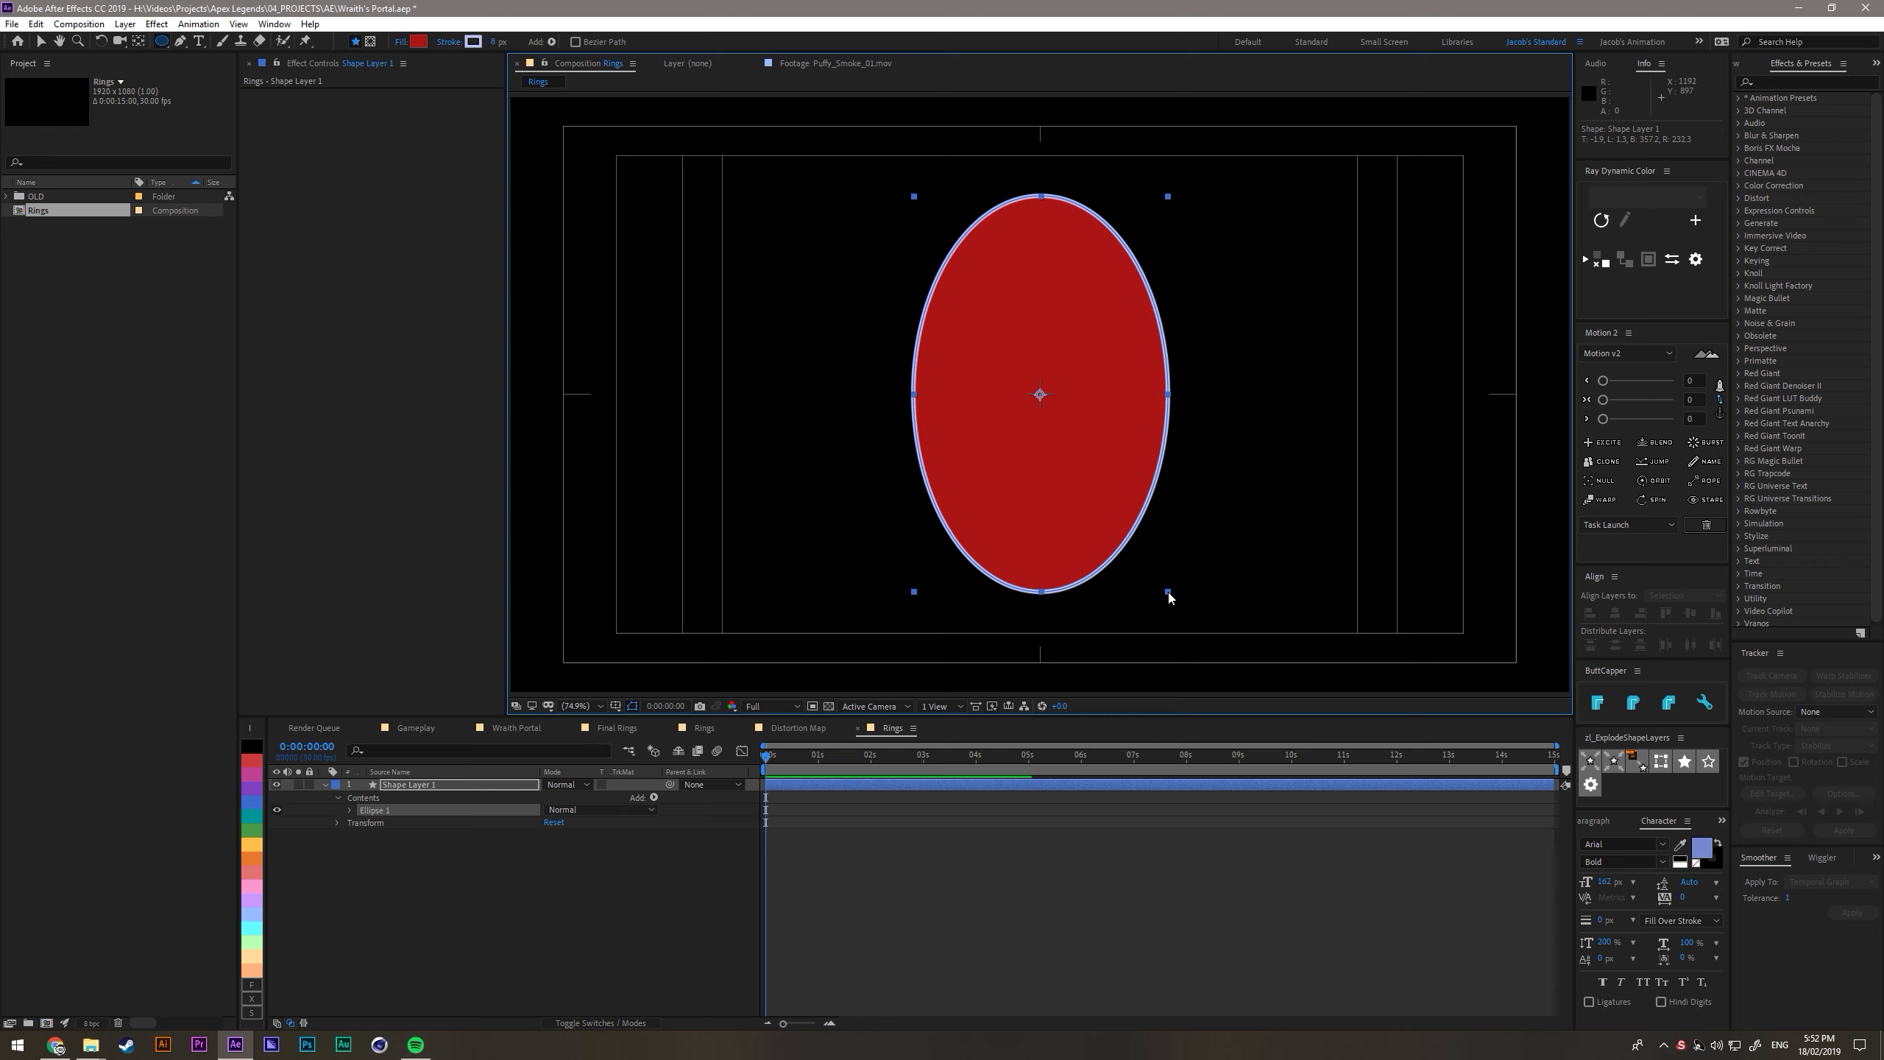
- Delete the fill from the ellipse's contents so that only the stroke outline is left
left_click(499, 910)
left_click(420, 786)
left_click(397, 865)
left_click(351, 810)
left_click(380, 849)
key("Delete")
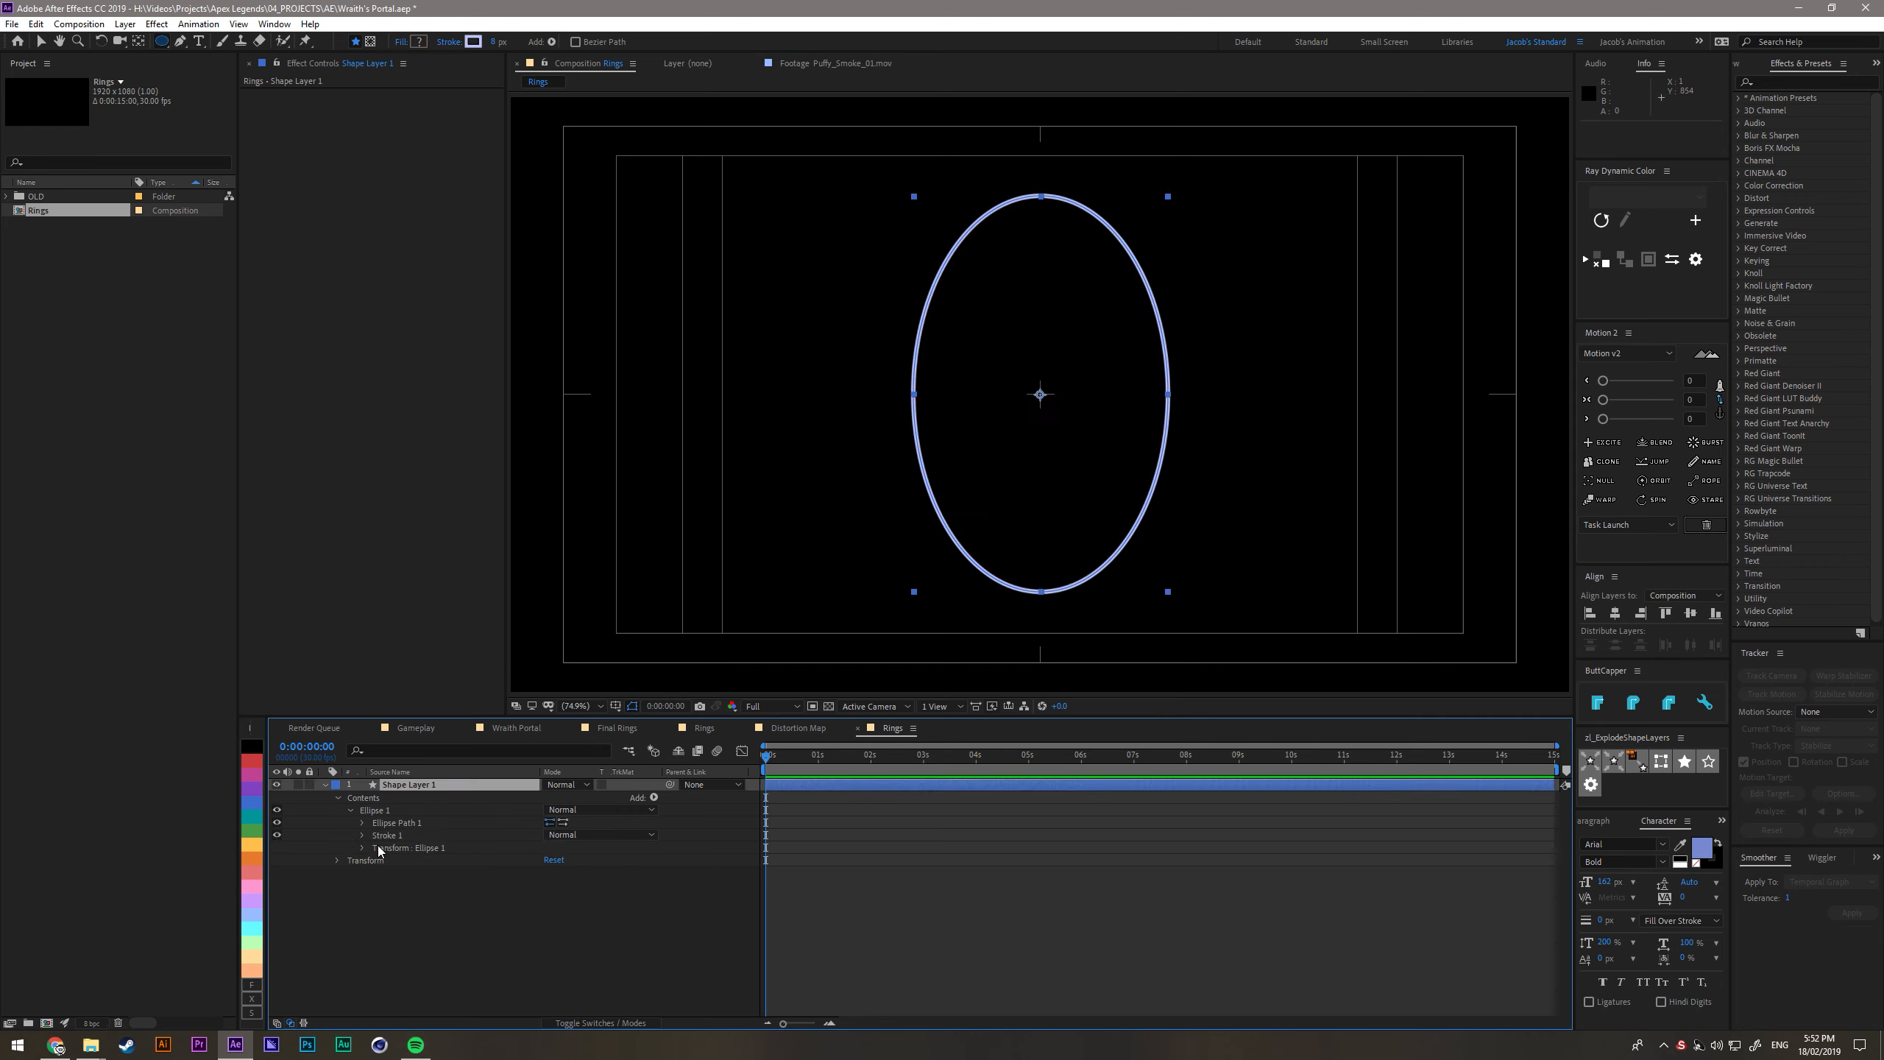
- Rename the ellipse shape layer as Main Ring
left_click(420, 784)
key("Return")
type("Main Ring")
key("Return")
- Apply Turbulent Displace to Main Ring and drive its Evolution with the expression time*200
key("ctrl+space")
type("turb")
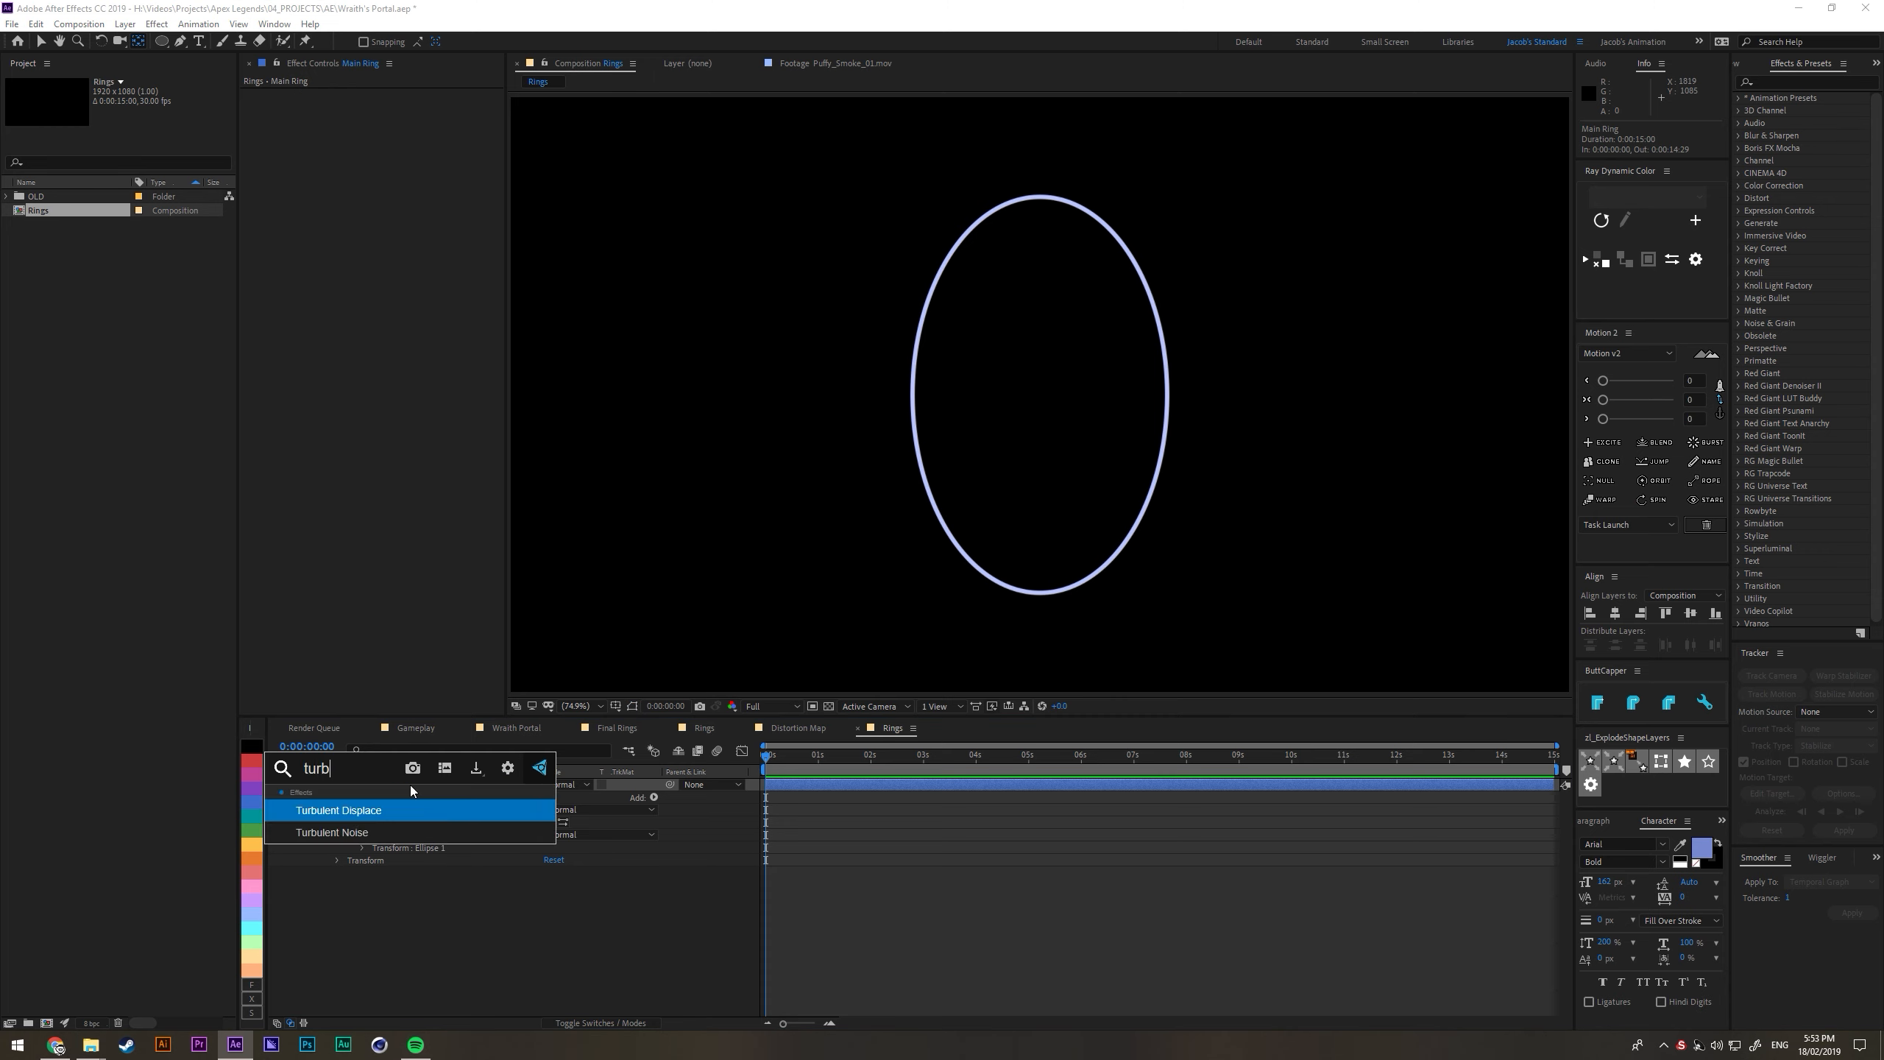
key("Return")
left_click_drag(404, 170, 1010, 244)
key("ctrl+z")
left_click(269, 170, "alt")
type("time*200")
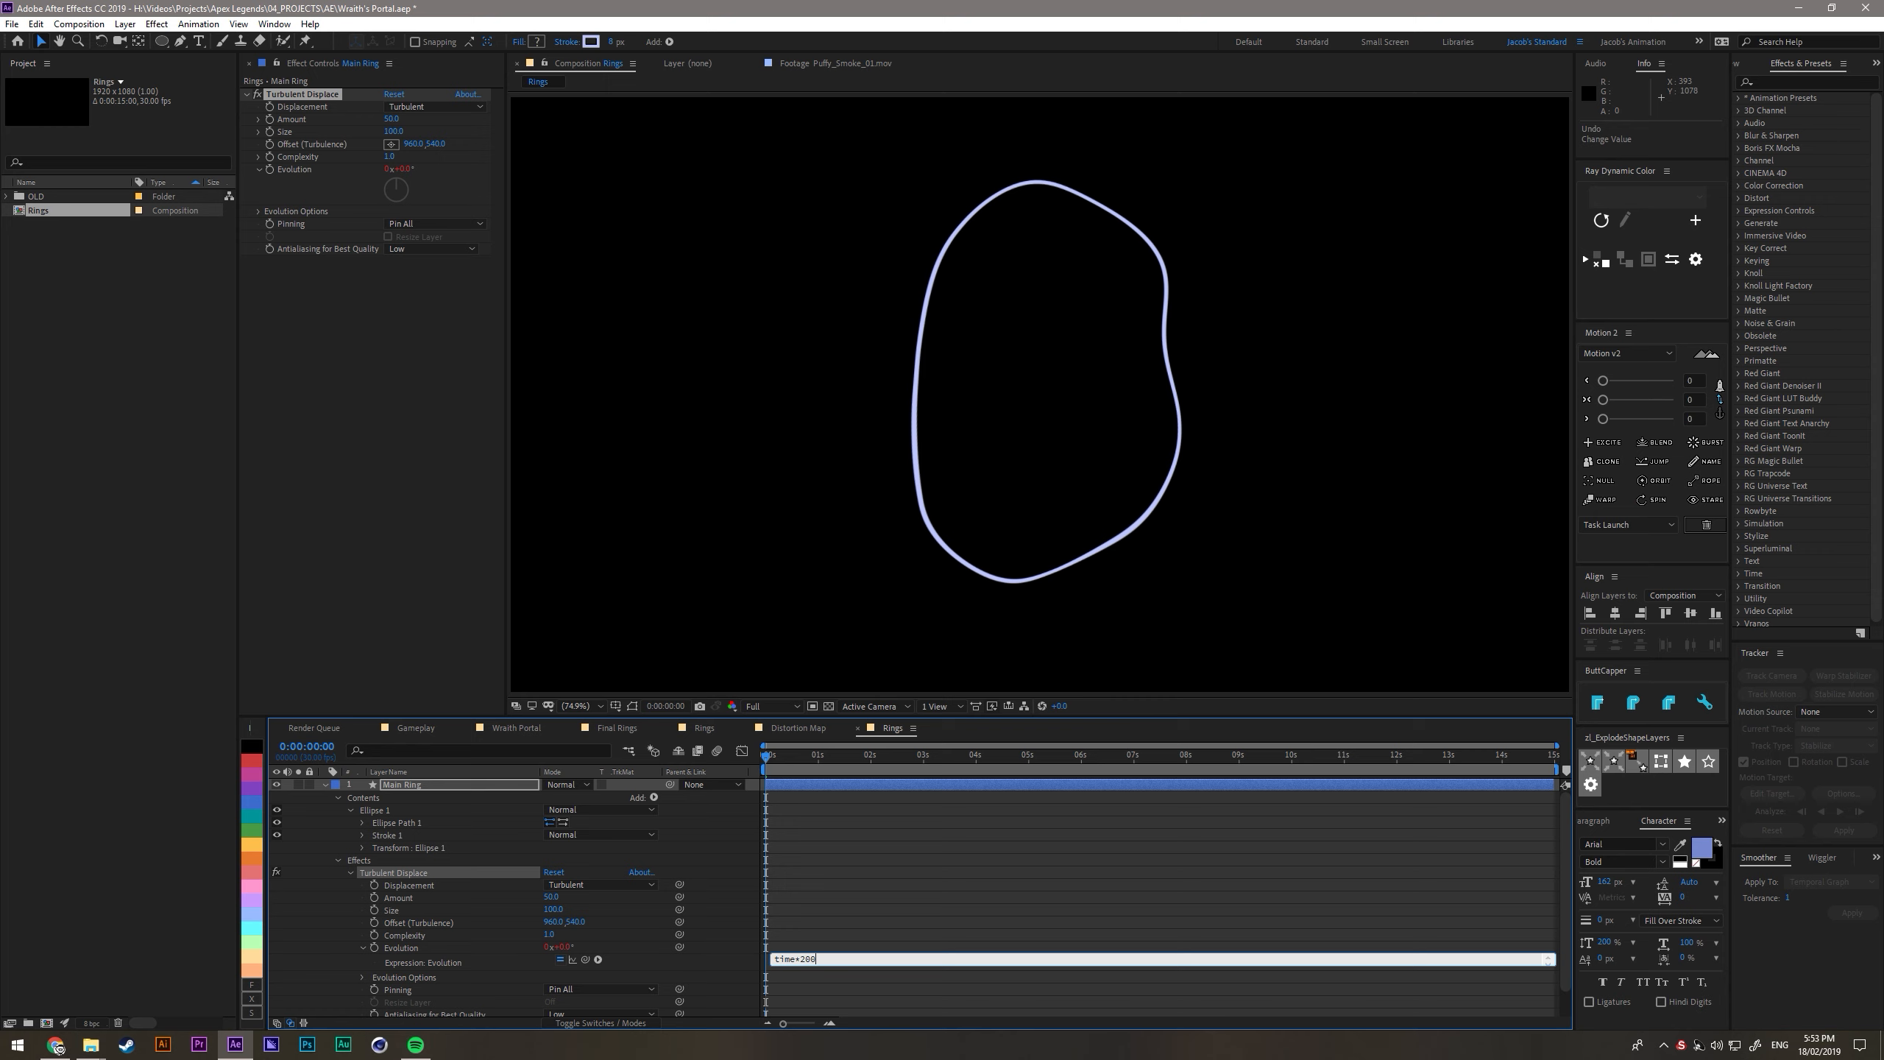
- Preview the wobbling ring and reduce the Turbulent Displace amount on Main Ring to 20
left_click(929, 755)
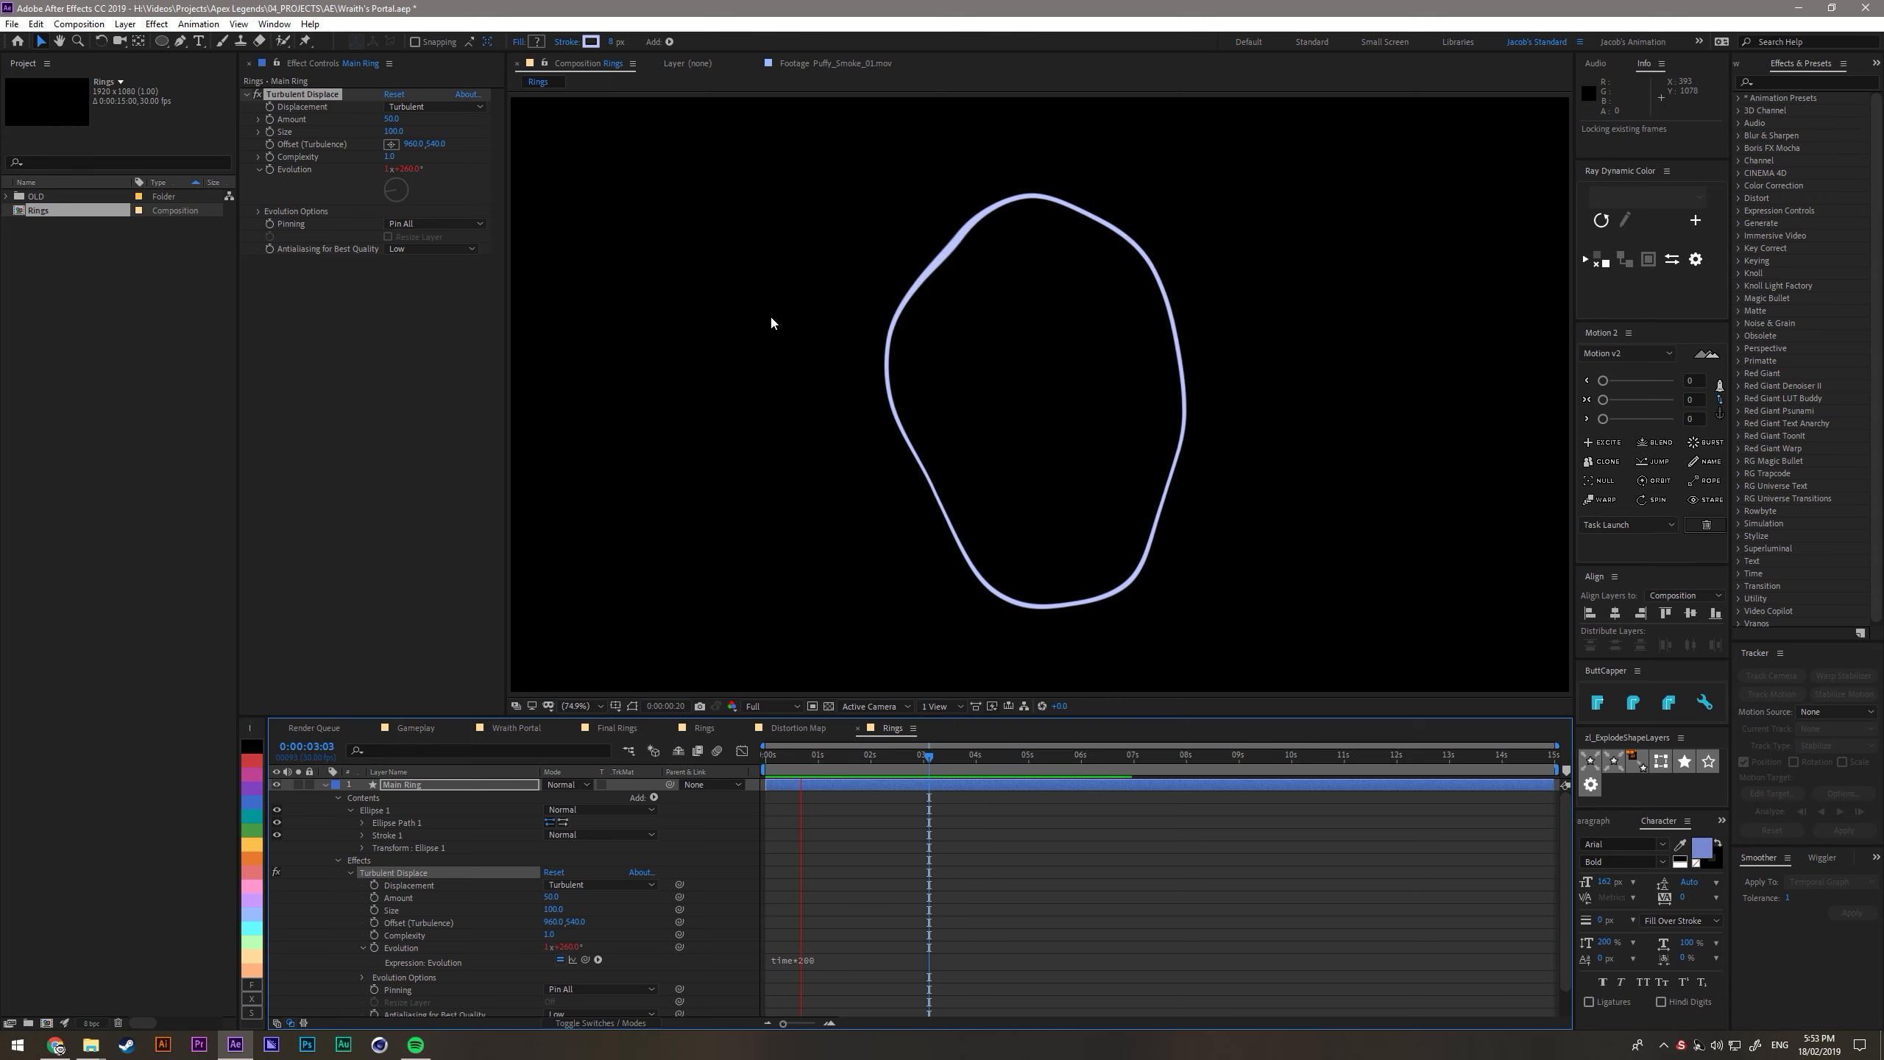
key("space")
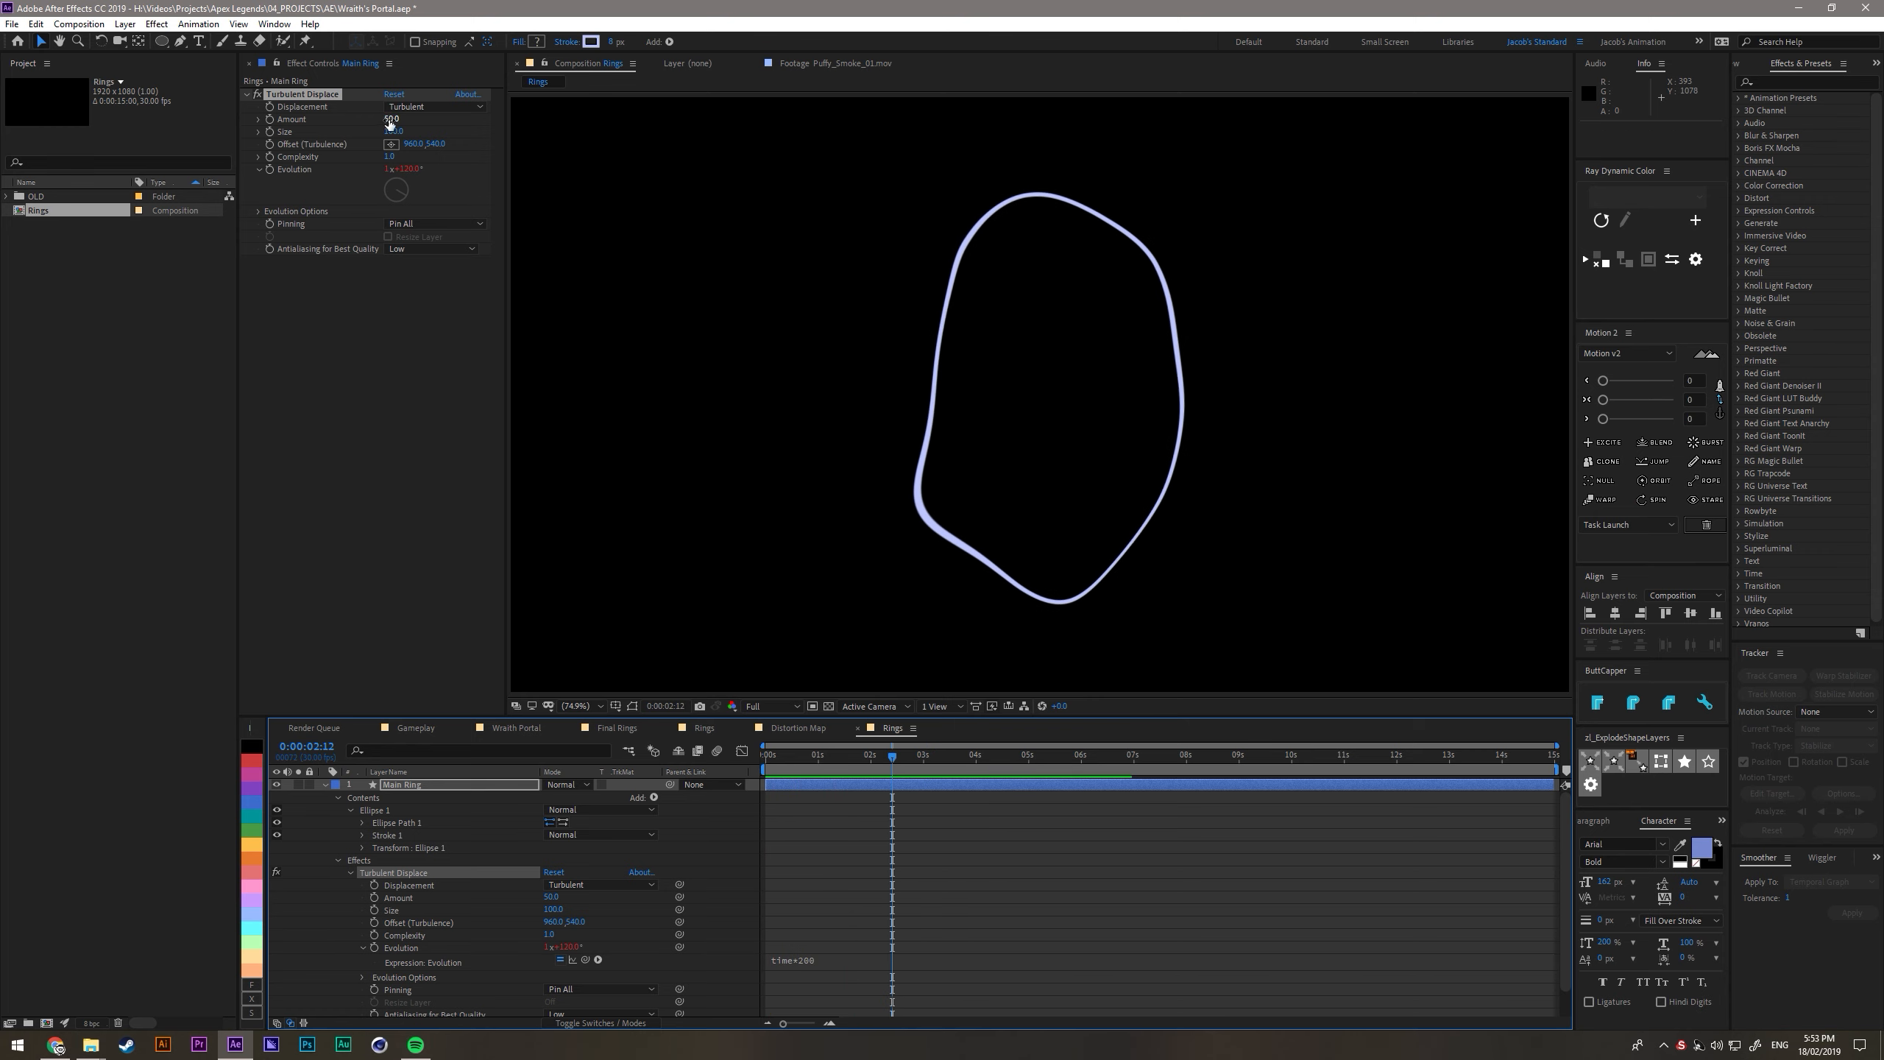
left_click_drag(388, 119, 378, 118)
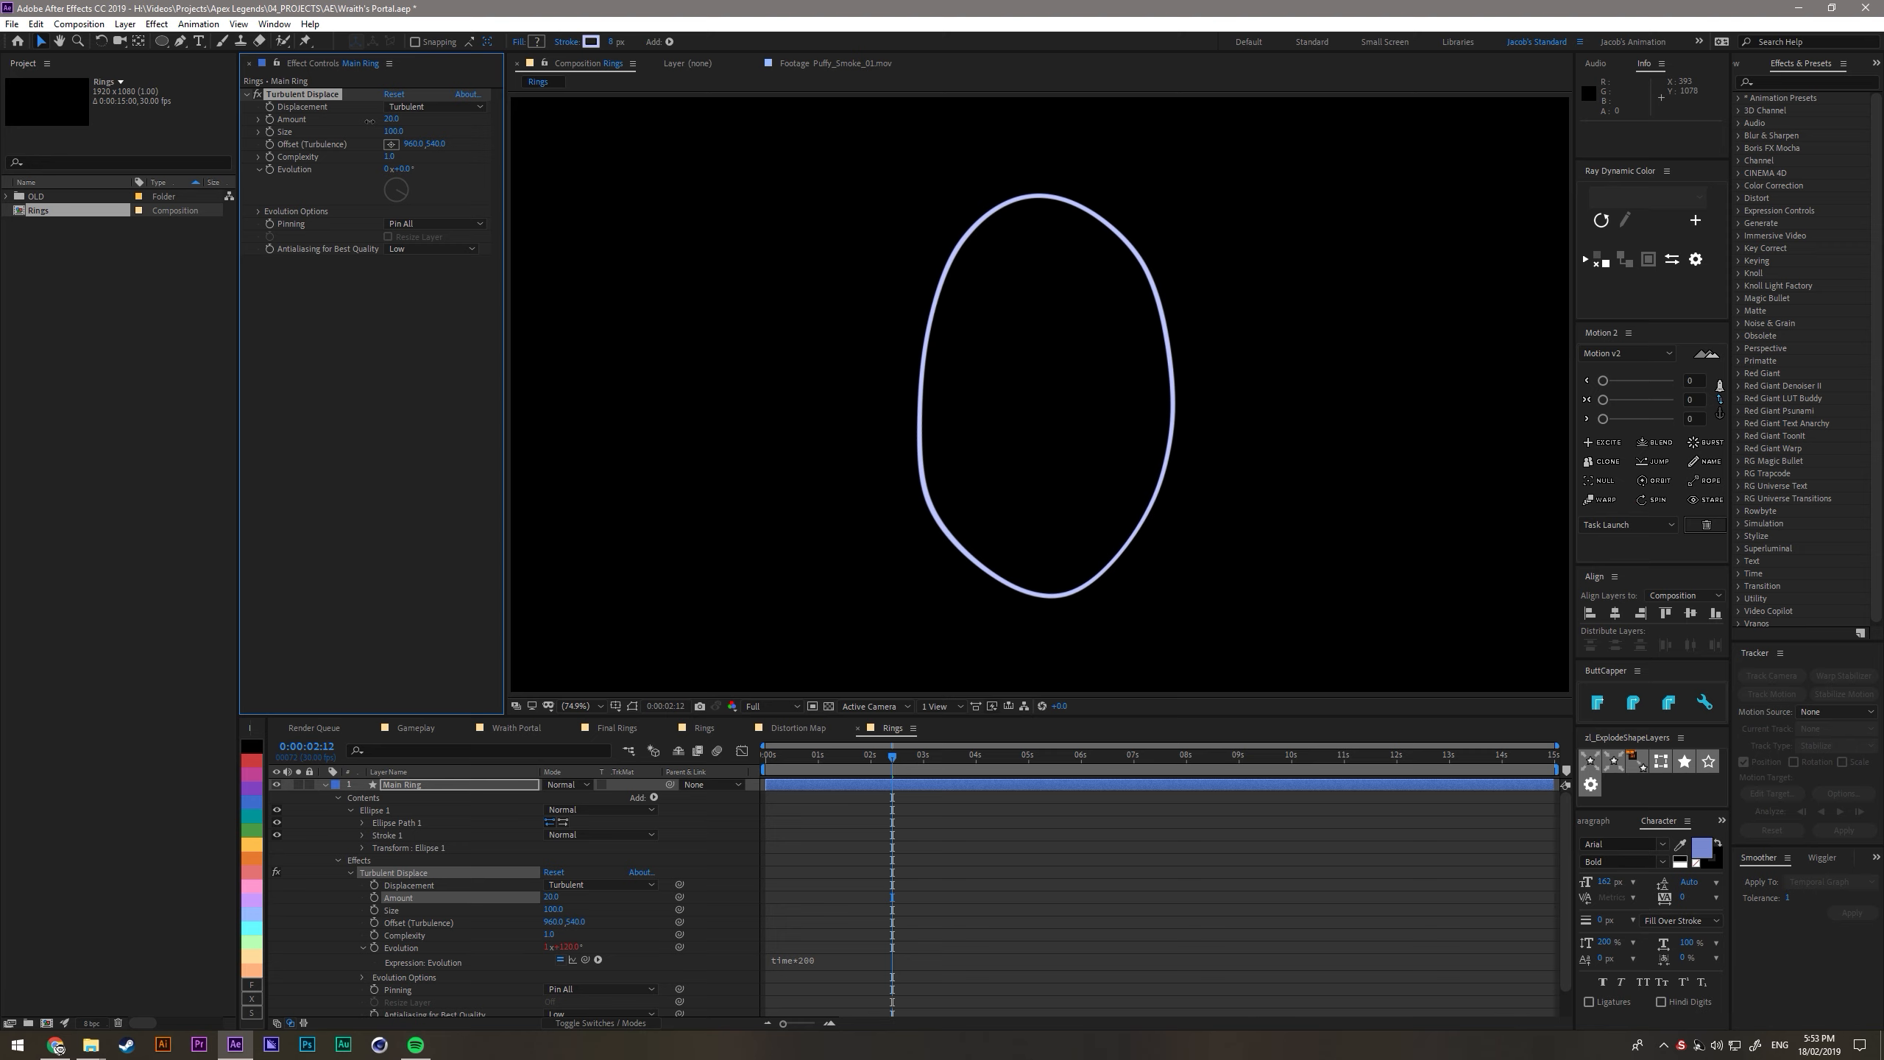
left_click(764, 765)
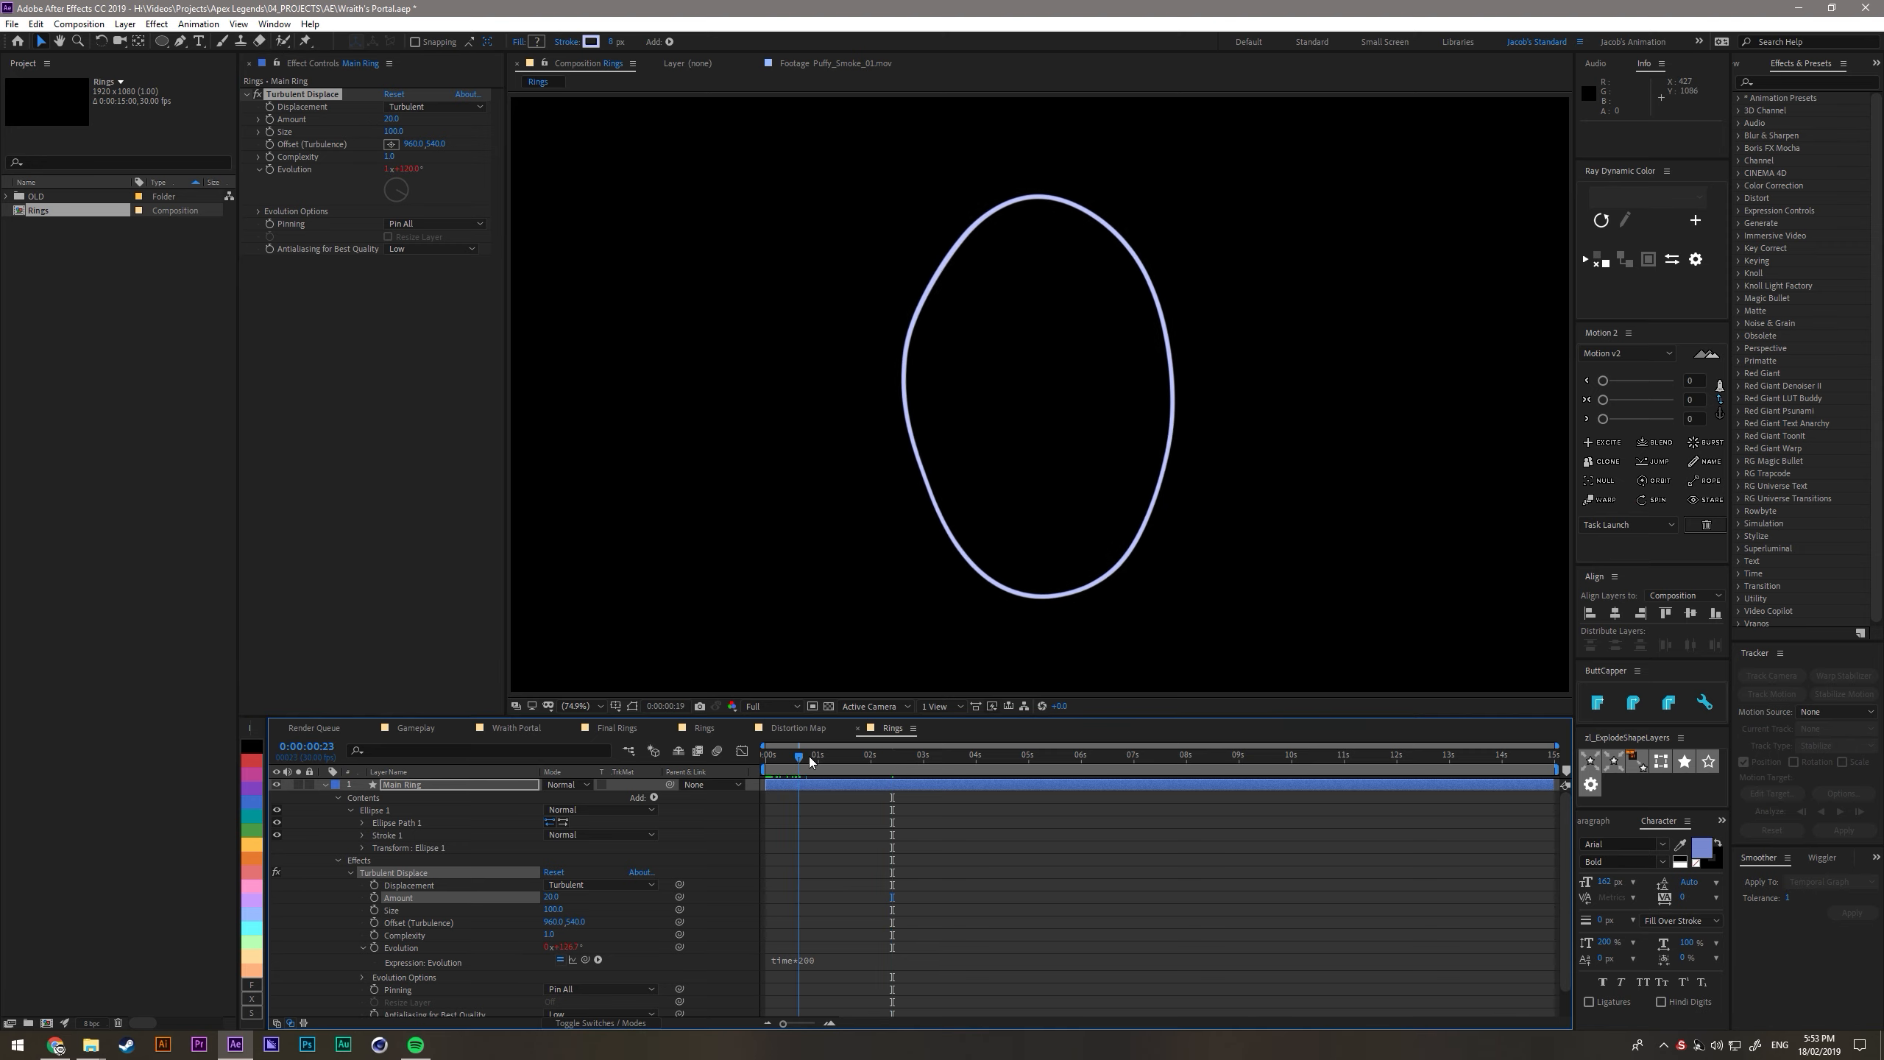
left_click_drag(811, 763, 765, 756)
left_click(413, 300)
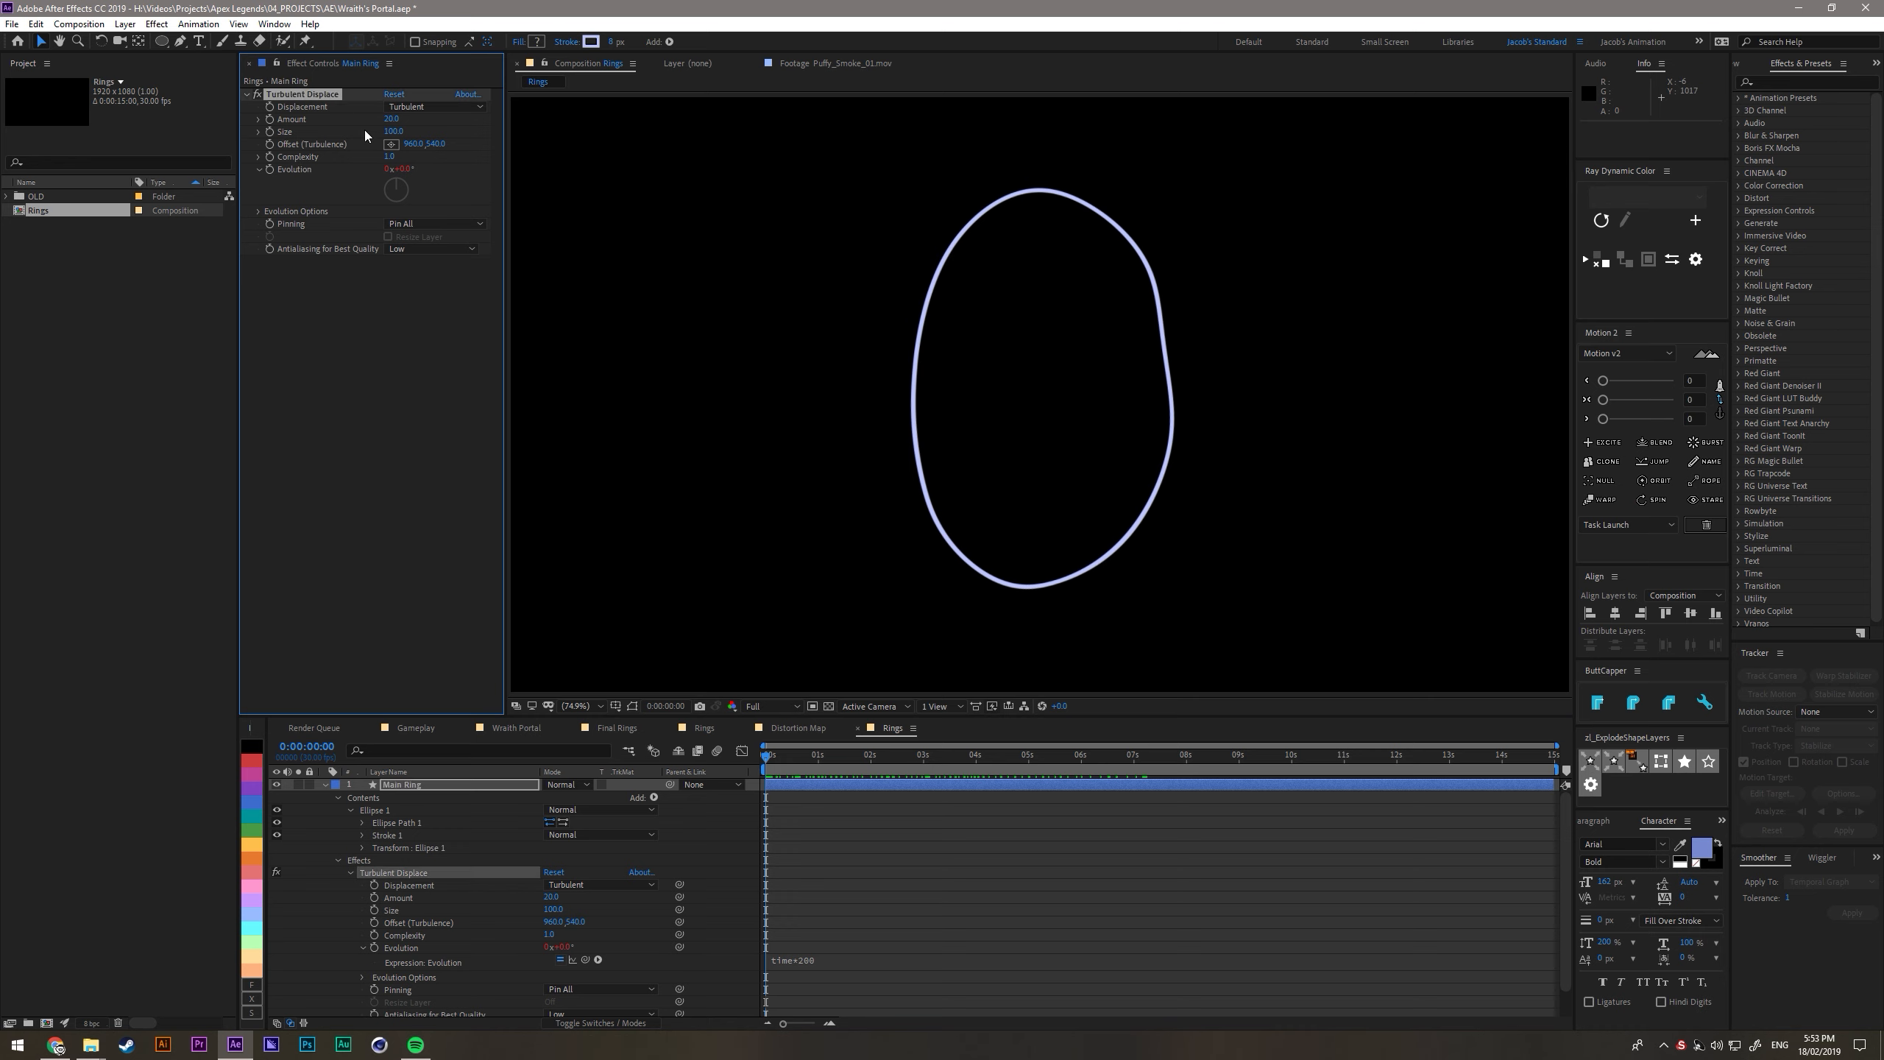
- Duplicate Turbulent Displace on Main Ring, giving the copy a much smaller size and an amount above 100, and preview the result
key("ctrl+d")
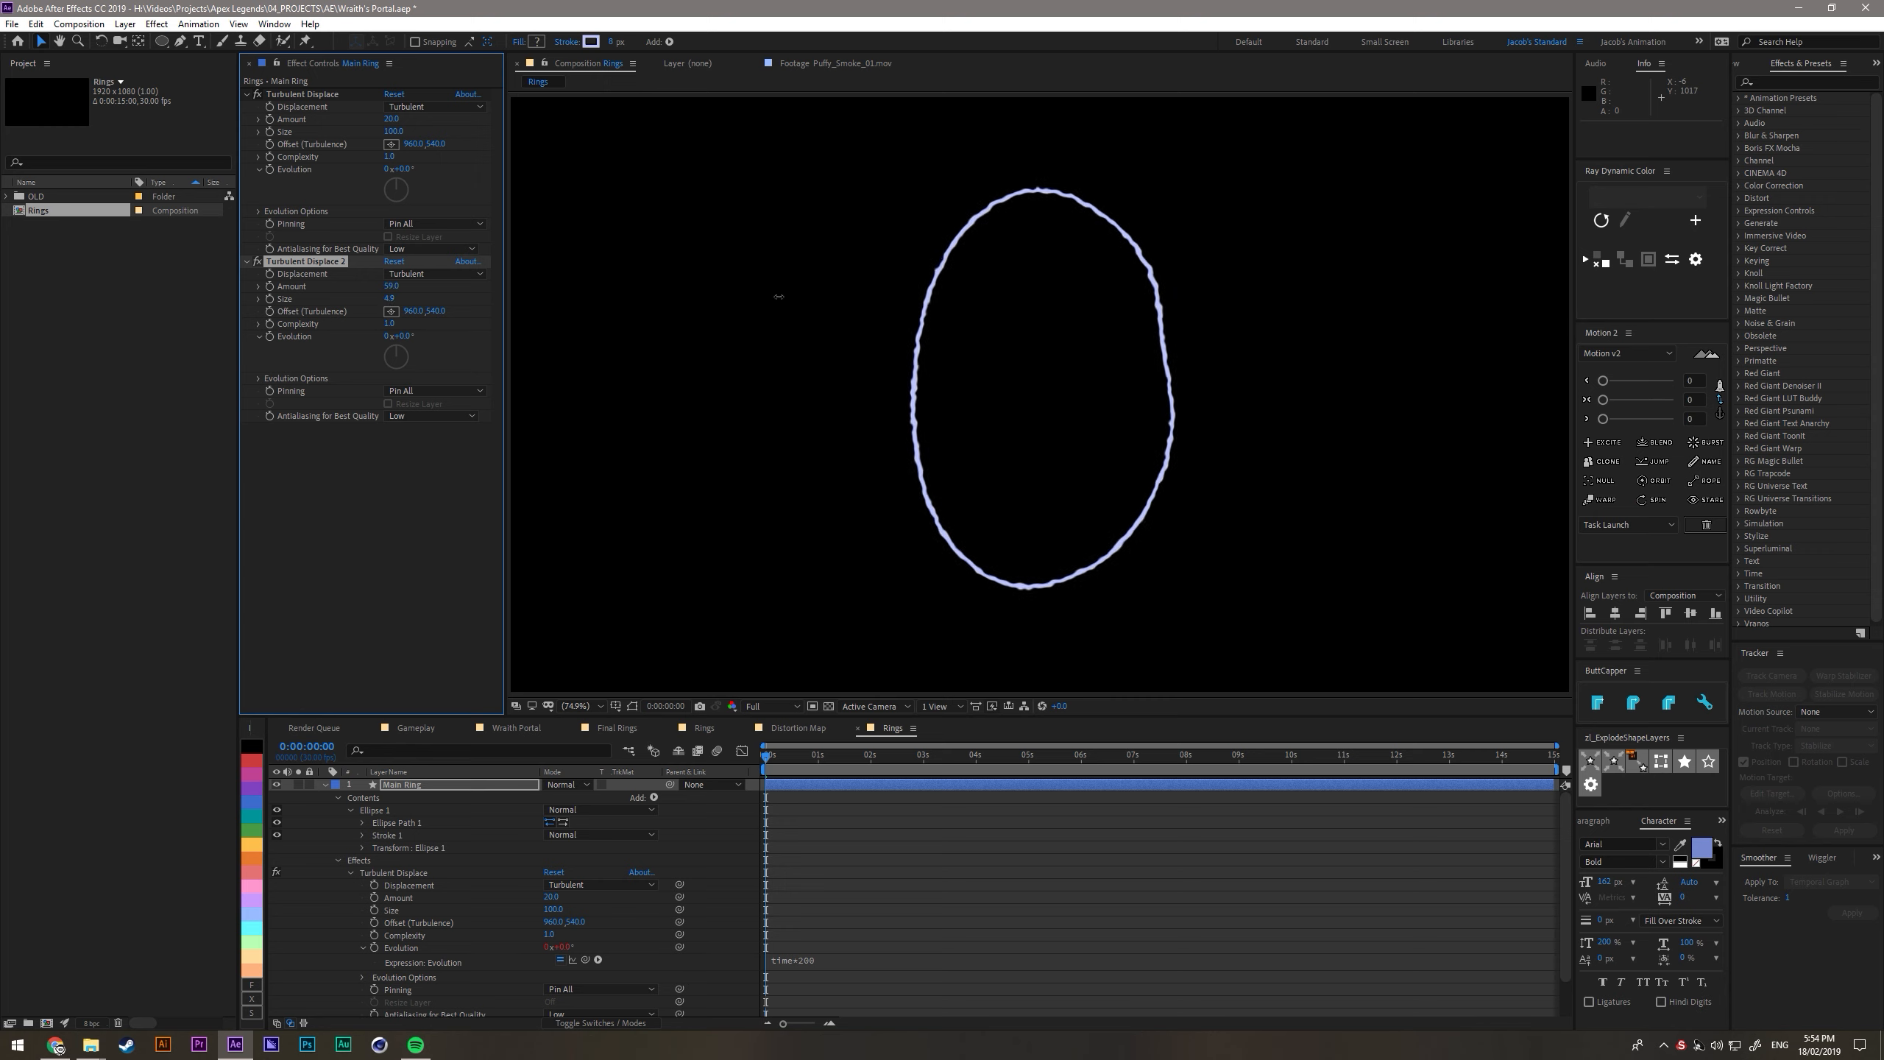
left_click_drag(611, 300, 548, 322)
left_click_drag(413, 287, 693, 279)
key("space")
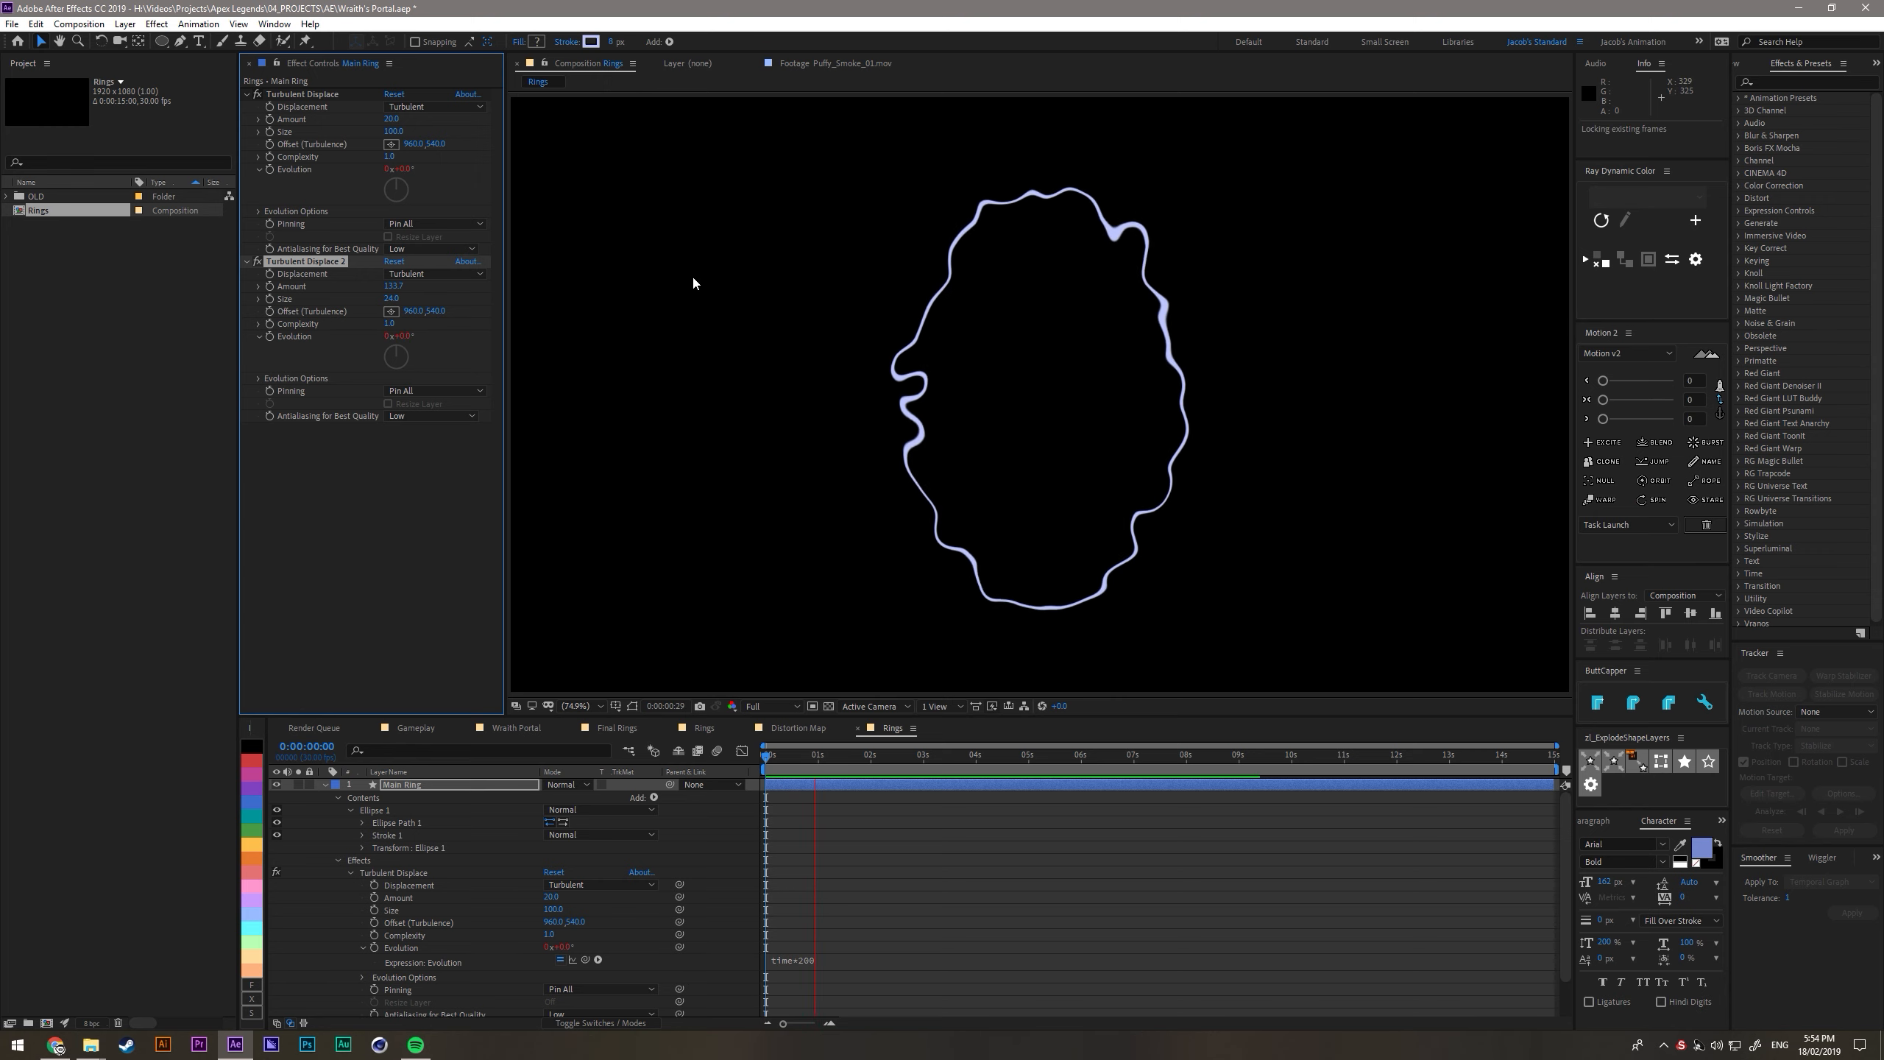
key("space")
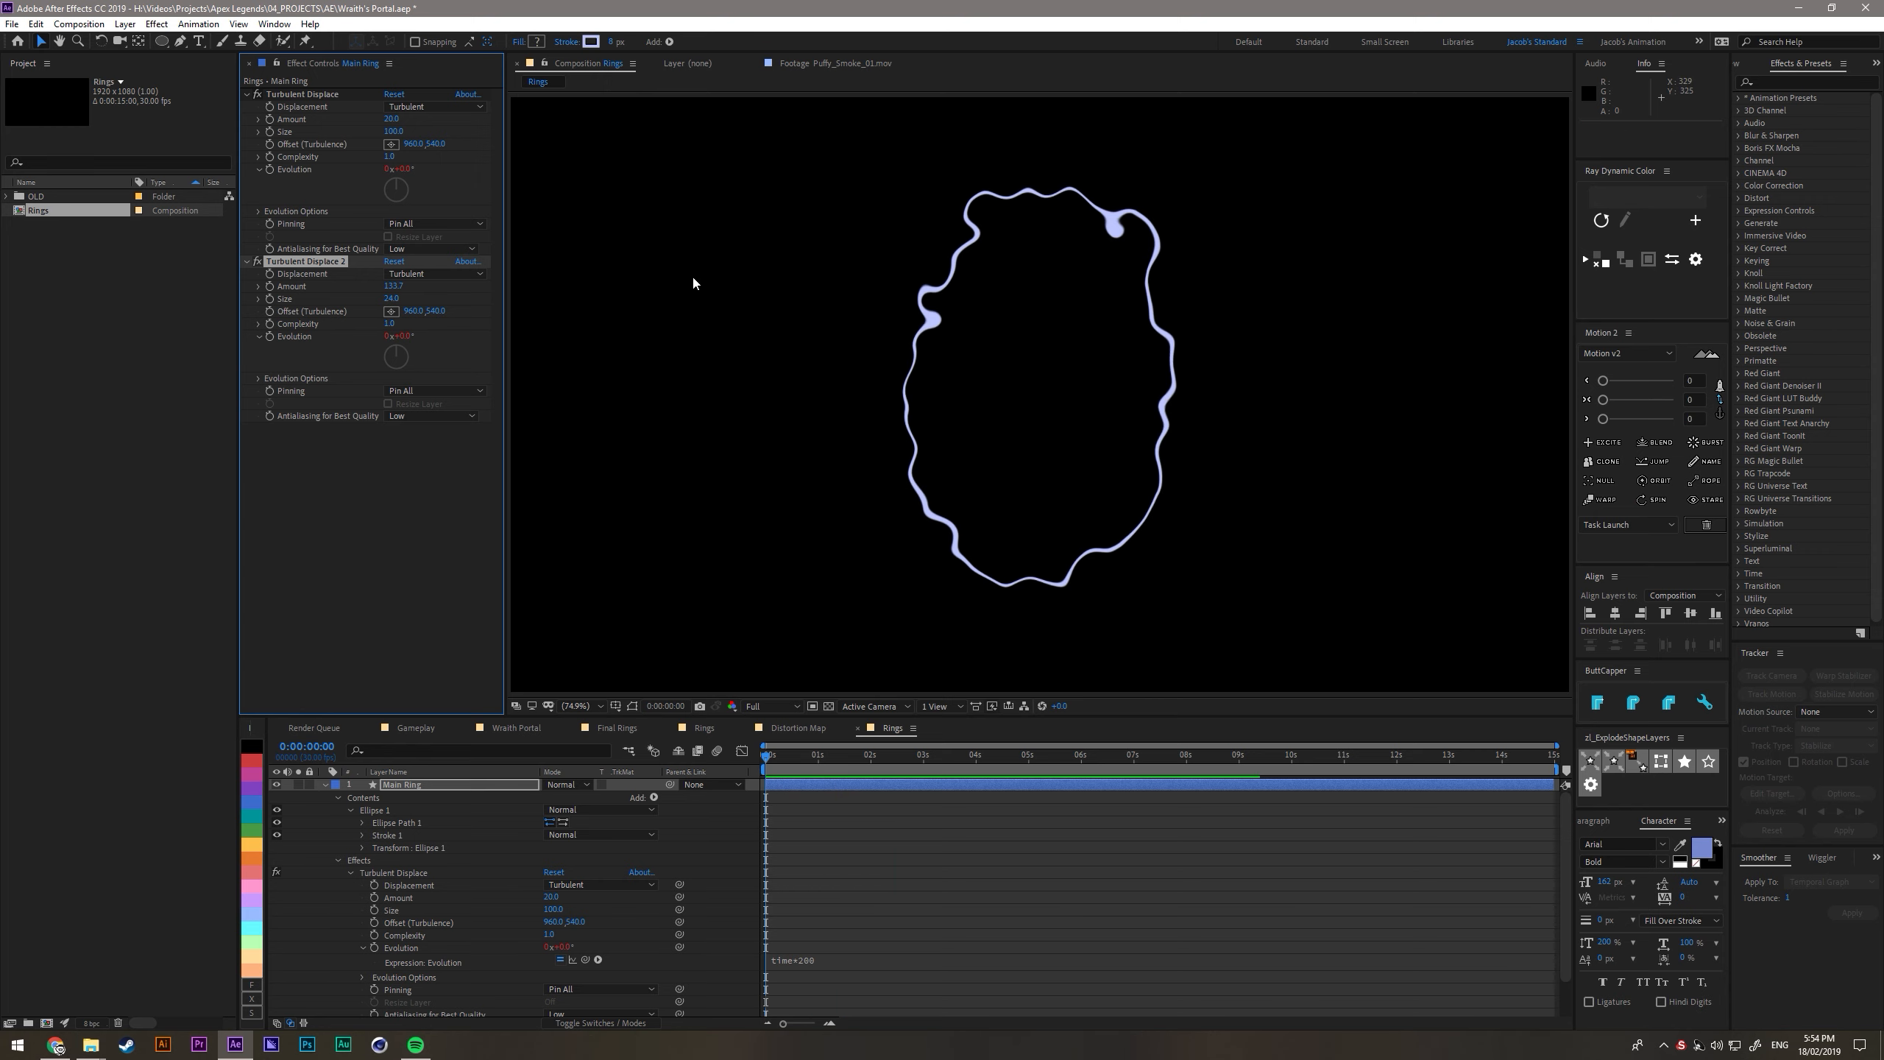
left_click(412, 524)
left_click(326, 785)
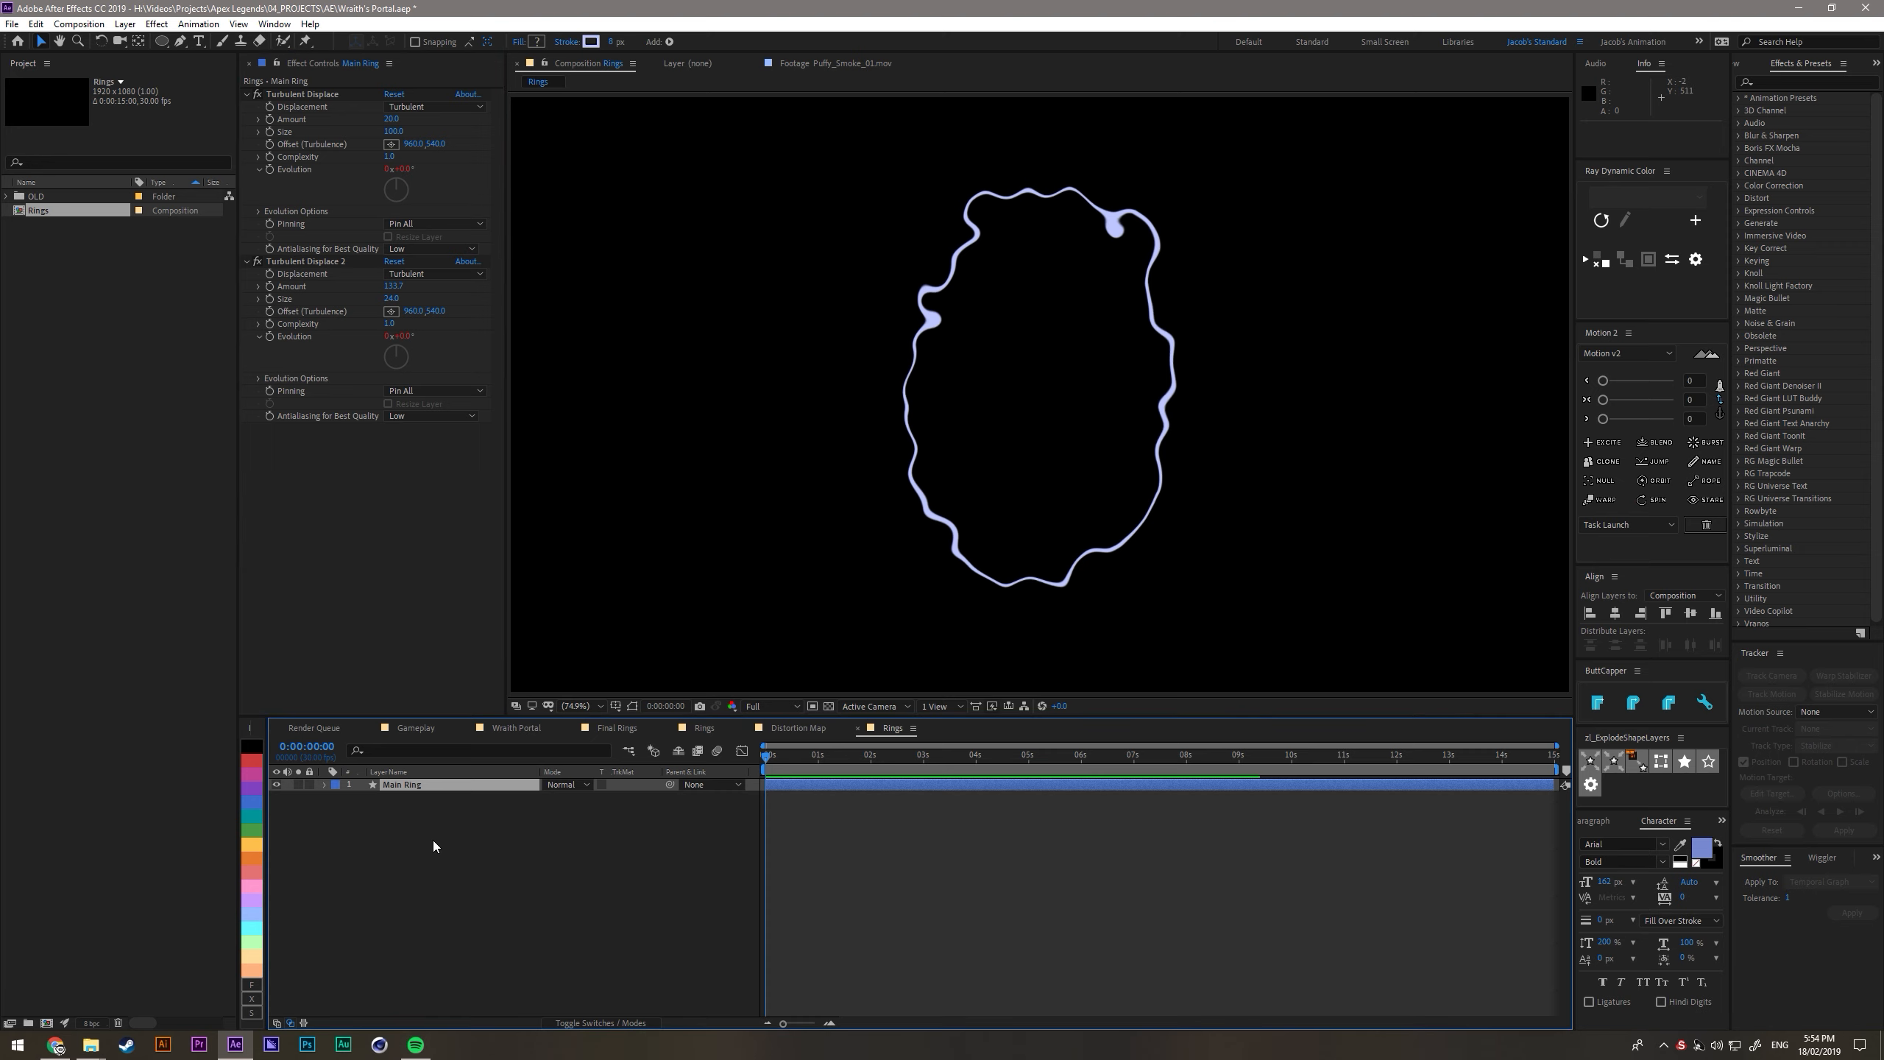
- Create a white 1920 x 1080 solid named Random Noise Map
left_click(475, 858)
key("ctrl+y")
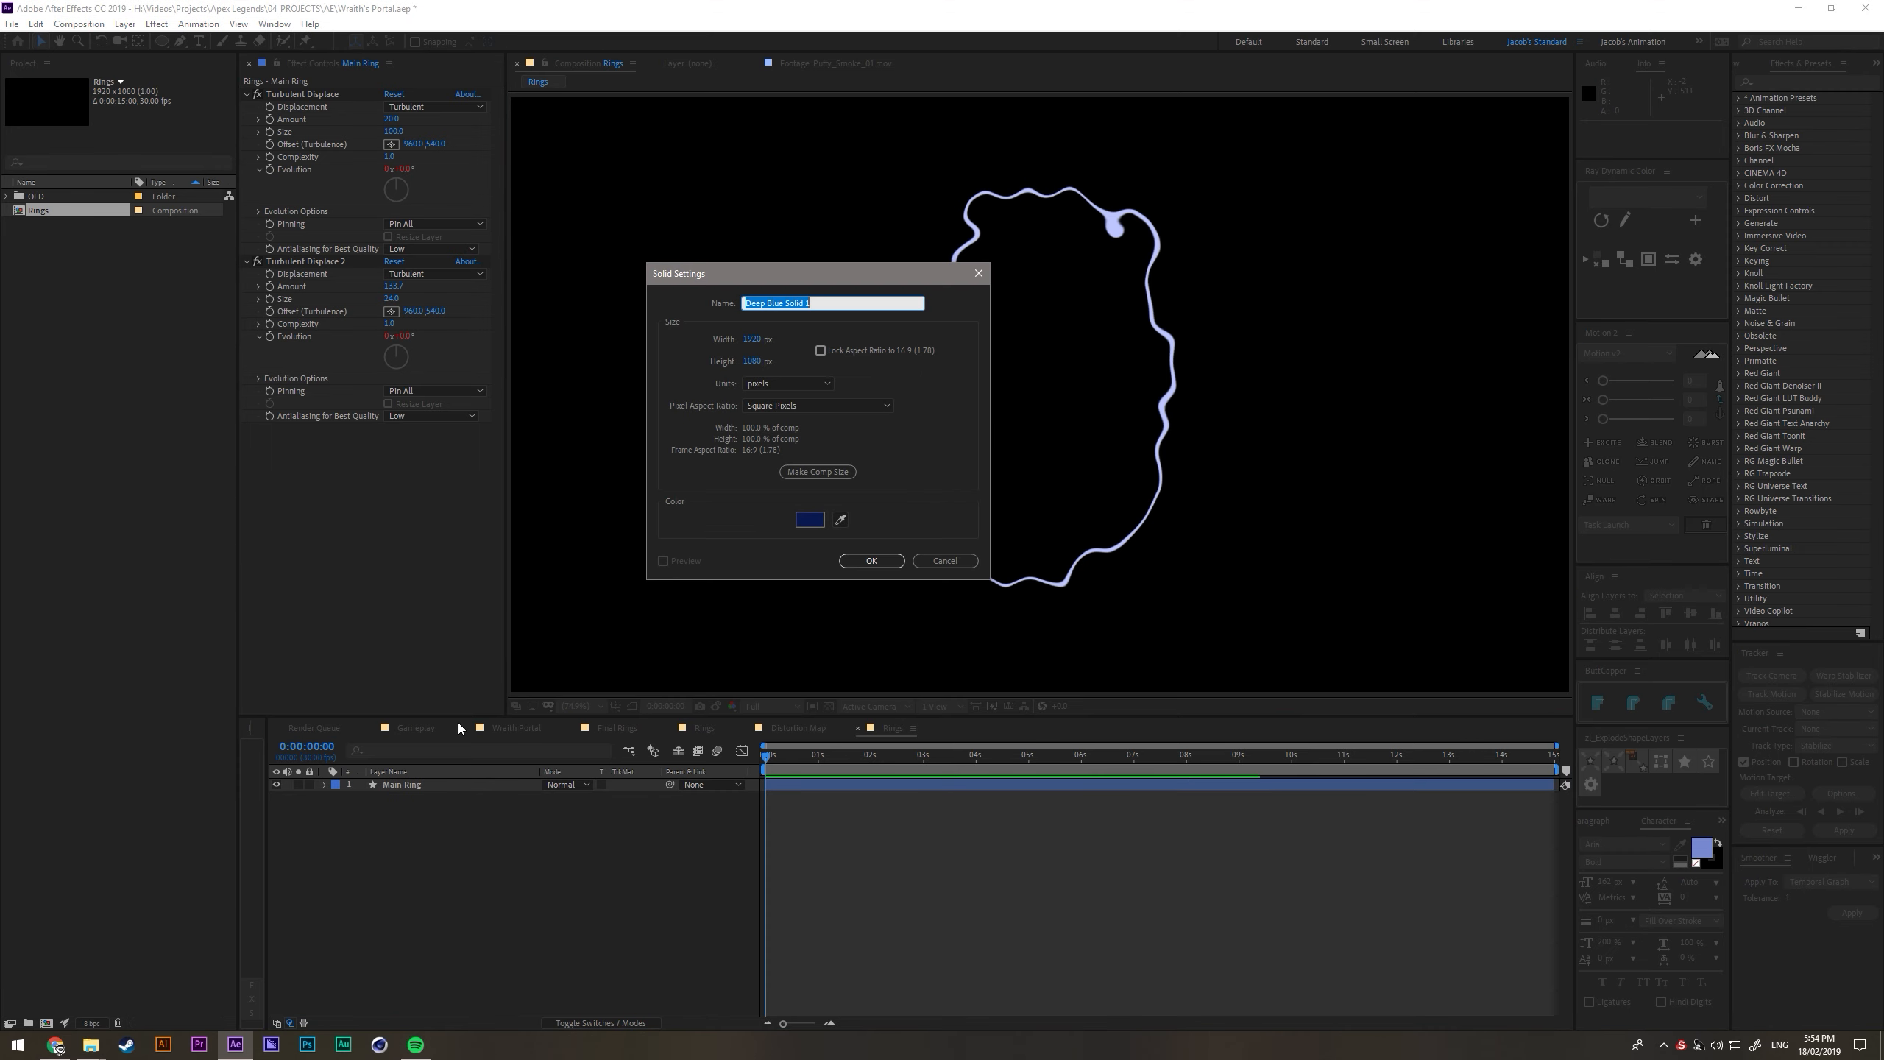
left_click(812, 521)
left_click_drag(373, 417, 321, 352)
left_click(683, 396)
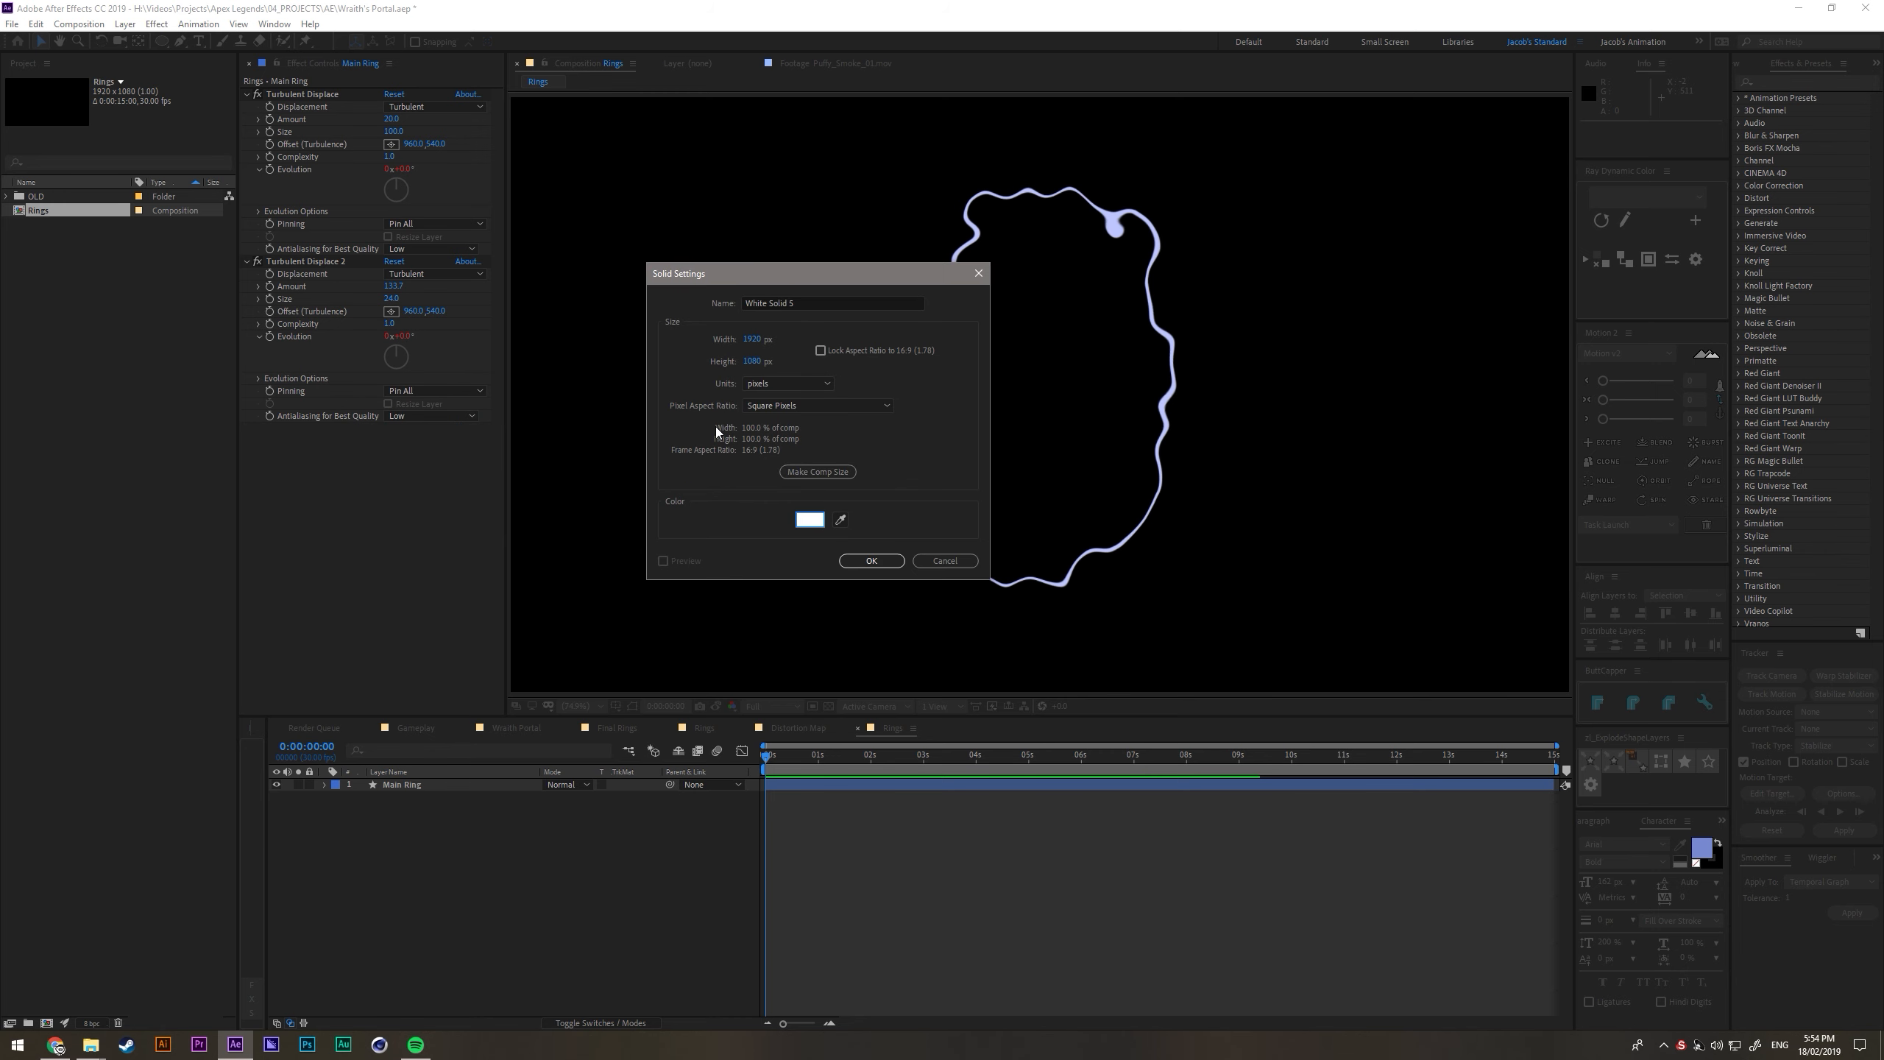
left_click(803, 302)
type("Random Noise M")
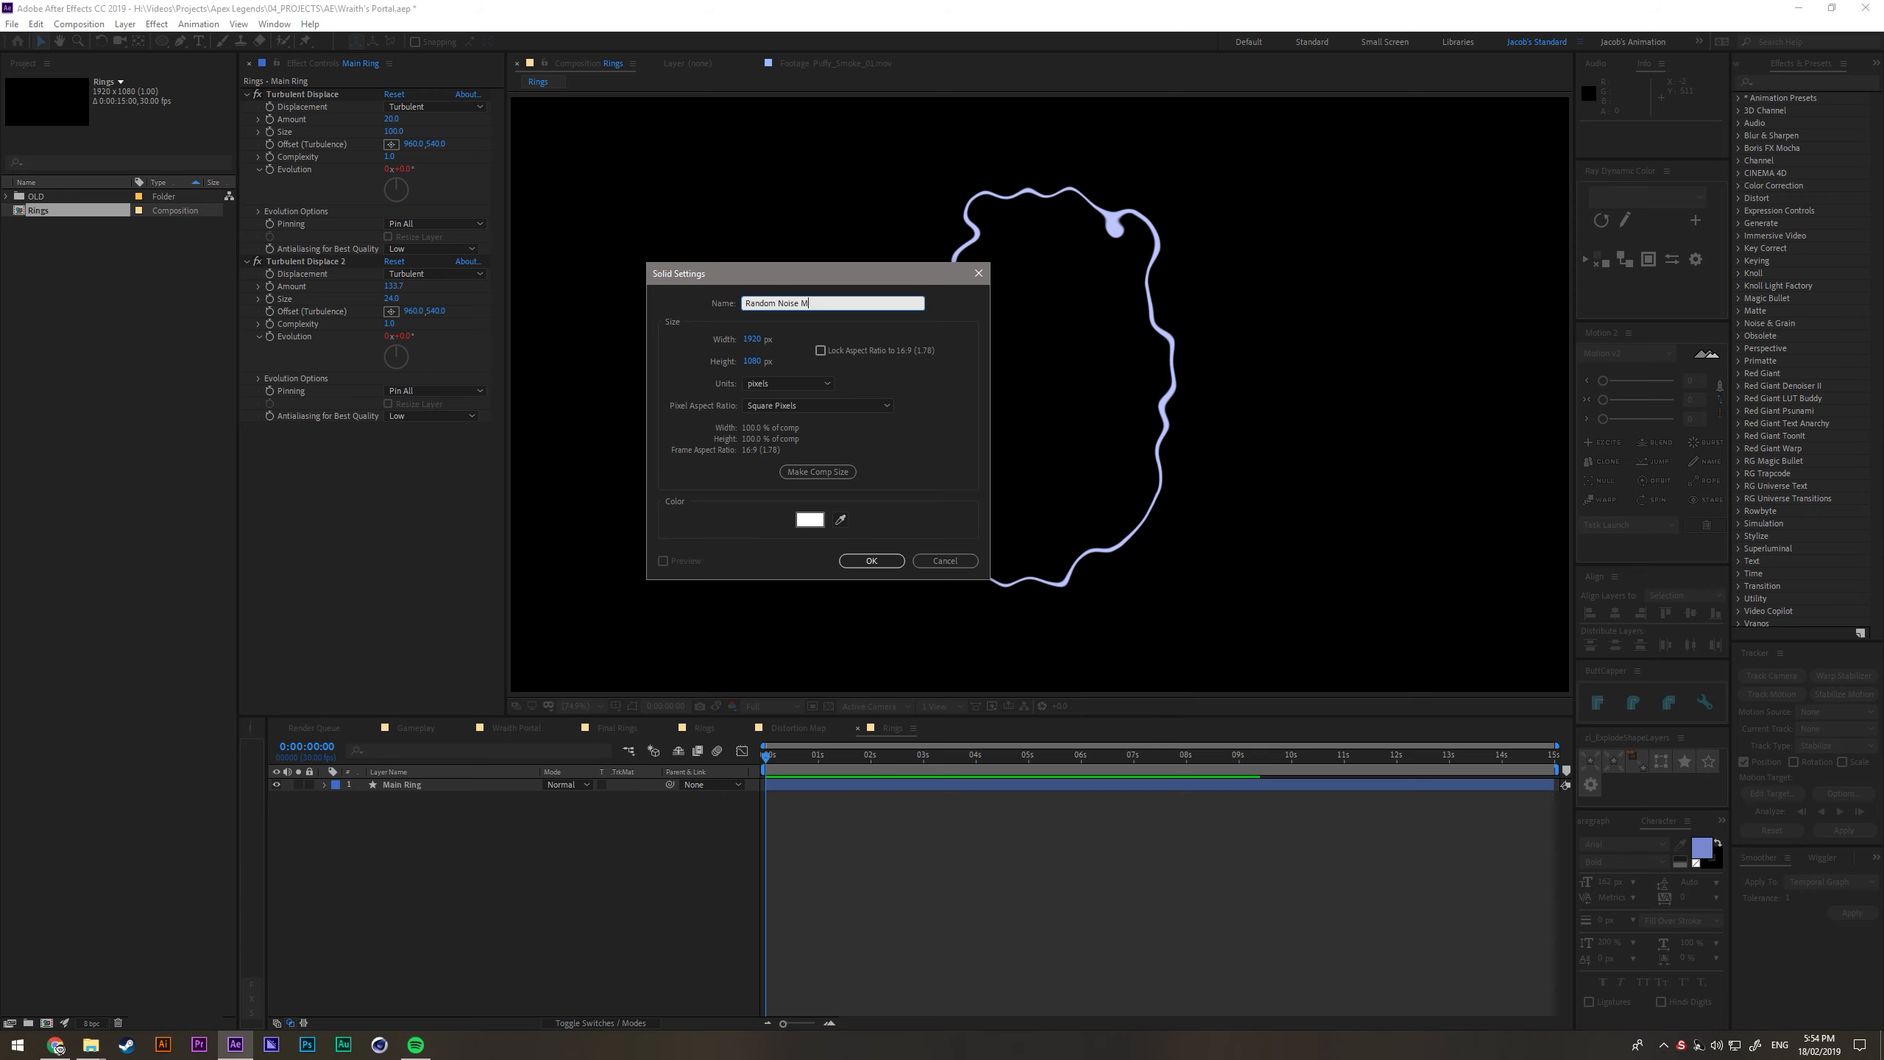
type("ap")
key("Return")
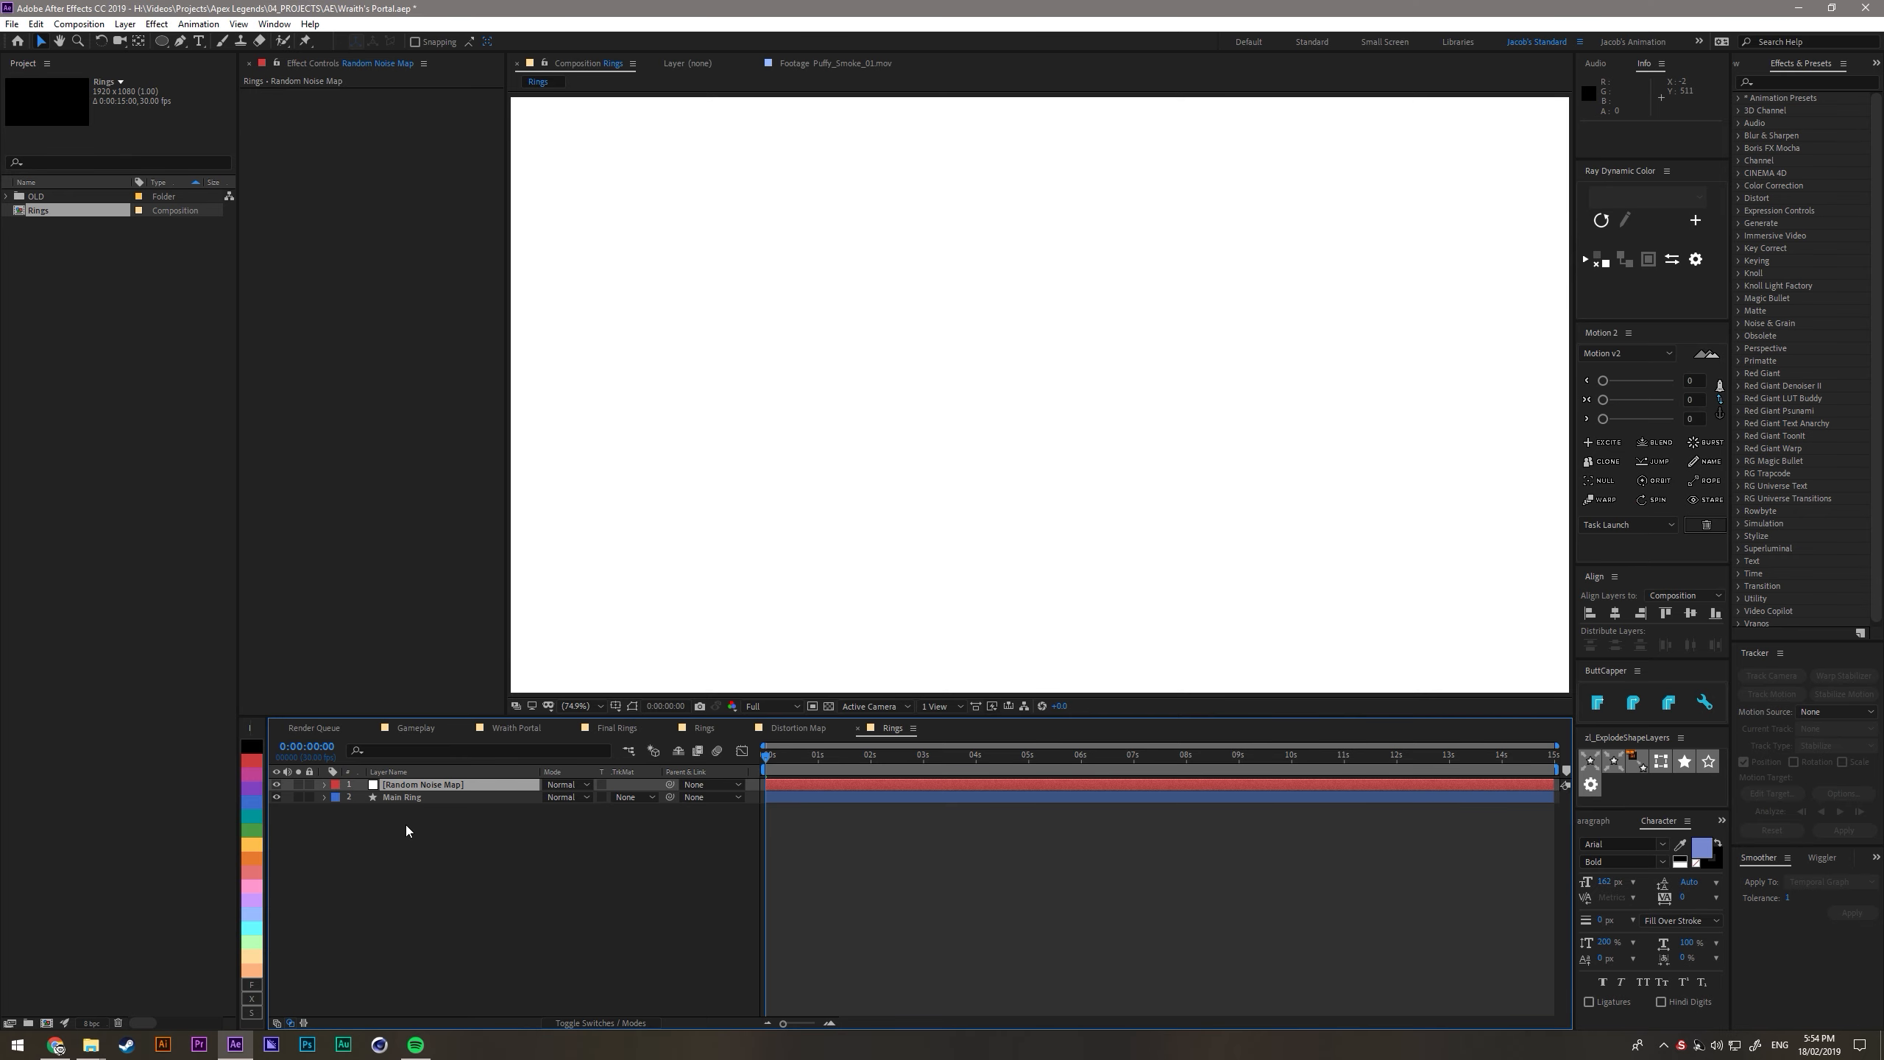
- Apply Fractal Noise to the Random Noise Map solid and set its transform scale to 50
key("ctrl+space")
type("frac")
key("Down")
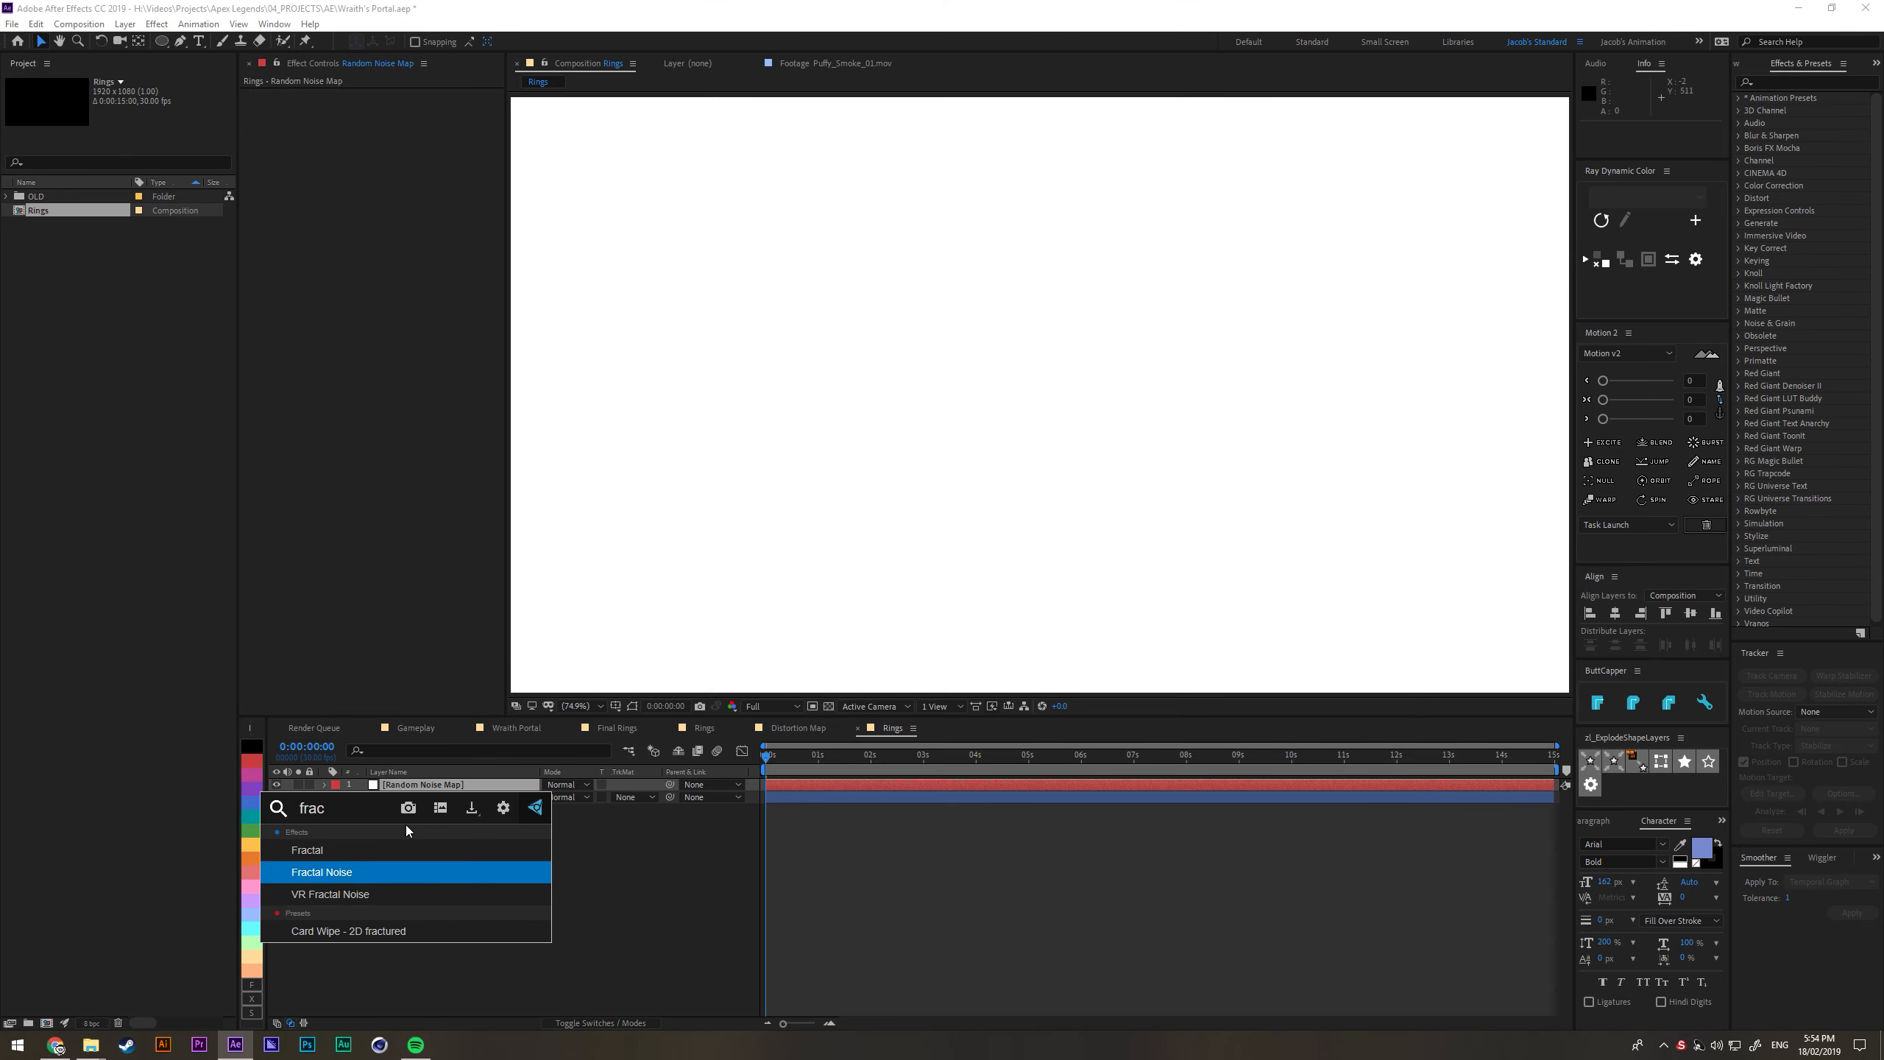
key("Return")
left_click(259, 182)
mouse_move(399, 221)
left_mouse_down()
mouse_move(345, 229)
mouse_move(384, 227)
left_mouse_up()
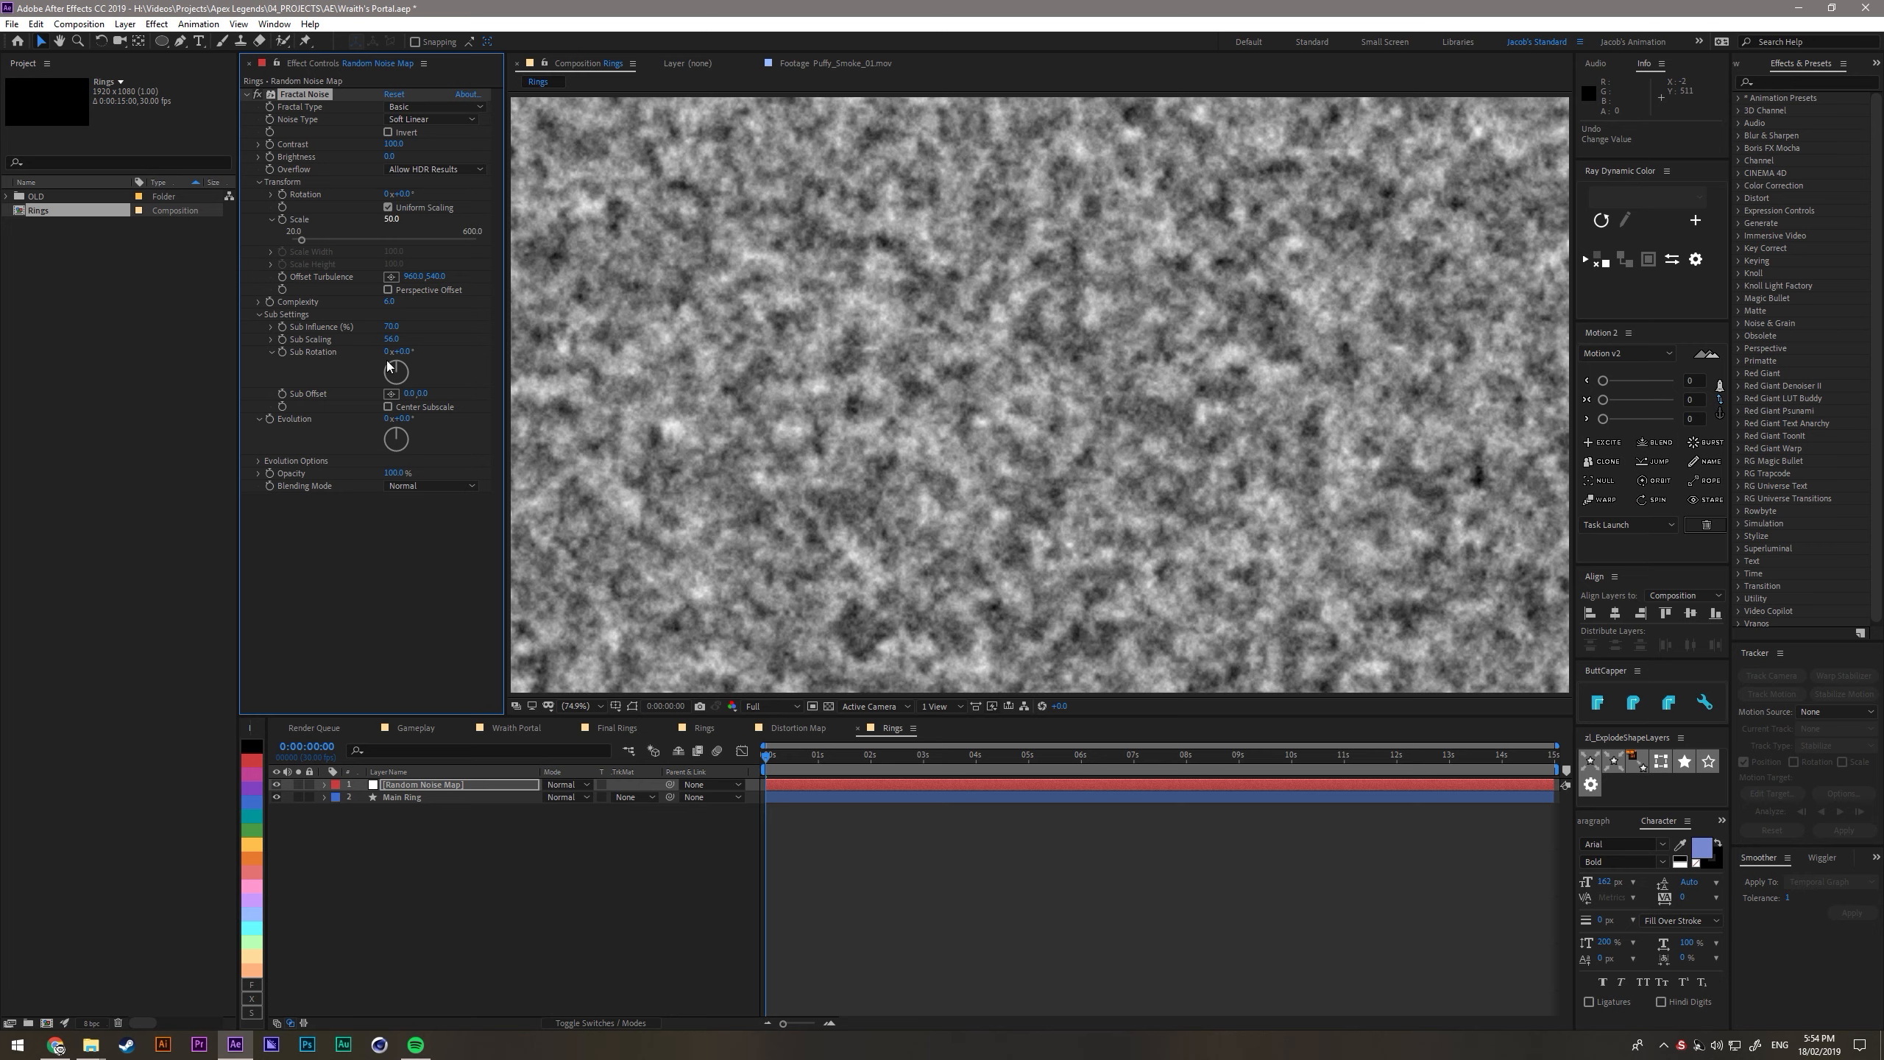
- Pre-compose the noise solid as Random Noise Map, moving all attributes into the new composition
left_click(451, 890)
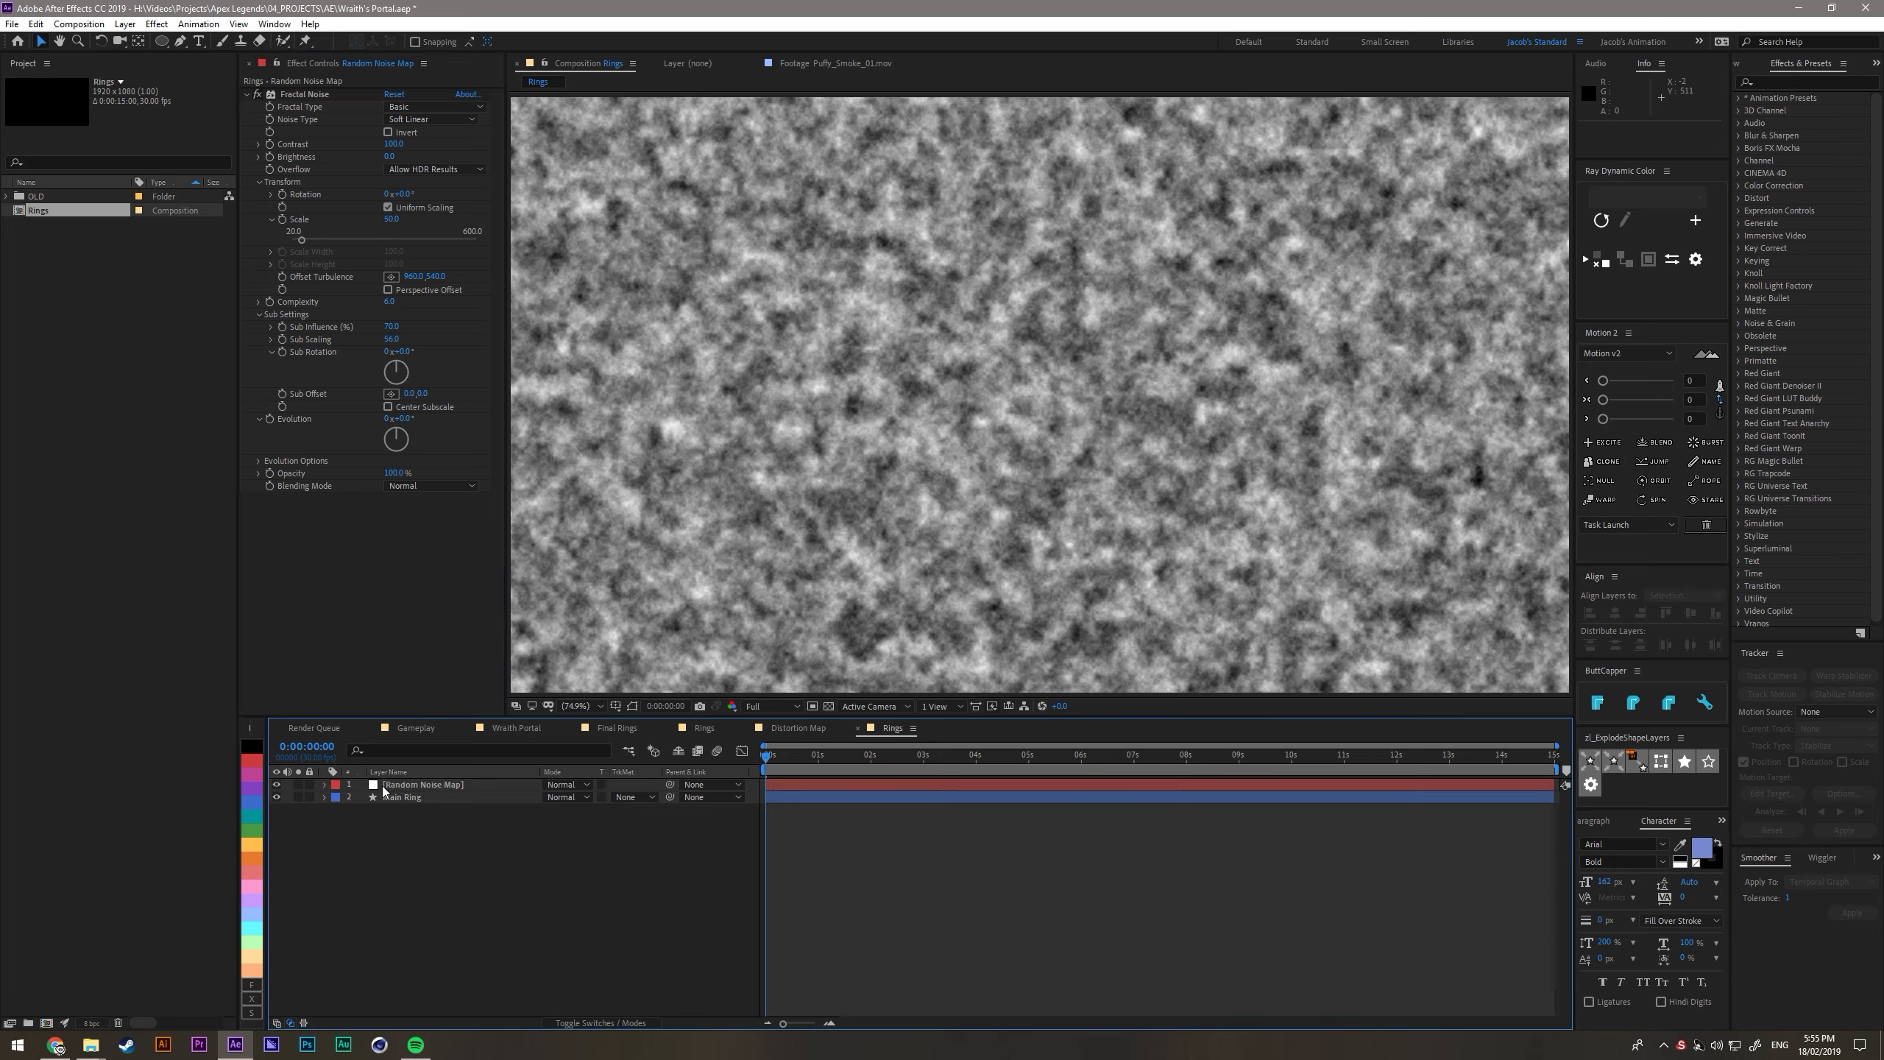
left_click(394, 786)
key("ctrl+shift+c")
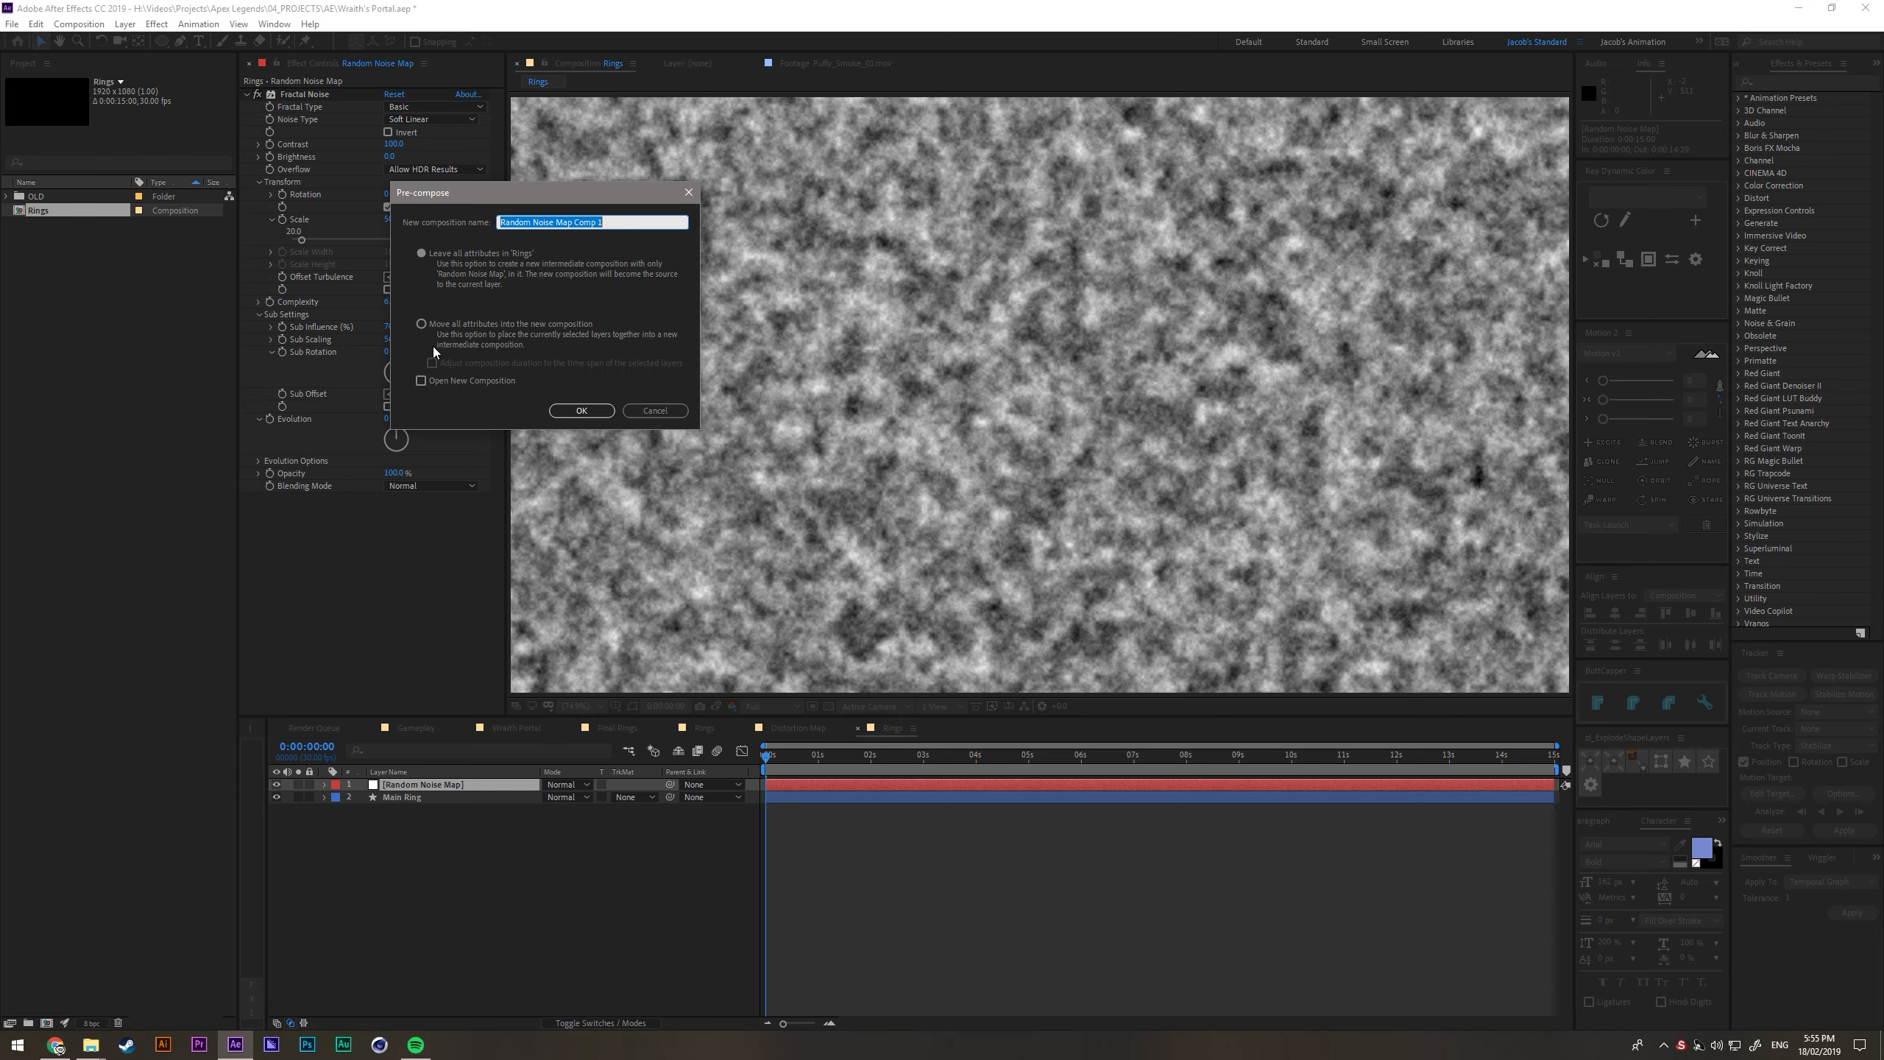
left_click(448, 325)
left_click_drag(603, 223, 582, 225)
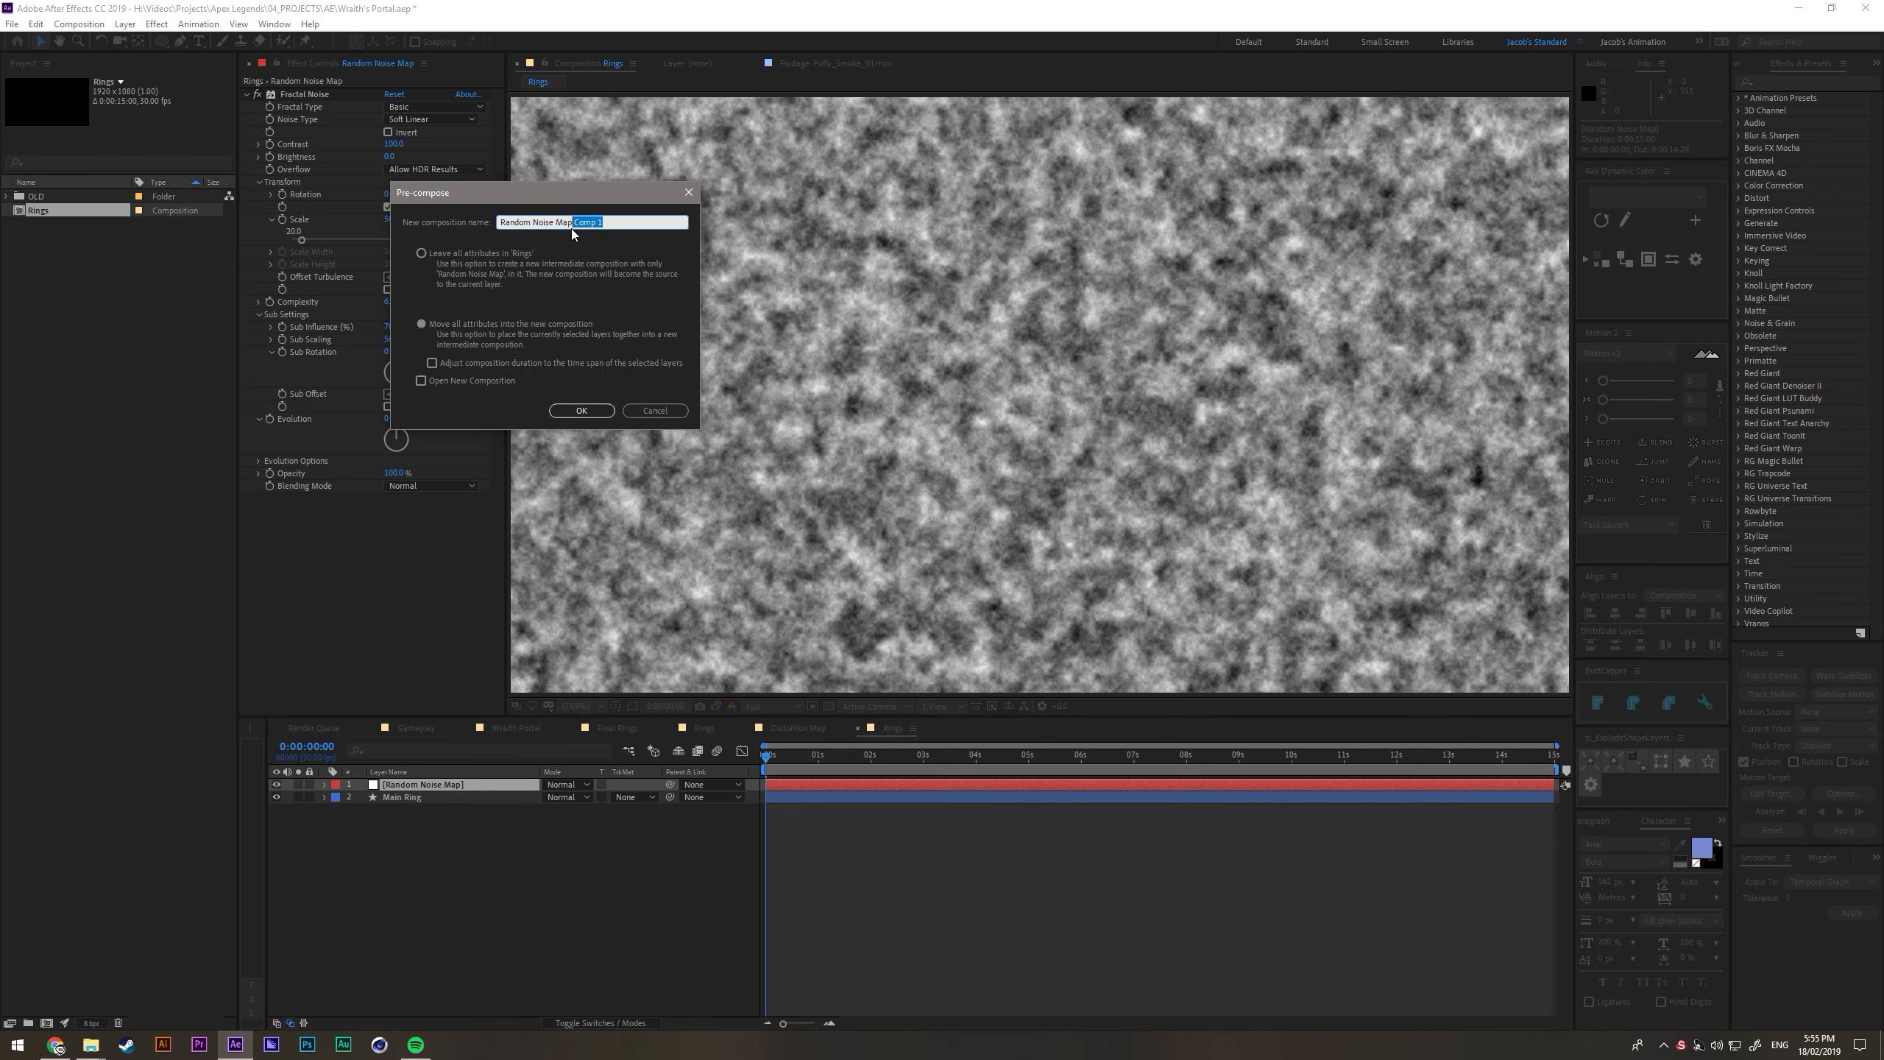
key("Return")
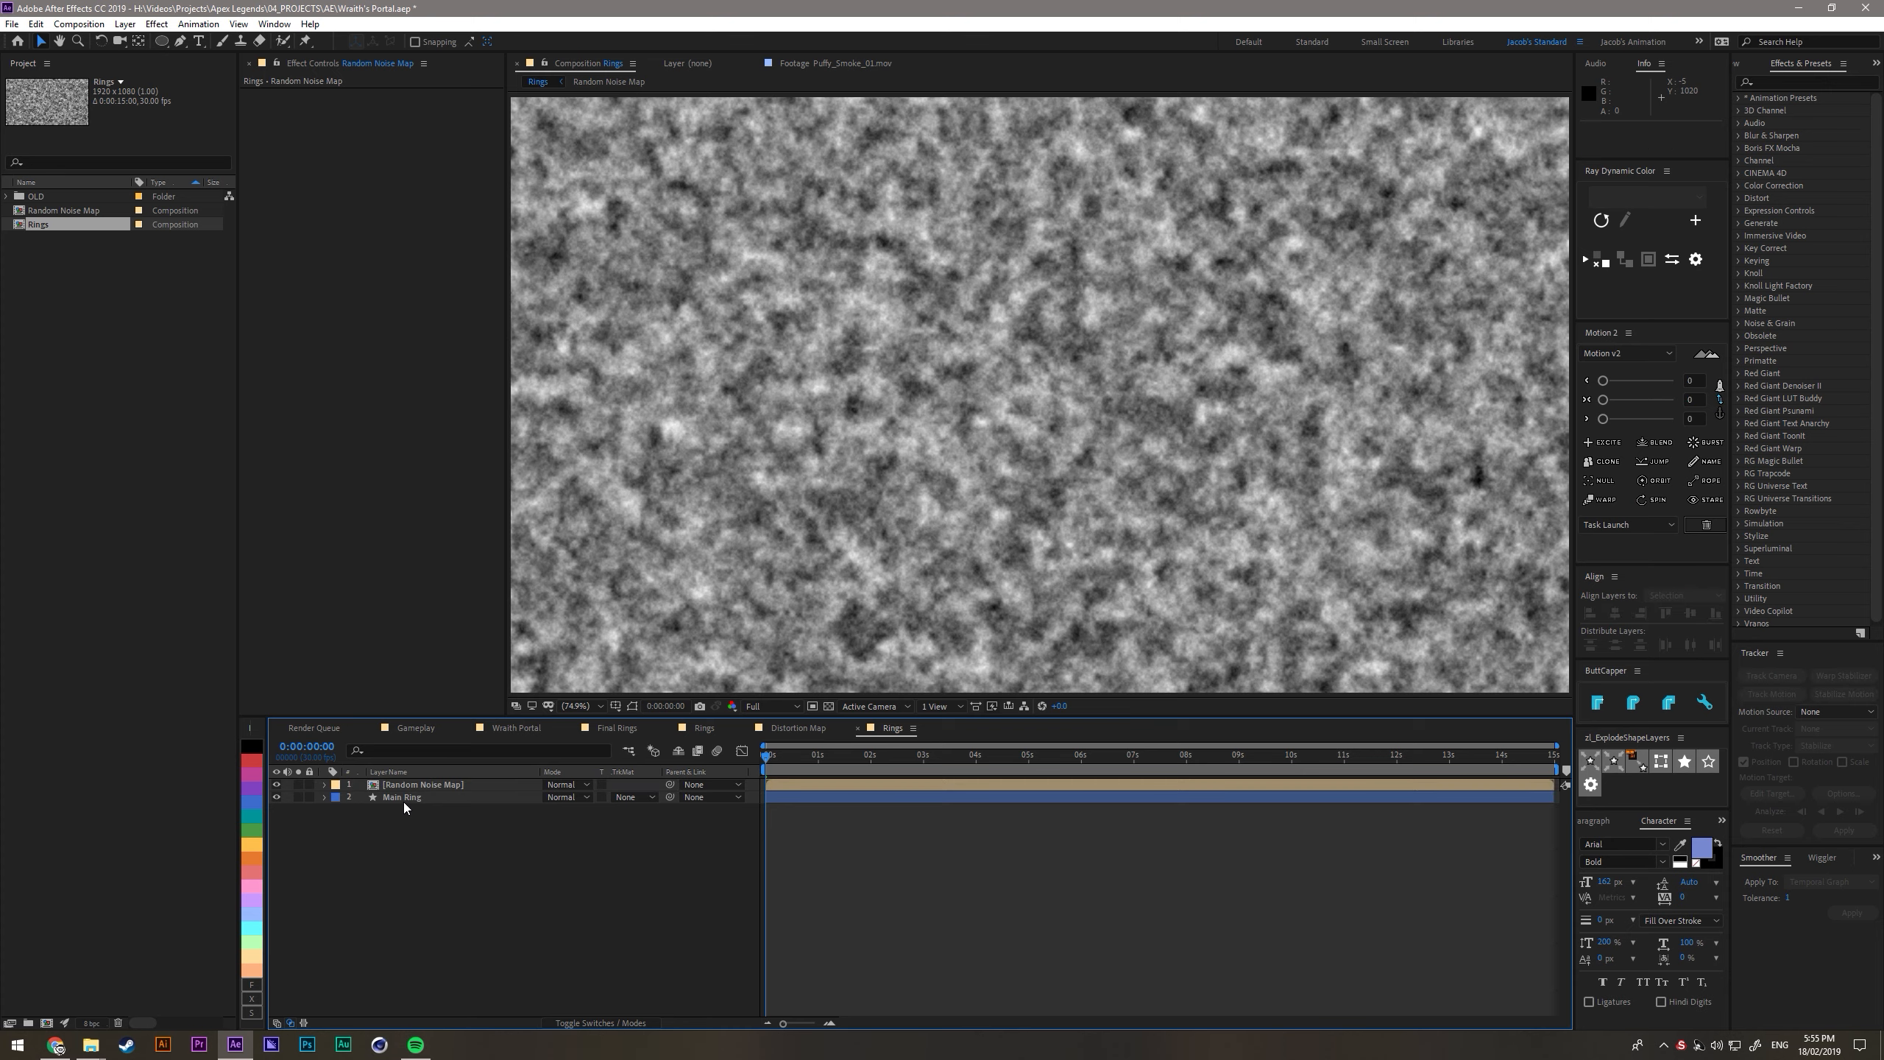
- Hide the Random Noise Map layer and apply a Displacement Map effect to Main Ring
left_click(402, 799)
left_click(277, 785)
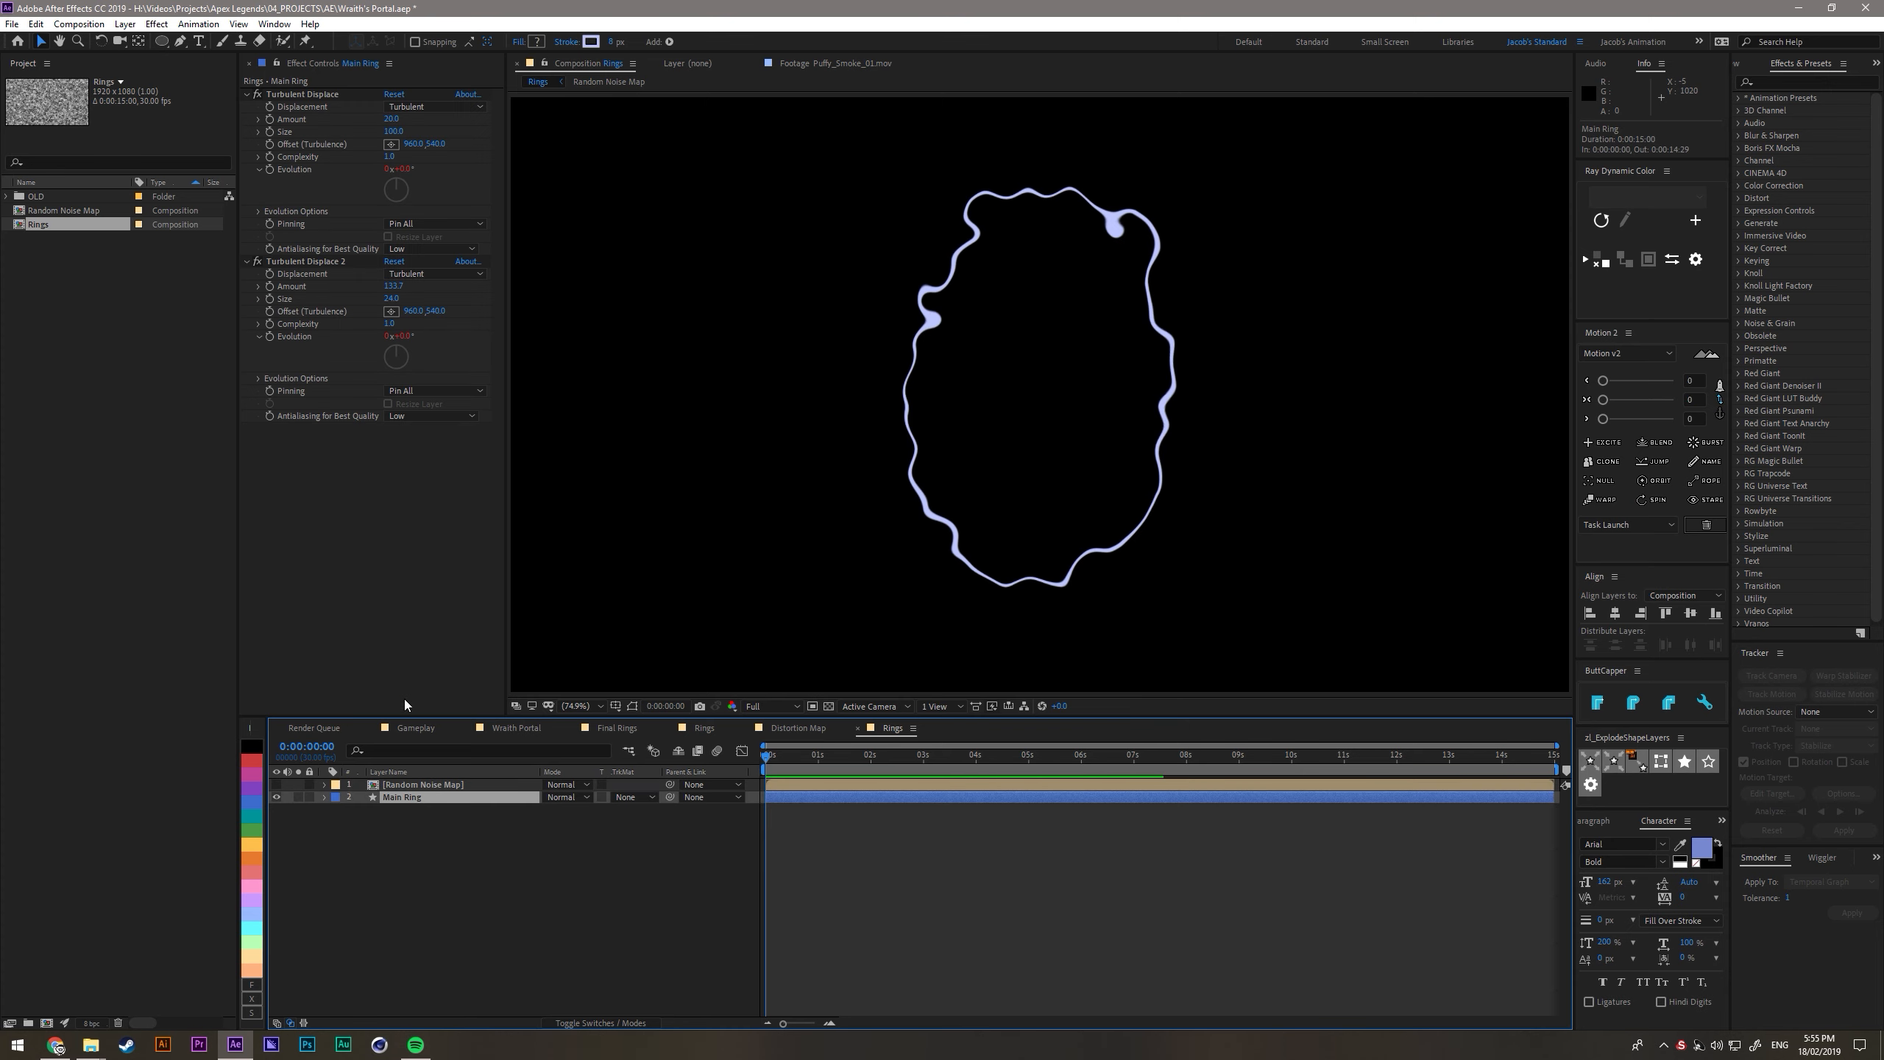
key("ctrl+space")
type("disp")
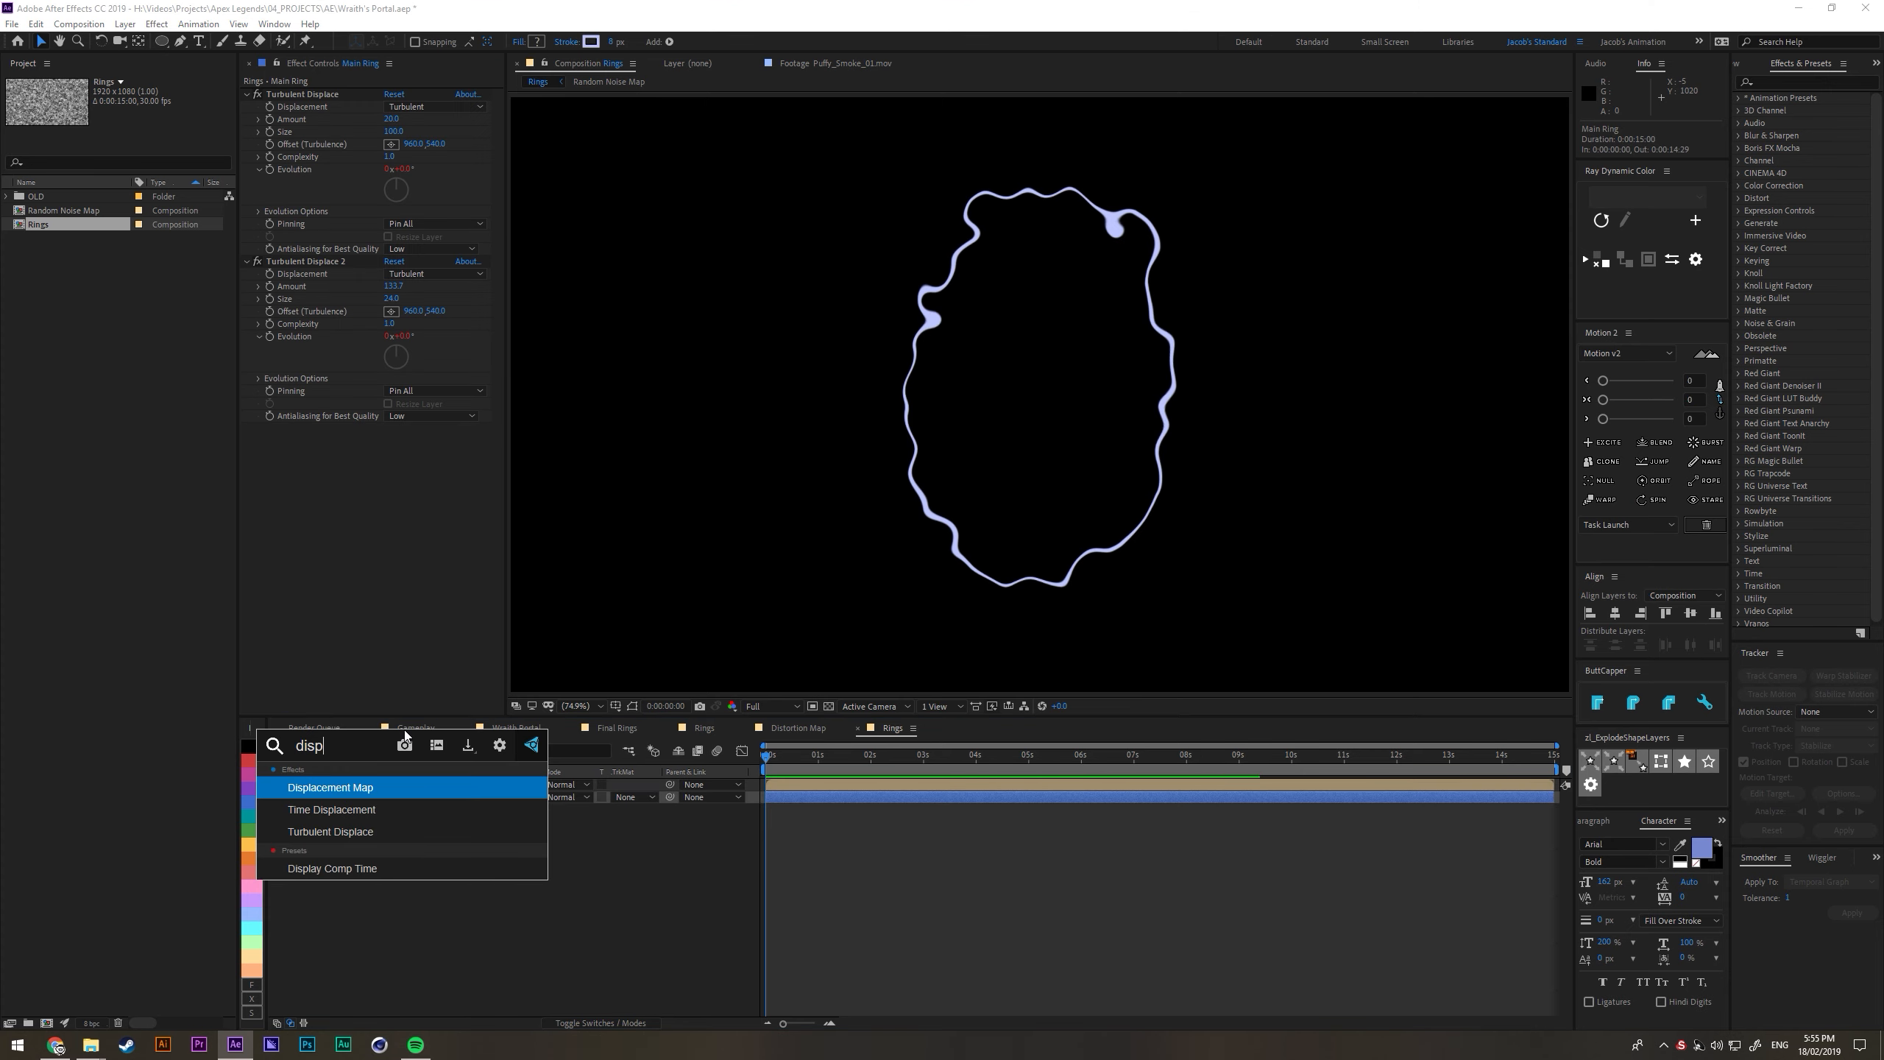
key("Return")
- Set the displacement map layer to Random Noise Map and use Luminance for both horizontal and vertical displacement
left_click(427, 441)
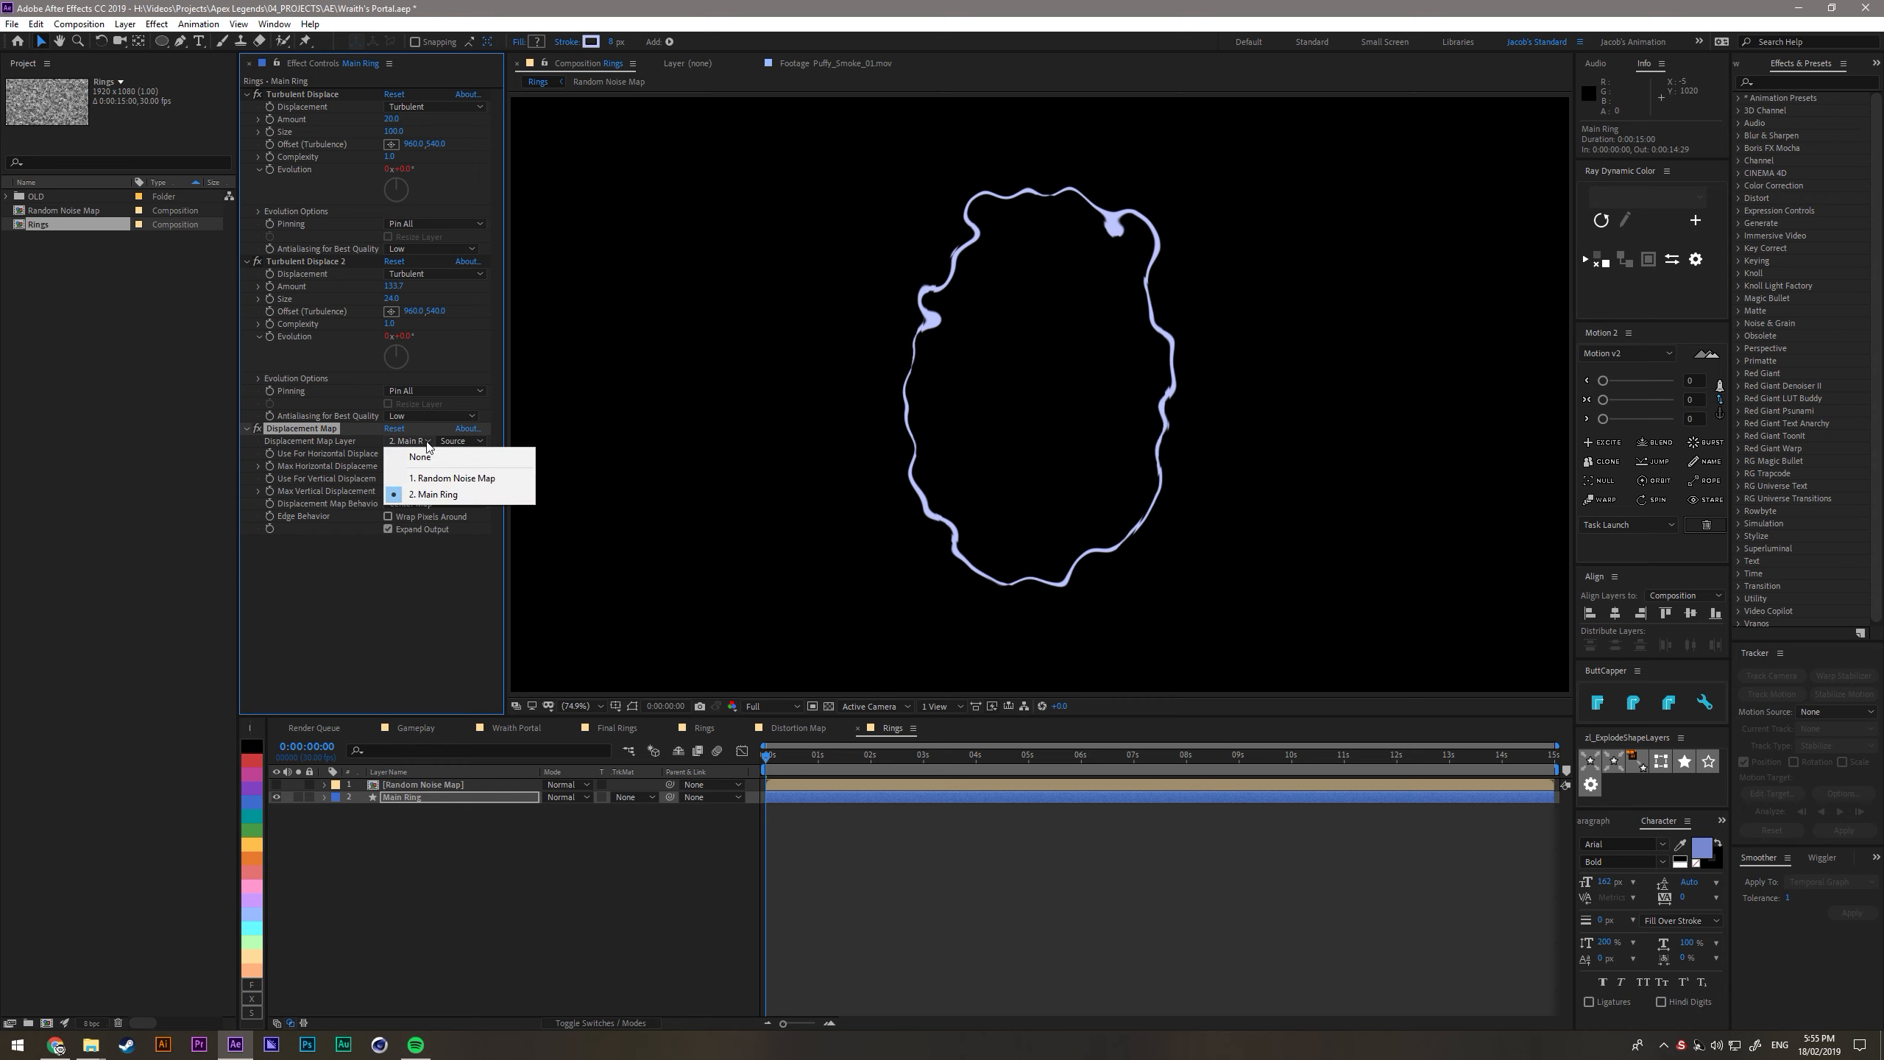
left_click(442, 479)
left_click(397, 454)
left_click(430, 526)
left_click(410, 478)
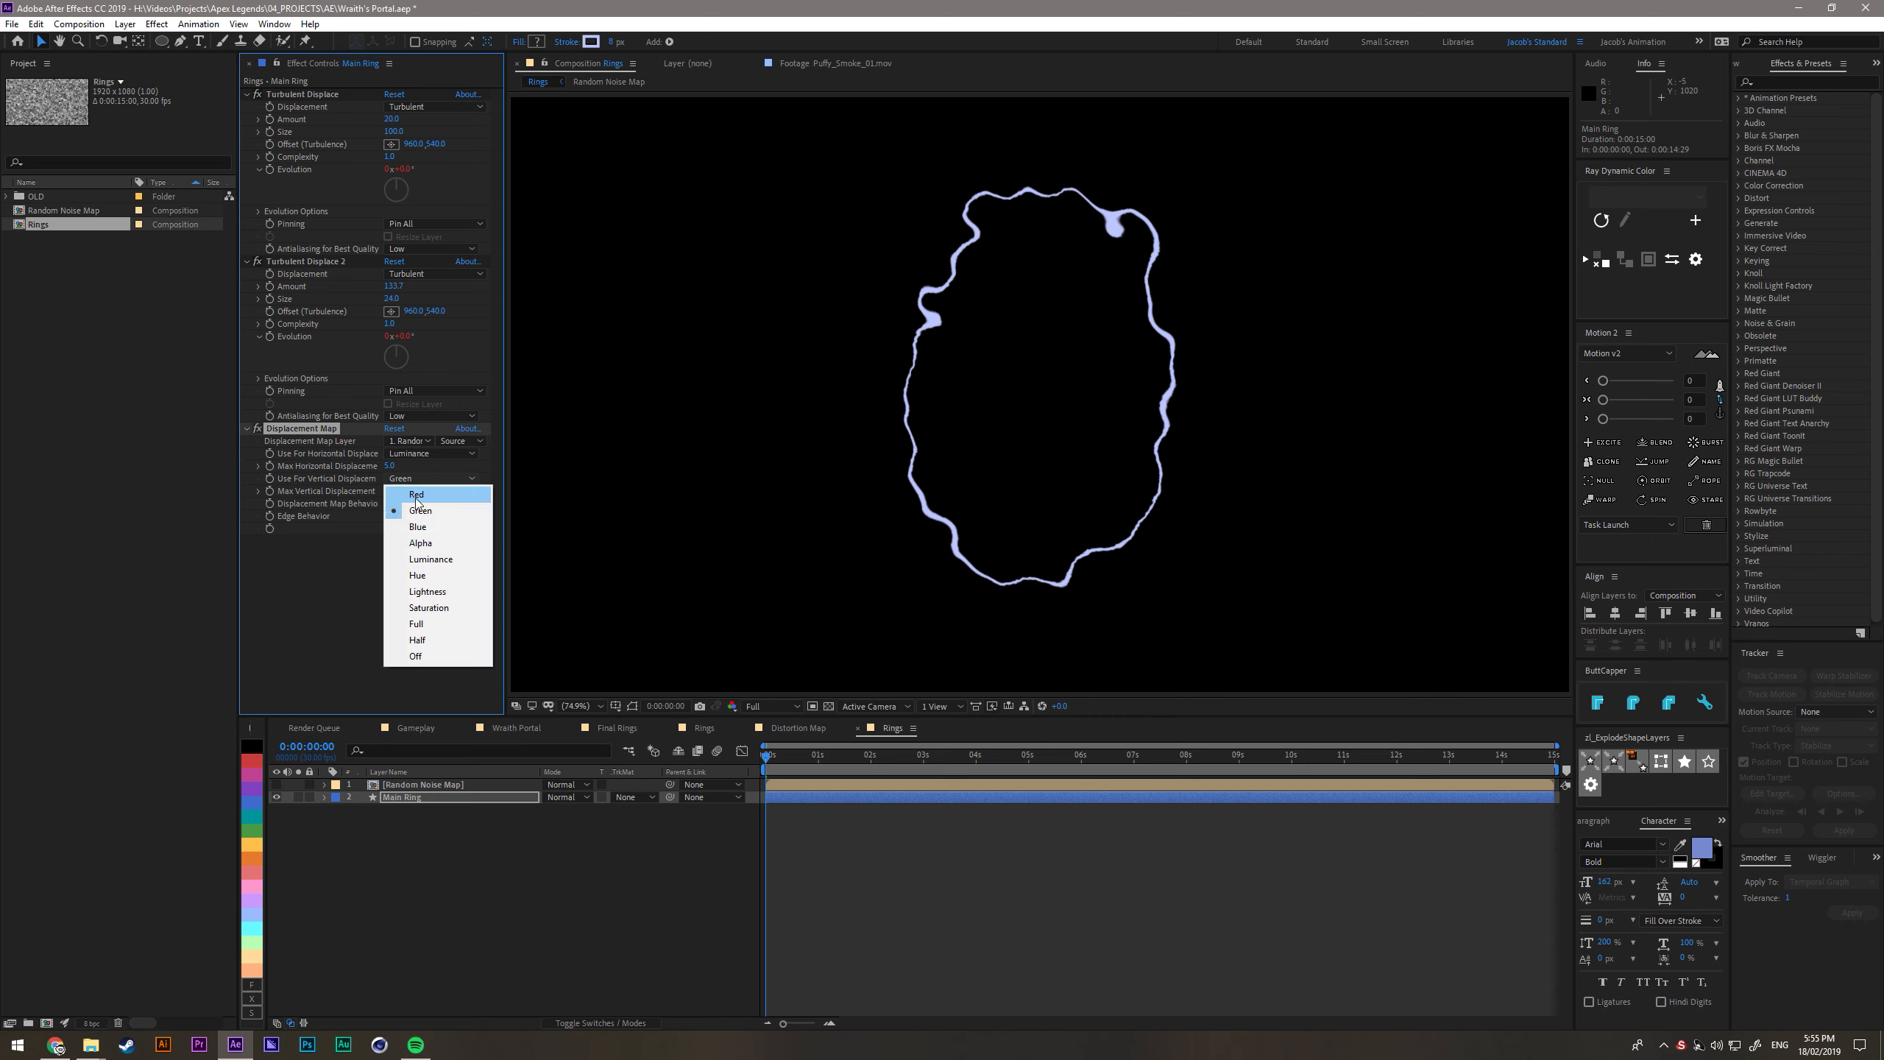
left_click(431, 559)
- Raise the Displacement Map's maximum horizontal and vertical displacement well above 5 and preview the ragged ring
mouse_move(389, 465)
left_mouse_down()
mouse_move(411, 468)
mouse_move(402, 493)
left_mouse_up()
key("space")
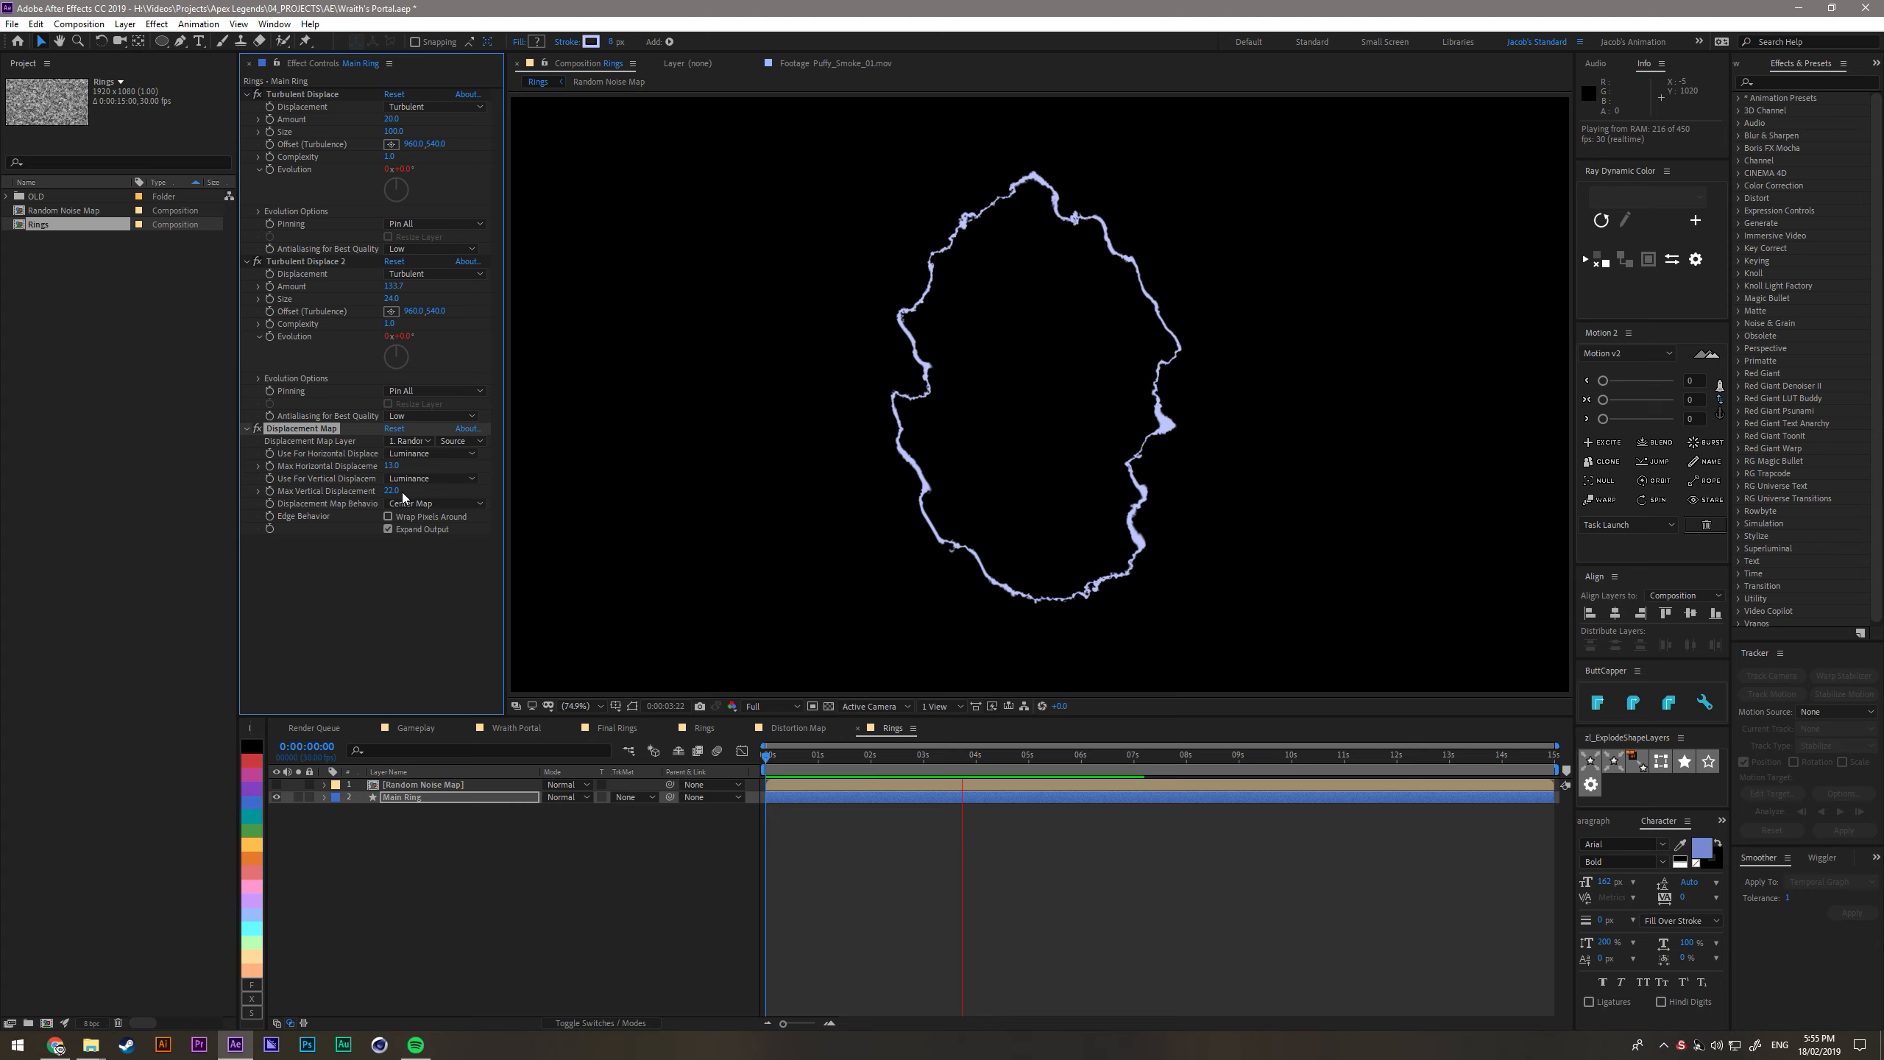
key("space")
- Inside the Random Noise Map composition, drive the Fractal Noise Evolution with the expression time*200, and return to the Rings composition
double_click(430, 784)
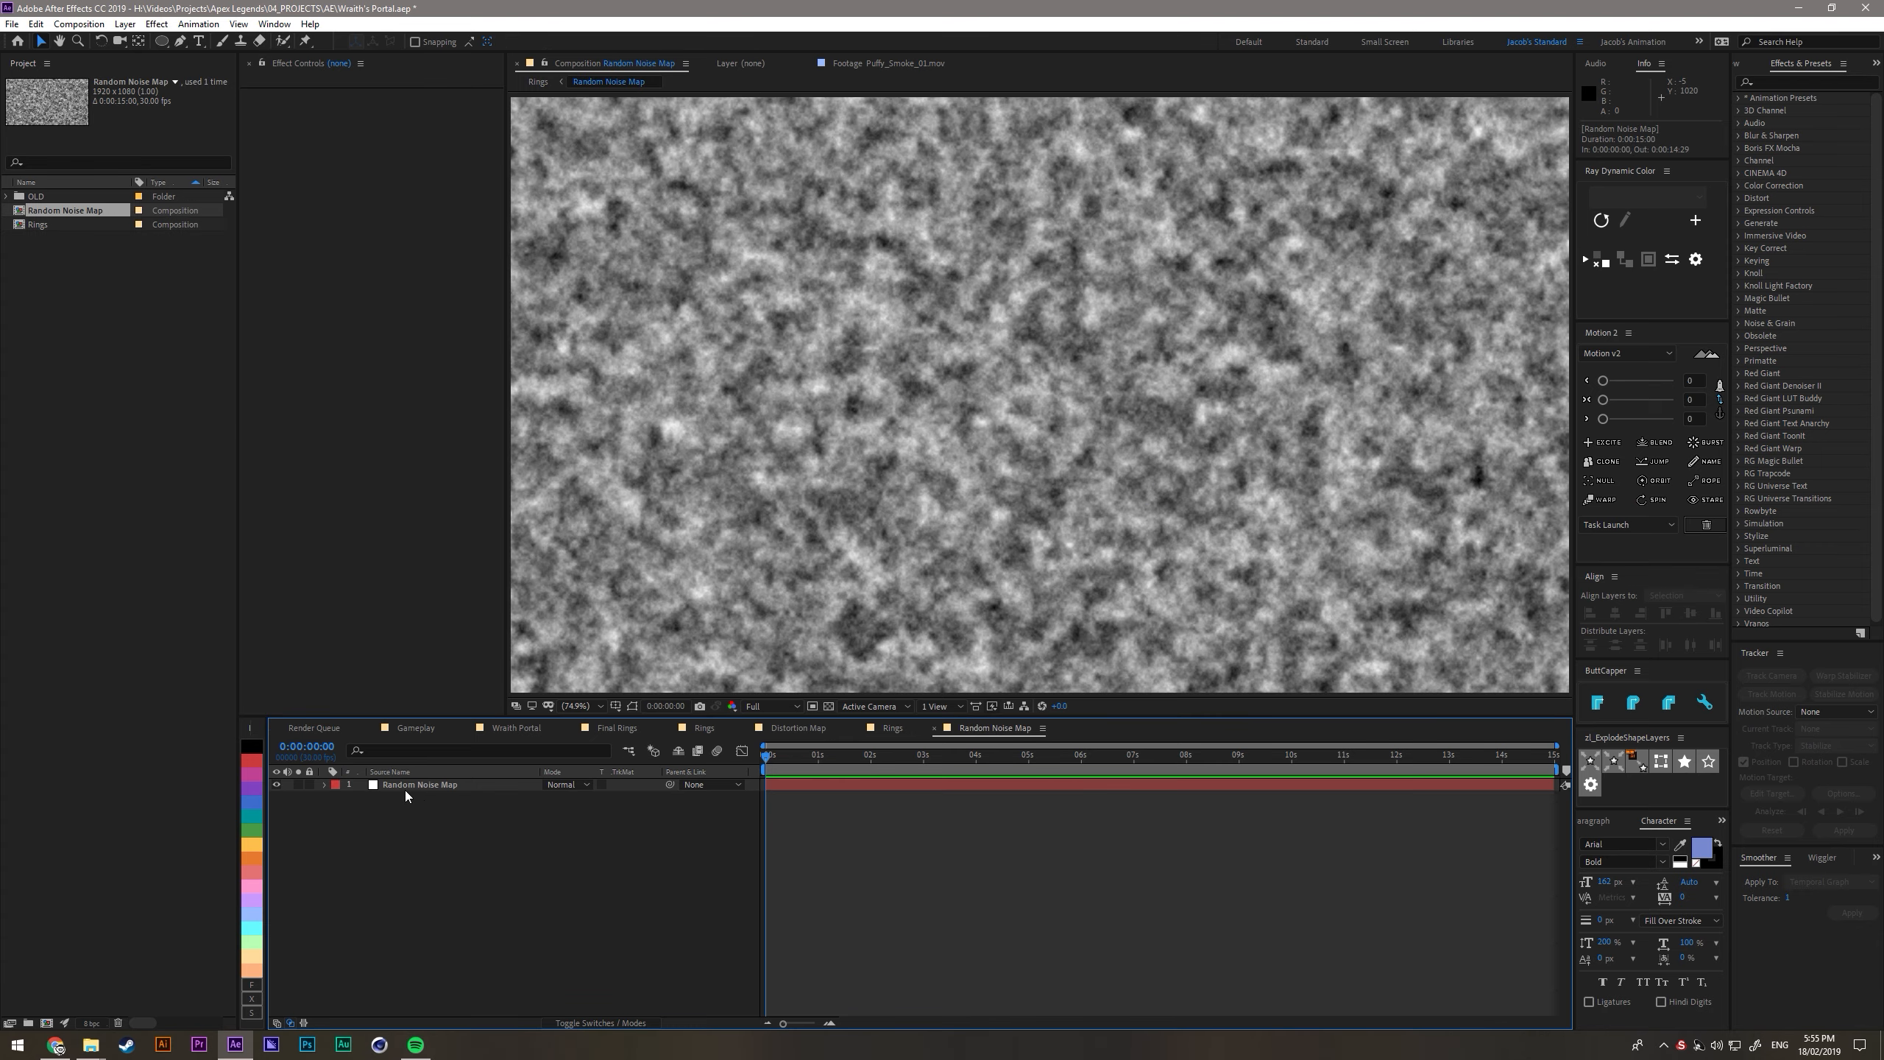
left_click_drag(407, 251, 306, 211)
left_click(268, 219, "alt")
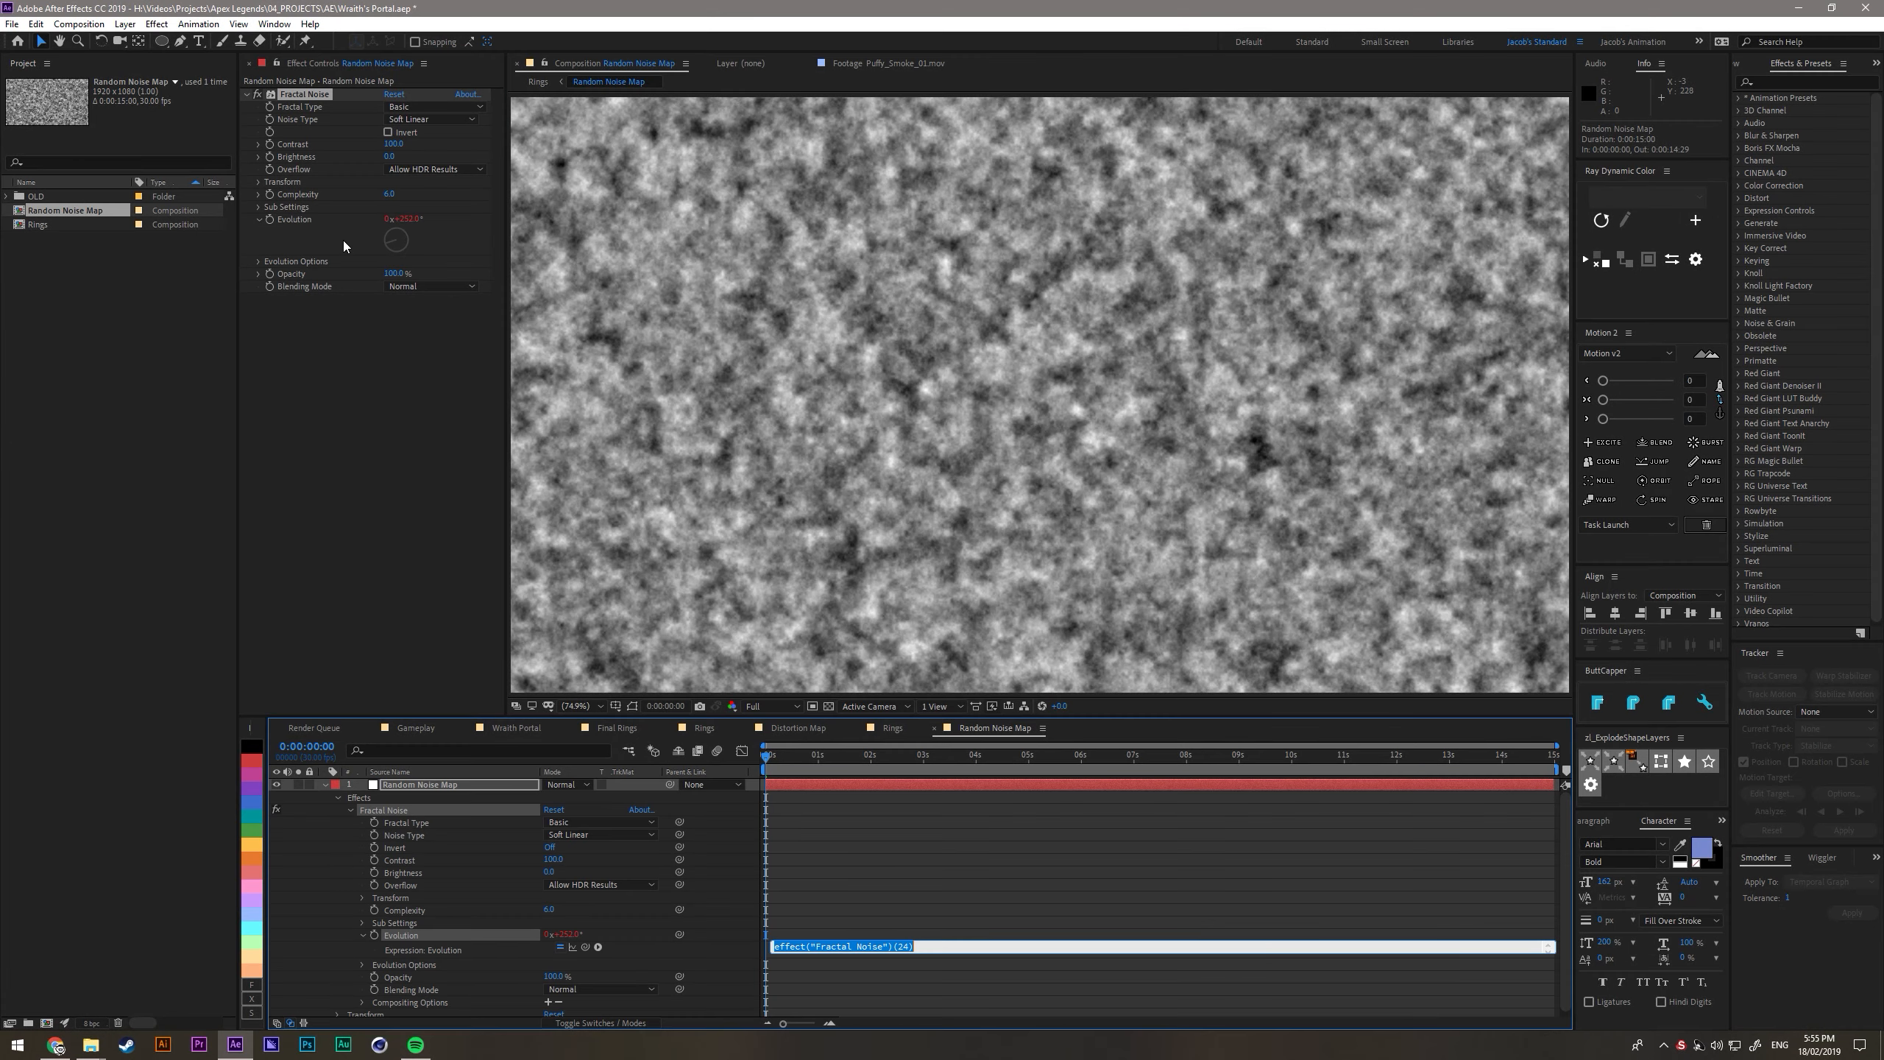
type("time*")
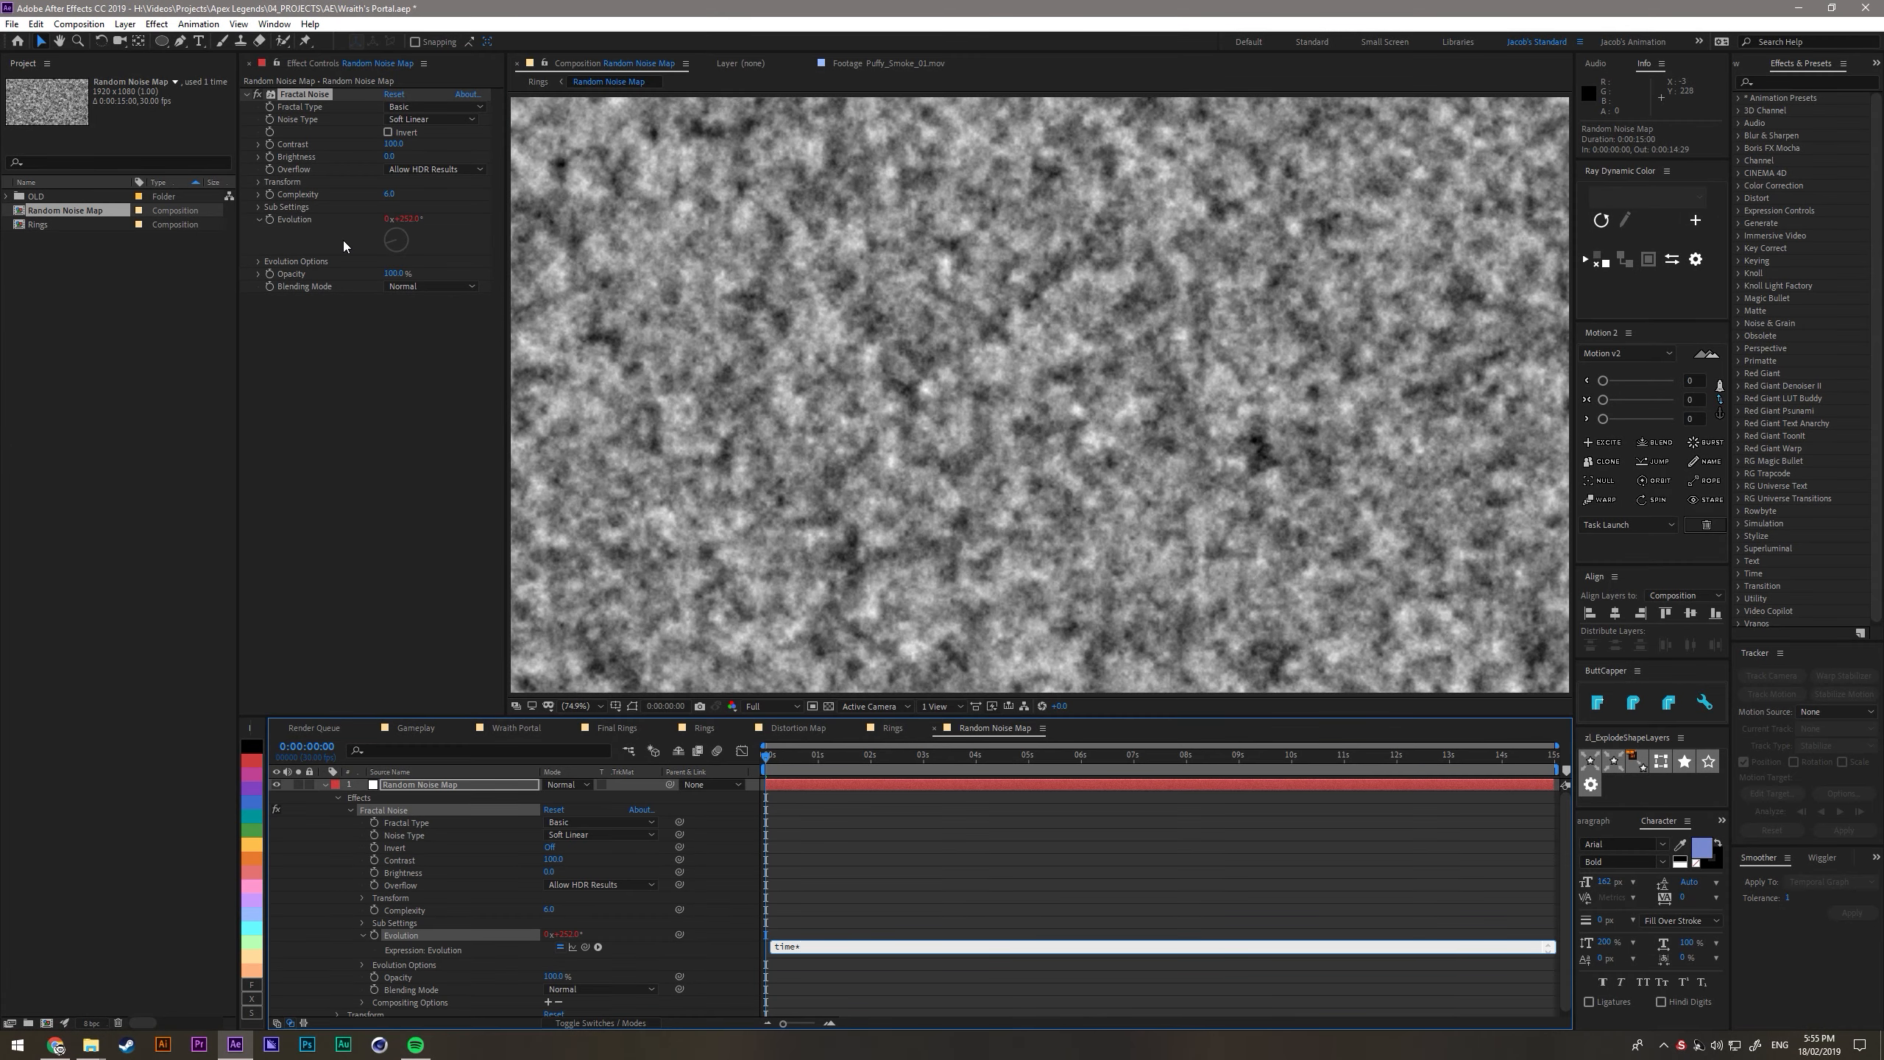
type("200")
key("KP_Enter")
key("Tab")
left_click(462, 559)
- Add a third Turbulent Displace to Main Ring, tune its amount, set its size to about 19, and preview the animation
left_click(403, 797)
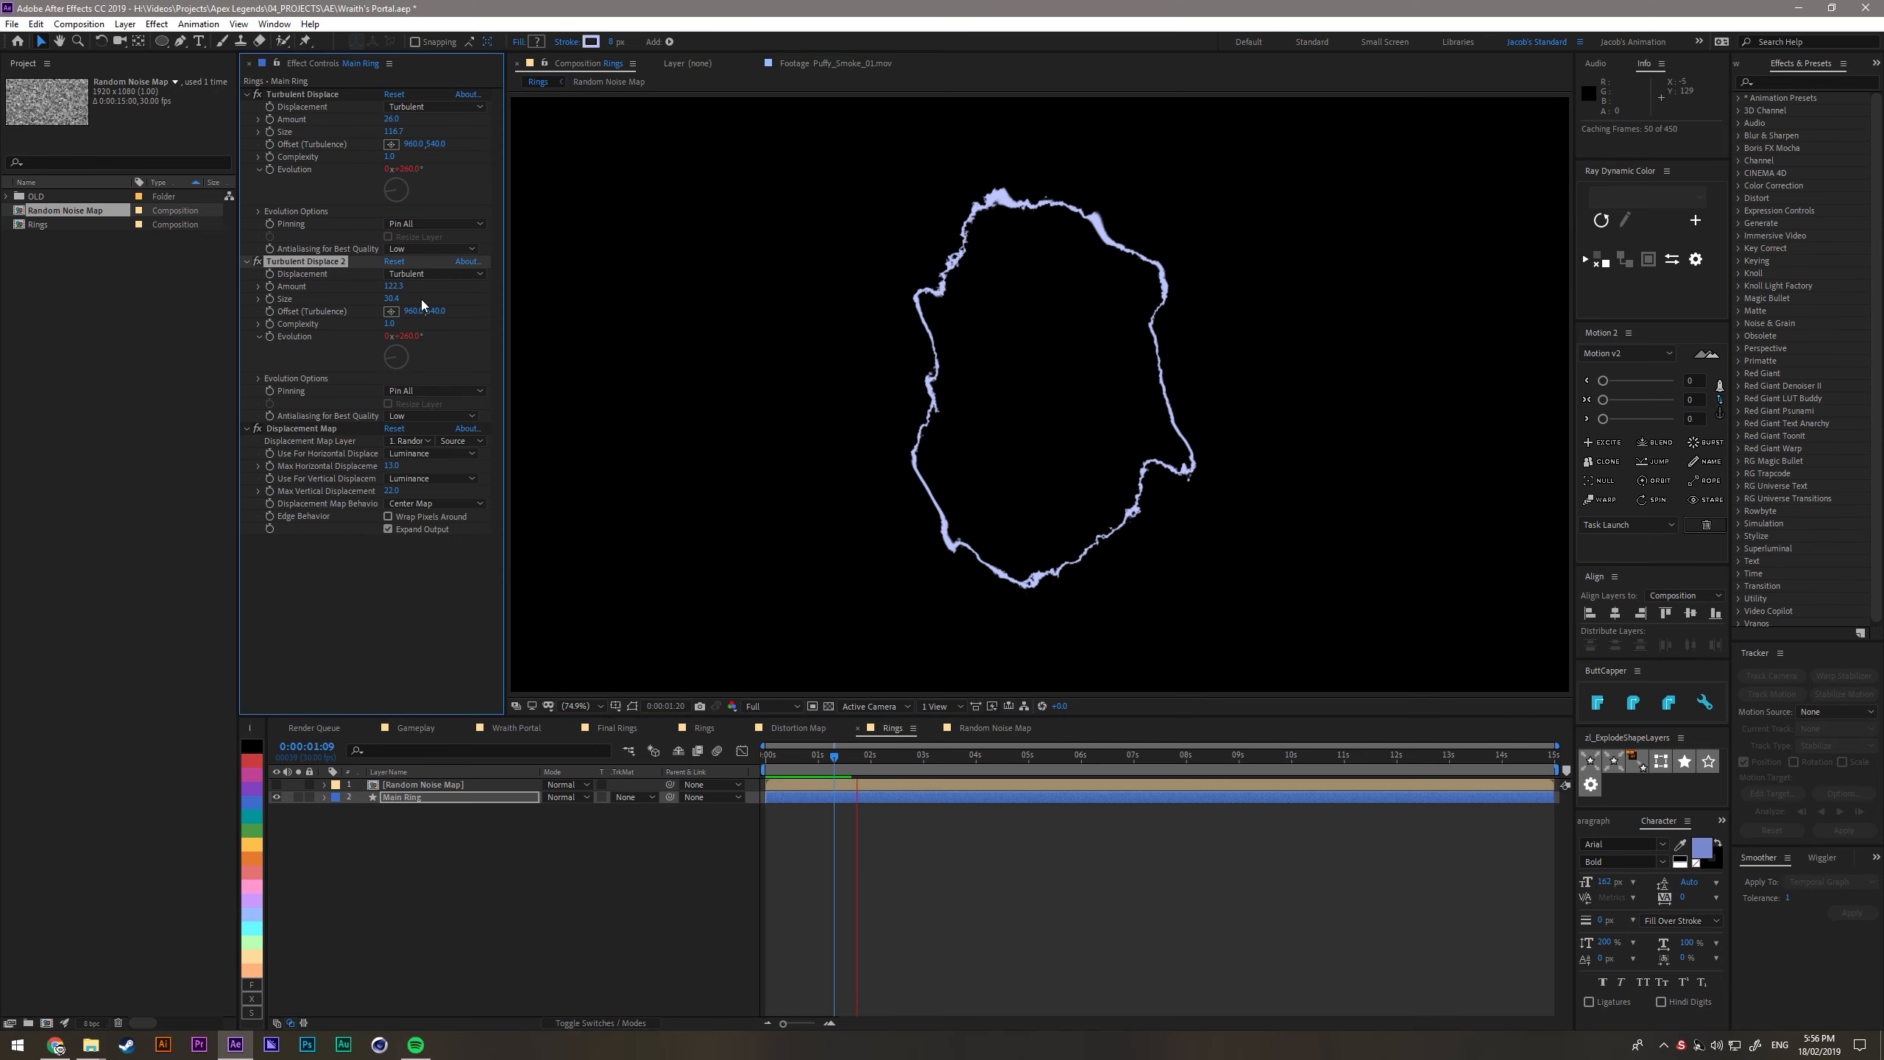
key("ctrl+space")
type("tu")
key("Return")
mouse_move(373, 586)
left_mouse_down()
mouse_move(337, 588)
mouse_move(511, 573)
mouse_move(401, 571)
left_mouse_up()
left_click_drag(393, 580, 512, 590)
key("space")
key("space")
key("space")
left_click(247, 541)
left_click(247, 428)
left_click(247, 261)
left_click(247, 94)
- Duplicate the Main Ring layer, place the copy beneath it and name it Secondary Ring
left_click(414, 834)
left_click(419, 798)
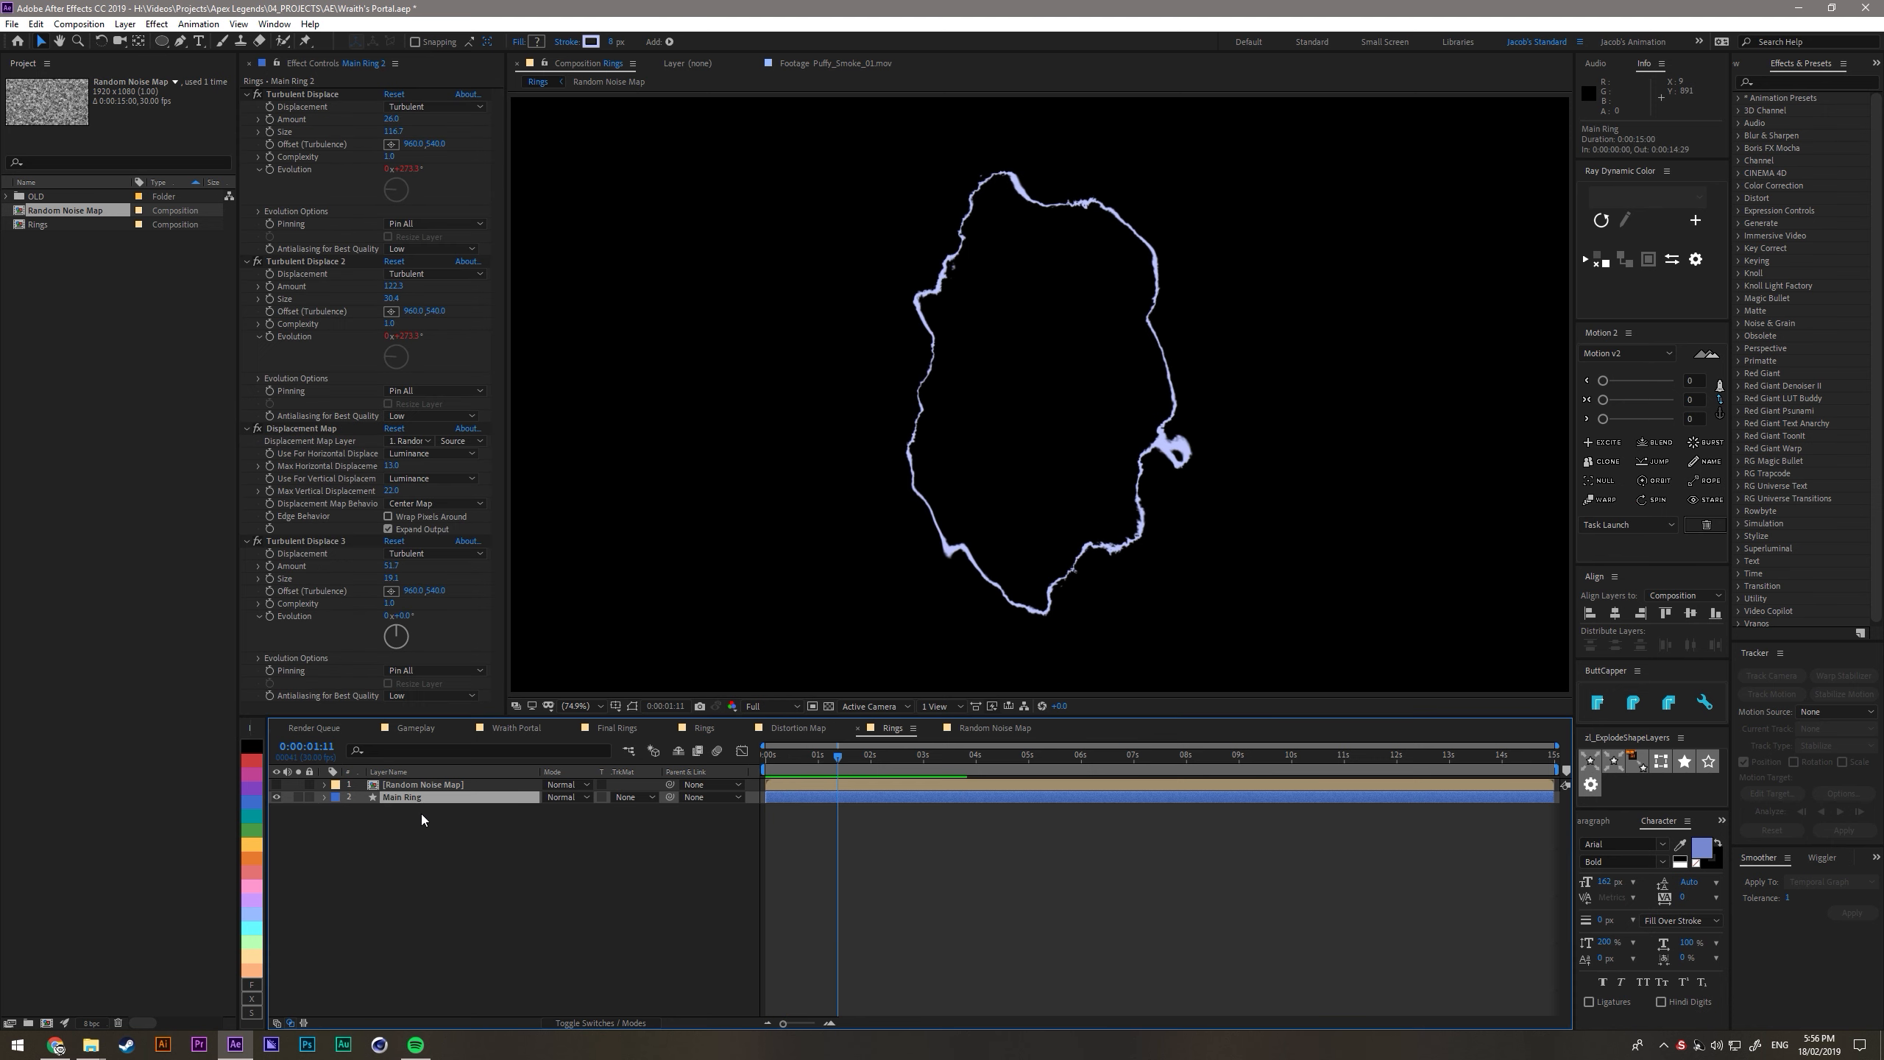
key("ctrl+d")
key("Return")
type("Secondary")
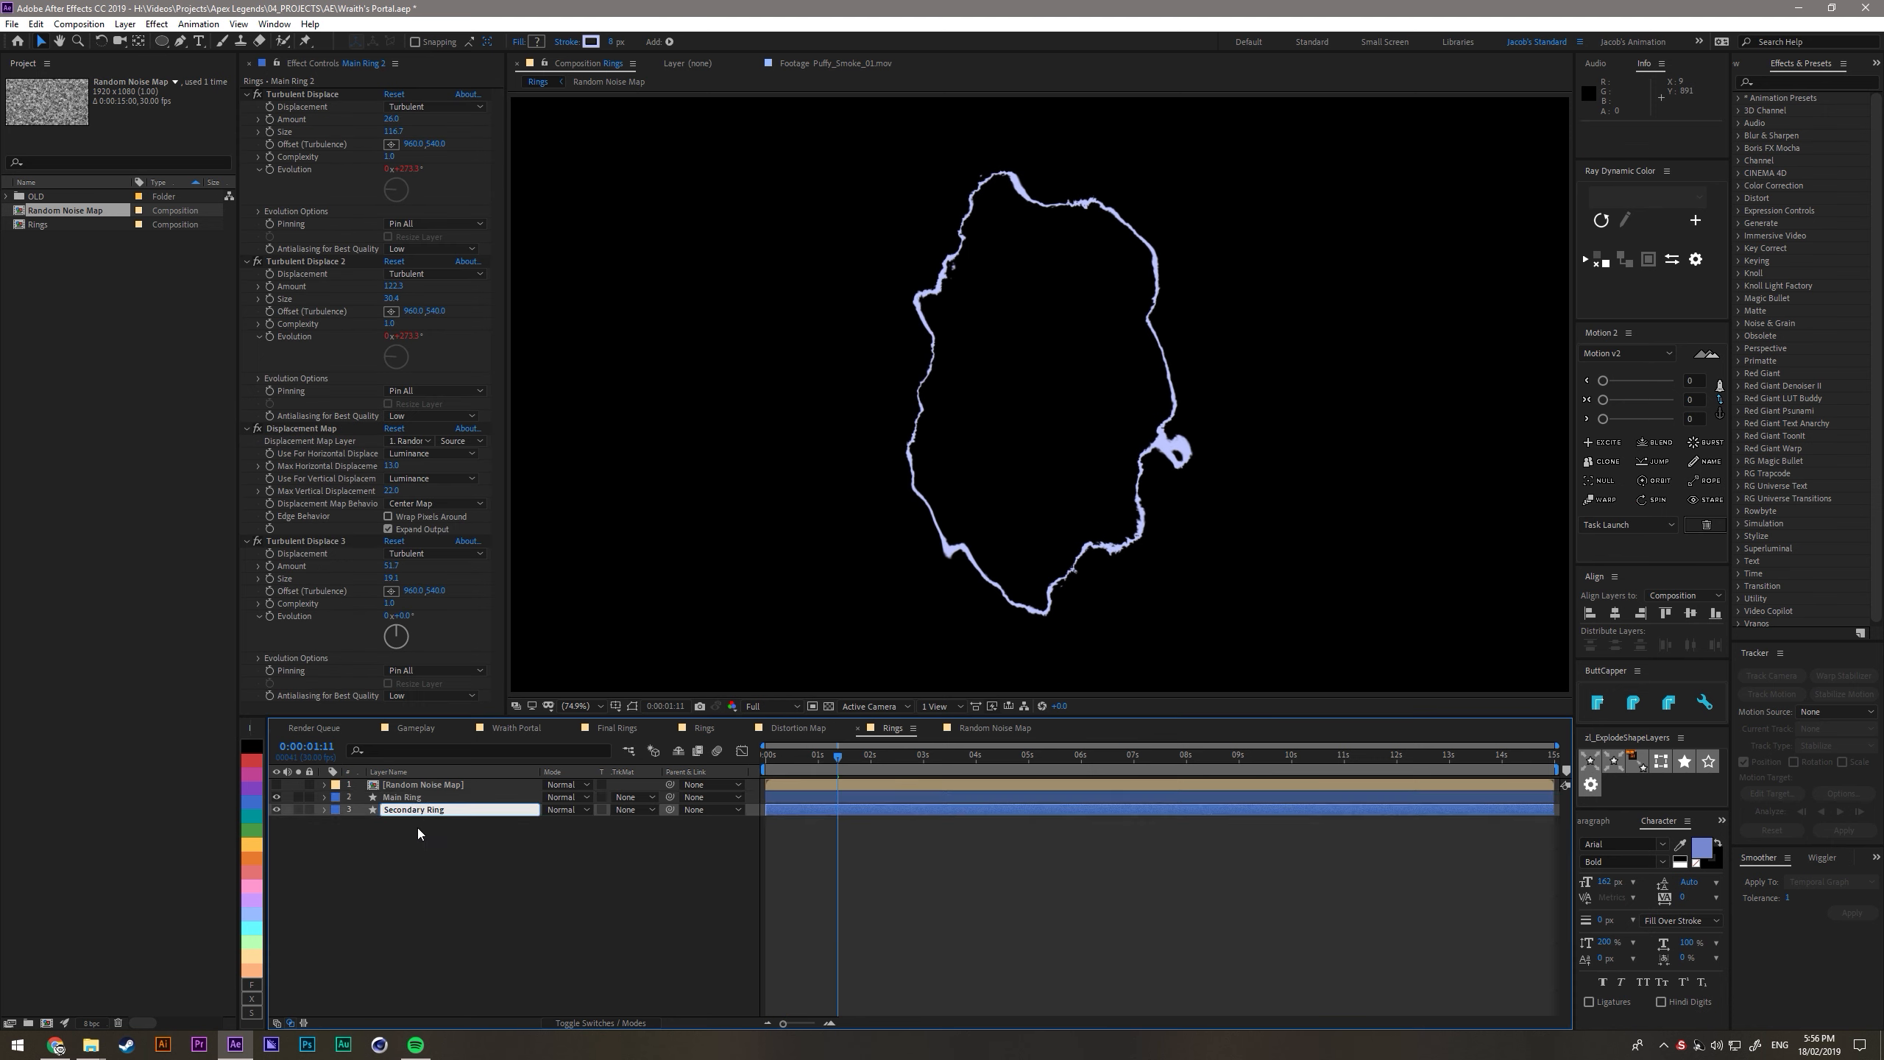
type(" Ring")
key("Return")
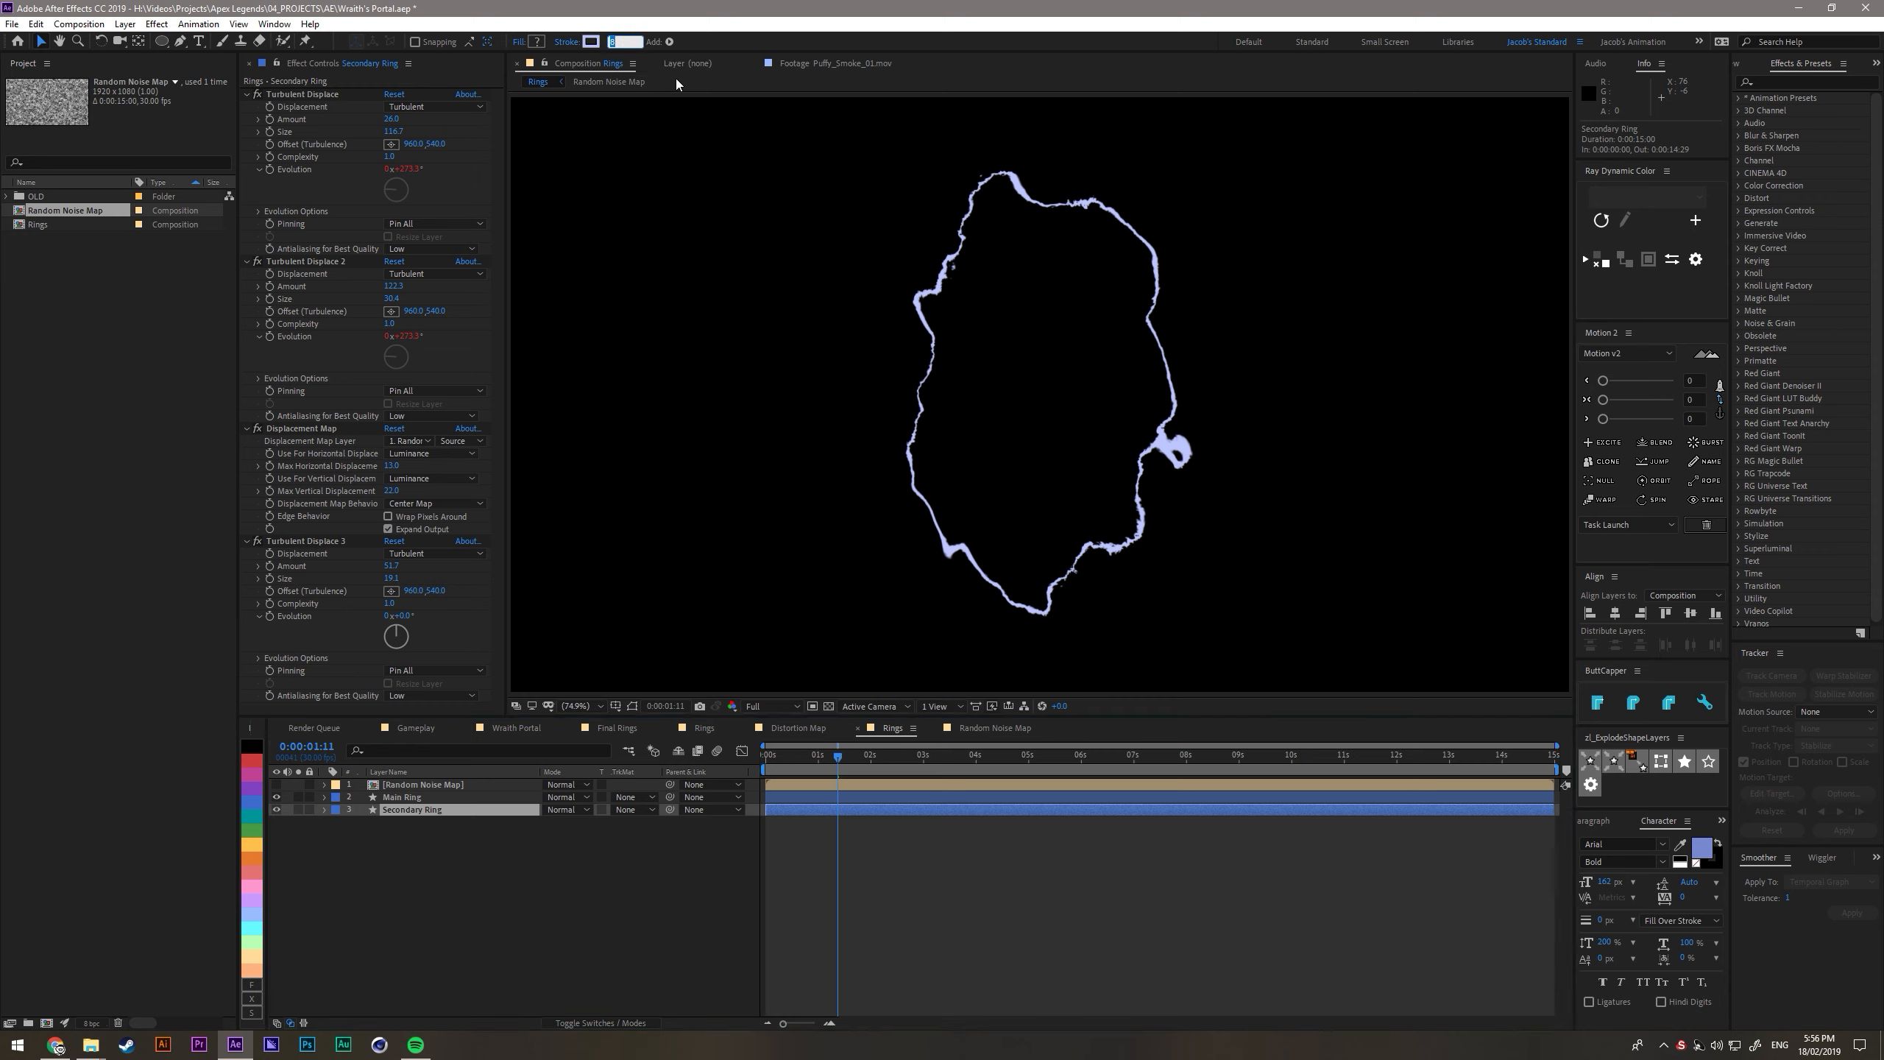
- Set the random seed of Secondary Ring's first two Turbulent Displace effects to 1
left_click(287, 215)
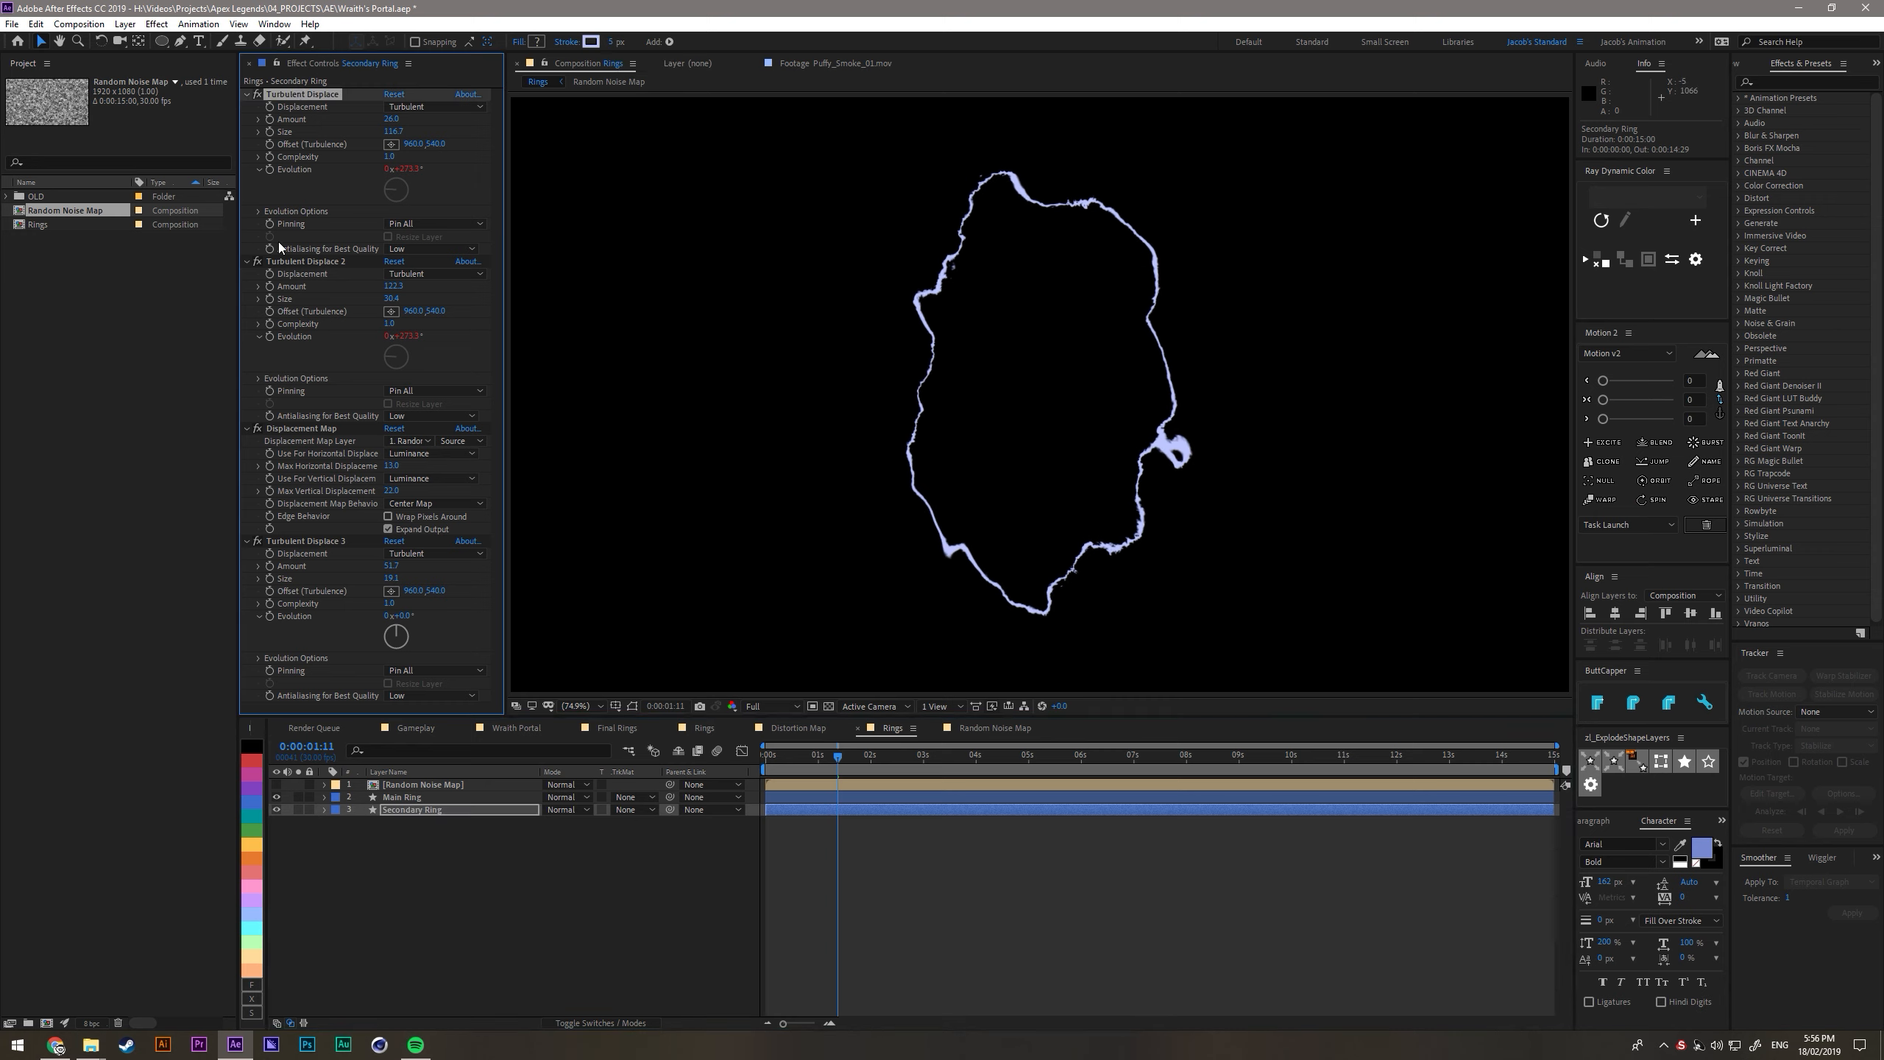
left_click(260, 211)
key("Return")
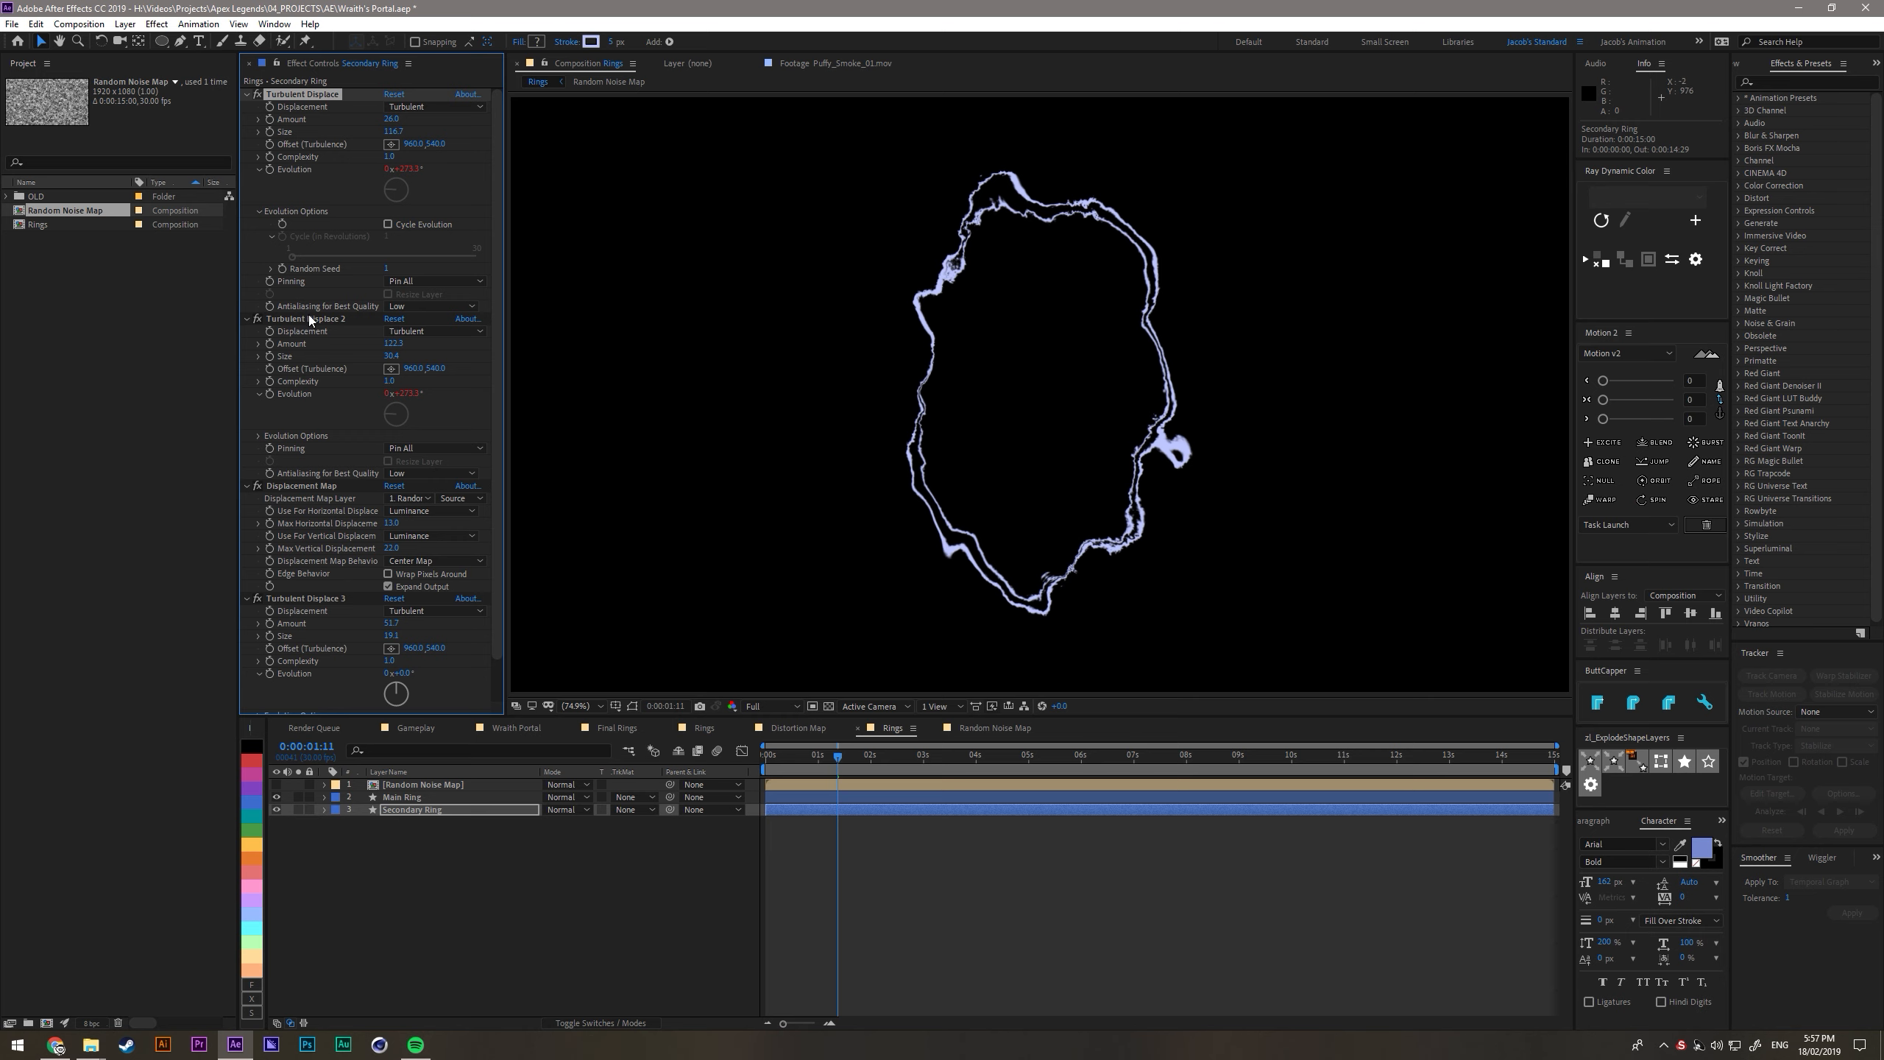
left_click(388, 474)
type("1")
key("Return")
- Set the random seed of Secondary Ring's third Turbulent Displace to 1
scroll(318, 563, "down", 2)
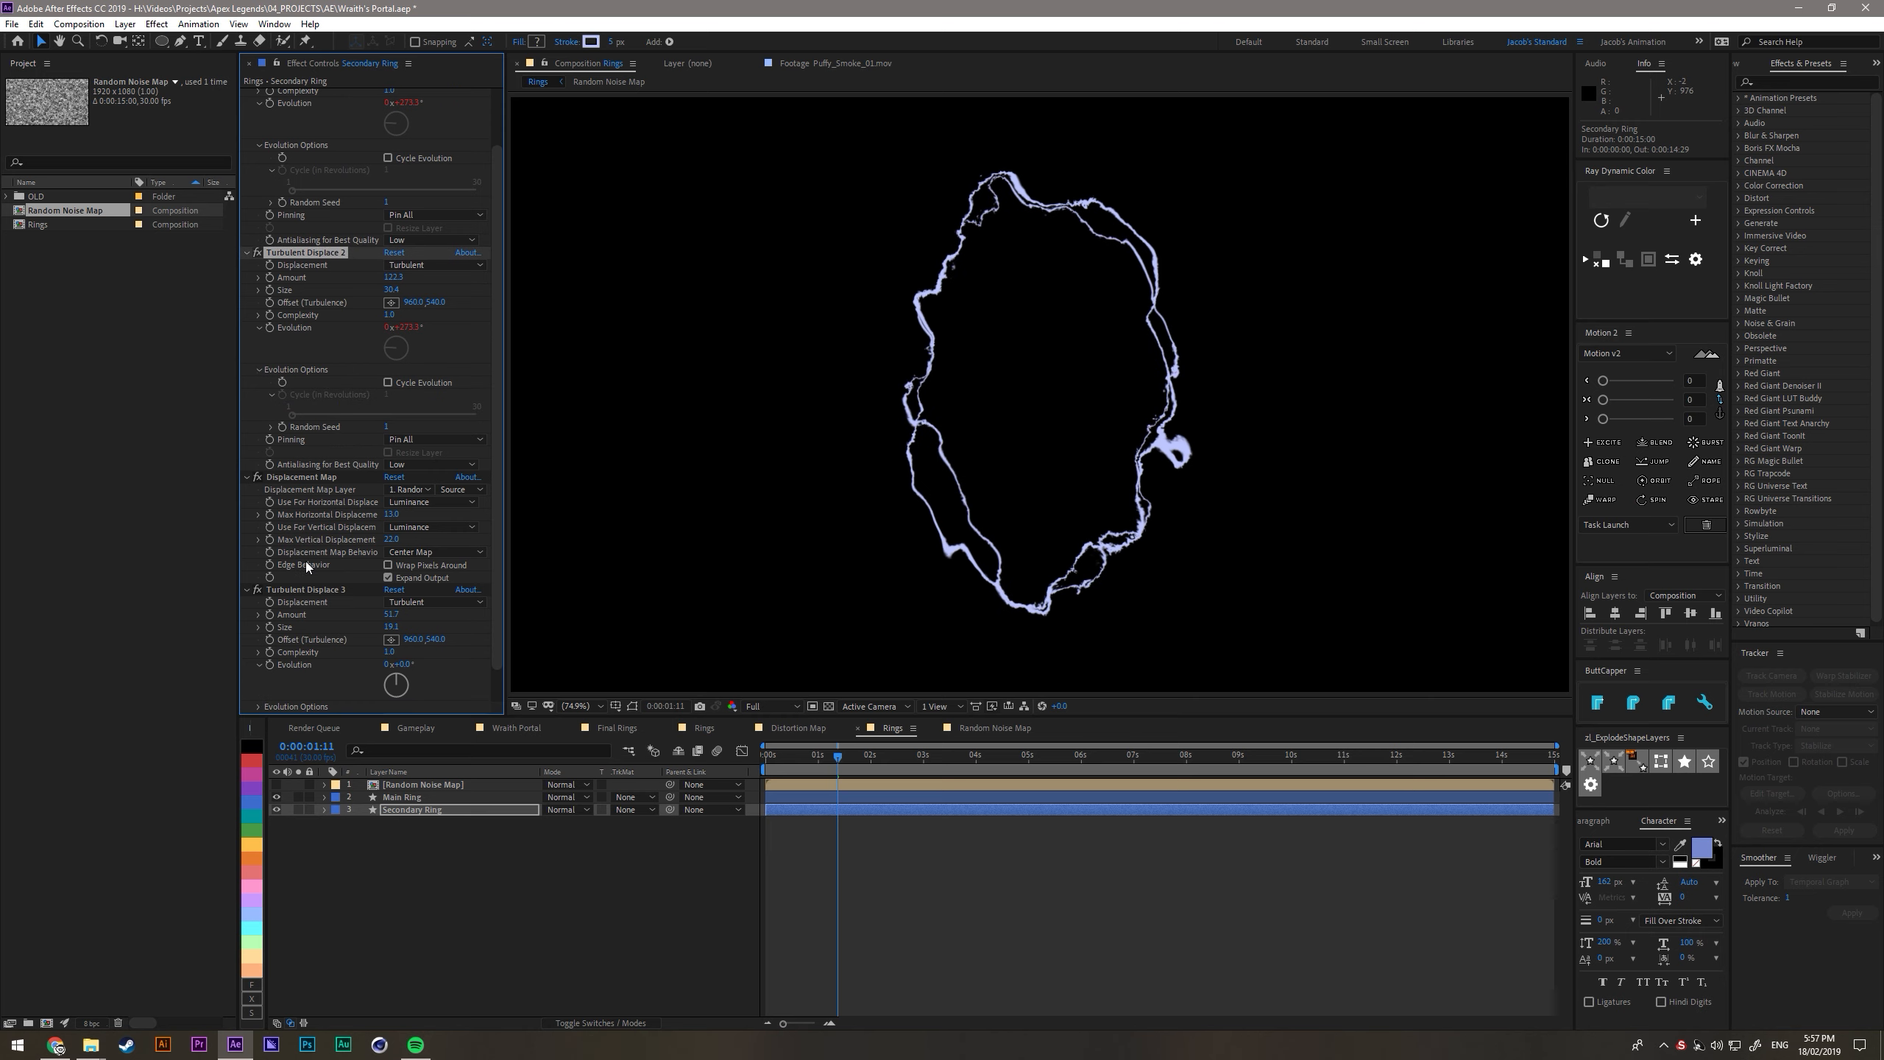
scroll(268, 625, "down", 1)
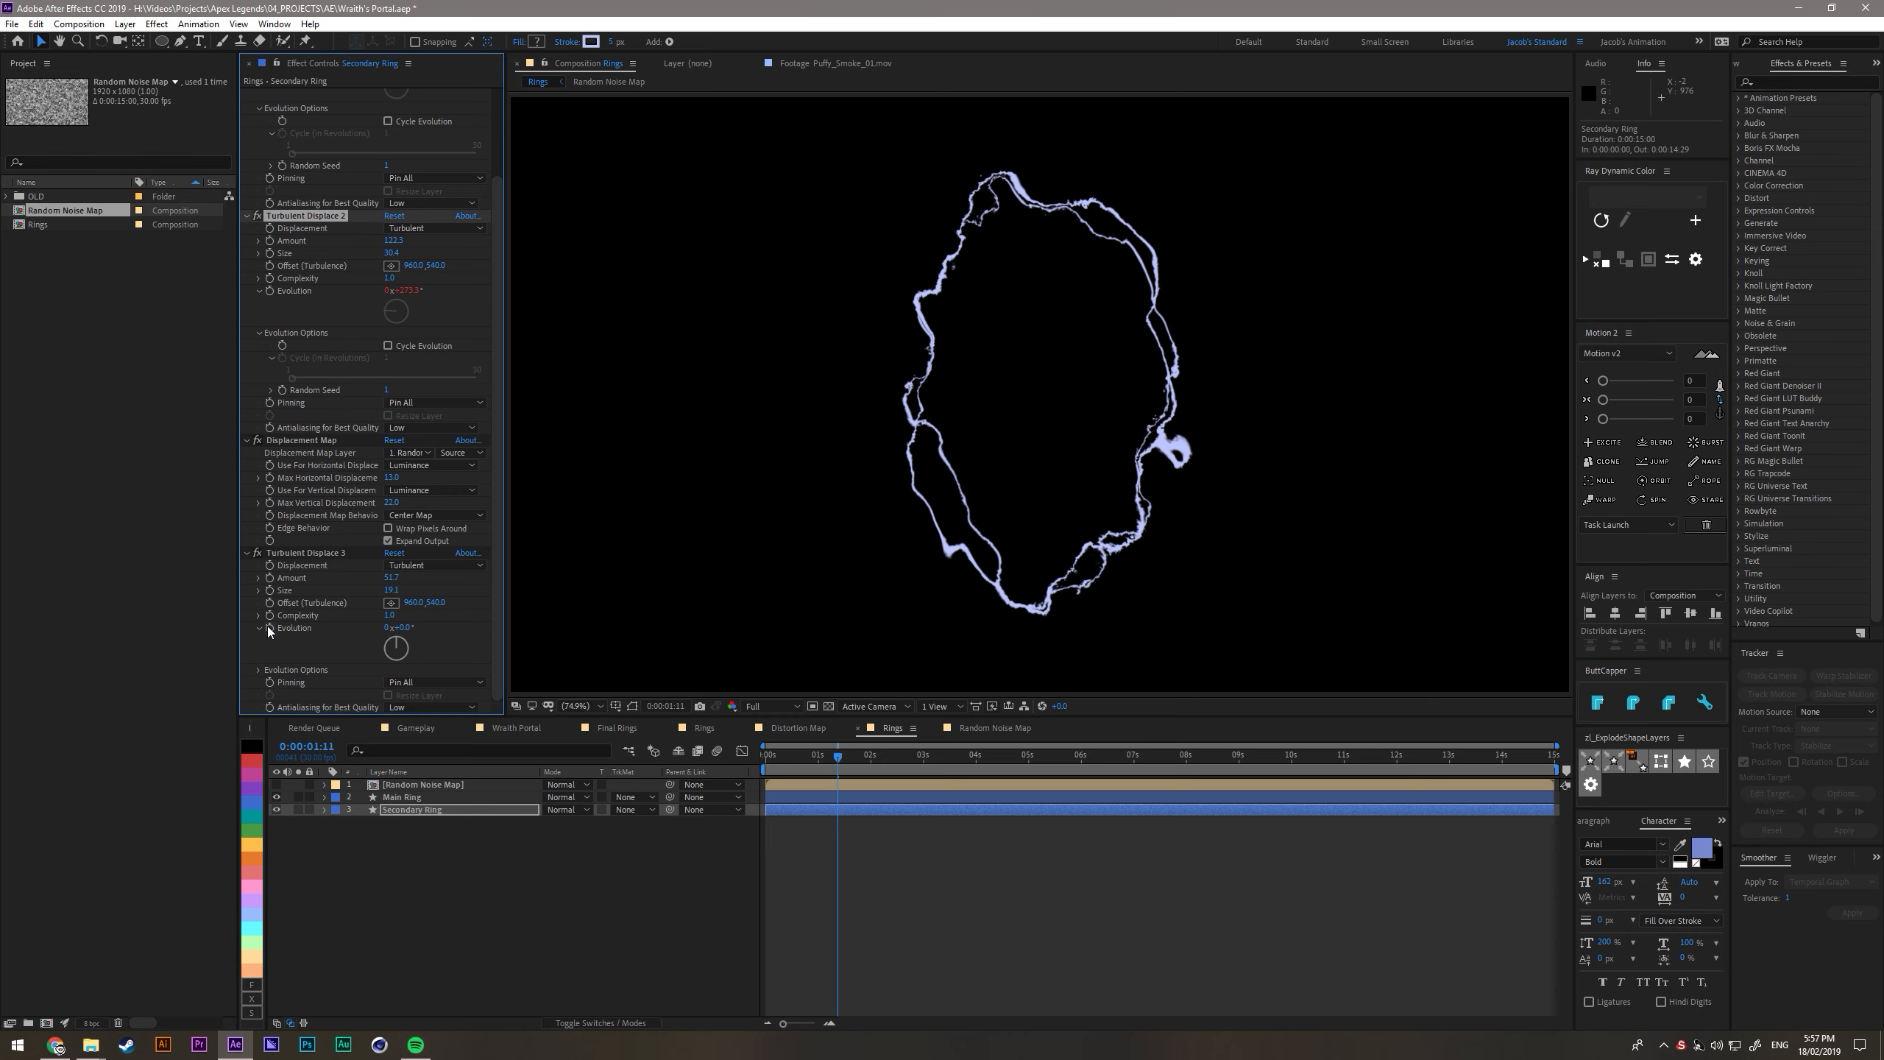
left_click(259, 672)
scroll(319, 673, "down", 1)
left_click(386, 689)
type("1")
key("Return")
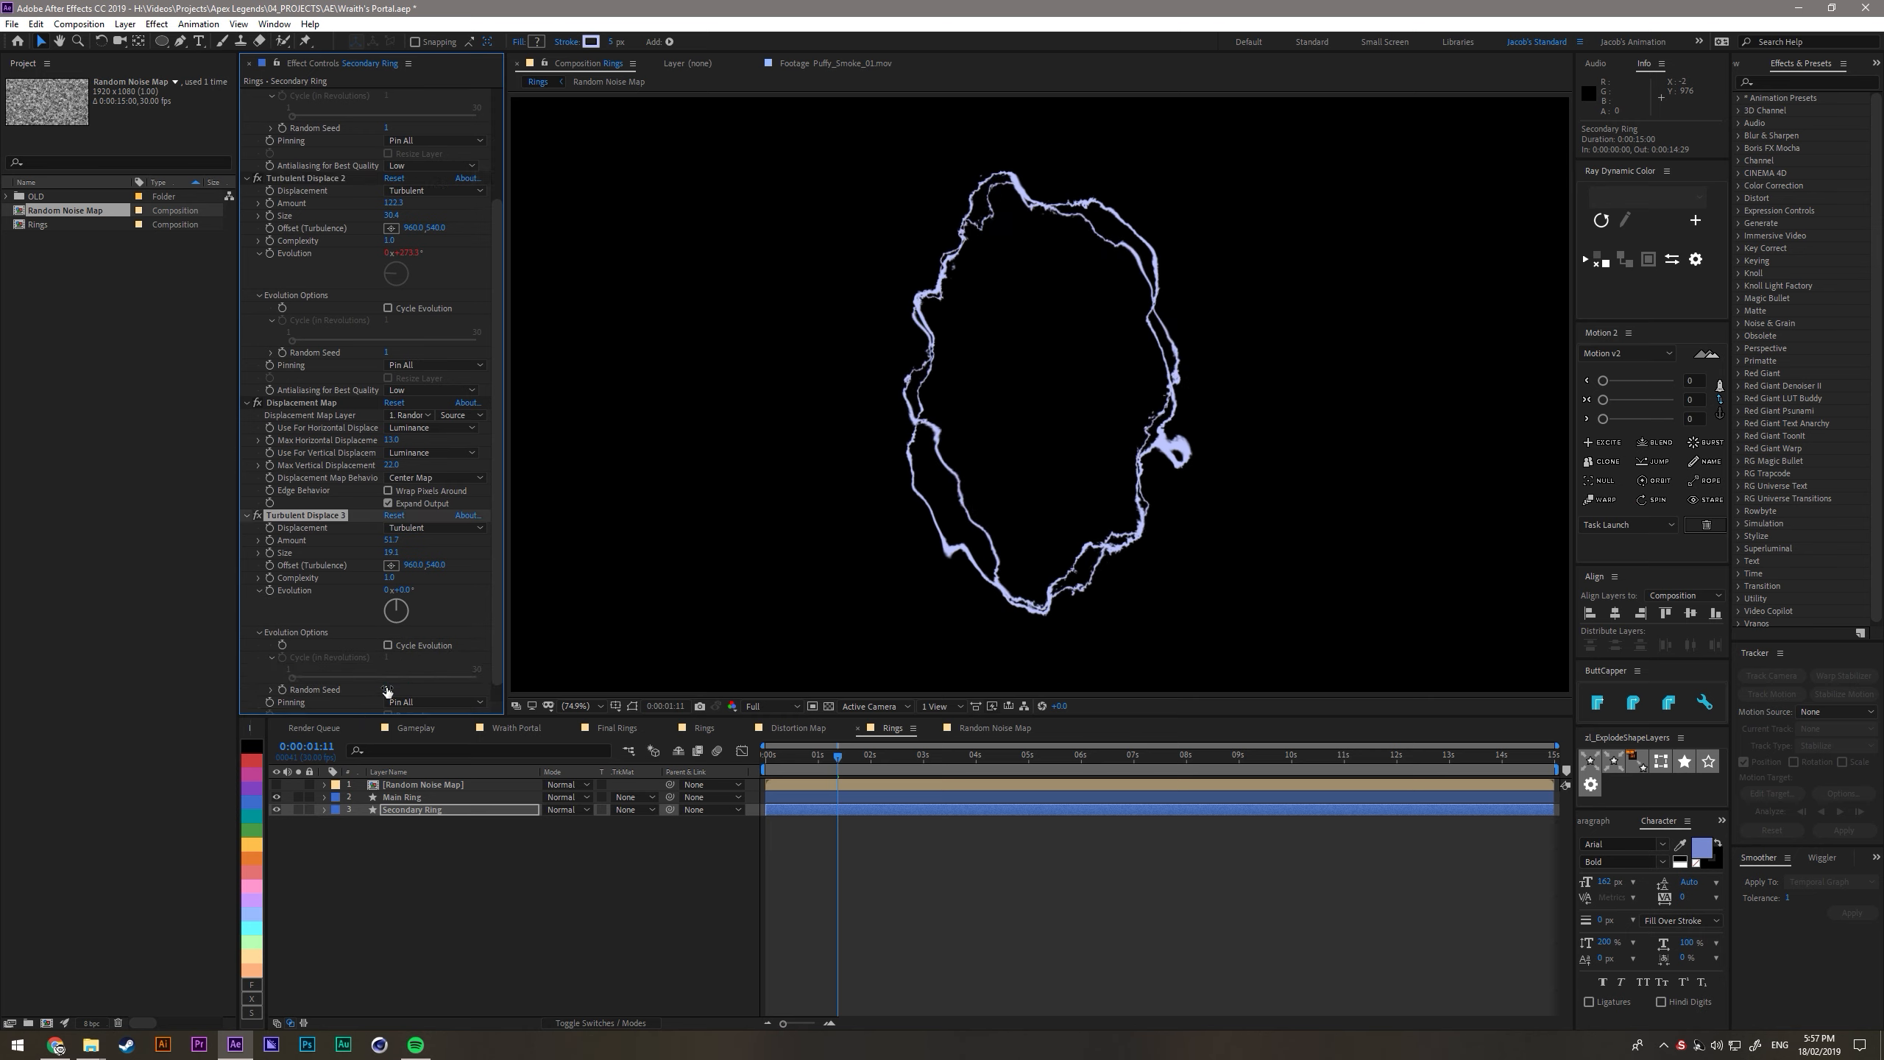
- Raise the complexity of Secondary Ring's first Turbulent Displace to above 3 and preview both rings
scroll(383, 297, "up", 4)
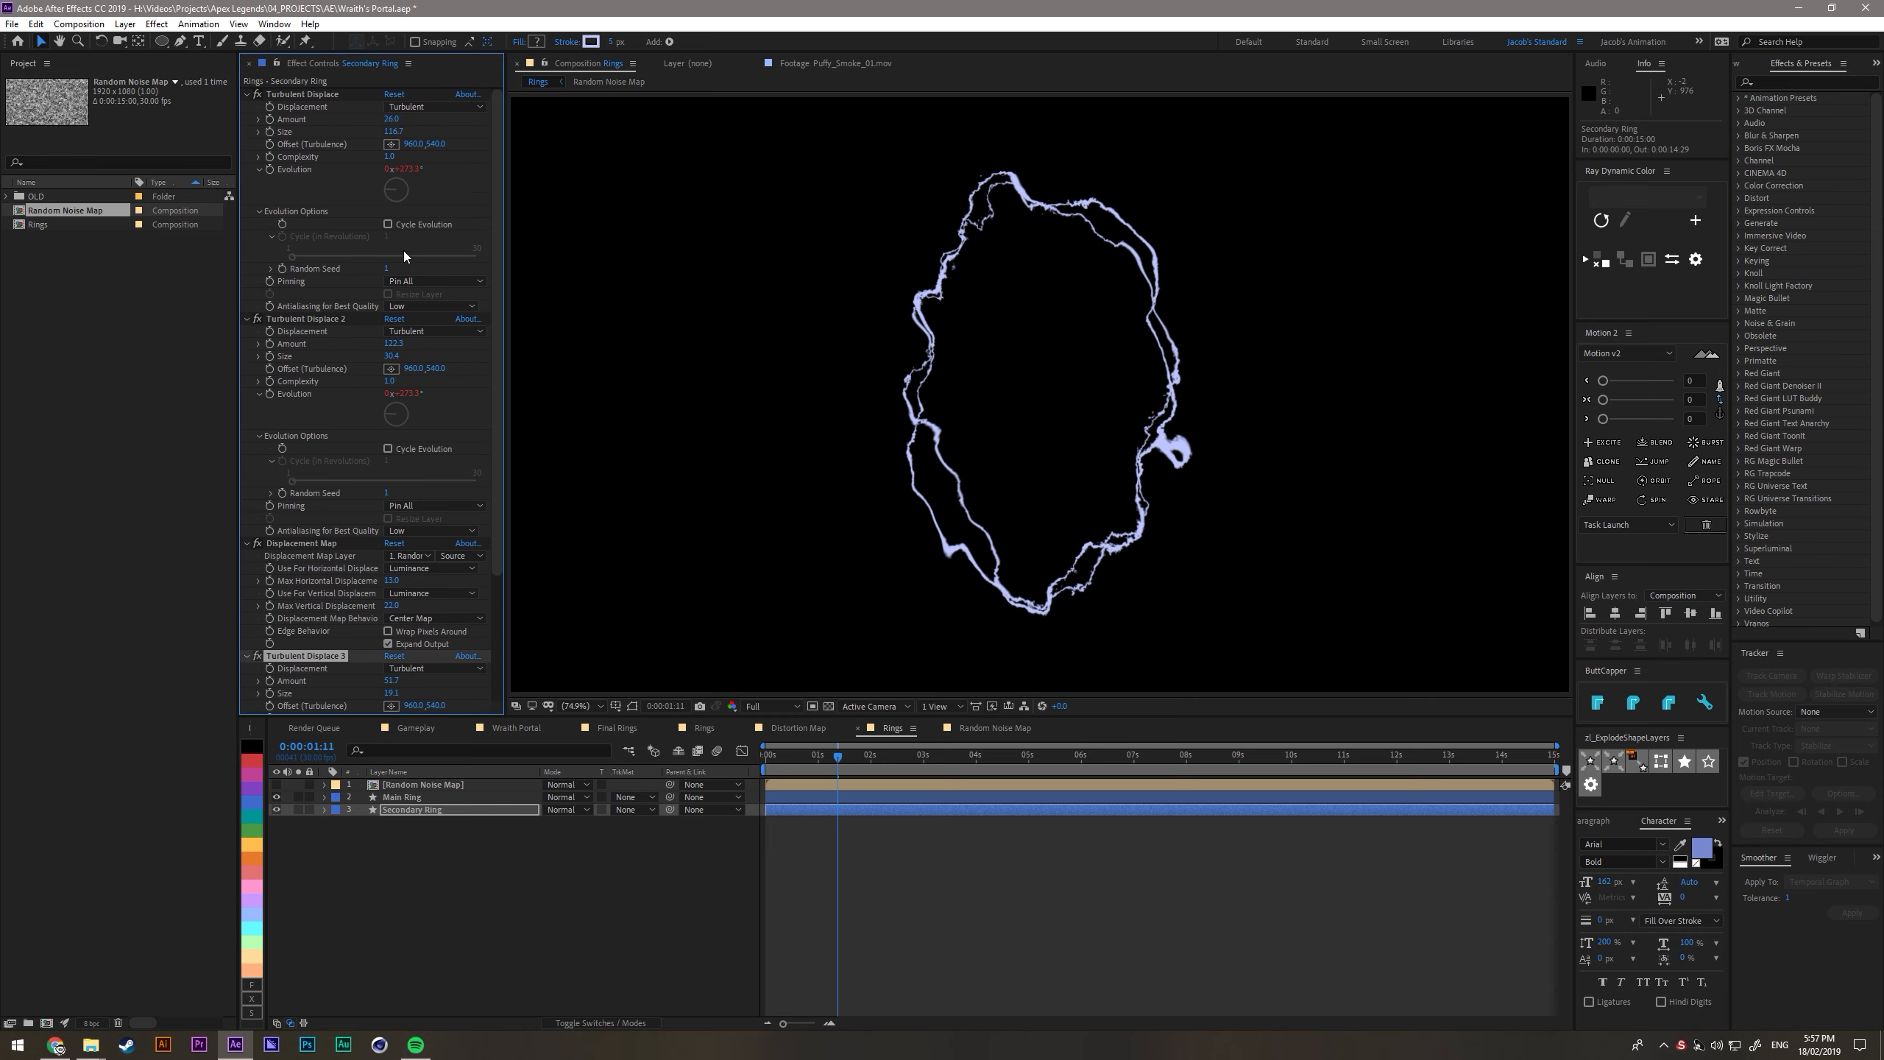
left_click_drag(390, 157, 1129, 262)
key("space")
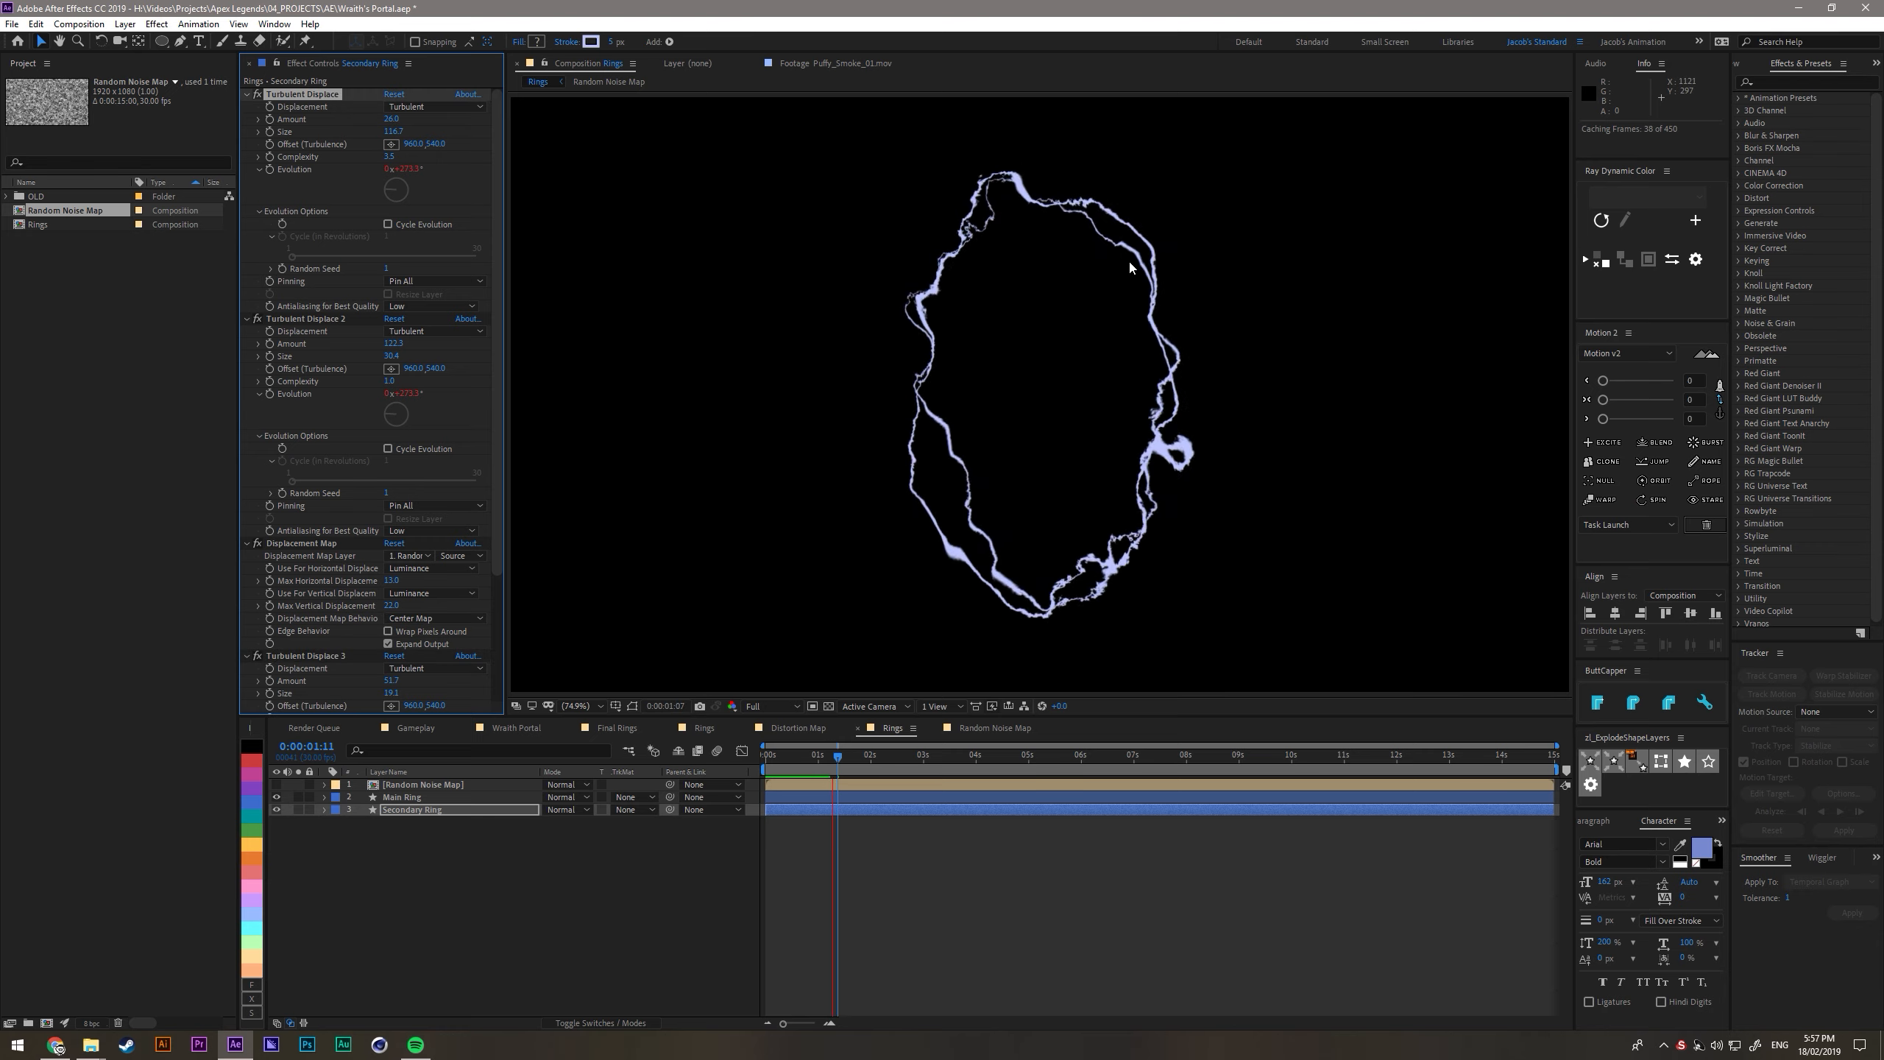
- Lower the amount of Main Ring's Turbulent Displace 2 to below 100 and preview the result
left_click(415, 796)
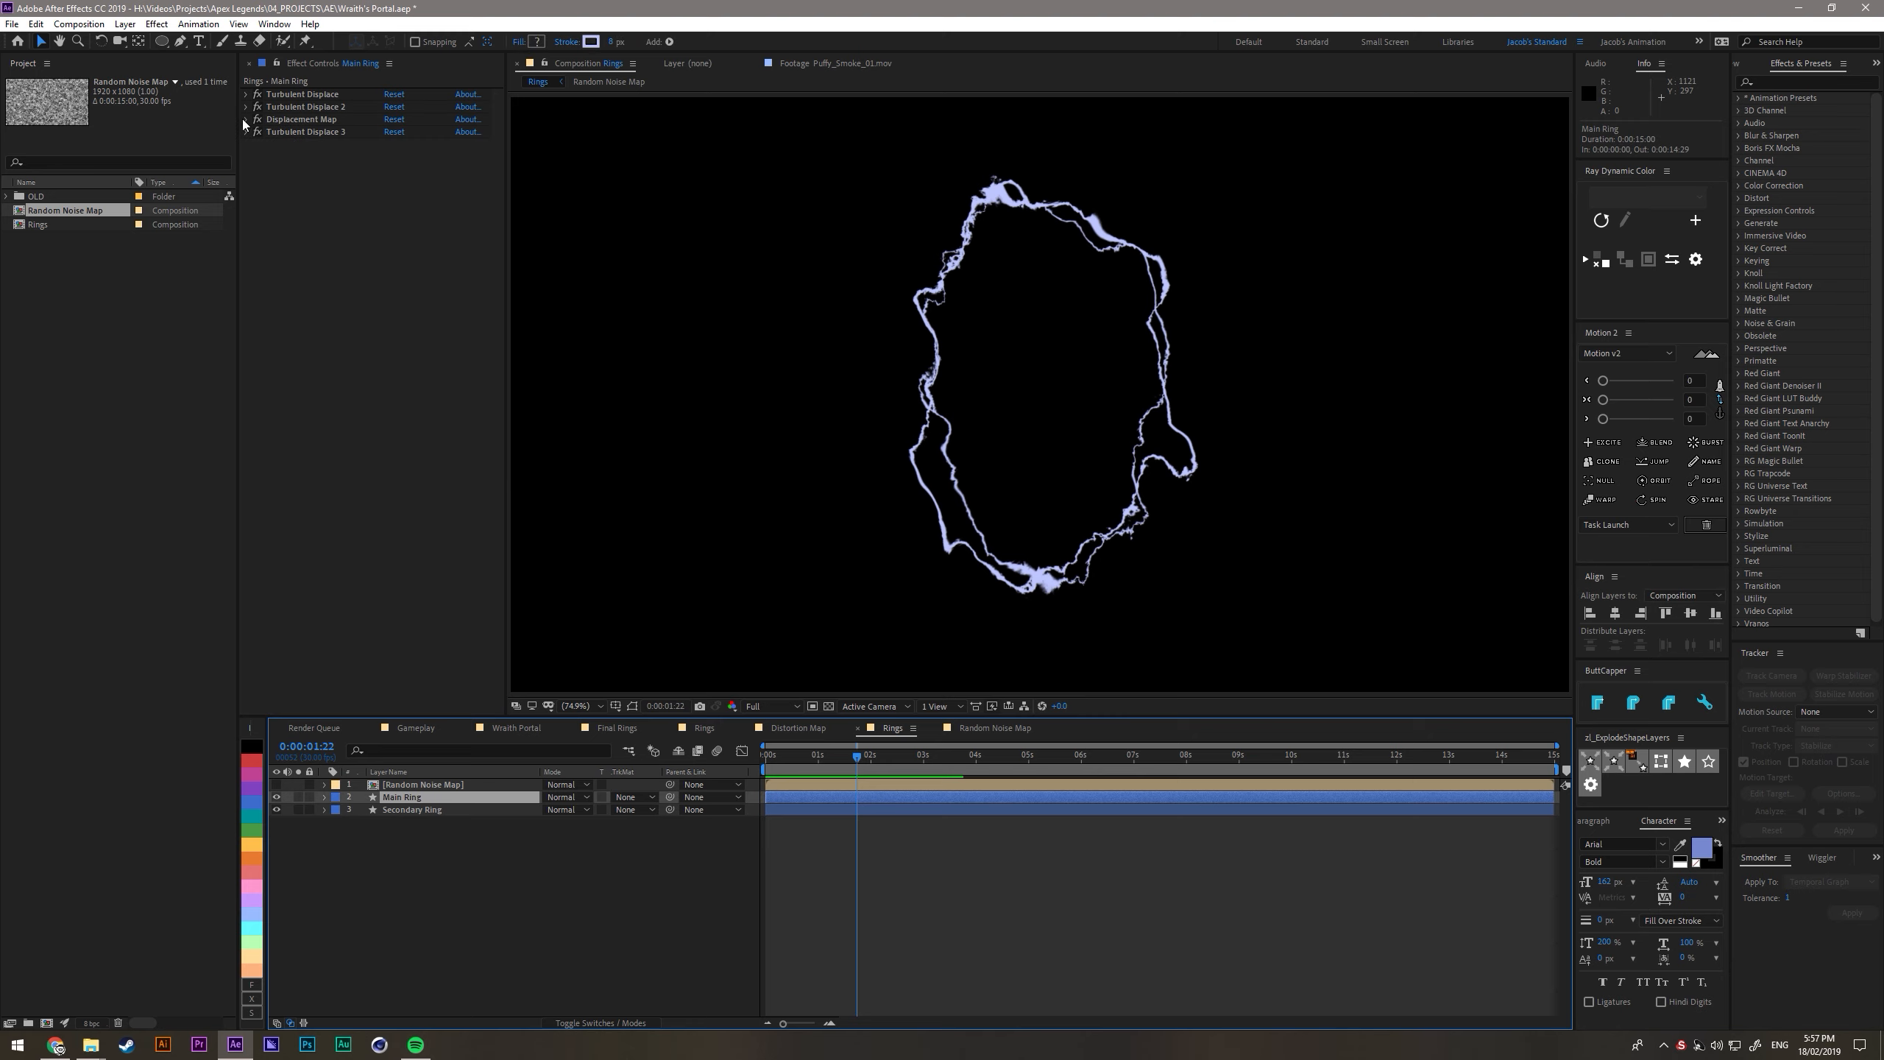
left_click(418, 543)
key("space")
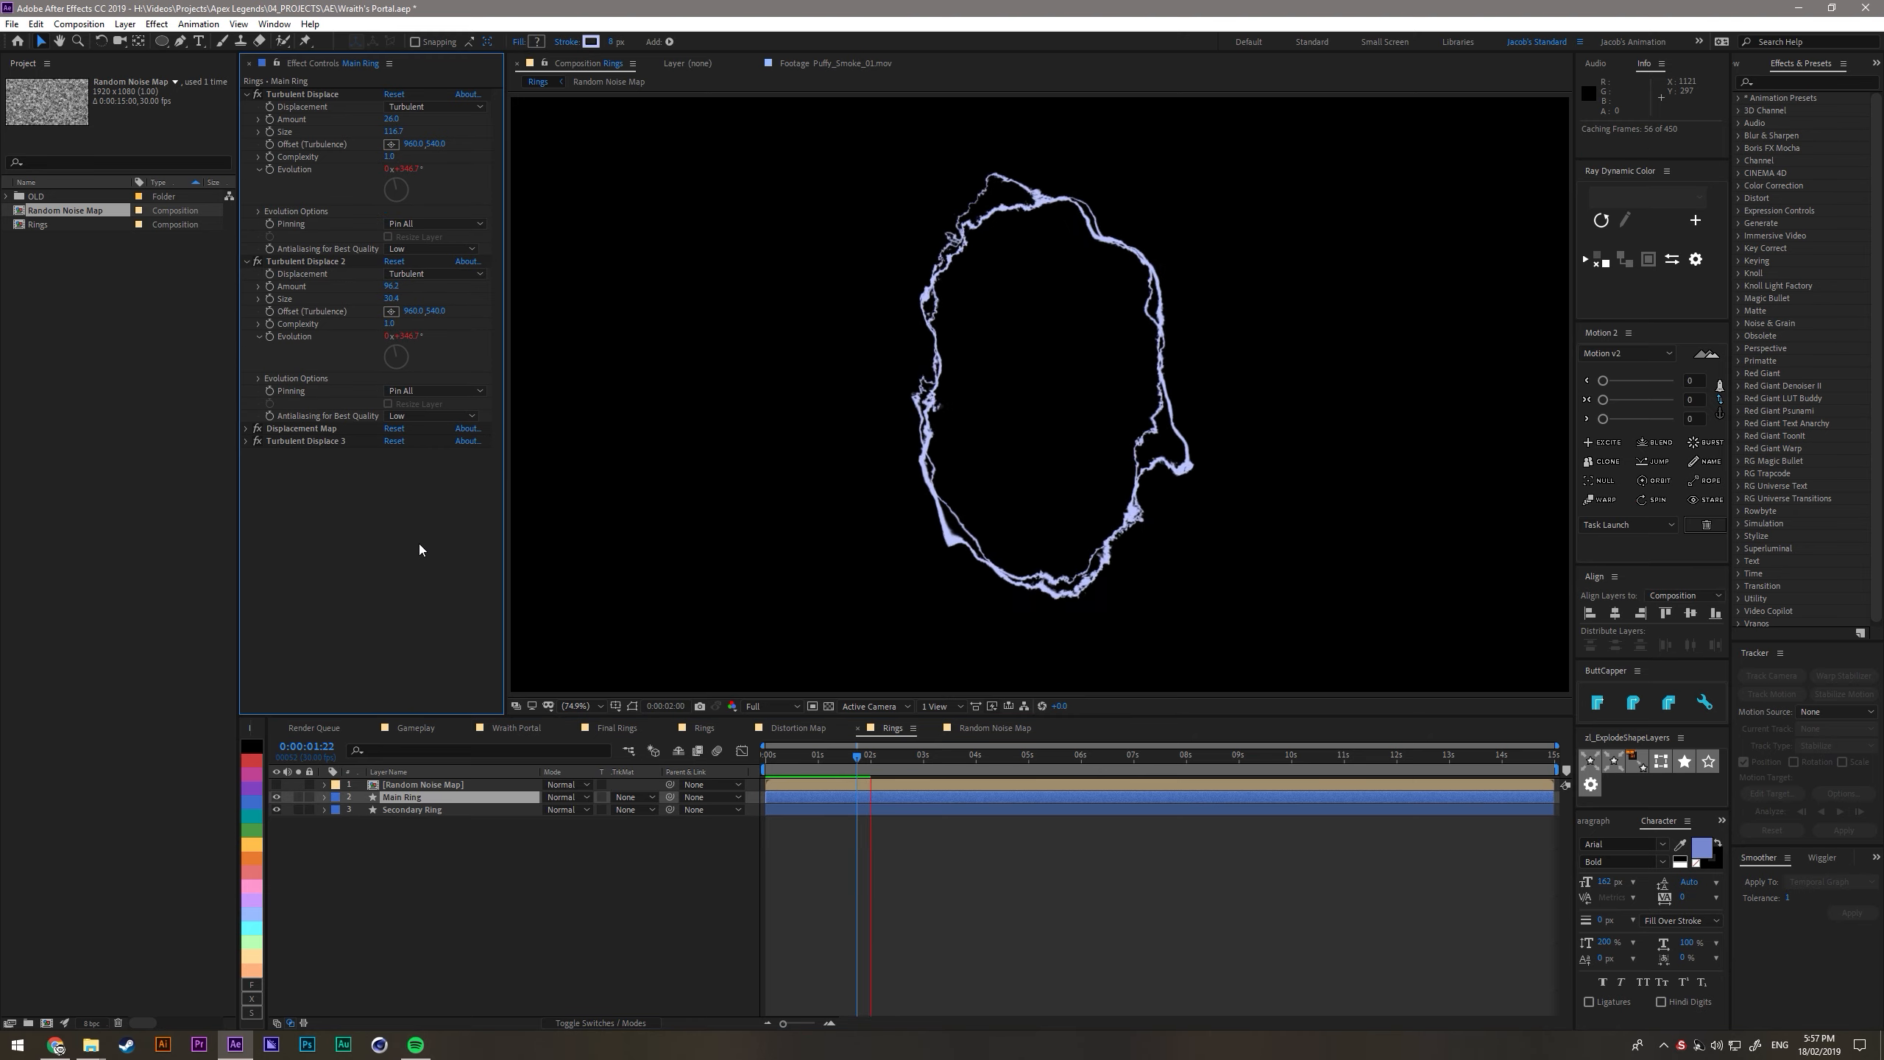
- Rename Secondary Ring as Secondary Ring 01 and duplicate it as Secondary Ring 02 directly beneath it
key("Return")
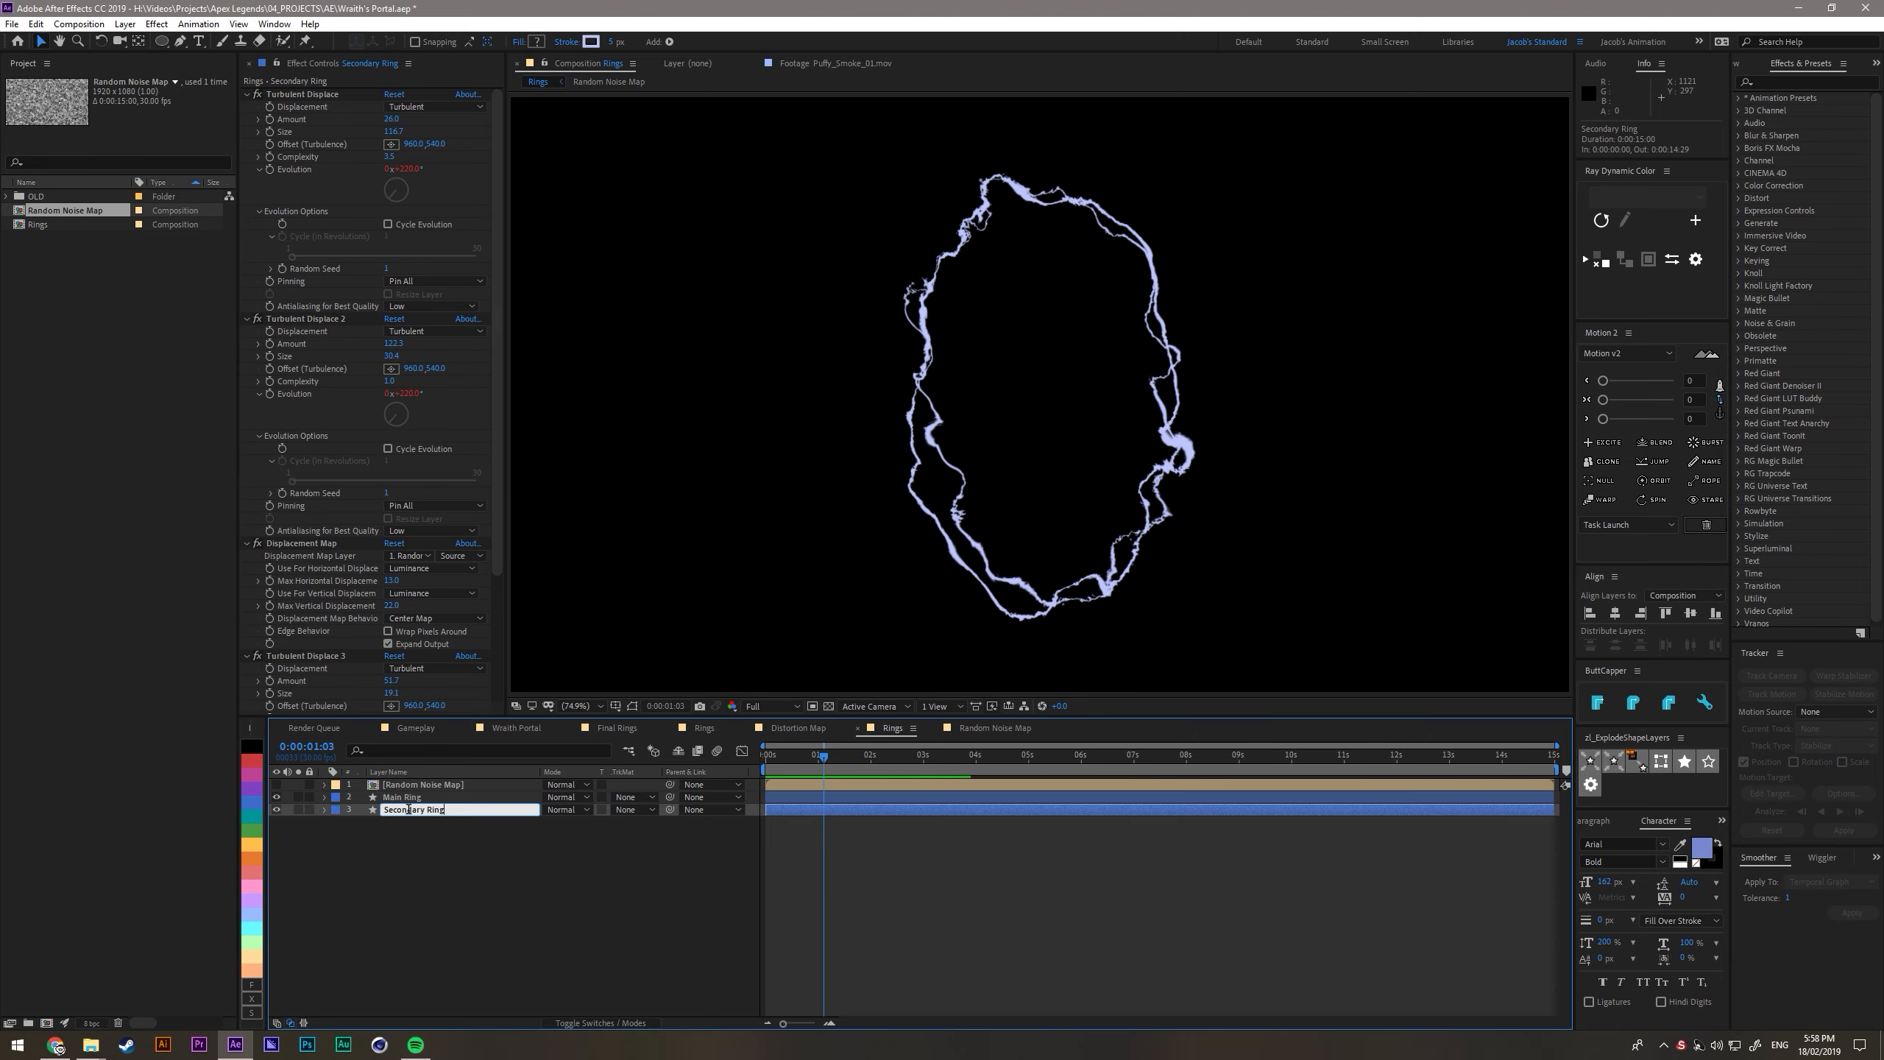
type("01")
key("Return")
key("ctrl+d")
left_click_drag(440, 810, 440, 827)
- On Secondary Ring 02, set the first two Turbulent Displace seeds to 2, reduce the first one's size and set the second's to about 41
left_click(259, 212)
left_click_drag(387, 251, 388, 251)
left_click_drag(393, 132, 368, 132)
scroll(326, 320, "down", 1)
left_click(259, 403)
left_click_drag(387, 441, 389, 440)
left_click_drag(391, 325, 400, 325)
- On Secondary Ring 02's Turbulent Displace 3, set the seed to 2, lower the amount to about 17.7, raise size and complexity, and preview
scroll(399, 396, "down", 2)
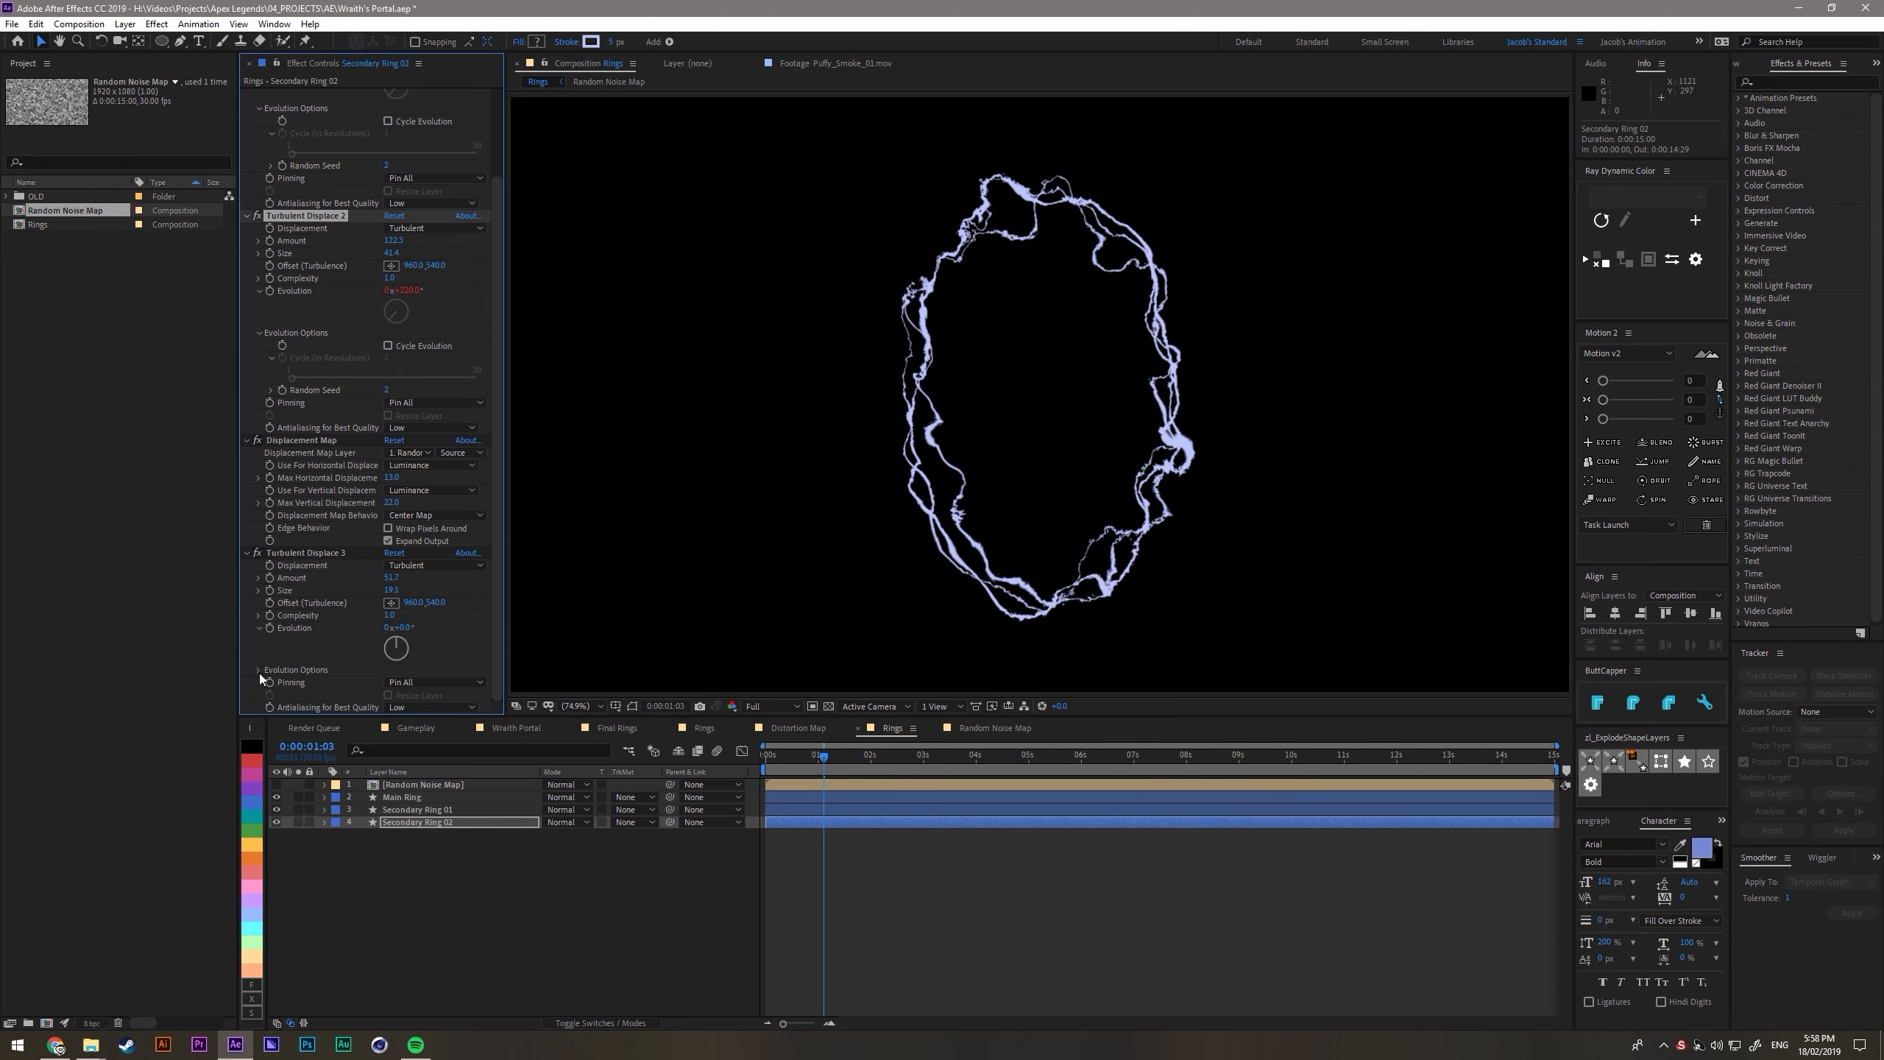
scroll(383, 538, "down", 1)
left_click_drag(382, 539, 427, 575)
key("space")
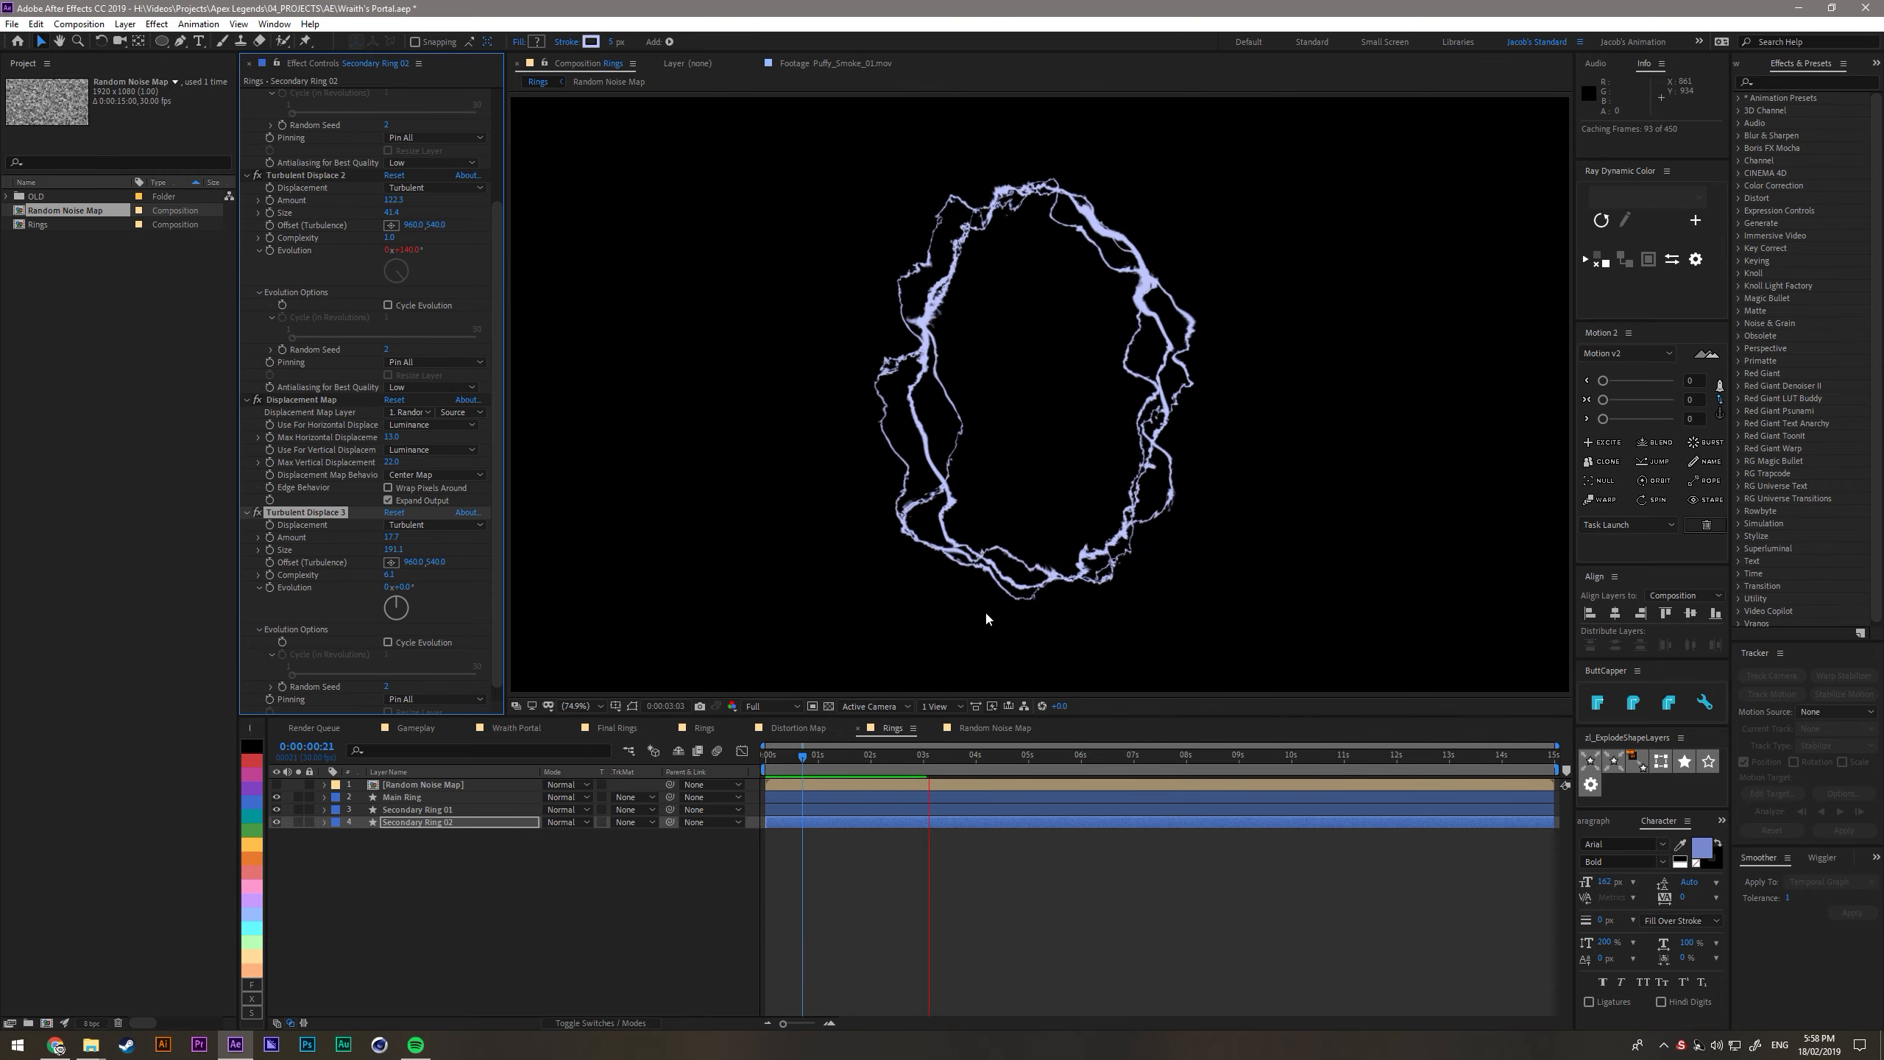
- Duplicate Secondary Ring 02 as Secondary Ring 03 and move the copy to the end of the layer stack
left_click(425, 829)
left_click(425, 823)
key("ctrl+d")
left_click_drag(424, 823, 425, 841)
- Give Secondary Ring 03 a different shape by changing the random seed of its Turbulent Displace effects
left_click(259, 210)
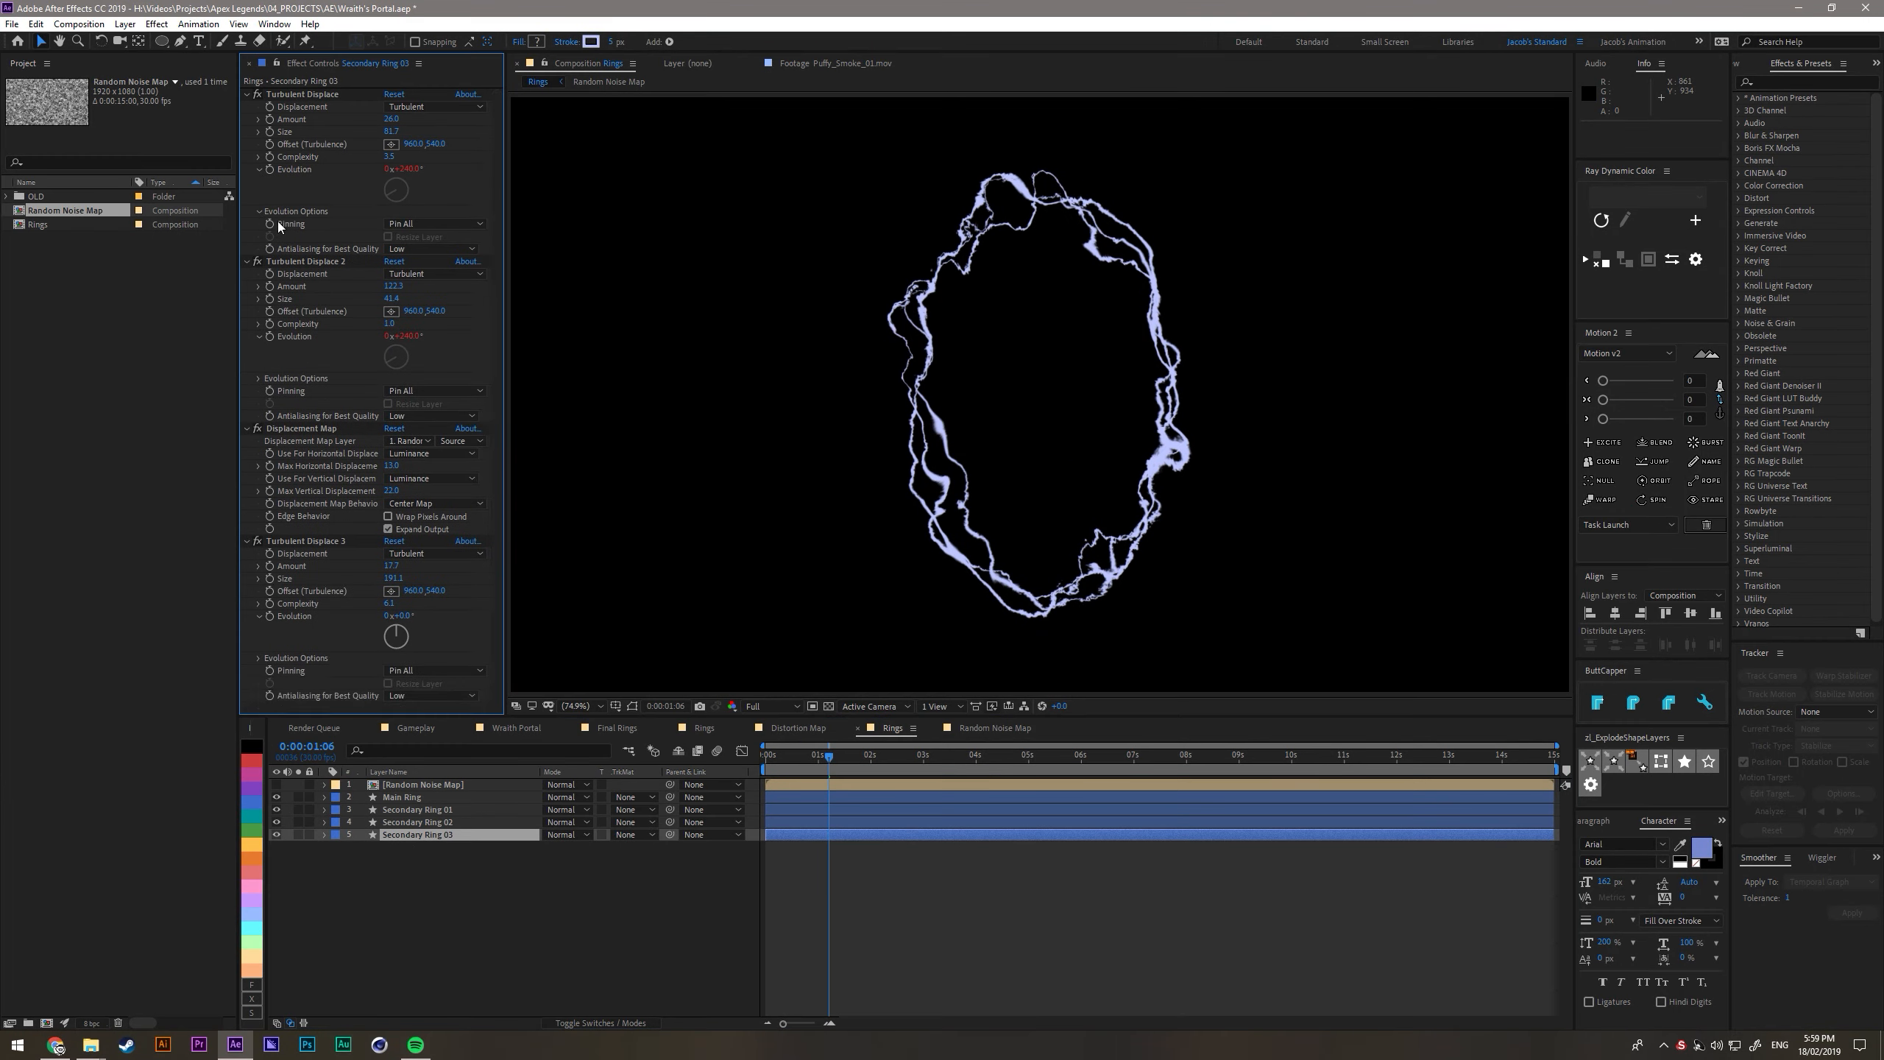
left_click(272, 236)
left_click_drag(386, 269, 390, 269)
left_click(259, 436)
- Duplicate another secondary ring as Secondary Ring 04 and place it below Secondary Ring 03
left_click(419, 821)
key("ctrl+d")
left_click_drag(419, 821, 421, 865)
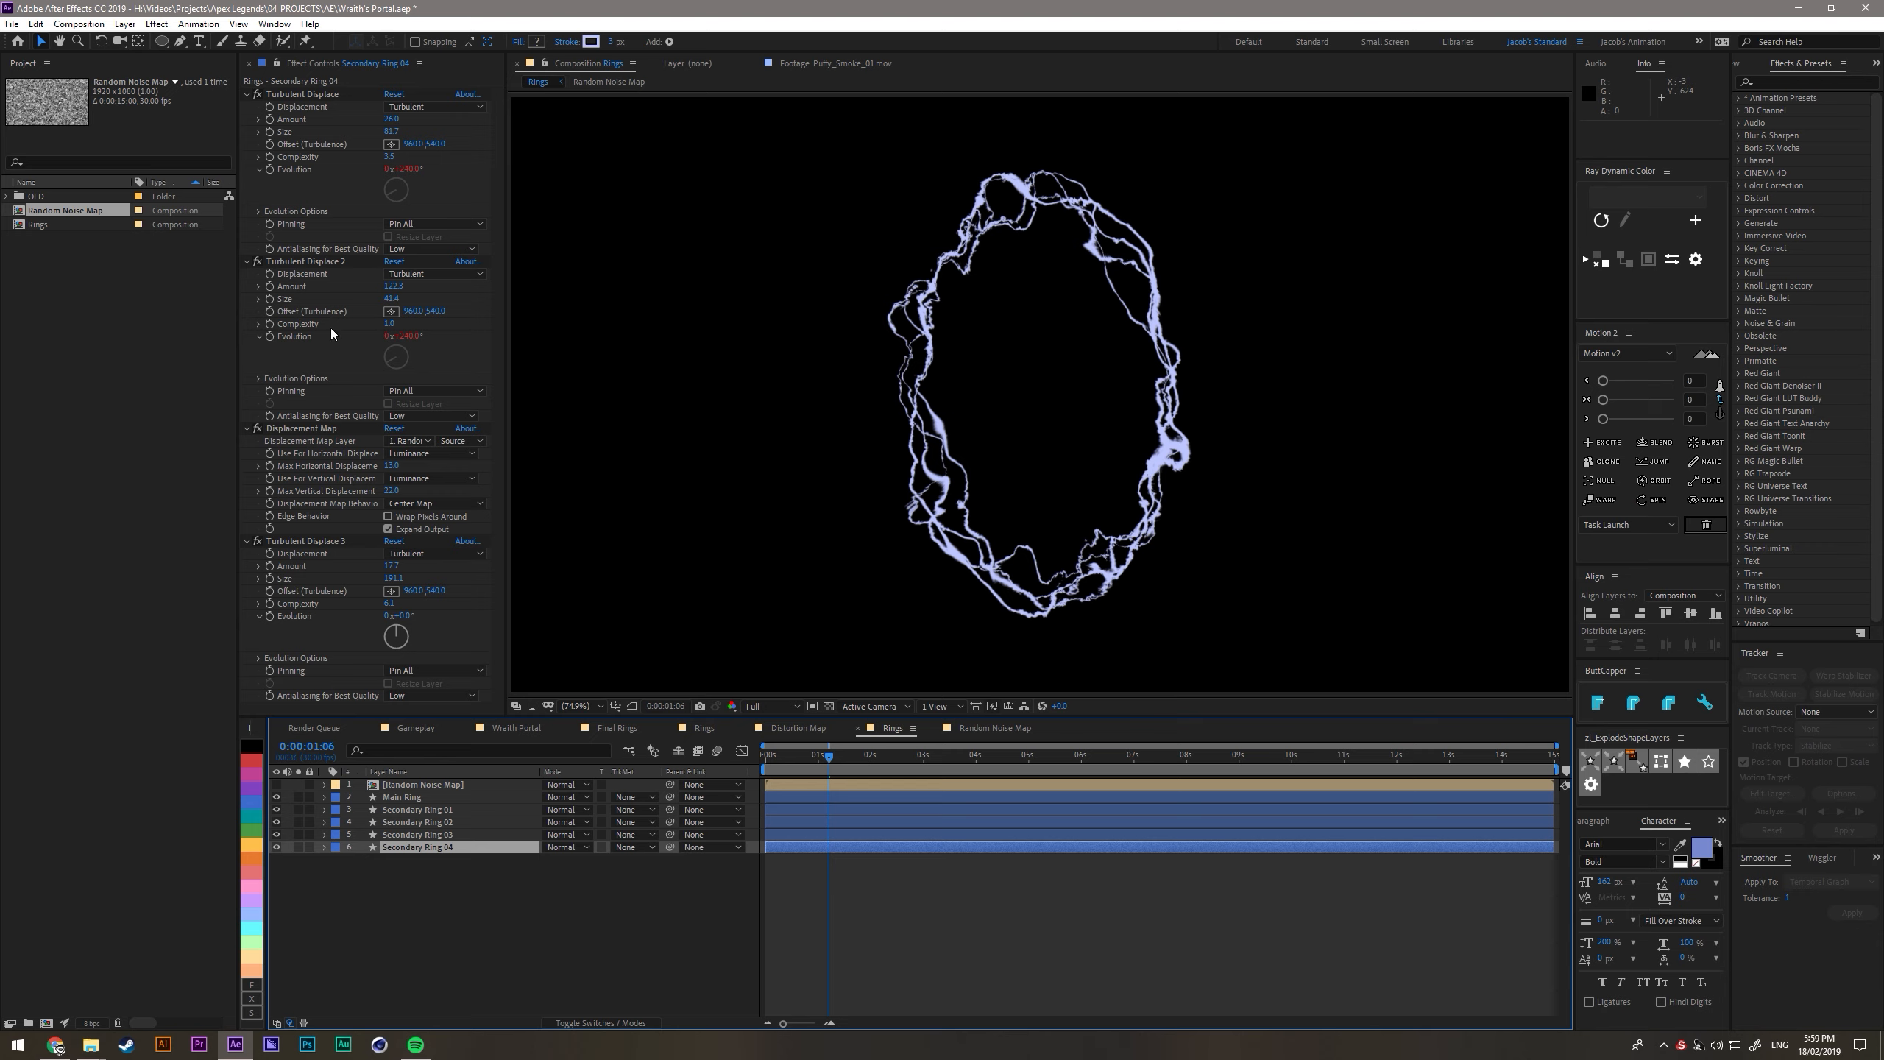
- On Secondary Ring 04, set the first Turbulent Displace's random seed to 43 and the second's to 4, and preview the rings
left_click(259, 211)
left_click(389, 249)
type("43")
left_click(259, 436)
left_click(391, 473)
type("4")
left_click(427, 928)
key("space")
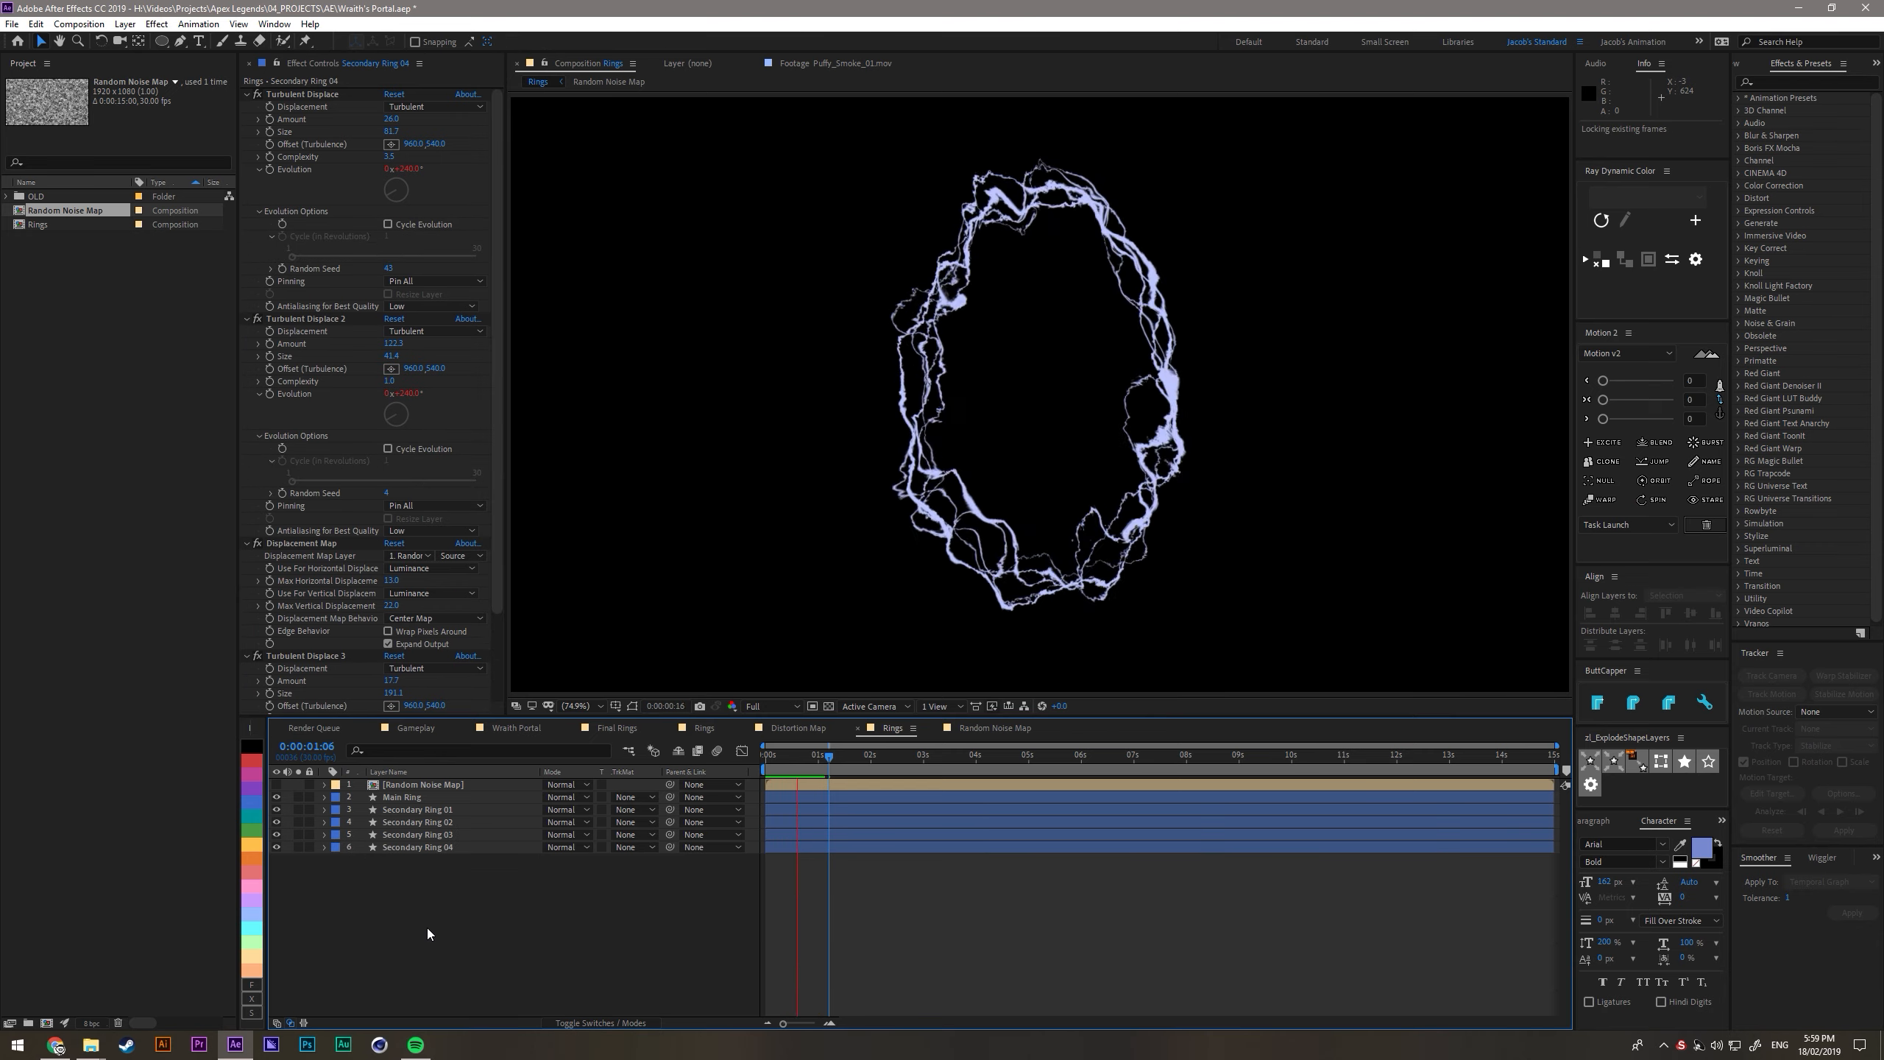
- Retune the first Turbulent Displace, giving Main Ring a new amount and a much larger size, and preview the rings
left_click(417, 809)
left_click_drag(383, 120, 461, 127)
key("space")
left_click(404, 797)
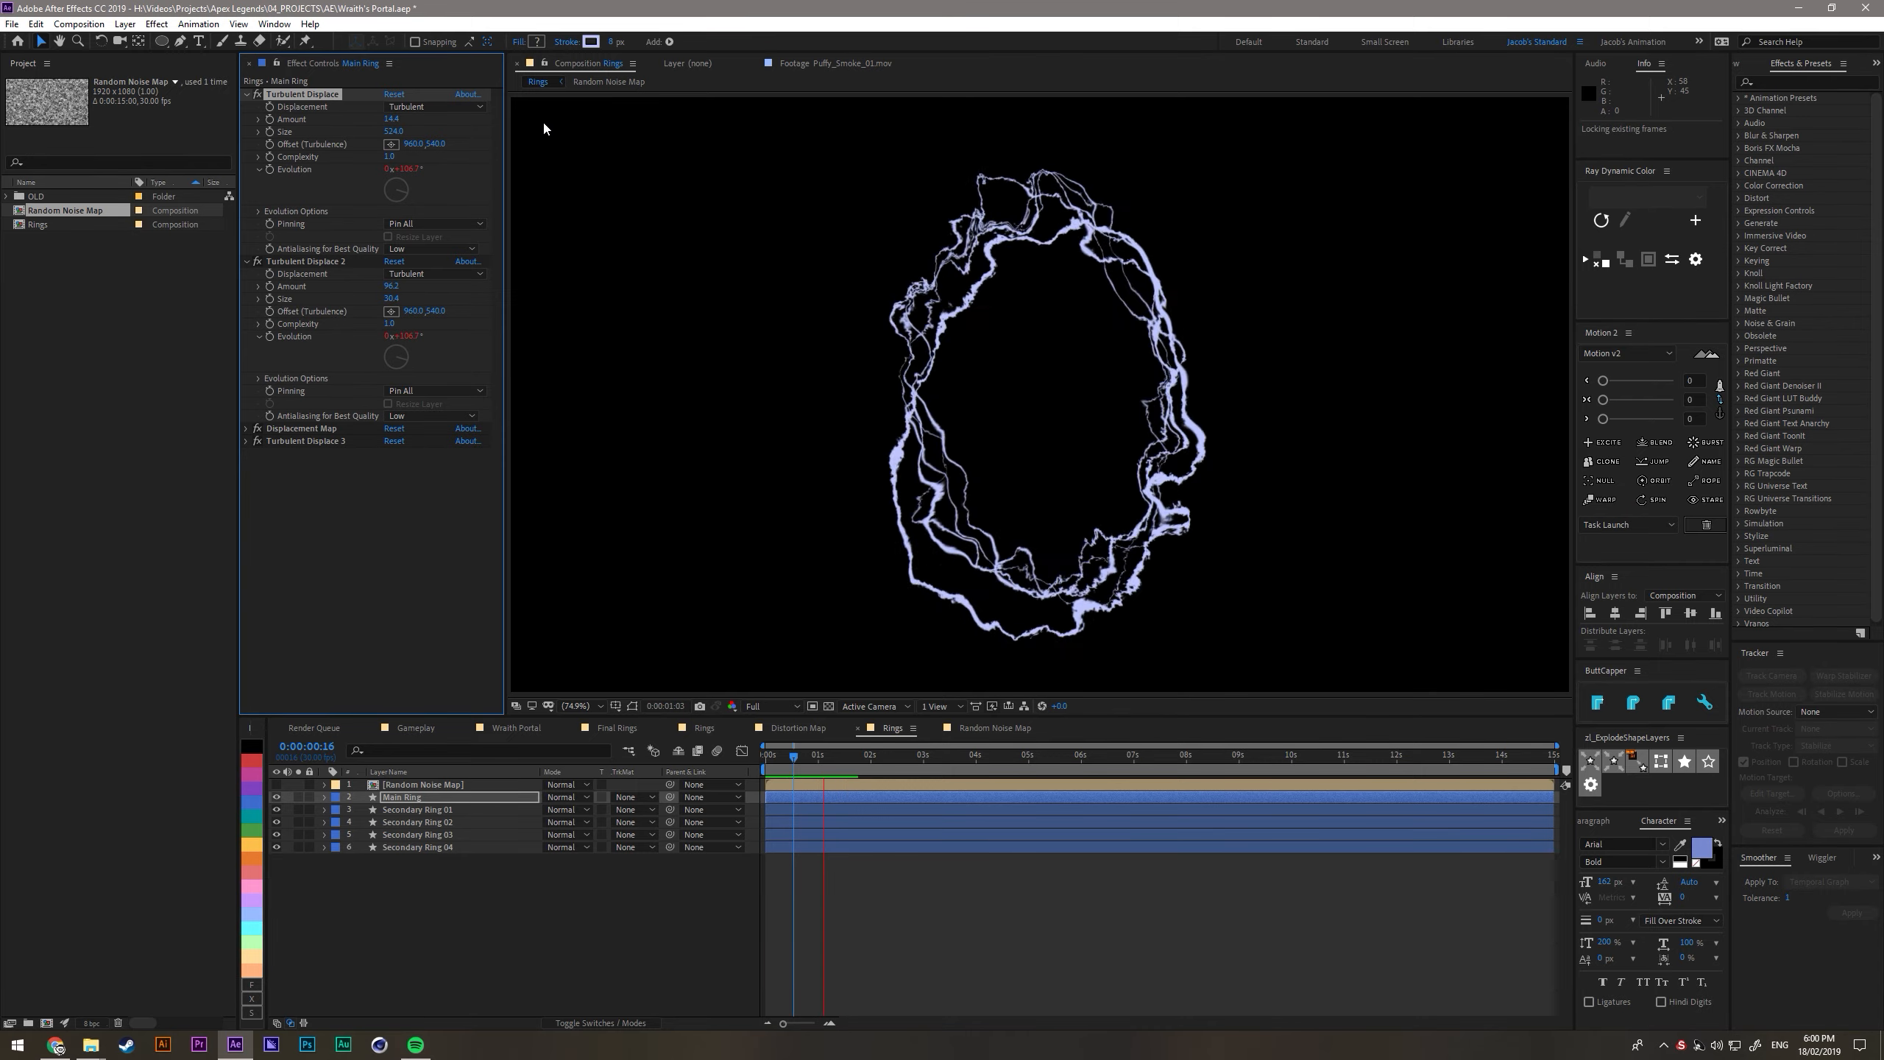
- Solo Secondary Ring 04 and create a white composition-sized solid named Oval Noise Map above all layers
left_click(412, 809)
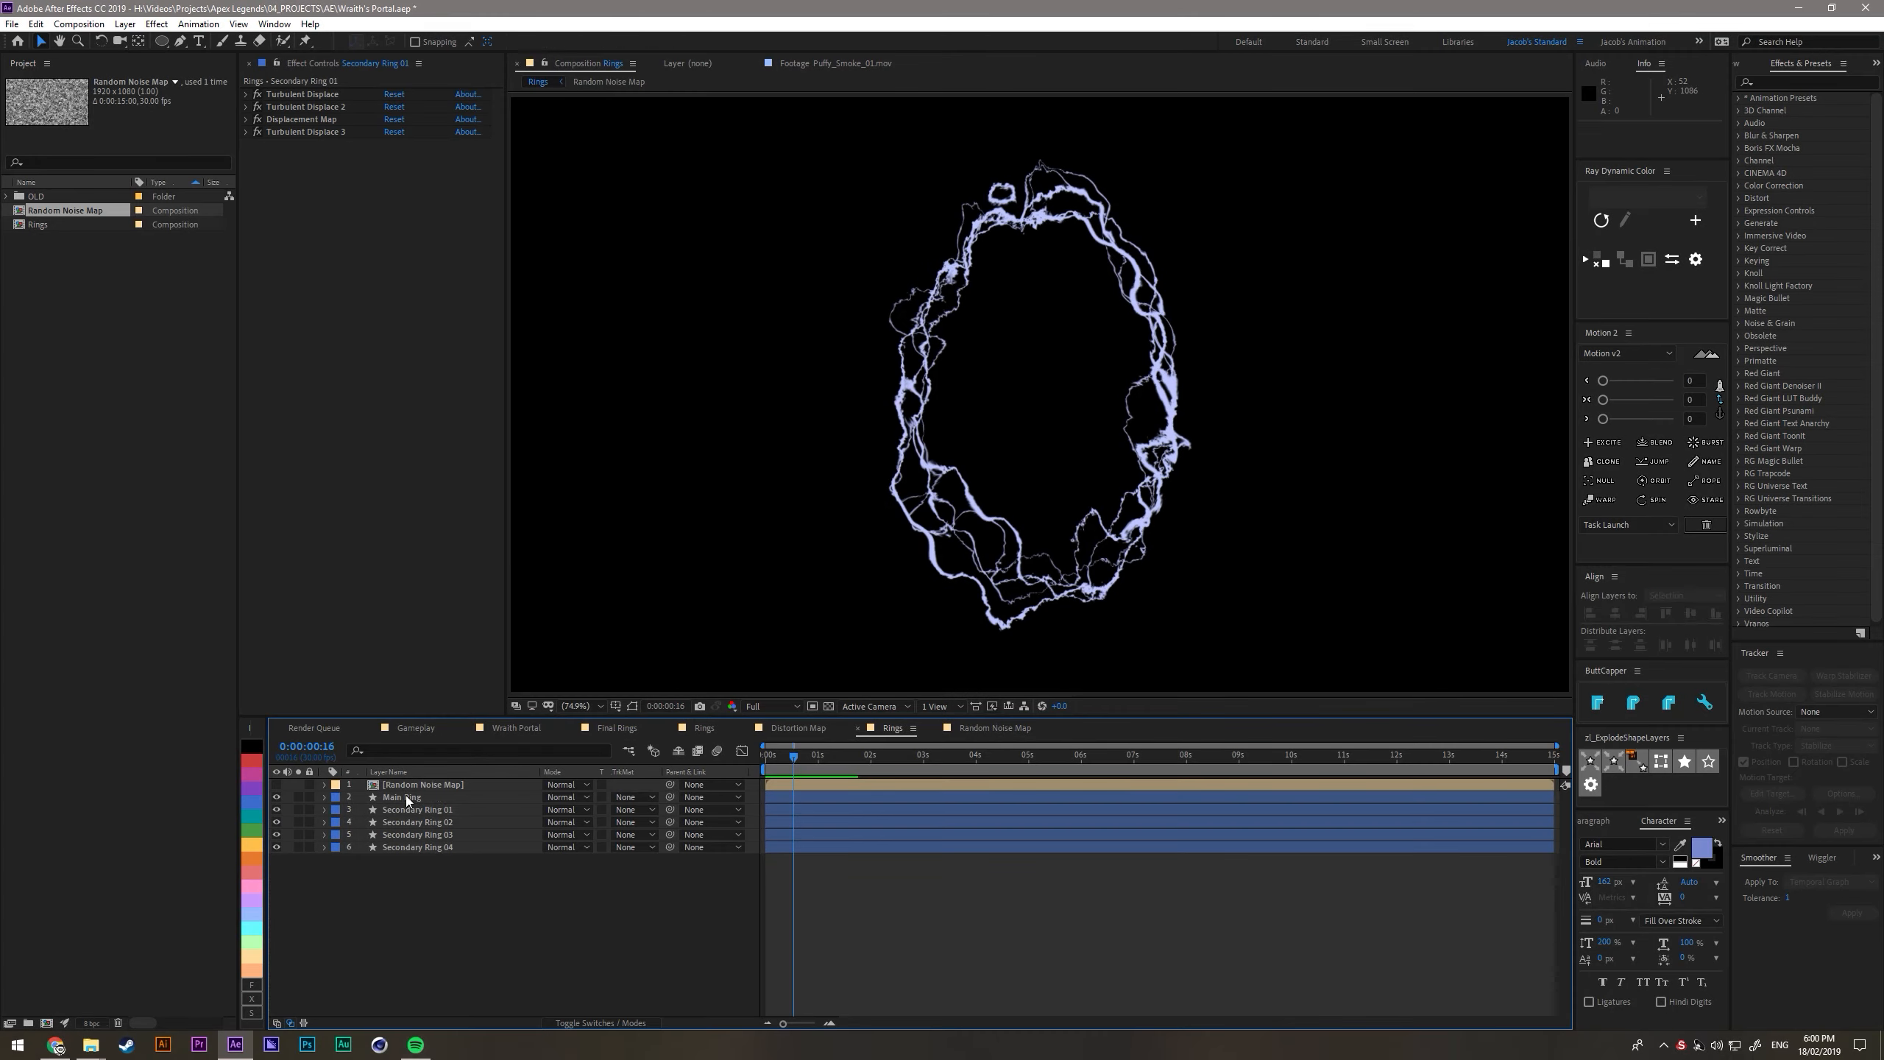
left_click(415, 848)
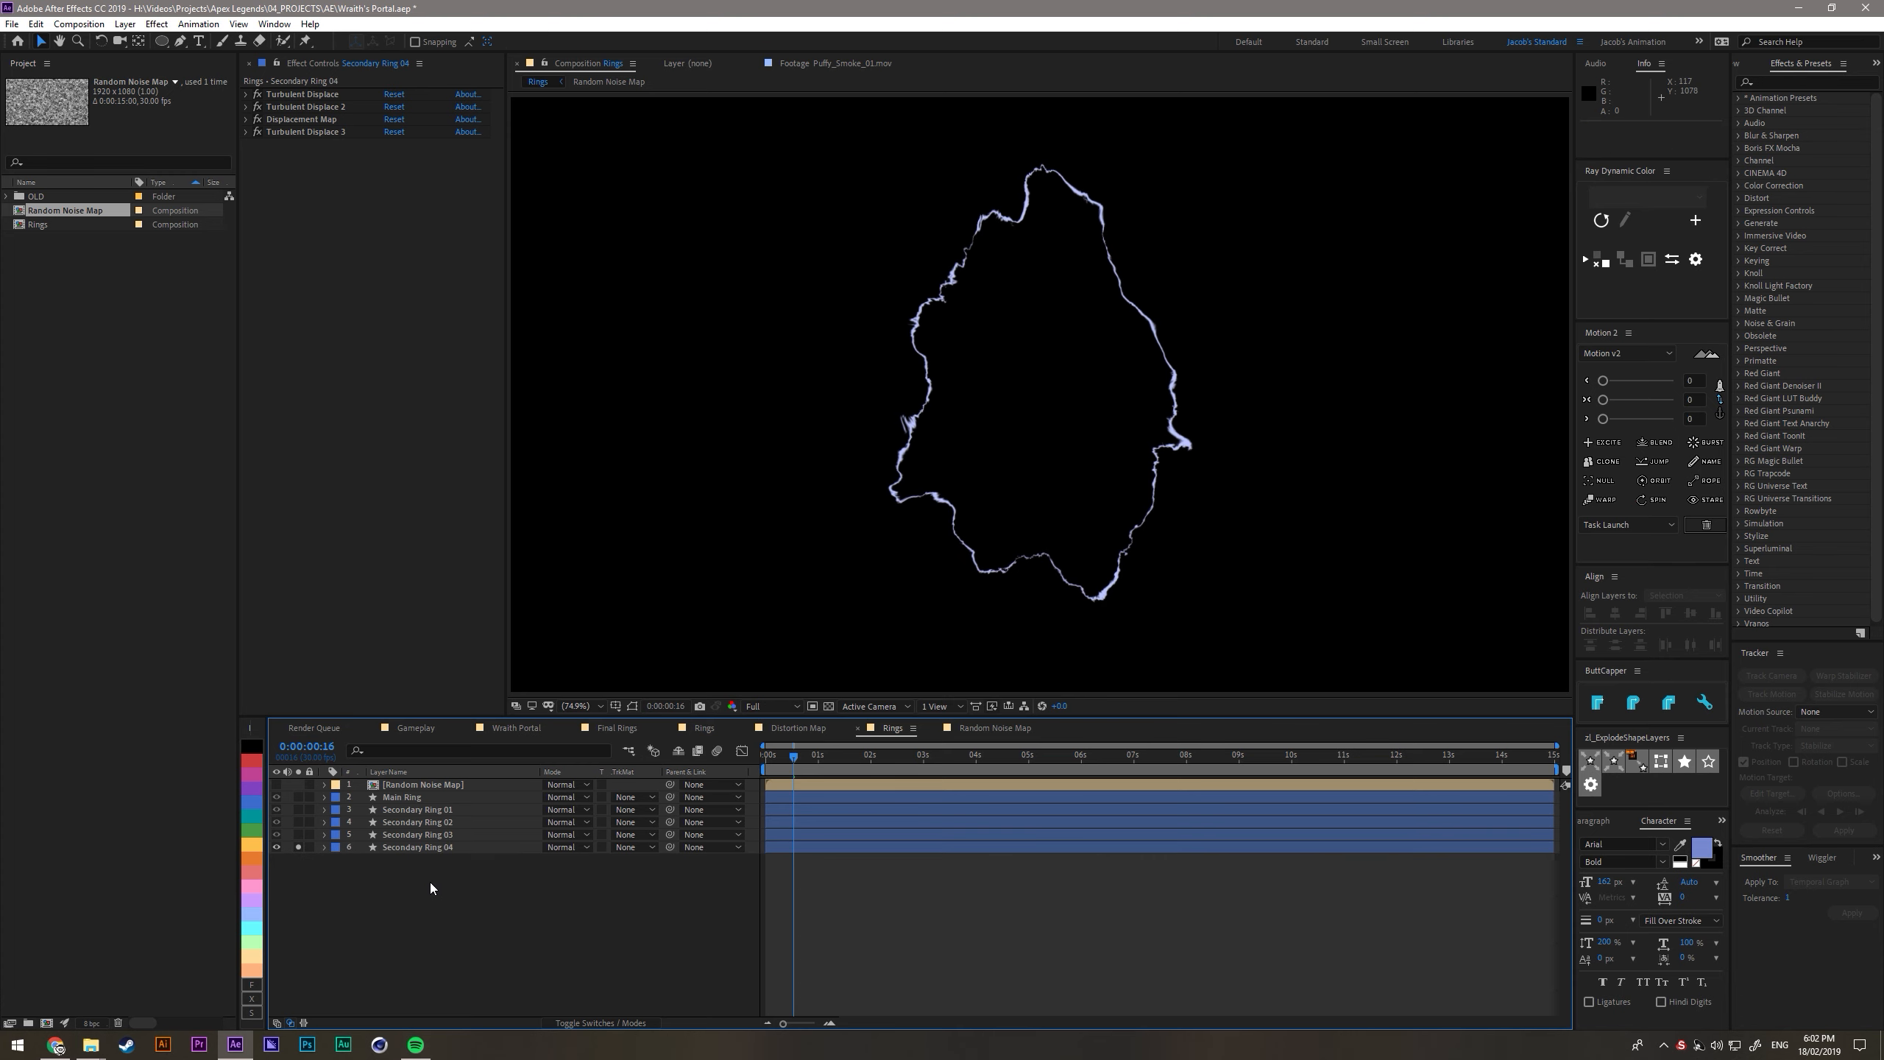
key("ctrl+y")
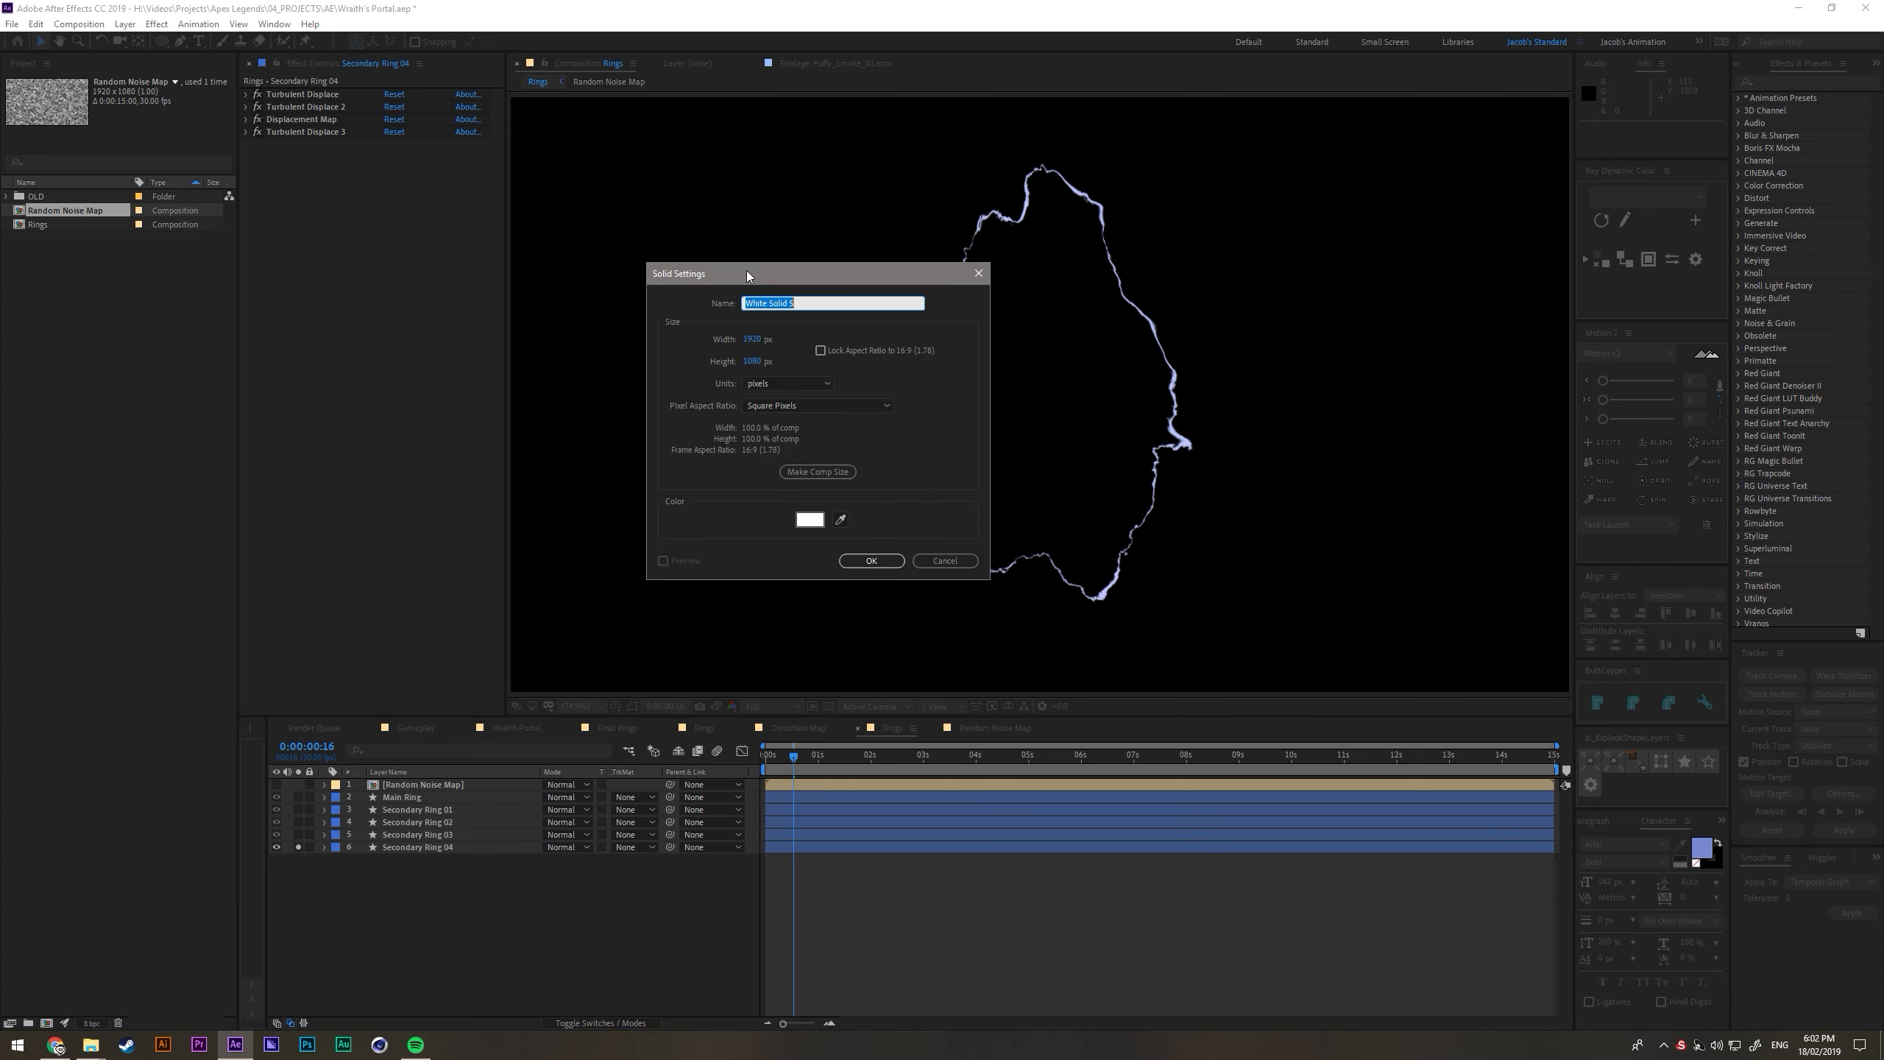
type("Oval Noise Map")
key("Return")
key("a")
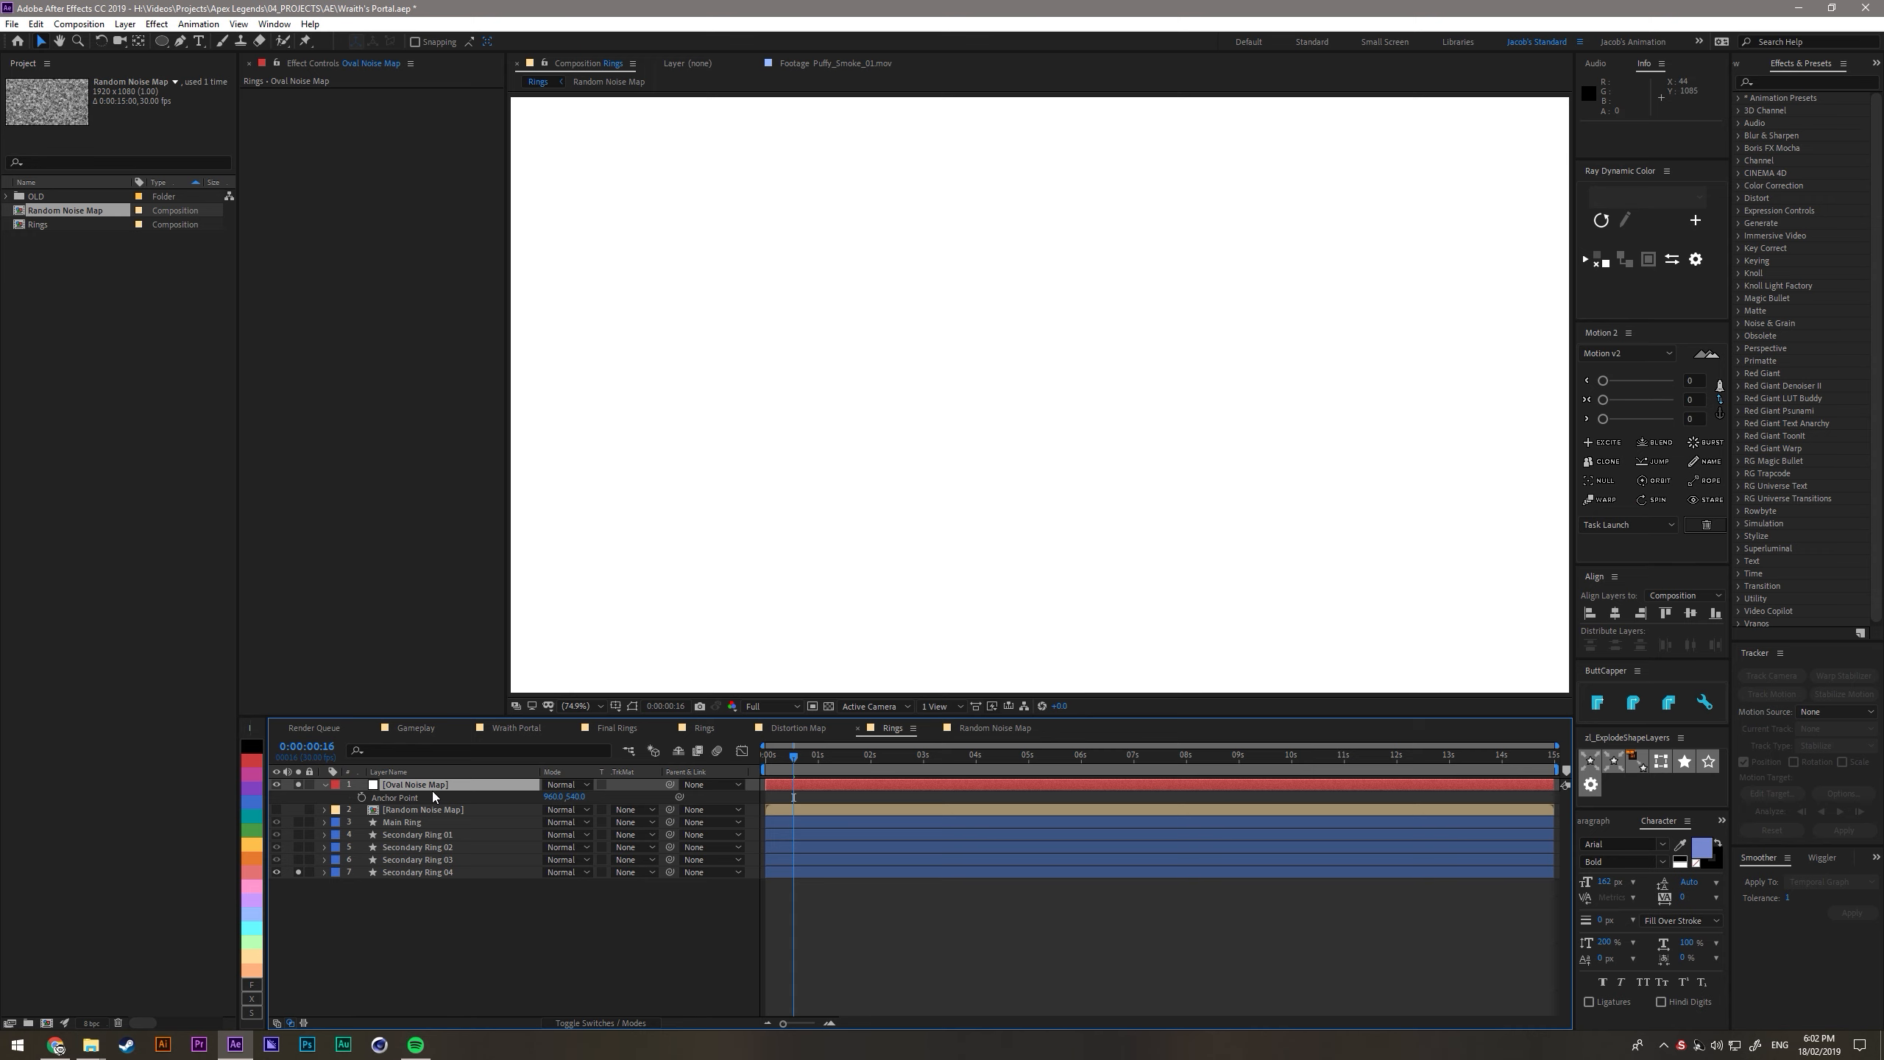
- Apply the Fractal Noise effect to the Oval Noise Map solid
key("ctrl+space")
type("f")
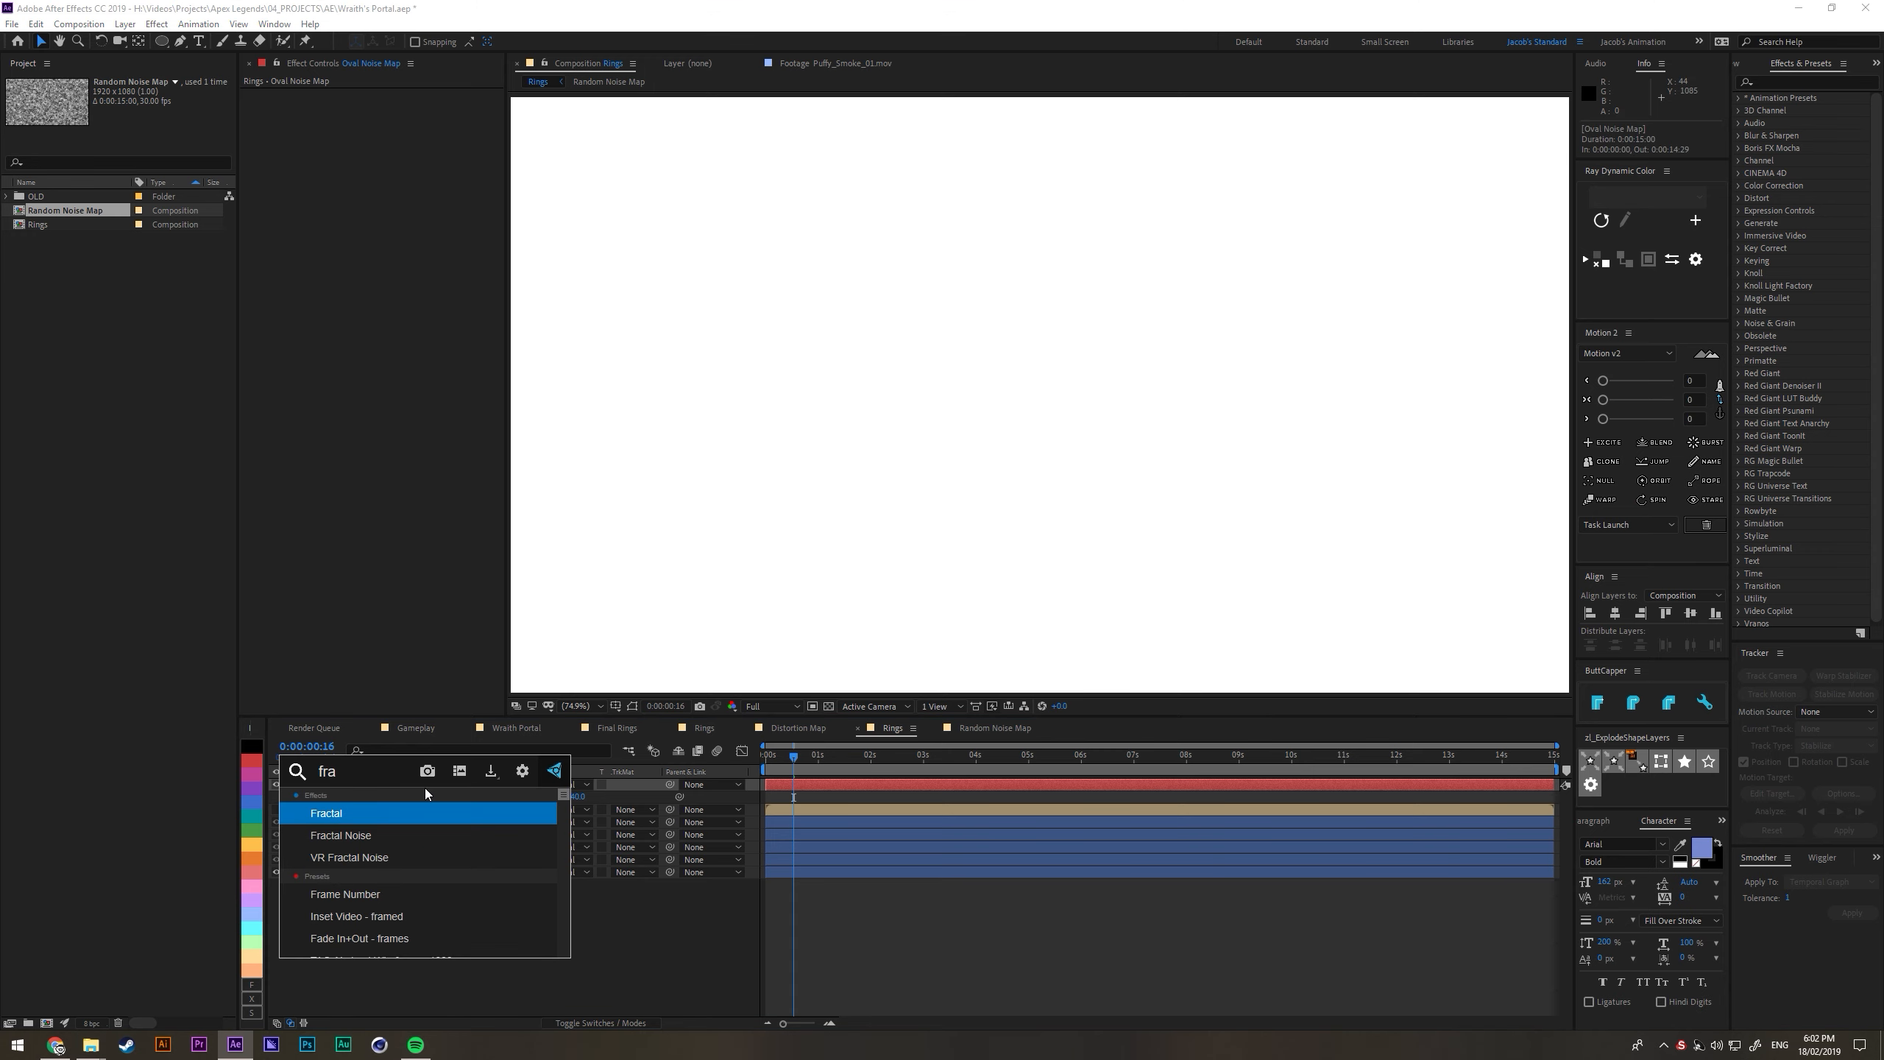
key("Down")
key("Return")
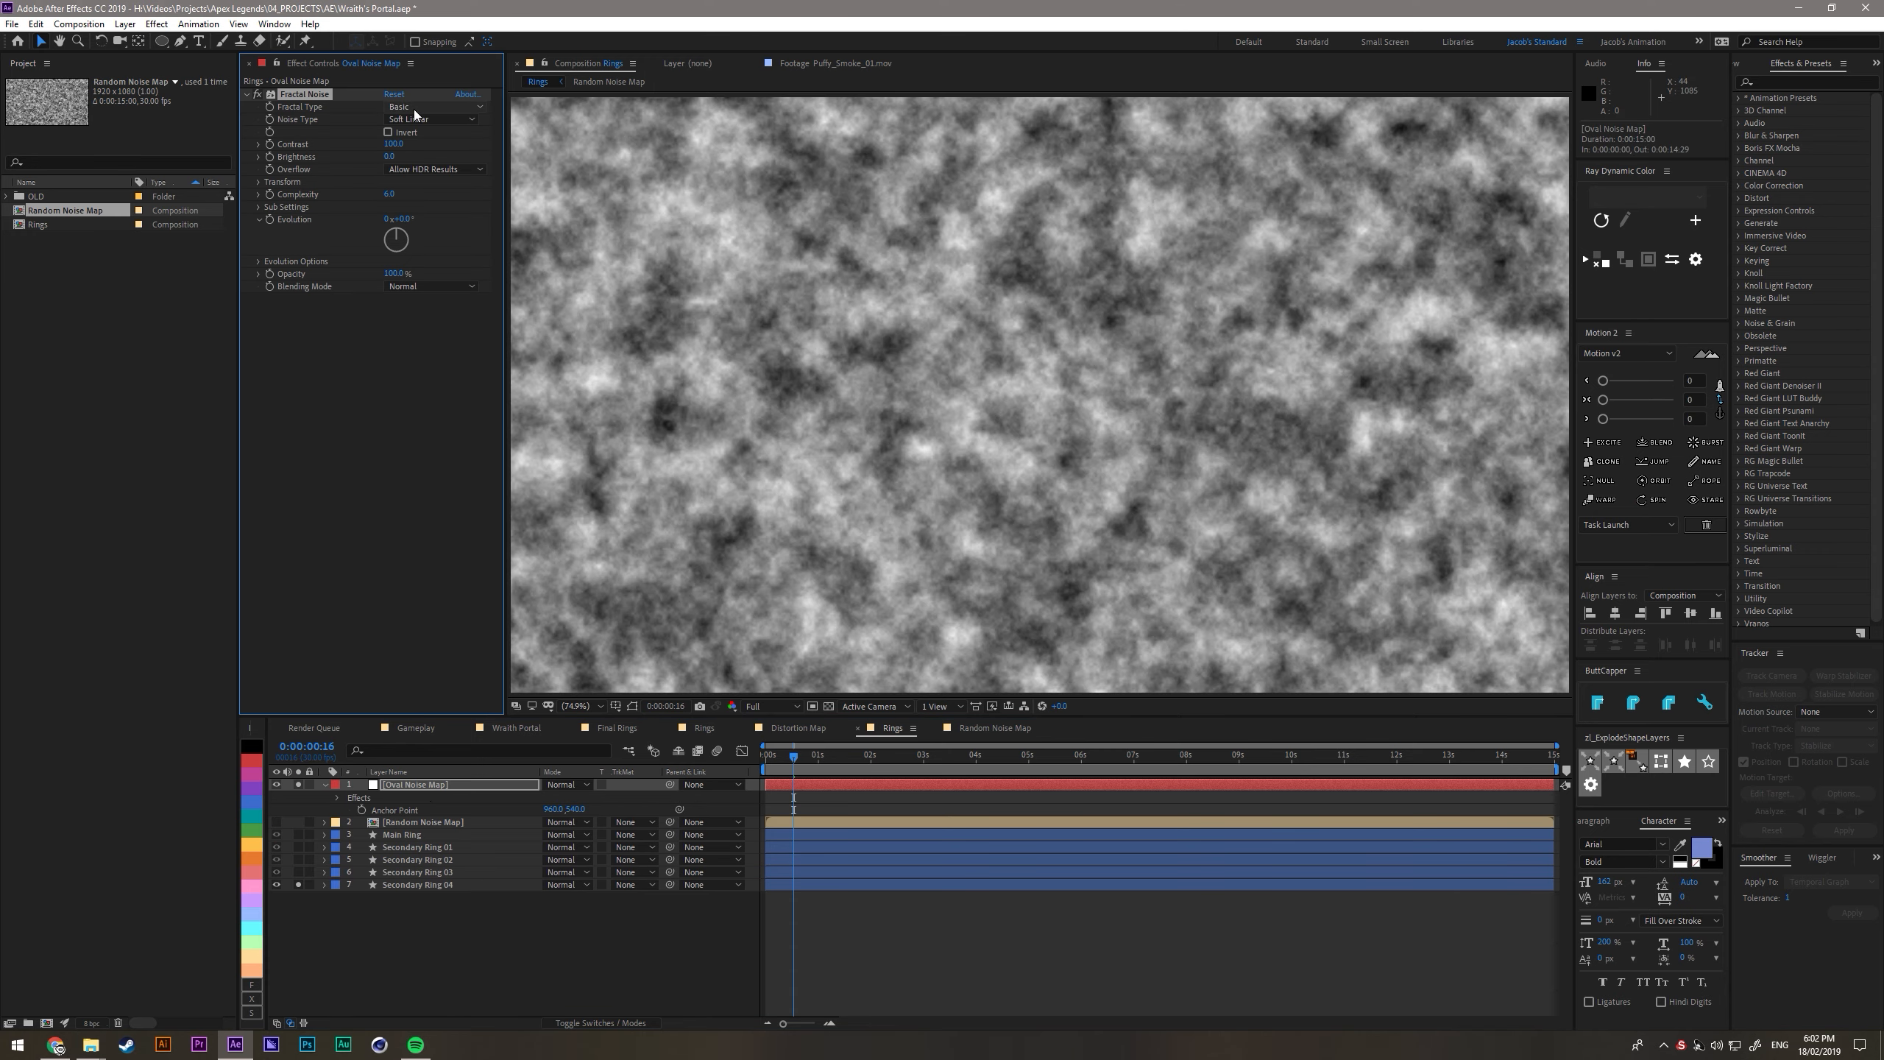
- Apply the Twirl effect to Oval Noise Map, raise its angle to nearly two revolutions and enlarge its radius to about 34
key("ctrl+space")
type("triw")
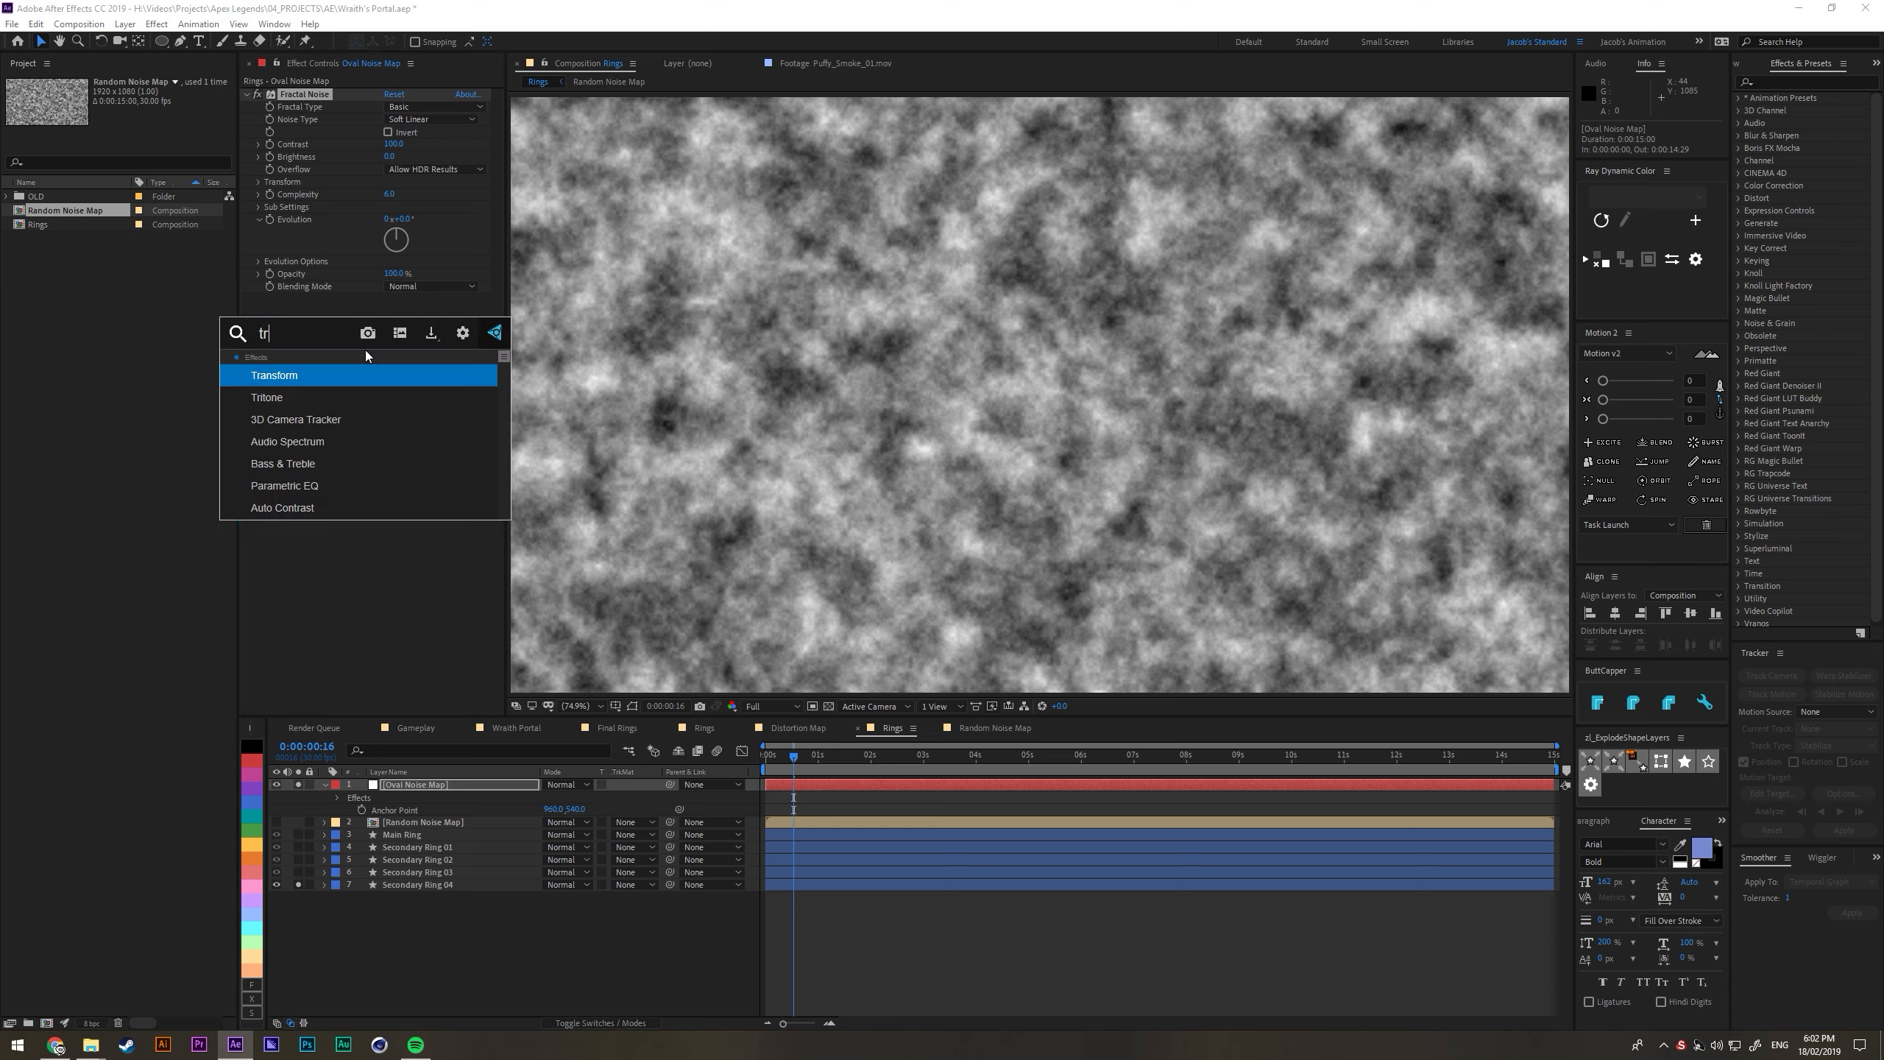
key("BackSpace")
key("BackSpace")
key("BackSpace")
type("wir")
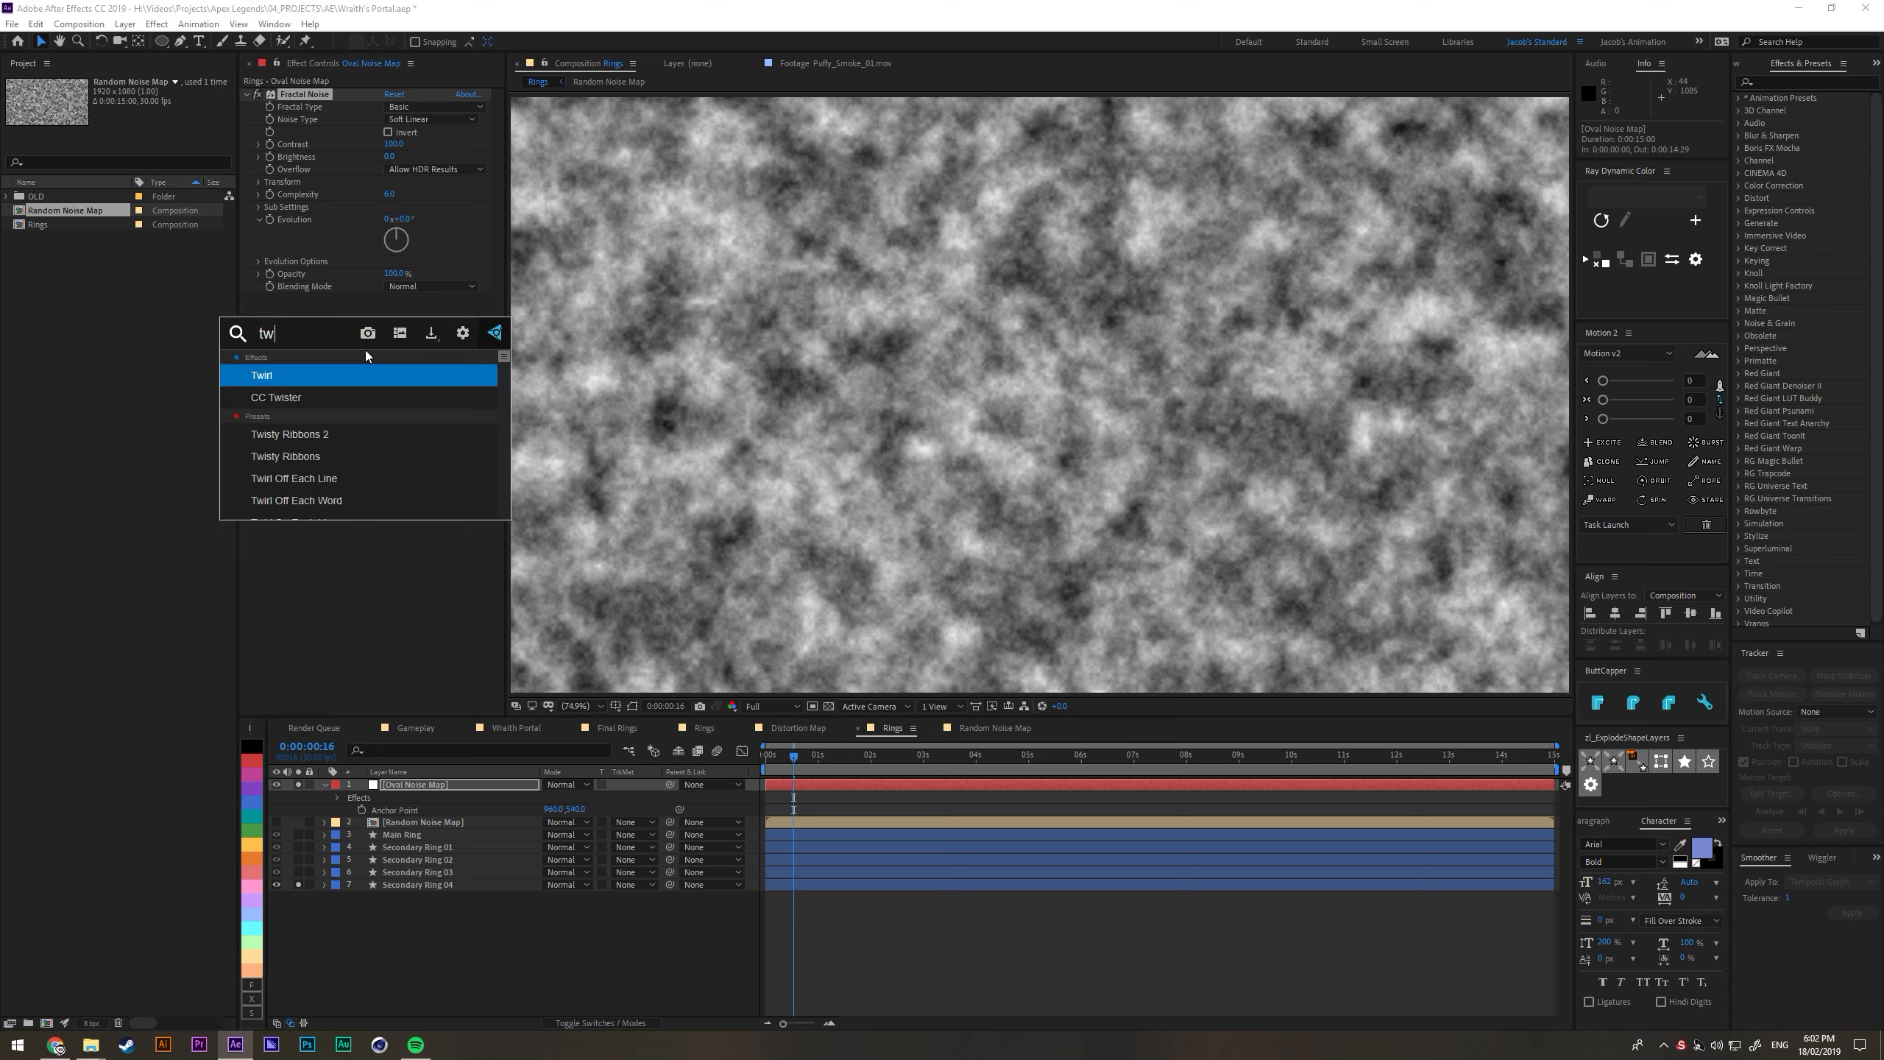
key("Return")
left_click_drag(395, 312, 1120, 518)
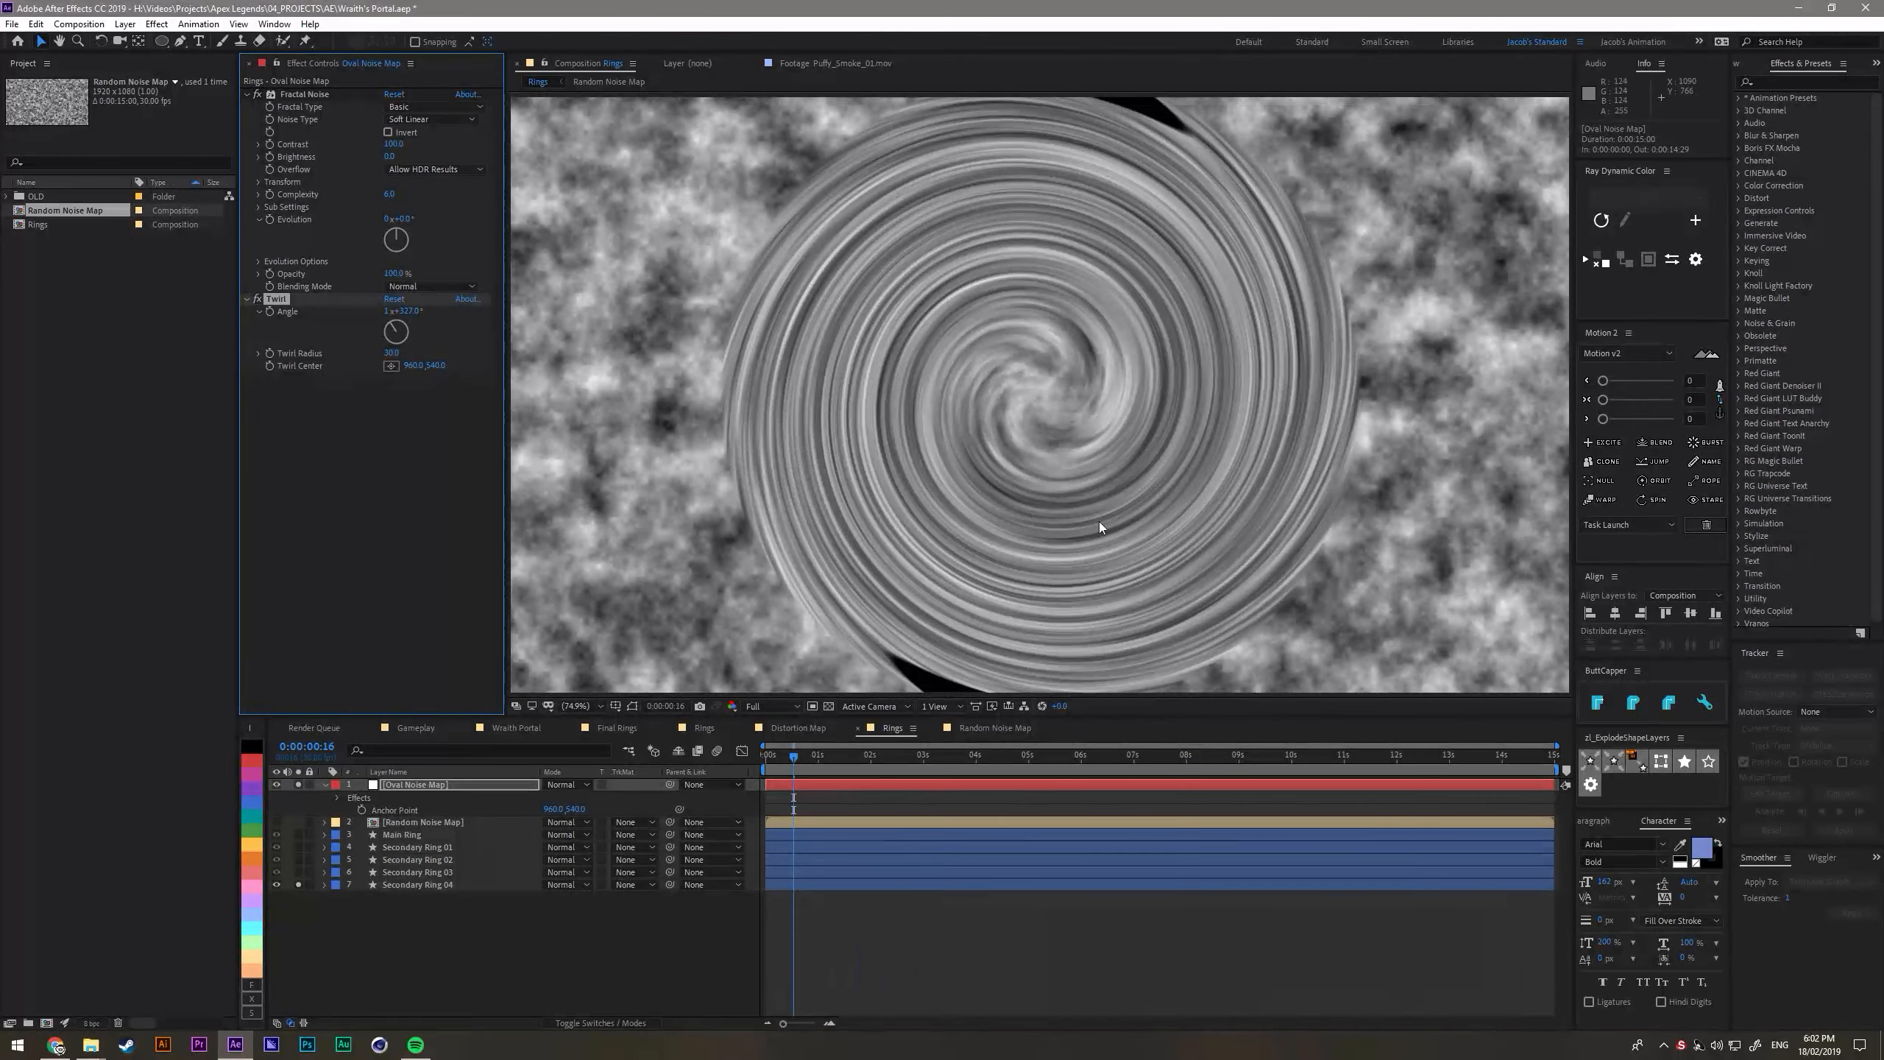
- Enlarge the Oval Noise Map solid to 2667 x 1500 px with its aspect ratio locked
left_click(435, 783)
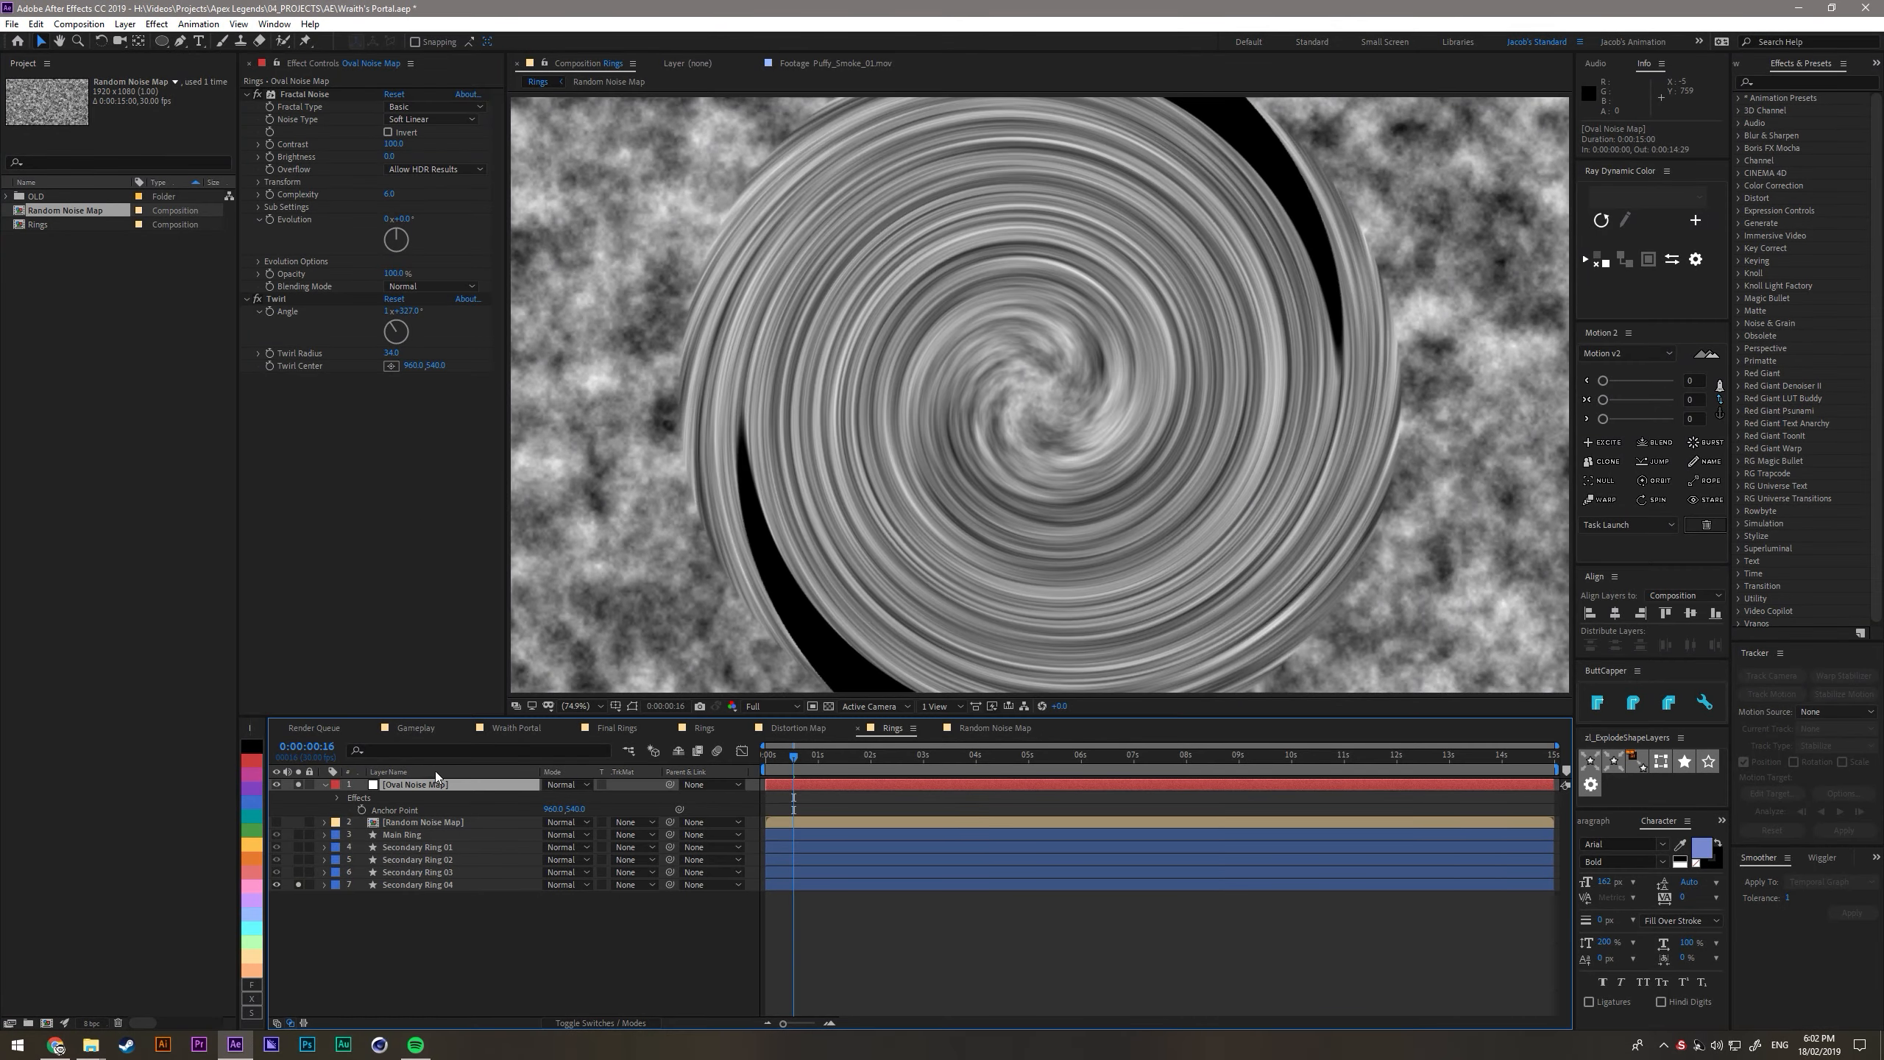
key("ctrl+shift+y")
left_click(179, 88)
left_click_drag(110, 77, 675, 81)
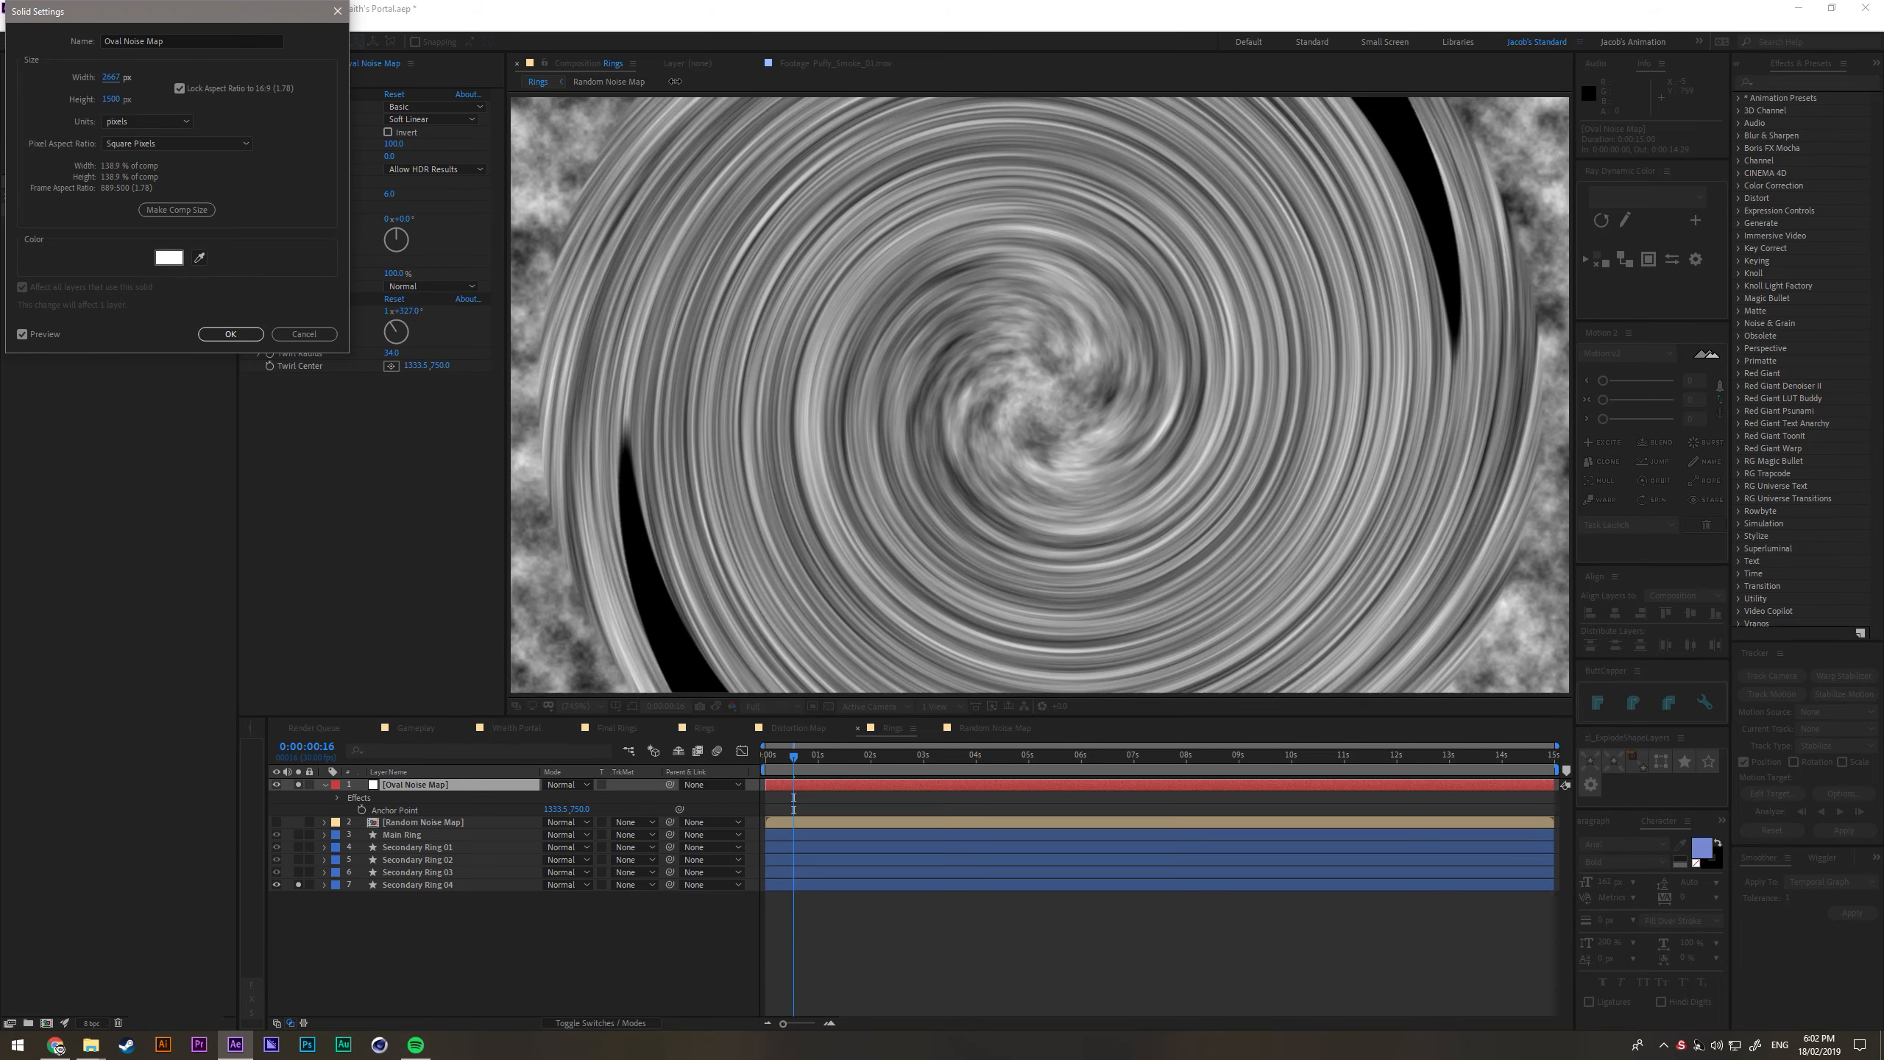
left_click(231, 334)
- Stretch Oval Noise Map vertically to about 165% scale, keeping its horizontal scale at 100%, so the swirl becomes oval
left_click(448, 787)
key("s")
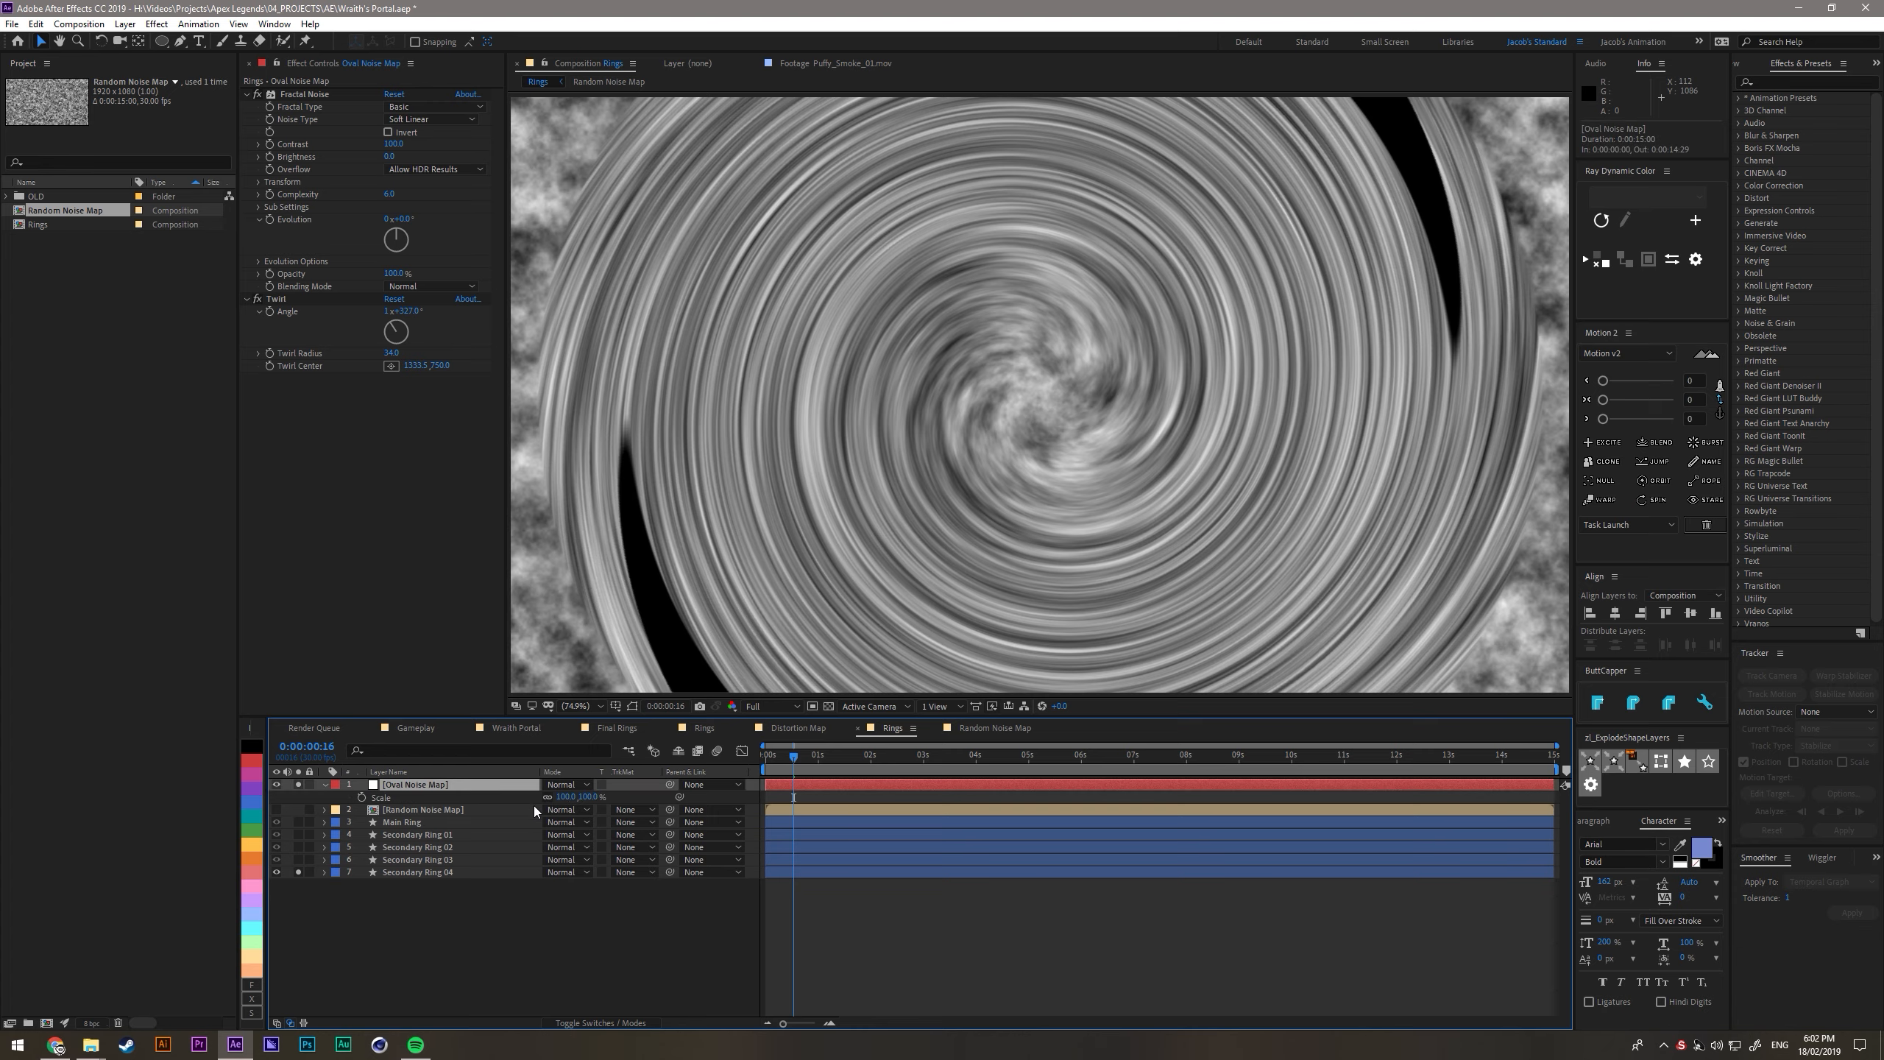
key("ctrl+z")
left_click_drag(586, 797, 640, 802)
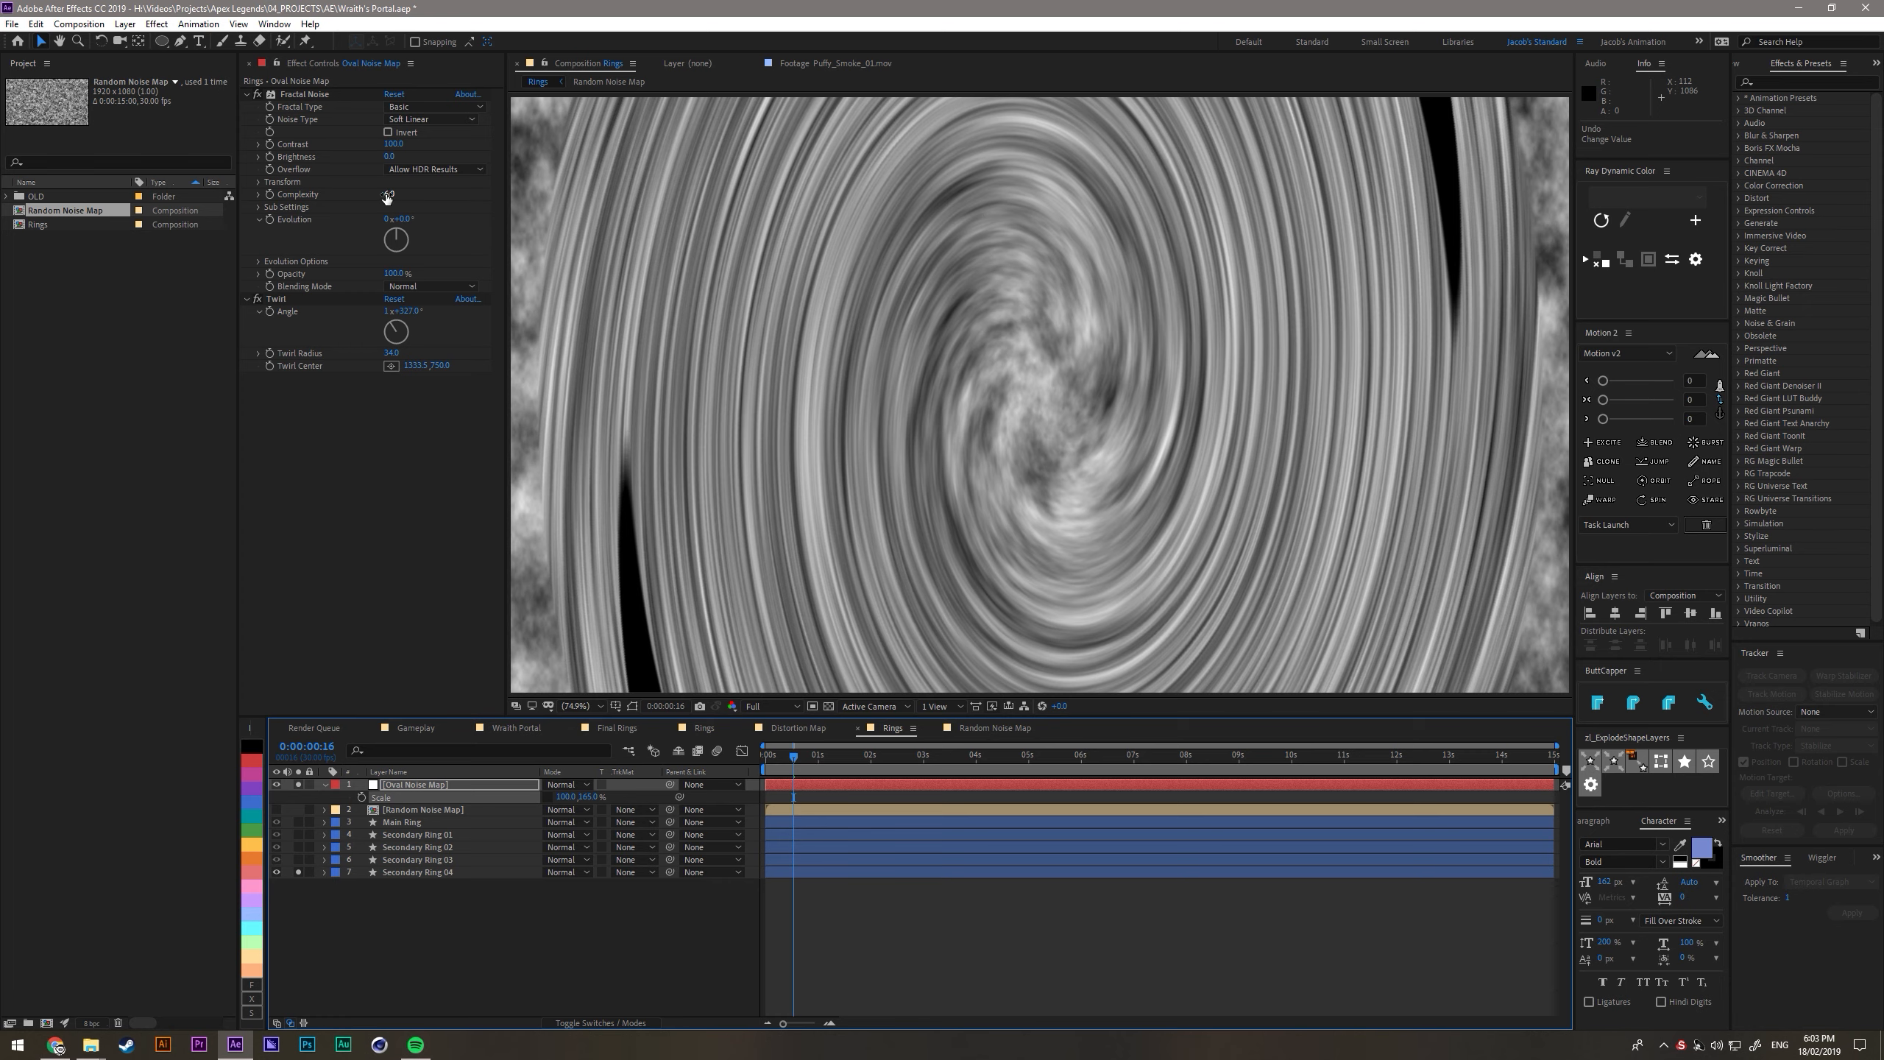
- Raise the Fractal Noise complexity on Oval Noise Map and reduce its noise scale to 14
left_click_drag(387, 195, 996, 229)
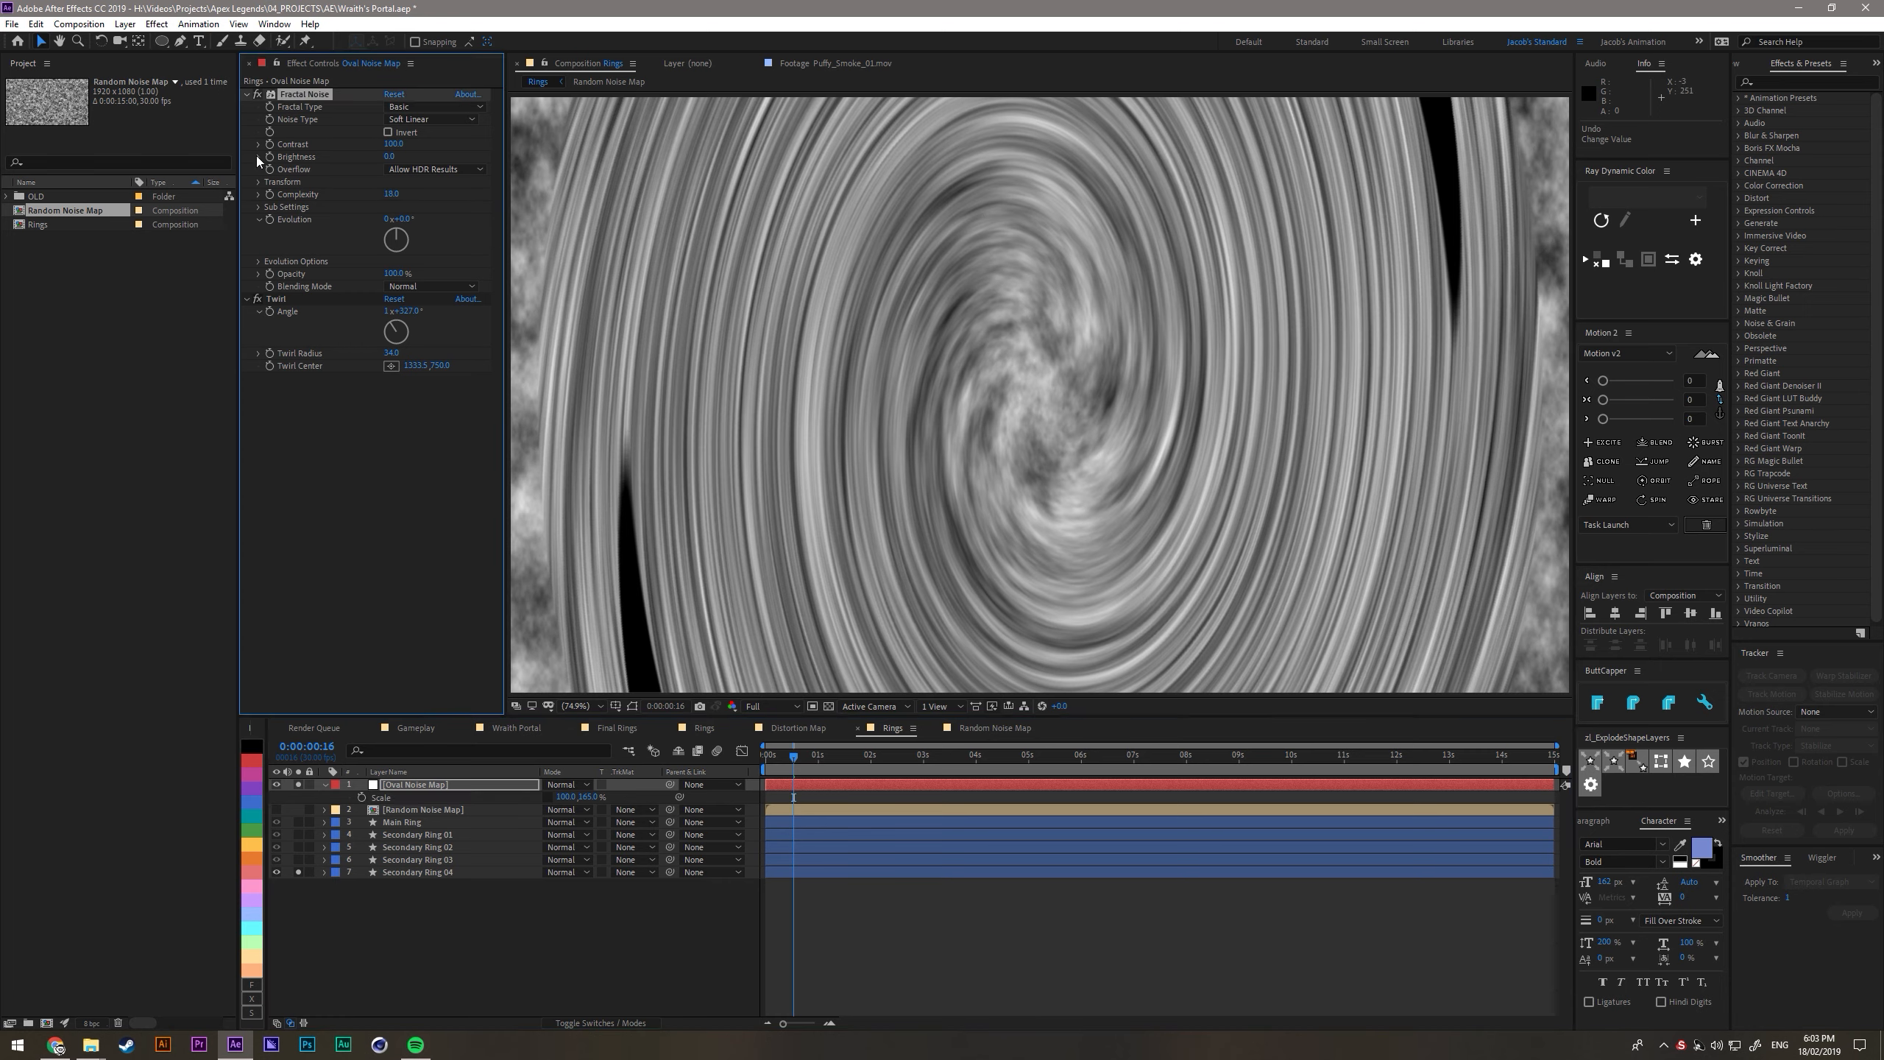
left_click(258, 182)
left_click(272, 219)
left_click_drag(391, 218, 307, 231)
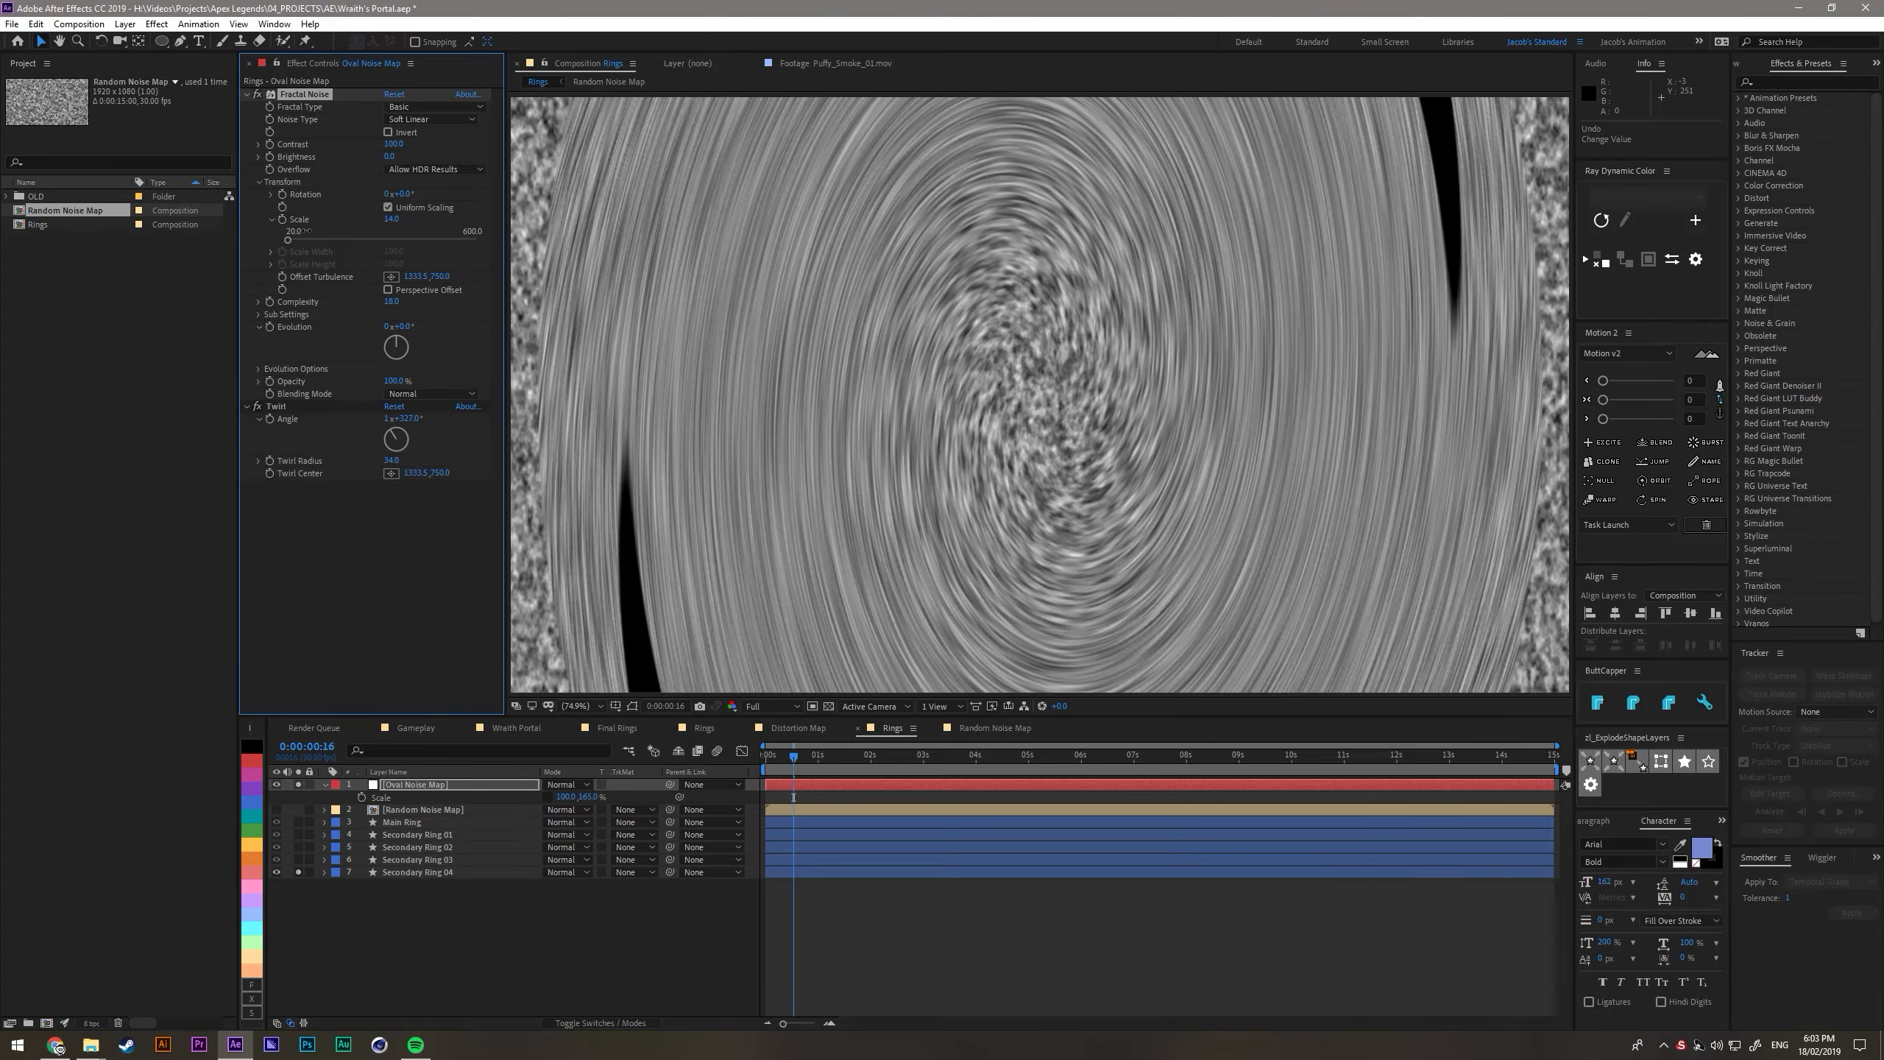
- Increase the Twirl angle on Oval Noise Map to slightly more than two revolutions and deselect the layer
left_click(547, 907)
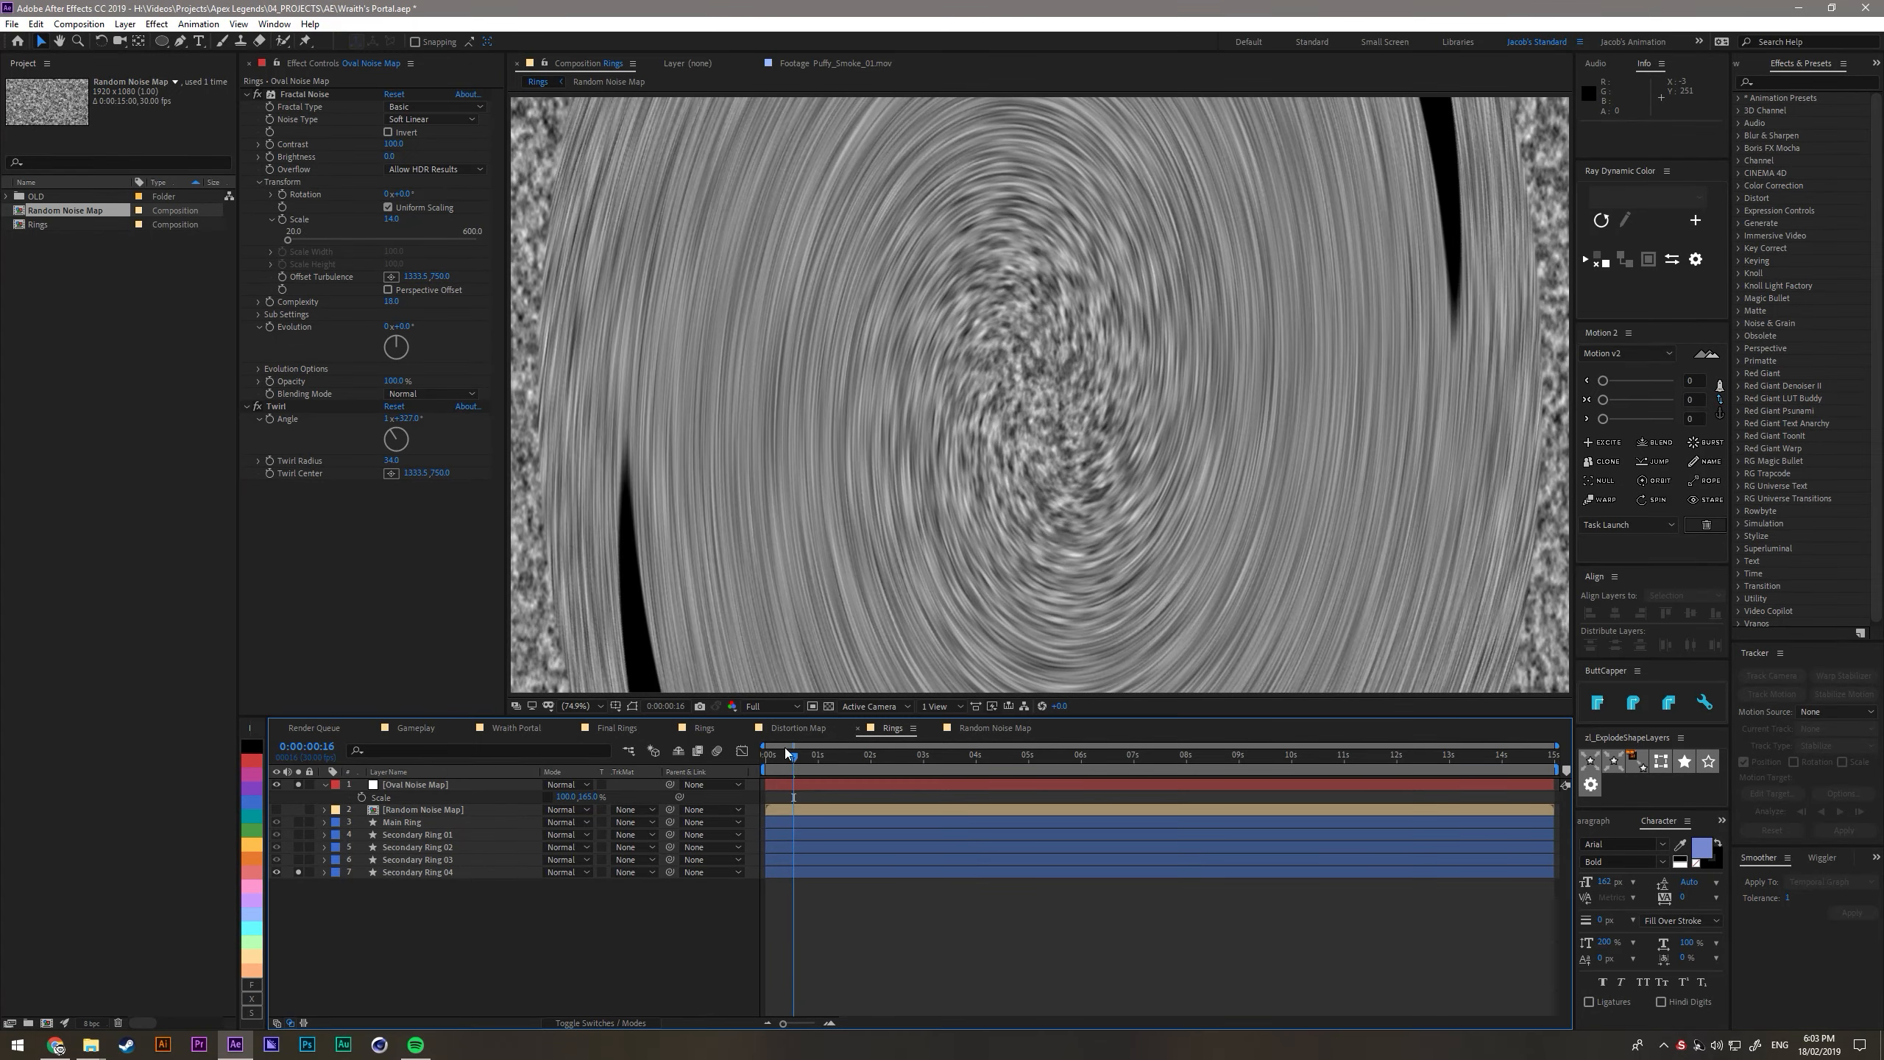
left_click_drag(404, 421, 452, 421)
left_click(465, 944)
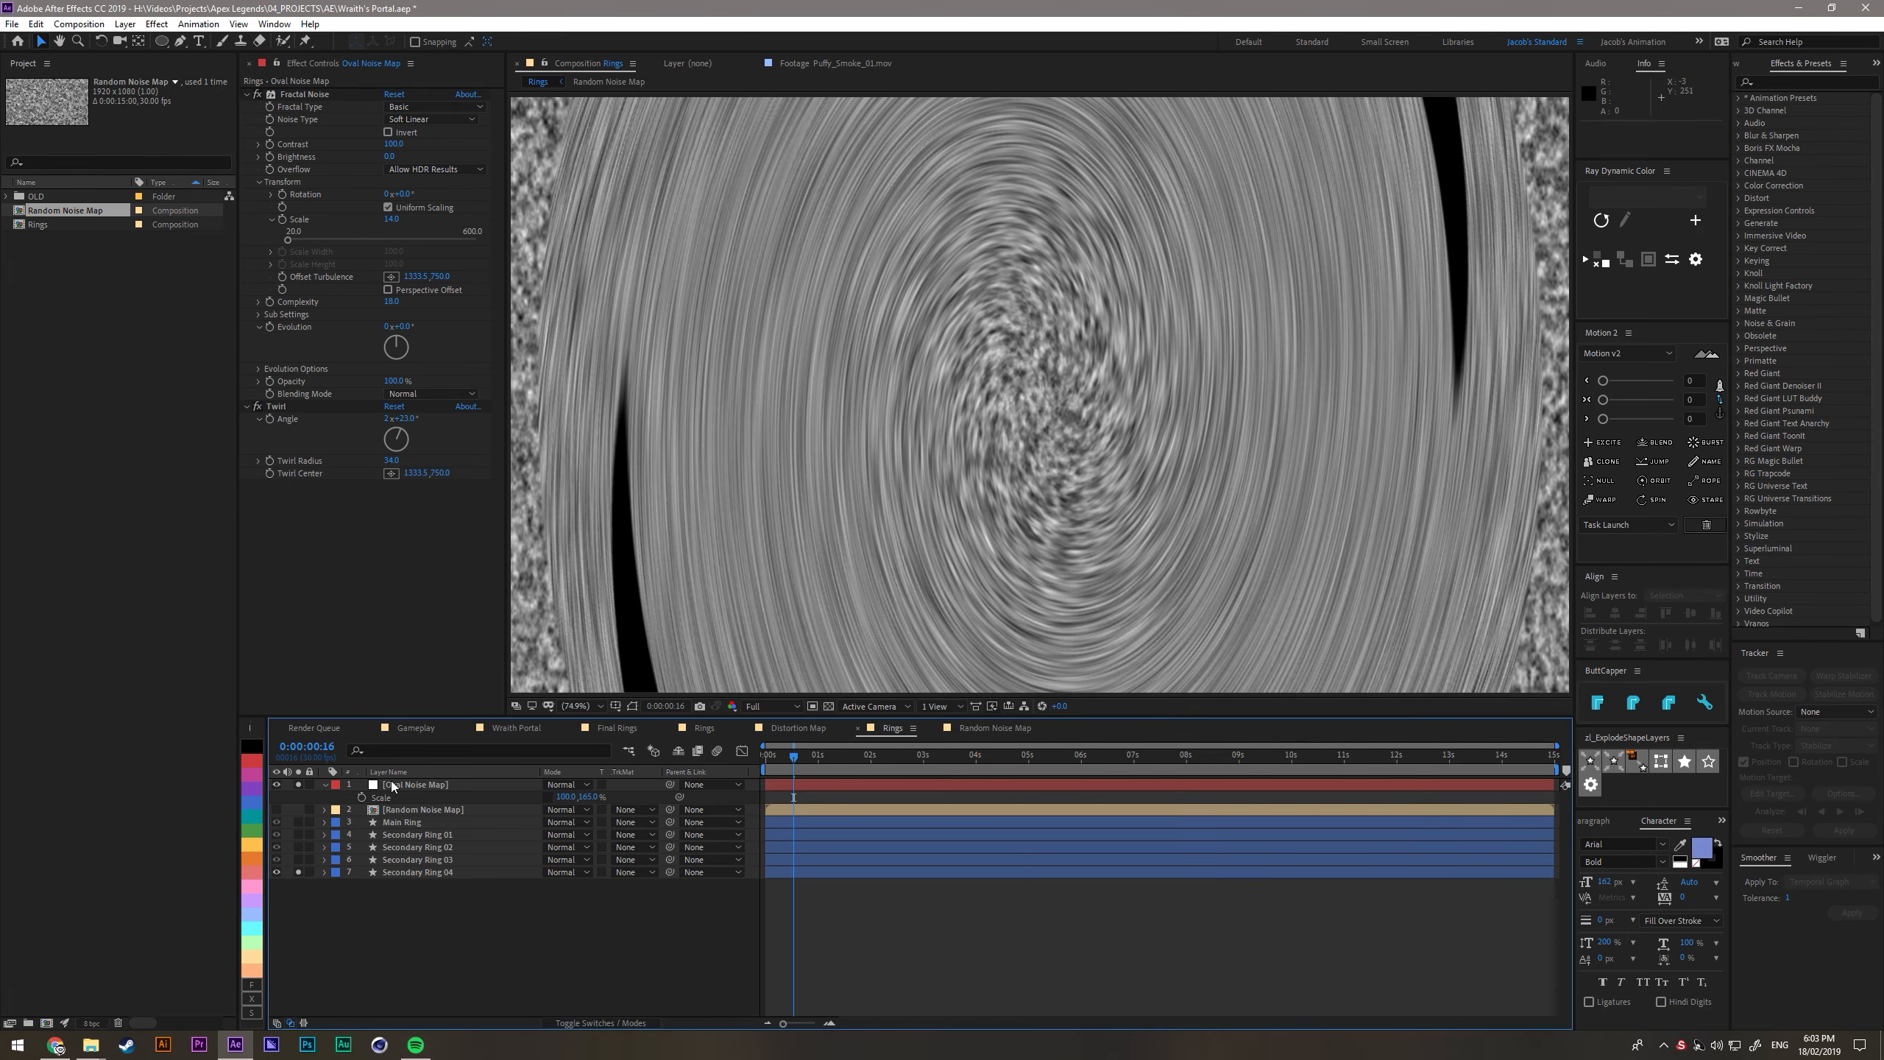
- Pre-compose the Oval Noise Map layer into a composition named Oval Noise Map, moving all its attributes into it
left_click(393, 786)
key("ctrl+shift+c")
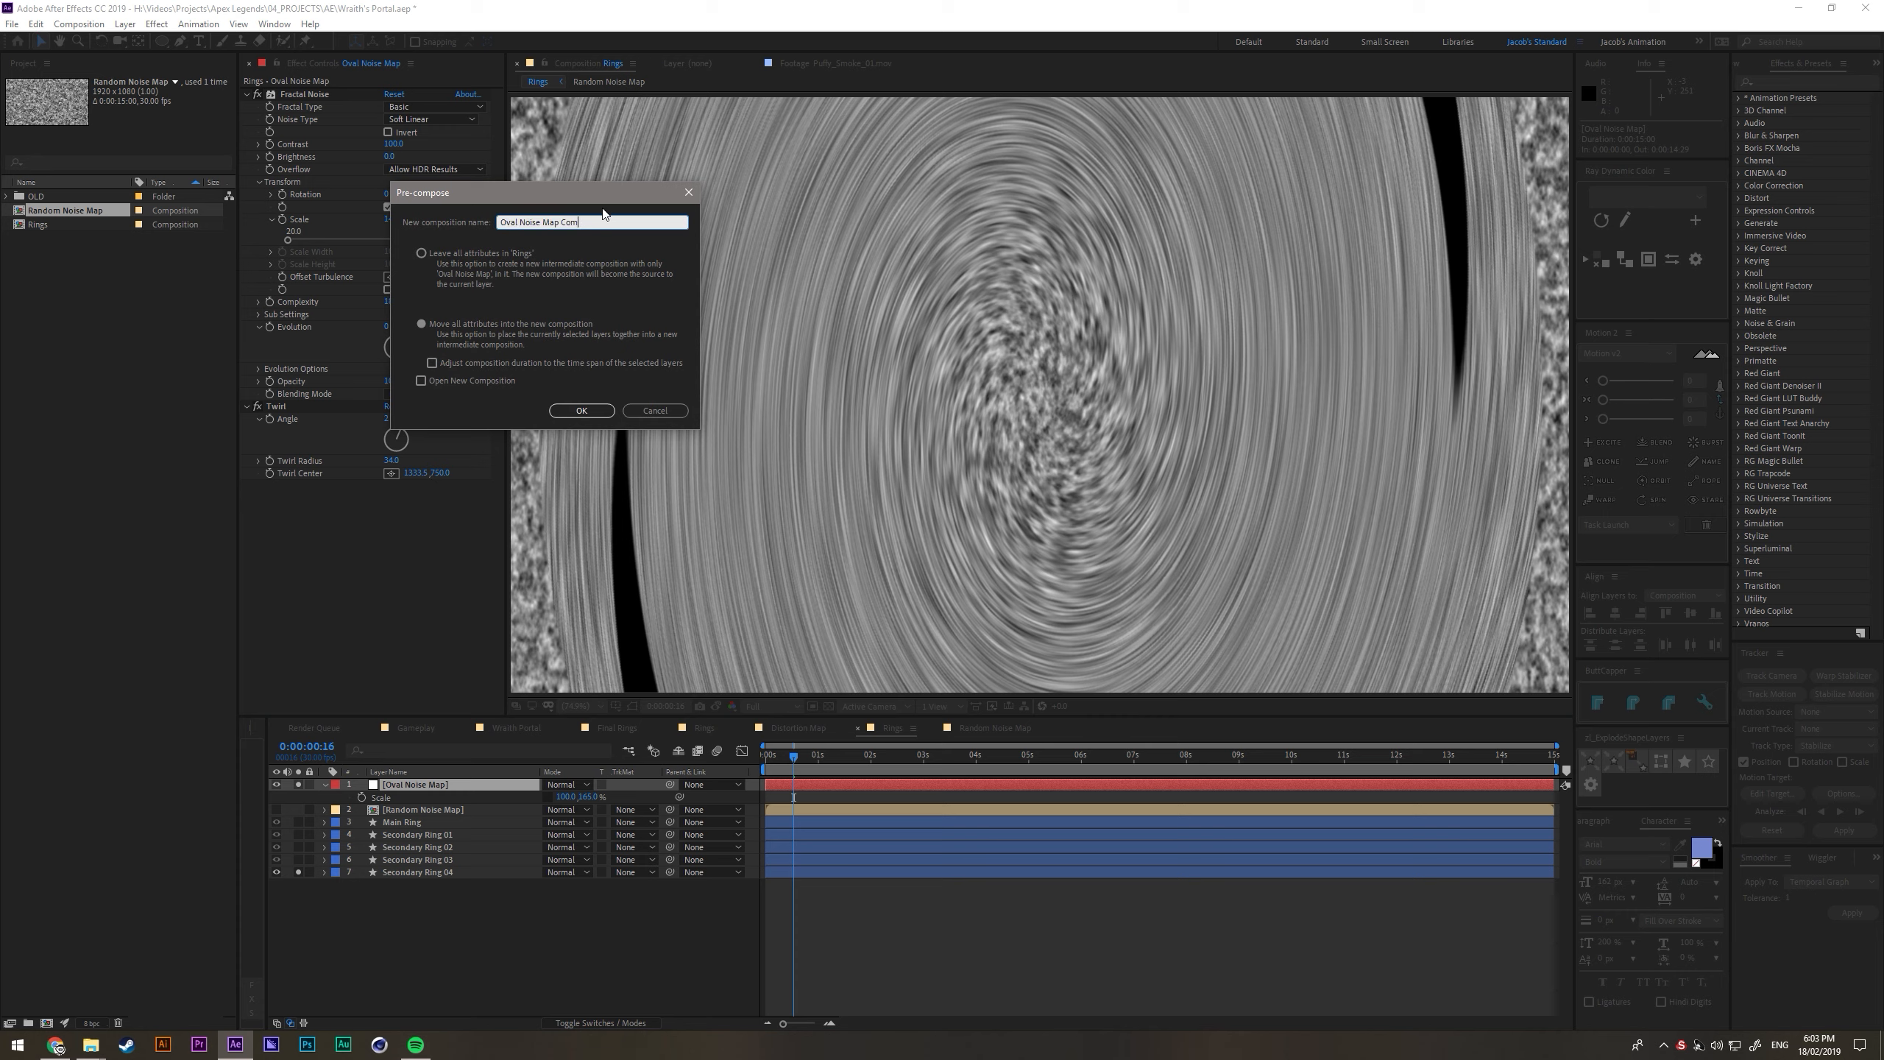
key("Return")
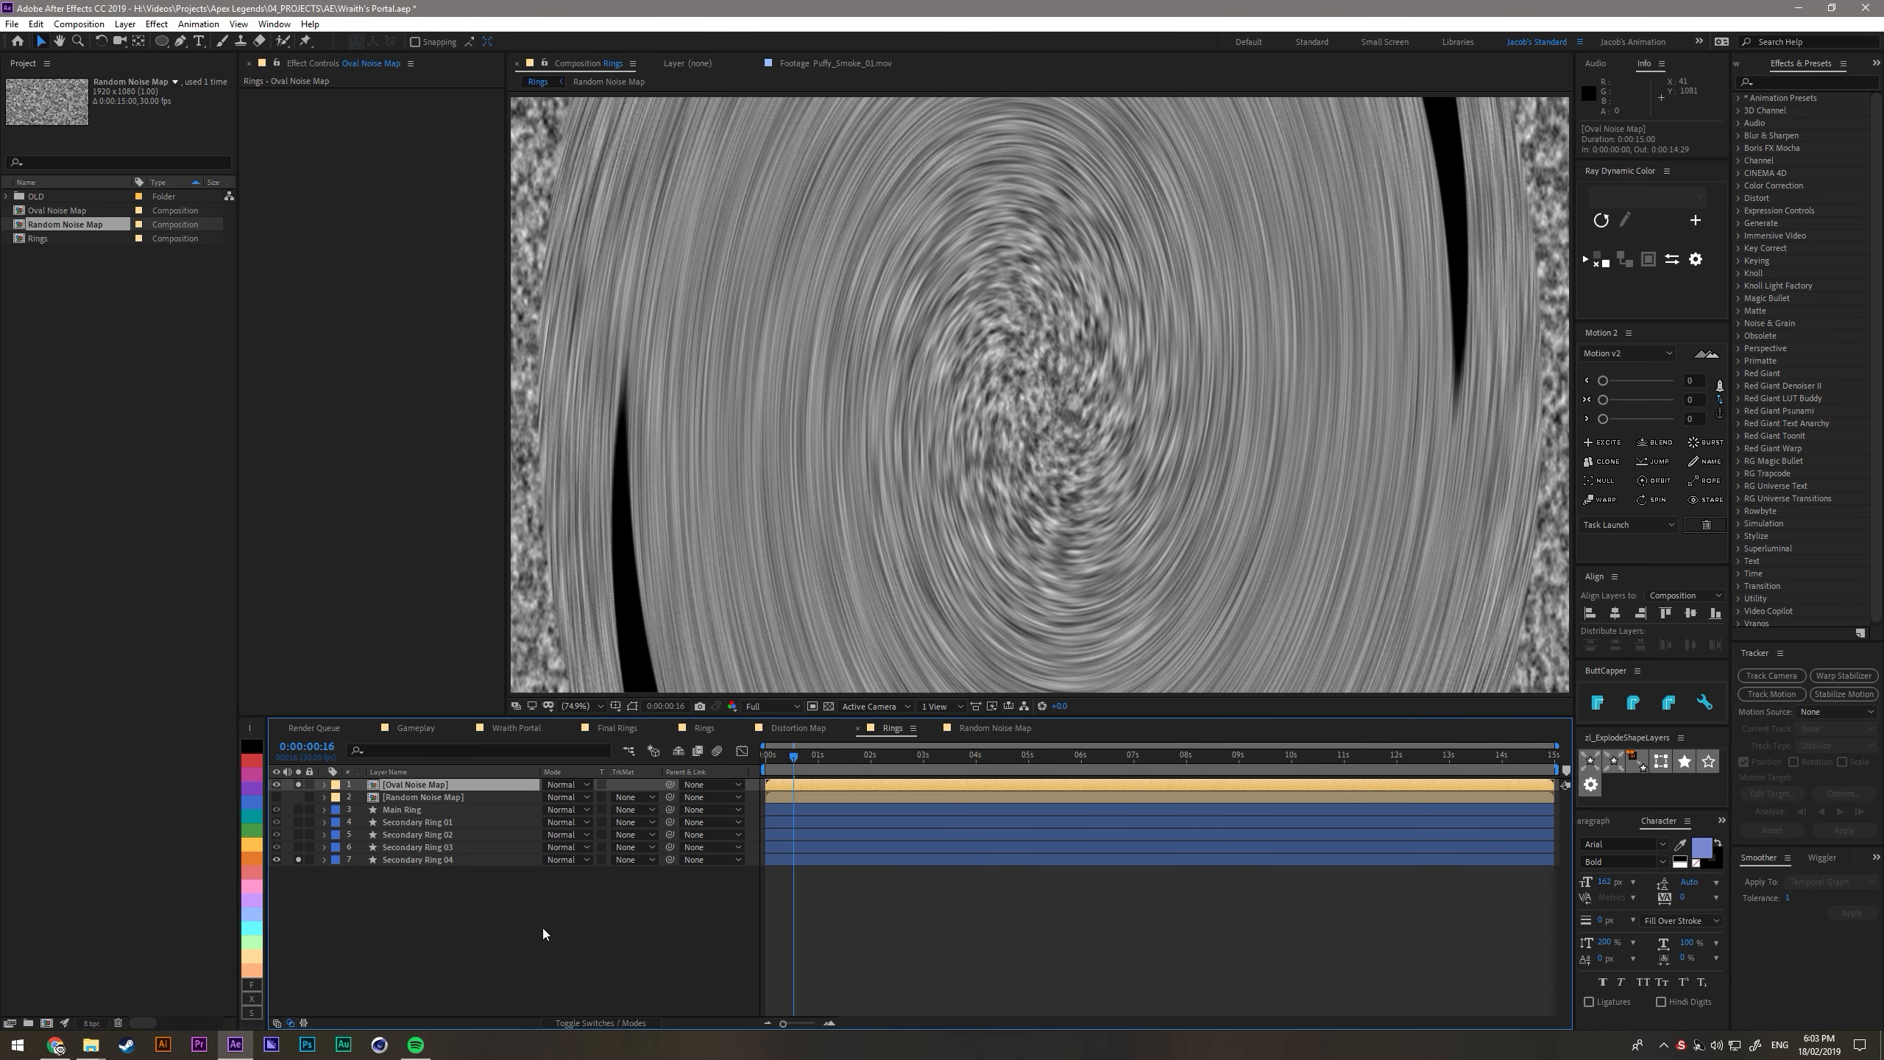
- Use the Oval Noise Map layer as Secondary Ring 04's displacement map and raise its maximum horizontal displacement
left_click(543, 930)
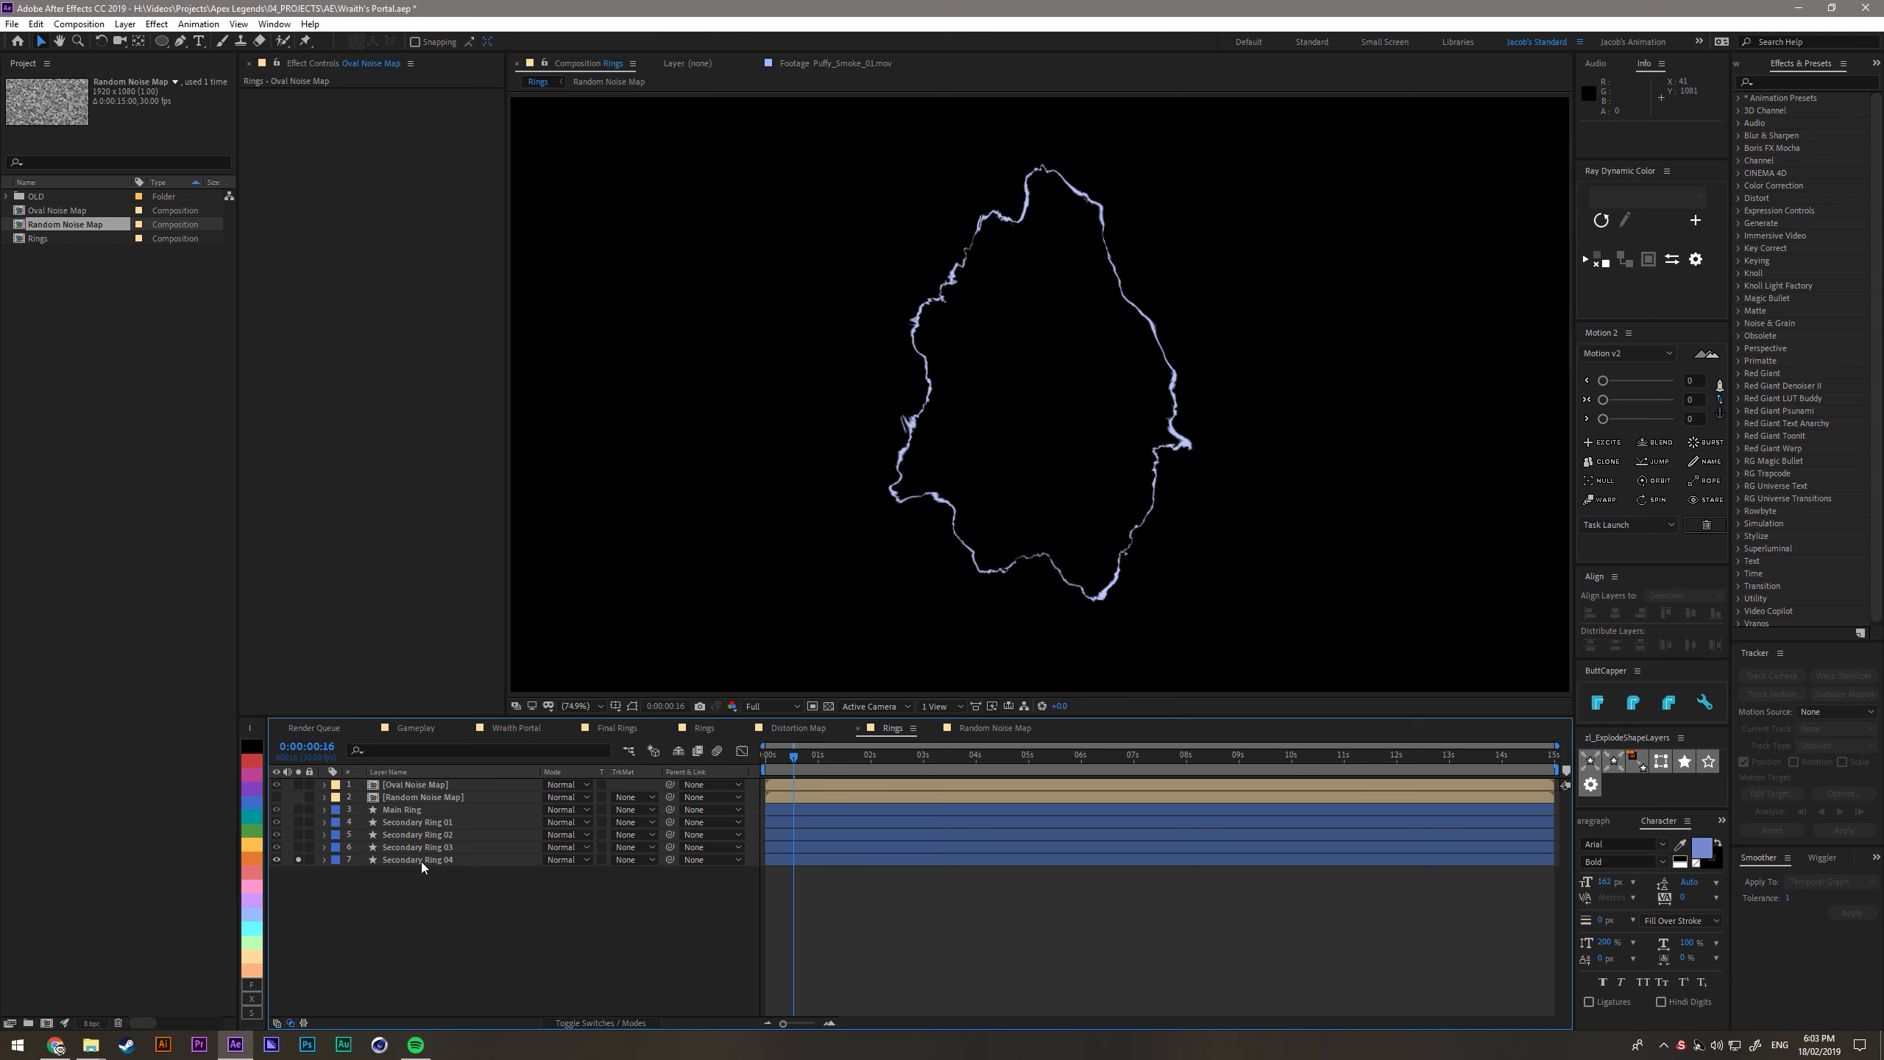
left_click(421, 860)
left_click(274, 118)
left_click(247, 118)
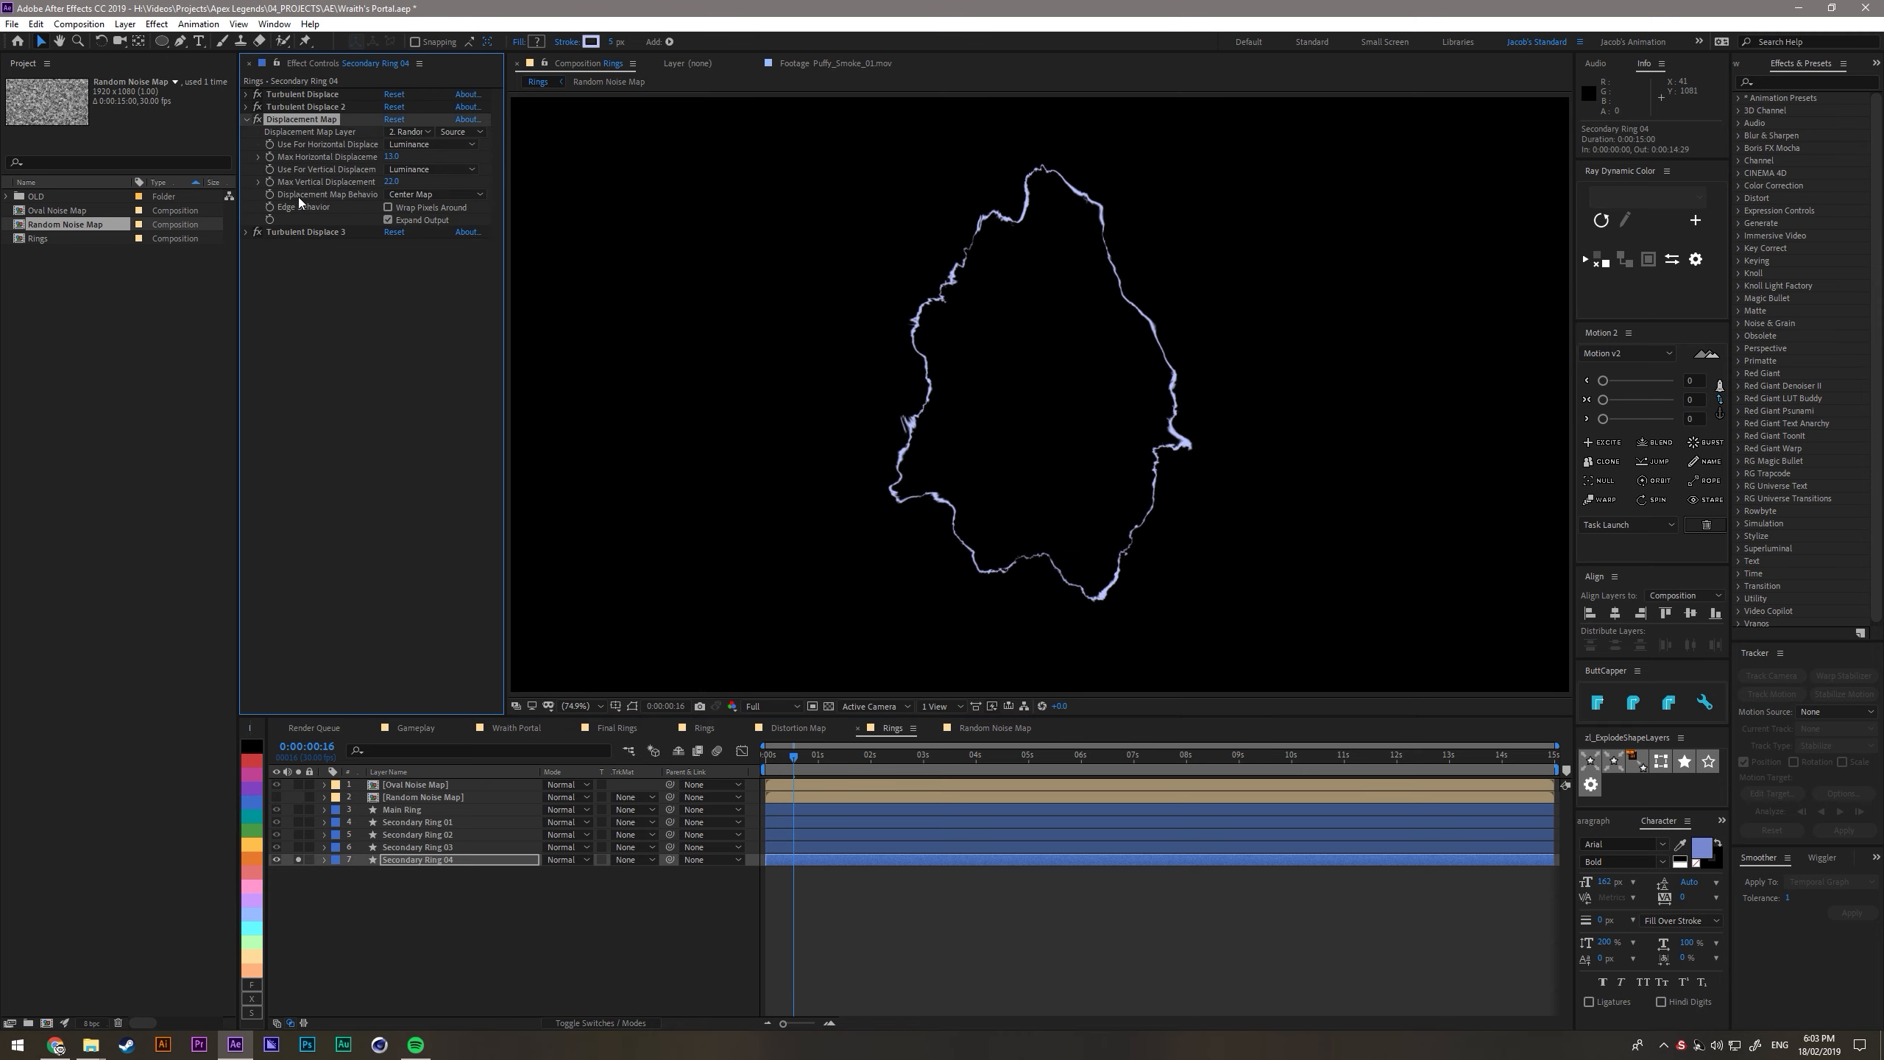
left_click(412, 132)
left_click(427, 169)
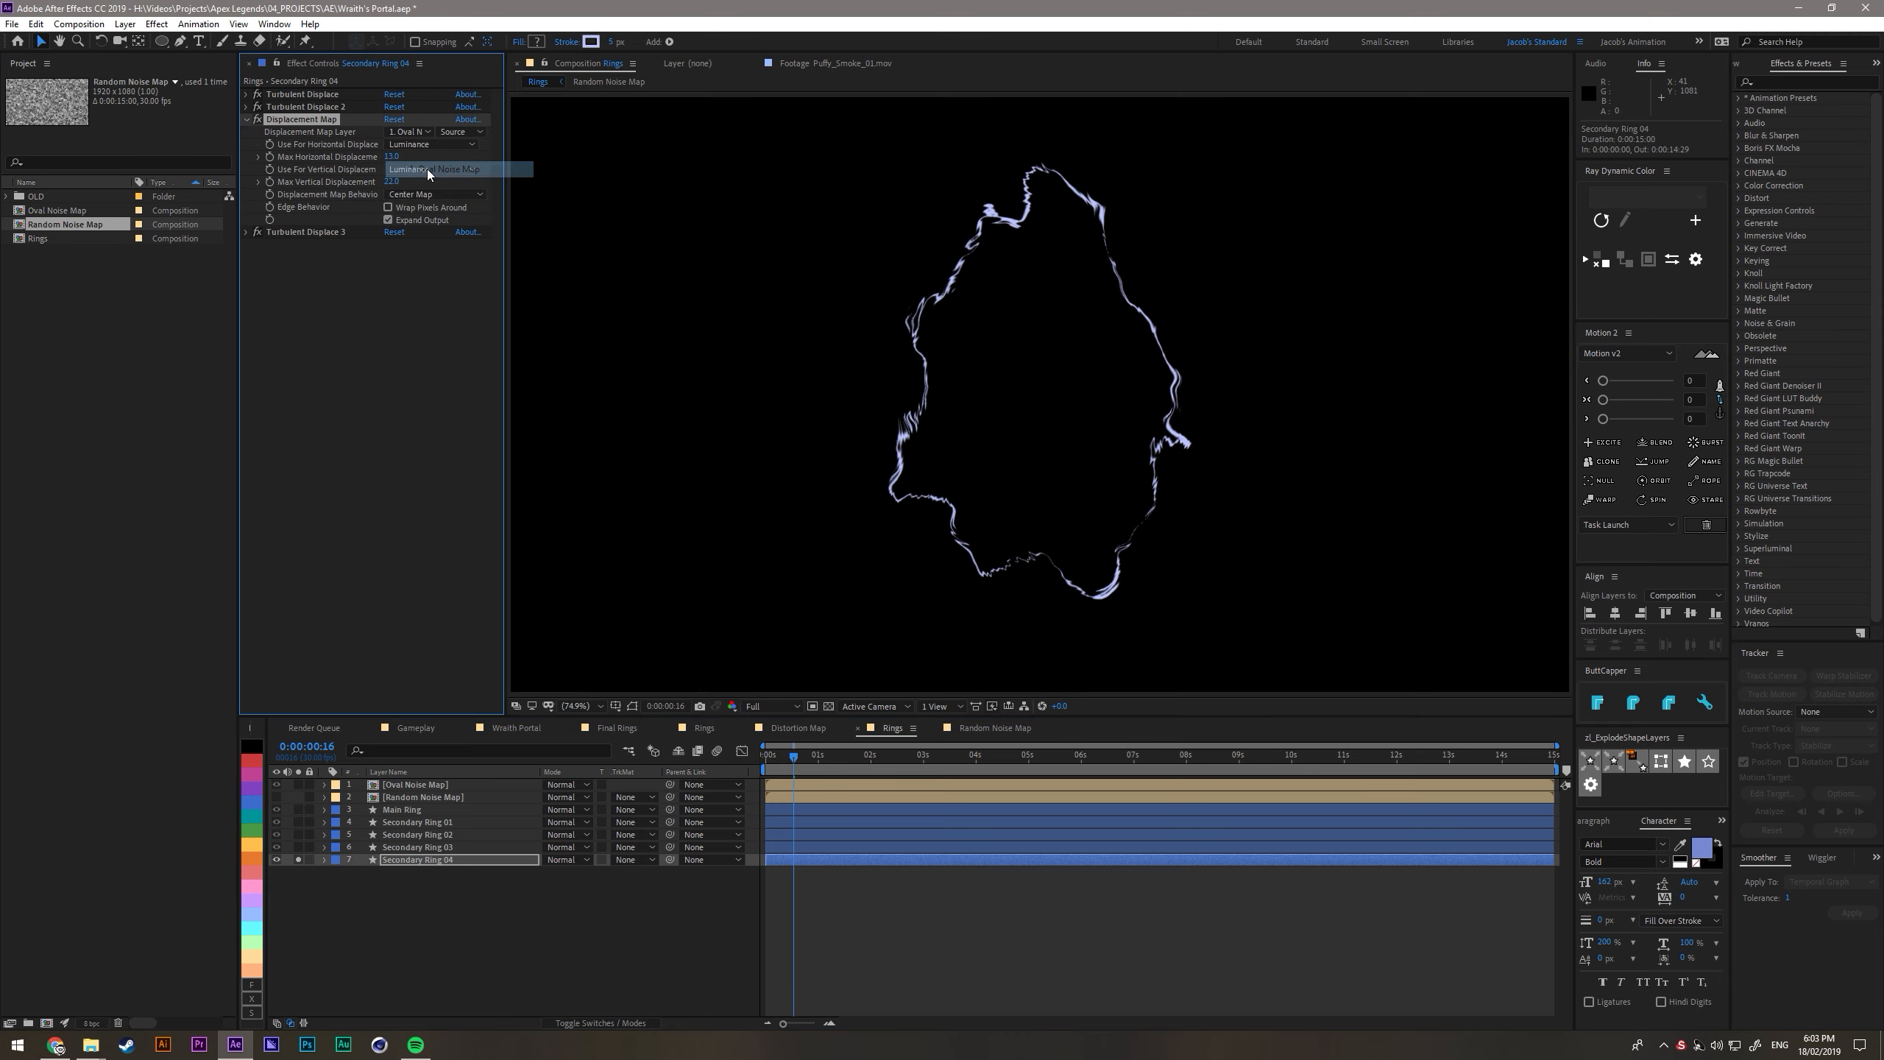
left_click_drag(392, 157, 477, 176)
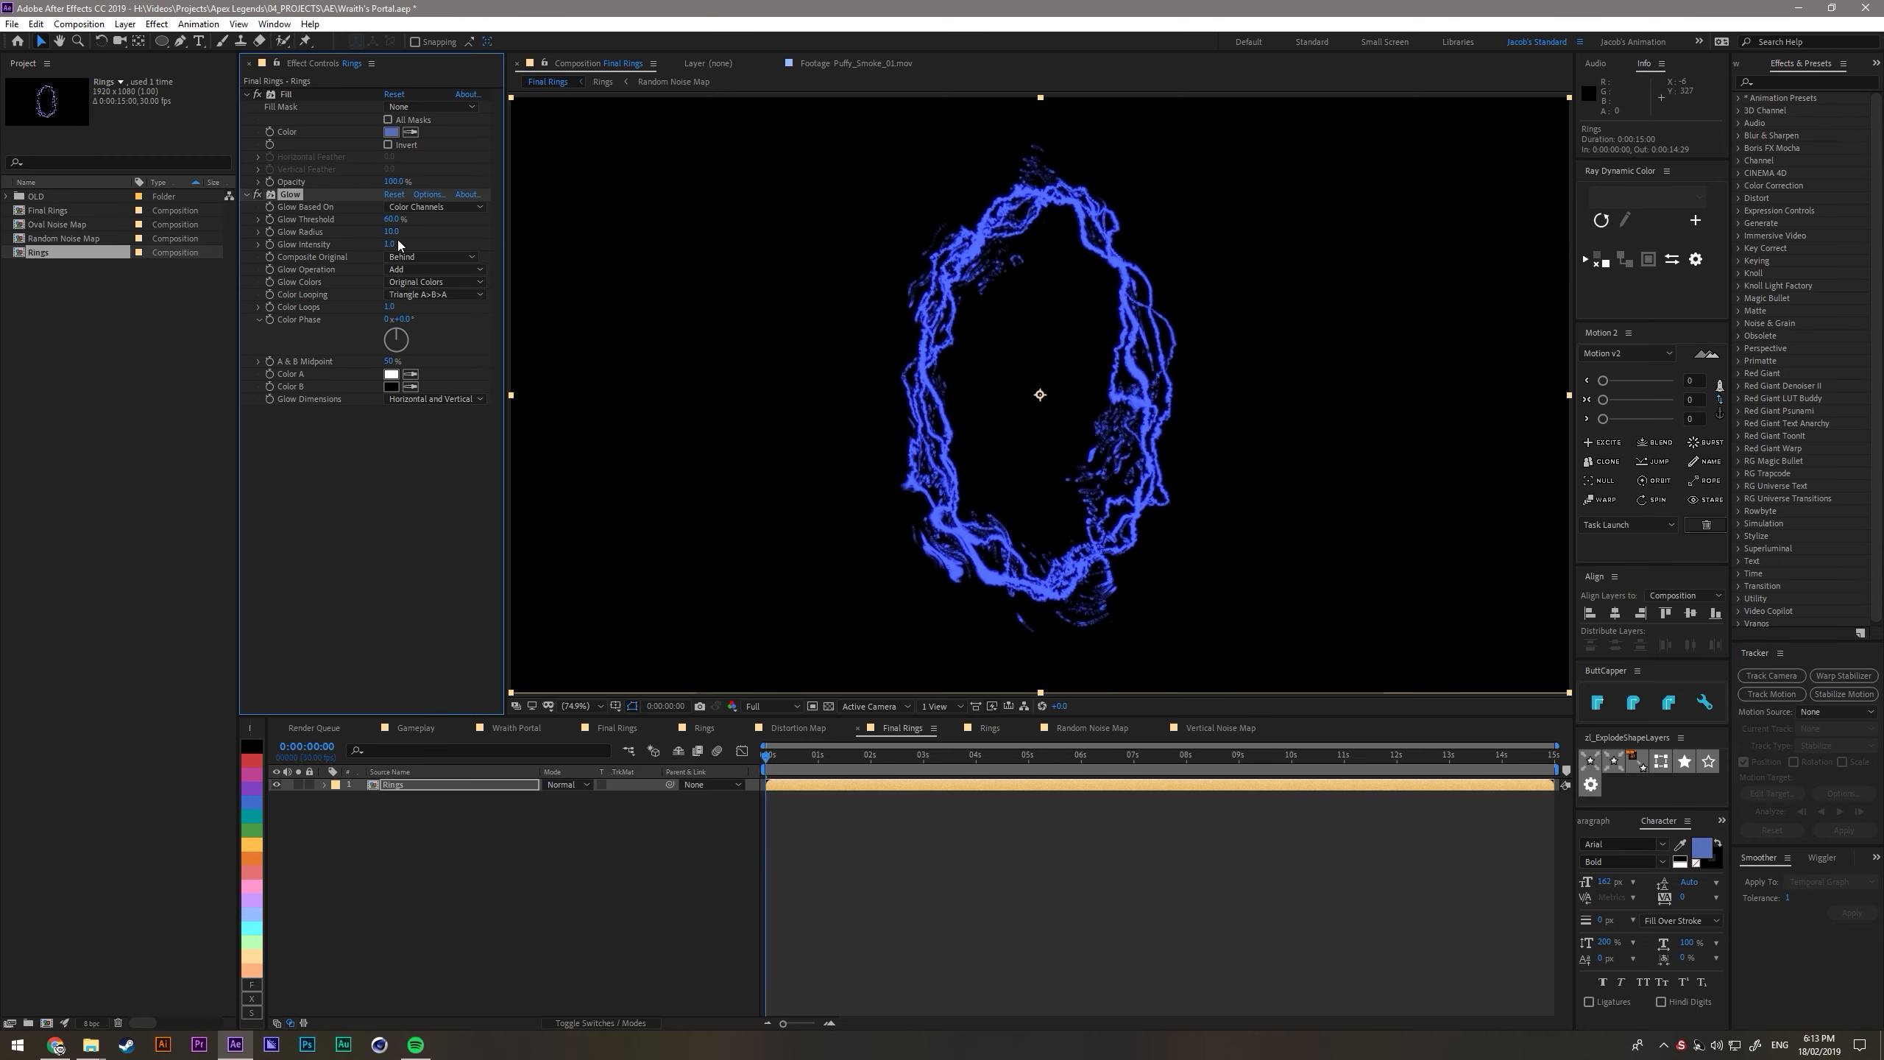
- Recolour the Rings layer's Fill effect blue in Final Rings and add a Glow effect below it
left_click(410, 207)
left_click(412, 216)
left_click(413, 208)
left_click(414, 238)
left_click(423, 283)
left_click(426, 293)
left_click_drag(995, 307, 995, 307)
key("ctrl+z")
- Set the Glow on the Rings layer to A & B Colors with Sawtooth A>B colour looping
left_click(437, 444)
left_click(396, 295)
left_click(396, 309)
left_click(399, 270)
left_click(399, 270)
left_click(401, 281)
left_click(402, 314)
left_click_drag(393, 245, 660, 320)
left_click(443, 438)
left_click(411, 283)
left_click(263, 314)
left_click(417, 283)
left_click(418, 314)
left_click(421, 295)
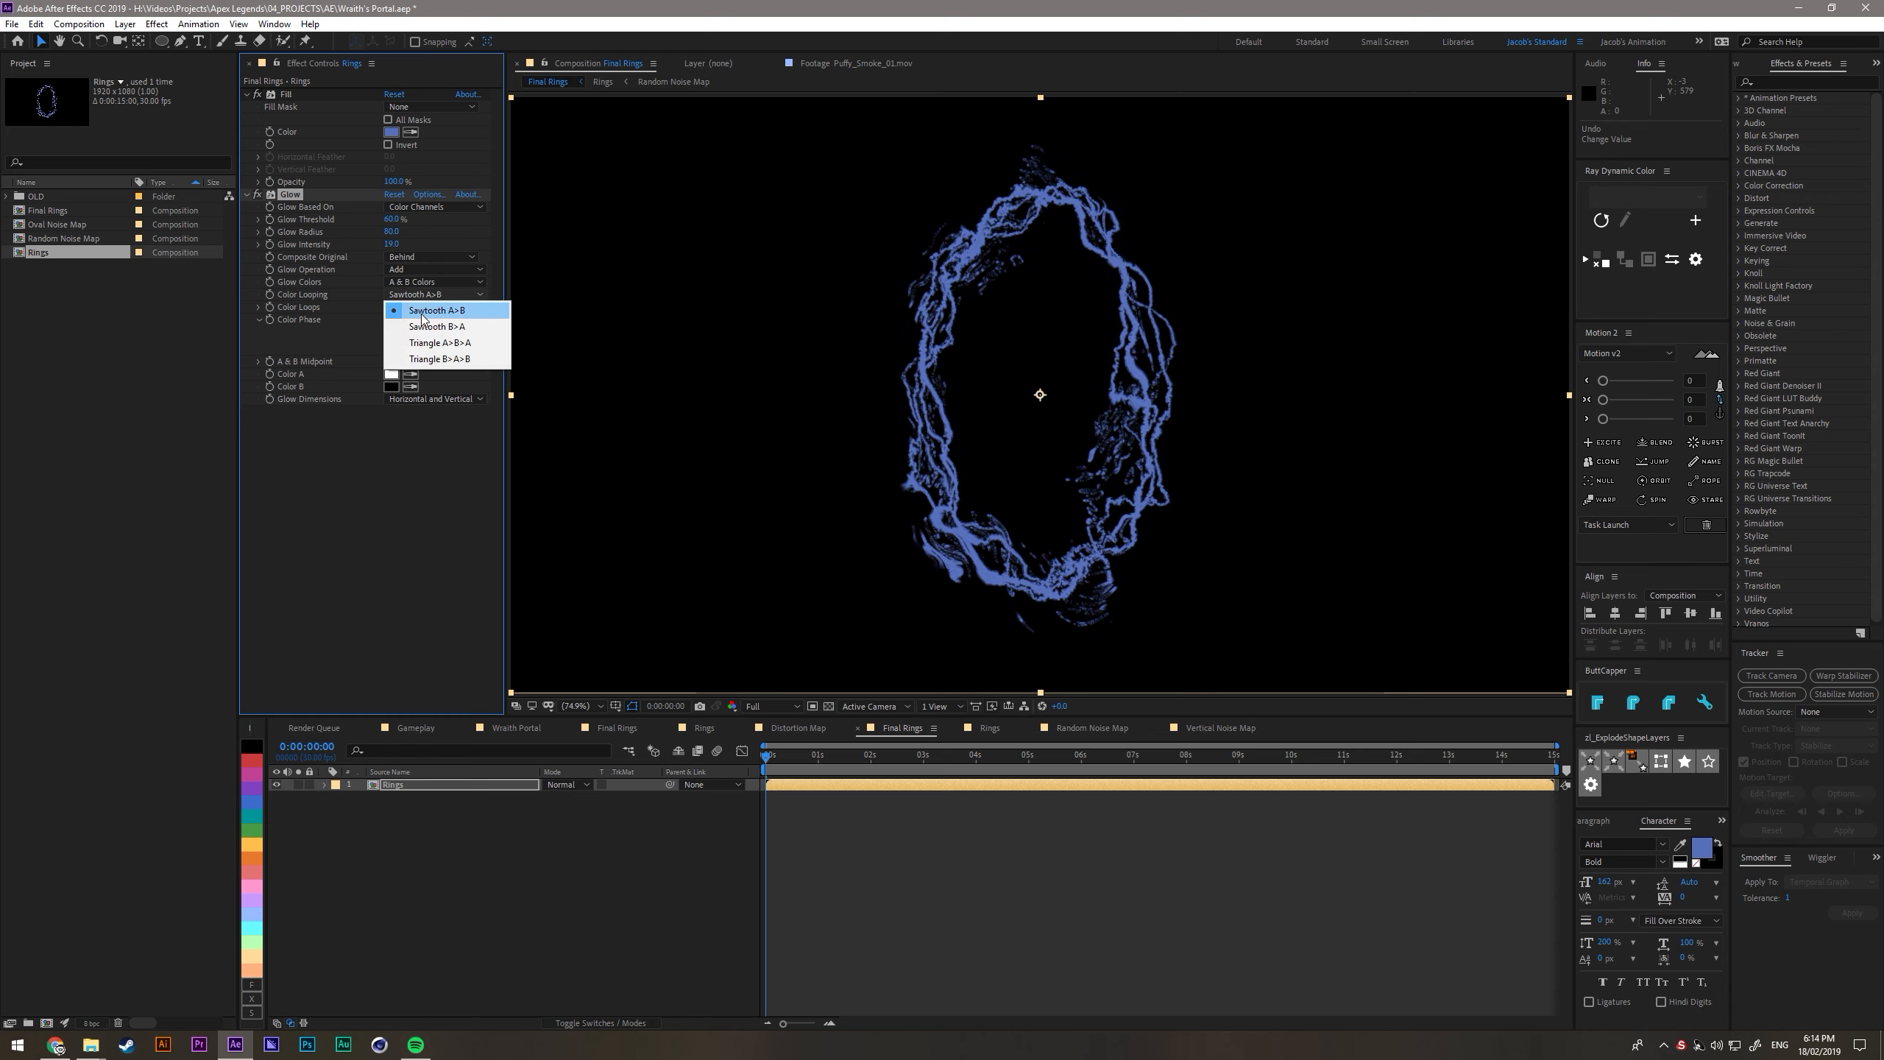
left_click(421, 315)
- Lower the Glow's threshold to about 36% and its radius to 8, and raise its intensity, keeping Color A white
left_click(391, 375)
left_click(564, 466)
left_click(512, 434)
key("Escape")
left_click(257, 96)
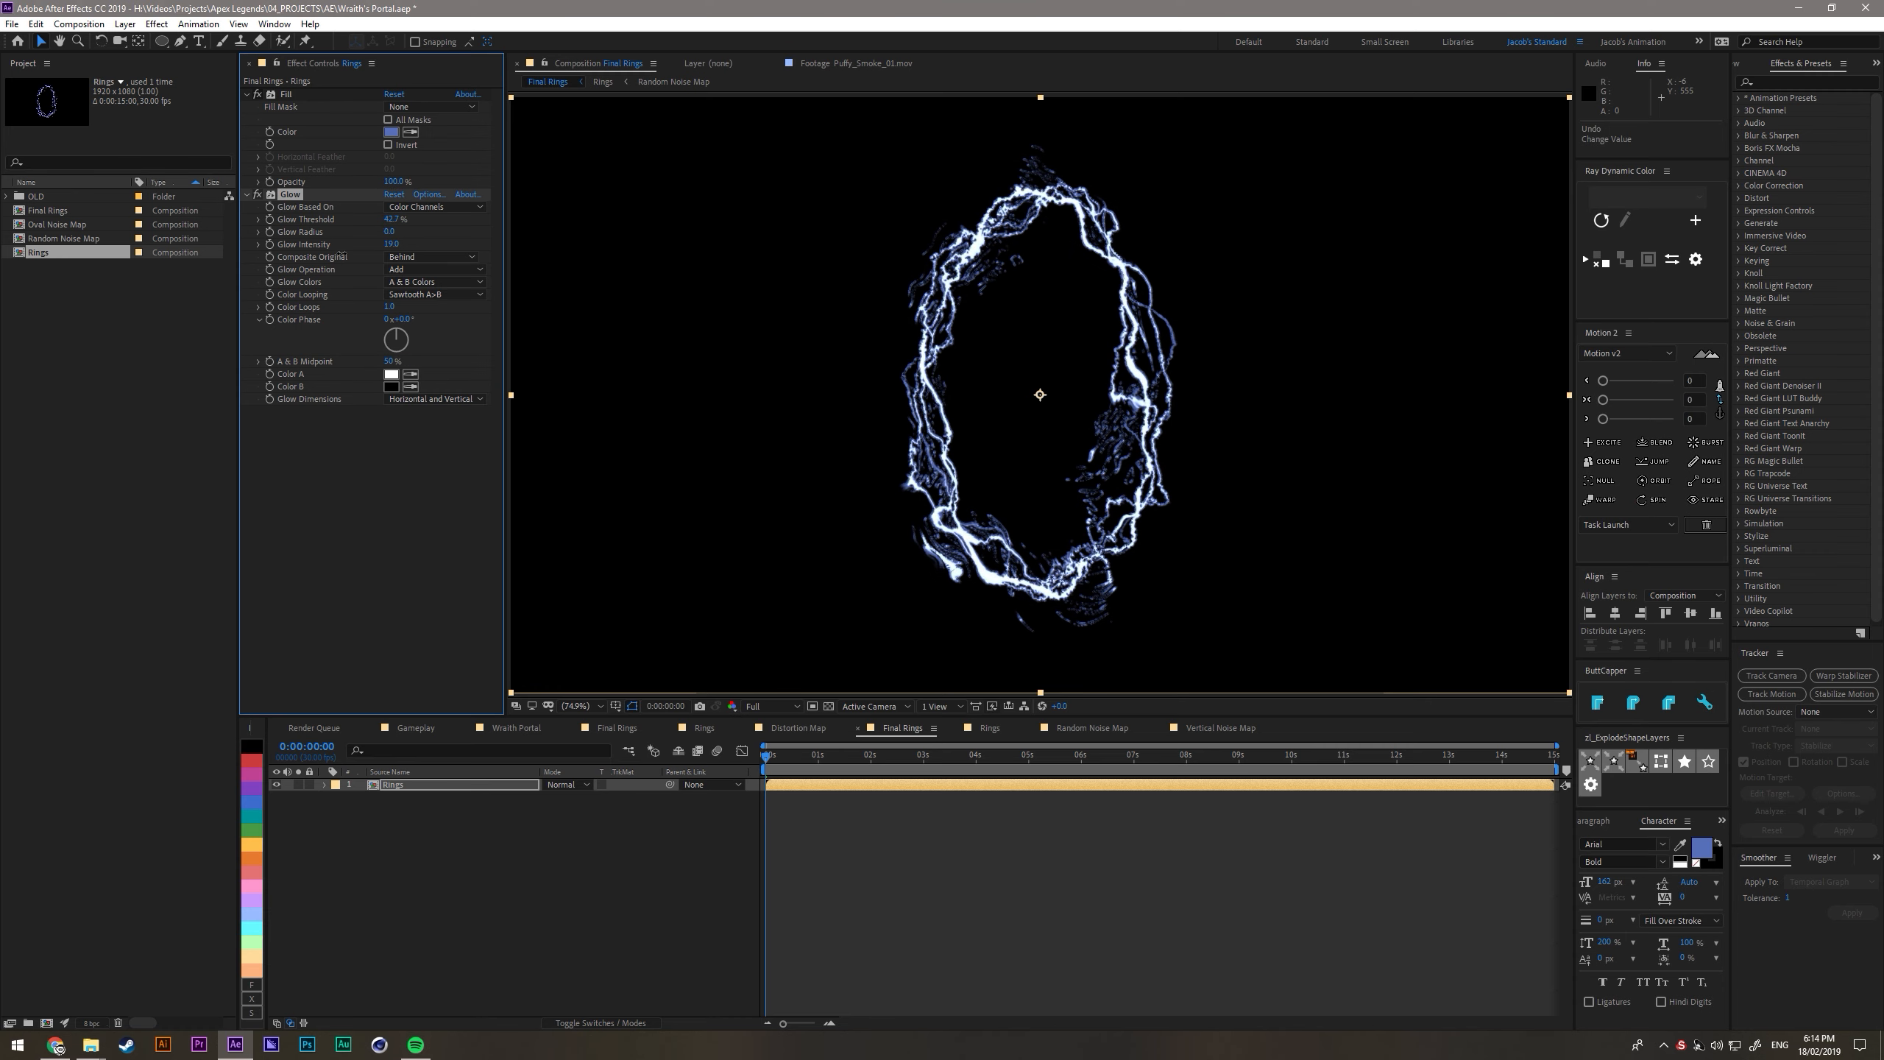
left_click_drag(343, 256, 263, 249)
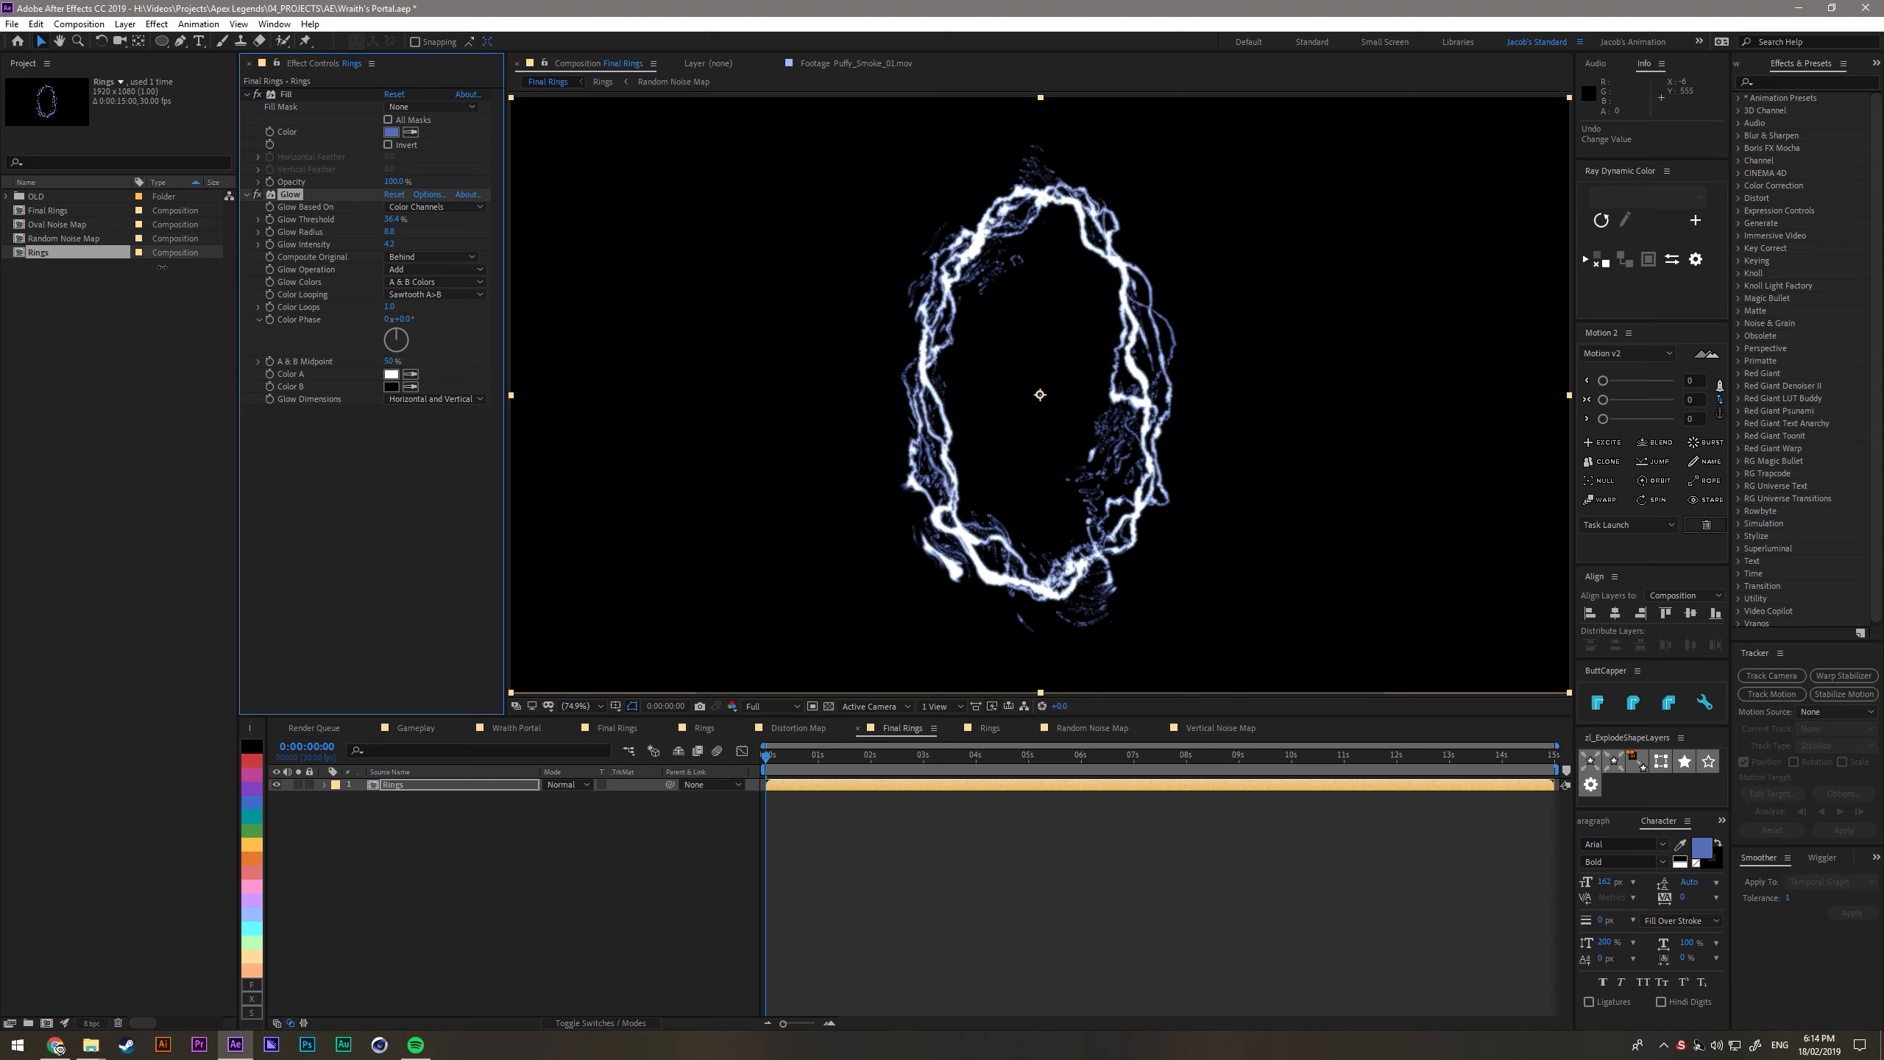
- Duplicate the Glow effect, lower the copy's threshold to 0% and set its Color A to a blue-violet
key("ctrl+d")
left_click_drag(392, 436, 119, 475)
left_click(392, 592)
left_click(563, 459)
left_click_drag(453, 416, 484, 413)
left_click(680, 396)
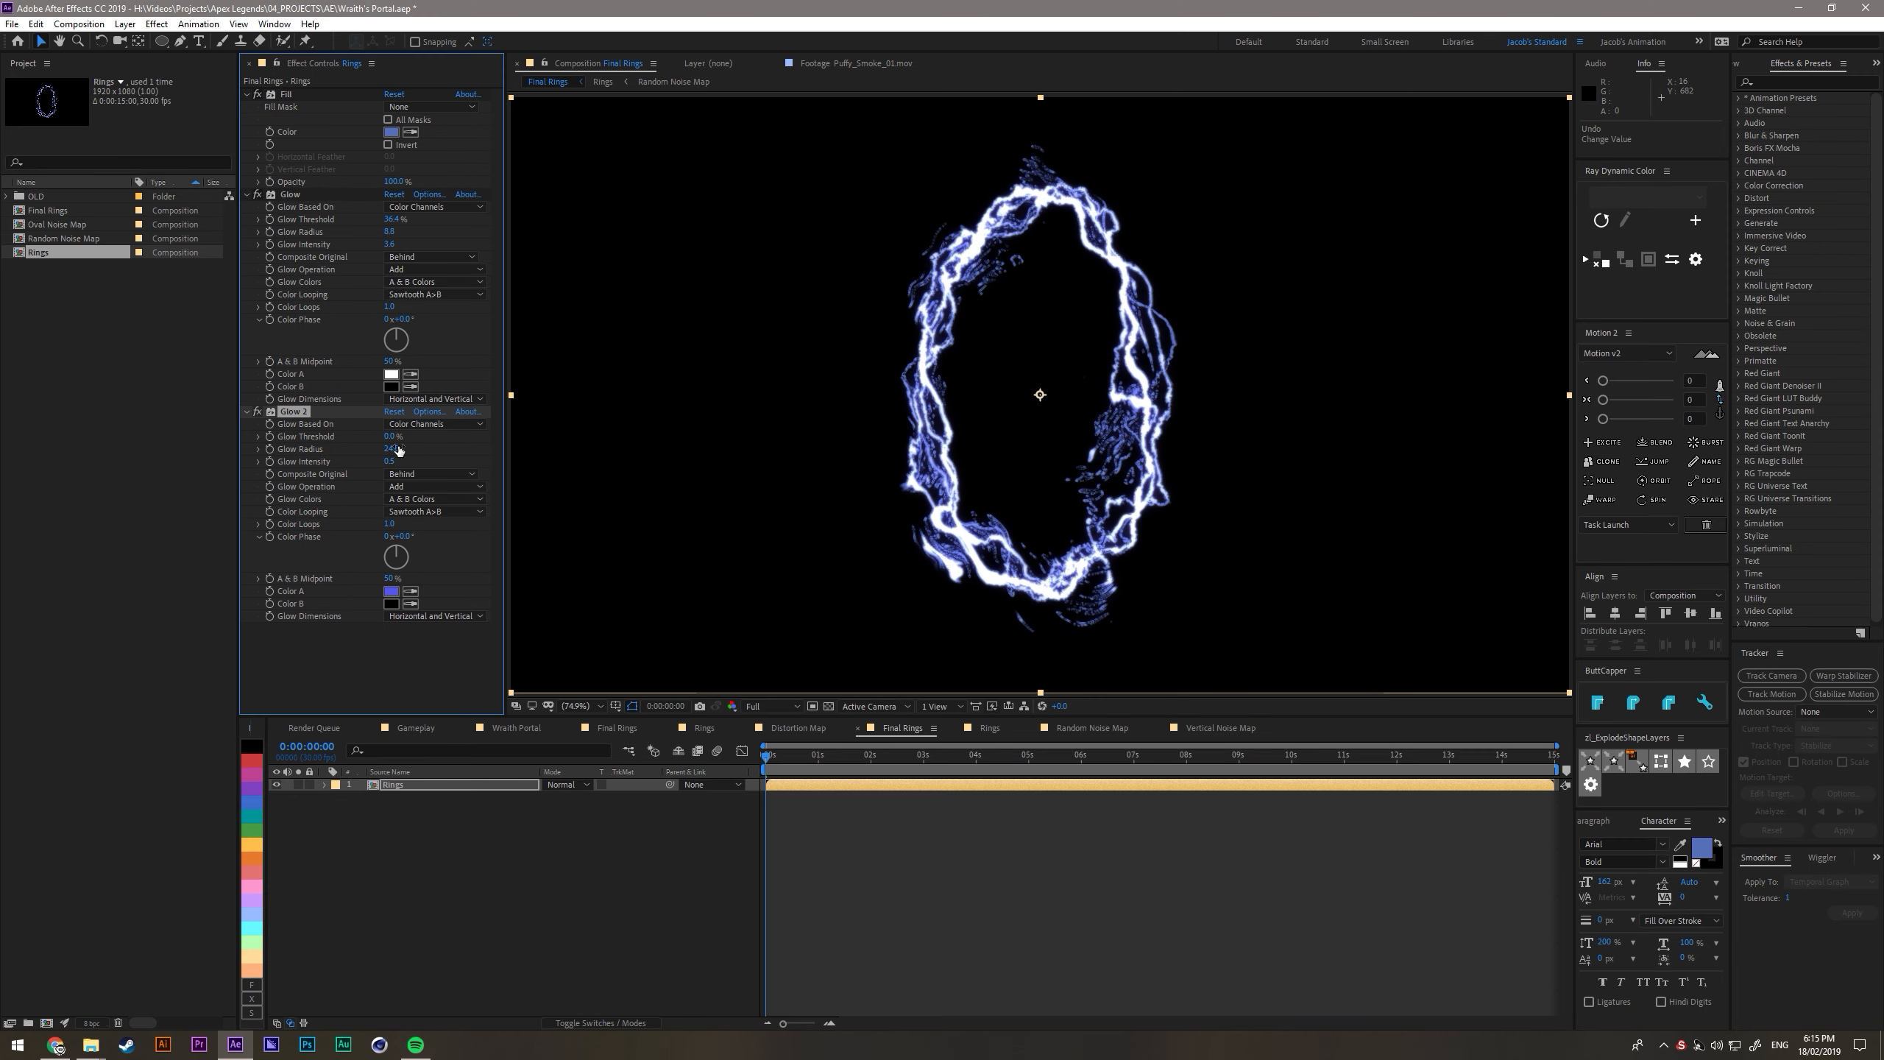
left_click(392, 591)
left_click(679, 395)
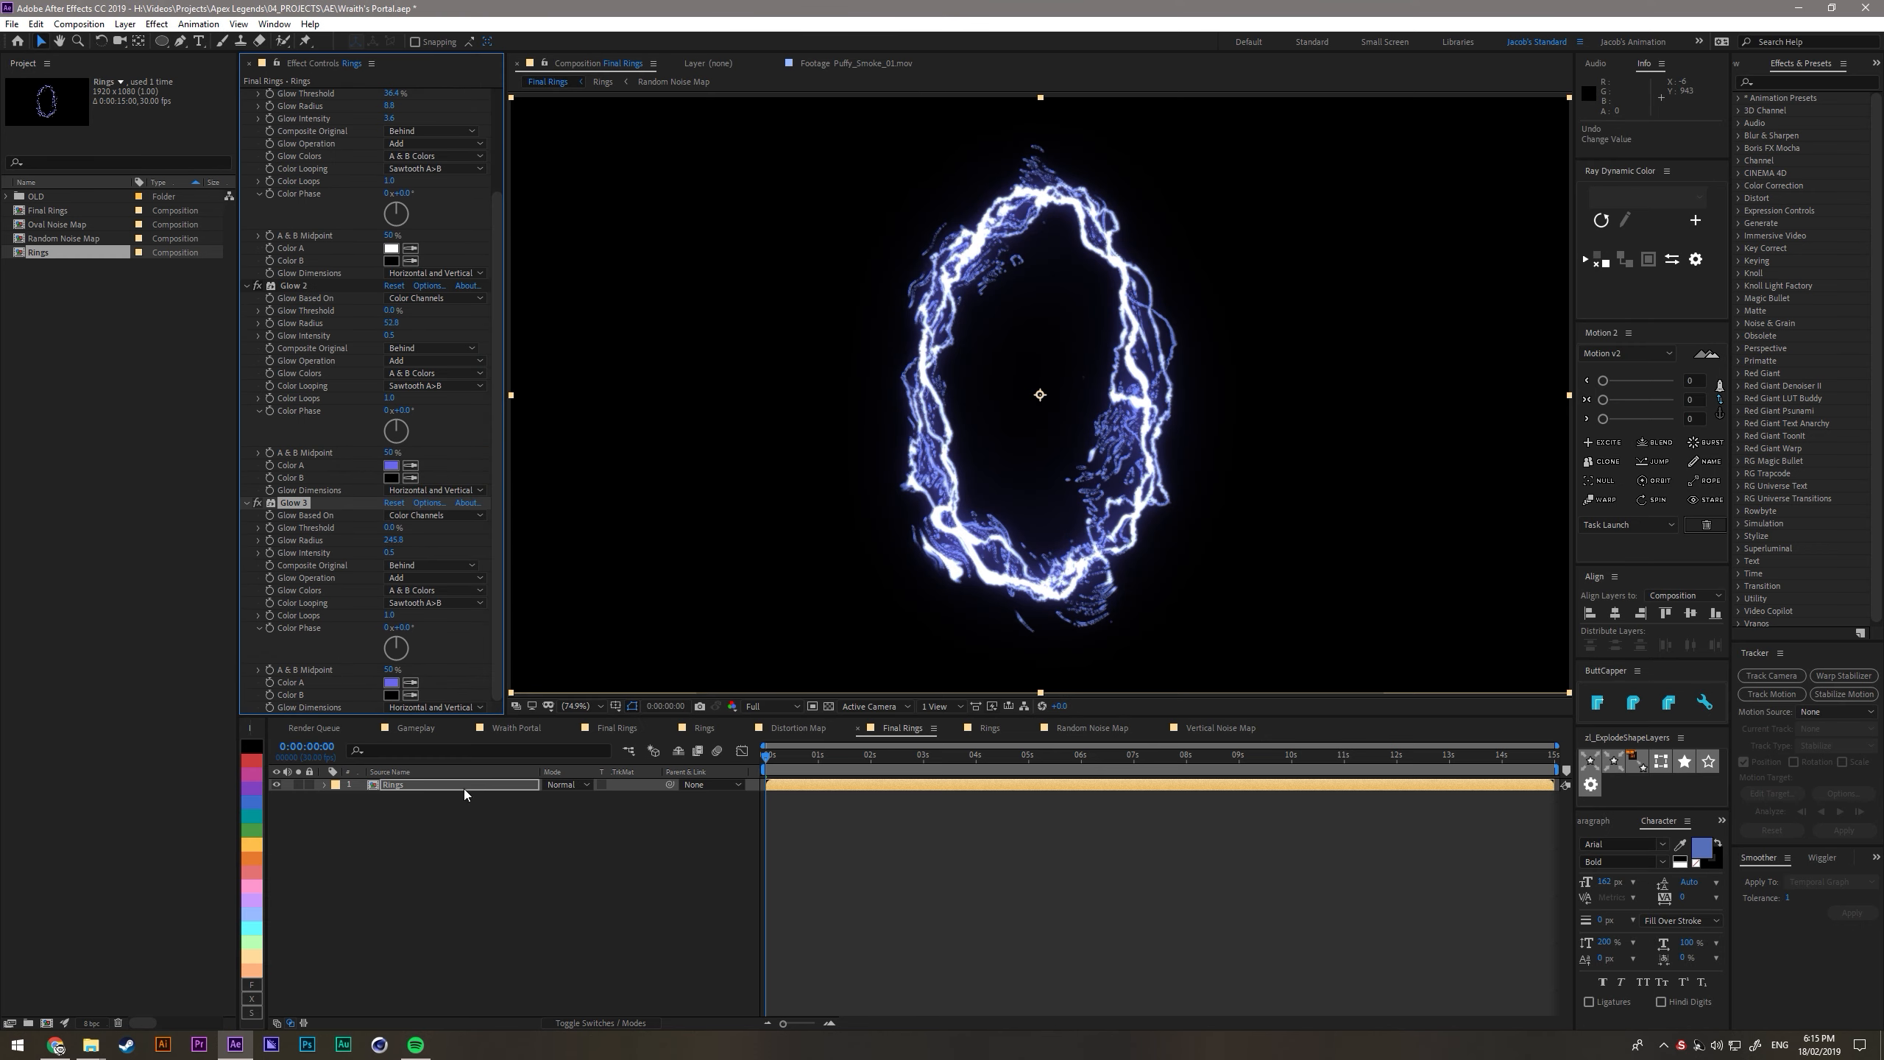
- Raise the thresholds of the second and third Glow effects on the Rings layer in Final Rings
left_click(415, 727)
left_click(990, 728)
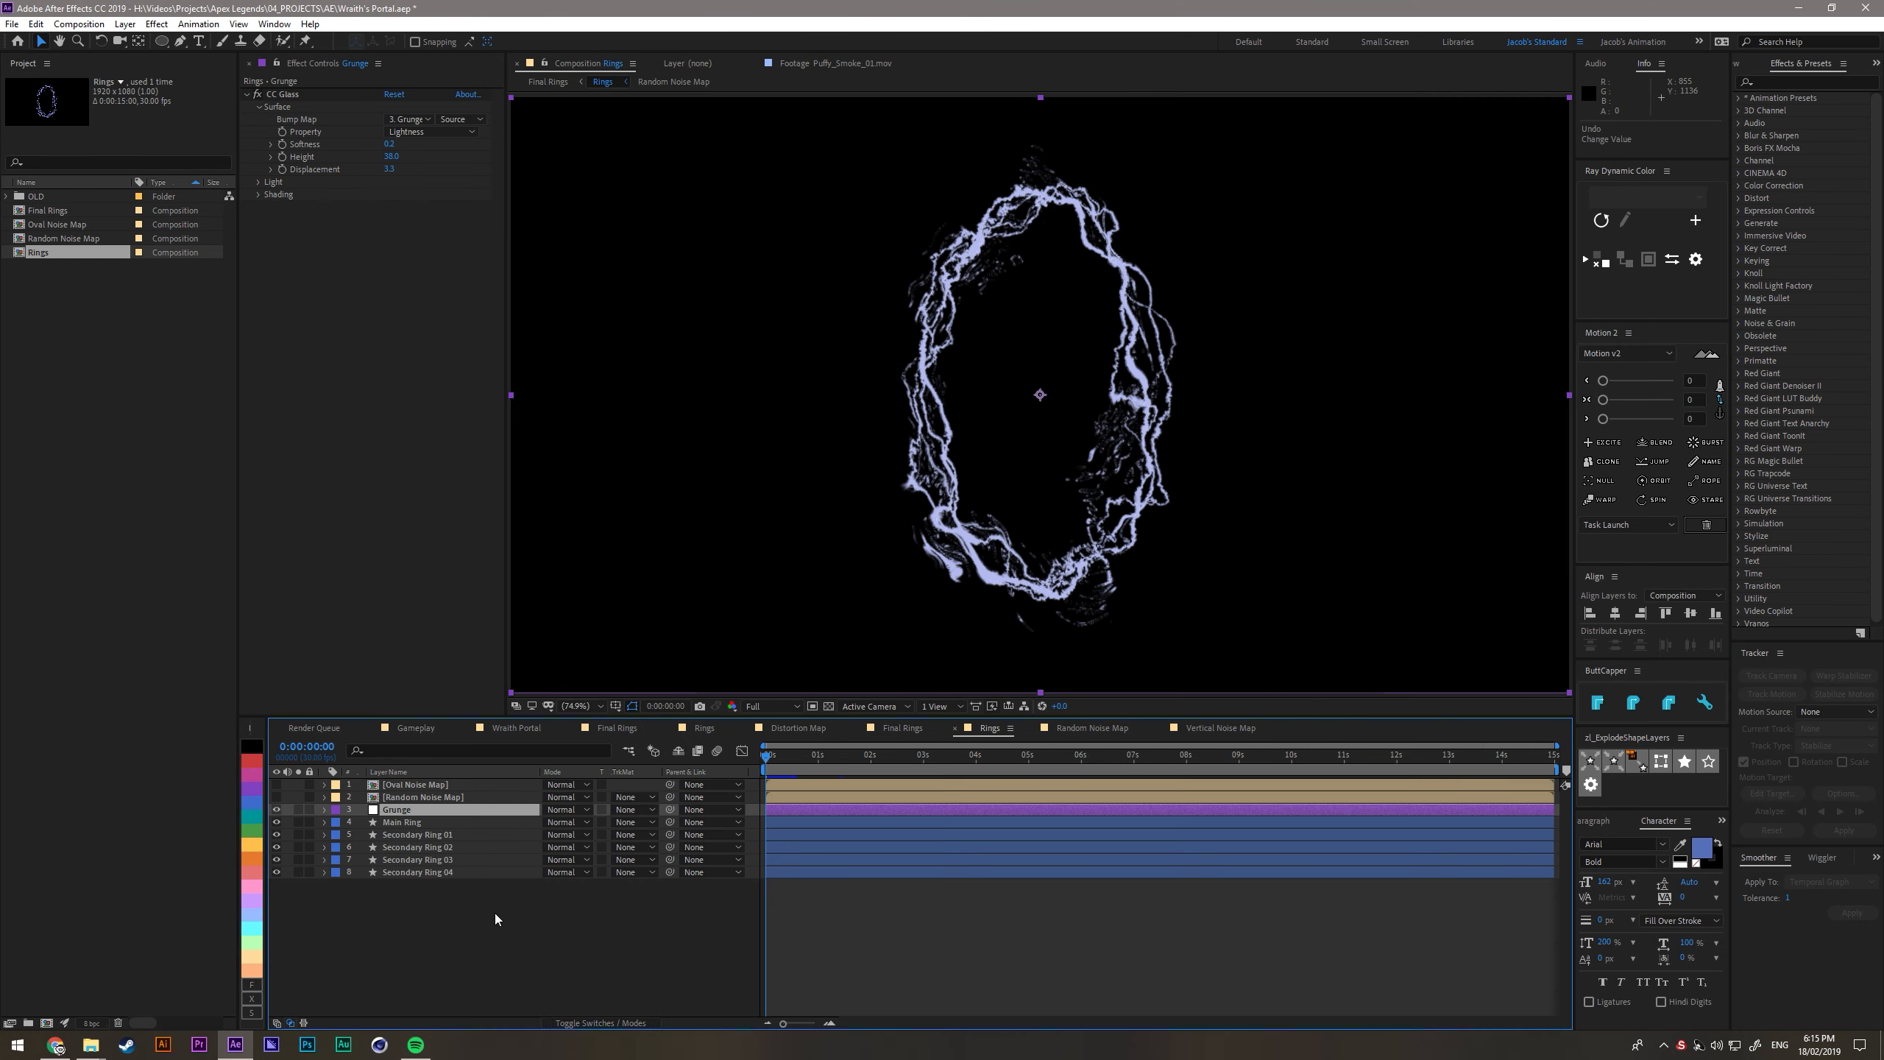
left_click(903, 728)
left_click(446, 801)
left_click_drag(391, 437, 457, 438)
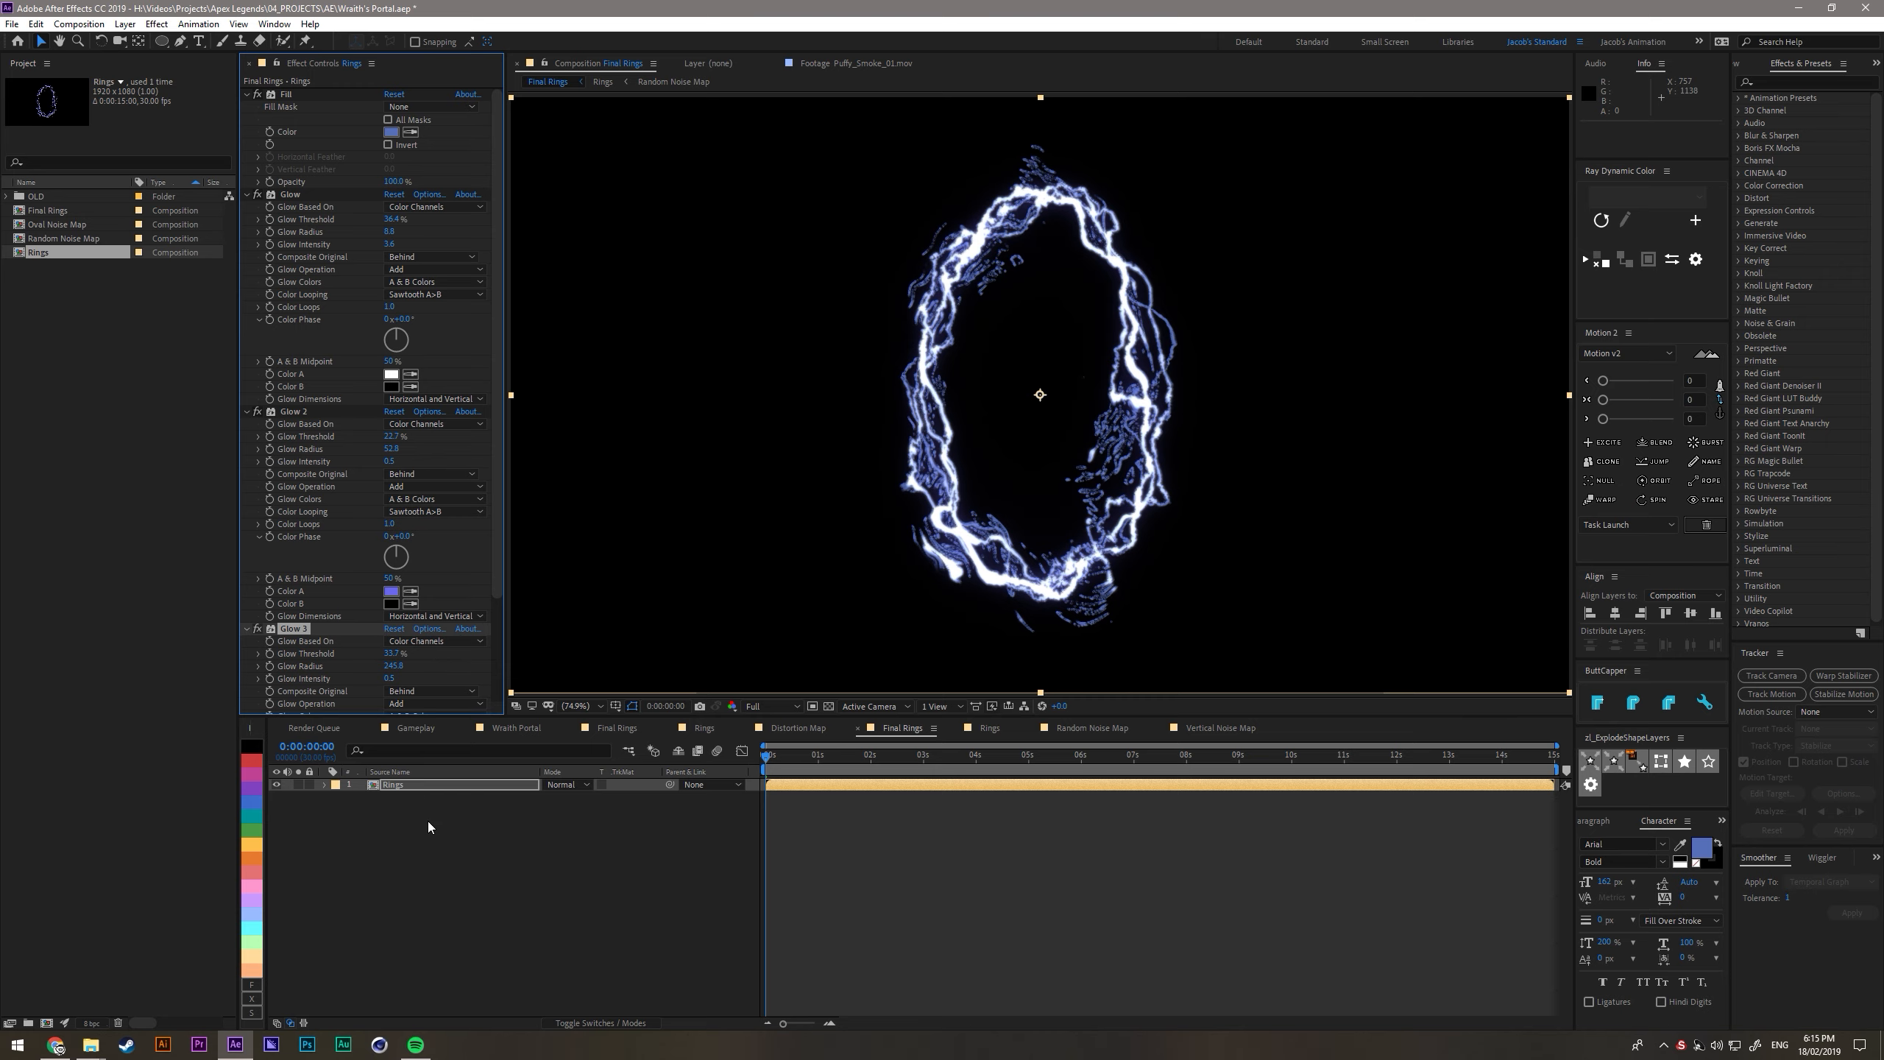
- Reduce the opacity of Secondary Rings 01 to 04 individually in the Rings composition
double_click(433, 785)
left_click(412, 872)
key("t")
left_click(438, 861)
key("t")
left_click(438, 848)
key("t")
left_click(438, 835)
key("t")
- Duplicate Secondary Ring 04's Displacement Map, place the copy below Turbulent Displace 3 and set its map layer to Random Noise Map
left_click(438, 910)
left_click(314, 120)
key("ctrl+d")
left_click_drag(311, 232, 322, 362)
left_click(410, 257)
left_click(423, 309)
- Adjust the maximum horizontal and vertical displacement of the second Displacement Map on Secondary Ring 04
left_click_drag(389, 282, 359, 285)
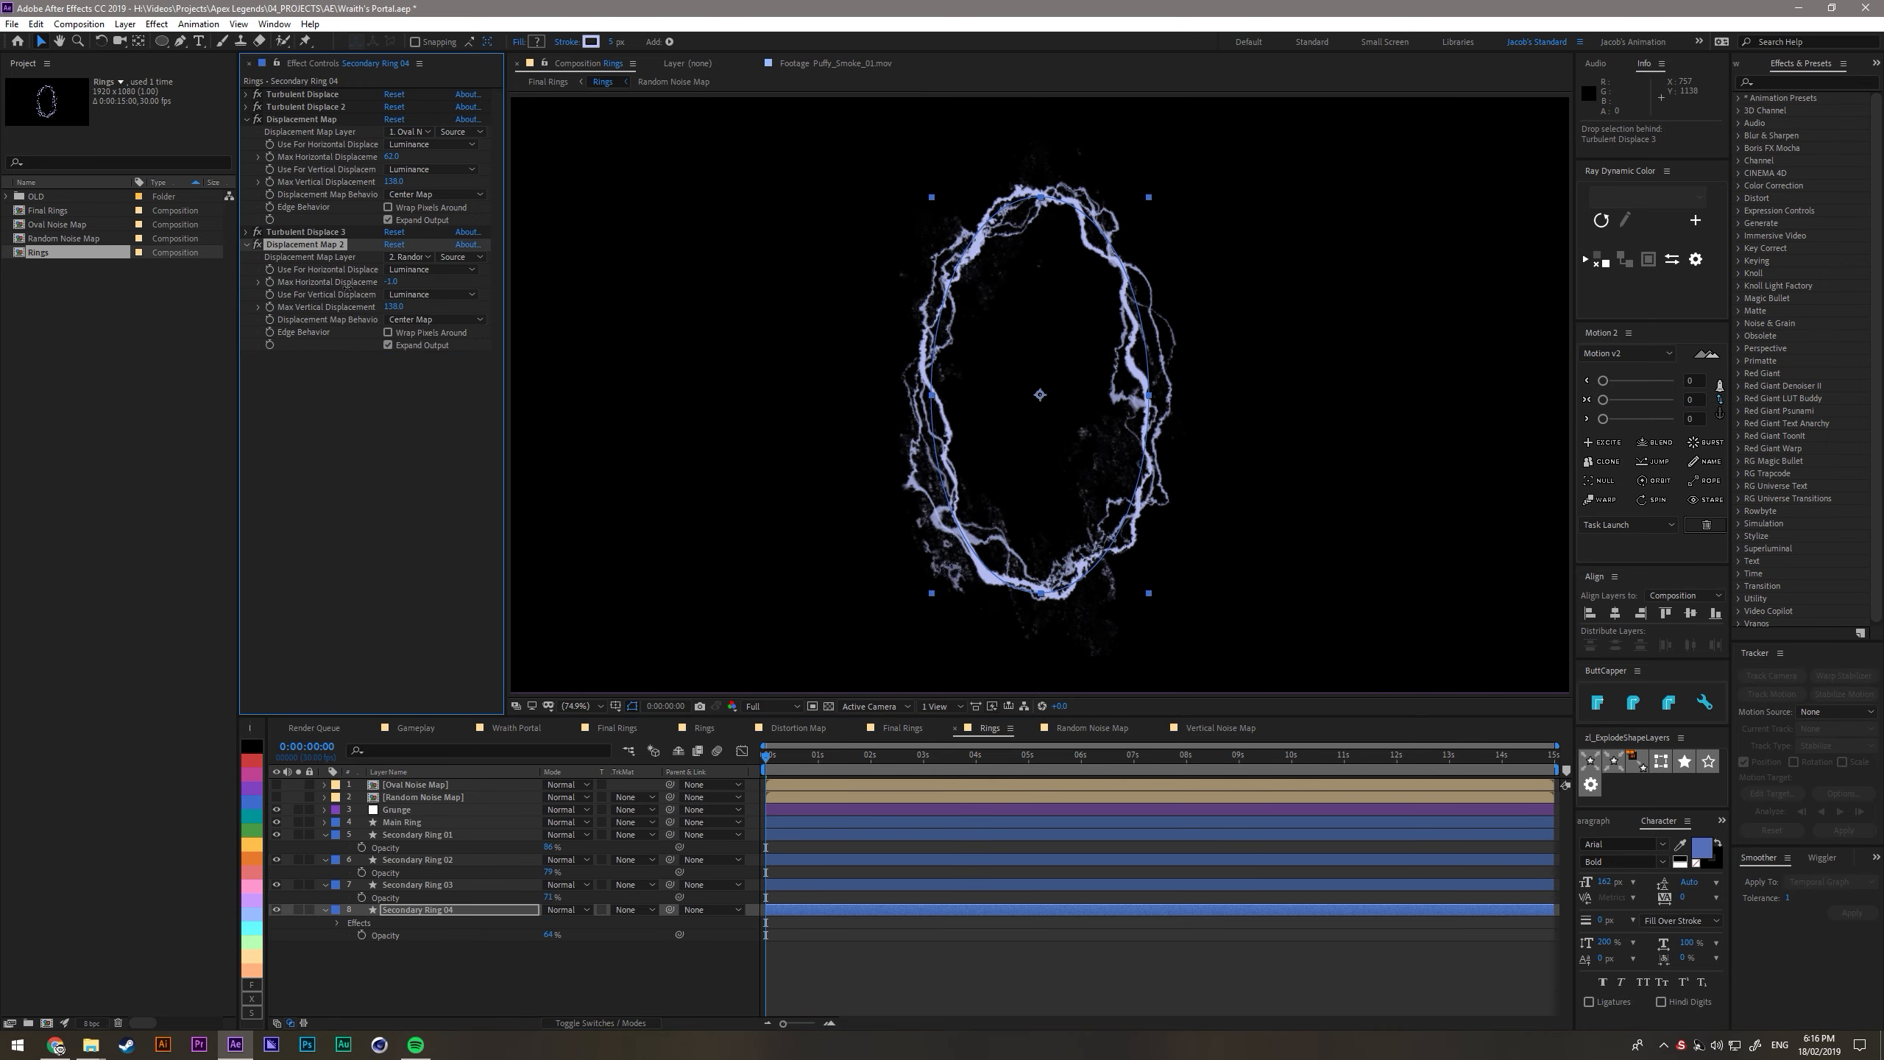
left_click_drag(332, 324, 332, 324)
left_click(262, 260)
mouse_move(388, 282)
left_mouse_down()
mouse_move(326, 283)
mouse_move(415, 301)
left_mouse_up()
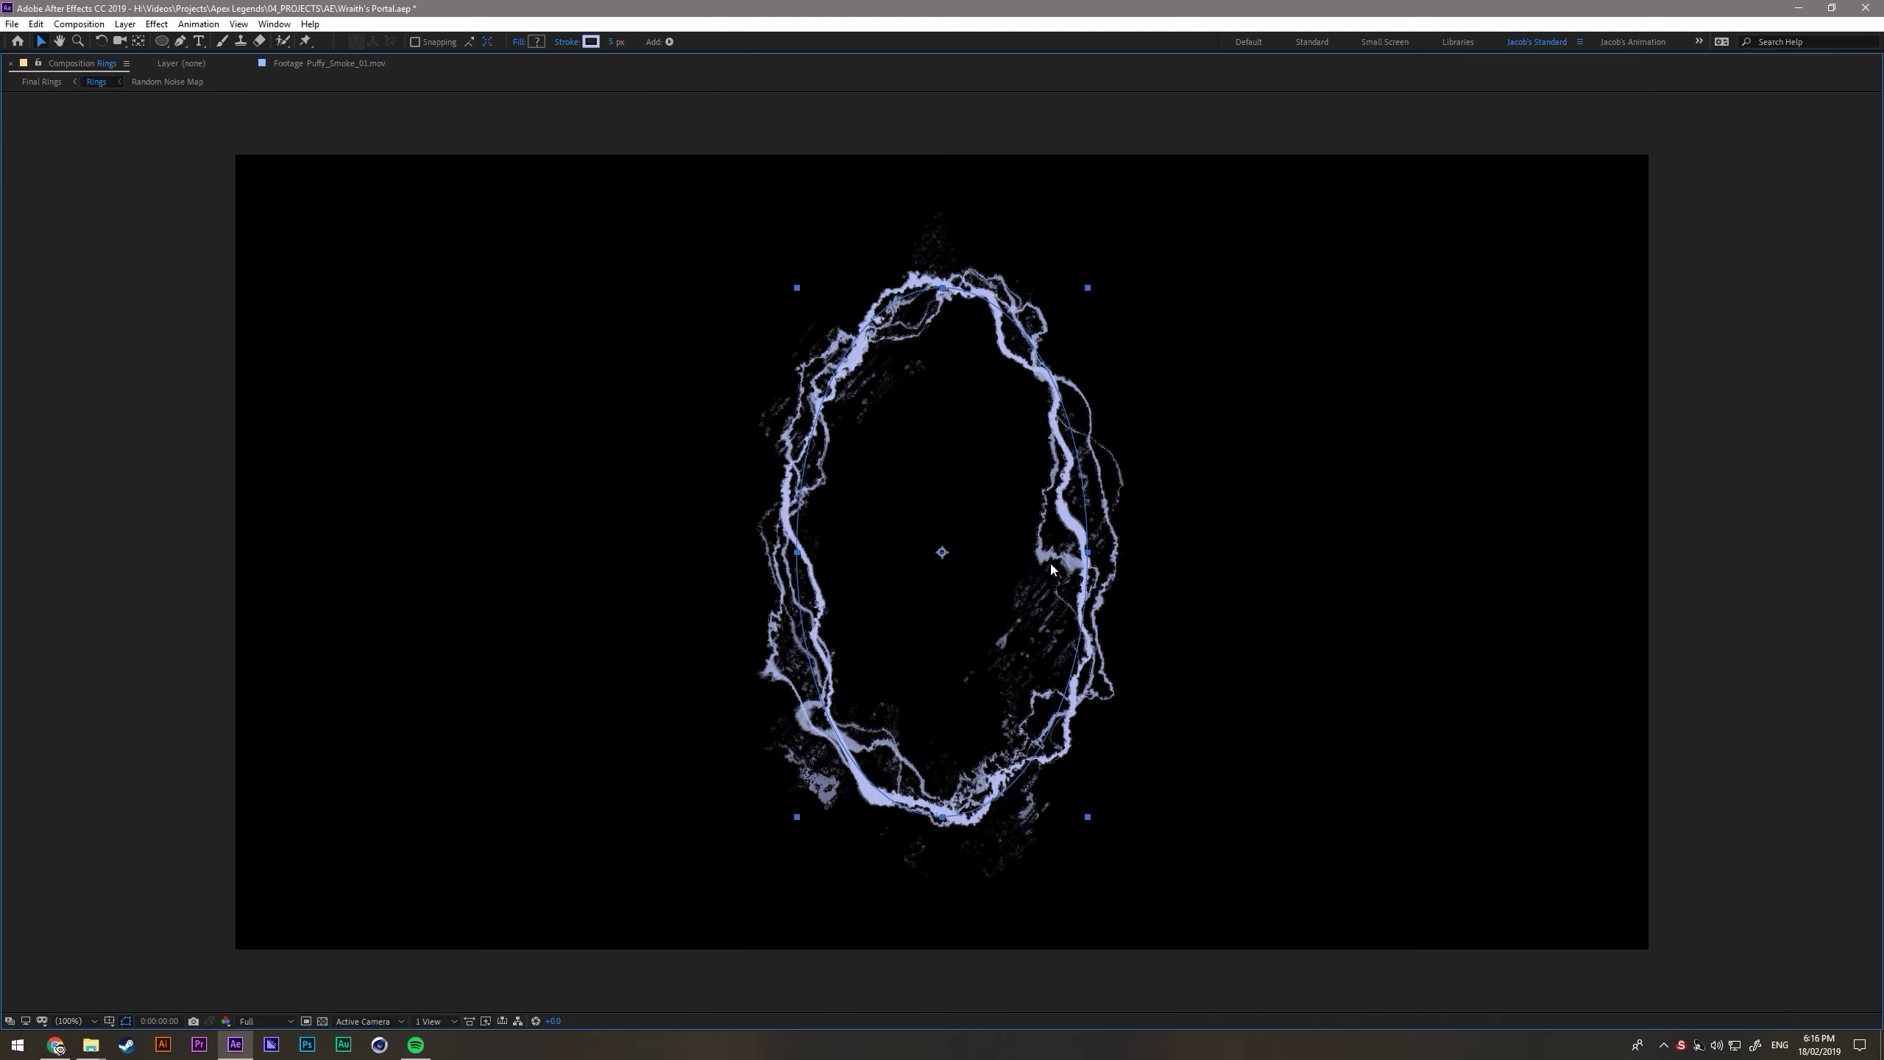
left_click_drag(391, 306, 839, 276)
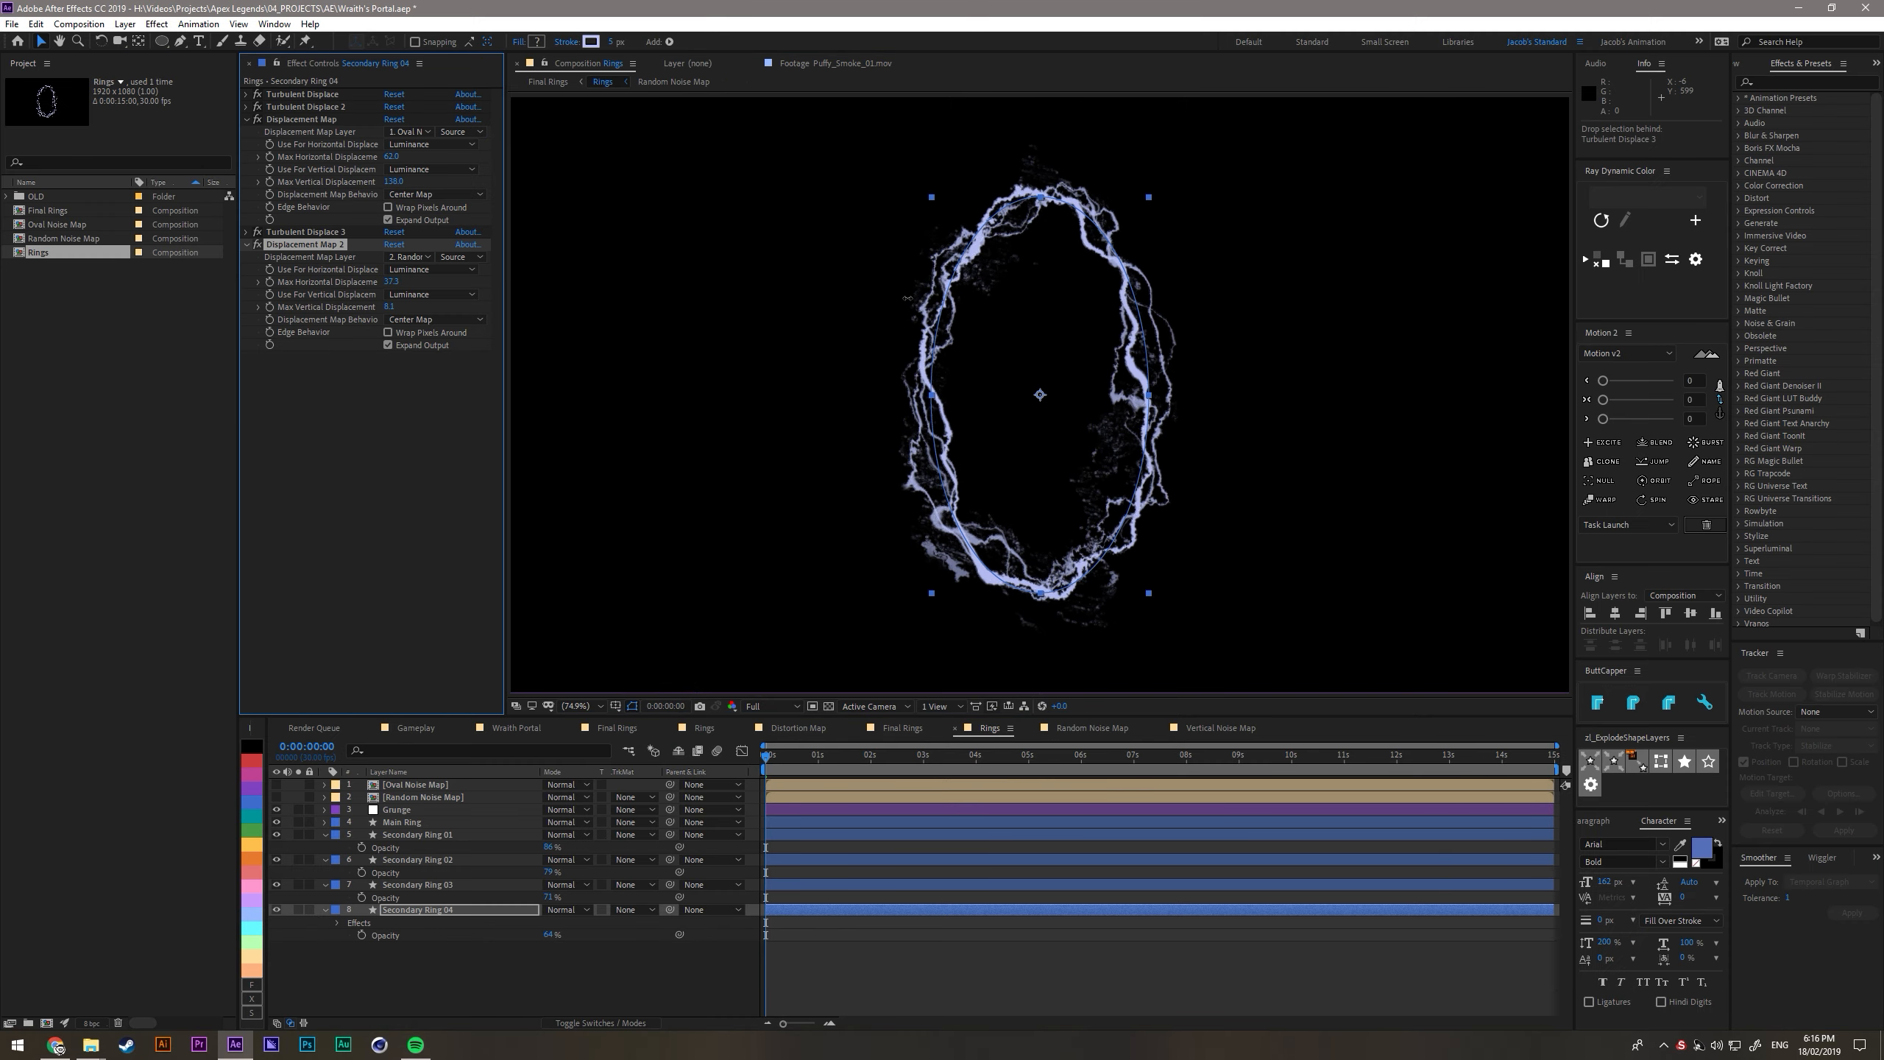
left_click(492, 993)
- Set the thresholds of the three Glow effects on Rings in Final Rings to about 31%, 54% and 42%
left_click(905, 730)
left_click(445, 854)
left_click(398, 785)
left_click_drag(392, 219, 439, 225)
left_click_drag(391, 436, 452, 438)
left_click_drag(391, 653, 407, 655)
key("ctrl+z")
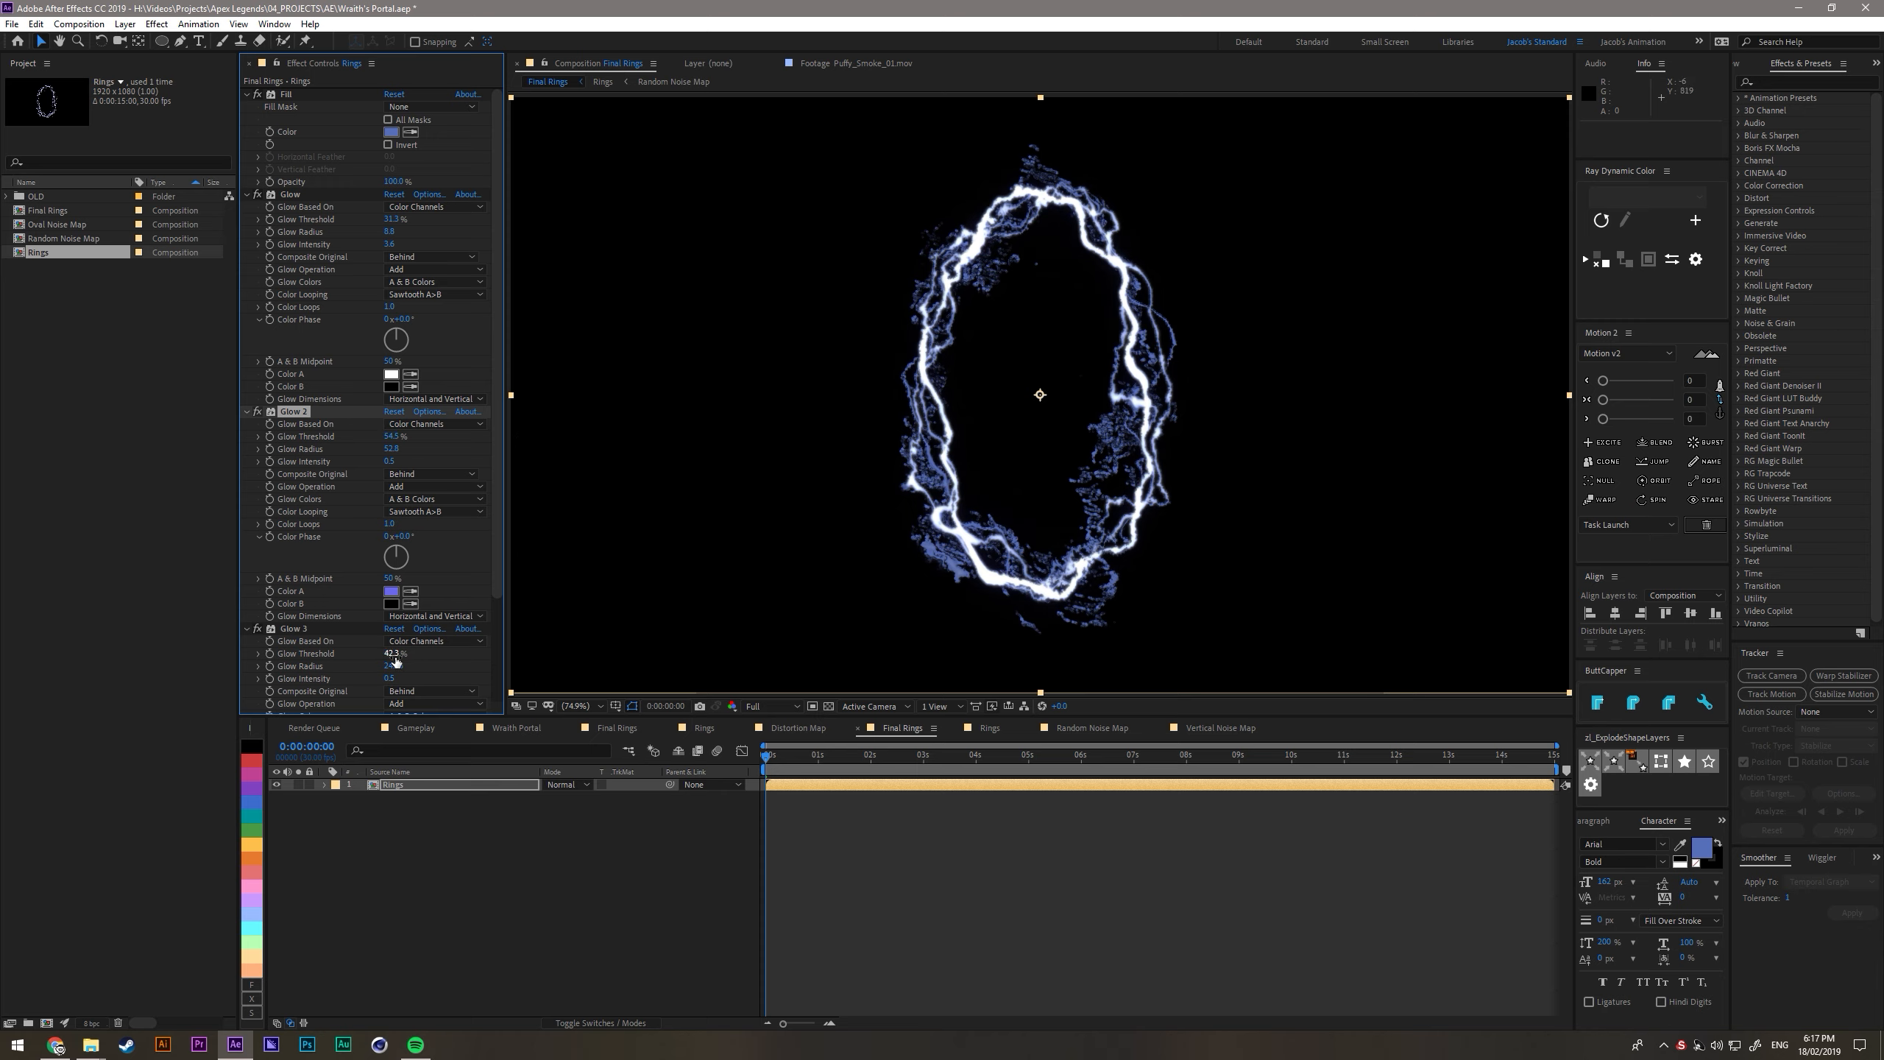
scroll(371, 445, "down", 3)
left_click_drag(392, 554, 404, 555)
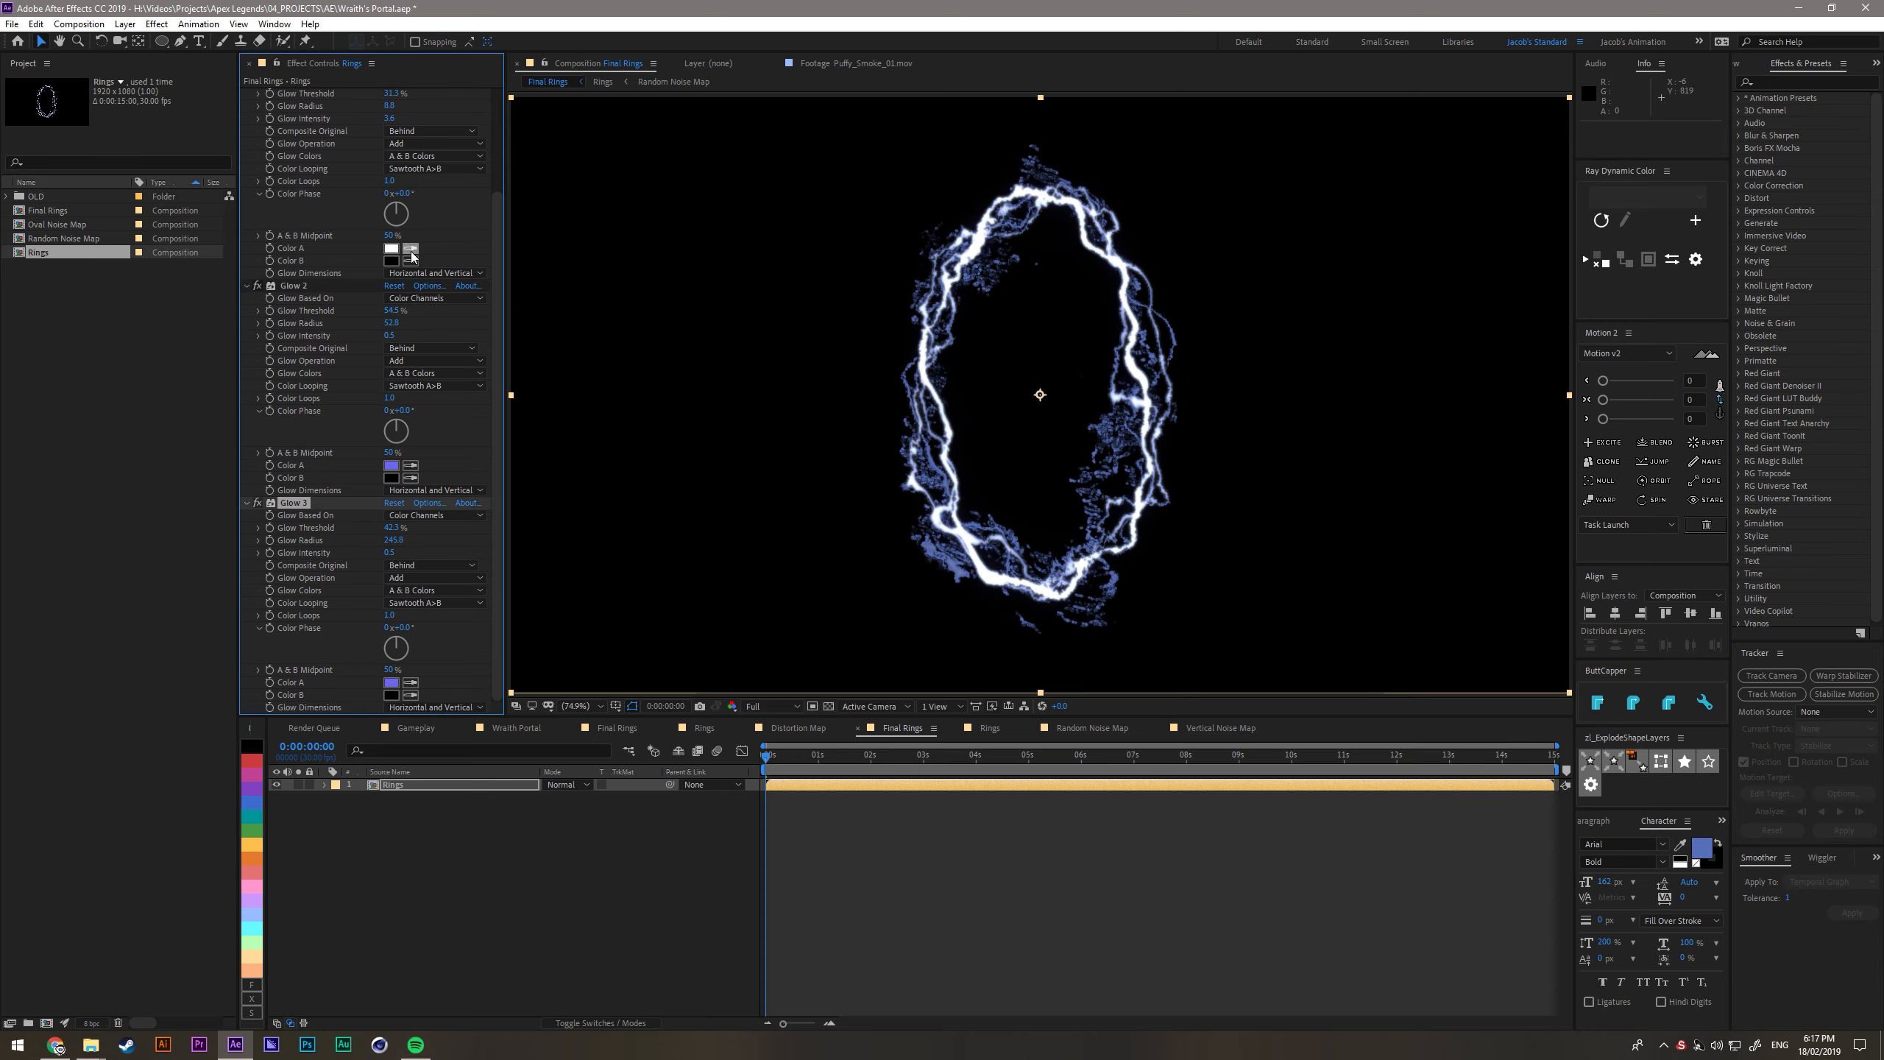
- Review the effects on the Rings layer and inspect the nested Rings composition from Final Rings
scroll(407, 254, "up", 3)
left_click(258, 170)
left_click(257, 170)
double_click(408, 787)
key("Tab")
left_click(395, 994)
double_click(449, 787)
left_click(475, 937)
key("Tab")
left_click(395, 998)
left_click(415, 969)
- Show the transparency grid and set the Rings layer's blending mode to Screen
left_click(959, 484)
left_click(829, 706)
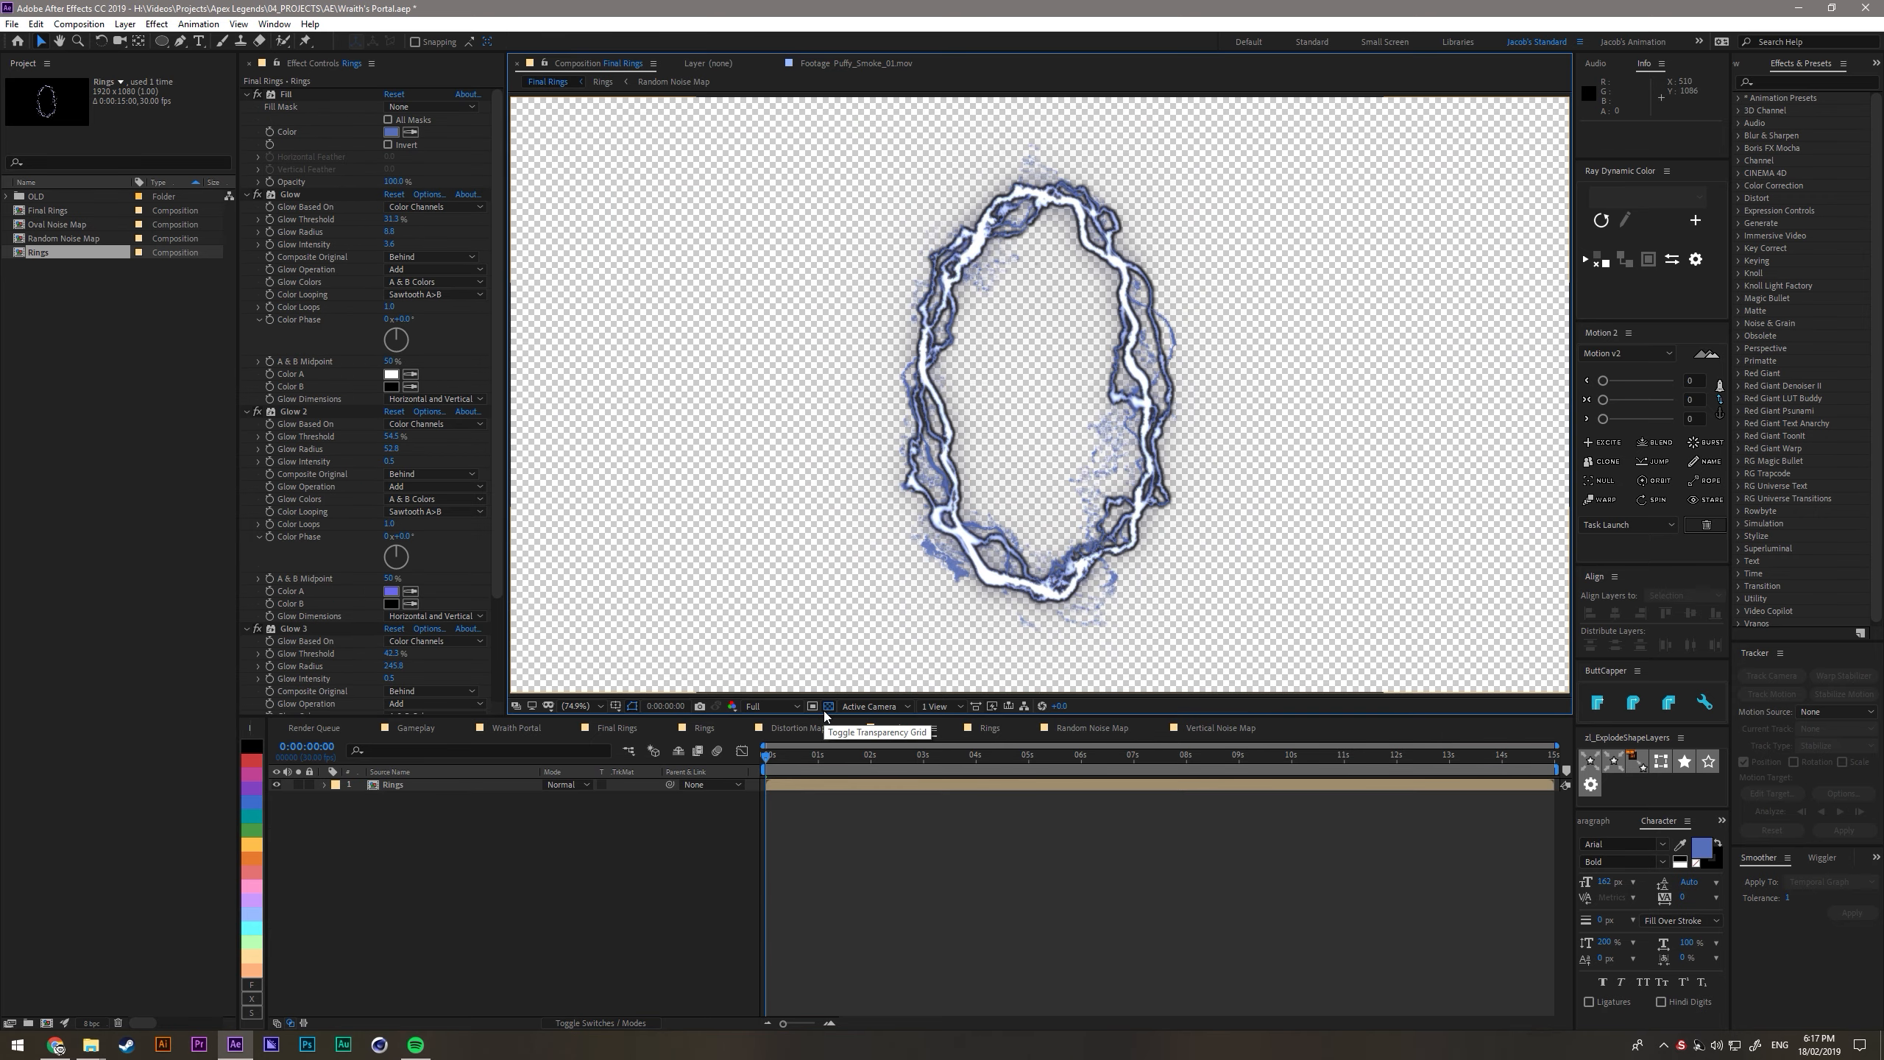
left_click(567, 785)
left_click(586, 314)
left_click(415, 842)
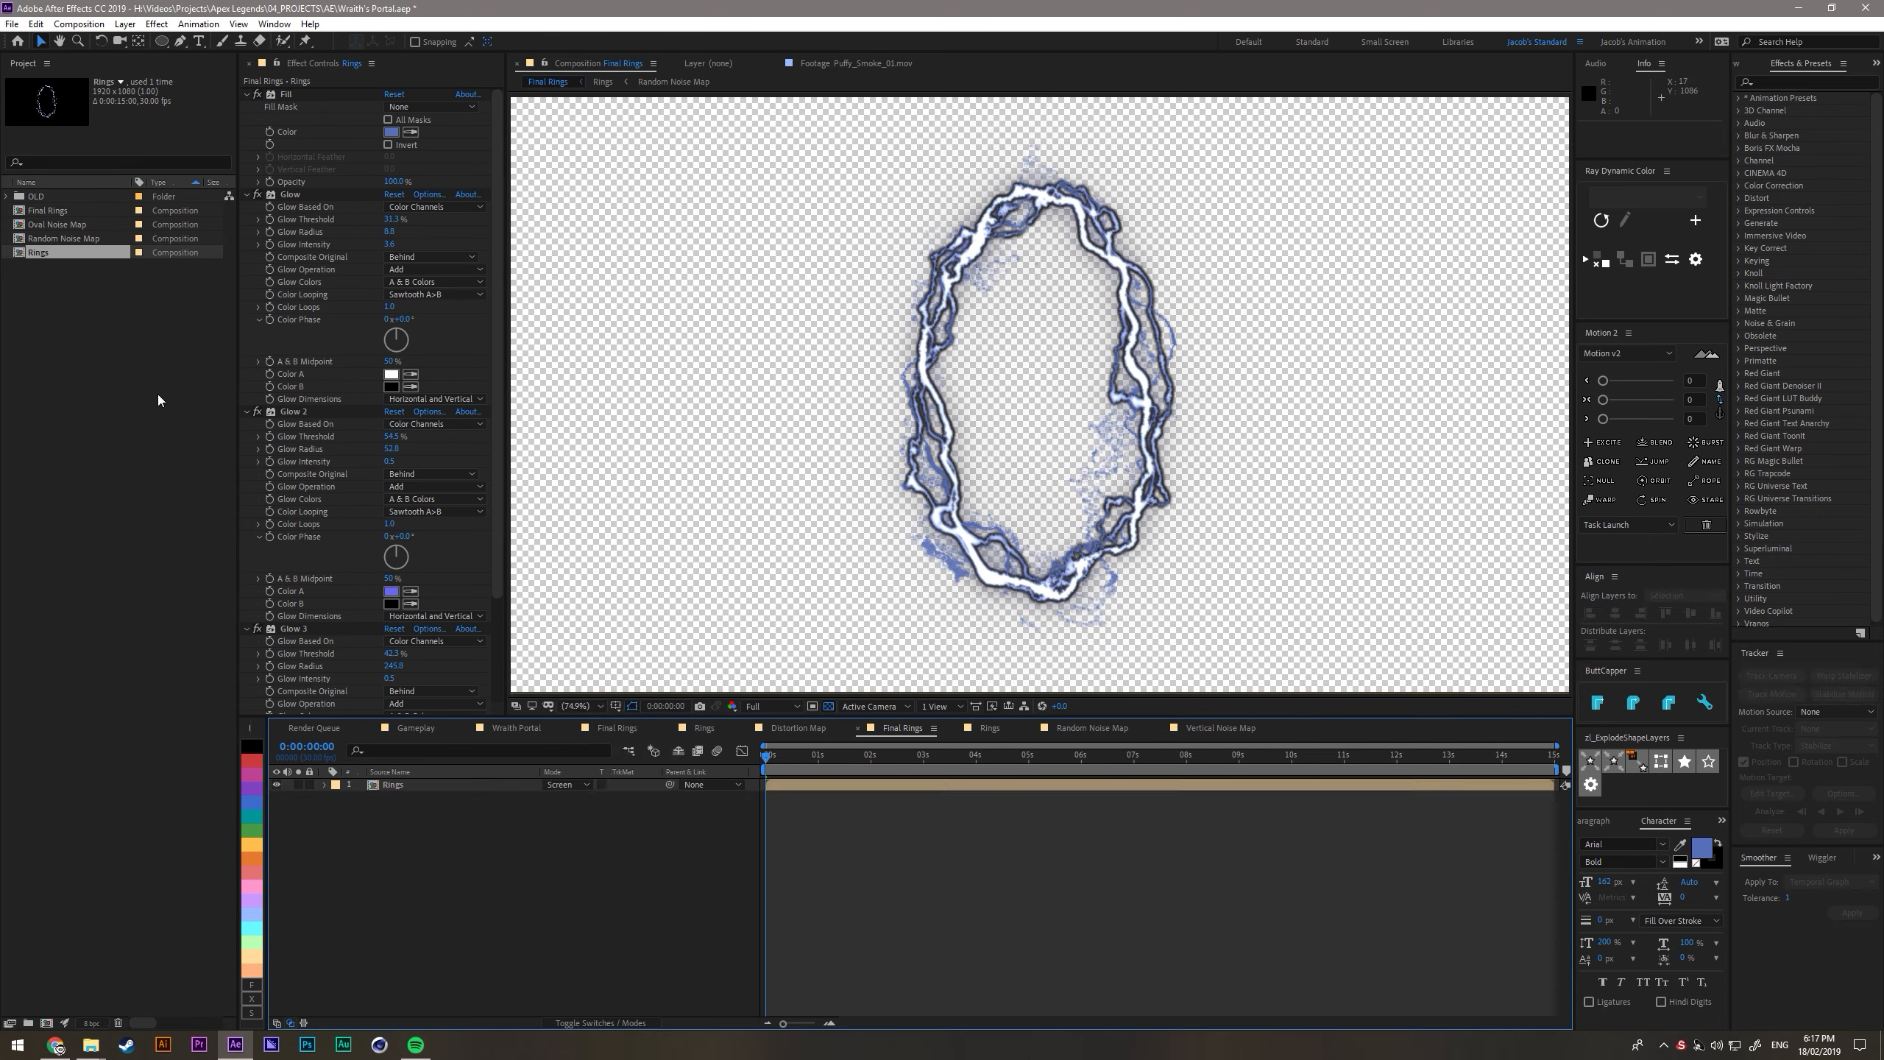
- Place Apex Legends.jpg from the OLD assets beneath the Rings layer as a background in Final Rings
left_click(7, 196)
left_click_drag(70, 280, 426, 864)
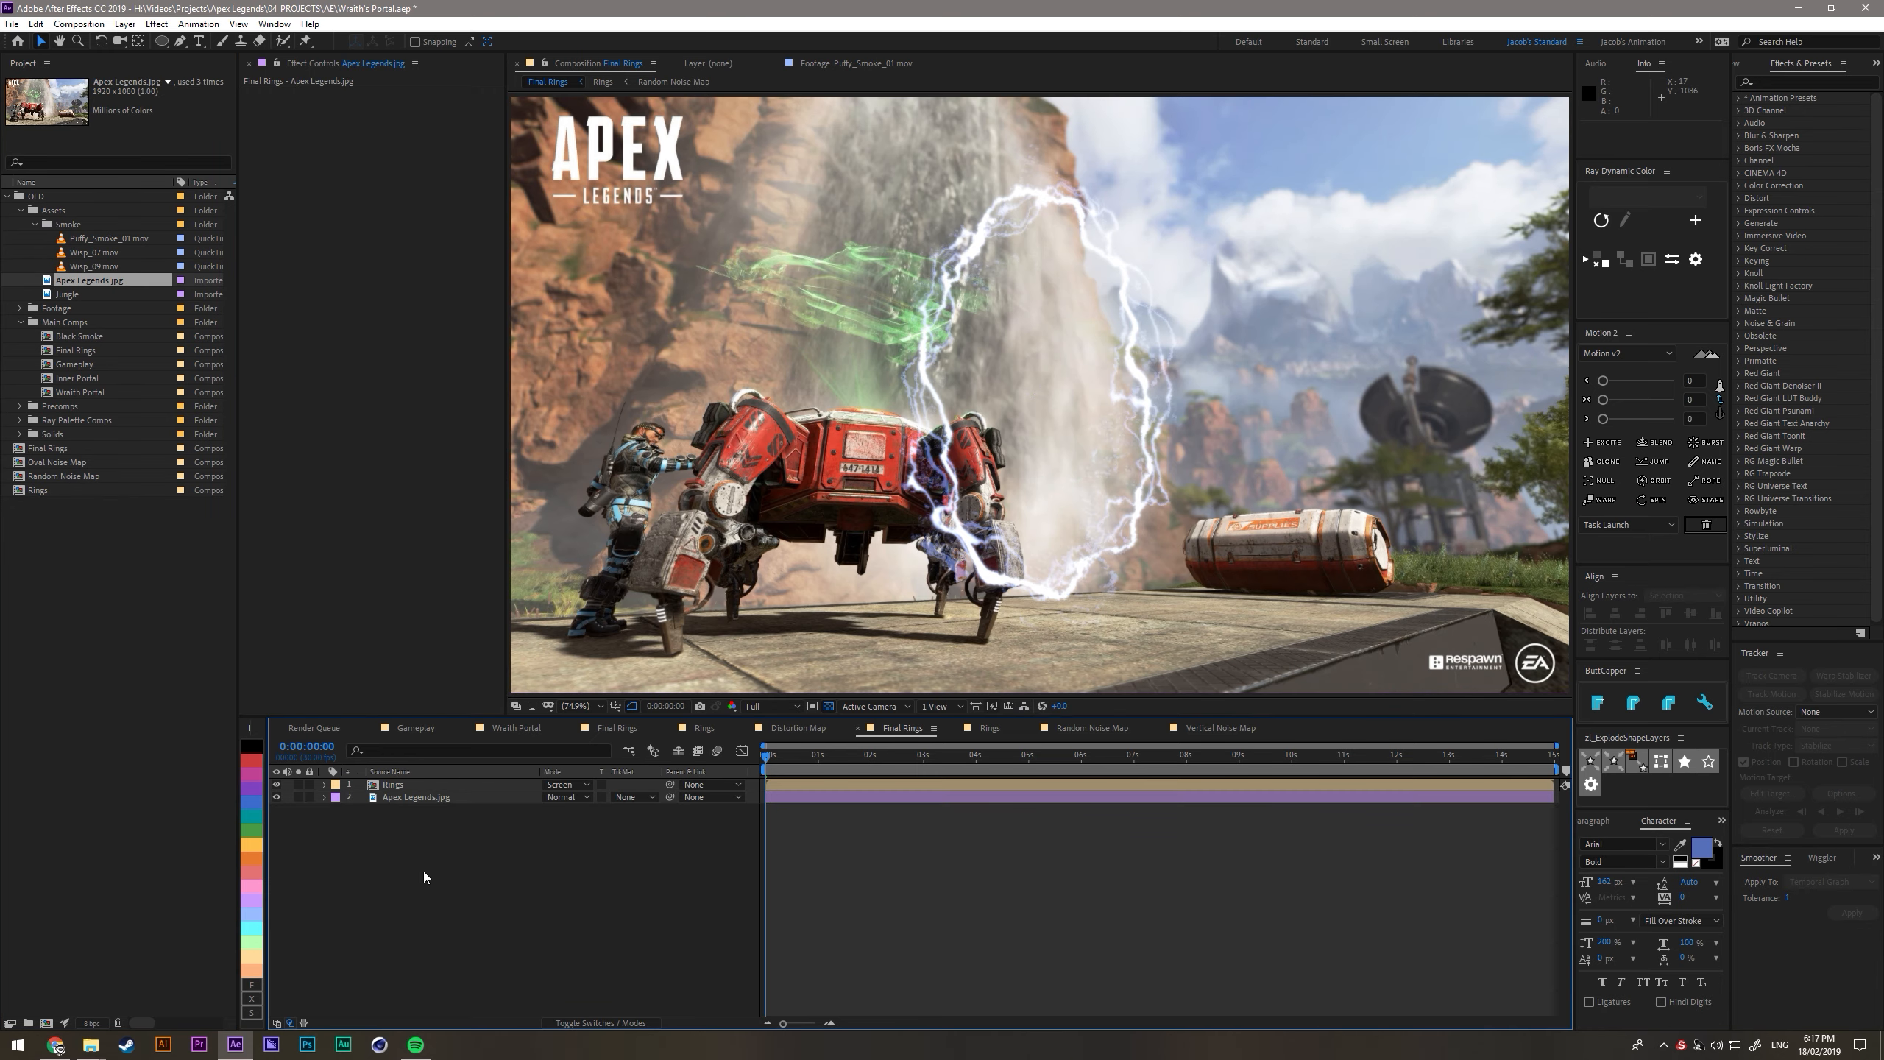
- Try the Add blending mode on the Rings layer and return it to Screen
left_click(568, 784)
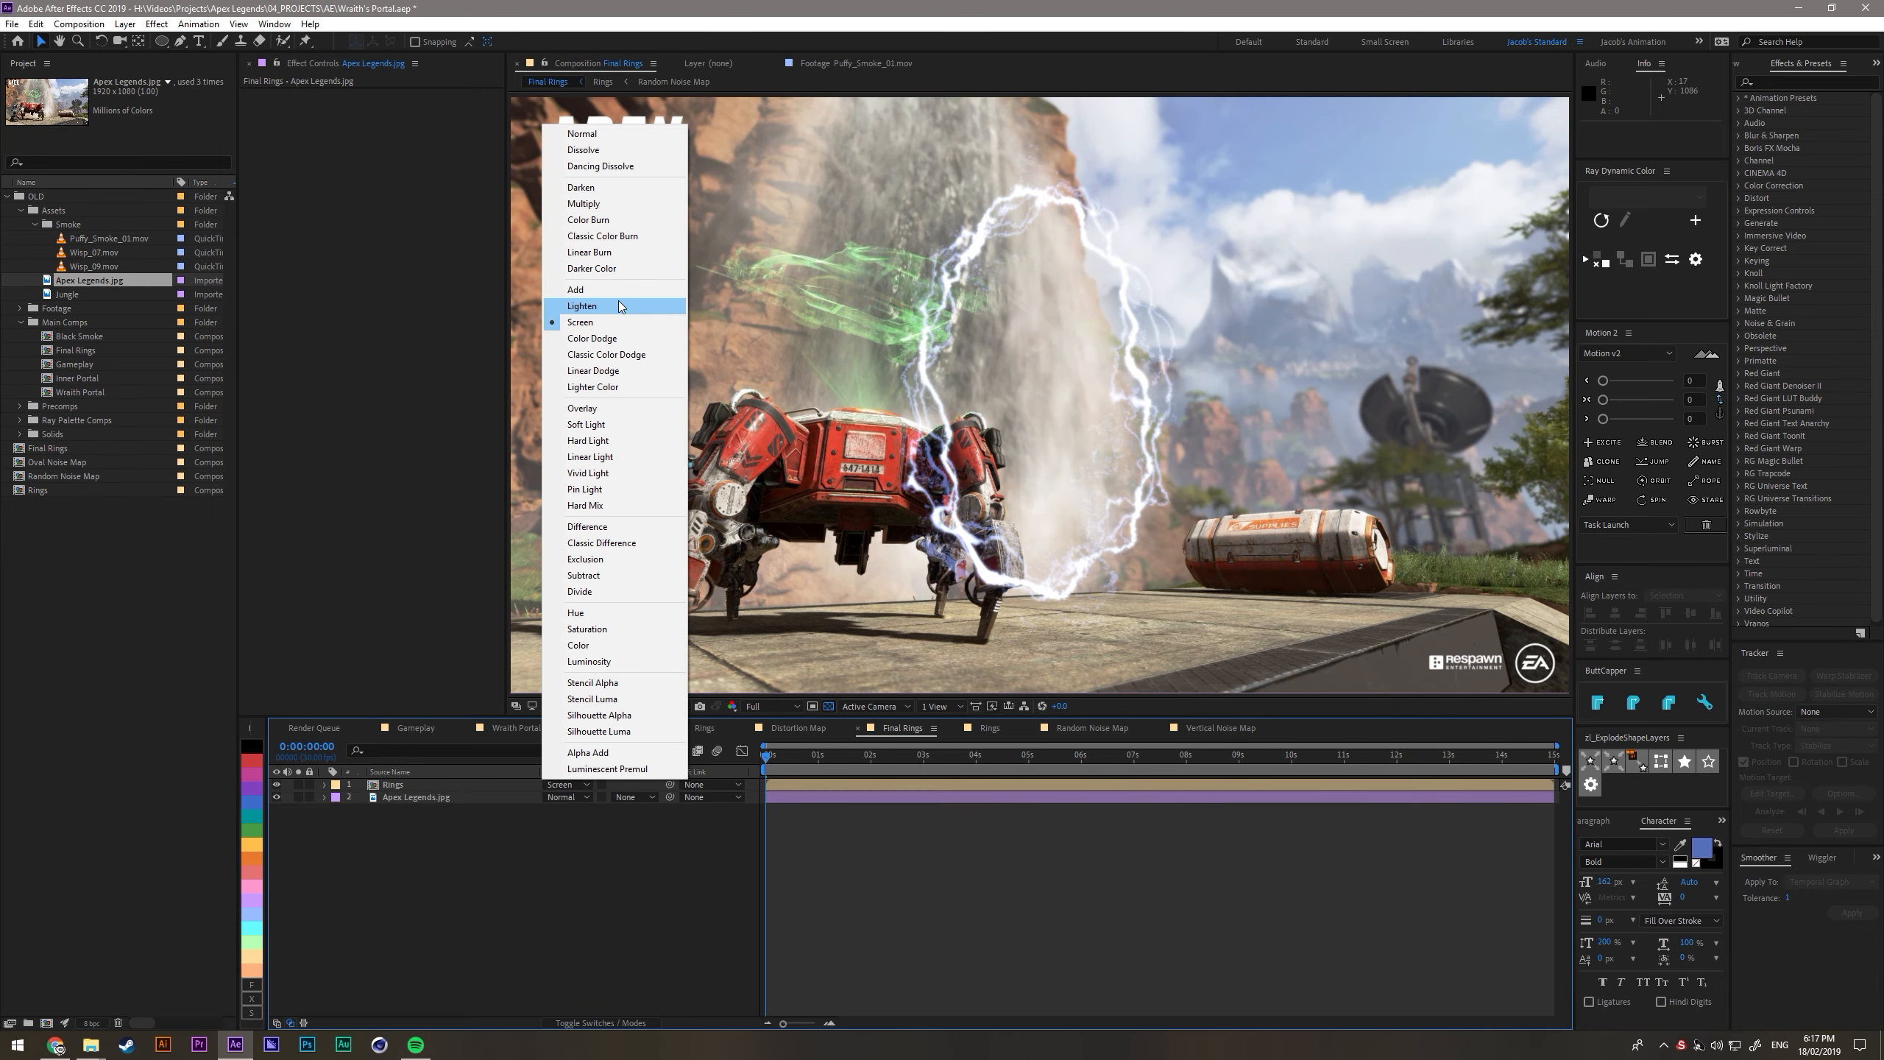
left_click(593, 306)
left_click(568, 785)
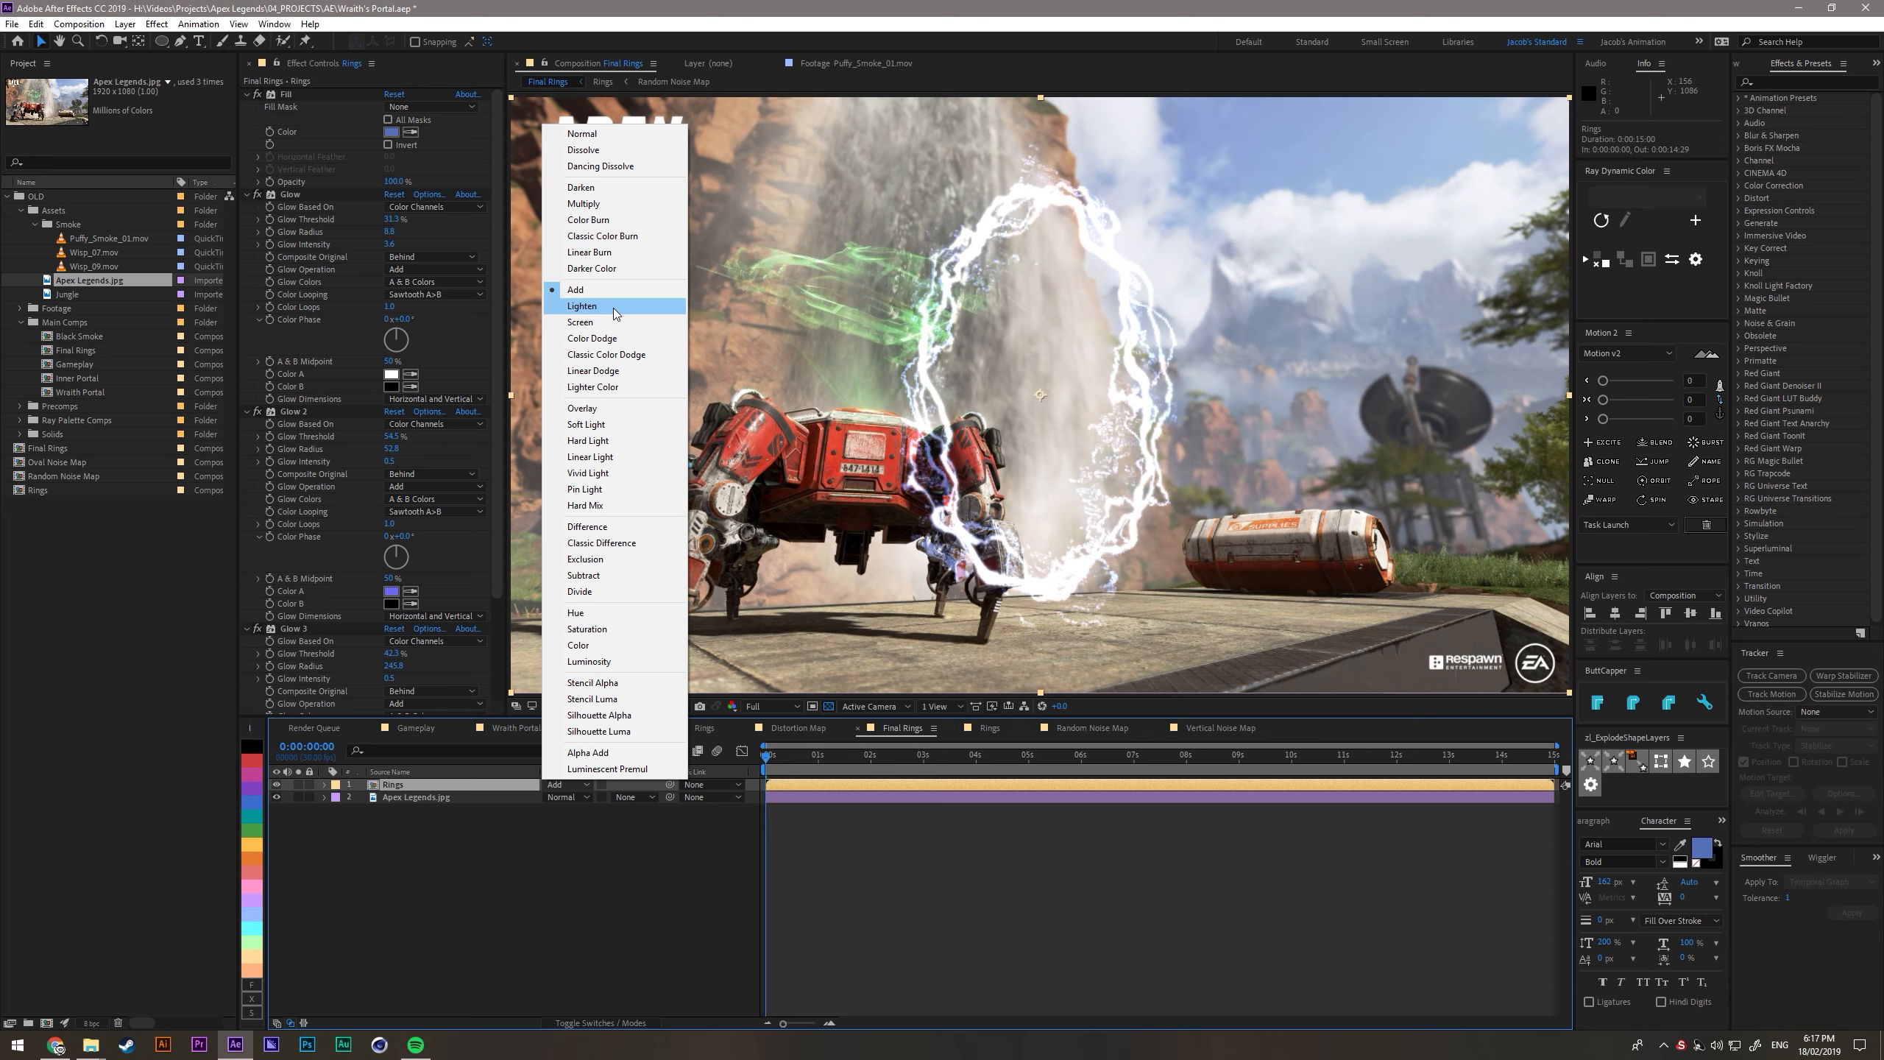
left_click(593, 326)
- Check the Glow settings on the Rings layer and look inside the Rings composition
scroll(384, 615, "down", 3)
scroll(277, 280, "up", 3)
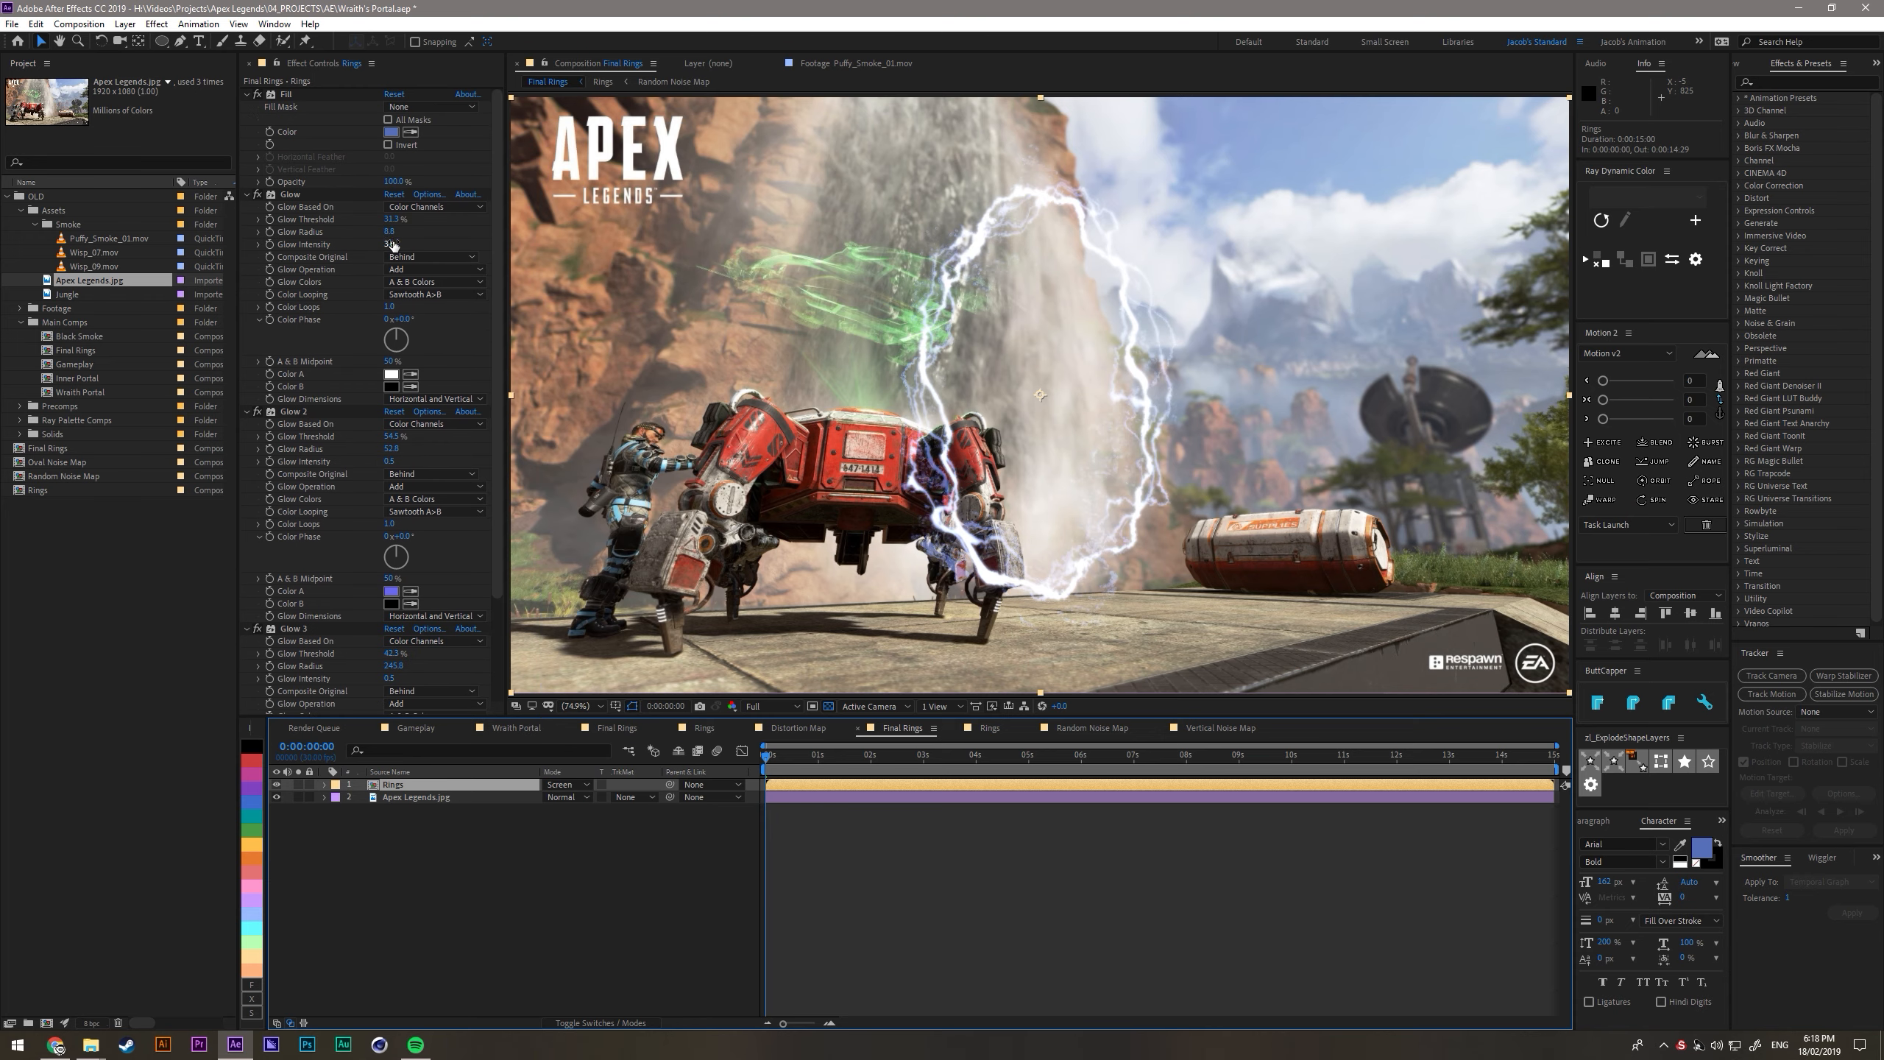
scroll(416, 387, "down", 4)
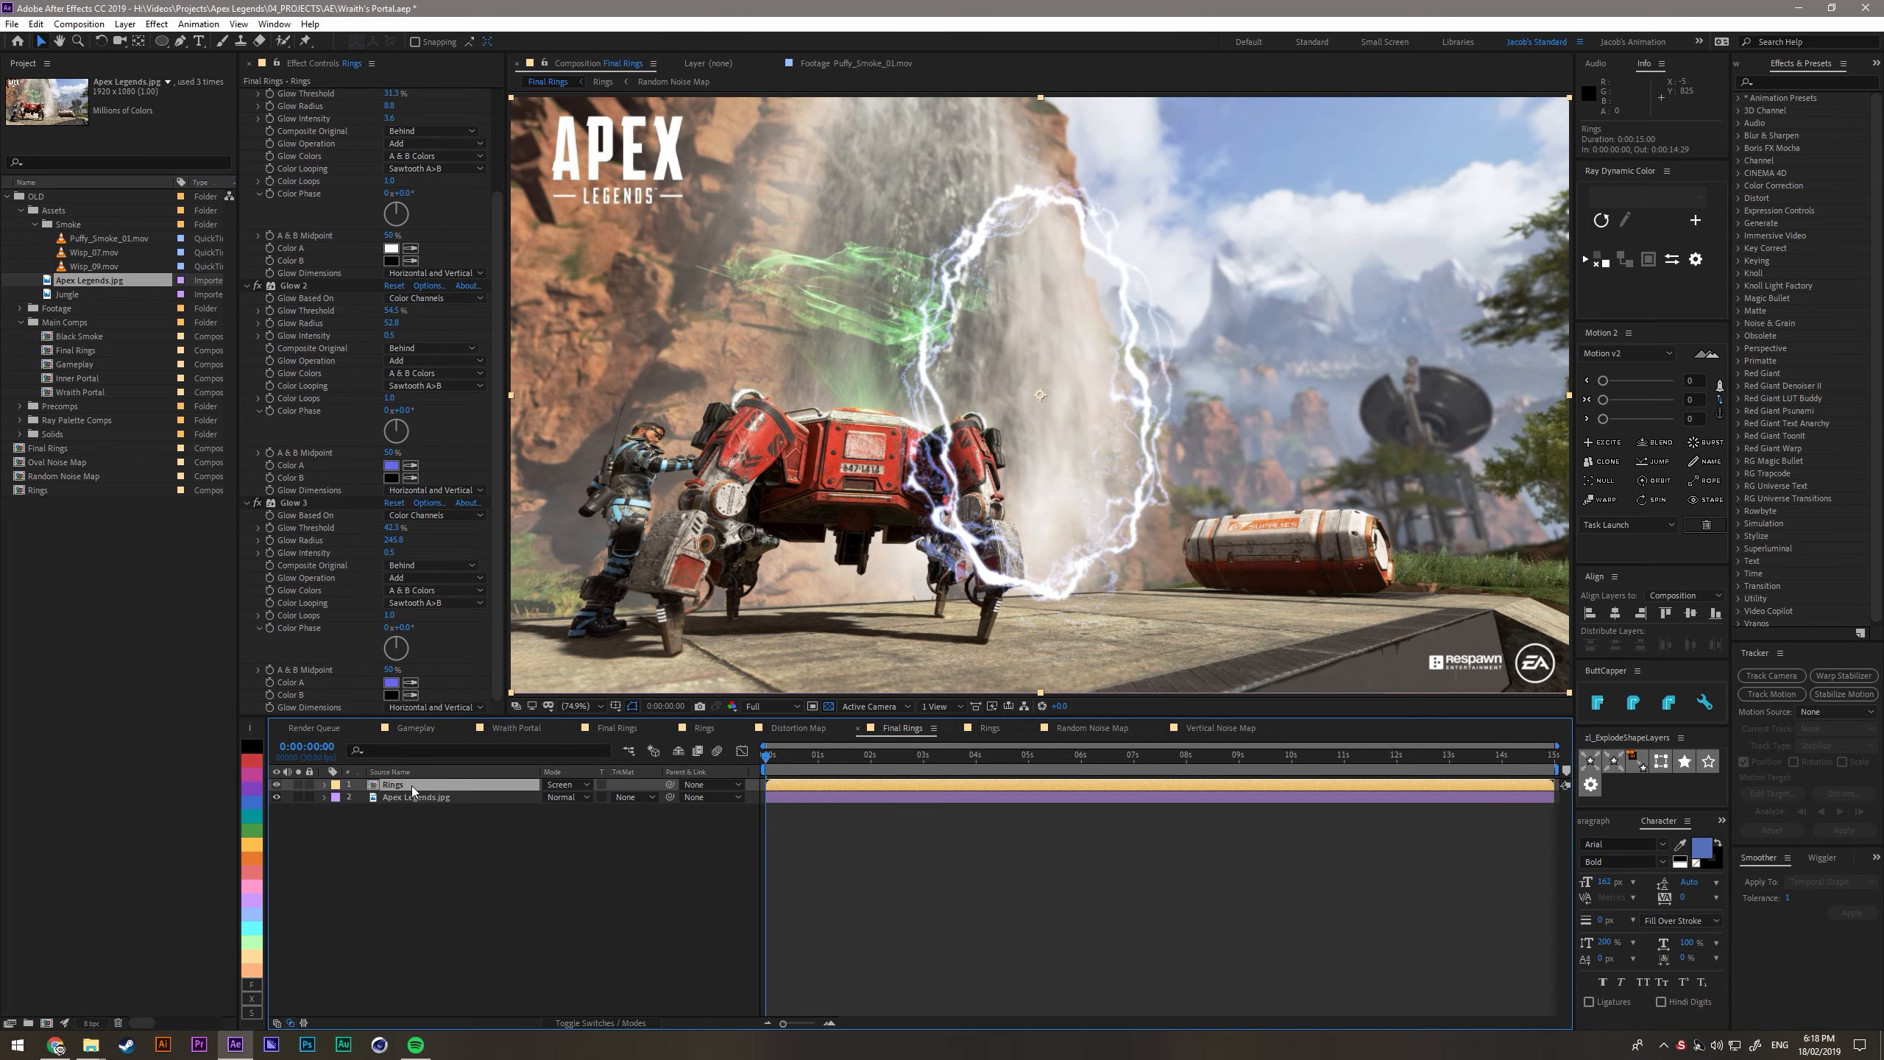
double_click(412, 784)
key("Tab")
left_click(560, 934)
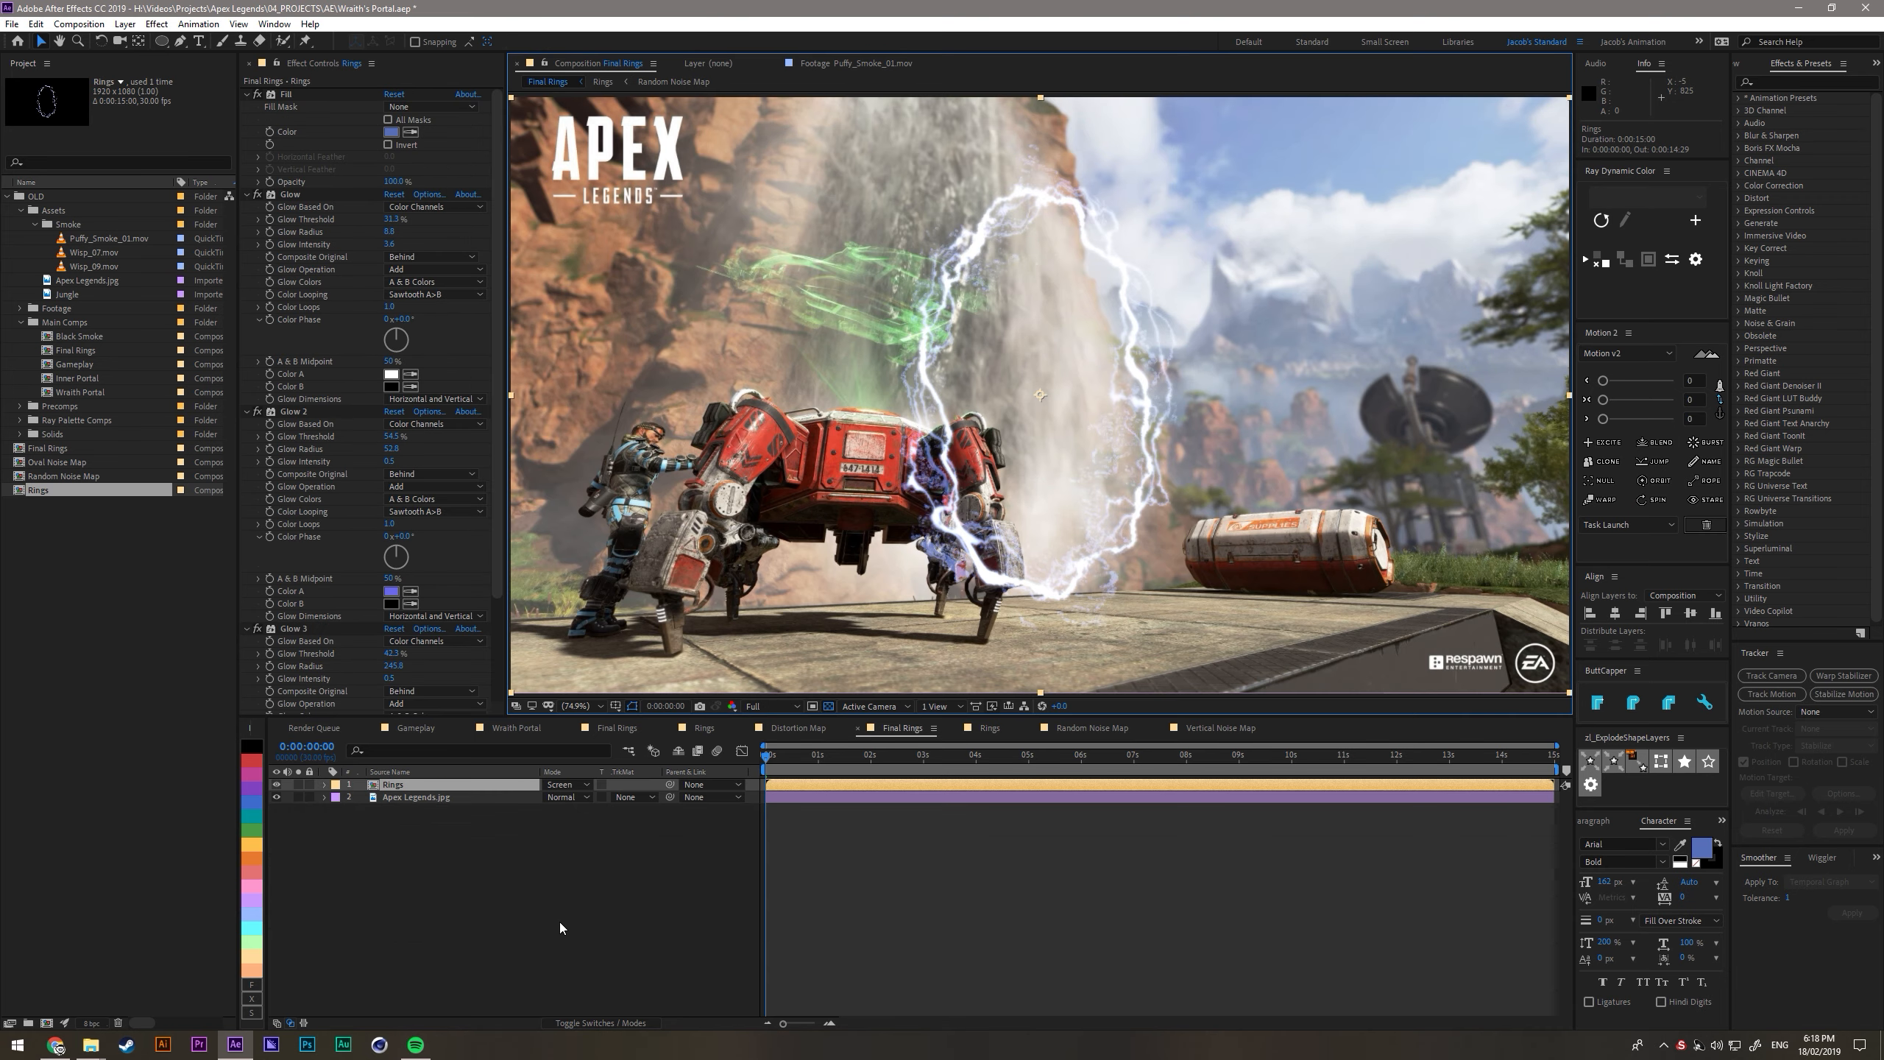
- Apply a Curves effect to the Apex Legends.jpg layer and pull the curve down to darken the background
left_click(414, 797)
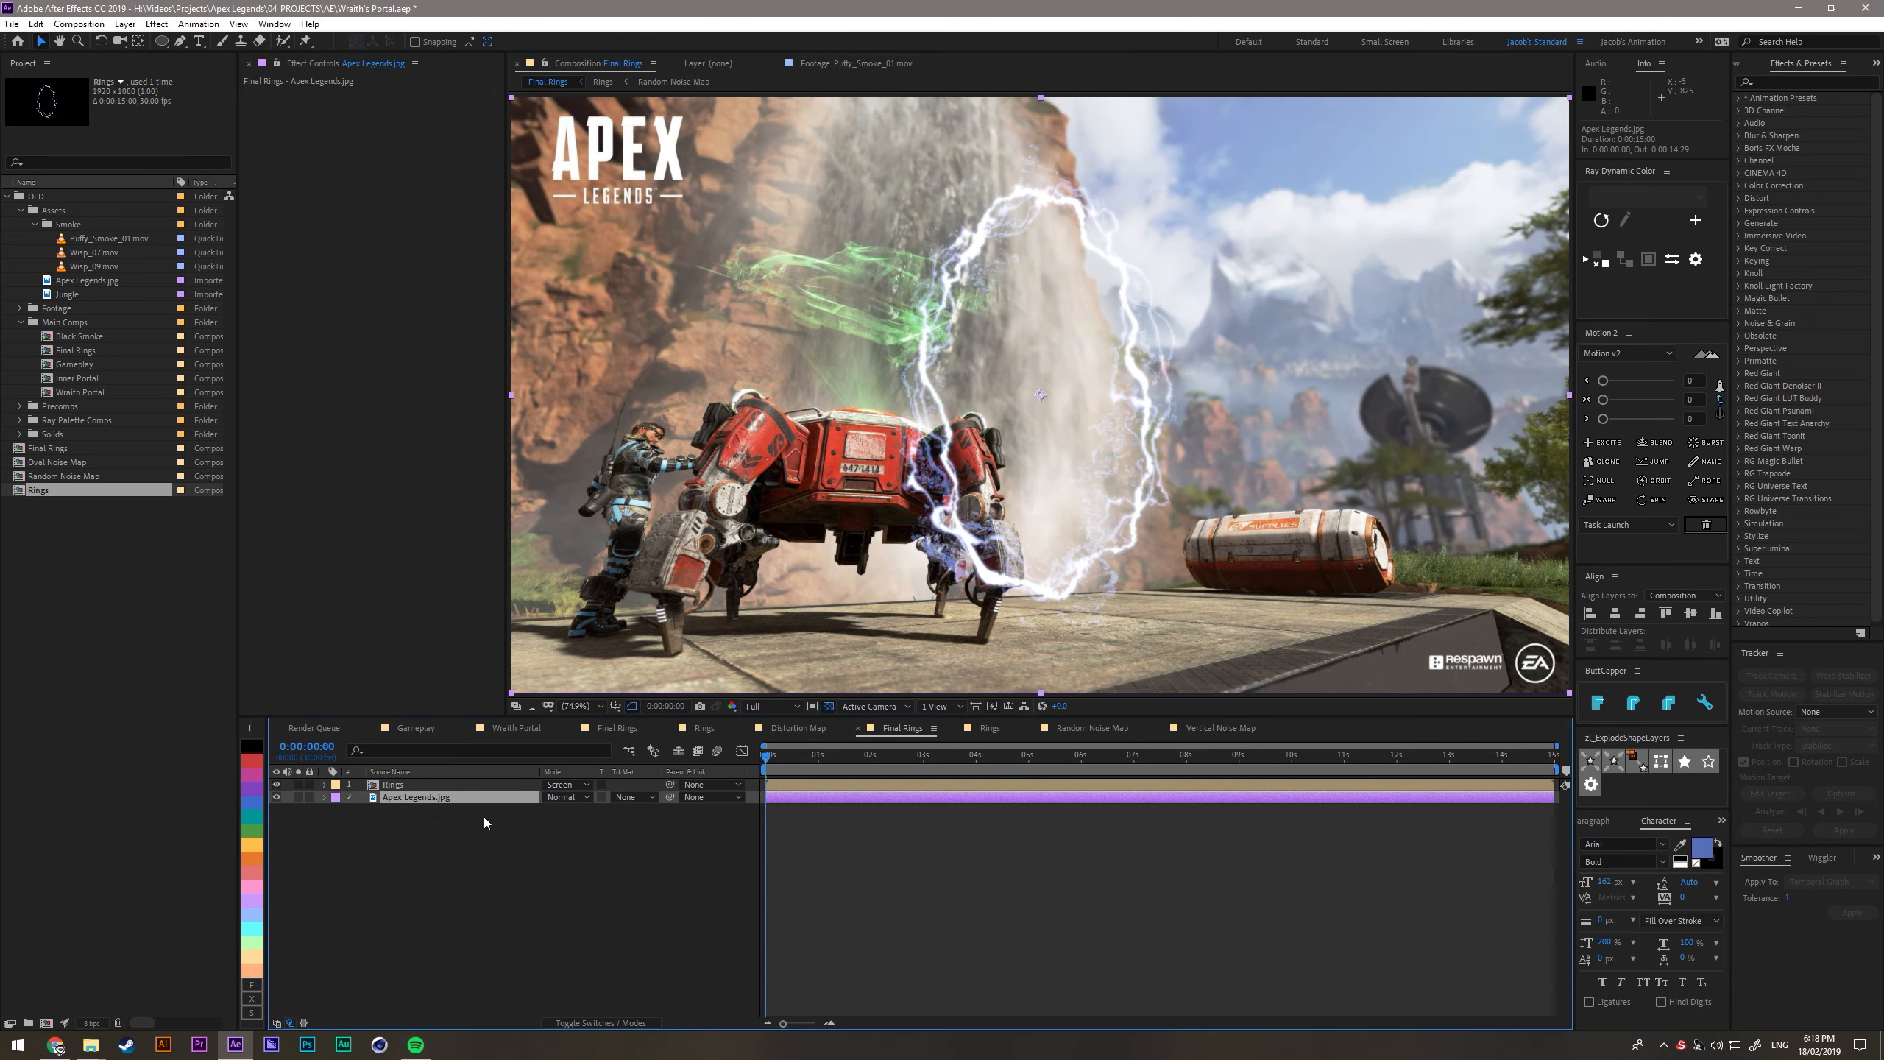
key("ctrl+space")
type("curves")
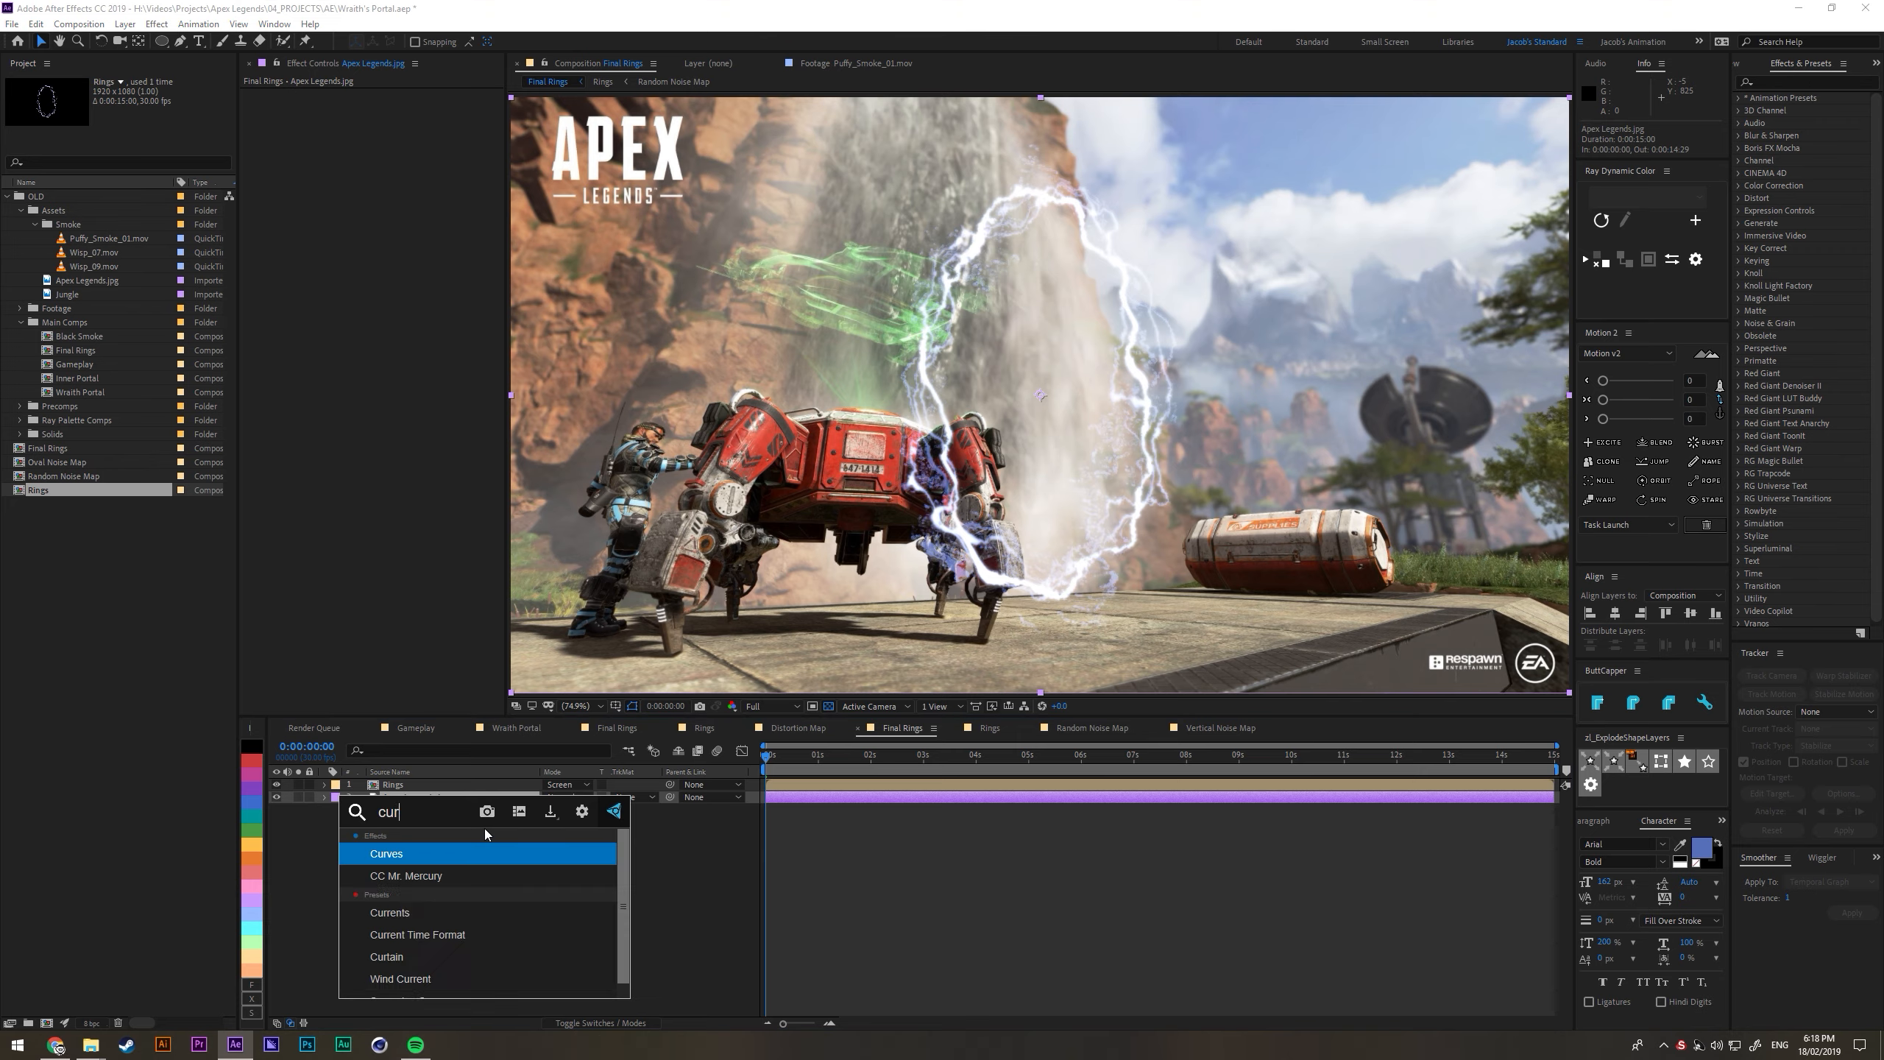
key("Return")
left_click_drag(454, 175, 479, 288)
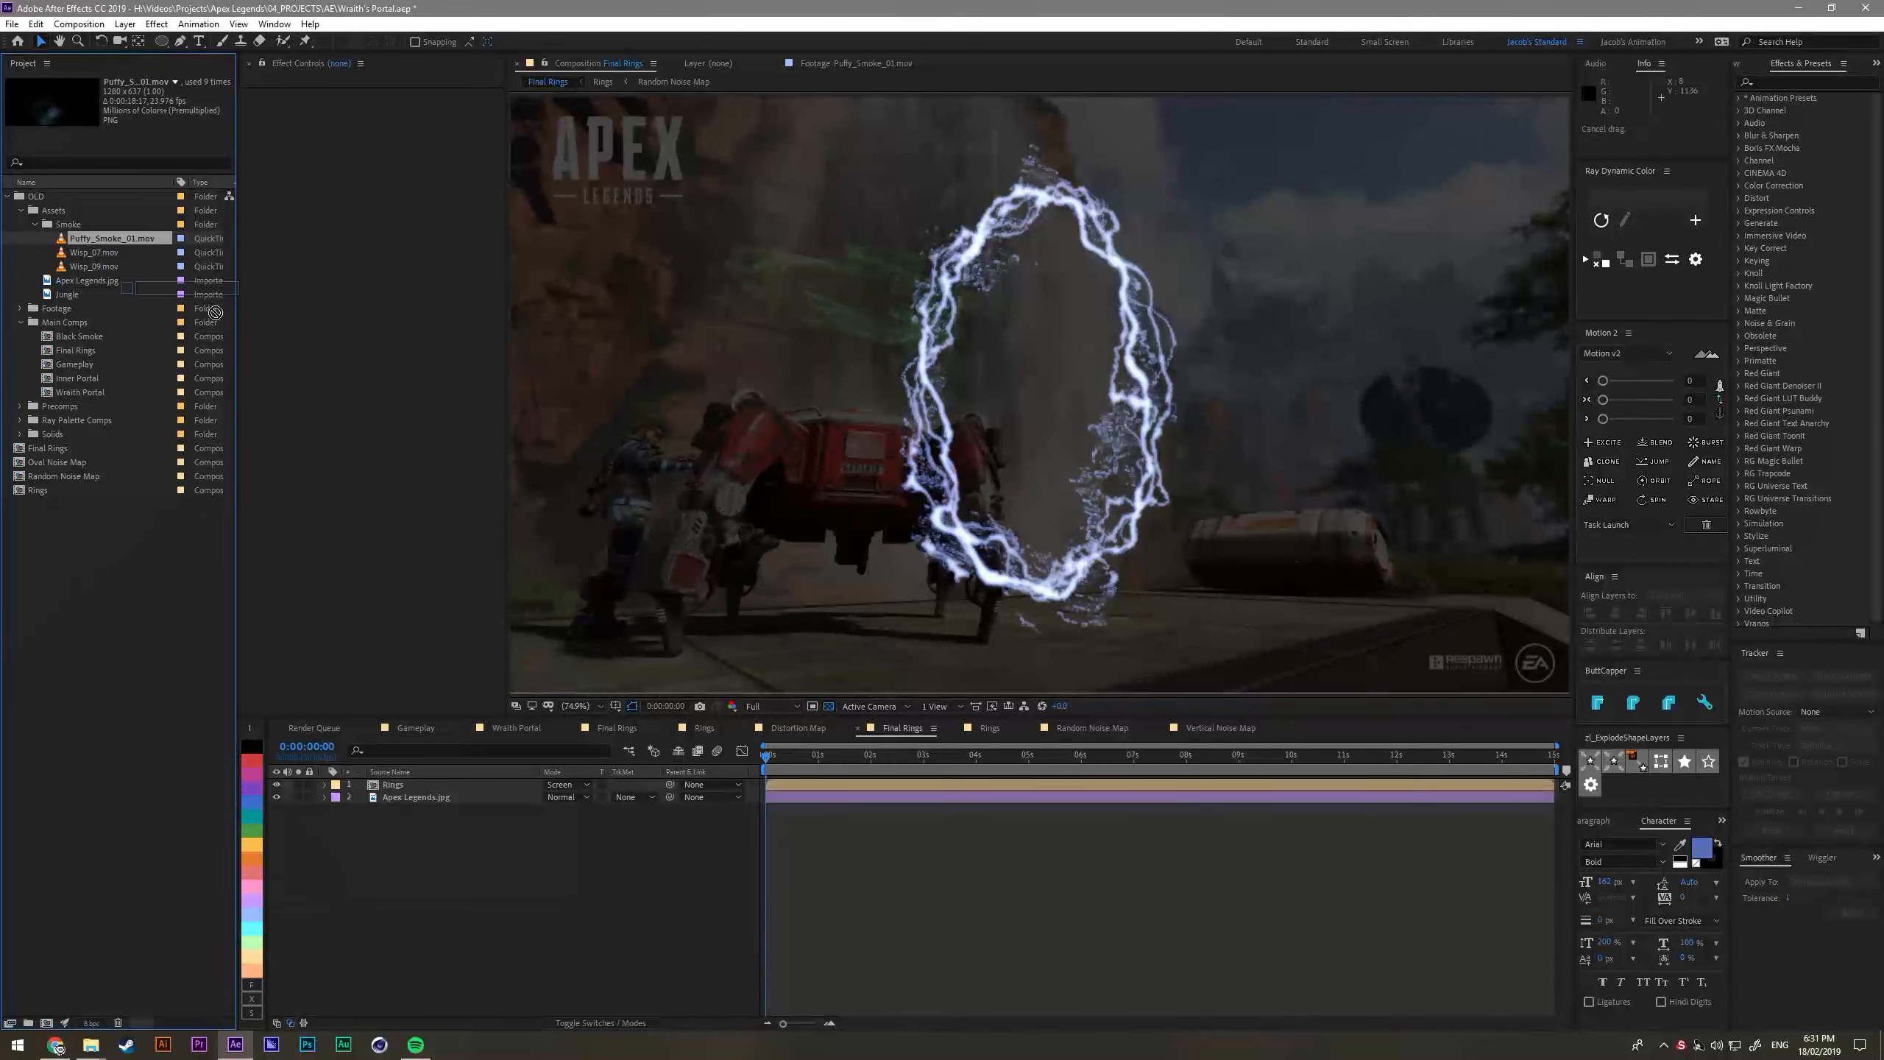
- Place Puffy_Smoke_01.mov between Rings and Apex Legends.jpg and colour it black with a Fill effect
left_click_drag(215, 313, 471, 793)
key("ctrl+space")
type("fill")
key("Return")
left_click(391, 131)
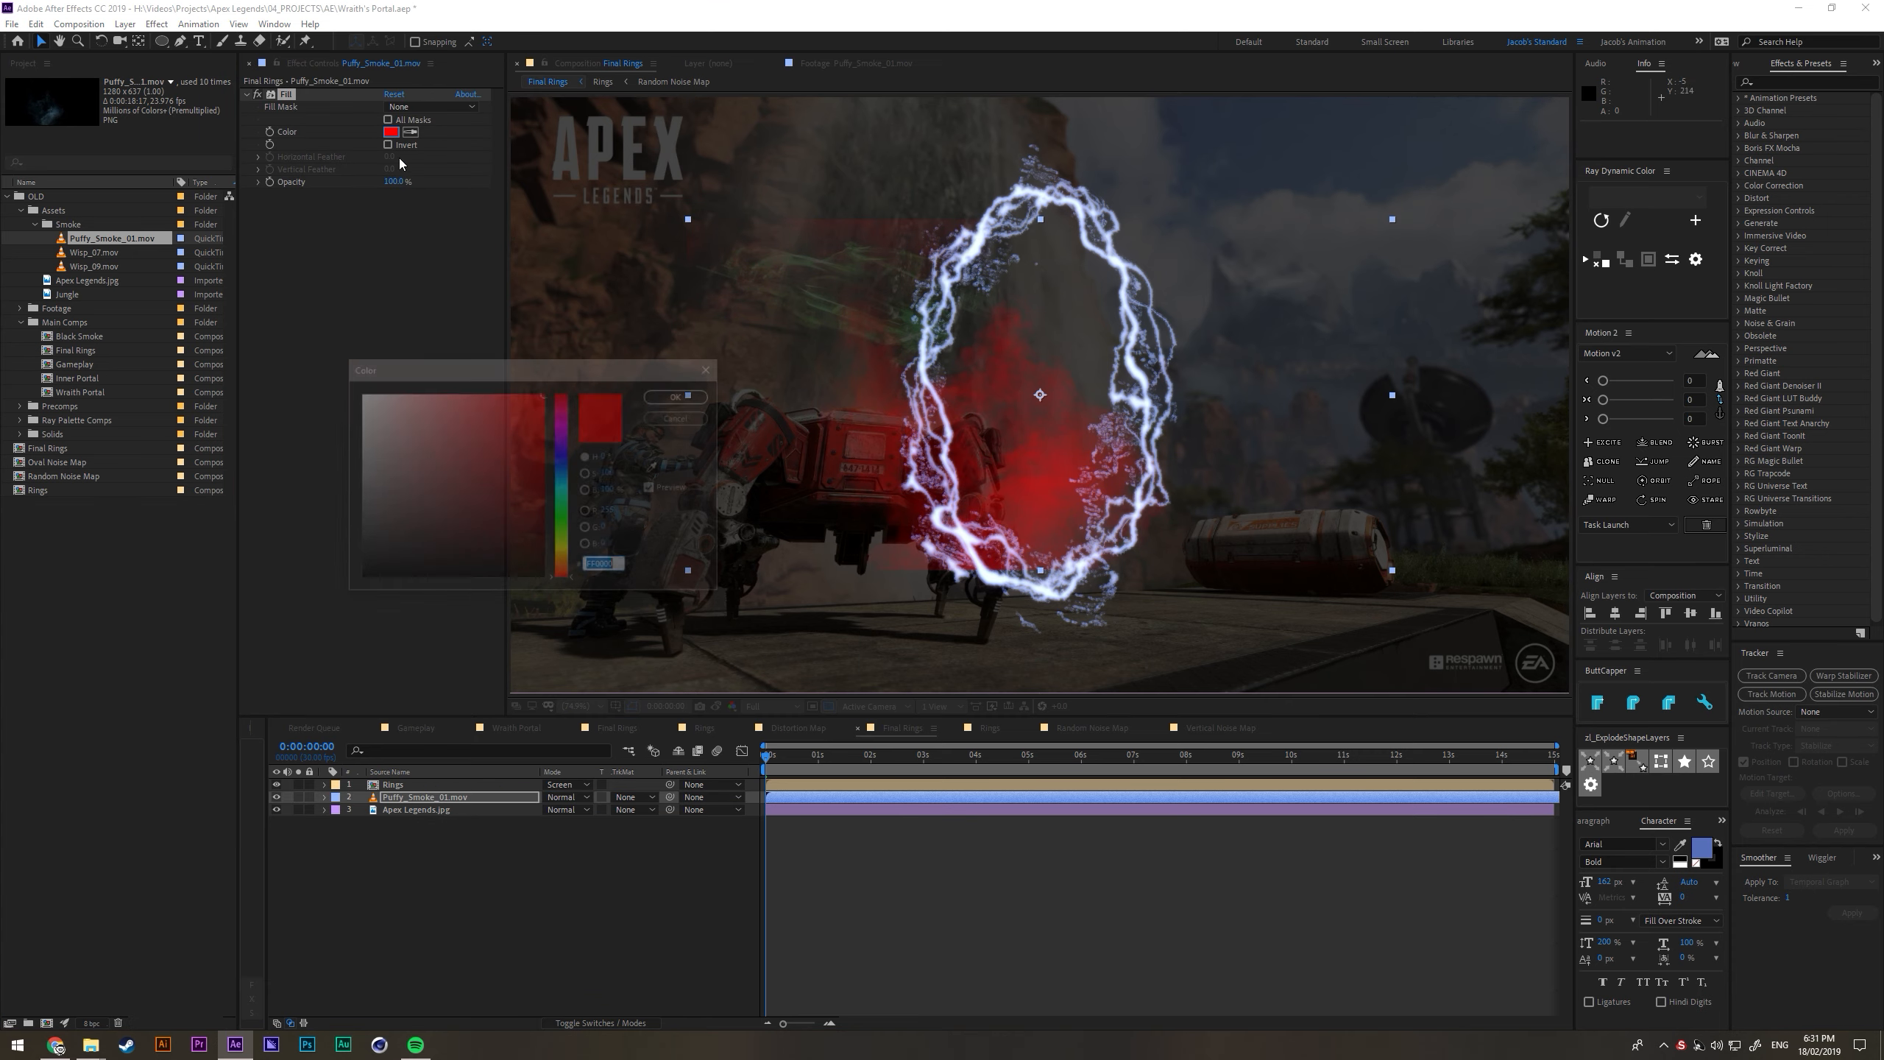
left_click_drag(371, 564, 238, 739)
left_click(680, 396)
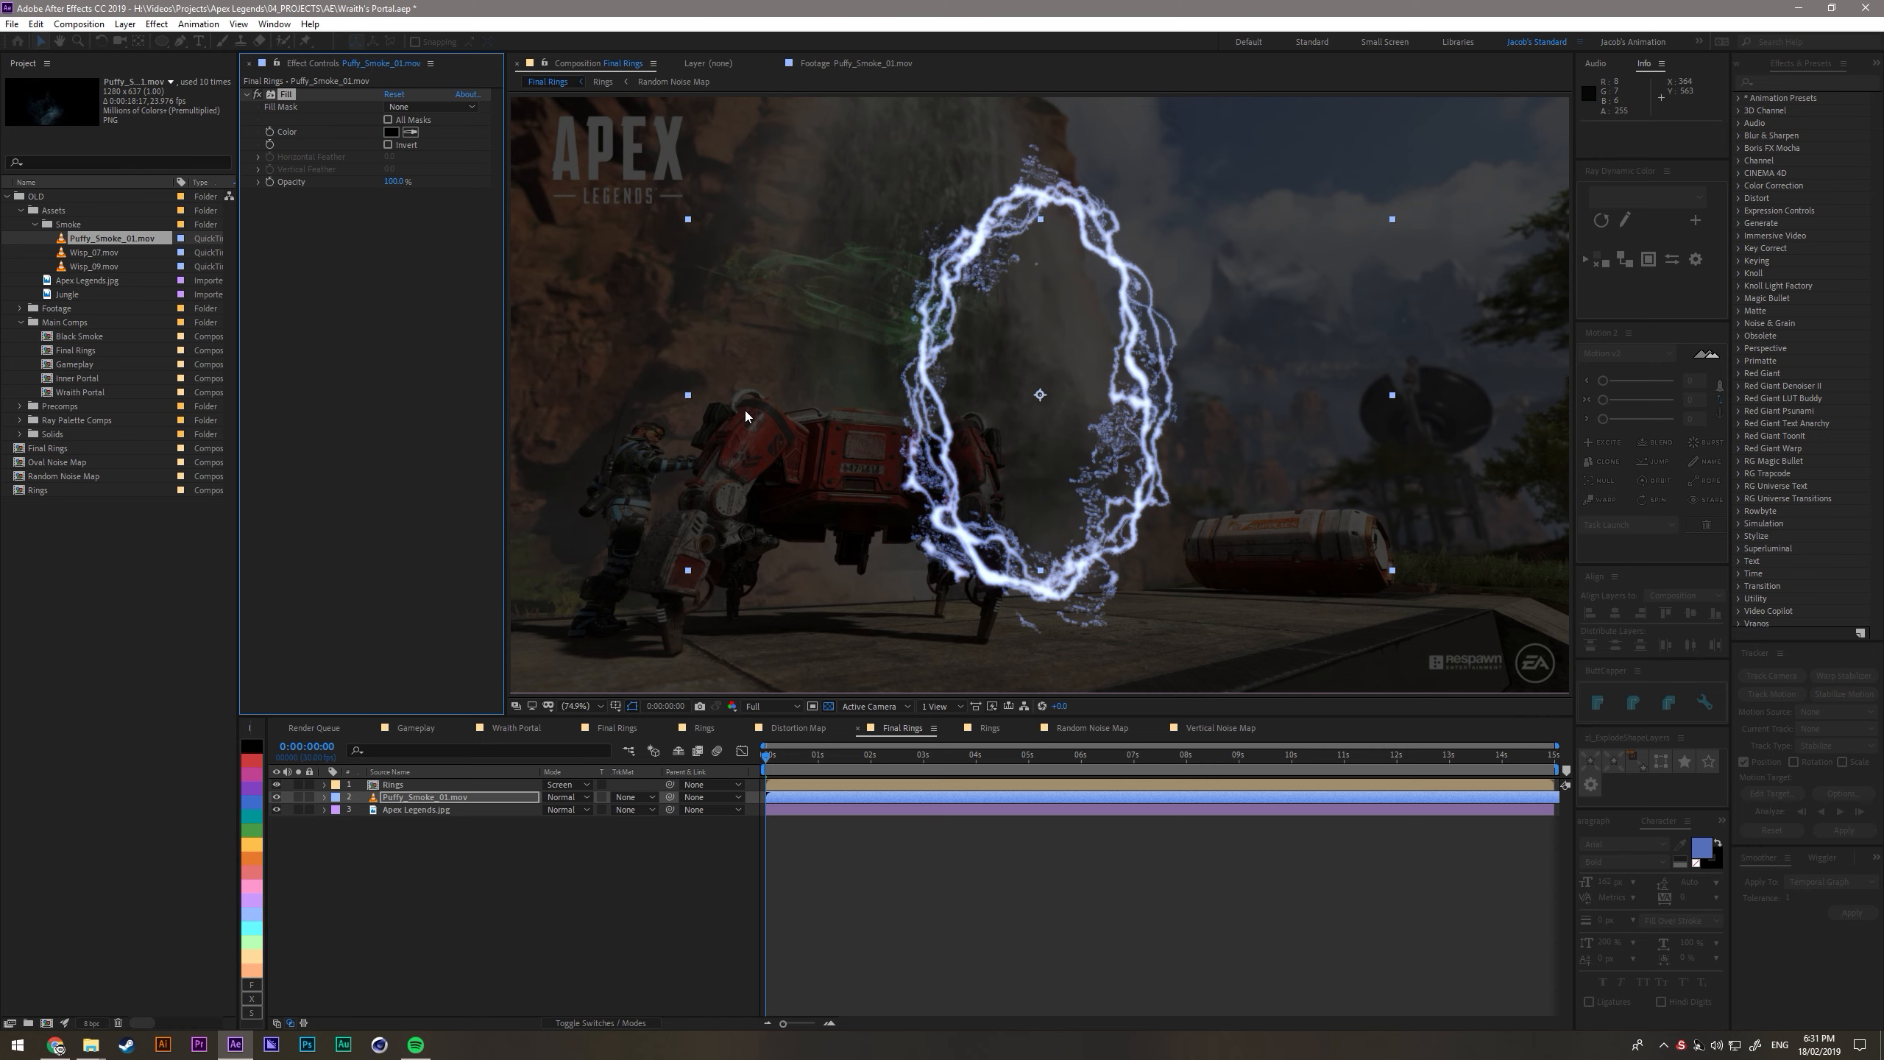
- Move the smoke slightly up and to the left, and add an elliptical mask spanning the whole layer
left_click_drag(1148, 489, 1035, 423)
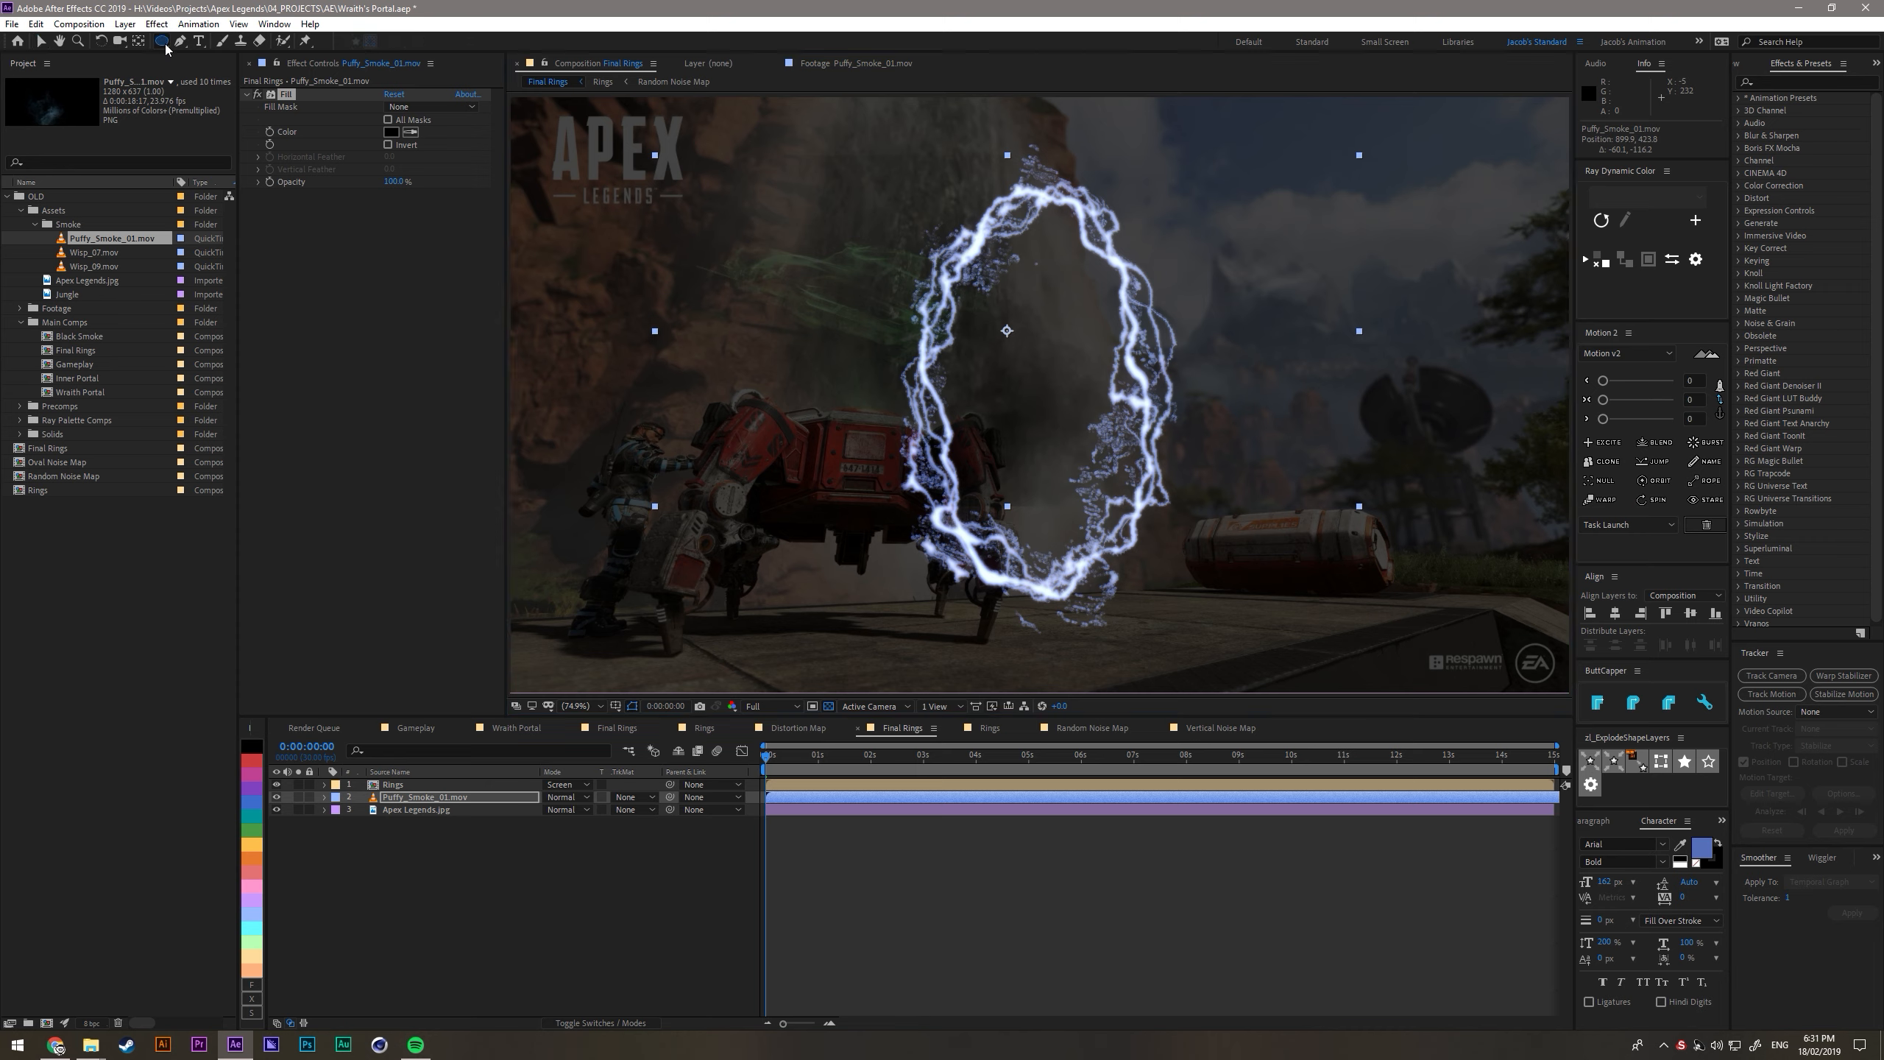
double_click(161, 41)
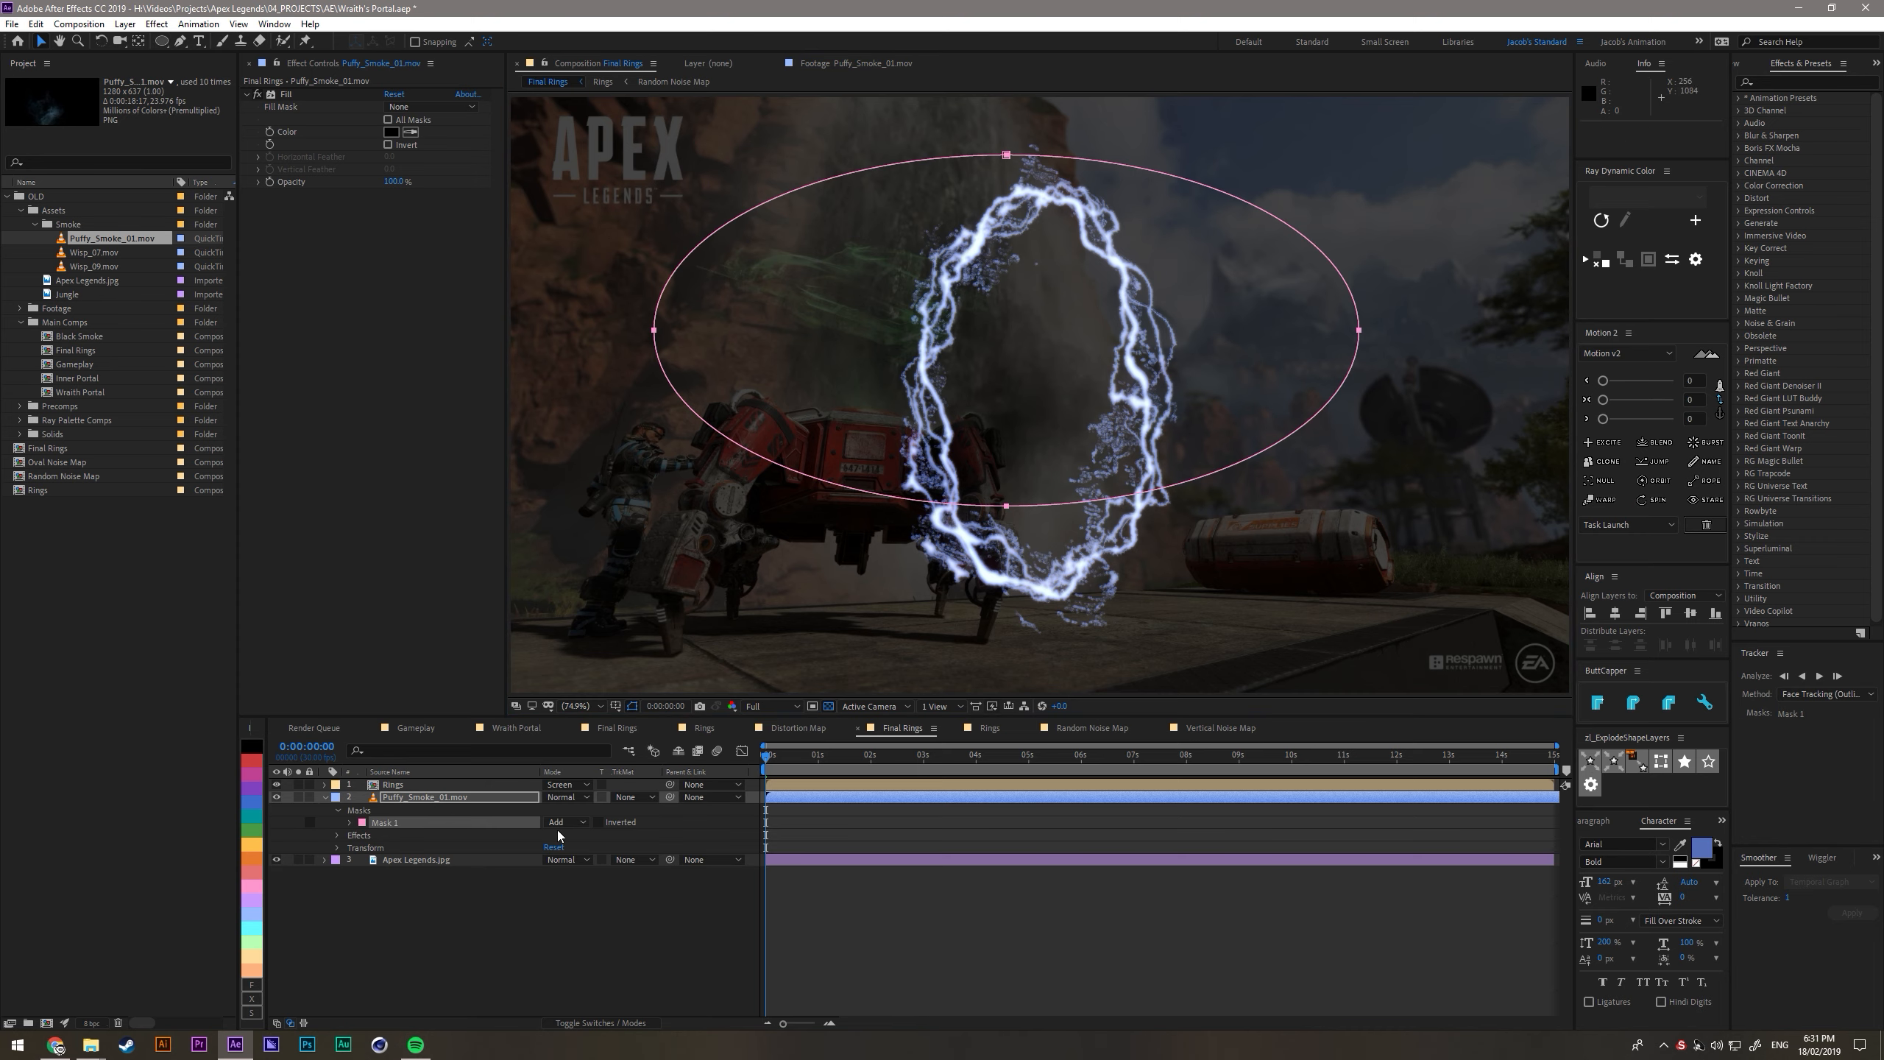
- Solo Puffy_Smoke_01.mov, contract its mask with a negative expansion and feather the edge heavily
left_click(298, 797)
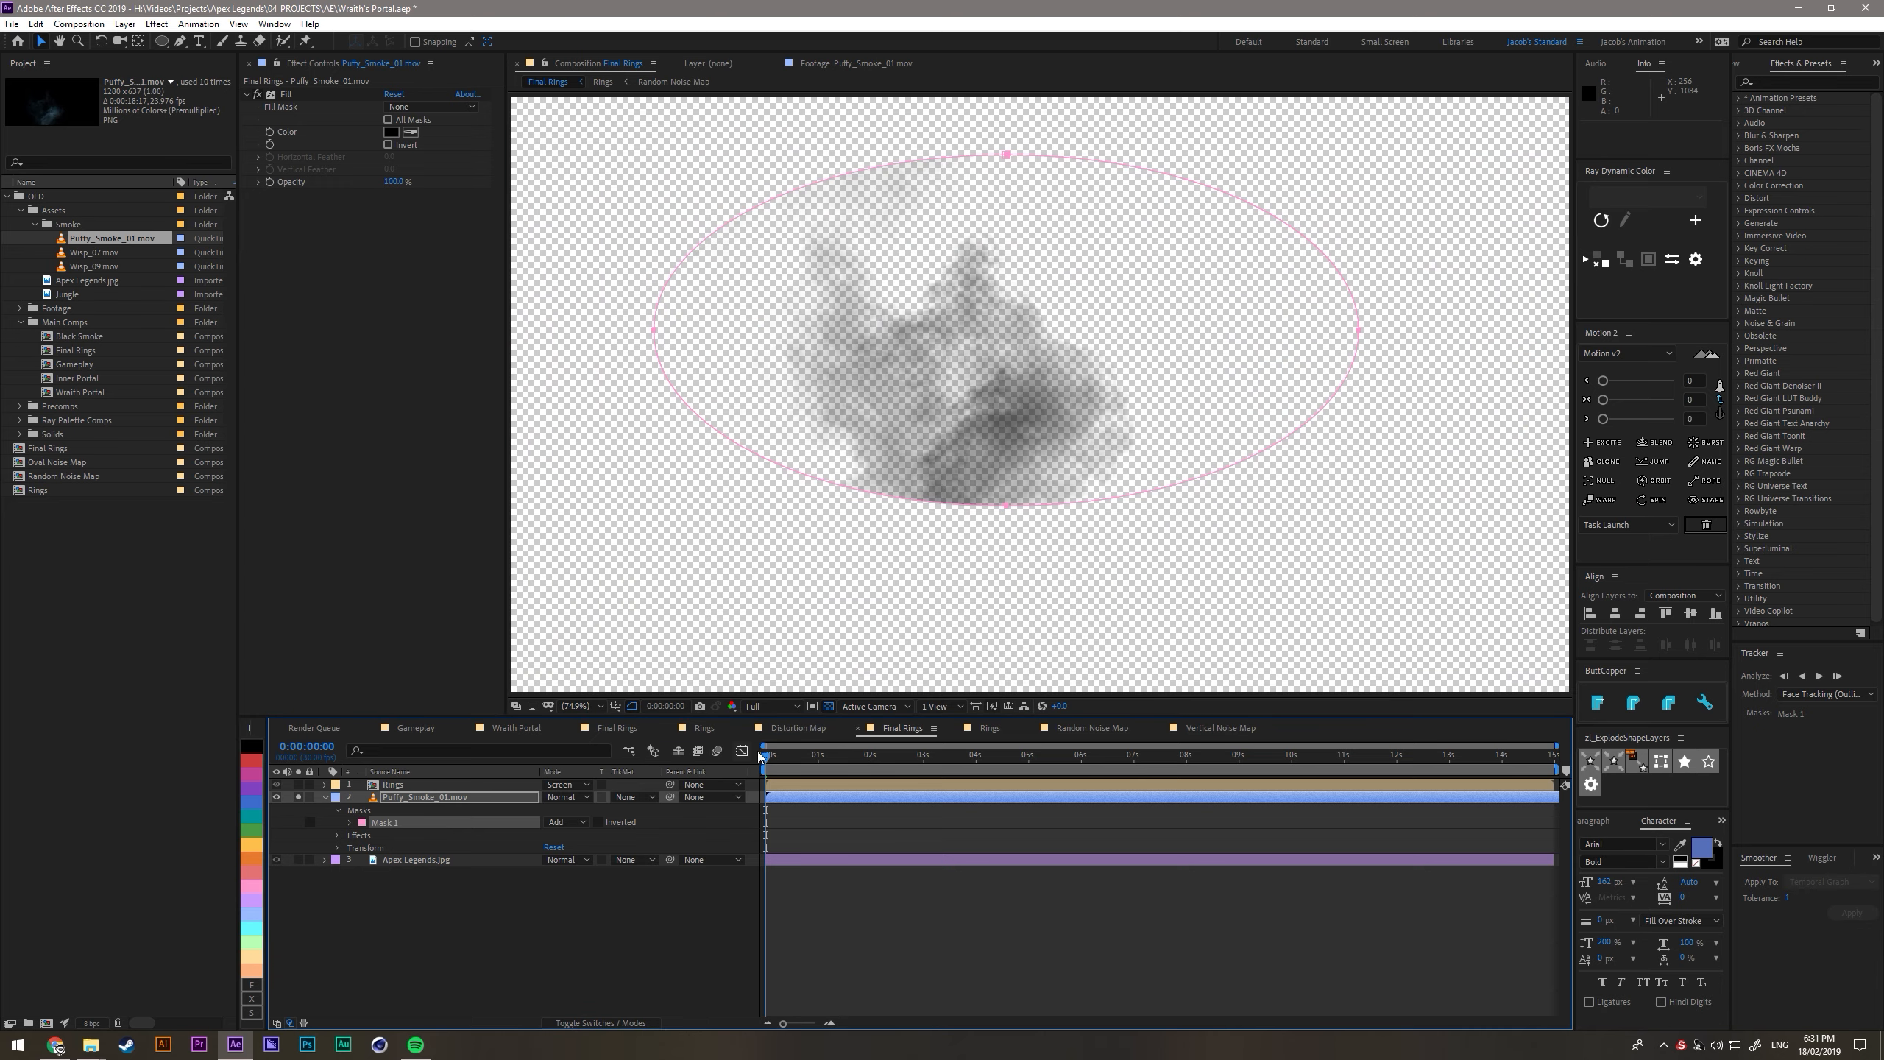
left_click(350, 823)
left_click_drag(550, 875, 496, 880)
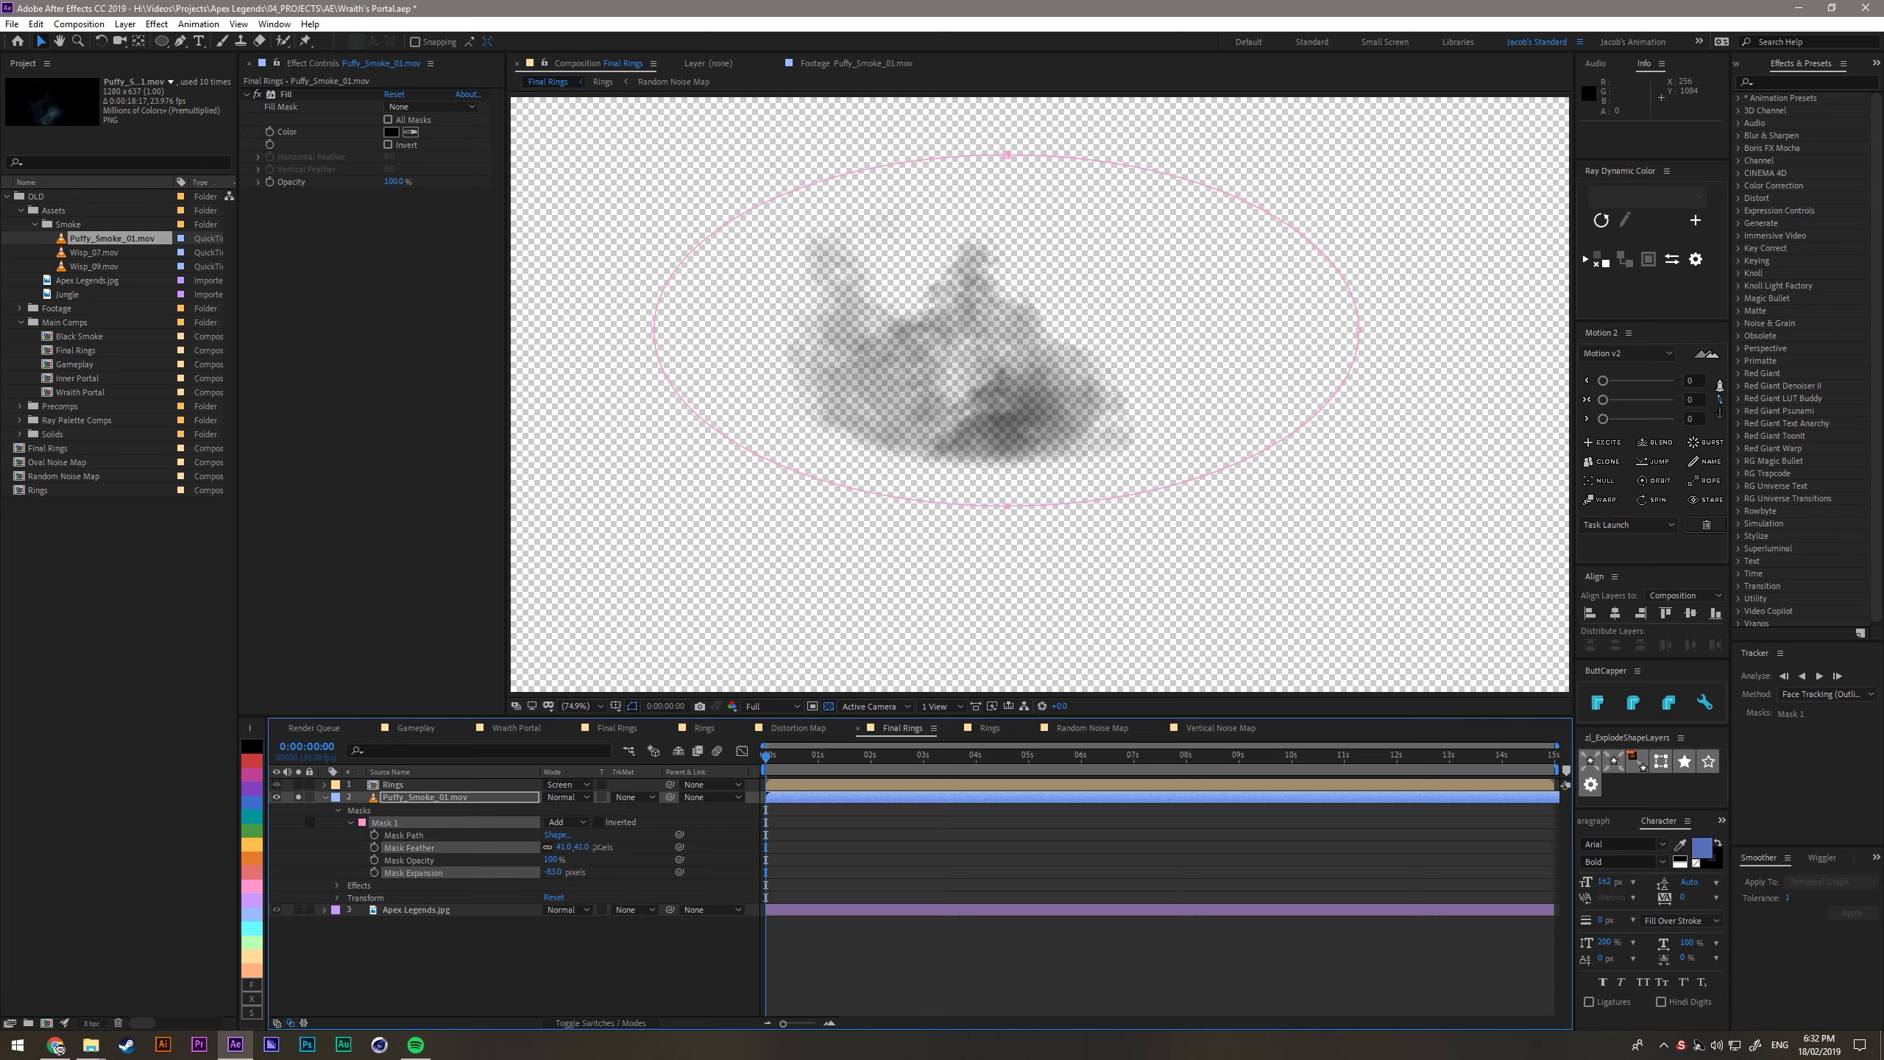
left_click_drag(634, 844, 689, 841)
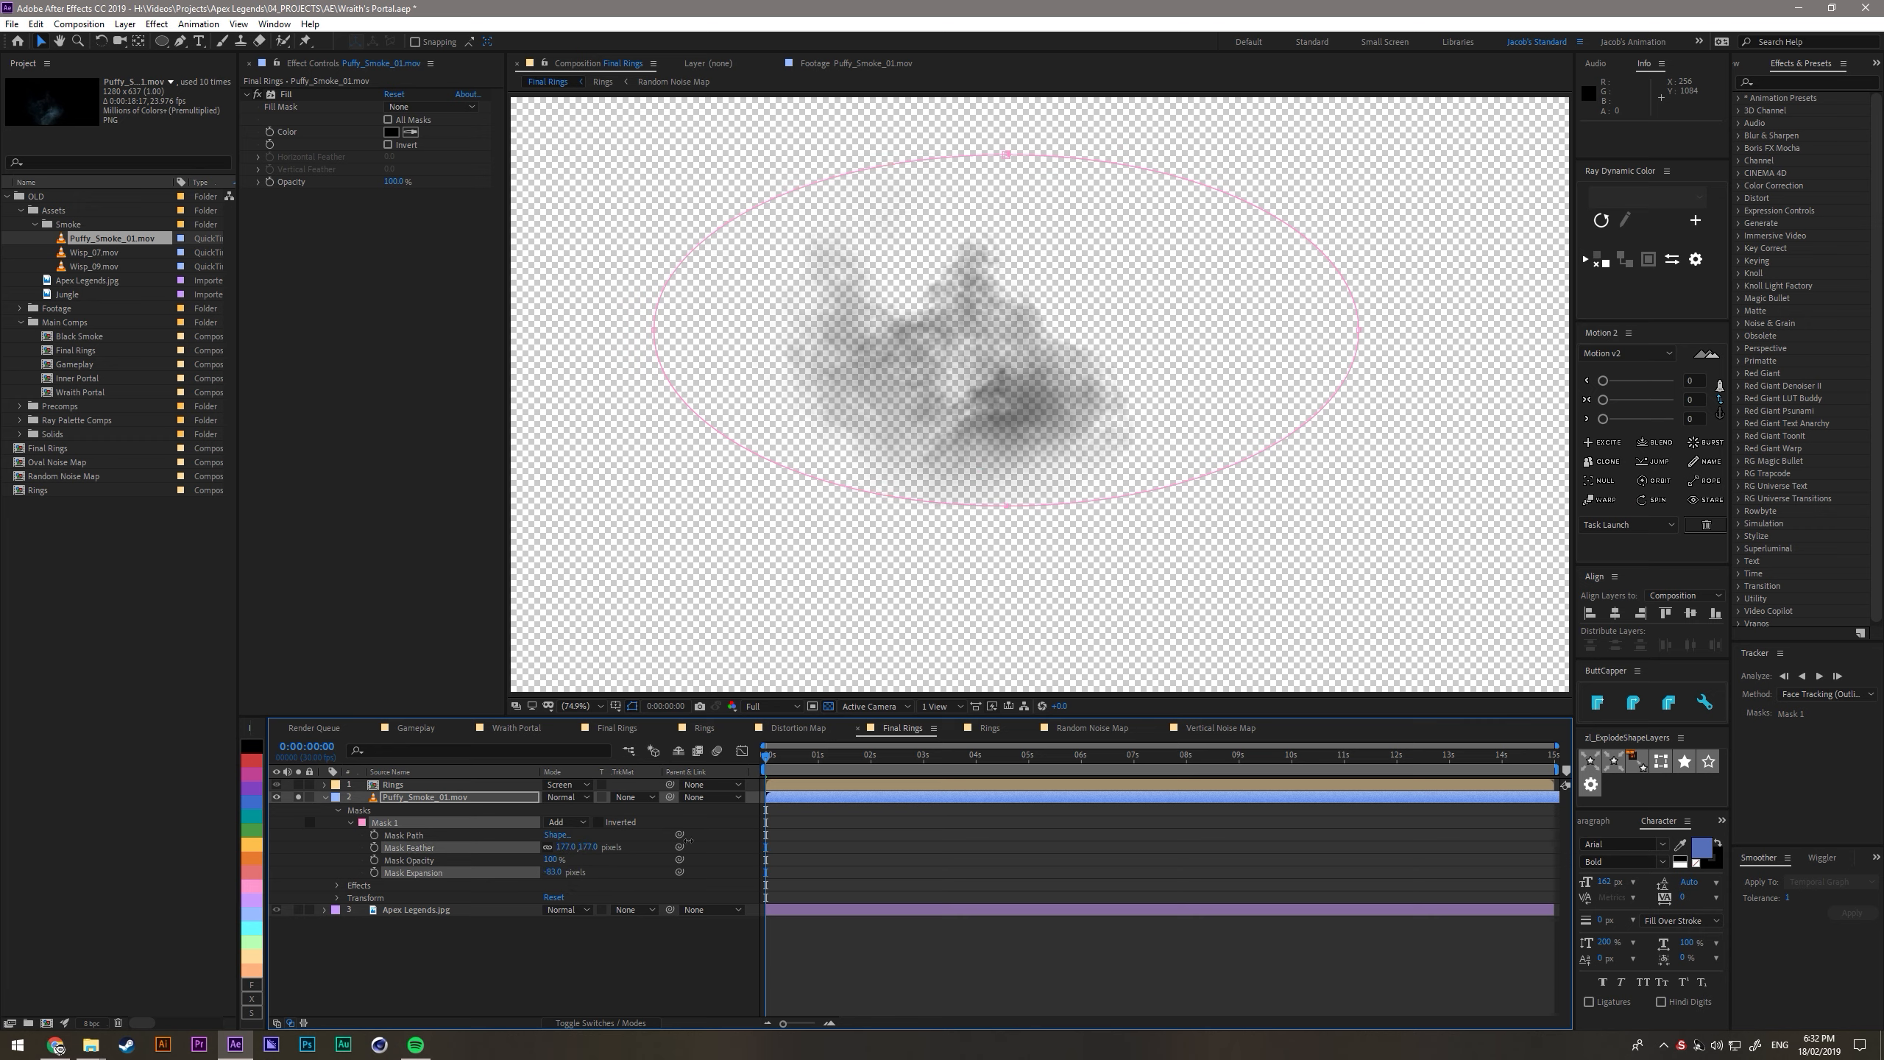
left_click(570, 931)
- Turn off the solo on Puffy_Smoke_01.mov, rotate it by about -93° so it stands upright, and move it up and to the left
left_click(331, 796)
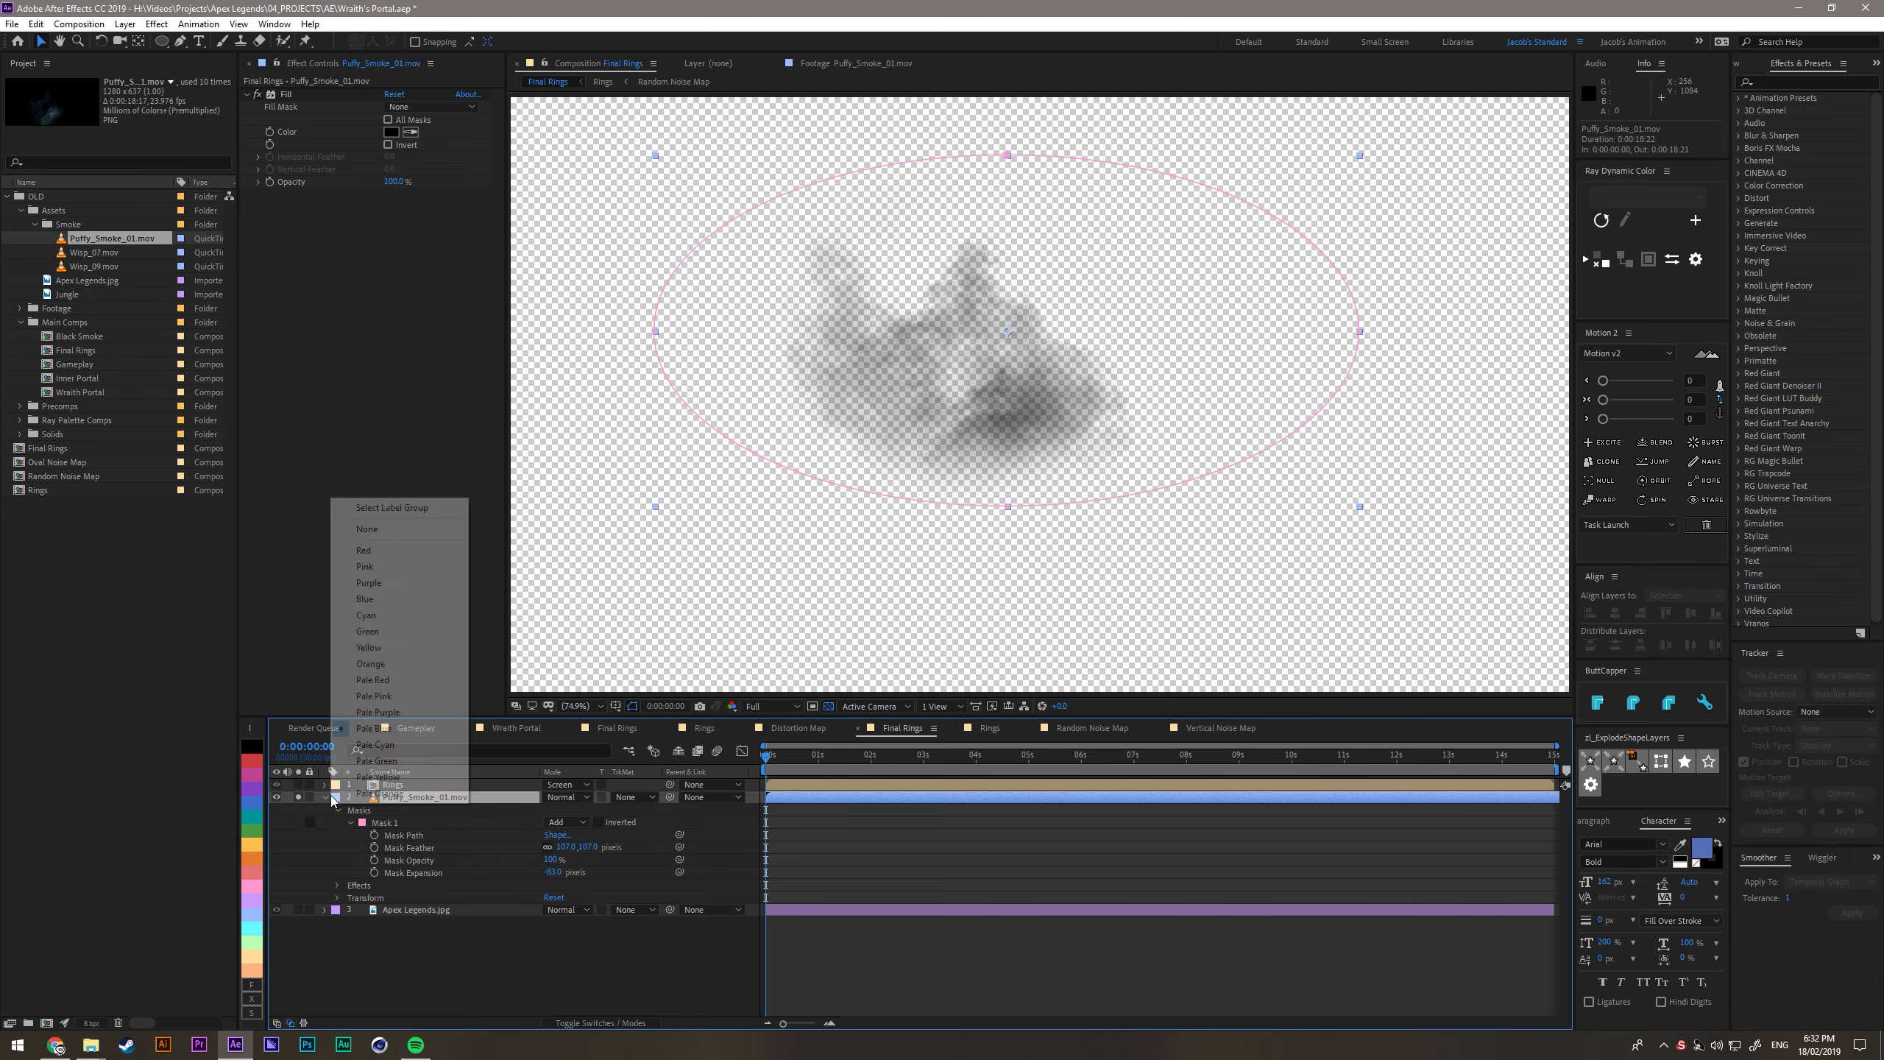
left_click(325, 797)
left_click(324, 797)
left_click(298, 797)
left_click(415, 796)
left_click_drag(1002, 377, 1104, 335)
key("w")
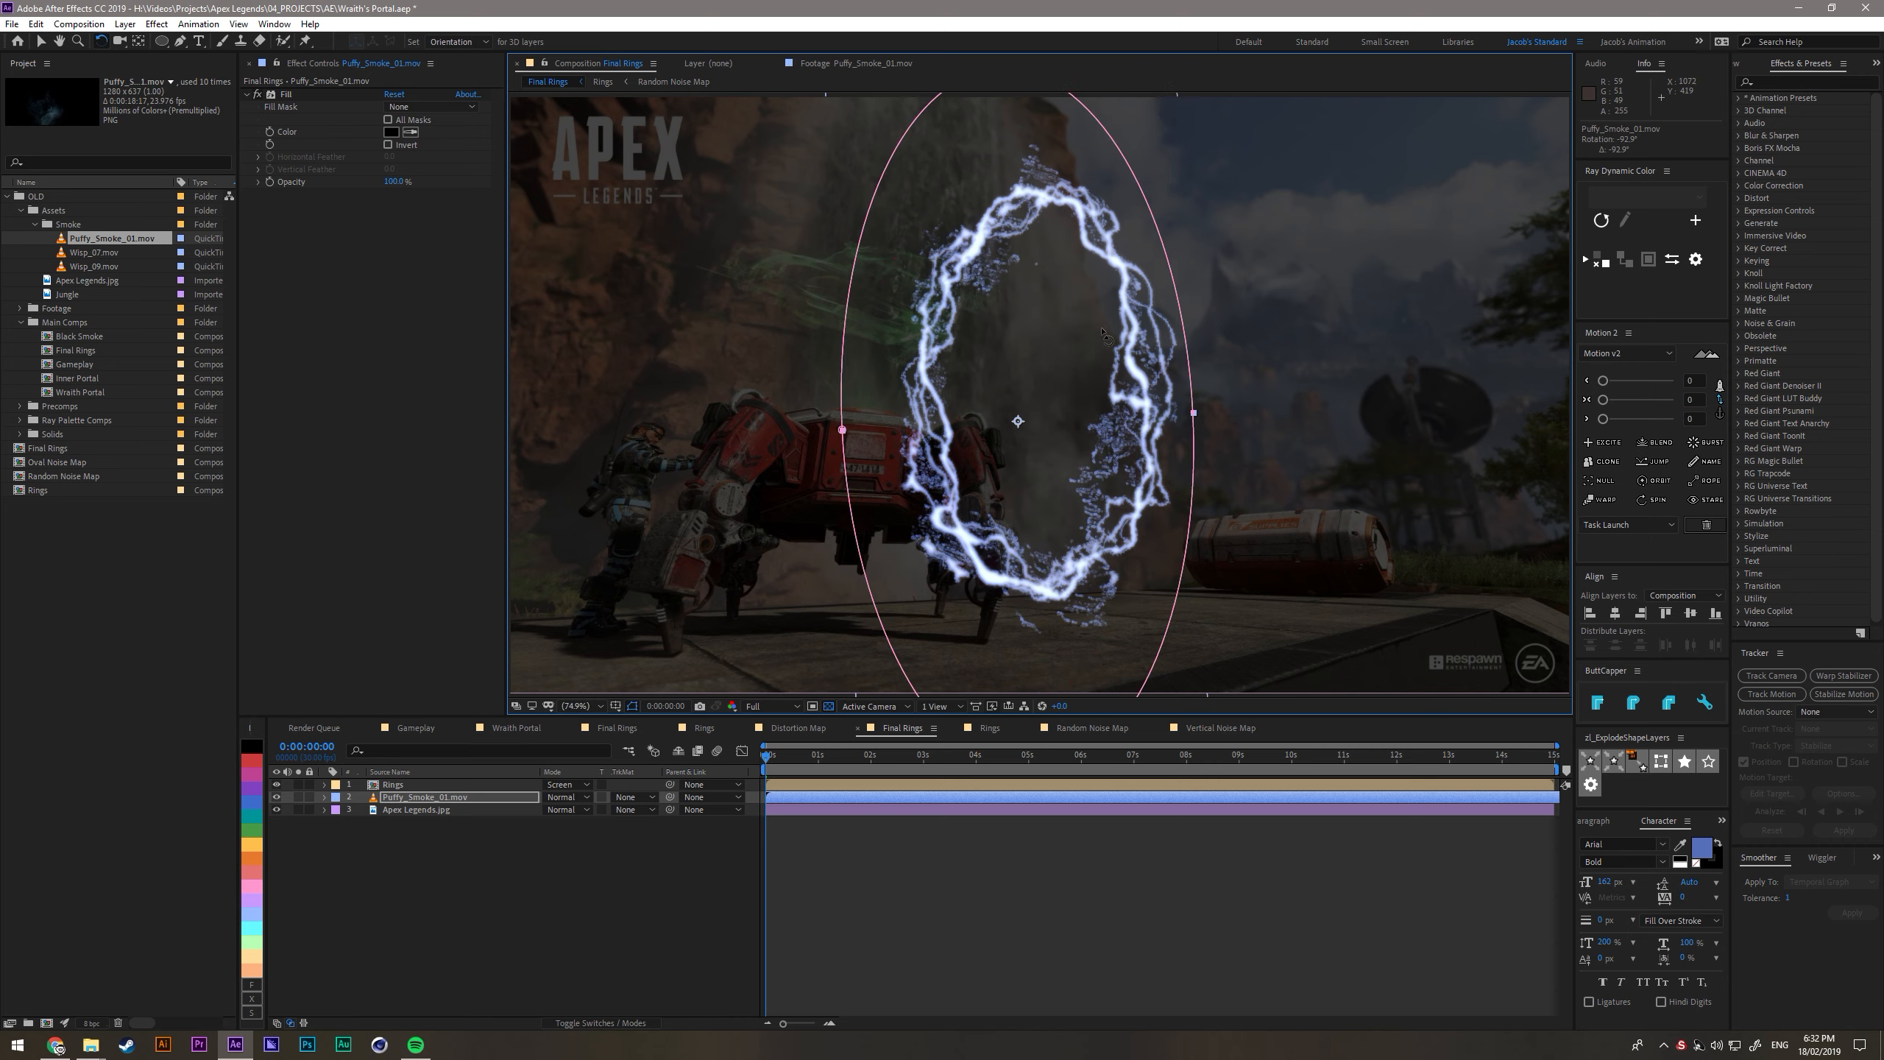
left_click_drag(1085, 467, 1004, 411)
- Slide the smoke clip earlier in time and end the work area at 5 seconds
left_click_drag(1022, 796, 812, 821)
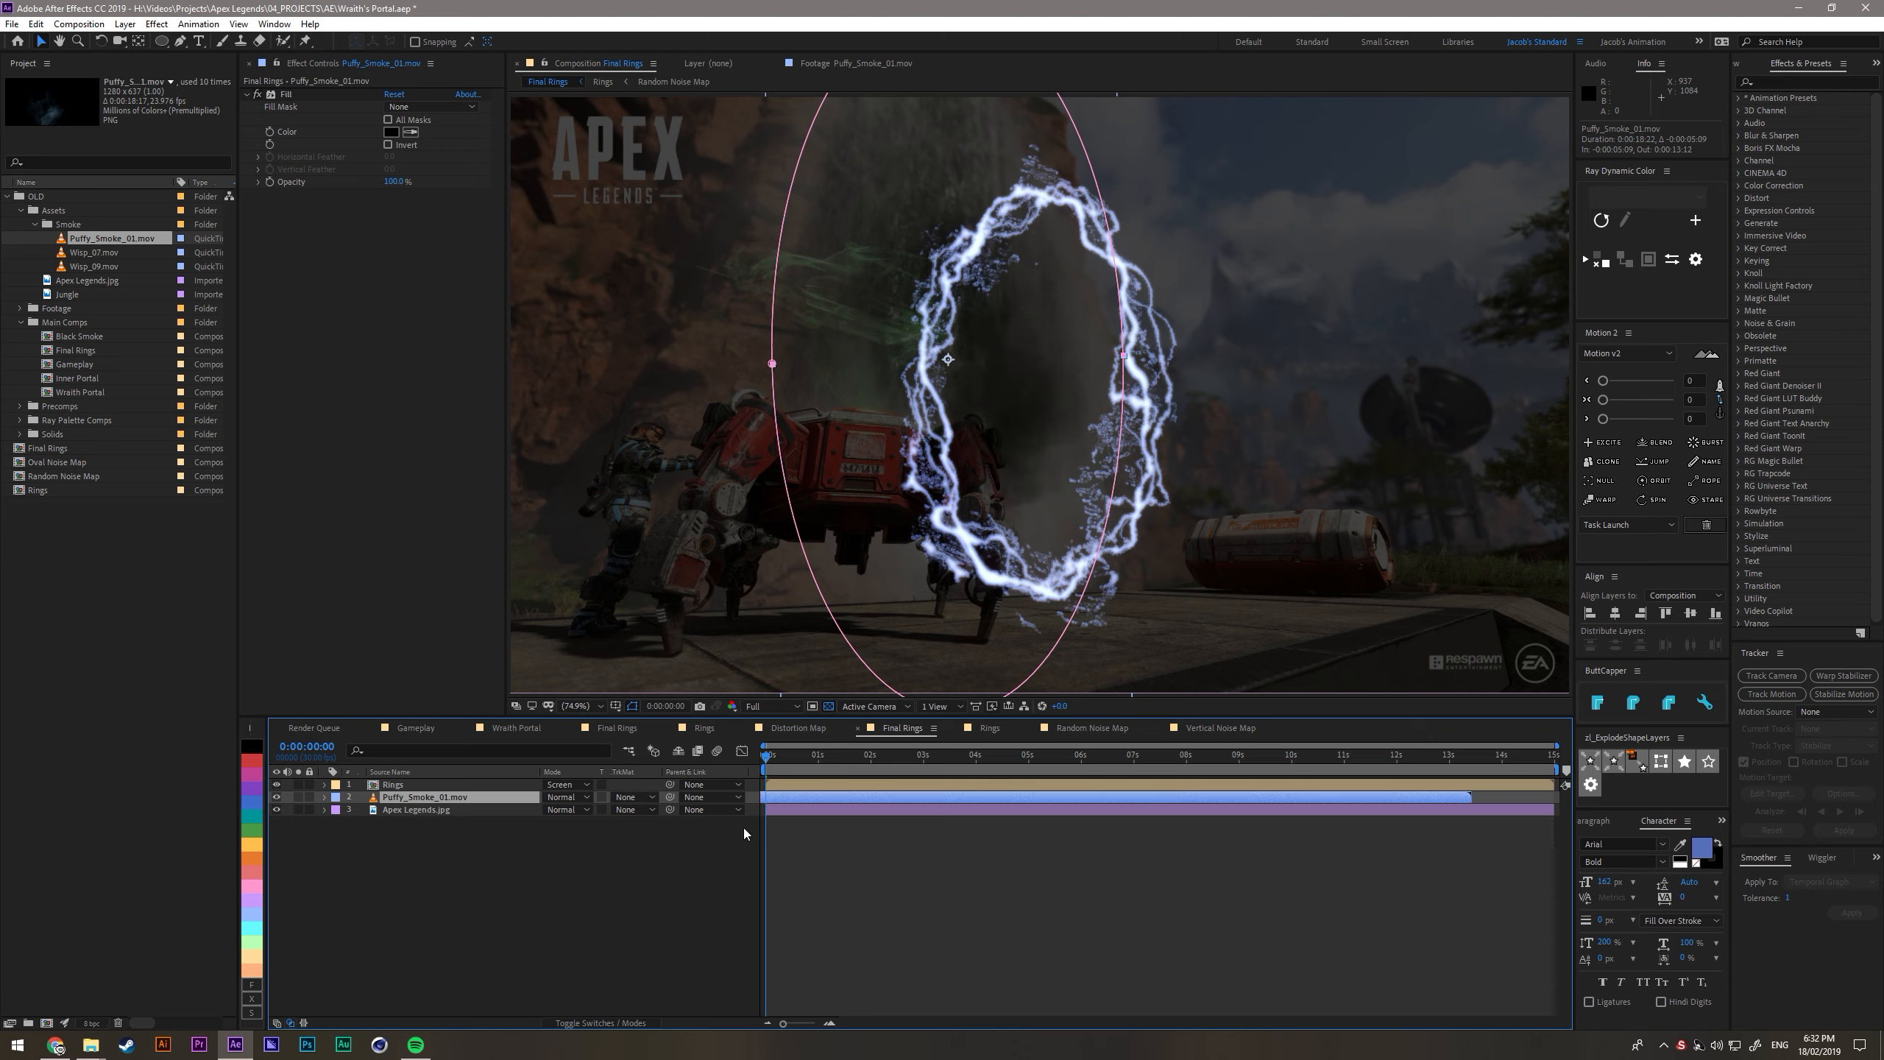
left_click(1029, 761)
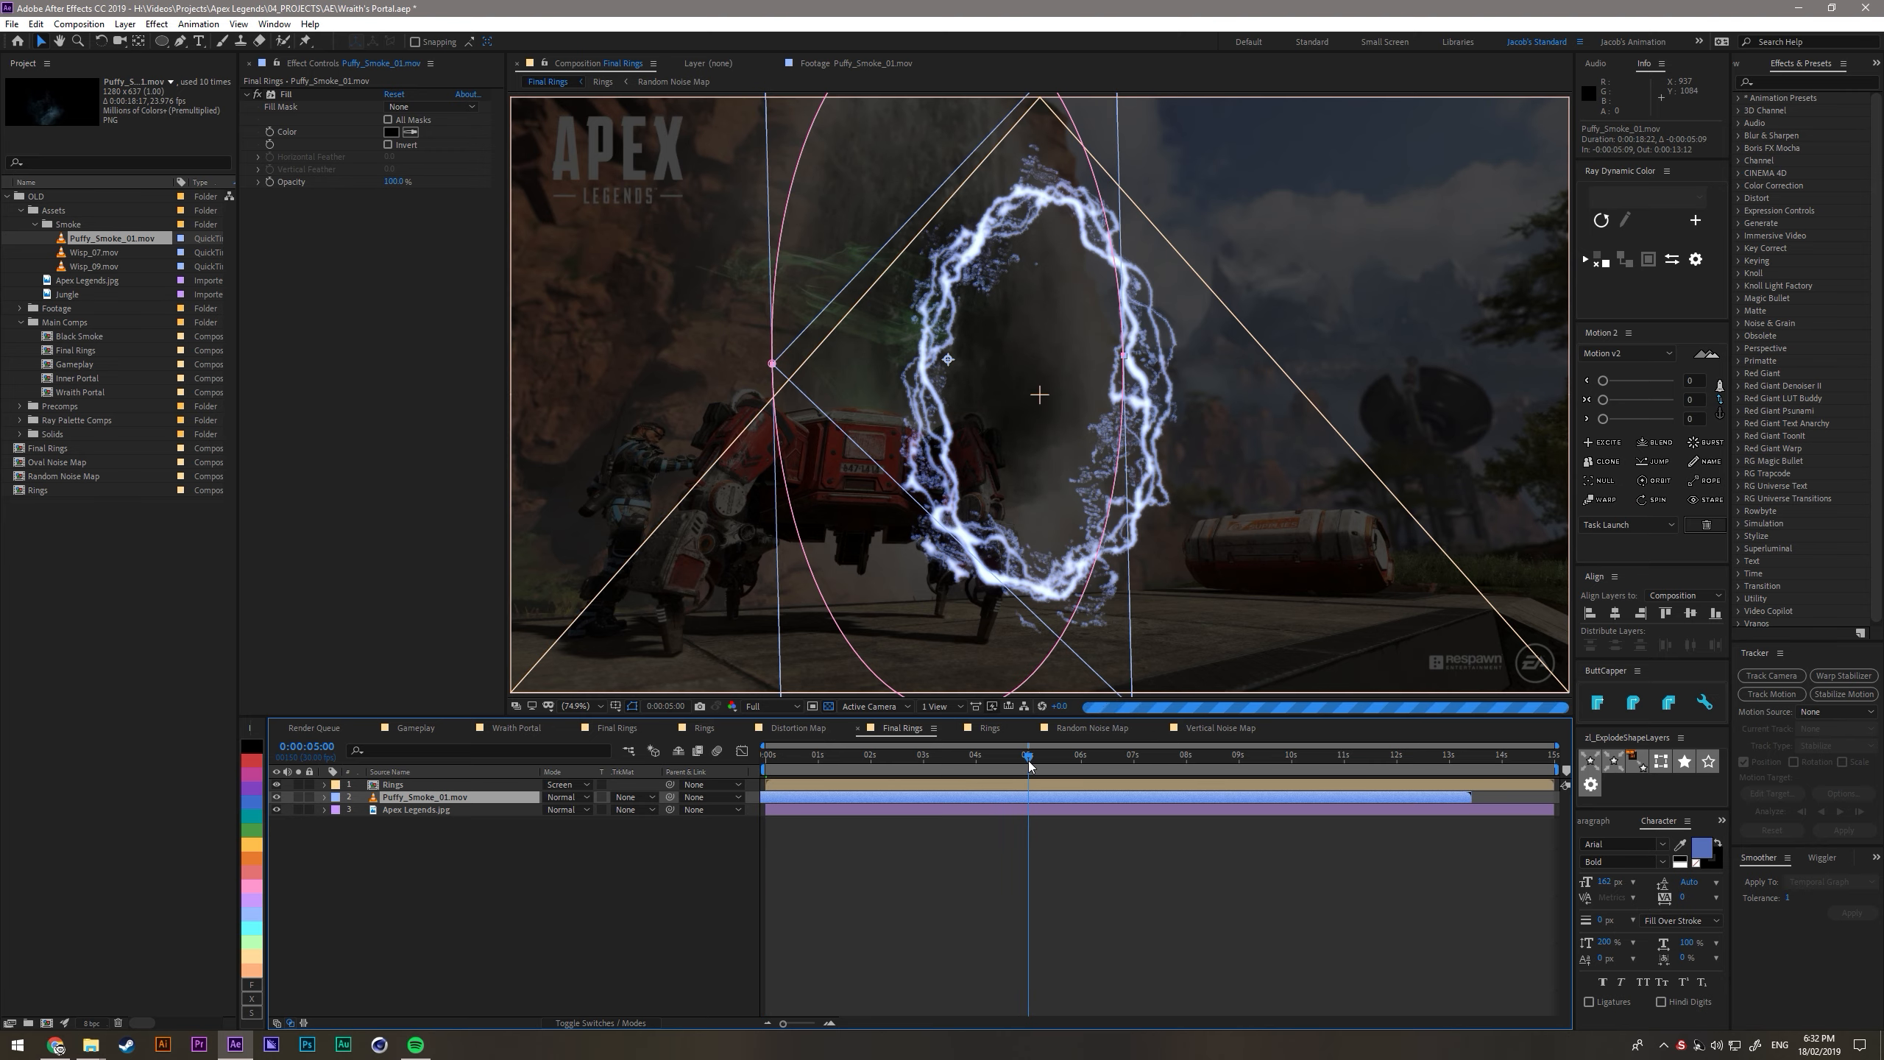
- Duplicate the smoke layer, slide the copy later in time, and rotate and reposition it inside the portal
key("ctrl+d")
left_click_drag(870, 801, 1080, 802)
left_click_drag(1038, 349, 1109, 456)
left_click(897, 812)
key("w")
mouse_move(1100, 298)
left_mouse_down()
mouse_move(1088, 334)
mouse_move(1080, 296)
left_mouse_up()
key("v")
left_click_drag(780, 757, 915, 757)
left_click(927, 798)
left_click_drag(1103, 390, 689, 645)
- Add a third smoke layer by duplication, move it to the right and slide its clip earlier
key("ctrl+d")
key("w")
key("v")
left_click_drag(854, 609, 984, 606)
left_click_drag(921, 804, 667, 804)
- Make a fourth smoke layer by duplication, rotate it, move it upward in the portal and slide its clip later
key("ctrl+d")
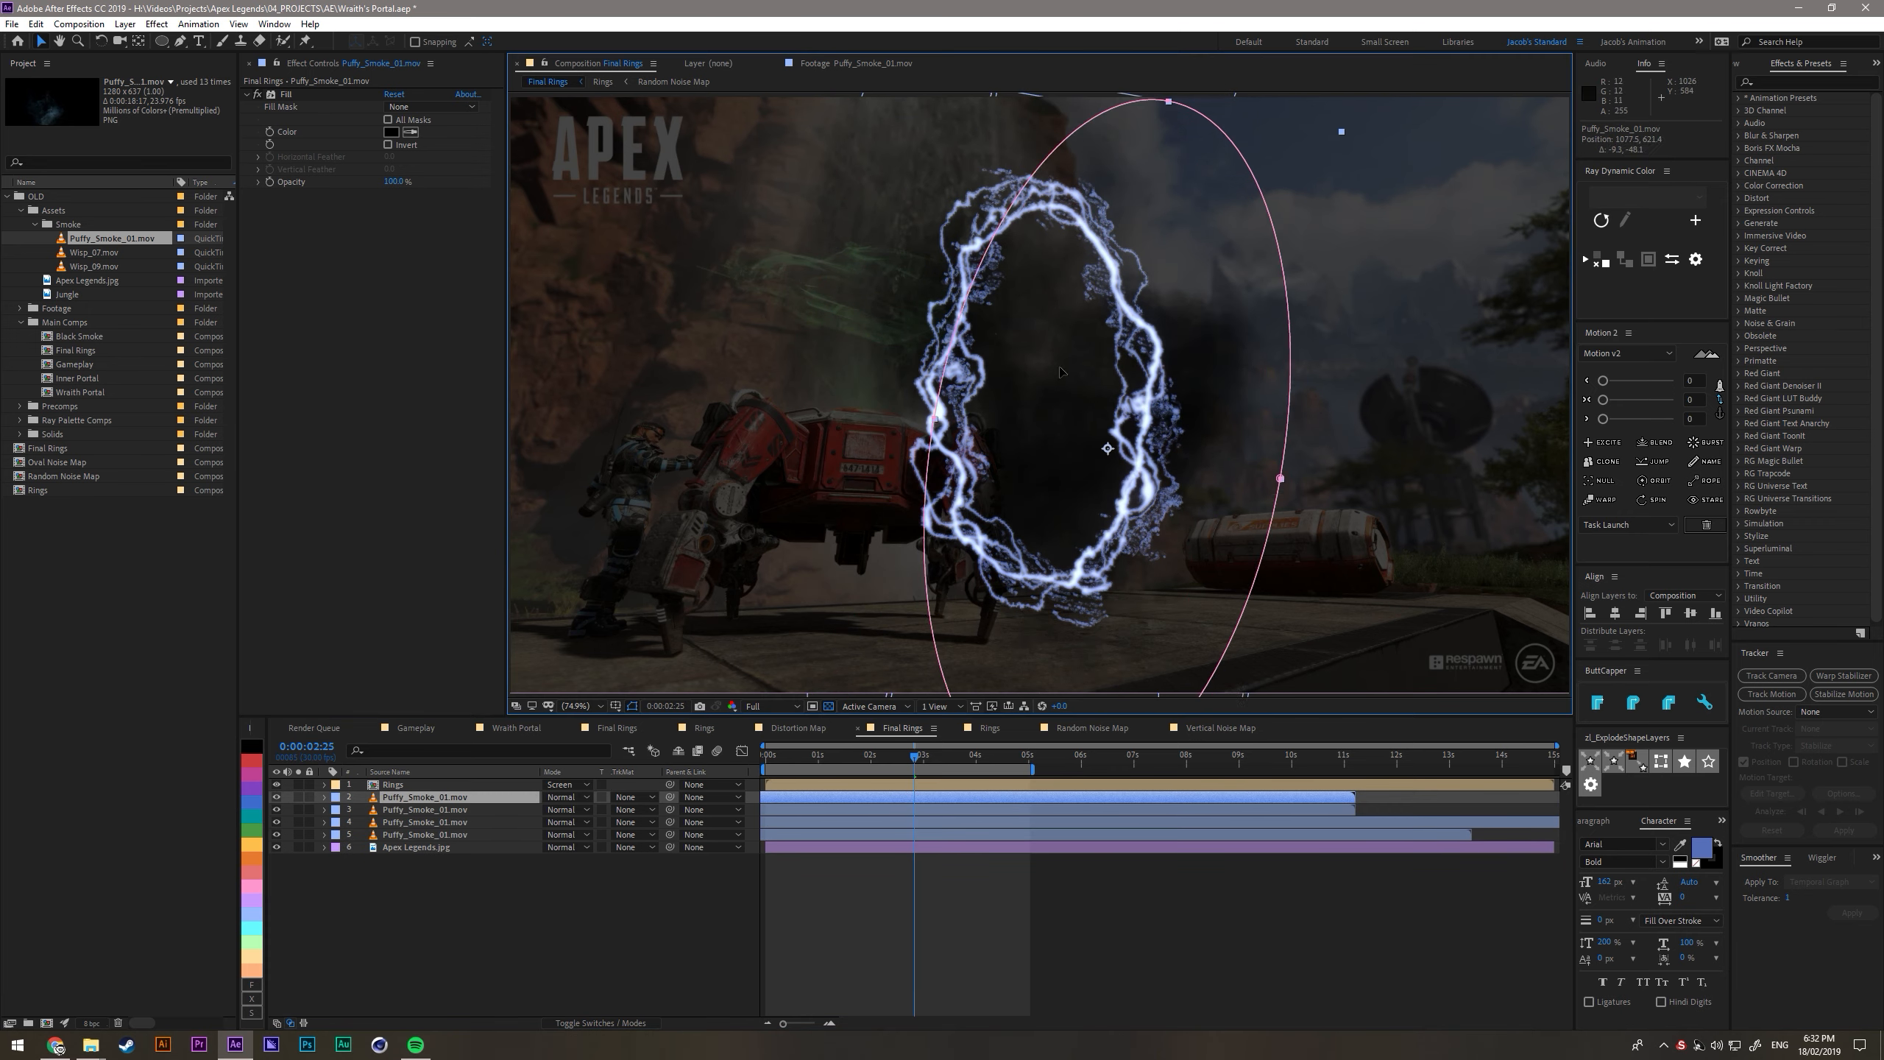
key("w")
left_click_drag(1085, 612, 1197, 586)
key("v")
left_click_drag(1197, 586, 1152, 417)
left_click_drag(877, 802, 981, 802)
- Duplicate the top smoke layer as a fifth copy, rotate it and move it down to fill the lower portal
key("ctrl+d")
key("w")
left_click_drag(972, 512, 1239, 475)
key("v")
left_click_drag(1180, 371, 1158, 614)
- Duplicate the smoke into a sixth layer, offset its timing, rotate it slightly and move it to the upper part of the portal
key("ctrl+d")
left_click_drag(891, 800, 1017, 800)
key("w")
left_click_drag(1187, 460, 1200, 488)
key("v")
left_click_drag(1135, 564, 1099, 186)
left_click_drag(1142, 799, 1001, 832)
- Create a seventh smoke layer by duplication, rotate it and move it down towards the portal's centre
key("ctrl+d")
left_click(1001, 798)
key("w")
left_click_drag(1128, 245, 1054, 312)
key("v")
left_click_drag(1039, 245, 1039, 460)
left_click(964, 937)
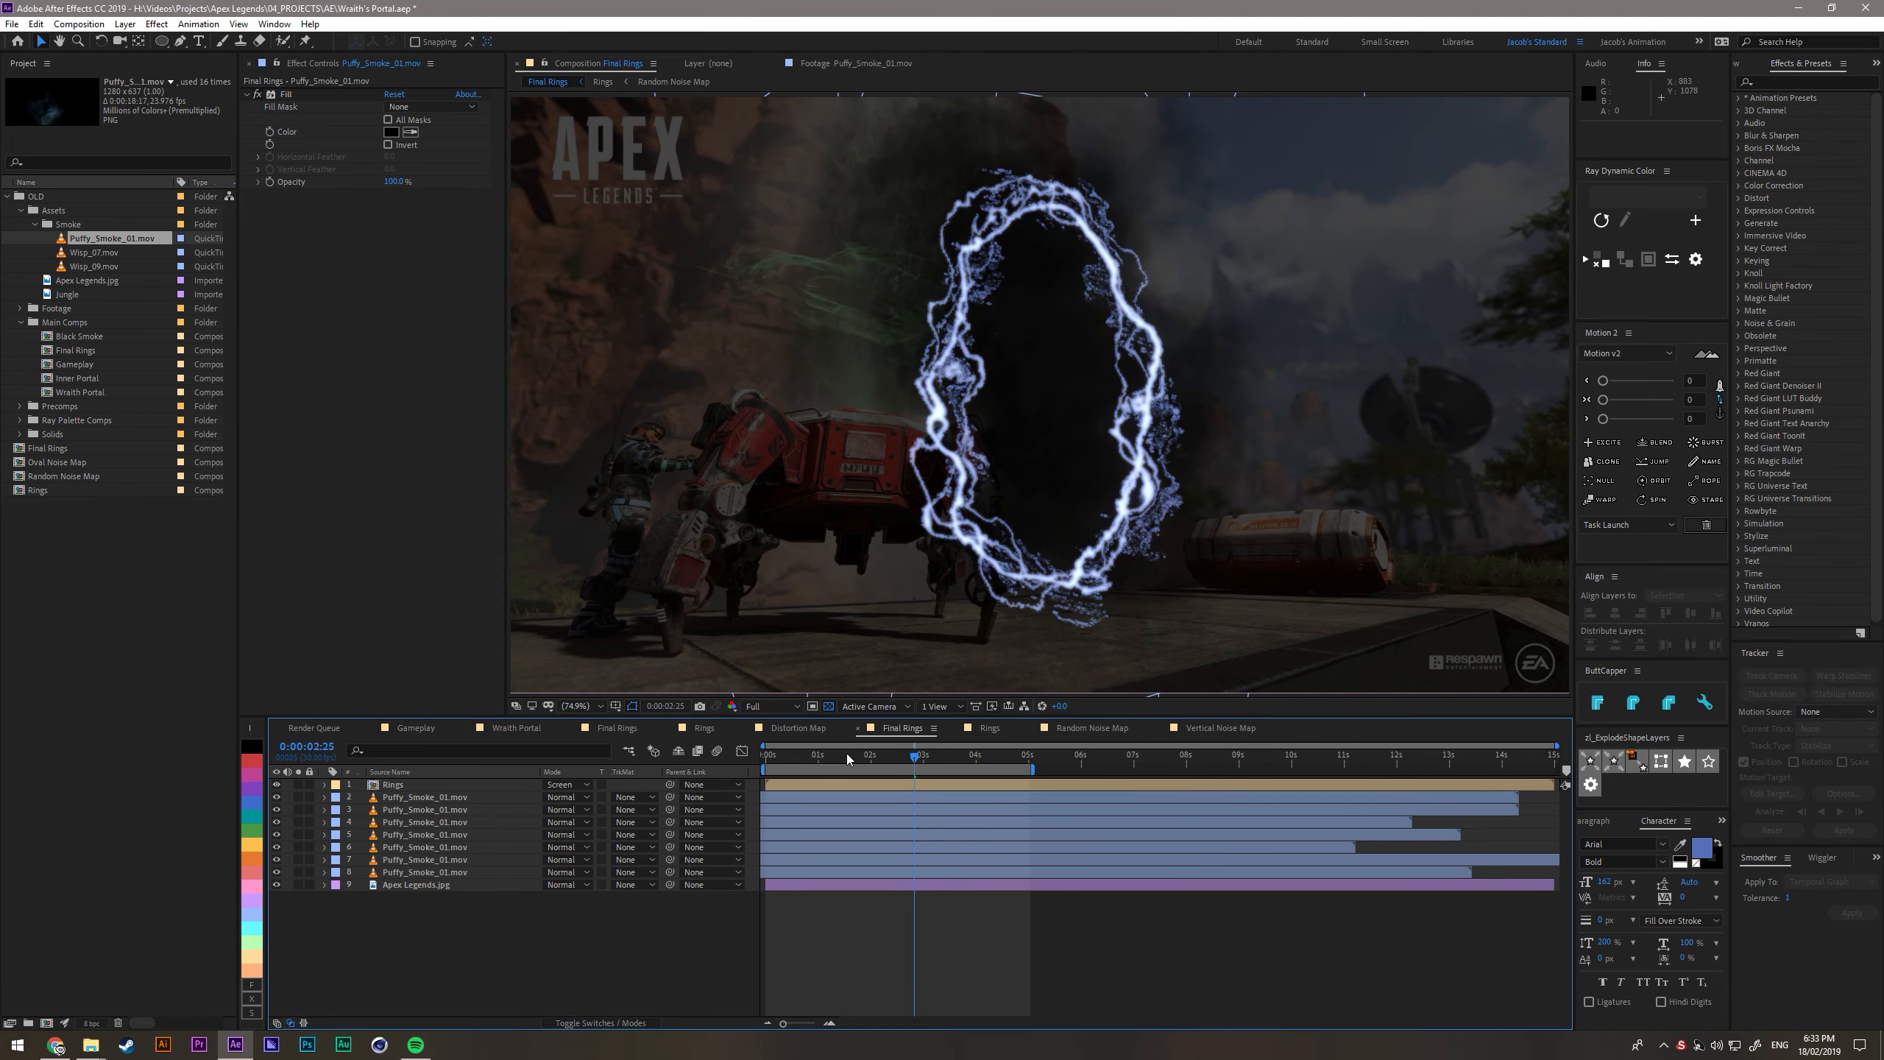
- Slide all seven Puffy_Smoke_01.mov clips earlier together so smoke already fills the portal at the start
left_click(781, 757)
left_click(831, 872)
left_click(879, 799, "shift")
left_click_drag(879, 800, 740, 835)
left_click(739, 894)
- Nudge the second-lowest smoke layer, duplicate it, slide the copy later and shift it slightly up and to the left
left_click(831, 873)
left_click(839, 859)
mouse_move(1010, 472)
left_mouse_down()
mouse_move(983, 512)
mouse_move(1018, 497)
left_mouse_up()
key("ctrl+d")
left_click_drag(954, 861, 1072, 864)
left_click_drag(1031, 460, 974, 477)
left_click_drag(786, 757, 930, 757)
left_click(853, 939)
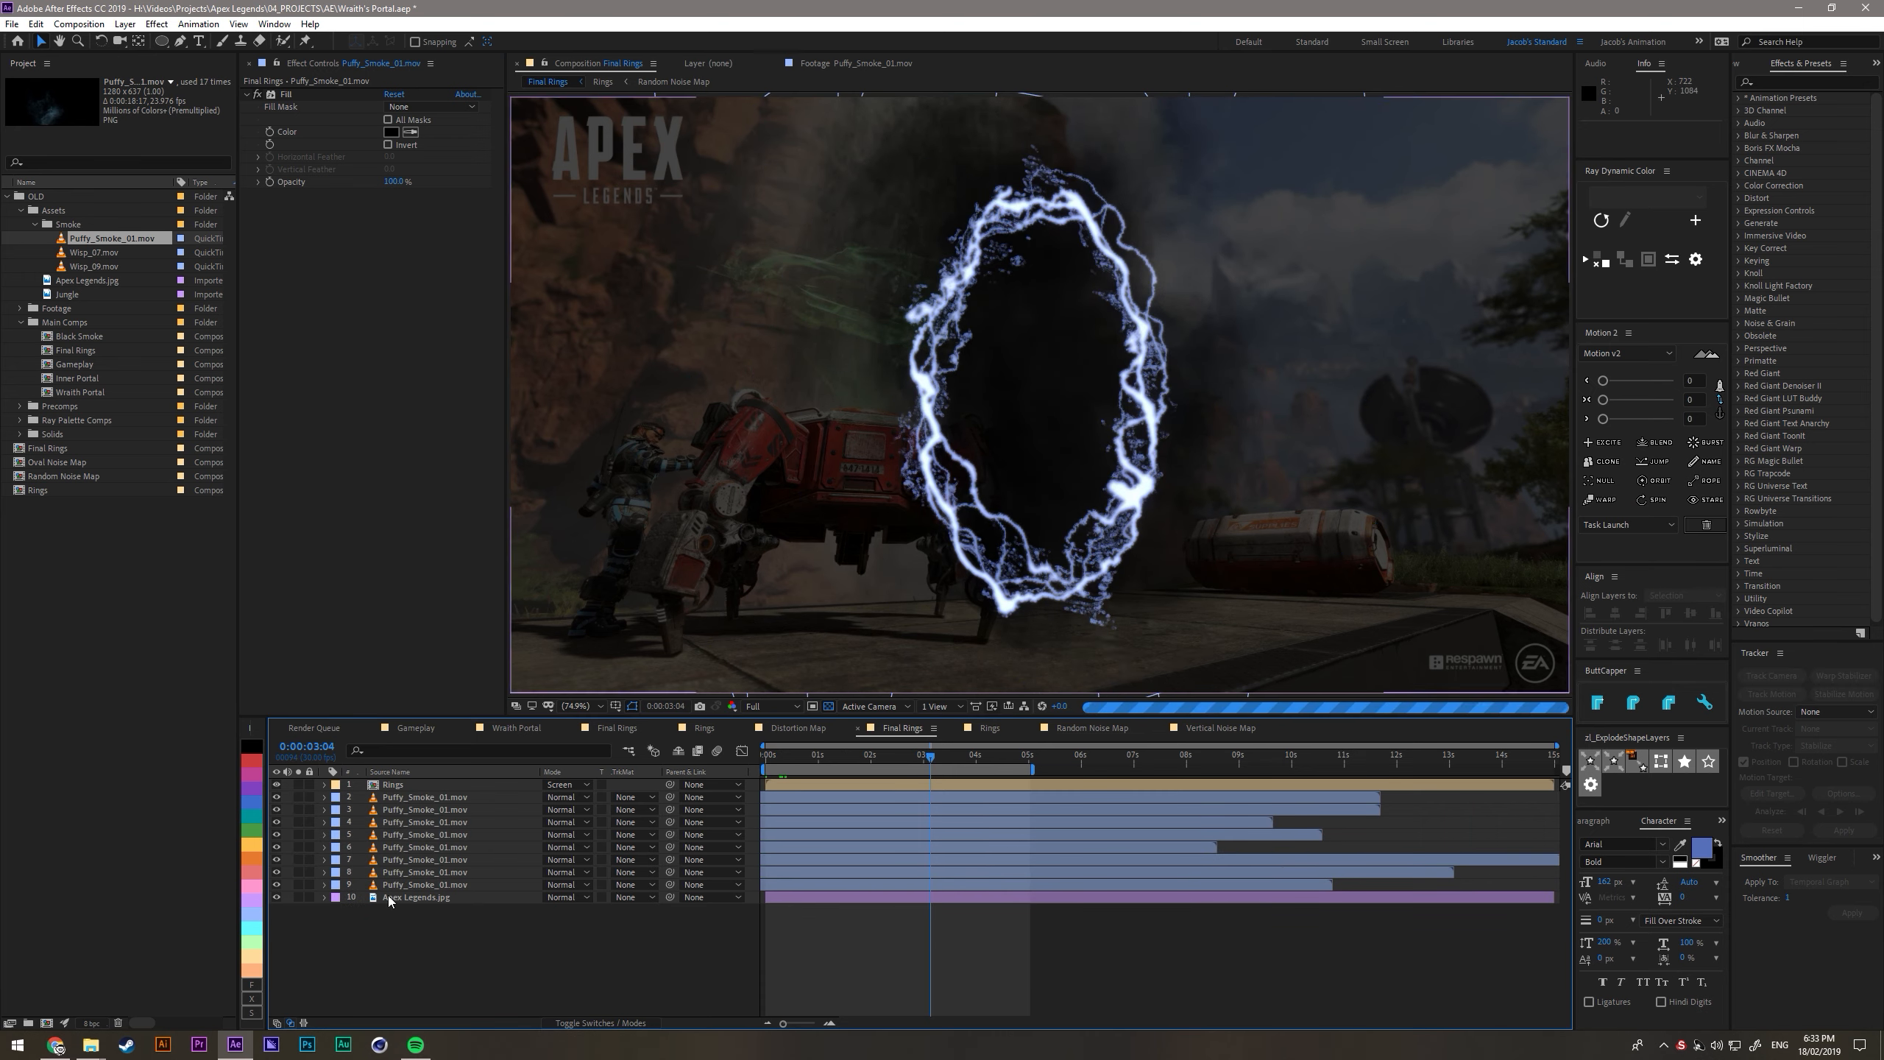
- Raise the curve on the Apex Legends.jpg layer to bring the background back to full brightness
left_click(397, 898)
left_click_drag(446, 284, 449, 158)
- Select all eight smoke layers and slide their clips together about one second earlier
left_click(413, 835)
left_click(413, 798, "shift")
left_click(413, 885, "shift")
key("Home")
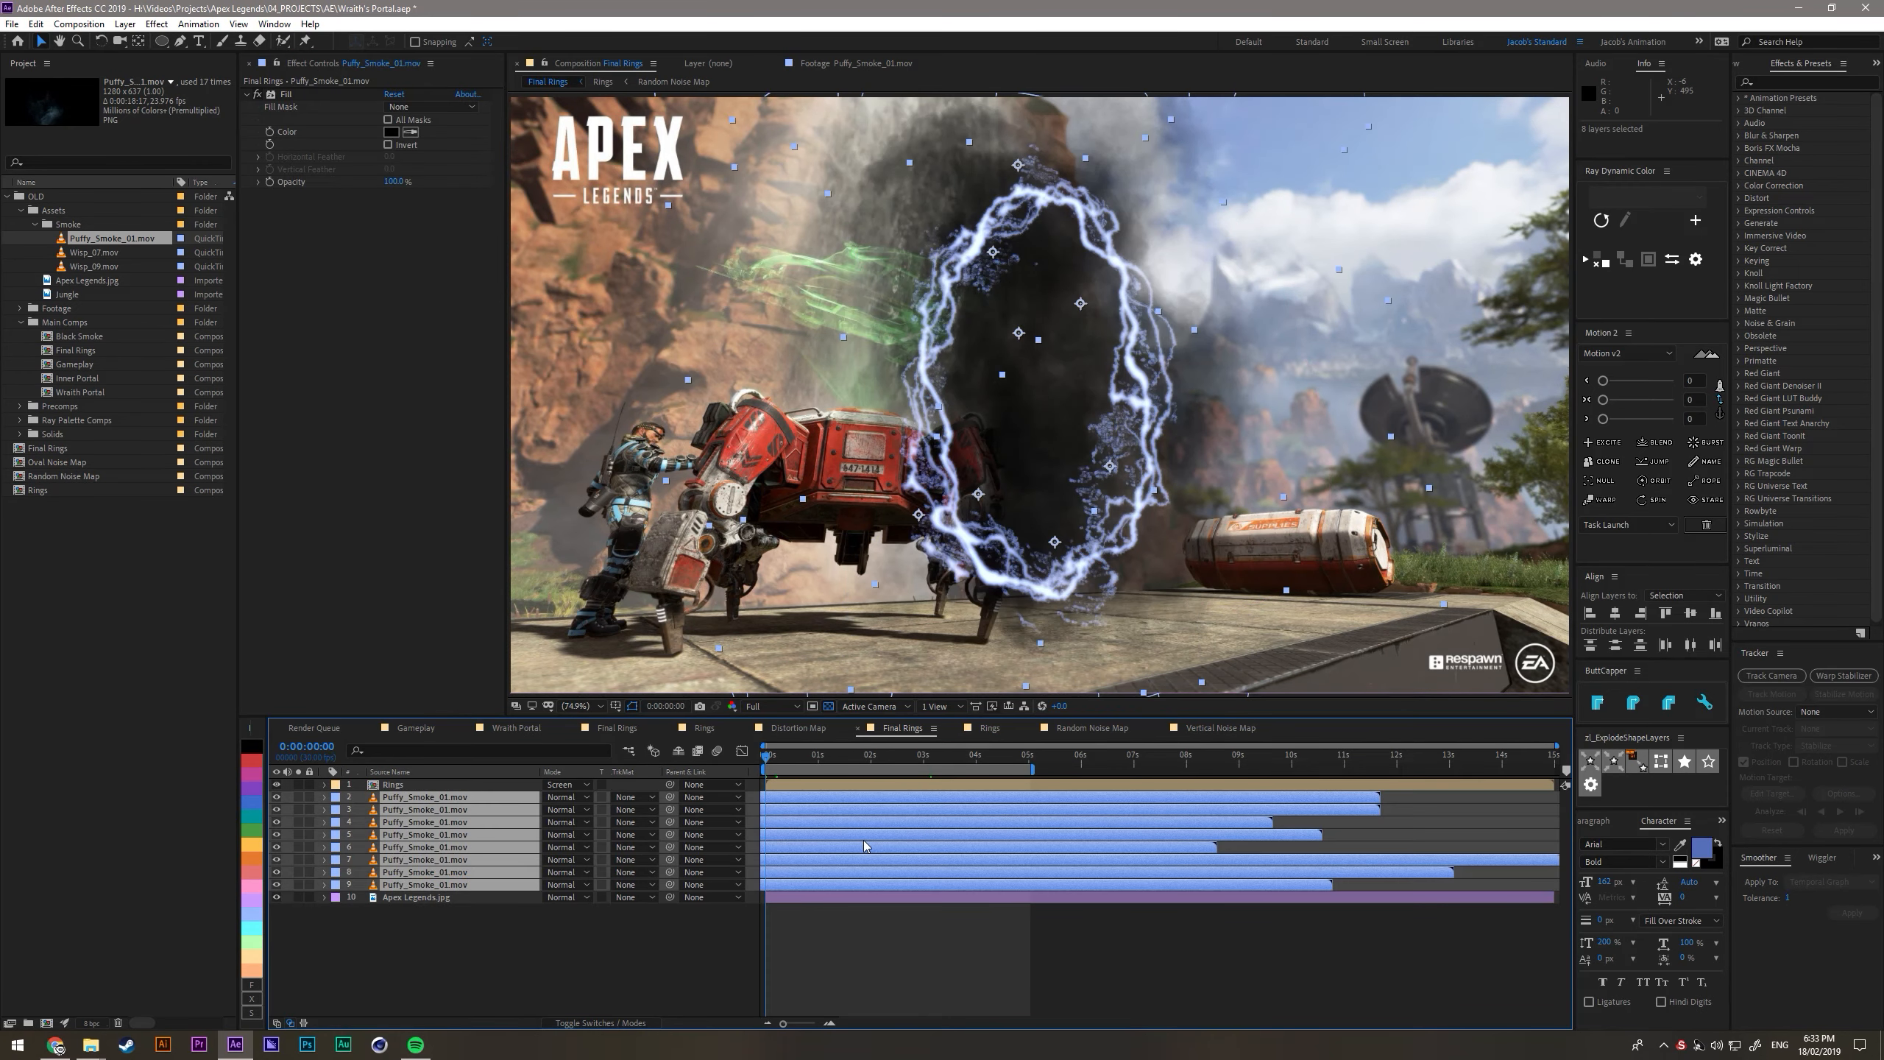
left_click_drag(863, 837, 809, 837)
left_click(875, 937)
- Slide the top smoke clip earlier, duplicate it, rotate and move the copy to the lower right, and preview the animation
left_click_drag(934, 798, 866, 815)
left_click_drag(766, 756, 991, 799)
key("ctrl+d")
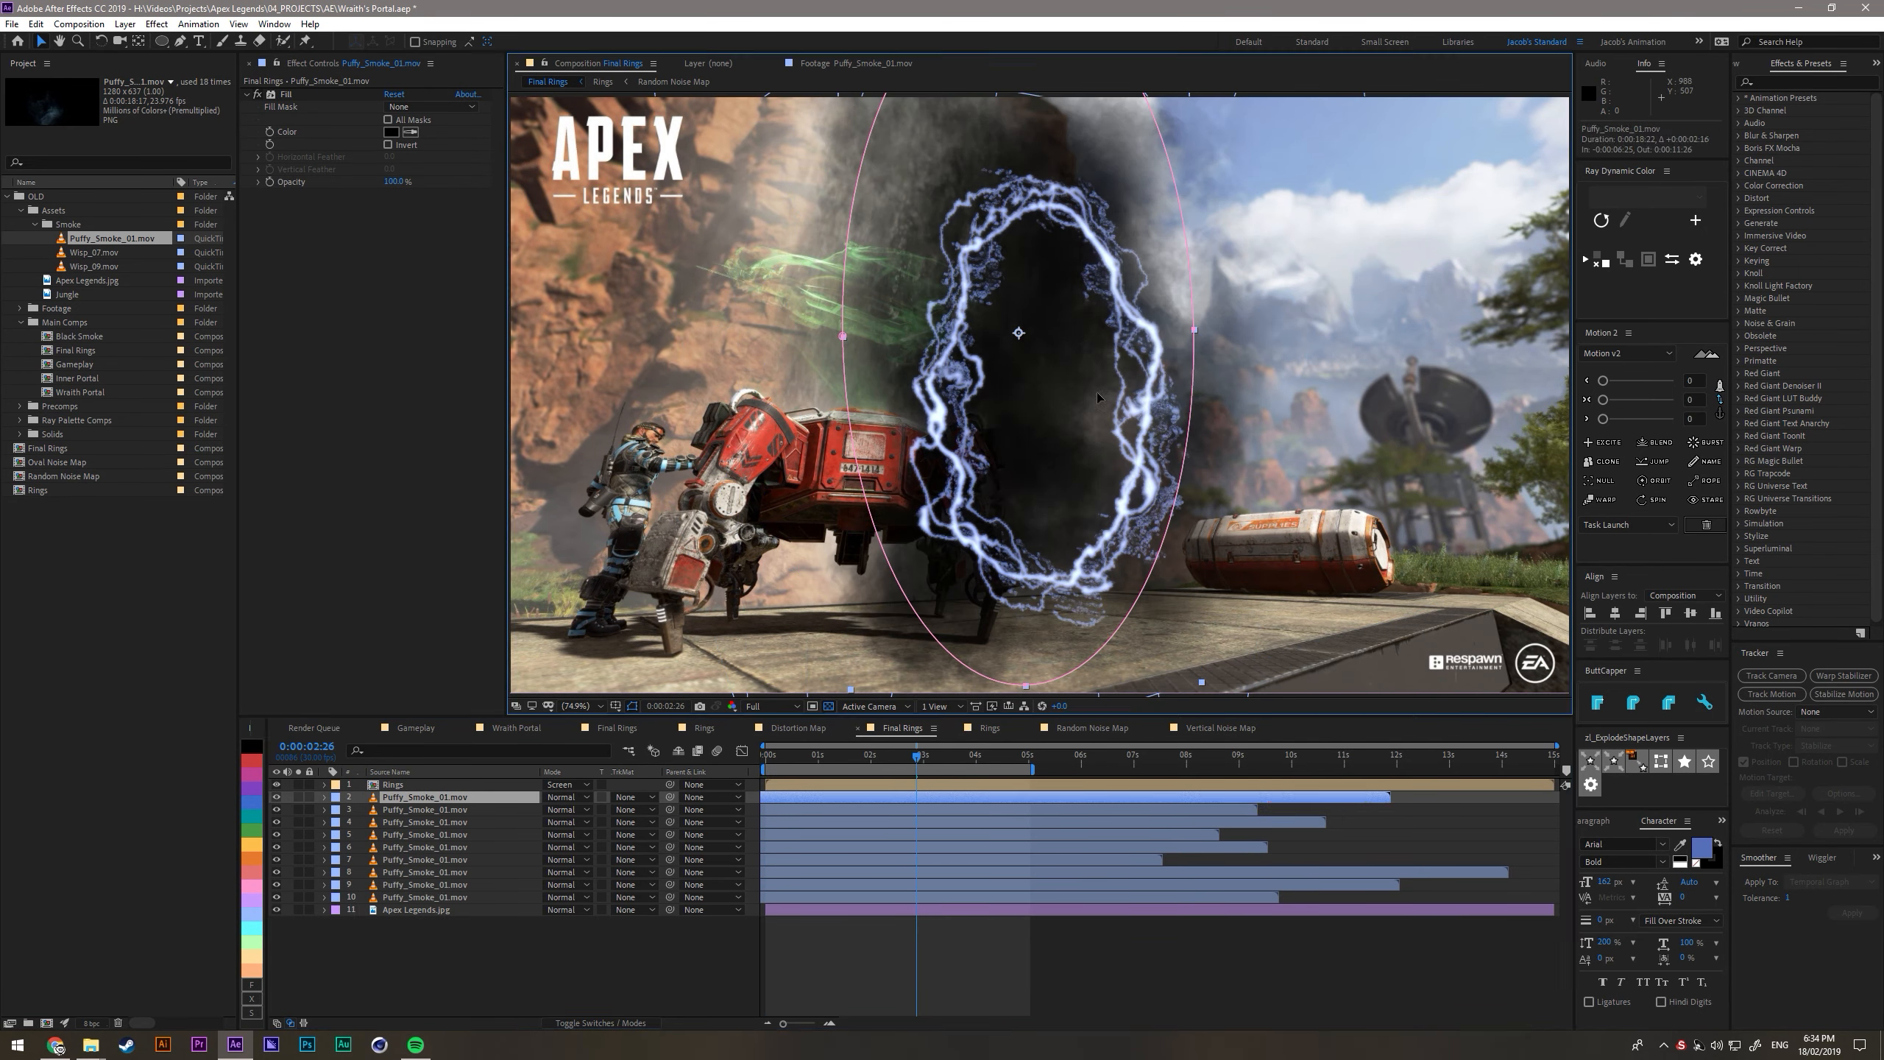
left_click_drag(1024, 438, 1113, 447)
key("w")
left_click_drag(1247, 367, 804, 427)
key("v")
left_click_drag(1172, 385, 1181, 497)
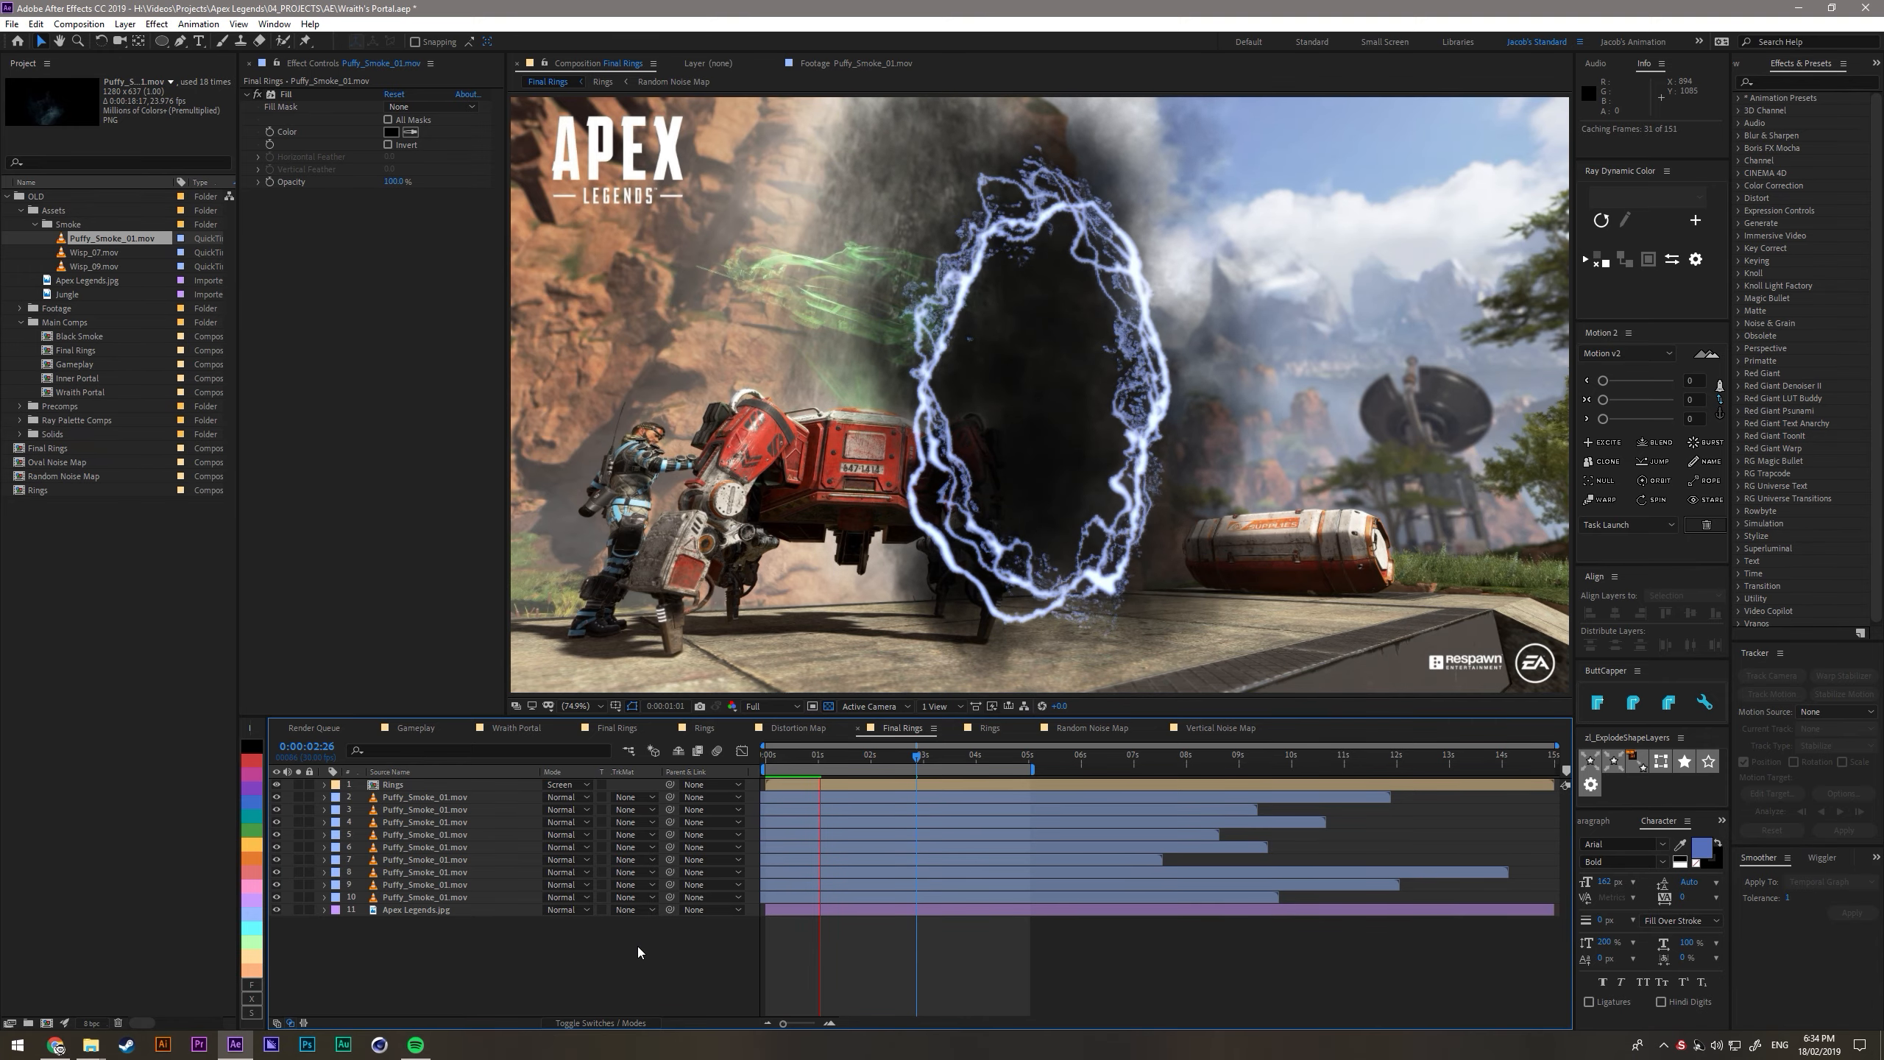
key("space")
- Pre-compose all nine Puffy_Smoke_01.mov layers into a composition named Black Smoke
left_click(1001, 756)
left_click_drag(642, 973, 421, 798)
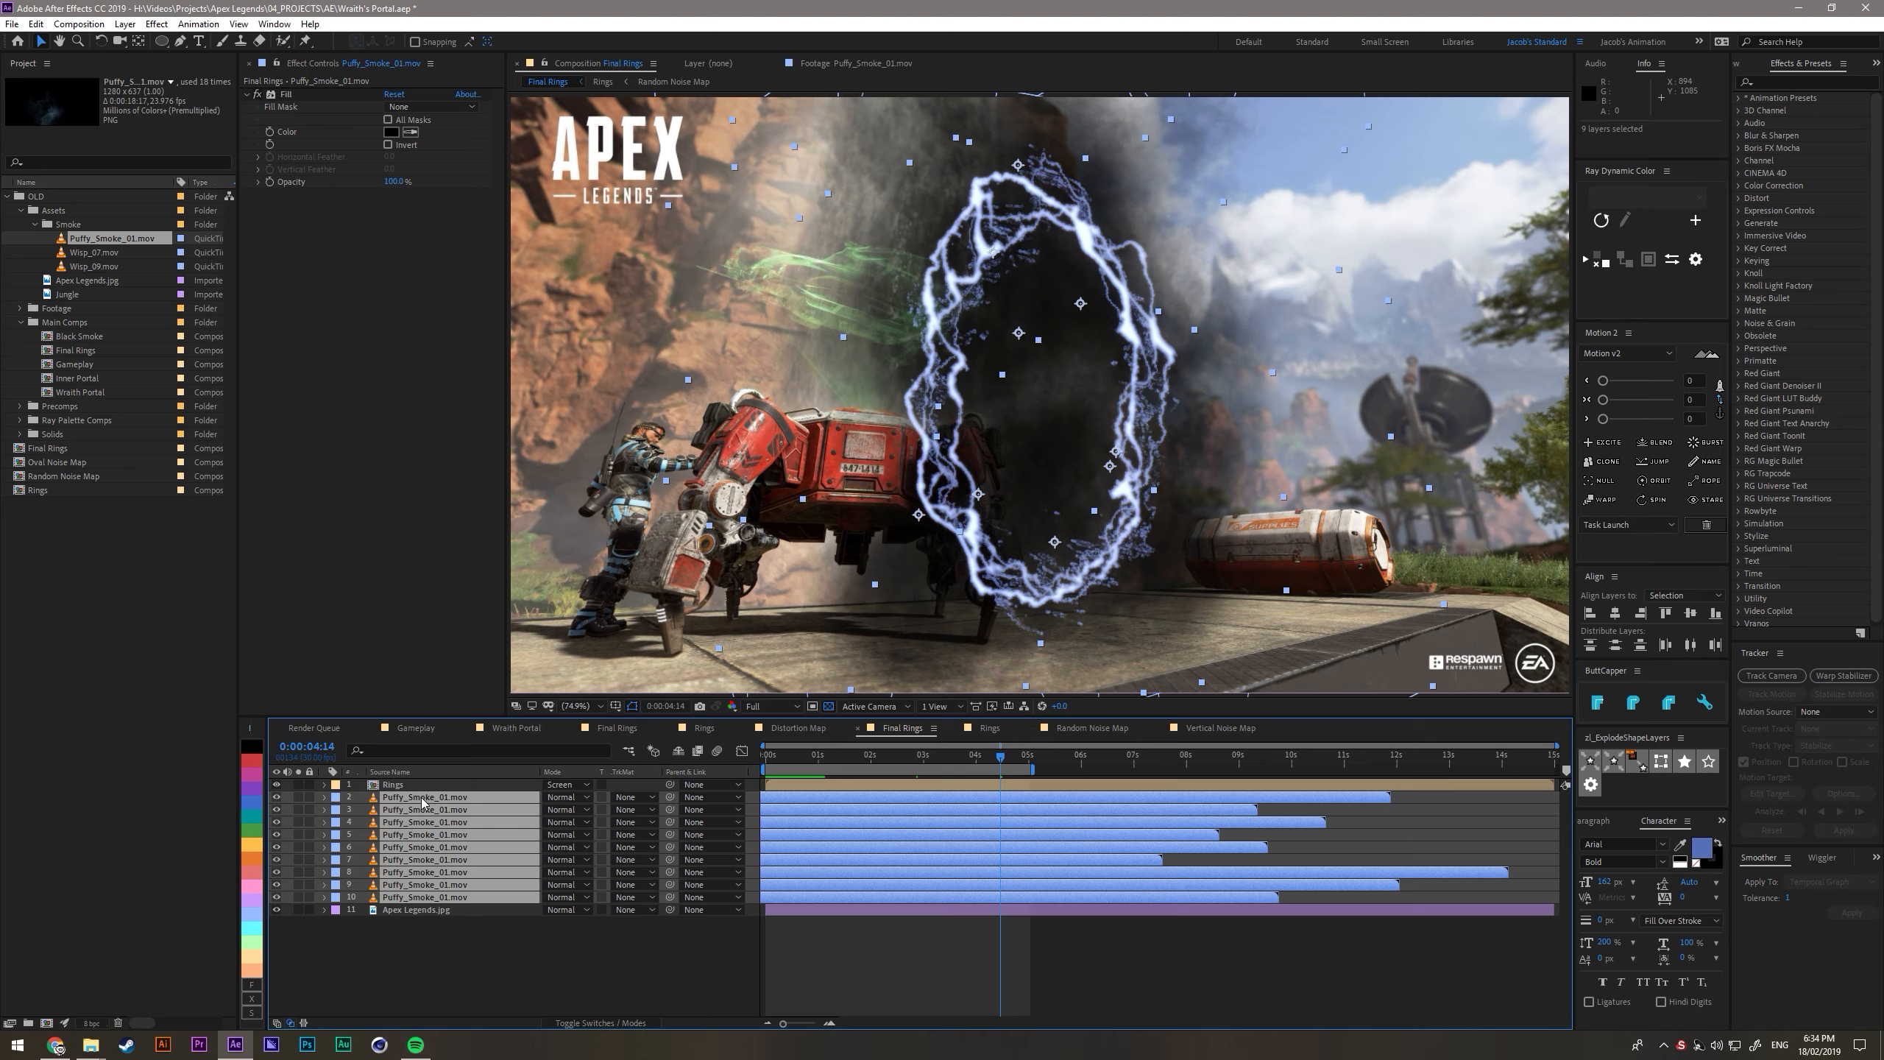
key("ctrl+shift+c")
type("B")
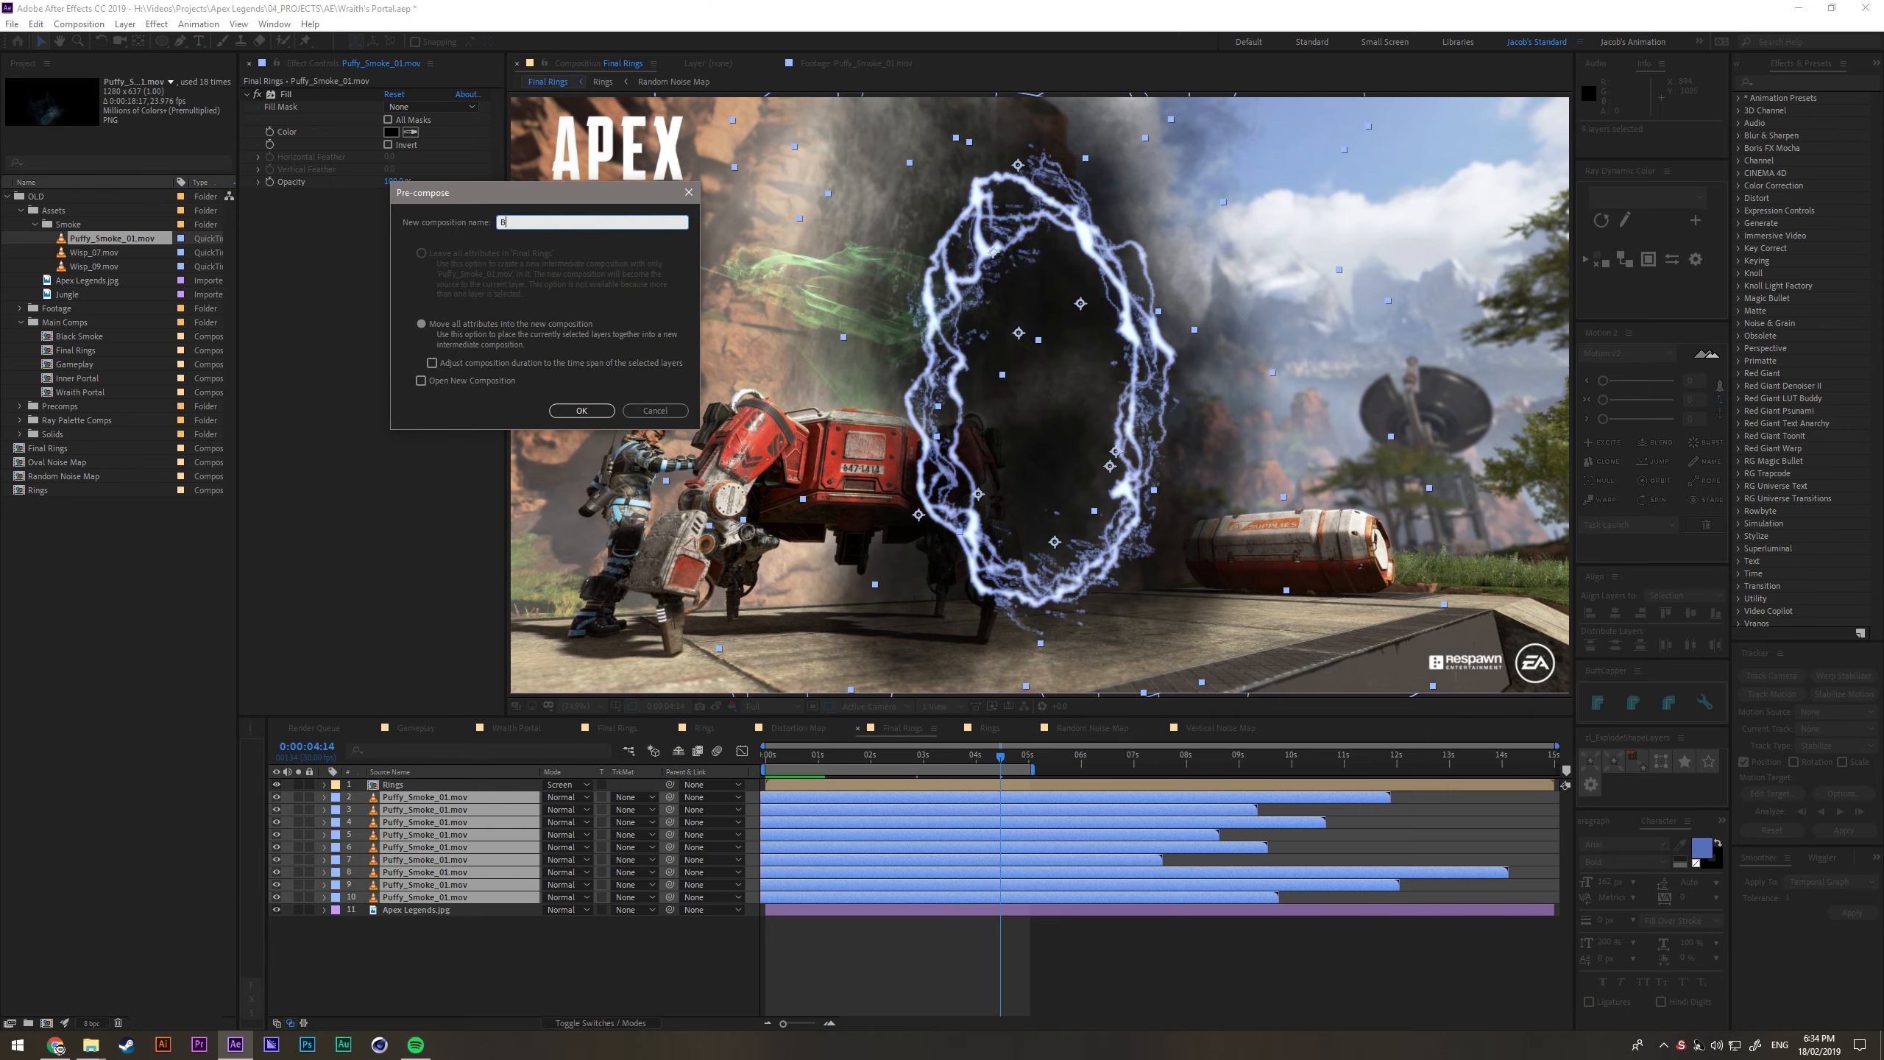
type("lack Smoke")
key("Return")
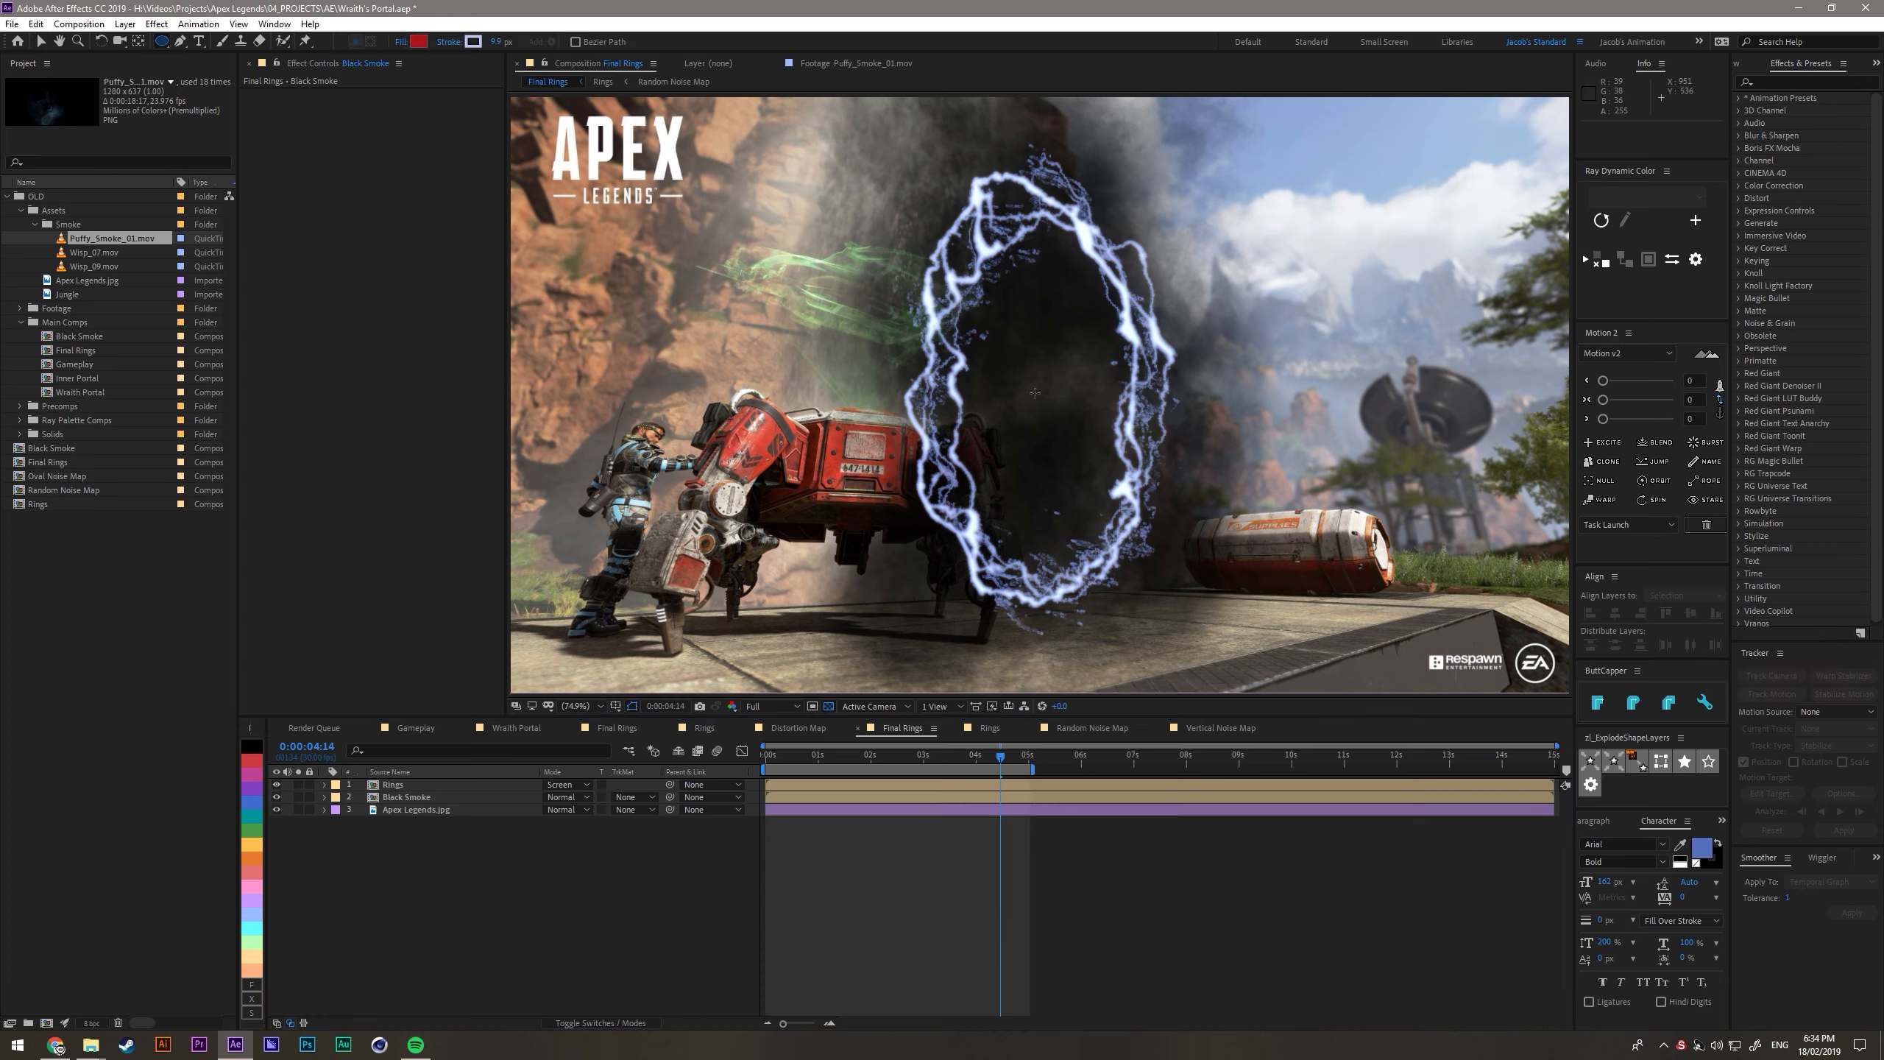
- Draw a tall filled ellipse shape from the portal's centre, somewhat larger than the rings, and remove its stroke
mouse_move(1036, 395)
left_mouse_down()
mouse_move(1225, 568)
mouse_move(1258, 669)
mouse_move(1244, 663)
left_mouse_up()
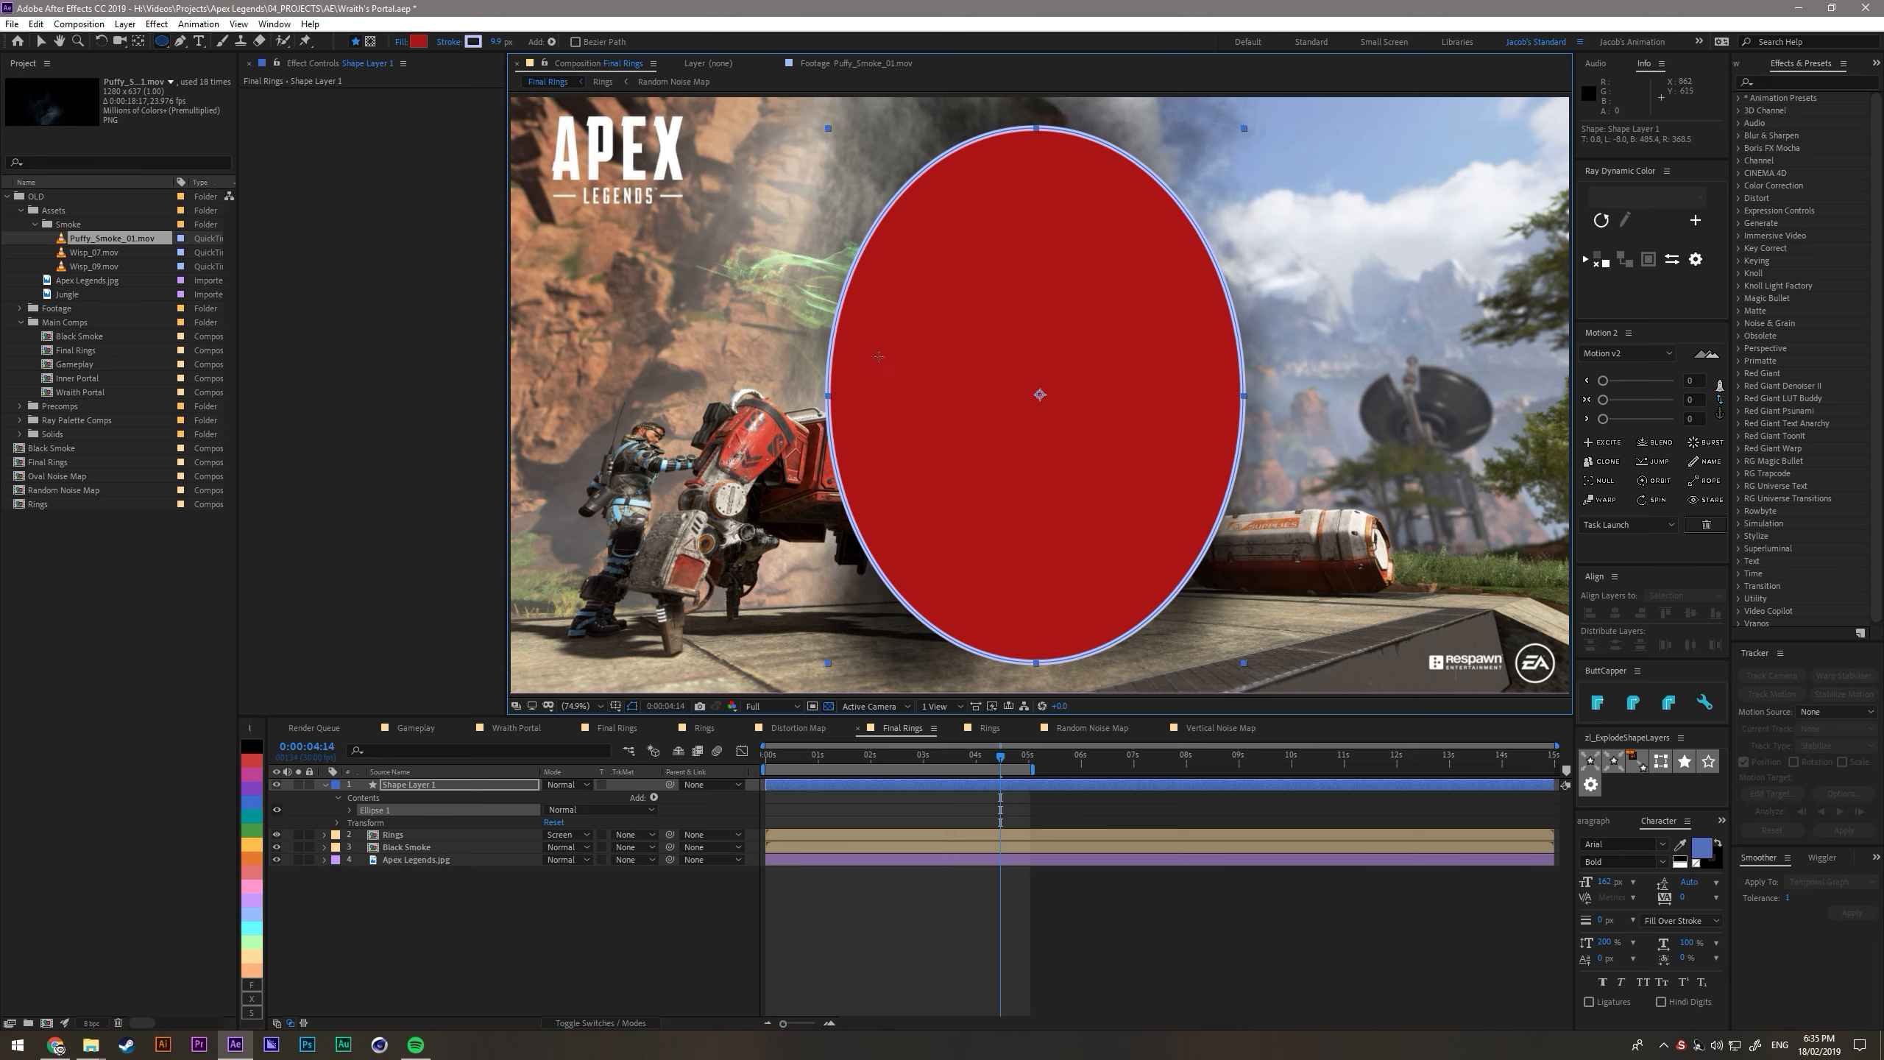
left_click(474, 41, "alt")
left_click(473, 42, "alt")
left_click(474, 42, "alt")
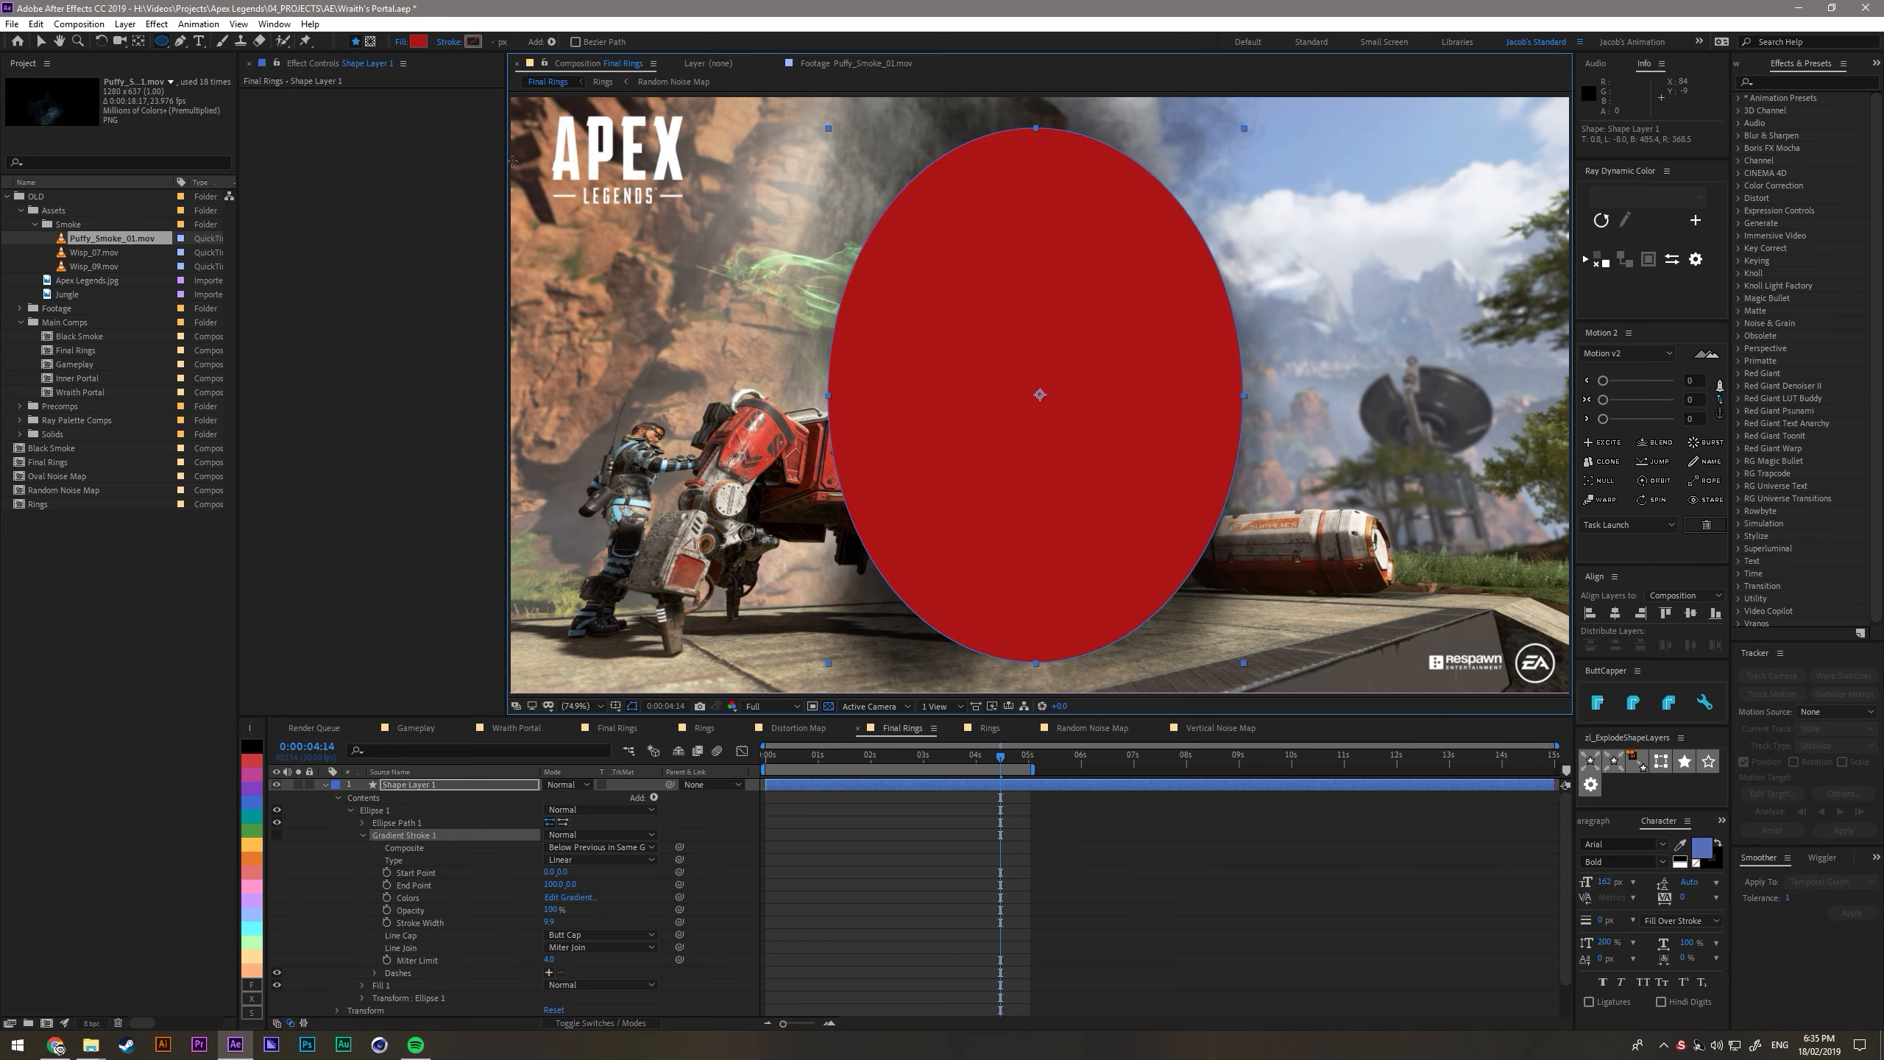
- Apply Fast Box Blur to the ellipse shape layer and raise the blur radius to soften its edges strongly
left_click(447, 788)
key("ctrl+space")
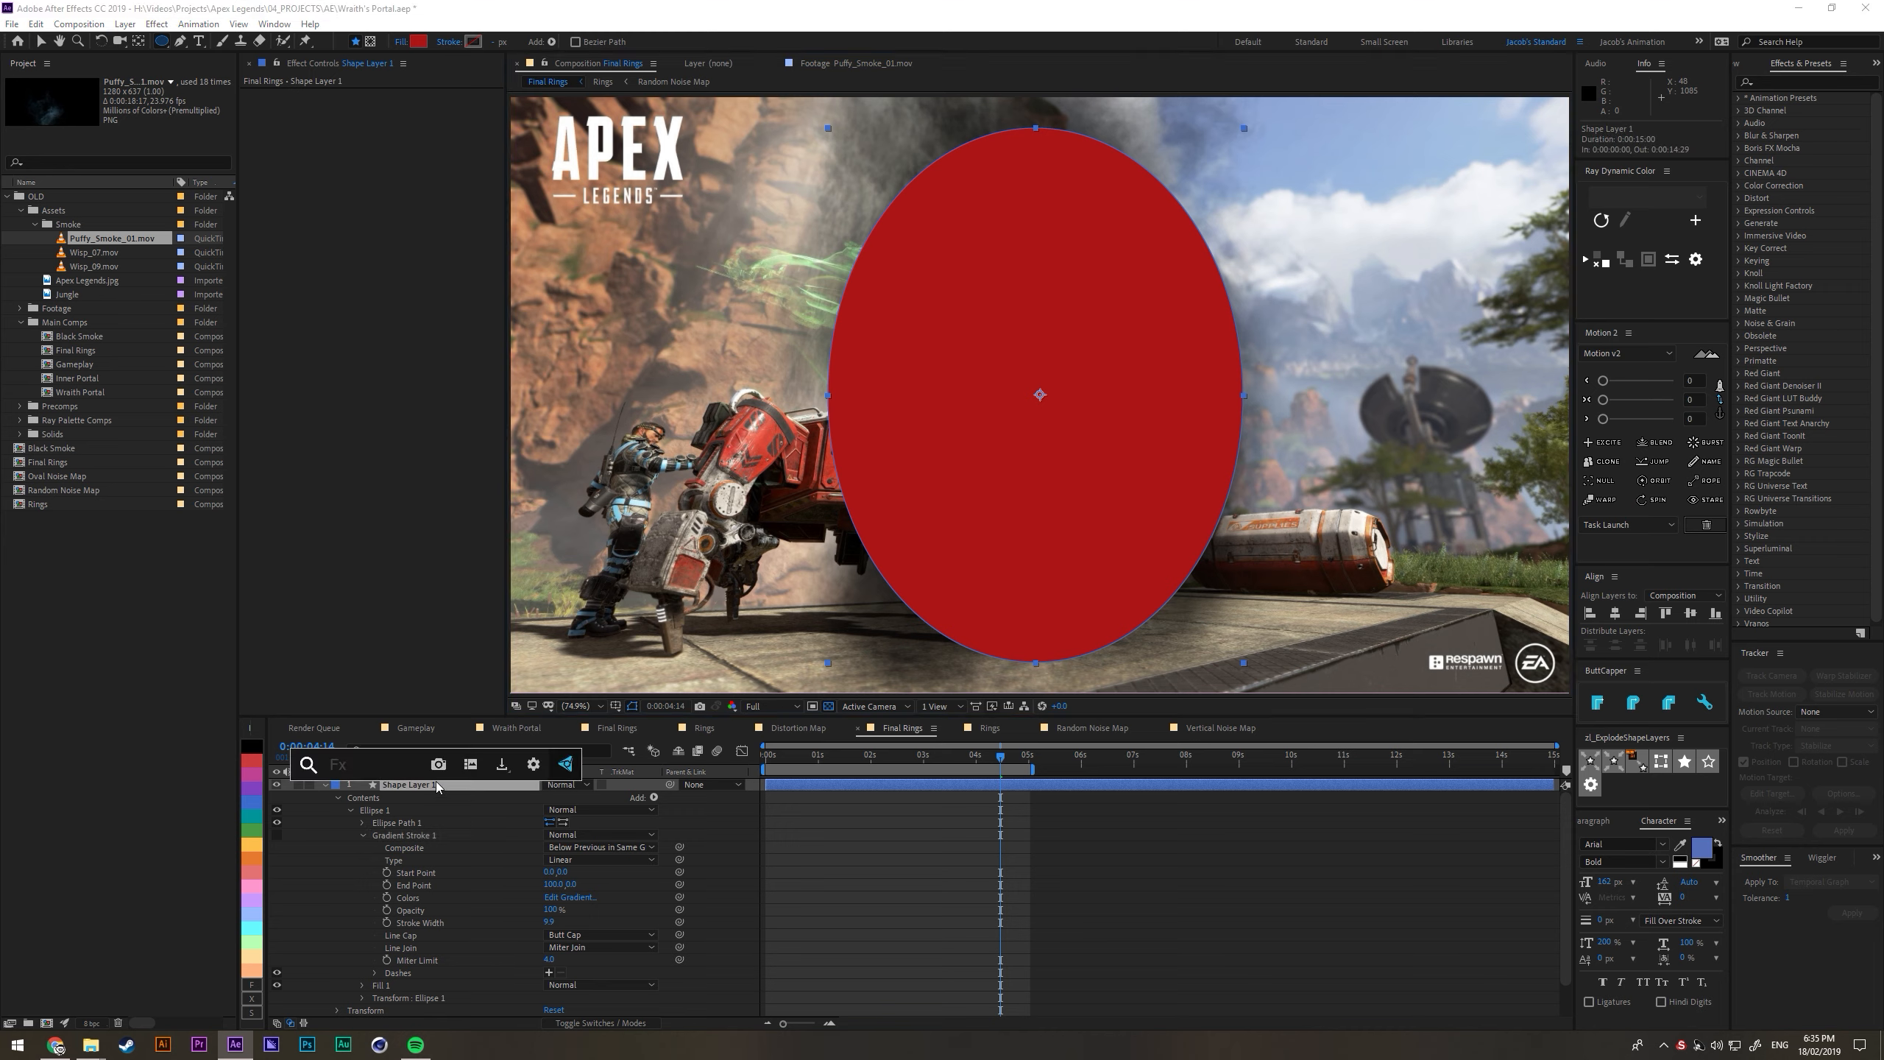
type("fas")
key("Return")
key("v")
left_click_drag(387, 109, 467, 147)
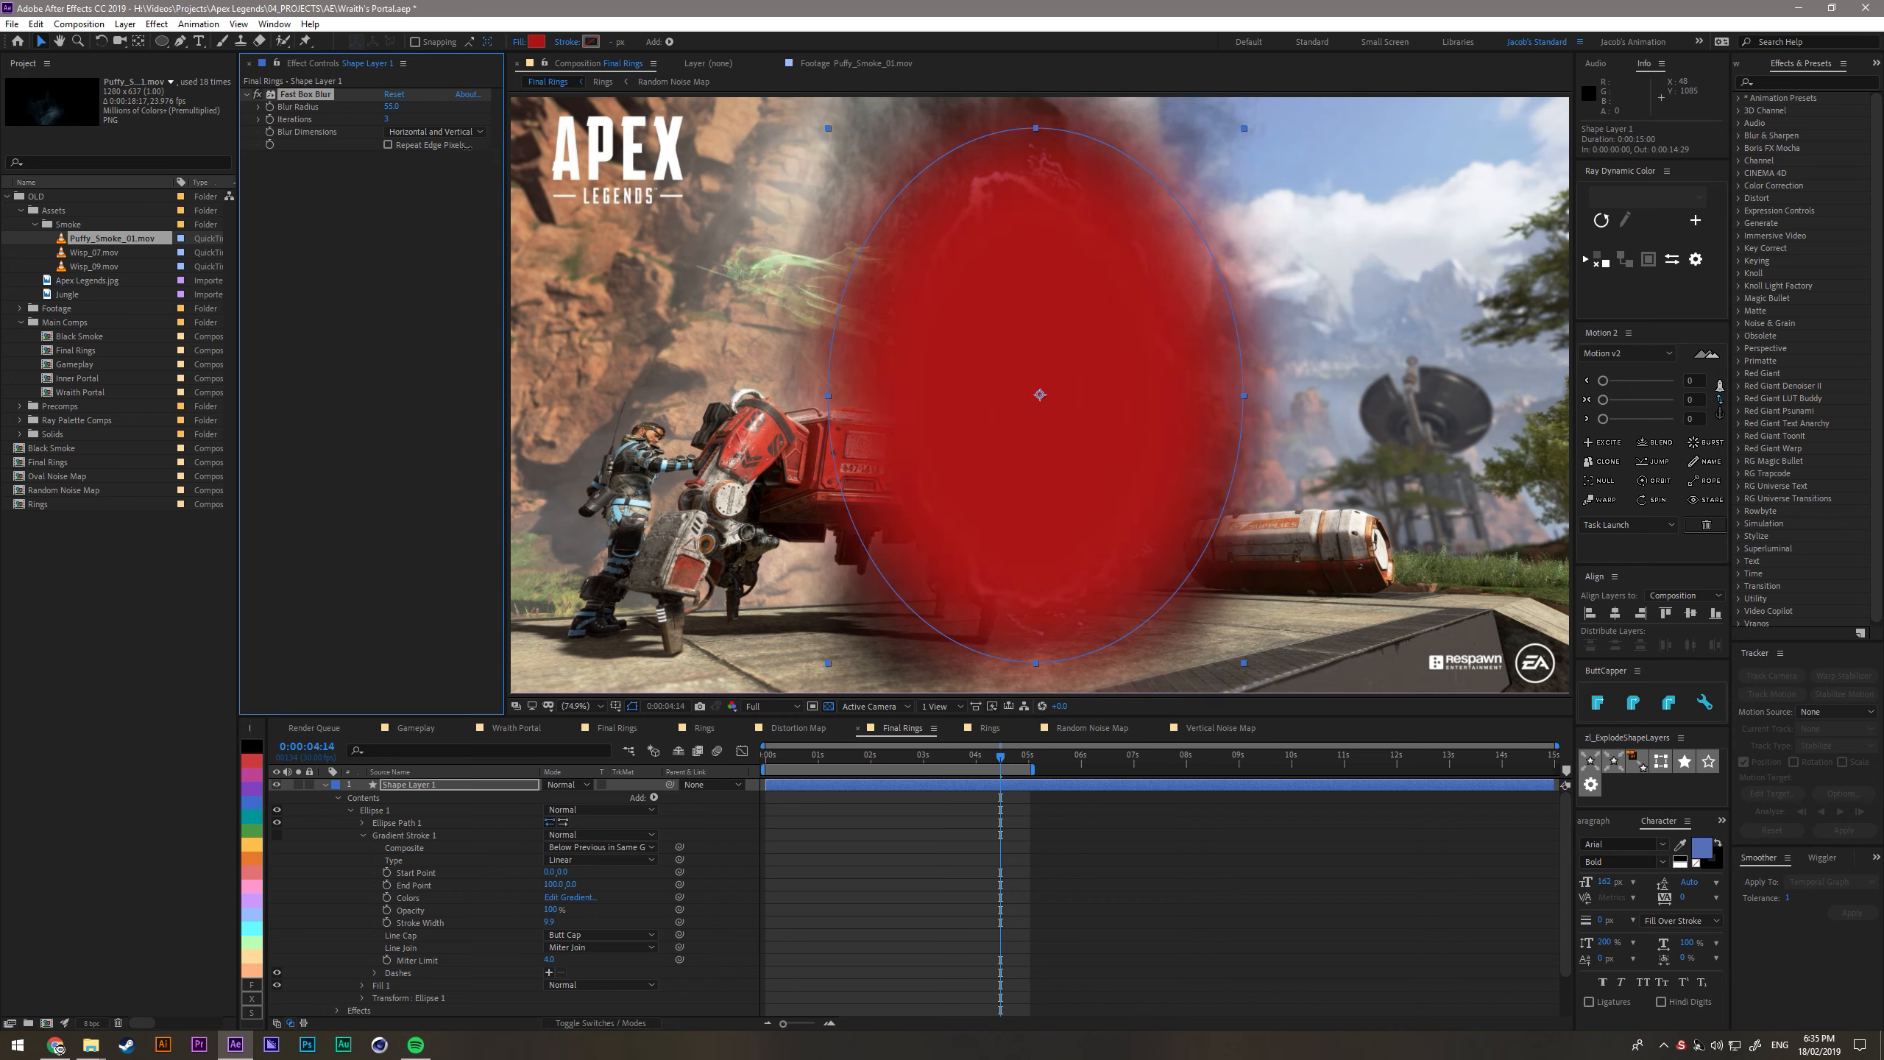
- Collapse the shape layer's properties and rename the layer Black Smoke matte
left_click(324, 784)
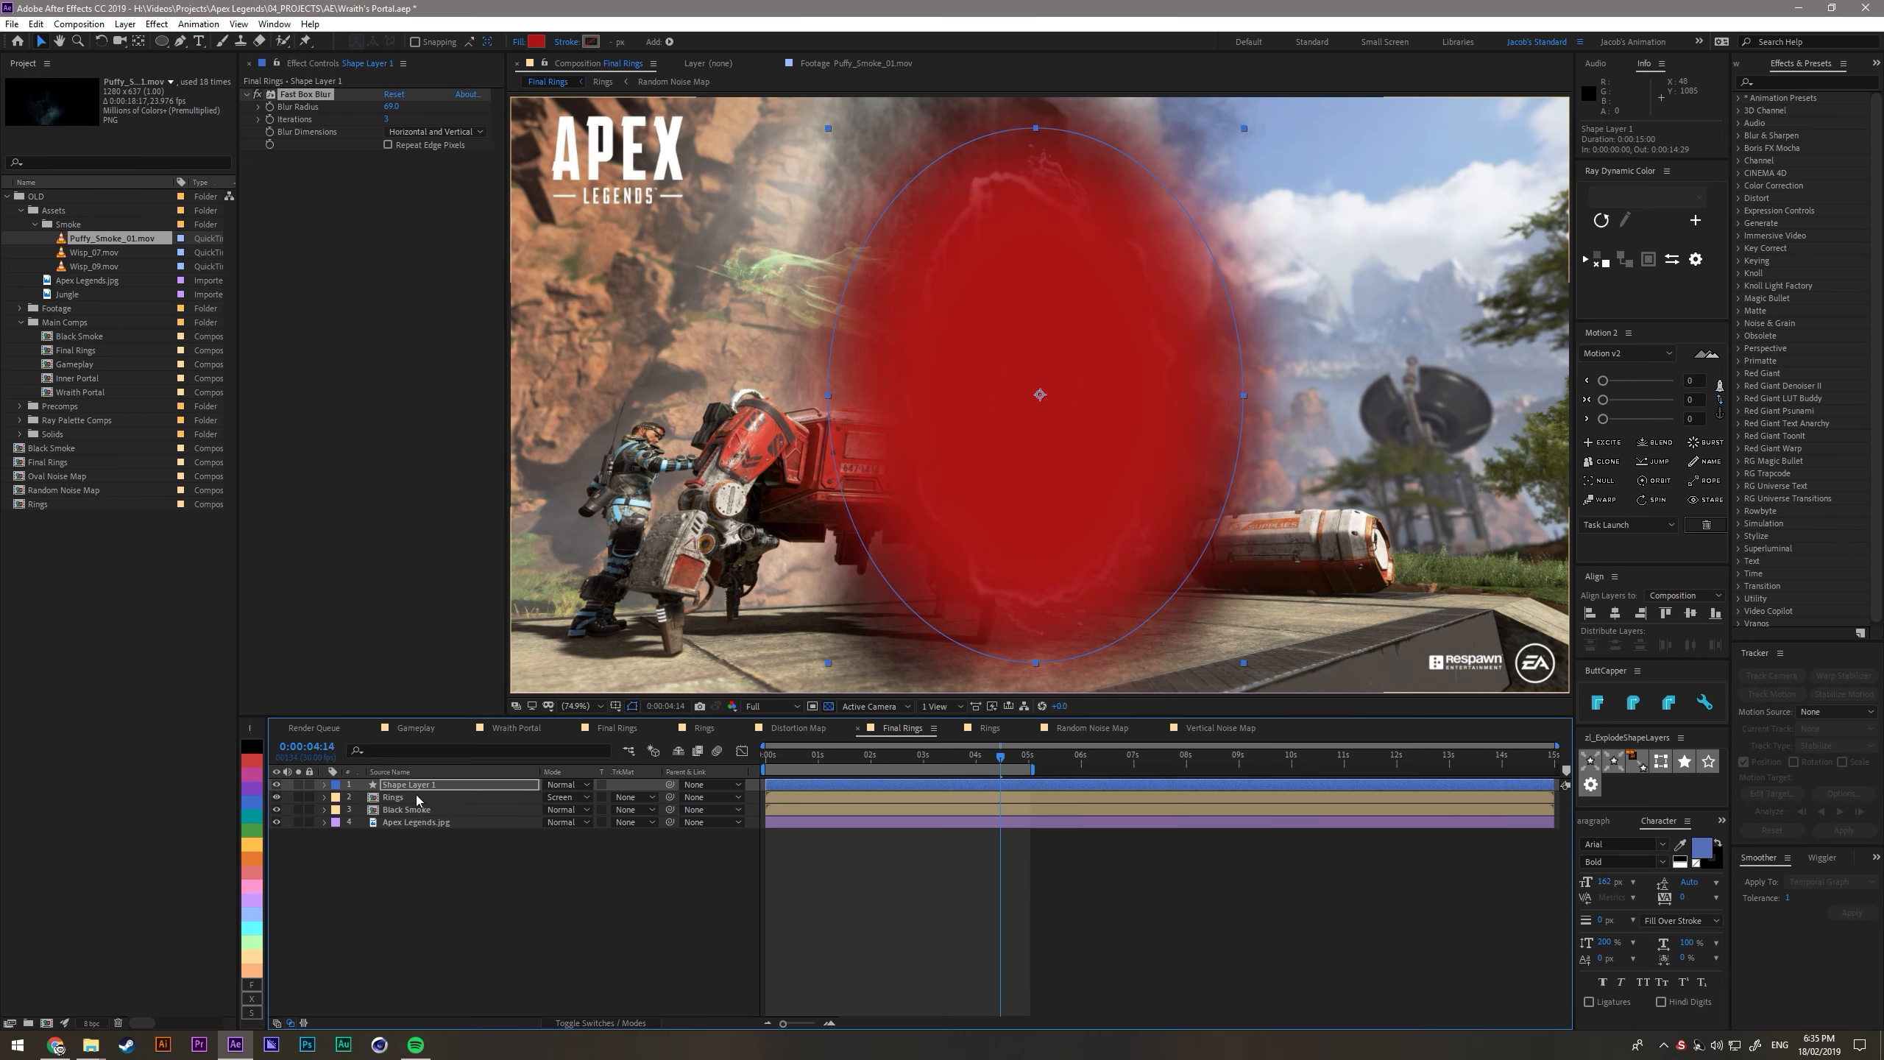
key("Return")
type("Black S")
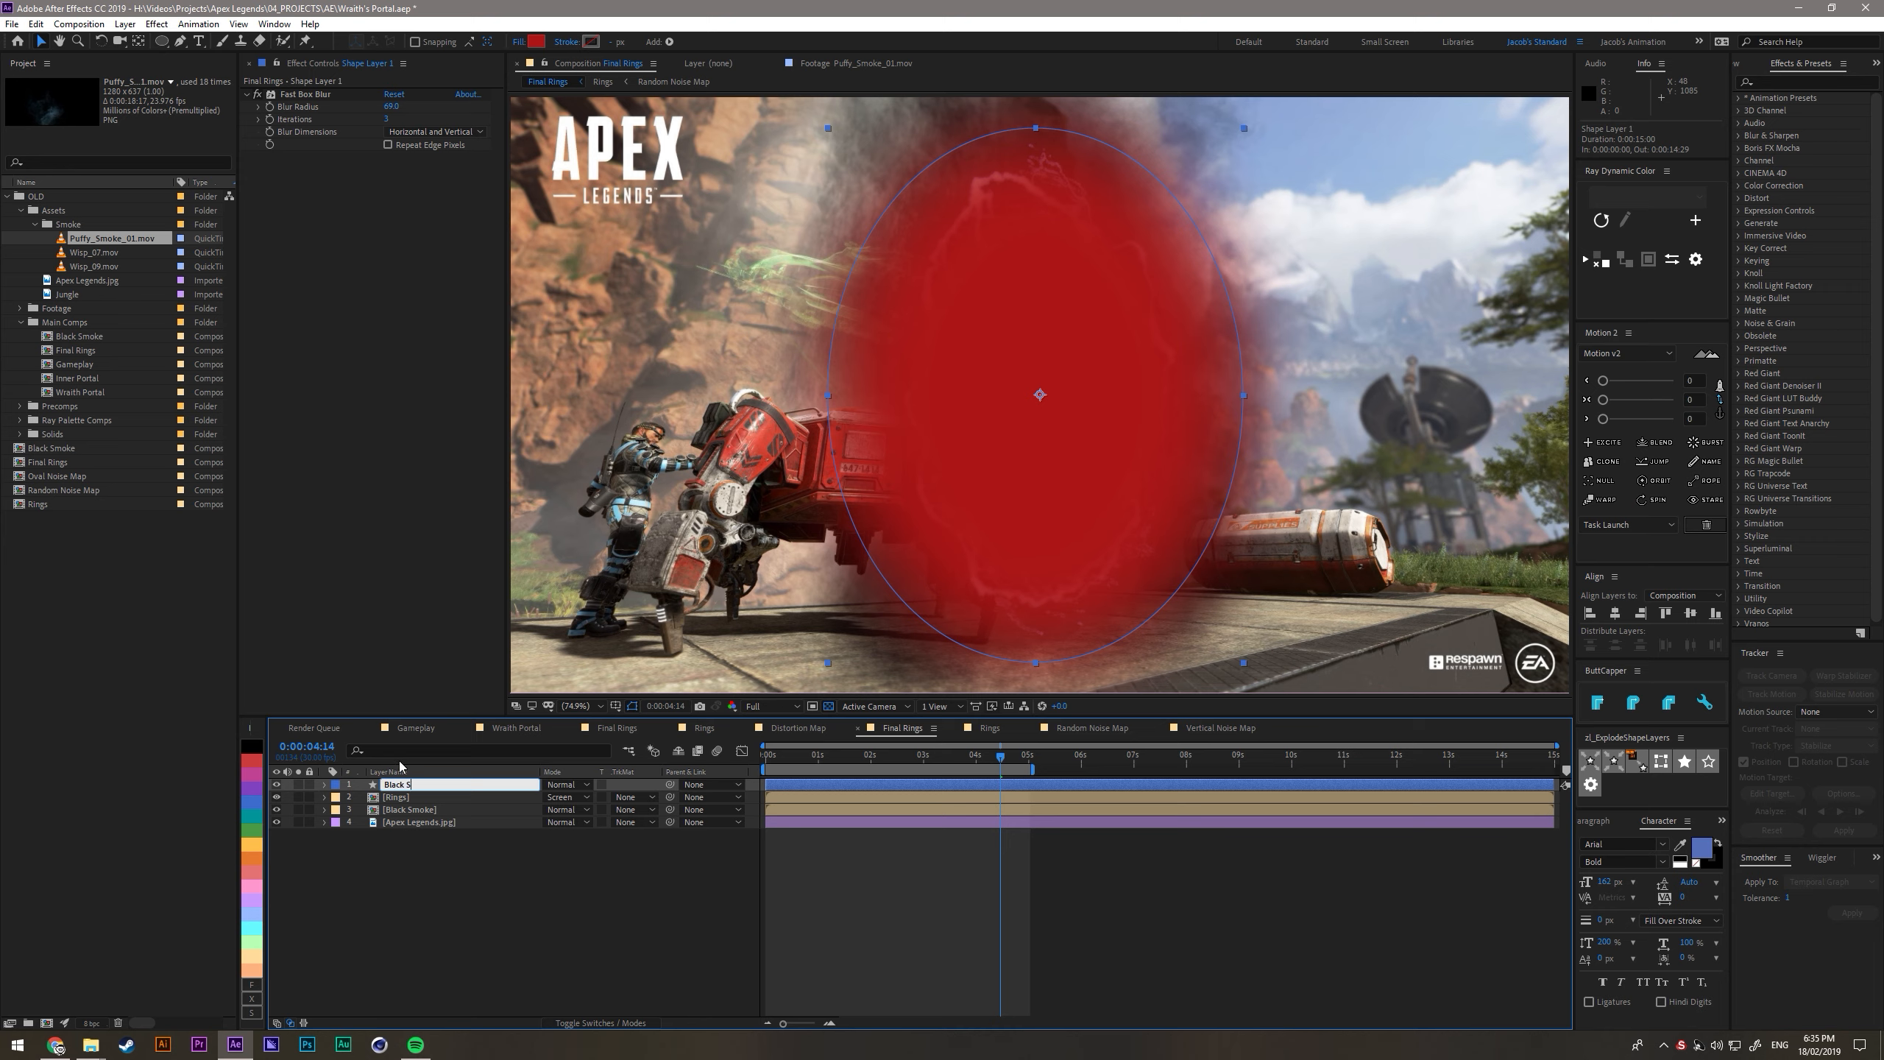
type("moke matte")
key("Return")
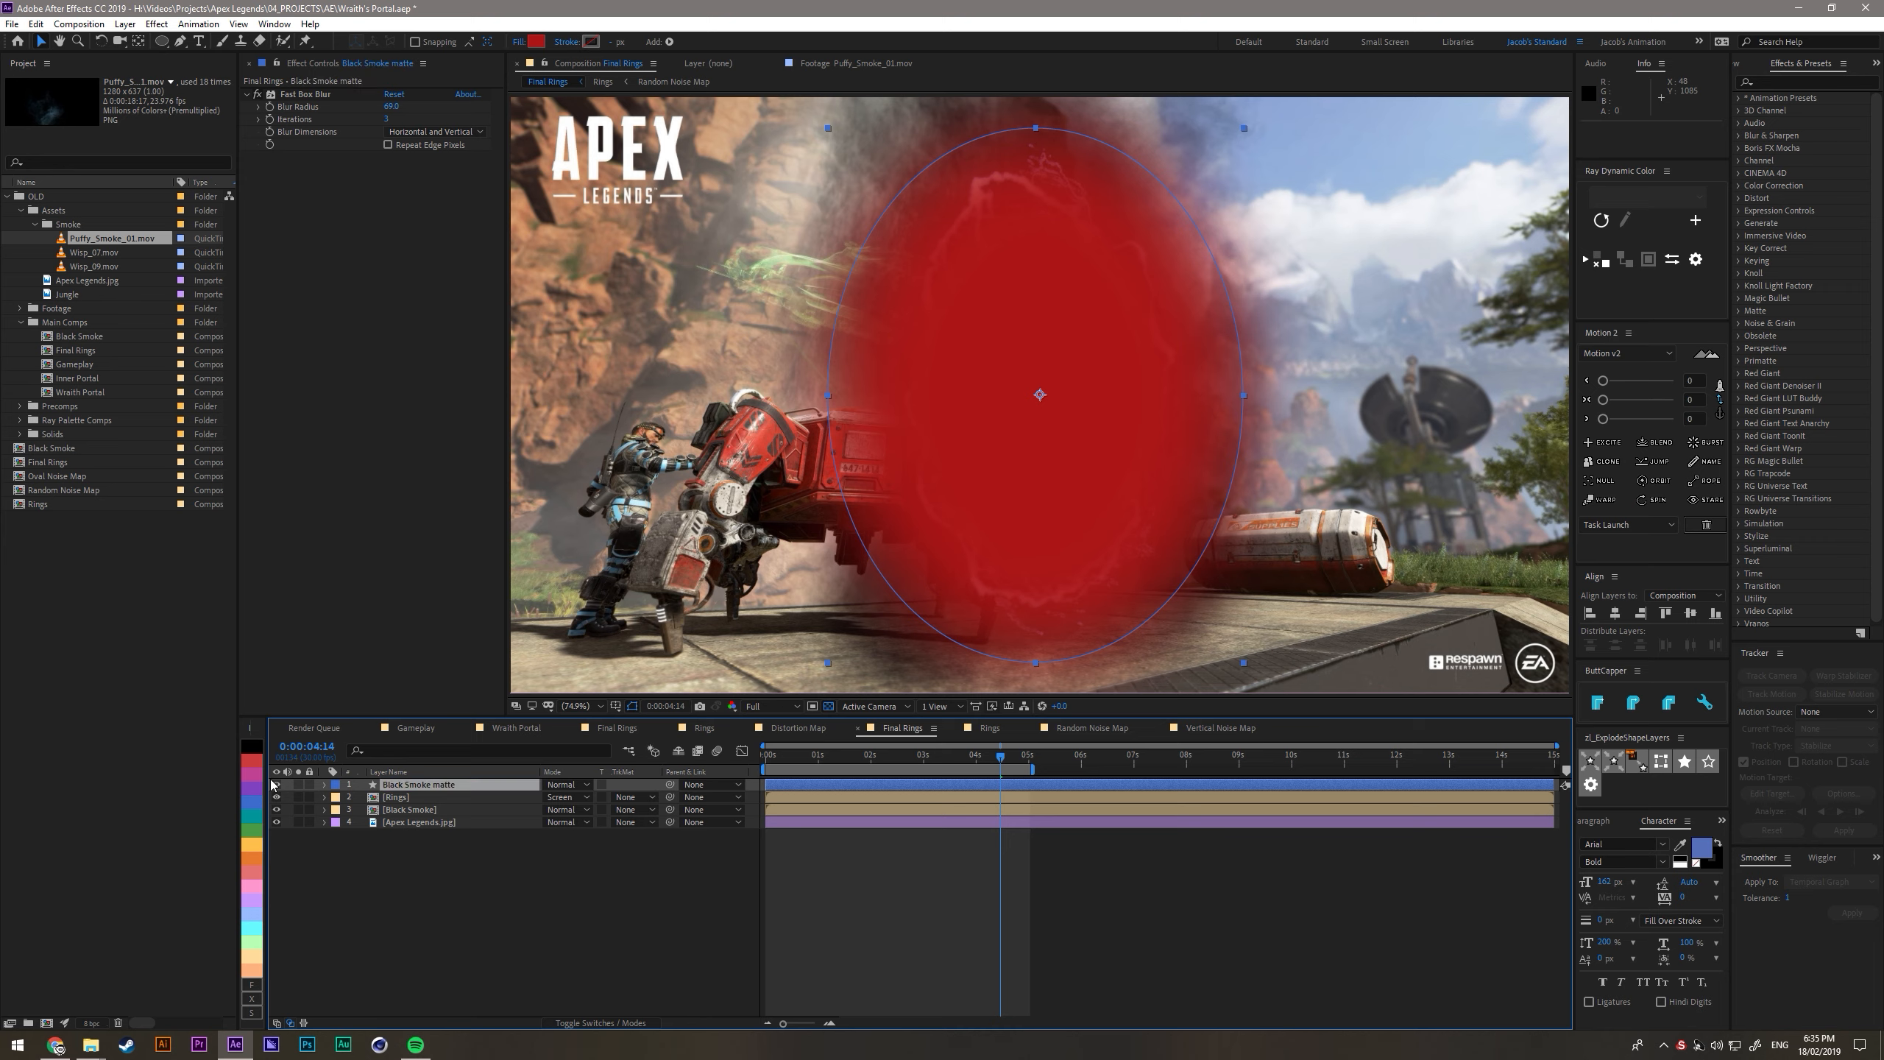
- Place Black Smoke matte directly above Black Smoke and set the smoke's track matte to Alpha Matte
left_click_drag(404, 785, 403, 804)
left_click(420, 810)
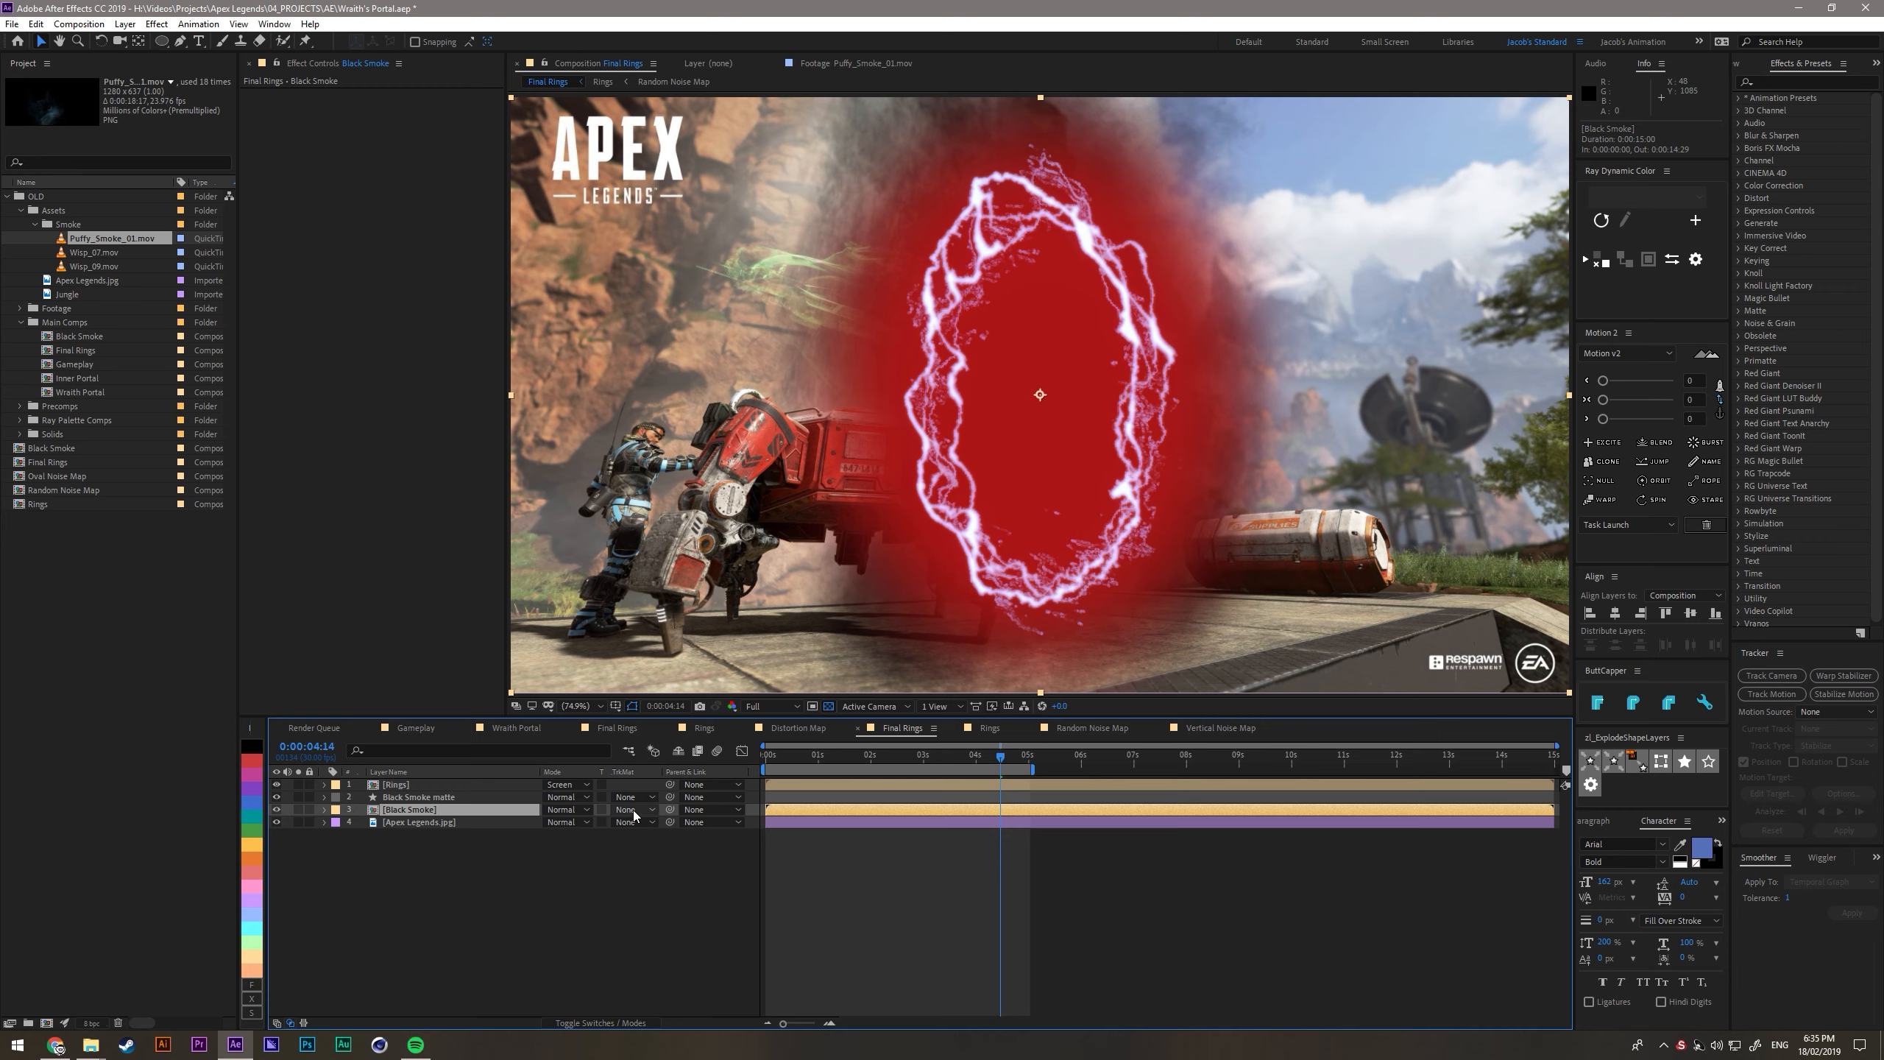
left_click(635, 809)
left_click(653, 843)
left_click(437, 810)
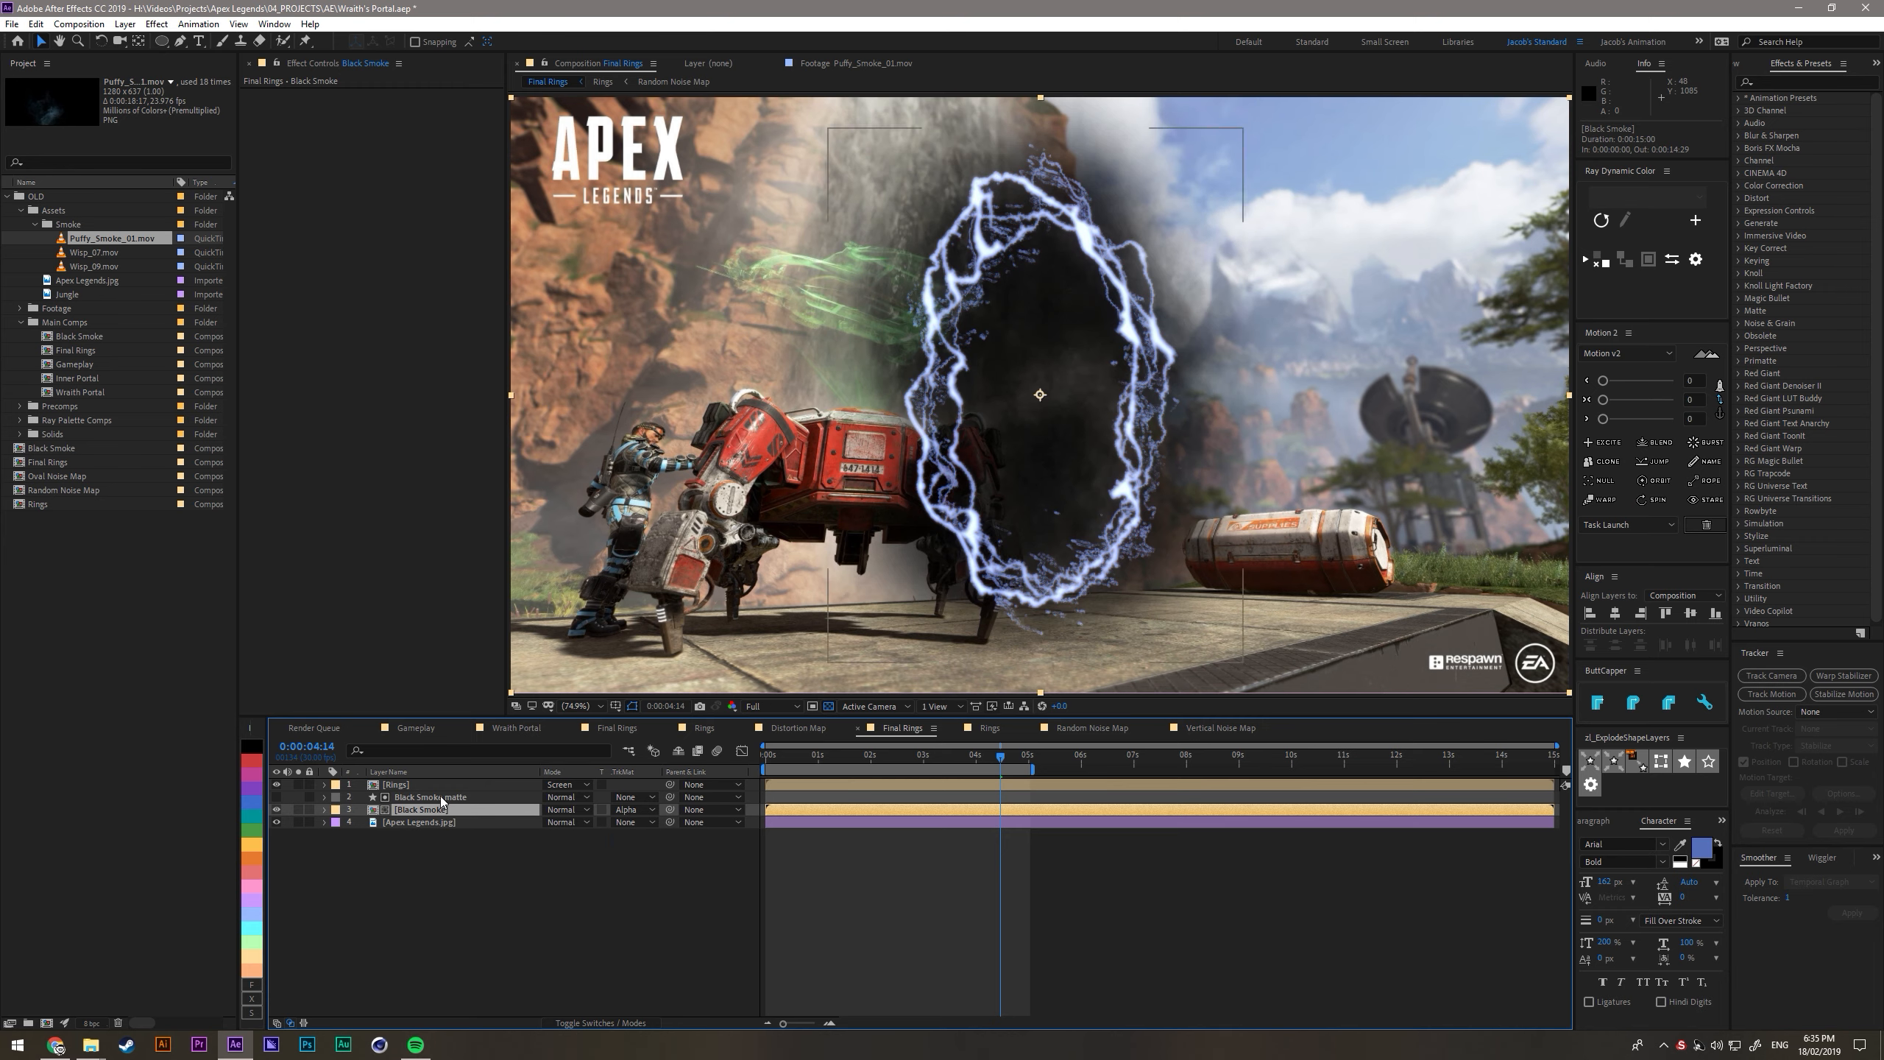
left_click(443, 797)
left_click(451, 874)
left_click_drag(815, 768, 881, 765)
- Inside the Black Smoke composition, duplicate a middle smoke layer, then rotate the copy and move it down and to the left
double_click(423, 813)
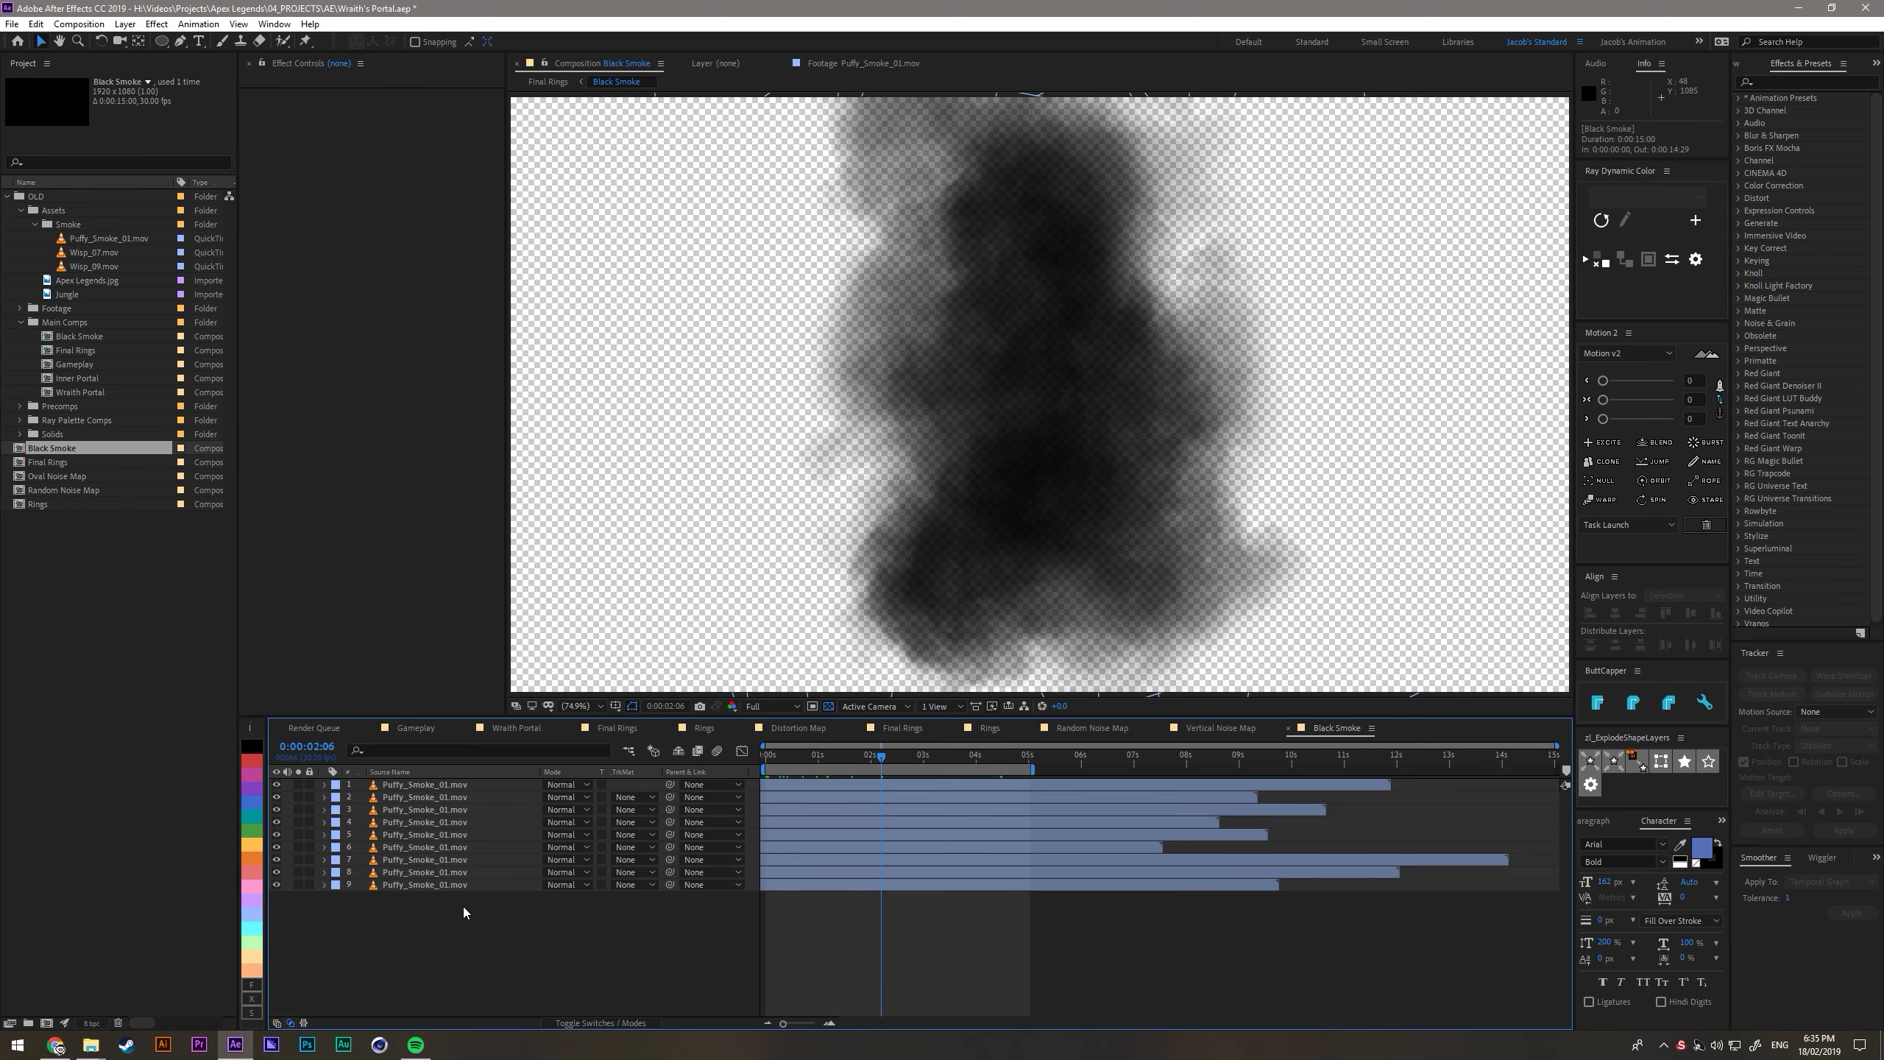
left_click(442, 830)
key("ctrl+d")
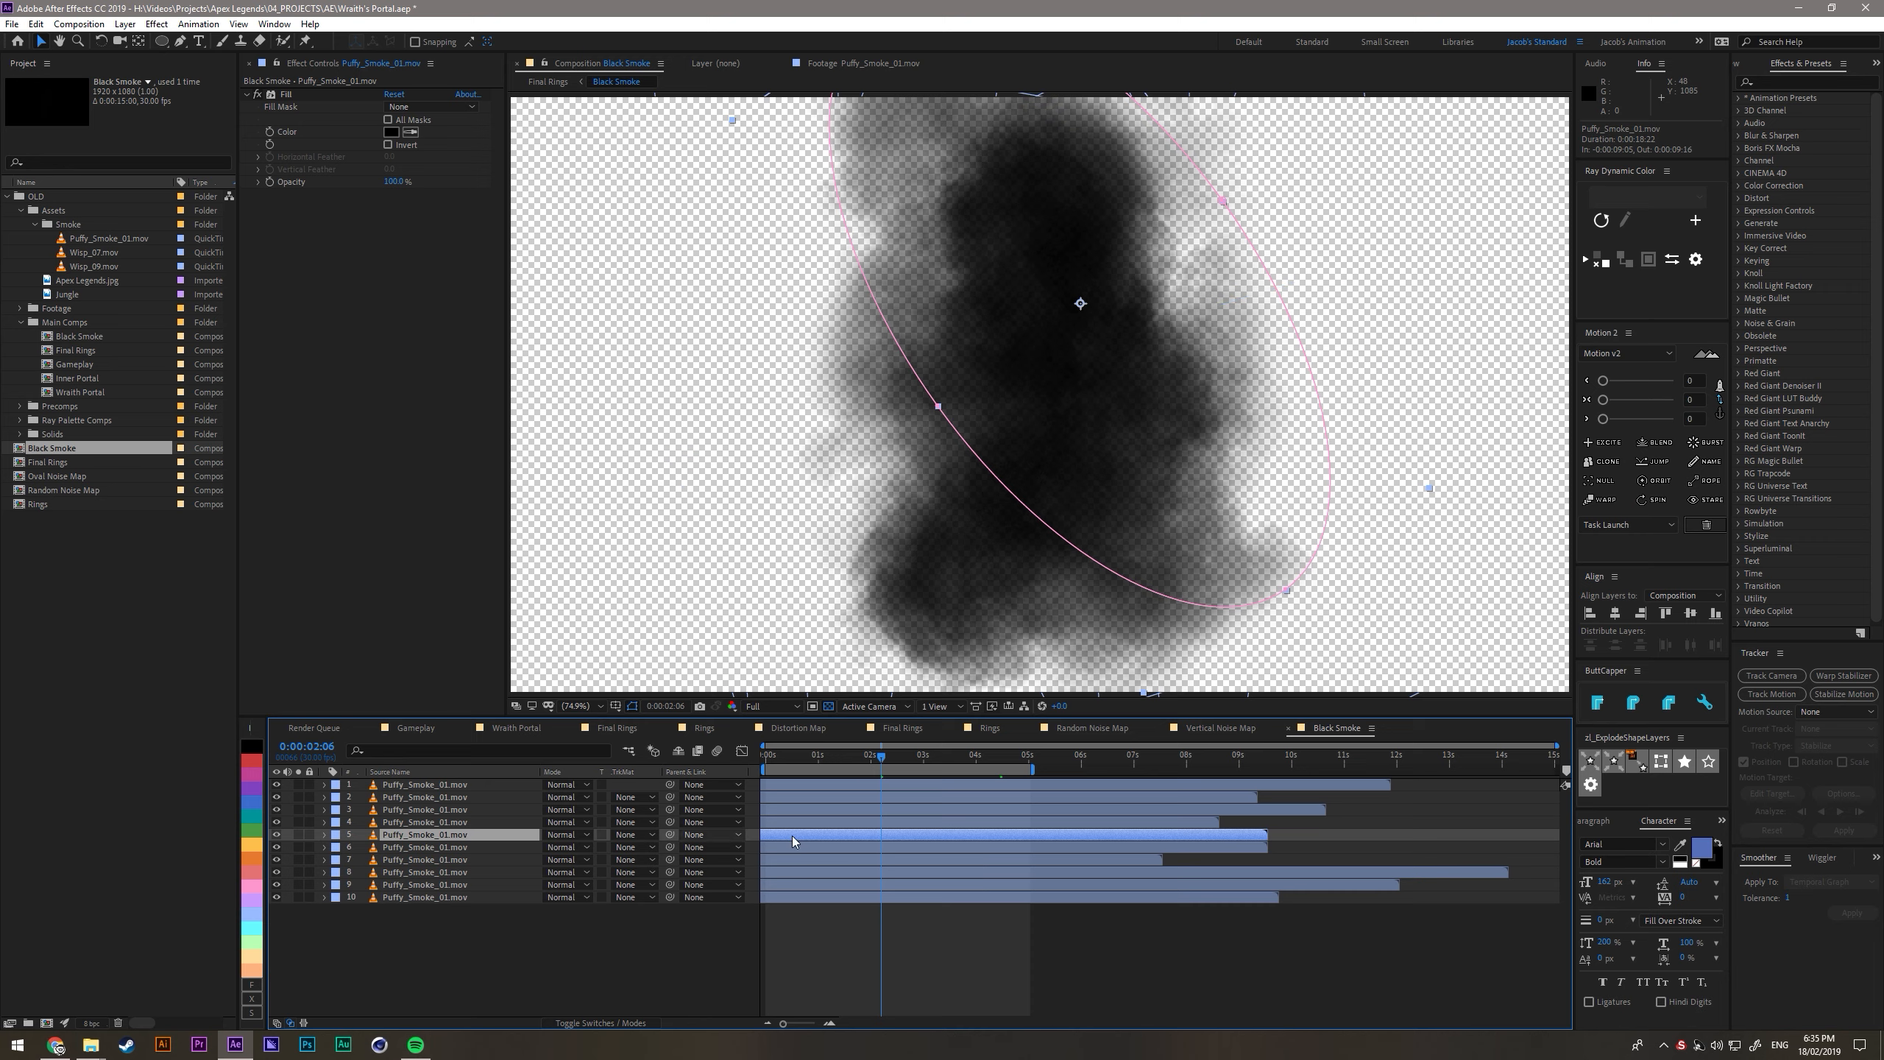
key("w")
left_click_drag(1253, 519, 1092, 545)
key("v")
left_click_drag(1100, 411, 1044, 480)
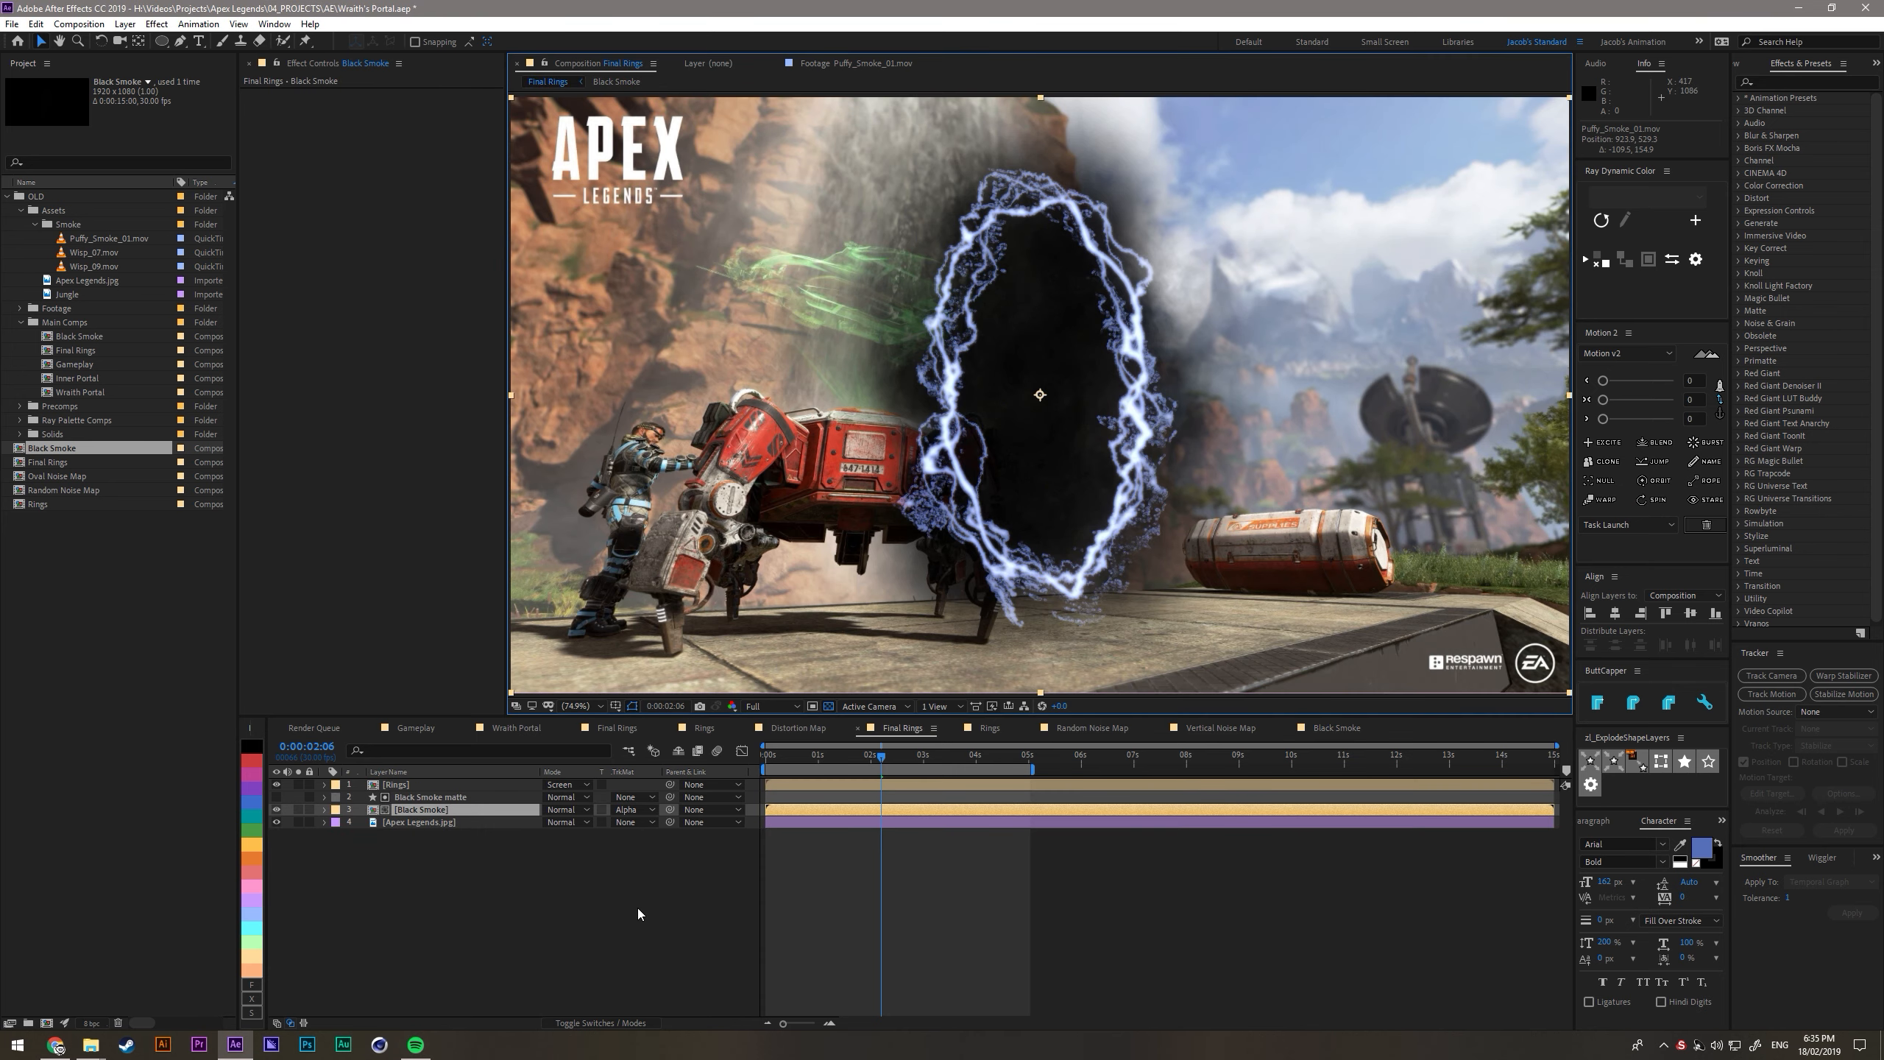
- Back in Final Rings, lower the Black Smoke layer's opacity slightly and preview the portal
left_click(537, 882)
left_click(444, 808)
key("t")
left_click_drag(557, 826, 494, 831)
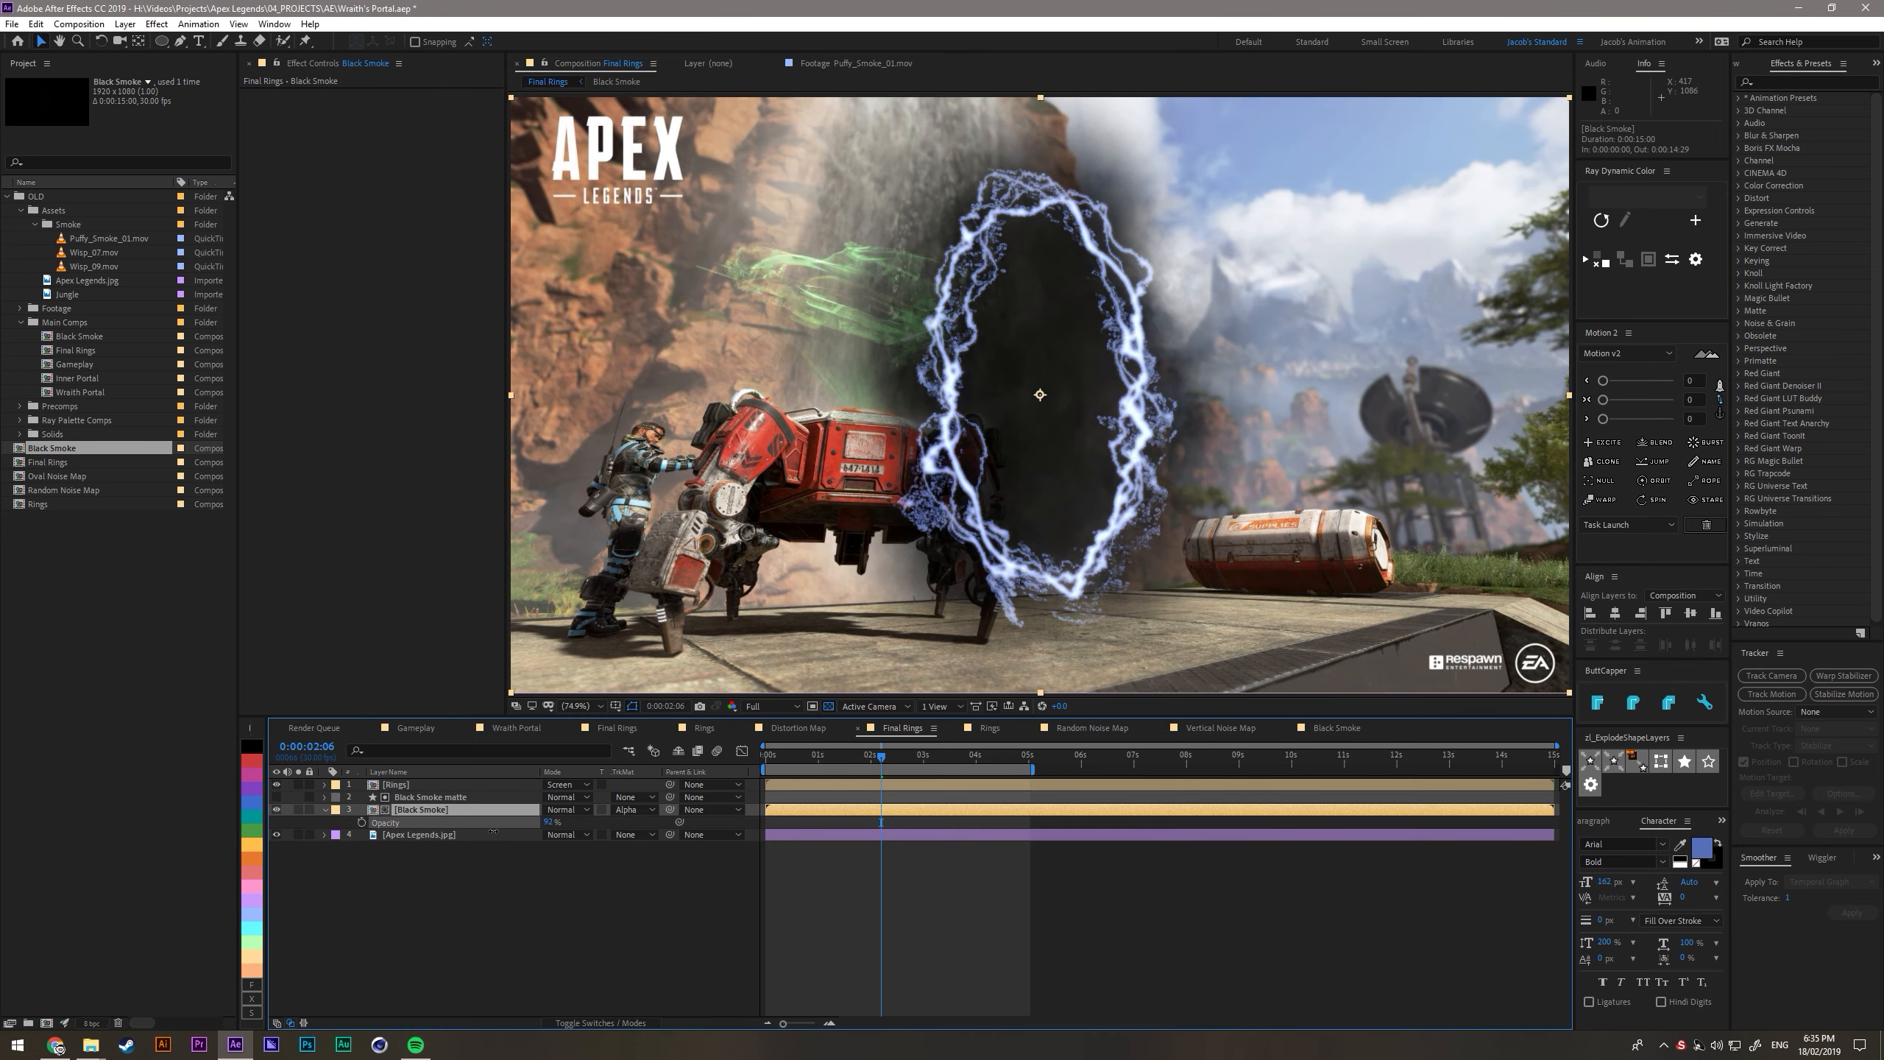
left_click(530, 925)
key("space")
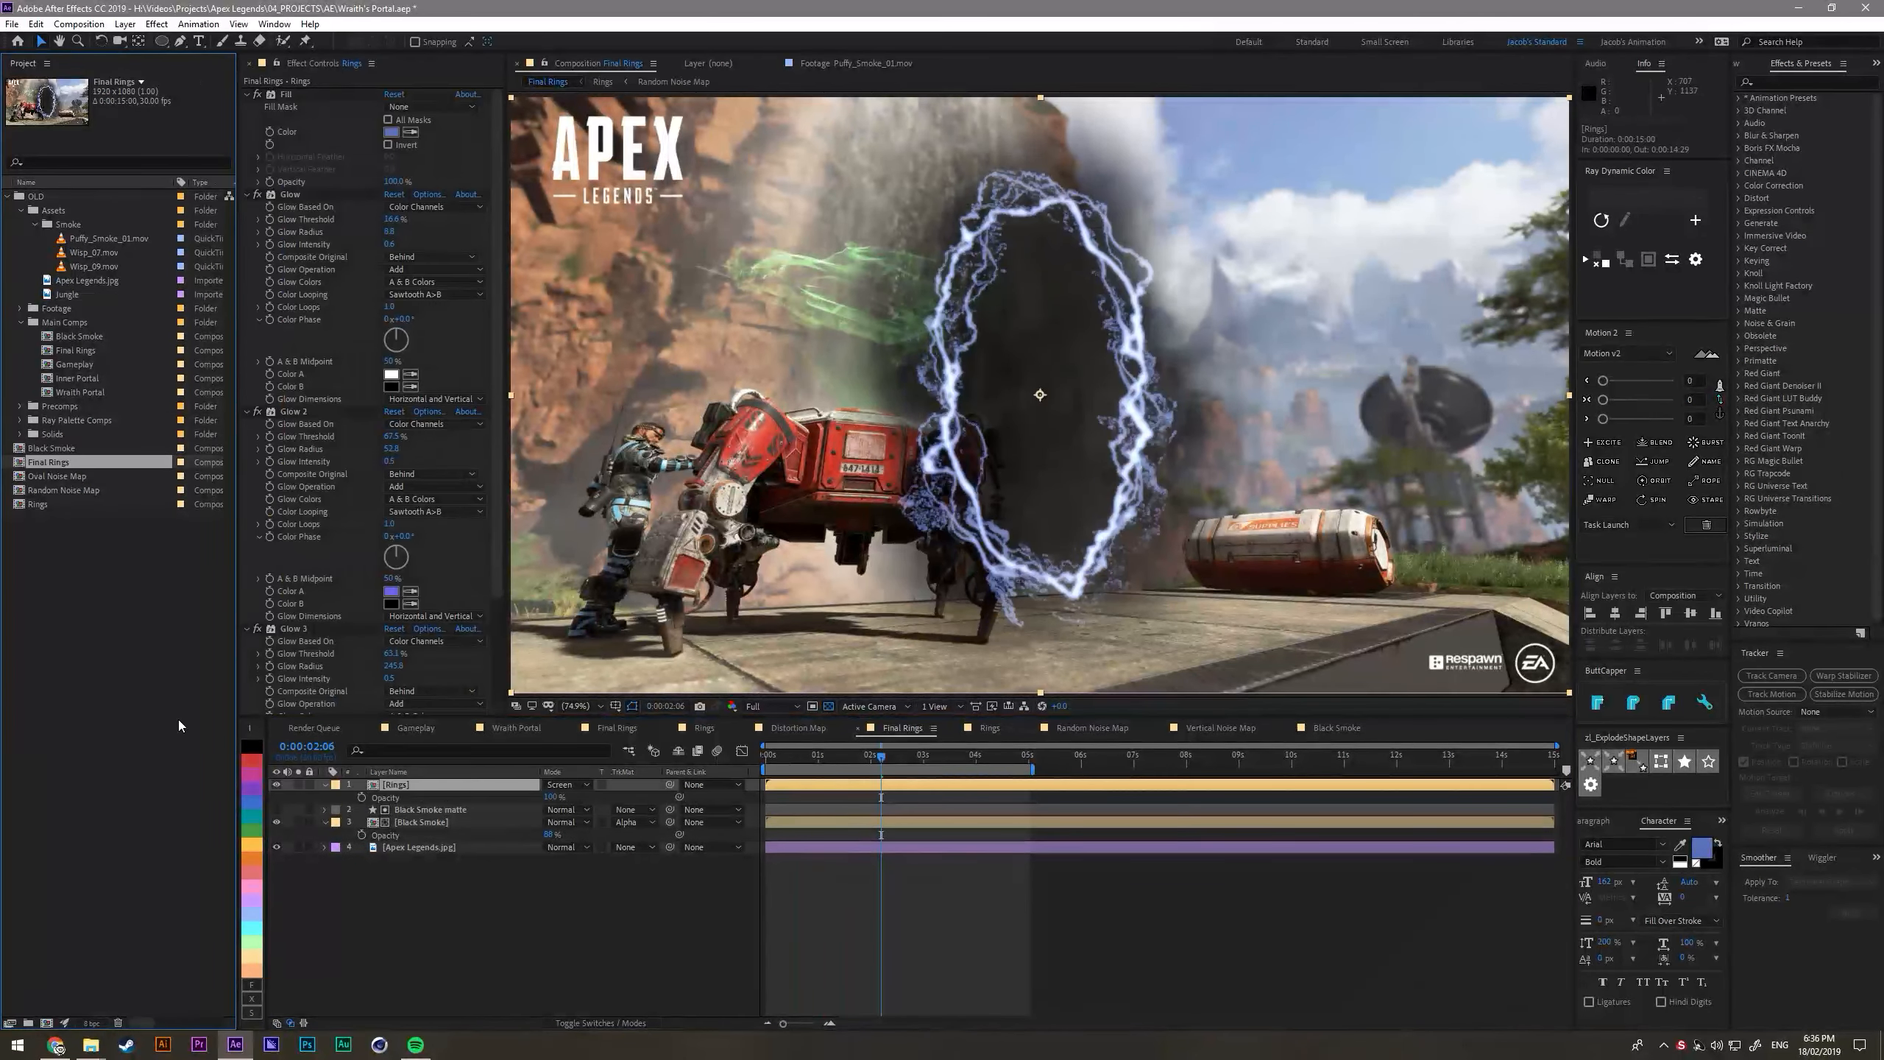
- Rename the Final Rings composition as Final Portal
key("Return")
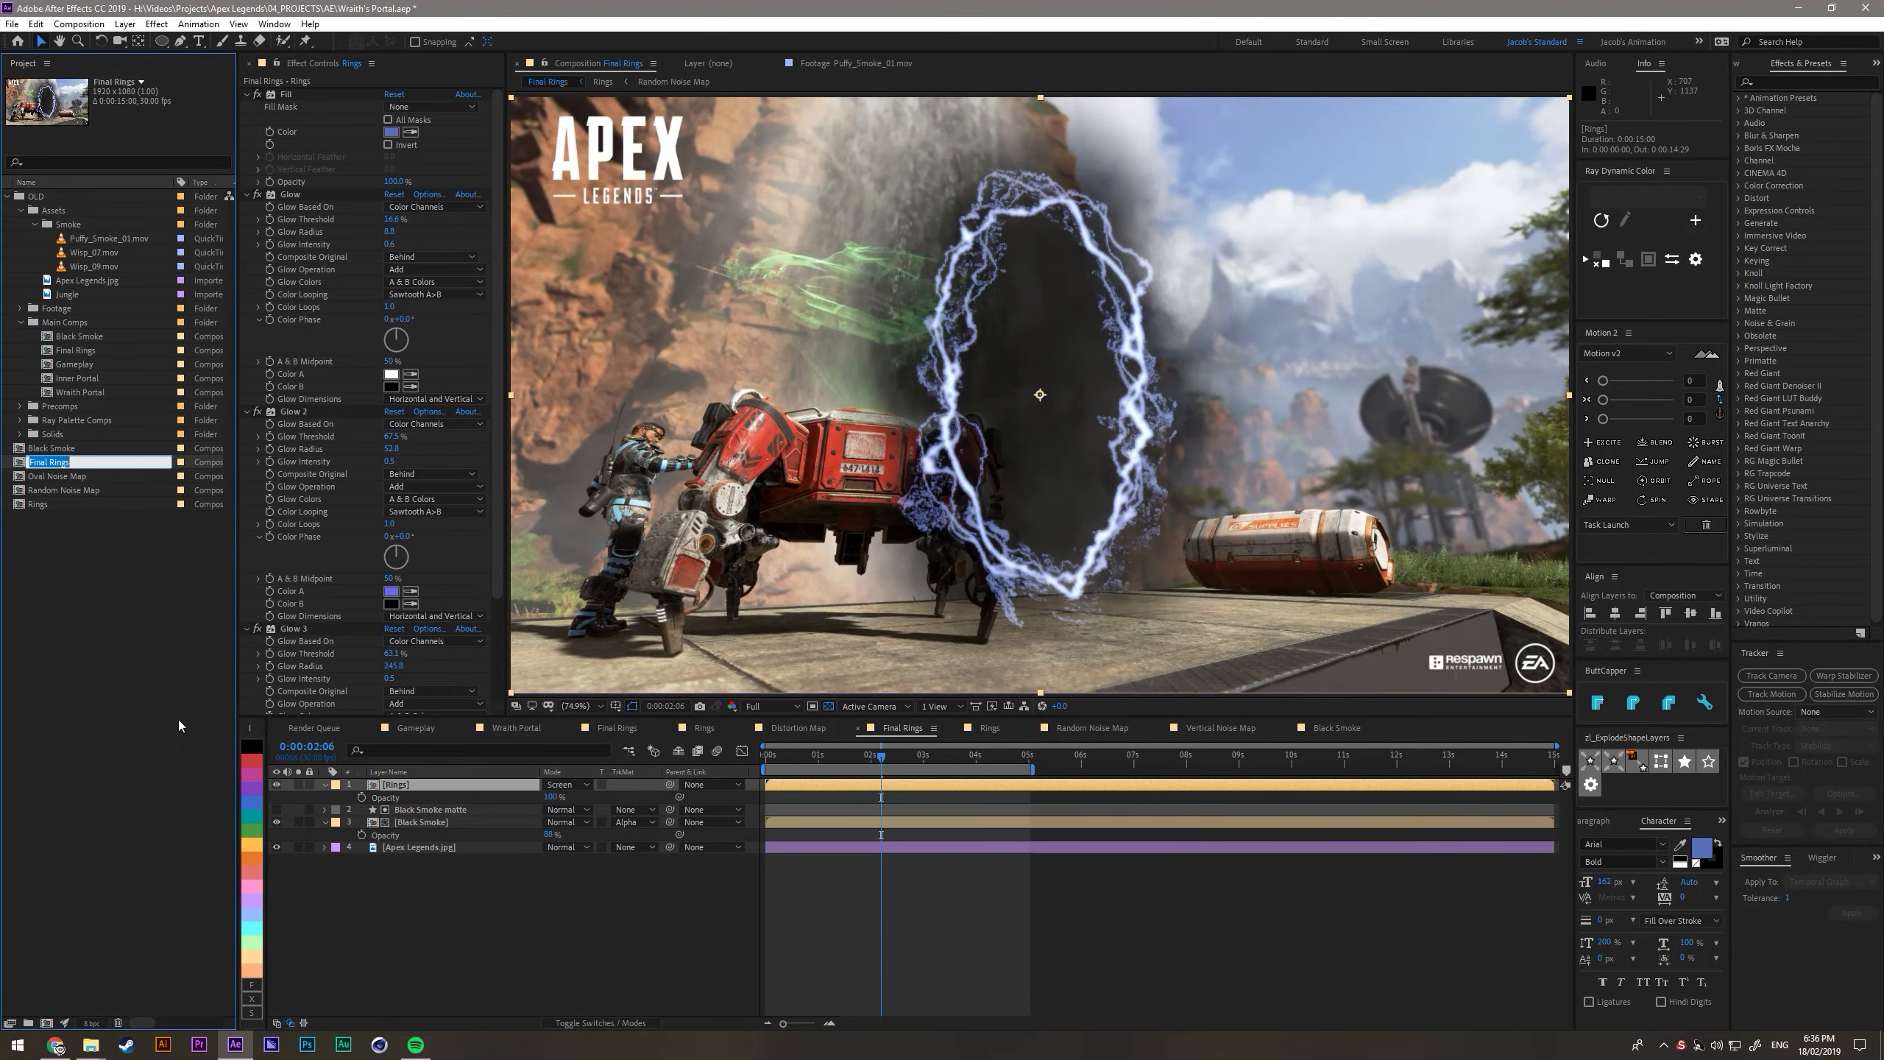
key("Escape")
key("BackSpace")
key("BackSpace")
type("Porta")
key("Return")
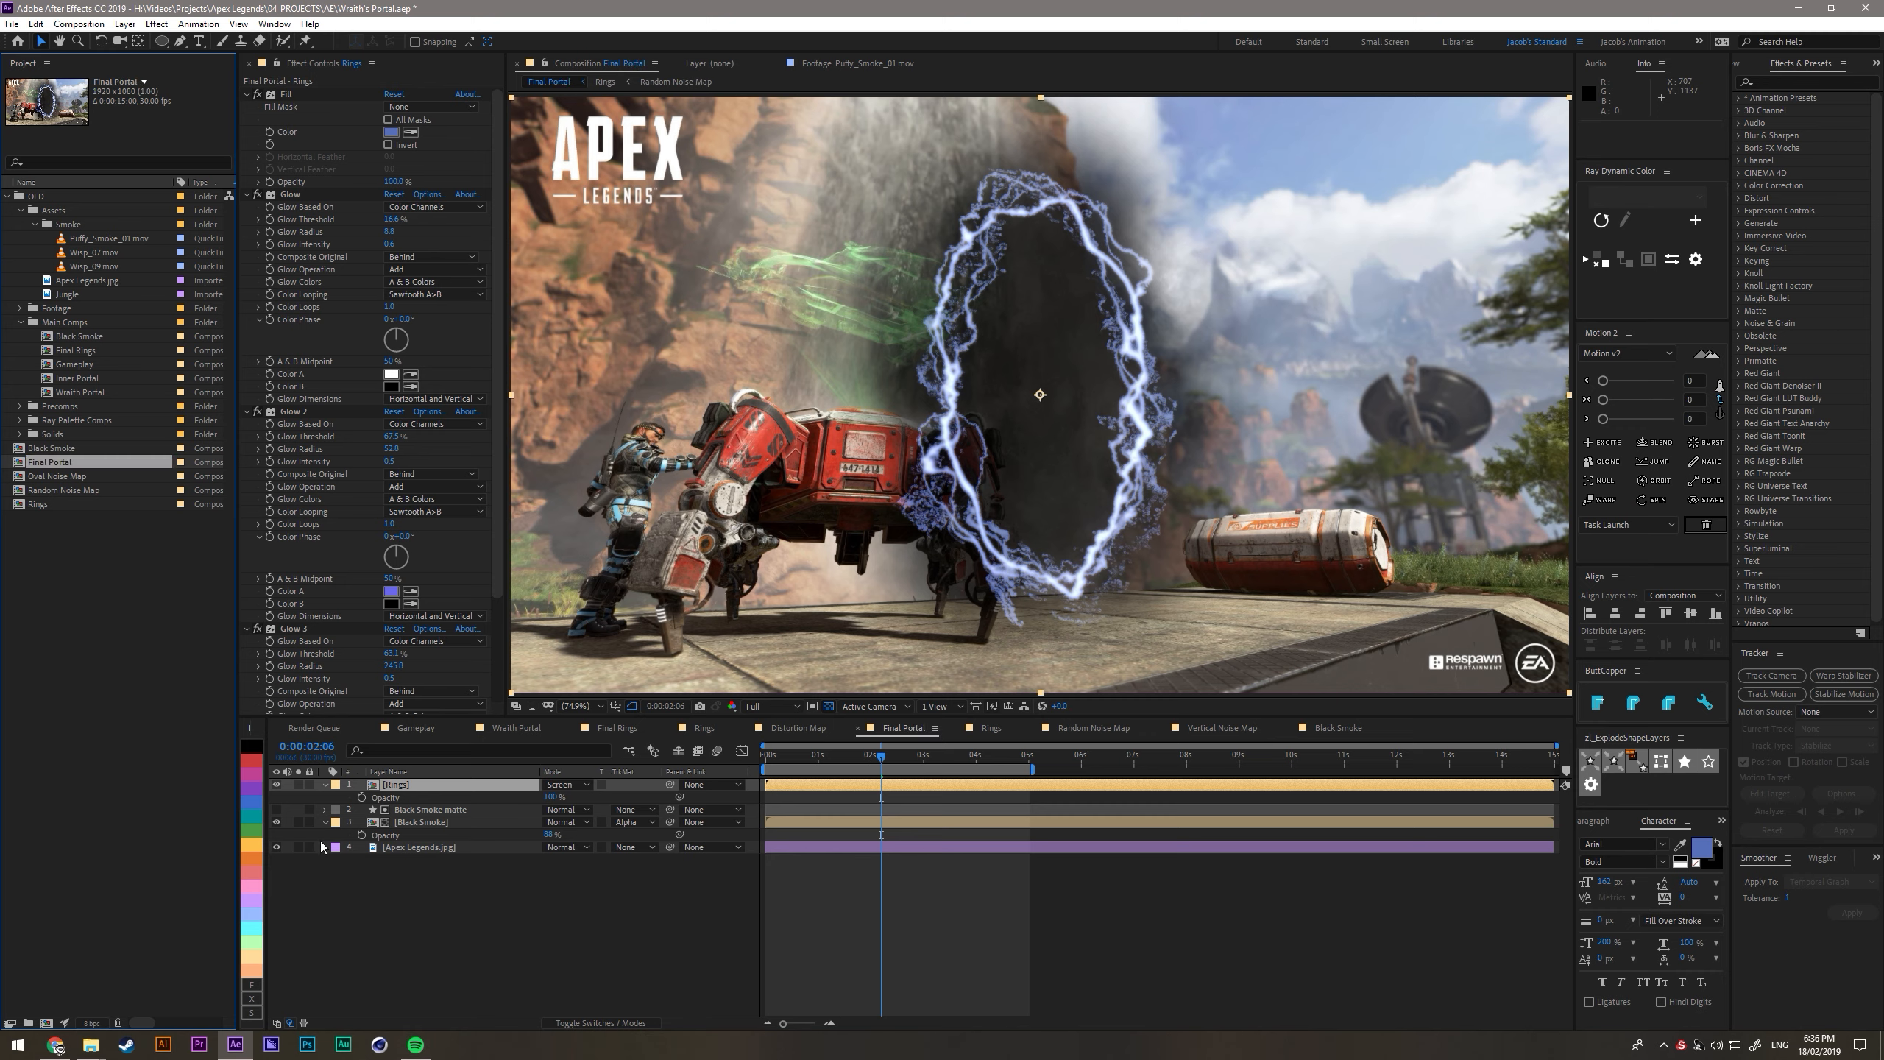
- Create a white solid at composition size named Shockwave on top of the Final Portal layers
left_click(522, 929)
key("Home")
right_click(405, 900)
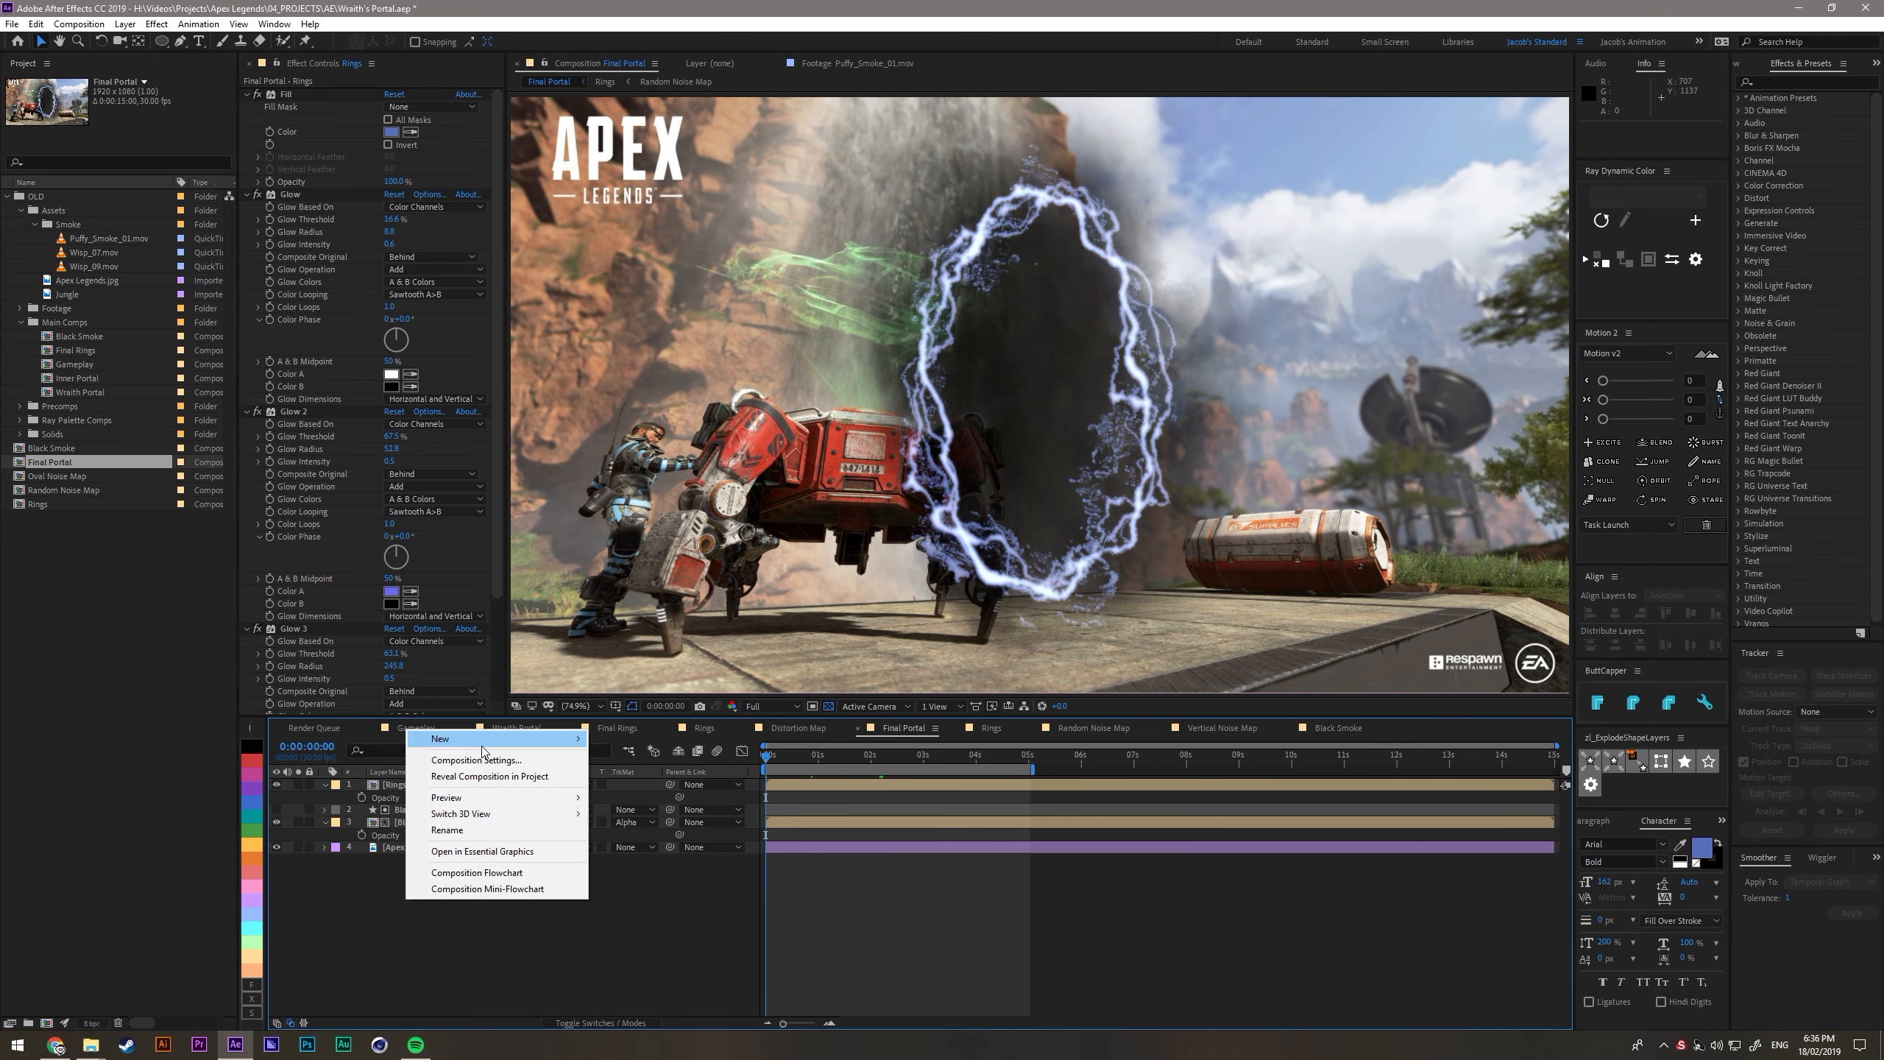
mouse_move(483, 743)
left_click(624, 777)
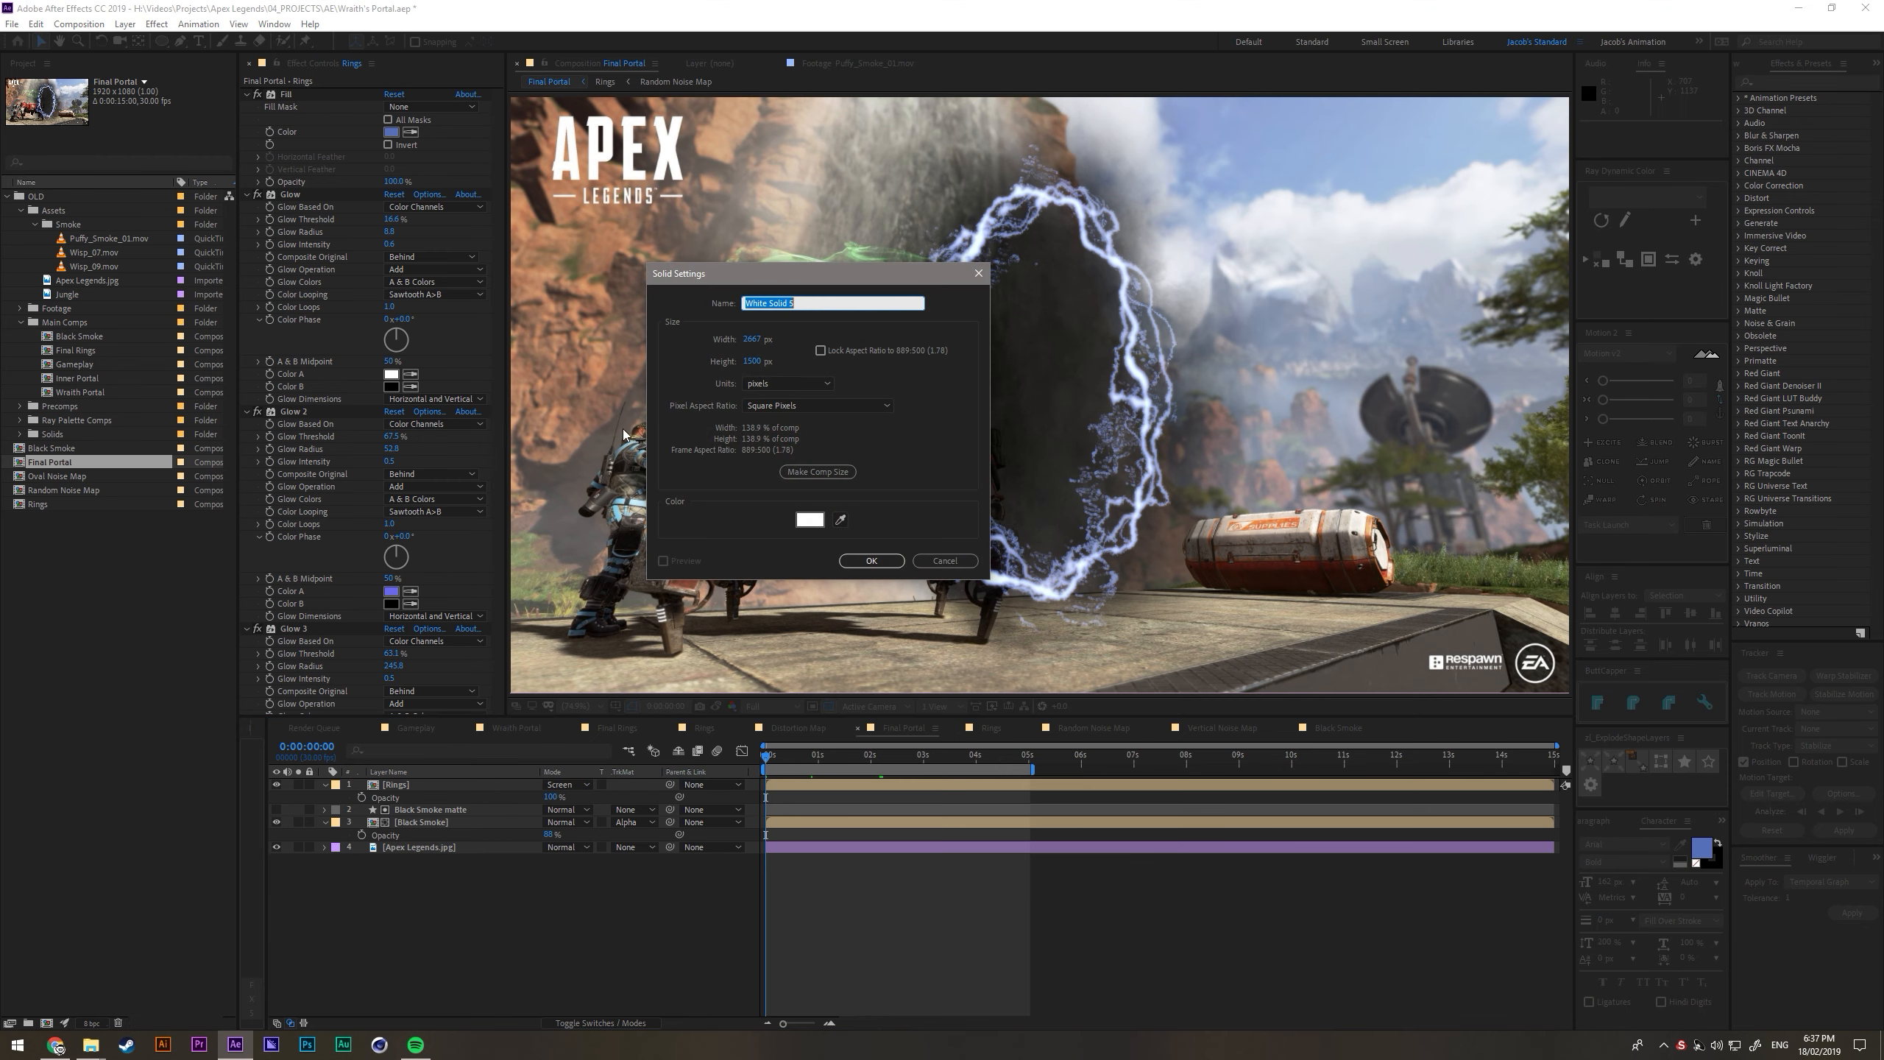
left_click(837, 470)
key("Return")
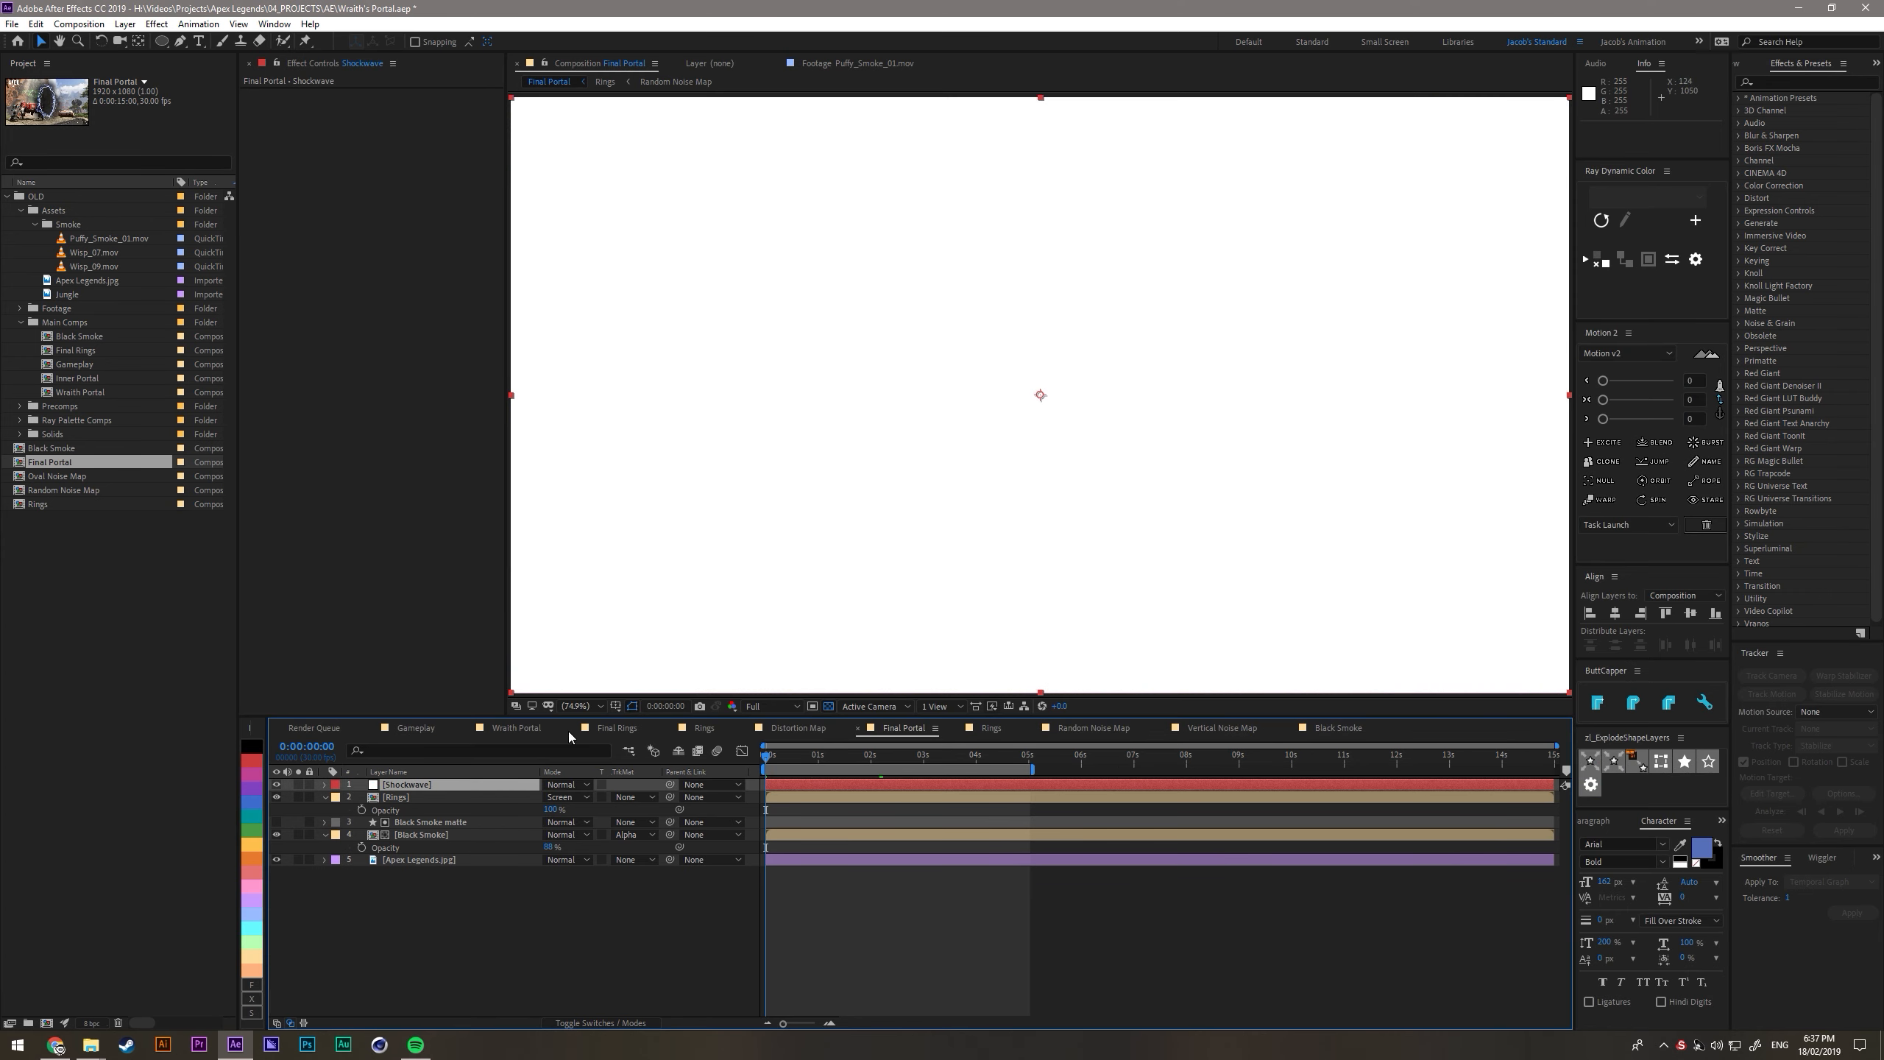
- Apply Fractal Noise to the Shockwave solid and set its fractal type to Dynamic Progressive
left_click(553, 946)
left_click(437, 784)
key("ctrl+space")
type("frac")
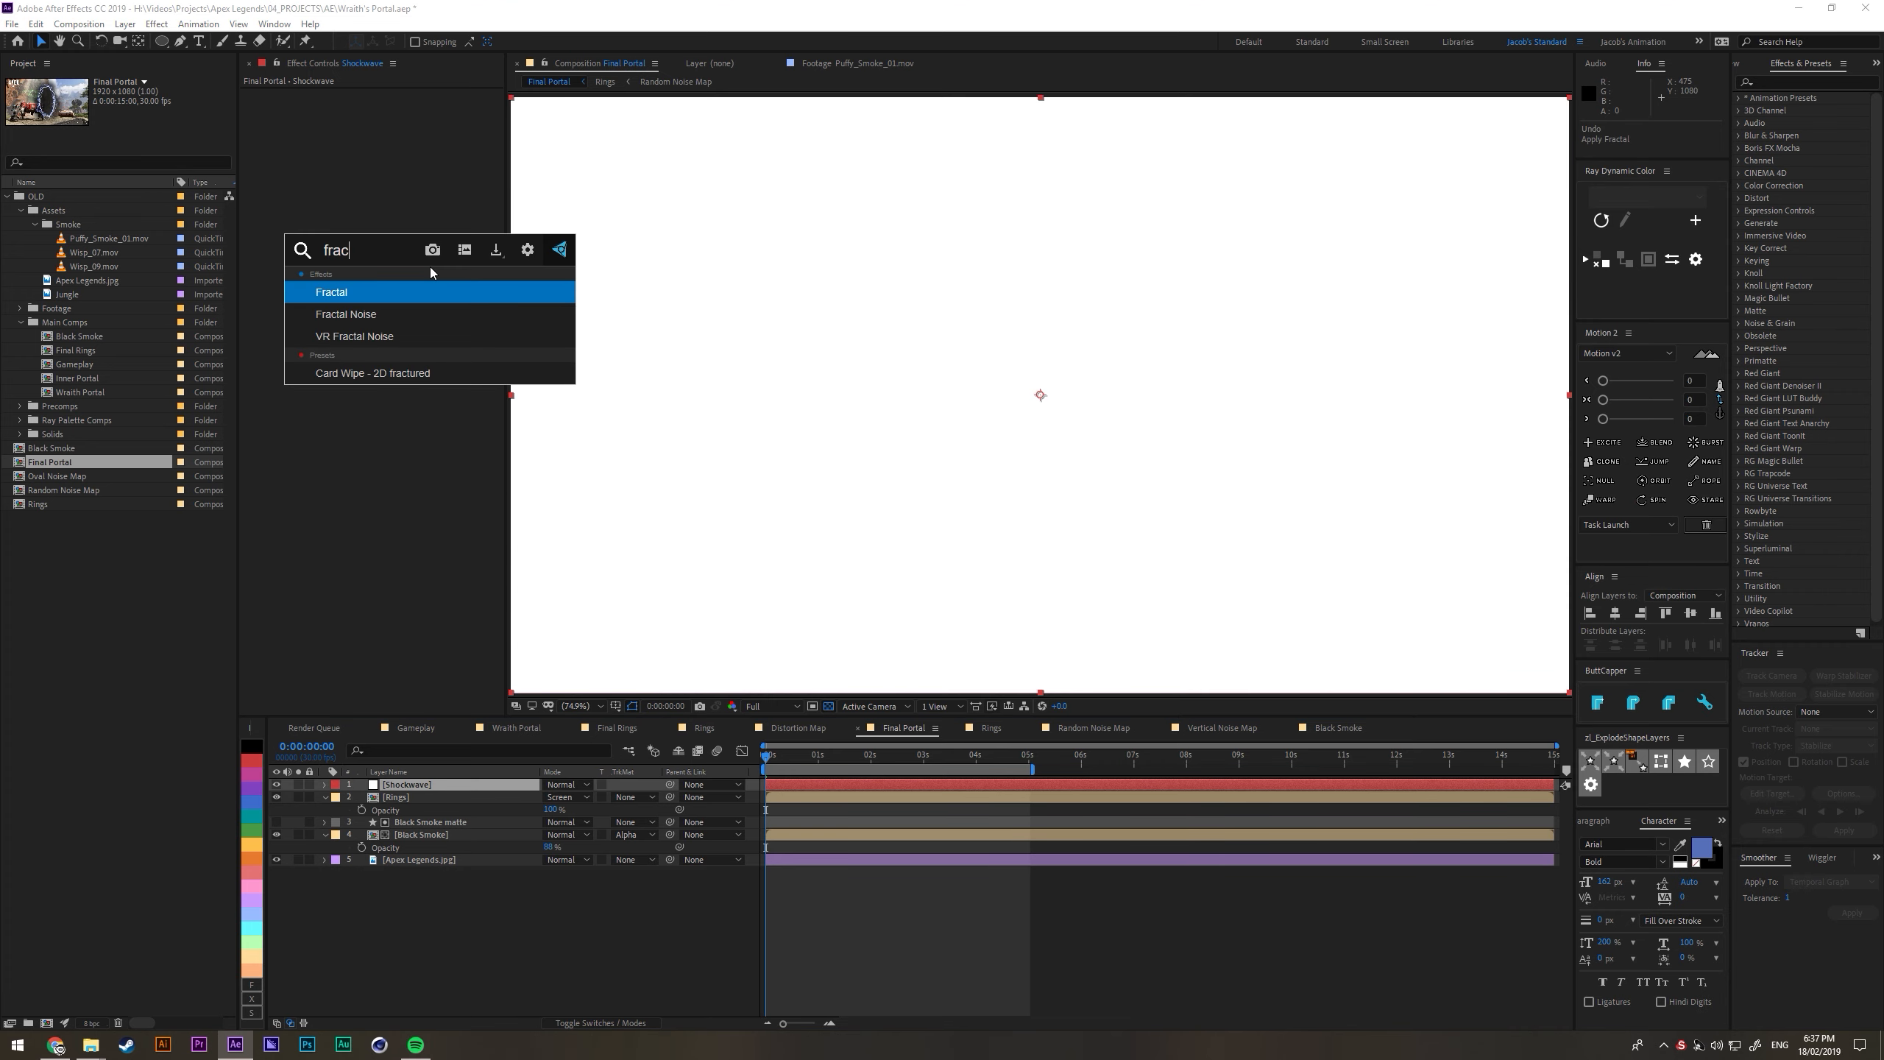
key("Down")
key("Return")
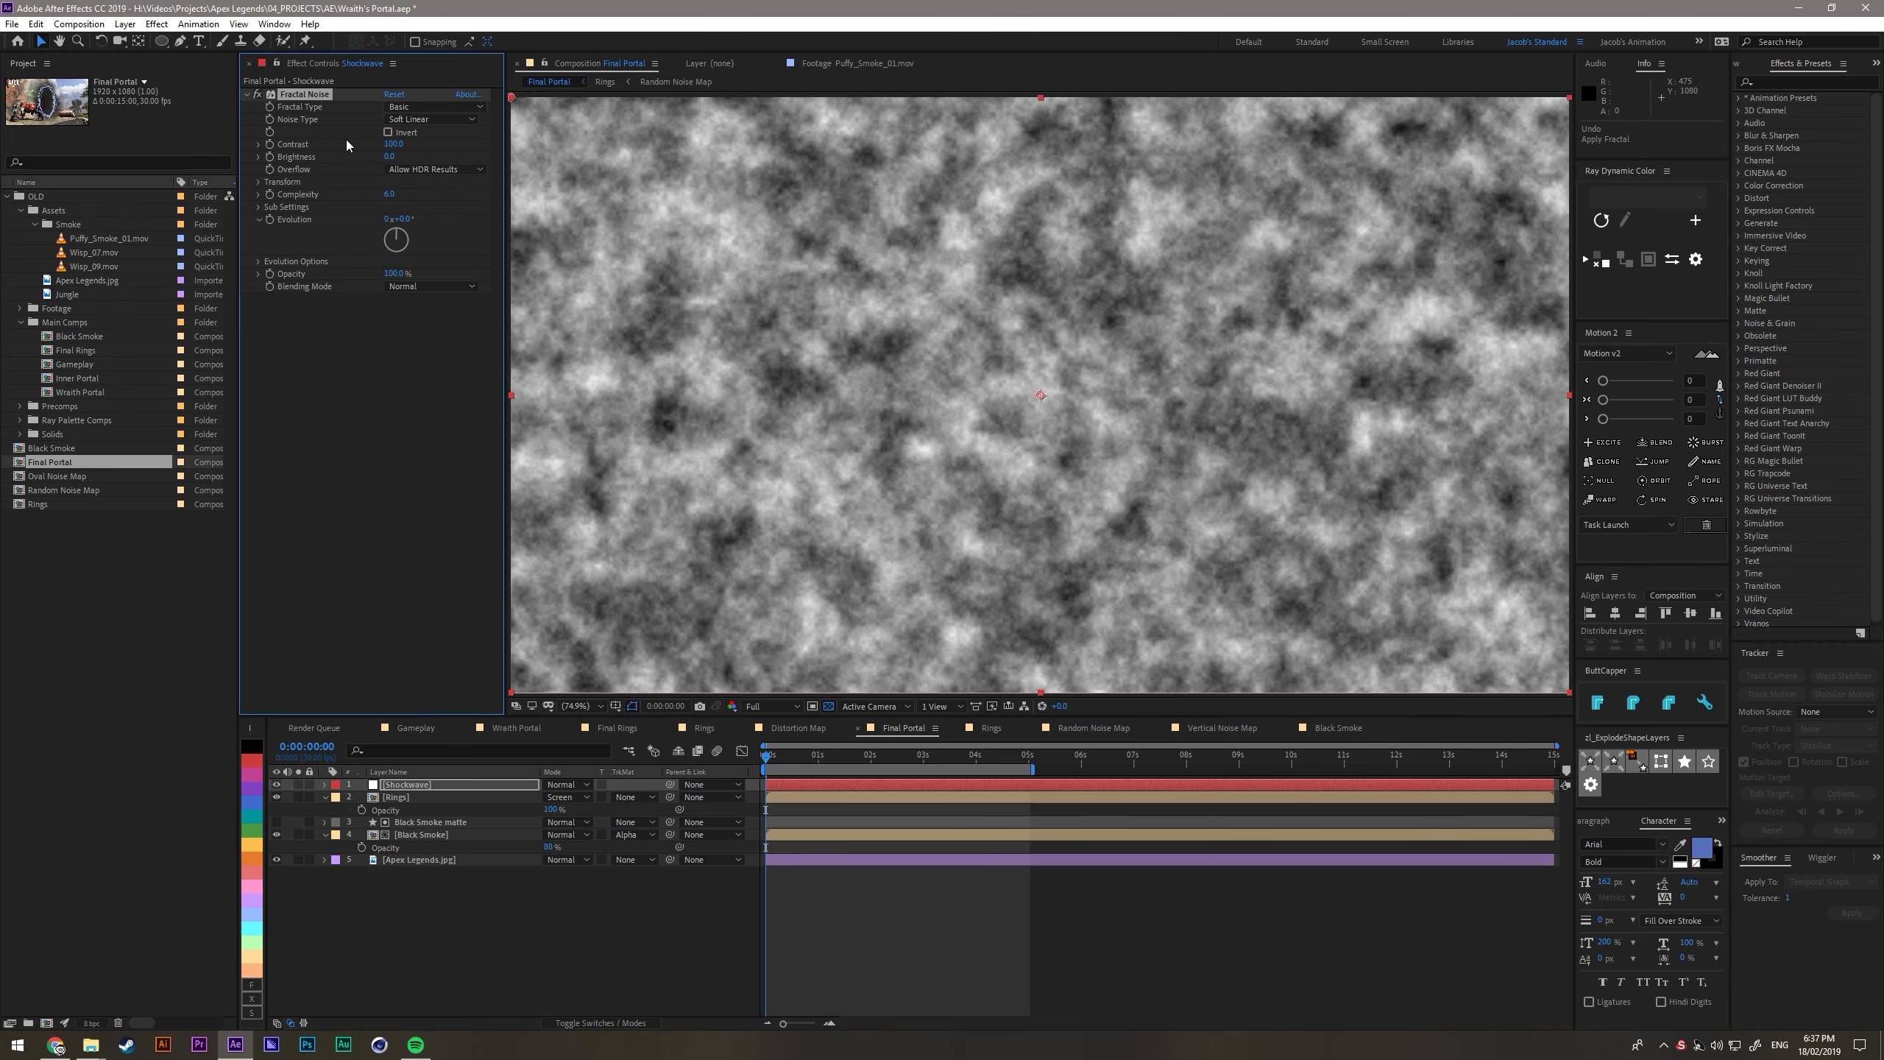
left_click(419, 107)
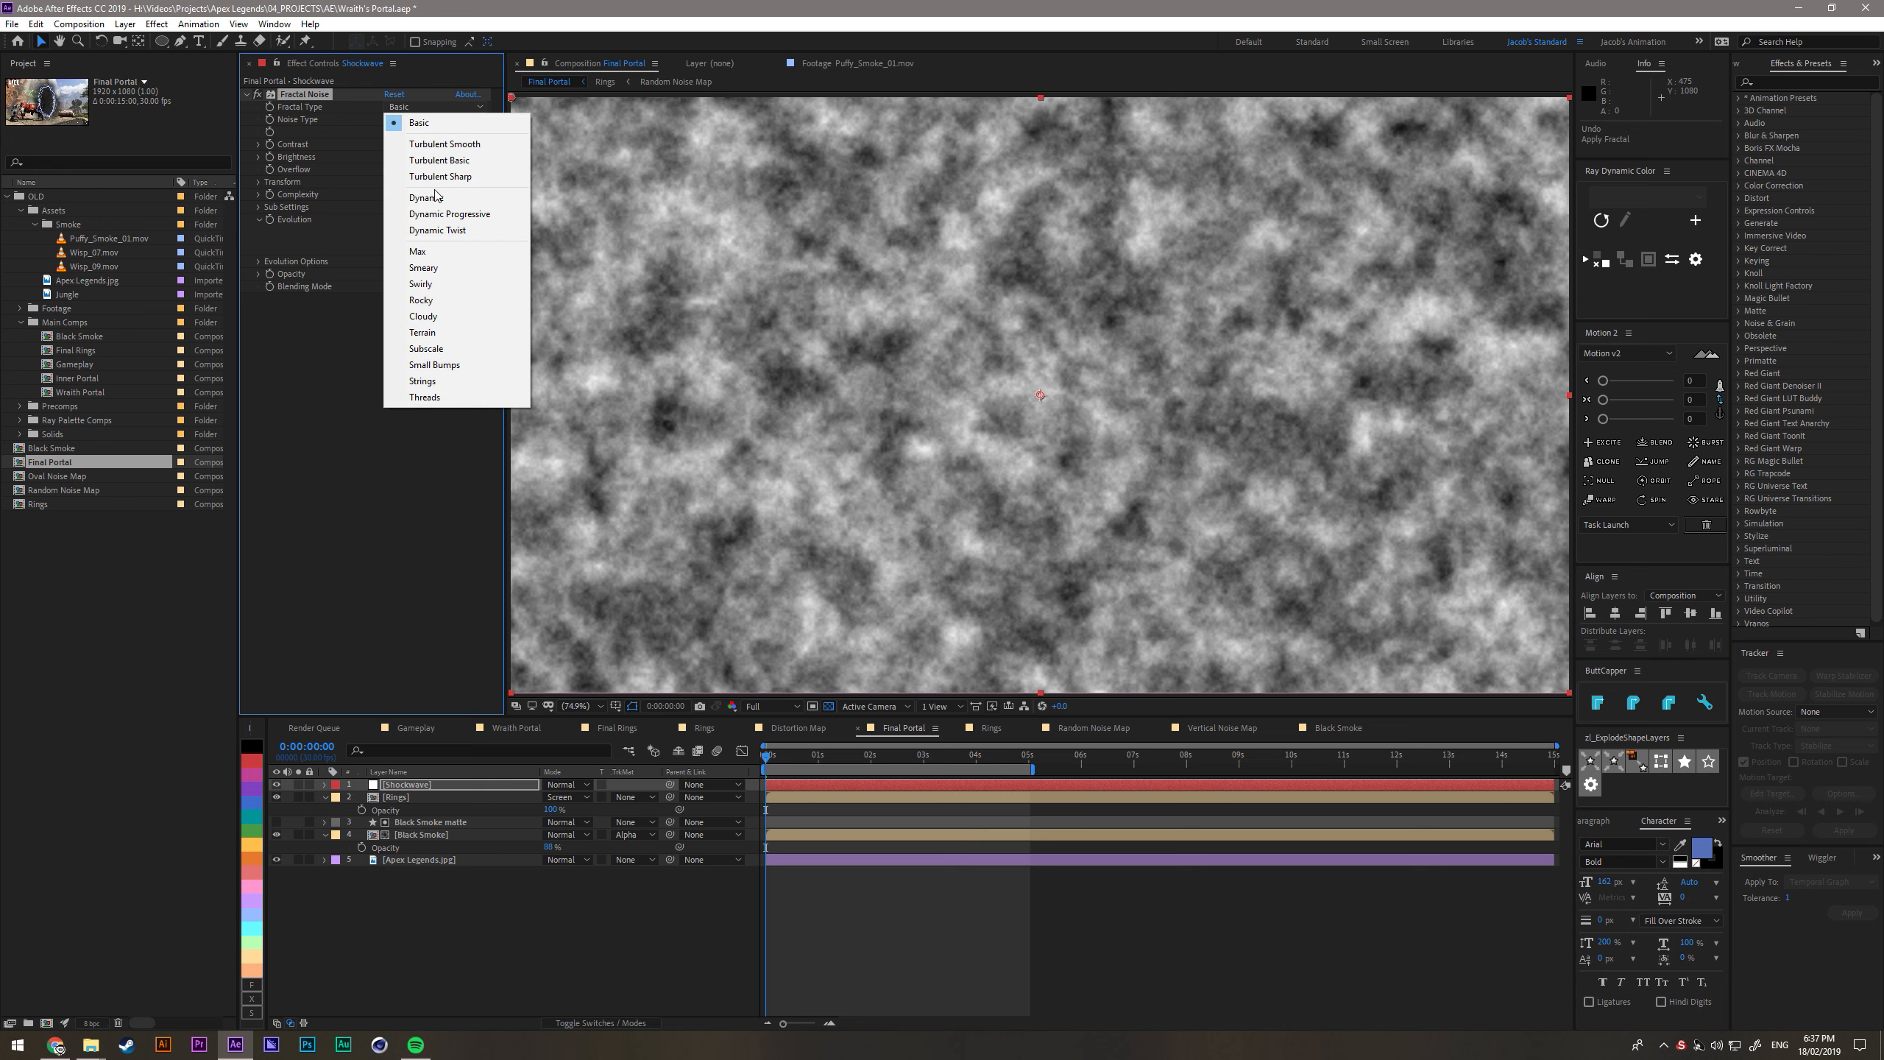
left_click(446, 214)
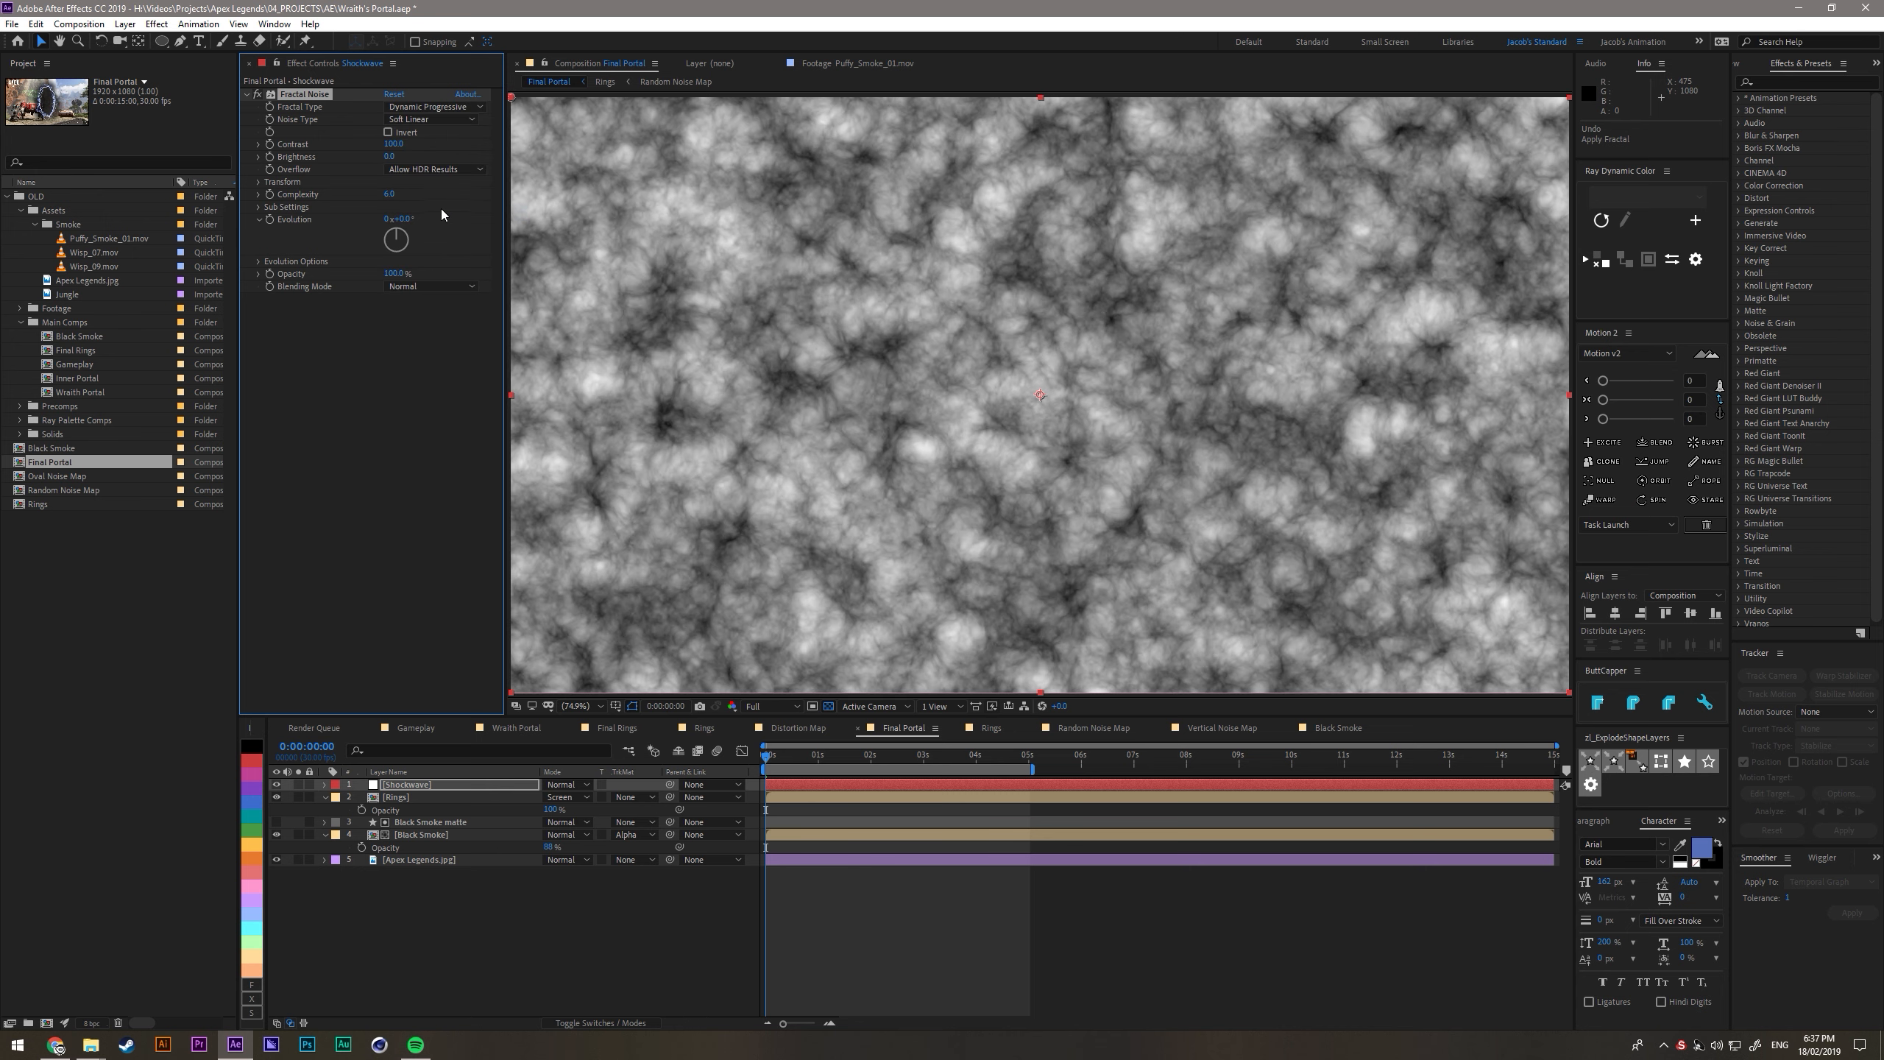
- Invert the Shockwave's fractal noise and draw a rectangular mask strip across the upper edge, slightly wider than the frame
left_click(388, 134)
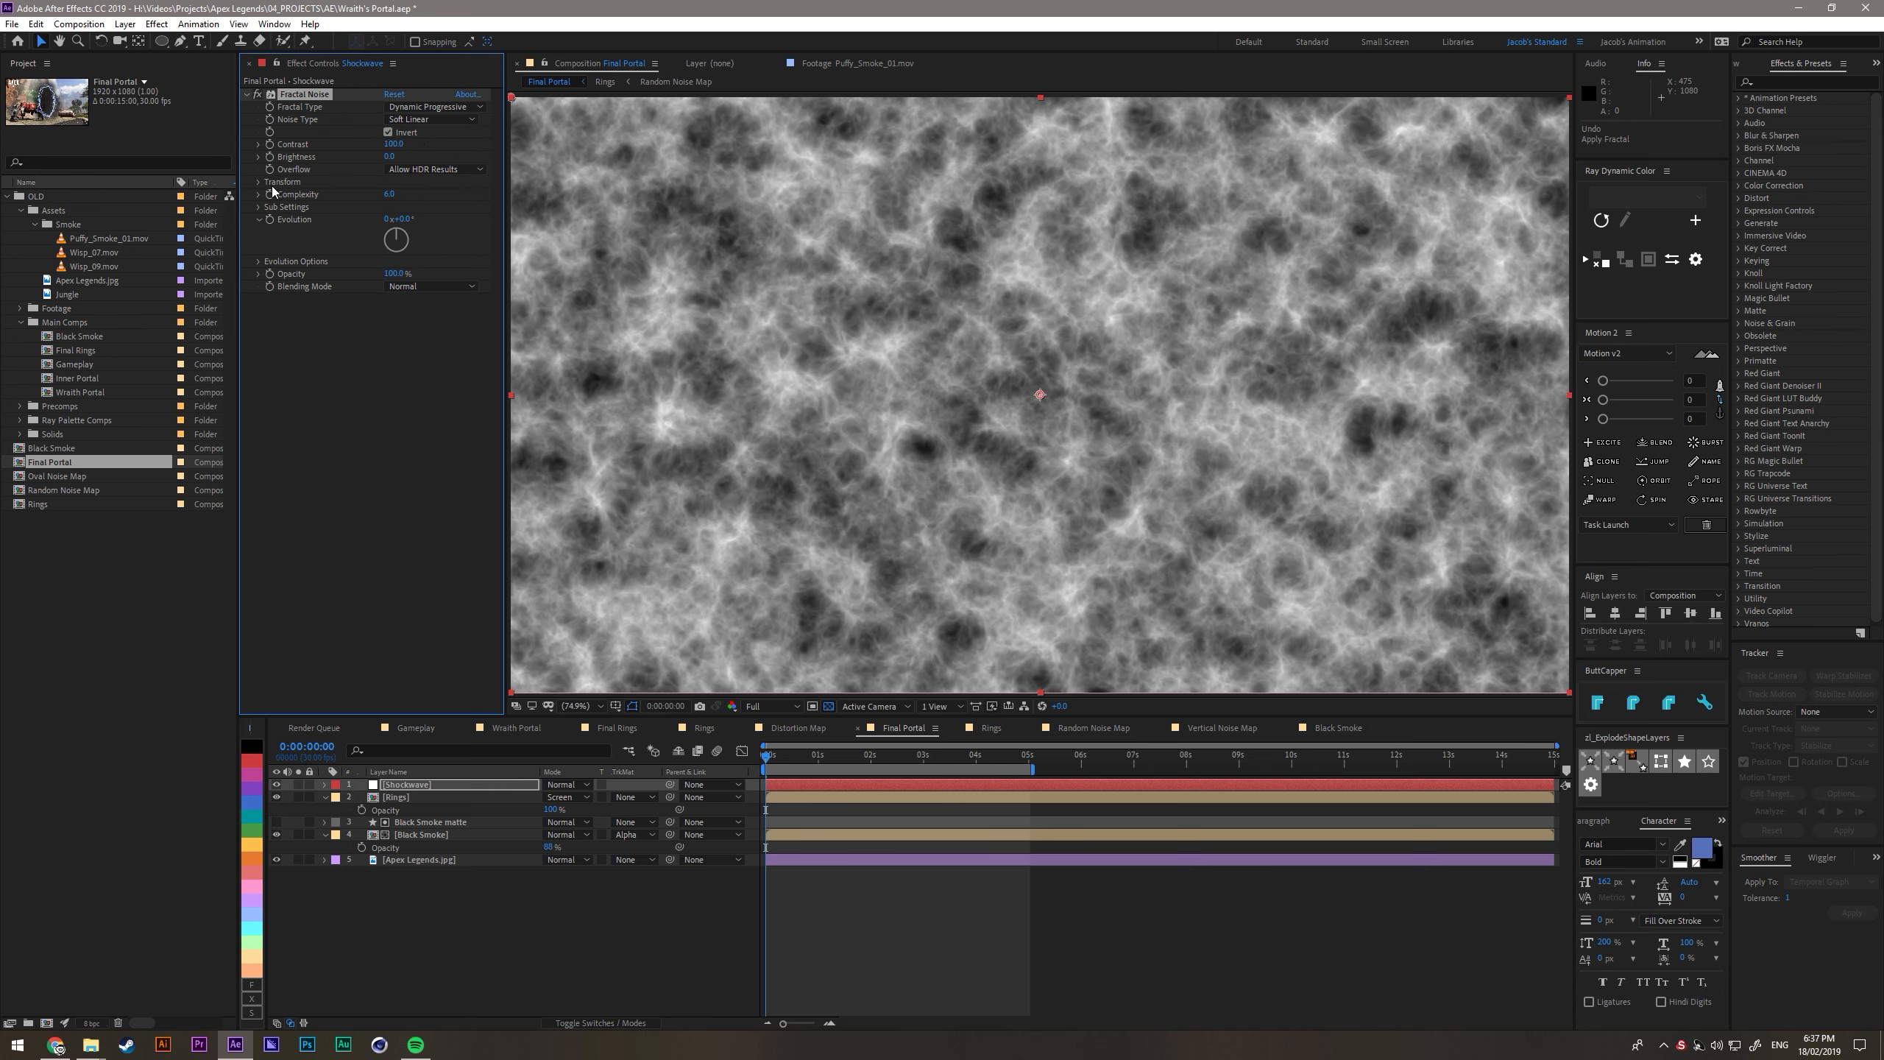
key("comma")
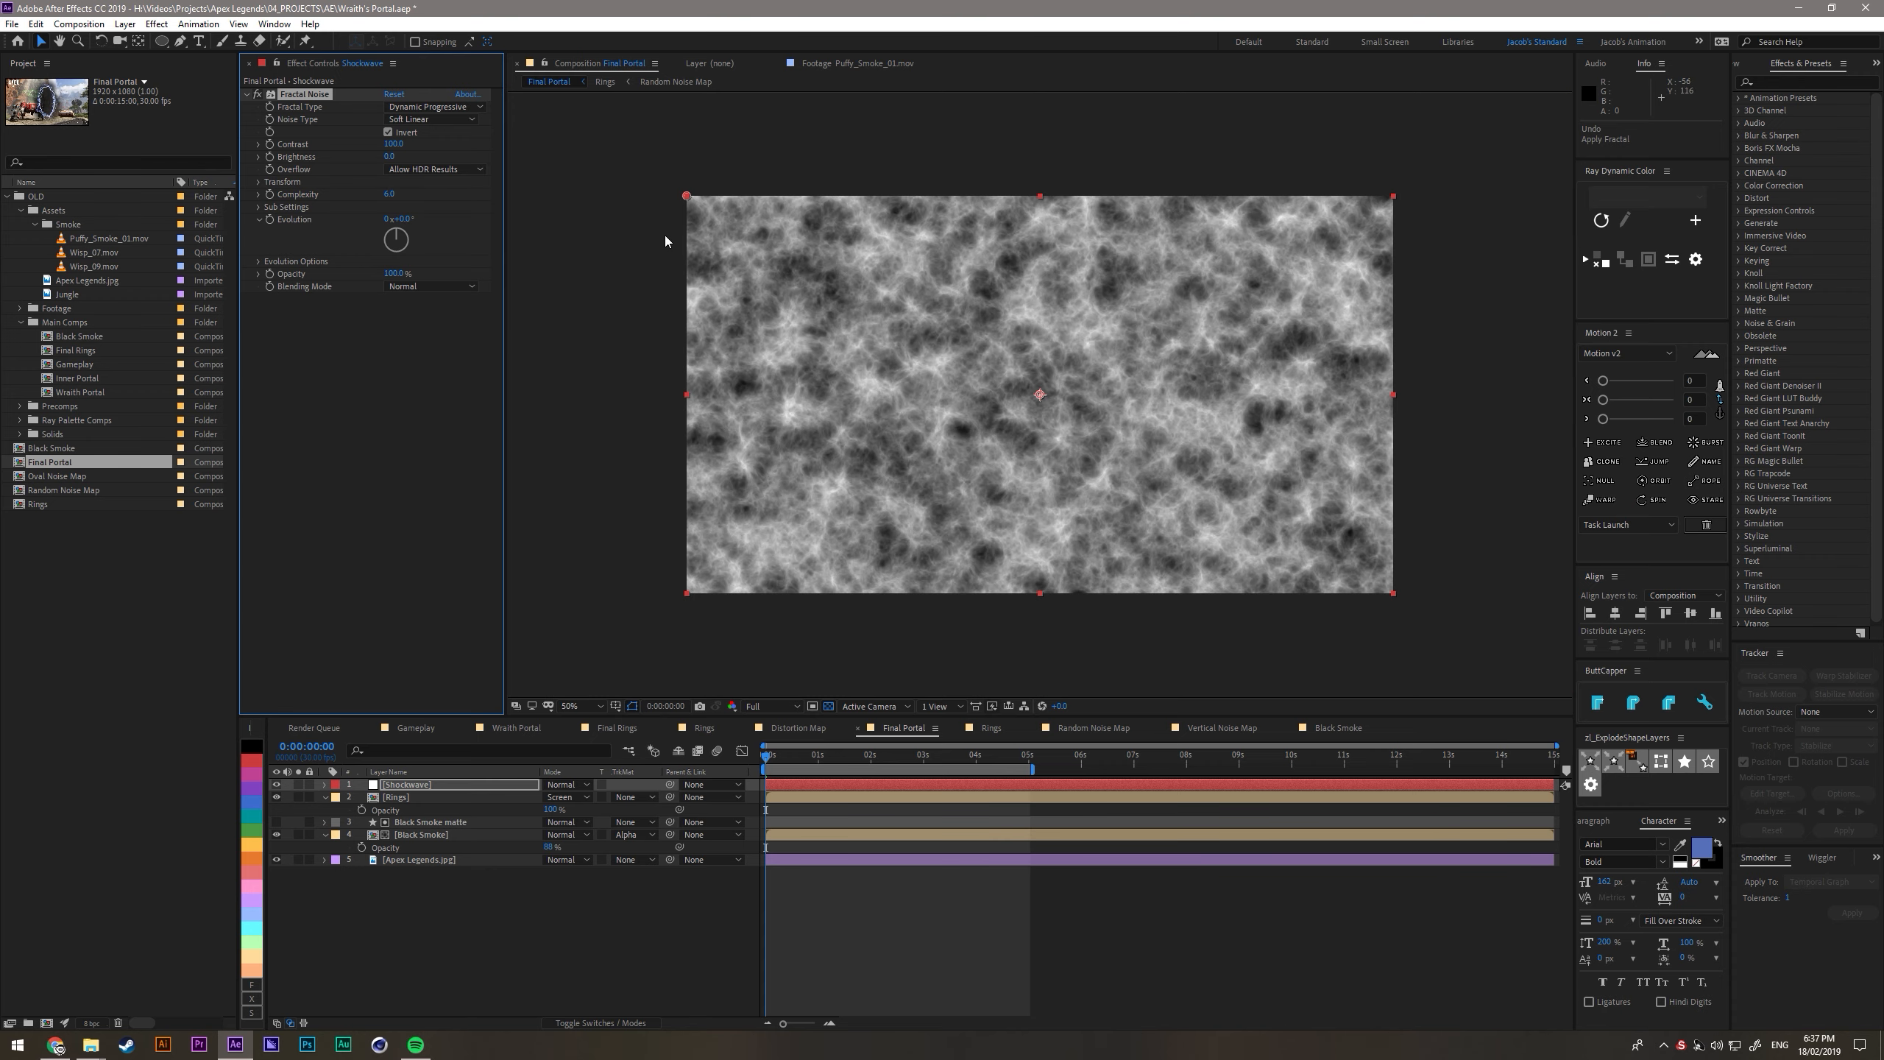
key("q")
left_click_drag(656, 203, 1456, 246)
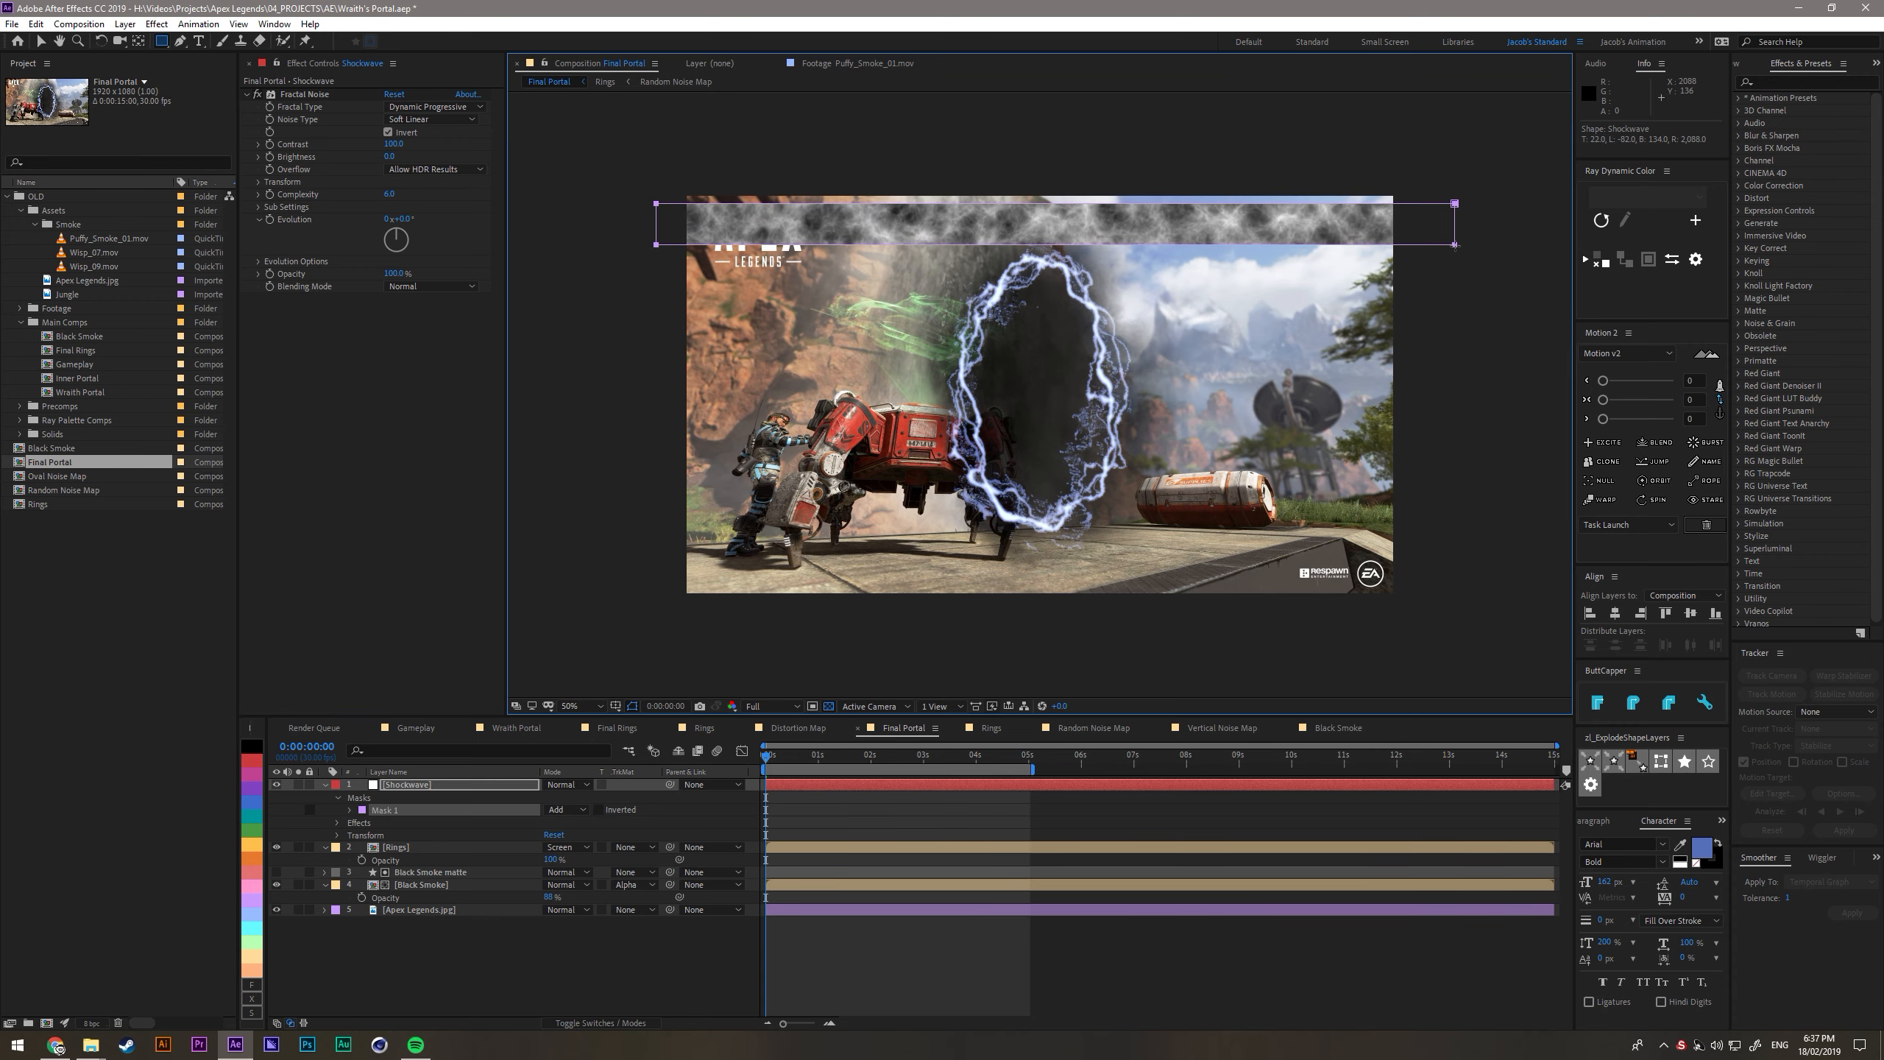
key("shift+slash")
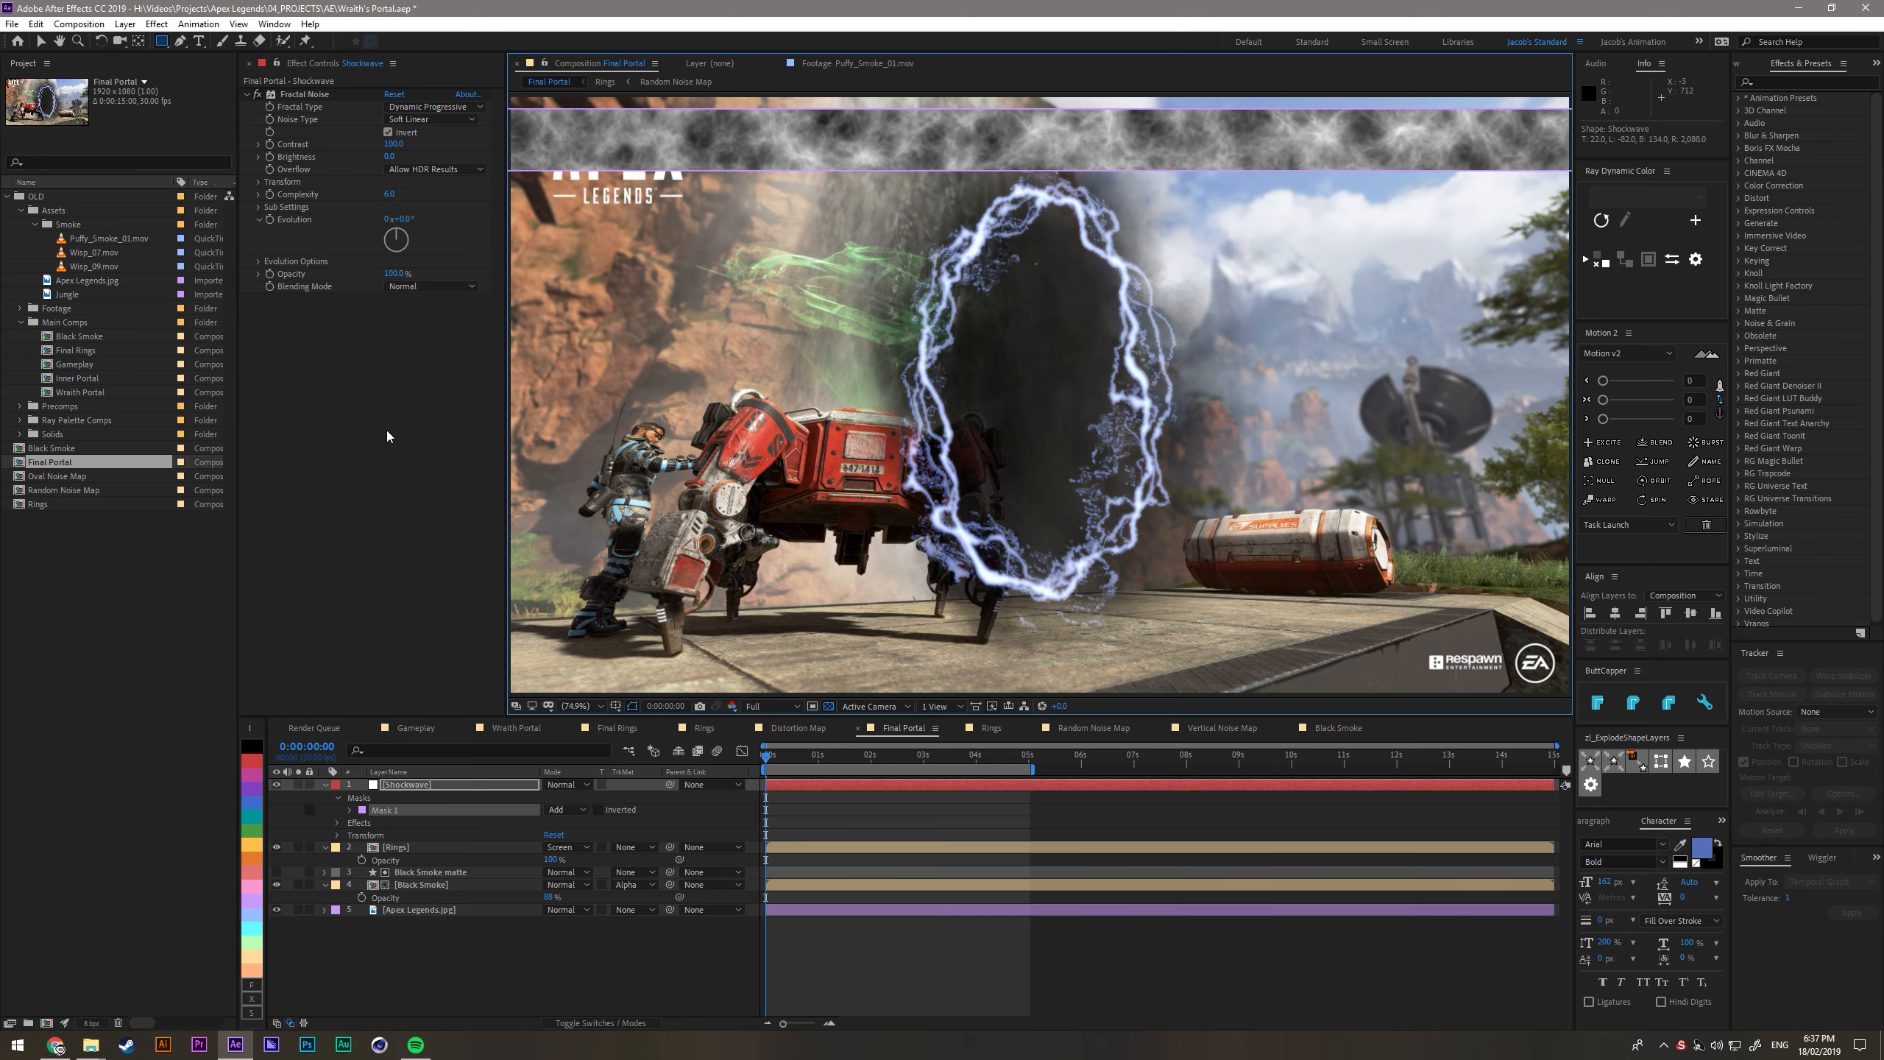
- Keyframe the Shockwave mask's feather at the first frame with a value of 30 pixels
left_click(415, 782)
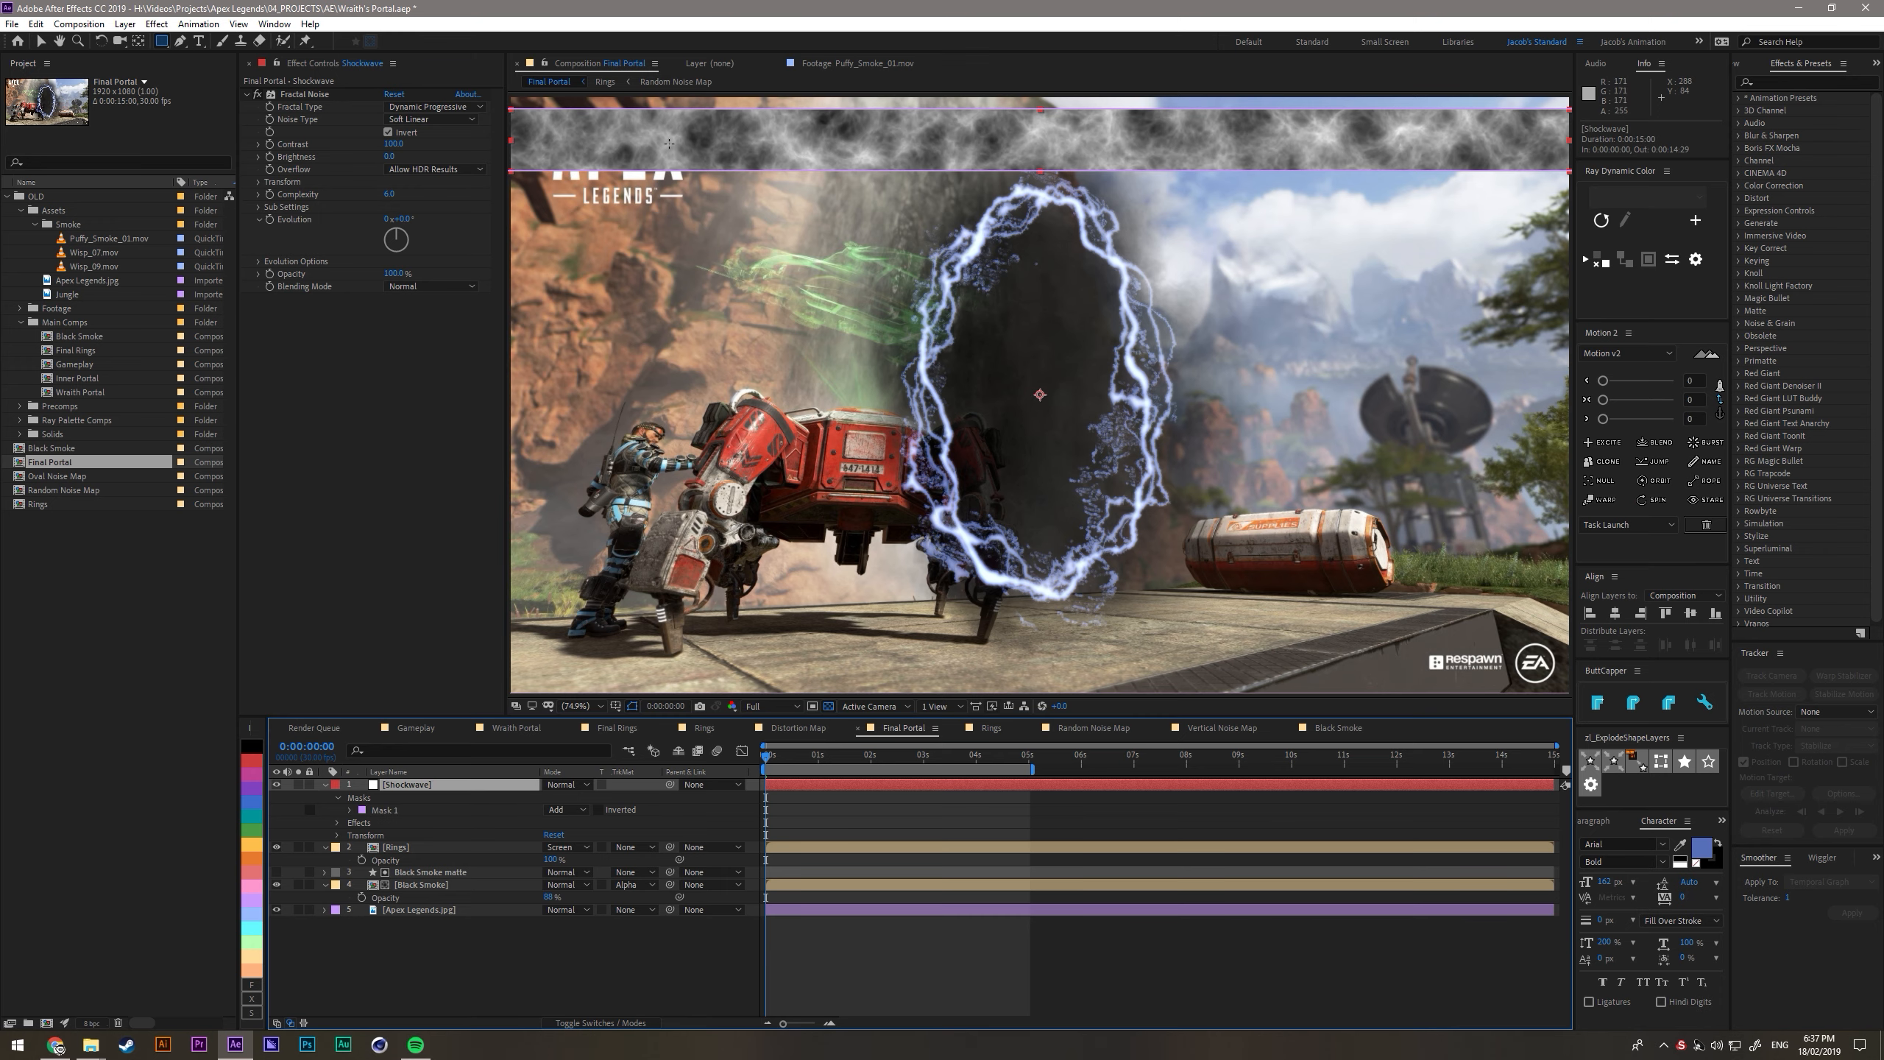
key("v")
key("comma")
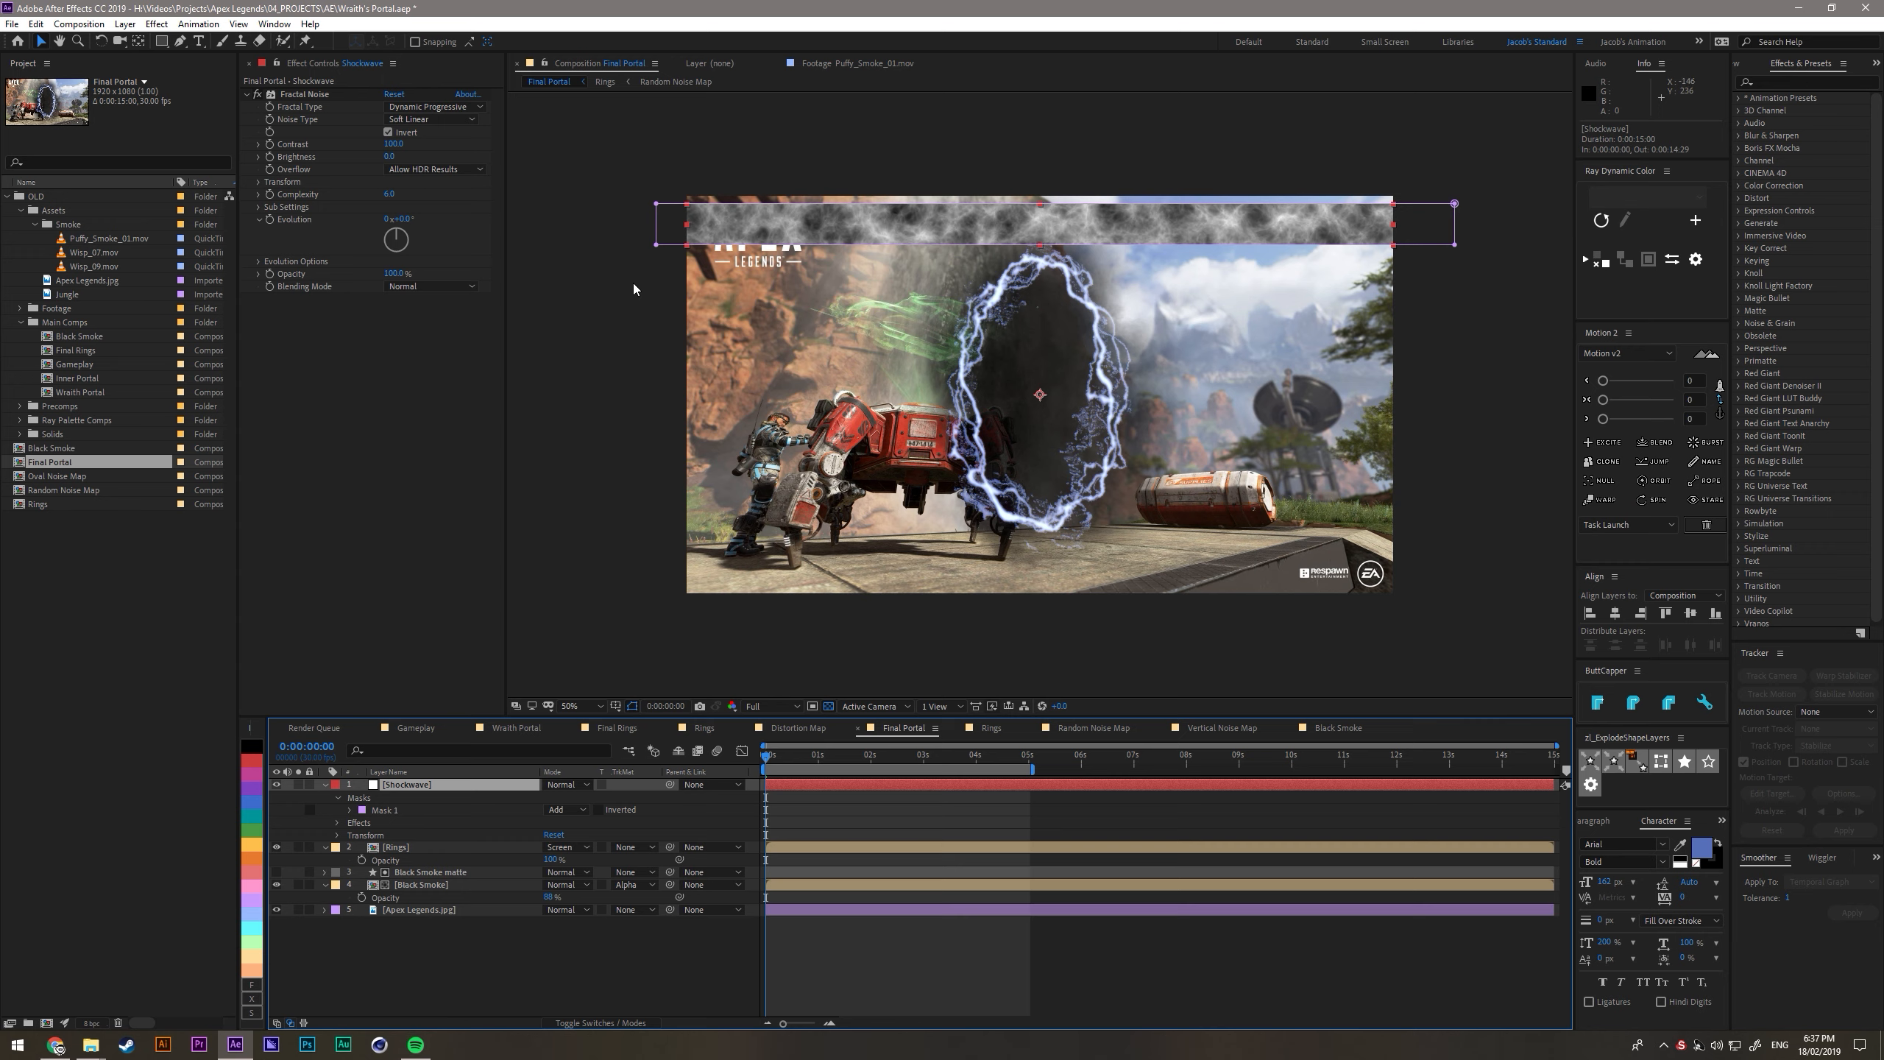
key("f")
left_click(374, 809)
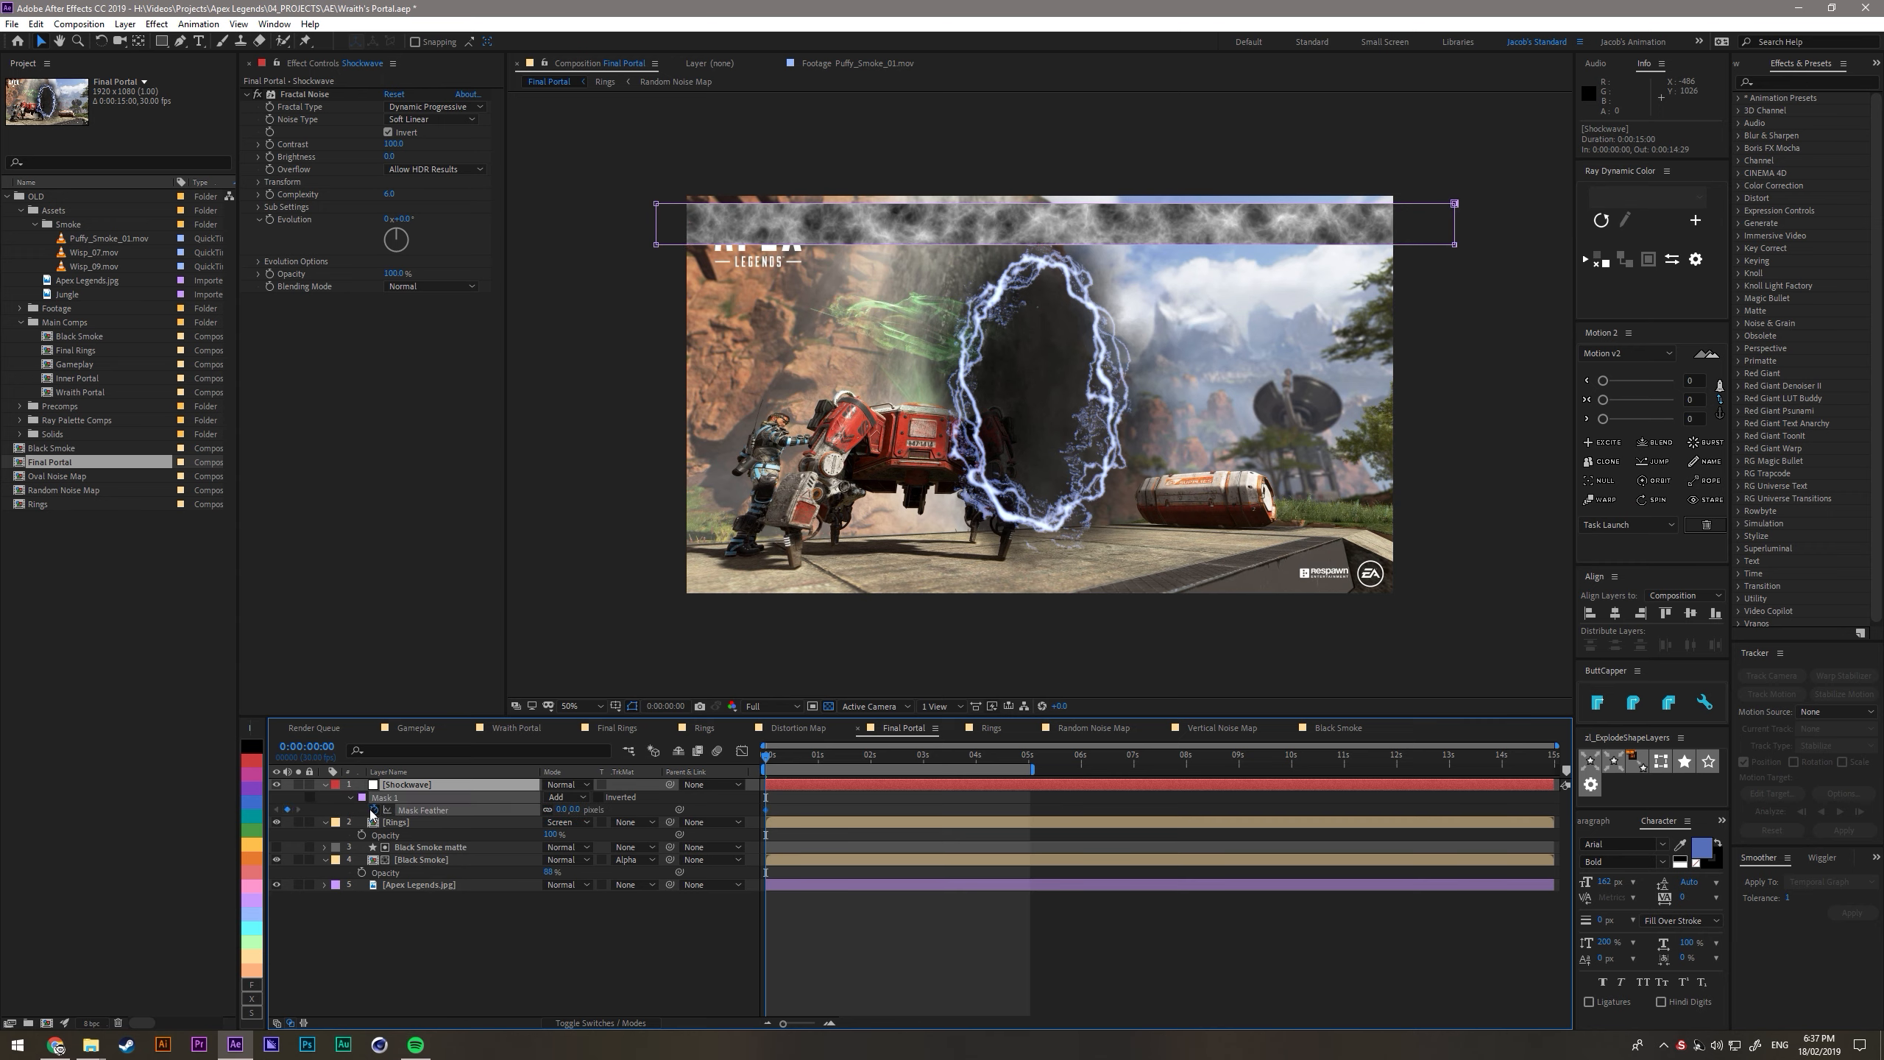
left_click_drag(564, 810, 586, 812)
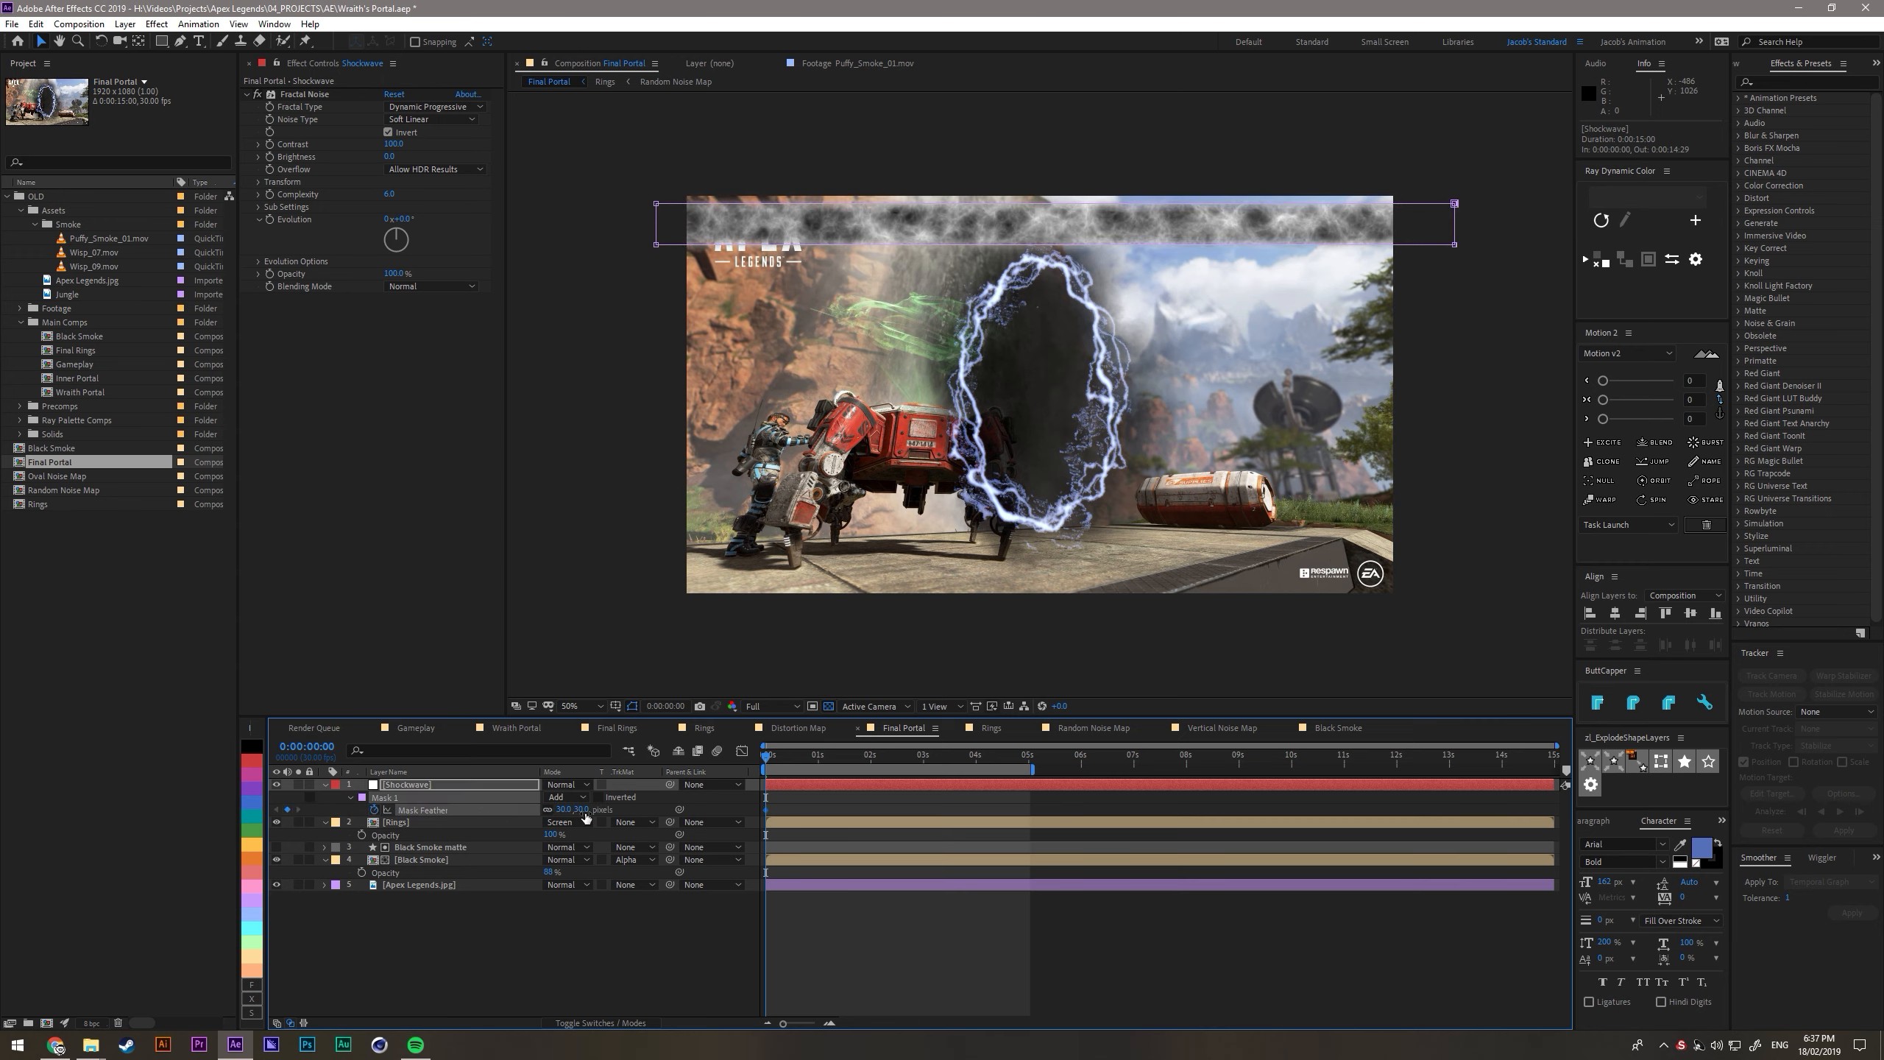
- Change the Shockwave solid's color to black (000000)
left_click(437, 783)
key("ctrl+shift+y")
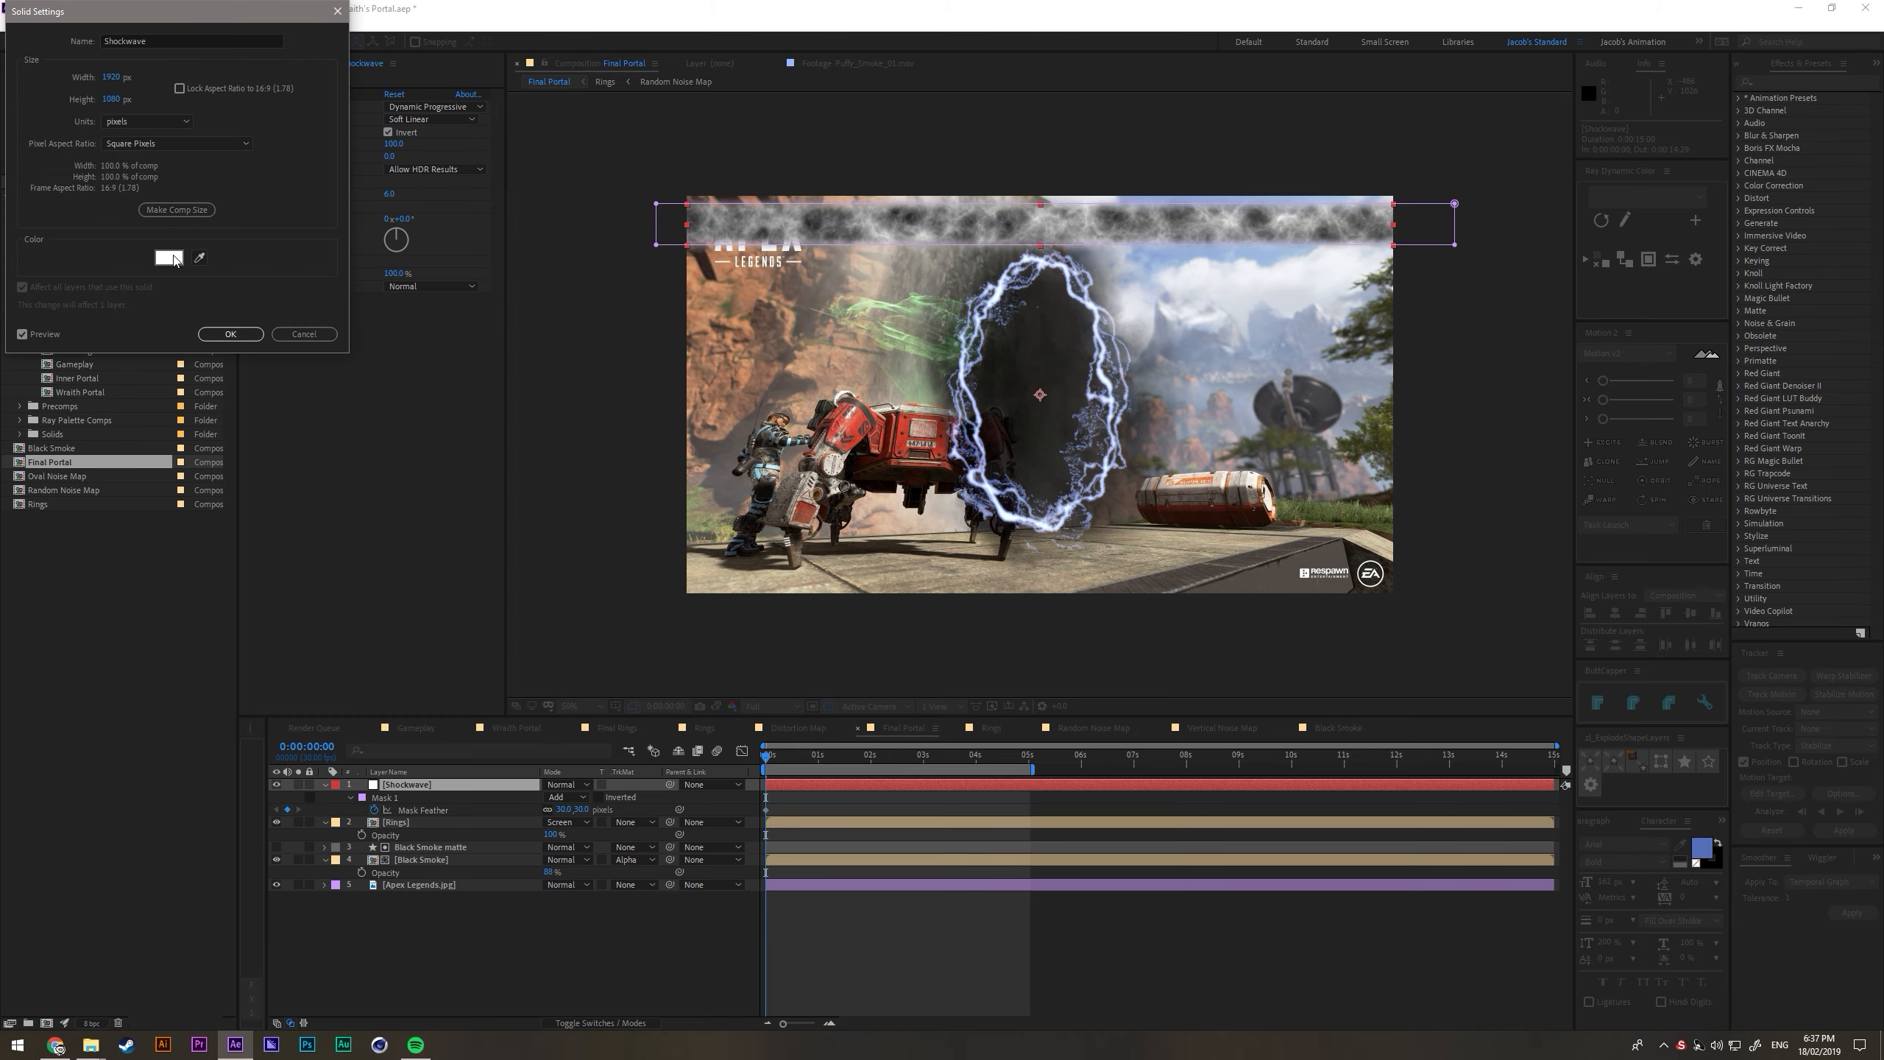
left_click(174, 258)
left_click_drag(404, 451, 299, 686)
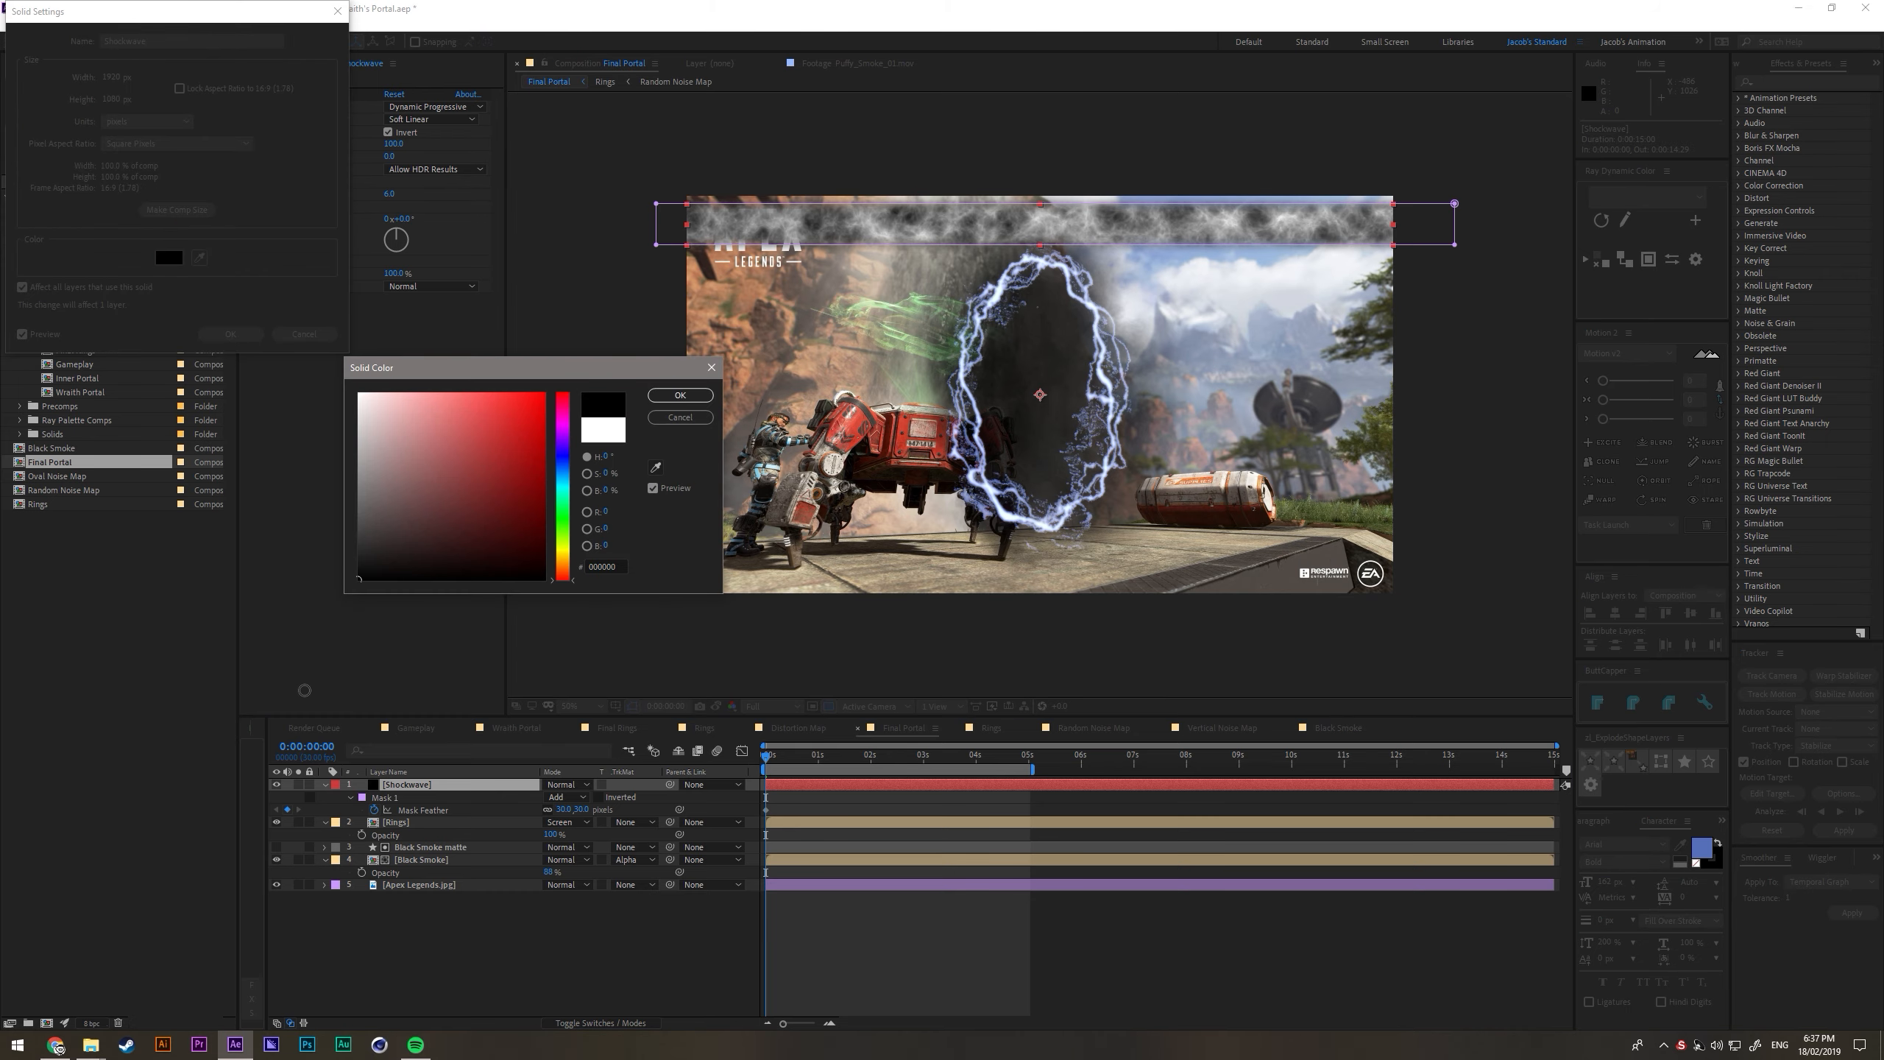
left_click(694, 399)
left_click(236, 335)
- Animate the Fractal Noise Evolution with the expression time*150
left_click(385, 798)
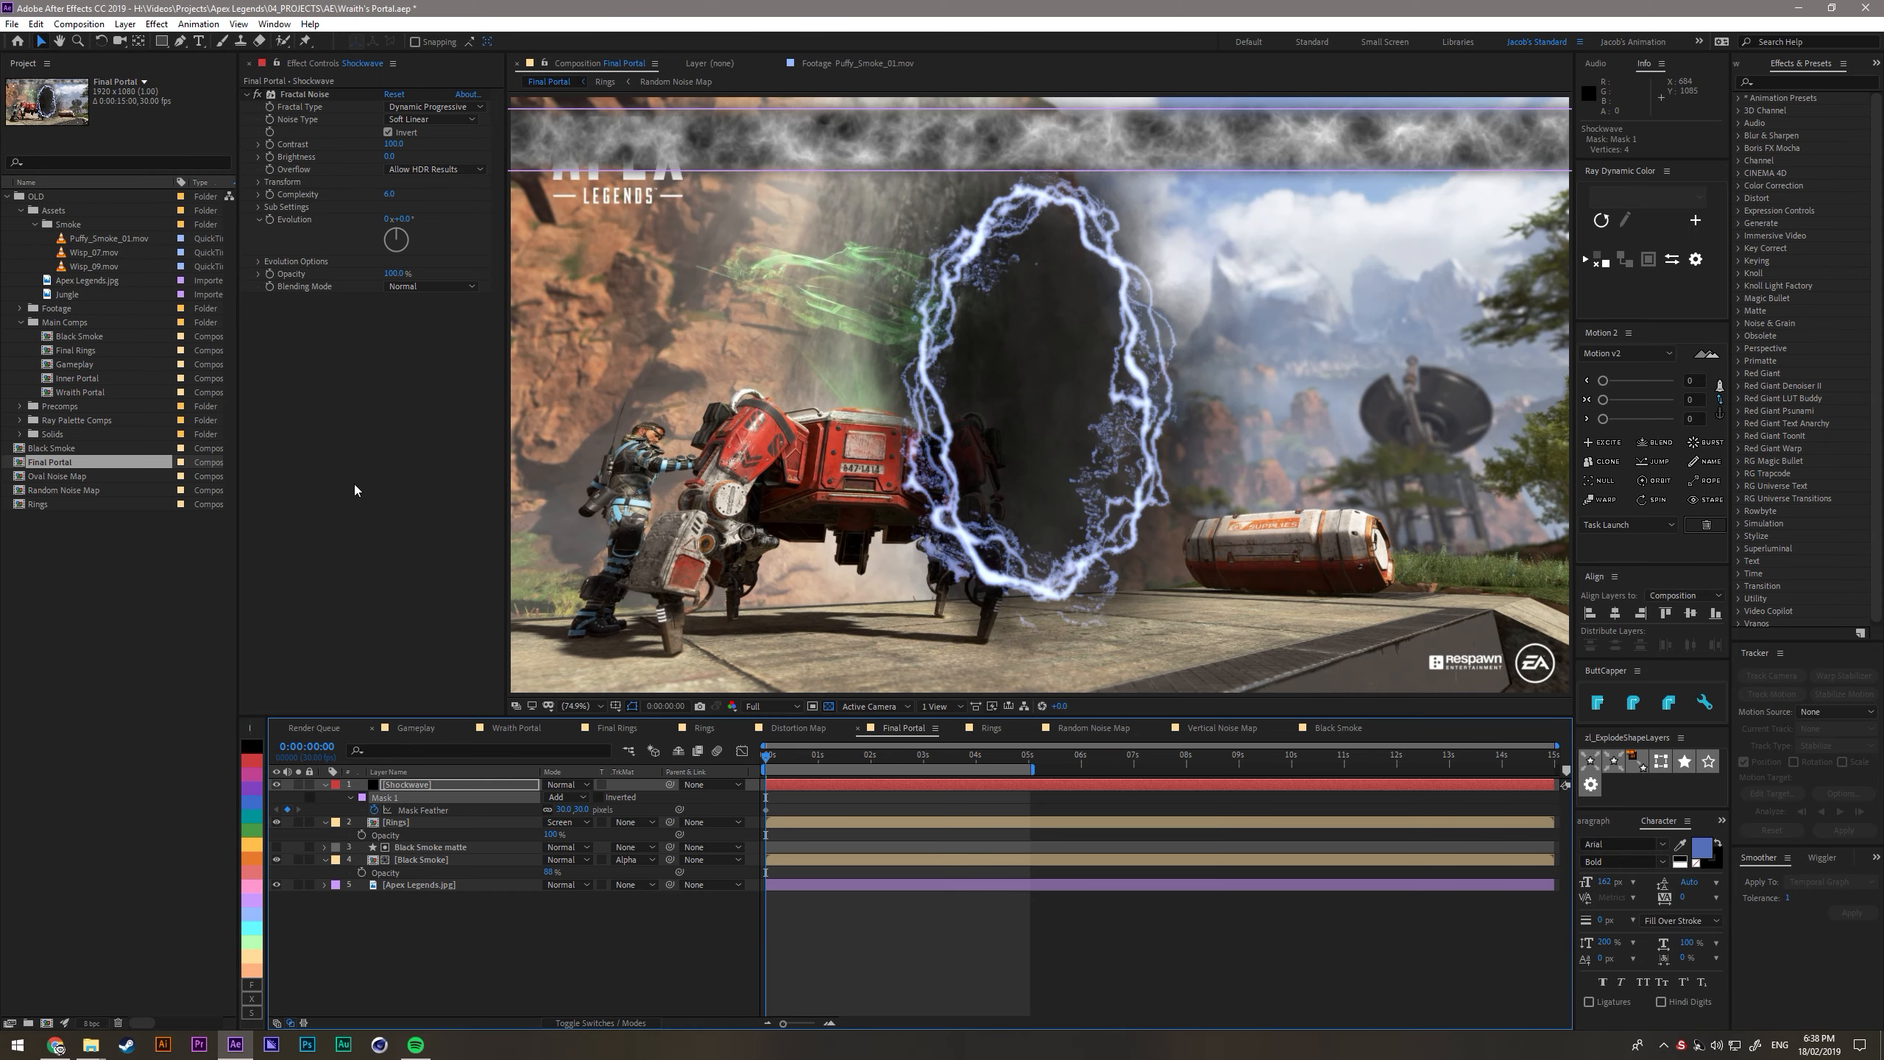
left_click(286, 247)
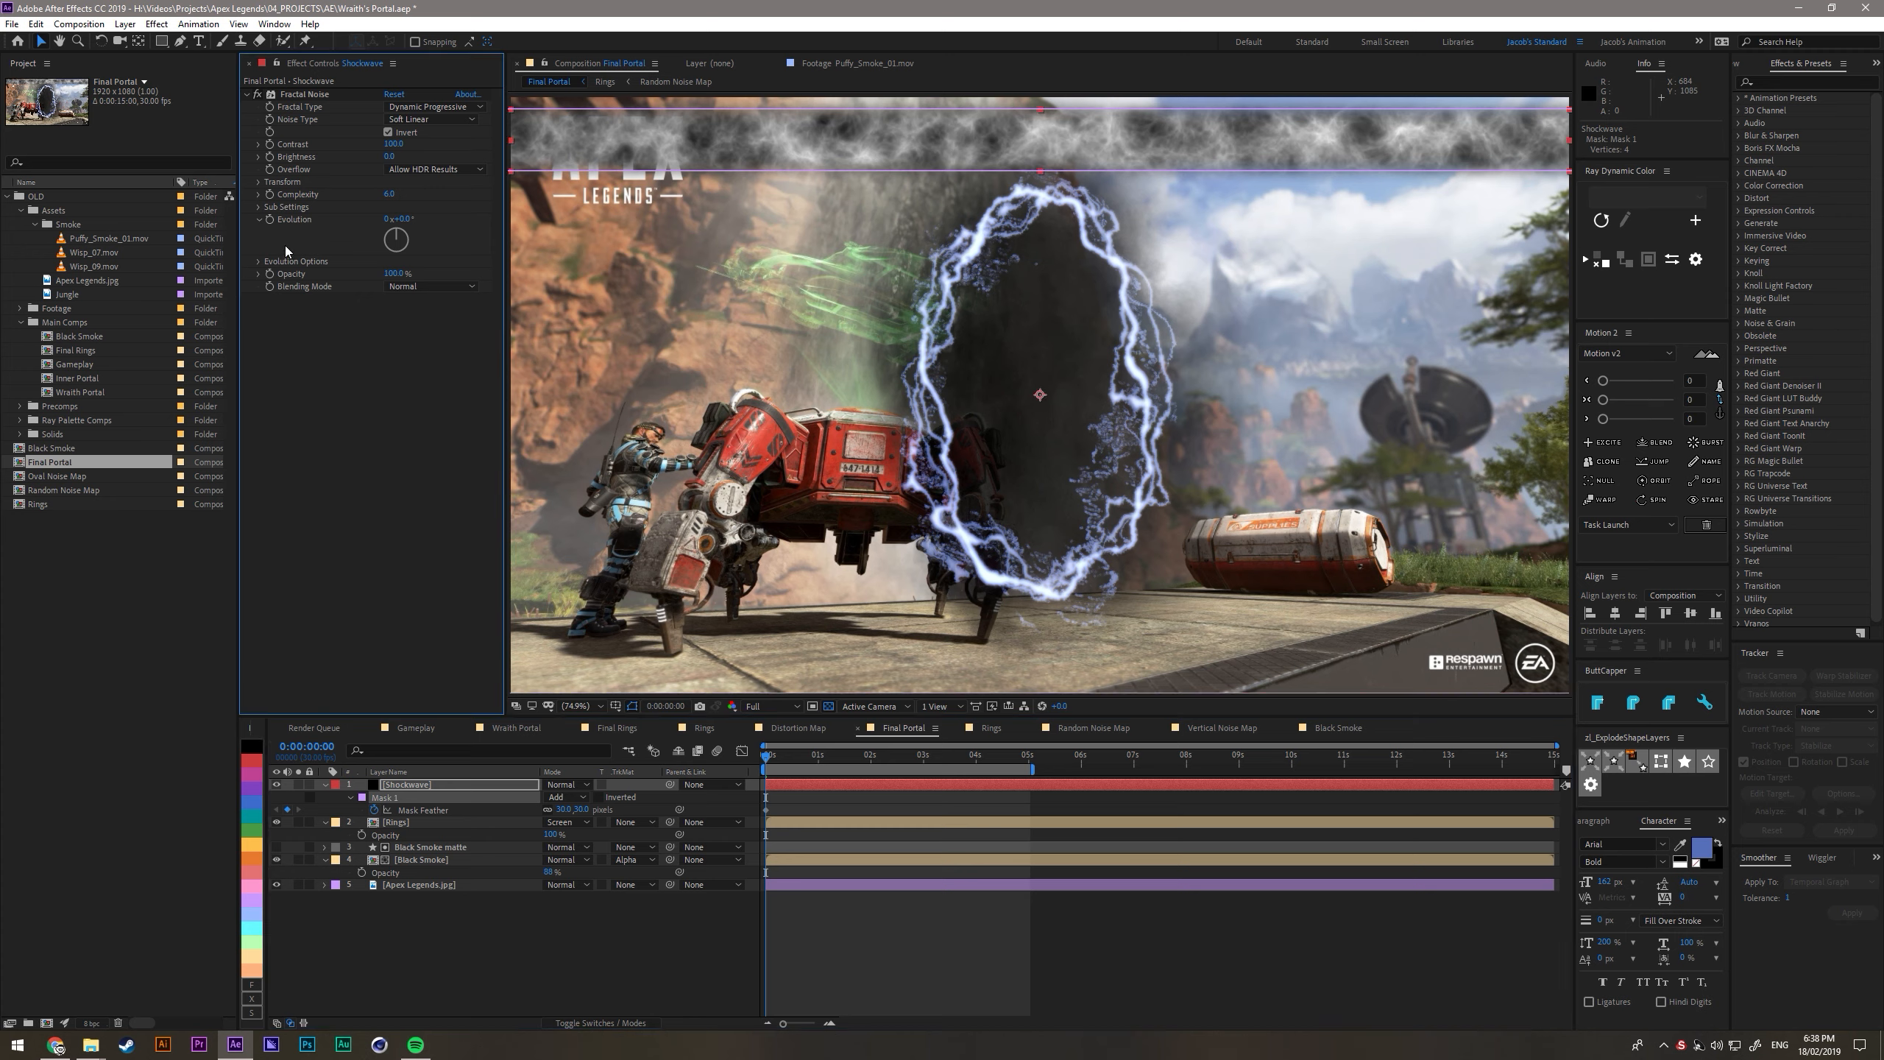
left_click(270, 219, "alt")
type("time*150")
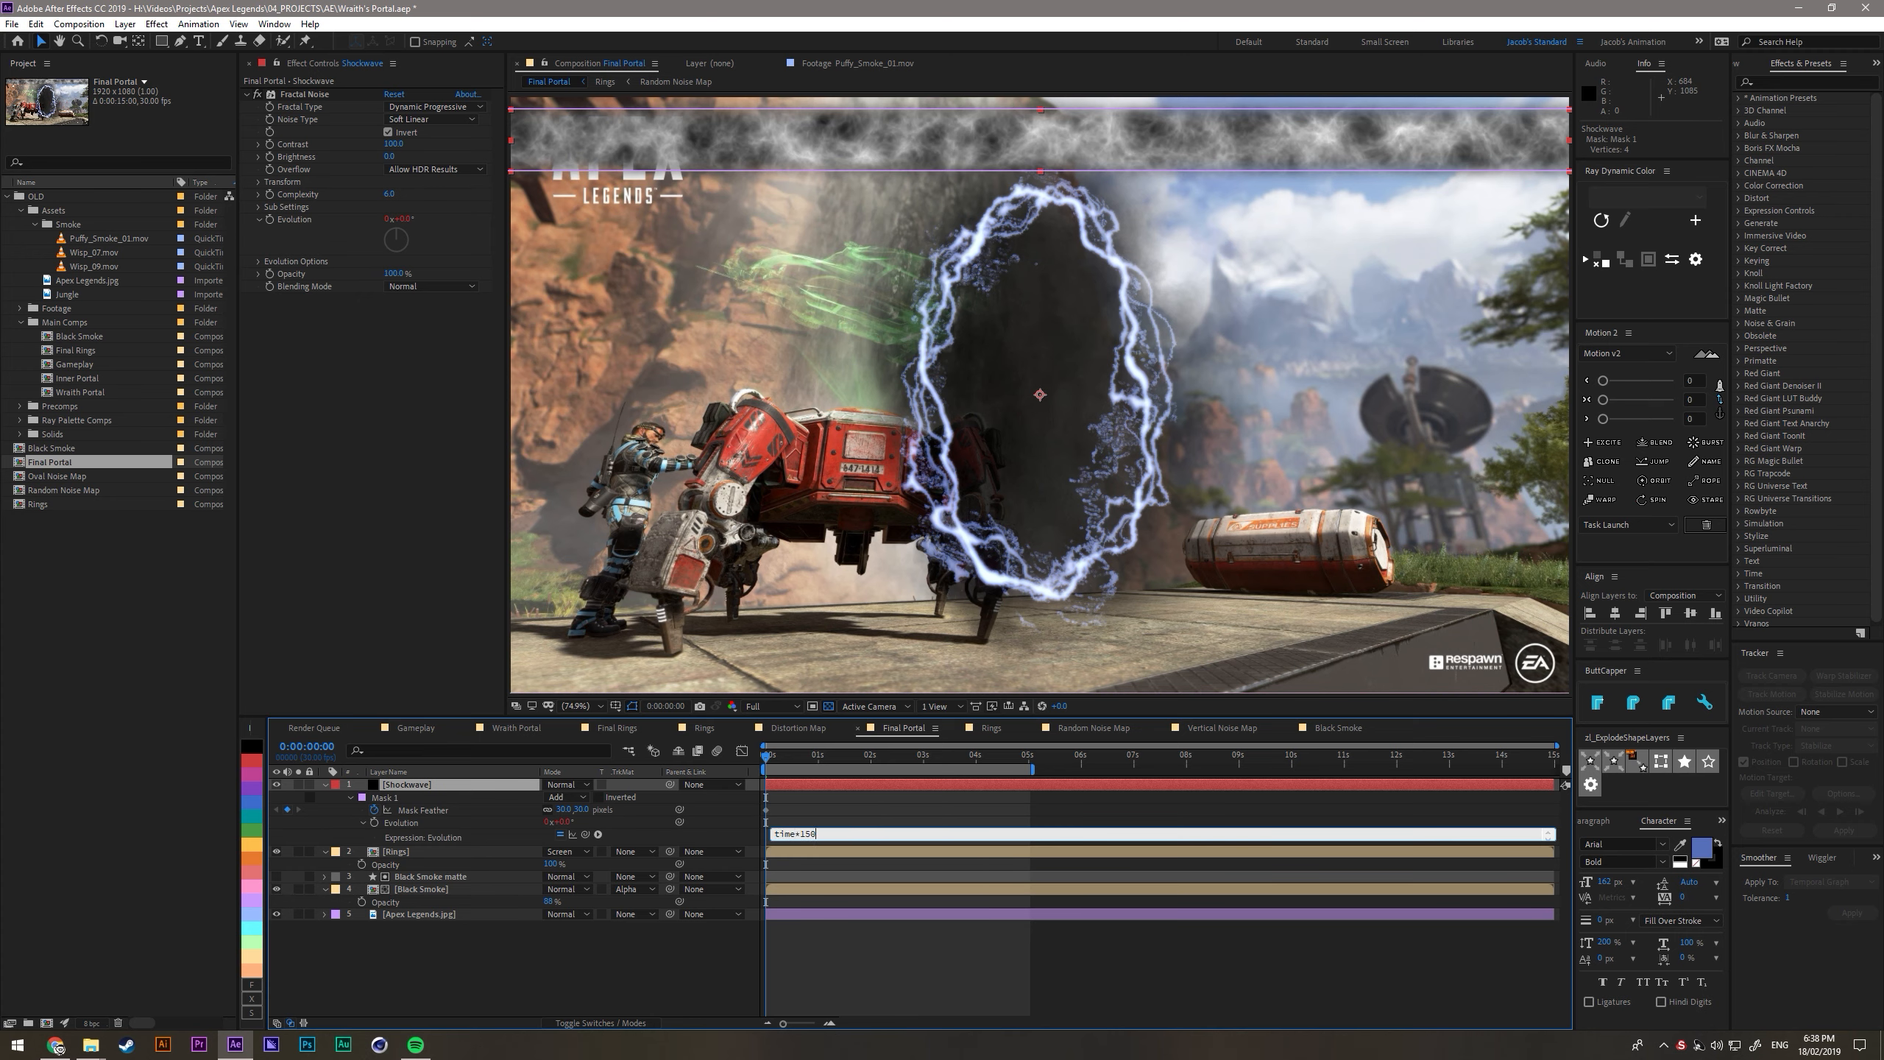
key("KP_Enter")
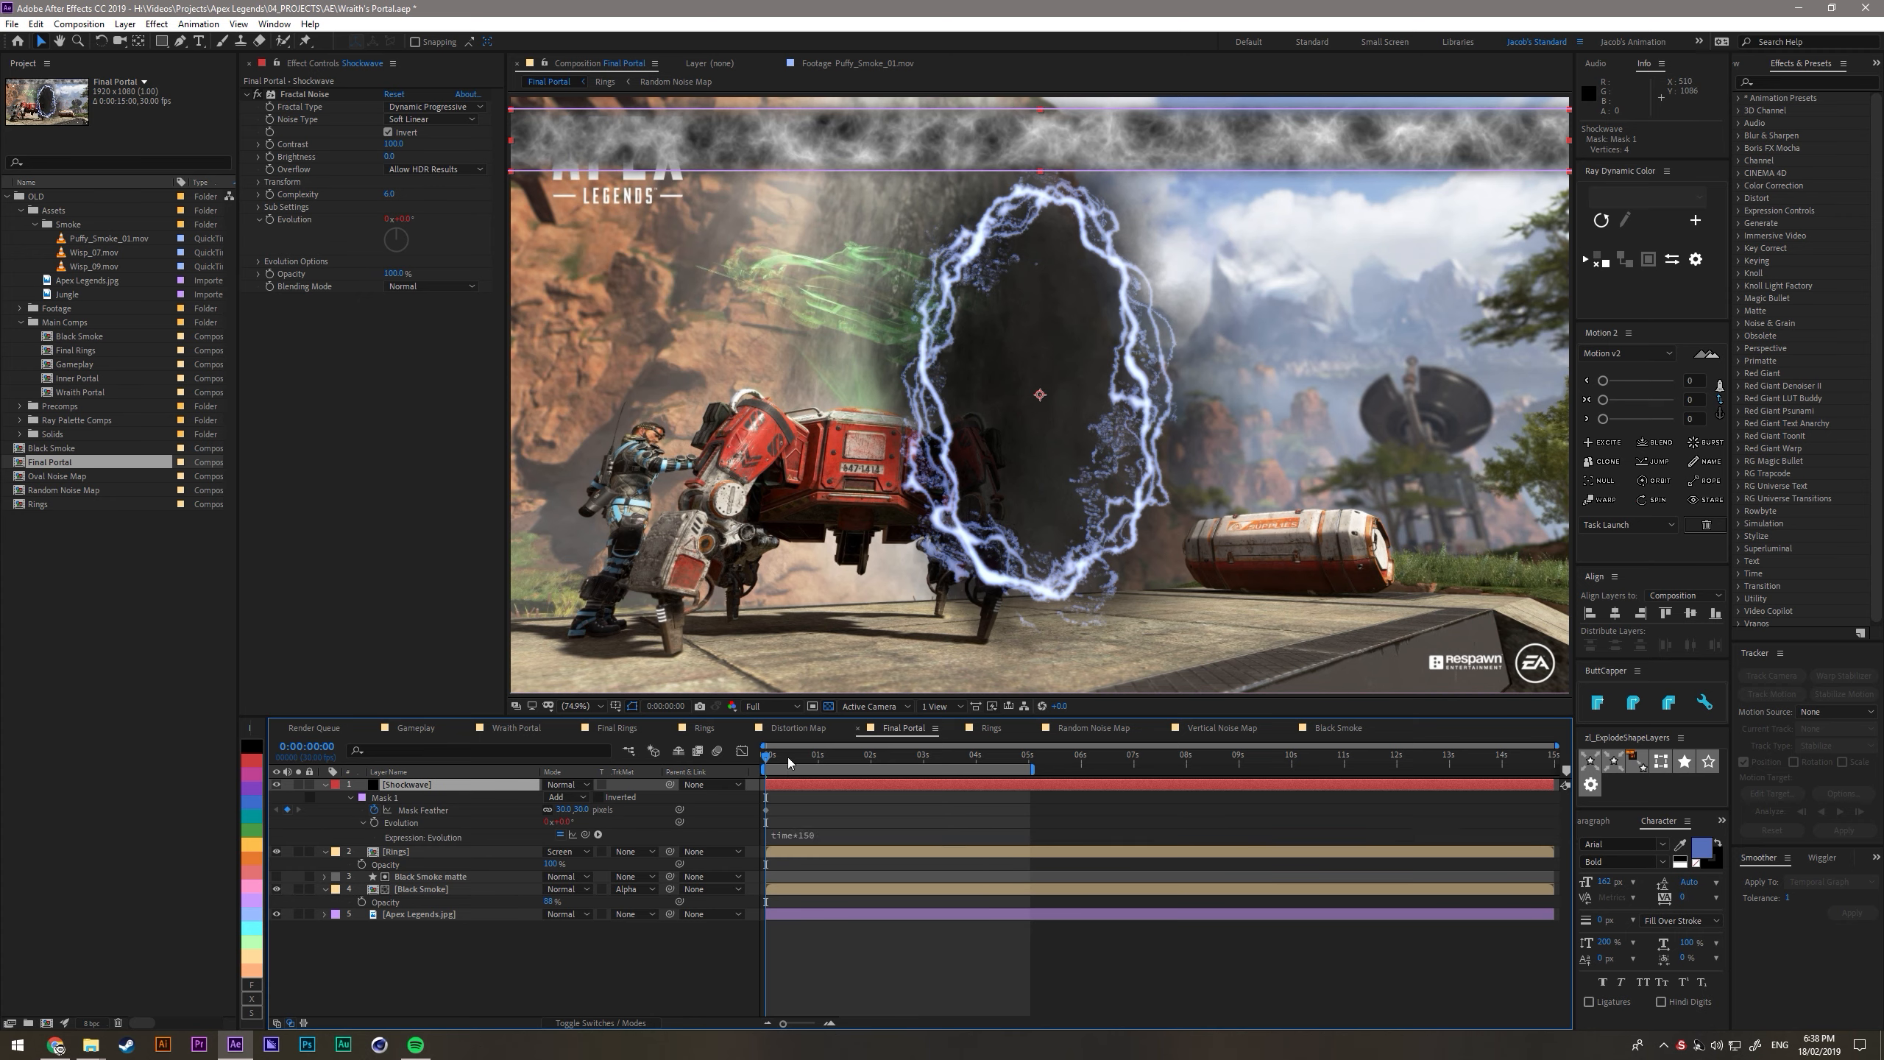
- Solo the Shockwave layer and scrub the opening frames to check the noise evolution
left_click_drag(772, 755, 383, 801)
left_click(297, 784)
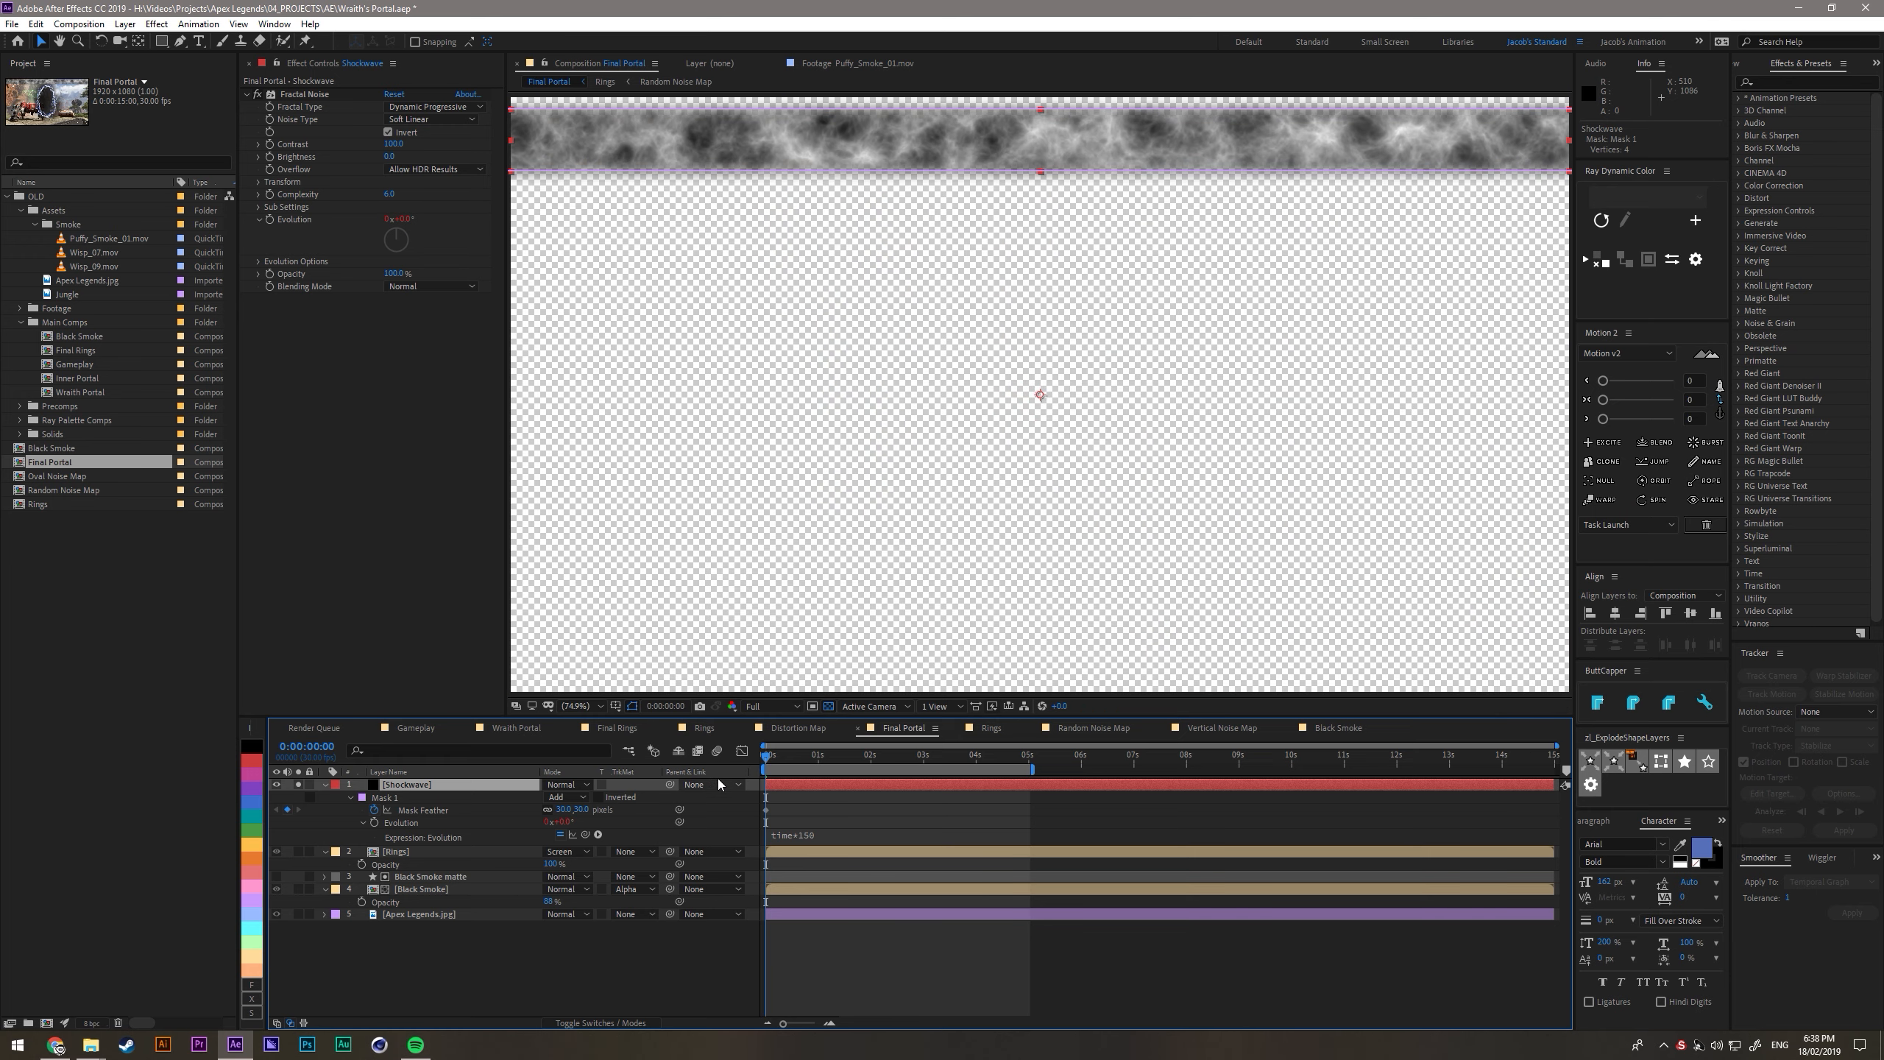
left_click_drag(772, 757, 601, 775)
- Keyframe the Fractal Noise Offset Turbulence at the first frame and again at 0:00:01:01 with a larger vertical offset
left_click(451, 859)
left_click(412, 783)
left_click(259, 182)
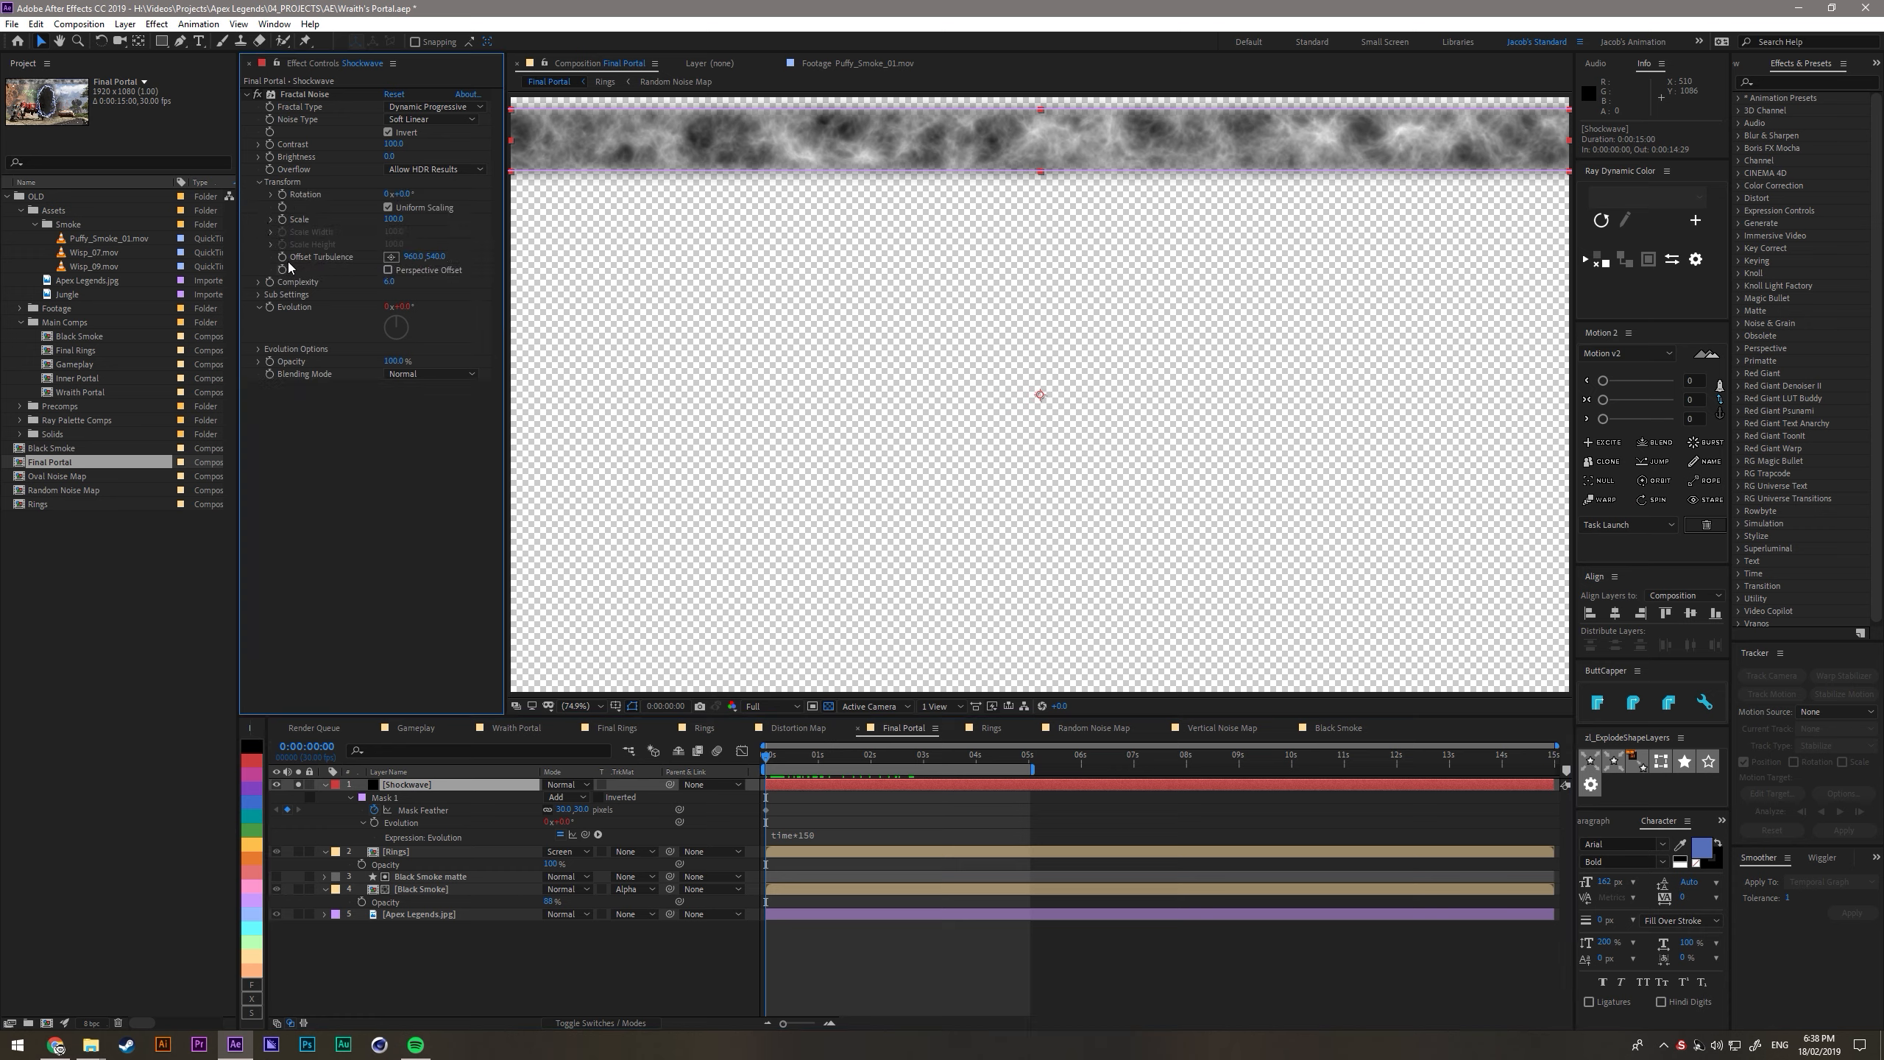
left_click(271, 219)
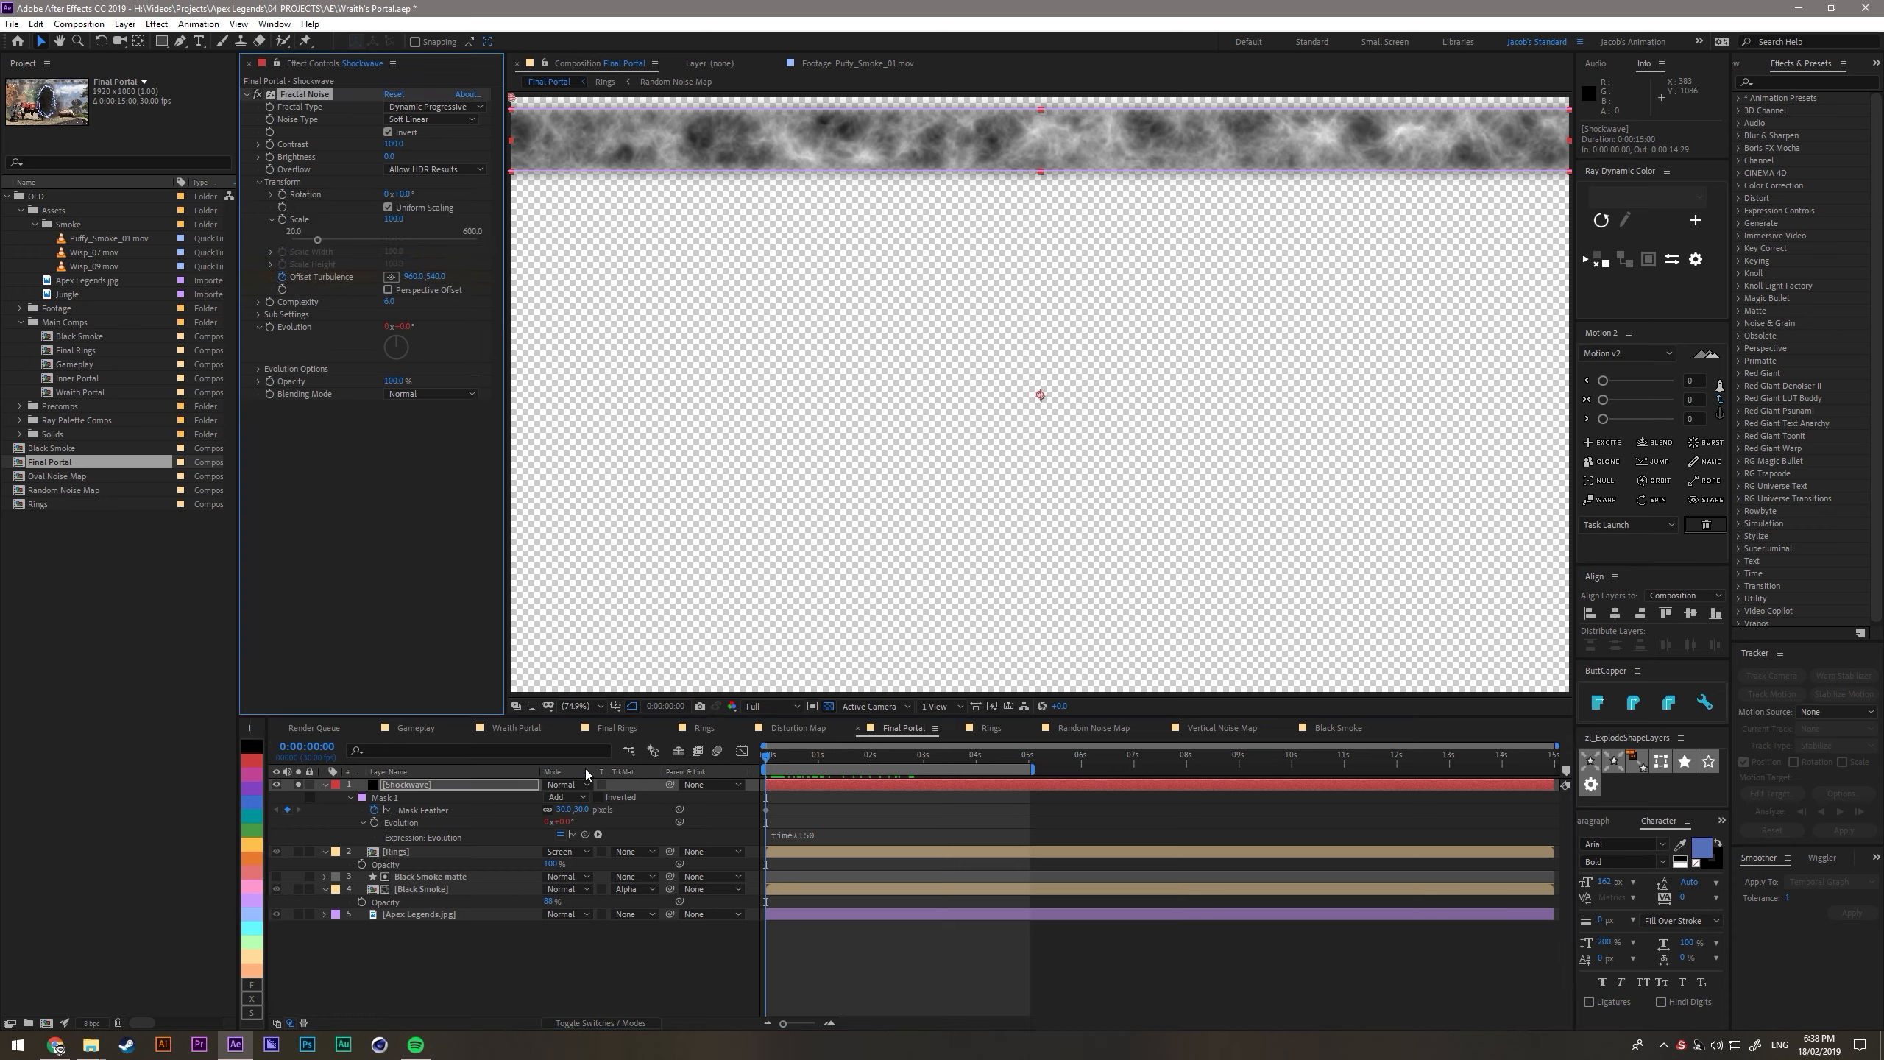
key("u")
key("u")
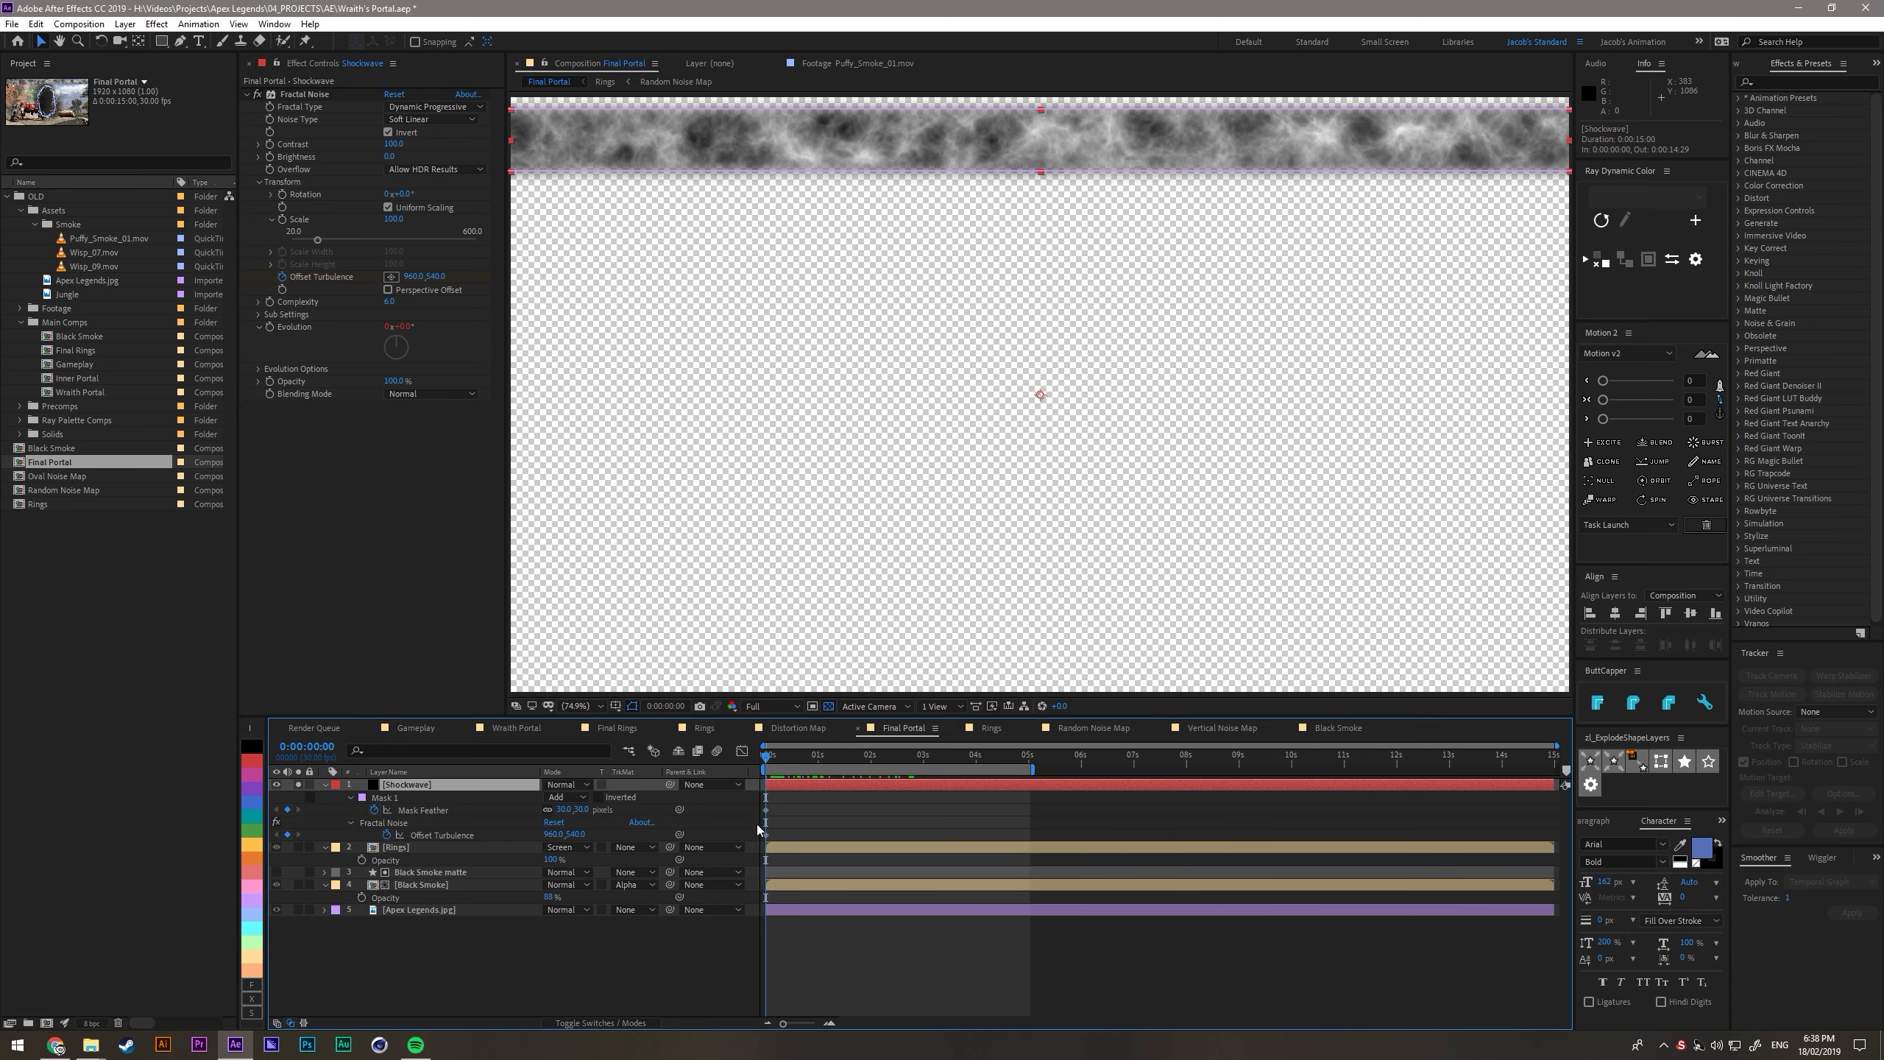
left_click_drag(769, 765, 819, 770)
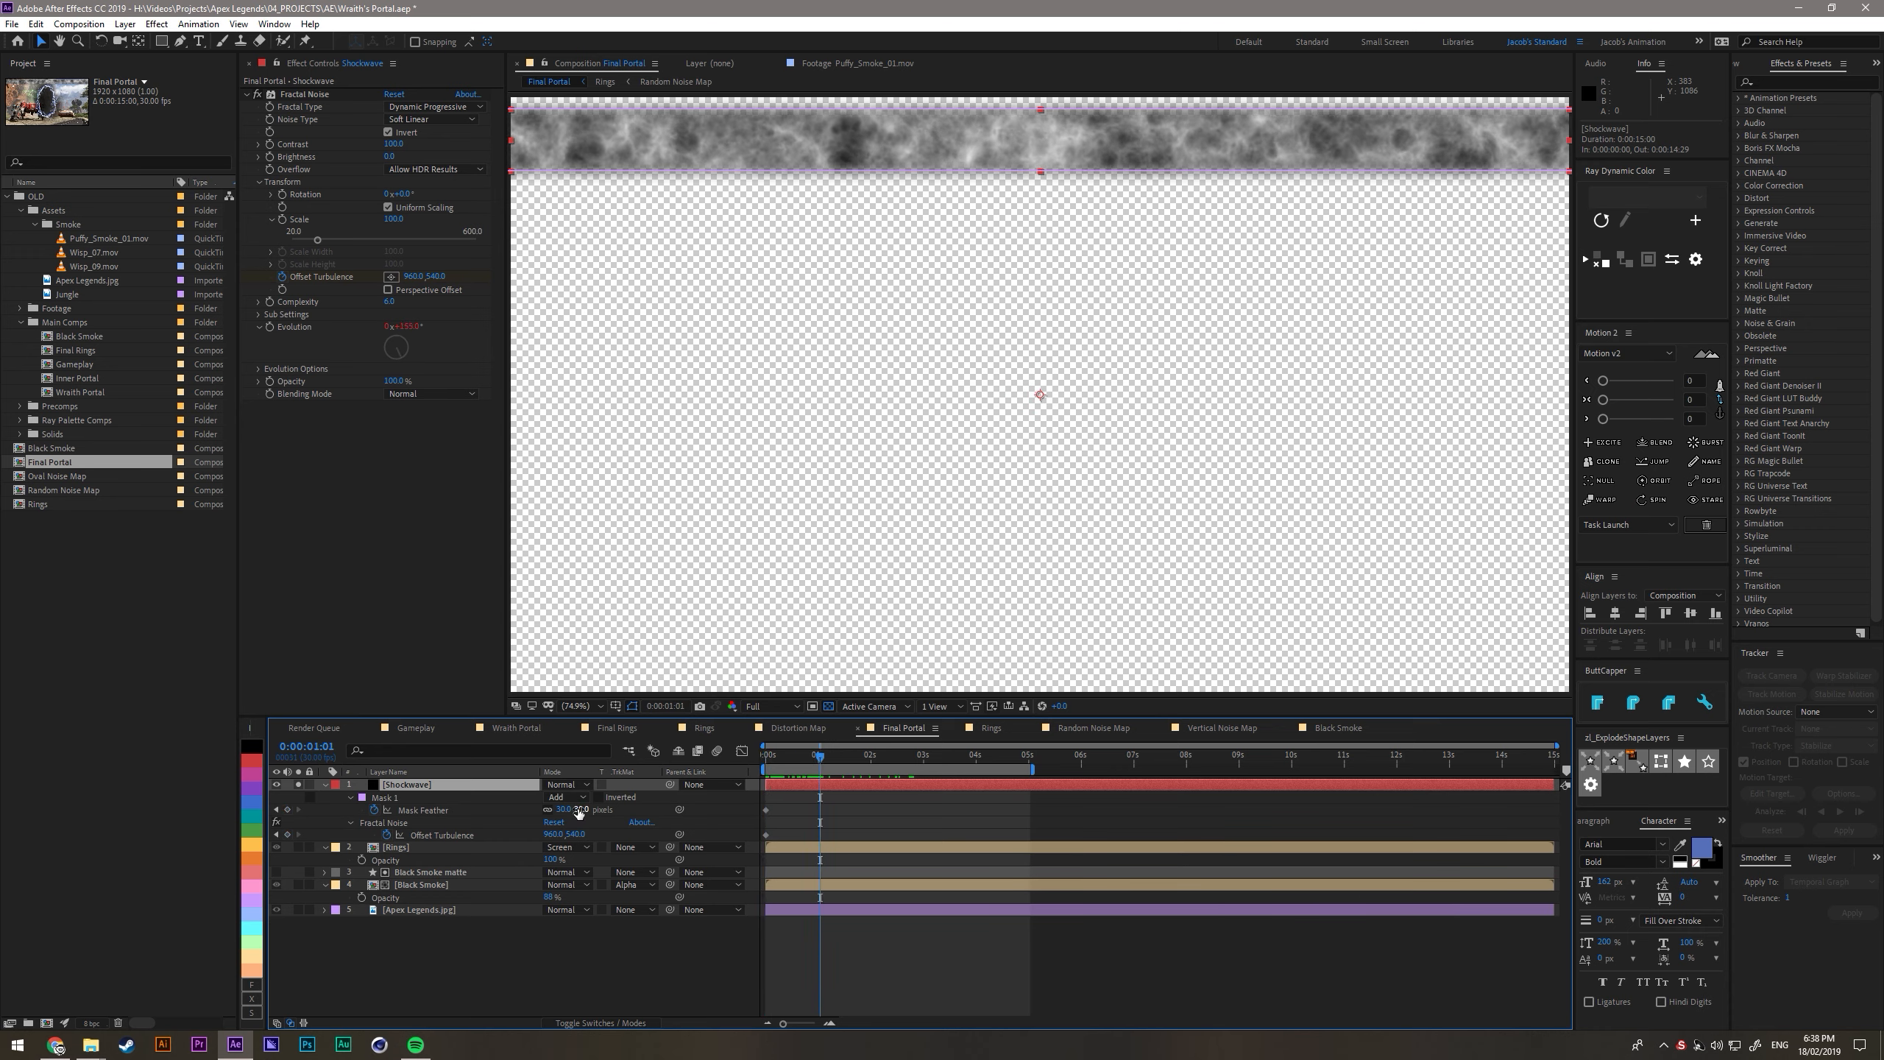
left_click_drag(570, 833, 826, 837)
left_click(827, 836)
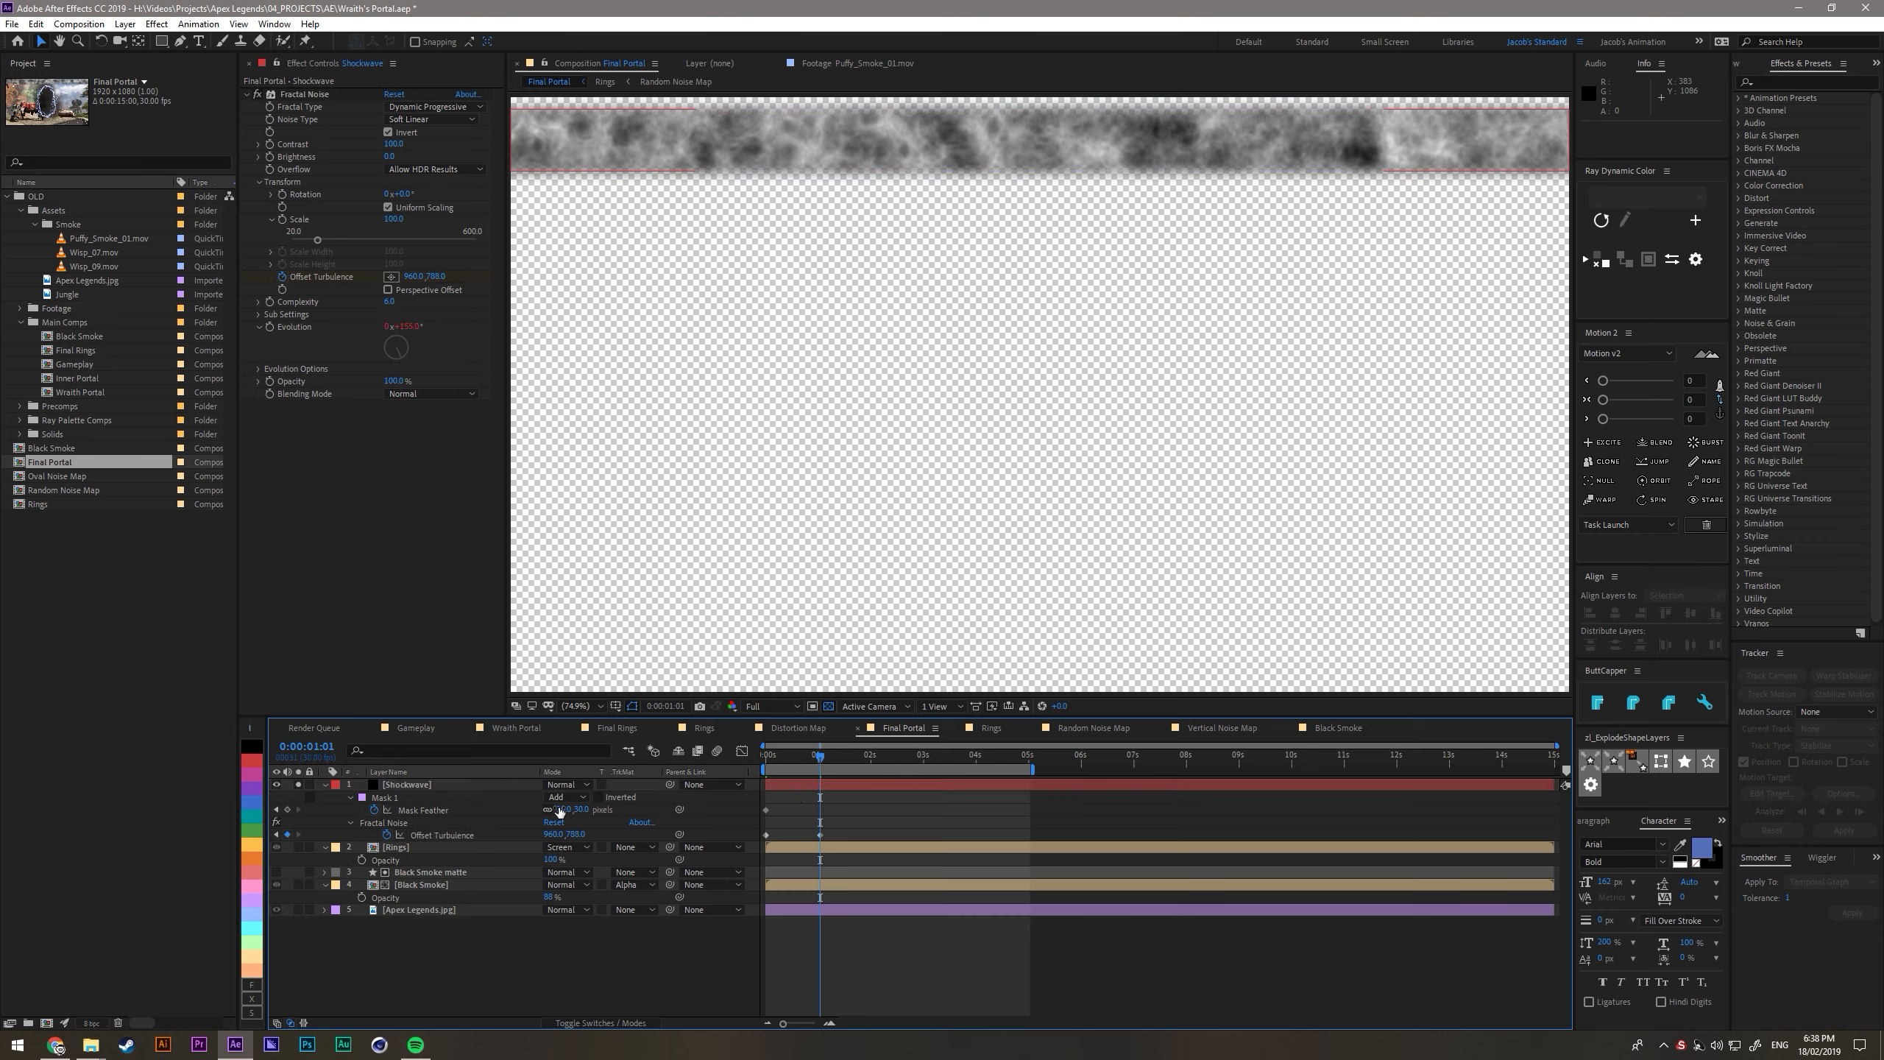
- Animate the Shockwave's mask path from the first frame so the whole strip sits lower in the frame at 0:00:01:01
left_click(396, 798)
left_click(350, 799)
left_click(350, 799)
left_click_drag(820, 811, 752, 819)
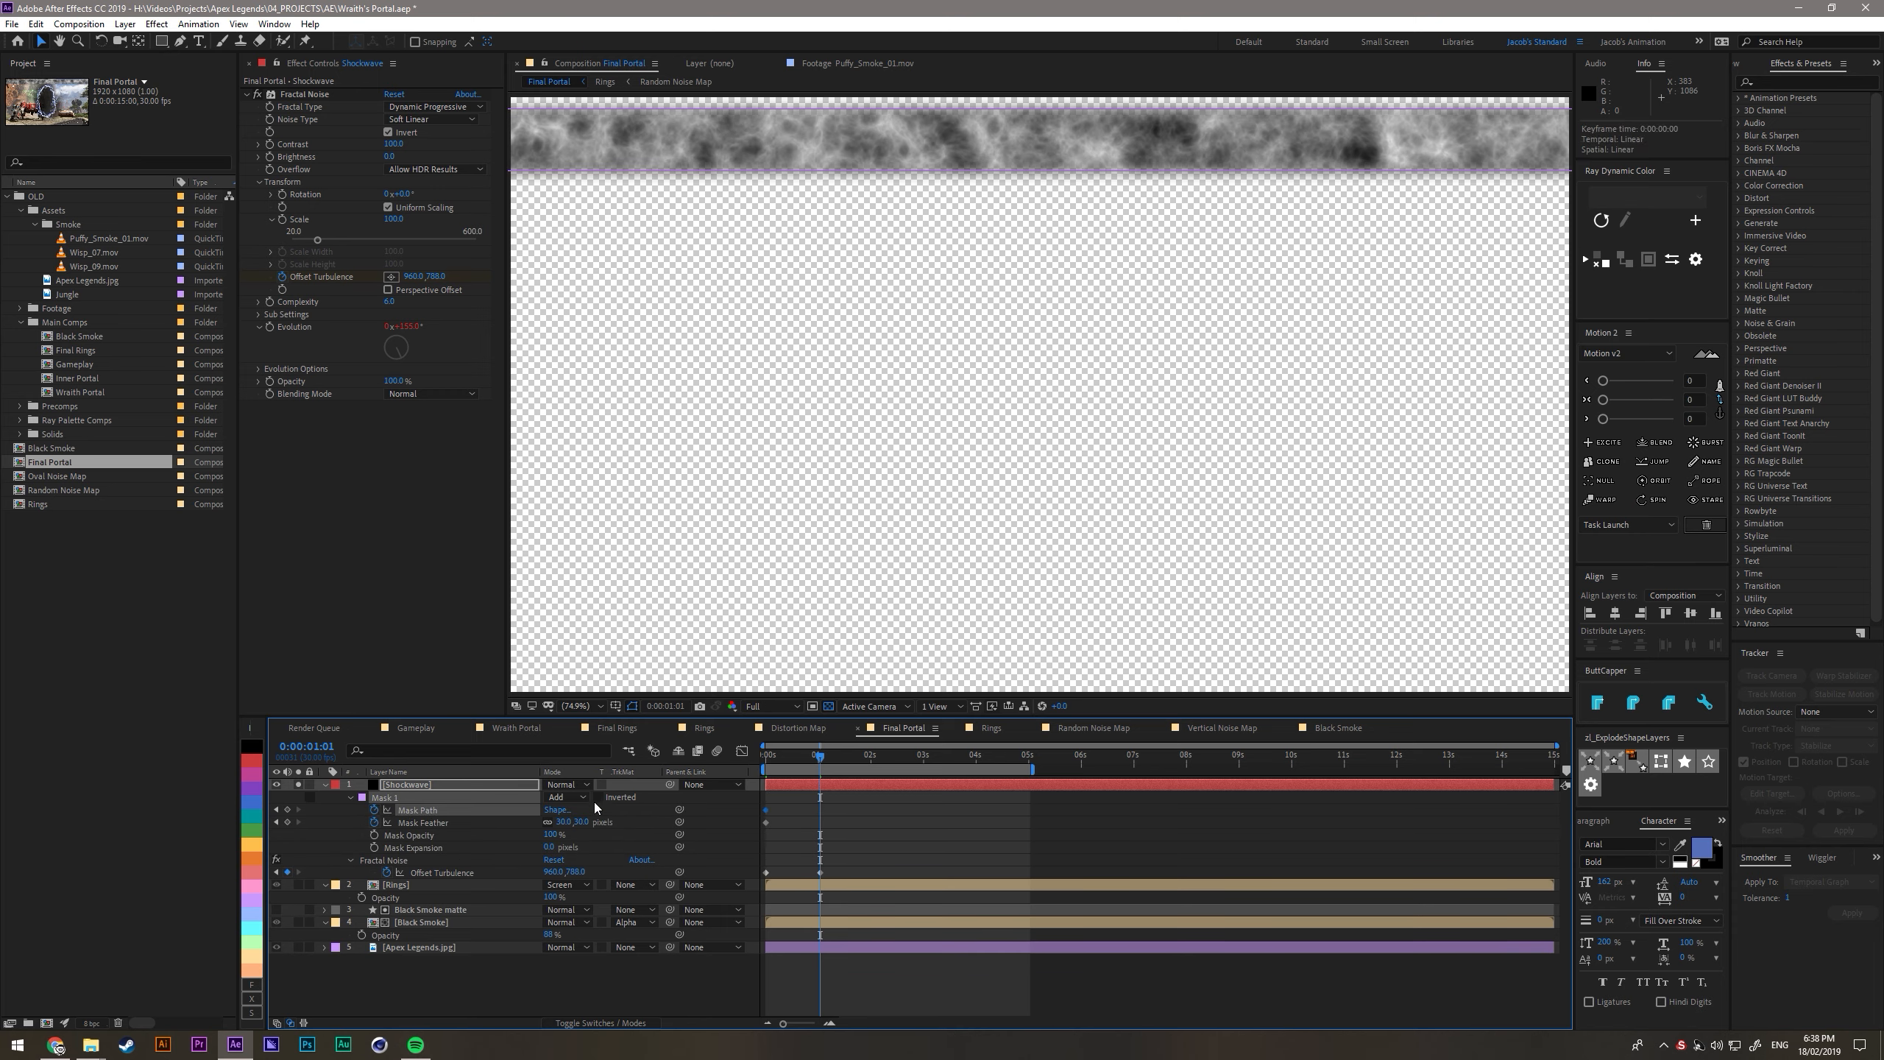
double_click(899, 173)
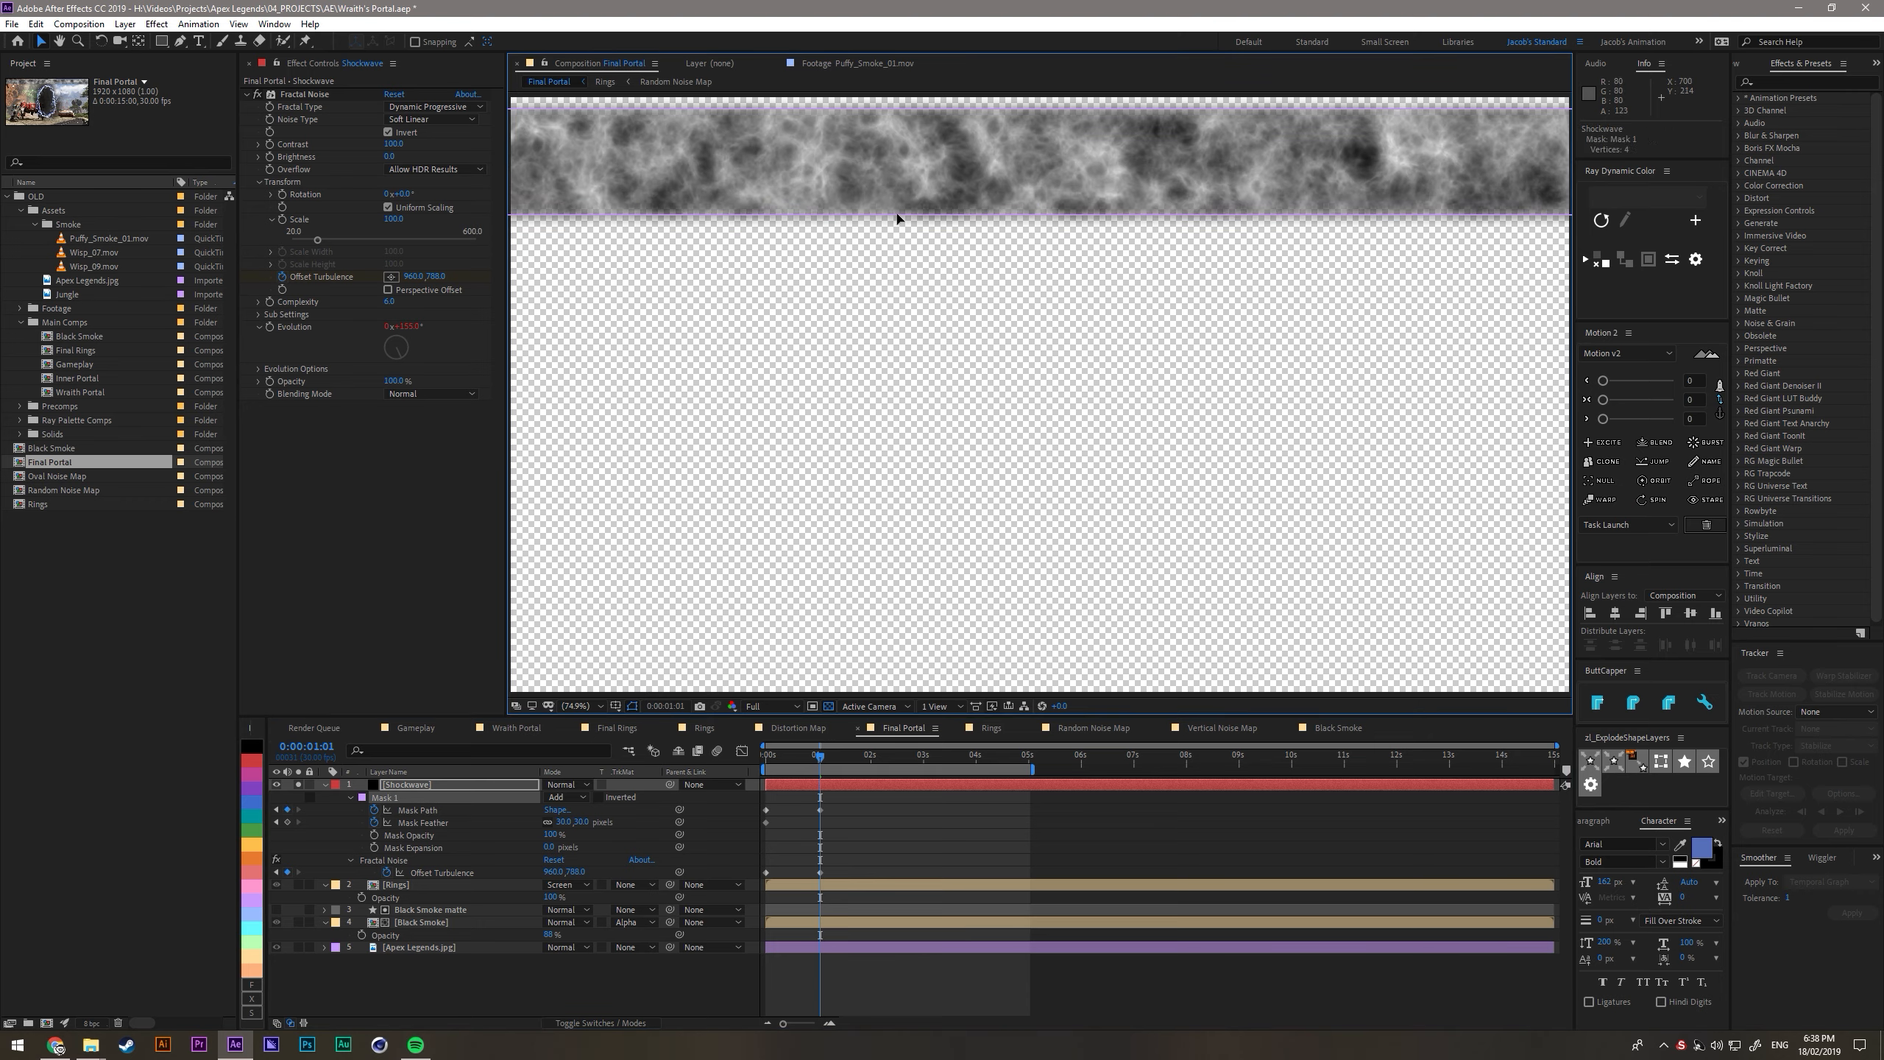
left_click_drag(915, 143, 890, 320)
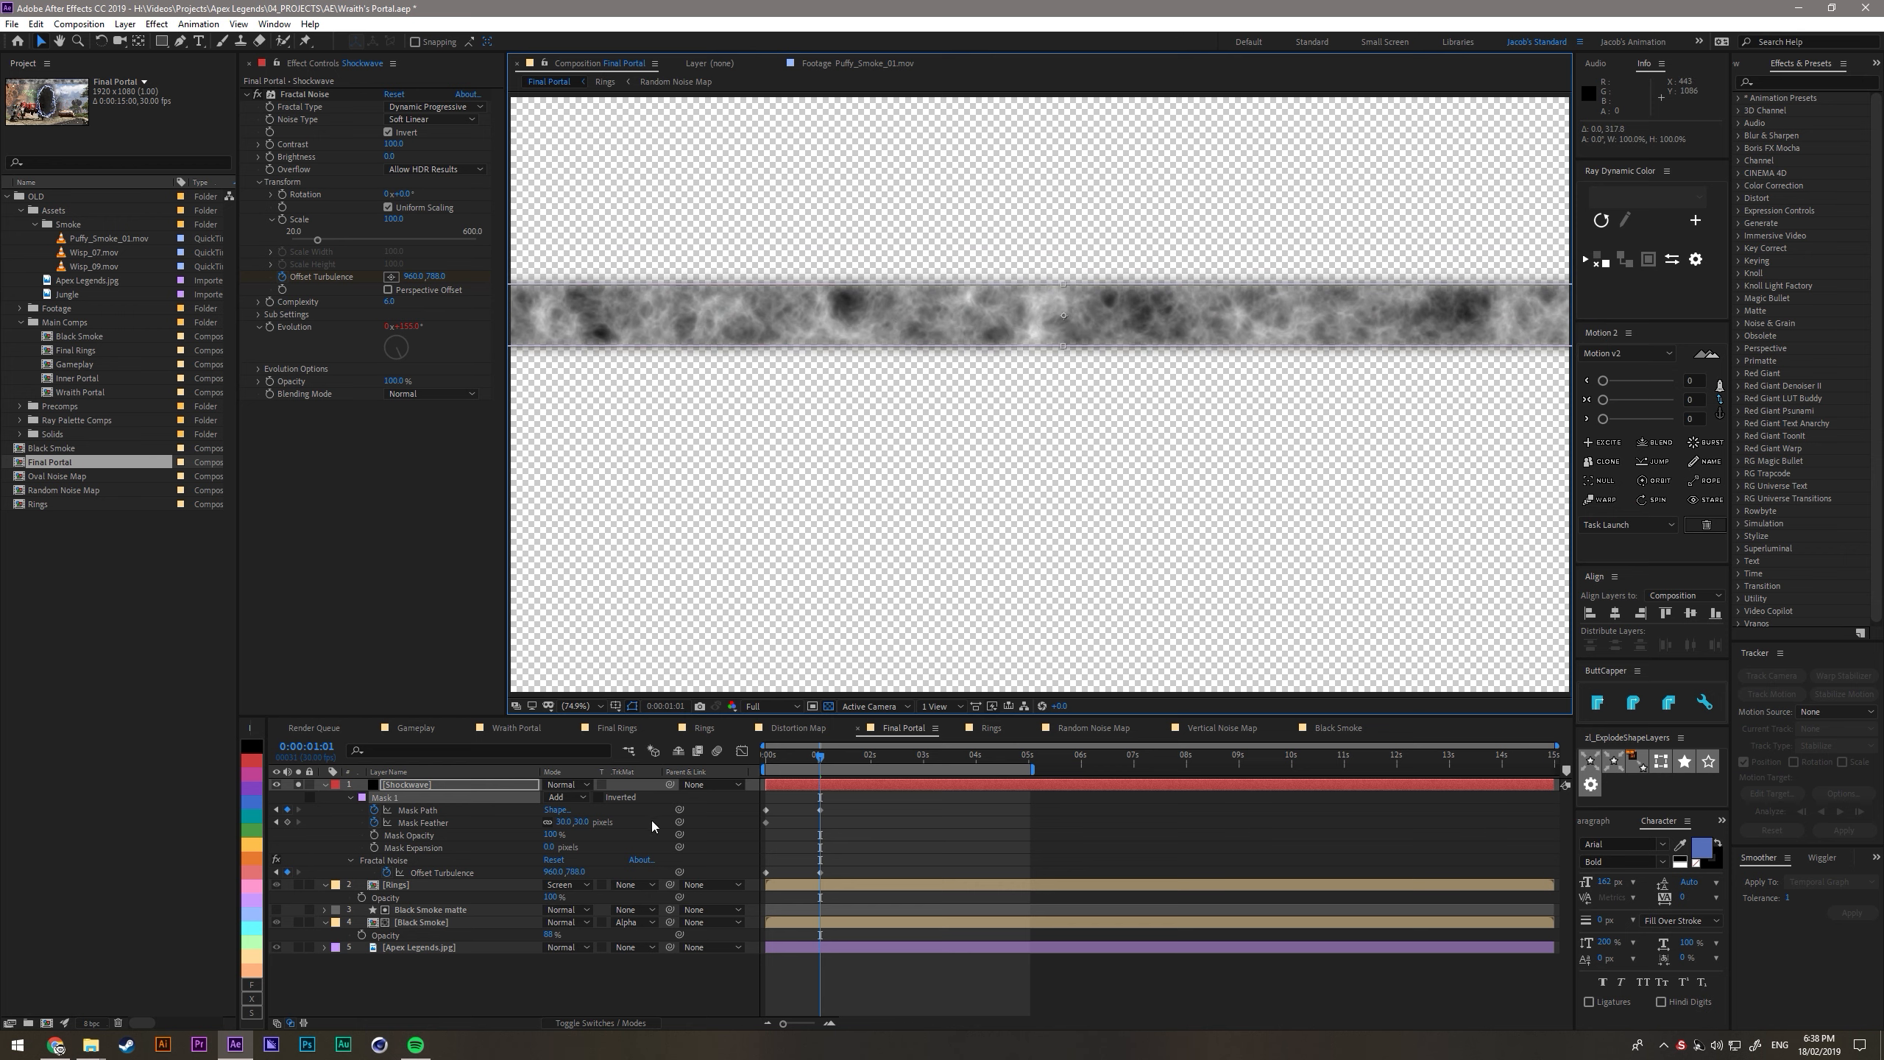
- Animate Mask Expansion to 70 pixels and Mask Feather to about 176 pixels at 0:00:01:01, then scrub through the motion
left_click(374, 847)
left_click_drag(821, 848, 764, 860)
left_click_drag(550, 852, 677, 823)
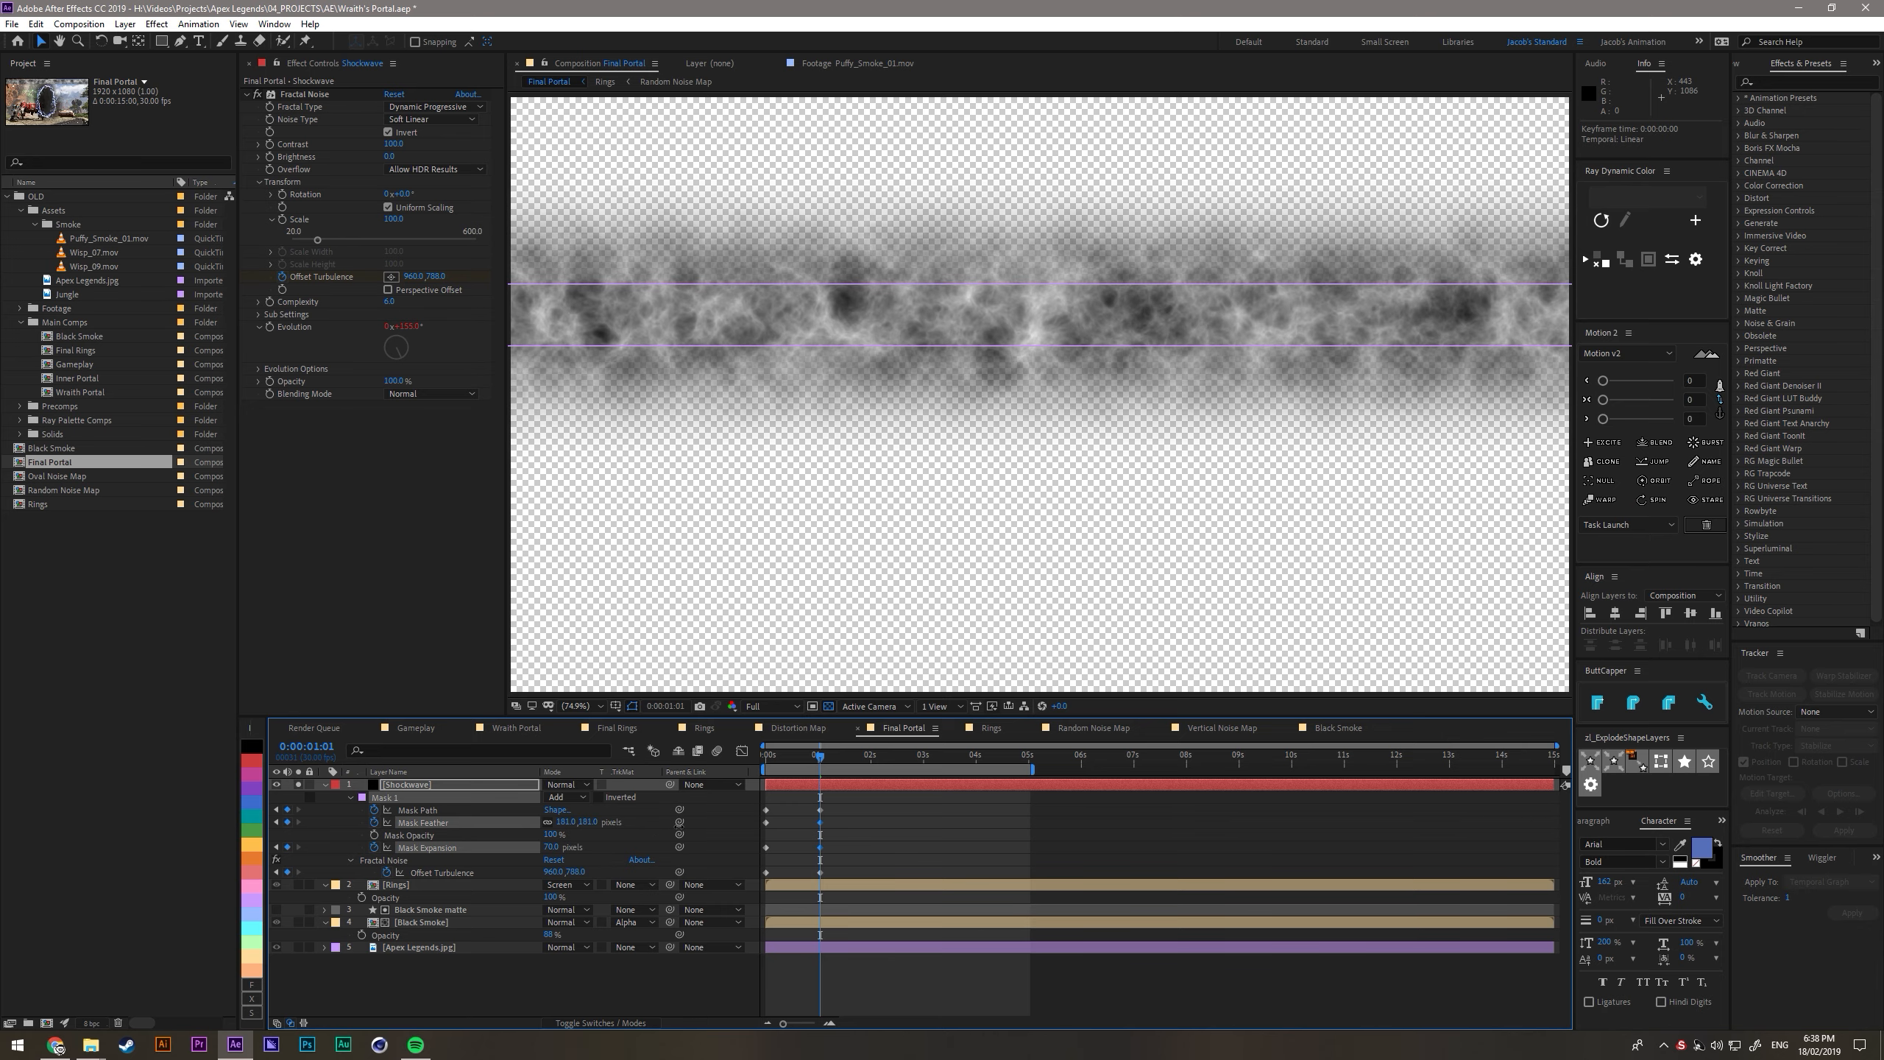
left_click_drag(764, 758, 820, 772)
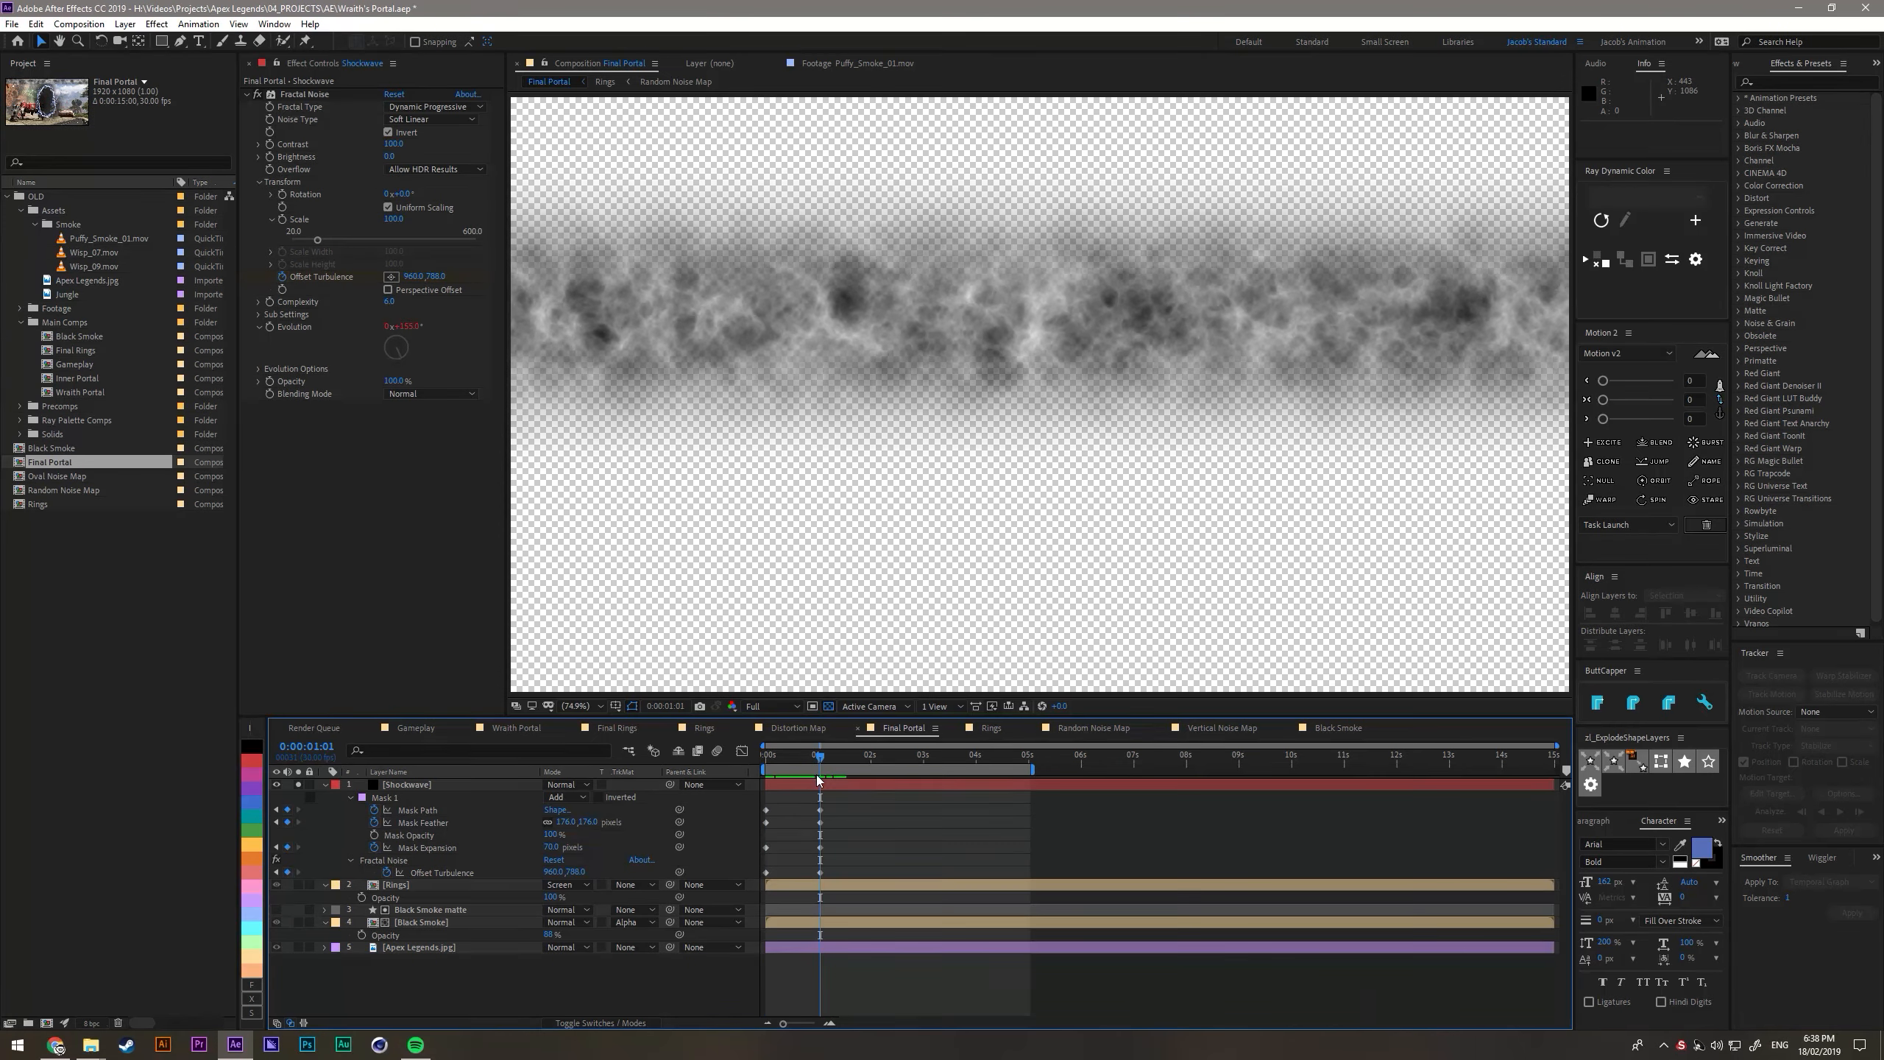
- Increase the vertical Offset Turbulence at the ending keyframe and play back the noise movement
left_click_drag(573, 873, 675, 872)
left_click(766, 763)
key("space")
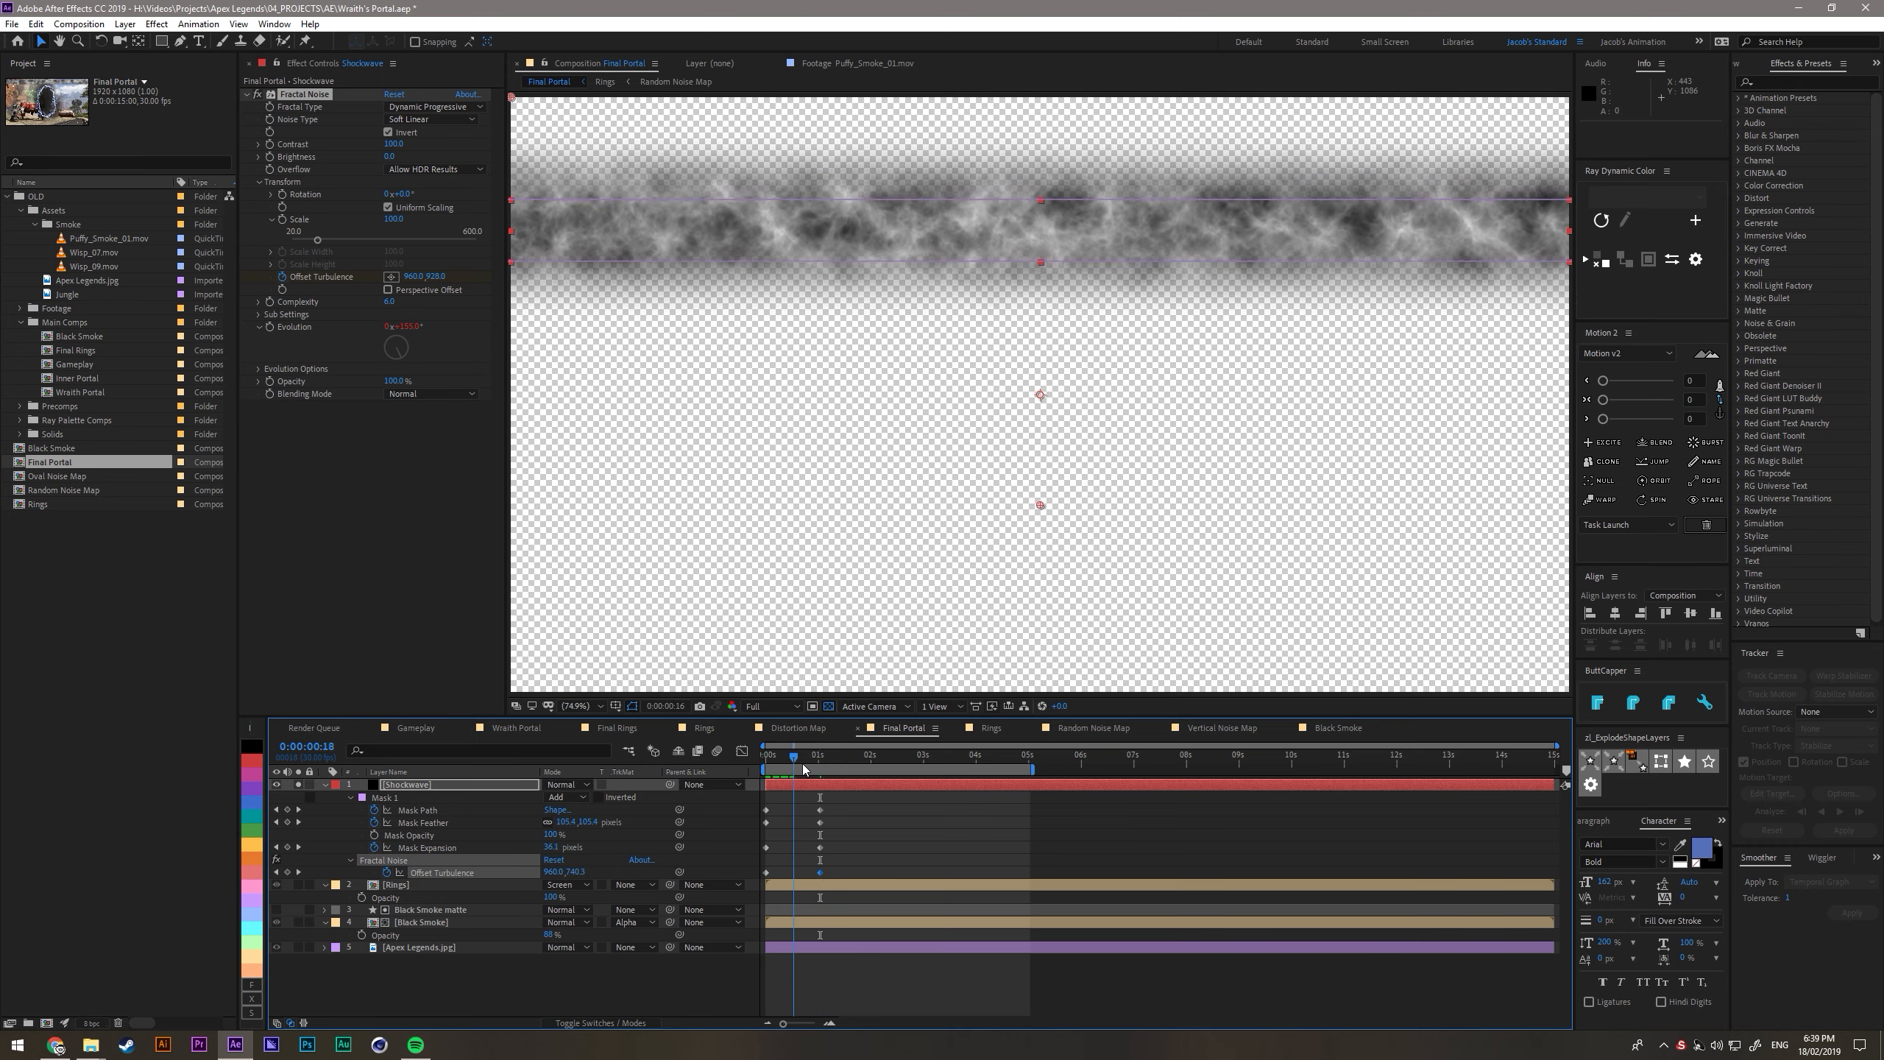
left_click_drag(581, 871, 677, 873)
- Ease the Shockwave's ending keyframes and shape their speed graph to start fast and slow down toward the end
left_click_drag(842, 795, 810, 873)
left_click(791, 767)
mouse_move(780, 756)
left_mouse_down()
mouse_move(815, 770)
mouse_move(768, 767)
mouse_move(815, 771)
left_mouse_up()
key("ctrl+z")
left_click(748, 754)
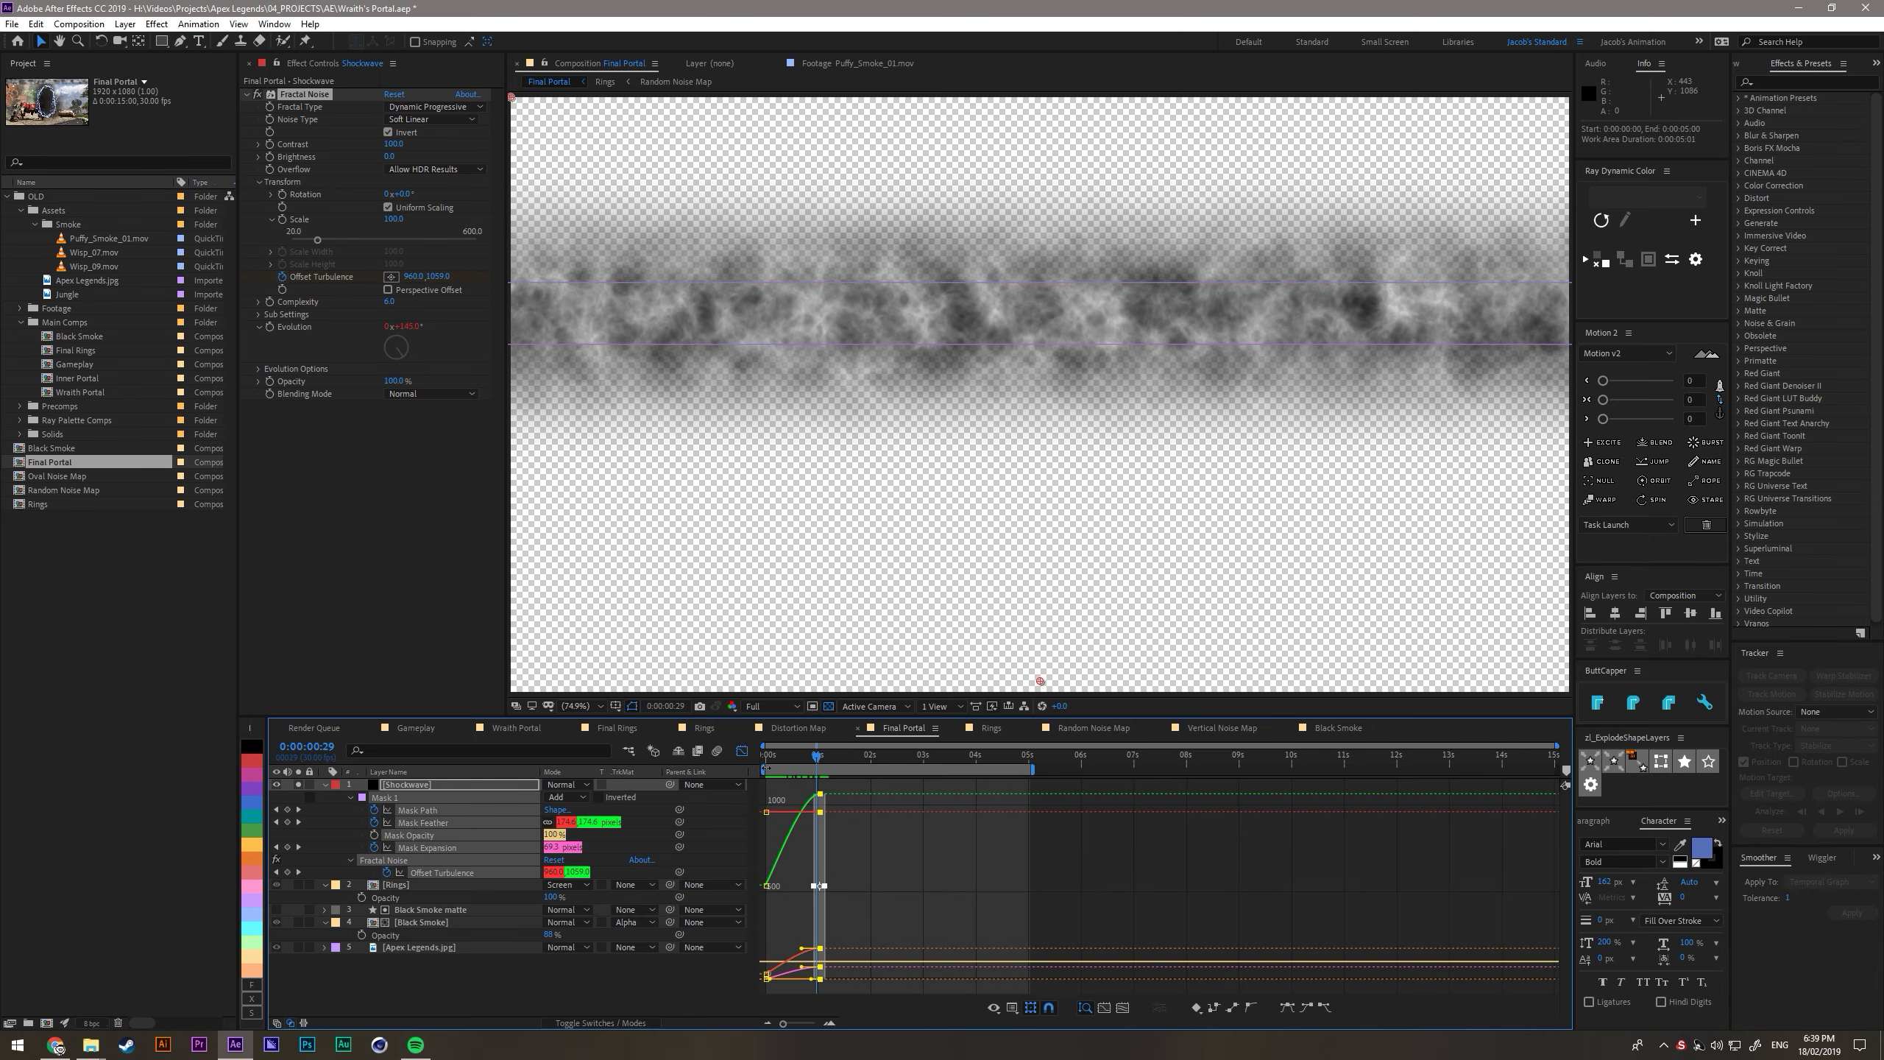
right_click(881, 868)
left_click(920, 733)
left_click_drag(916, 846, 812, 973)
scroll(806, 972, "up", 3)
scroll(845, 790, "down", 4)
- Preview the eased Shockwave animation from the first frame and return to the layer bar view
key("Home")
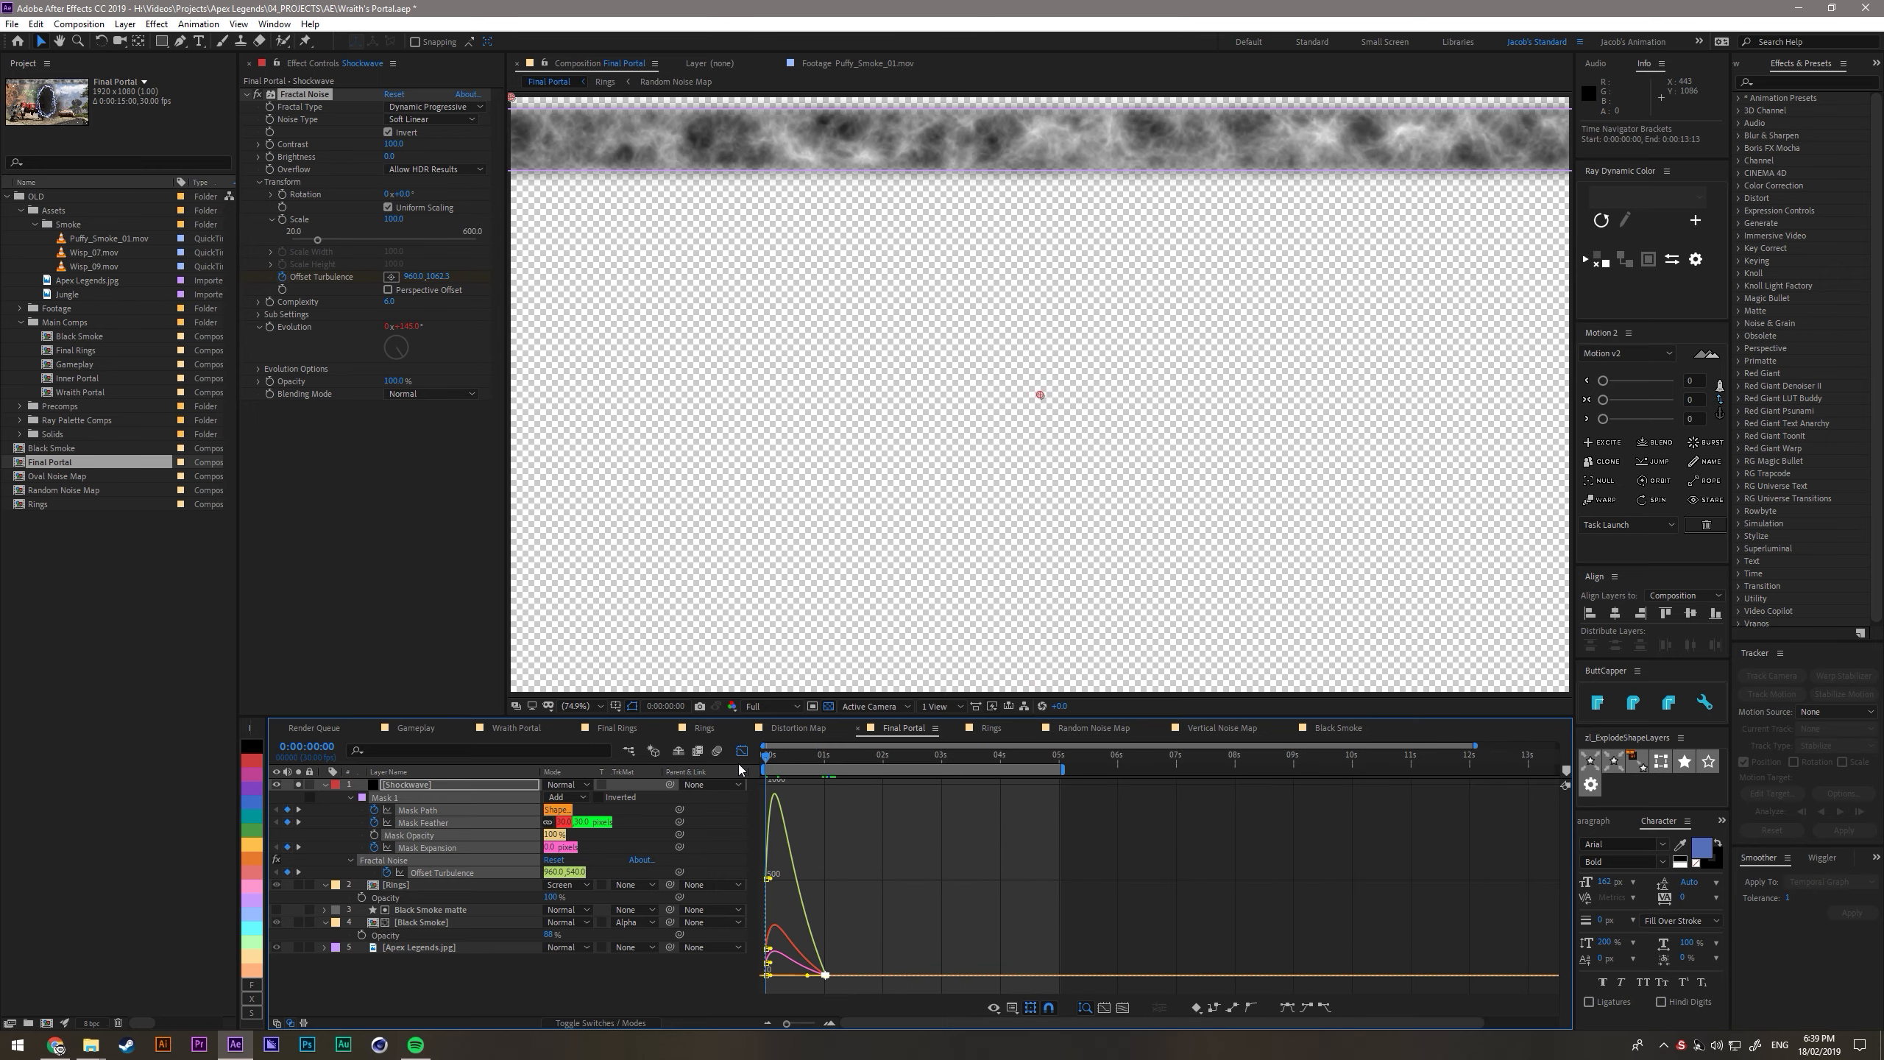
key("space")
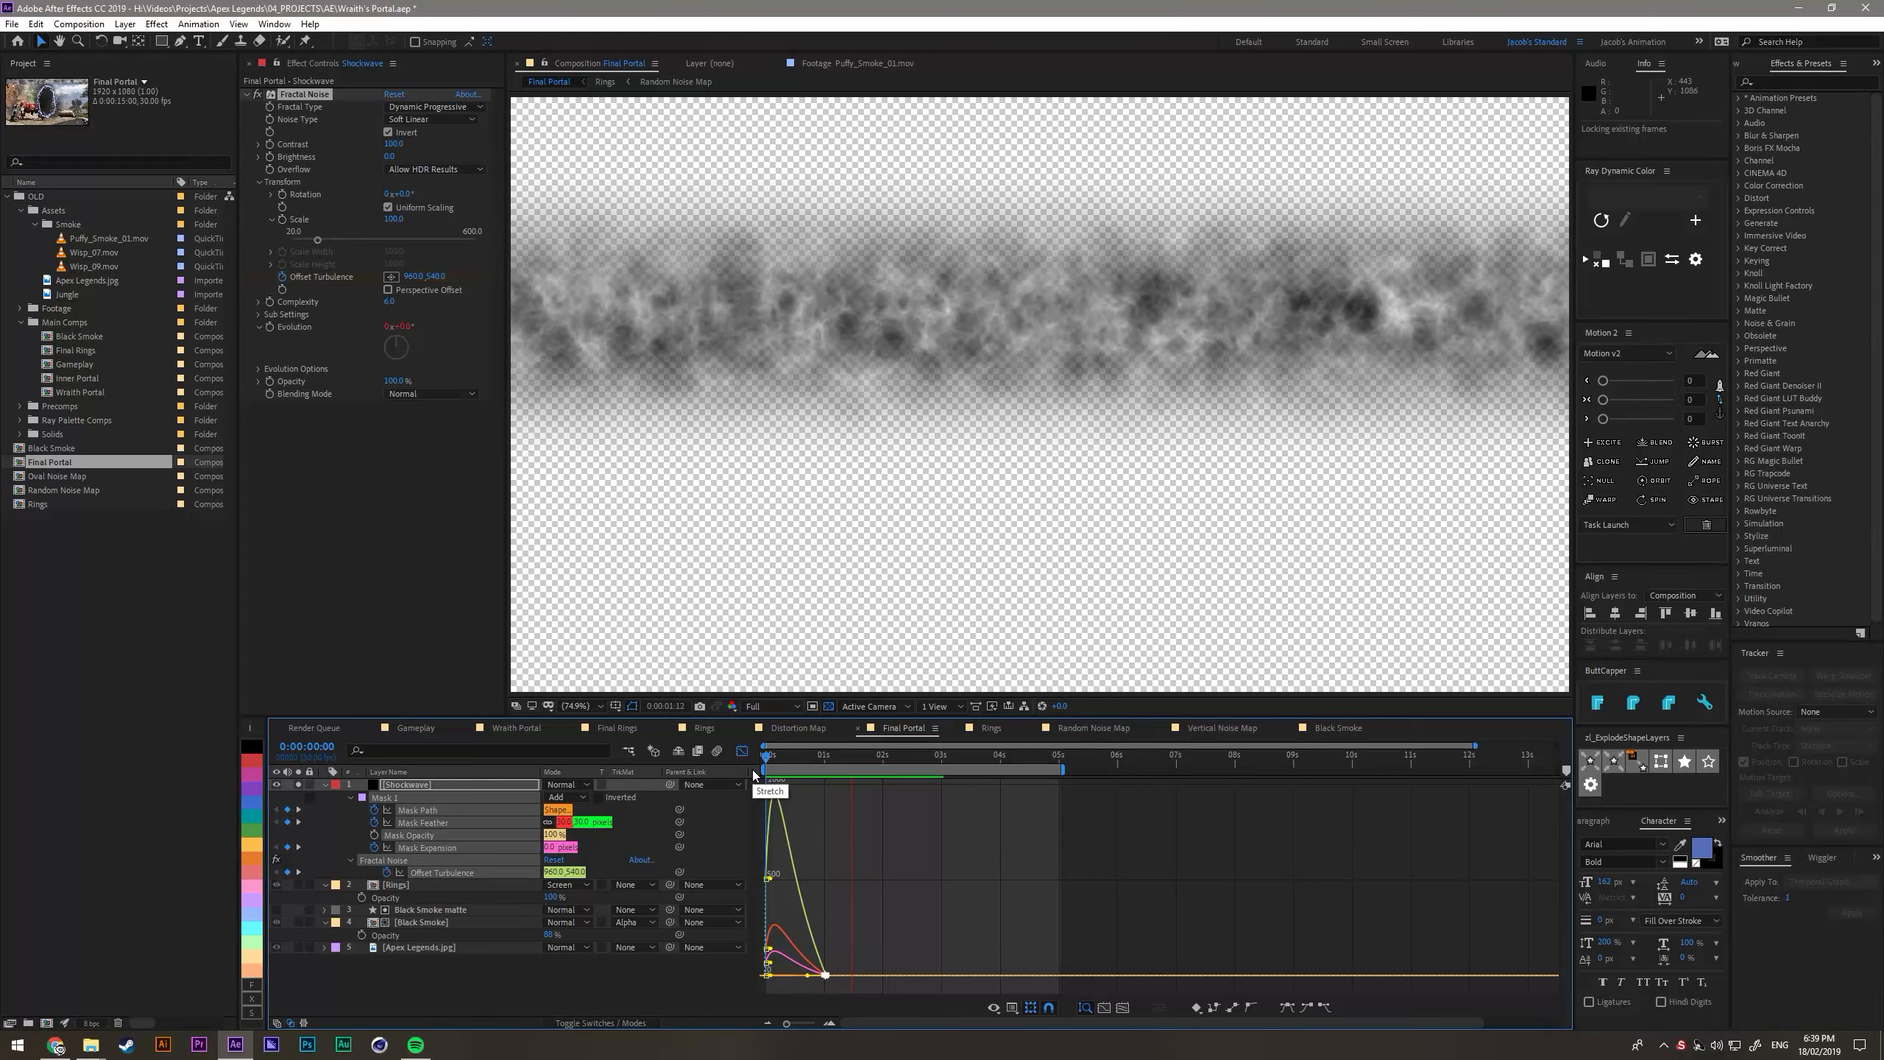
key("space")
left_click(742, 752)
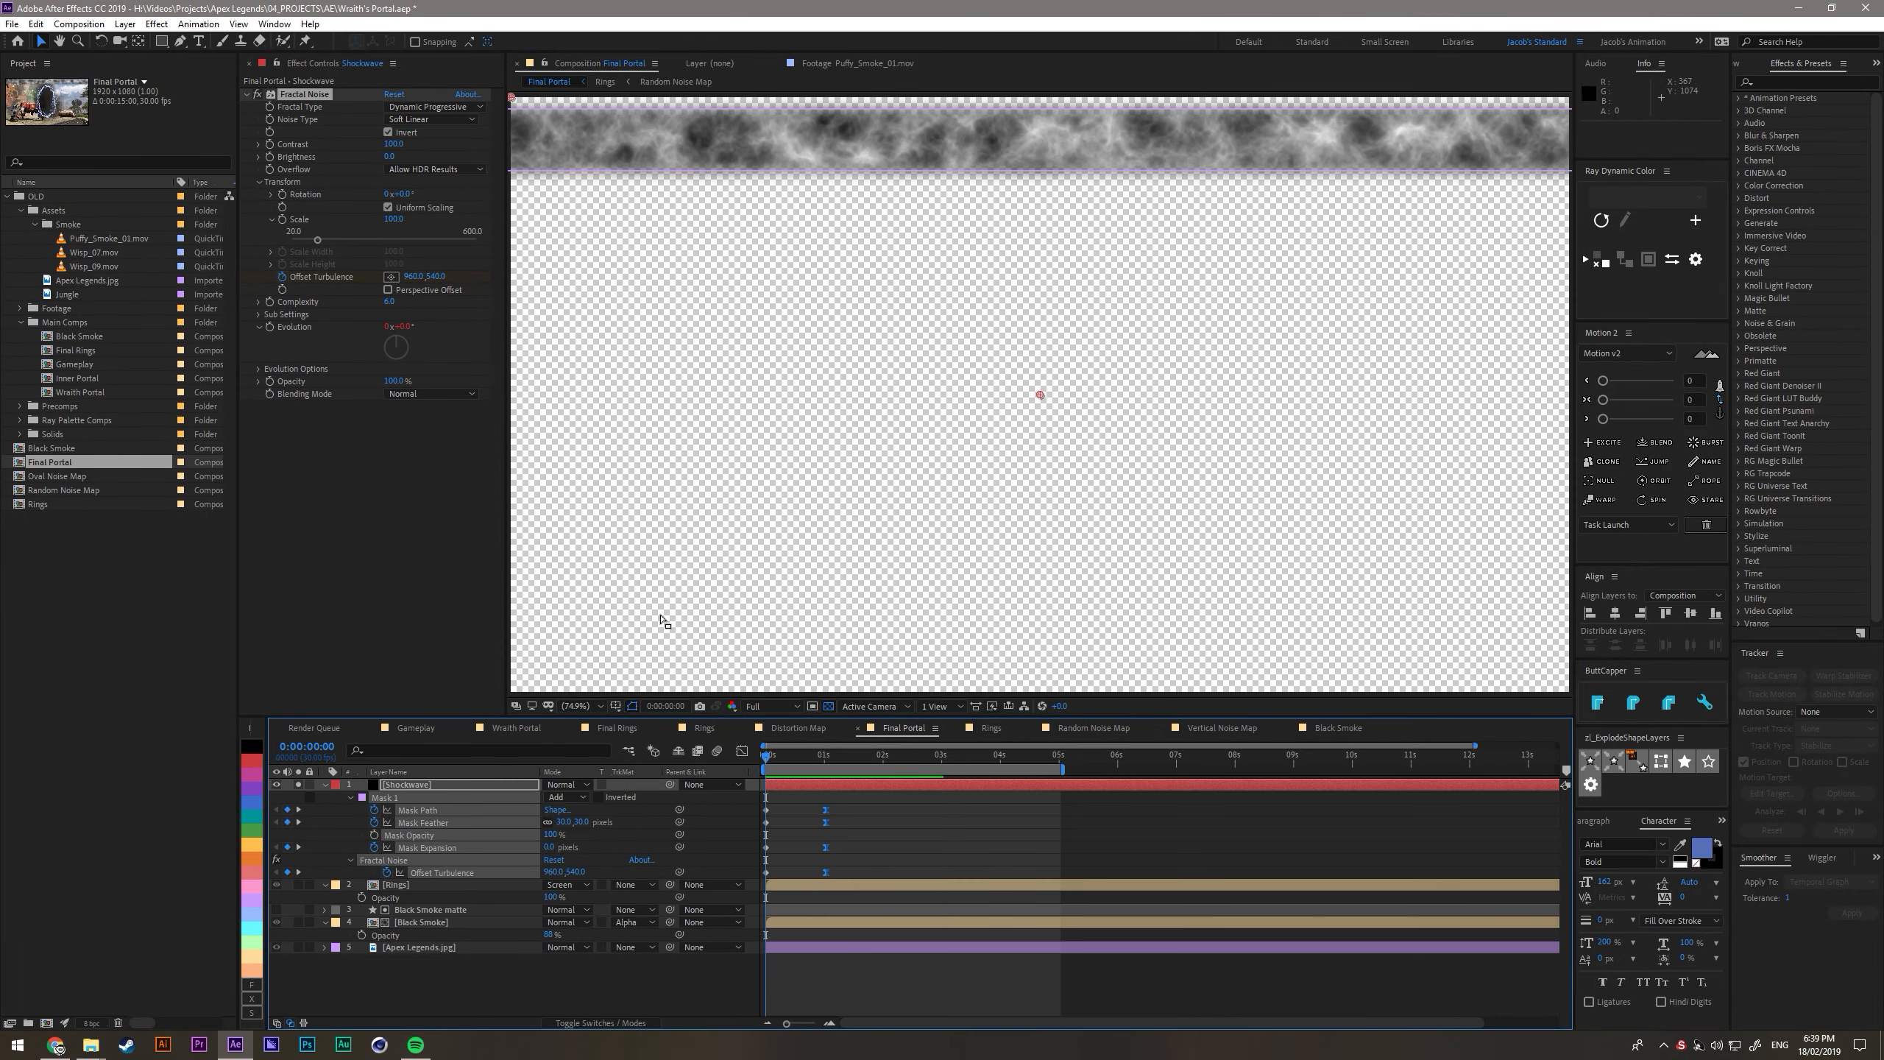
- Set the Fractal Noise contrast to 206 and brightness to -17, then scrub to check the strip
mouse_move(392, 144)
left_mouse_down()
mouse_move(467, 156)
mouse_move(385, 165)
mouse_move(415, 149)
left_mouse_up()
left_click(894, 811)
mouse_move(769, 757)
left_mouse_down()
mouse_move(834, 772)
mouse_move(790, 776)
left_mouse_up()
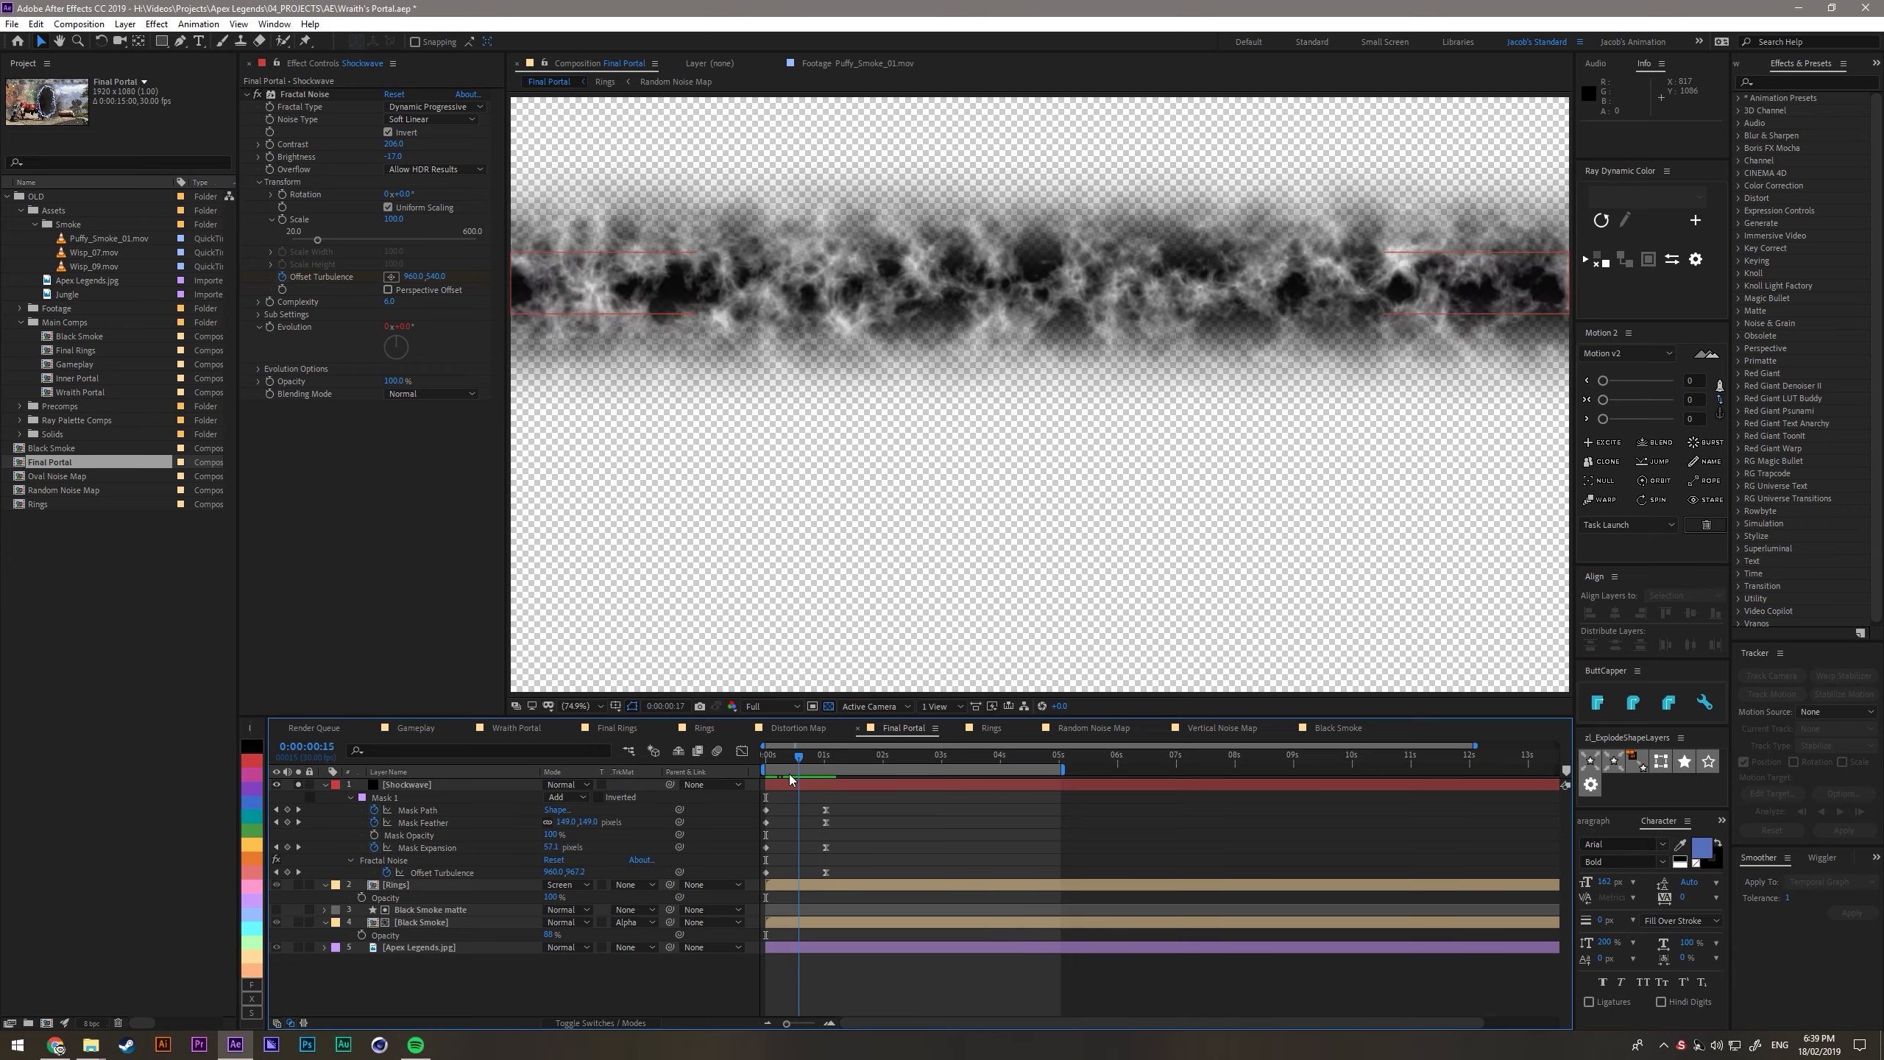
- Set the Shockwave layer's blending mode to Screen over the full composite, then solo the layer again
left_click(297, 784)
left_click(425, 784)
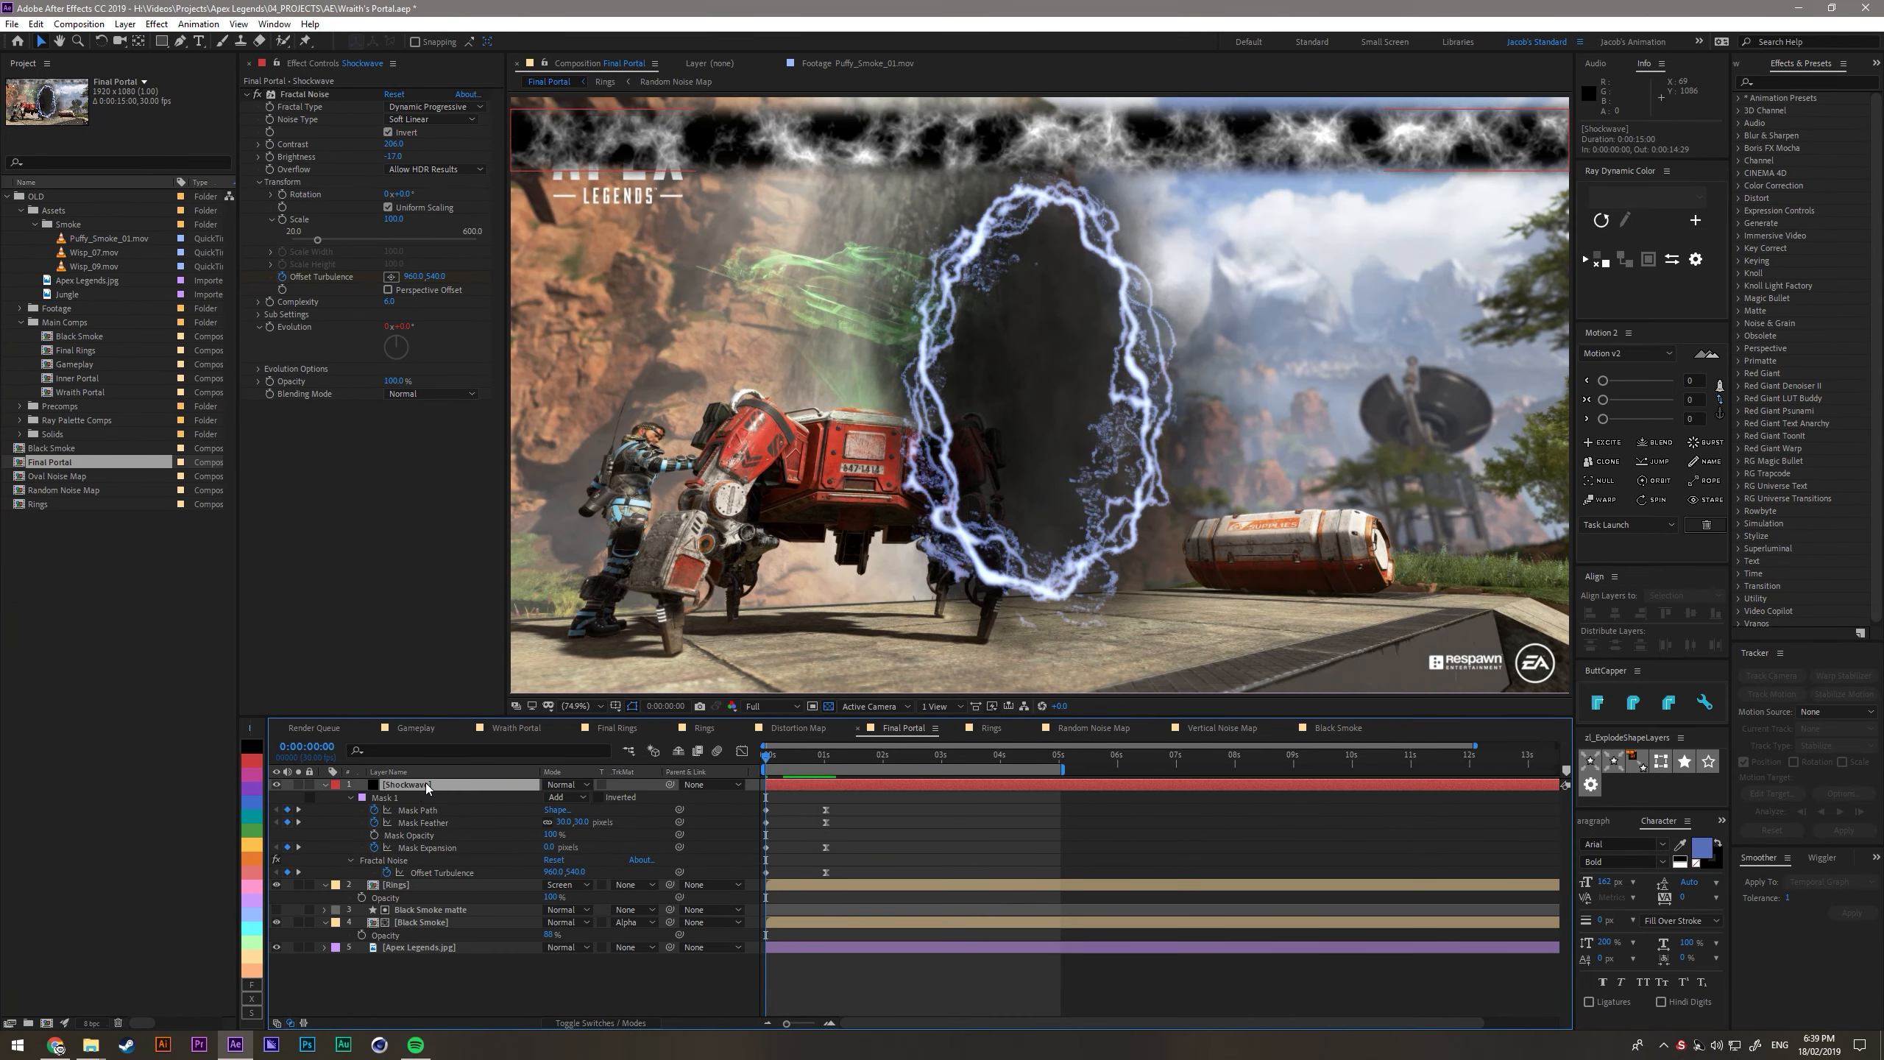
left_click(567, 783)
left_click(603, 328)
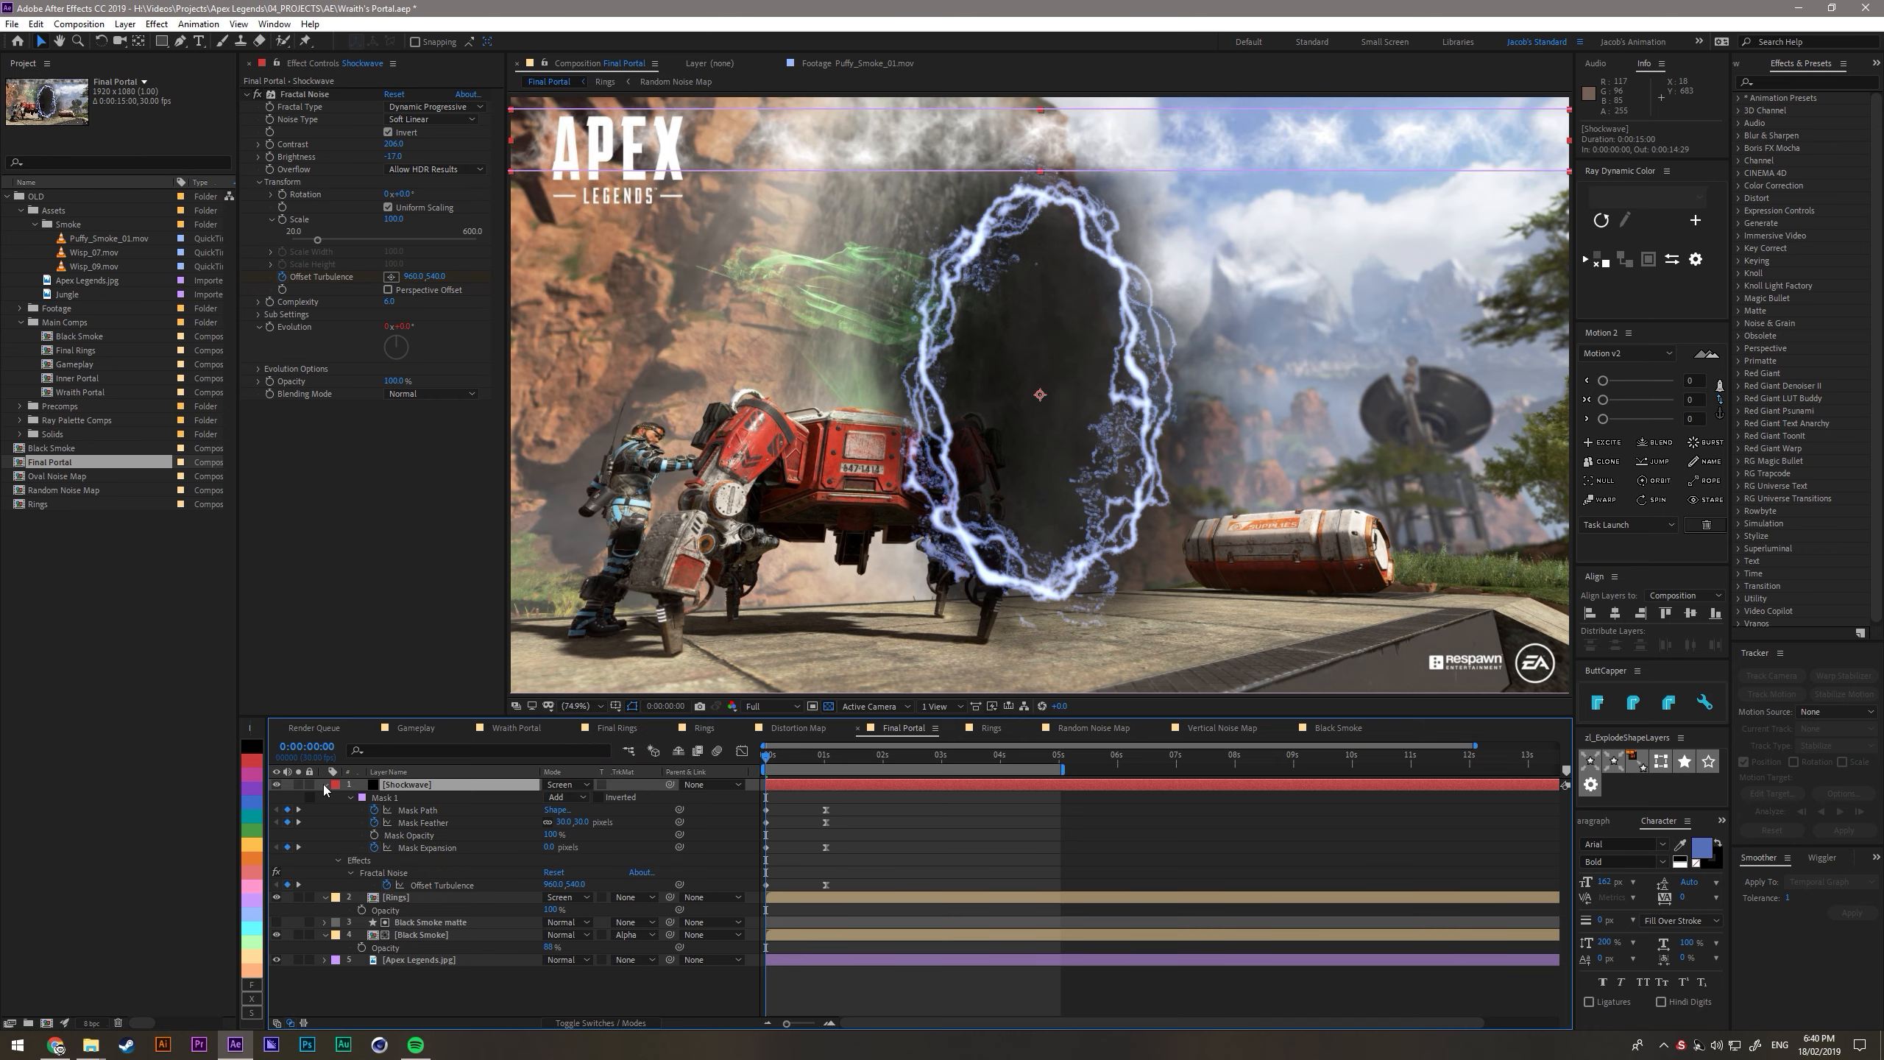
left_click(298, 784)
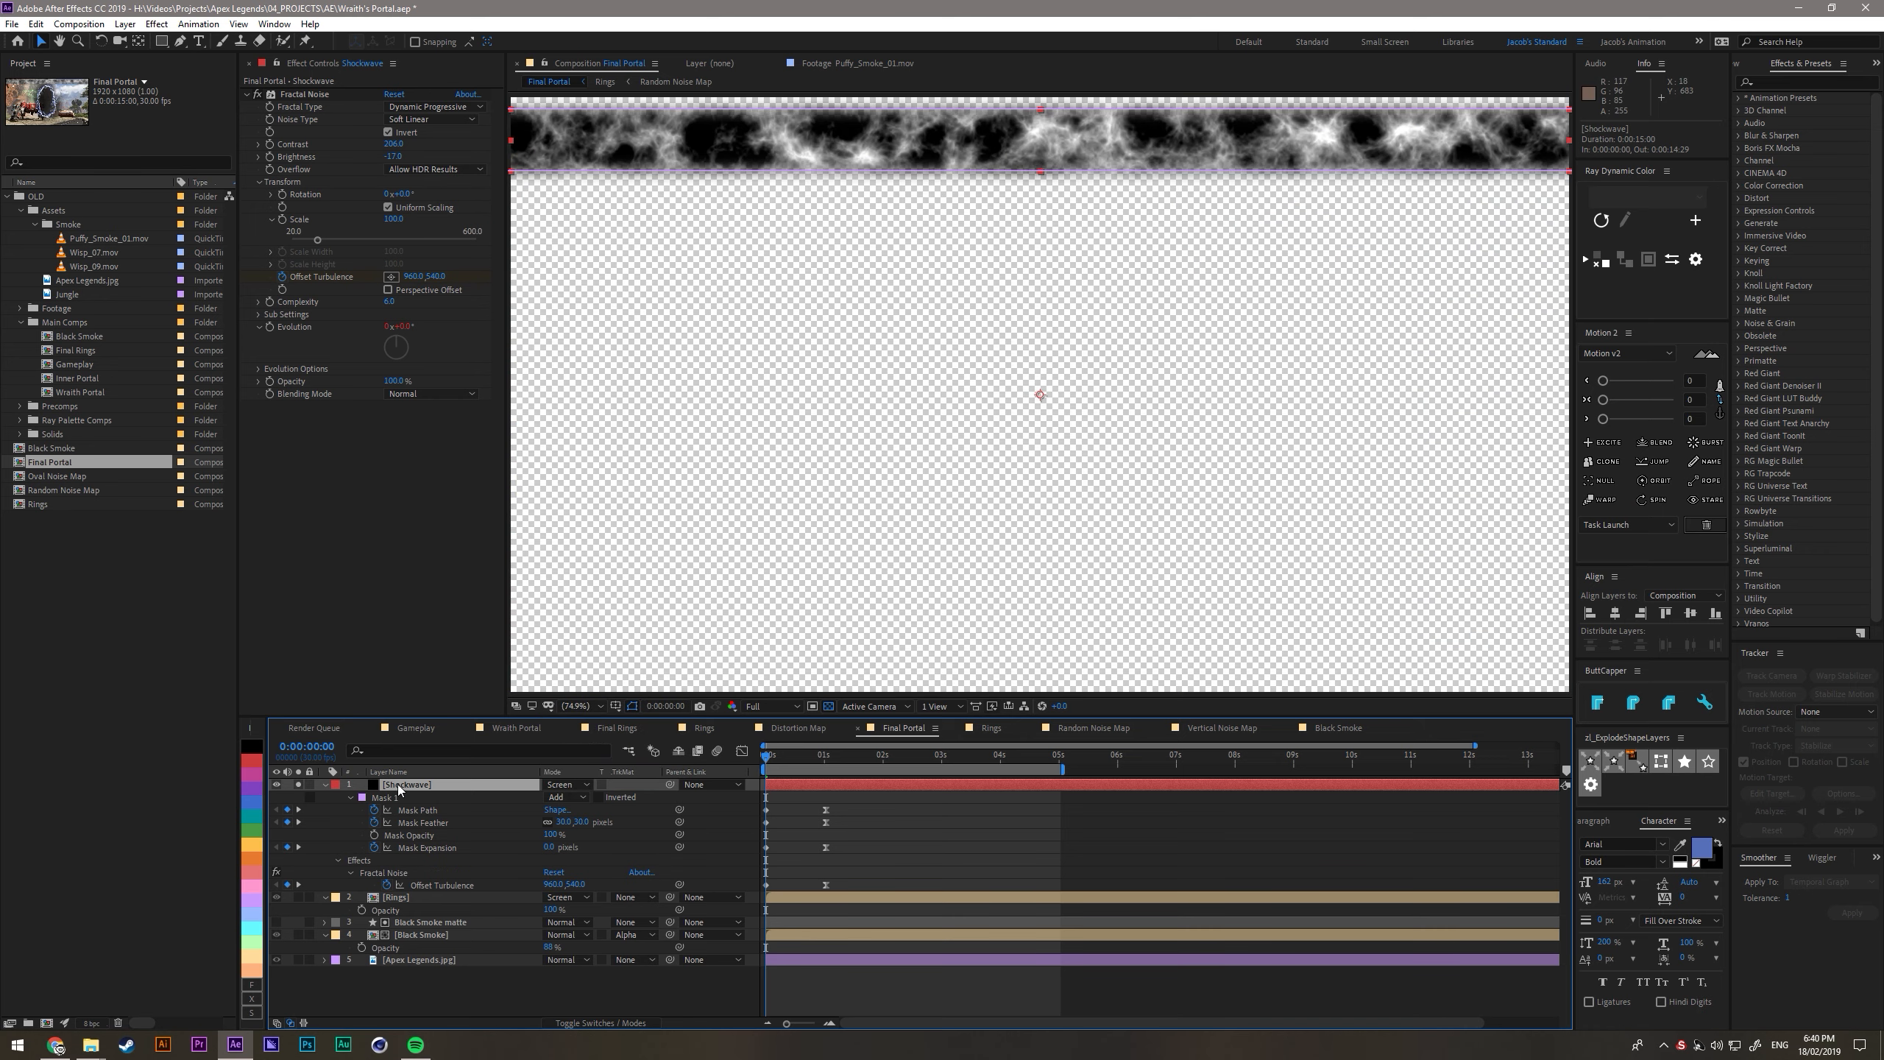
left_click(442, 963)
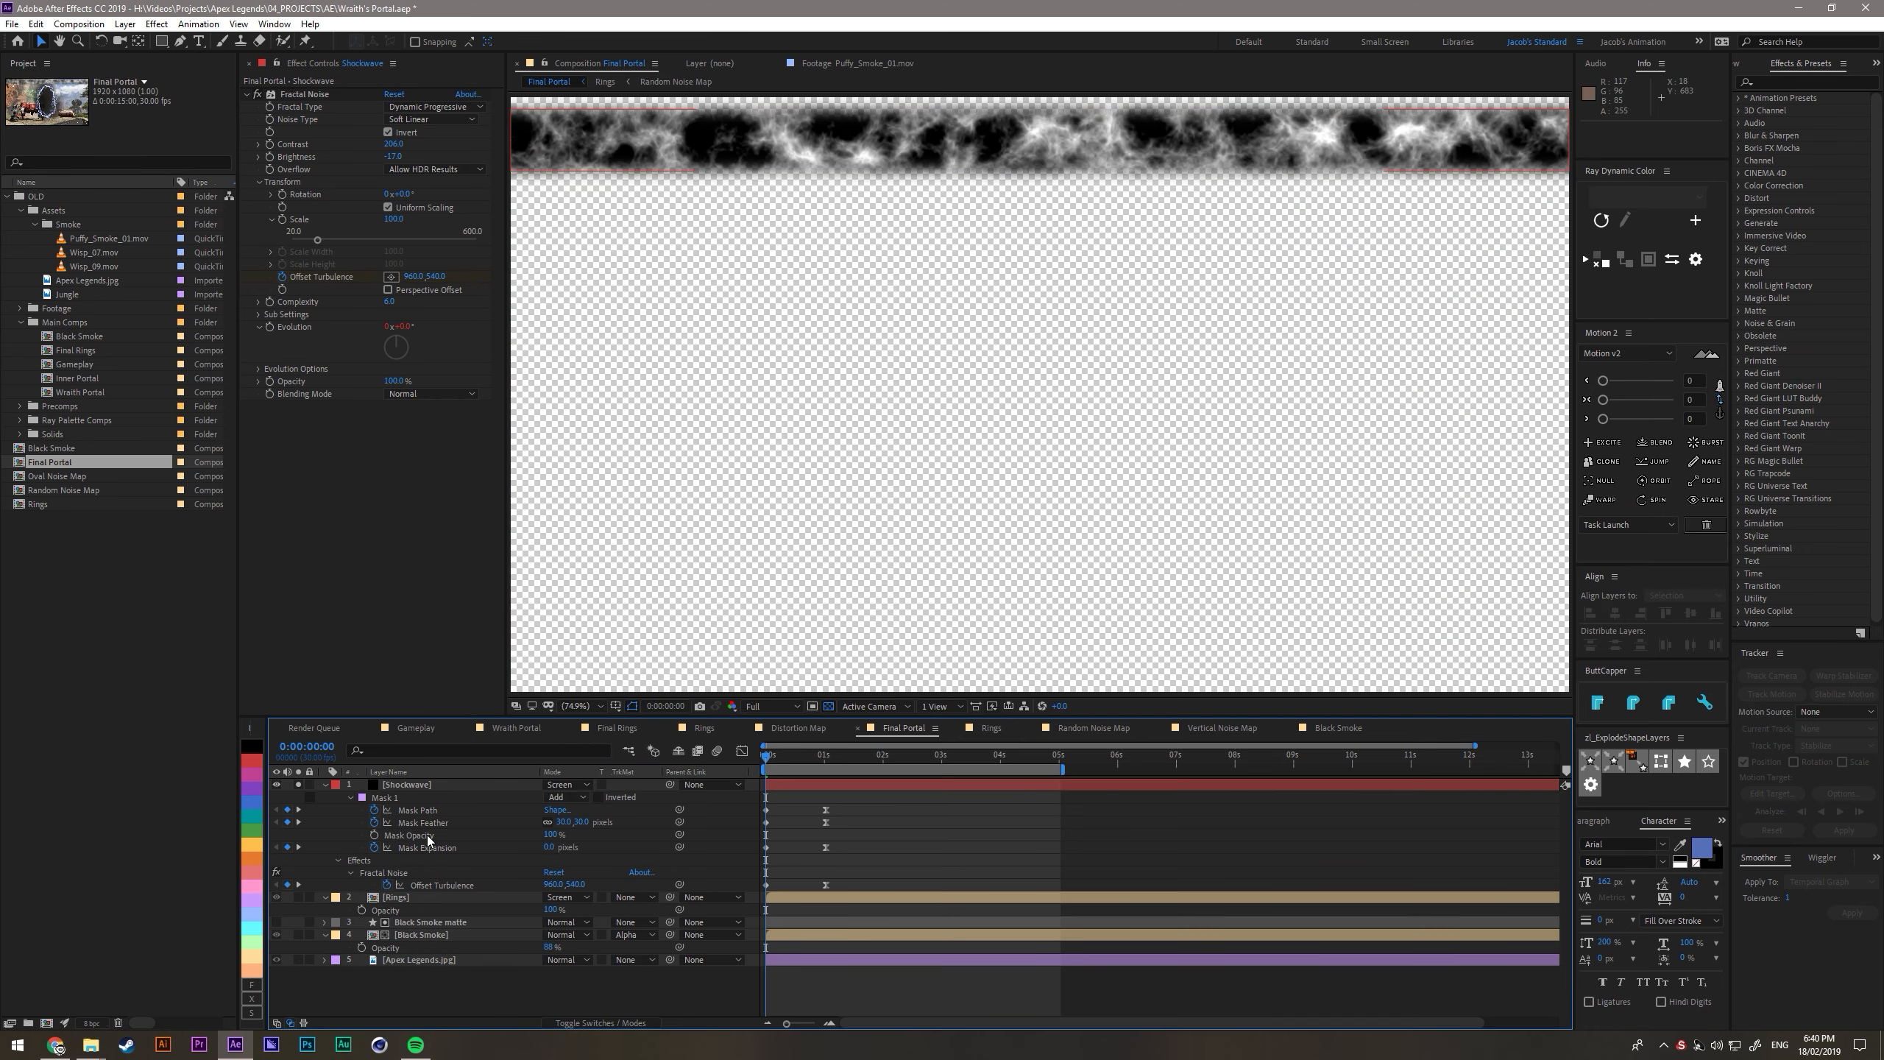
- Create an adjustment layer named Polar above the Shockwave and apply the Polar Coordinates effect to it
key("ctrl+alt+y")
key("Return")
type("Polar")
key("Return")
key("ctrl+space")
type("polar")
key("Return")
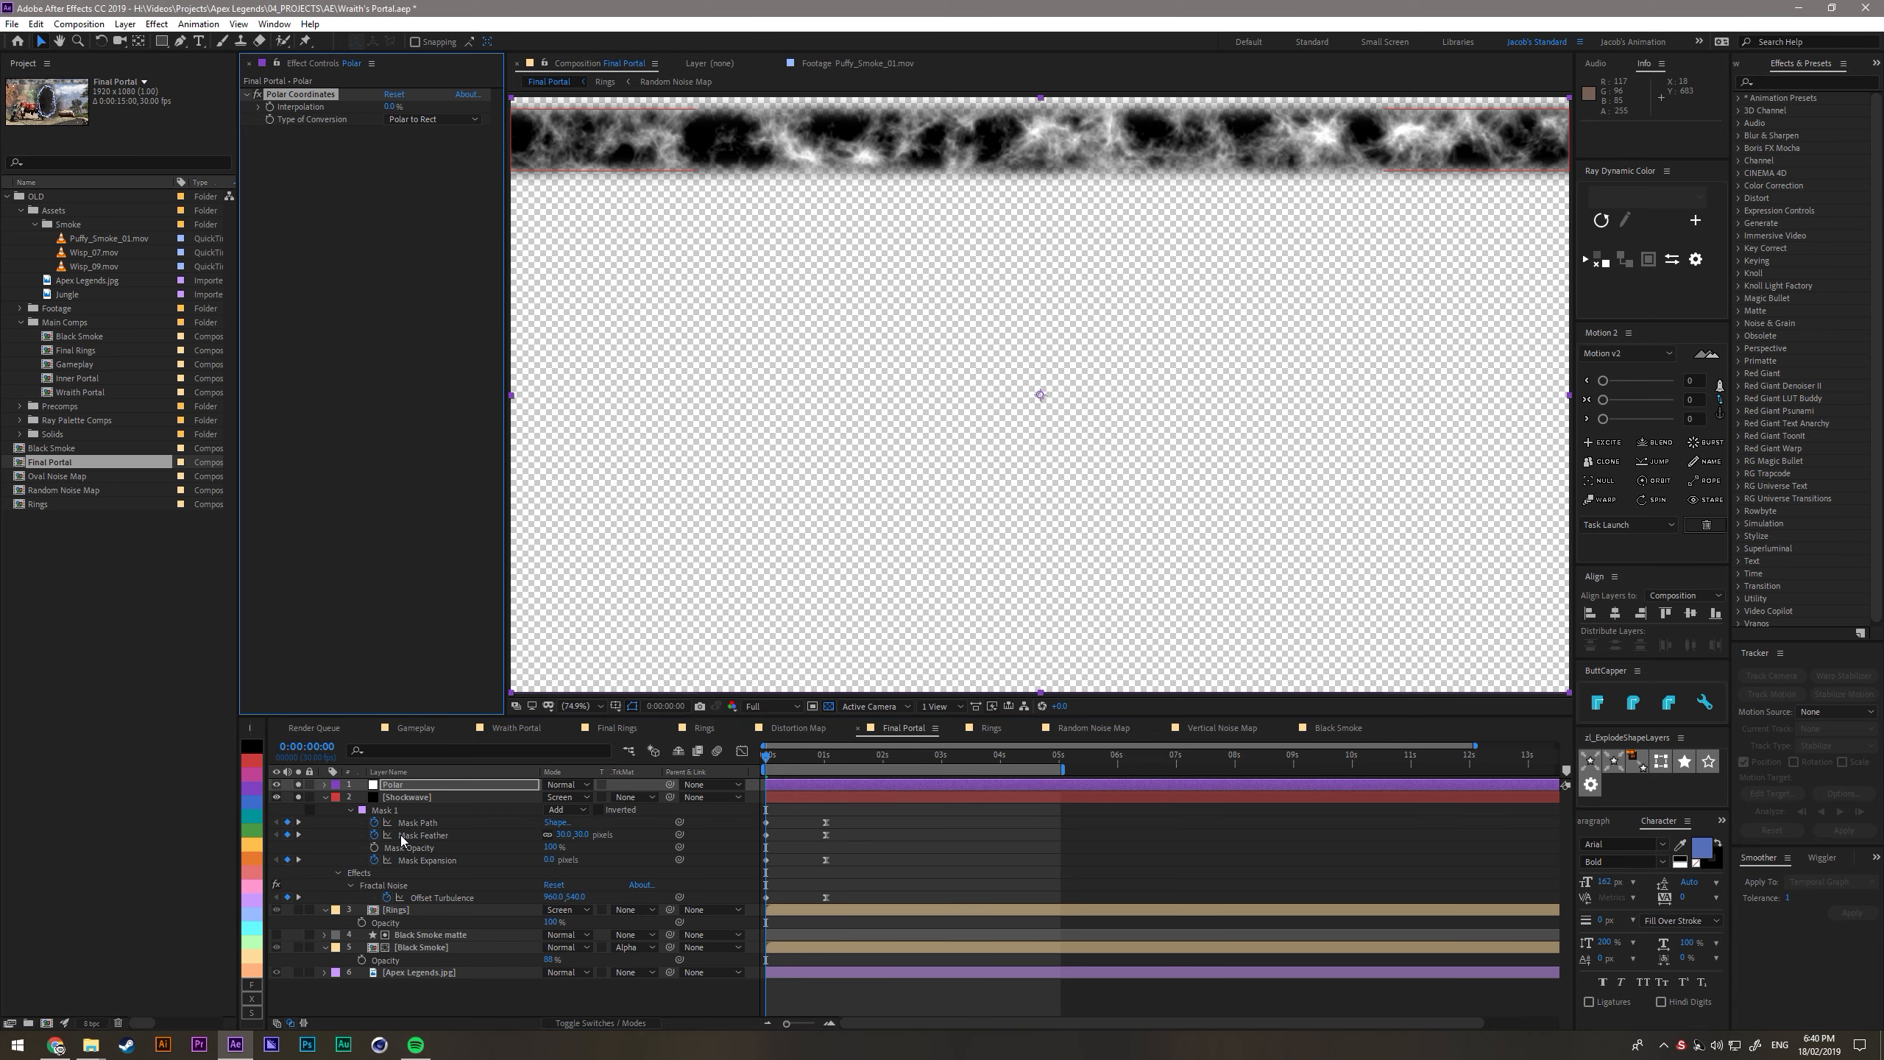
- Set Polar Coordinates on the Polar layer to Rect to Polar at 100% interpolation, then move to 1:01 in the Final Portal view
left_click(402, 119)
left_click(404, 136)
left_click_drag(391, 107, 515, 121)
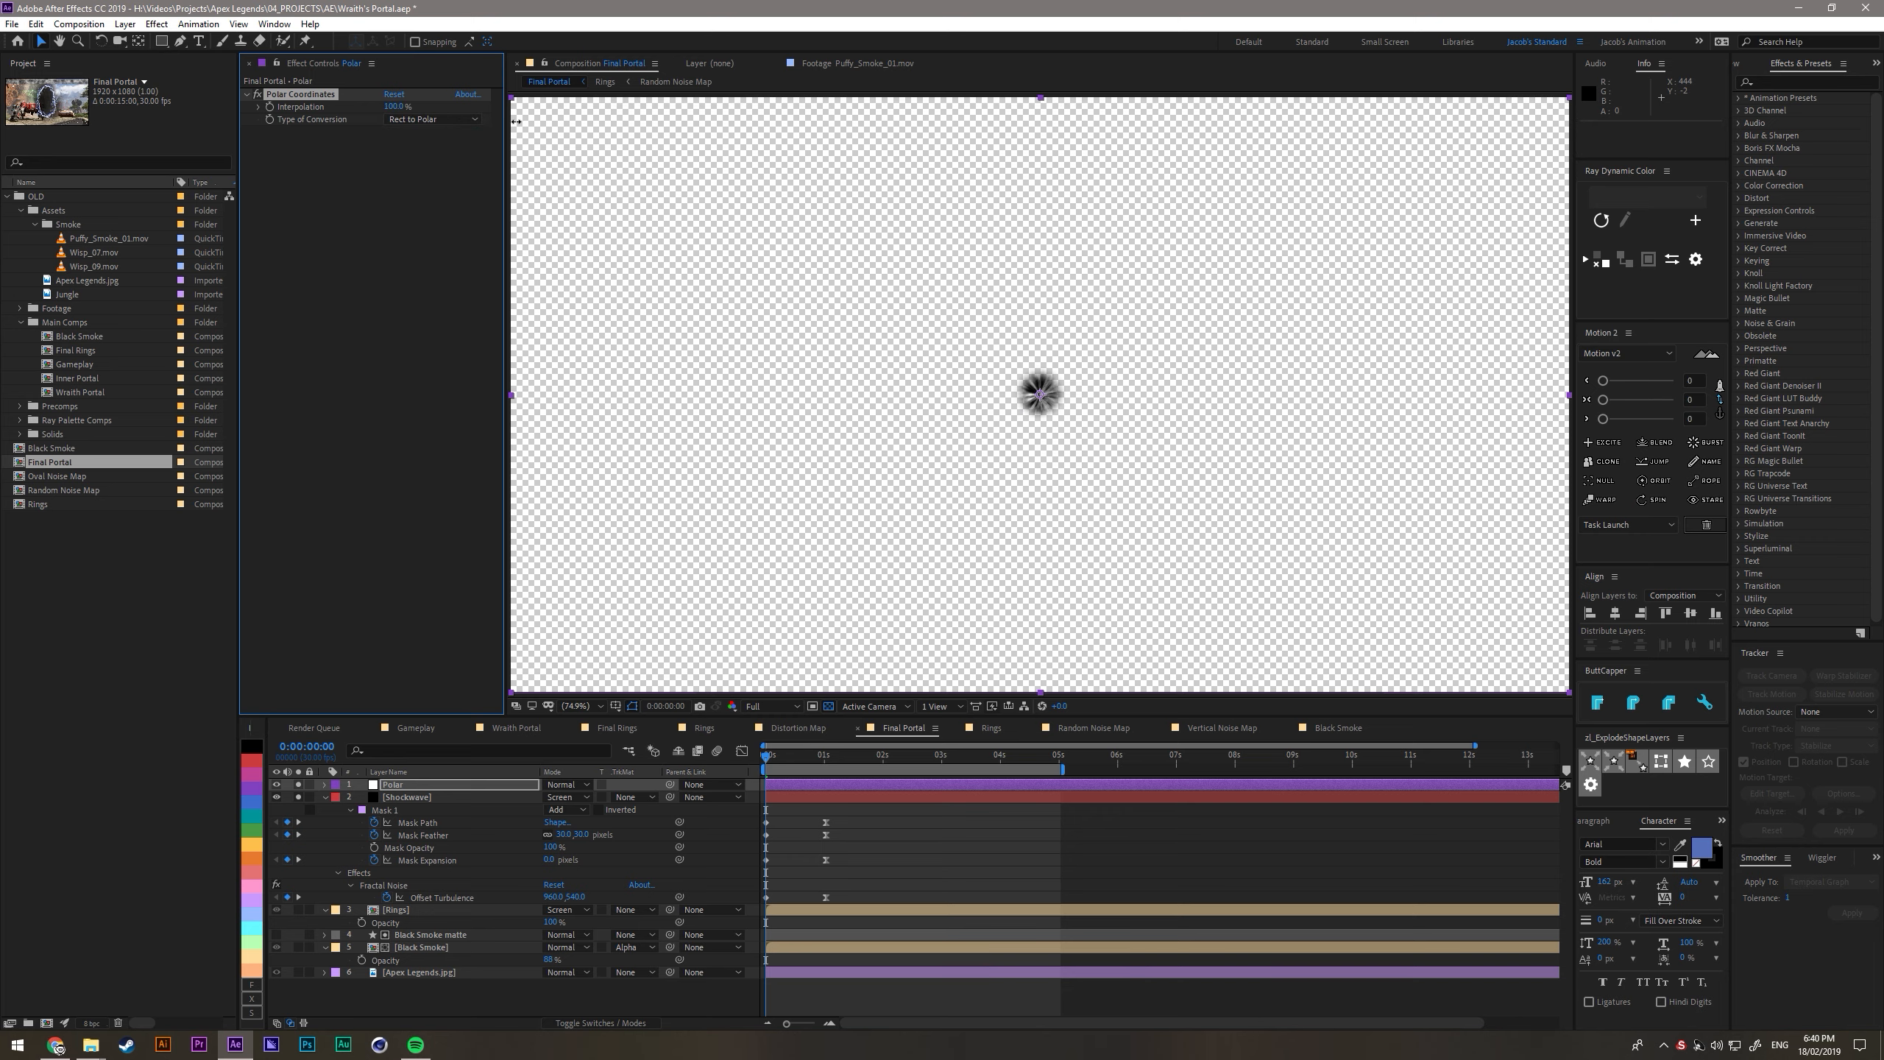
left_click_drag(767, 758, 826, 790)
double_click(421, 796)
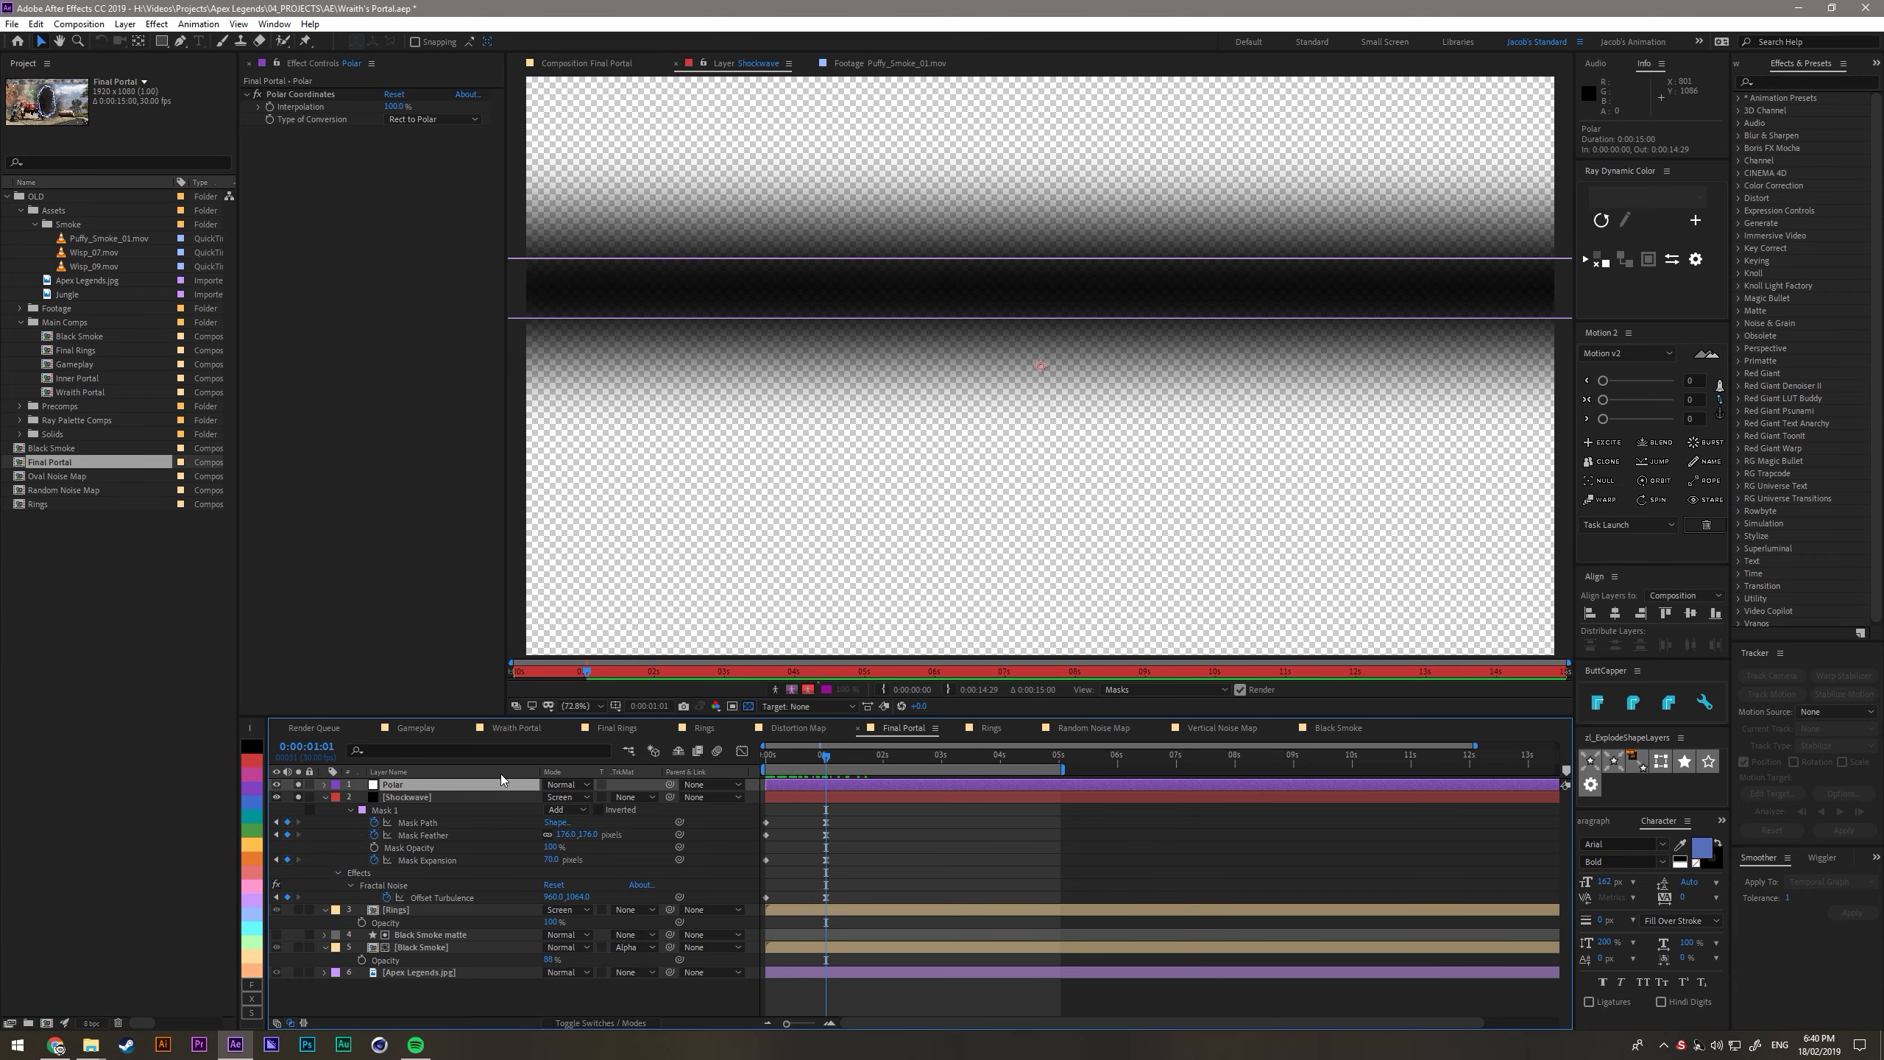
left_click(548, 64)
- Turn off Uniform Scaling in the Shockwave's Fractal Noise, stretch its scale width far beyond its height, set complexity to 7, and check the ring
left_click(407, 797)
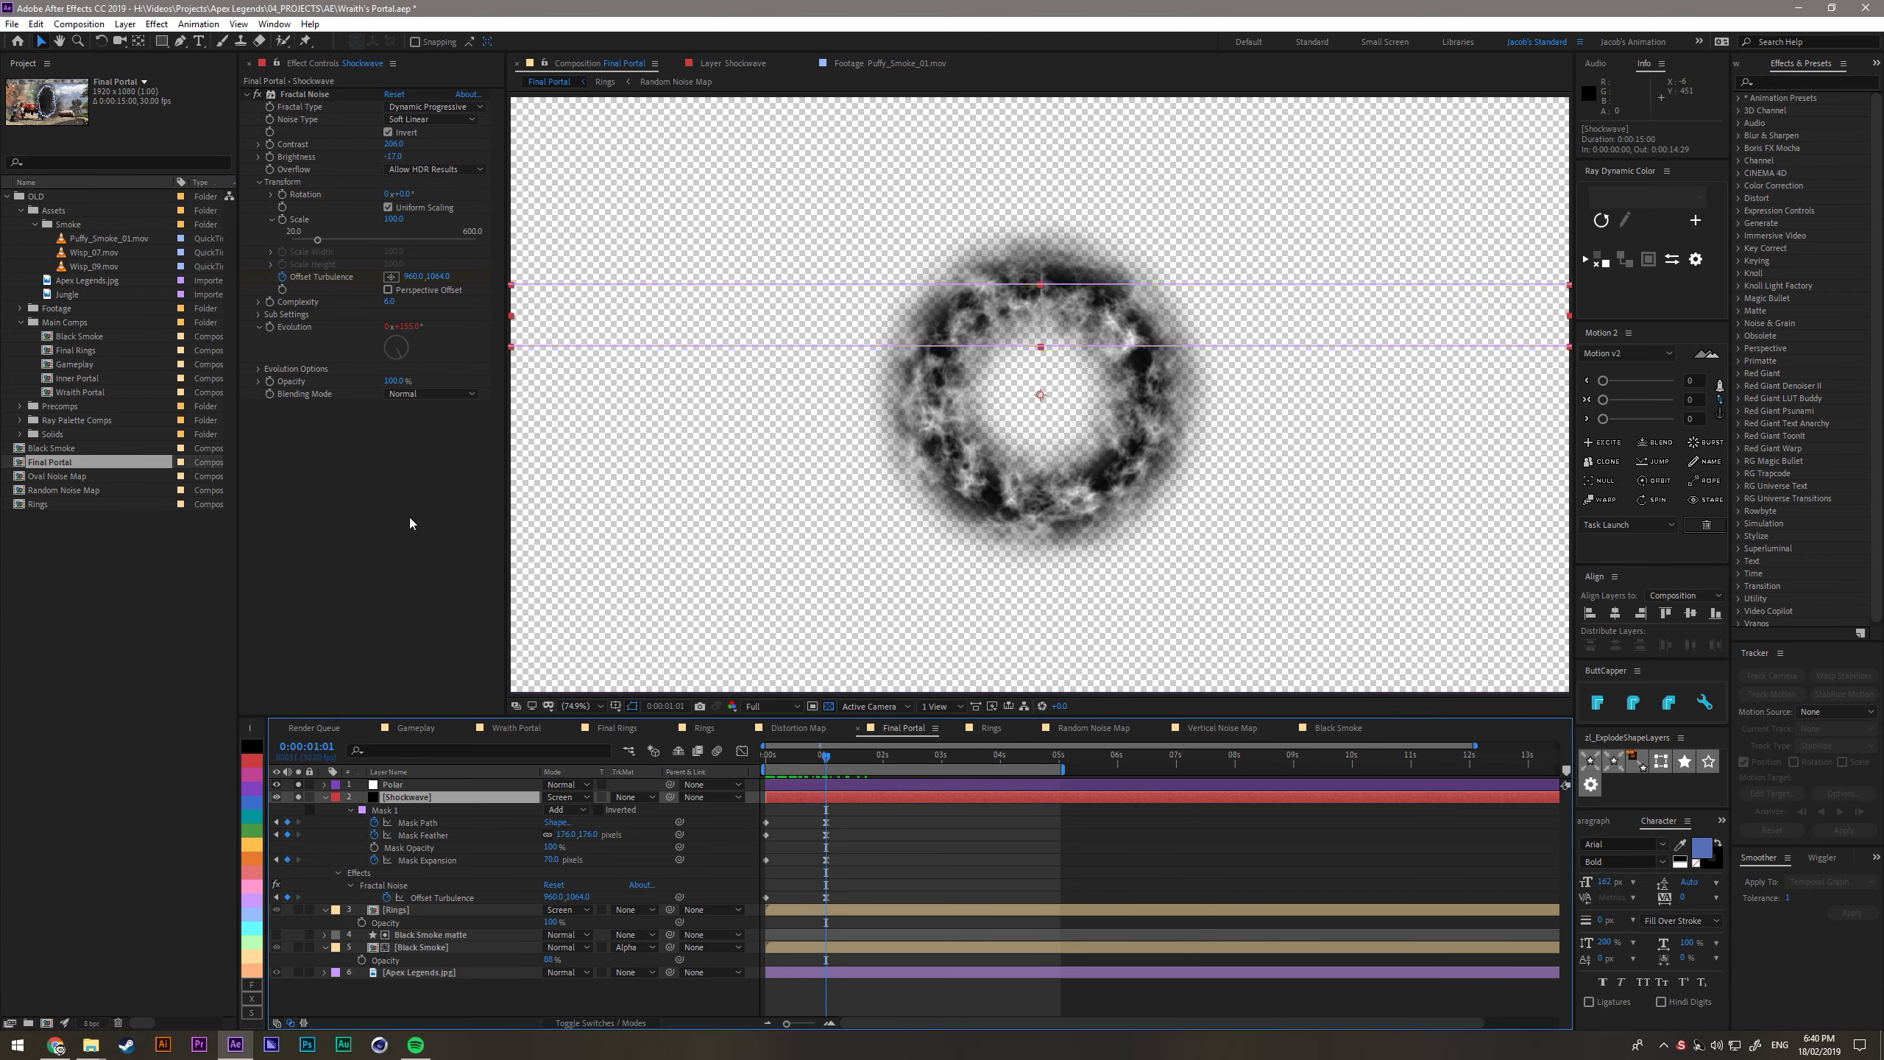
left_click(298, 796)
left_click(387, 207)
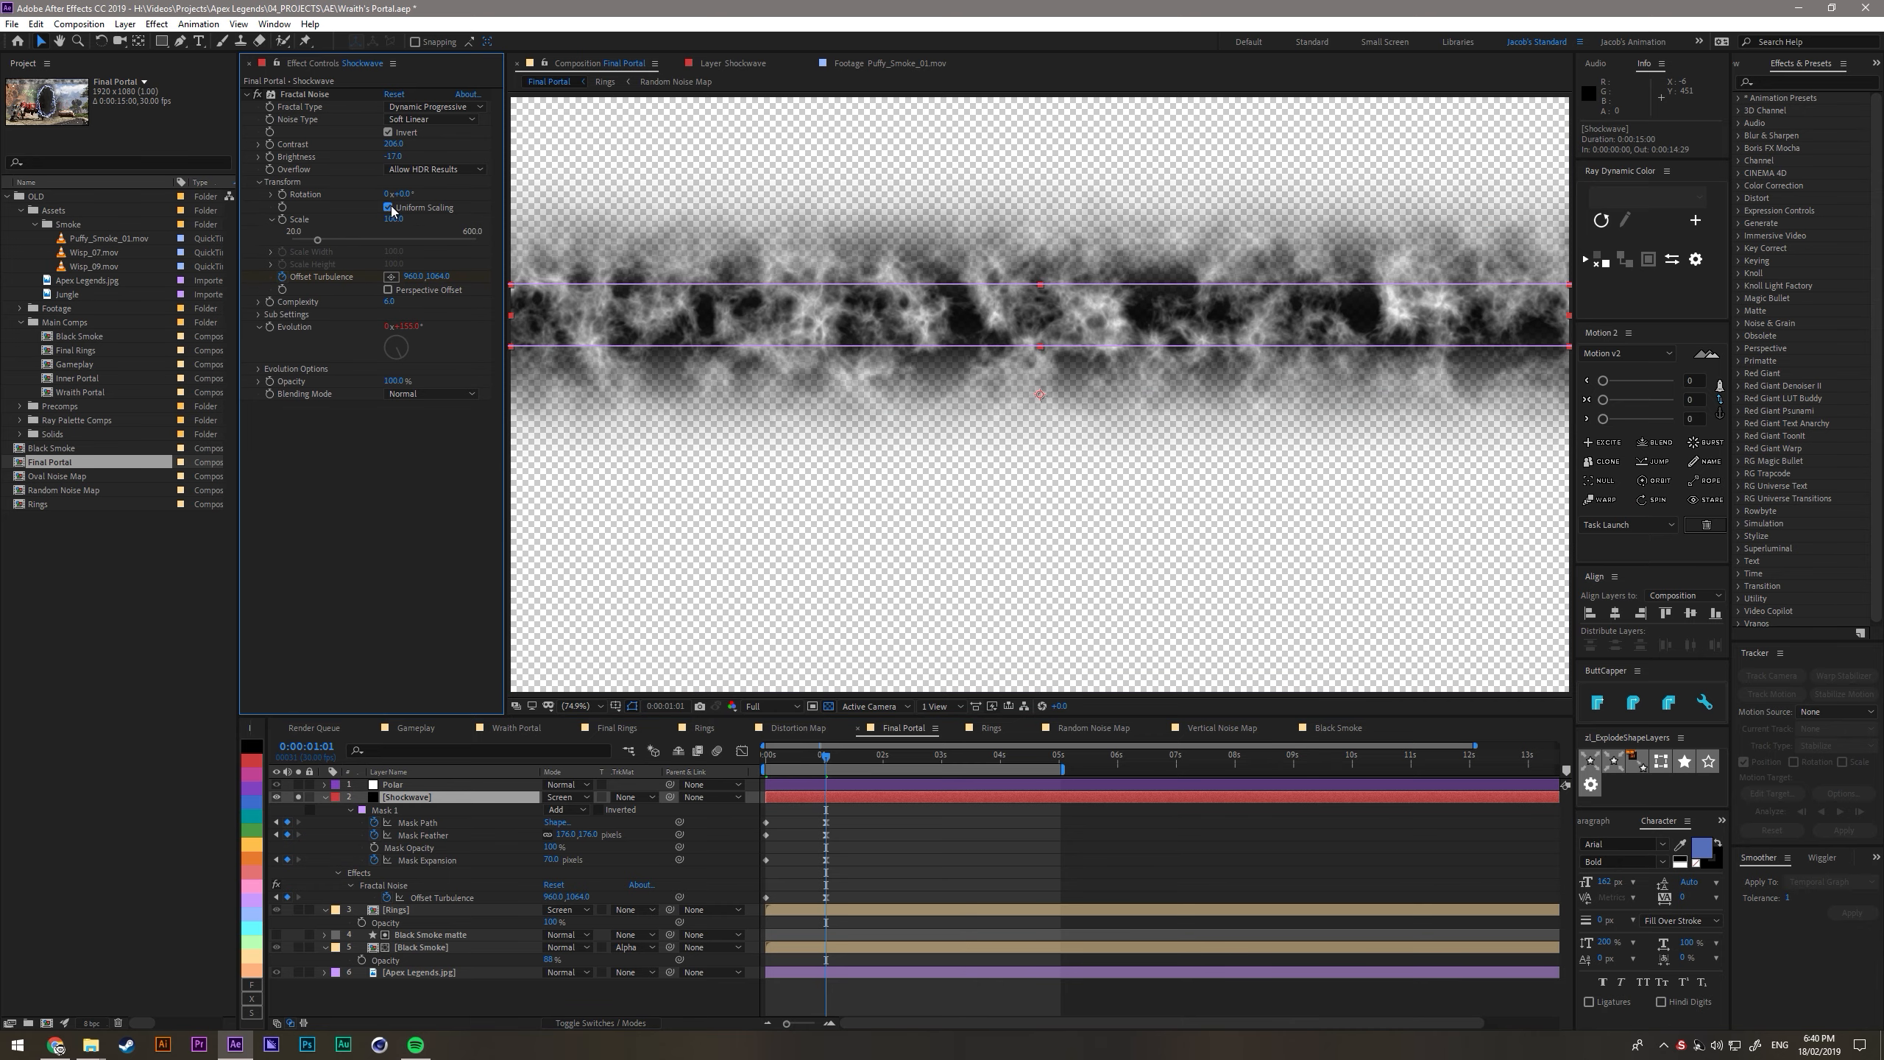
left_click_drag(393, 231, 899, 245)
left_click_drag(397, 257, 1475, 292)
left_click_drag(389, 263, 465, 279)
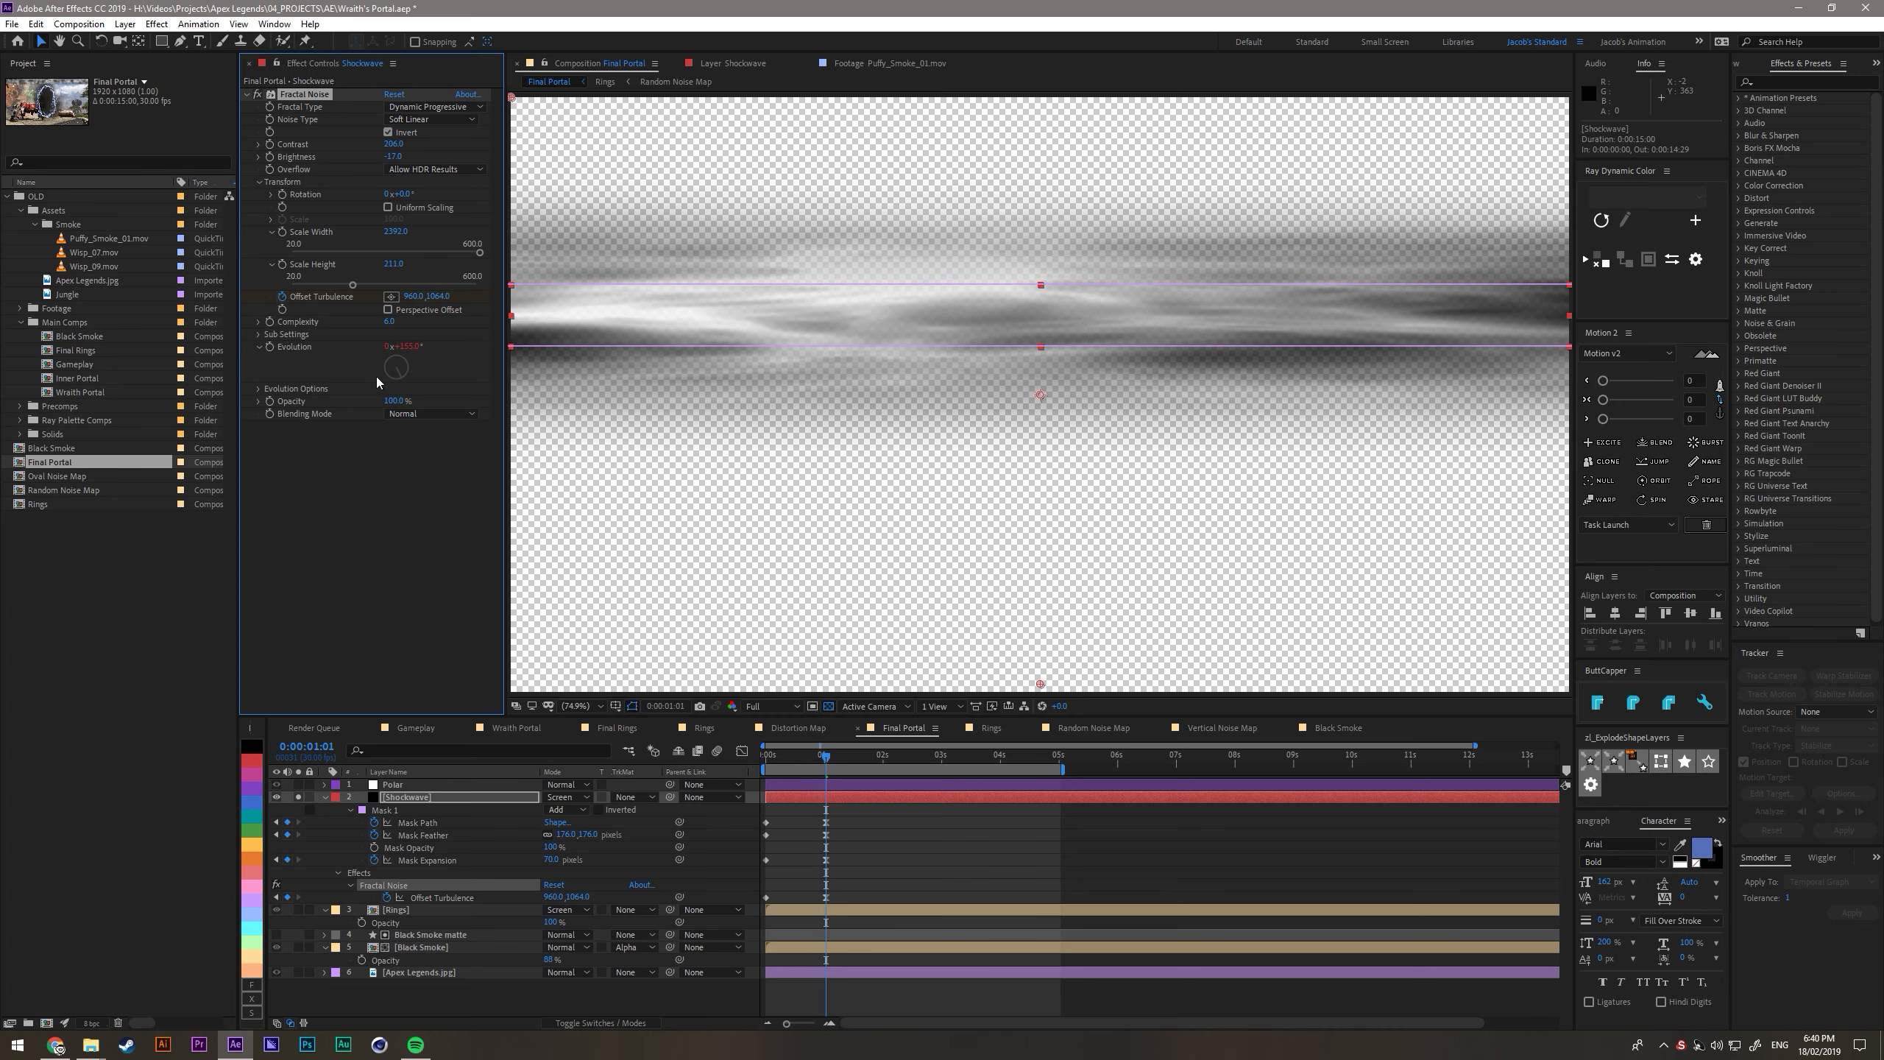
left_click(298, 785)
mouse_move(806, 757)
left_mouse_down()
mouse_move(745, 766)
mouse_move(876, 762)
mouse_move(803, 776)
left_mouse_up()
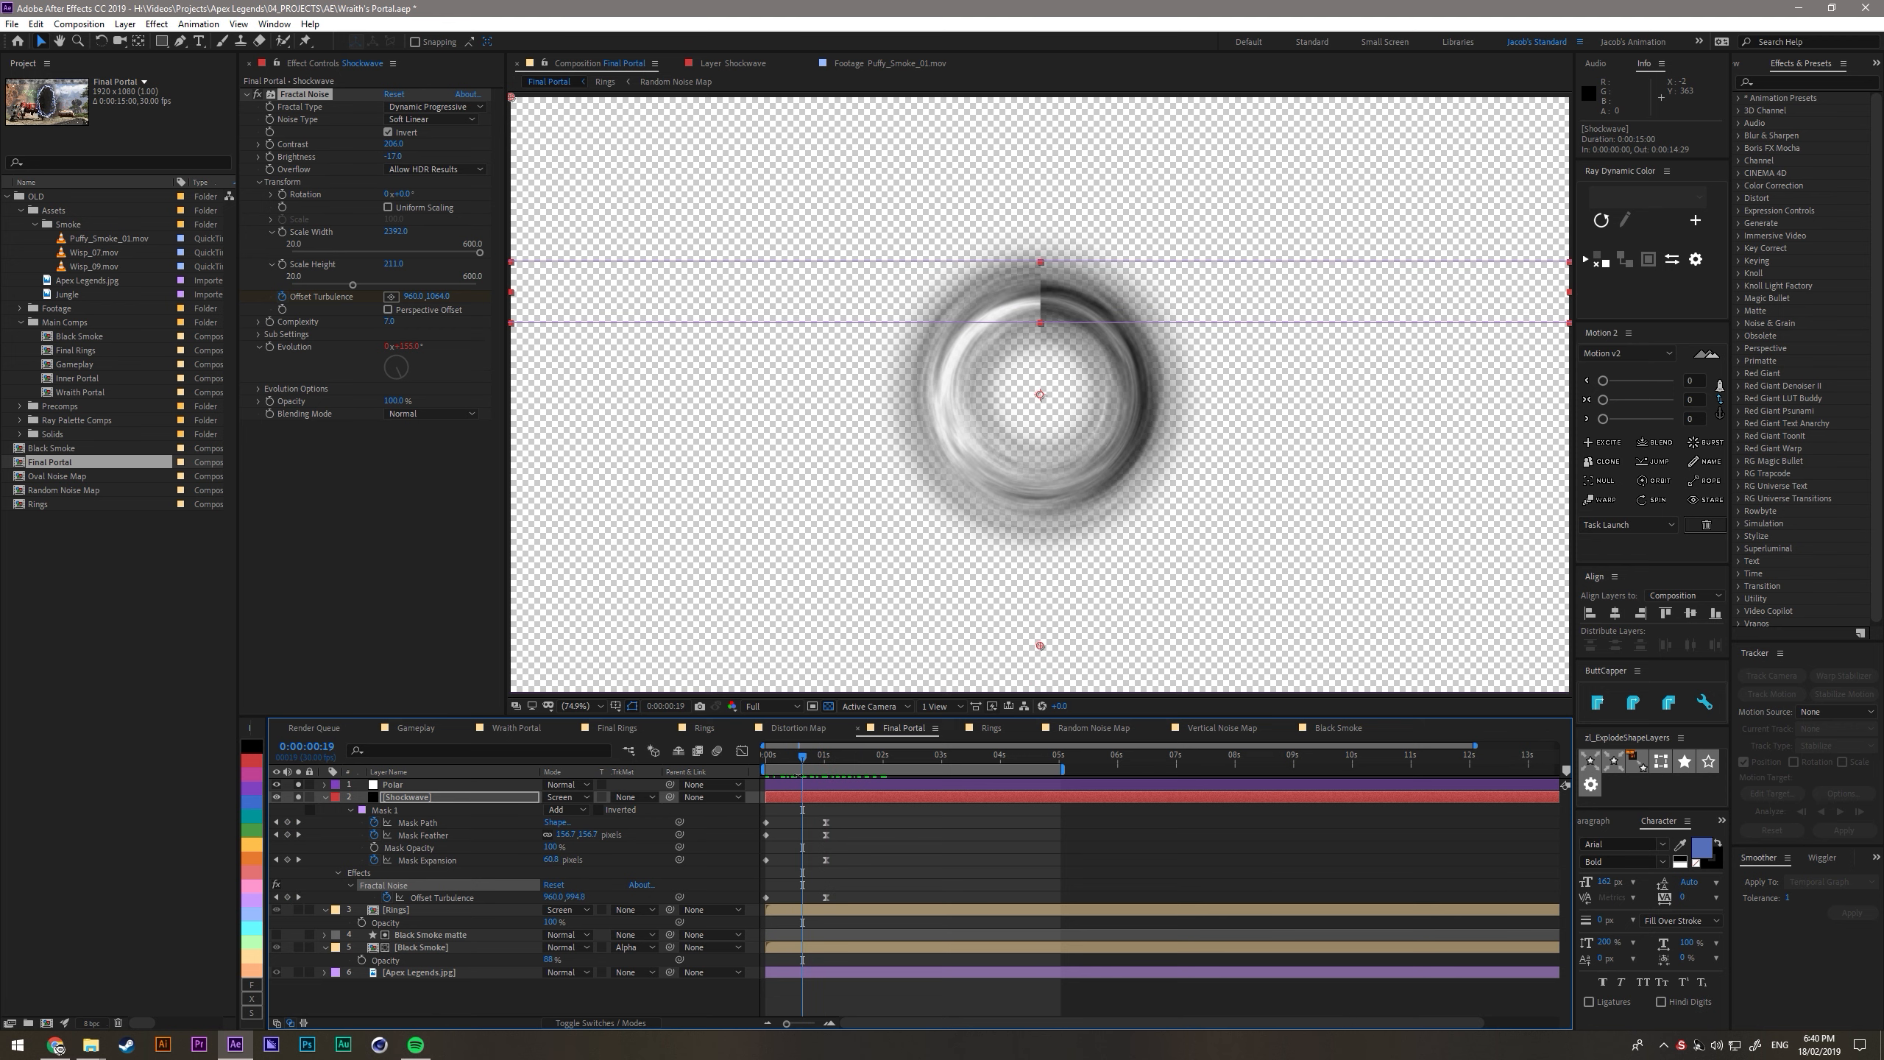
- Keyframe the Shockwave's opacity from 100% to 0% at 1:01, ease the keyframes, and shift the first one earlier to frame 16
left_click(391, 801)
key("shift+t")
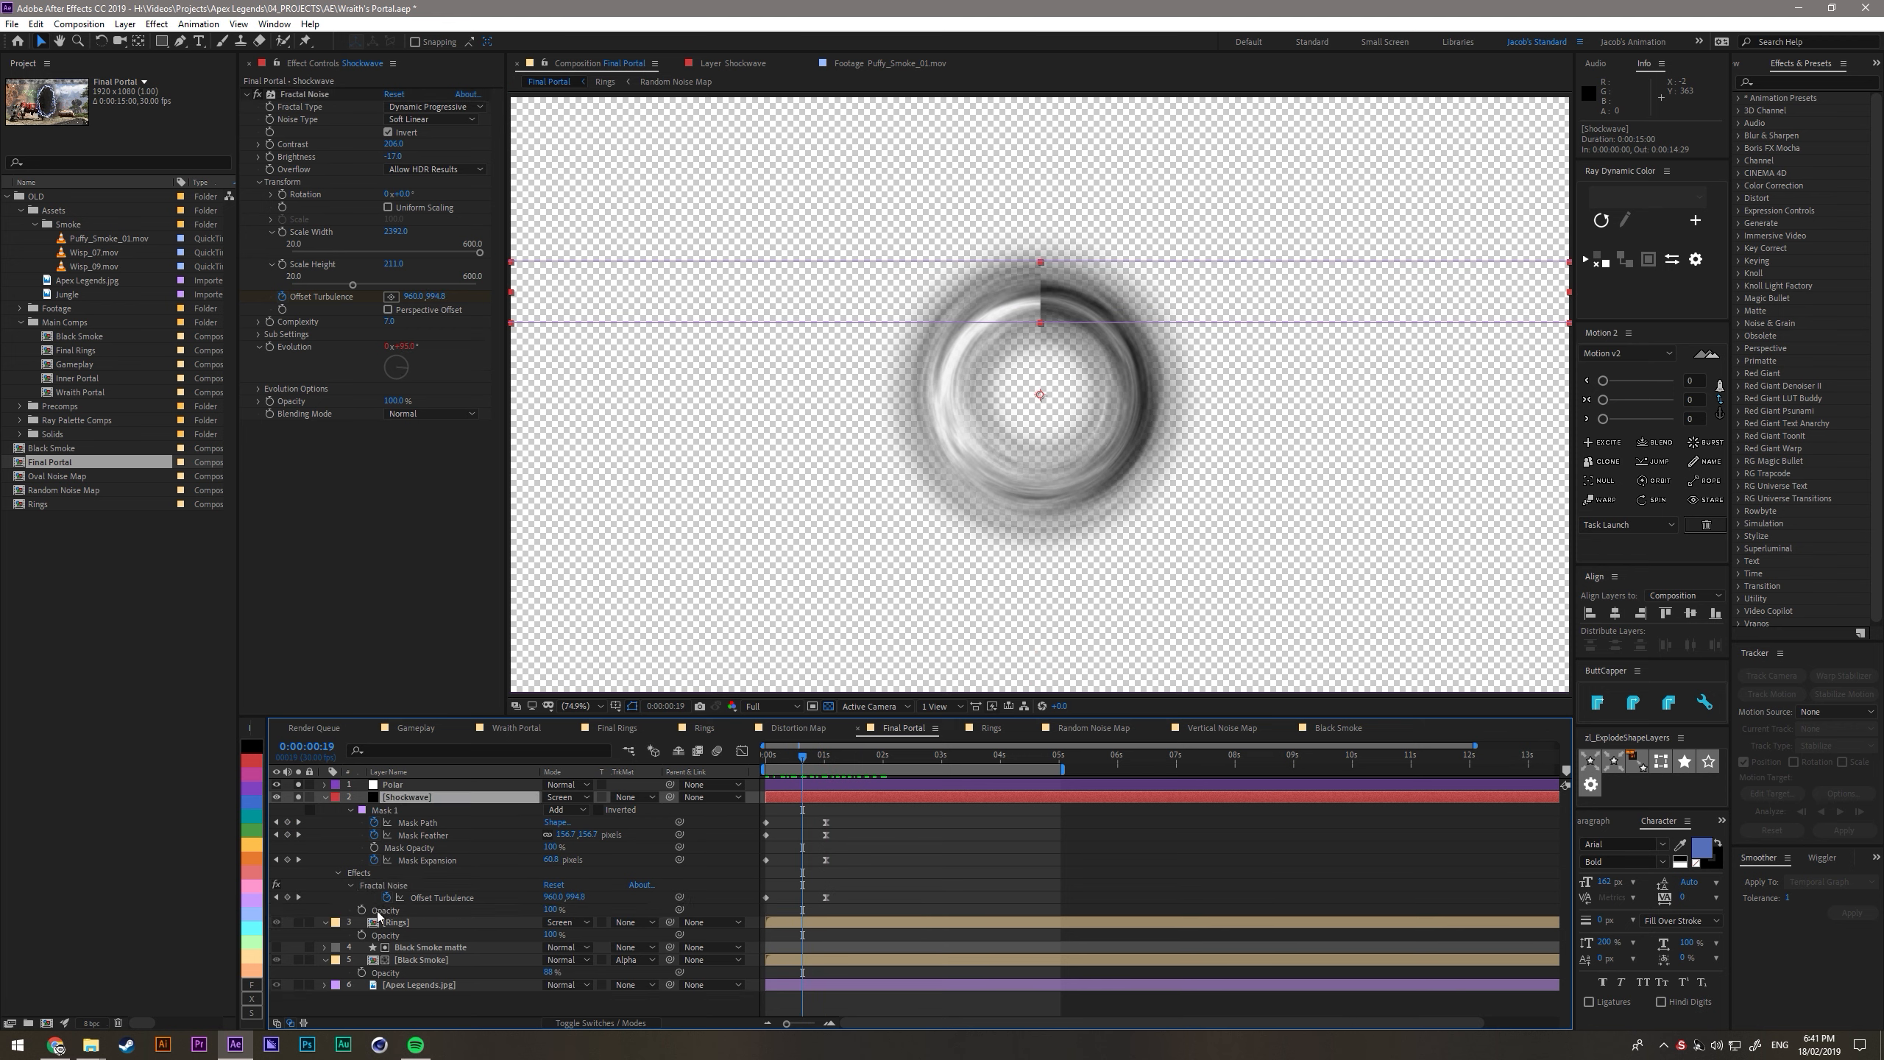
left_click(363, 910)
left_click(830, 765)
left_click_drag(552, 916, 406, 918)
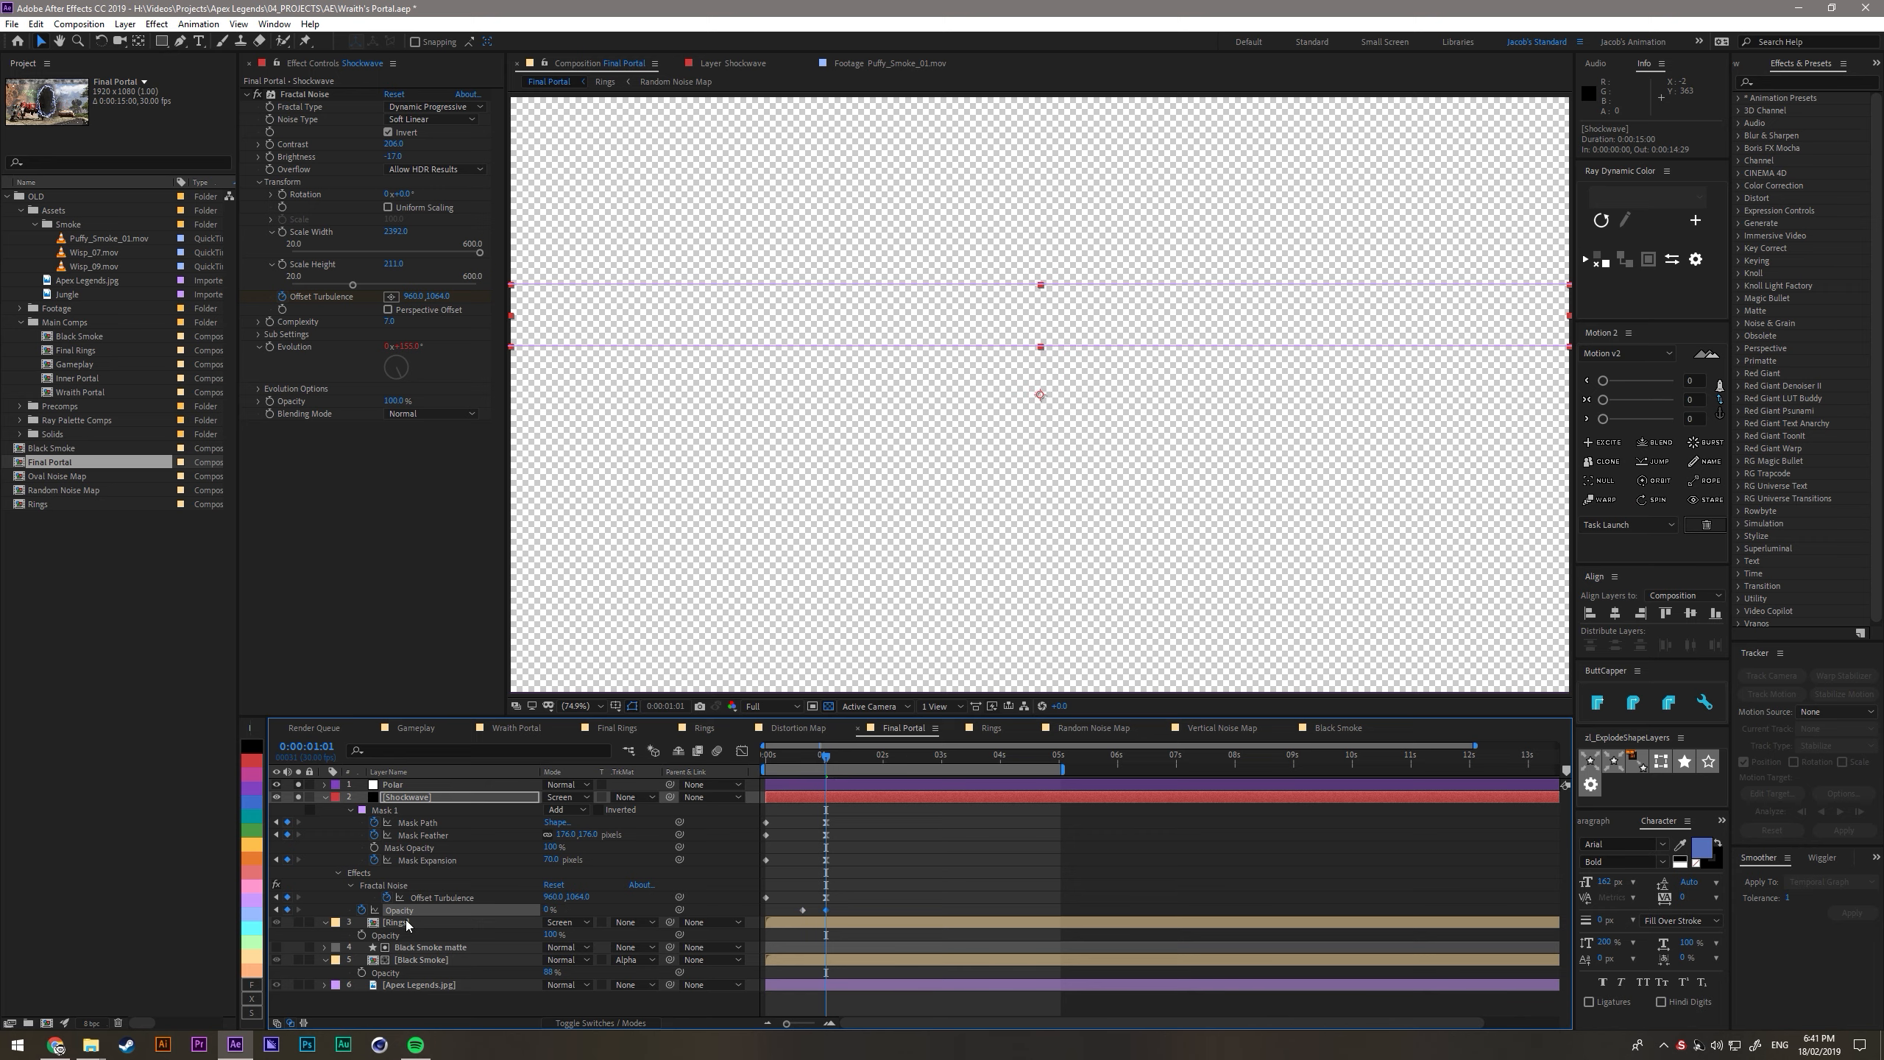
left_click_drag(803, 910, 799, 910)
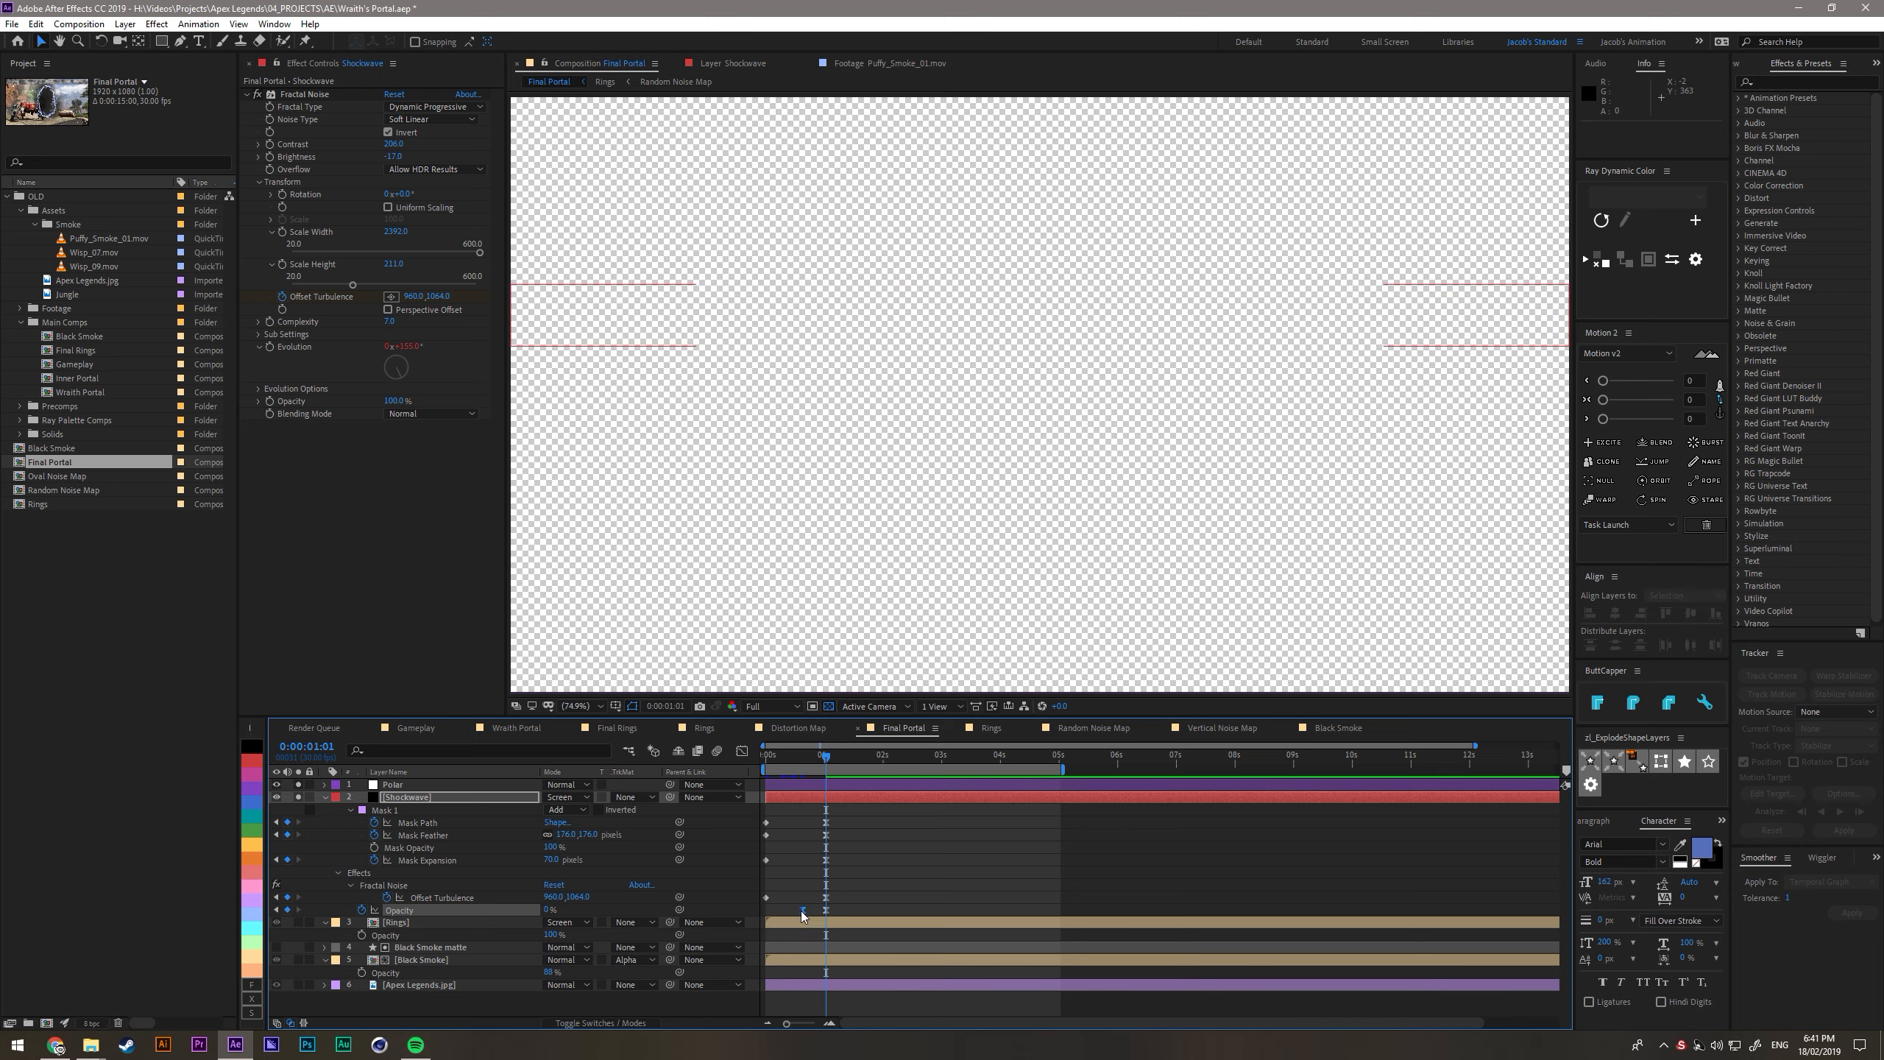
- Narrow the Shockwave's mask strip at the first frame by raising its lower edge, then scrub through the thinner ring
left_click(773, 763)
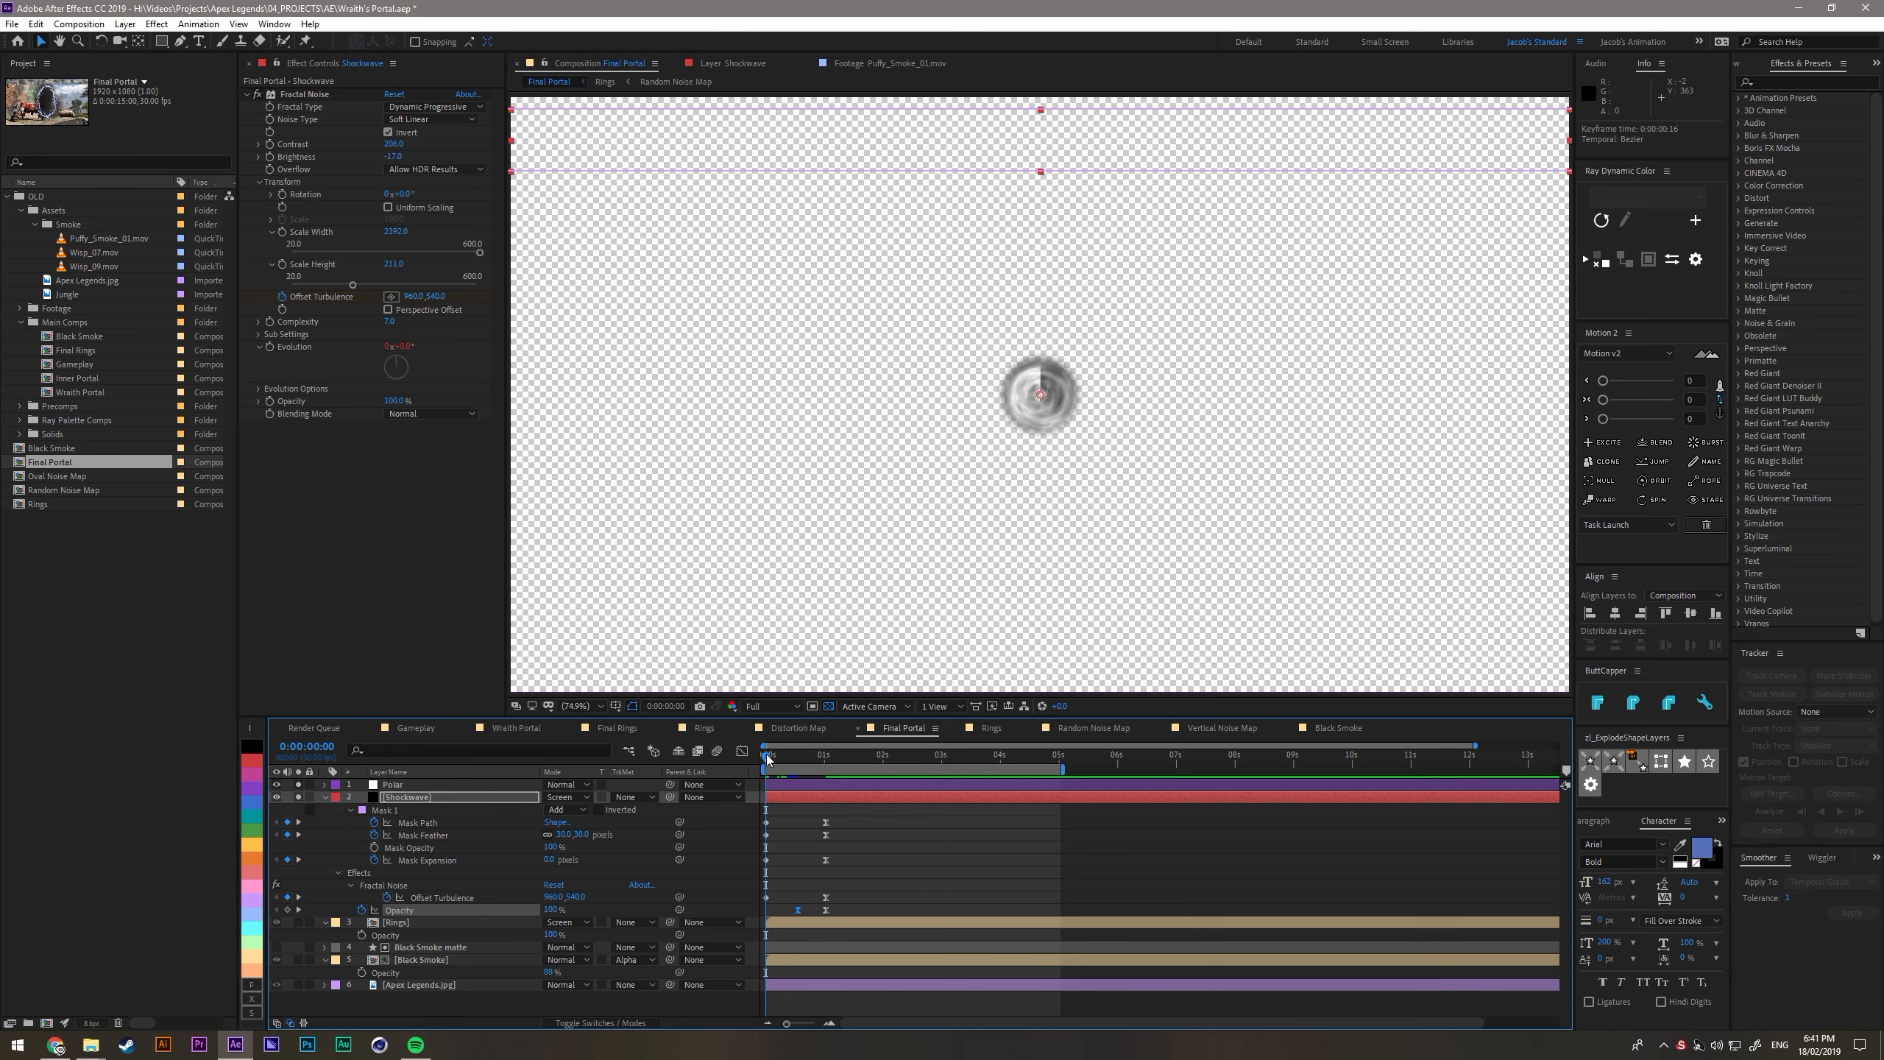
left_click_drag(766, 756, 763, 759)
key("shift+s")
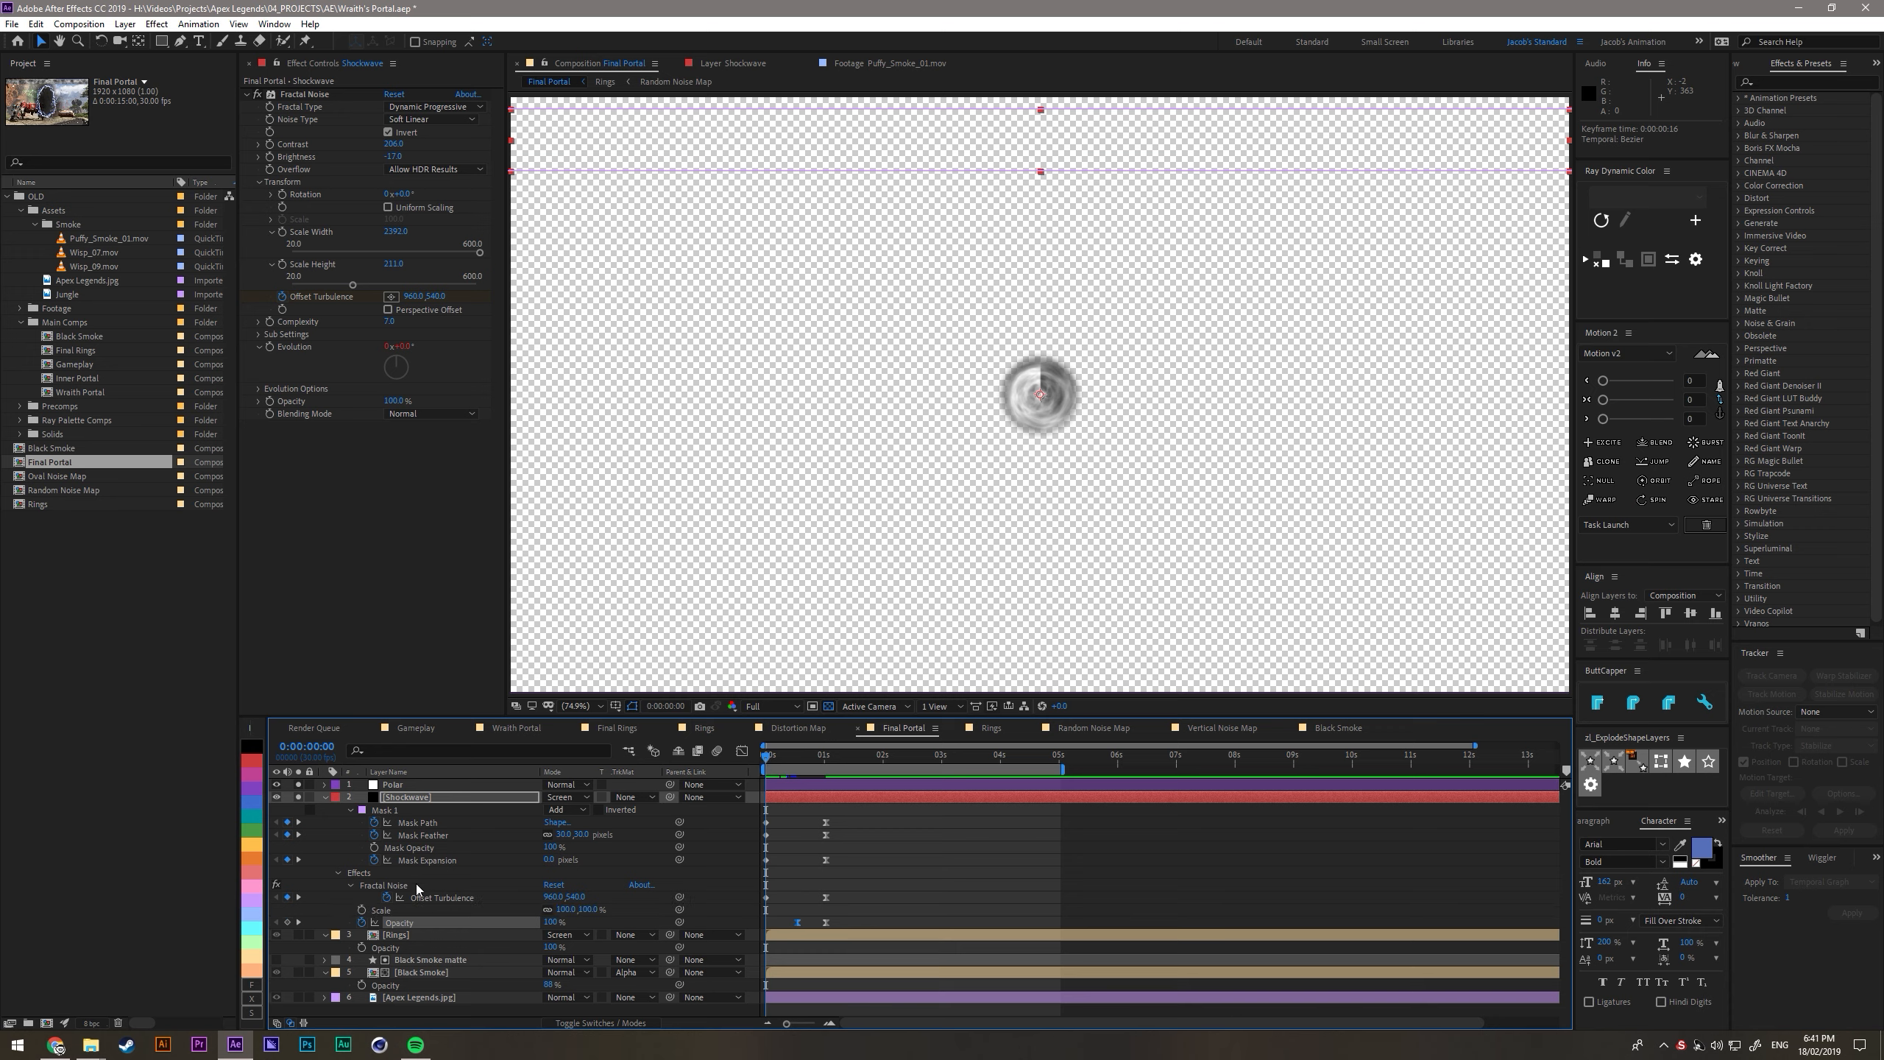
left_click(337, 910)
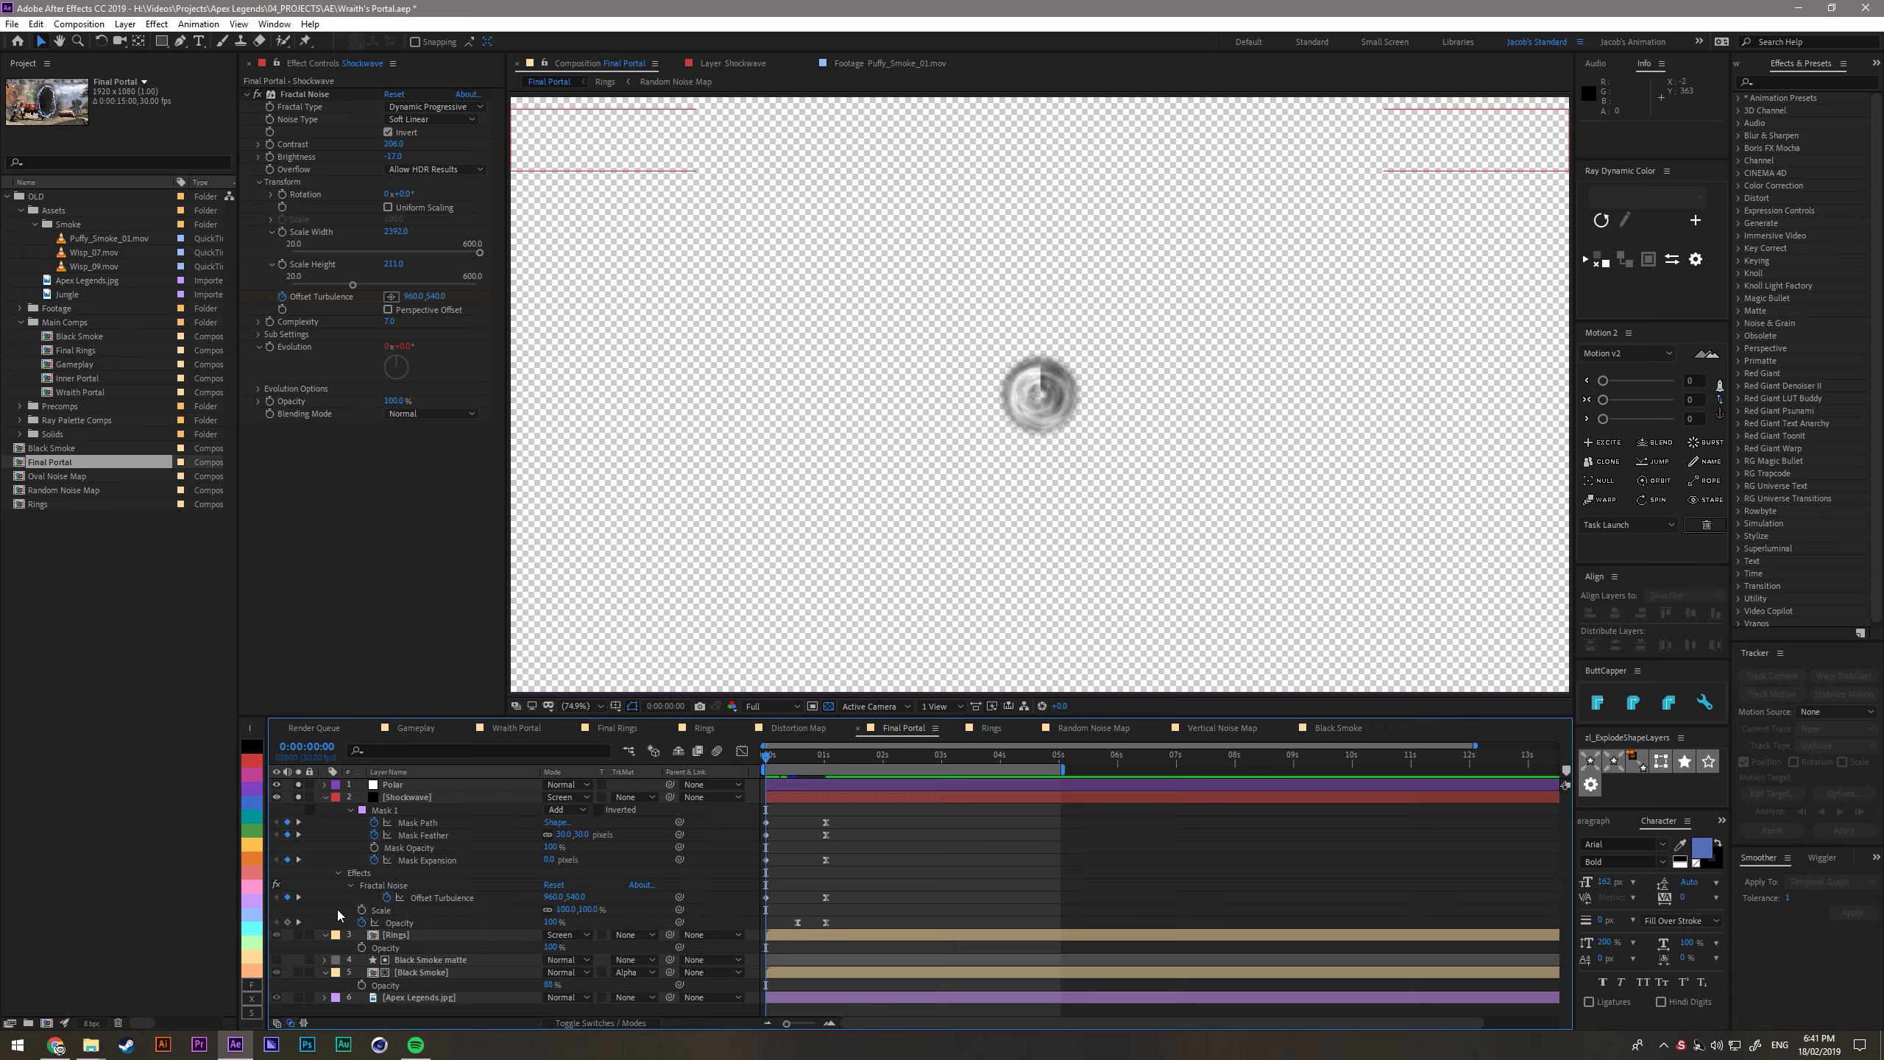
left_click(396, 807)
left_click_drag(782, 172, 776, 120)
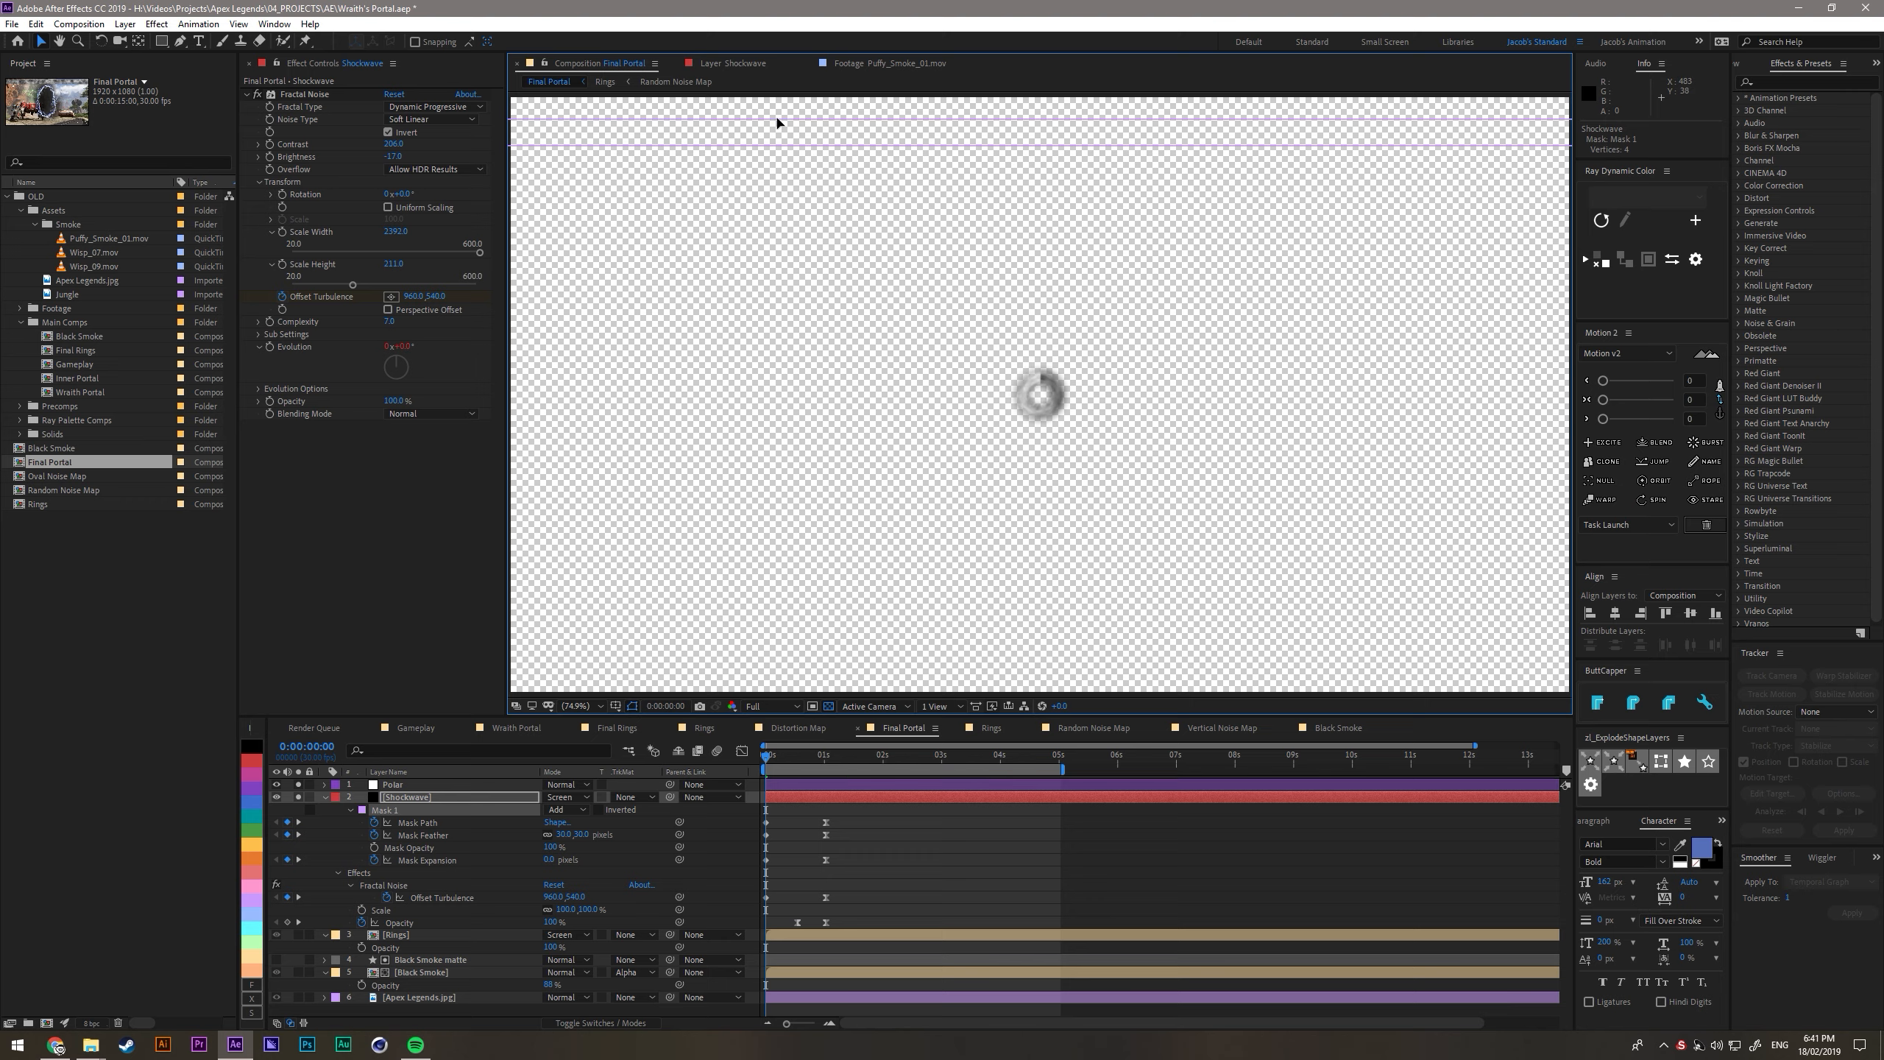
mouse_move(767, 756)
left_mouse_down()
mouse_move(822, 766)
mouse_move(771, 766)
mouse_move(795, 764)
left_mouse_up()
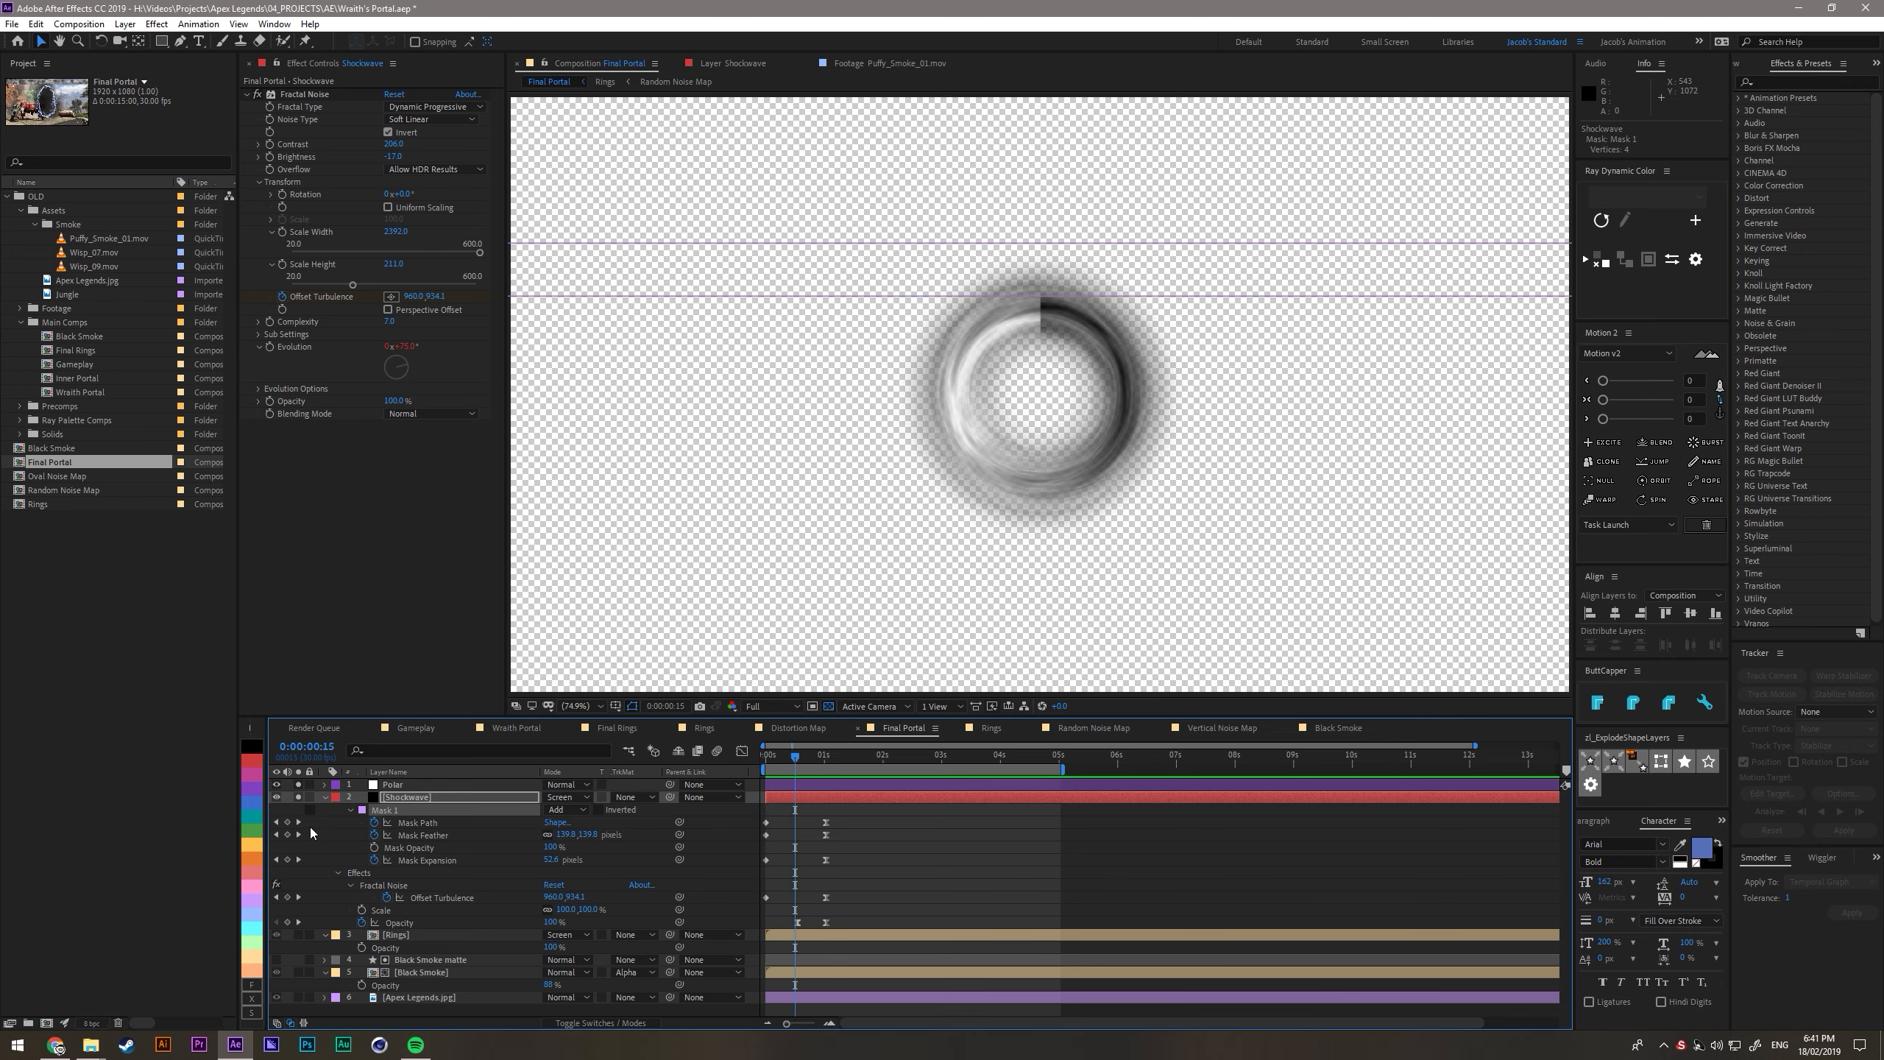
- Create an adjustment layer named Offset above the Polar layer and apply the Offset effect to it
key("ctrl+alt+y")
key("Return")
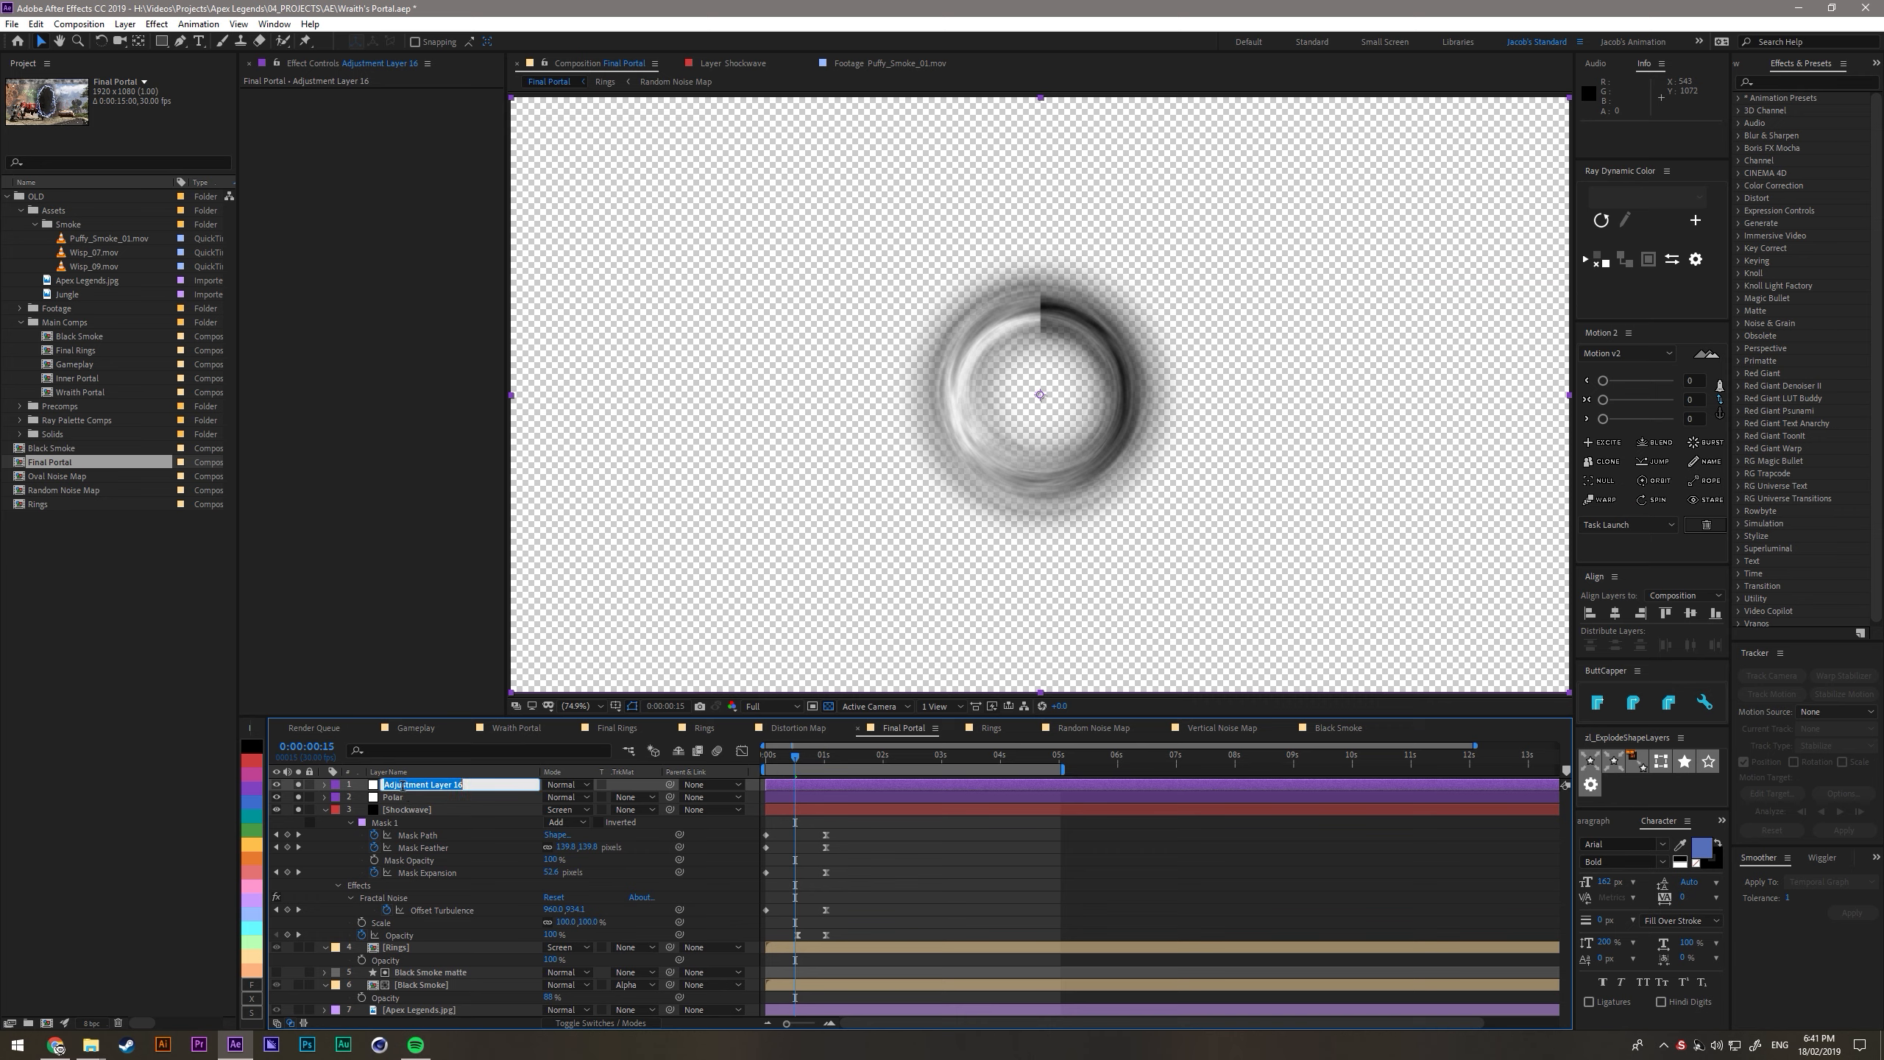
key("Return")
key("ctrl+space")
type("offs")
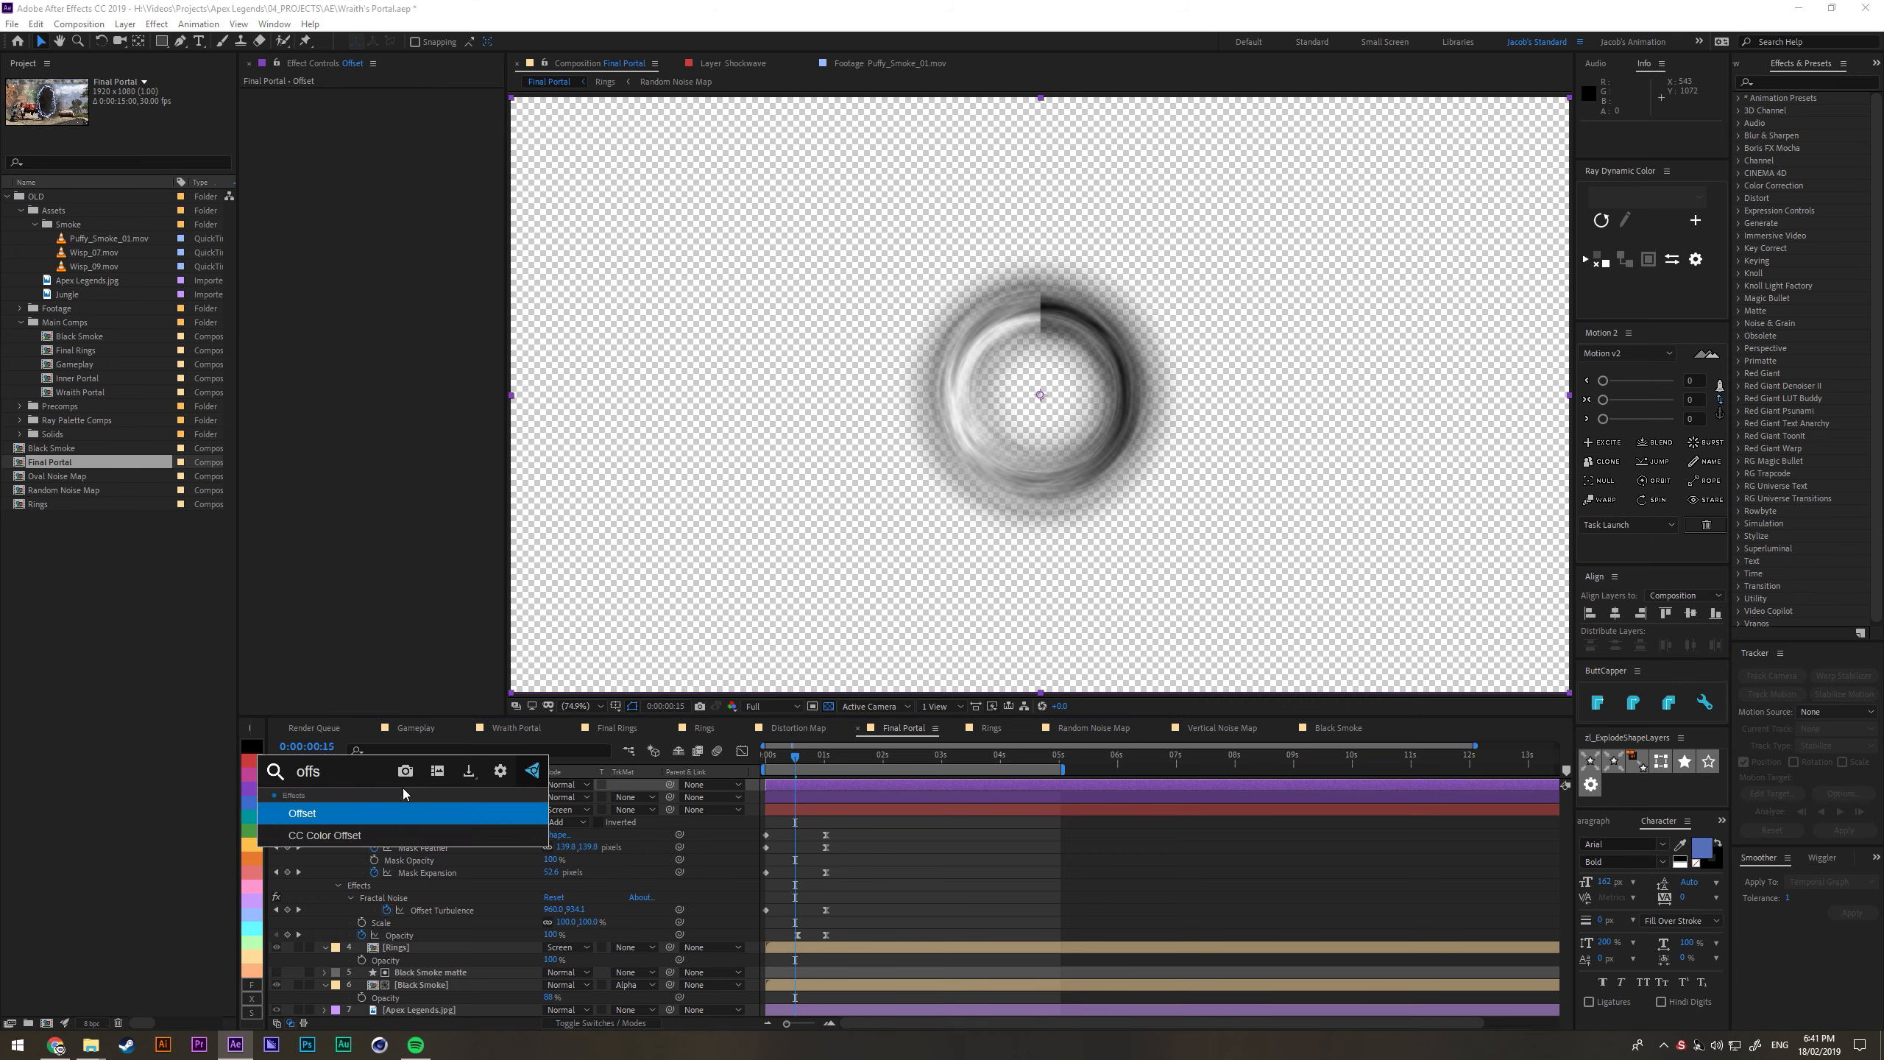
key("Return")
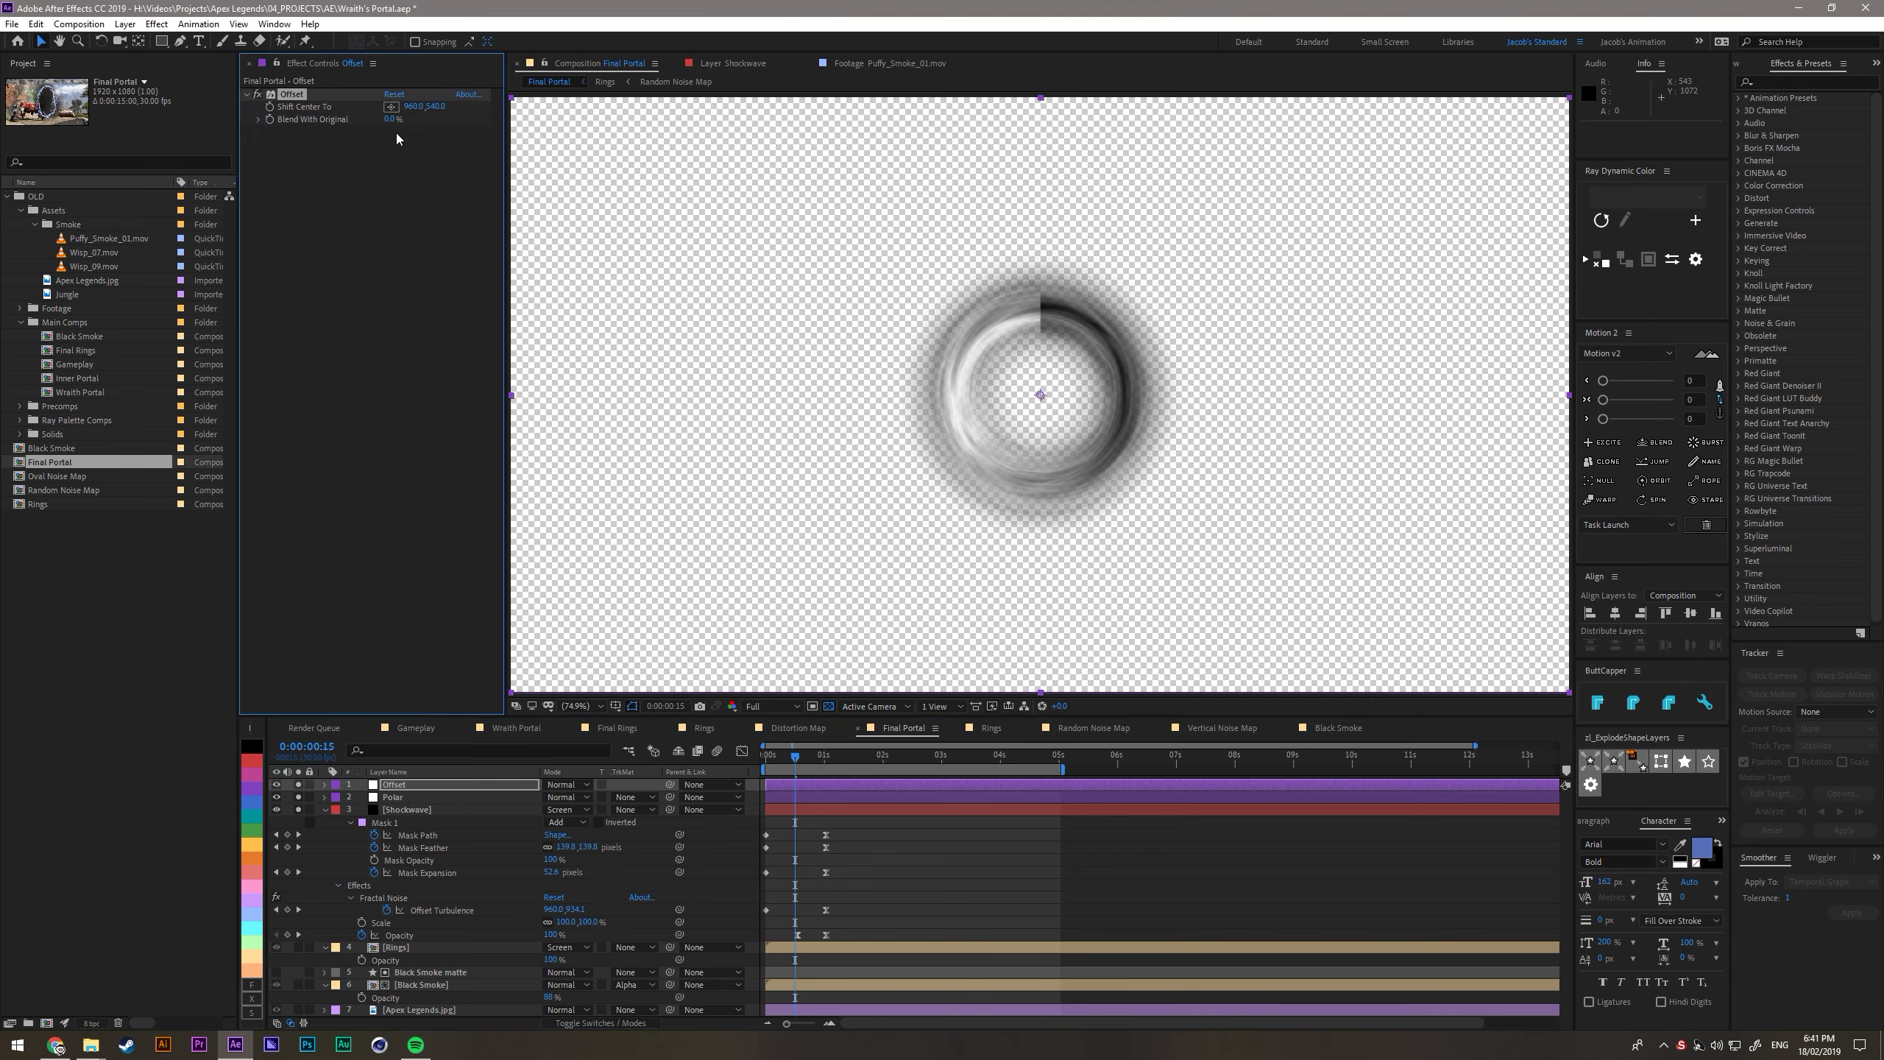
- Shift the Offset effect's center to 1920, 540 with Polar unsoloed, and draw a tall rectangular mask over the middle seam
left_click(299, 798)
left_click_drag(413, 106, 1167, 159)
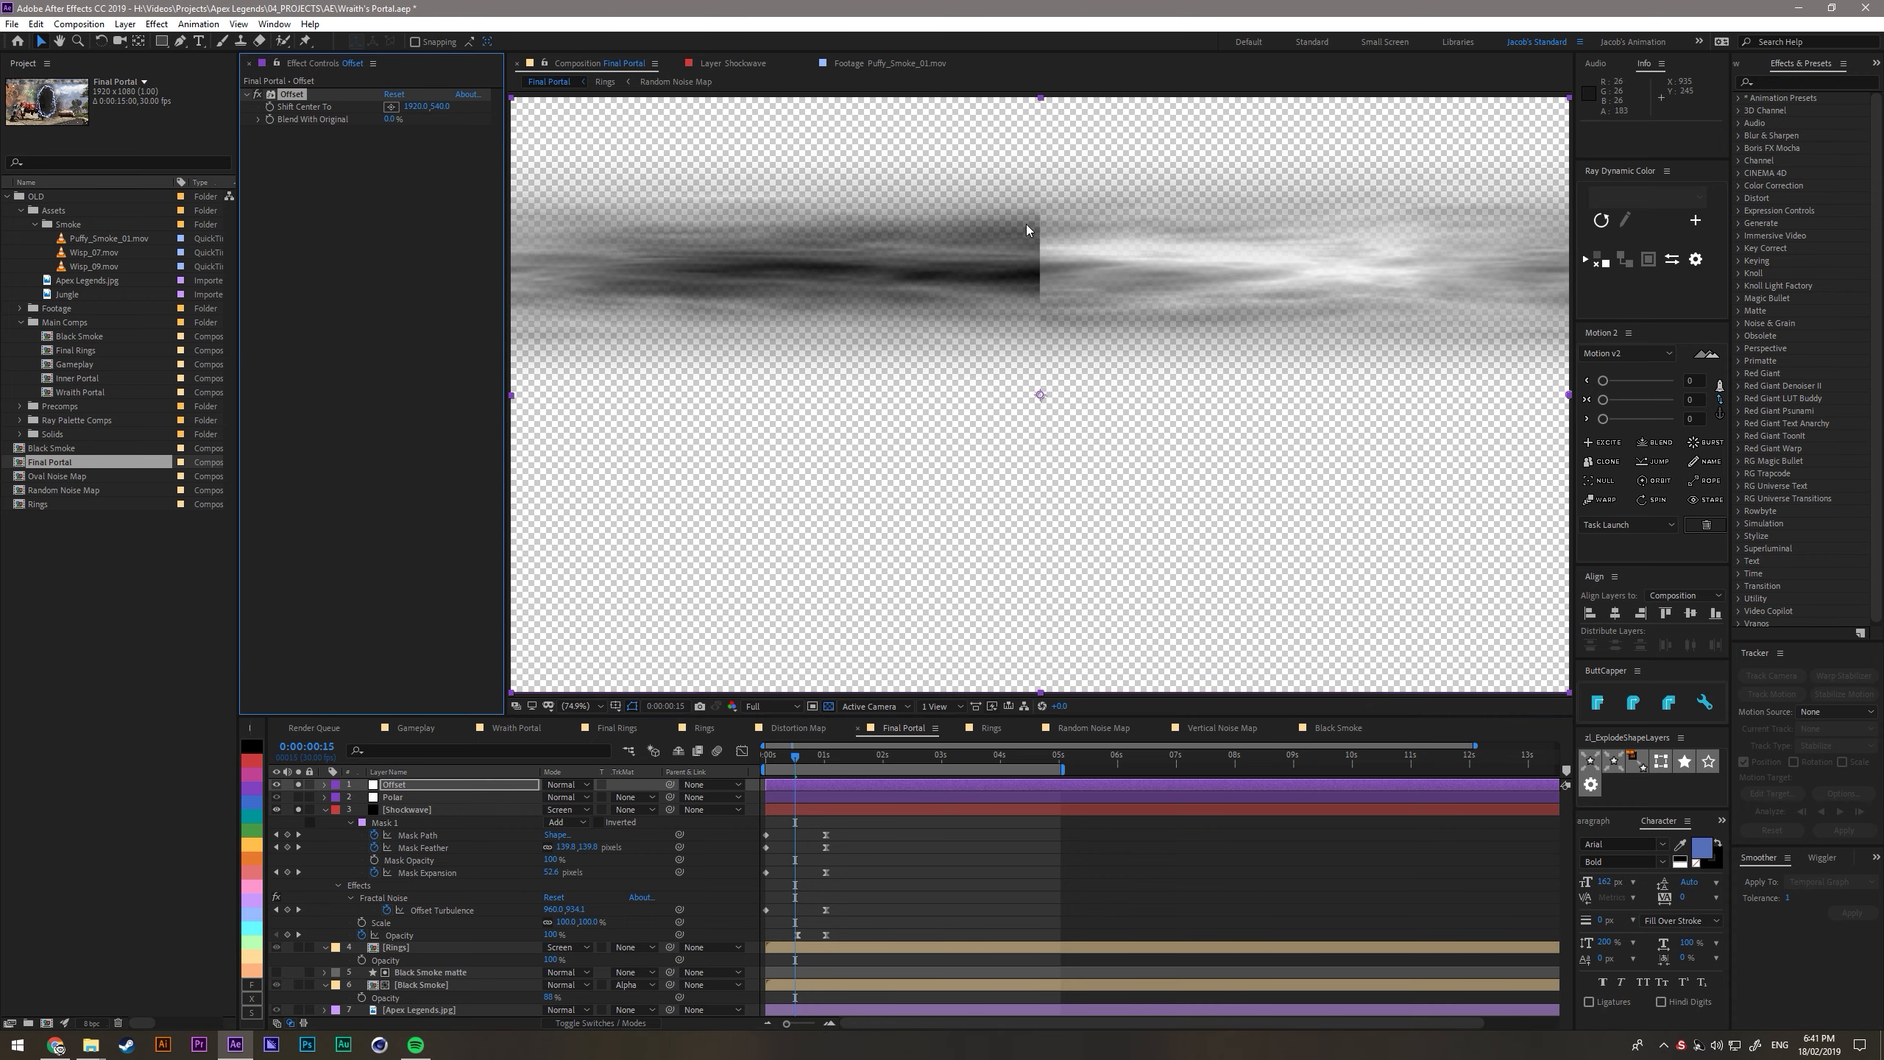
key("comma")
key("q")
left_click_drag(941, 132, 1142, 633)
key("shift+slash")
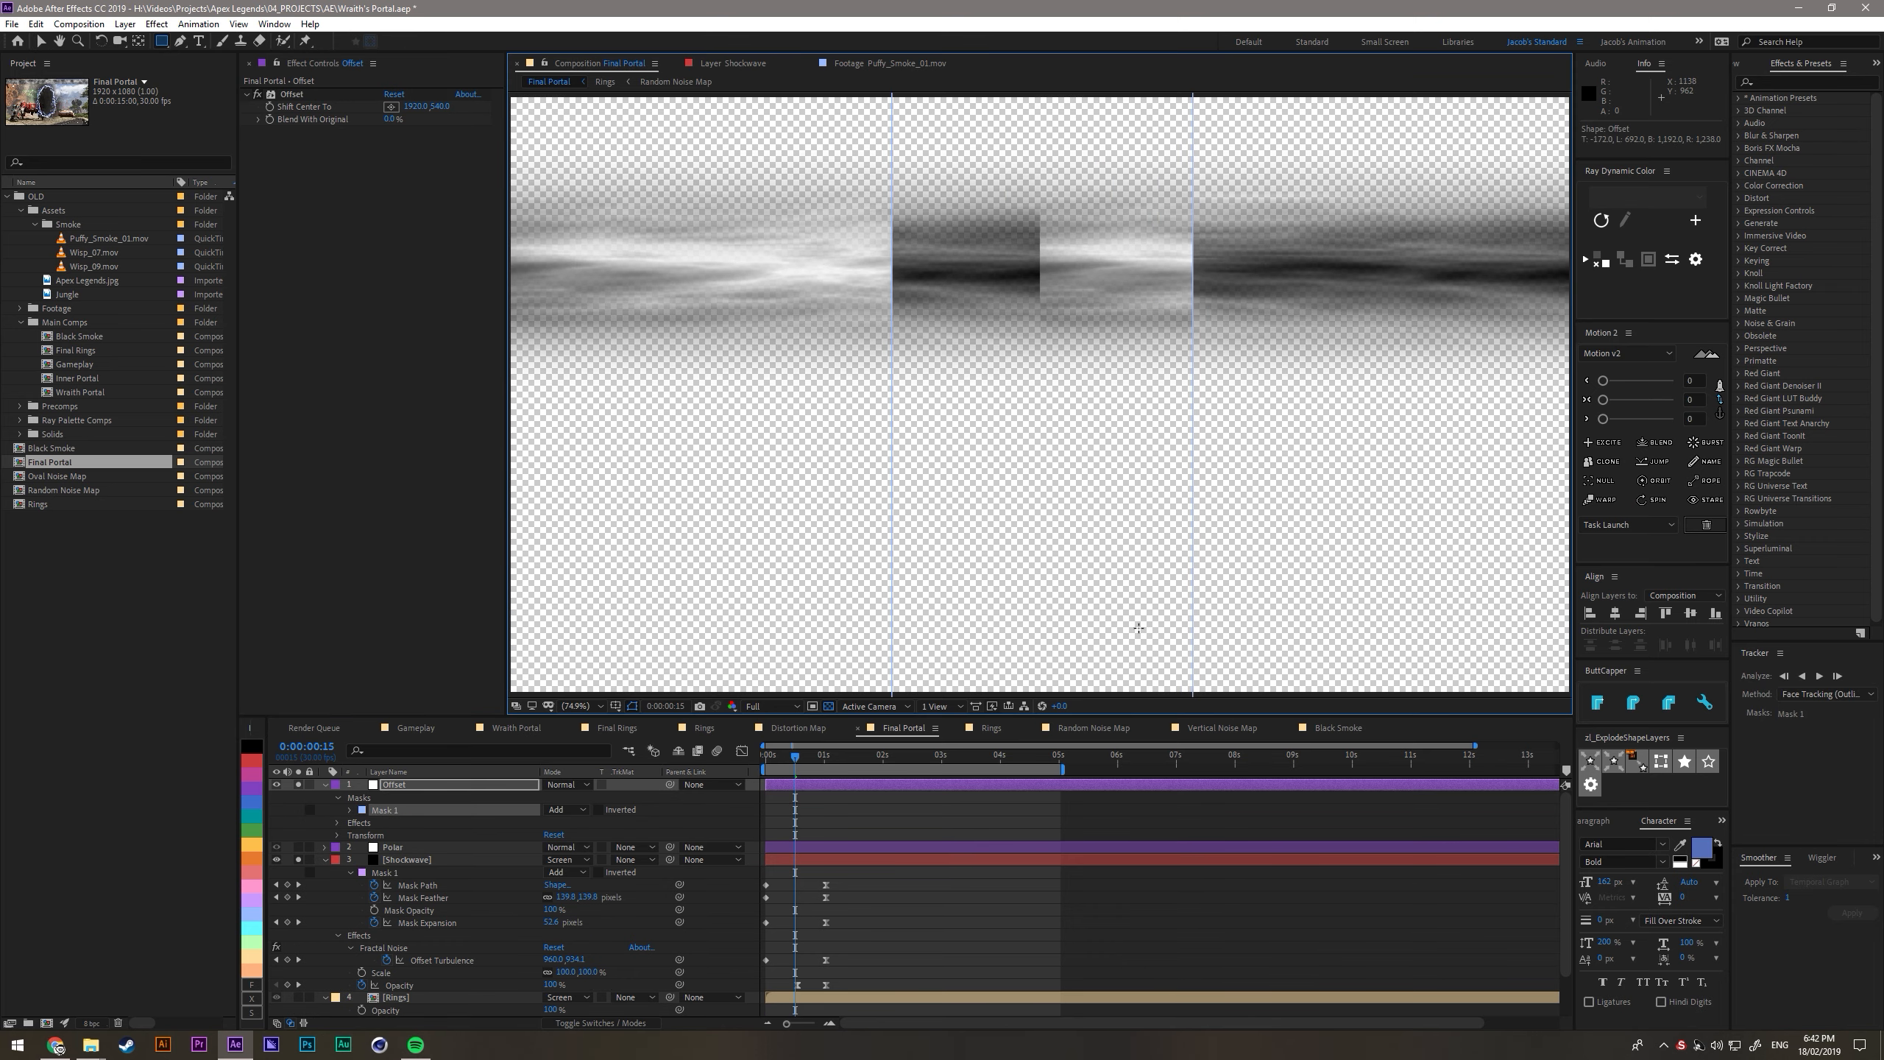
- Set the Offset layer's mask mode to Subtract and its feather to 190 pixels to blend the seam
key("f")
left_click_drag(564, 811, 692, 822)
left_click(568, 797)
left_click(596, 845)
left_click_drag(576, 809, 647, 840)
left_click(590, 809)
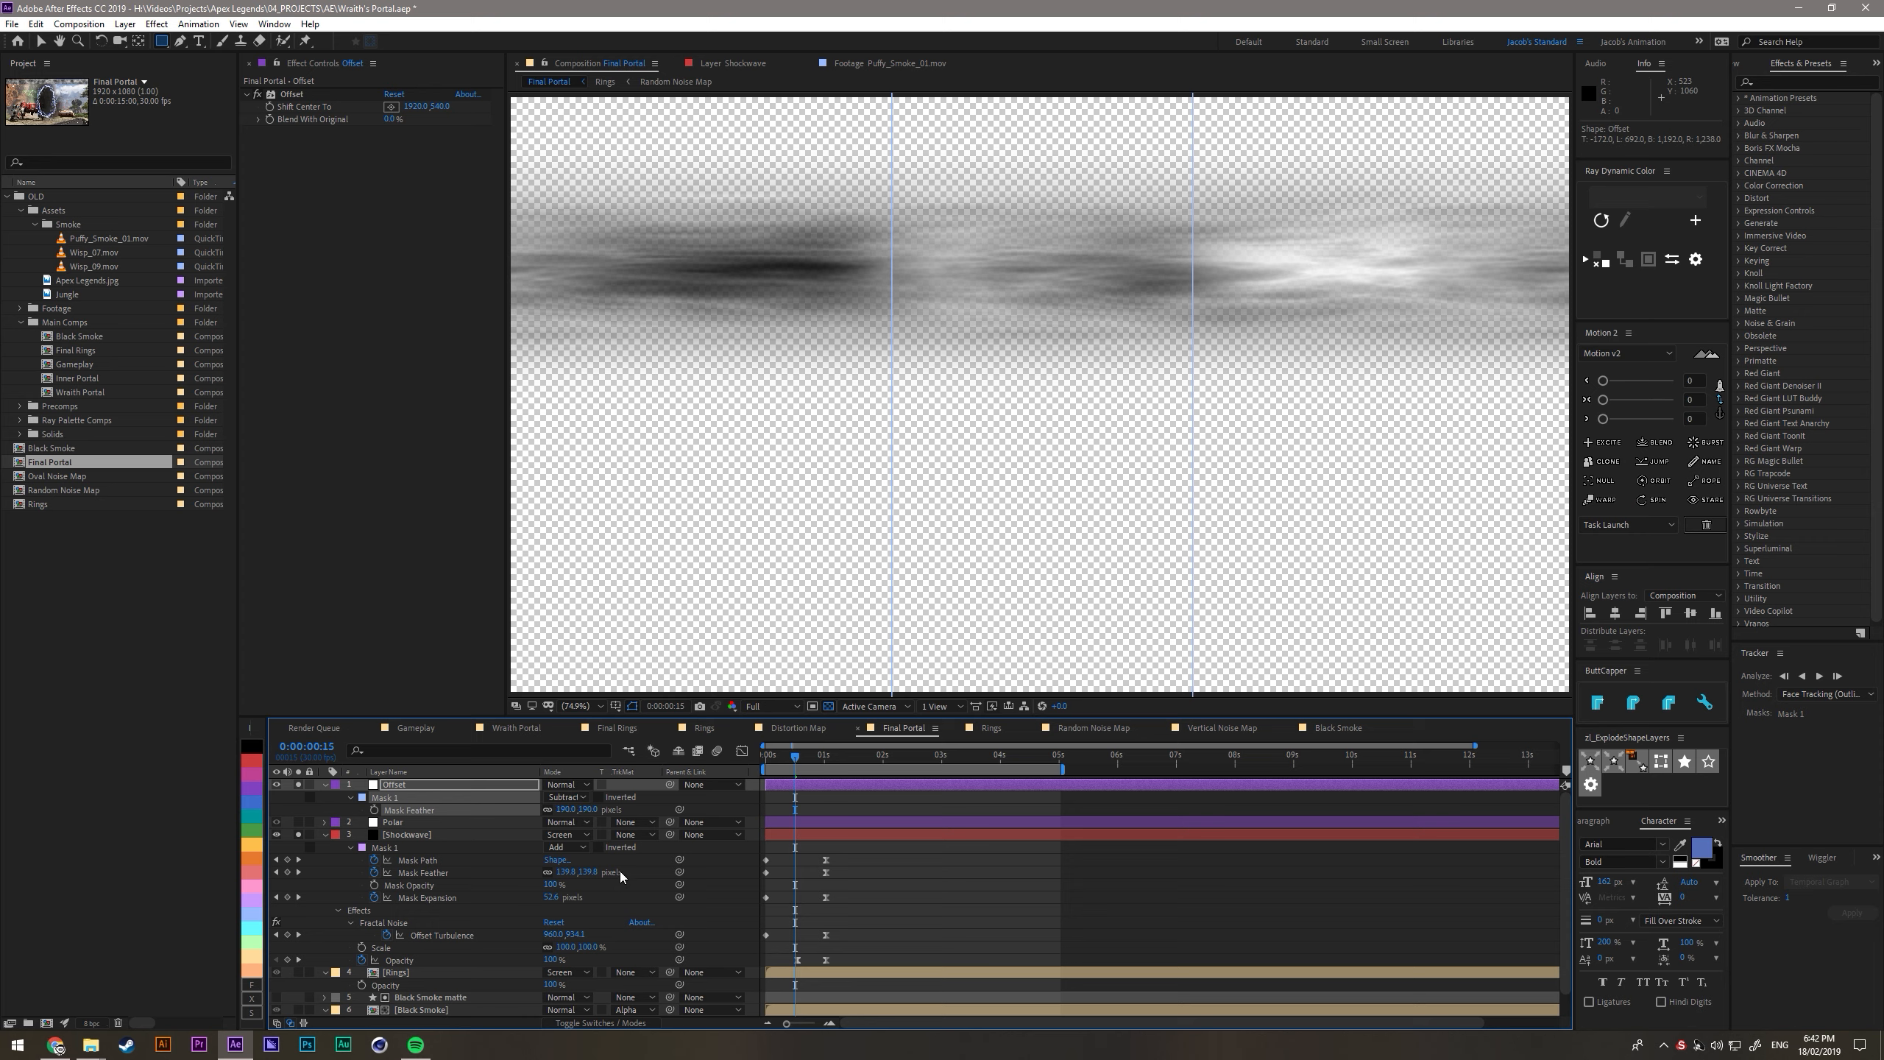
- Re-solo the Polar layer, move the Offset layer beneath it, and scrub back to the first frame
left_click_drag(296, 822, 298, 834)
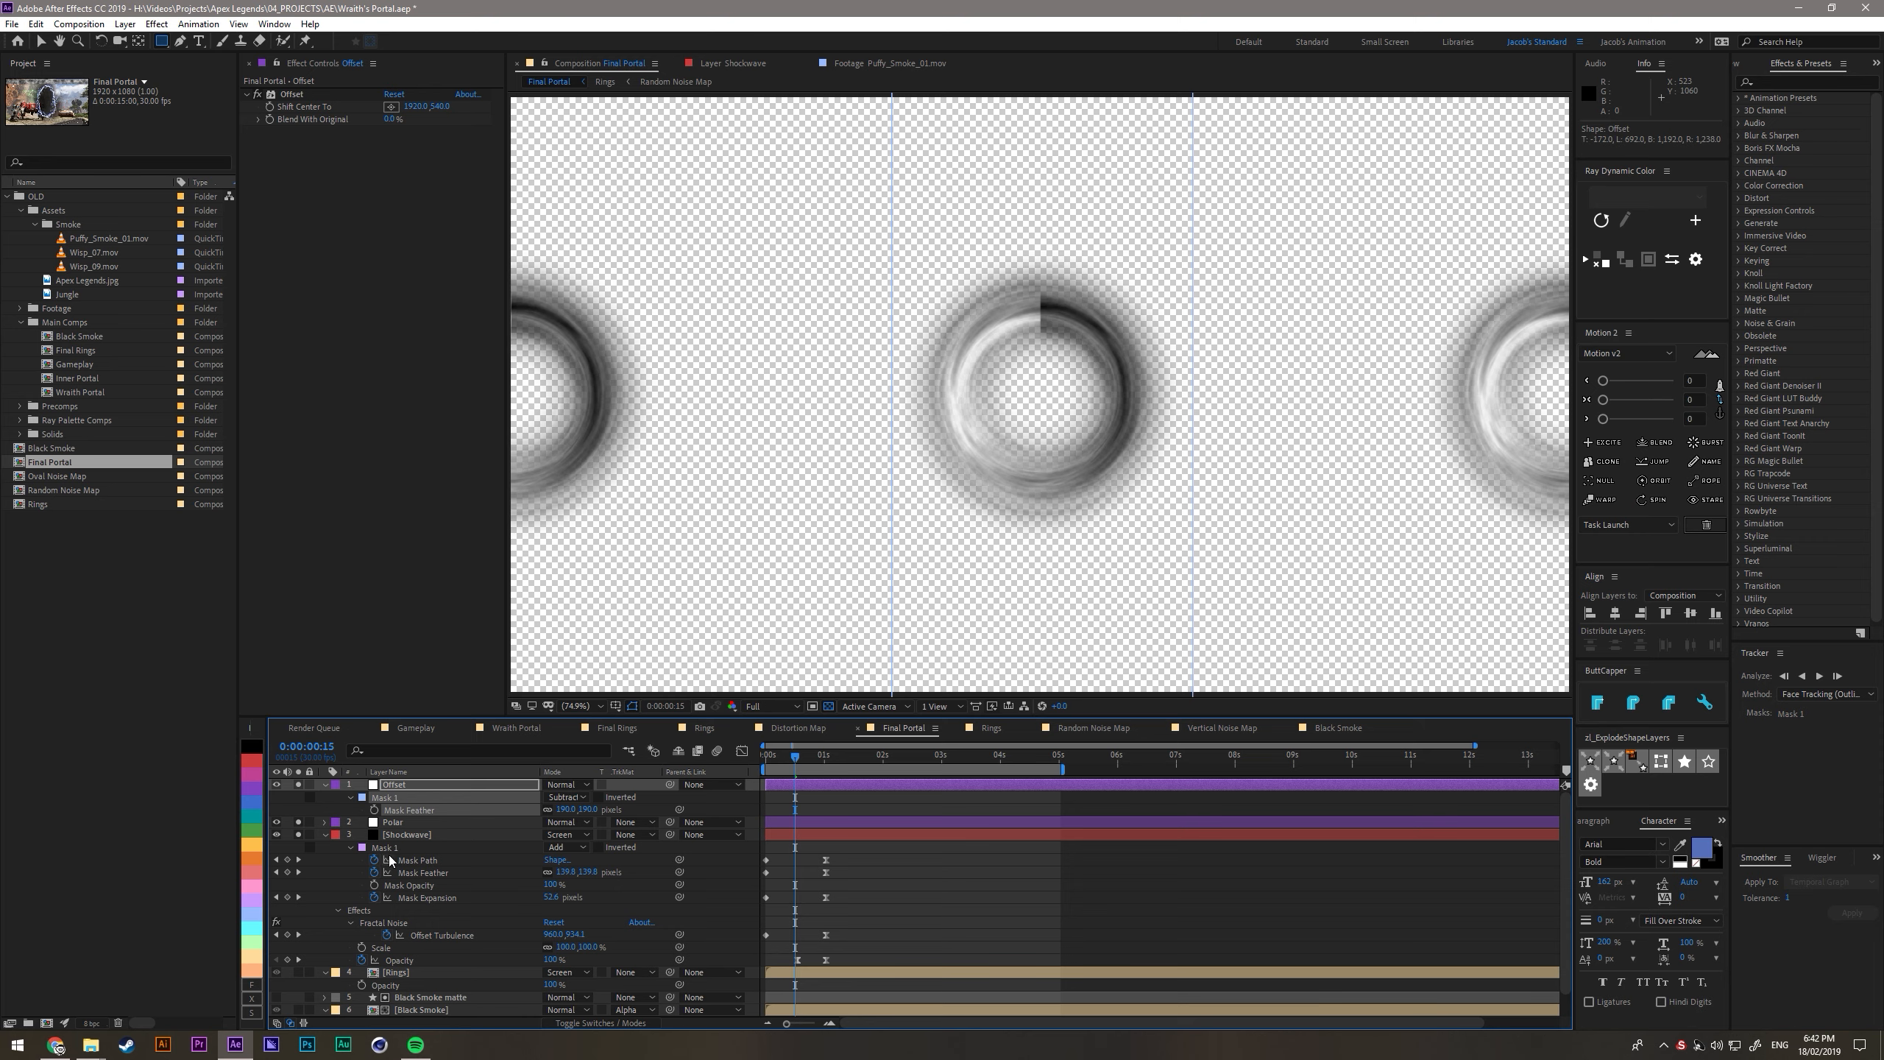
key("ctrl+[")
left_click(839, 864)
mouse_move(795, 758)
left_mouse_down()
mouse_move(781, 771)
mouse_move(824, 779)
mouse_move(774, 788)
left_mouse_up()
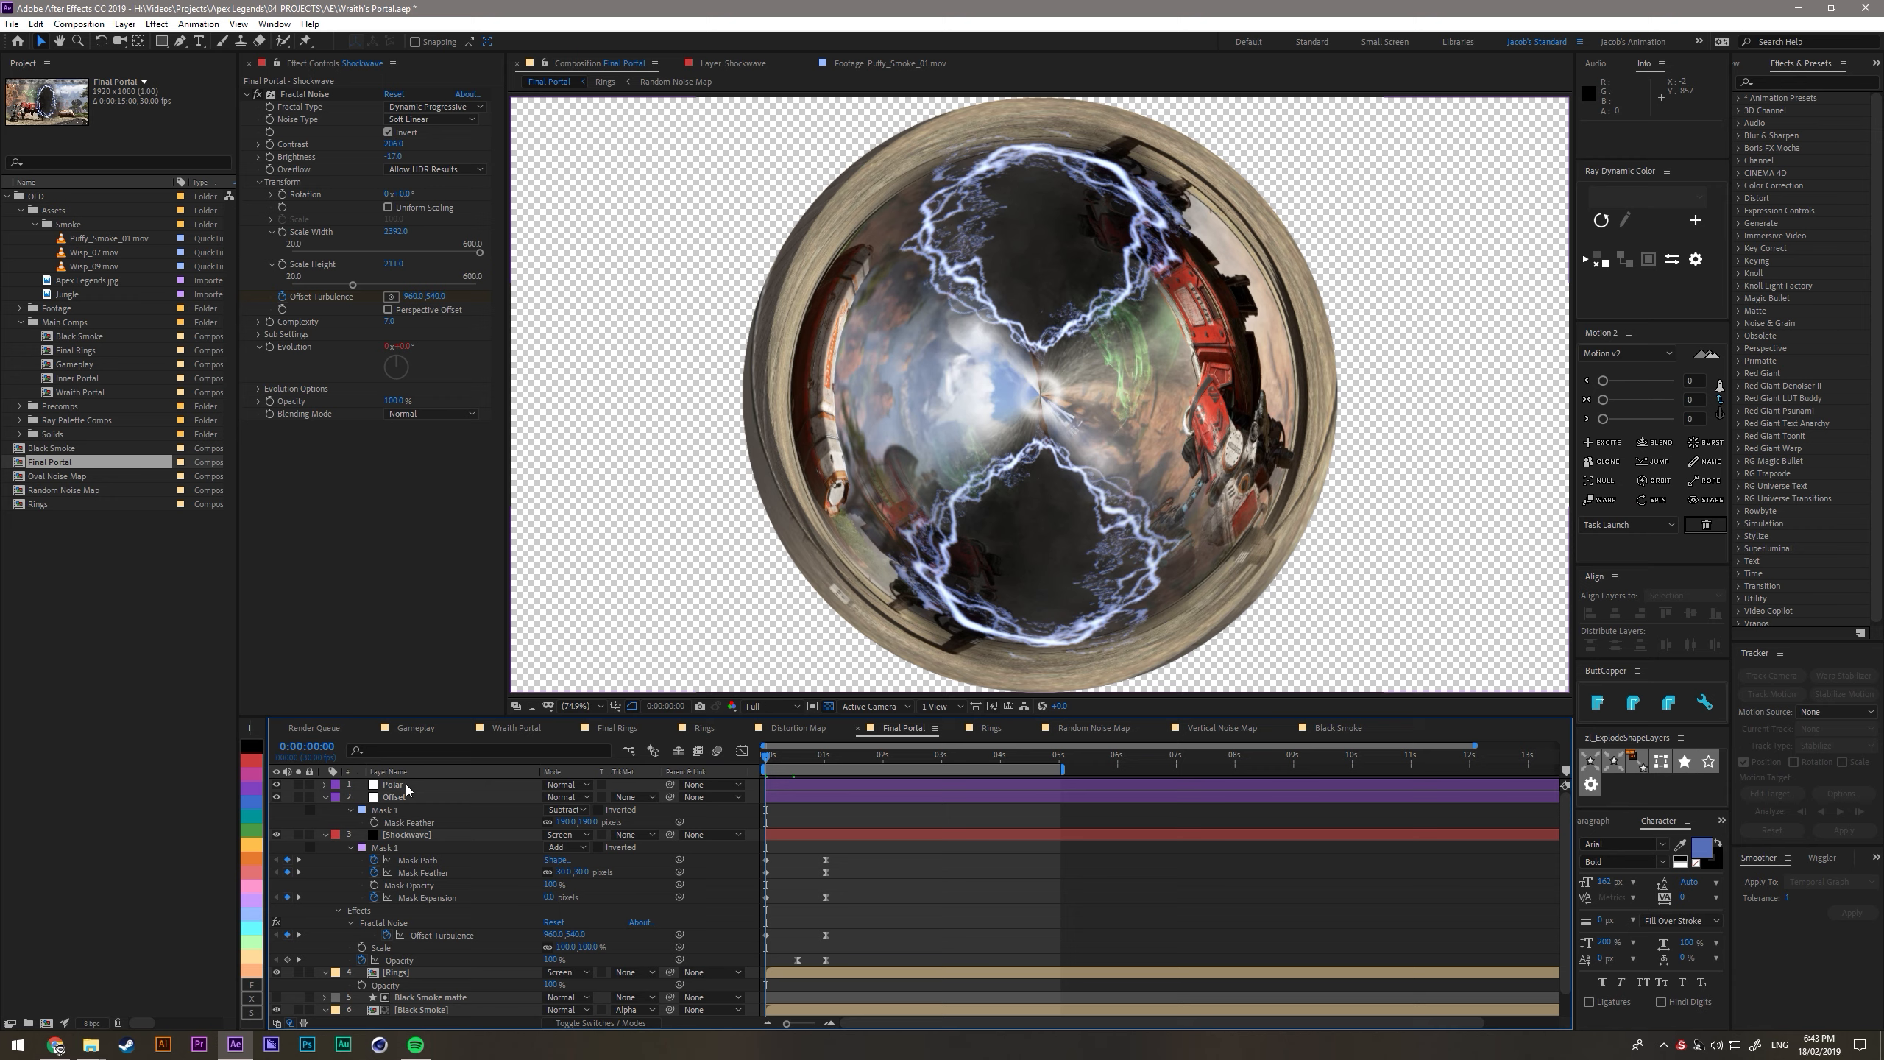
- Pre-compose the Polar, Offset and Shockwave layers into a composition named Shockwave 01
left_click(401, 786)
left_click(401, 836, "shift")
key("ctrl+shift+c")
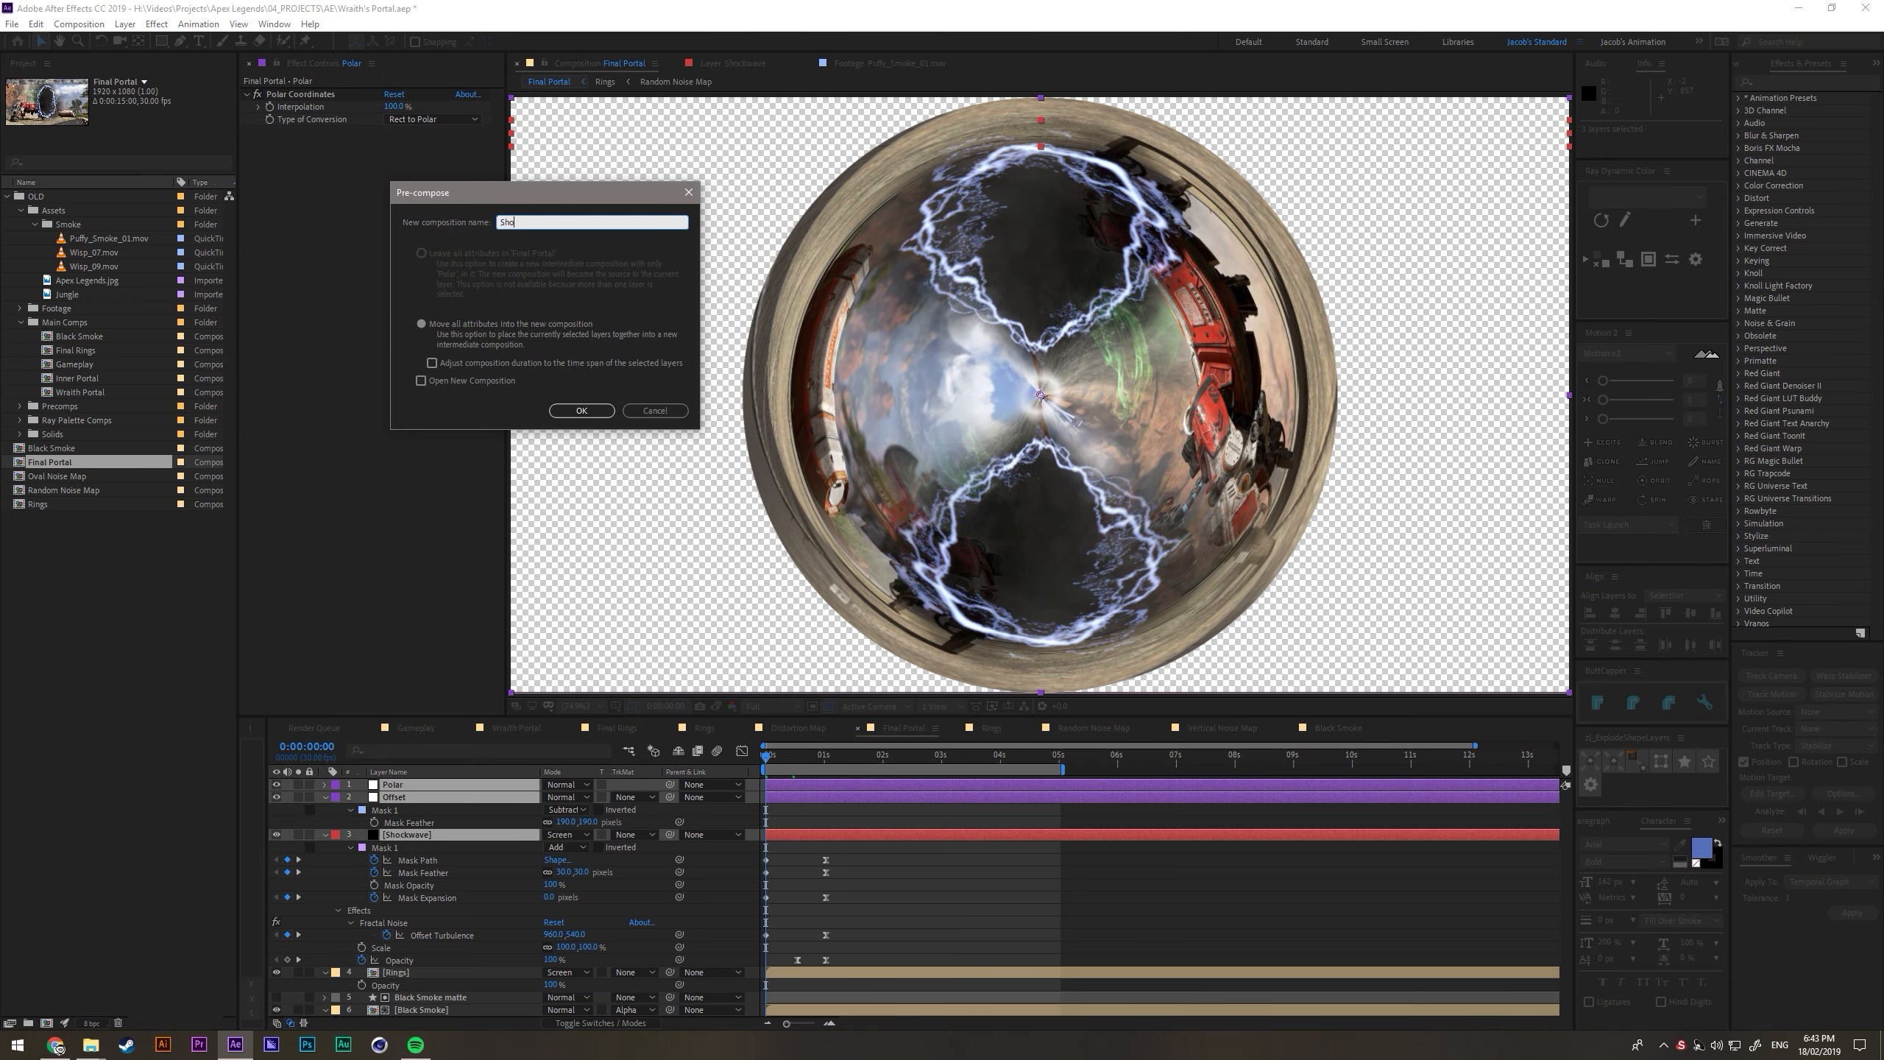
type("Shockwave 01")
key("Return")
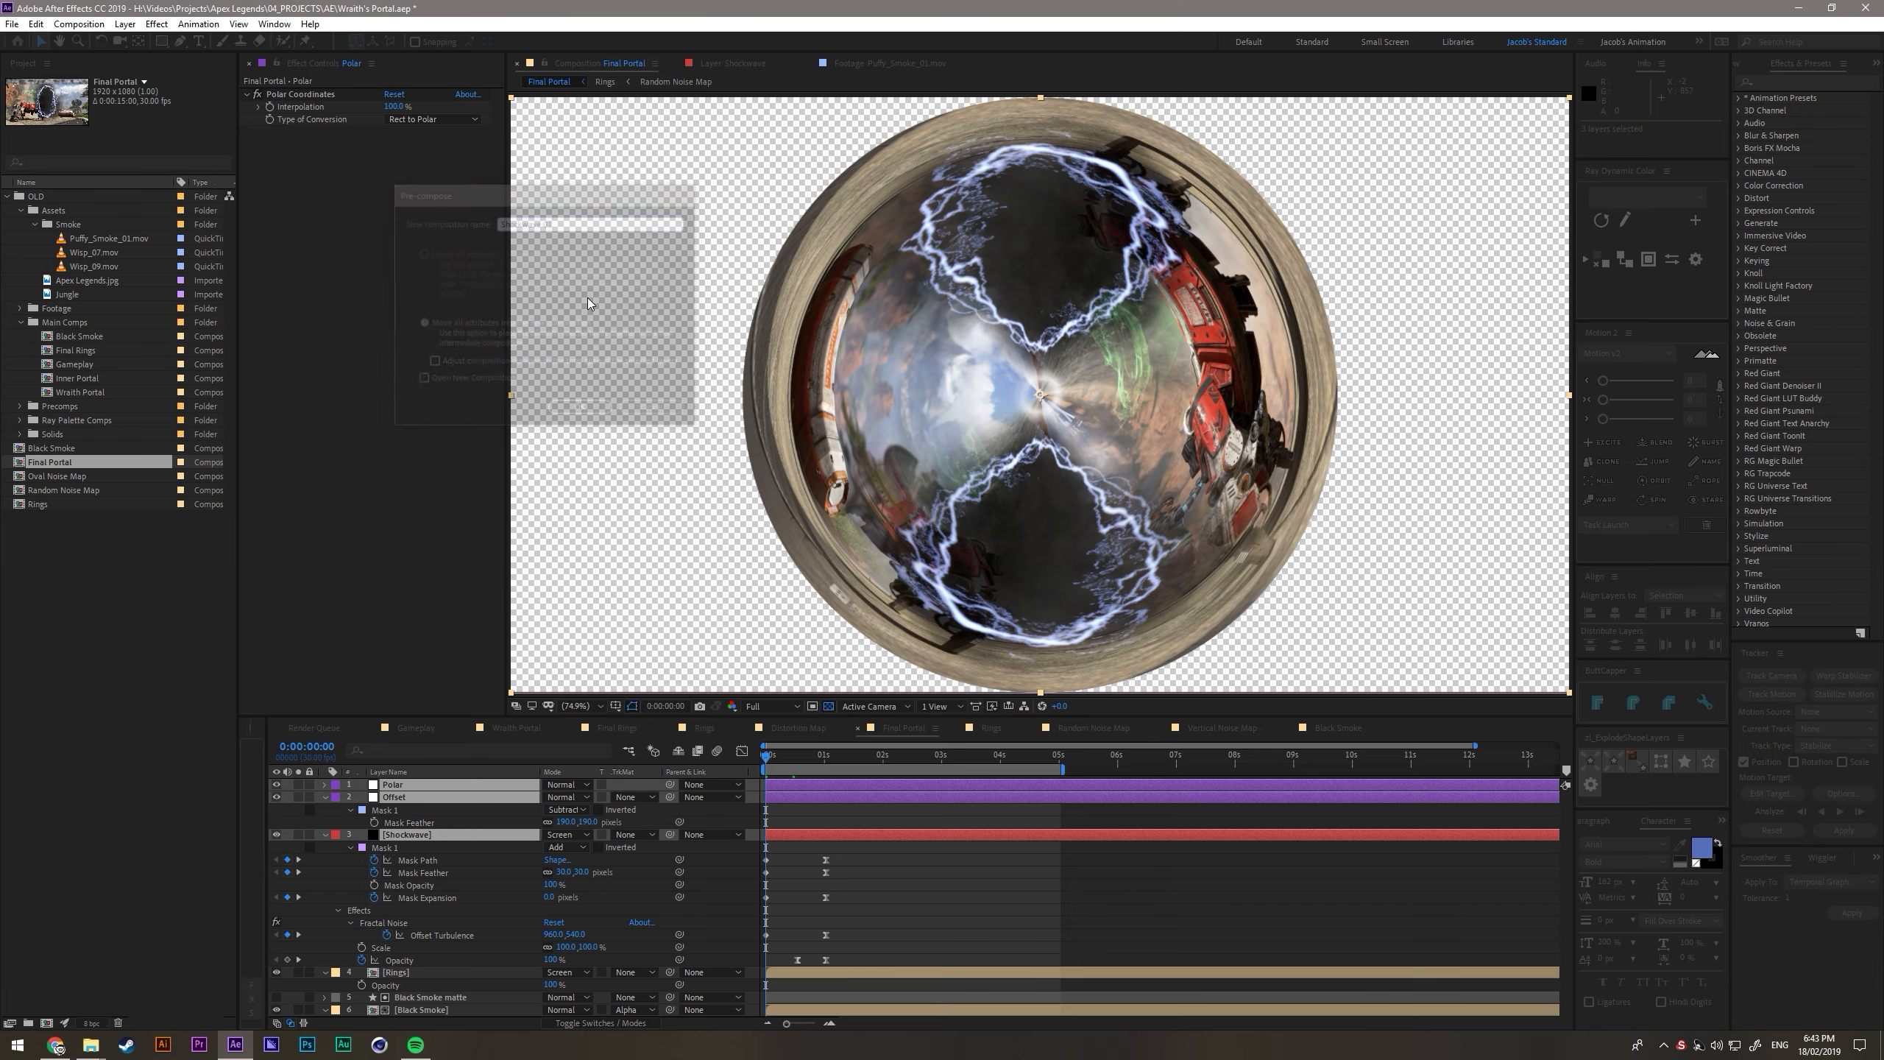
- Time-reverse the Shockwave 01 layer so the ring collapses into the portal's center
right_click(787, 396)
mouse_move(839, 489)
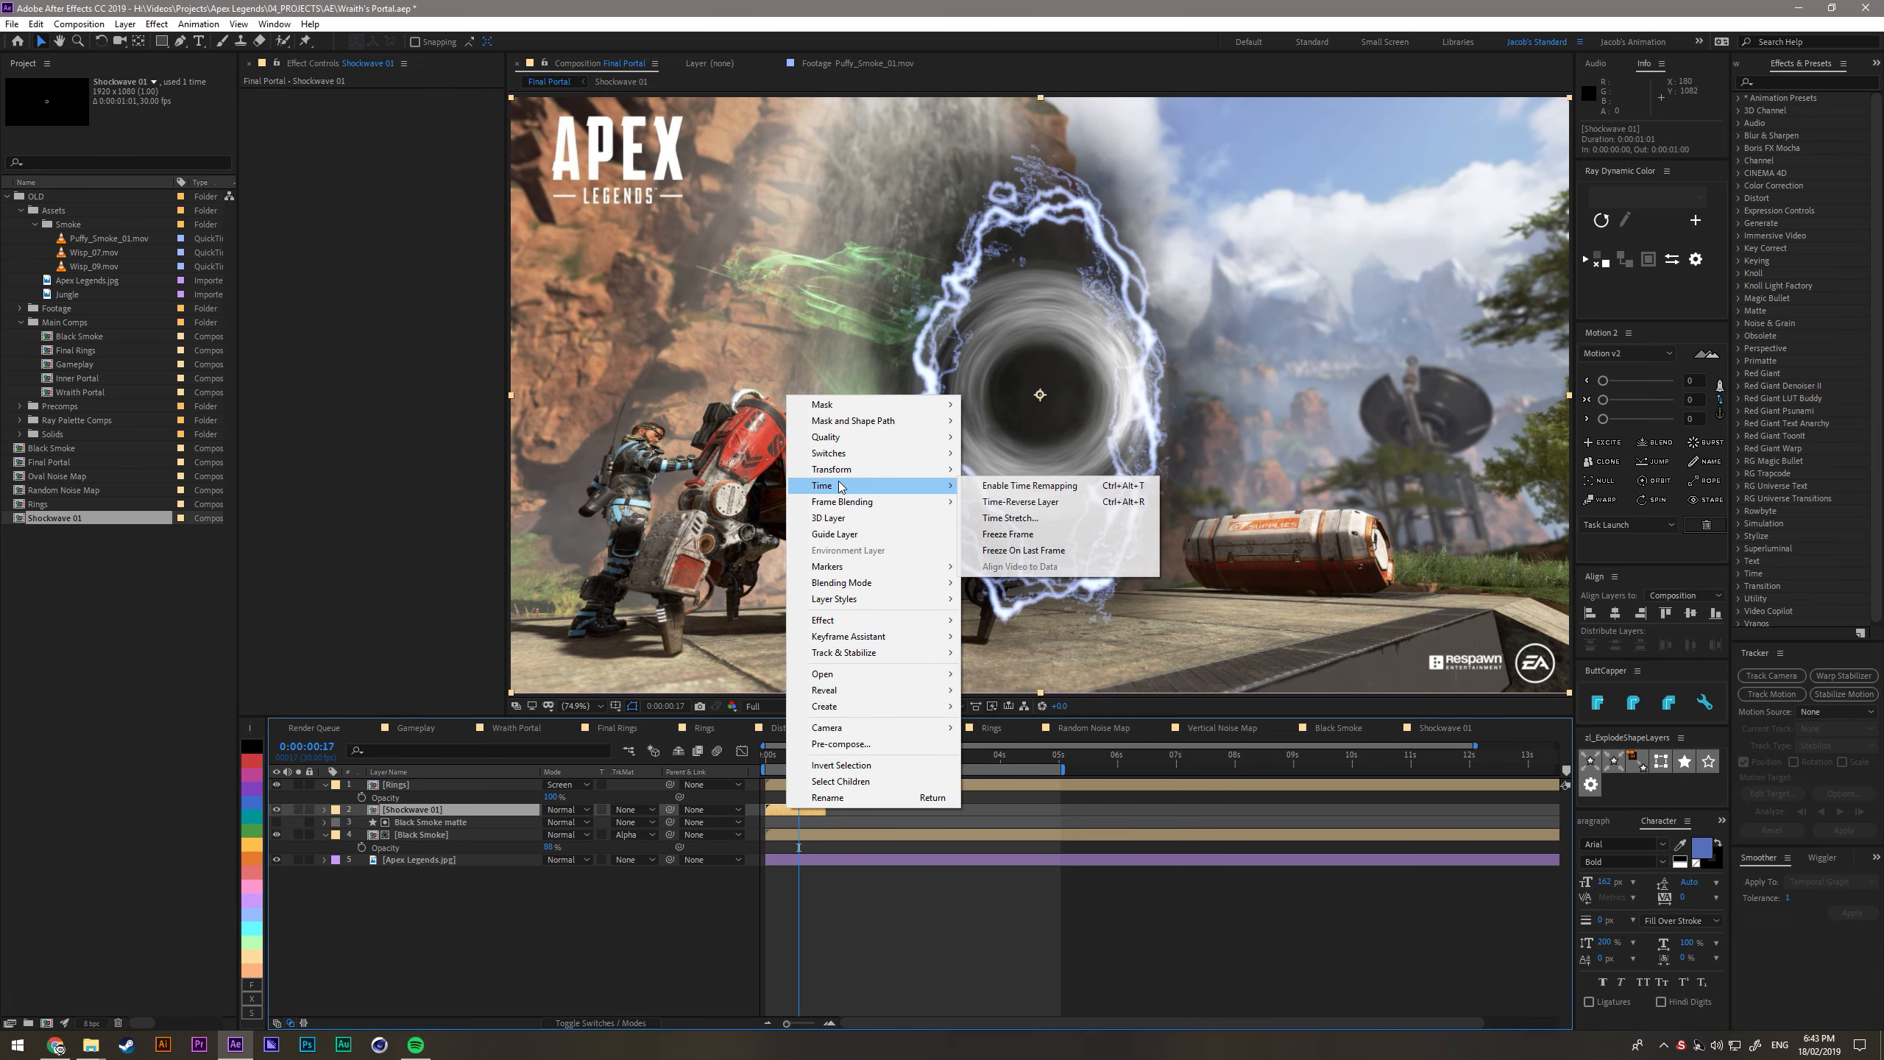
left_click(1000, 503)
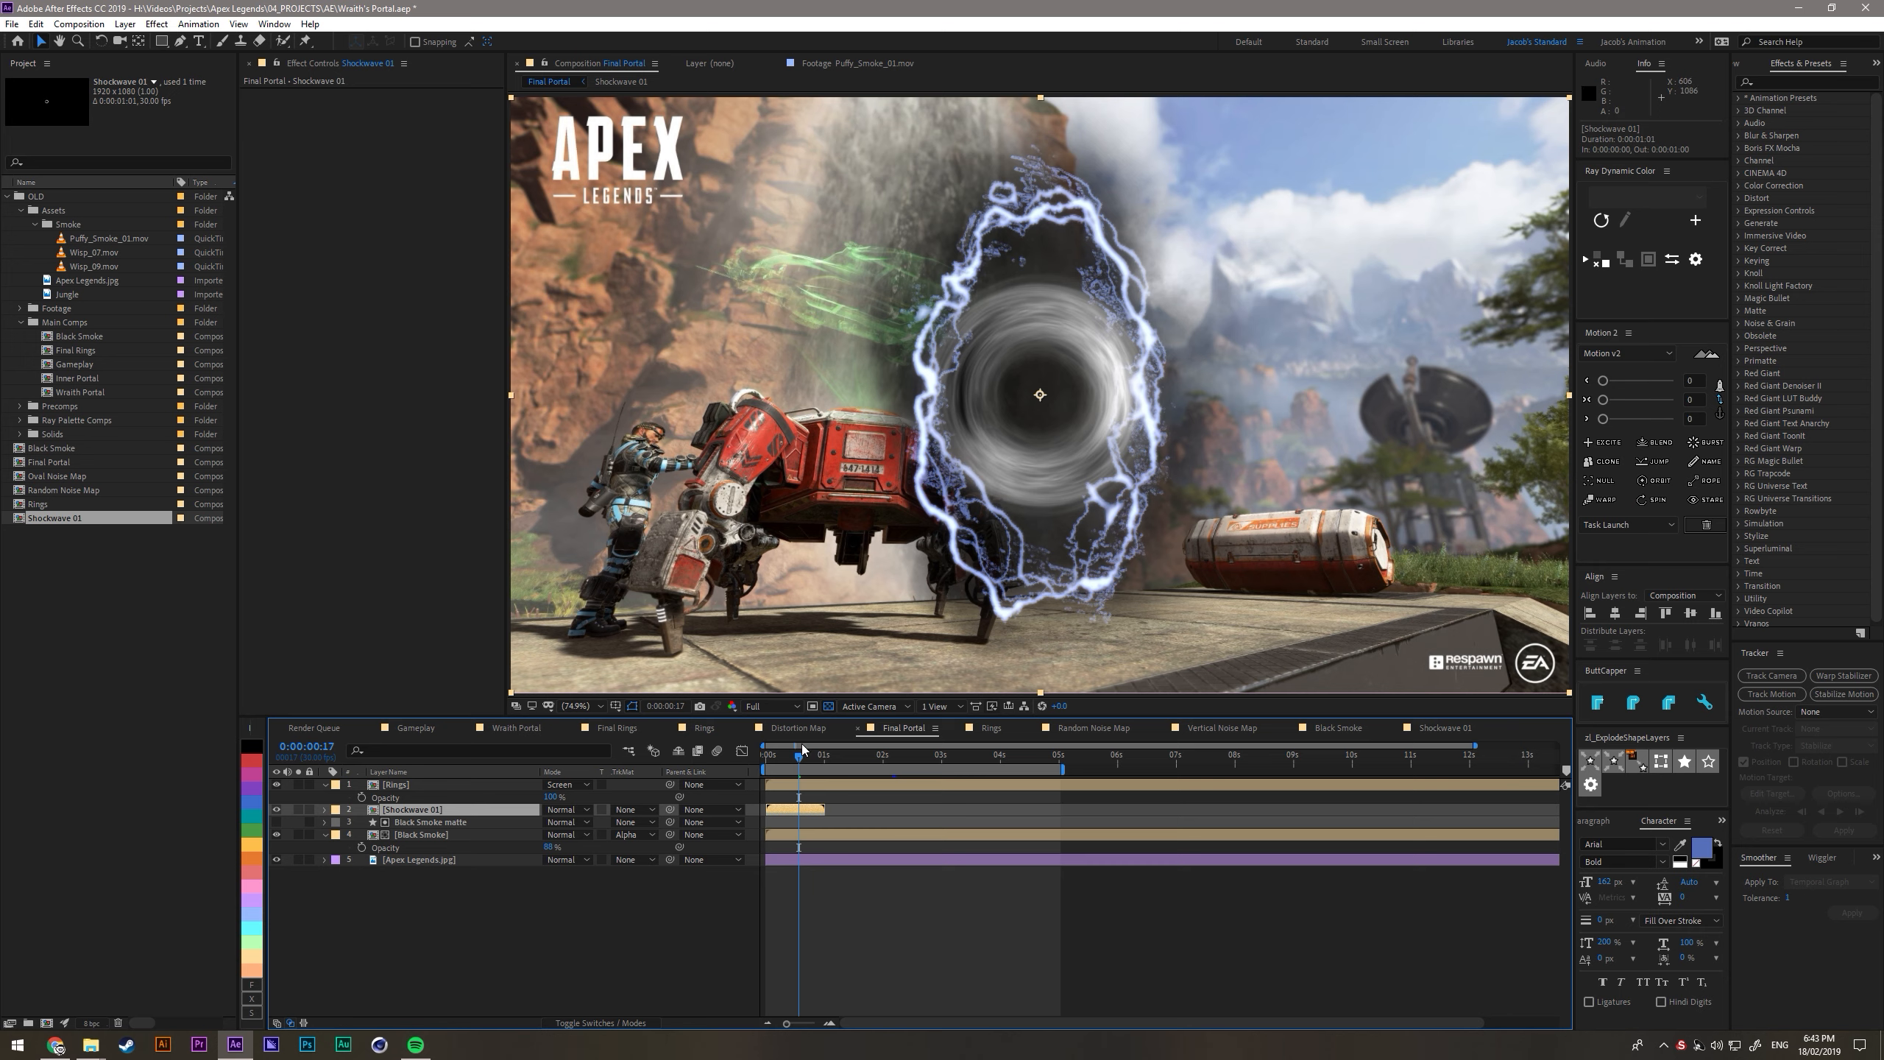
- Keyframe the Shockwave 01 layer's scale from 100% at the first frame to 0% at 1:00
left_click_drag(777, 760, 754, 764)
key("s")
left_click(362, 823)
left_click_drag(769, 762, 823, 762)
left_click_drag(566, 822, 533, 830)
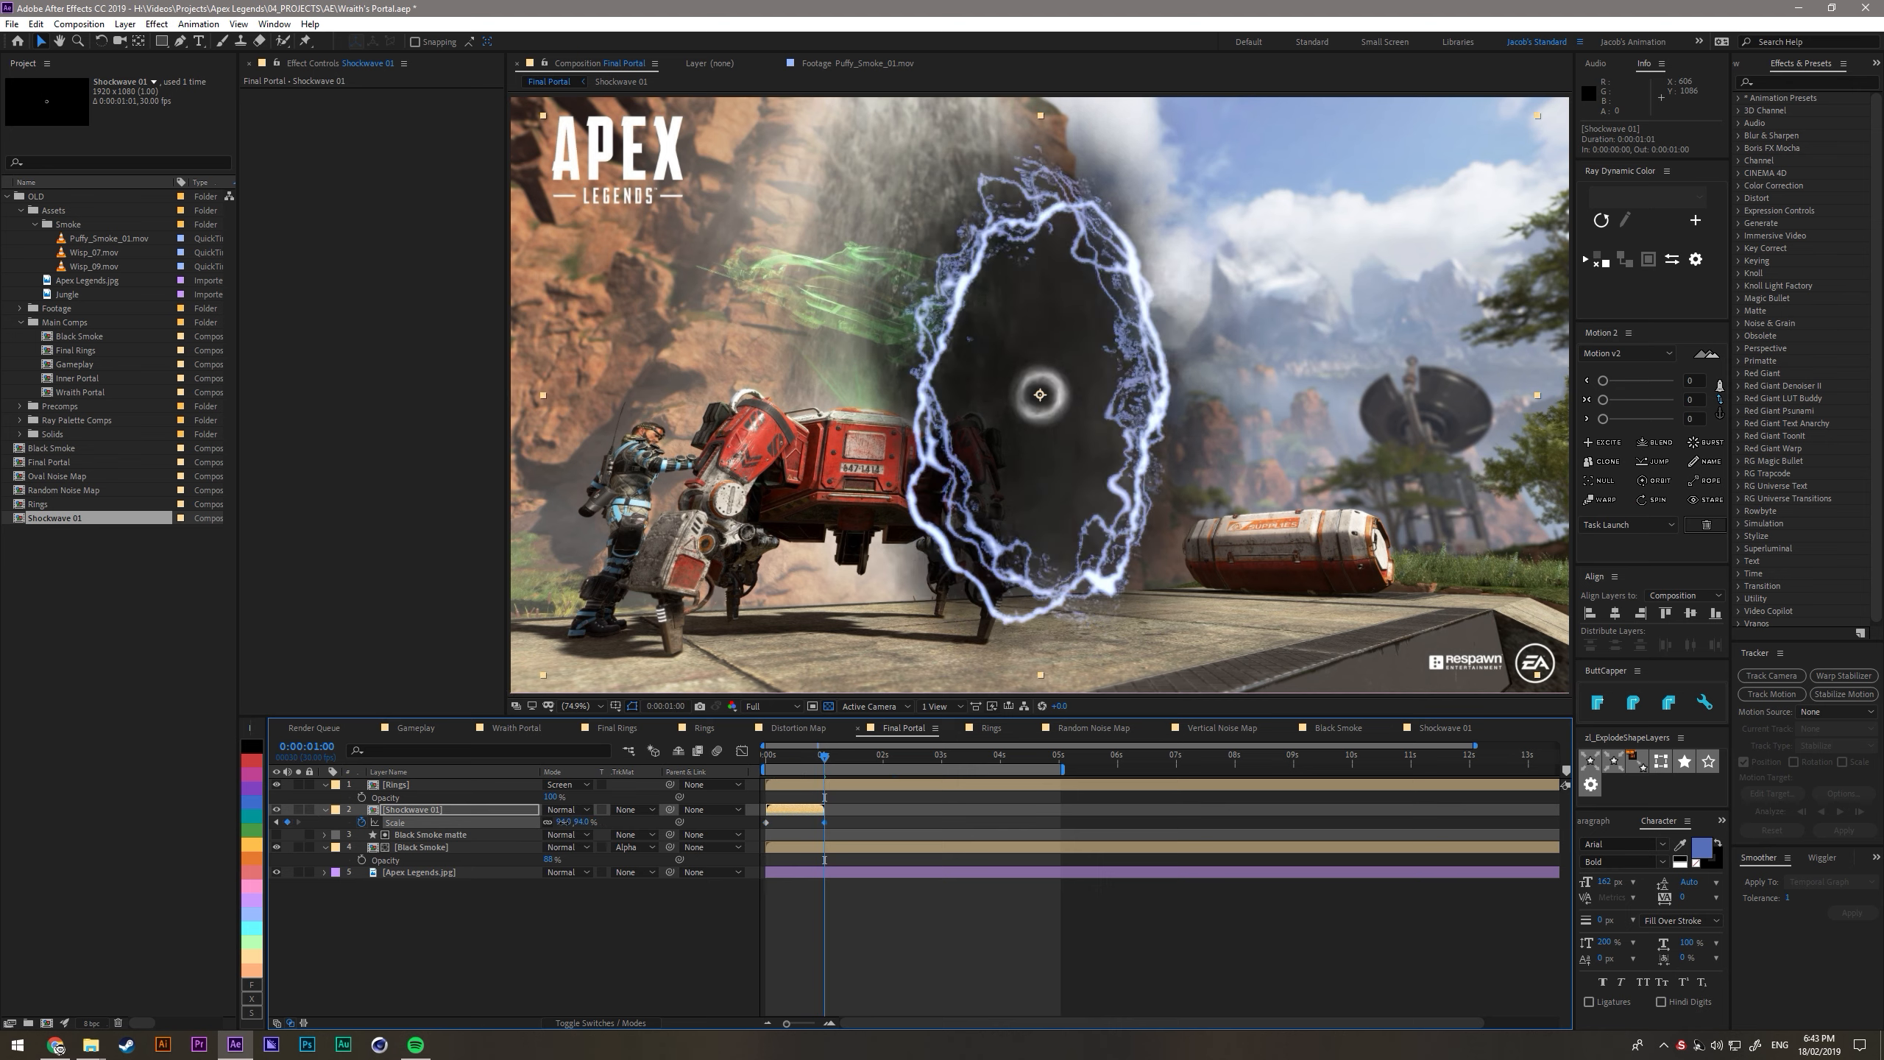
left_click(583, 822)
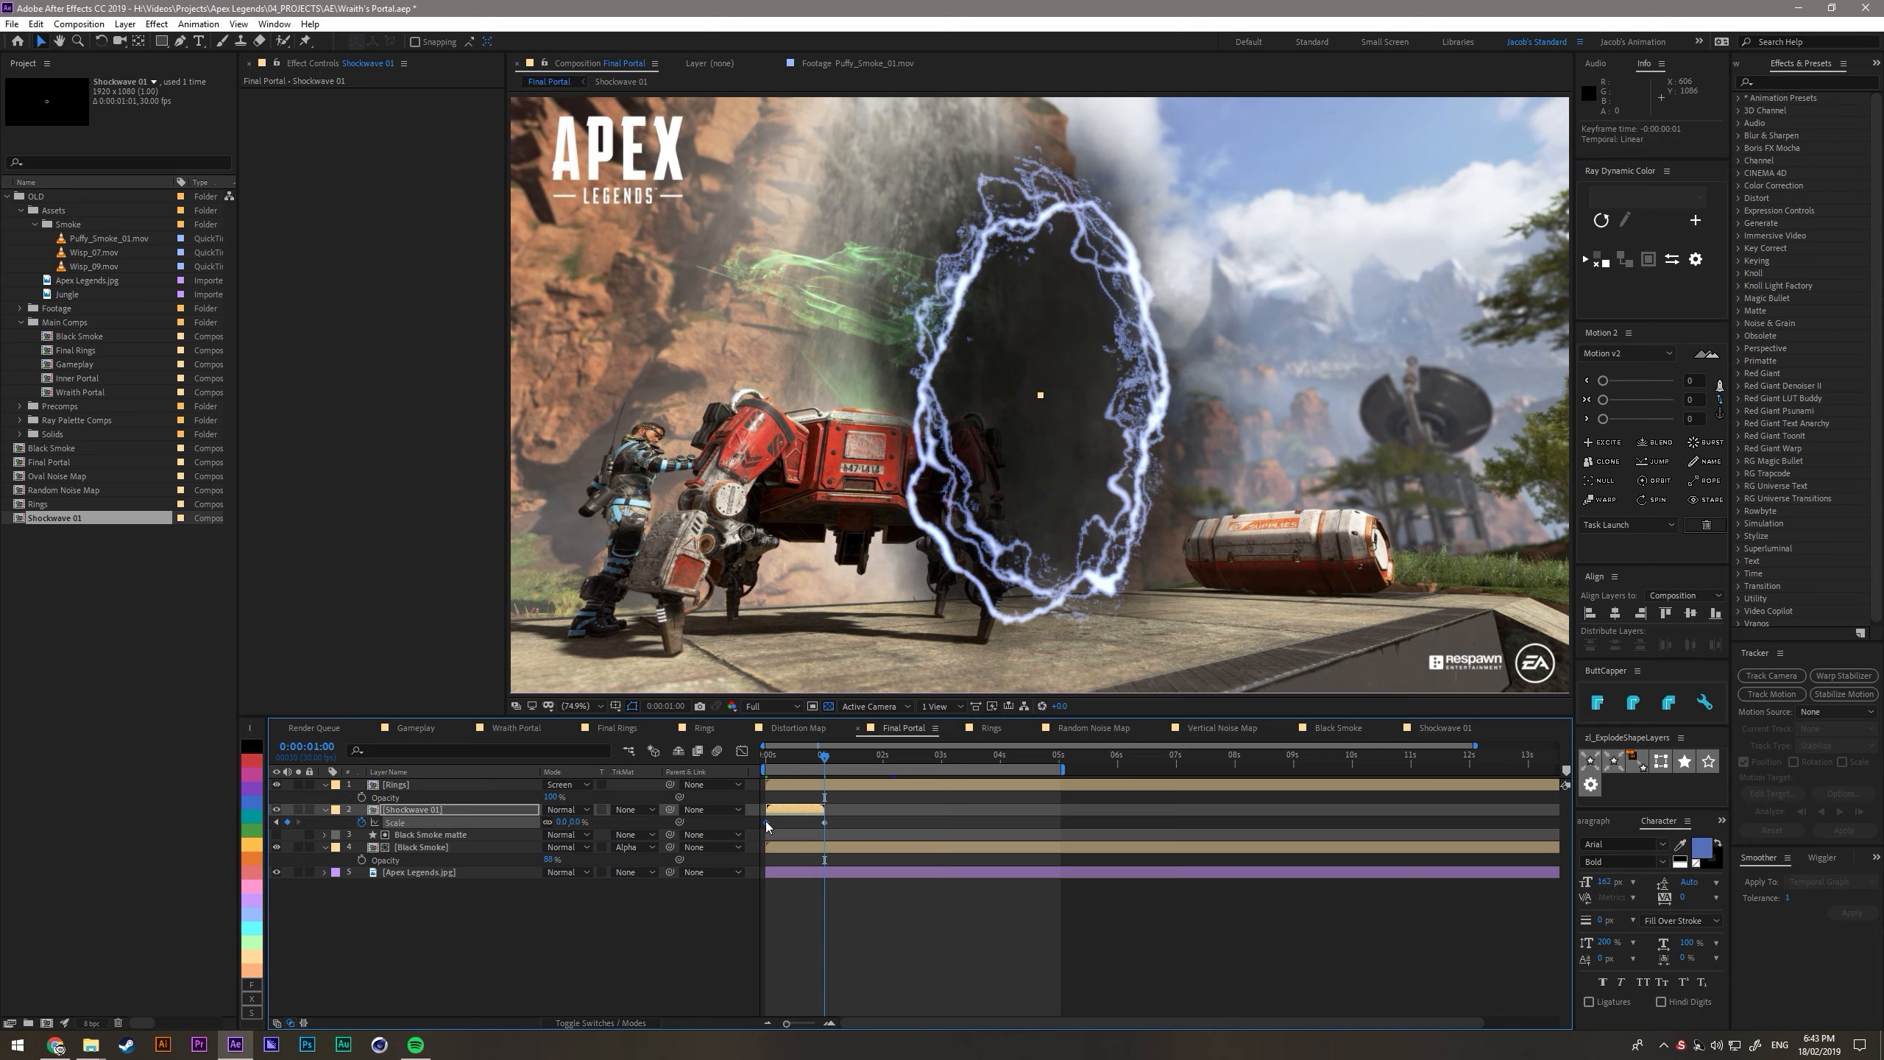
- Ease the Shockwave 01 scale keyframes in the value graph so the shrink starts slowly and finishes fast
left_click(741, 752)
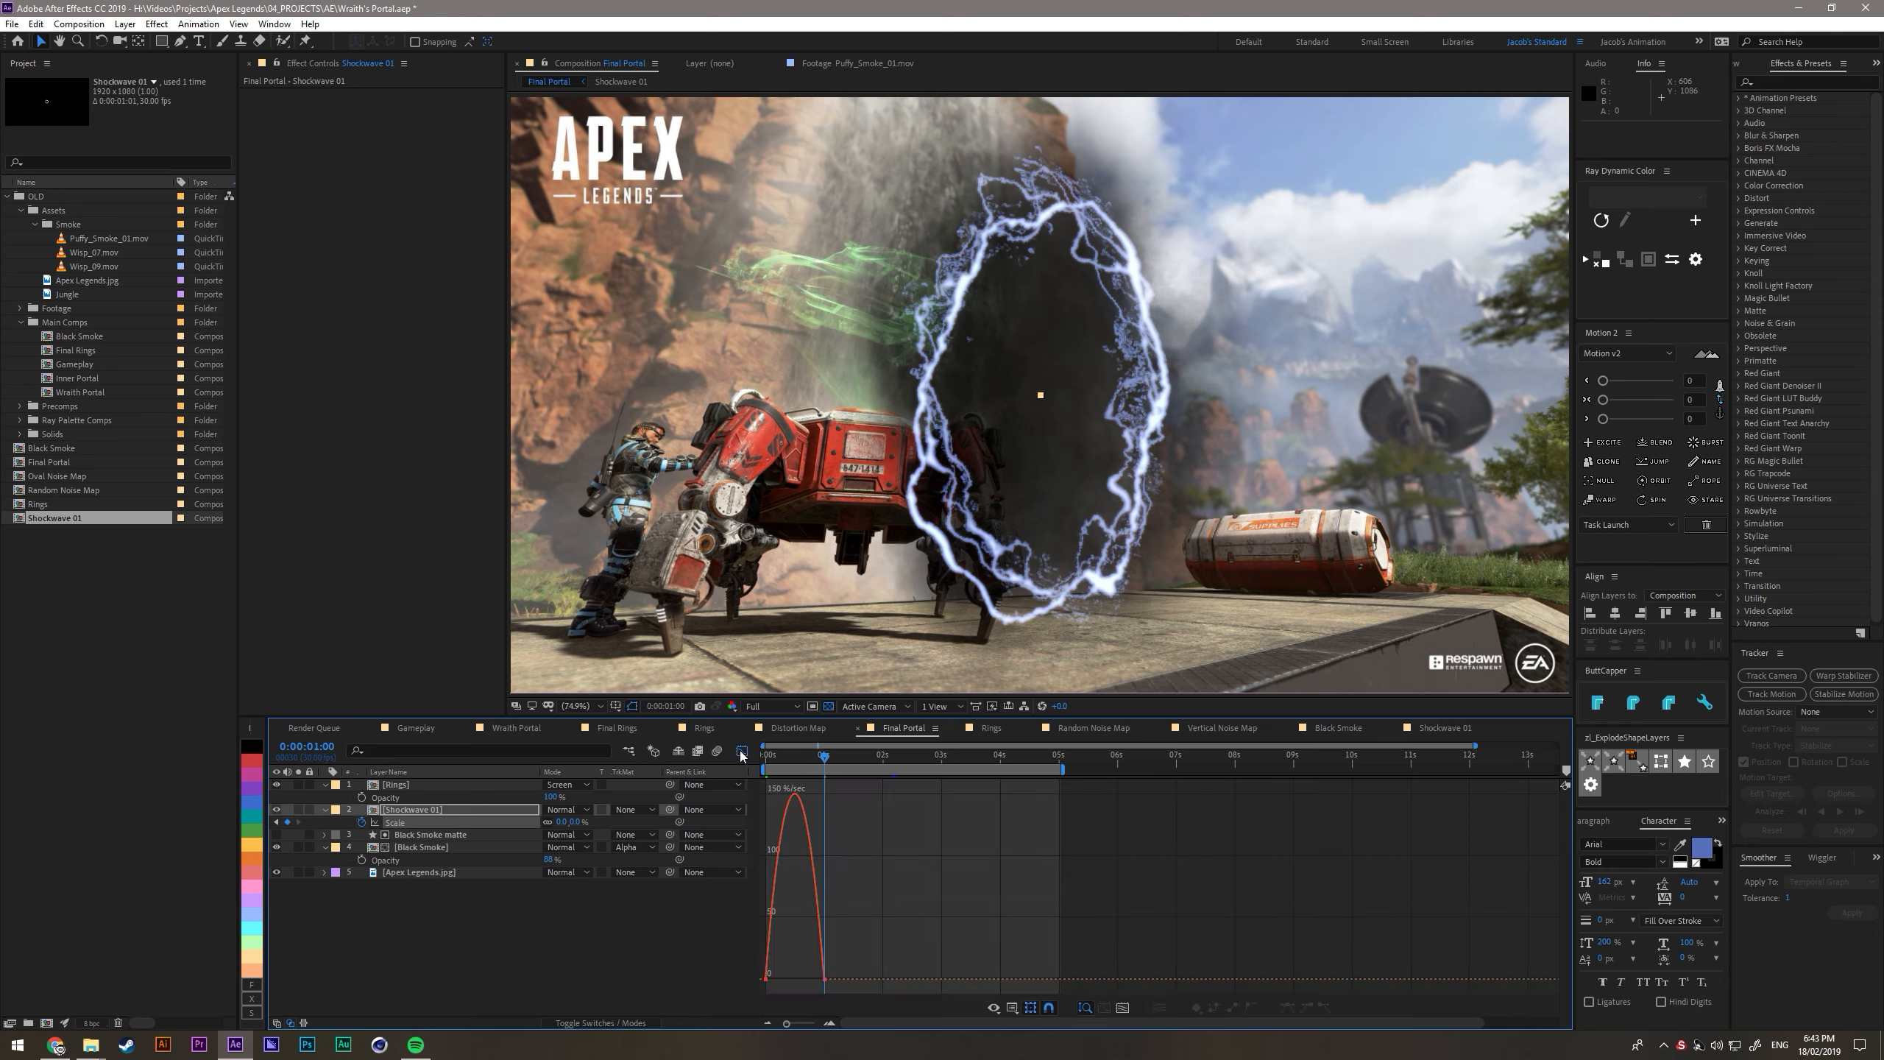
right_click(793, 948)
left_click(864, 886)
right_click(874, 867)
left_click(925, 724)
left_click(775, 814)
scroll(792, 857, "up", 2)
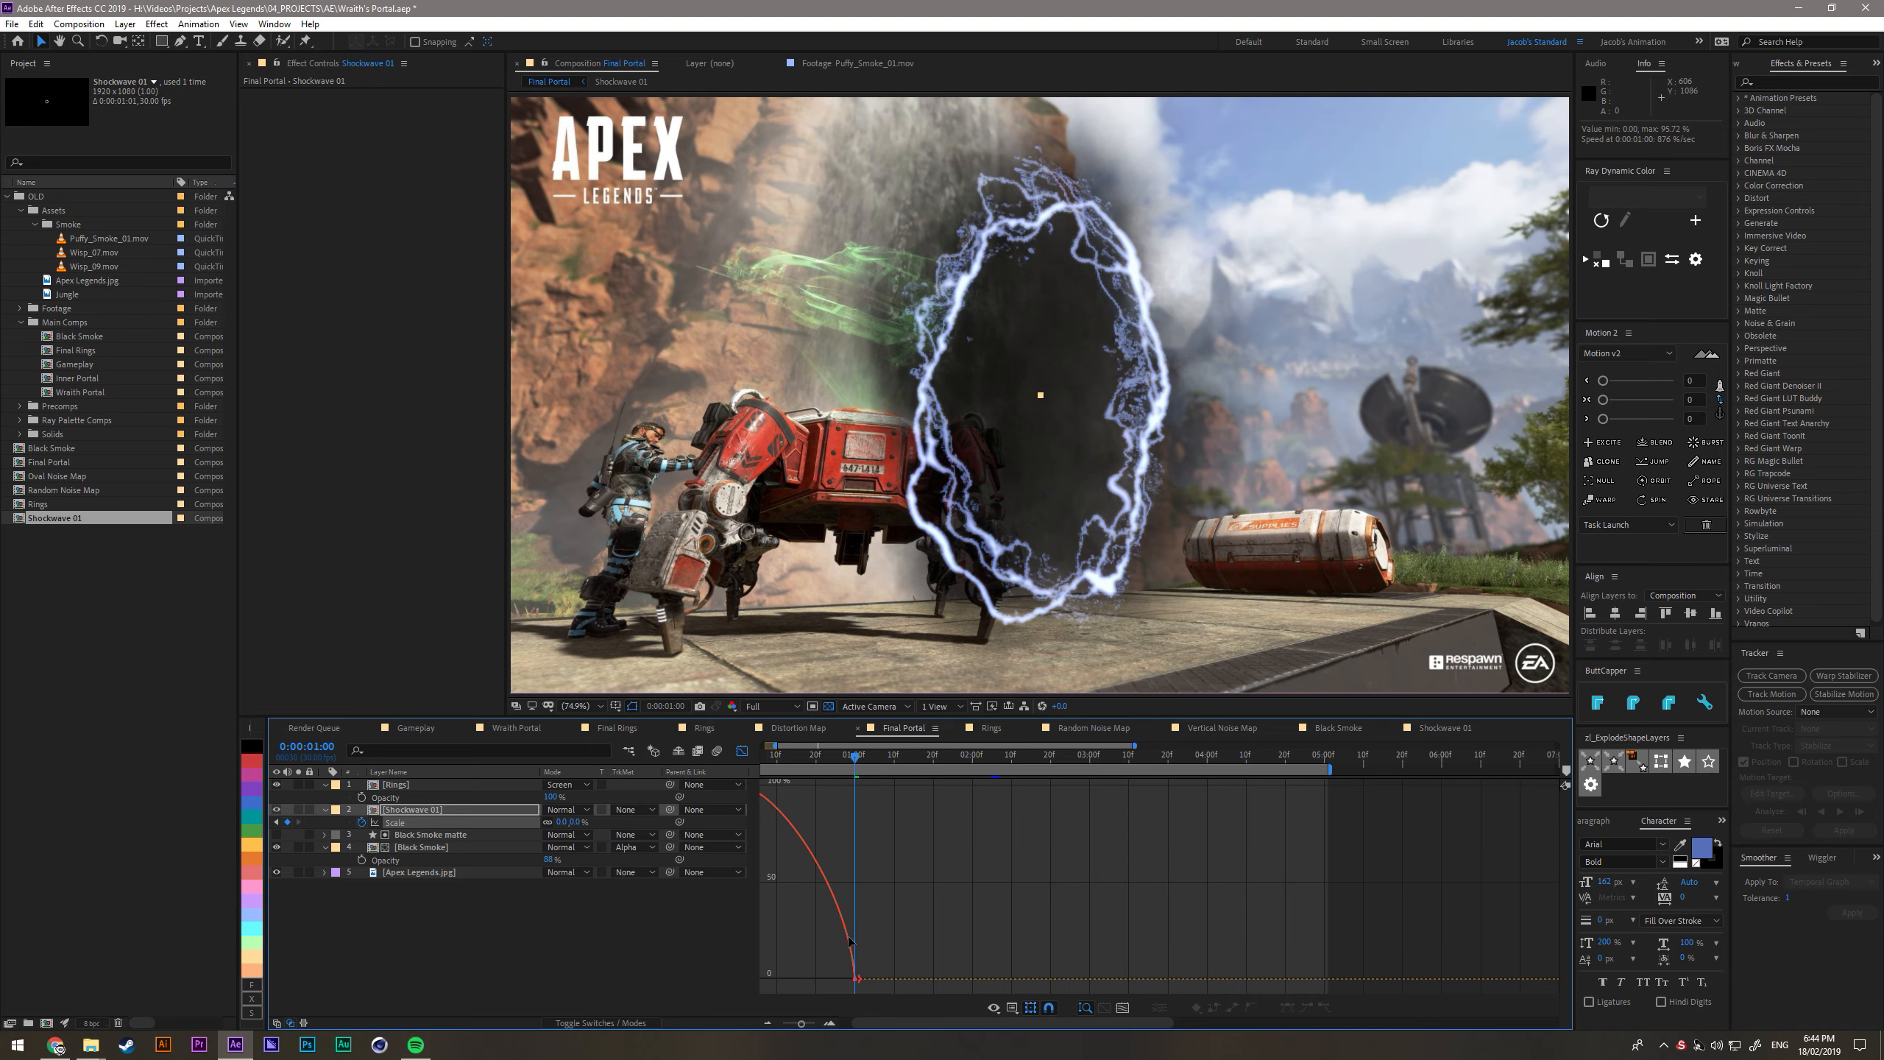
scroll(845, 872, "down", 2)
left_click(785, 795)
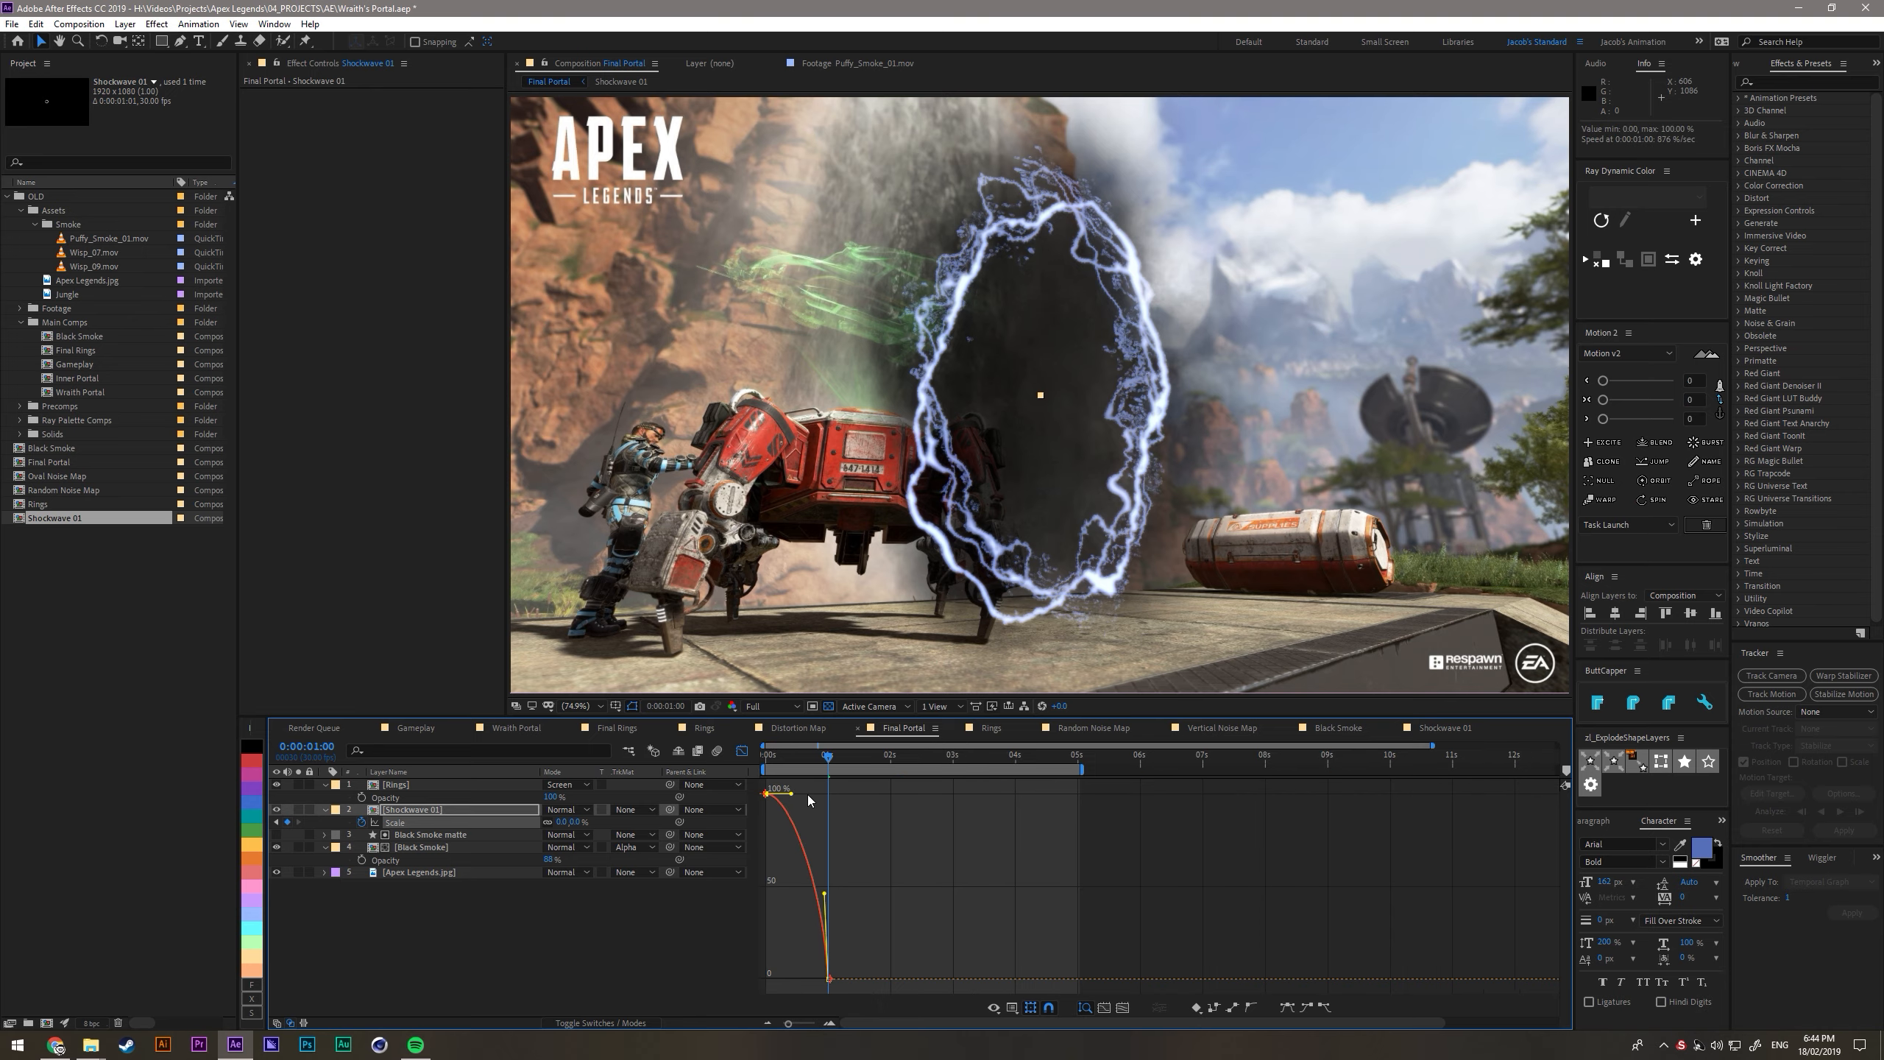
- Preview the collapsing Shockwave 01 animation from the first frame, then select the layer and return to the layer bar view
key("Home")
key("space")
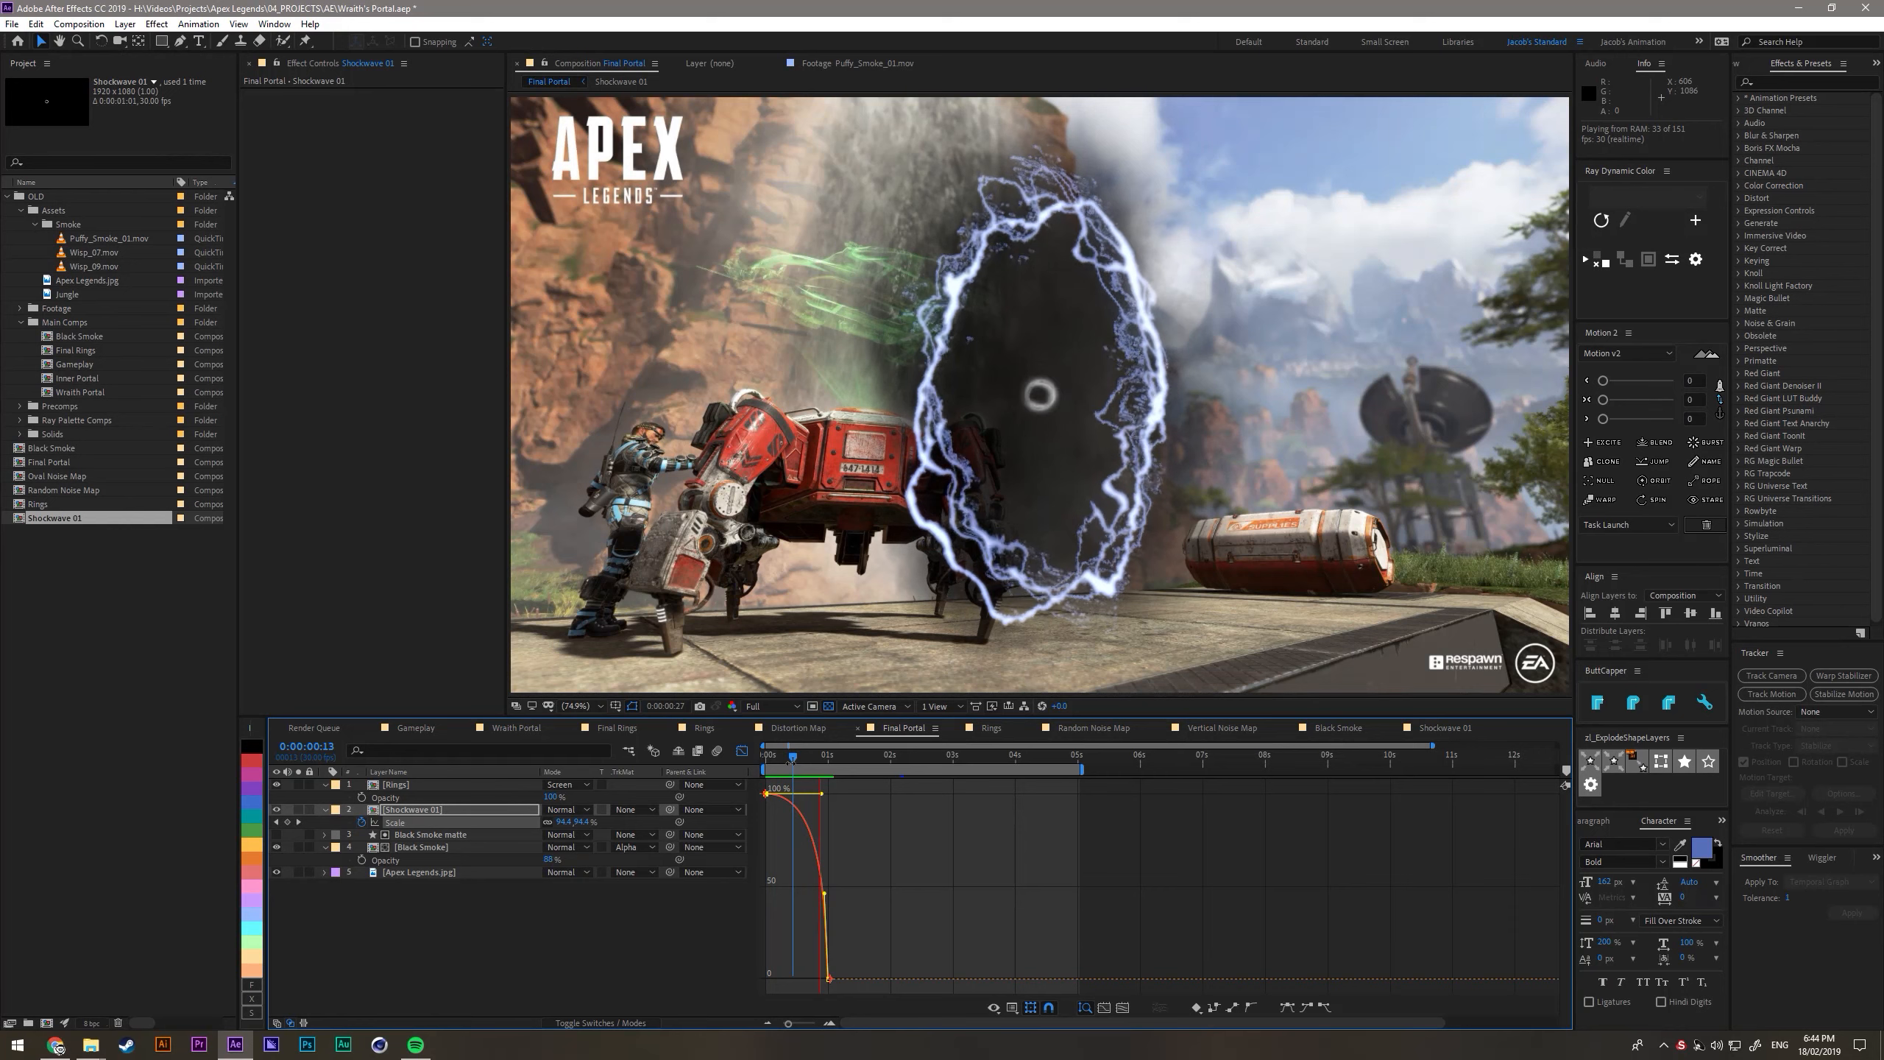
key("space")
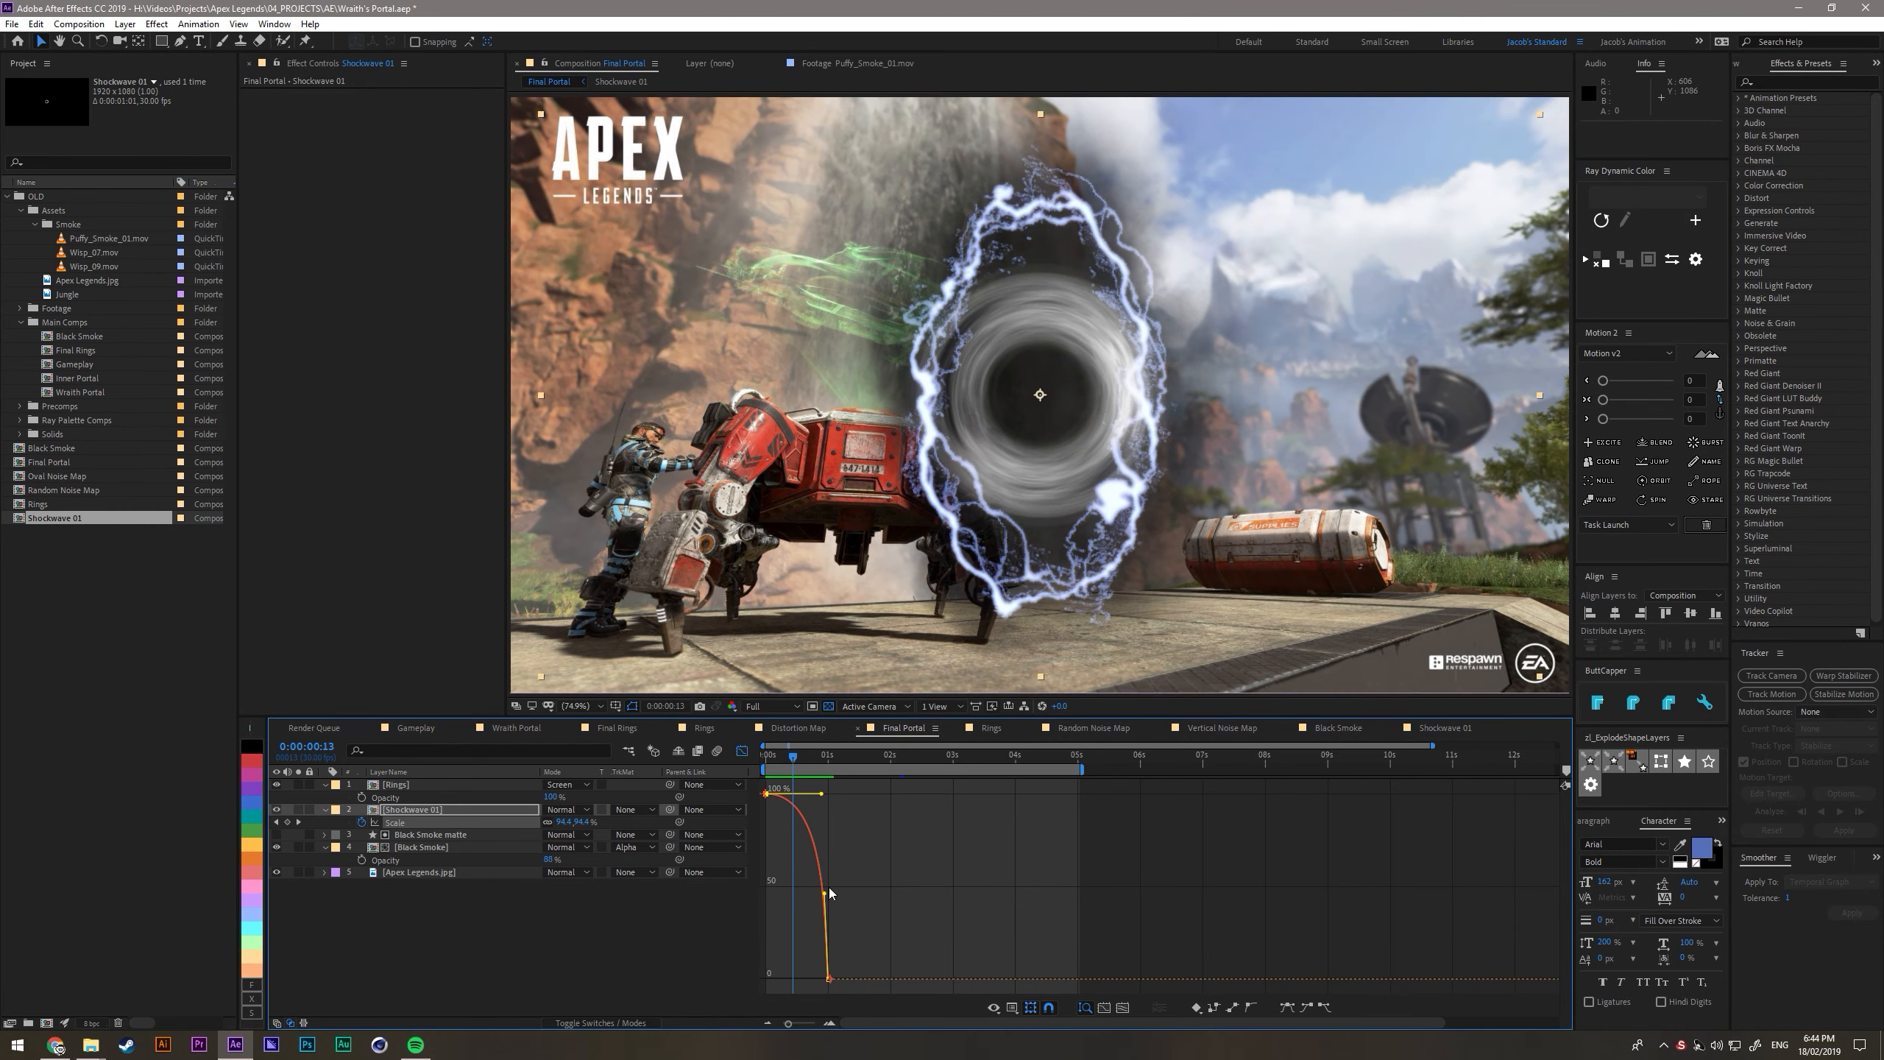
left_click(426, 810)
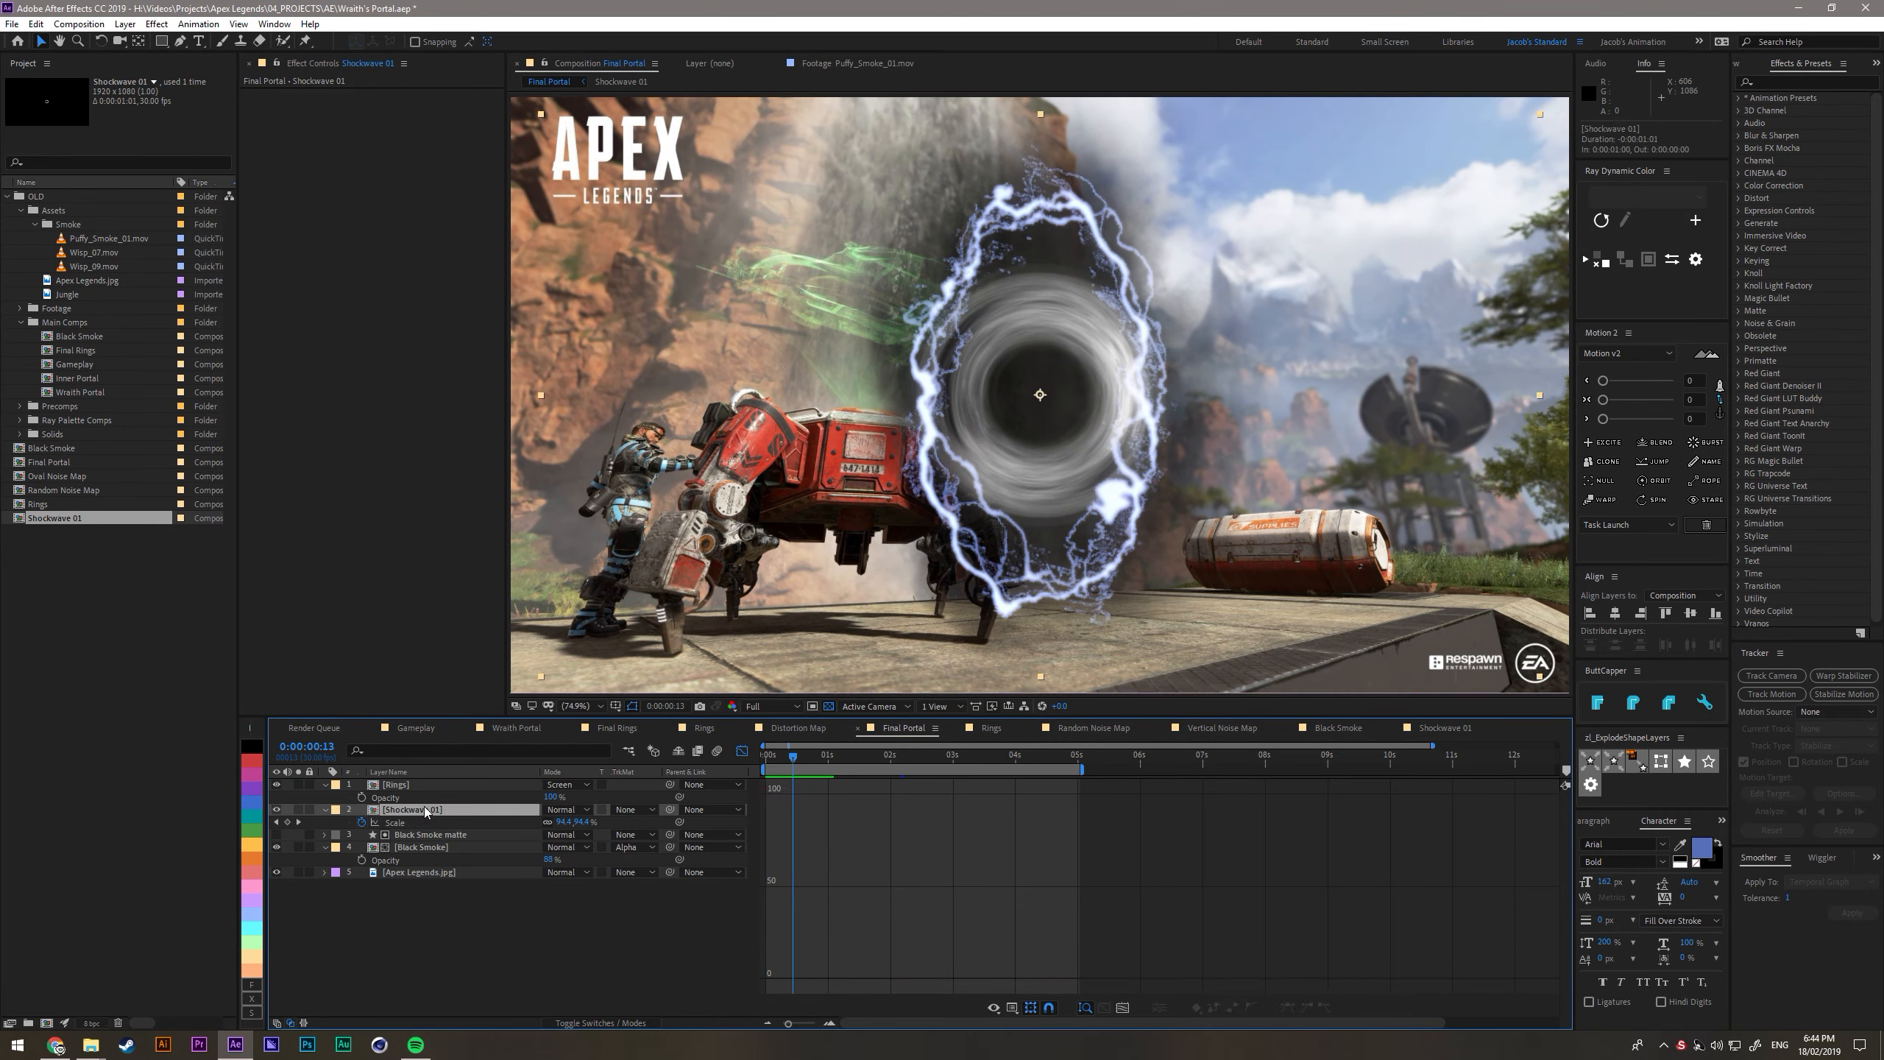
key("shift+F3")
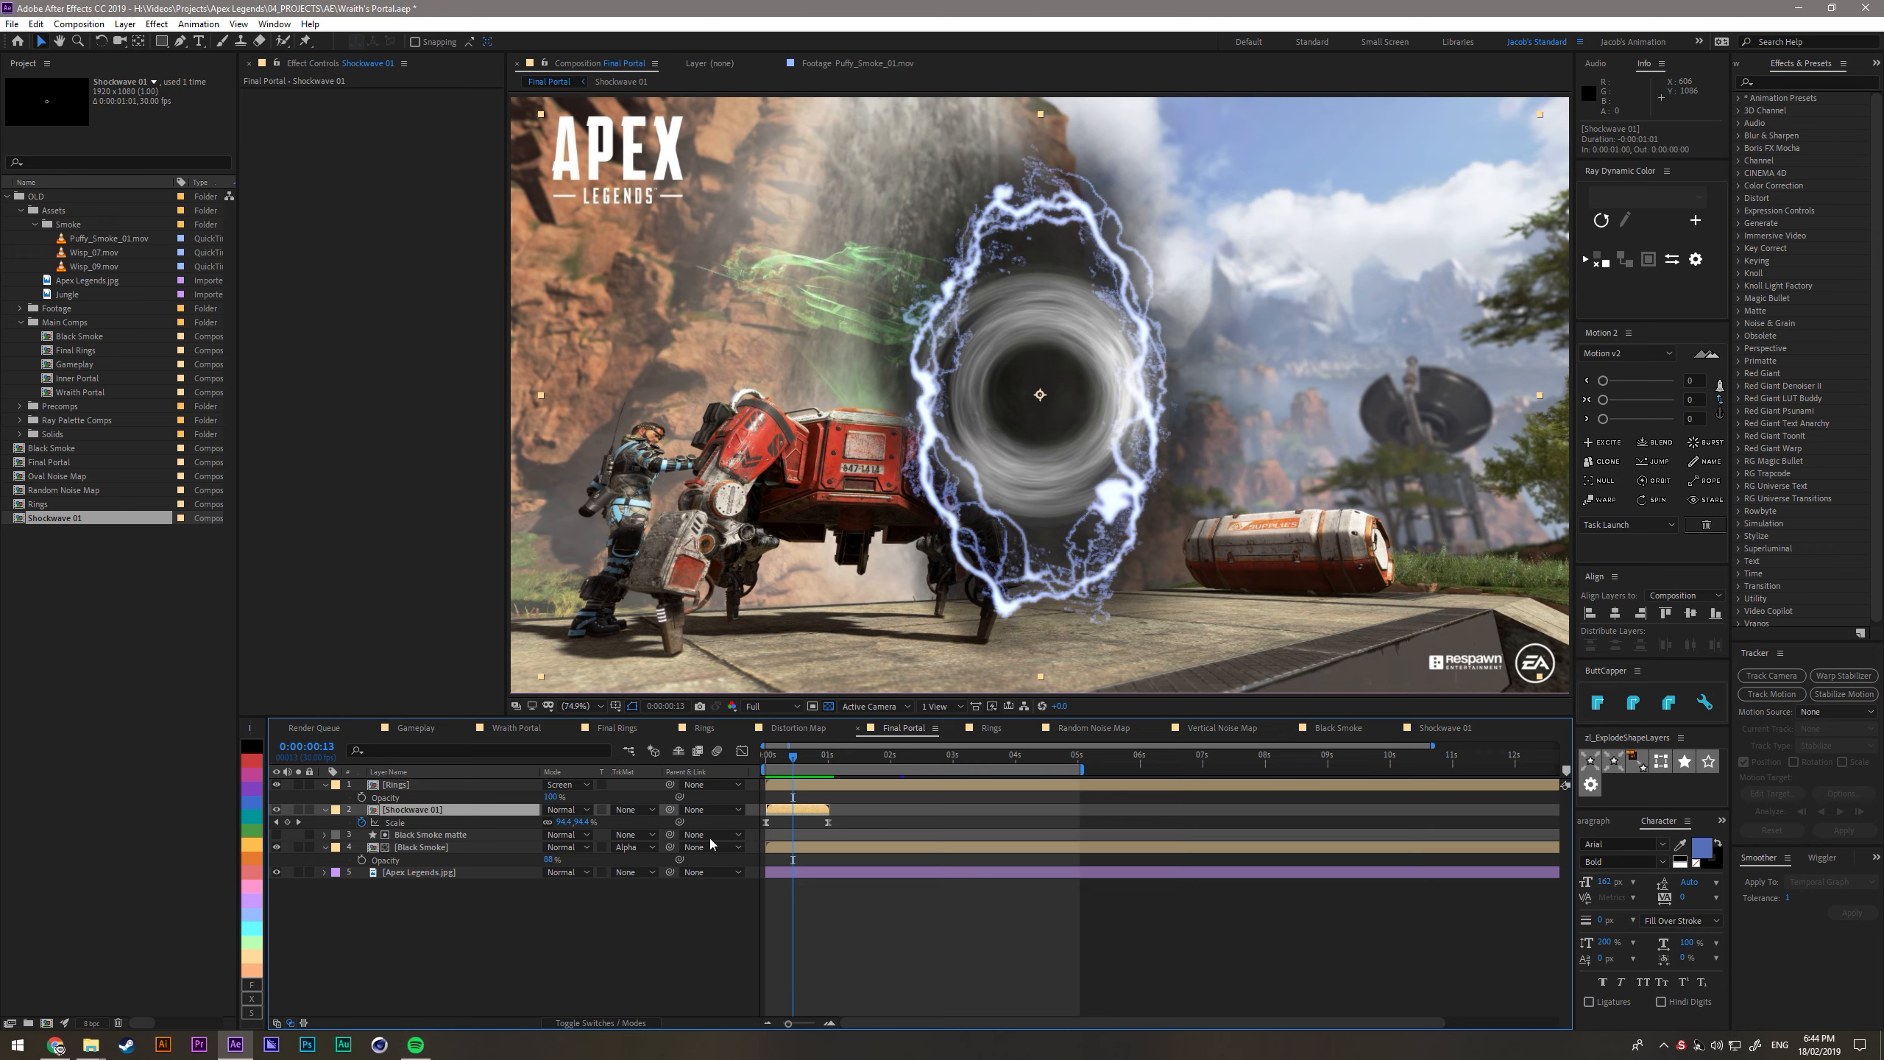
- Keyframe the Shockwave 01 layer's opacity from 100% at 0:15 to 0% at 1:00, ease the keyframes and preview the fade
key("alt+shift+t")
mouse_move(794, 835)
left_mouse_down()
mouse_move(772, 836)
mouse_move(798, 845)
left_mouse_up()
left_click_drag(793, 759, 829, 762)
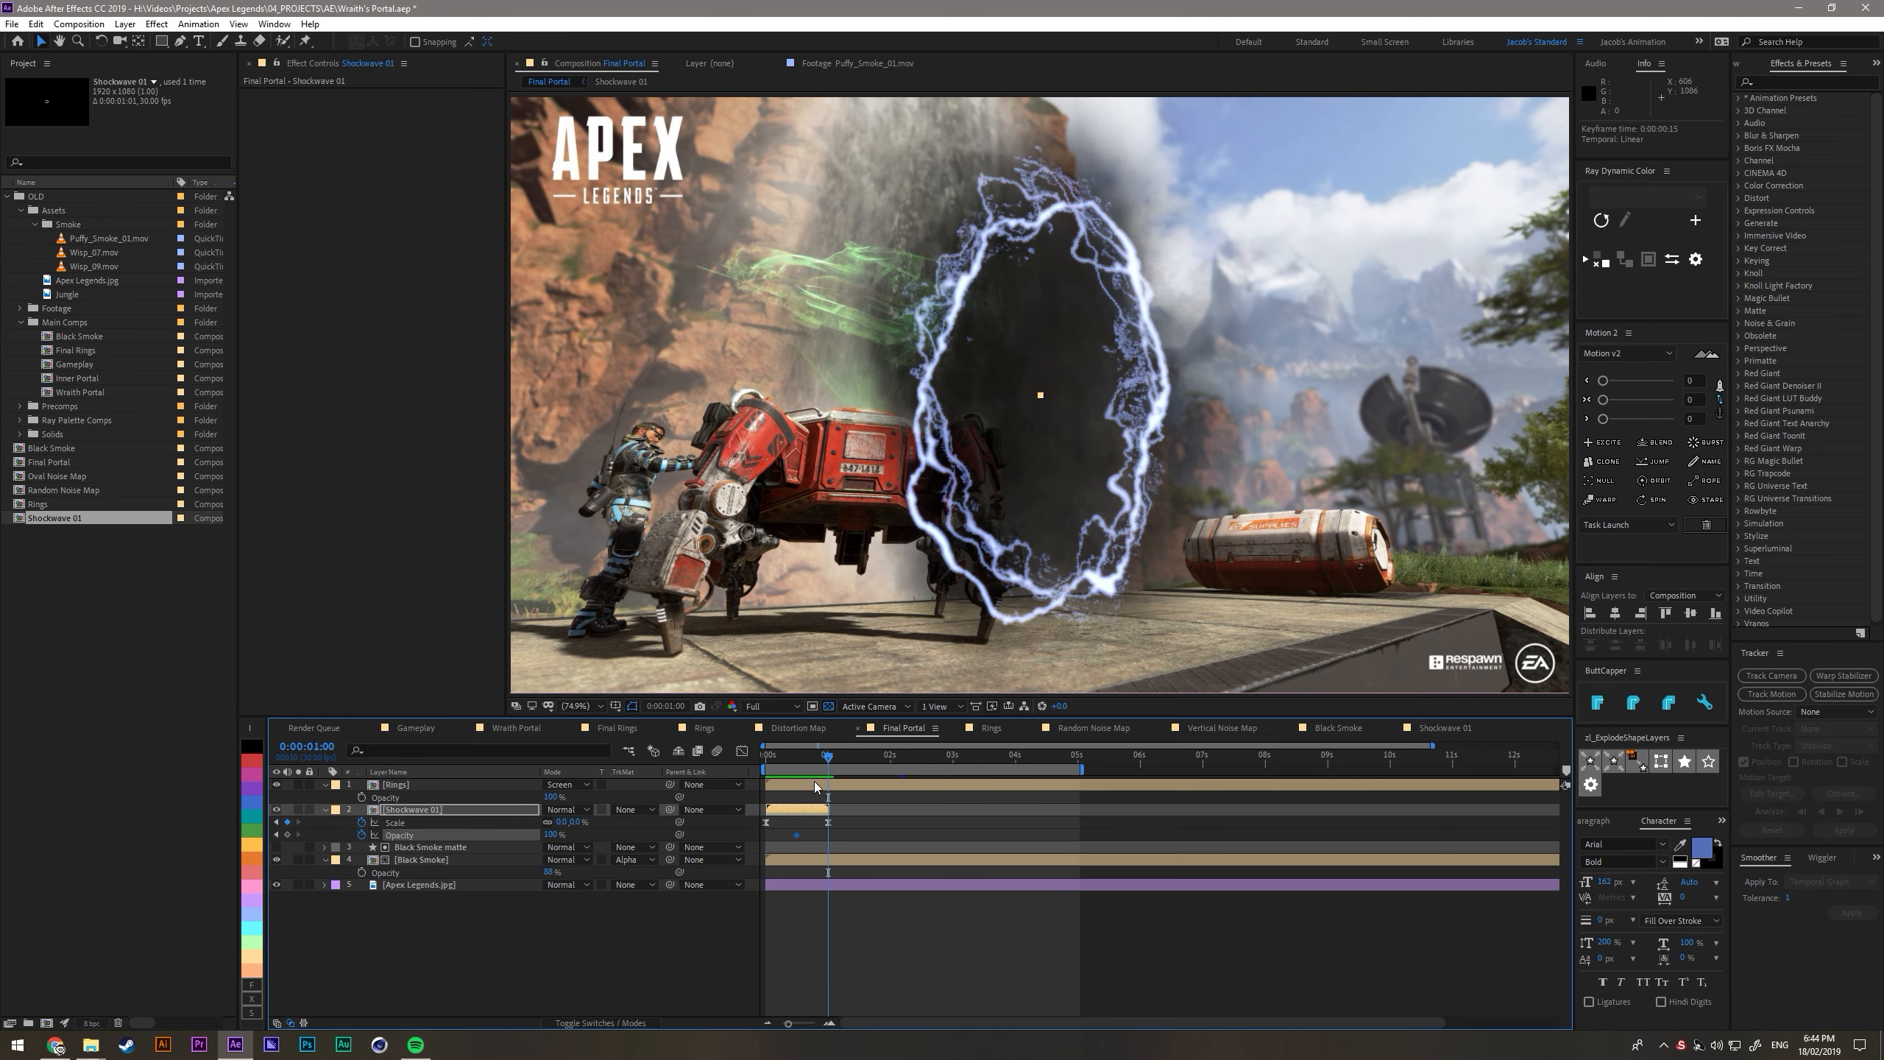
left_click_drag(862, 842, 779, 834)
key("F9")
key("space")
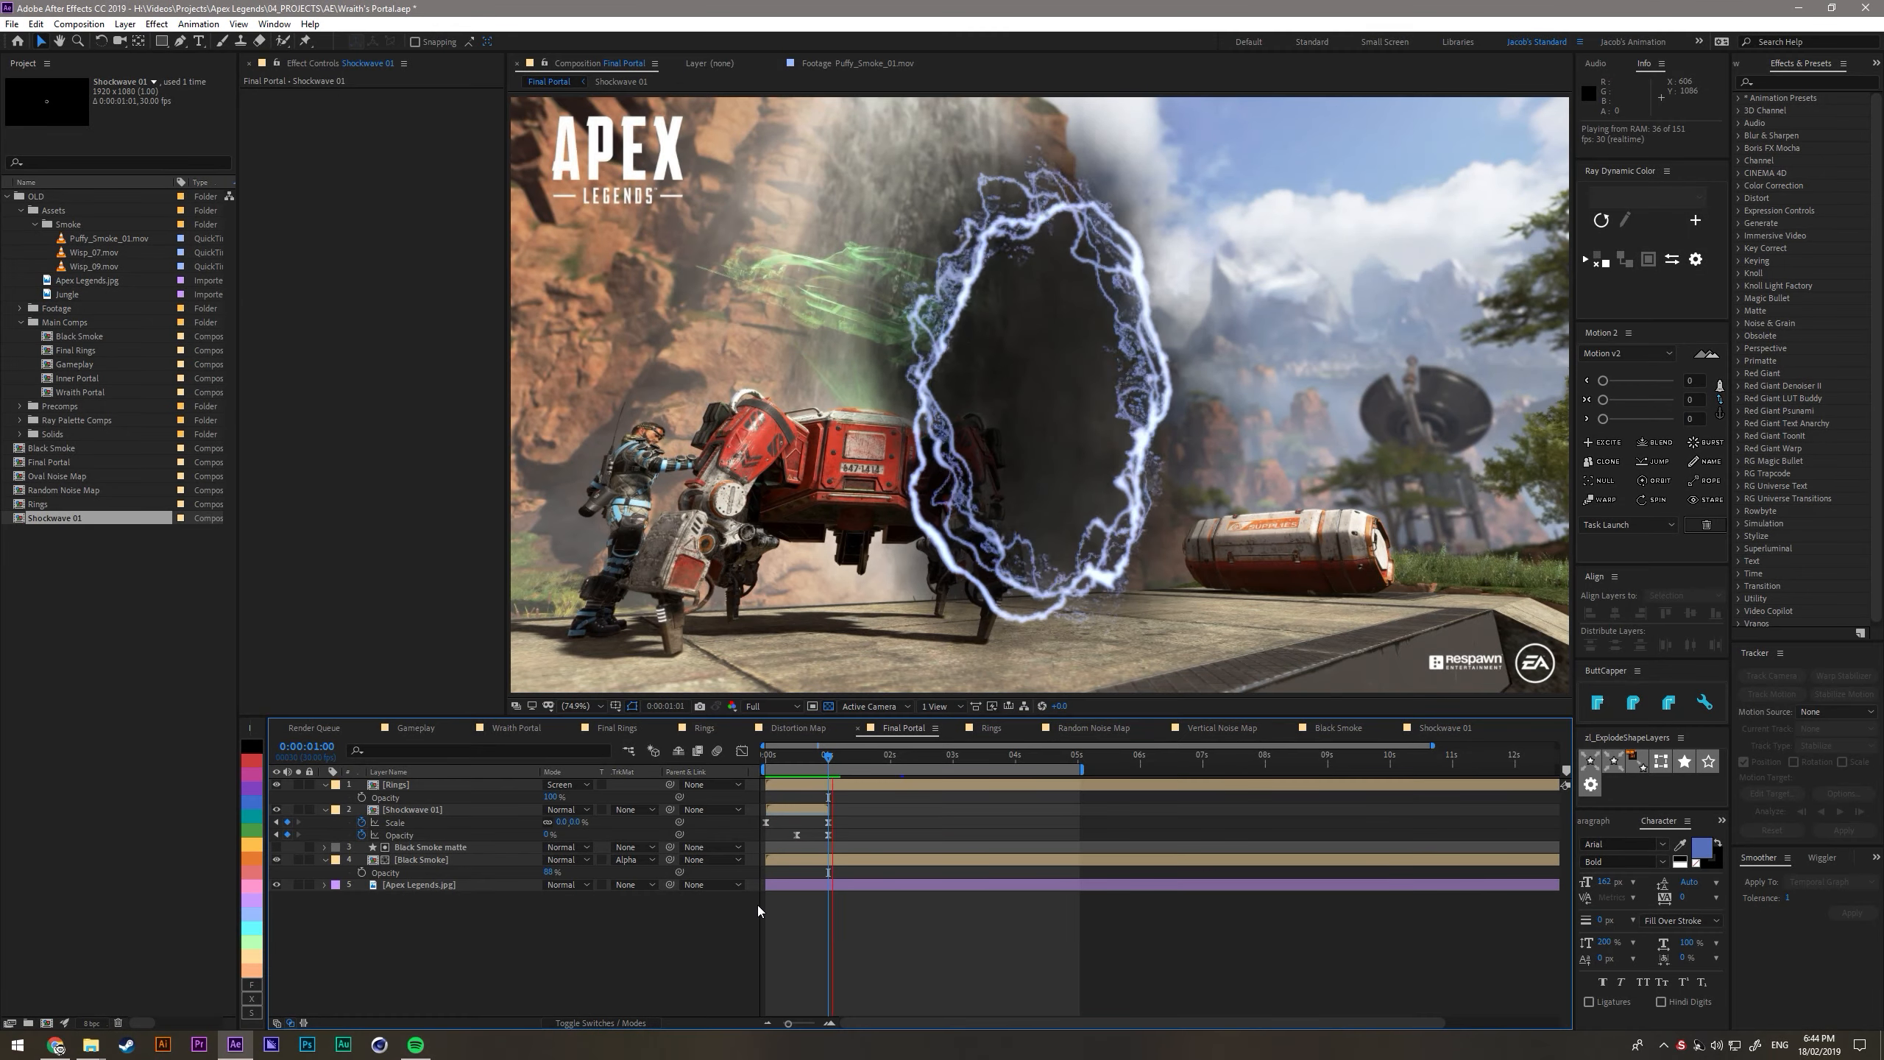
- Apply CC Glass to the Shockwave 01 layer, with a Softness of about 3.3, an increased Height and a Displacement of 44
left_click(415, 808)
key("ctrl+space")
type("glass")
key("Return")
left_click(259, 106)
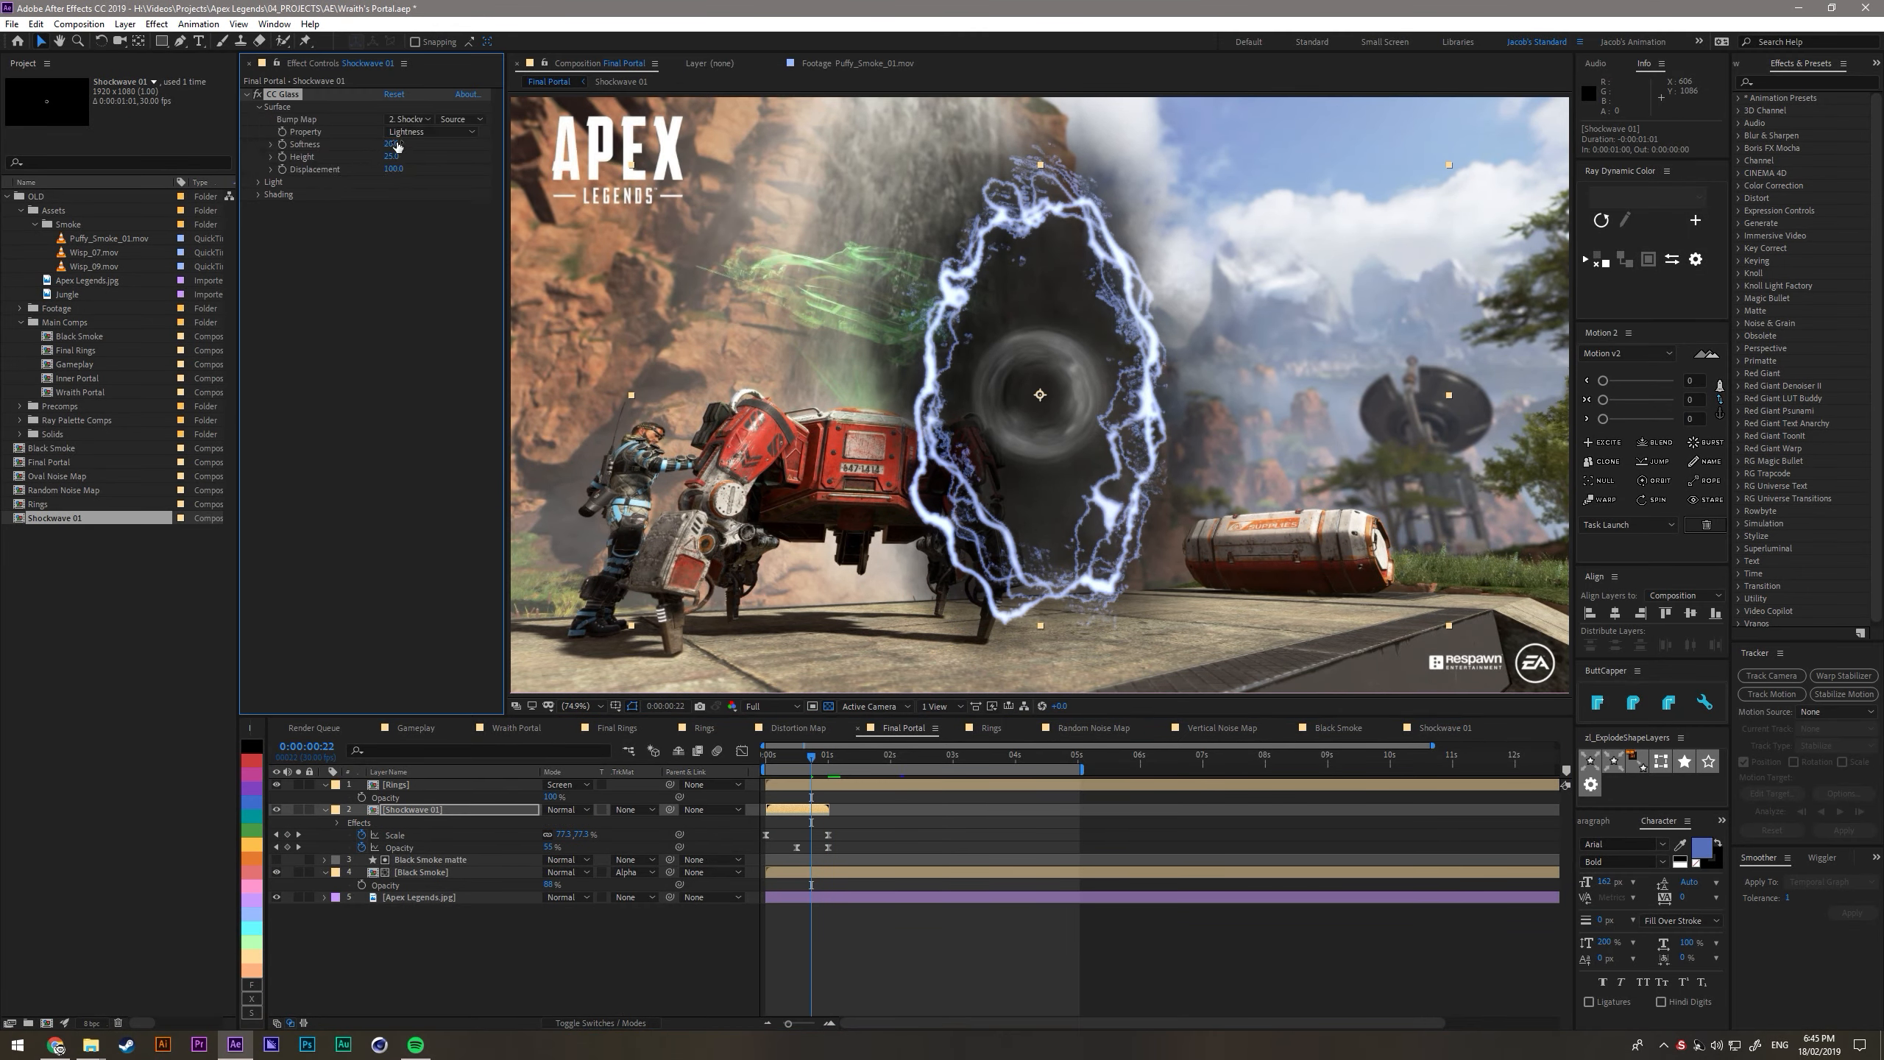
left_click_drag(451, 154, 540, 164)
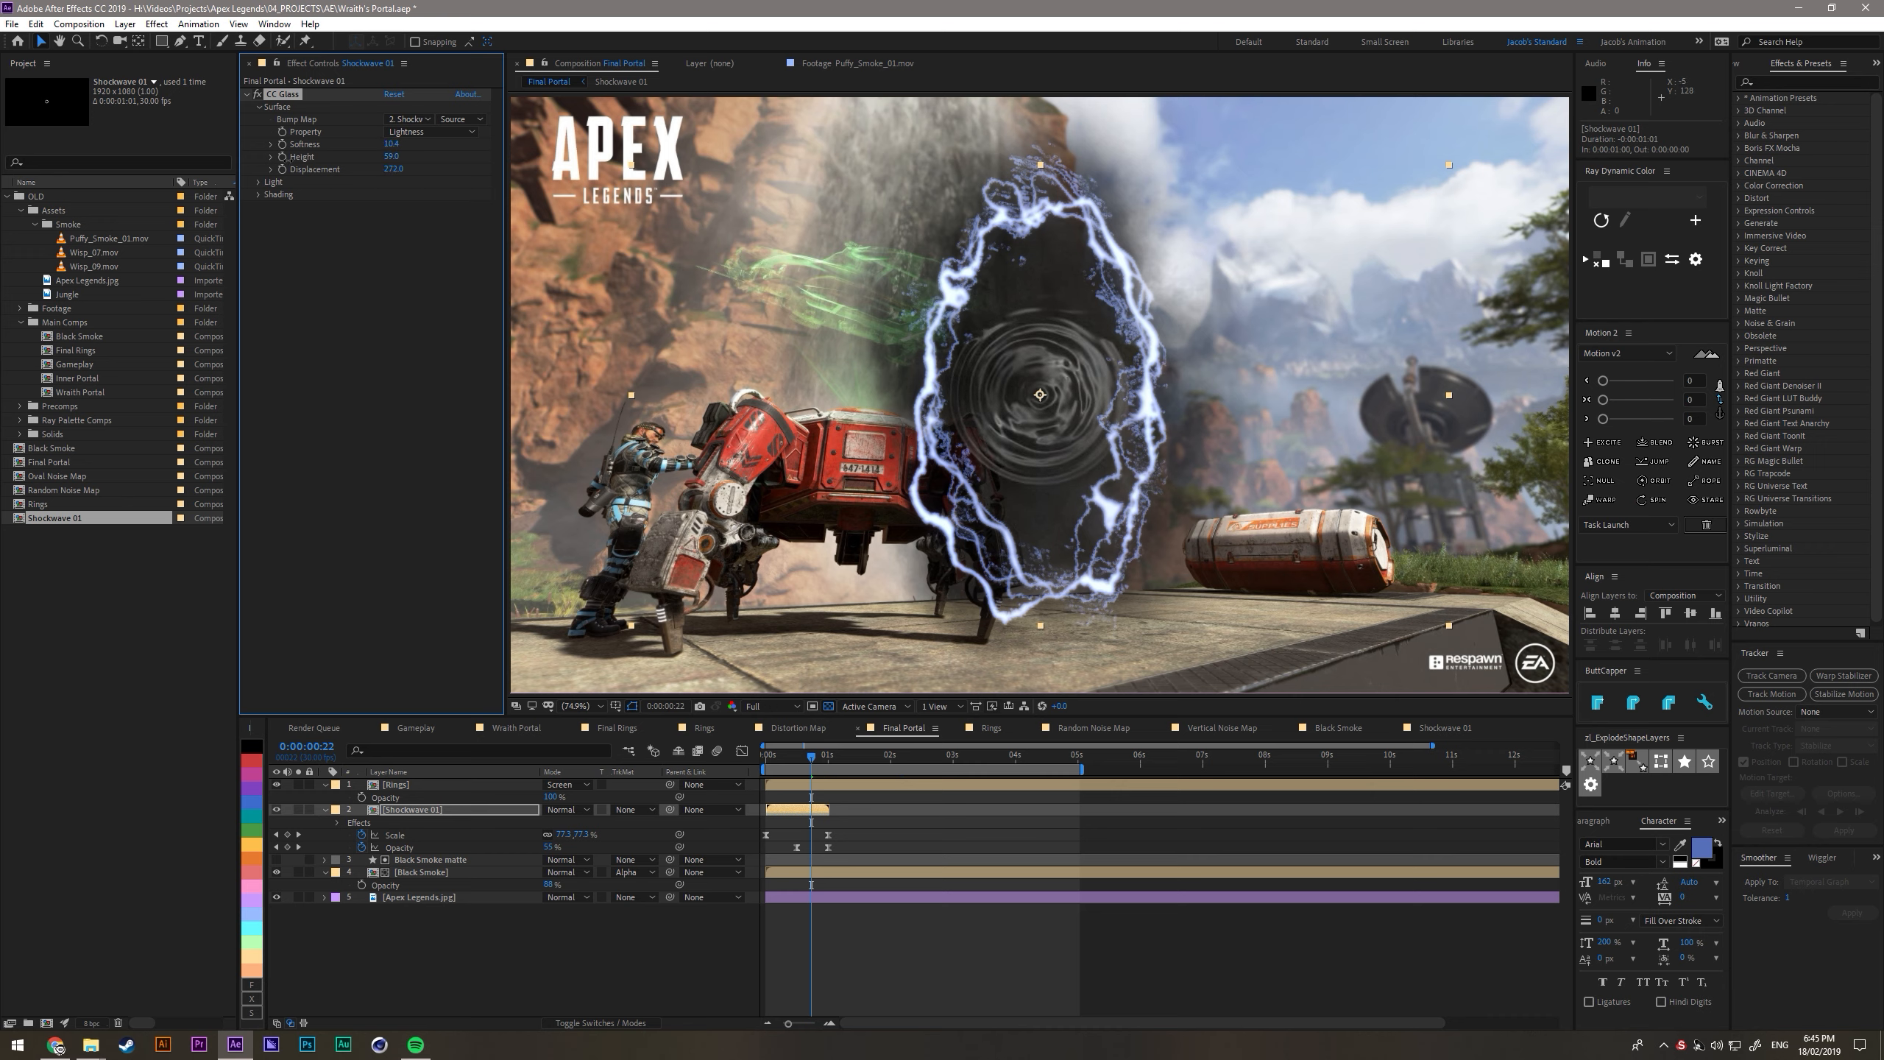
left_click_drag(61, 266, 1, 272)
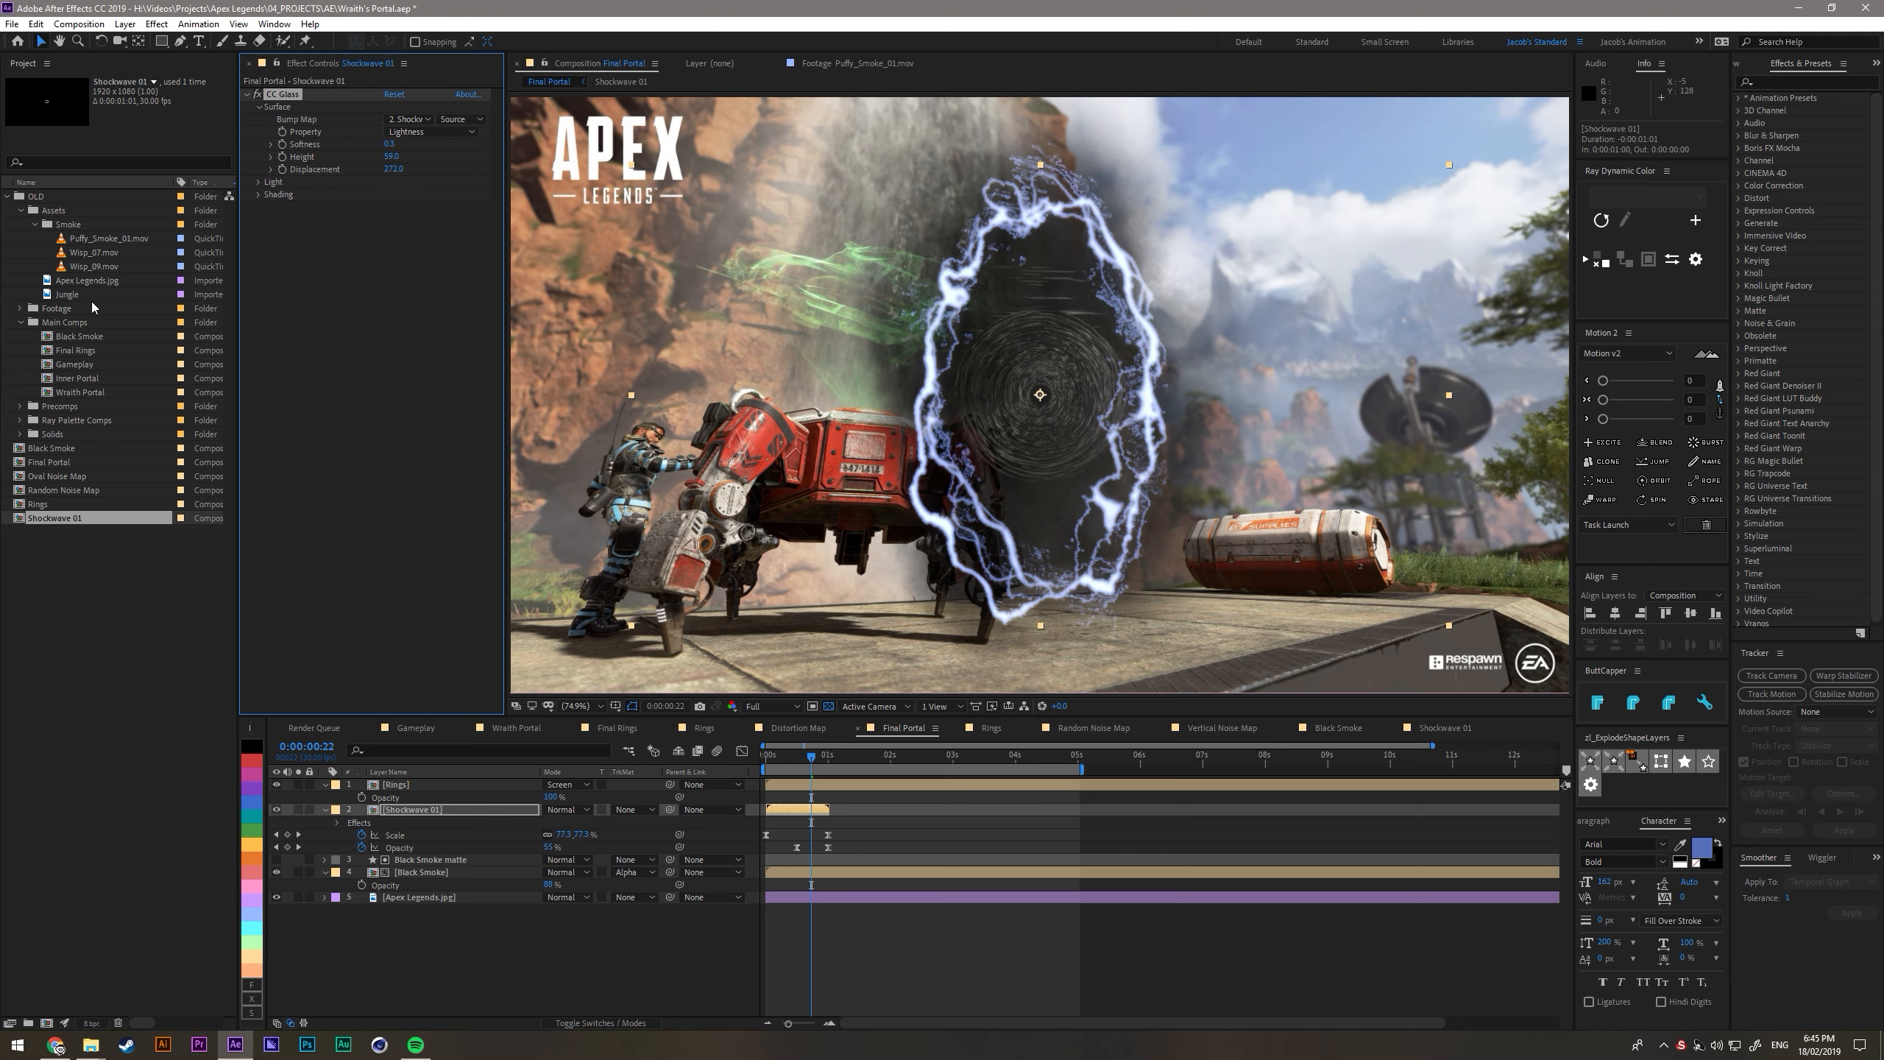
left_click_drag(349, 184, 265, 208)
left_click_drag(390, 161, 549, 187)
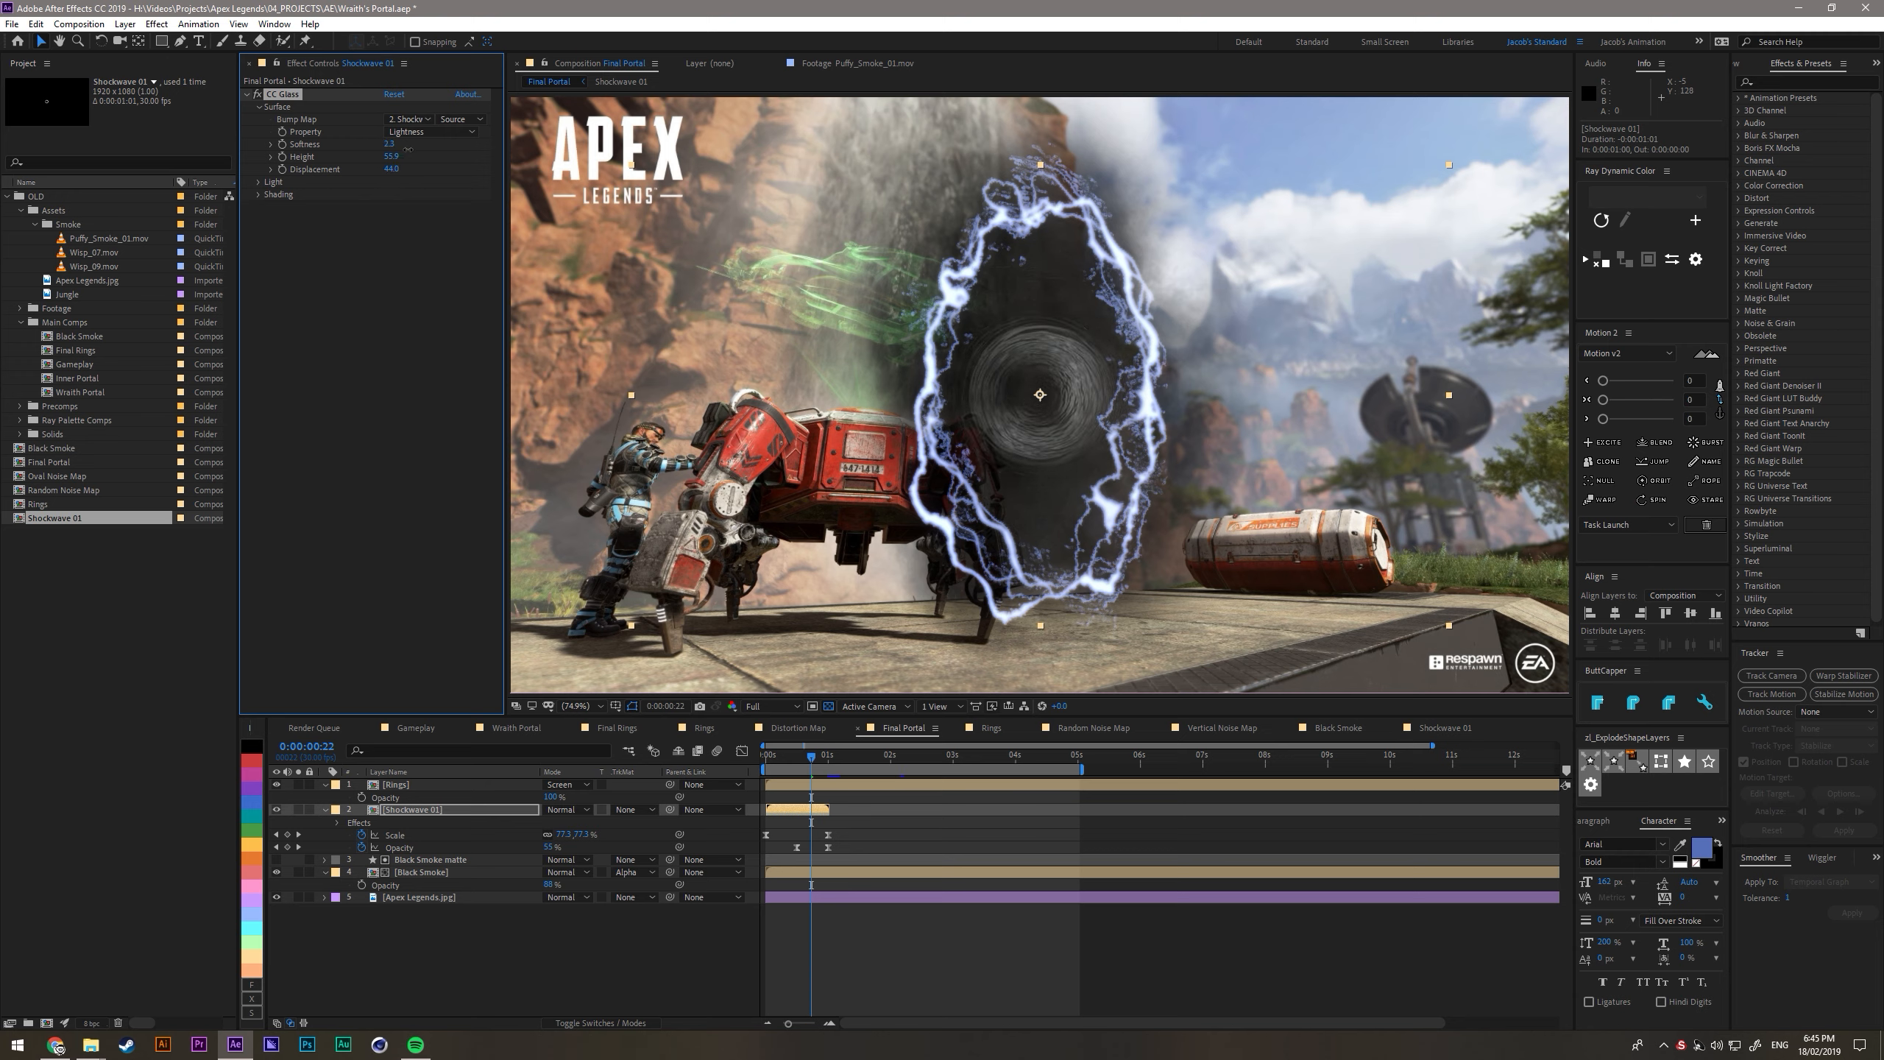
- Adjust the fractal noise inside the Shockwave 01 composition to contrast 236 and brightness -43, then return to Final Portal
double_click(408, 812)
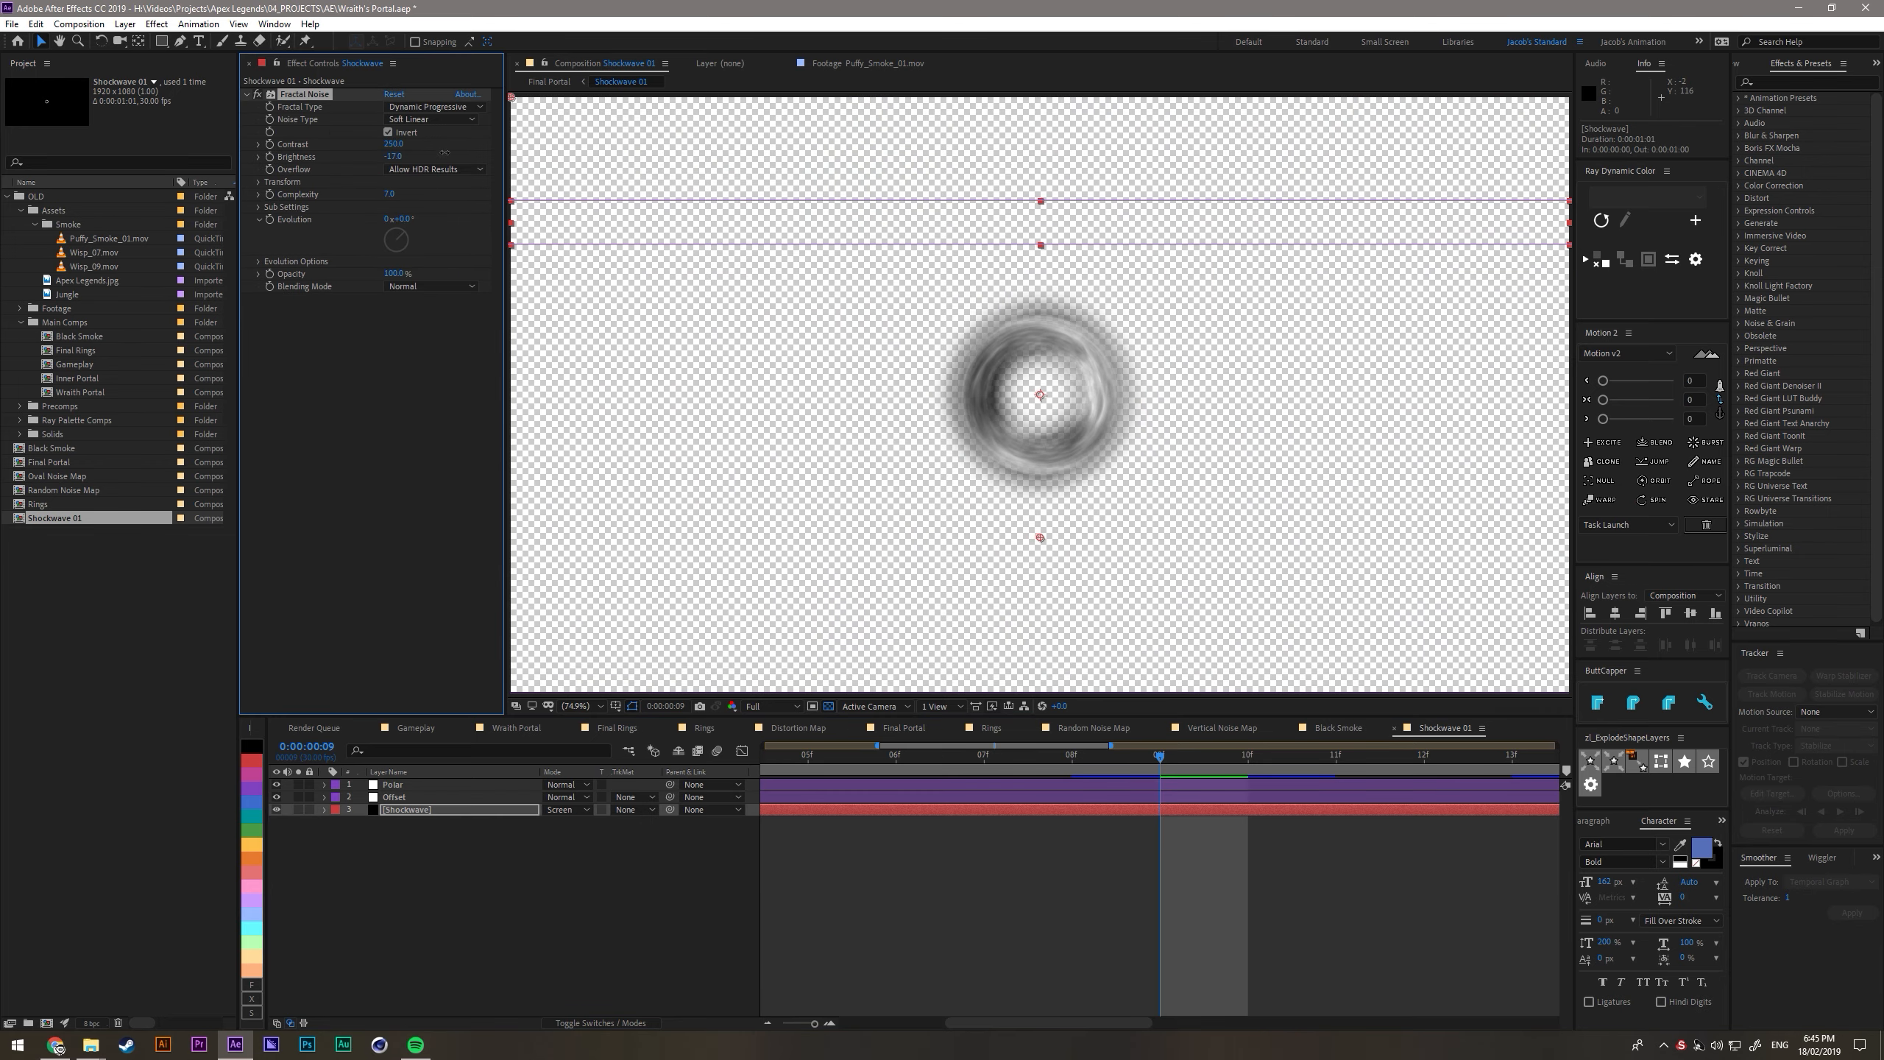
key("Tab")
left_click(622, 161)
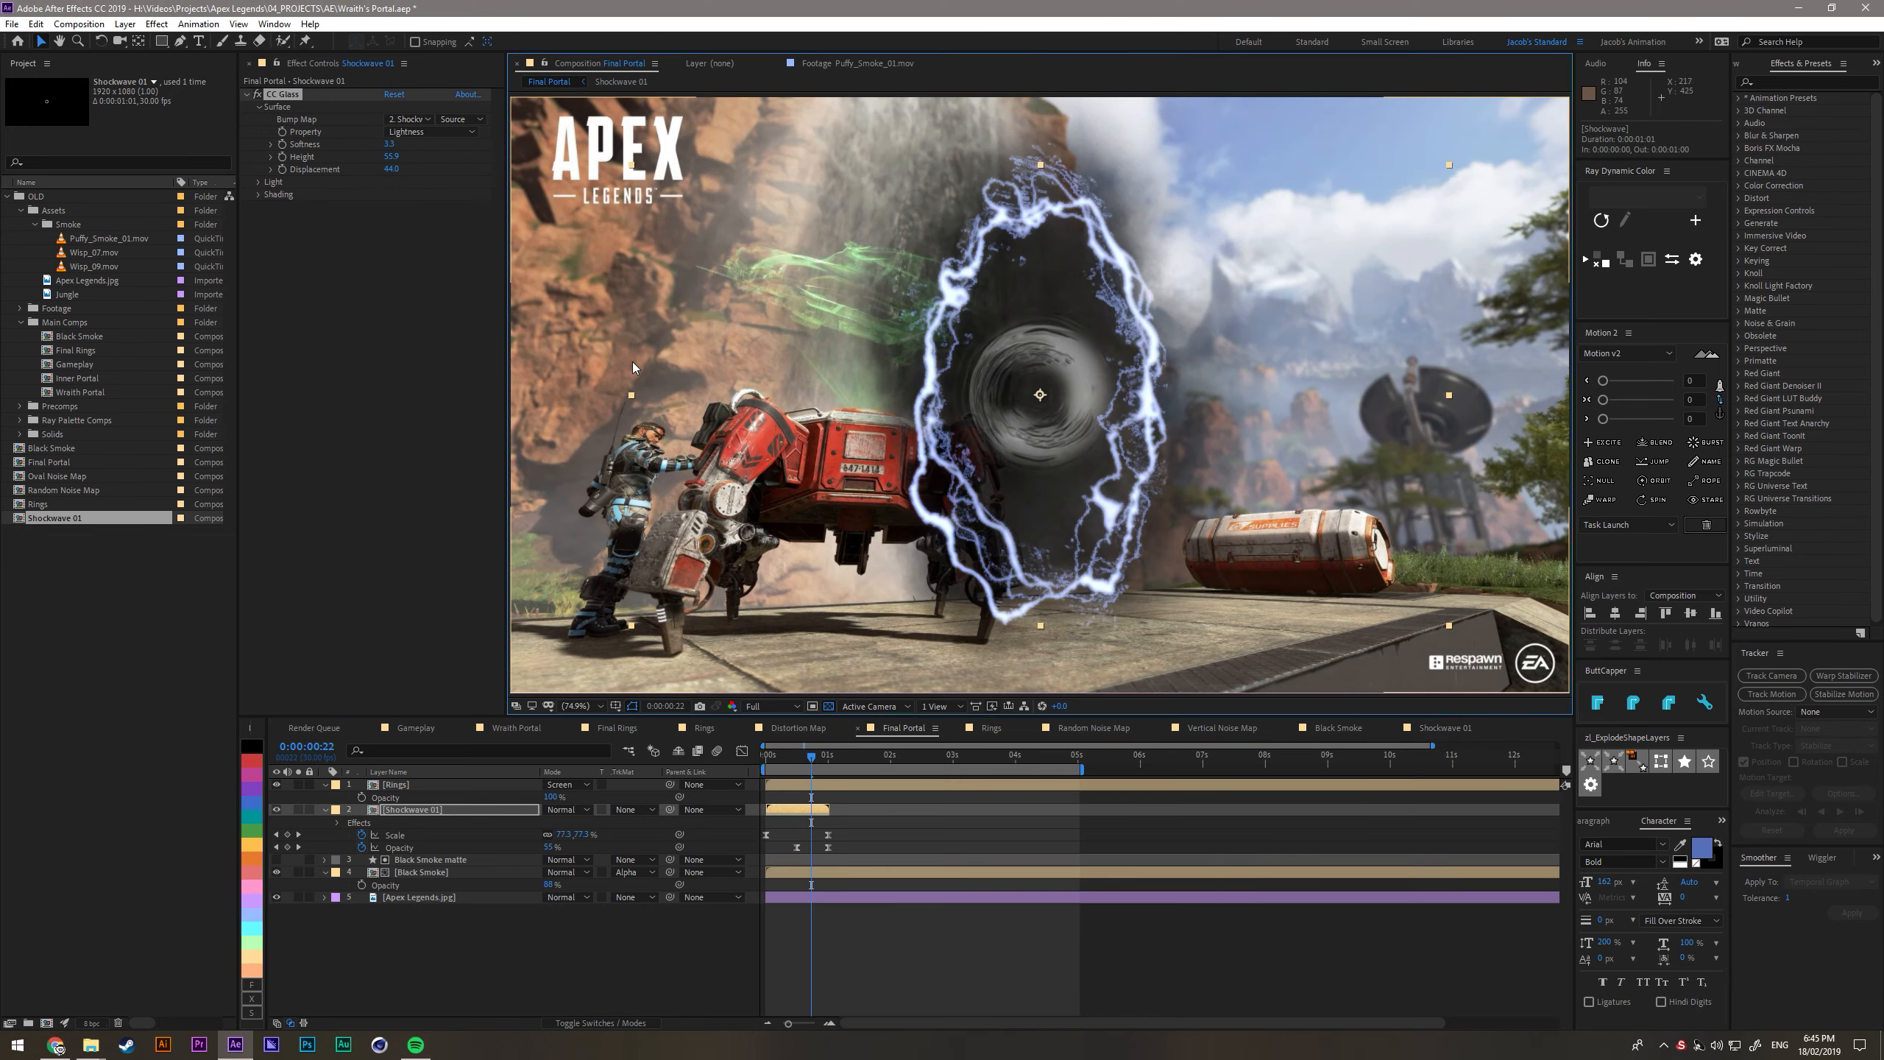
double_click(446, 812)
mouse_move(399, 146)
left_mouse_down()
mouse_move(375, 145)
mouse_move(382, 158)
left_mouse_up()
left_click(419, 728)
left_click(907, 728)
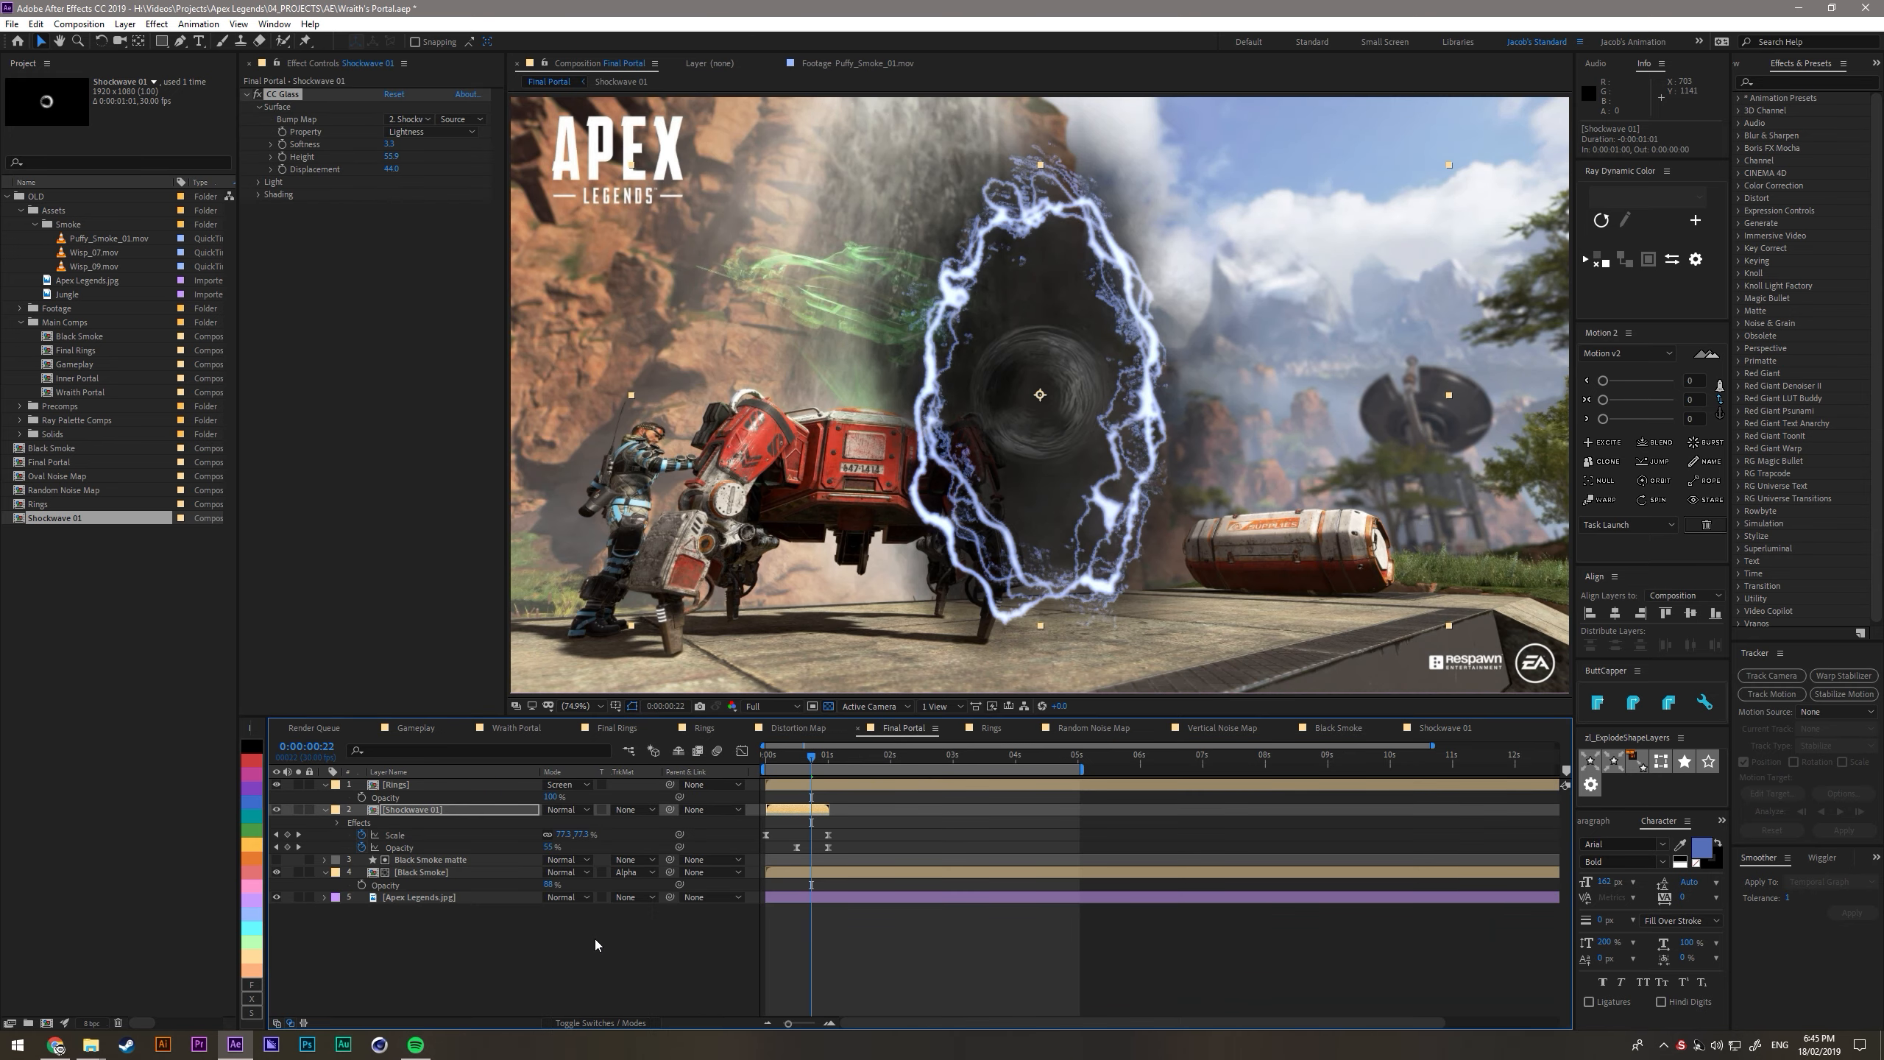
- Apply a Tint effect to the Shockwave 01 layer and map white to a light violet-blue
left_click(413, 811)
key("ctrl+space")
key("ctrl+space")
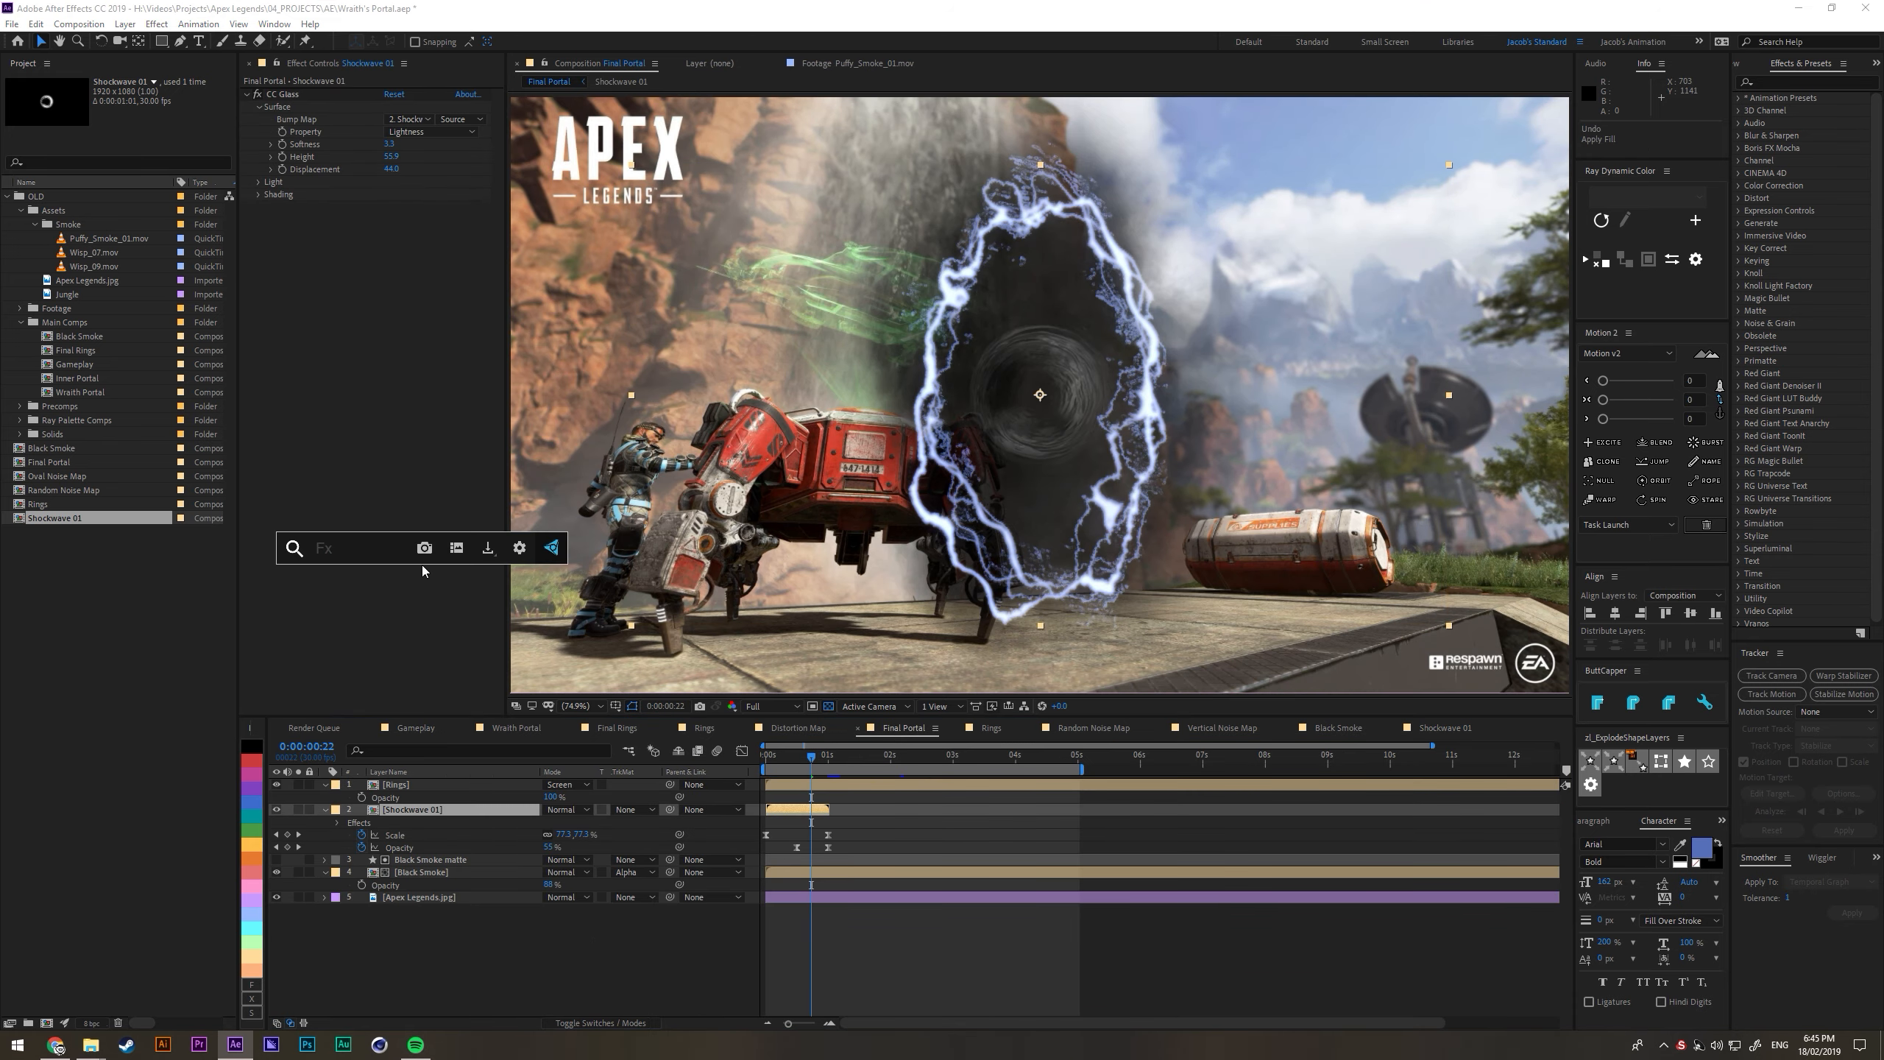
type("tint")
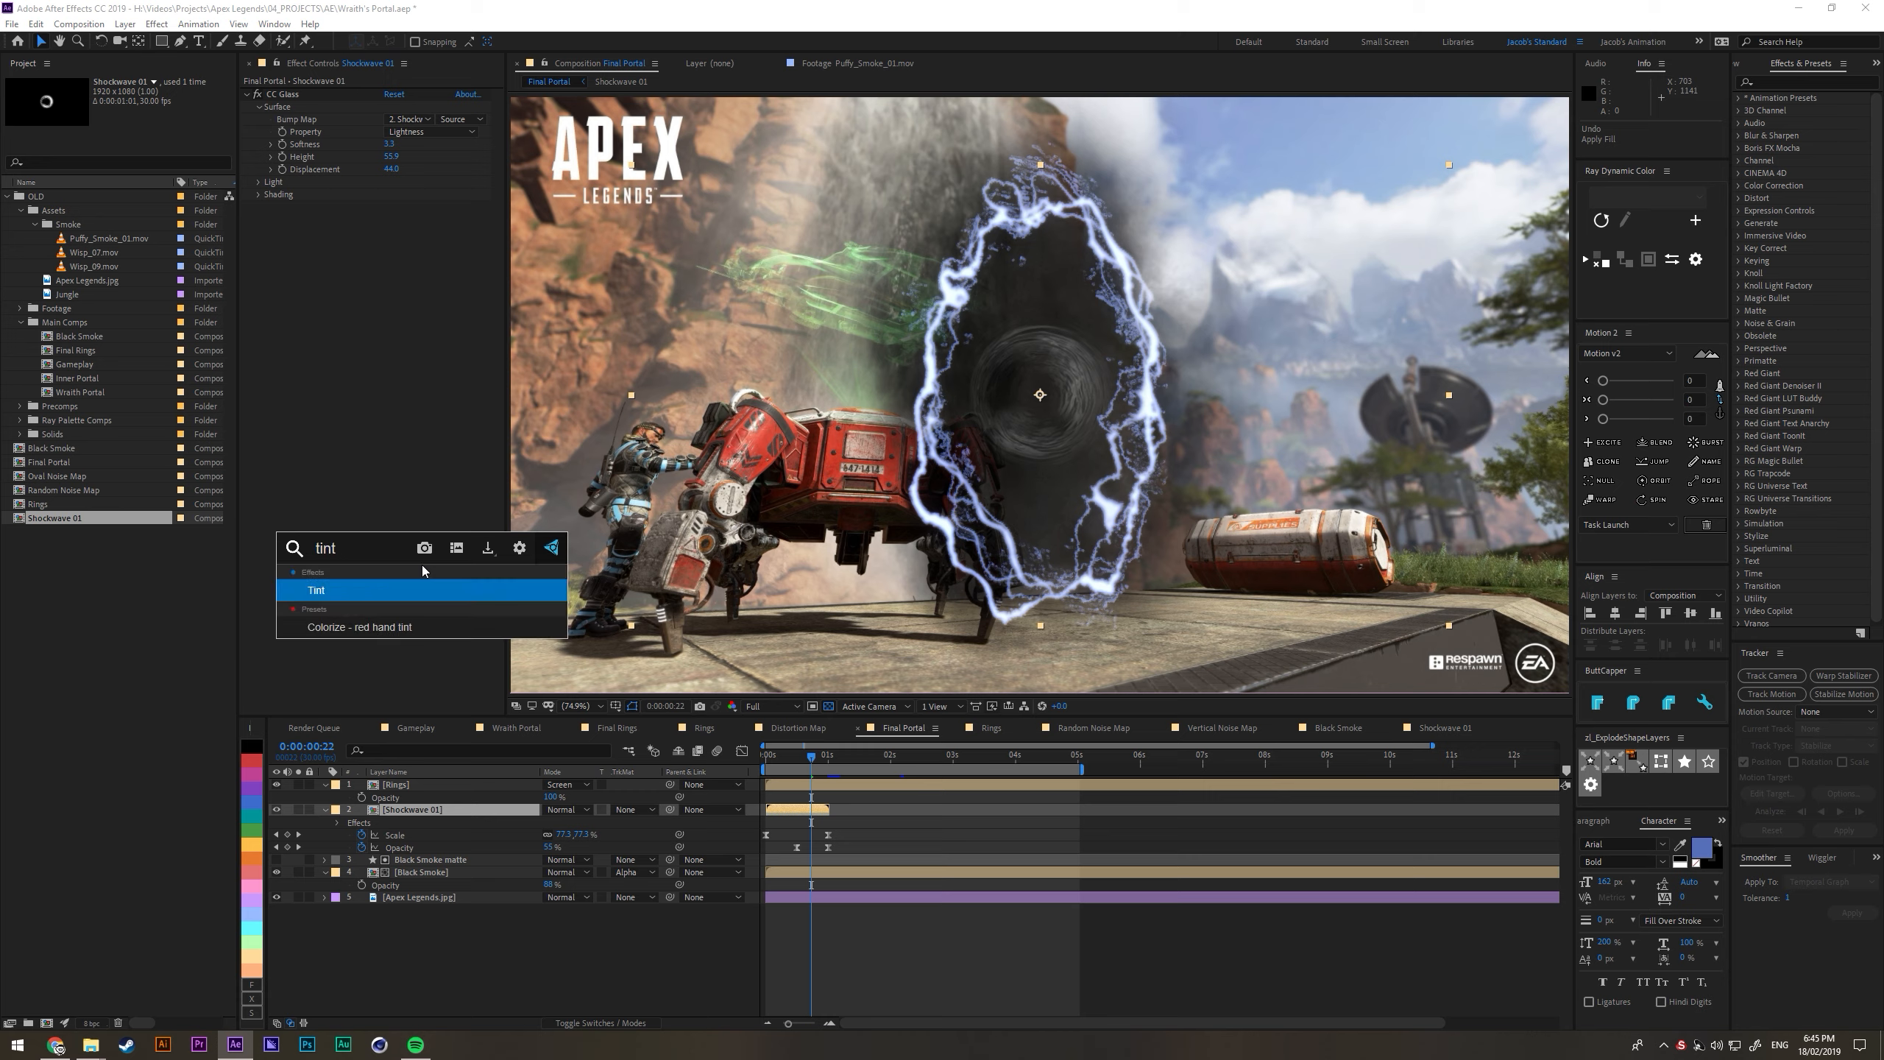
key("Return")
left_click(390, 232)
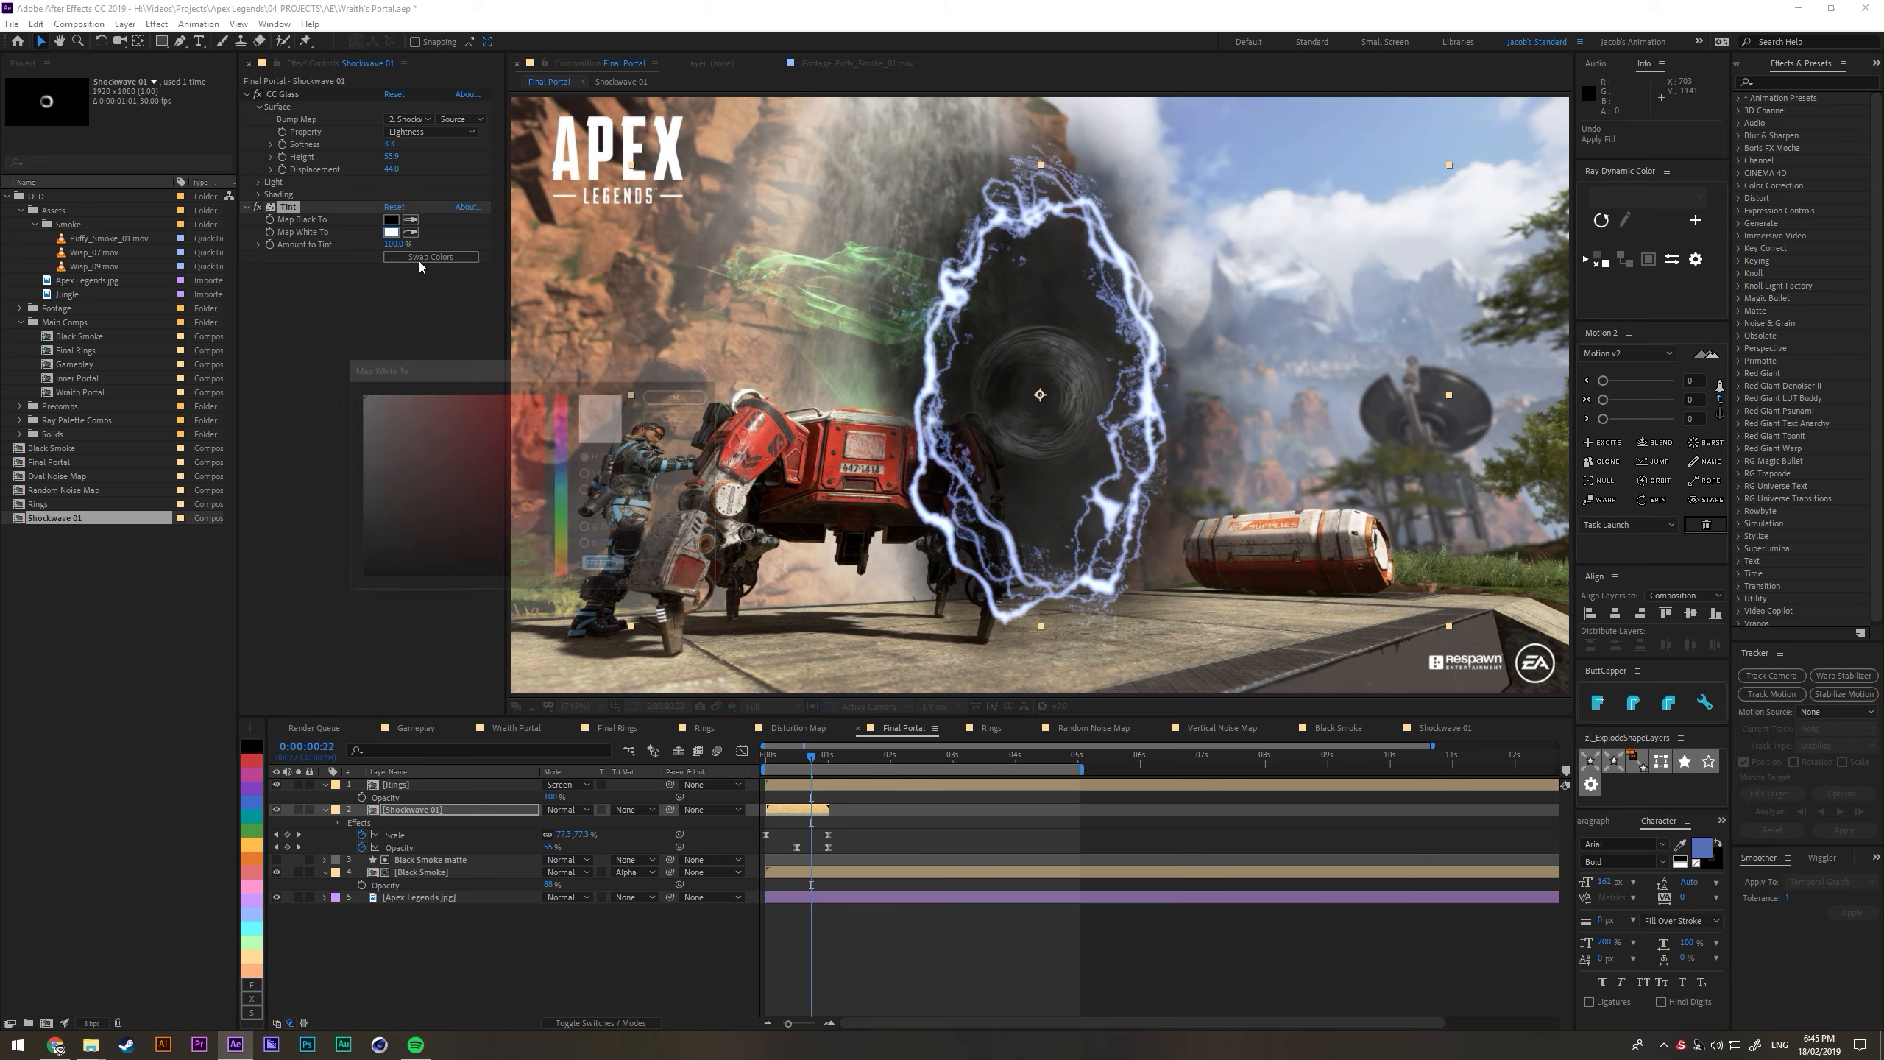
left_click(563, 456)
left_click(474, 402)
left_click_drag(462, 397, 417, 388)
left_click(680, 395)
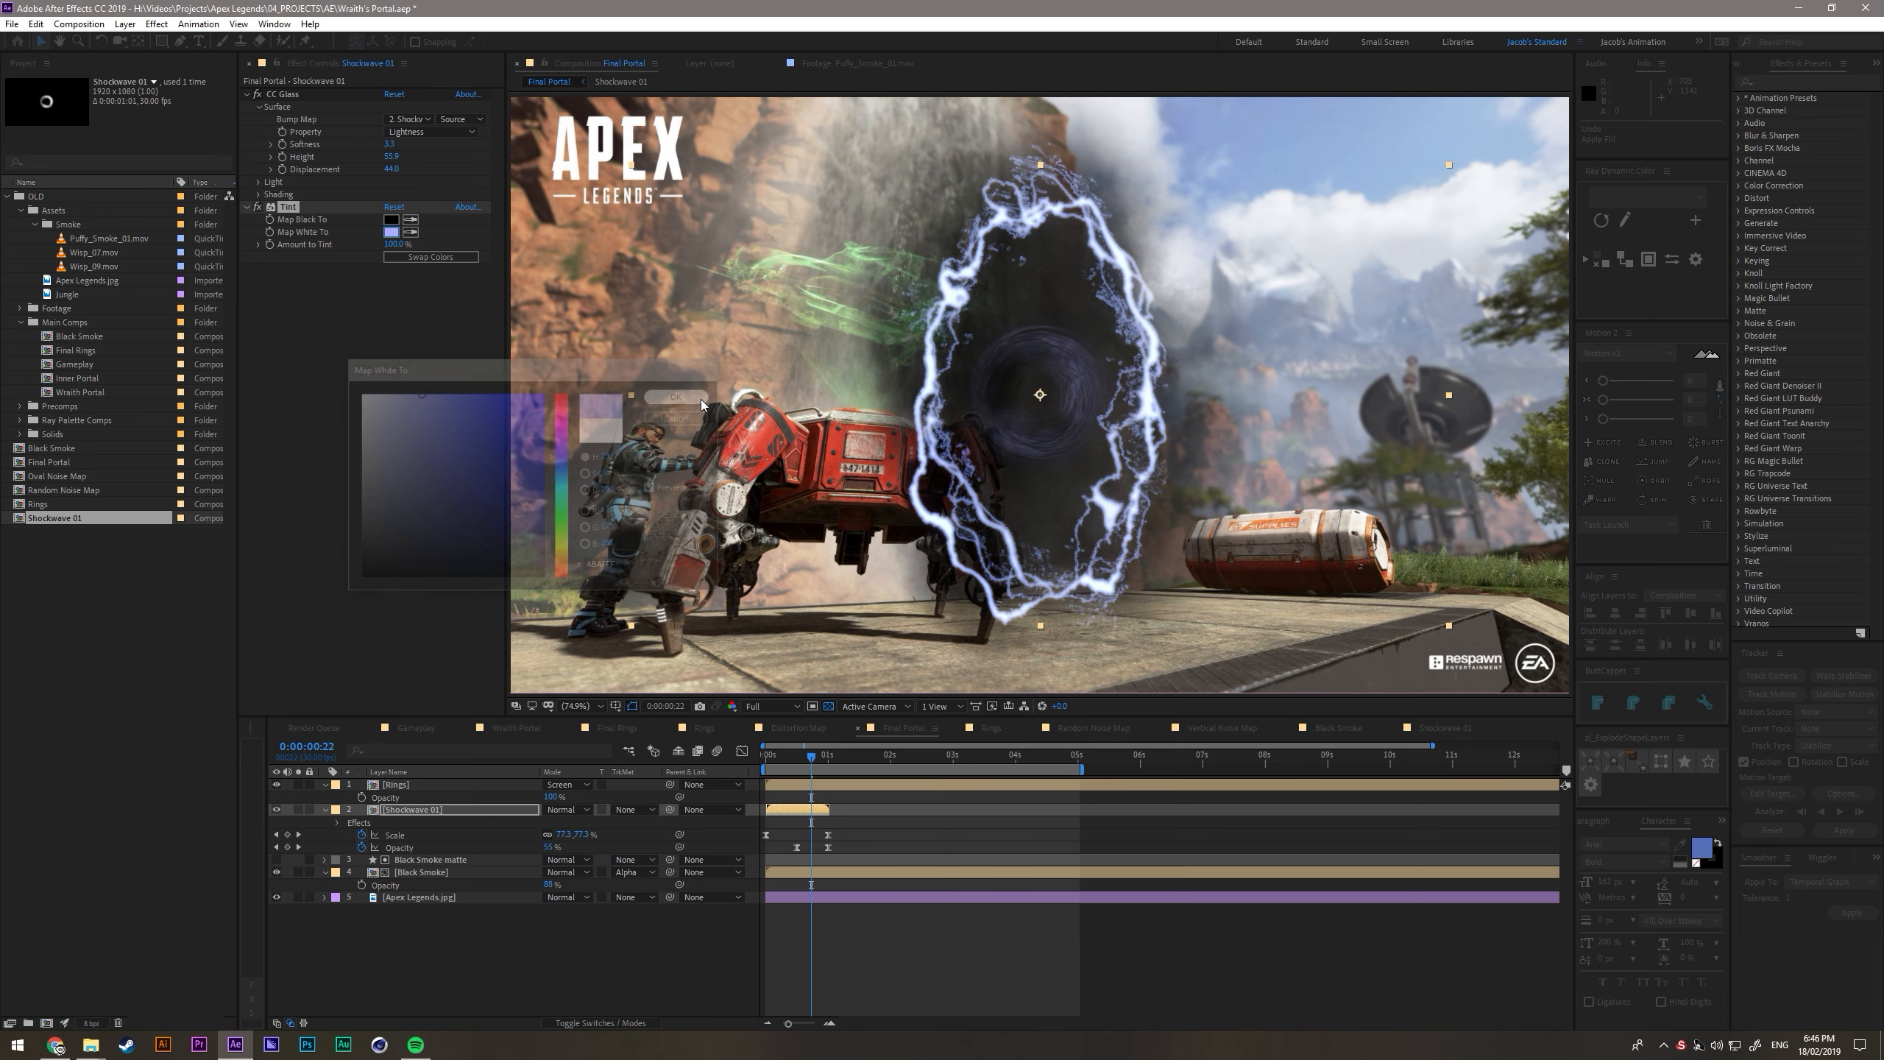
left_click(799, 812)
left_click(401, 815)
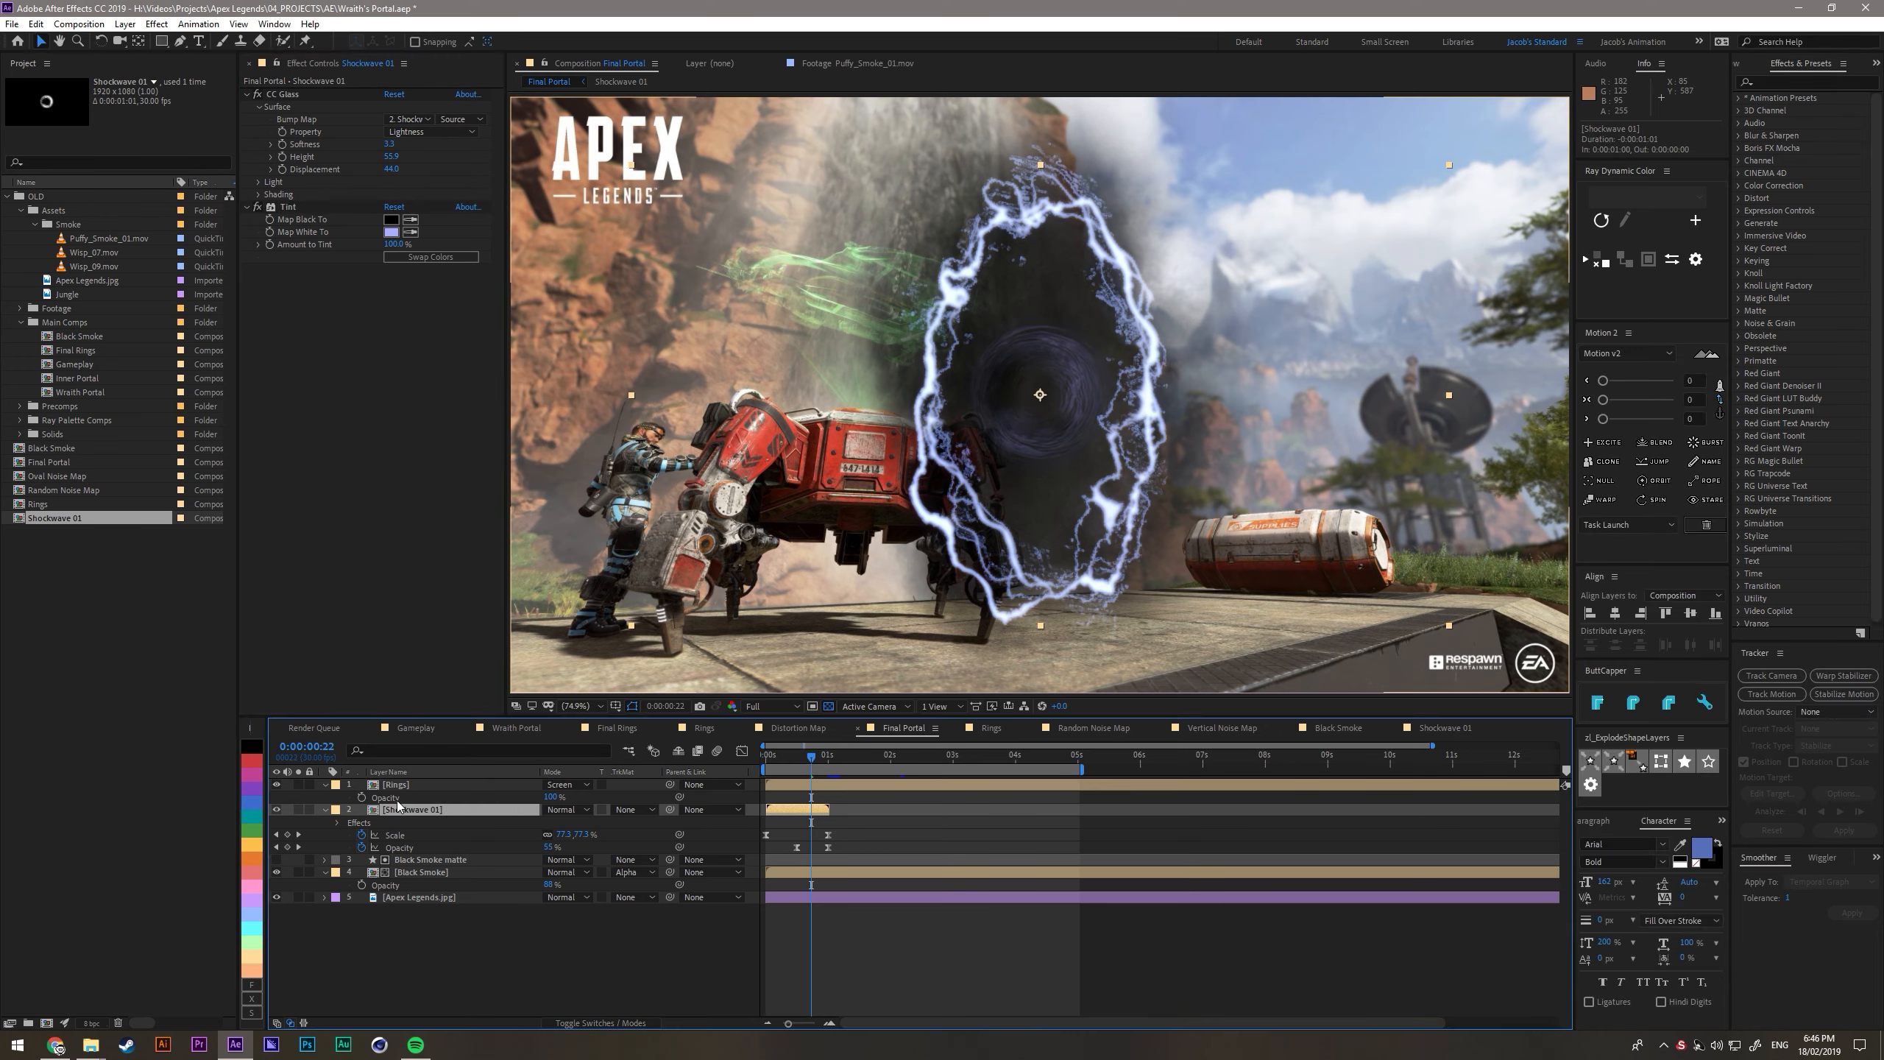
- Duplicate the Shockwave 01 composition as Shockwave 02 and Shockwave 03, varying the fractal noise Evolution in the copies
left_click(59, 520)
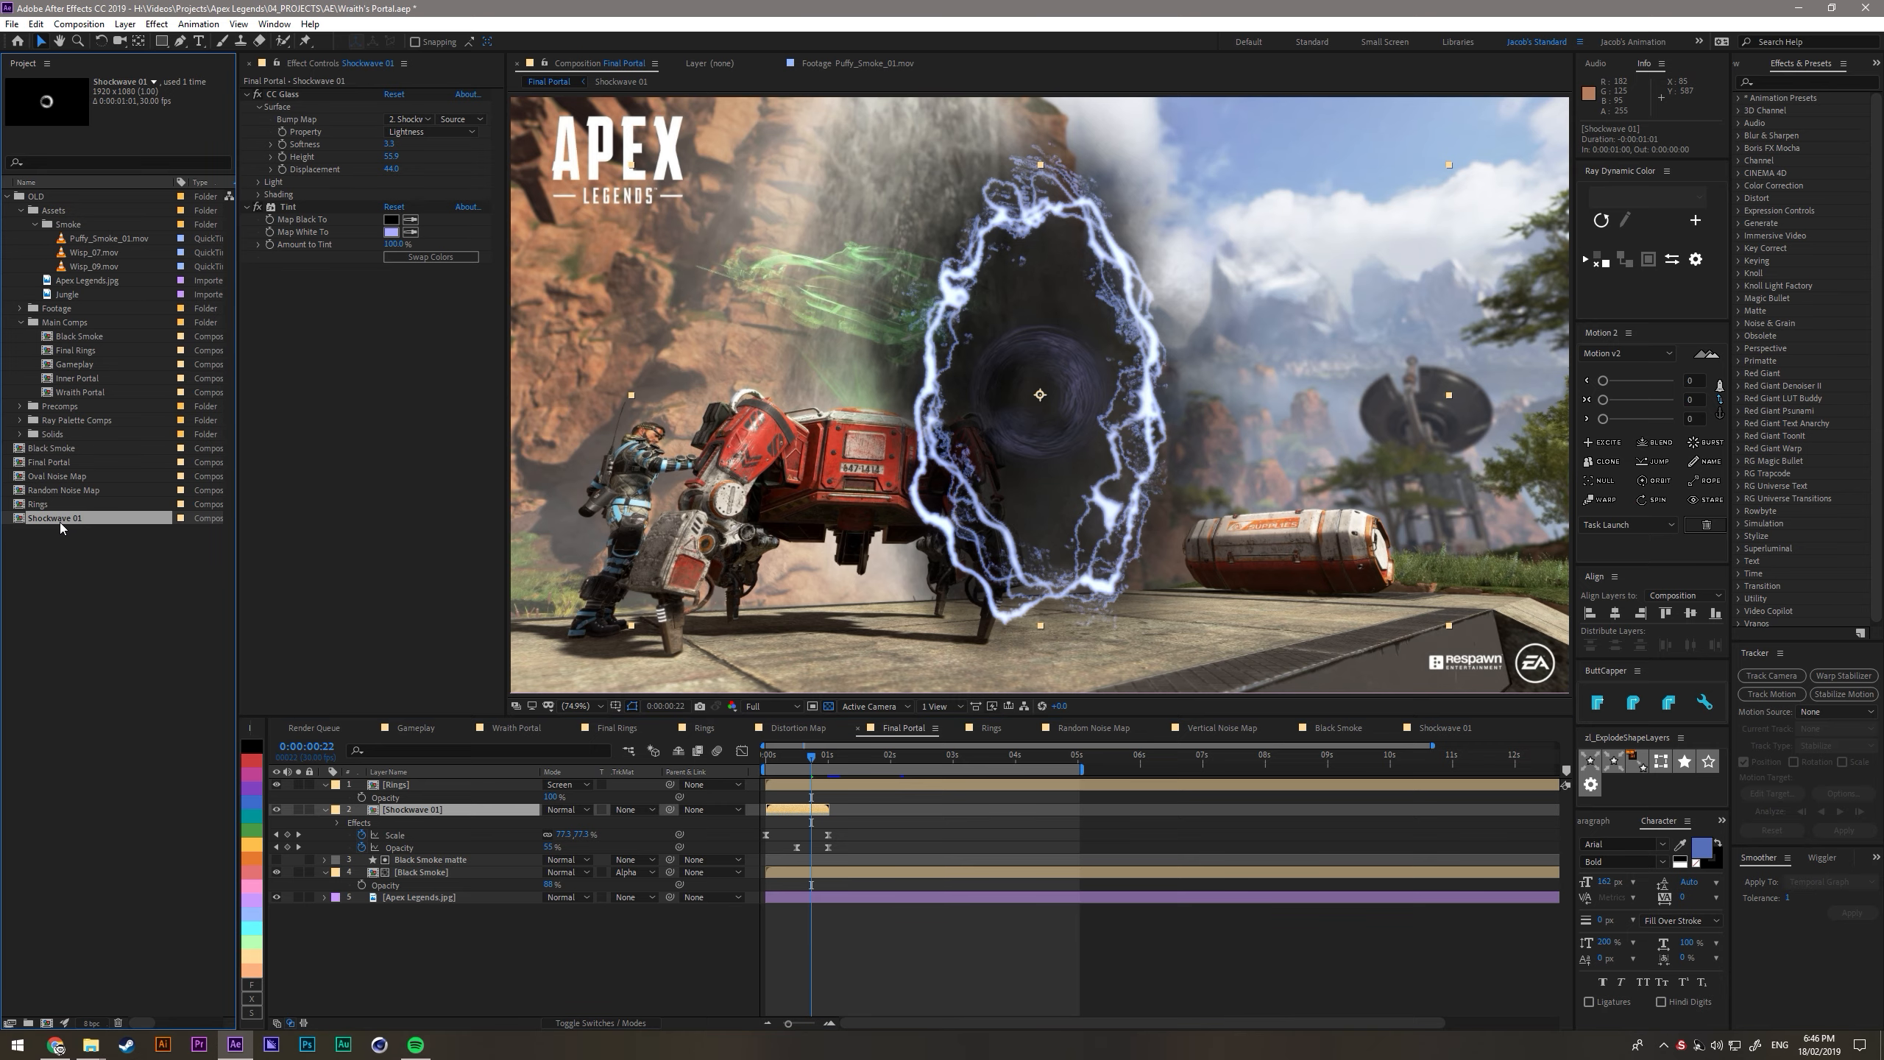
key("ctrl+d")
double_click(82, 531)
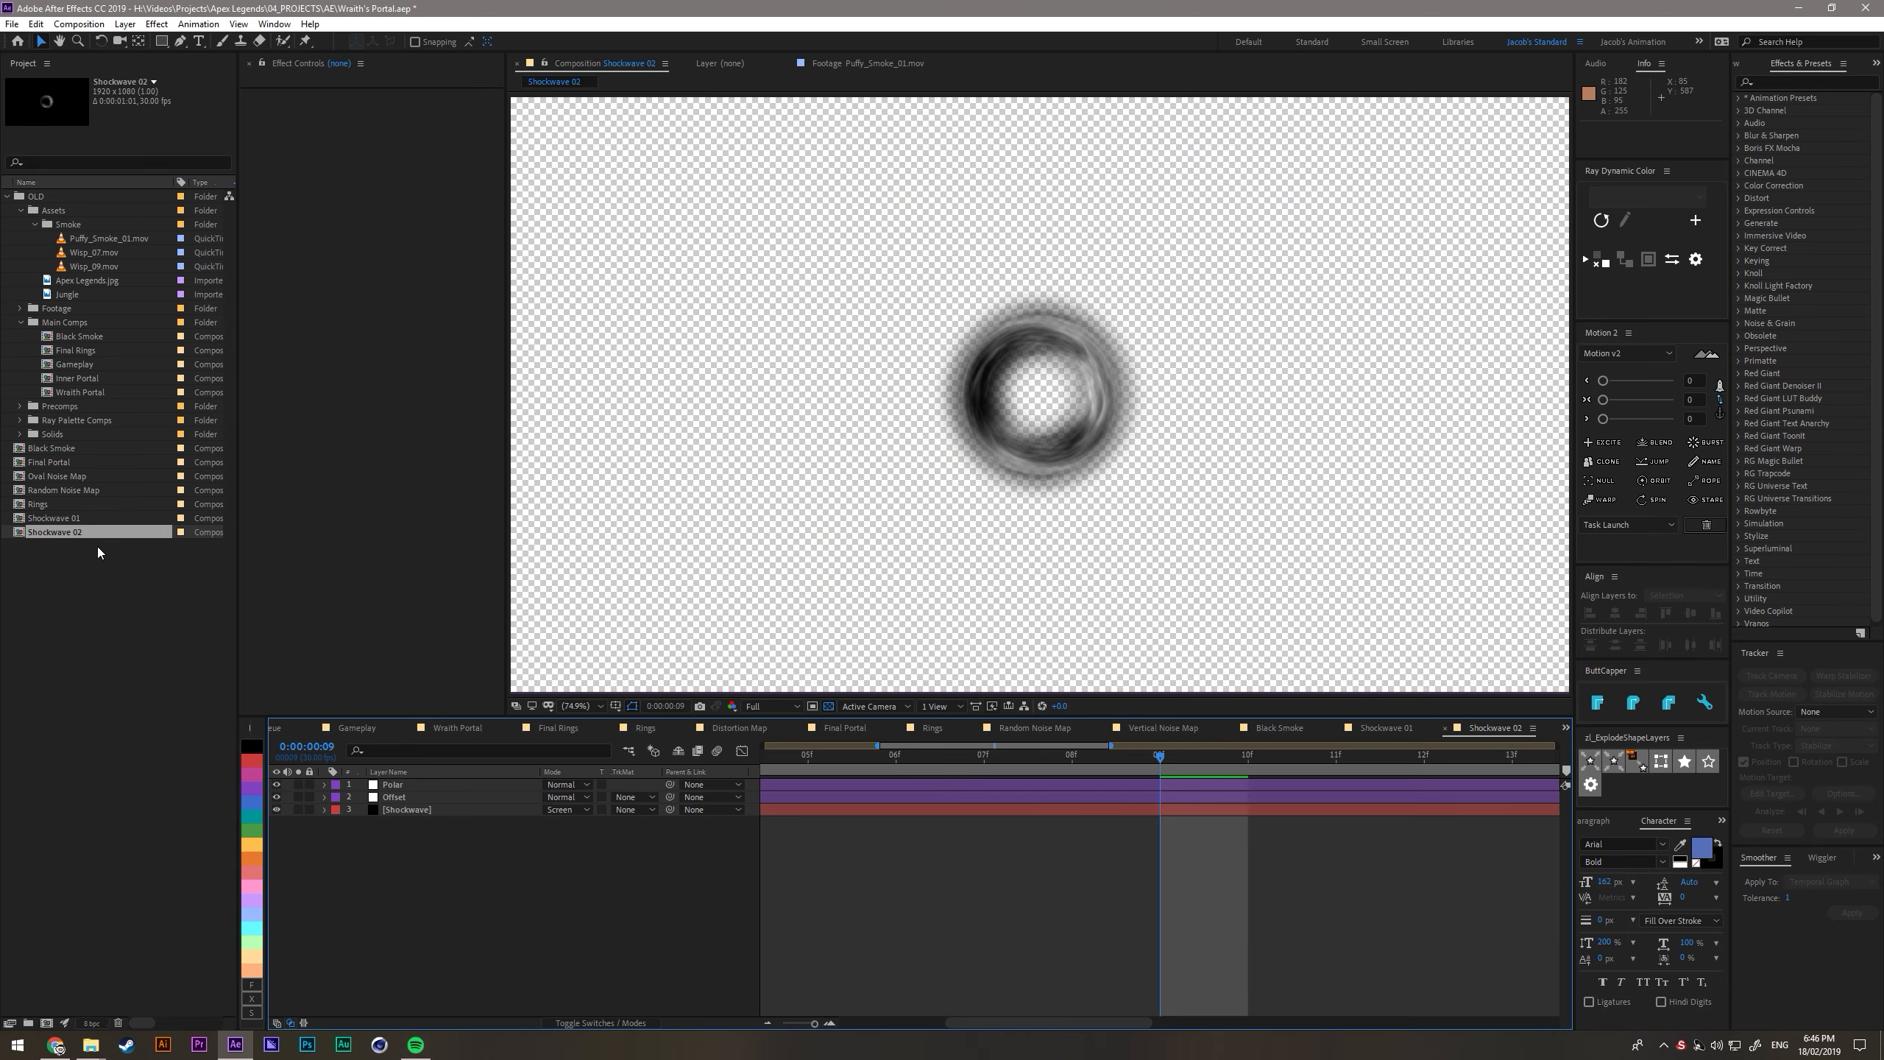
left_click(440, 810)
left_click(440, 819)
left_click(59, 532)
key("ctrl+d")
double_click(72, 546)
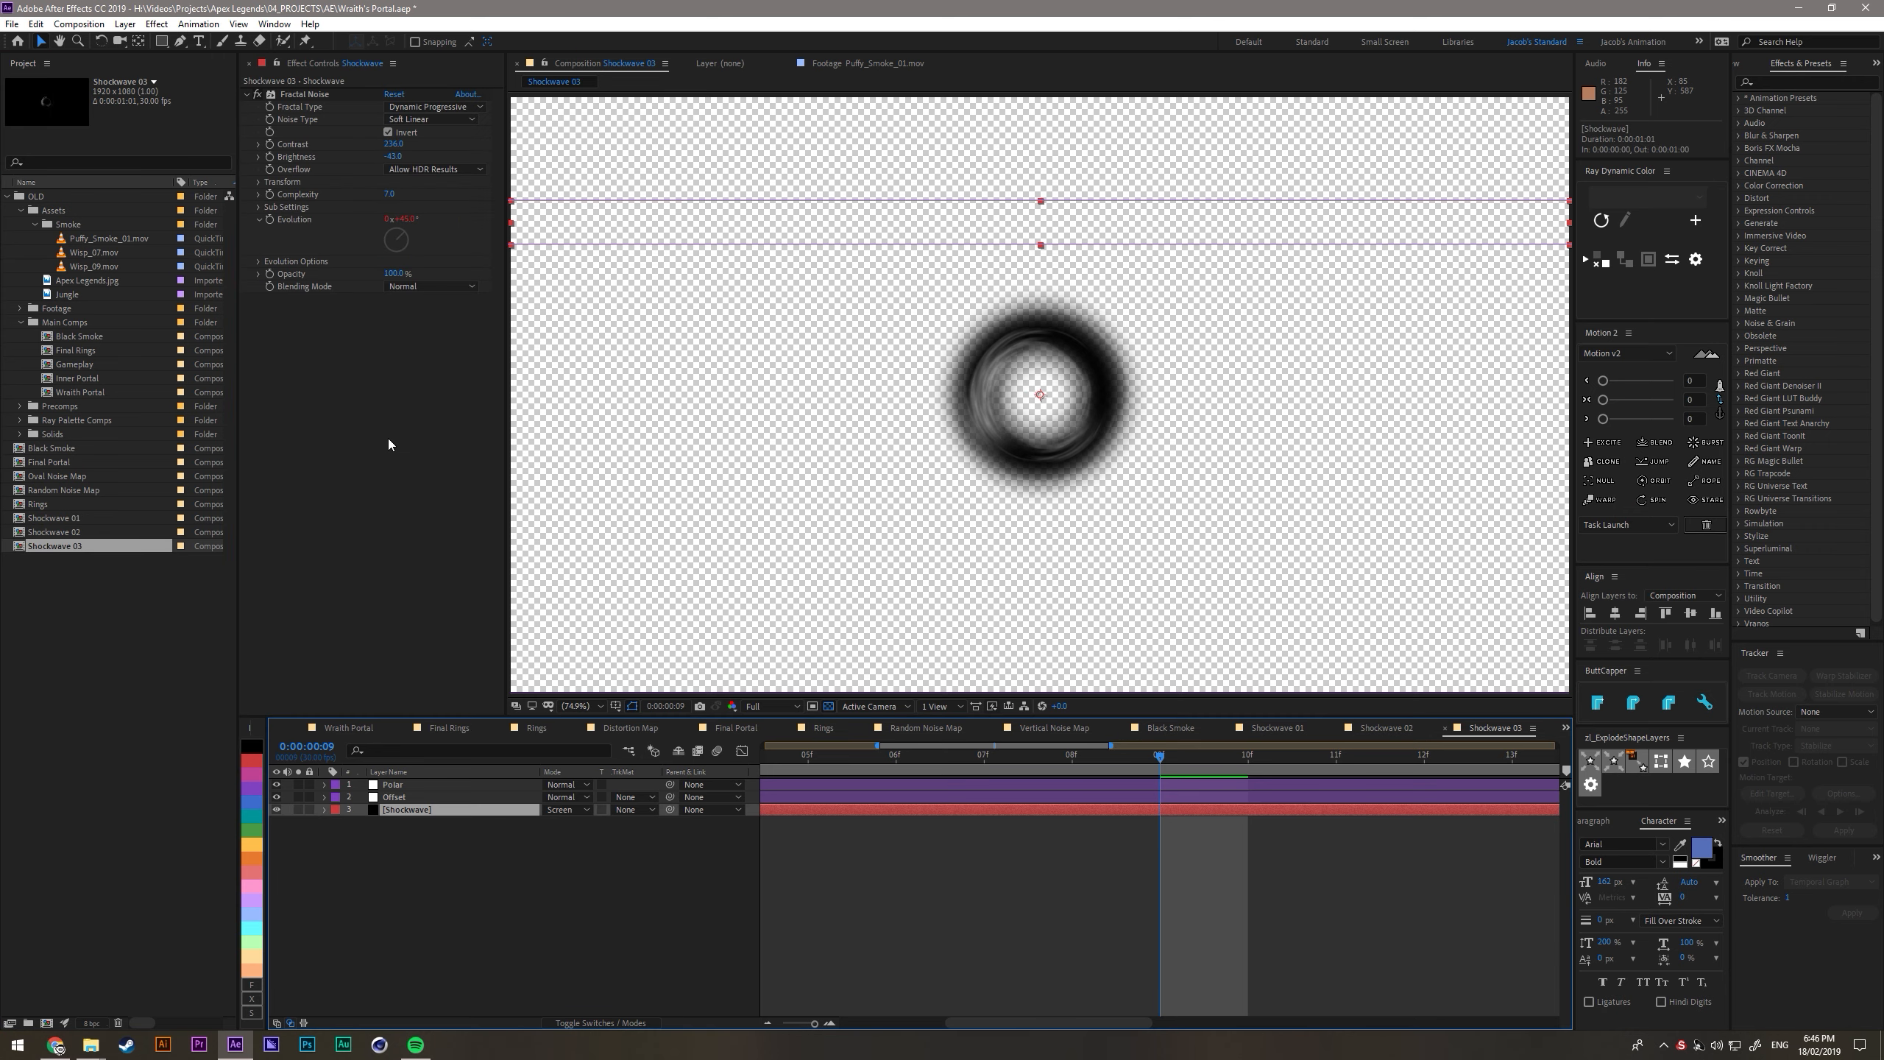
- Duplicate the Shockwave 01 layer in Final Portal, replace the copy's source with Shockwave 02 and shift it 10 frames later
left_click(736, 727)
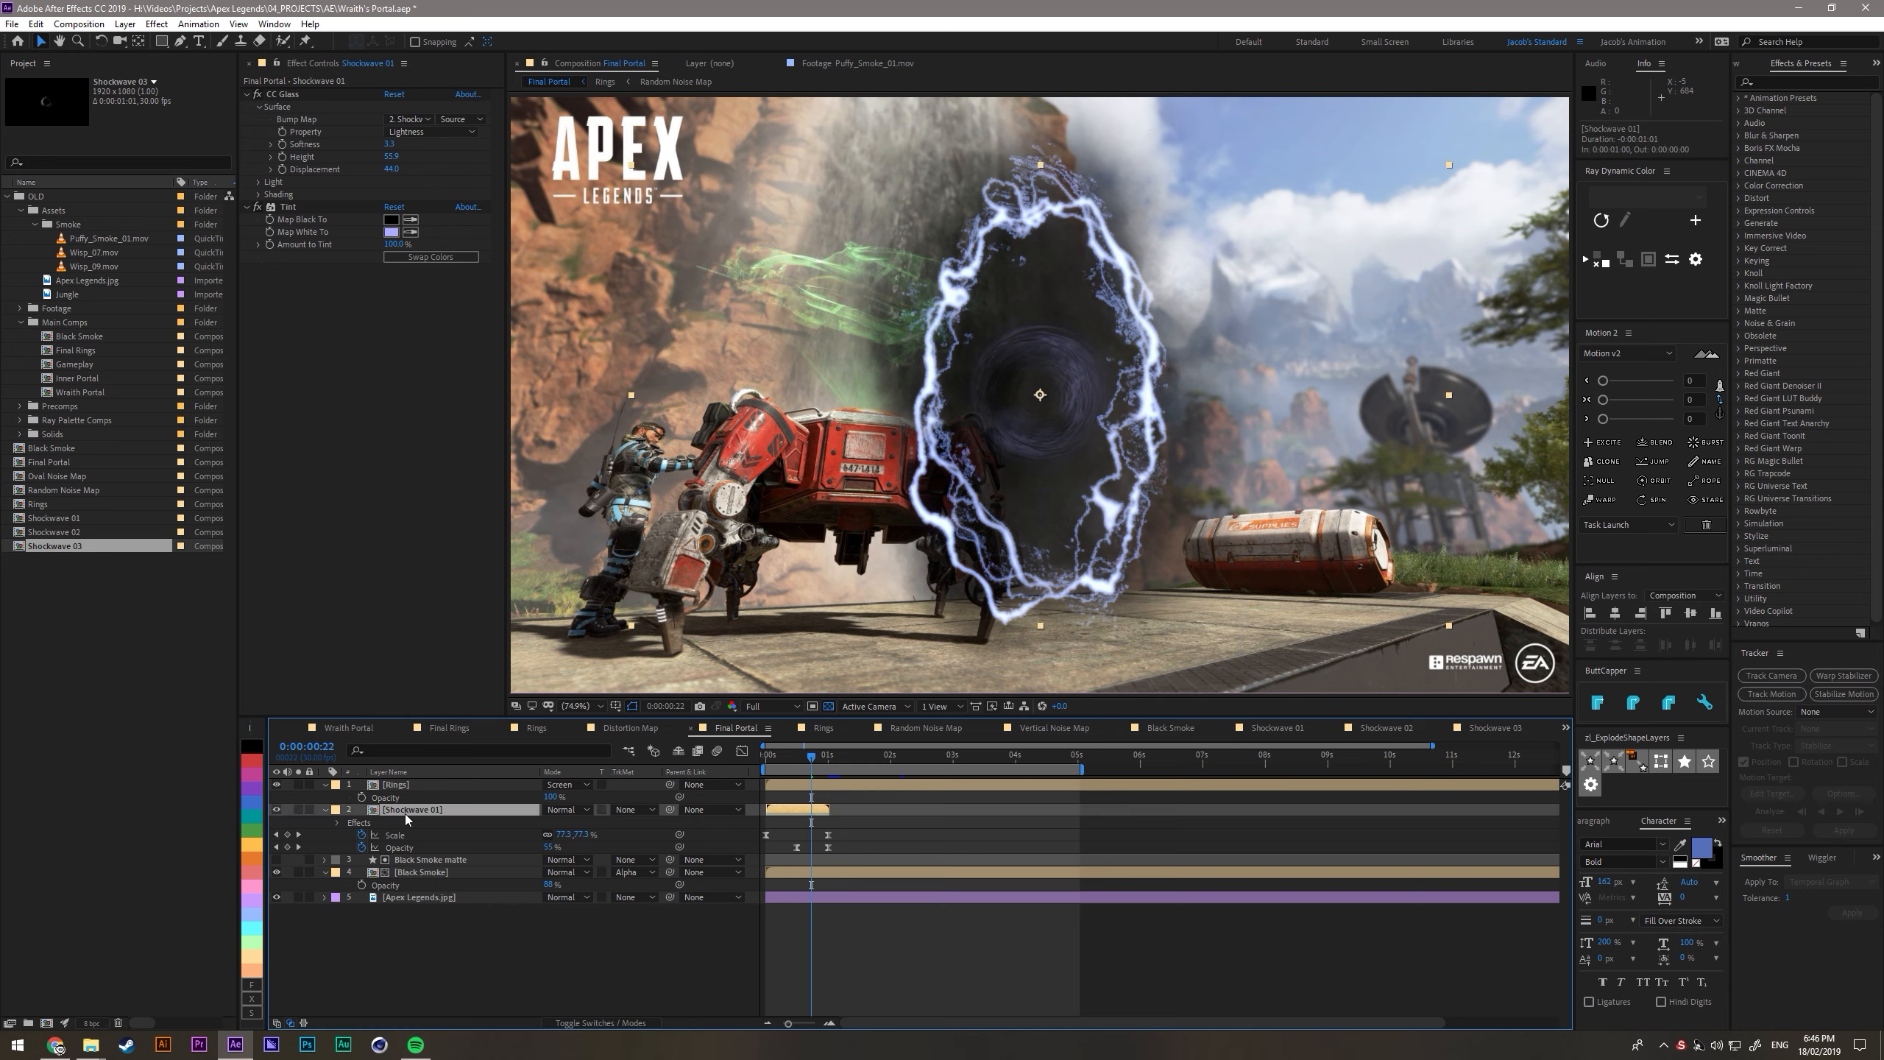
key("ctrl+d")
left_click(69, 532)
left_click_drag(67, 536, 430, 822)
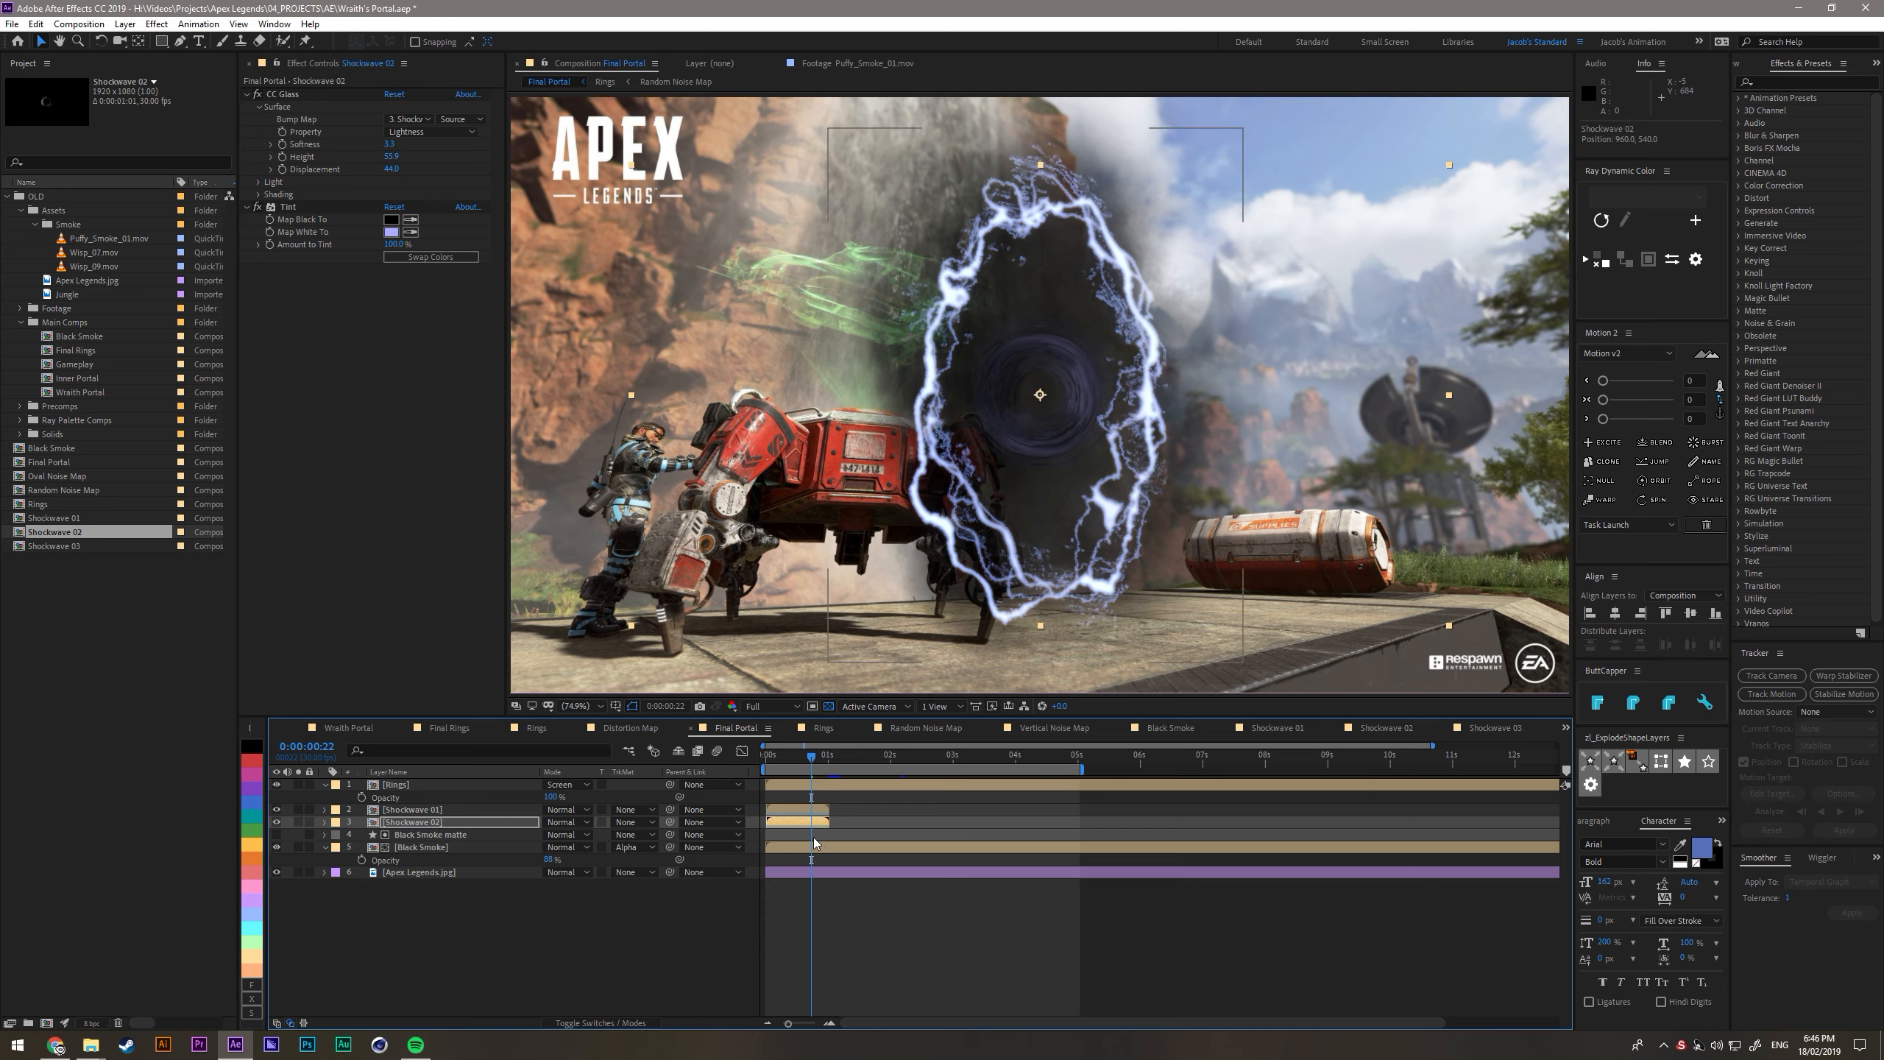
key("alt+shift+Page_Down")
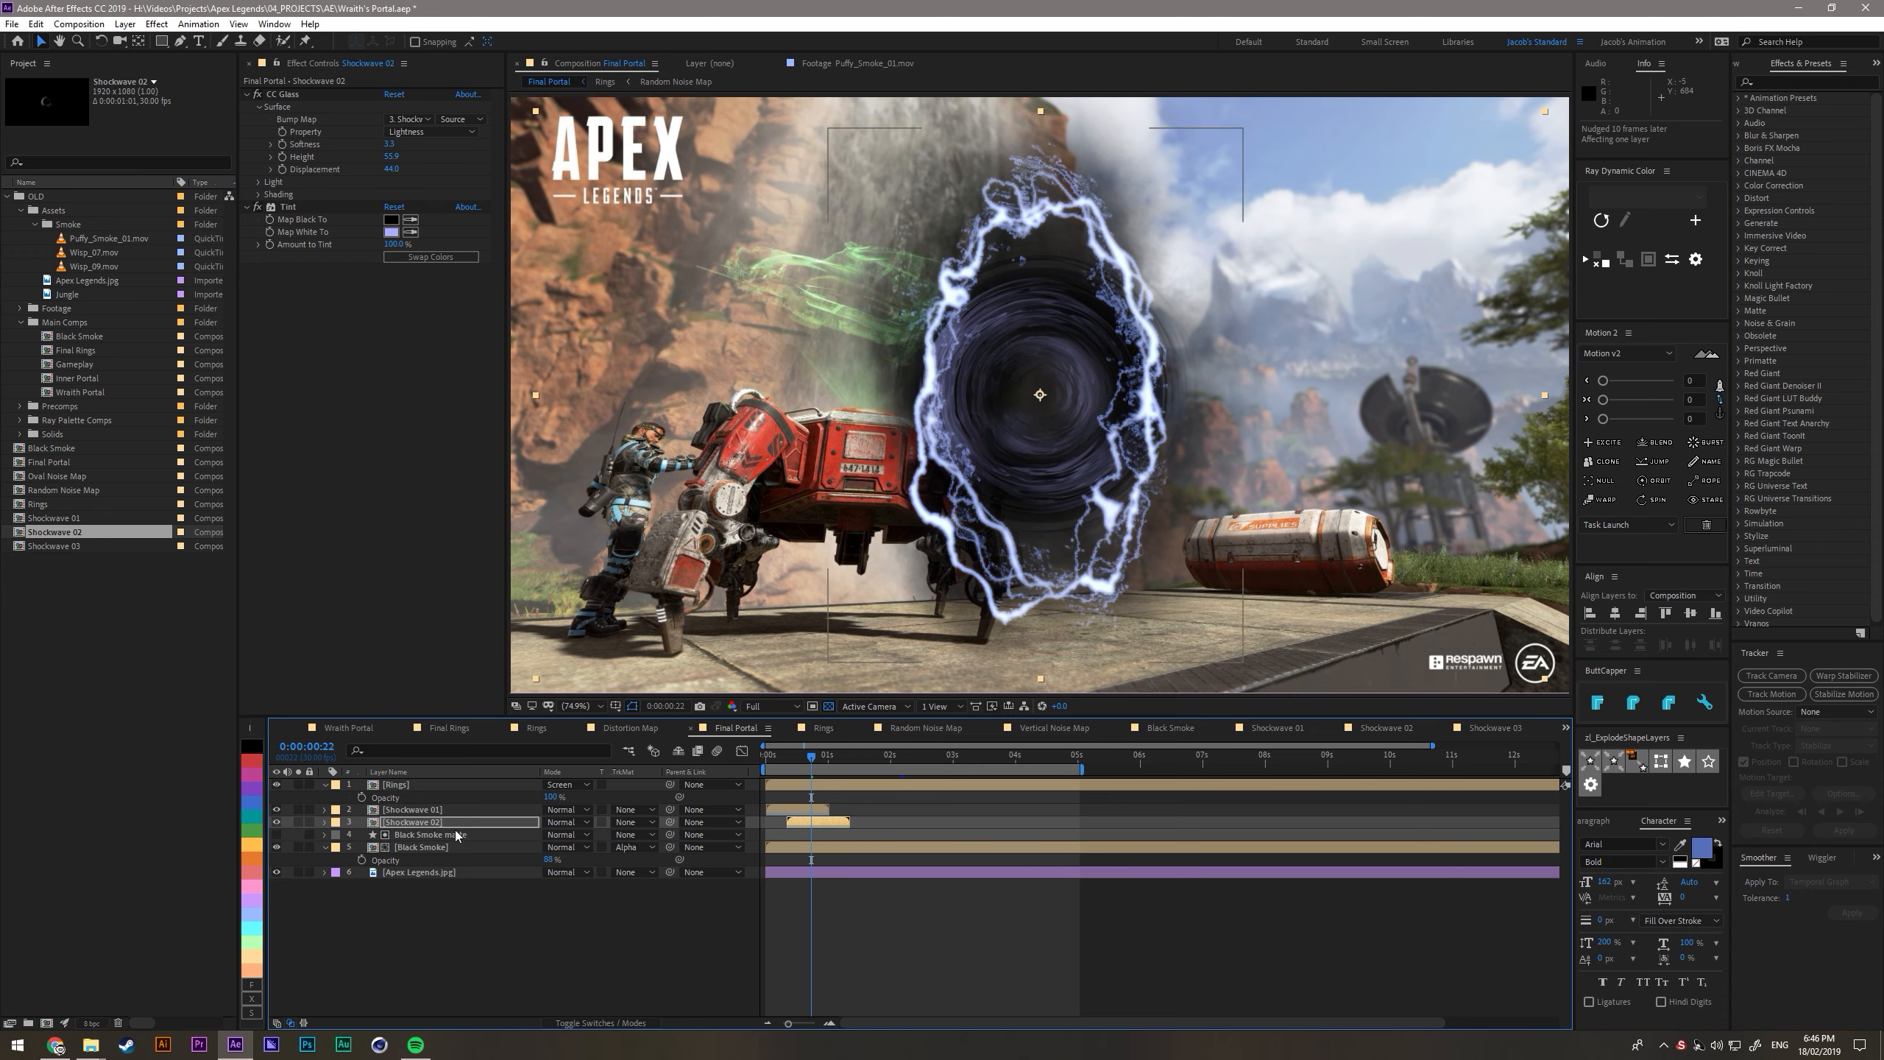
- Duplicate the Shockwave 02 layer, shift the copy 10 frames later and replace its source with Shockwave 03
left_click(433, 826)
key("ctrl+d")
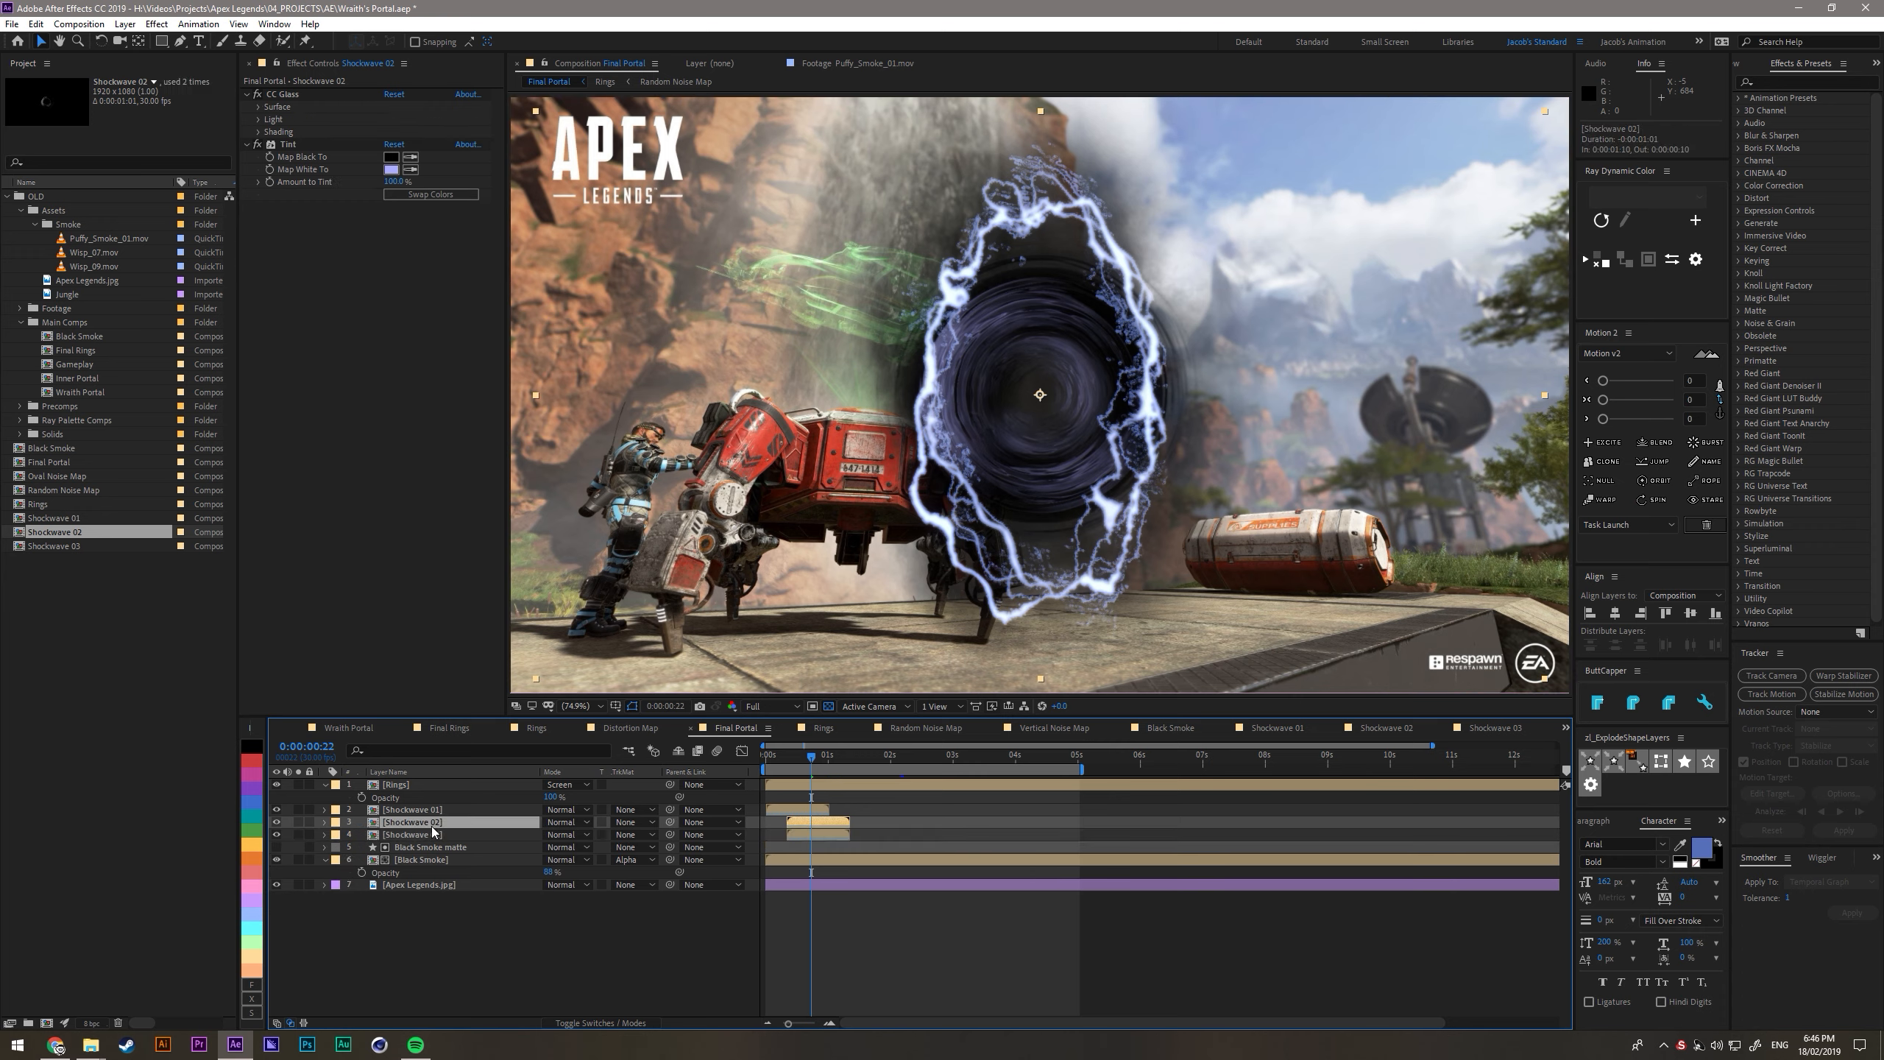
left_click(430, 834)
key("alt+shift+Page_Down")
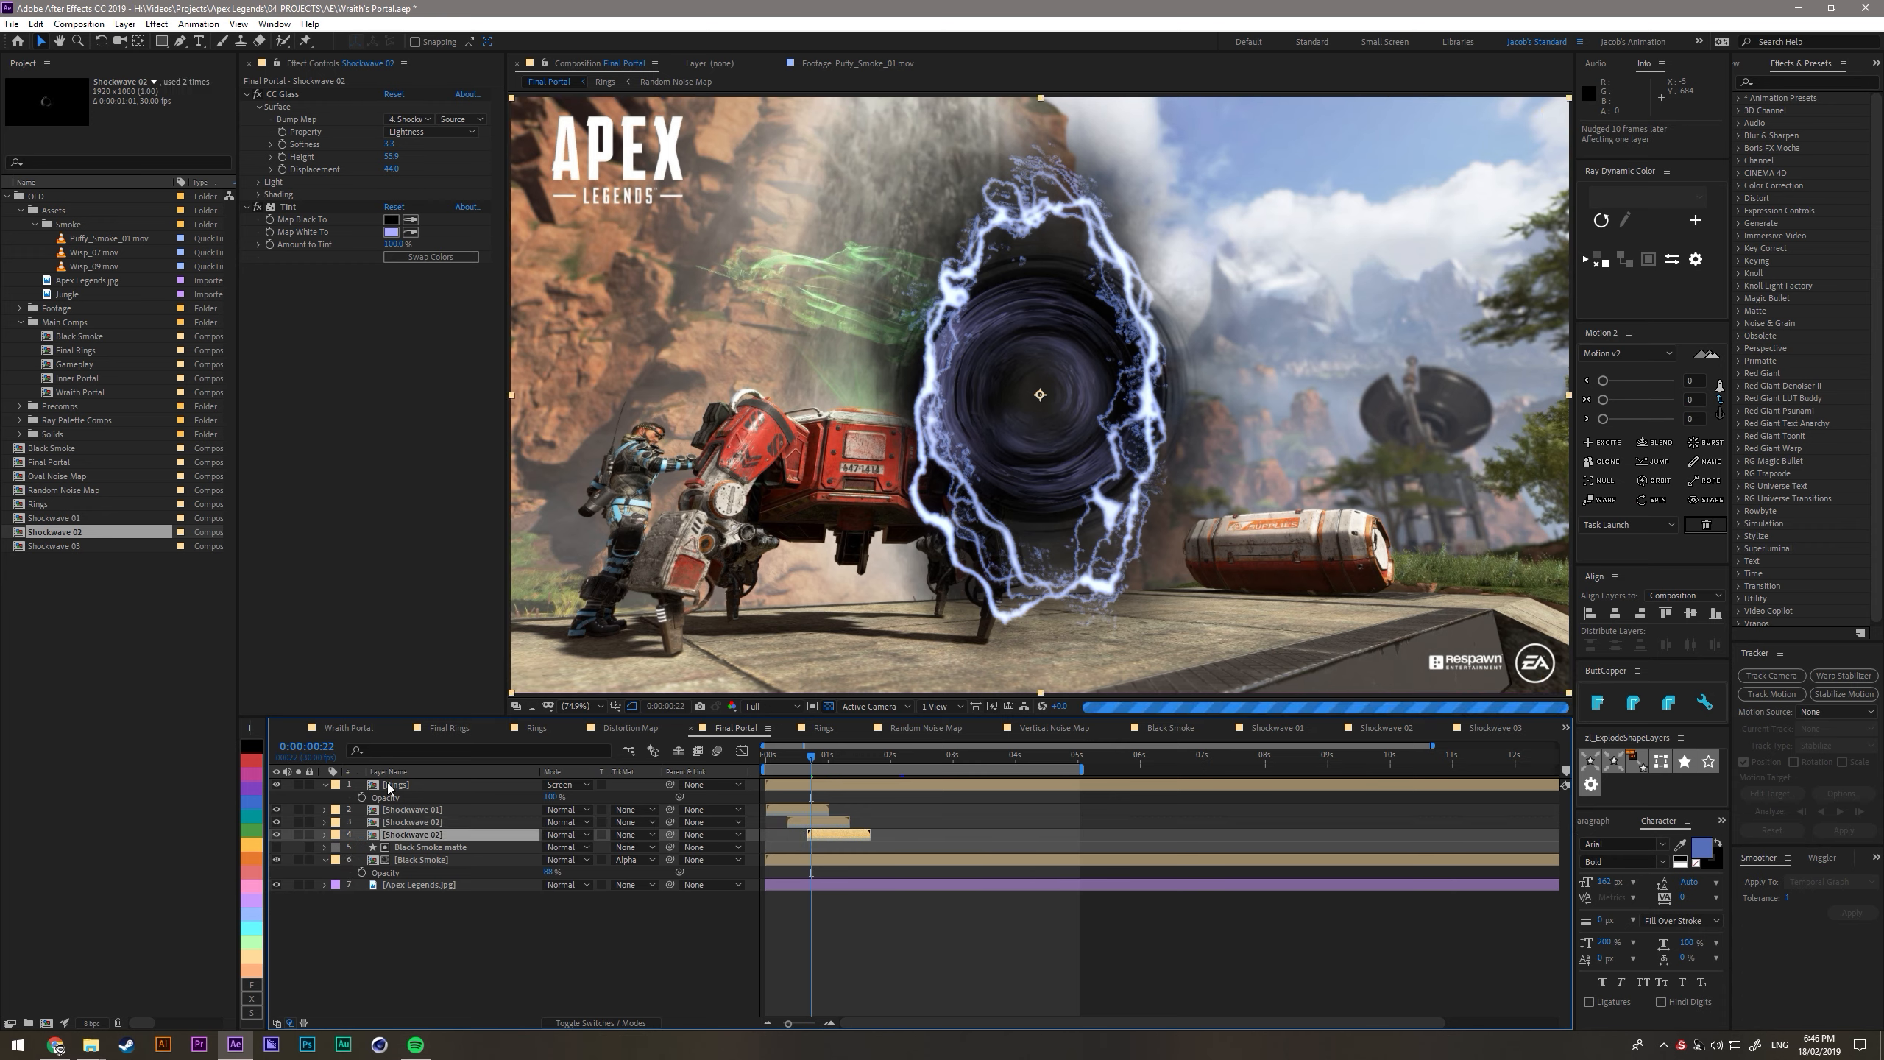
left_click(58, 547)
left_click_drag(58, 547, 412, 835)
- Set the blending mode of the three shockwave layers to Screen
left_click(567, 961)
left_click(464, 835)
left_click(459, 809, "shift")
left_click(567, 821)
left_click(586, 363)
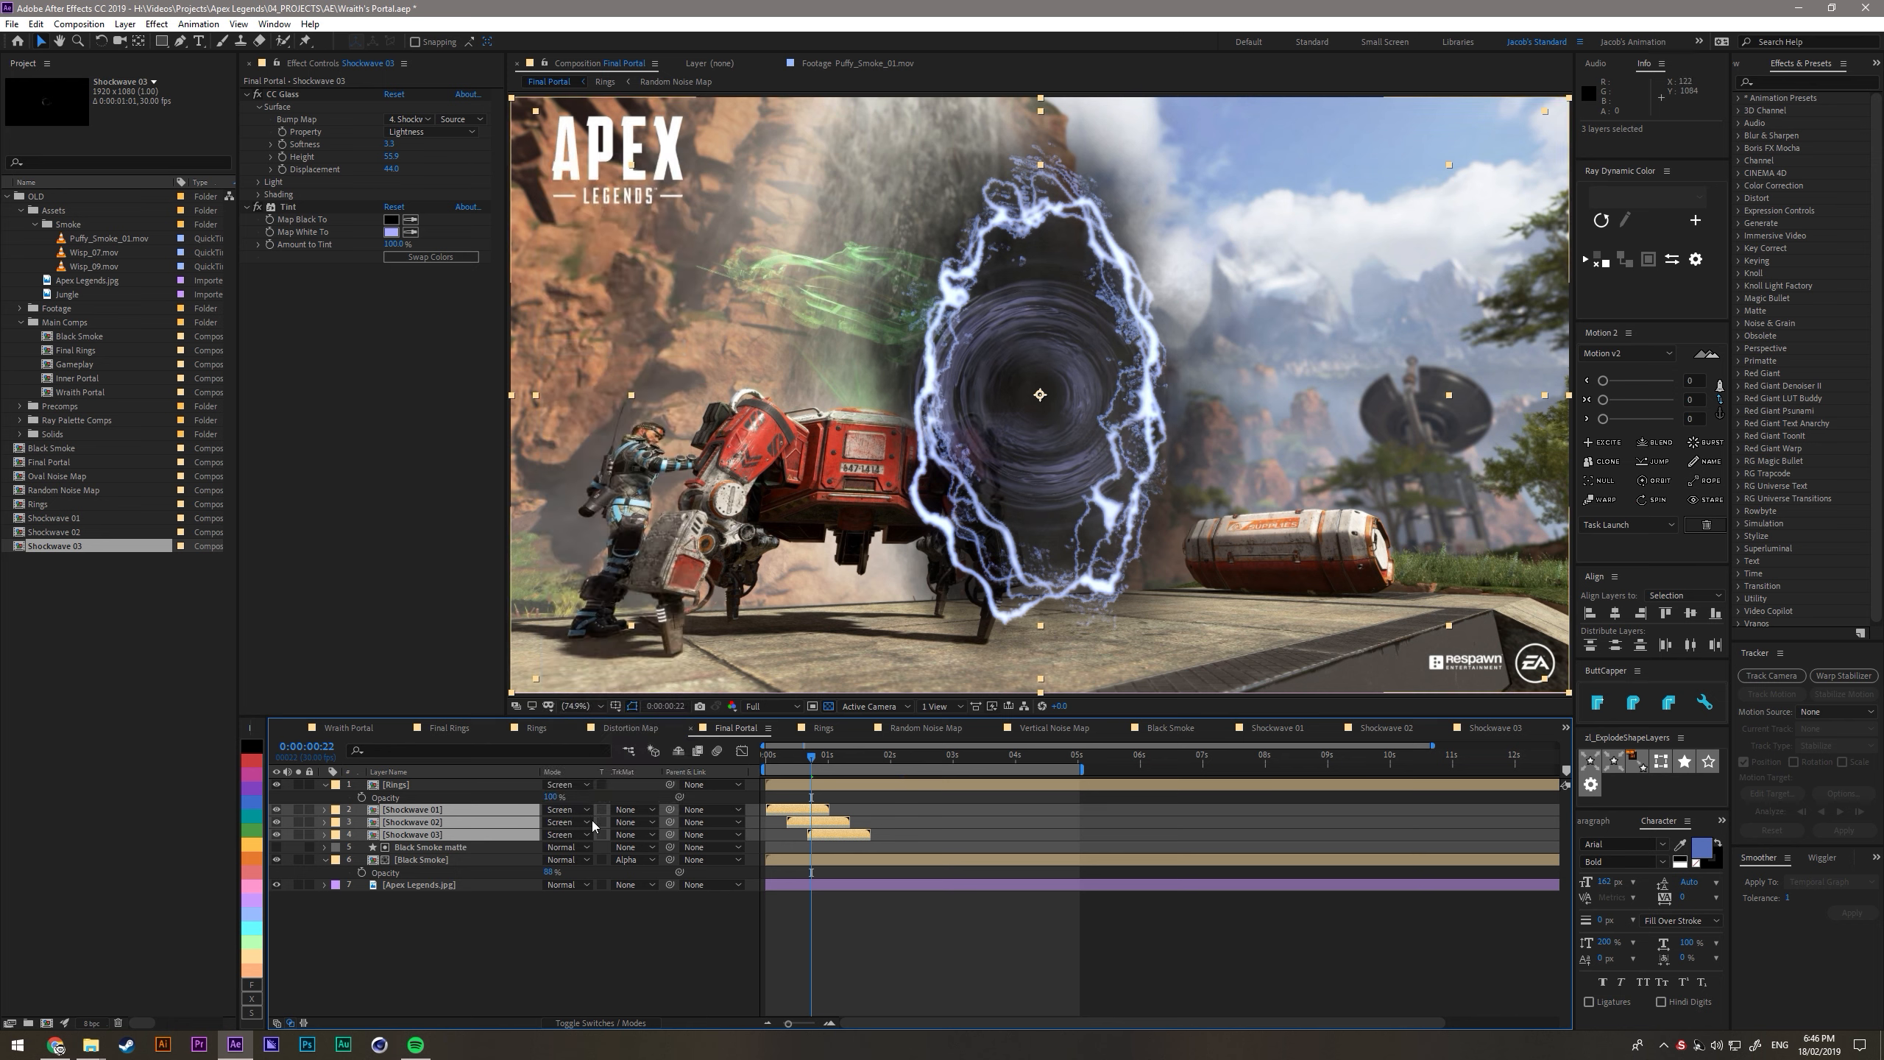
- Duplicate the three shockwave layers, stack the copies below the originals and shift them 30 frames later
left_click(438, 834)
left_click(436, 811, "shift")
key("ctrl+d")
left_click_drag(408, 860, 405, 878)
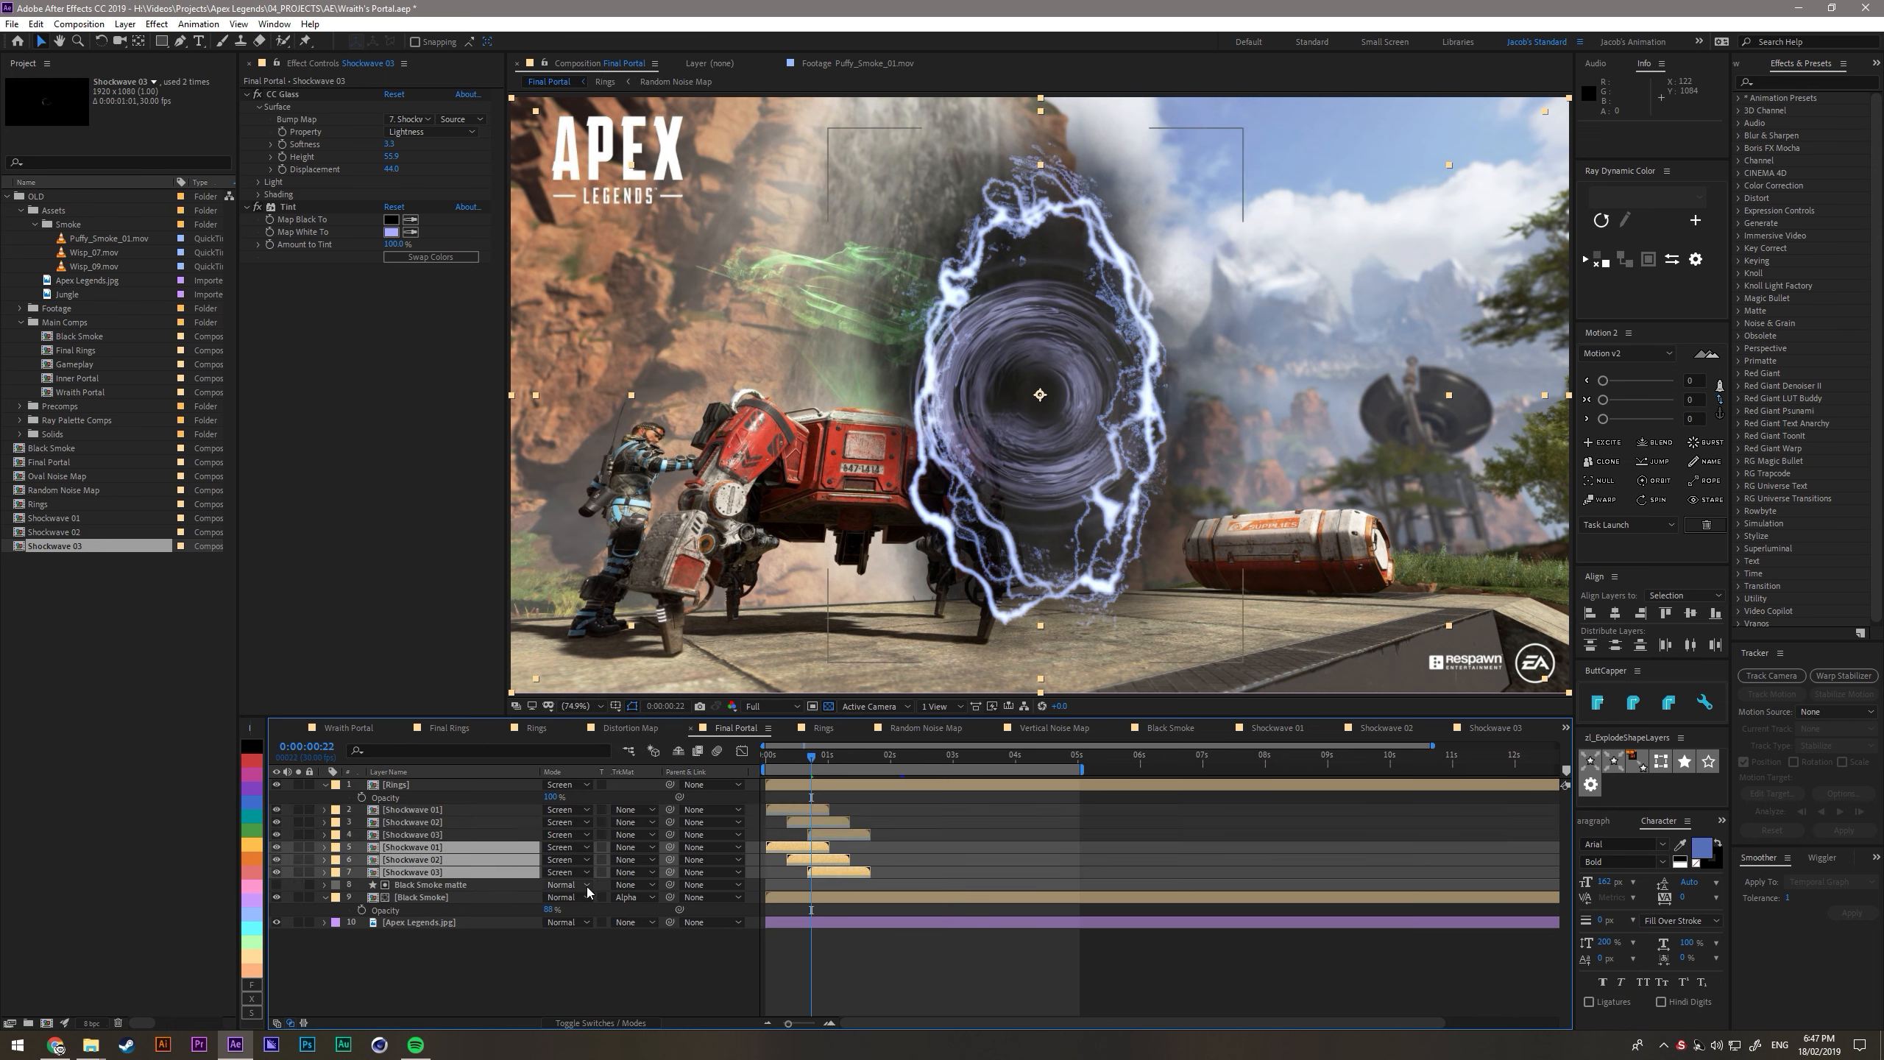
key("alt+shift+Page_Down")
key("alt+shift+Page_Down")
key("alt+shift+Page_Down")
left_click(631, 962)
left_click_drag(811, 764, 789, 763)
left_click(615, 1039)
left_click(492, 980)
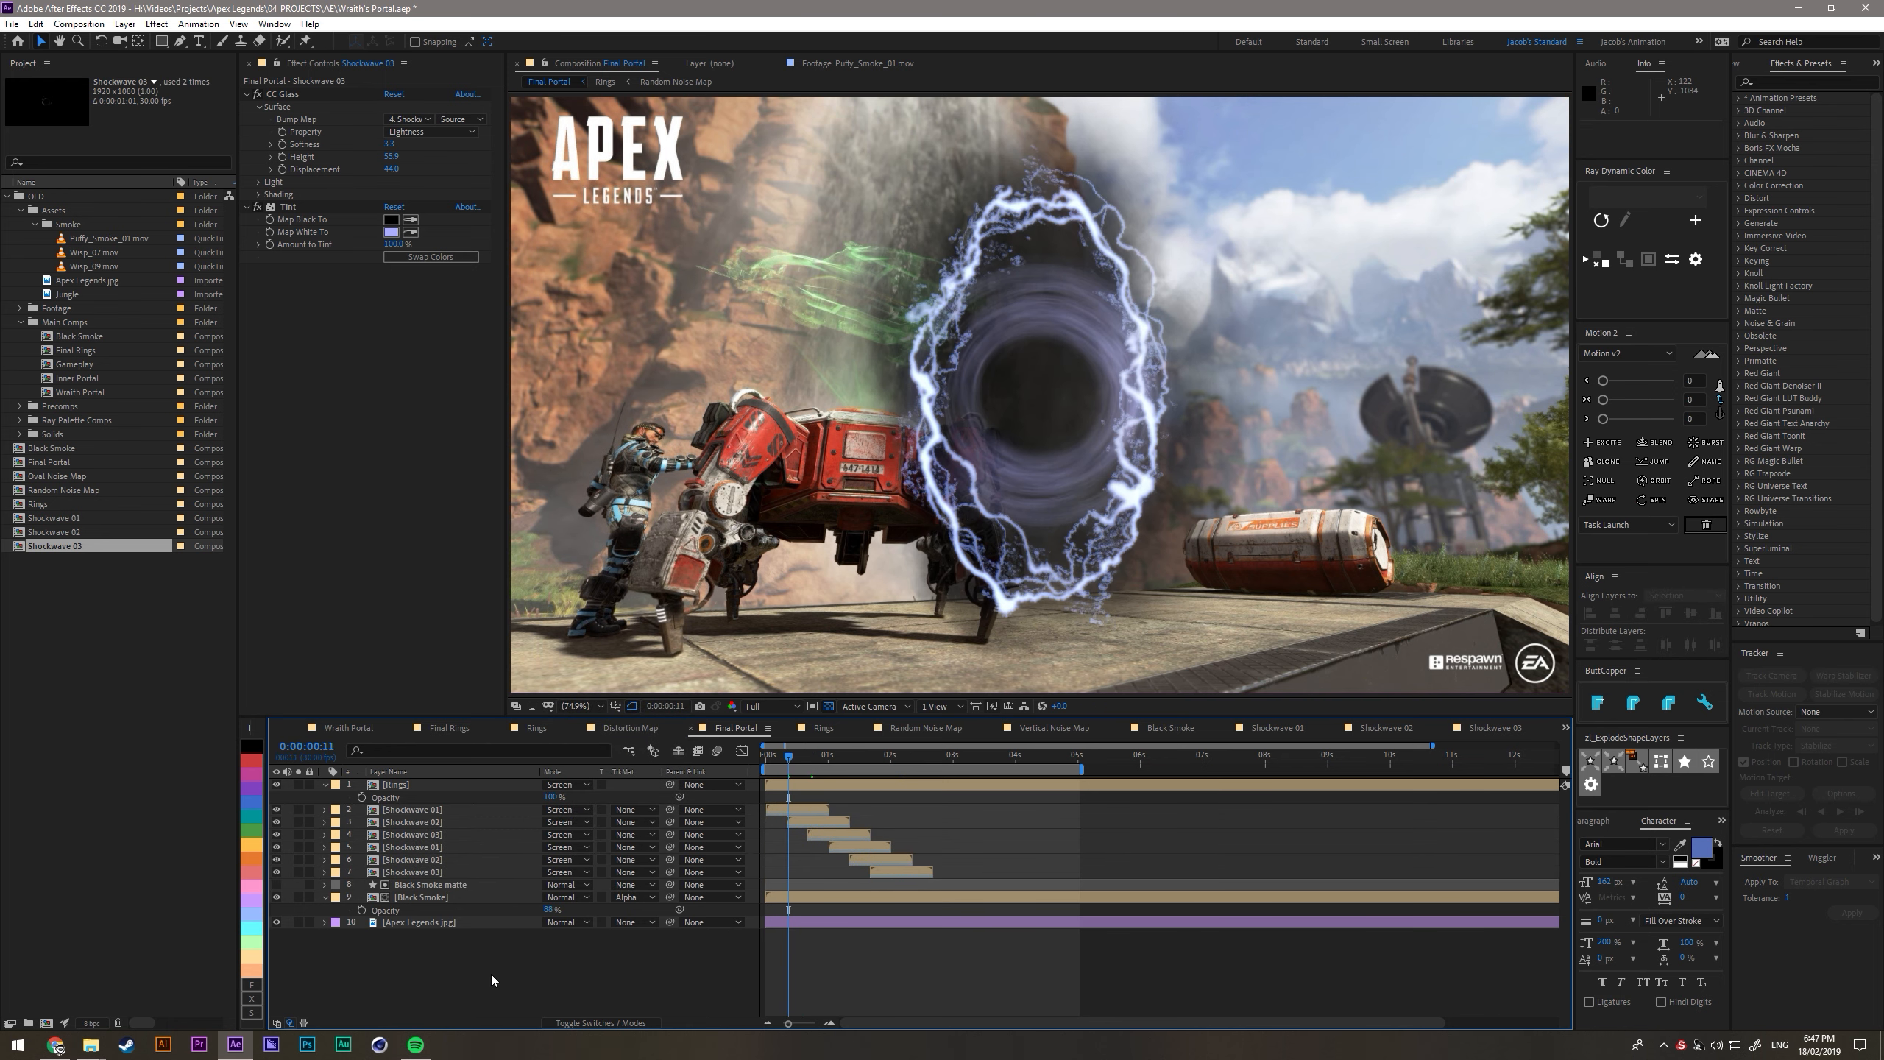
- Duplicate the staggered shockwave layers in further sets, continuing the 10-frame offsets toward the end of the 5-second work area
left_click(433, 873)
left_click(798, 816, "shift")
key("ctrl+d")
left_click_drag(797, 817, 902, 886)
key("alt+shift+Page_Down")
left_click_drag(1057, 919, 1004, 951)
key("ctrl+d")
left_click_drag(438, 954, 1021, 954)
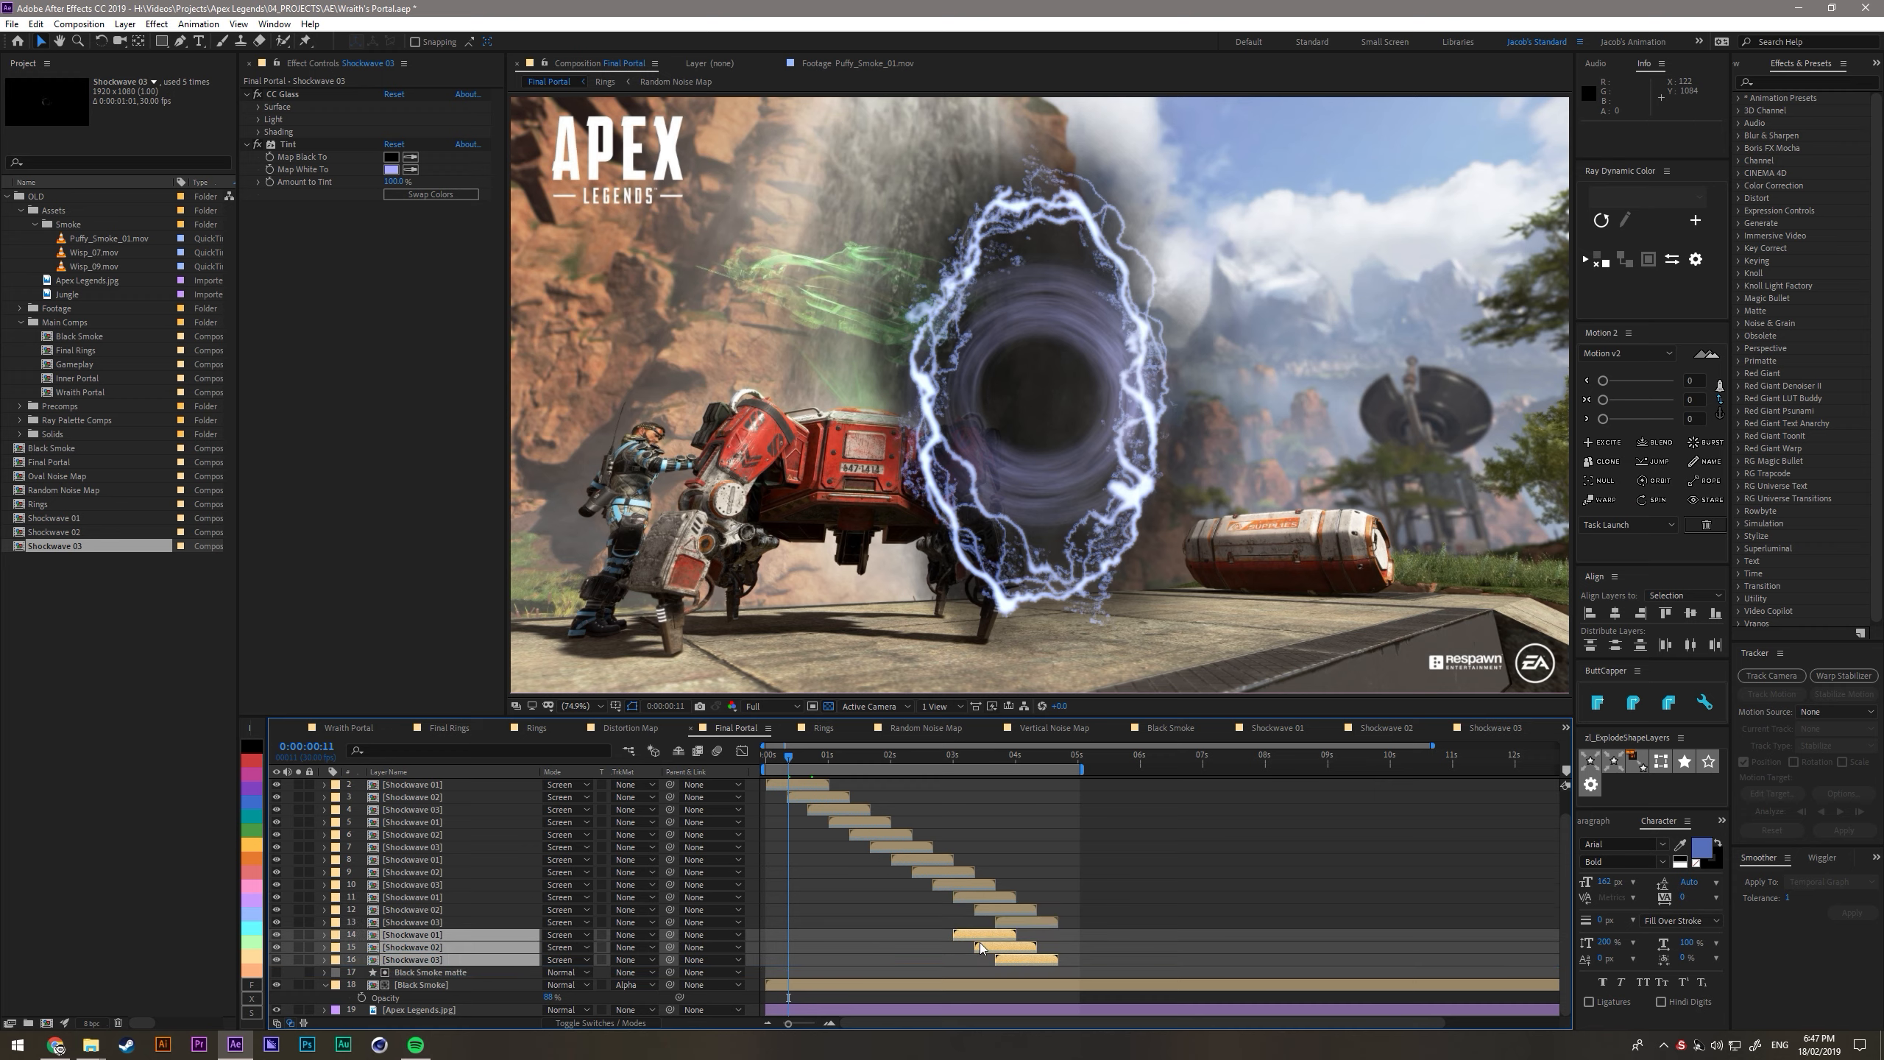
key("alt+shift+Page_Down")
key("alt+shift+Page_Down")
key("alt+shift+Page_Down")
- Shift the shockwave stack about 20 frames earlier and add staggered copies at its end so the sequence runs past 5 seconds
scroll(981, 942, "up", 2)
left_click_drag(1136, 987, 774, 815)
left_click(823, 920)
left_click(413, 961)
key("ctrl+d")
mouse_move(412, 961)
left_mouse_down()
mouse_move(414, 977)
mouse_move(431, 967)
left_mouse_up()
key("alt+shift+Page_Down")
key("alt+shift+Page_Down")
key("alt+shift+Page_Down")
left_click(1038, 937)
key("ctrl+d")
left_click_drag(439, 936, 439, 977)
key("alt+shift+Page_Down")
key("alt+shift+Page_Down")
key("alt+shift+Page_Down")
- Pre-compose all the staggered shockwave layers into a new composition named Shockwaves
scroll(1038, 860, "up", 2)
left_click(435, 809)
scroll(441, 859, "down", 2)
left_click(436, 961, "shift")
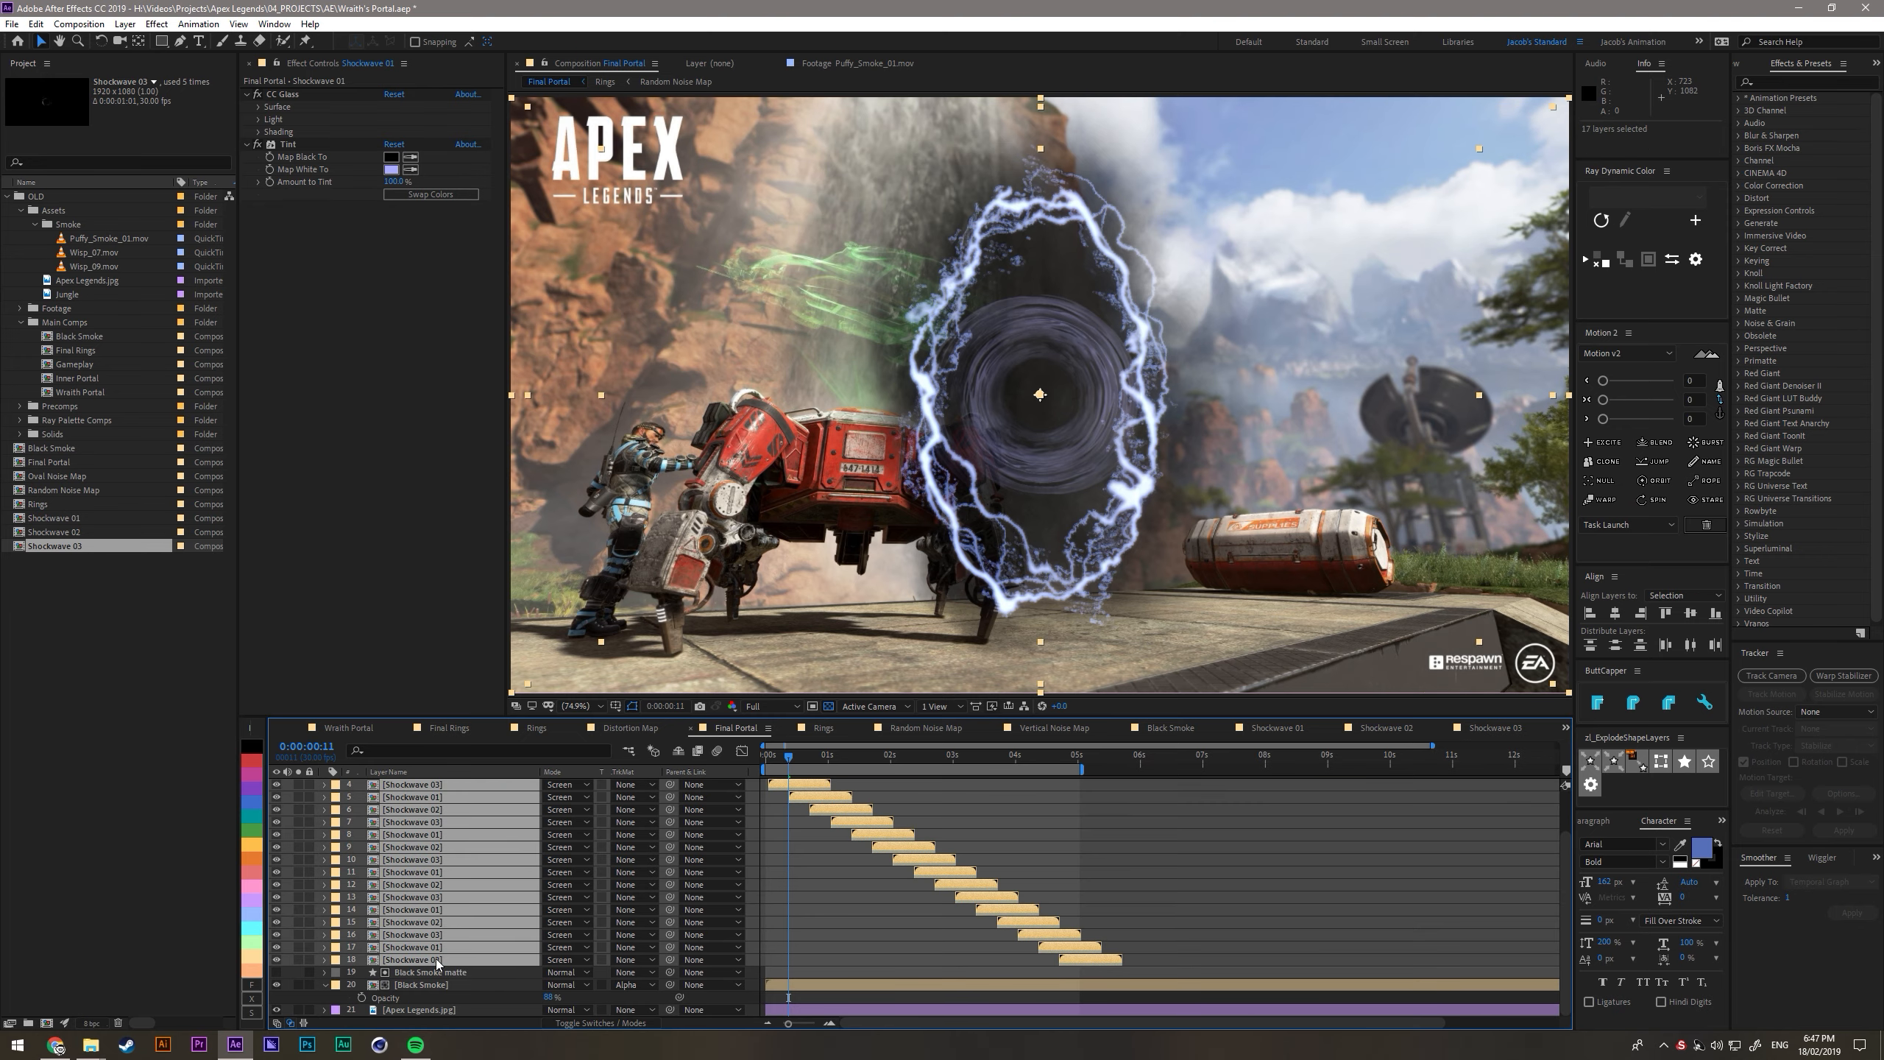
key("ctrl+shift+c")
type("Shockwave")
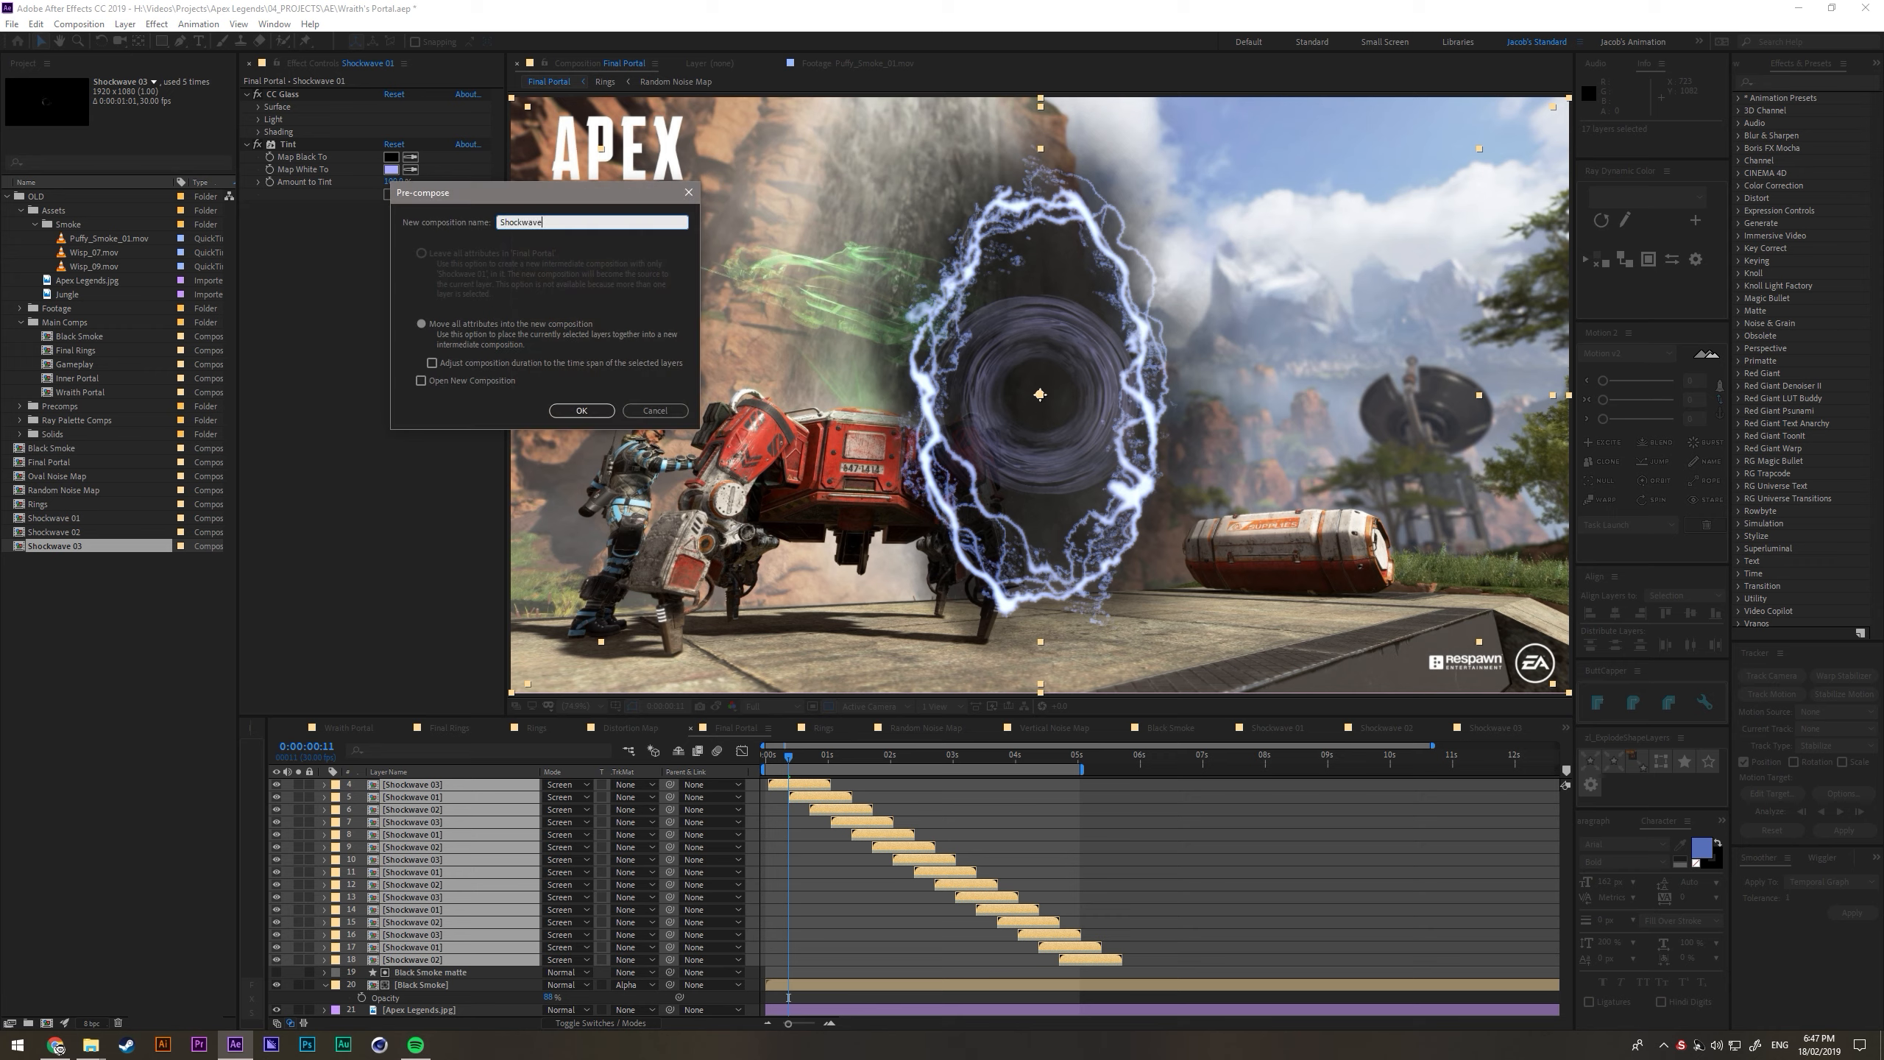
type("s")
key("Return")
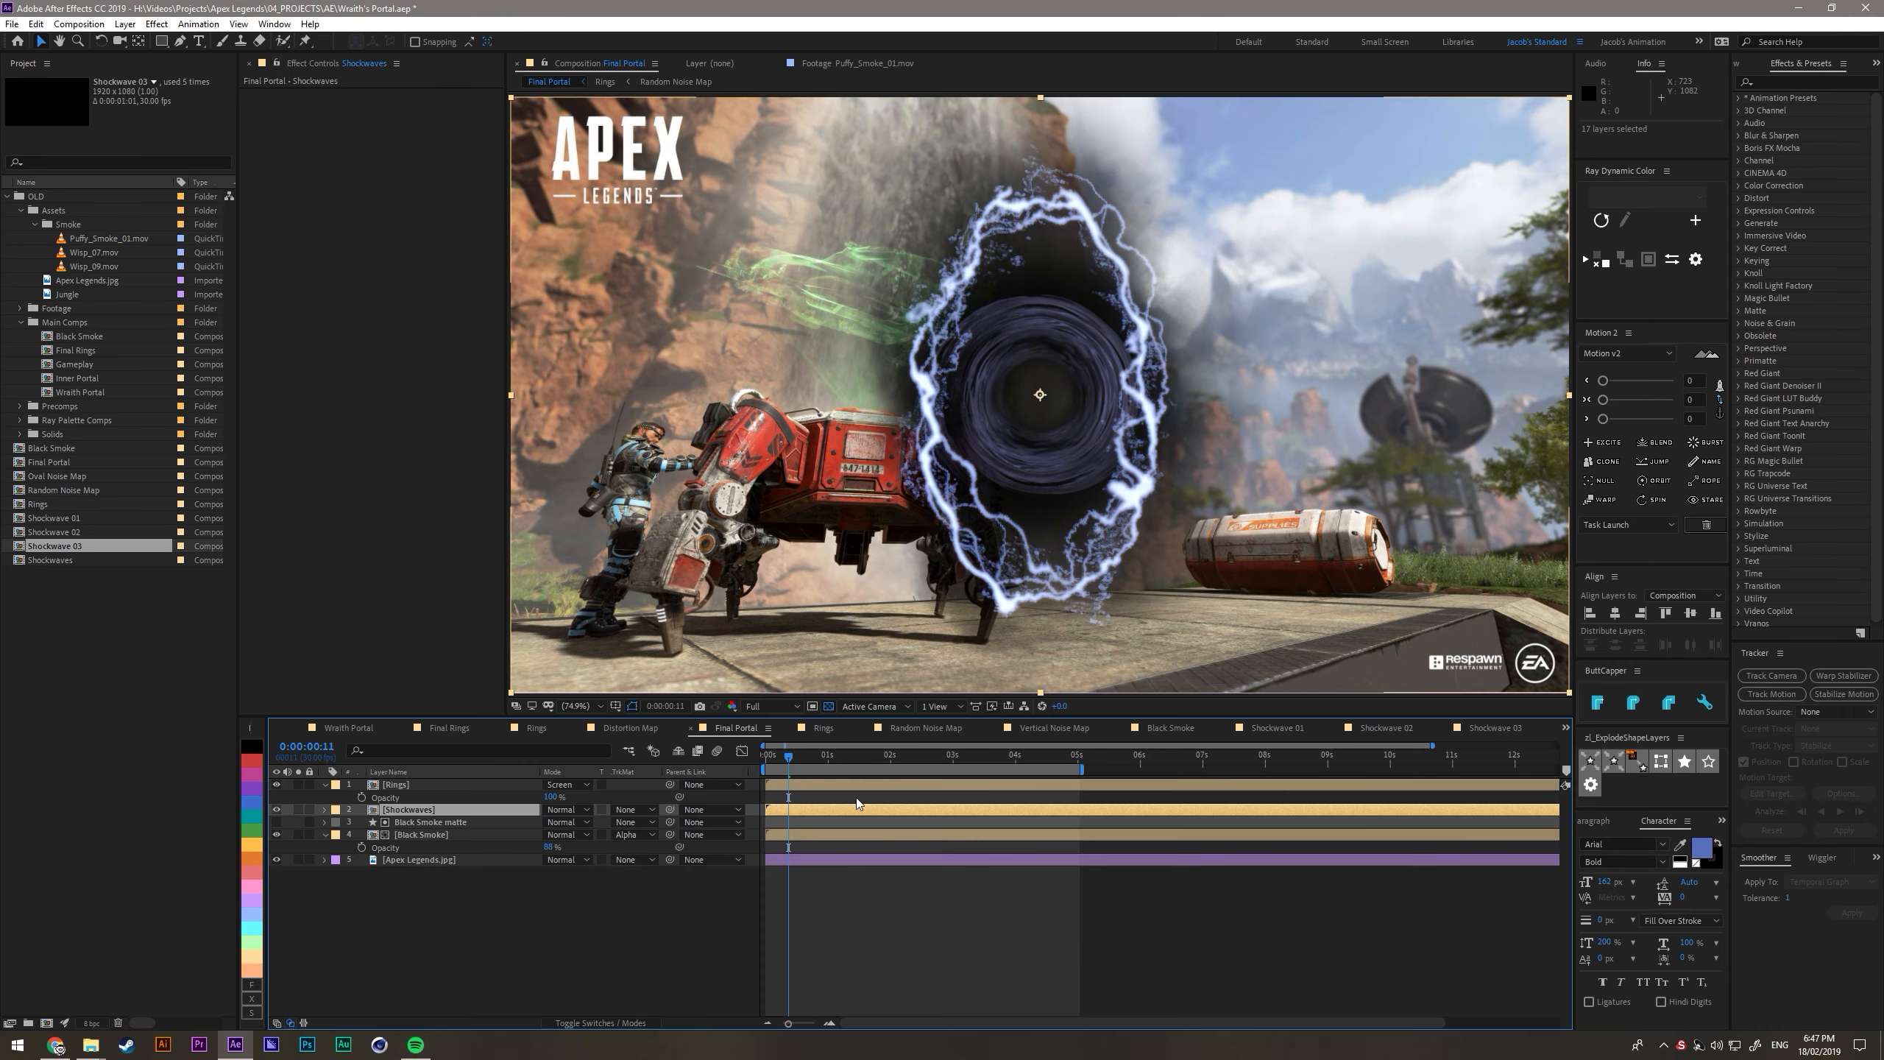
- Duplicate the Black Smoke matte layer, place the copy above Shockwaves and rename it "Shockwave matte"
left_click(431, 822)
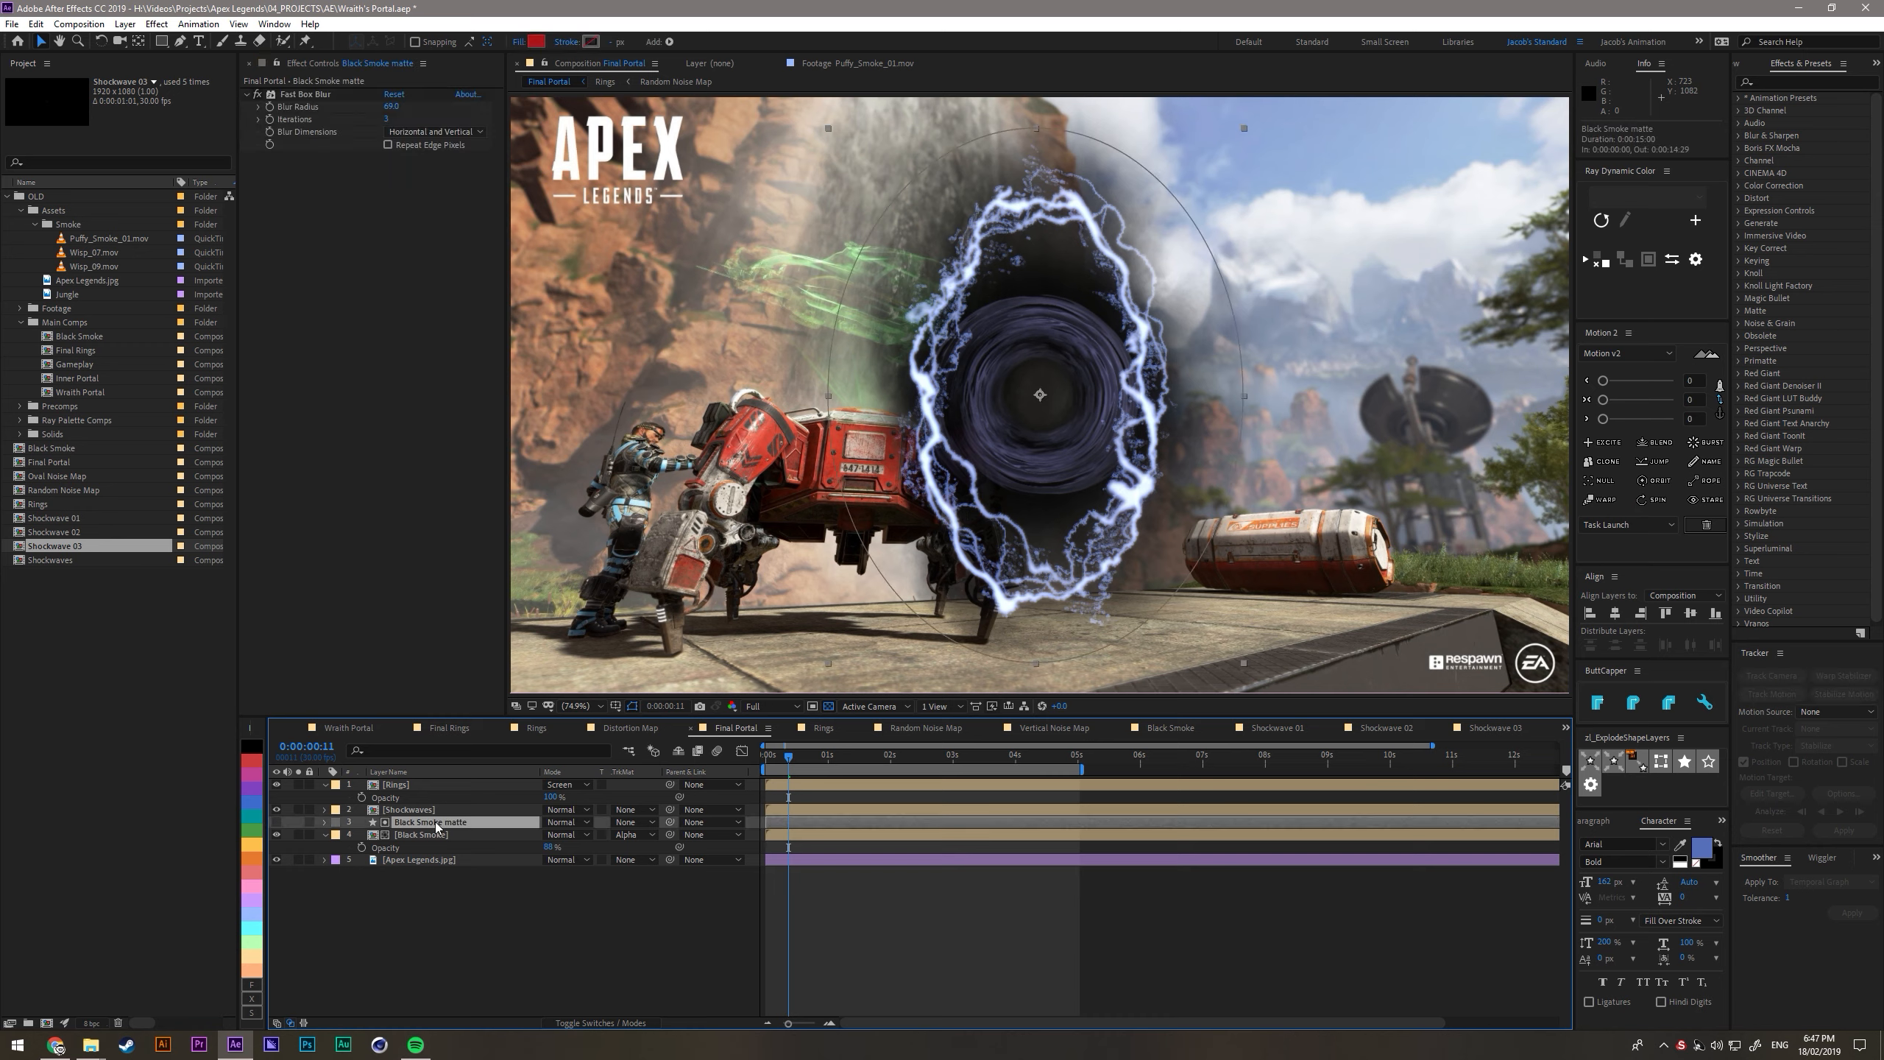
key("ctrl+d")
left_click_drag(427, 822, 423, 807)
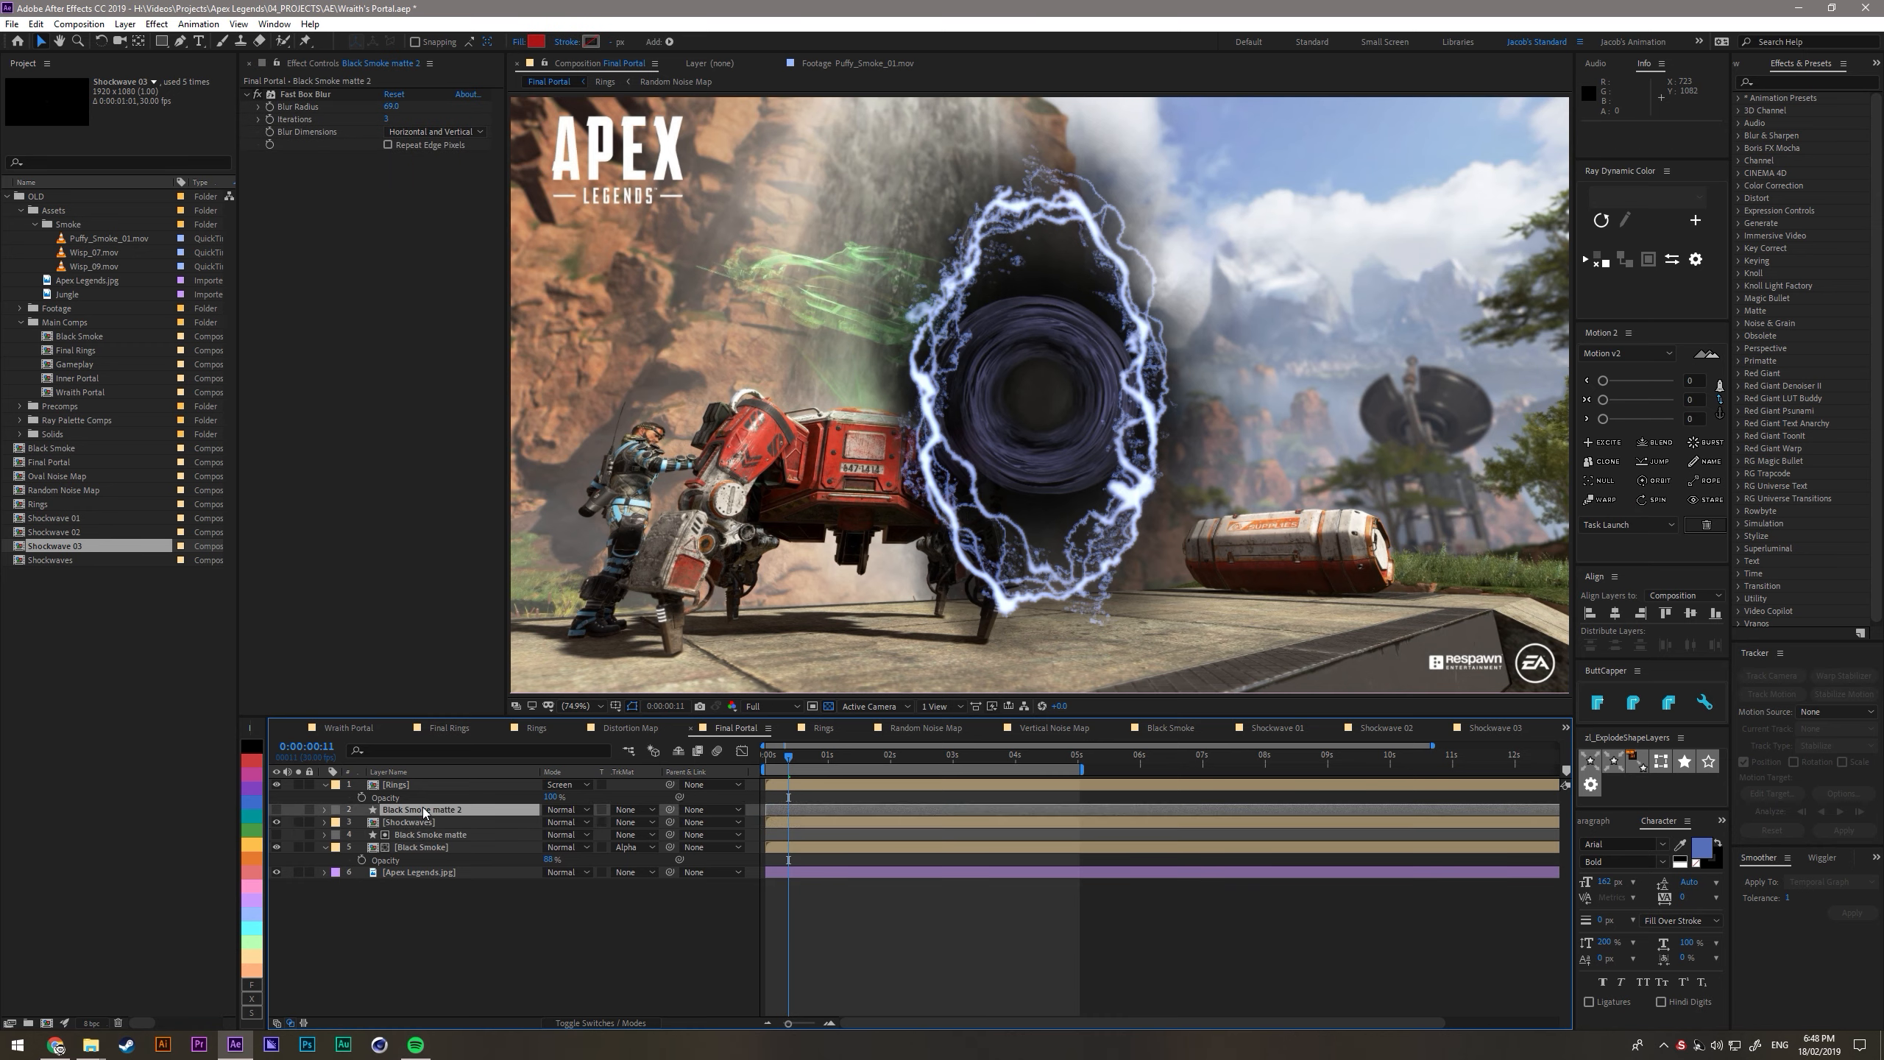
key("Return")
type("Shockwave matte")
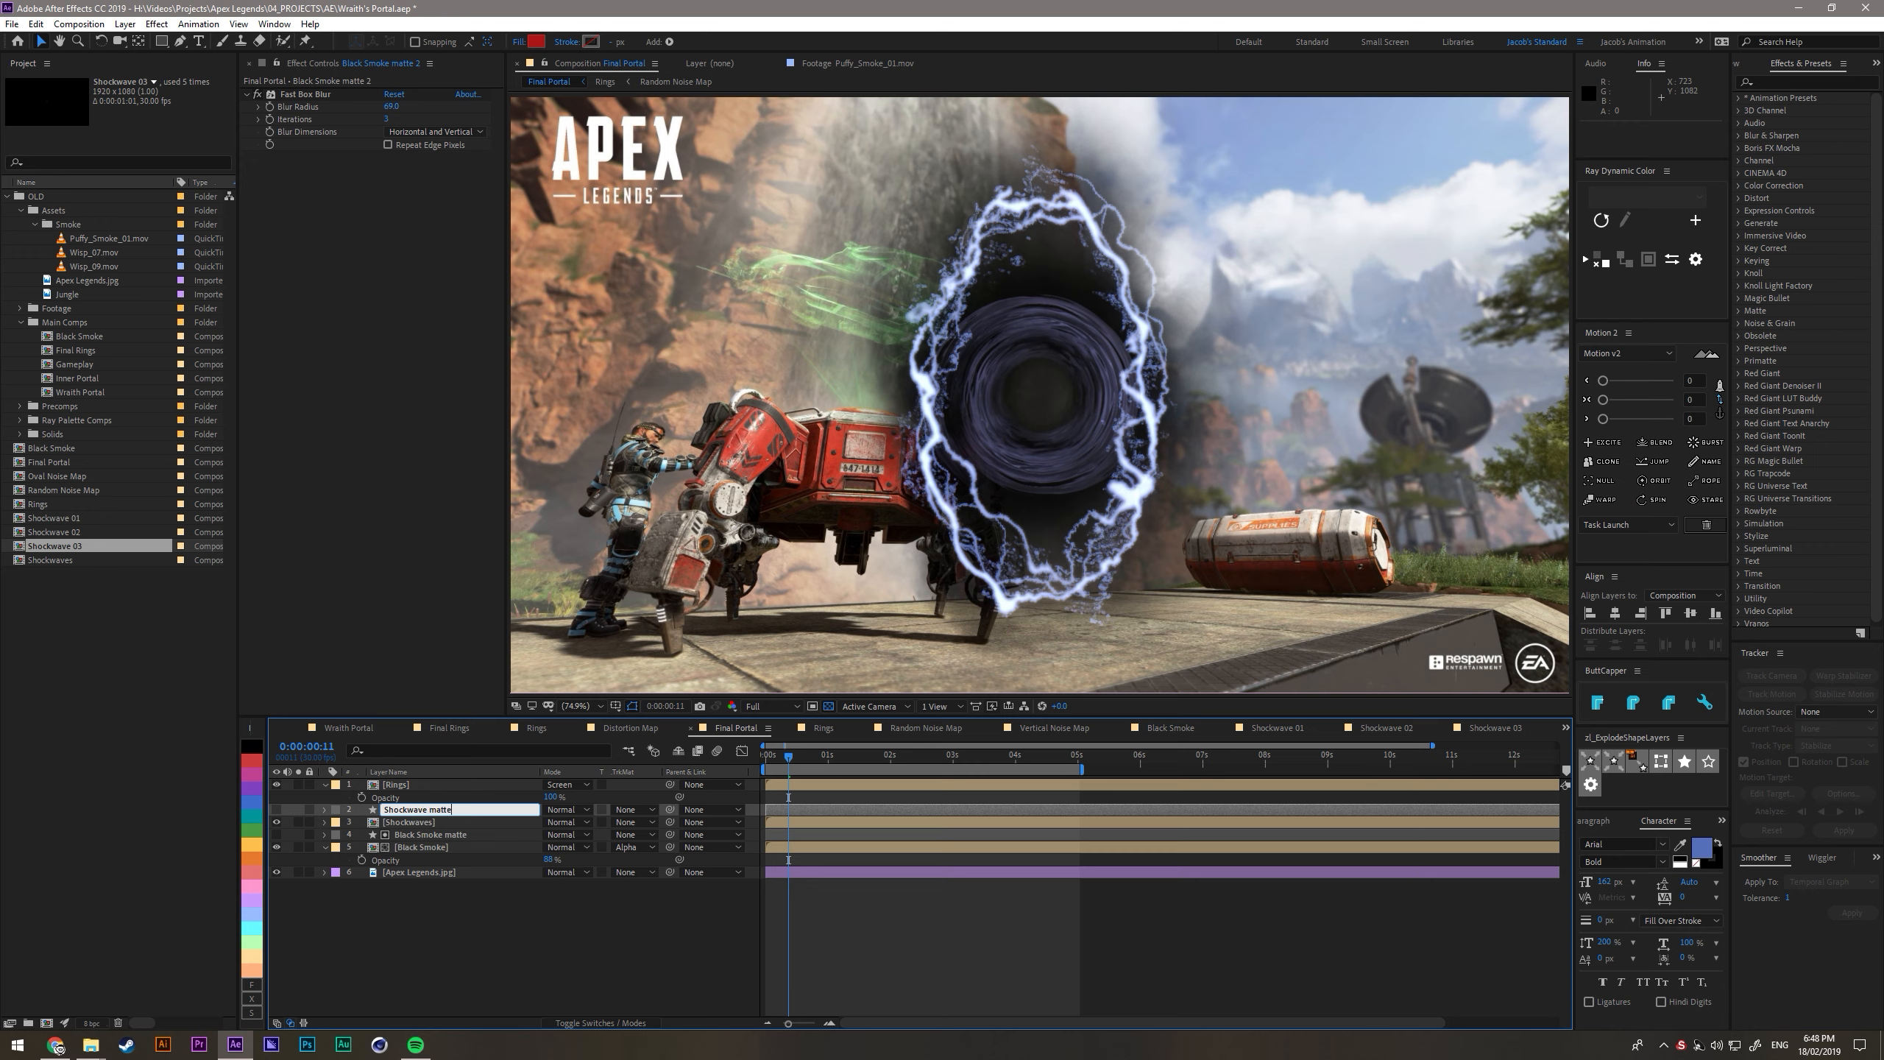
key("Return")
left_click(427, 811)
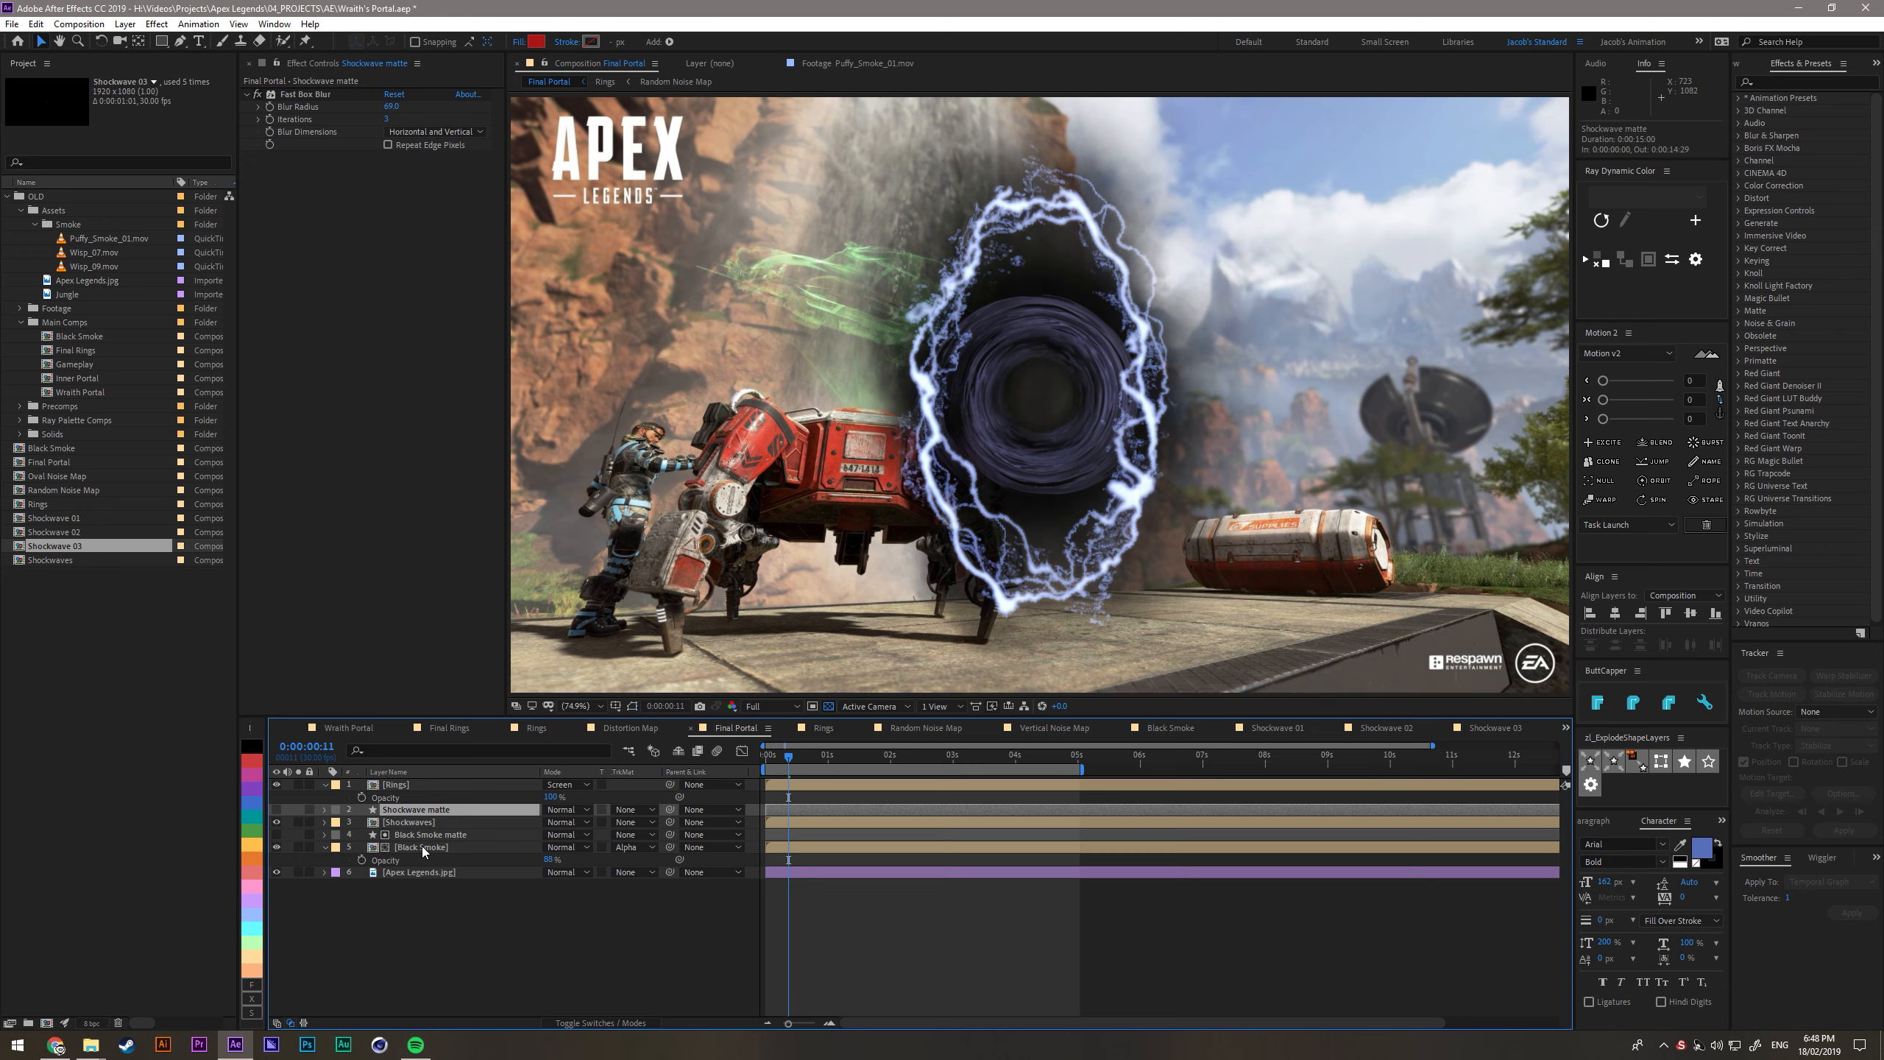
- Make the Shockwave matte layer visible and shrink its ellipse path size so it fits inside the portal ring
left_click(277, 809)
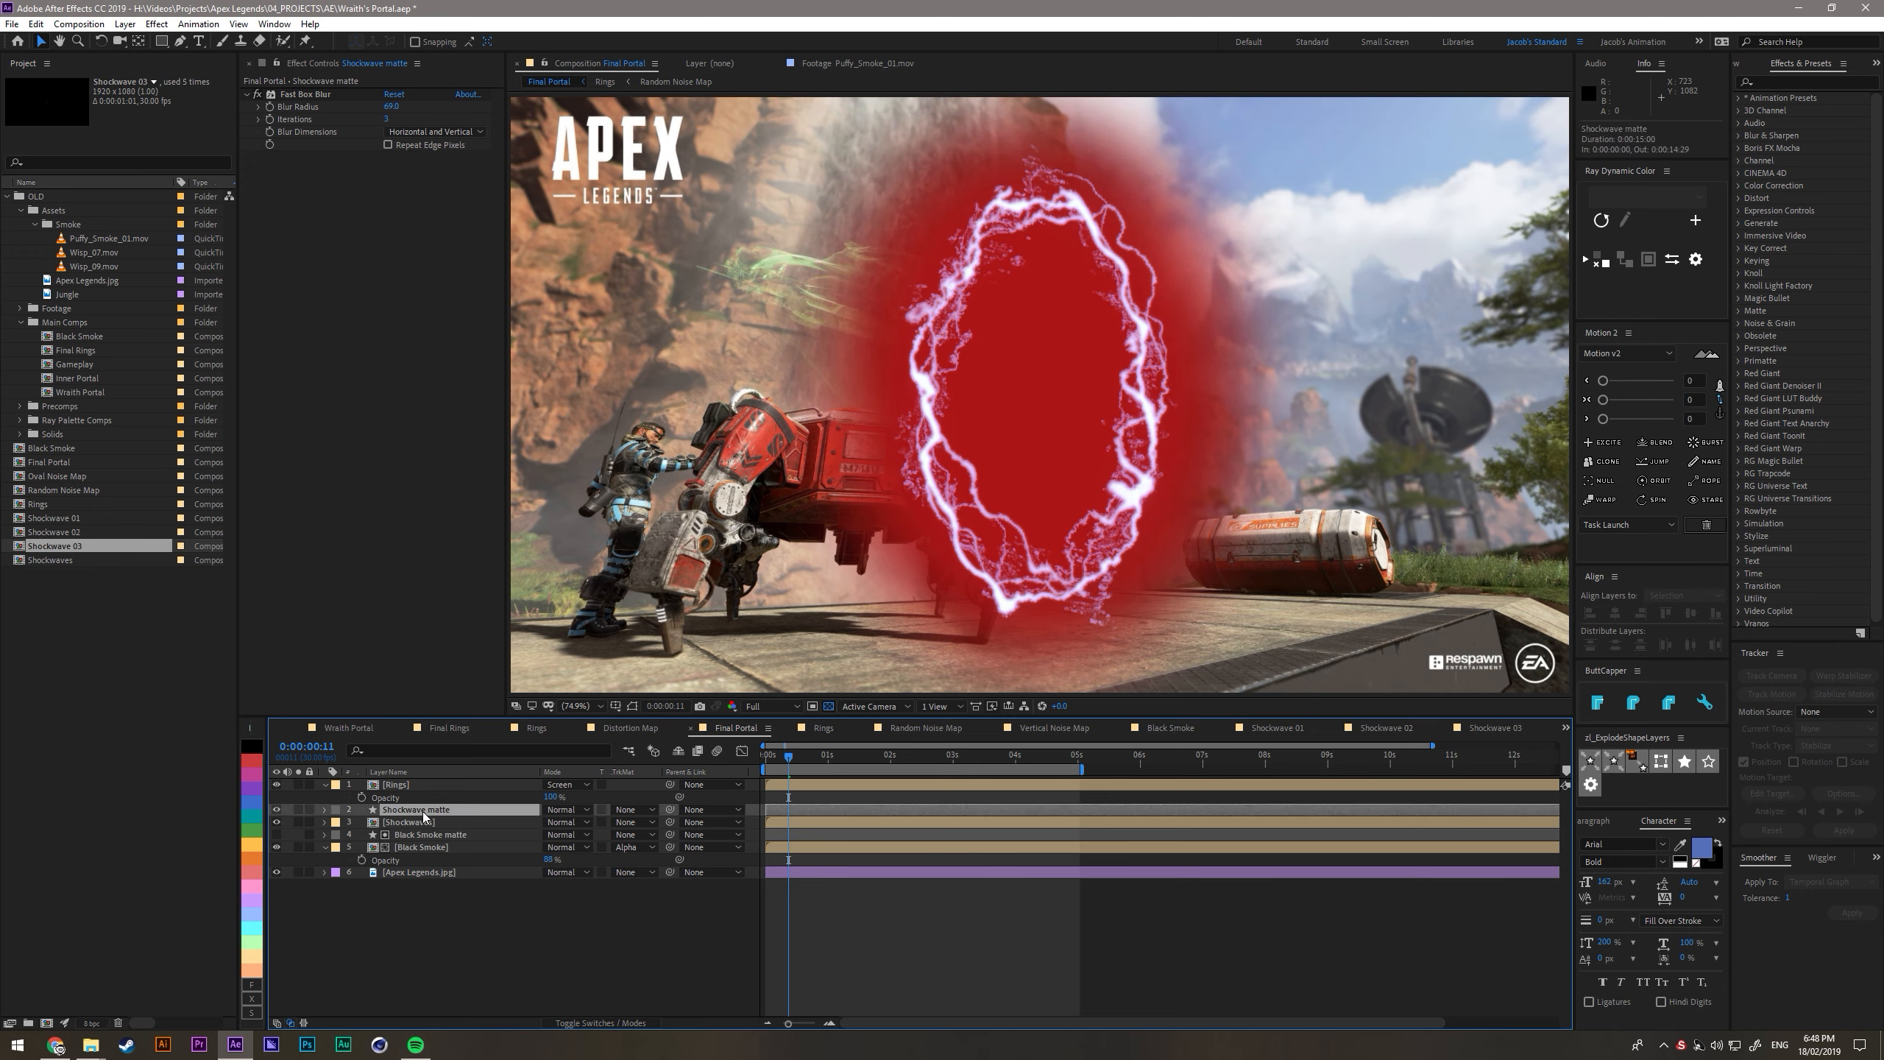
left_click(324, 809)
left_click(339, 822)
left_click(351, 835)
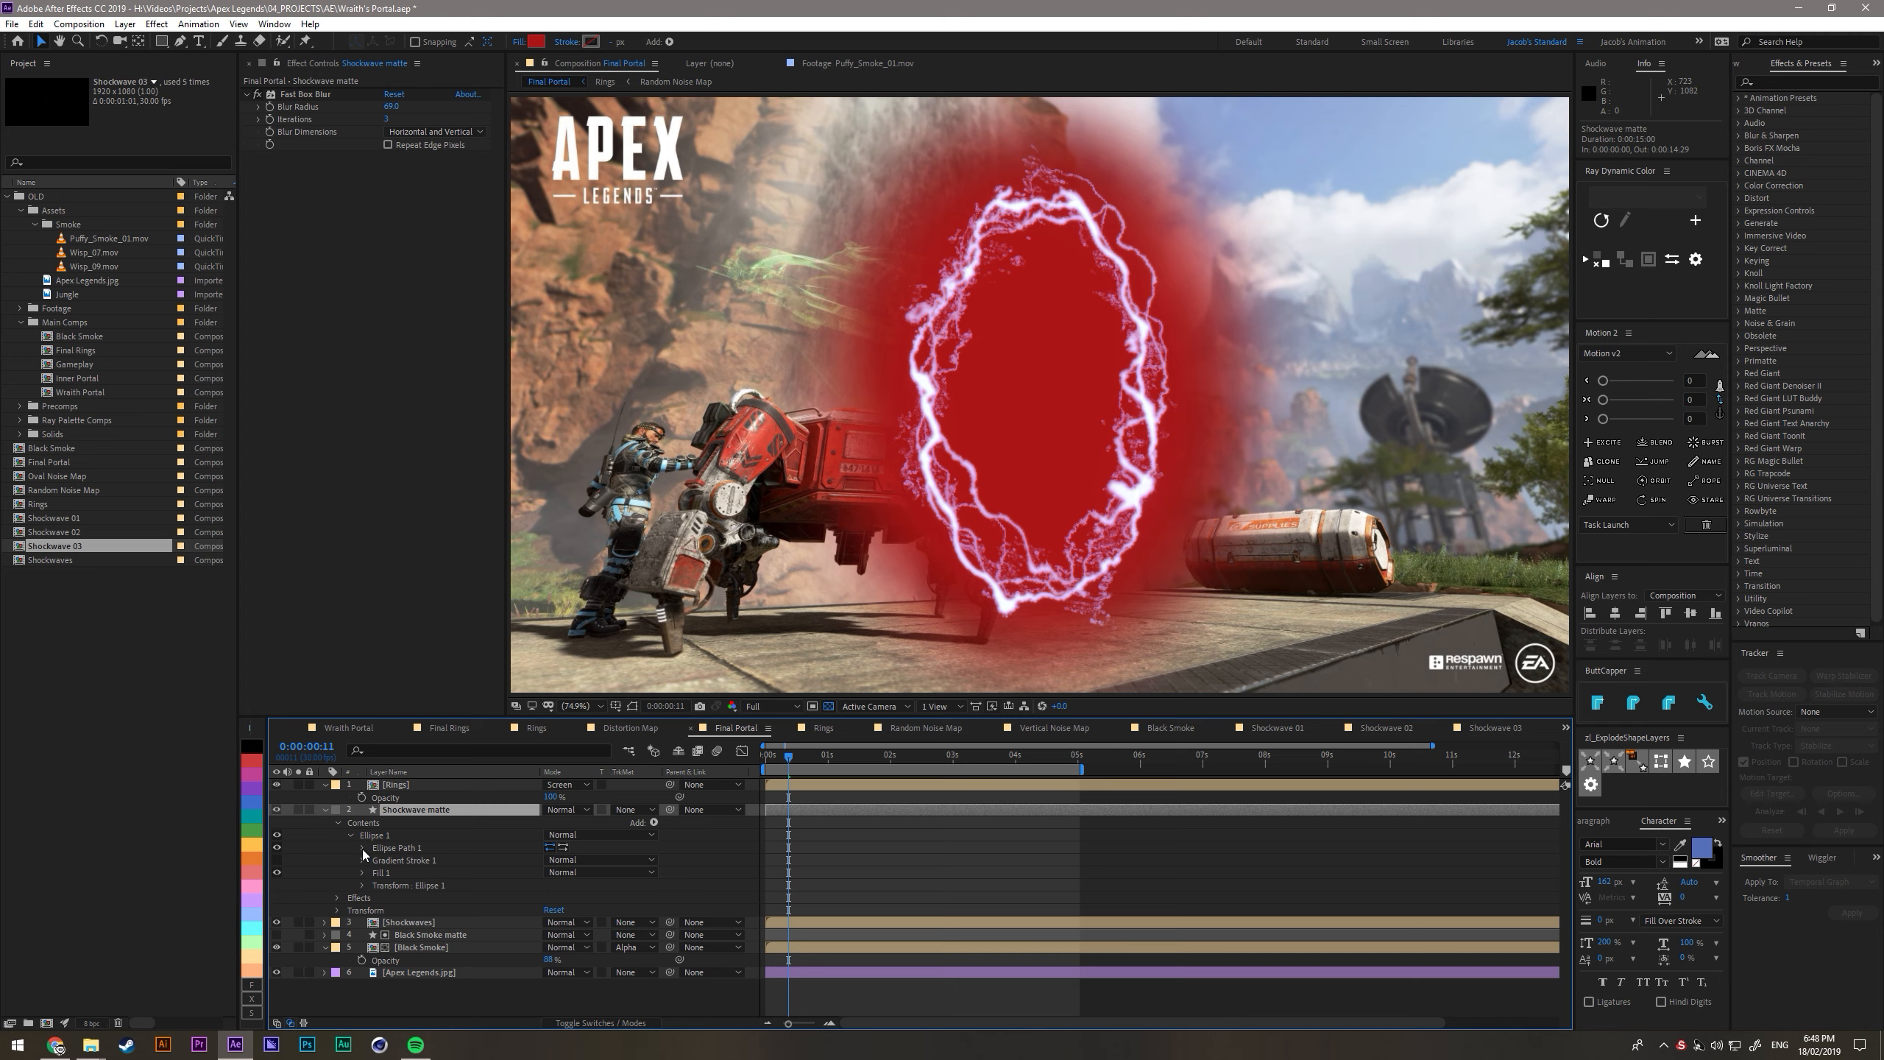
left_click(362, 848)
left_click(475, 861)
left_click_drag(480, 869, 351, 888)
left_click(388, 812)
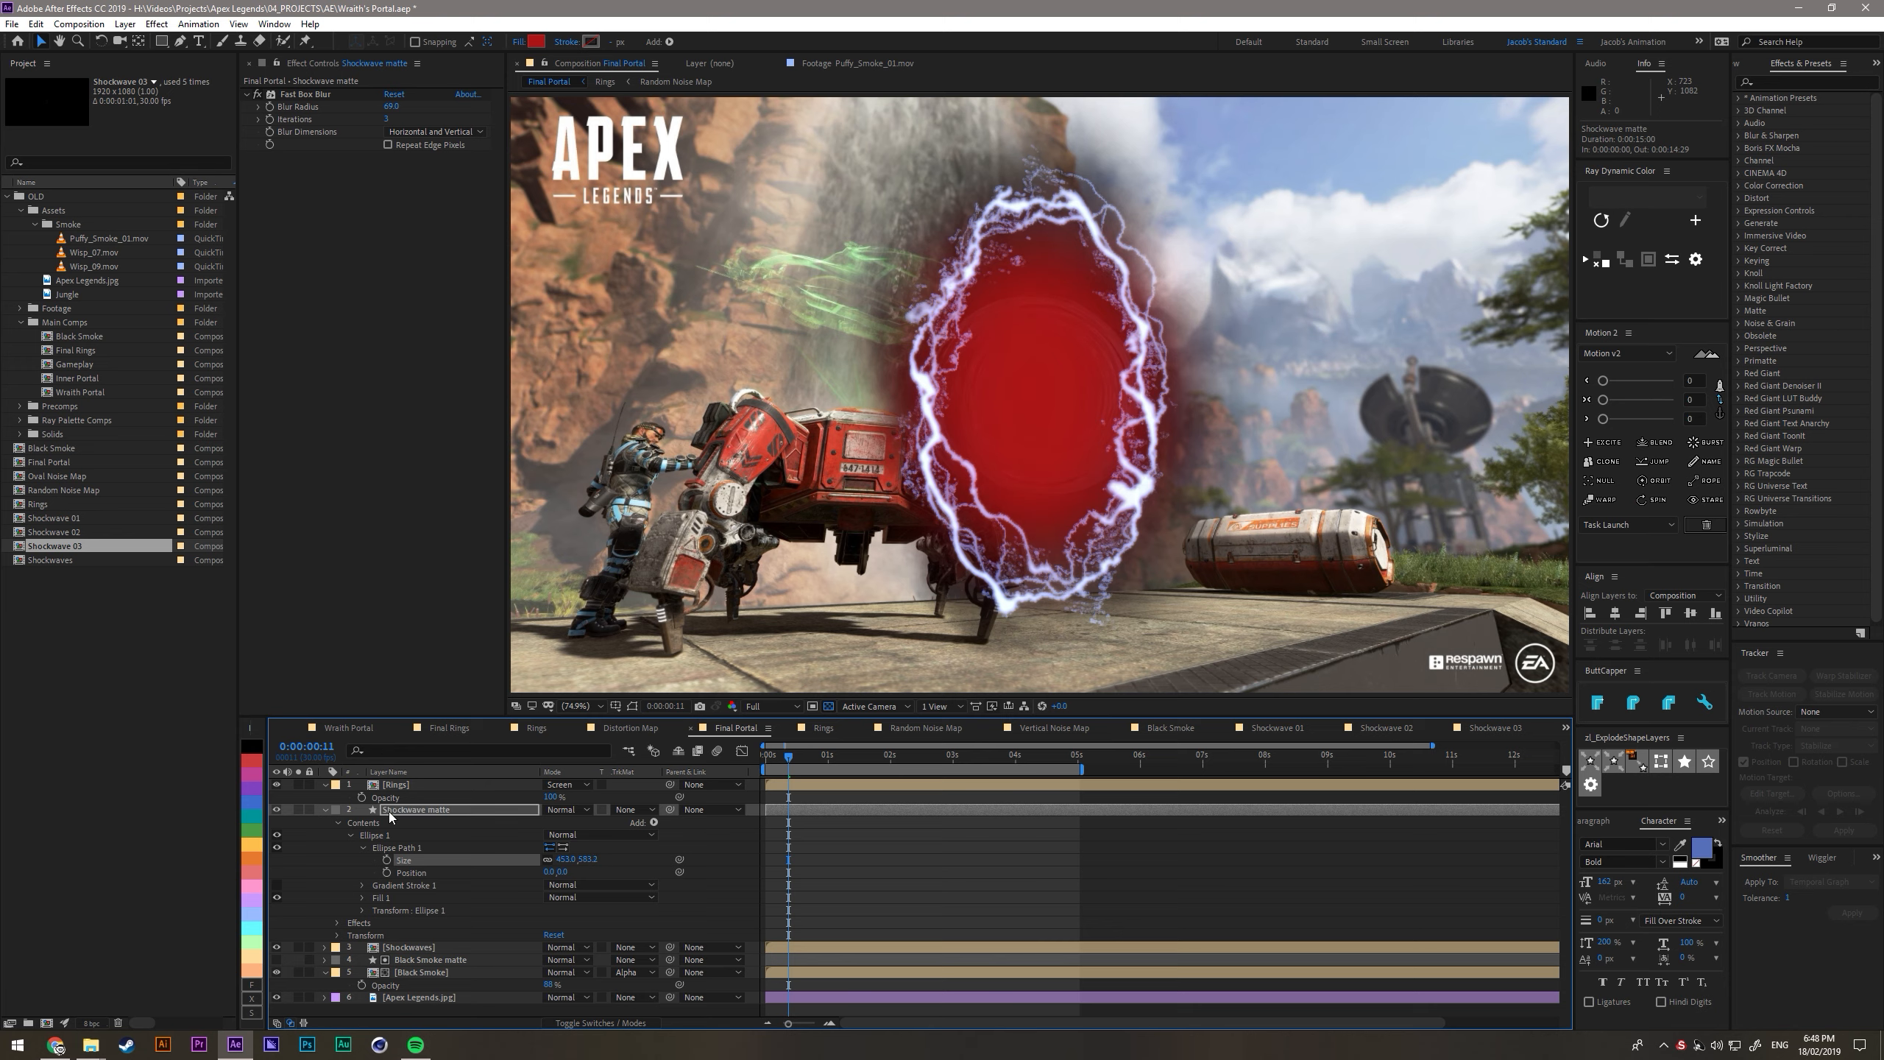
- Set the Shockwaves track matte to Alpha Matte "Shockwave matte", check another frame, and collapse the matte layer's properties
left_click(636, 947)
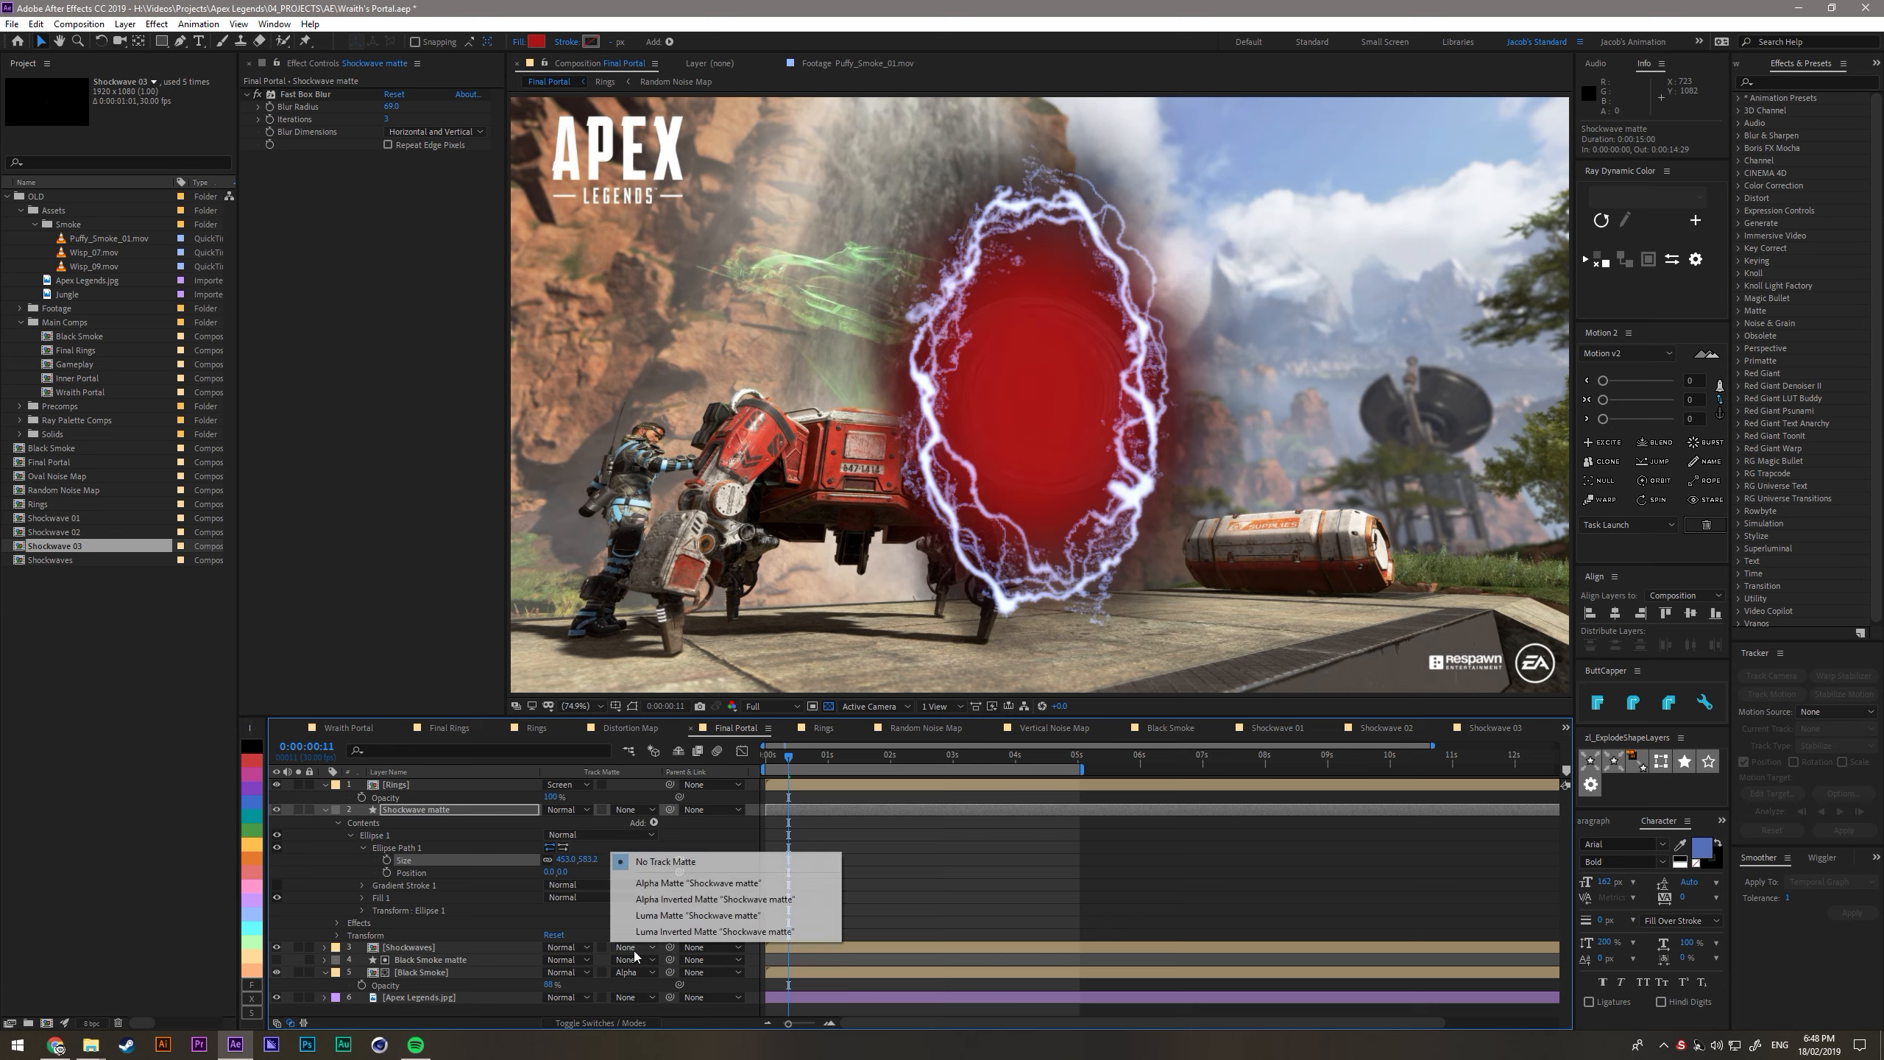
left_click(655, 884)
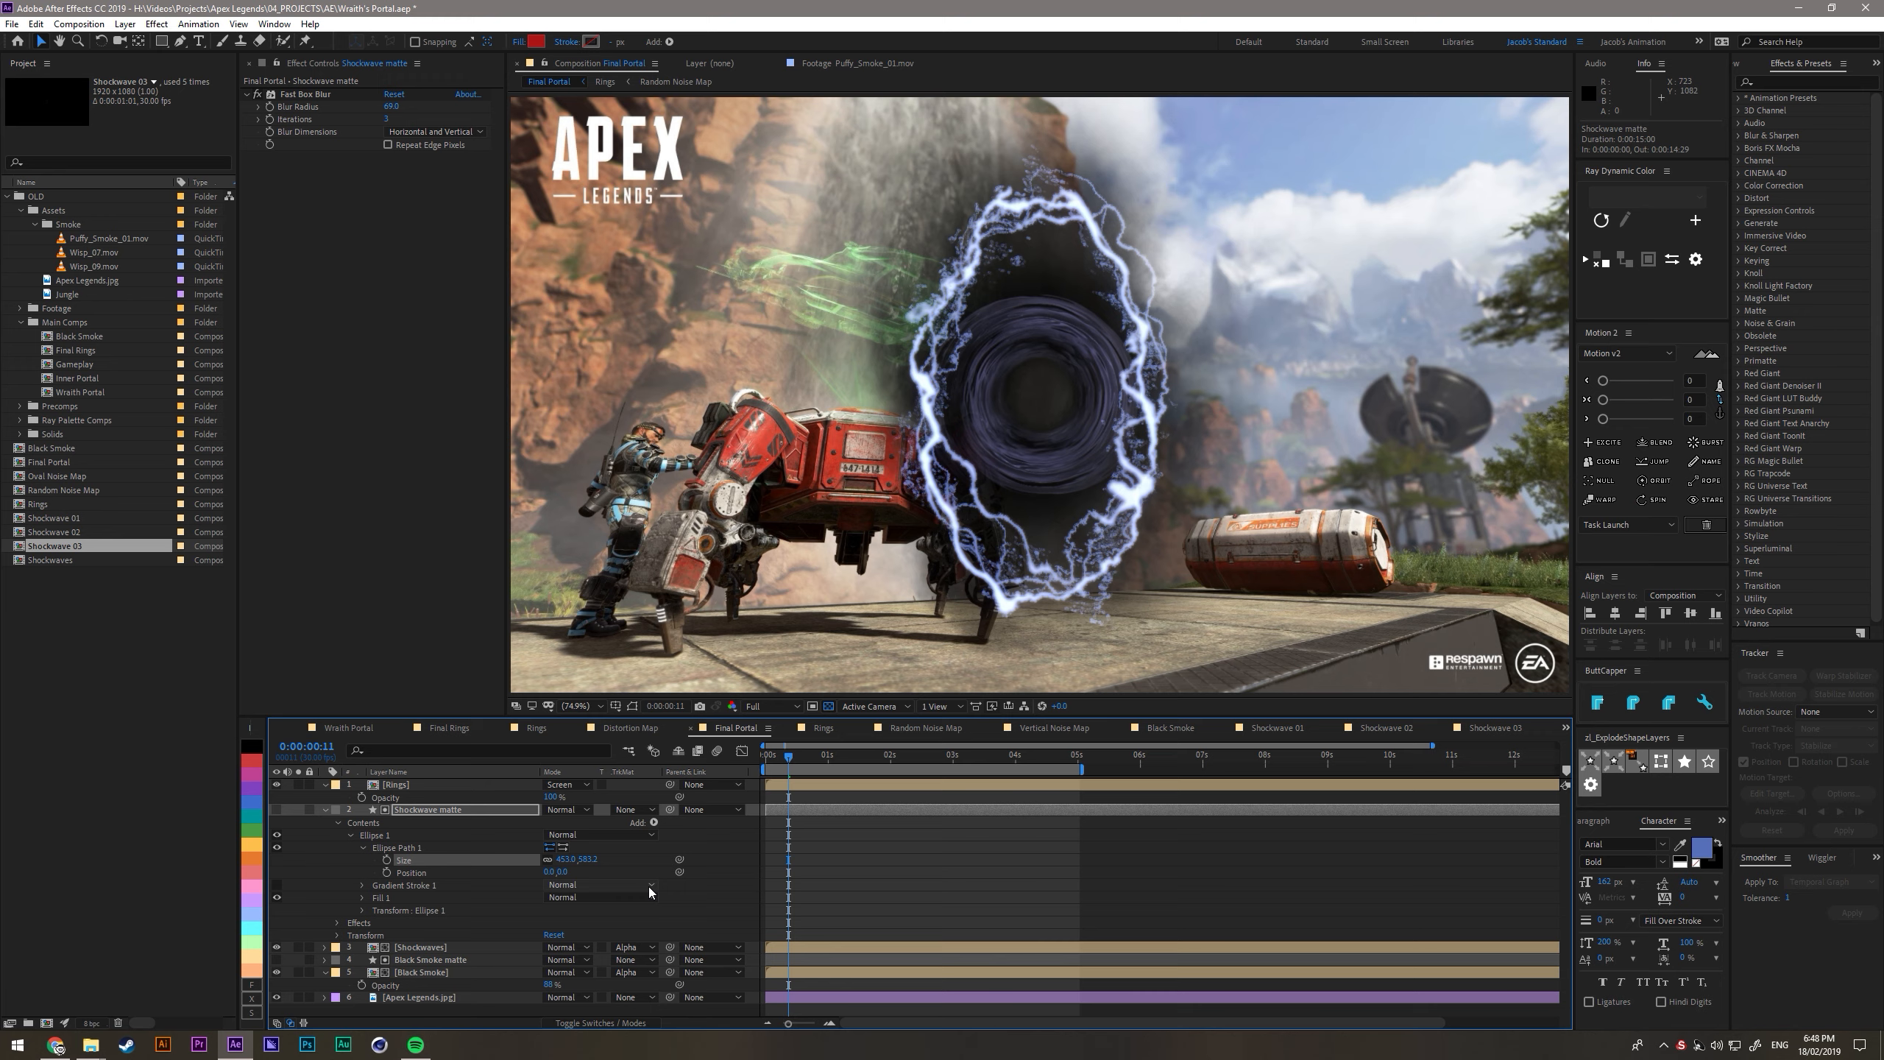
mouse_move(789, 756)
left_mouse_down()
mouse_move(766, 756)
mouse_move(817, 761)
left_mouse_up()
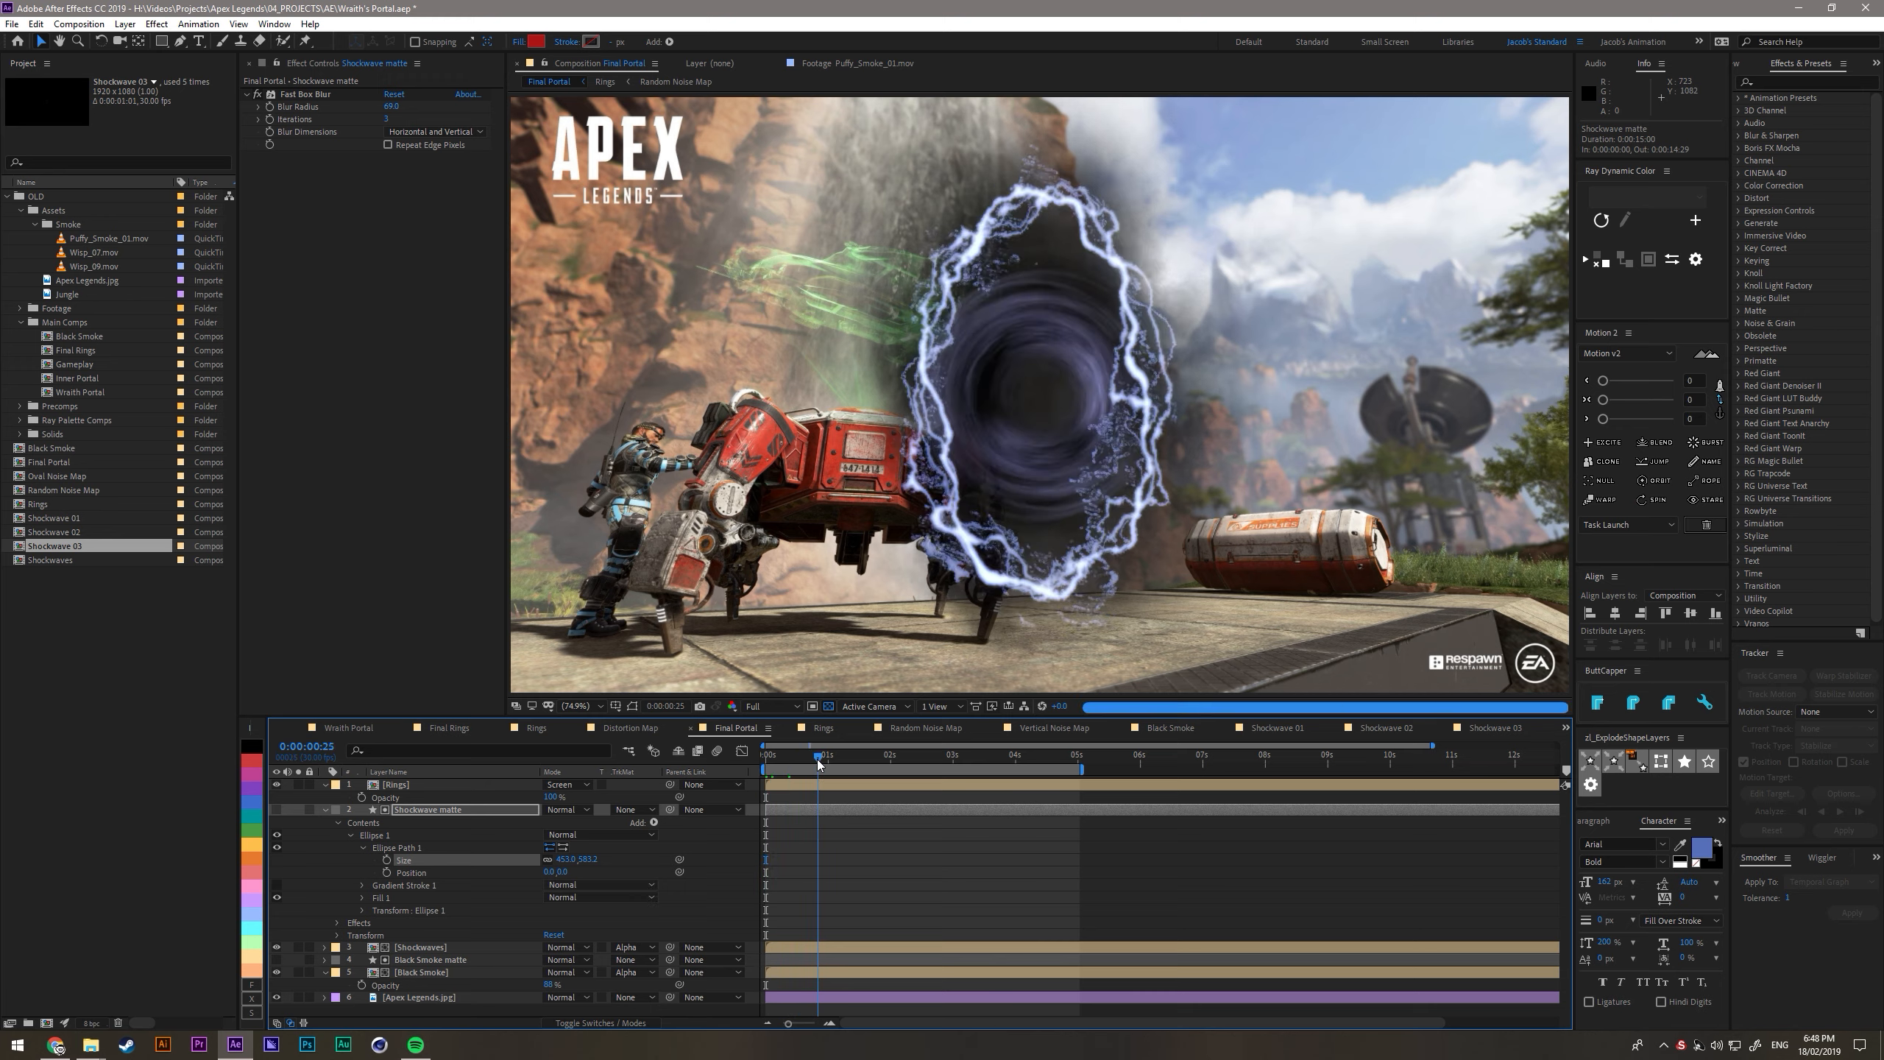
left_click(316, 836)
left_click(325, 809)
left_click(325, 787)
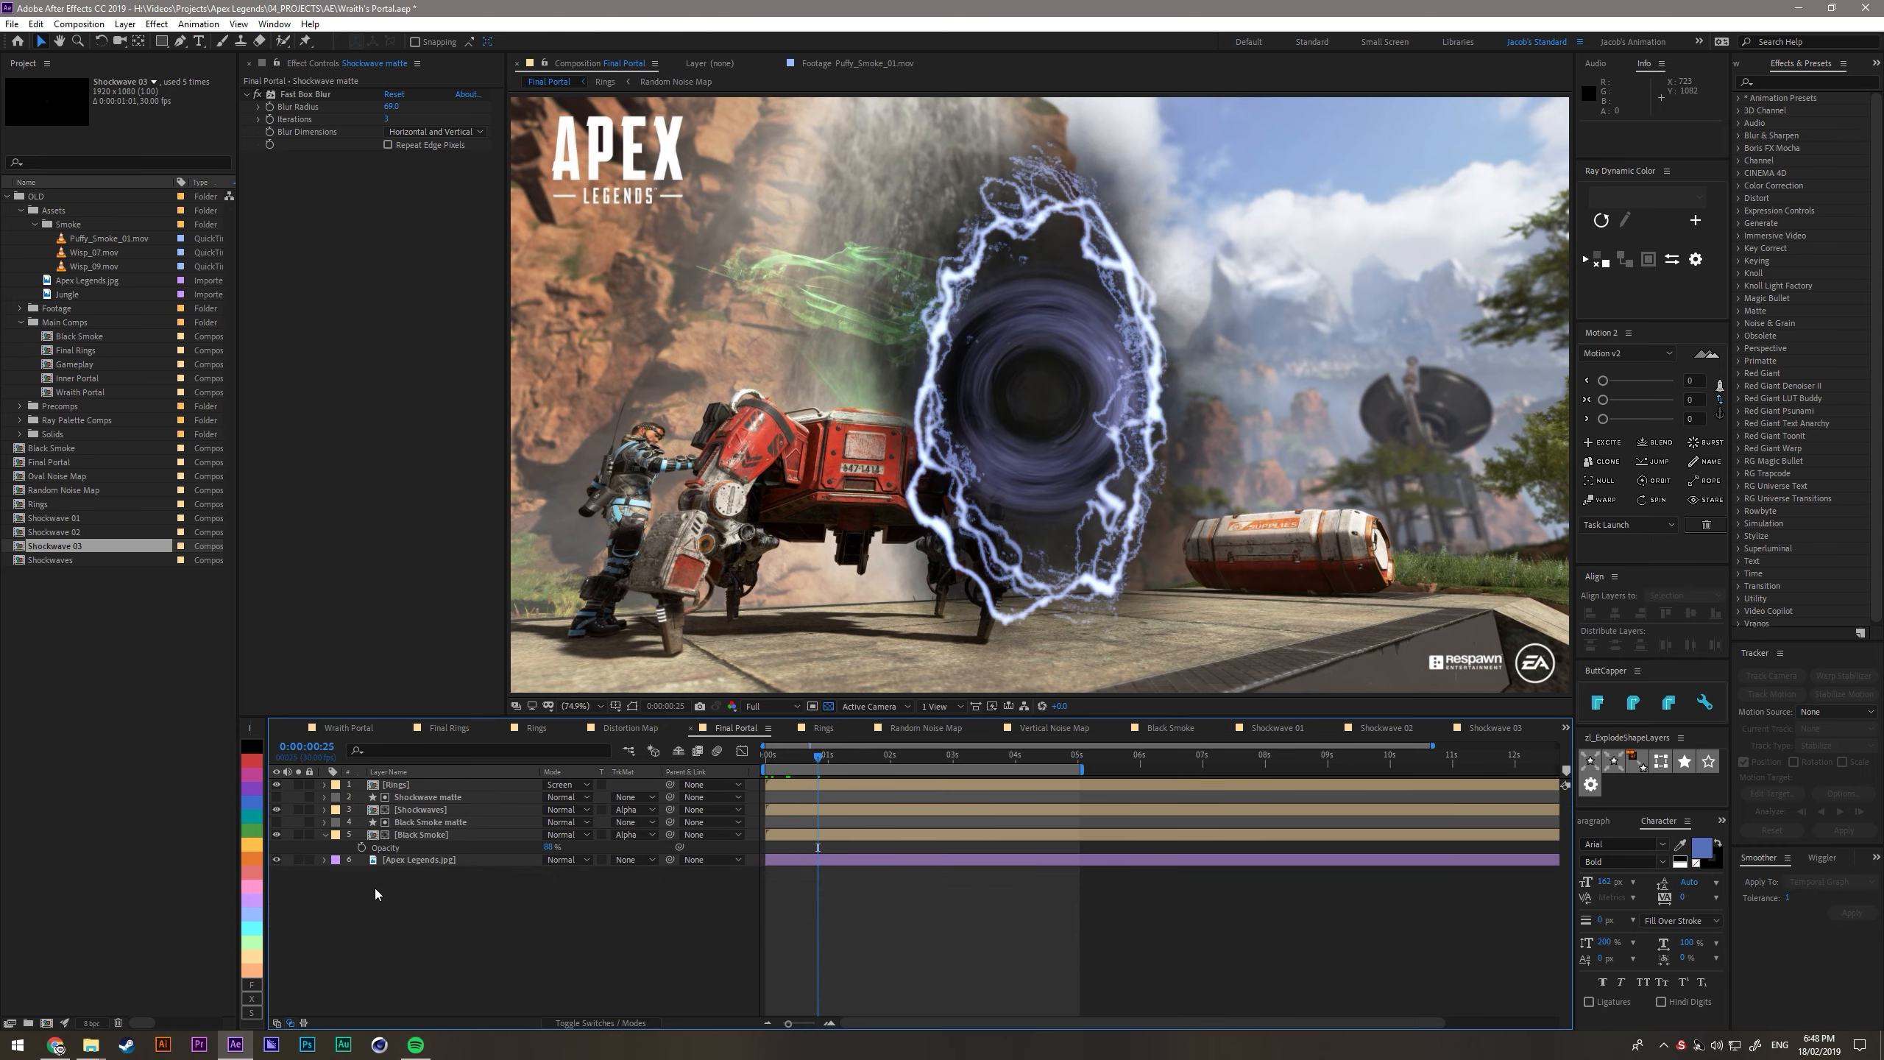
- Set the Shockwaves layer's blending mode to Screen in the Final Portal composition
double_click(433, 809)
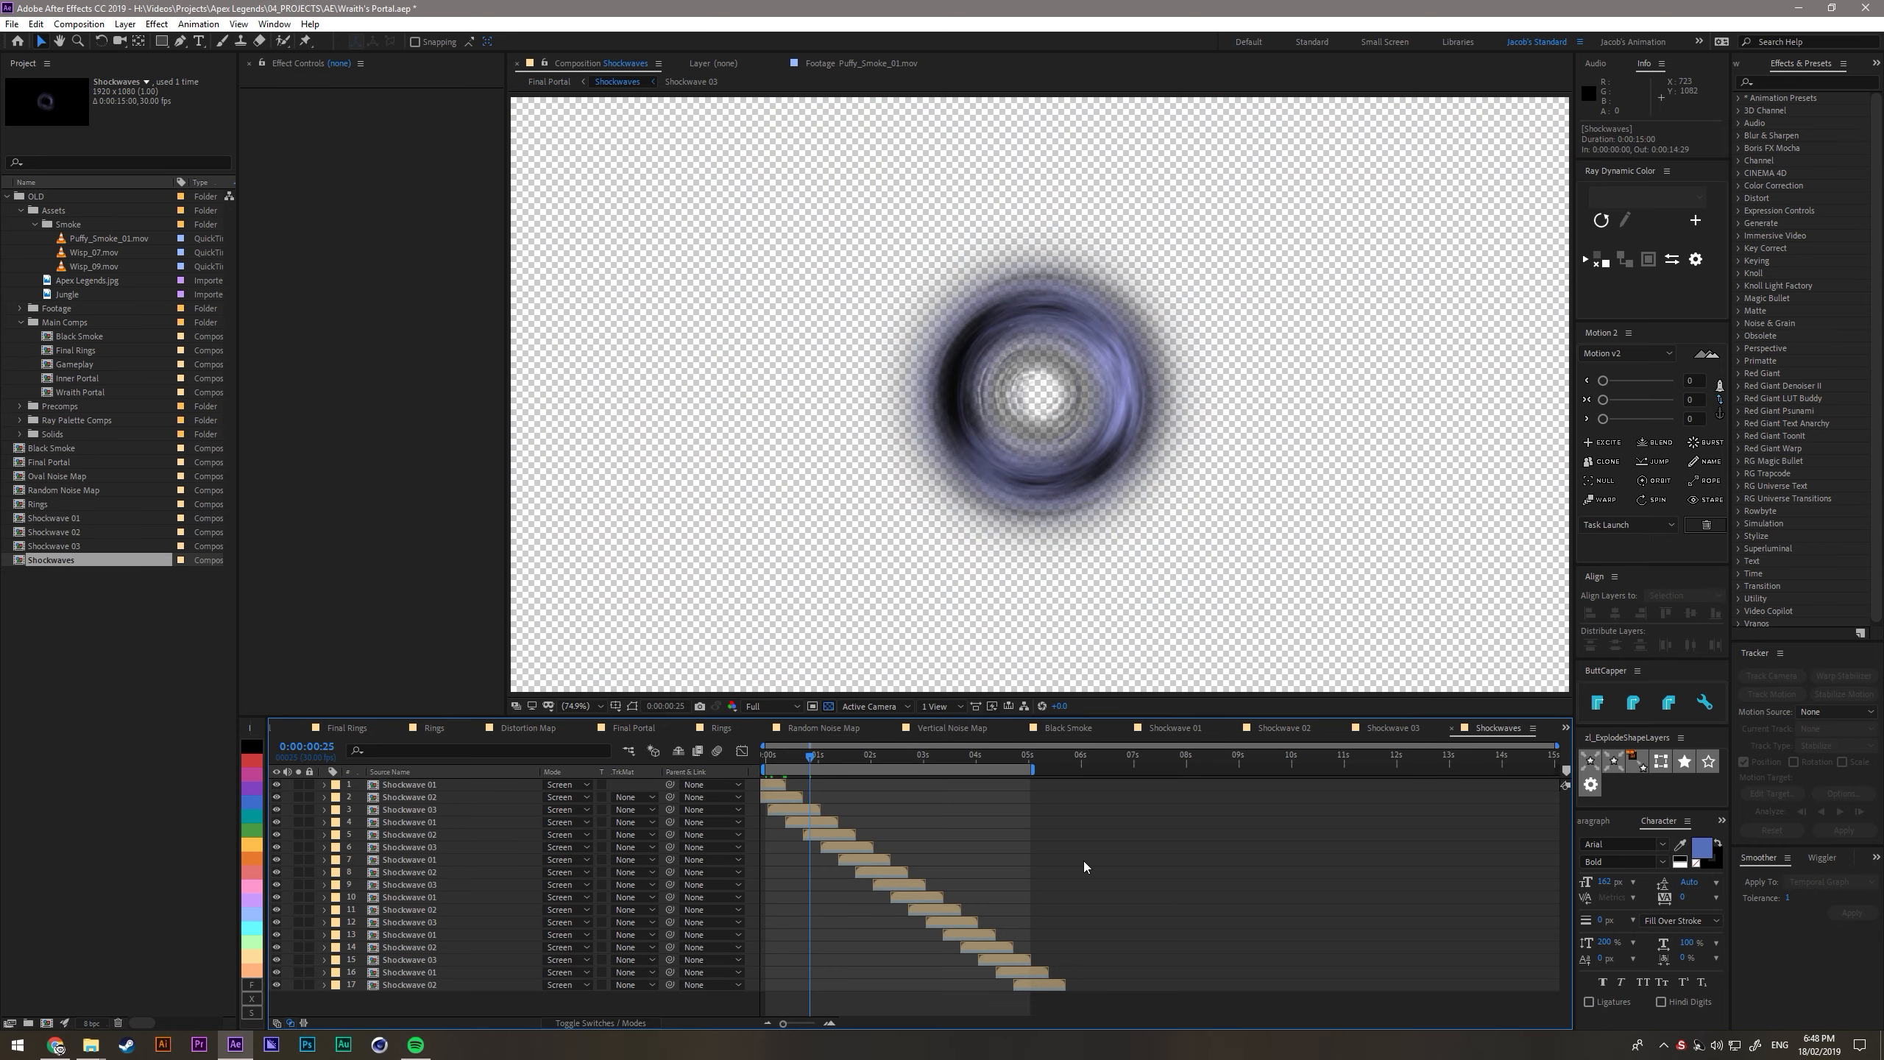
key("Tab")
left_click(458, 821)
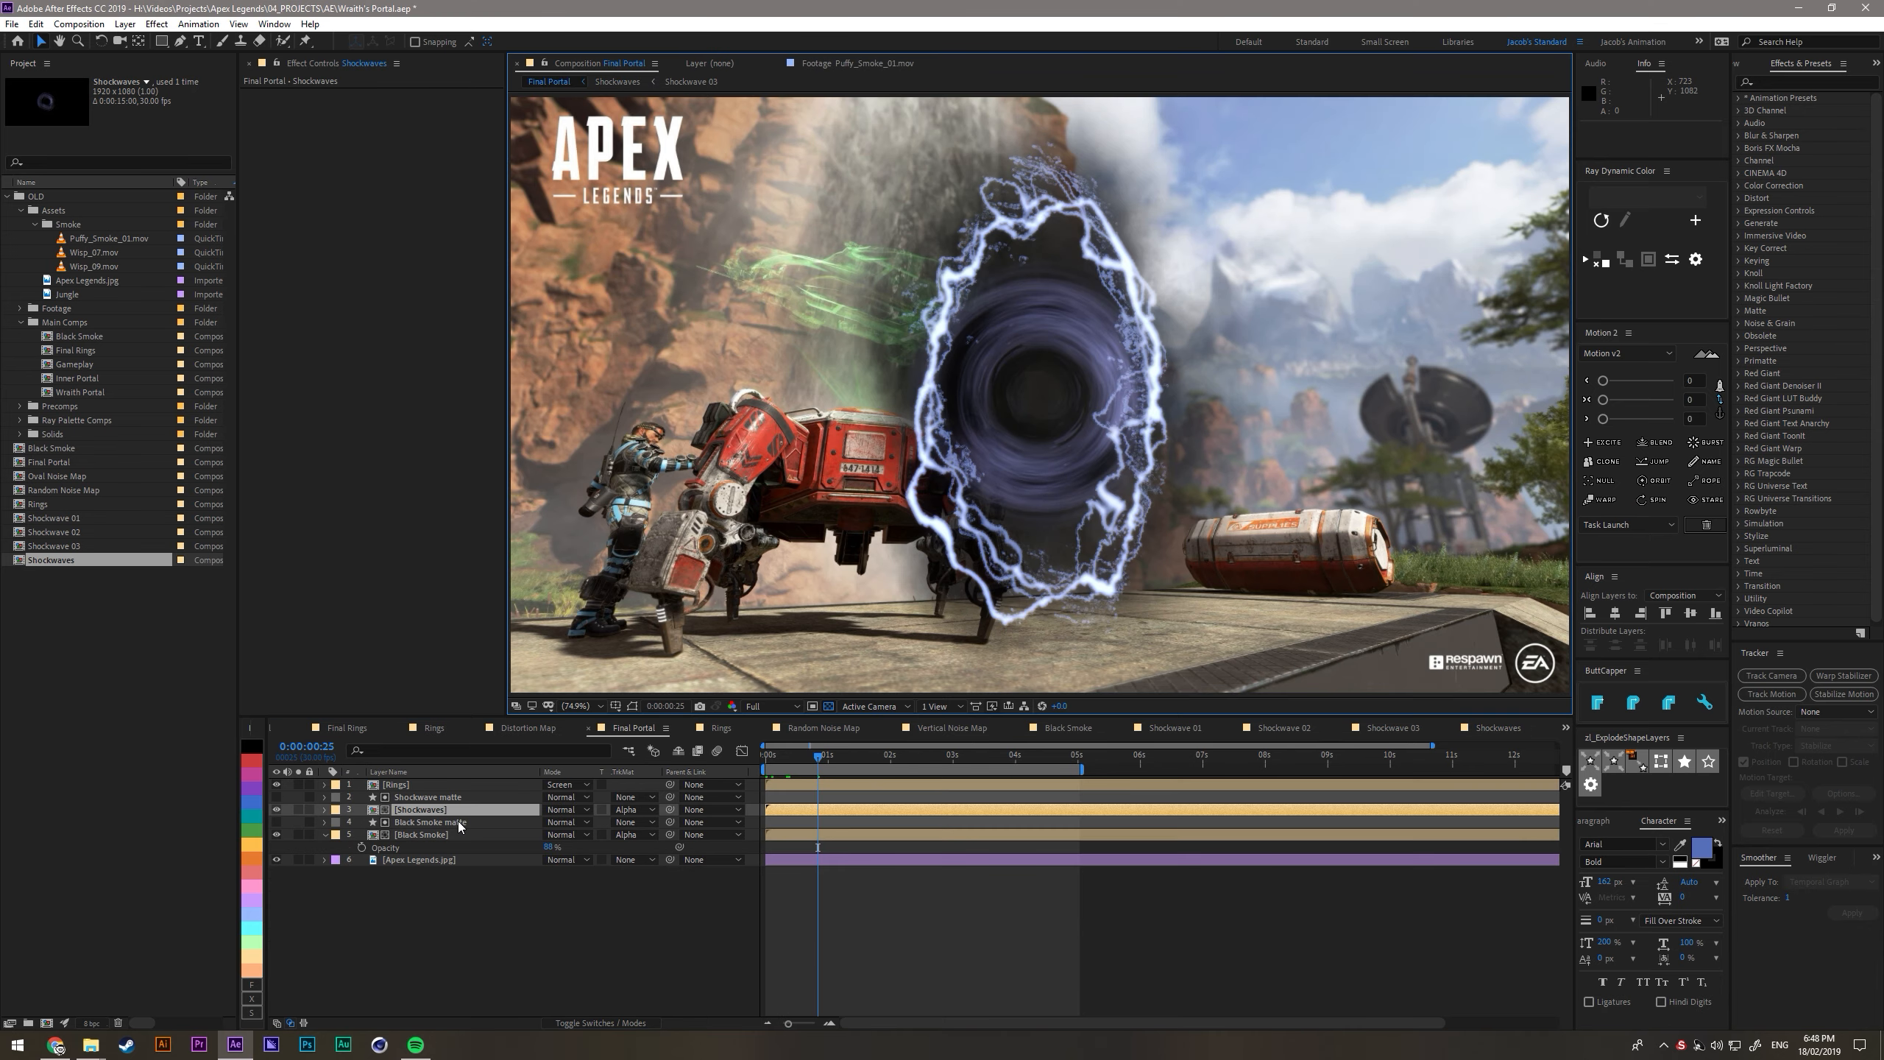
left_click(568, 809)
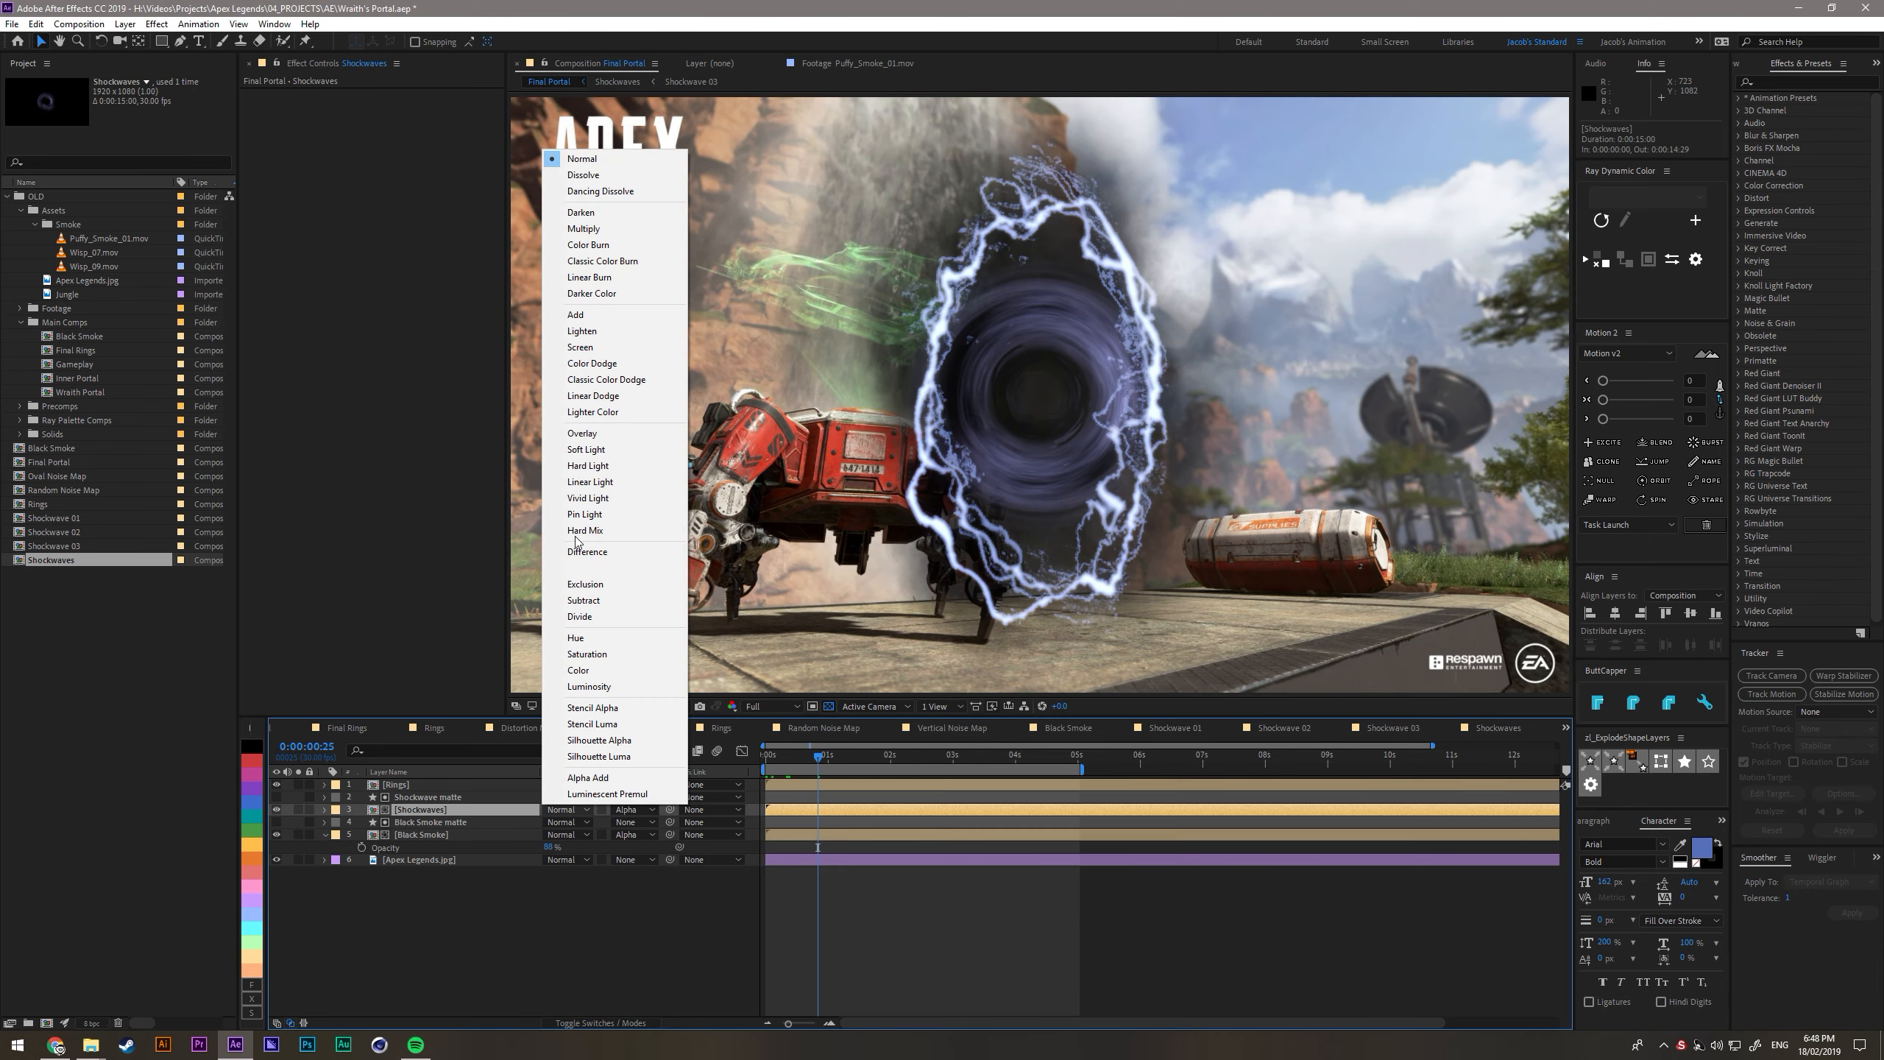
left_click(586, 353)
left_click(527, 969)
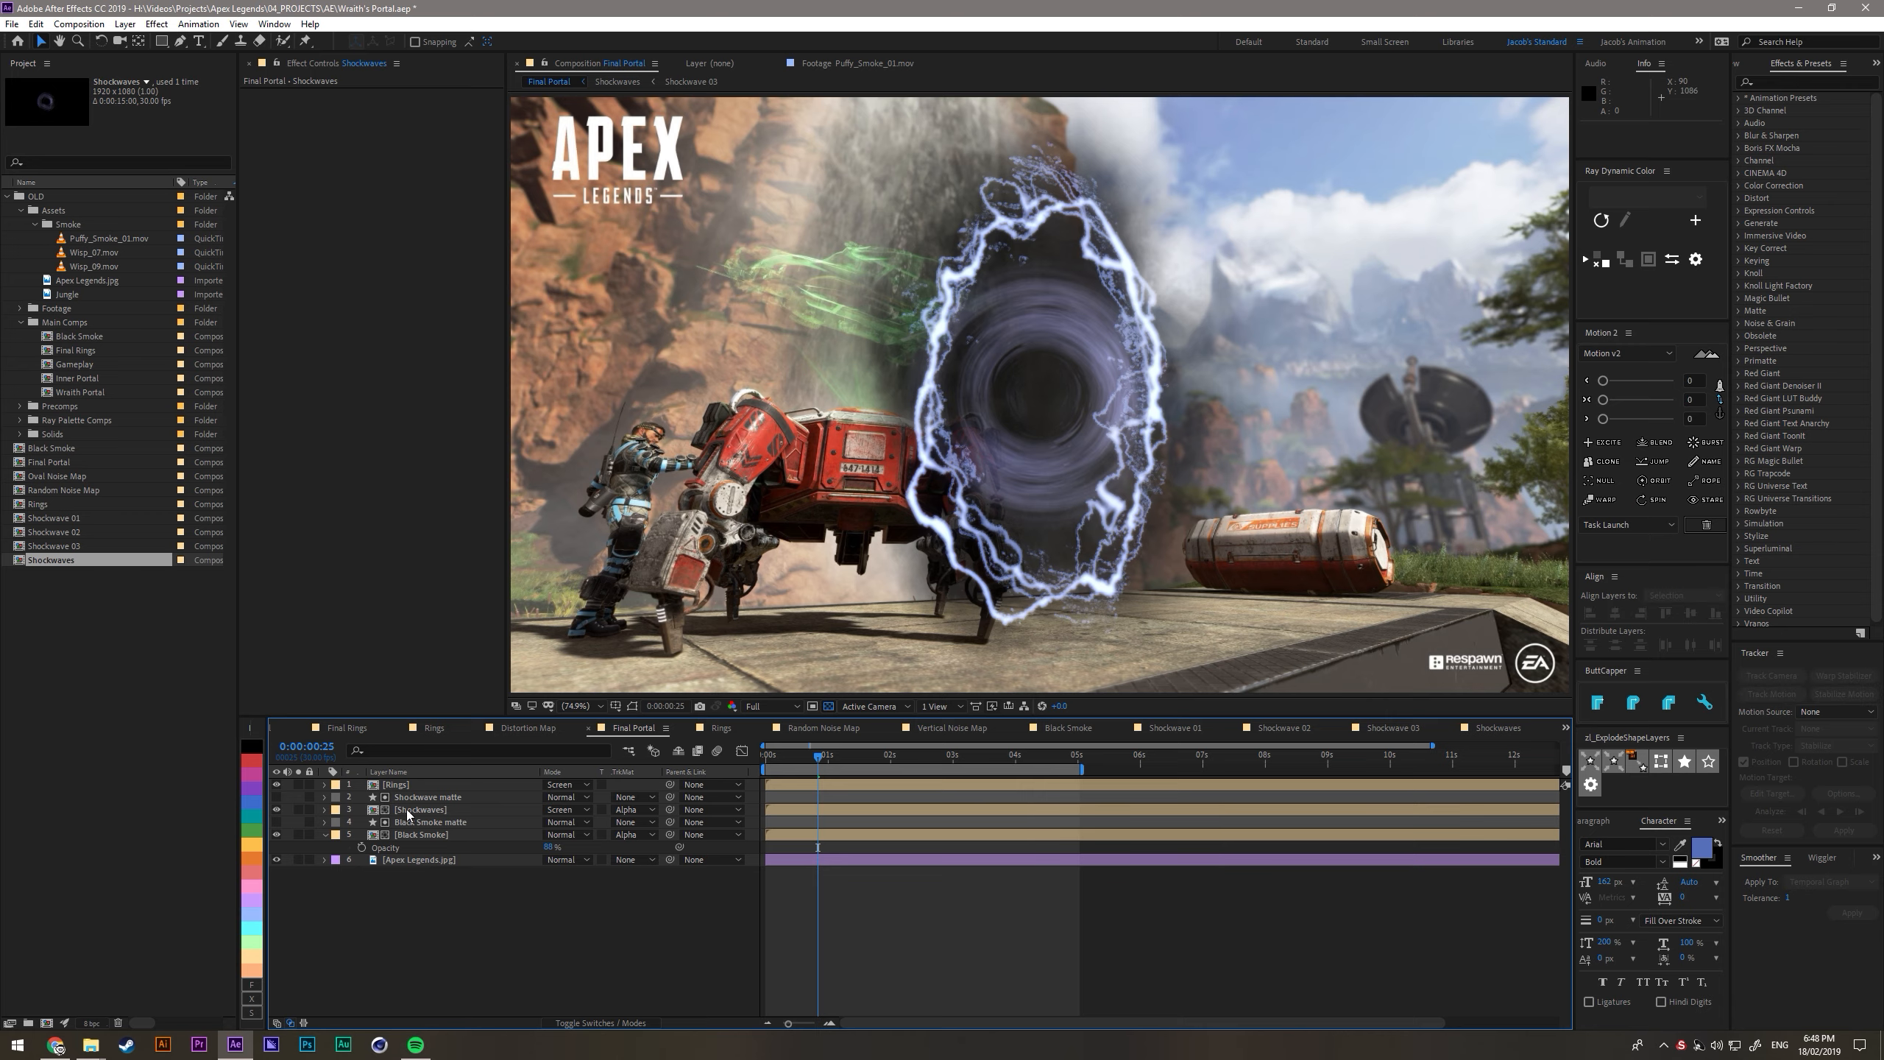
- Add Wisp_07.mov and Wisp_09.mov above the layers in the Shockwaves composition, fitted to the composition size
double_click(406, 810)
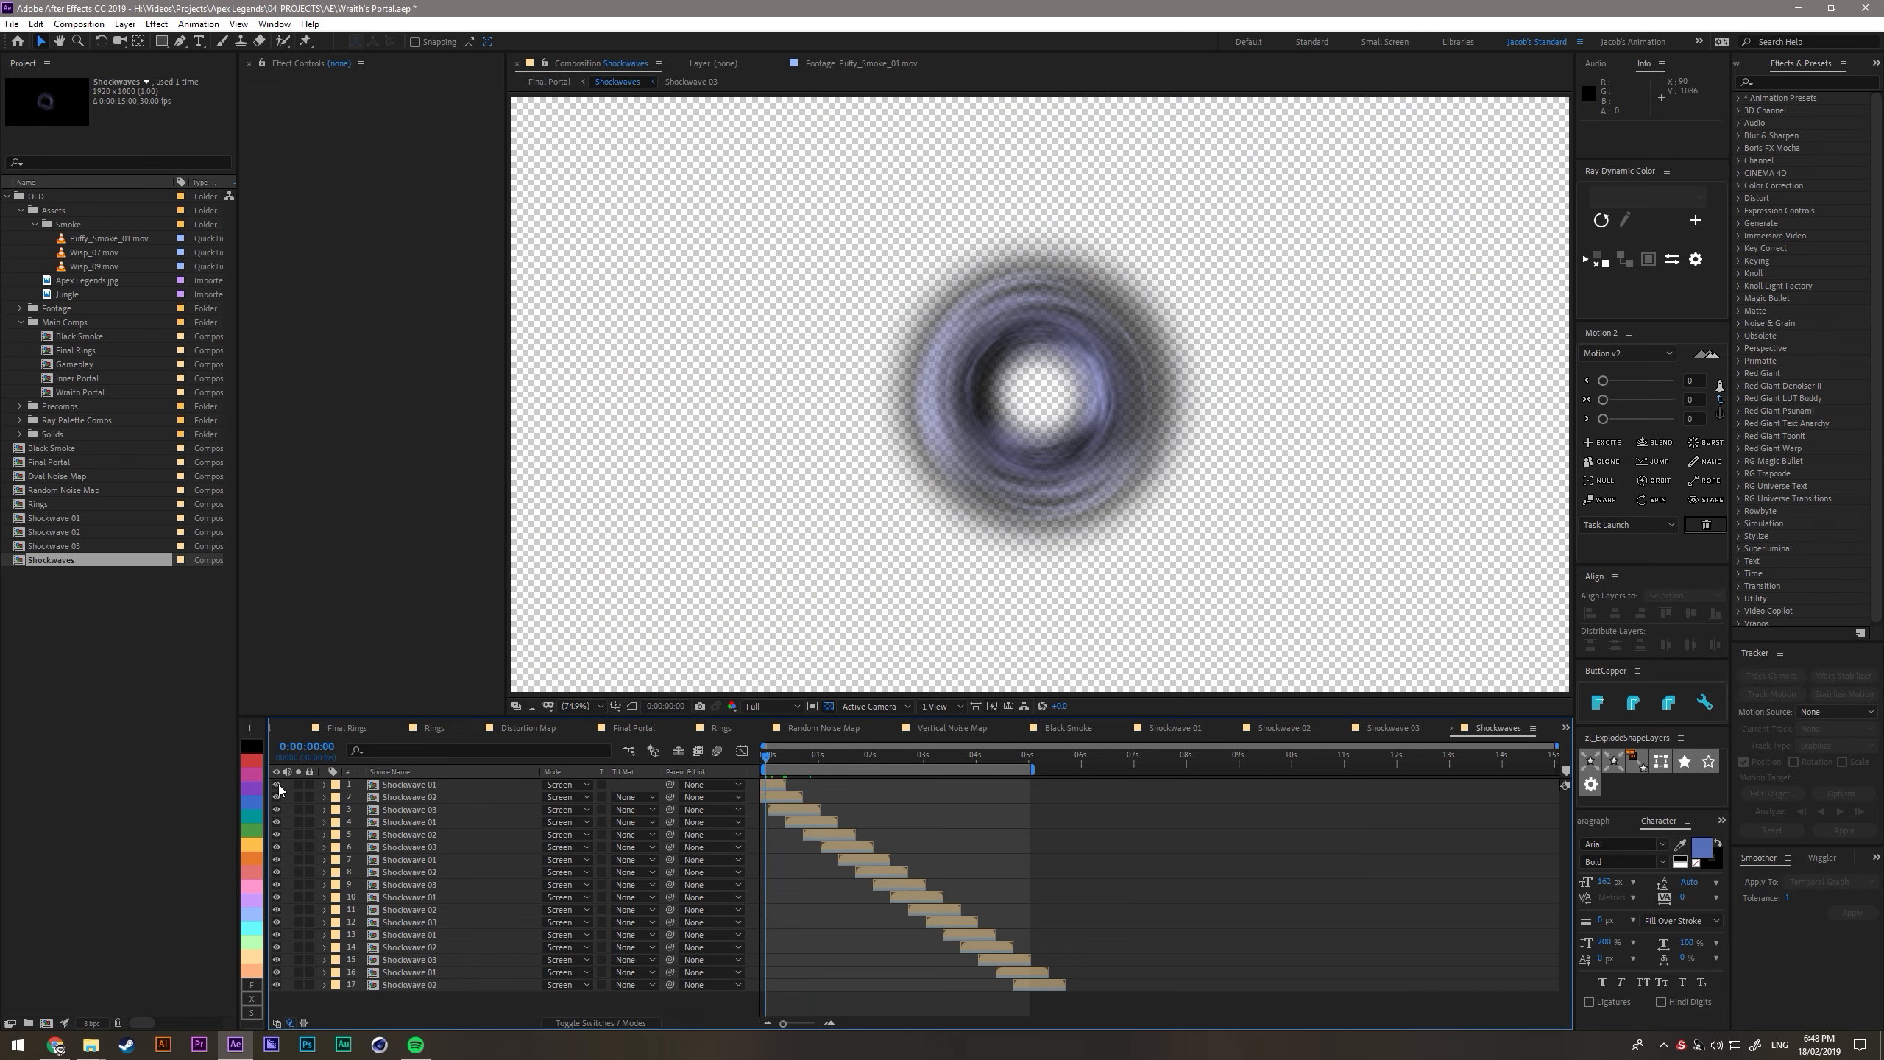
left_click(86, 254)
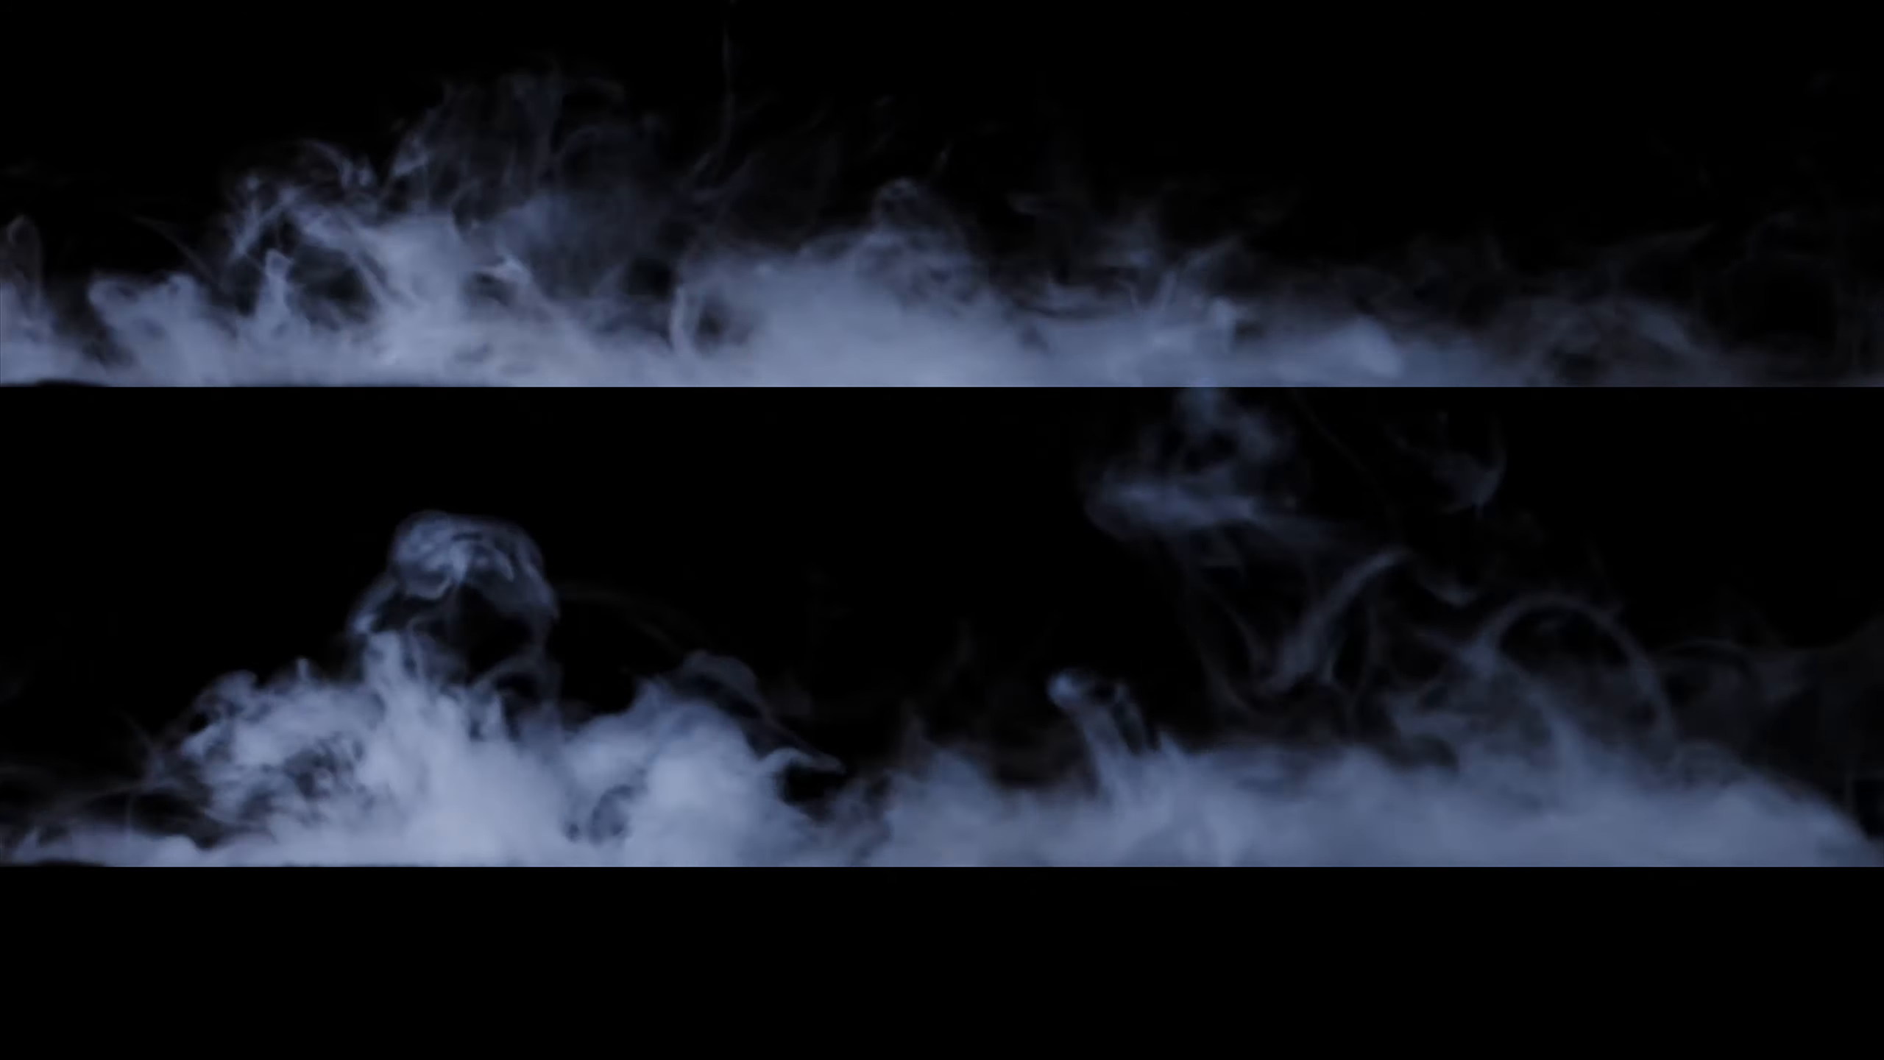
left_click_drag(95, 266, 463, 779)
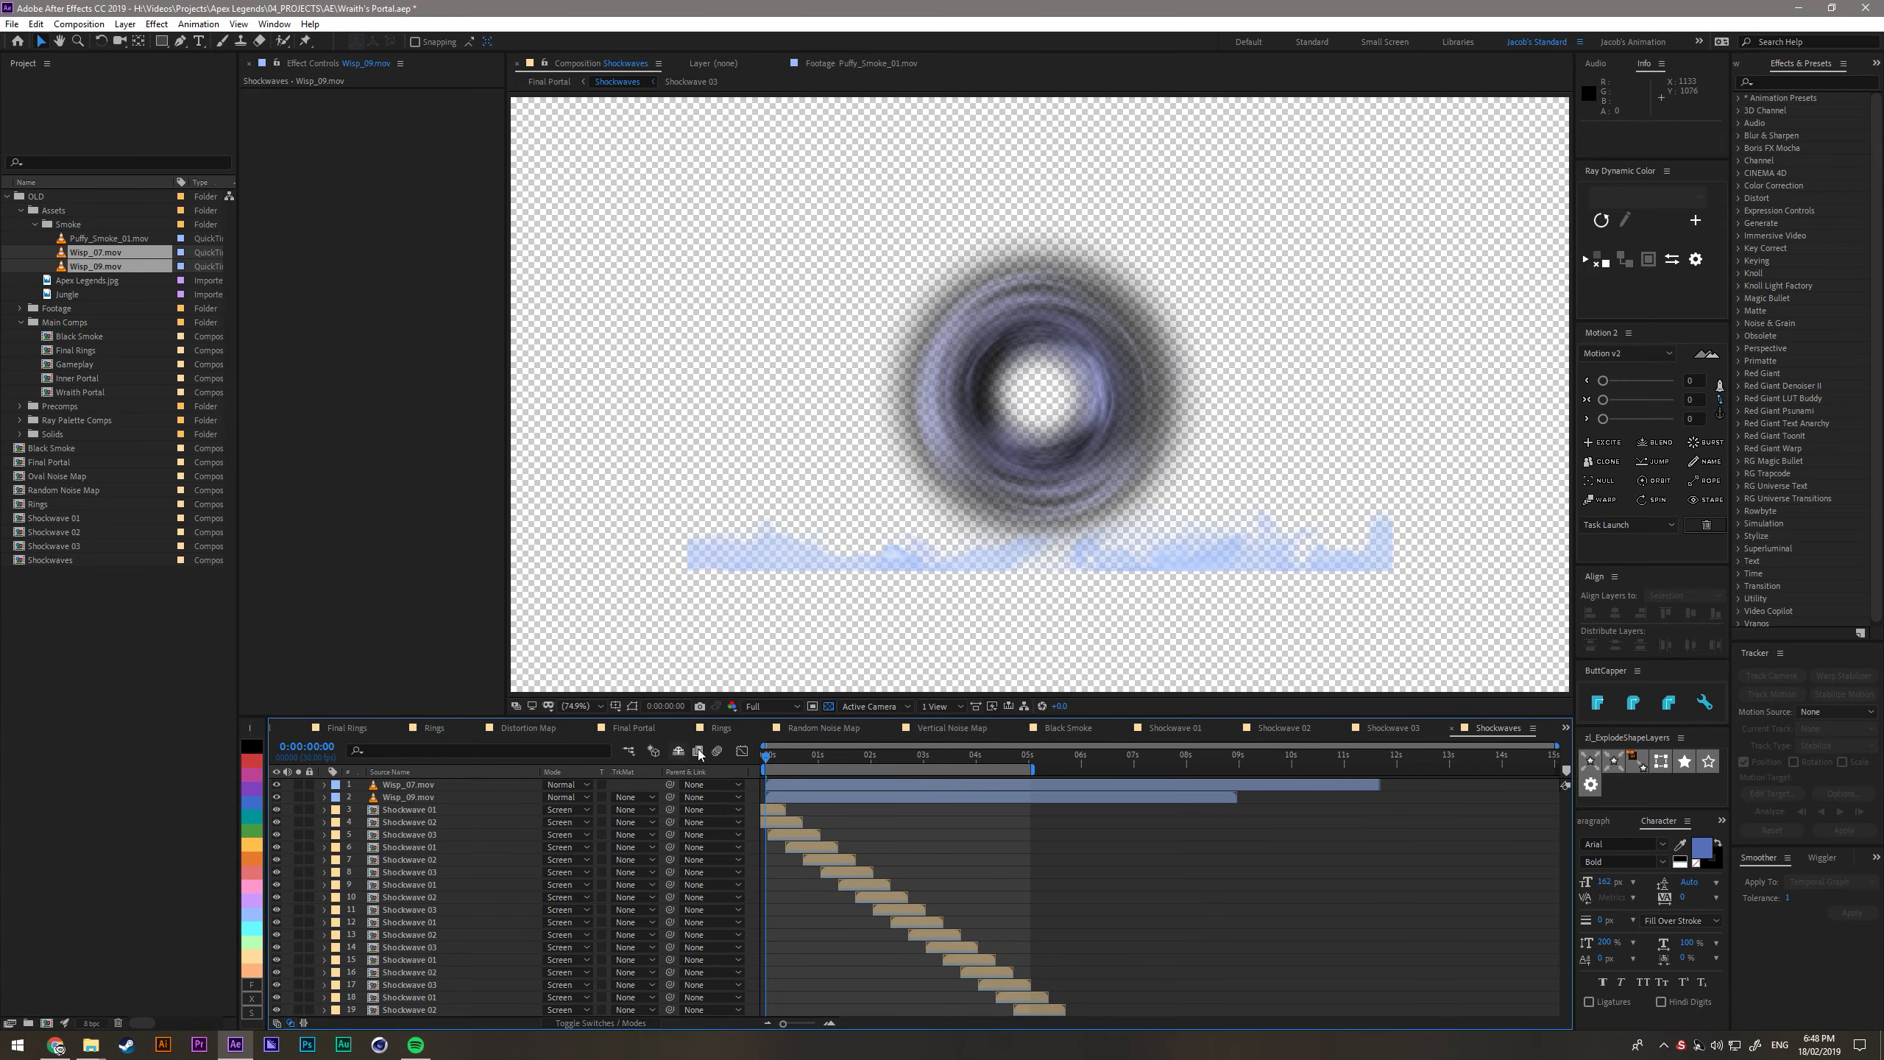
left_click(829, 707)
left_click(409, 787)
key("ctrl+alt+f")
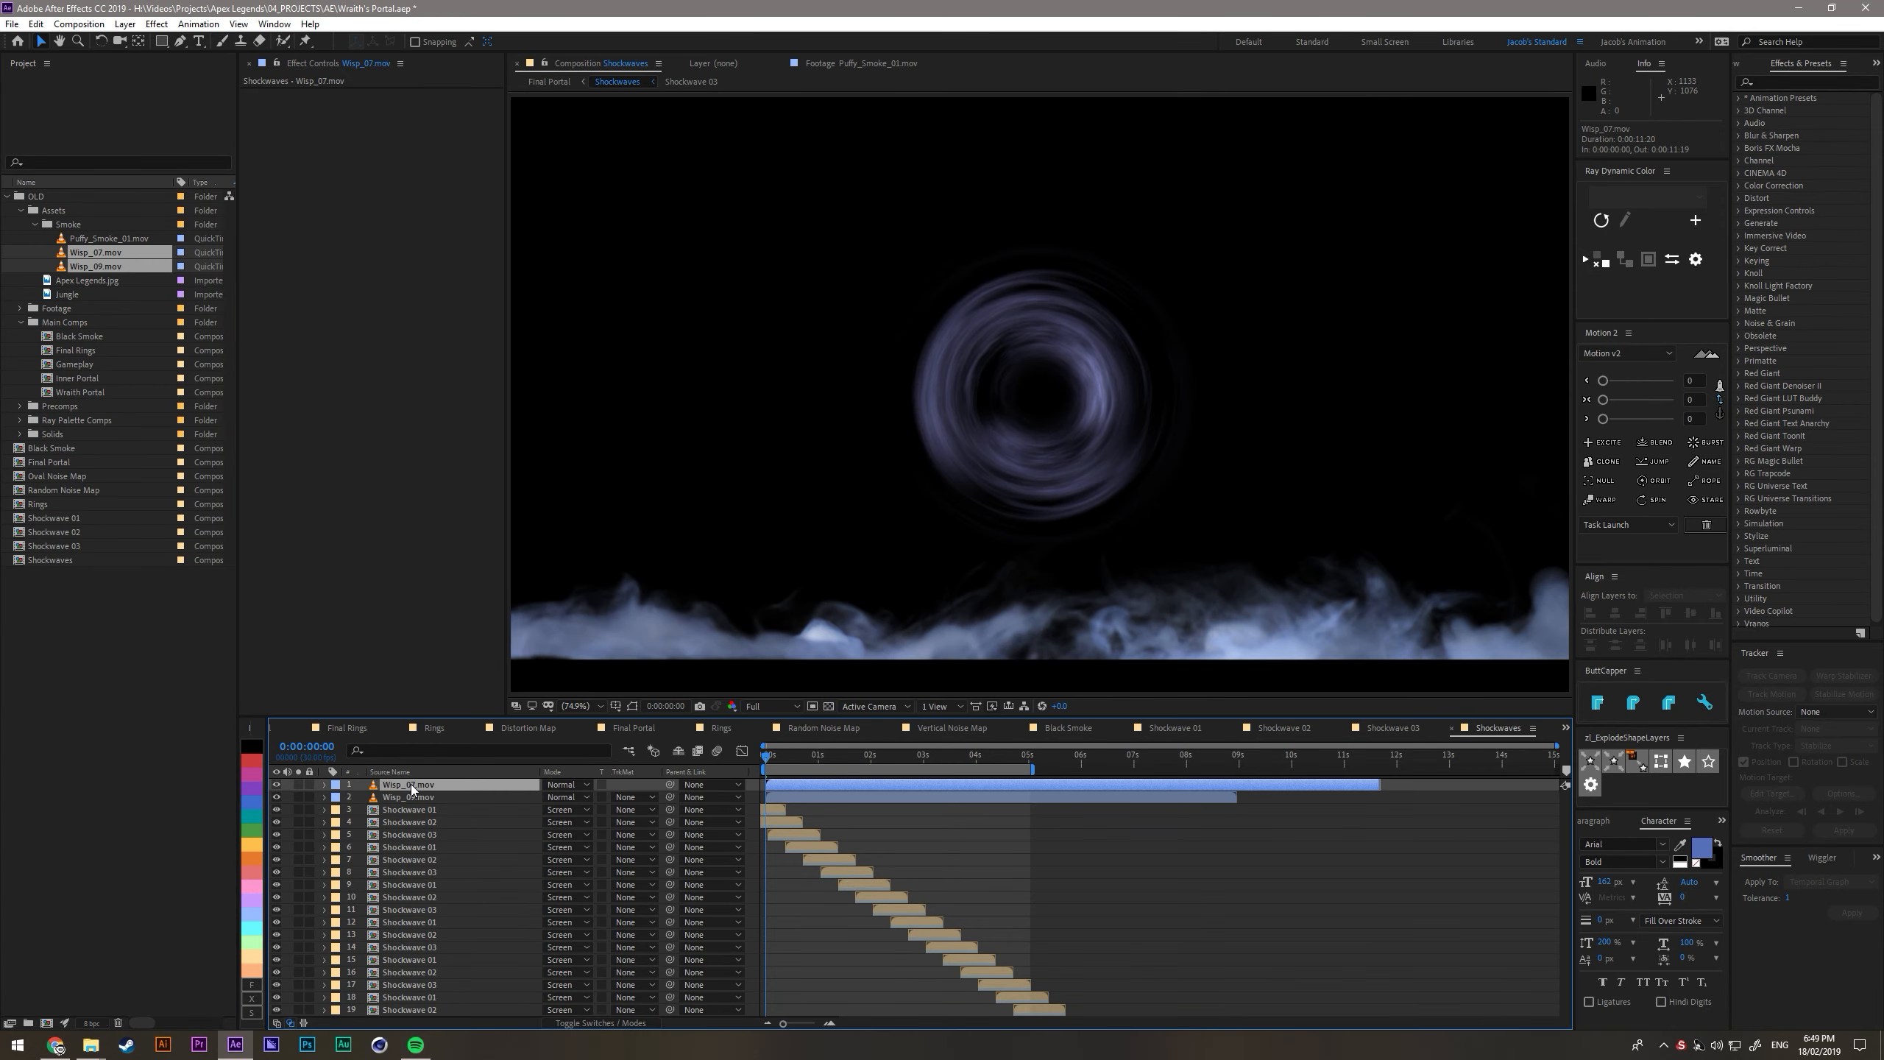
- Flip the Wisp_07.mov layer vertically by unlinking its scale and setting the vertical value to -150%
key("s")
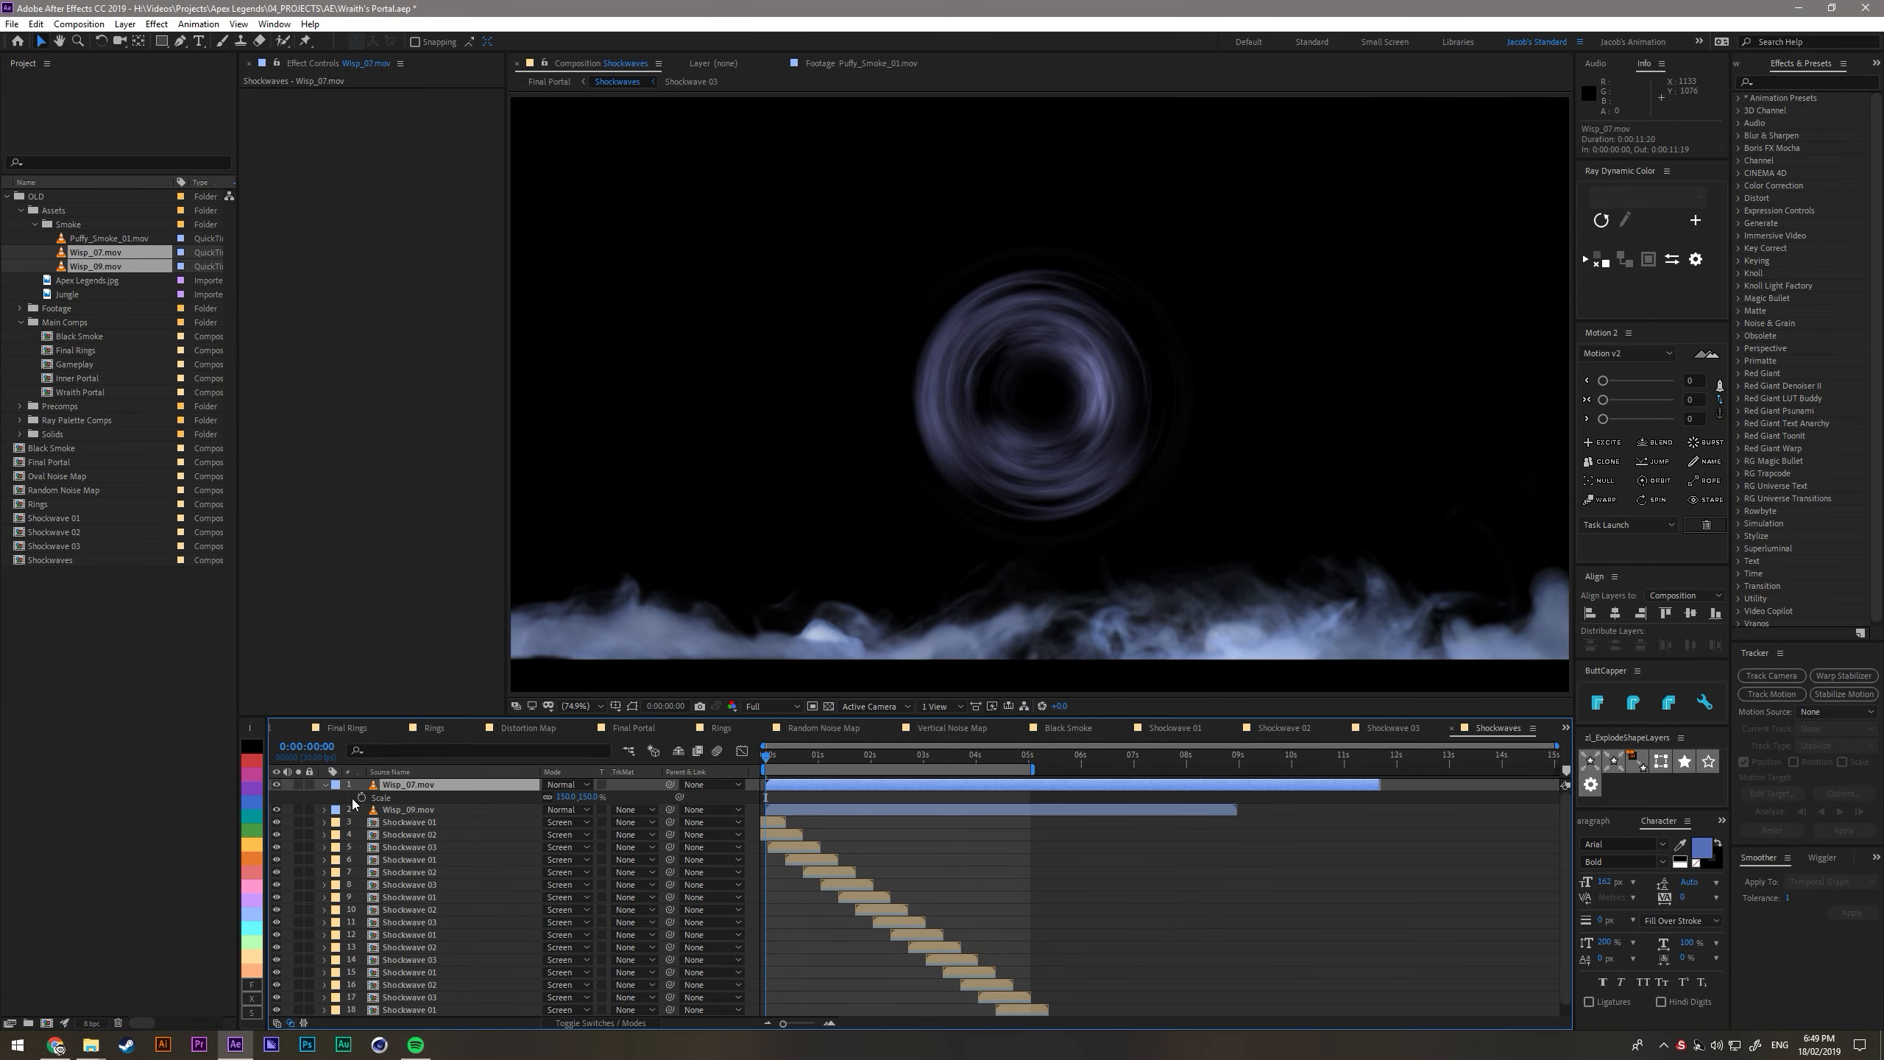
left_click(548, 798)
left_click(589, 796)
type("-150")
key("Return")
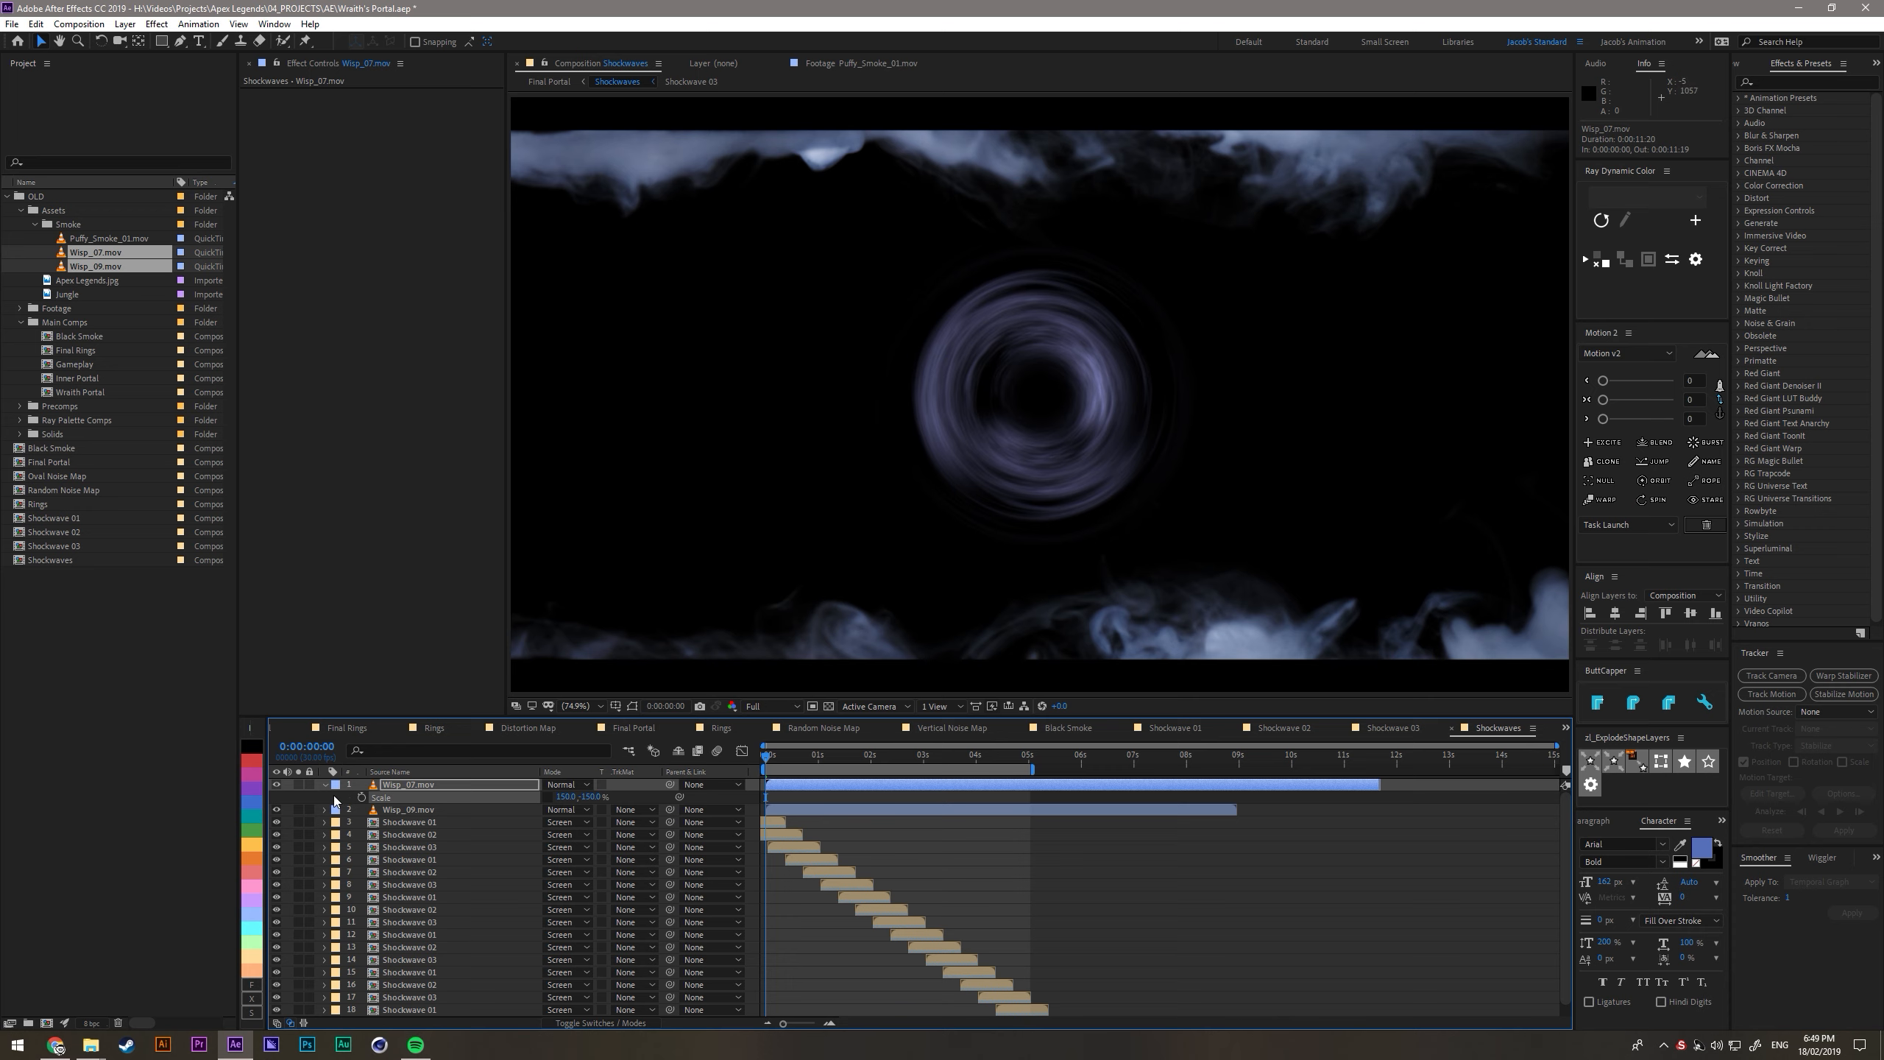
left_click(335, 801)
- Duplicate the Wisp_09.mov layer and set the copy's scale to -150% so it is flipped
left_click(398, 811)
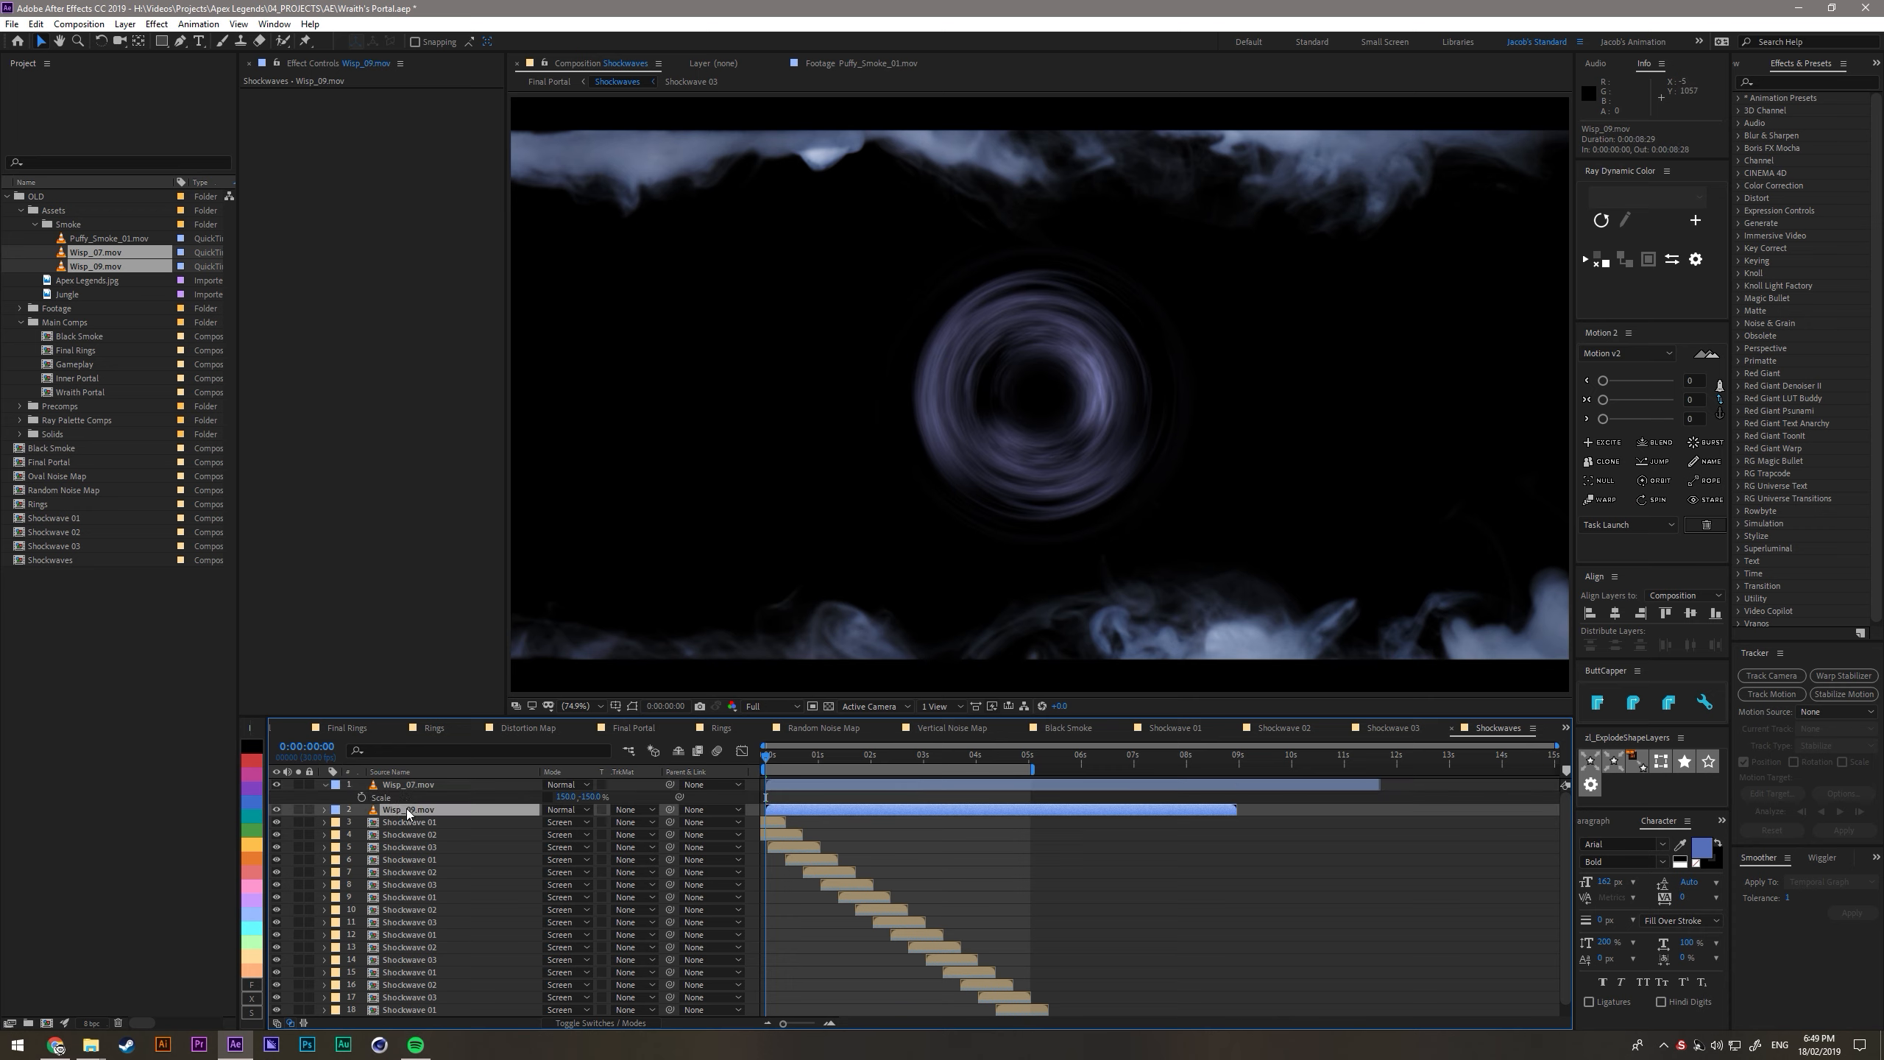
key("ctrl+d")
key("s")
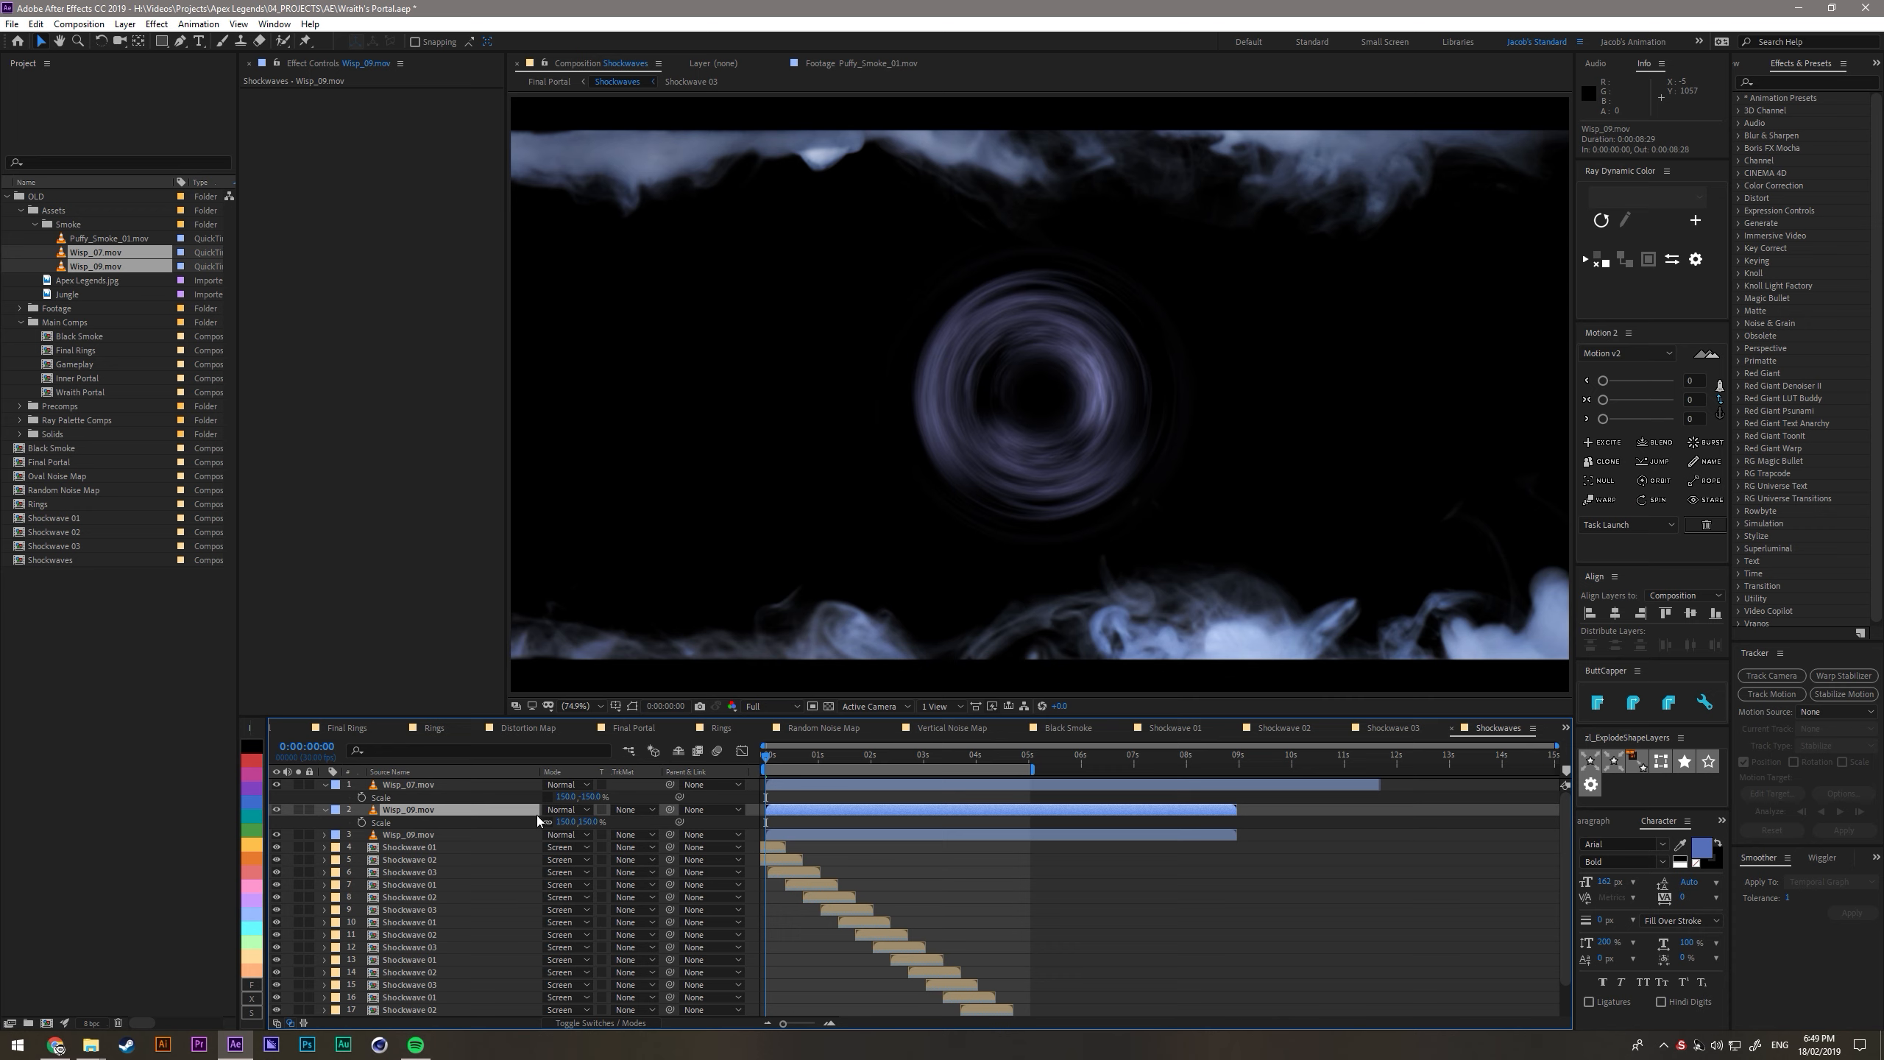
left_click(588, 821)
type("-150")
key("Return")
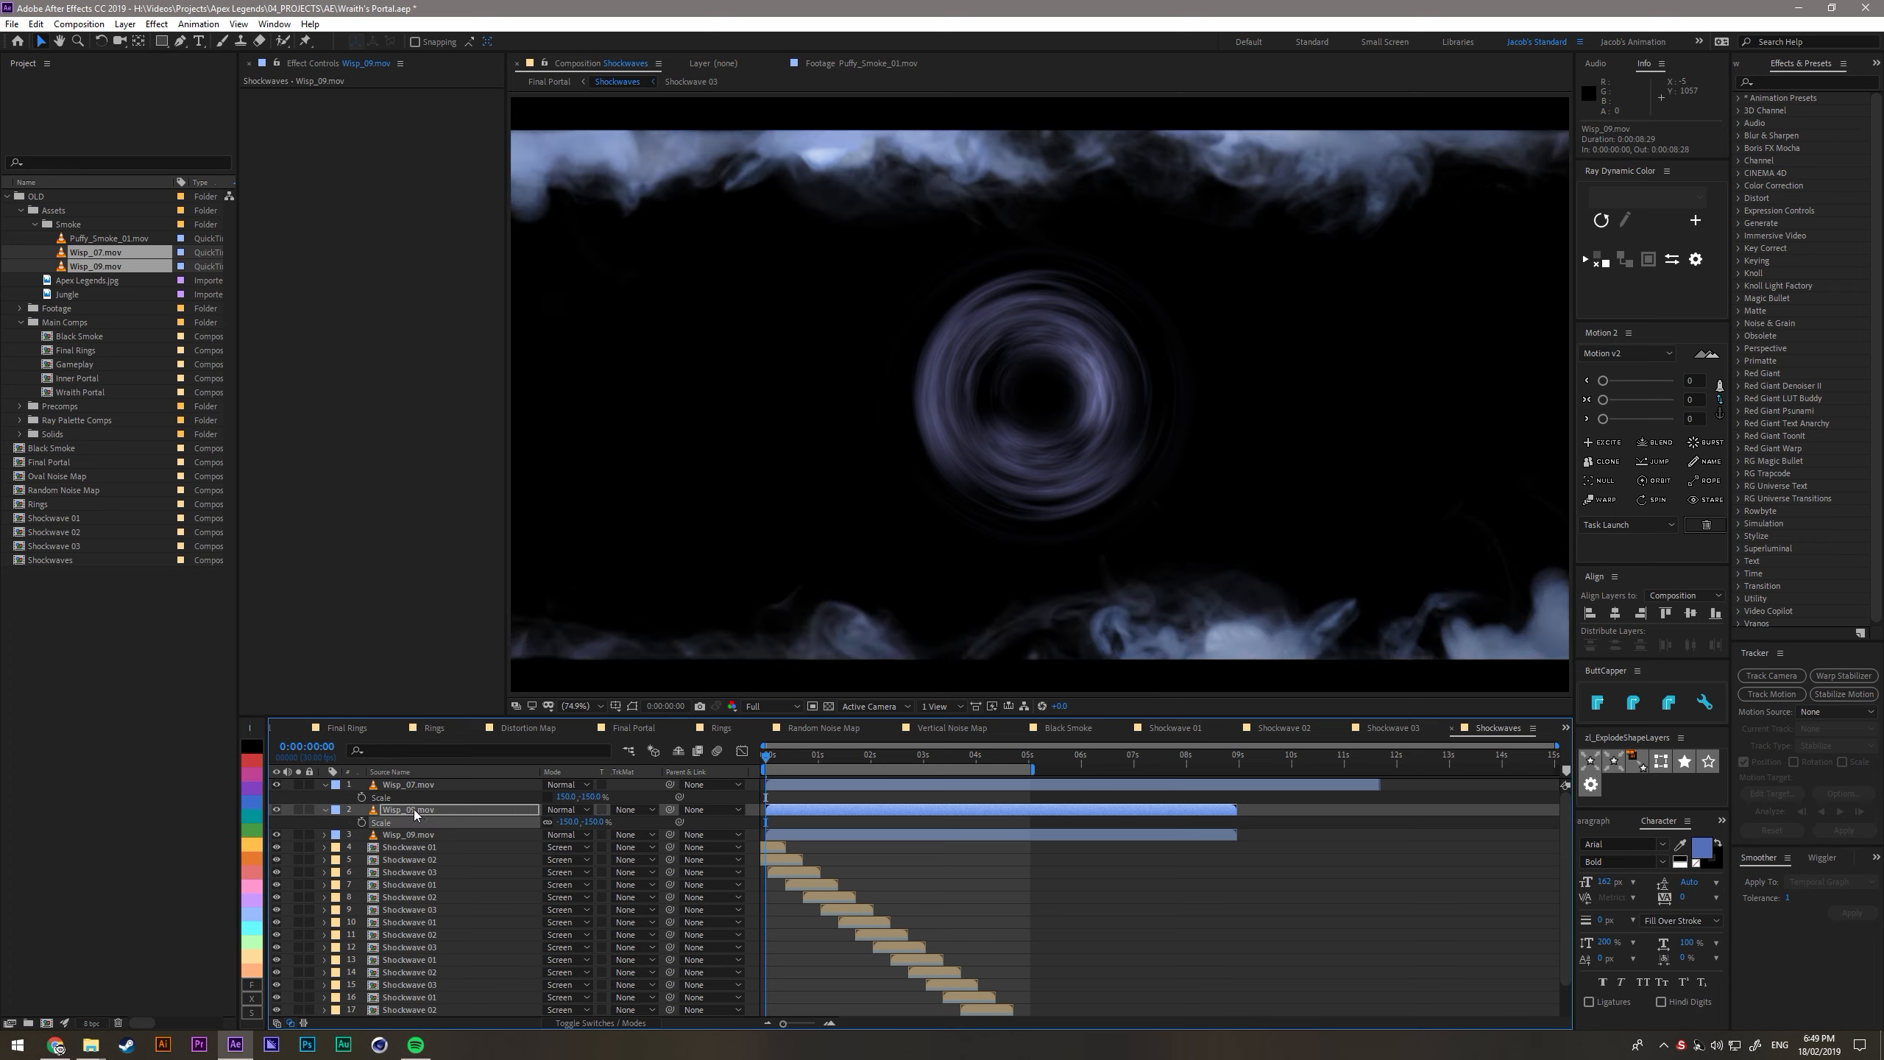
- Duplicate the flipped Wisp_07.mov layer and turn one of the two back upright through its scale
left_click(420, 835)
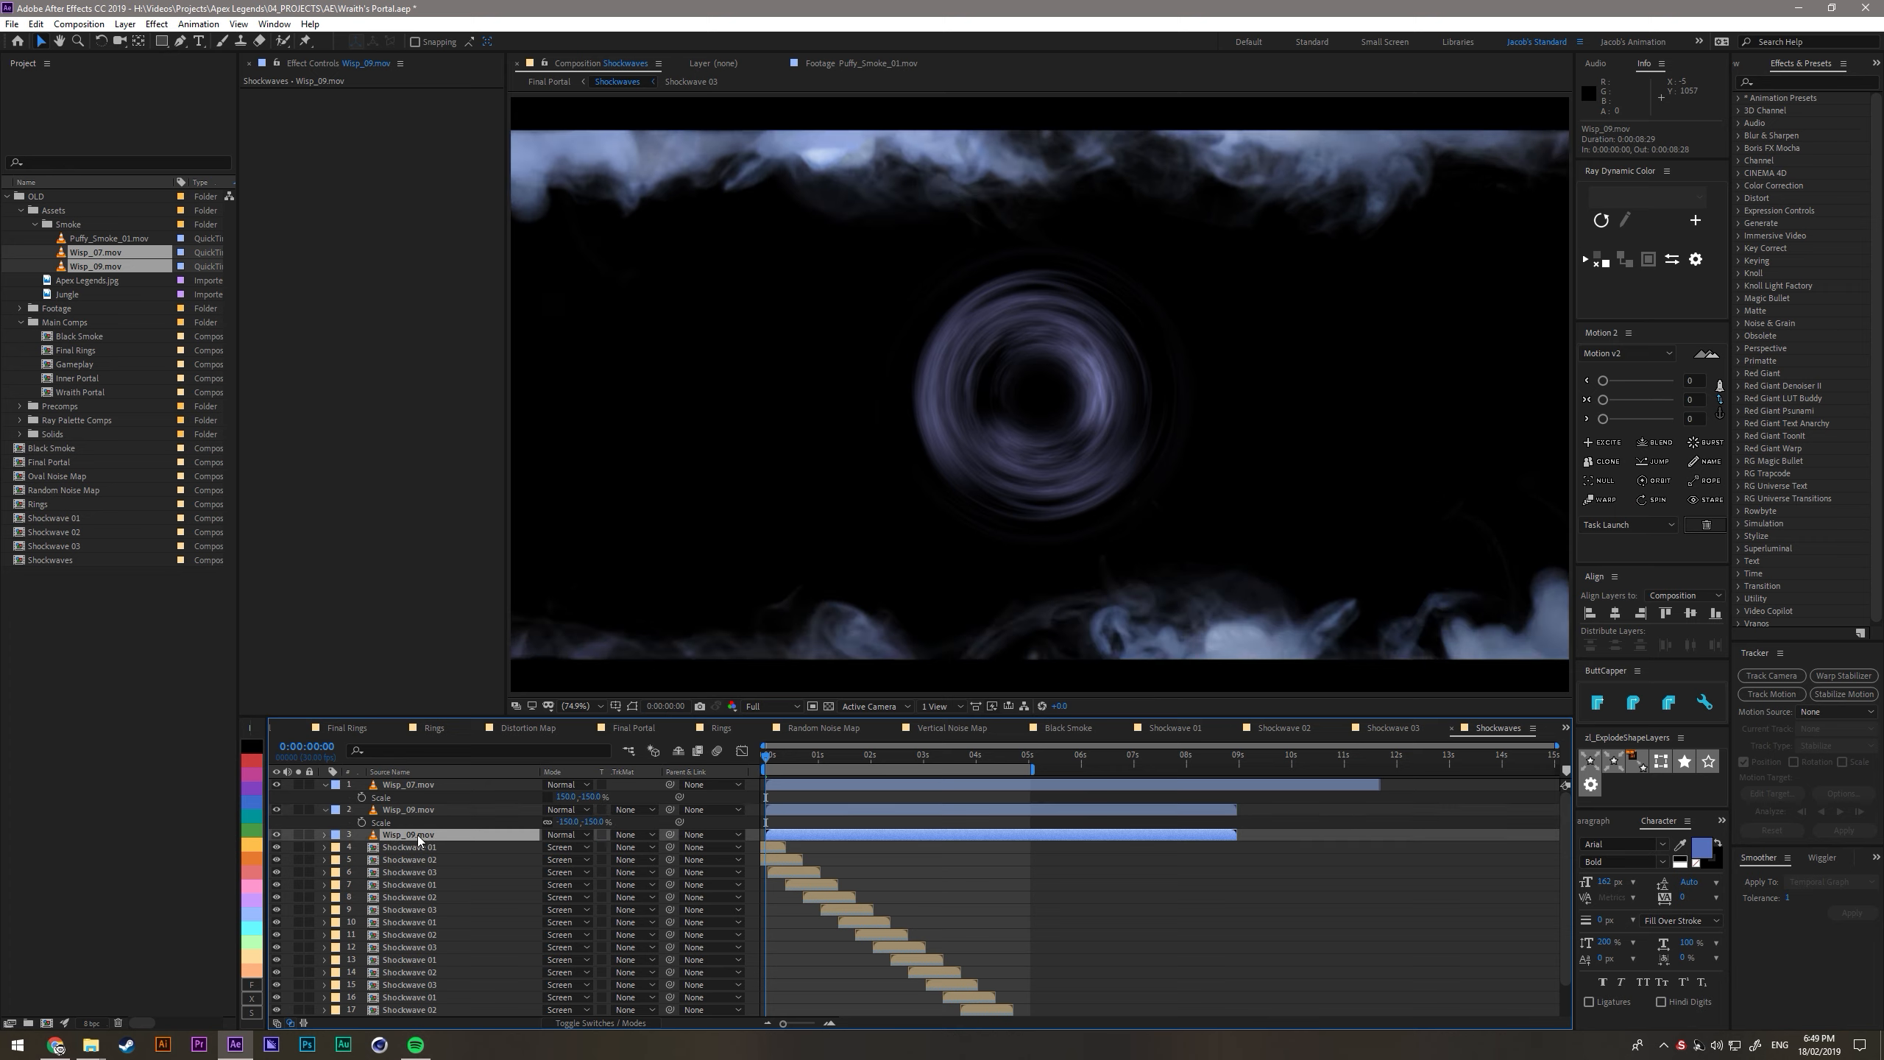
left_click(432, 786)
key("ctrl+d")
key("s")
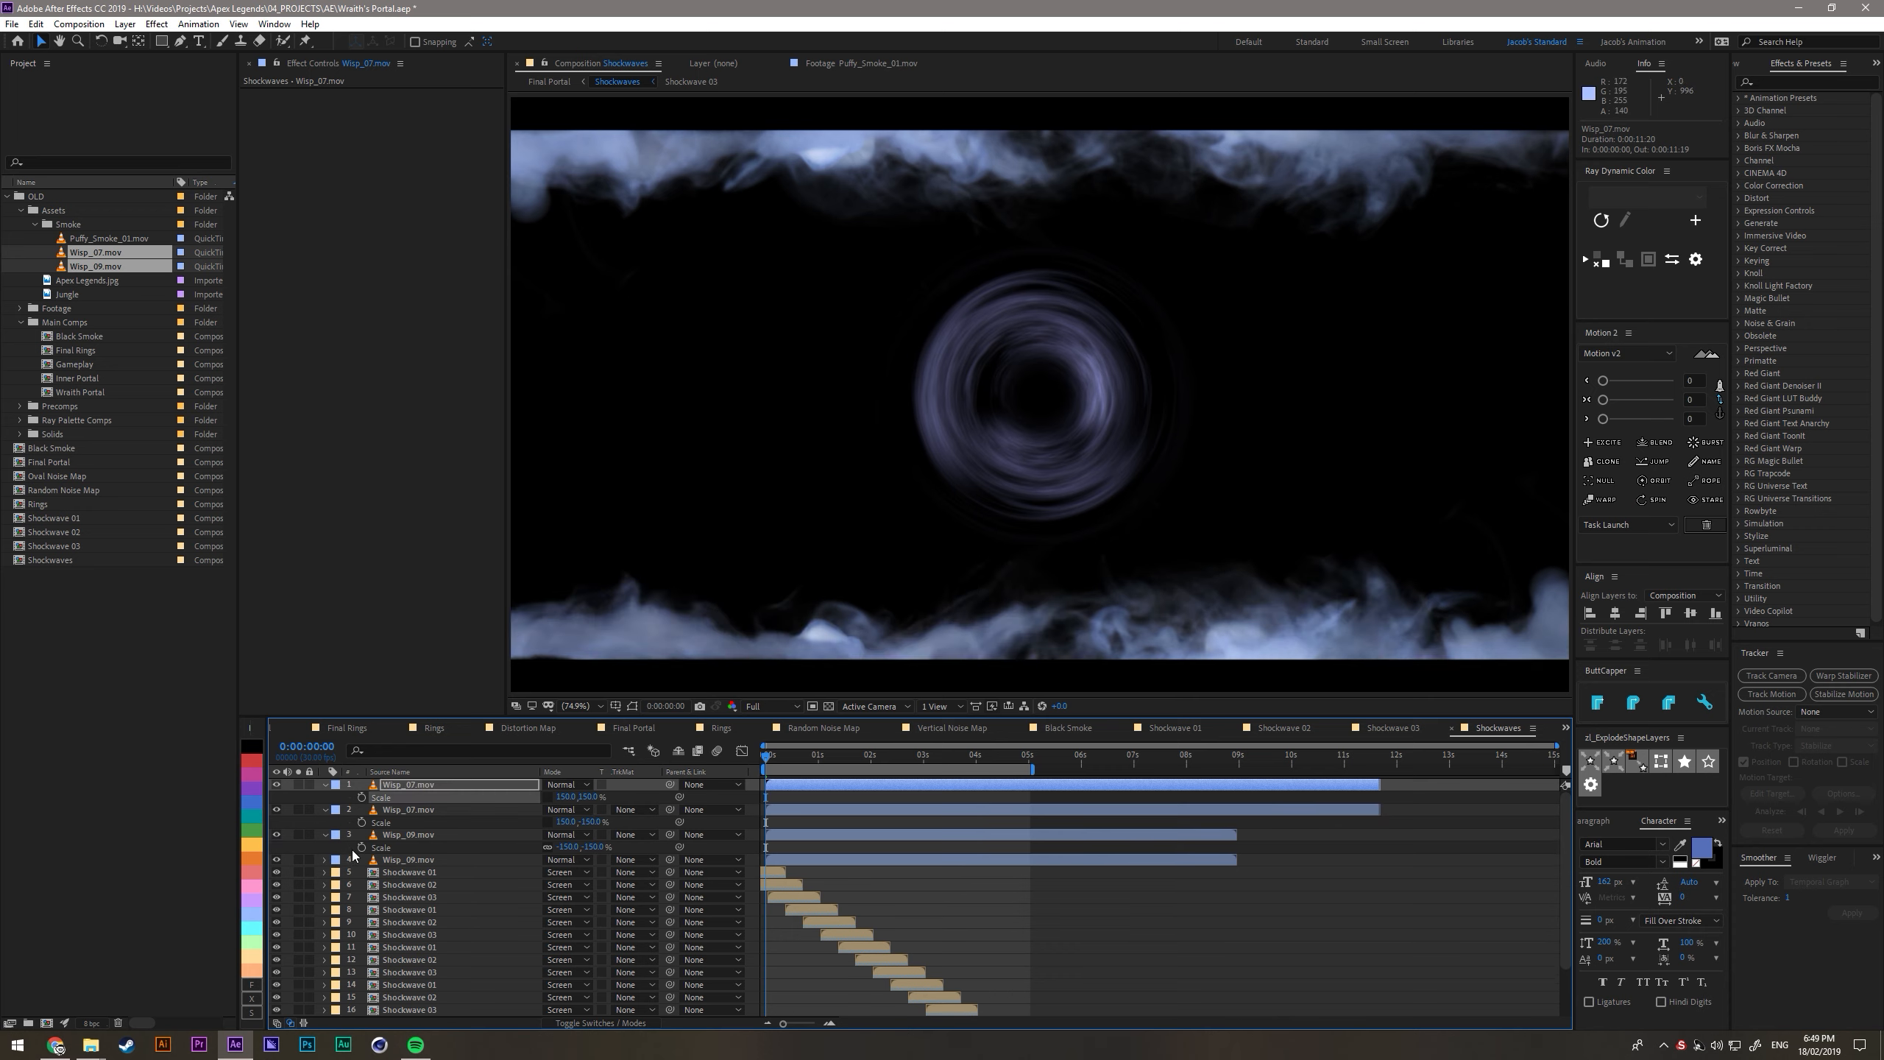
- Reorder the wisps so the flipped Wisp_07.mov and Wisp_09.mov sit together on top, and label both red
left_click(401, 810, "ctrl")
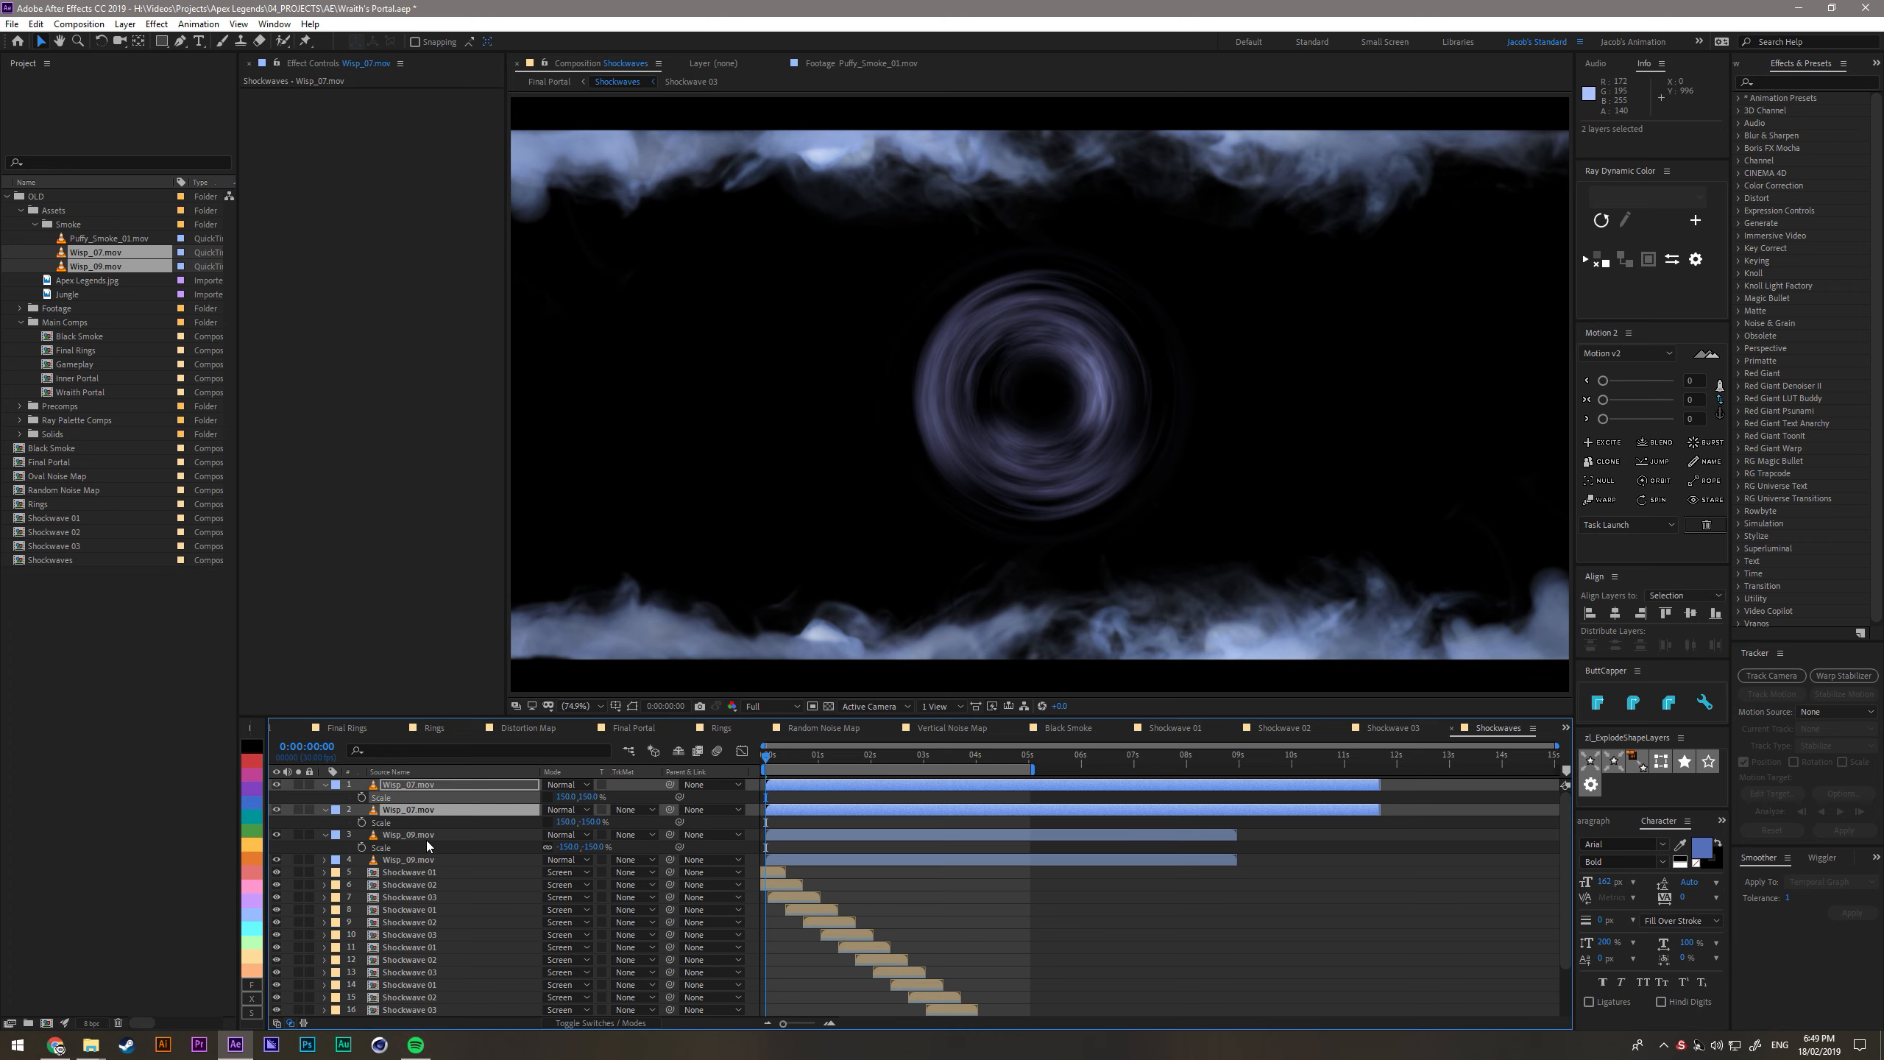
left_click(427, 835)
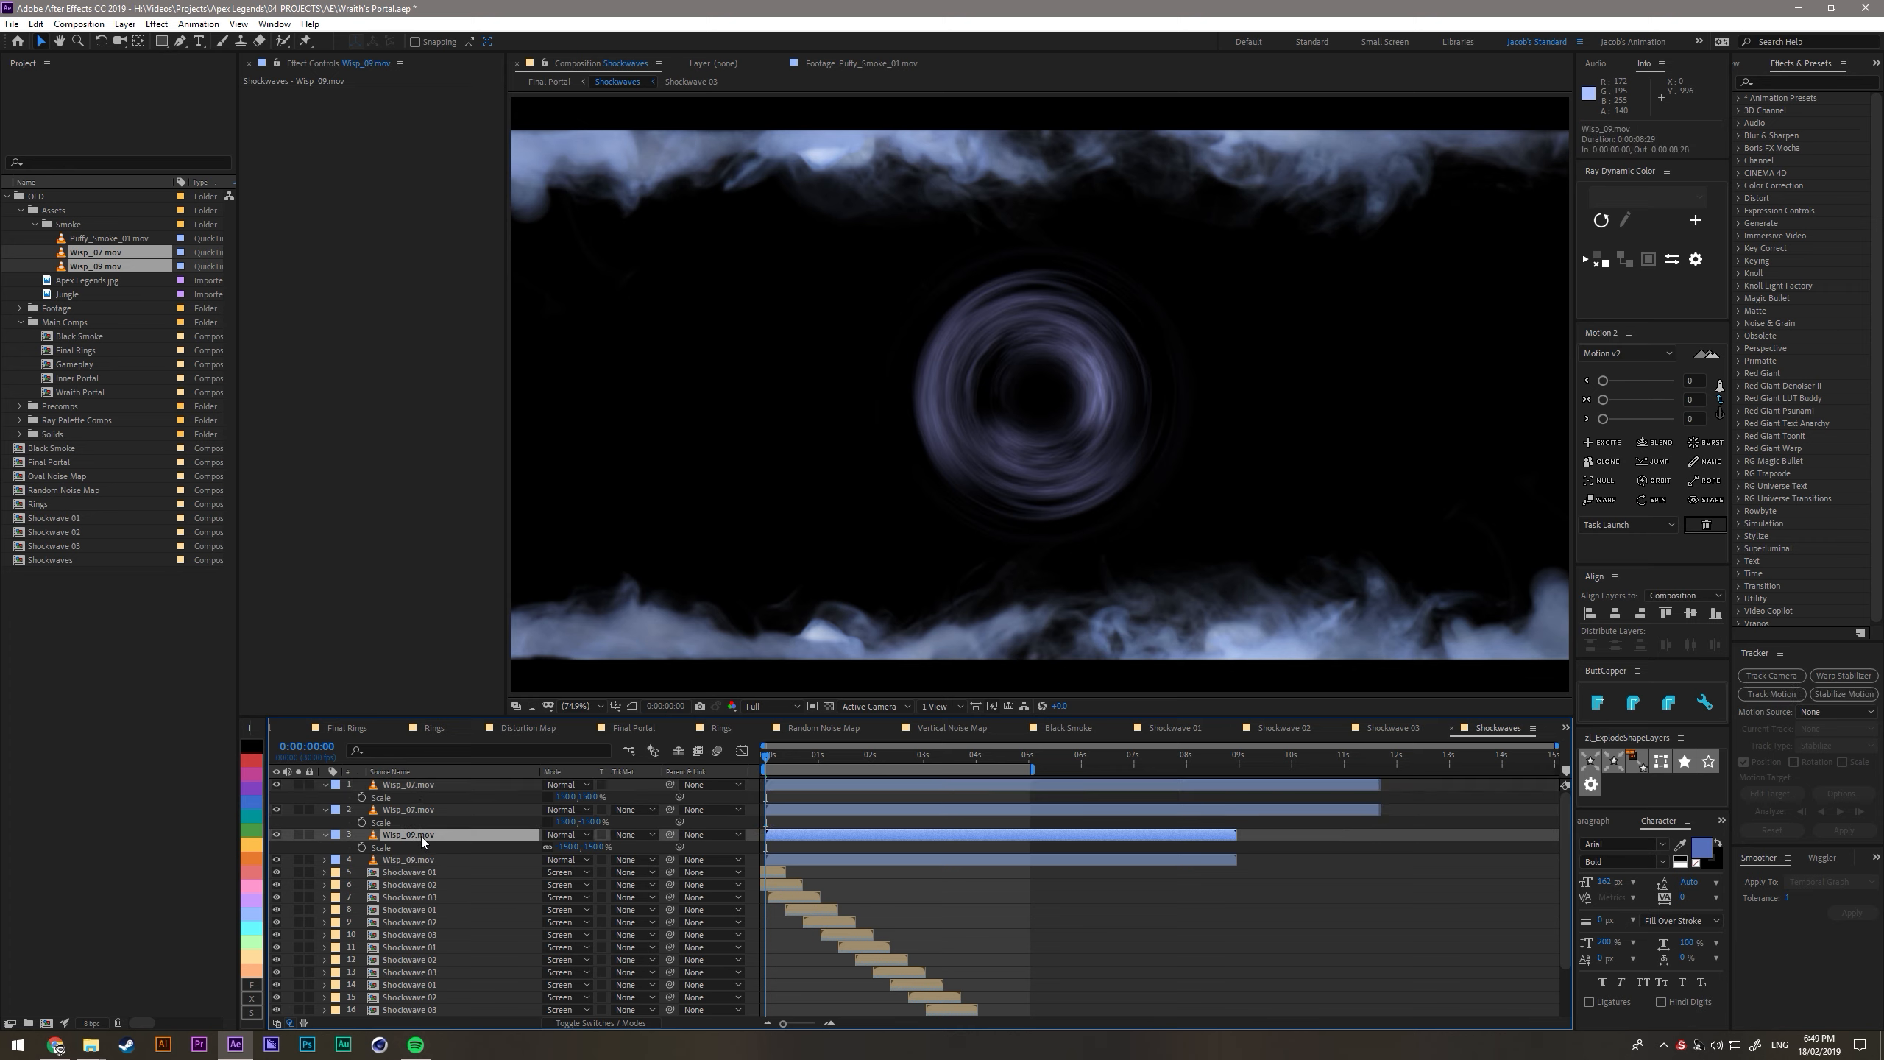
left_click(413, 810, "ctrl")
key("ctrl+]")
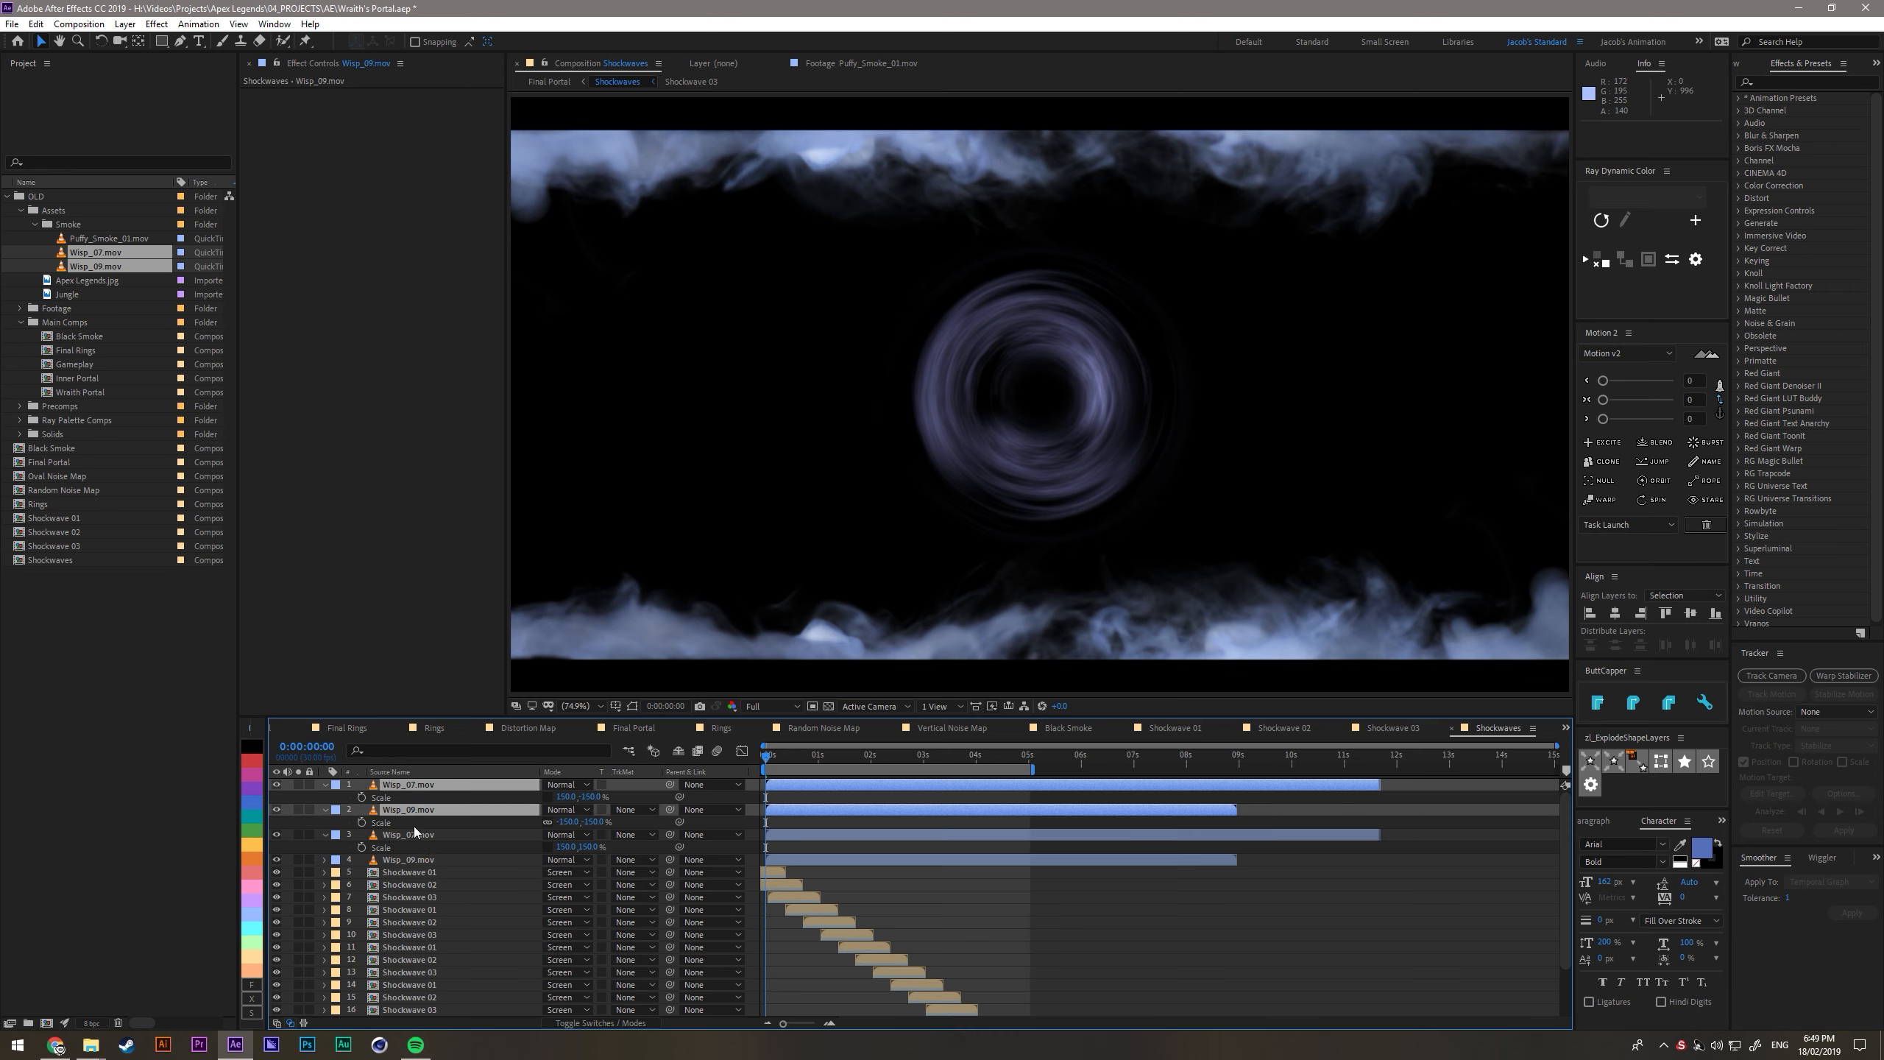
left_click(253, 770)
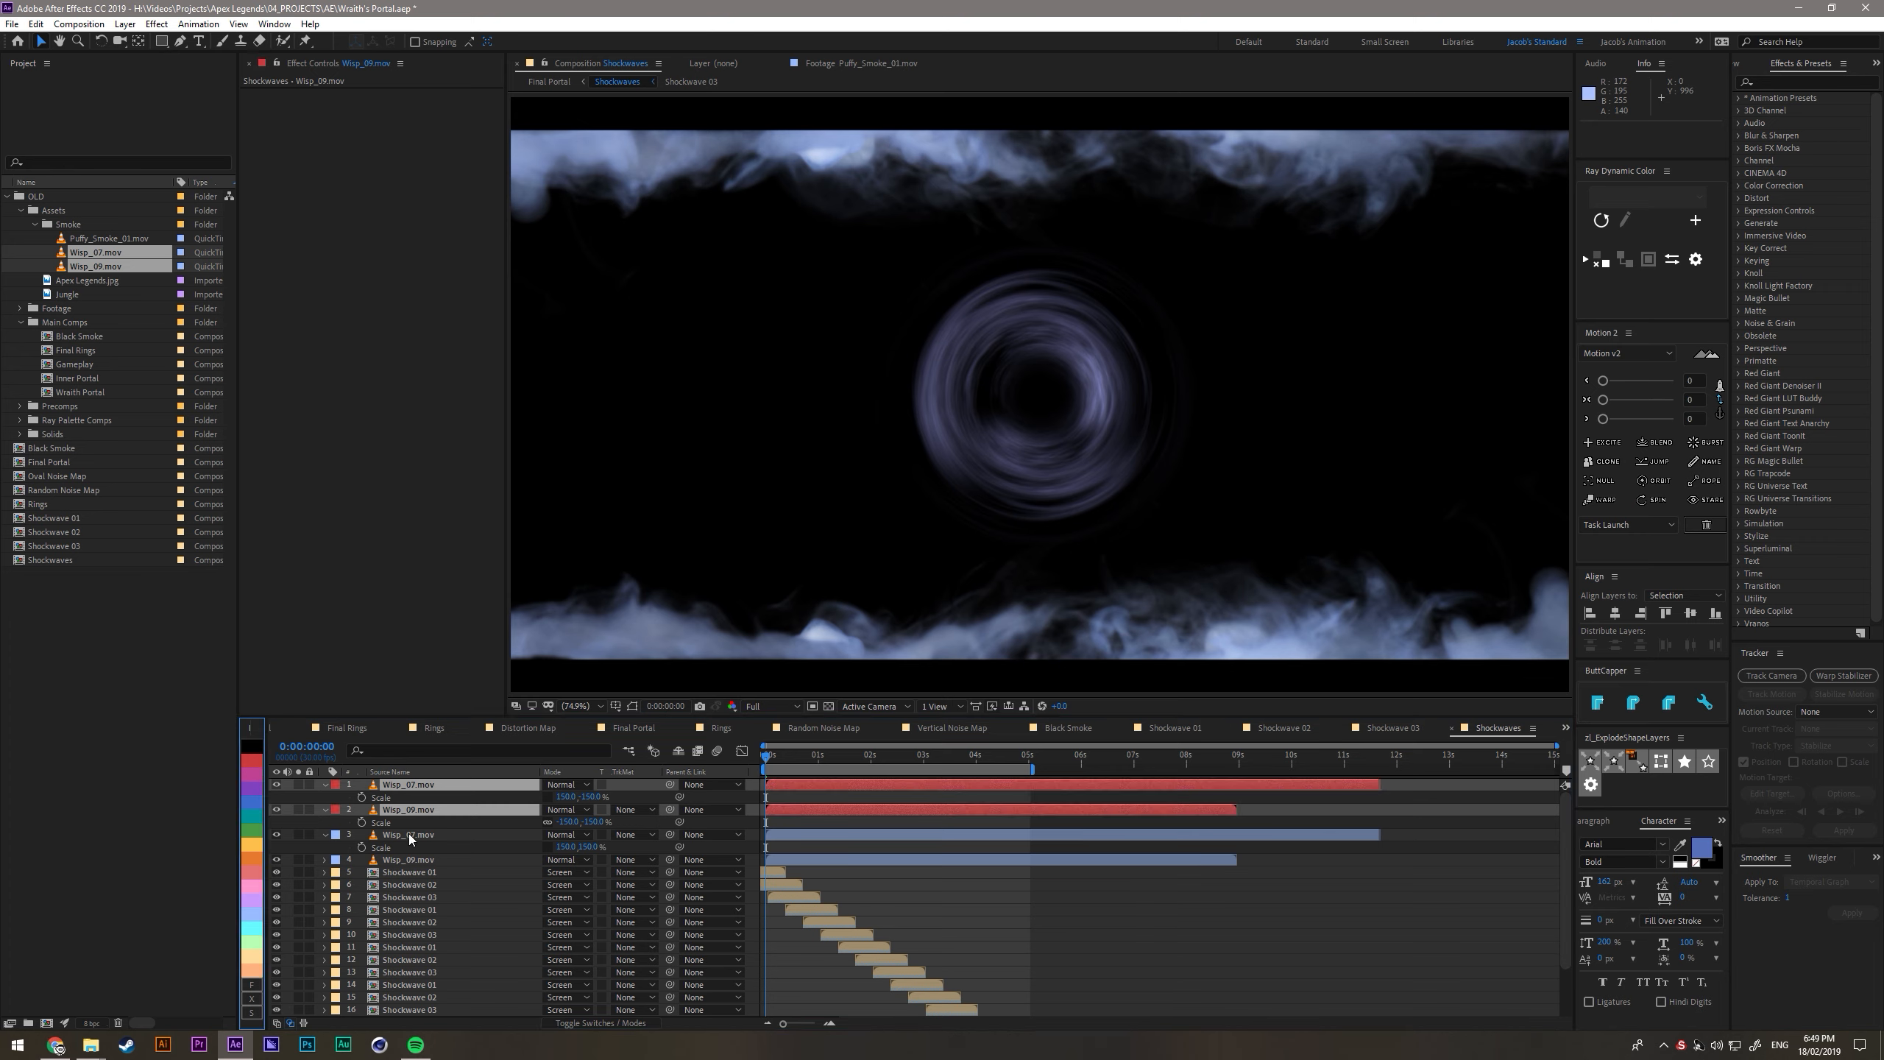
- Move the upright wisp pair up and the flipped pair down so their straight edges meet at the composition's horizontal centre line
left_click(410, 837)
left_click(410, 860, "shift")
left_click_drag(896, 565, 914, 331)
left_click(420, 809)
left_click(423, 785, "shift")
left_click_drag(960, 232, 955, 449)
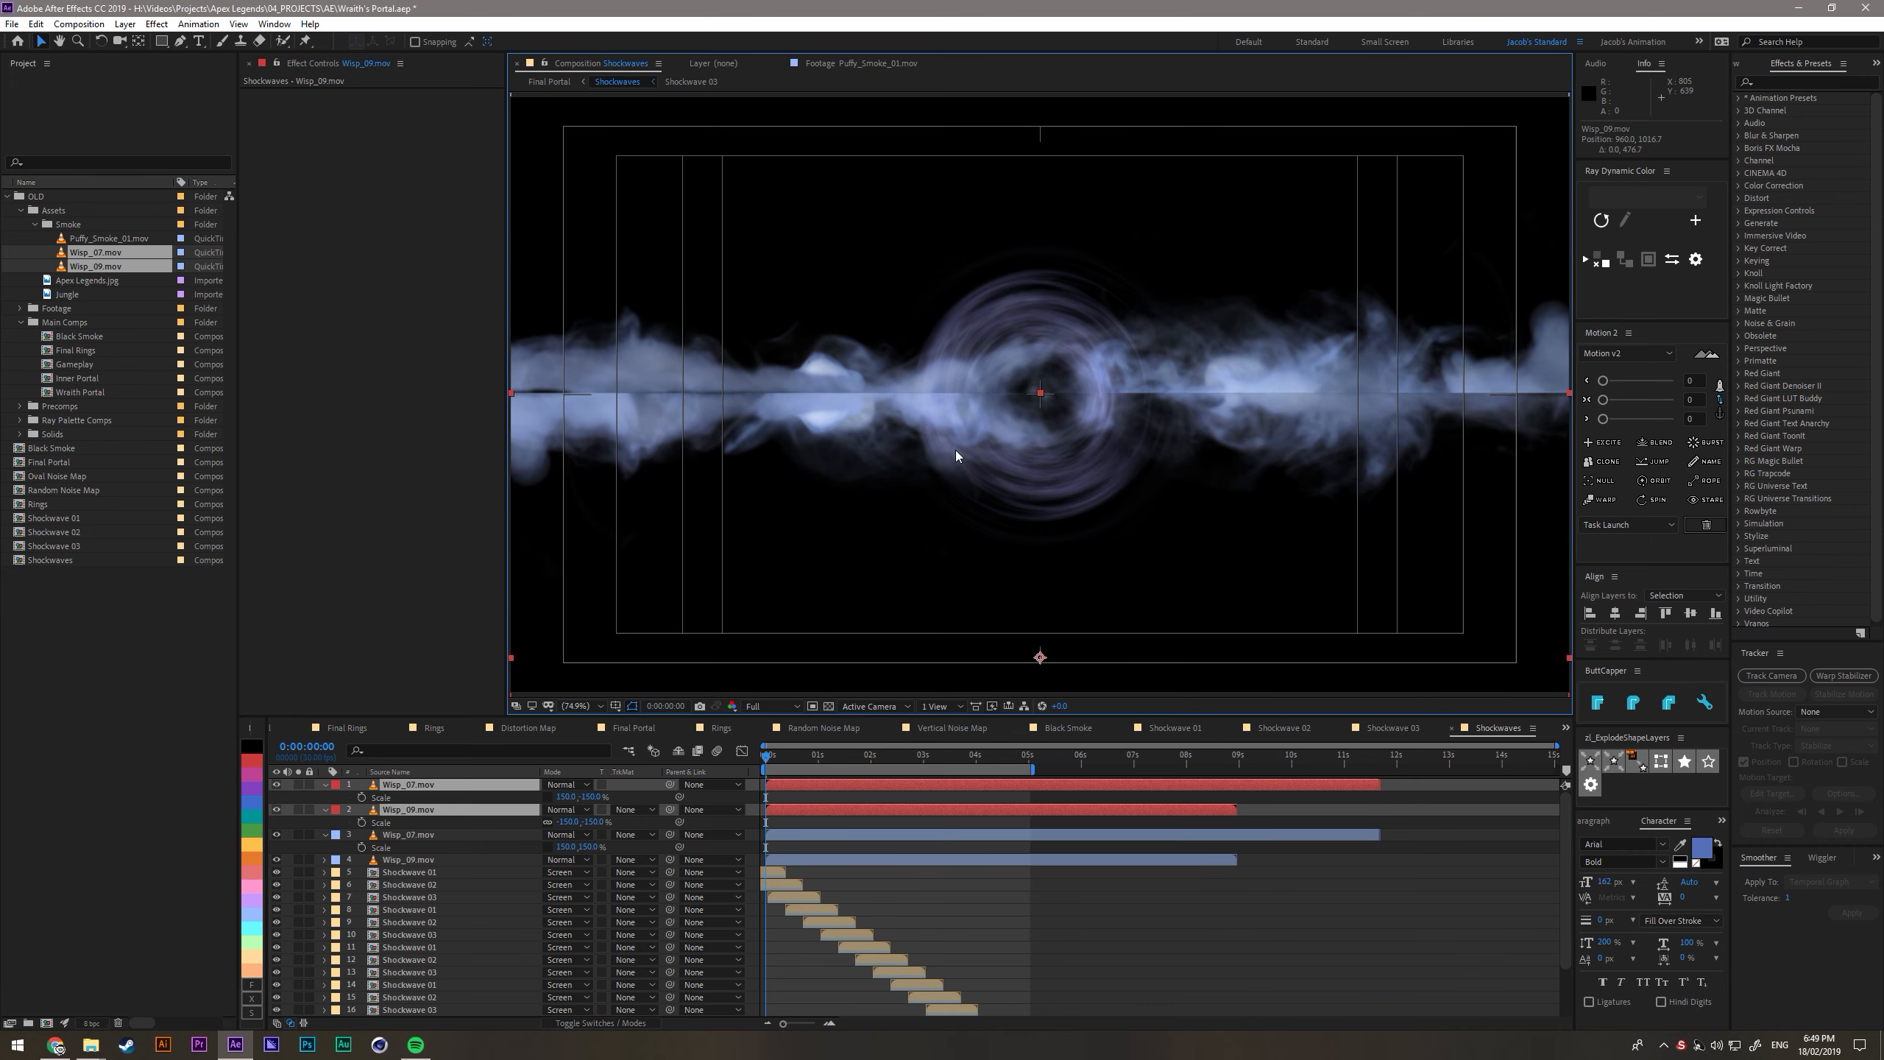
- Add a full-layer rectangular mask to each of the four Wisp_07.mov and Wisp_09.mov layers
left_click(427, 812)
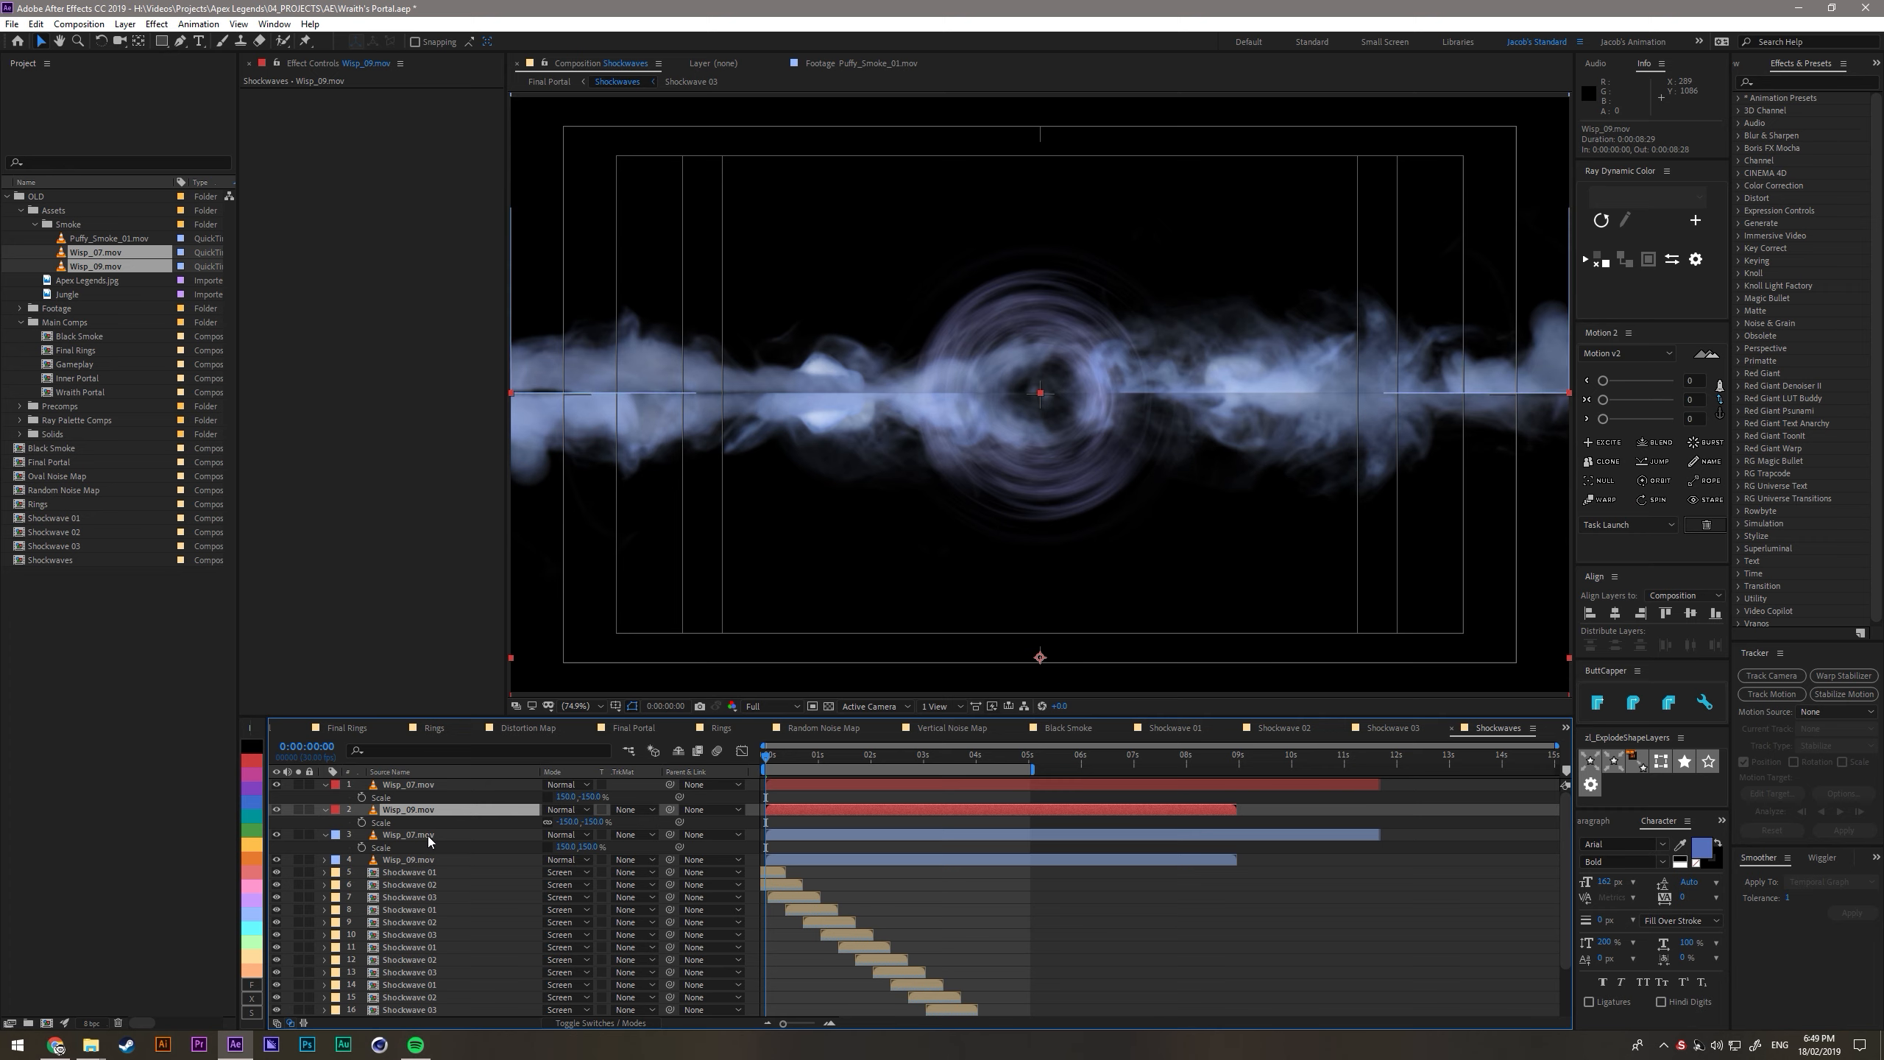
left_click(431, 862)
left_click(417, 786)
double_click(162, 41)
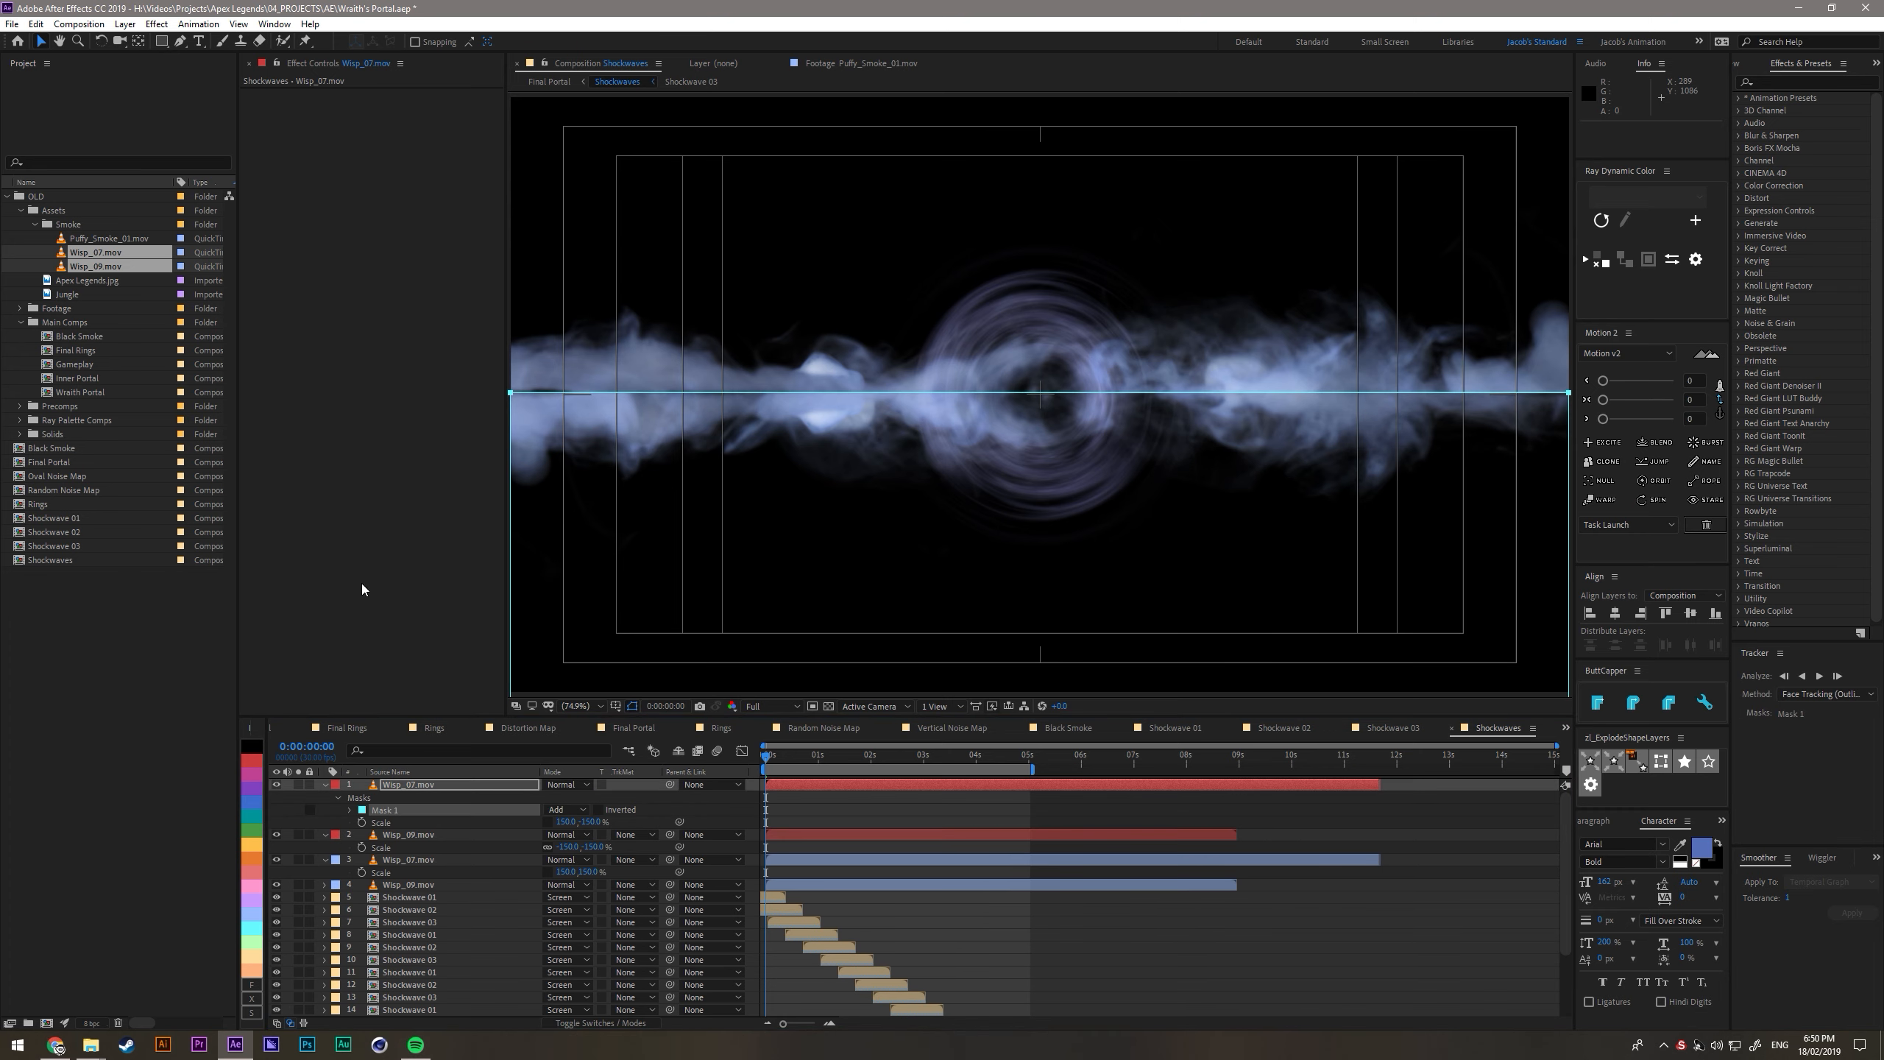
left_click(397, 834)
double_click(162, 41)
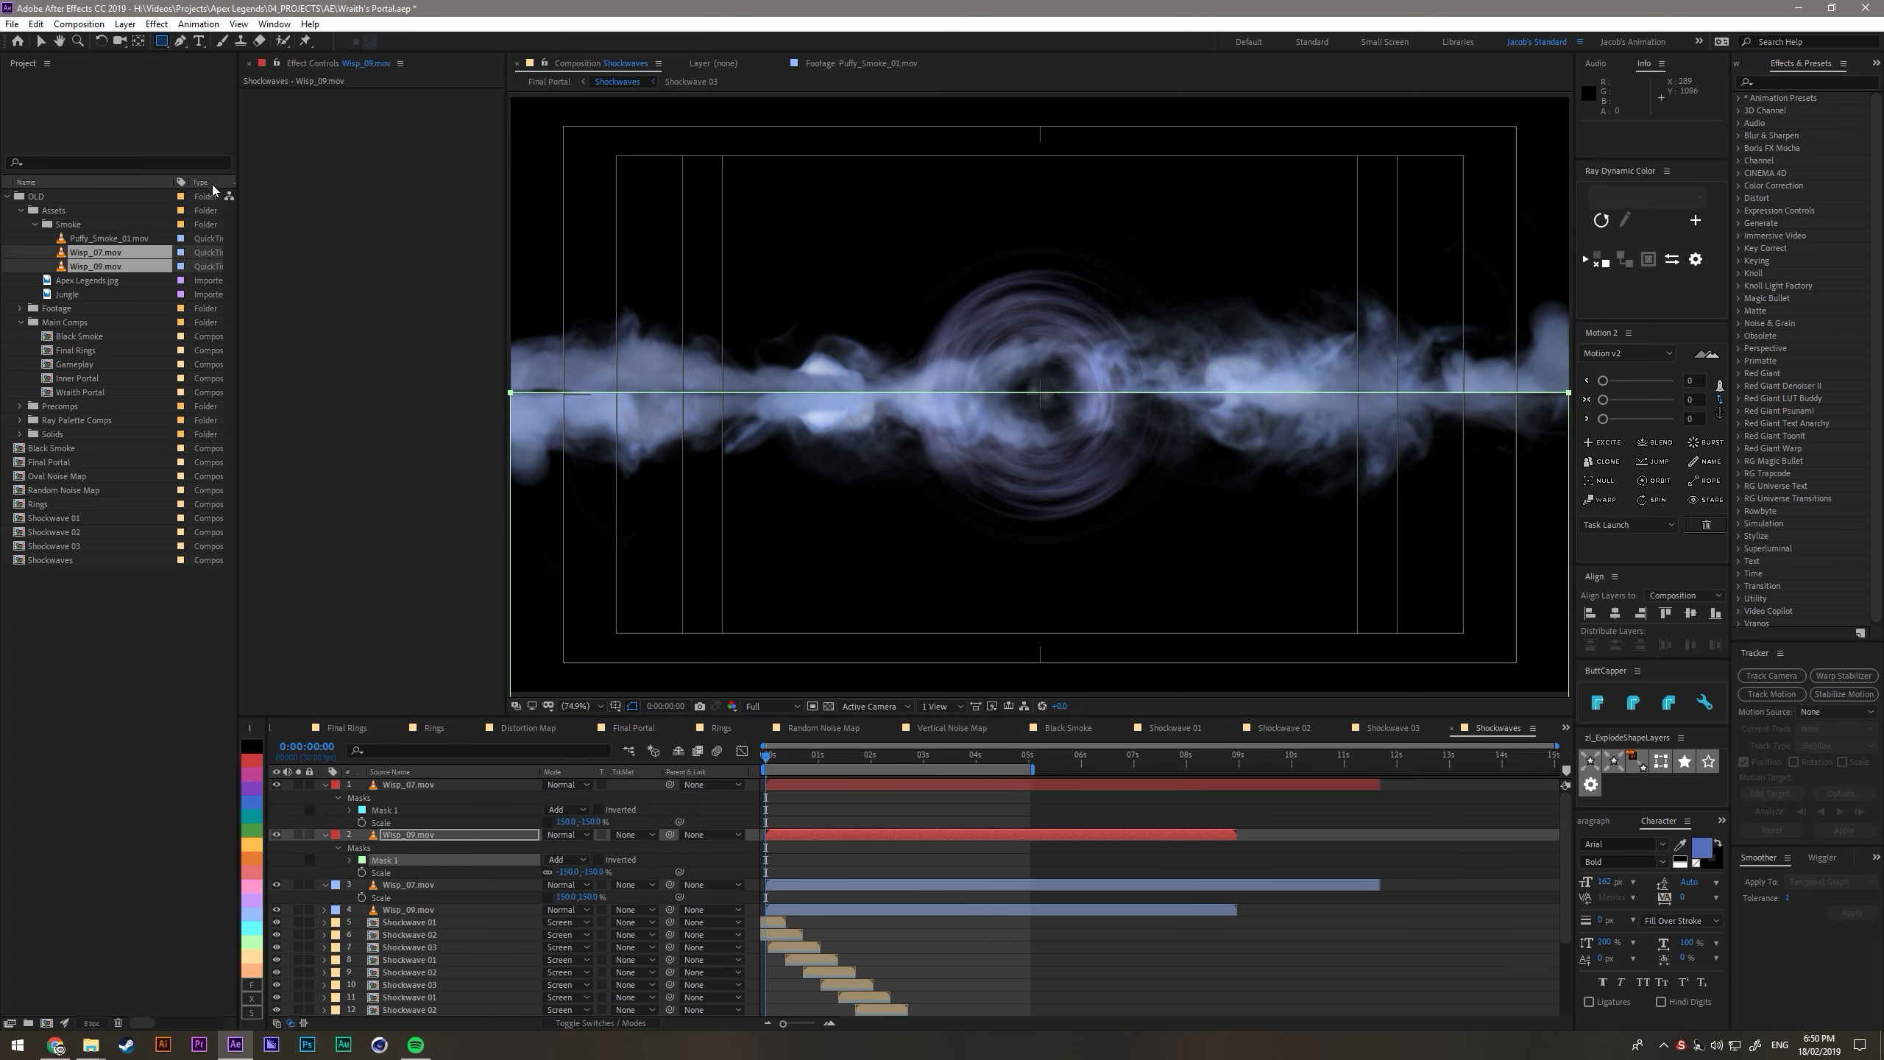
left_click(417, 885)
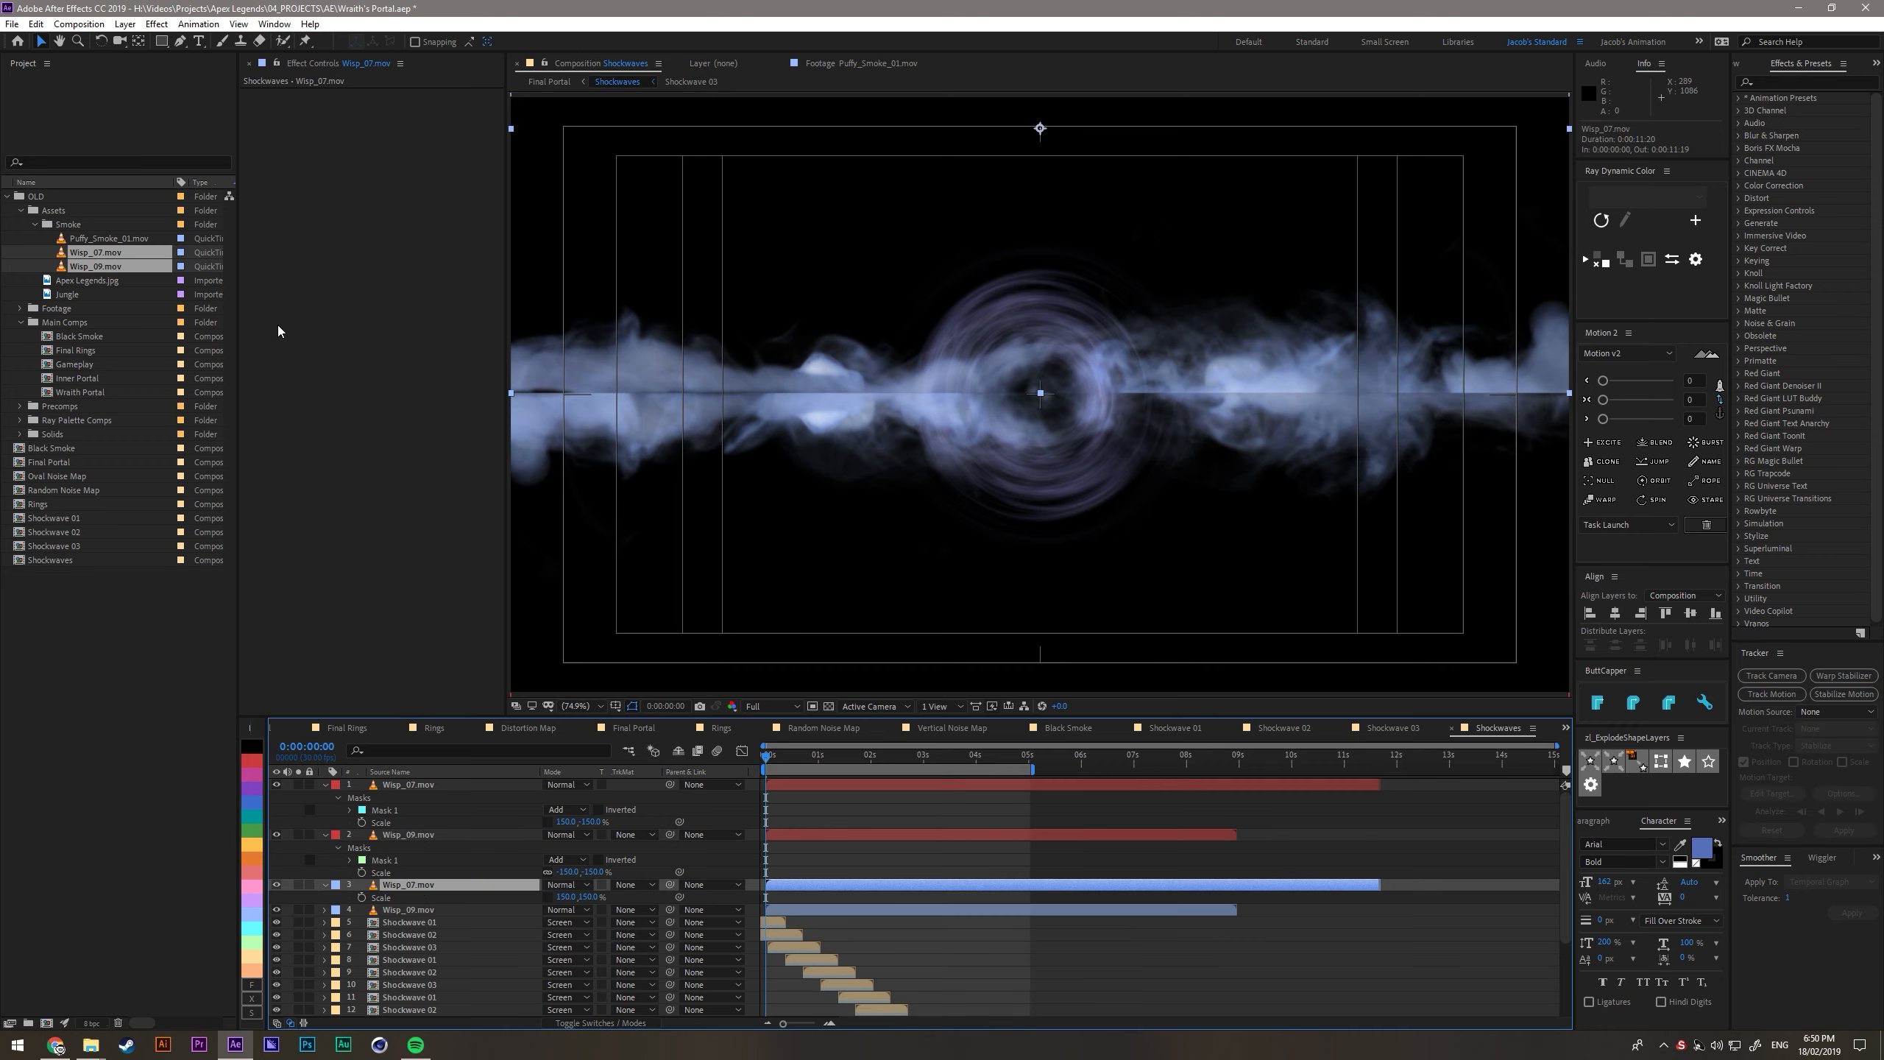
double_click(162, 41)
key("ctrl+Down")
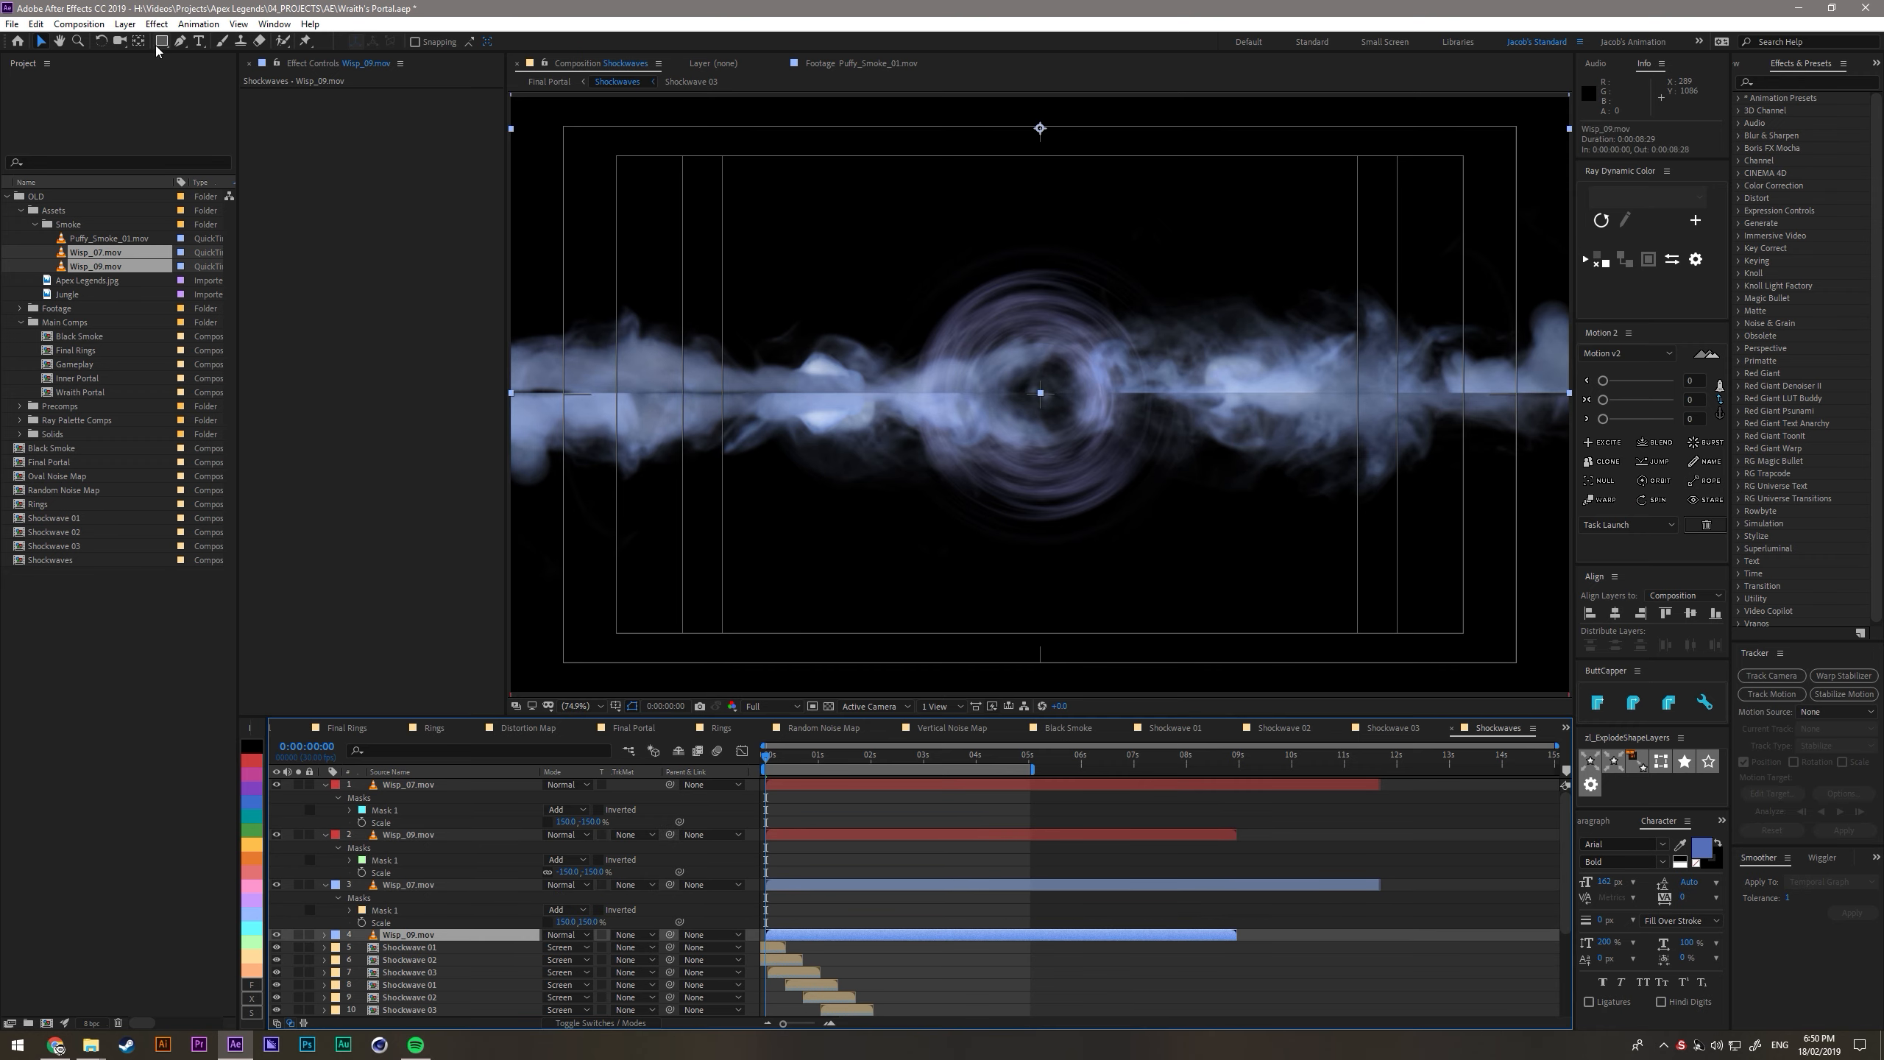
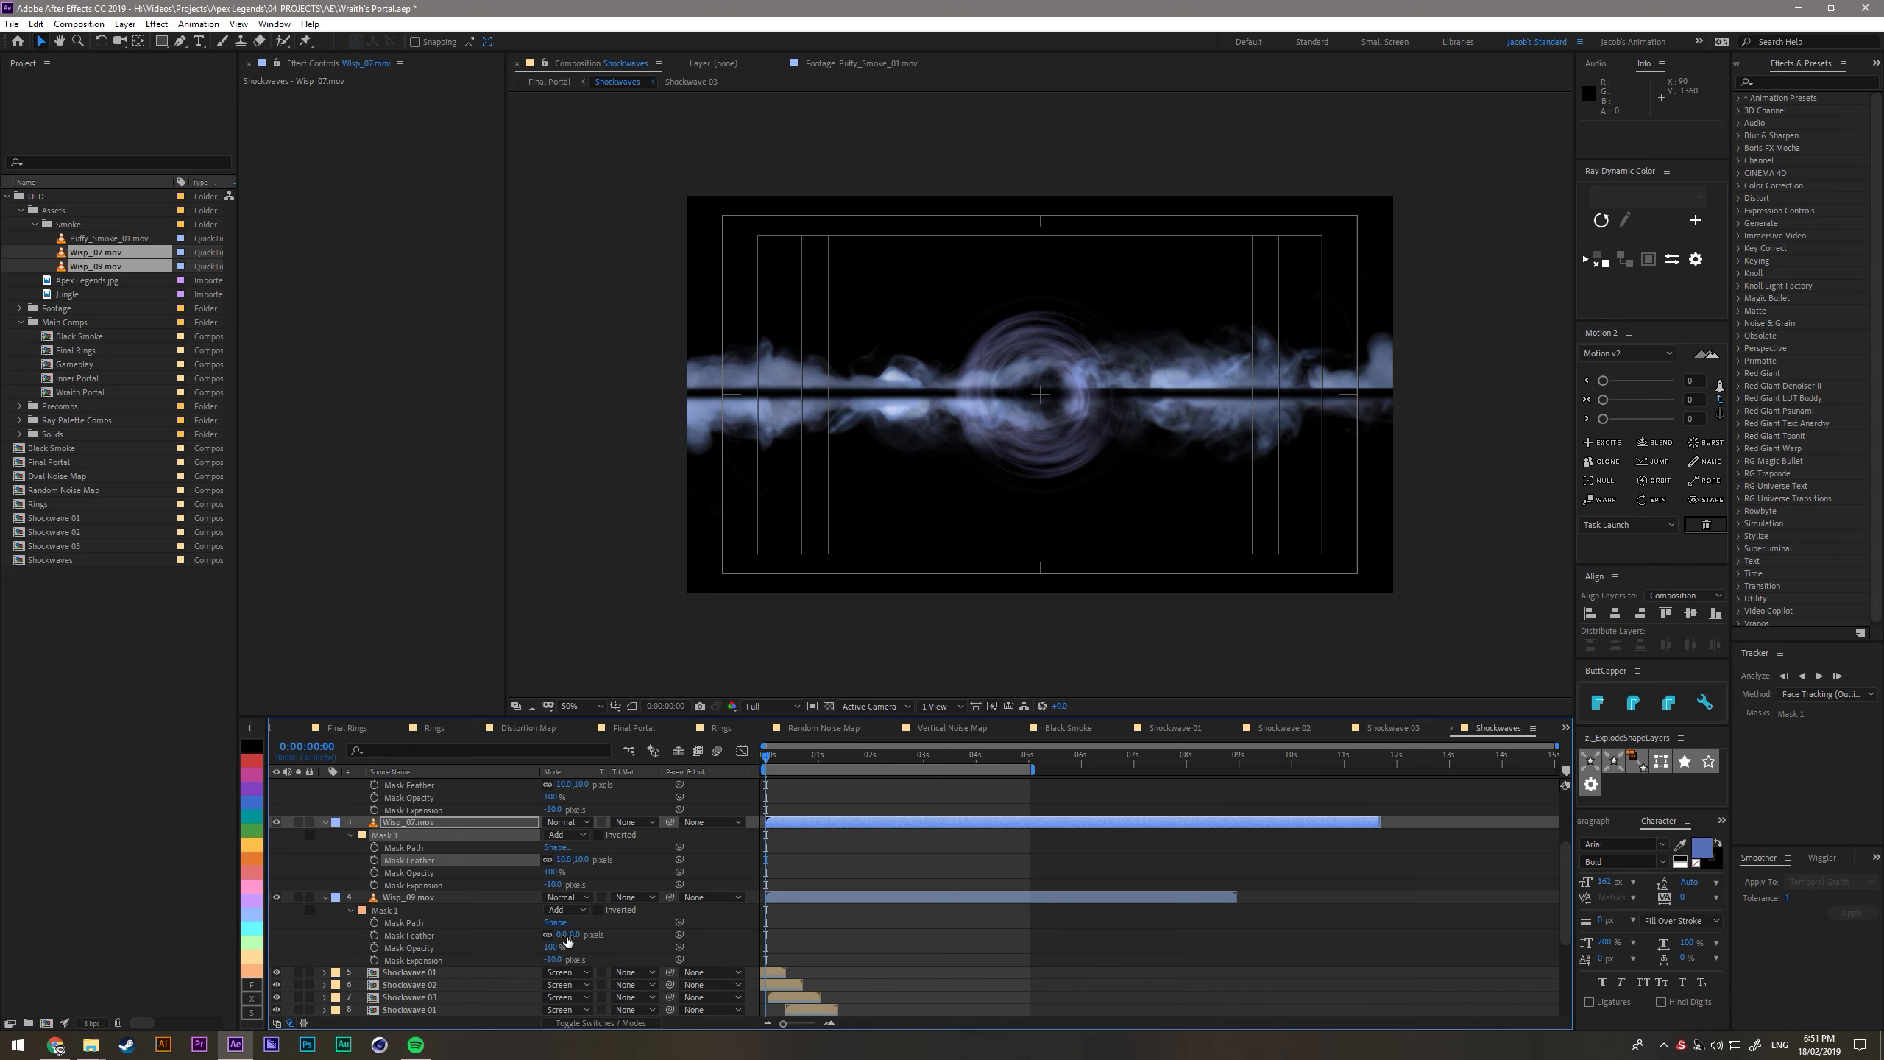
- Set the mask feather of the remaining upright Wisp_09.mov layer to 10 pixels
type("10")
key("Return")
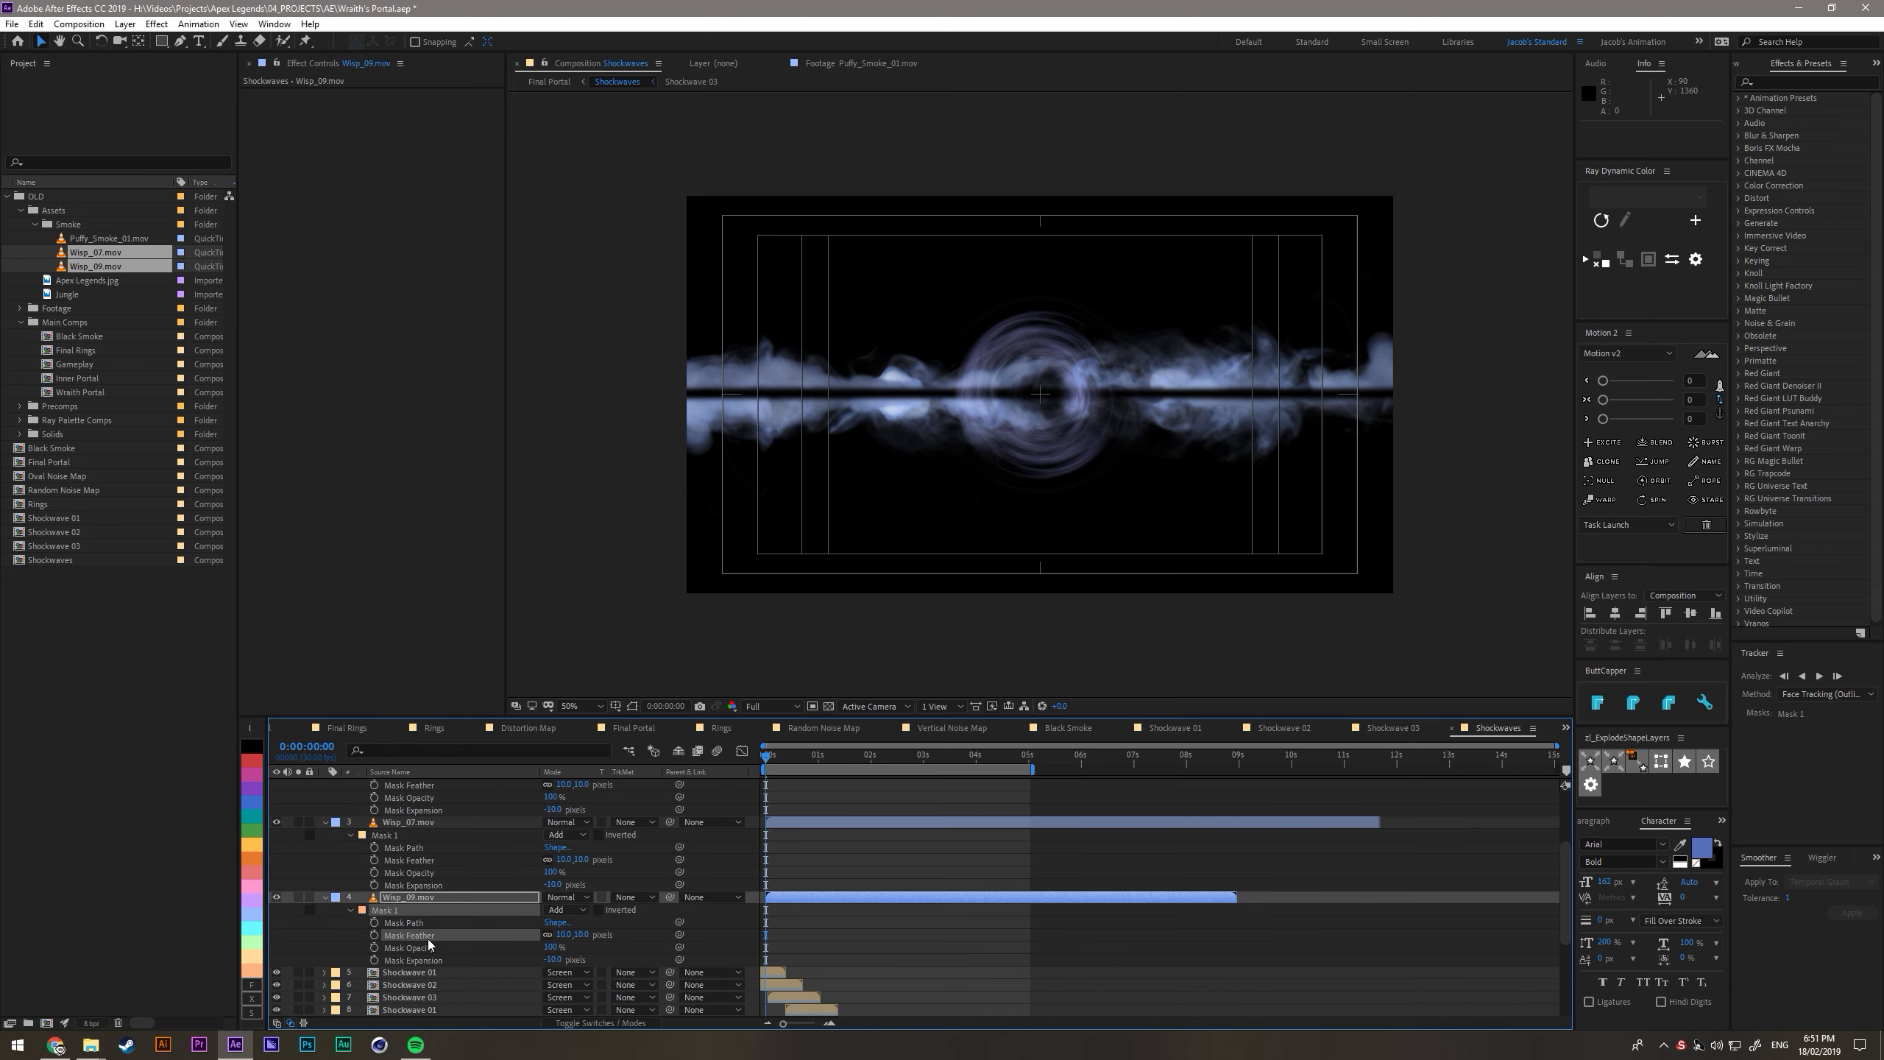
- Move the blue upright wisp pair down about 20 pixels and the red flipped pair up about 18 pixels to close the centre gap
left_click(428, 898)
left_click(407, 823, "ctrl")
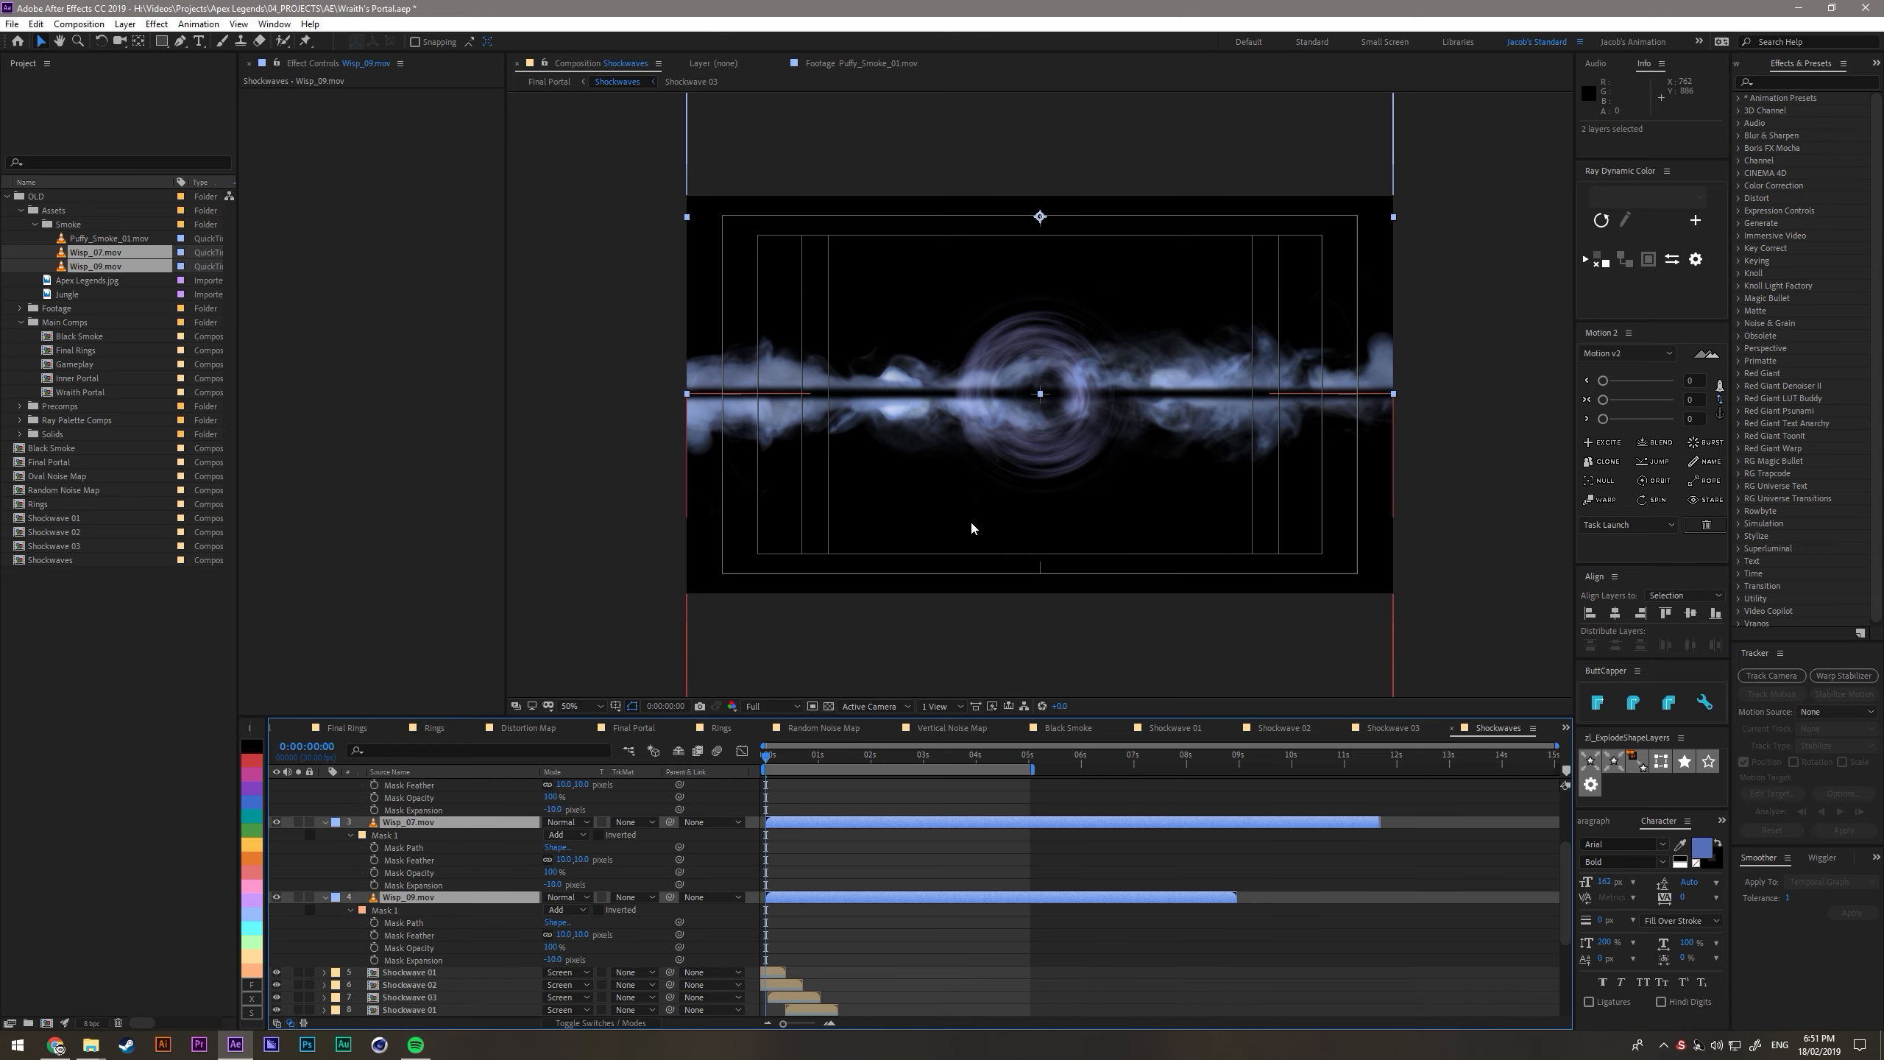
scroll(996, 470, "up", 1)
left_click_drag(1062, 250, 1063, 269)
key("ctrl+d")
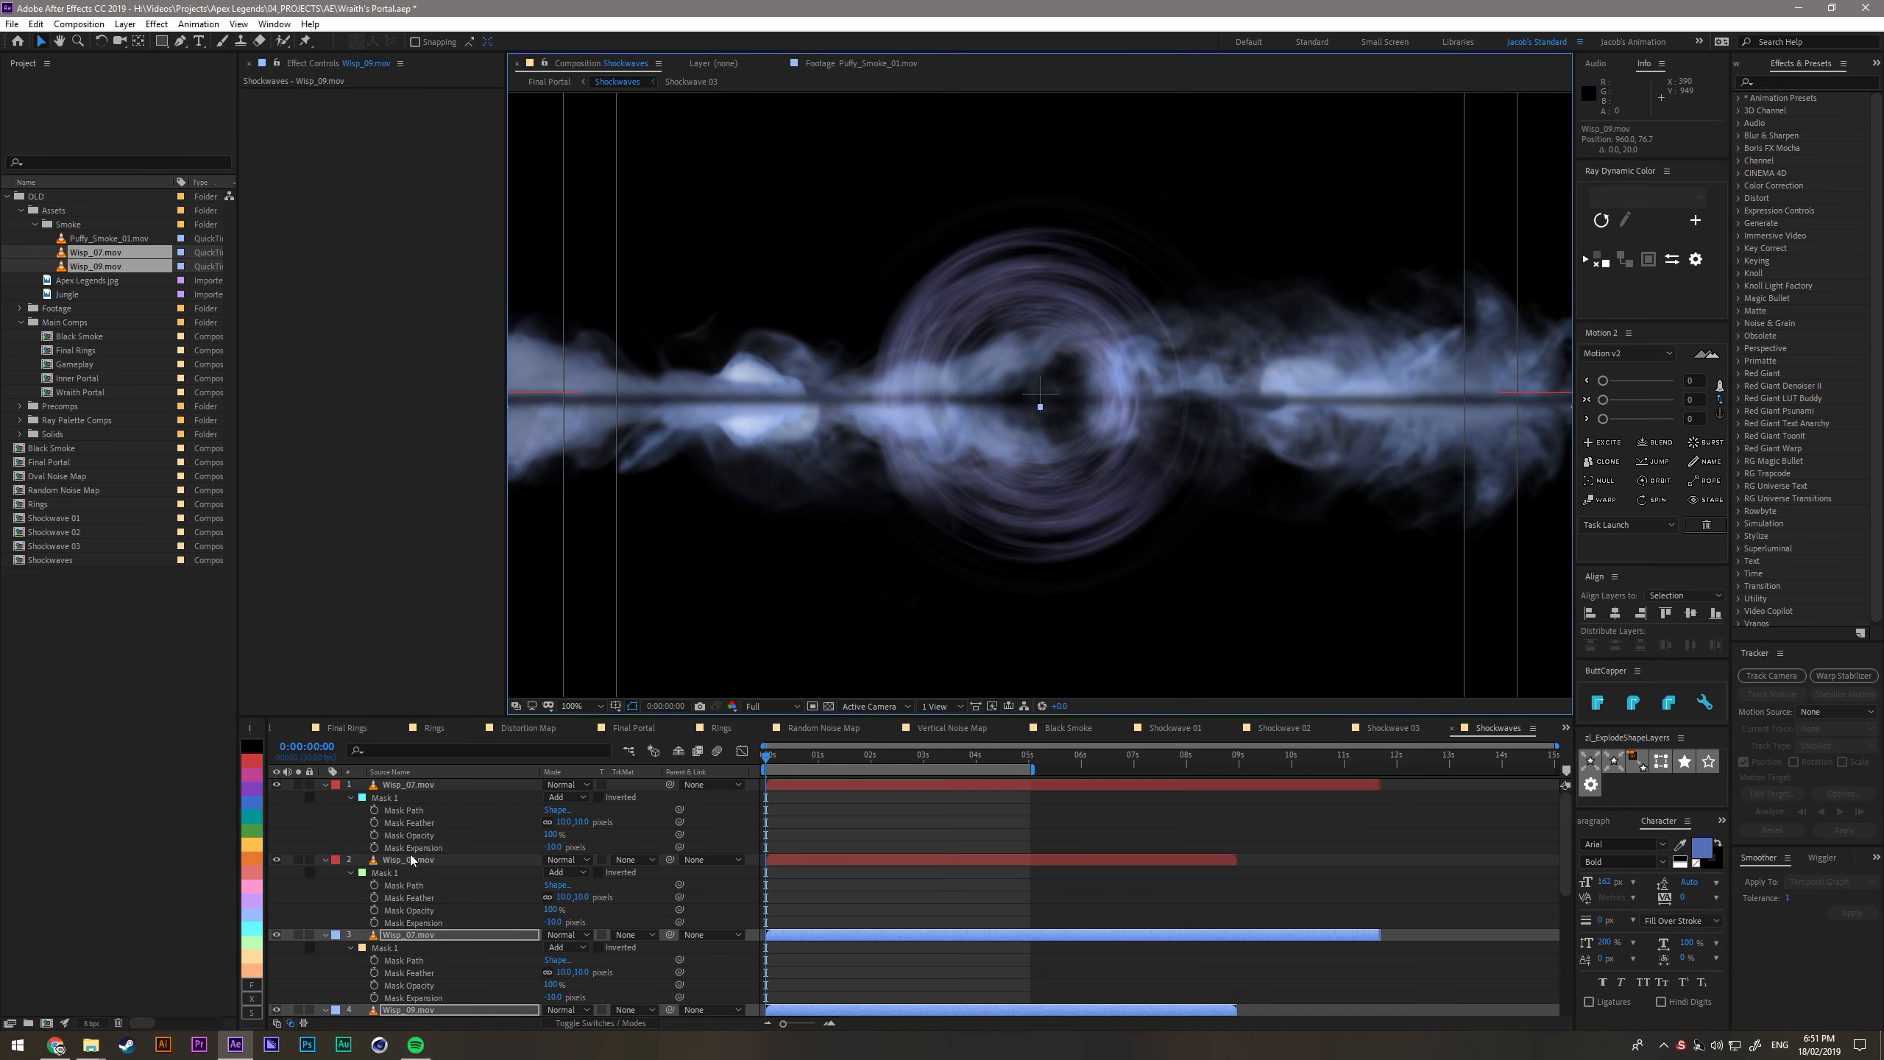
left_click(410, 858)
left_click(422, 784, "ctrl")
left_click_drag(997, 634, 998, 628)
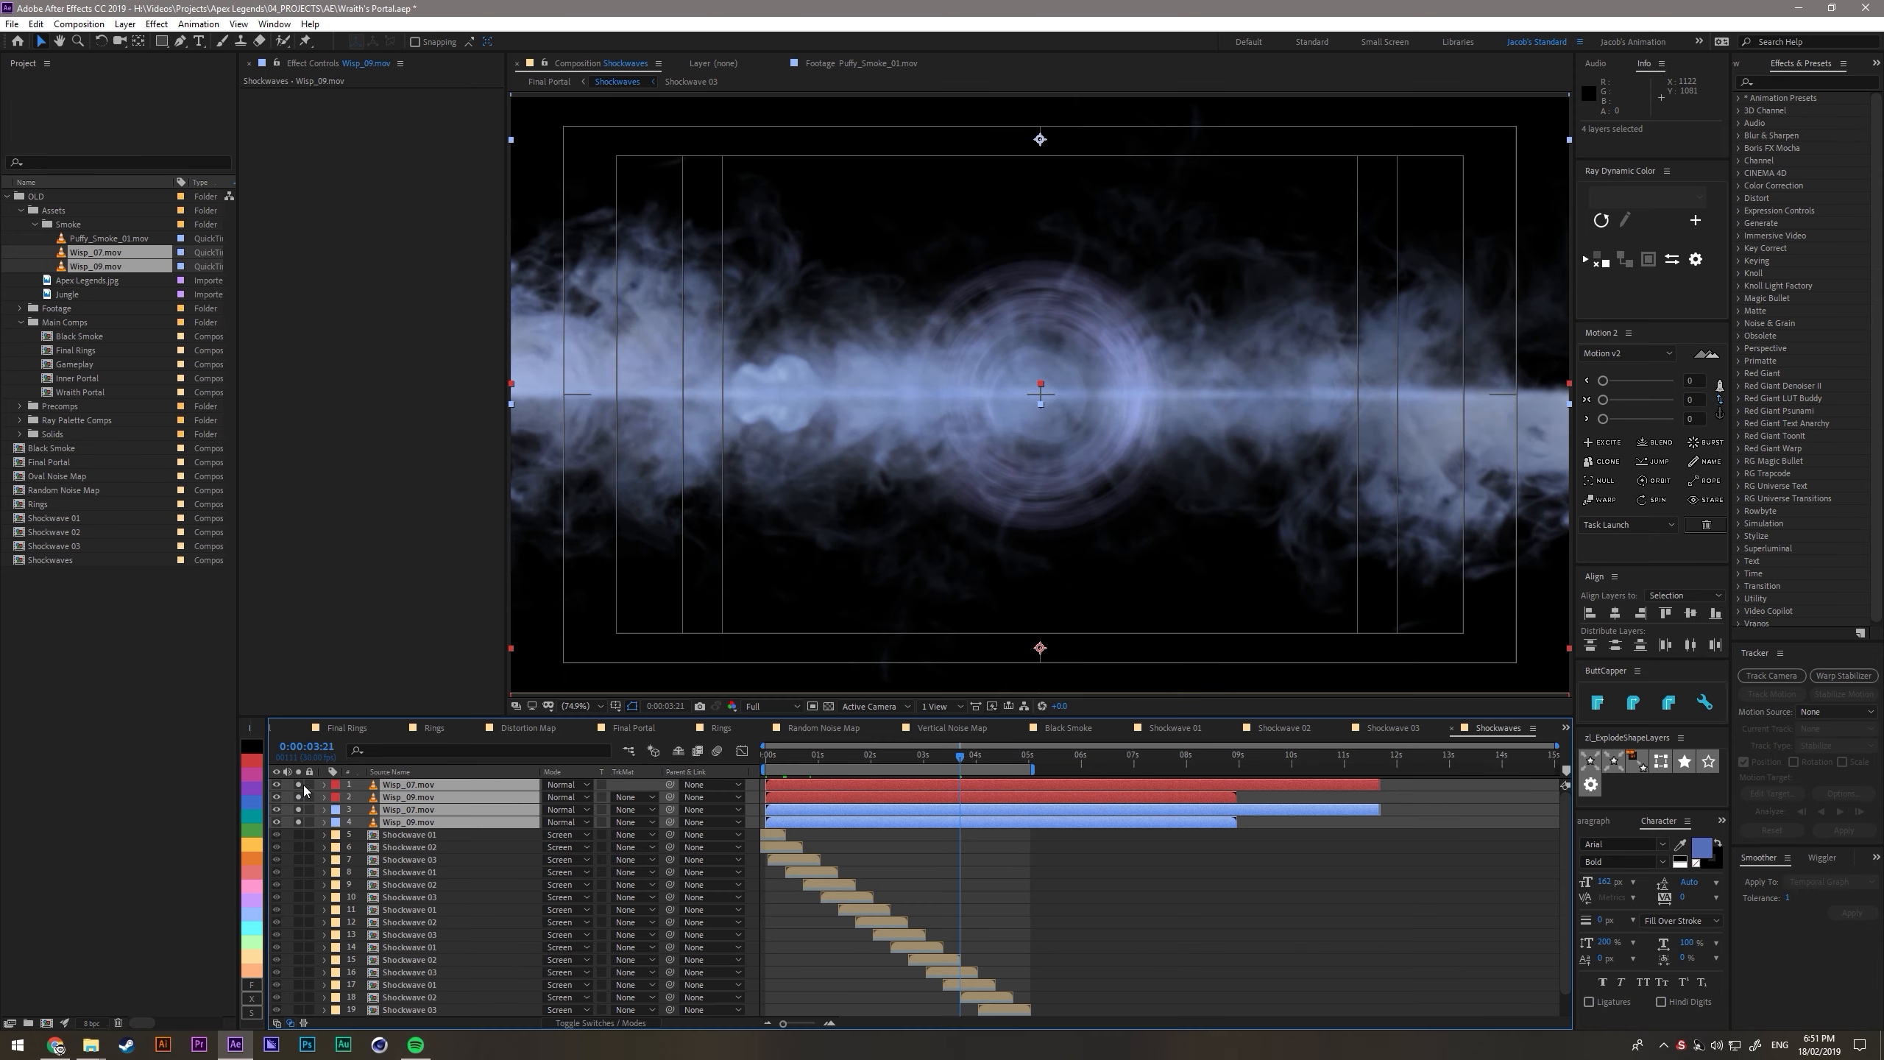
- Solo the four wisp layers and preview the mirrored smoke in motion
left_click(298, 785)
key("space")
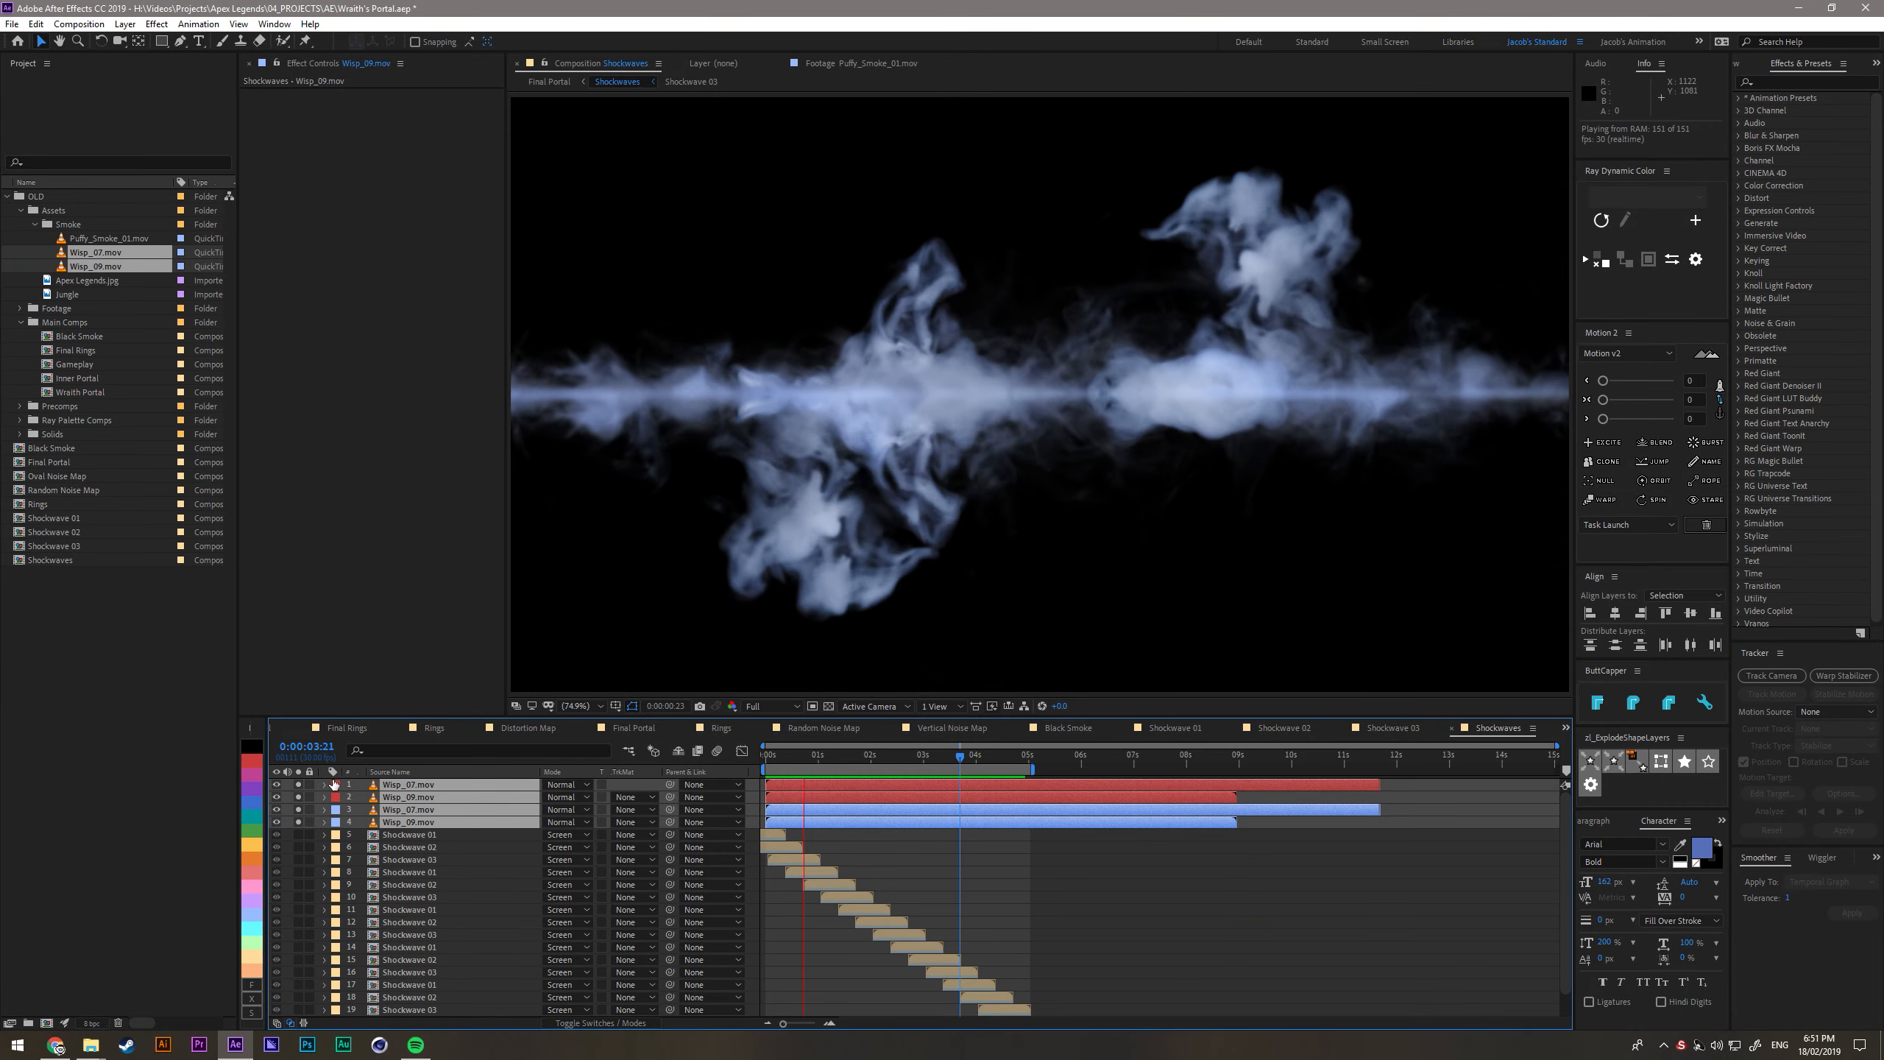
key("space")
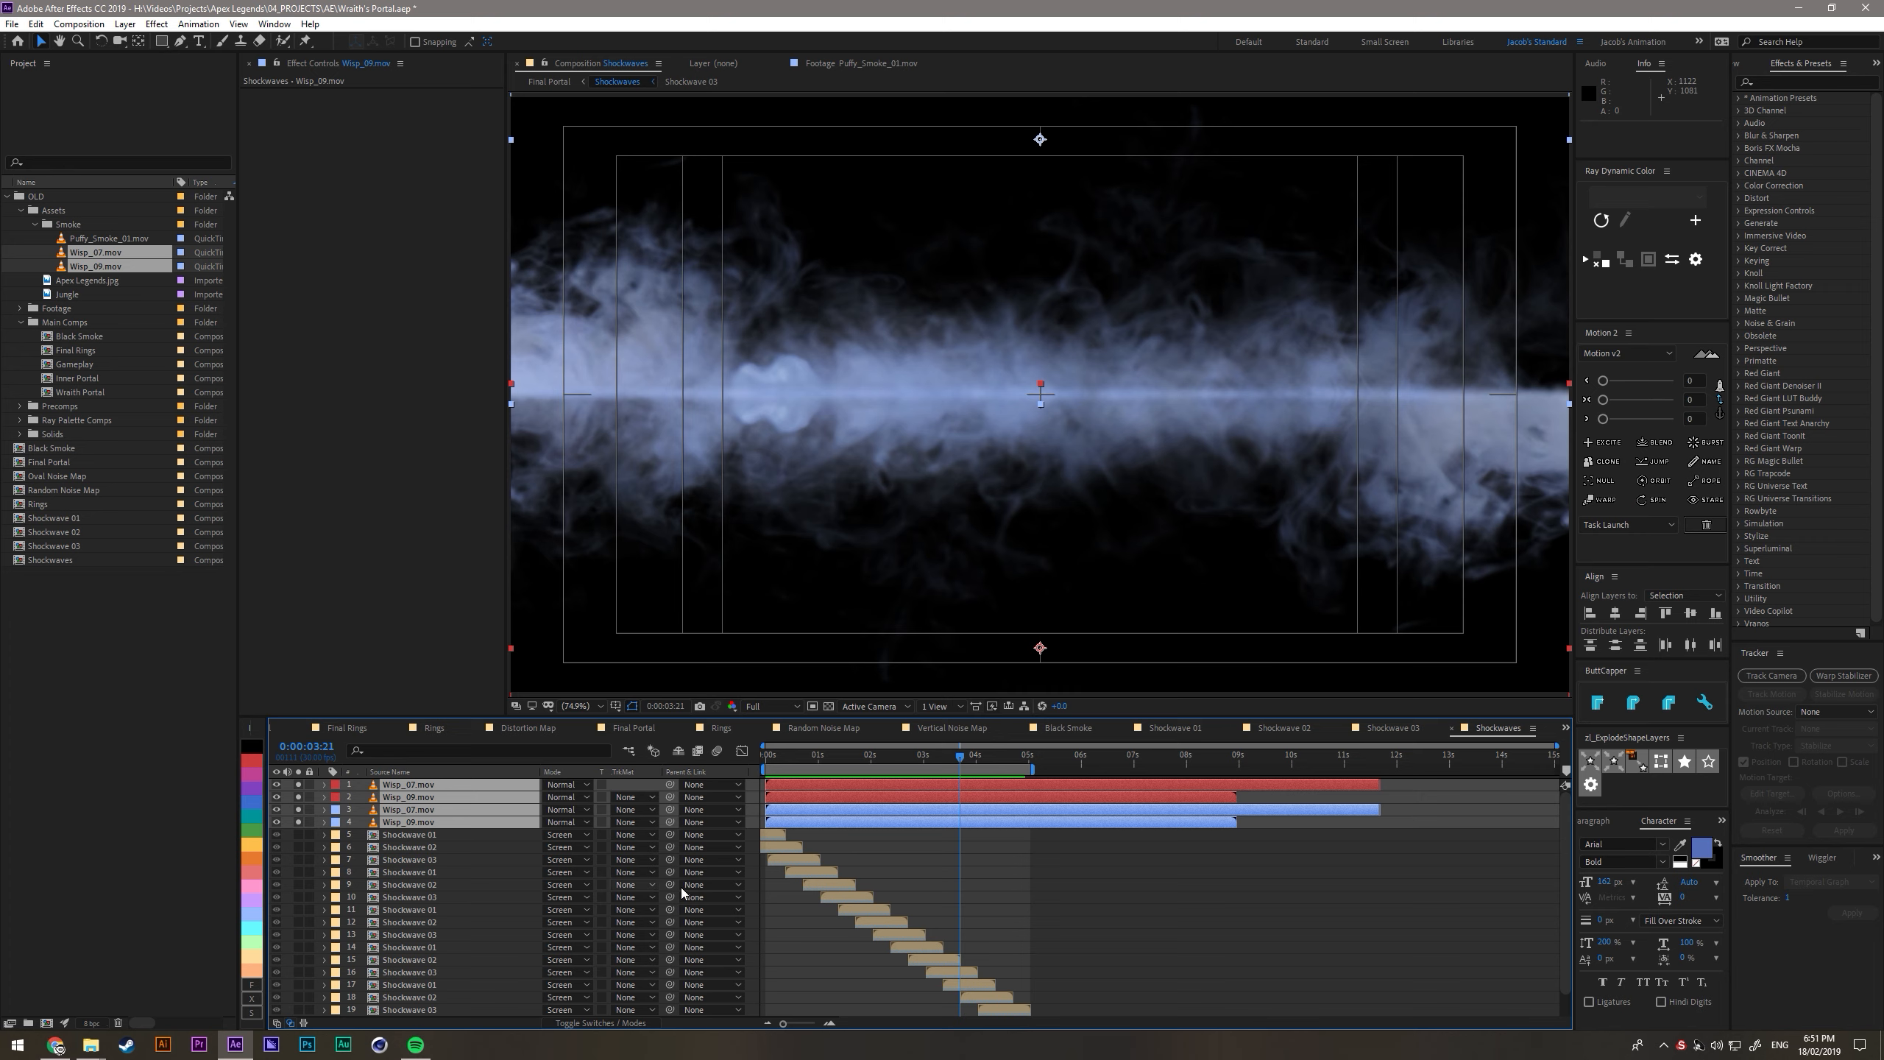
- Nudge the red wisp pair down about 3 pixels and the blue pair up about 1 pixel to reduce their overlap at the centre
left_click(900, 842)
left_click(904, 796)
left_click(909, 786, "shift")
key("Down")
key("Down")
key("Down")
key("Down")
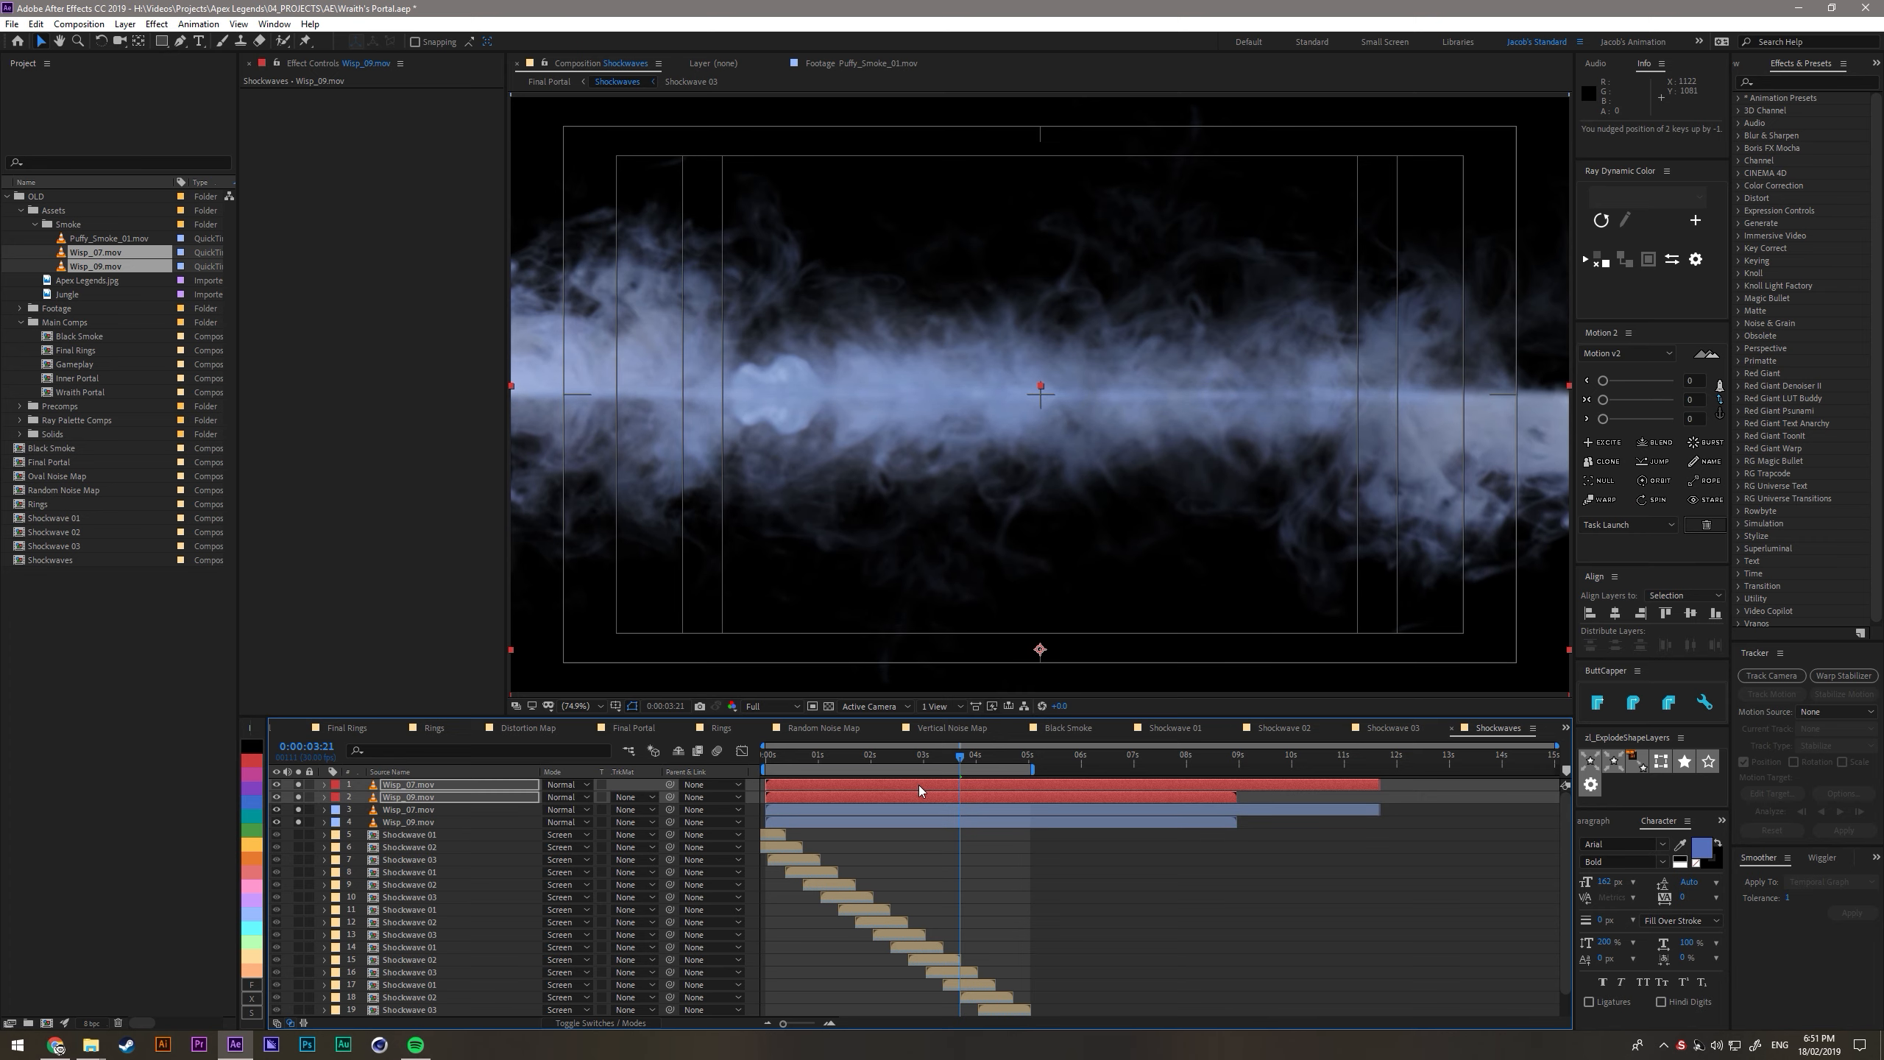
left_click(1101, 946)
left_click(991, 800)
left_click(995, 822)
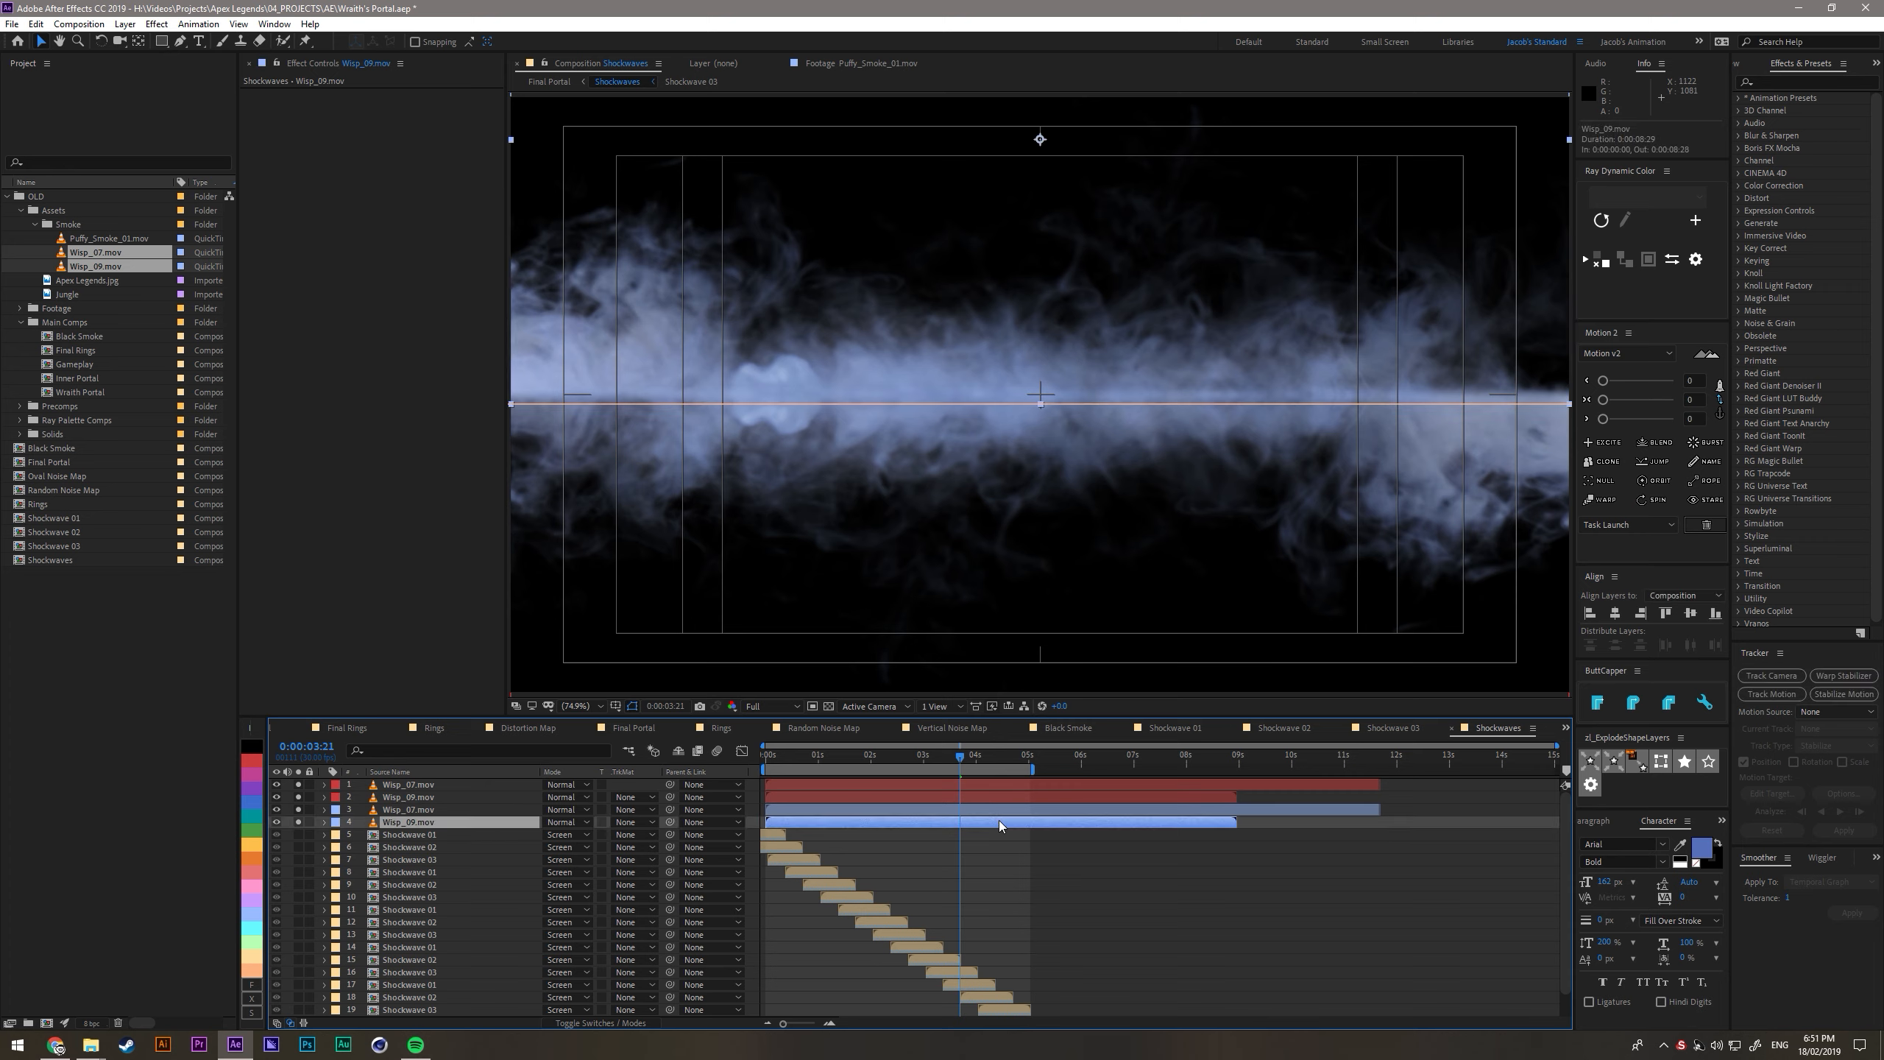
left_click(1016, 807, "shift")
key("Up")
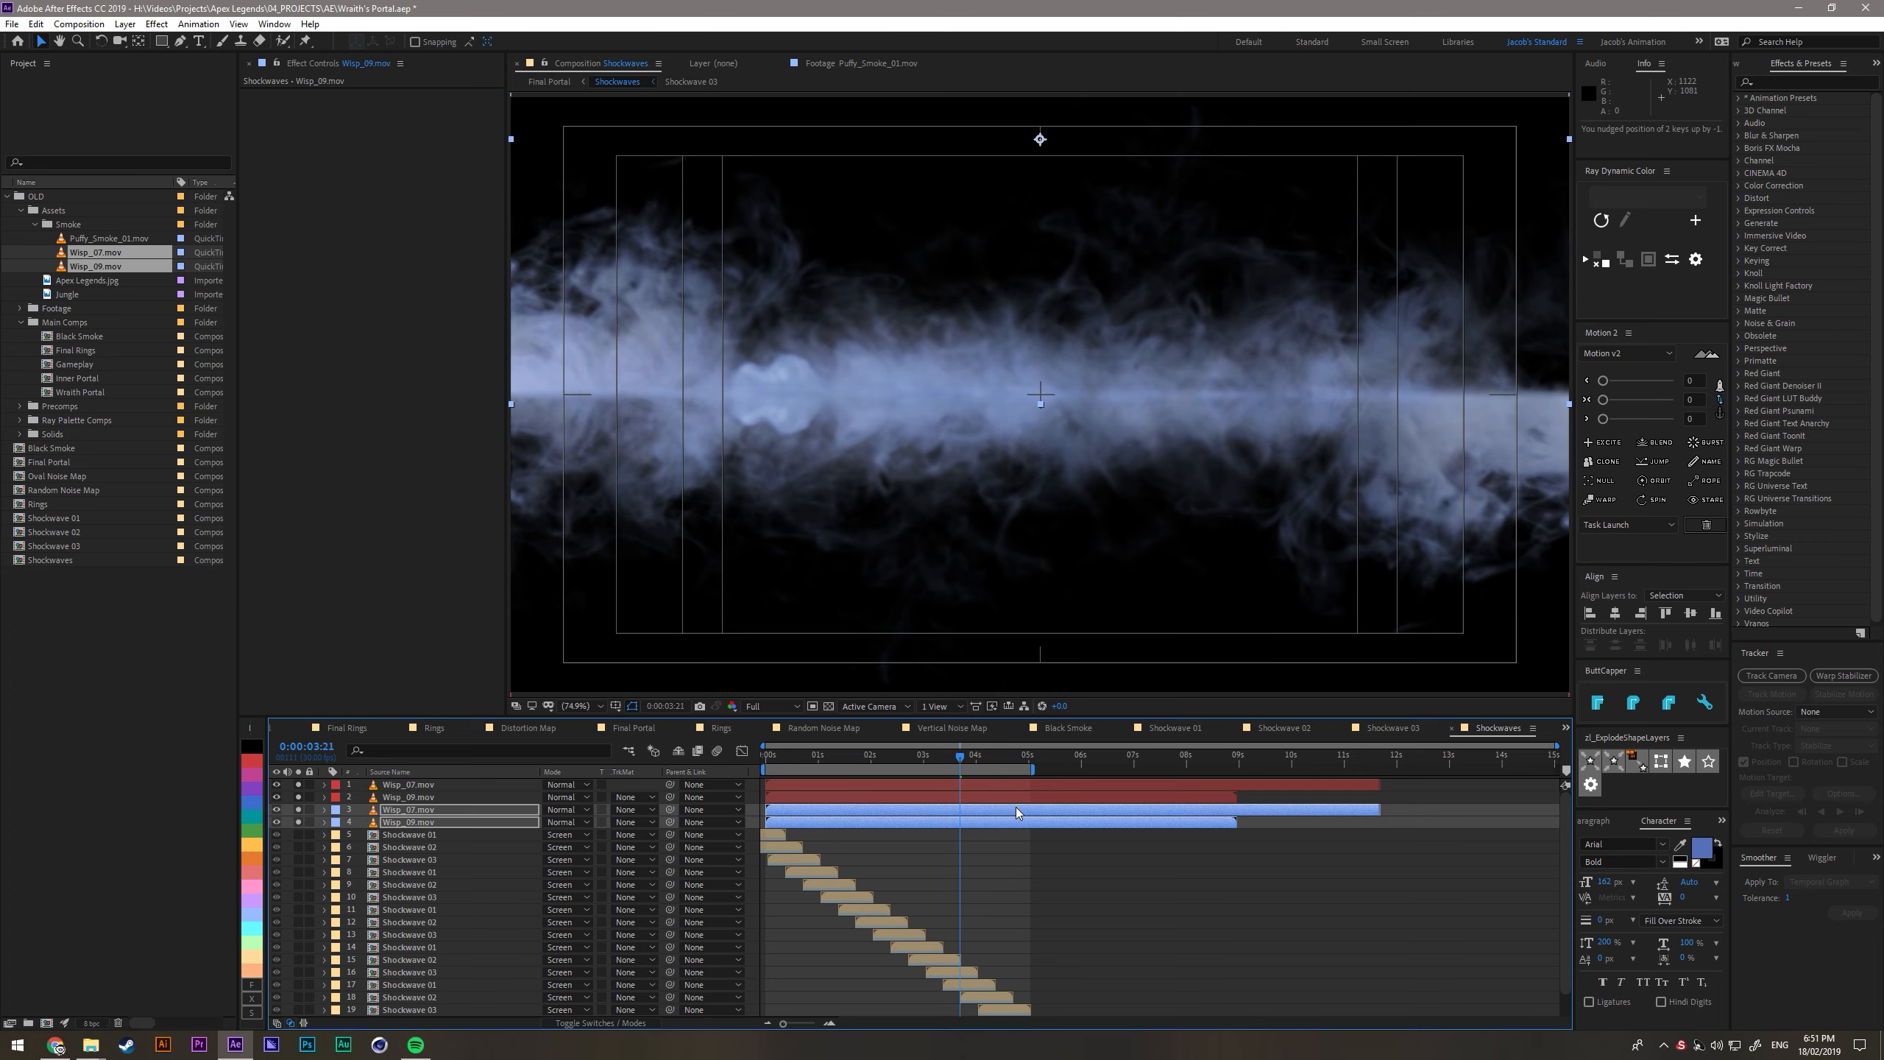
left_click(1119, 843)
- Move all the Shockwave layers above the four wisp layers in the stack
left_click(393, 833)
scroll(415, 929, "down", 1)
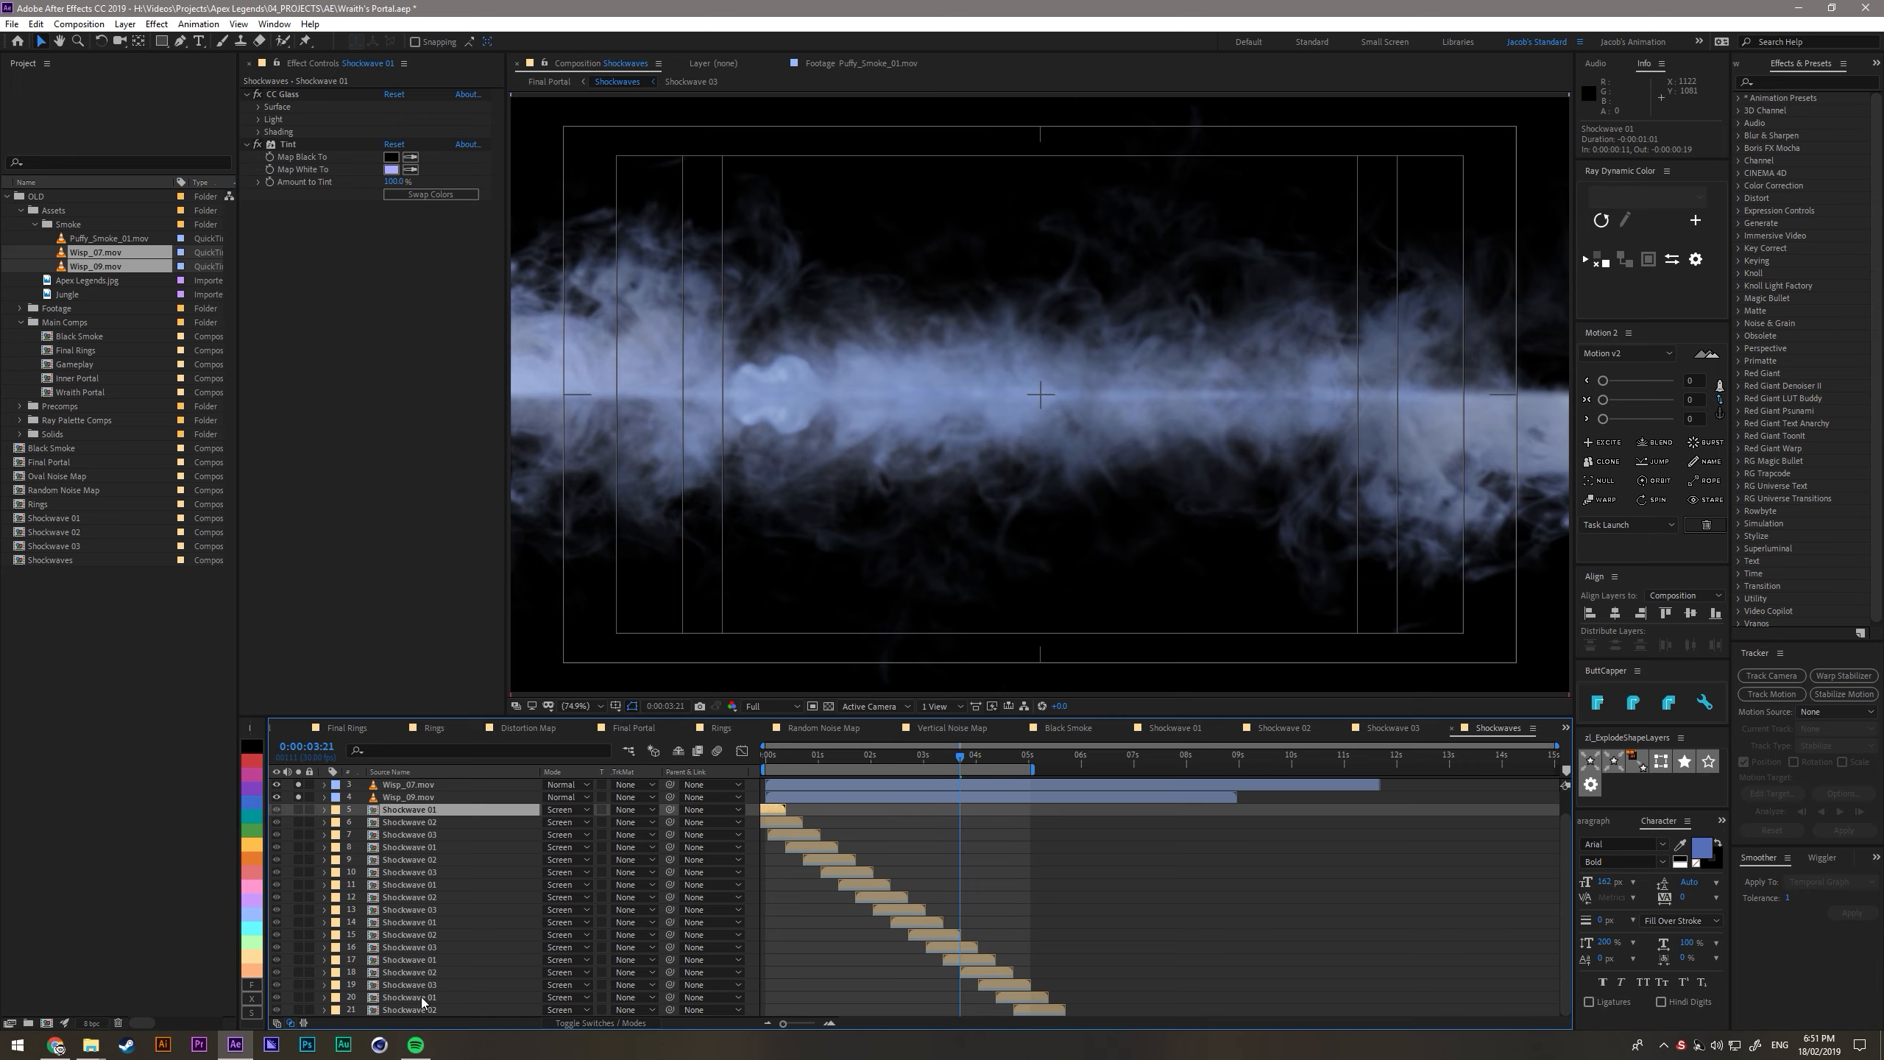
left_click(421, 1008, "shift")
scroll(408, 887, "up", 1)
left_click_drag(406, 836, 405, 781)
- Create an adjustment layer directly above the wisp layers and name it Polar
left_click(436, 971)
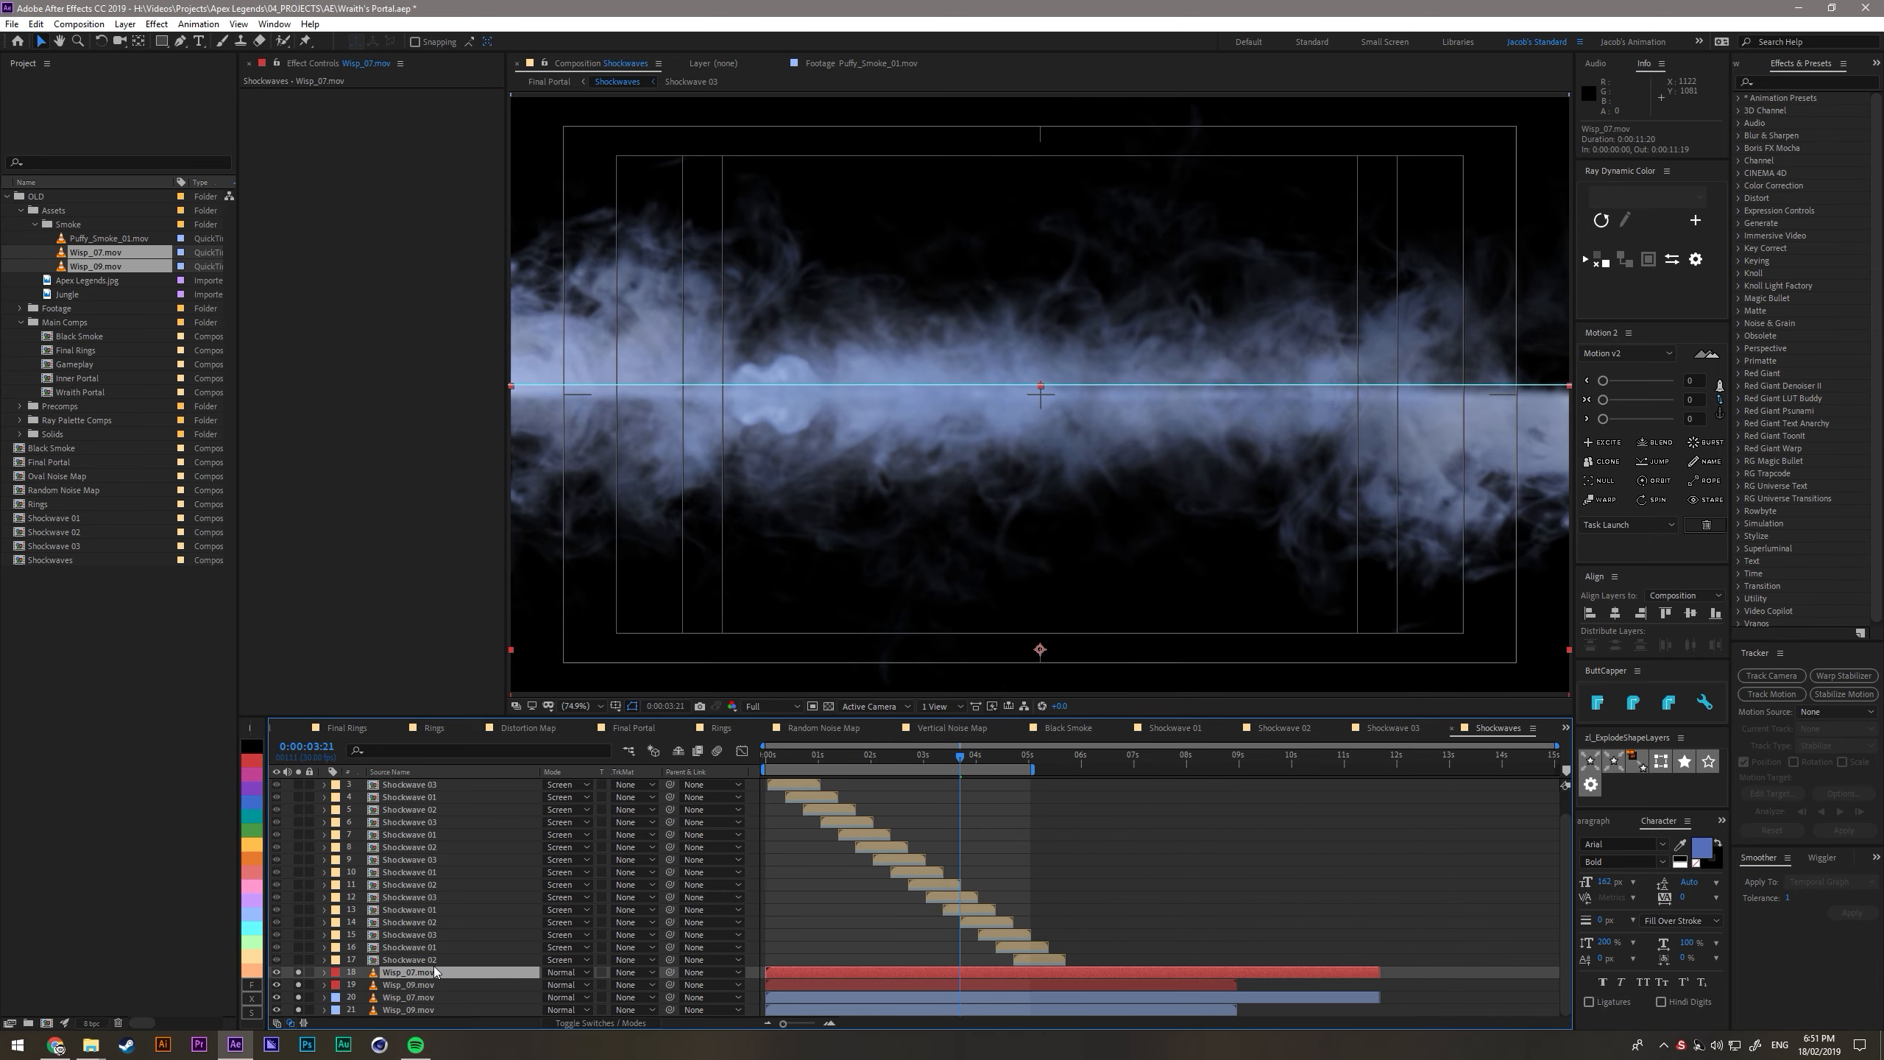
key("ctrl+alt+y")
key("Return")
type("Polar")
key("Return")
- Apply Polar Coordinates to the Polar layer with Rect to Polar conversion and 100% interpolation
key("ctrl+space")
type("polar")
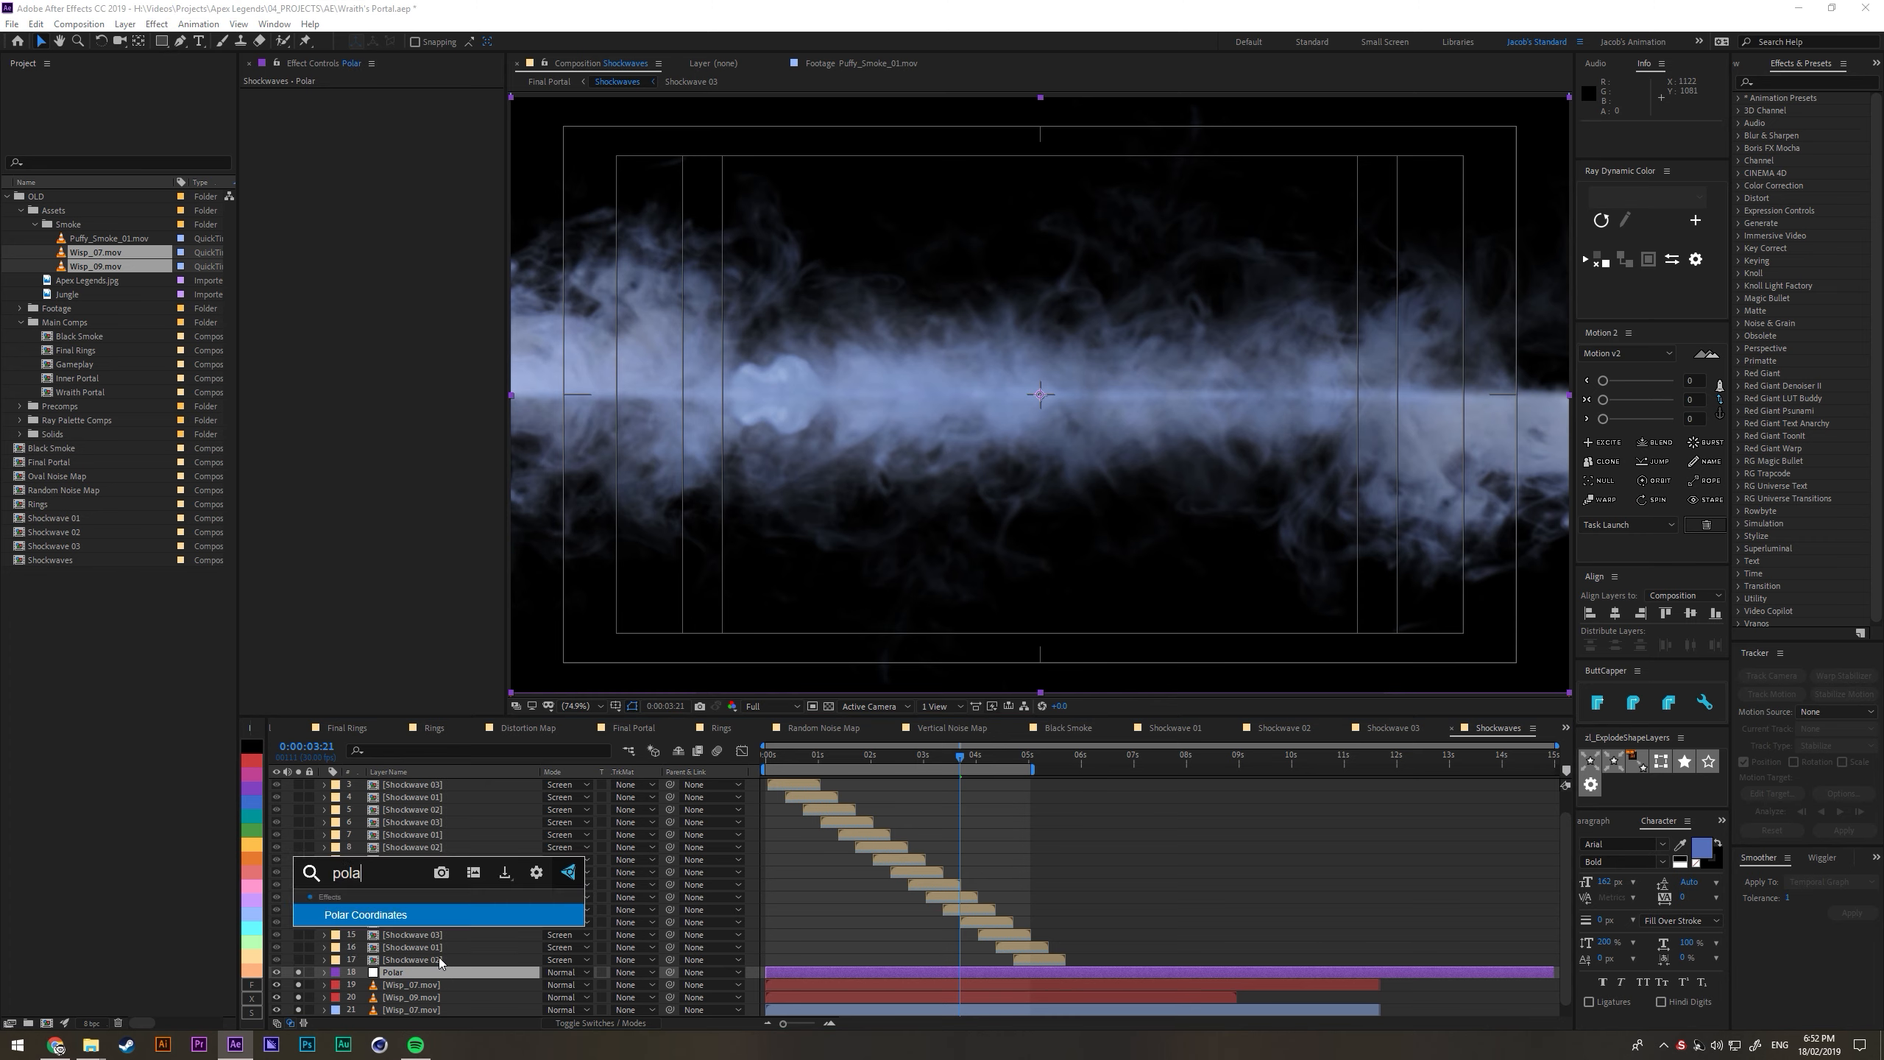
key("Return")
left_click(431, 118)
left_click(427, 132)
left_click_drag(392, 106, 680, 134)
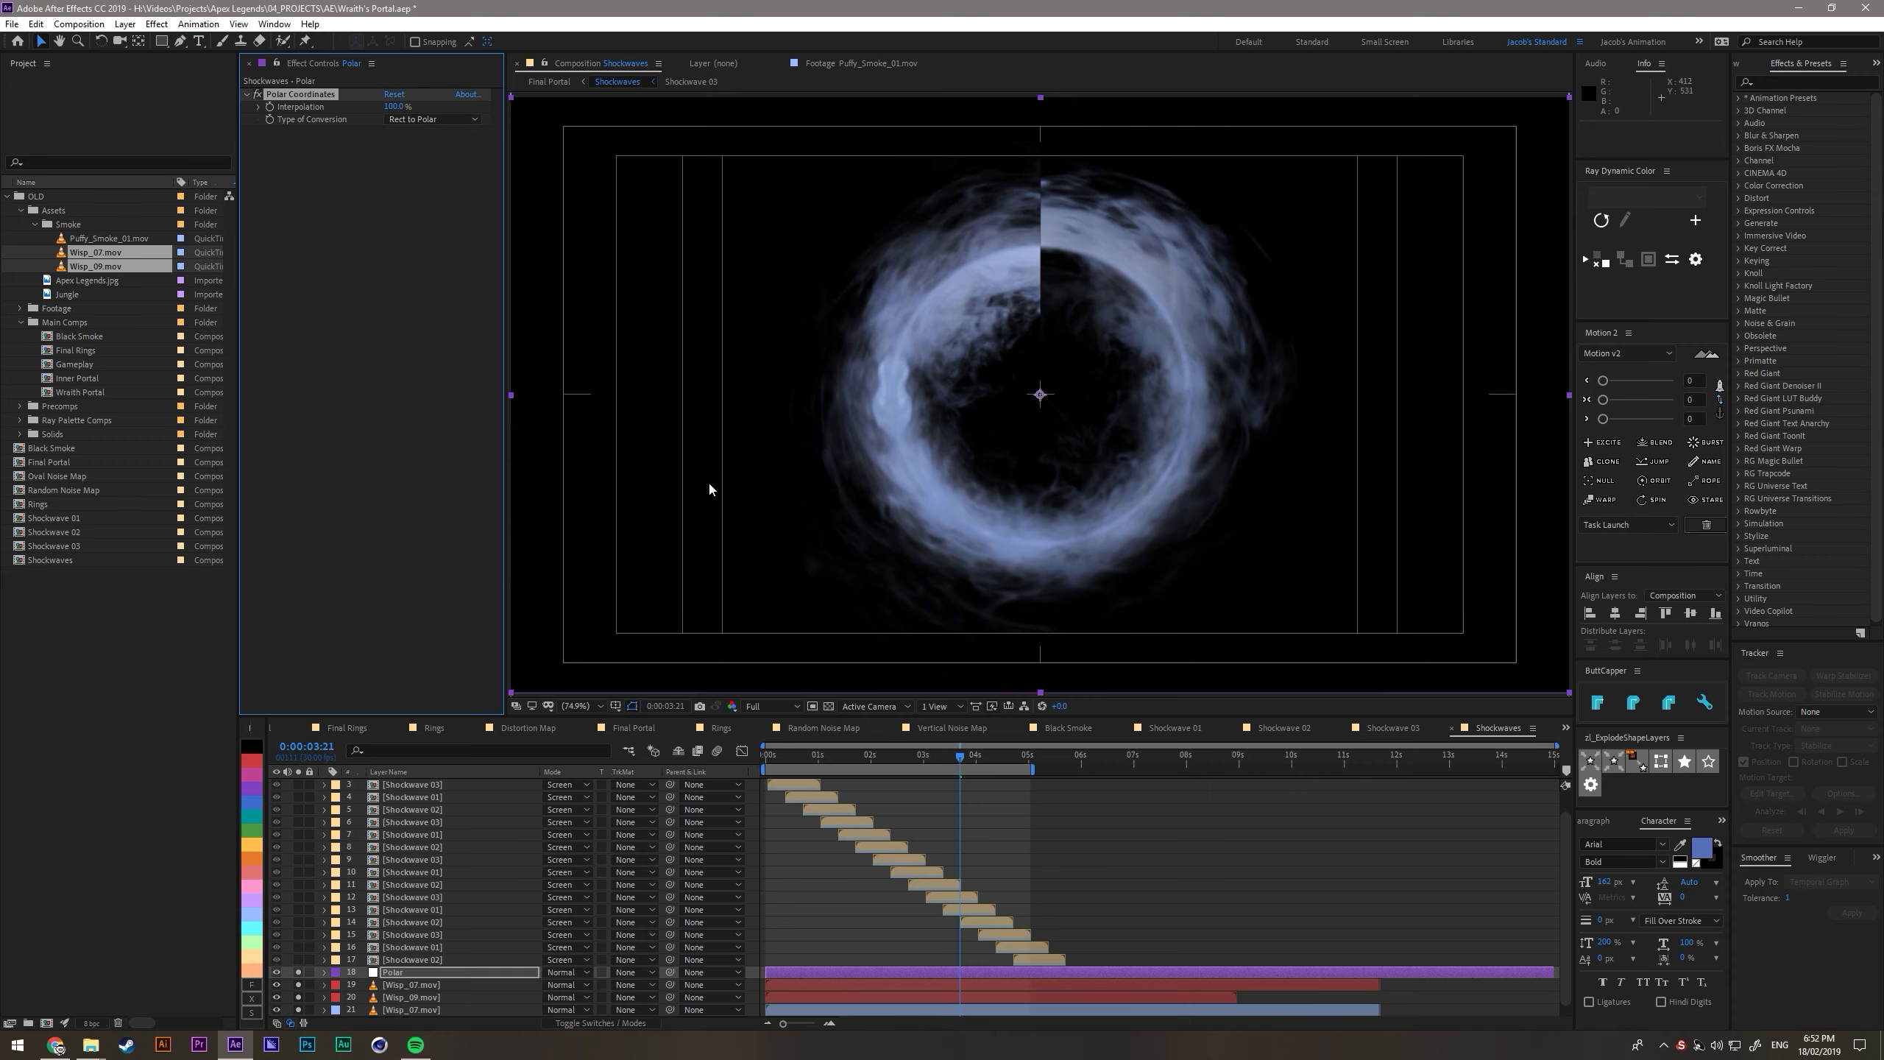
- Create another adjustment layer named Offset and place it between Polar and the wisp layers
left_click(411, 972)
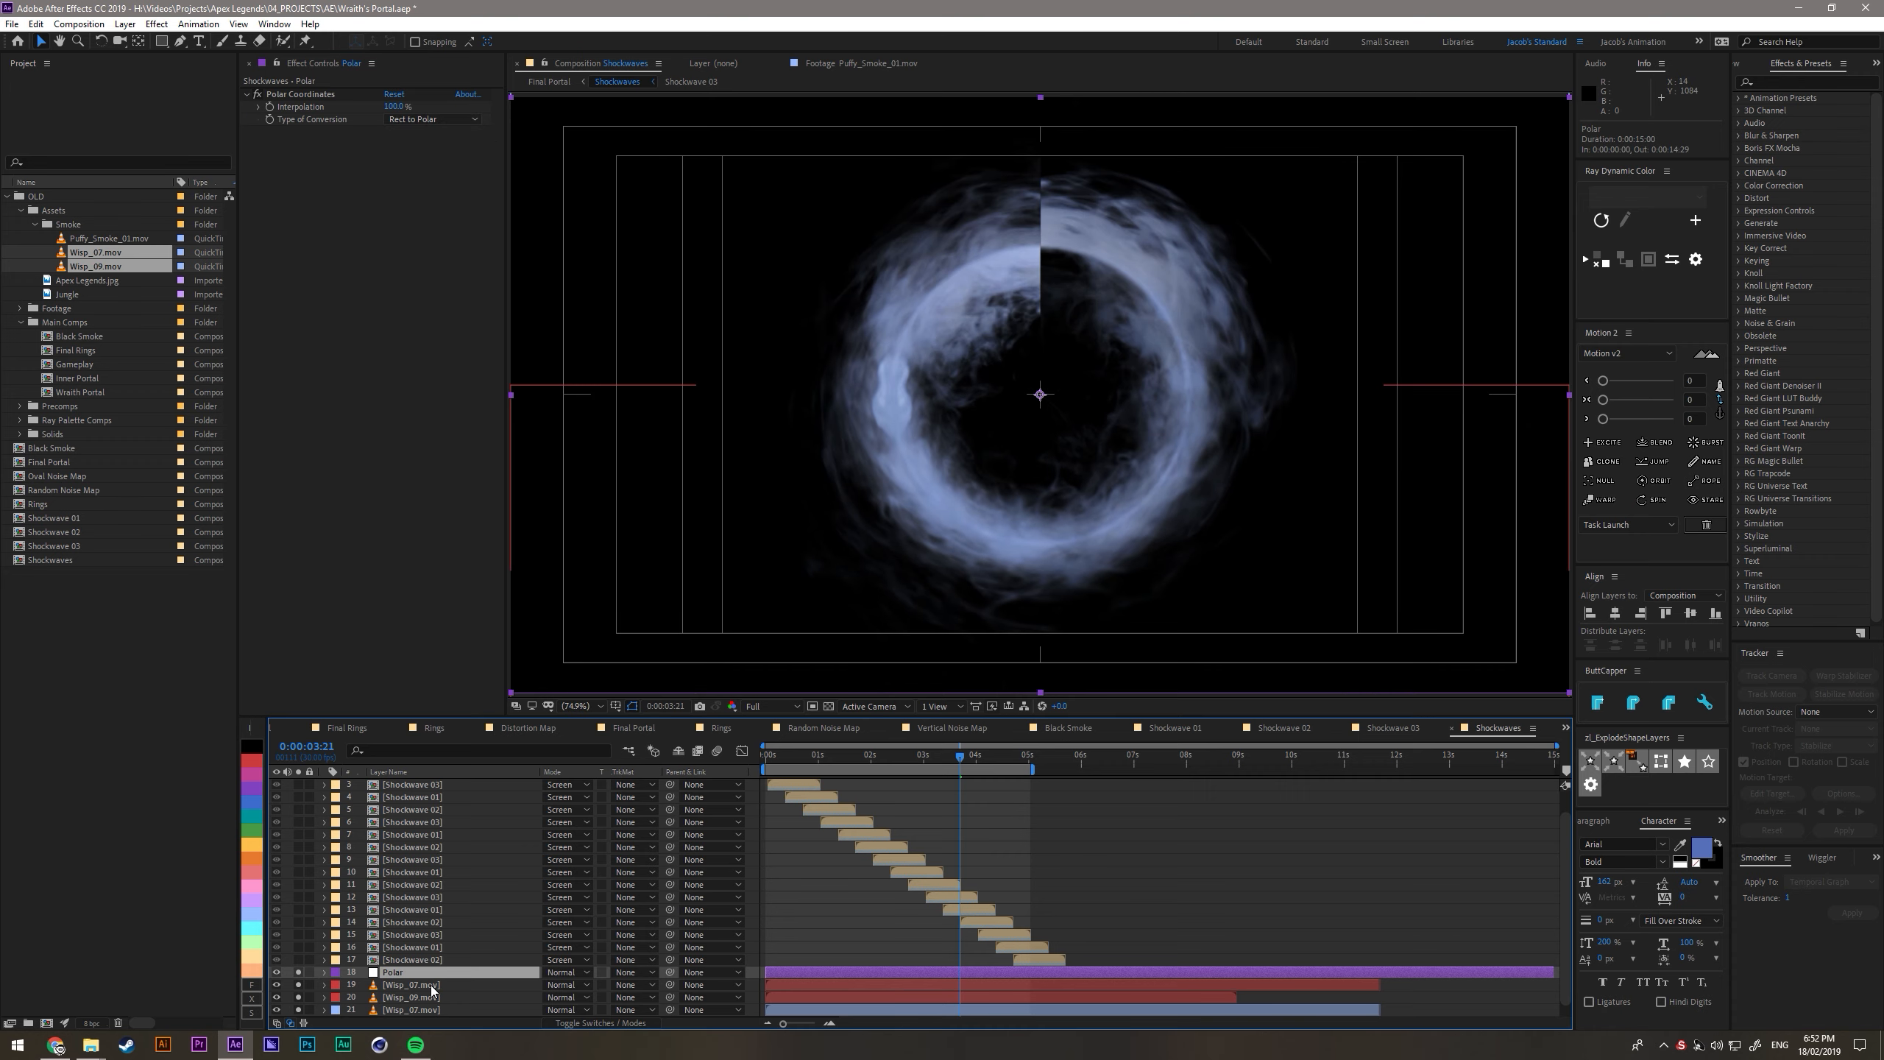
key("ctrl+alt+y")
key("Return")
type("Offset")
key("Return")
left_click_drag(409, 974, 413, 987)
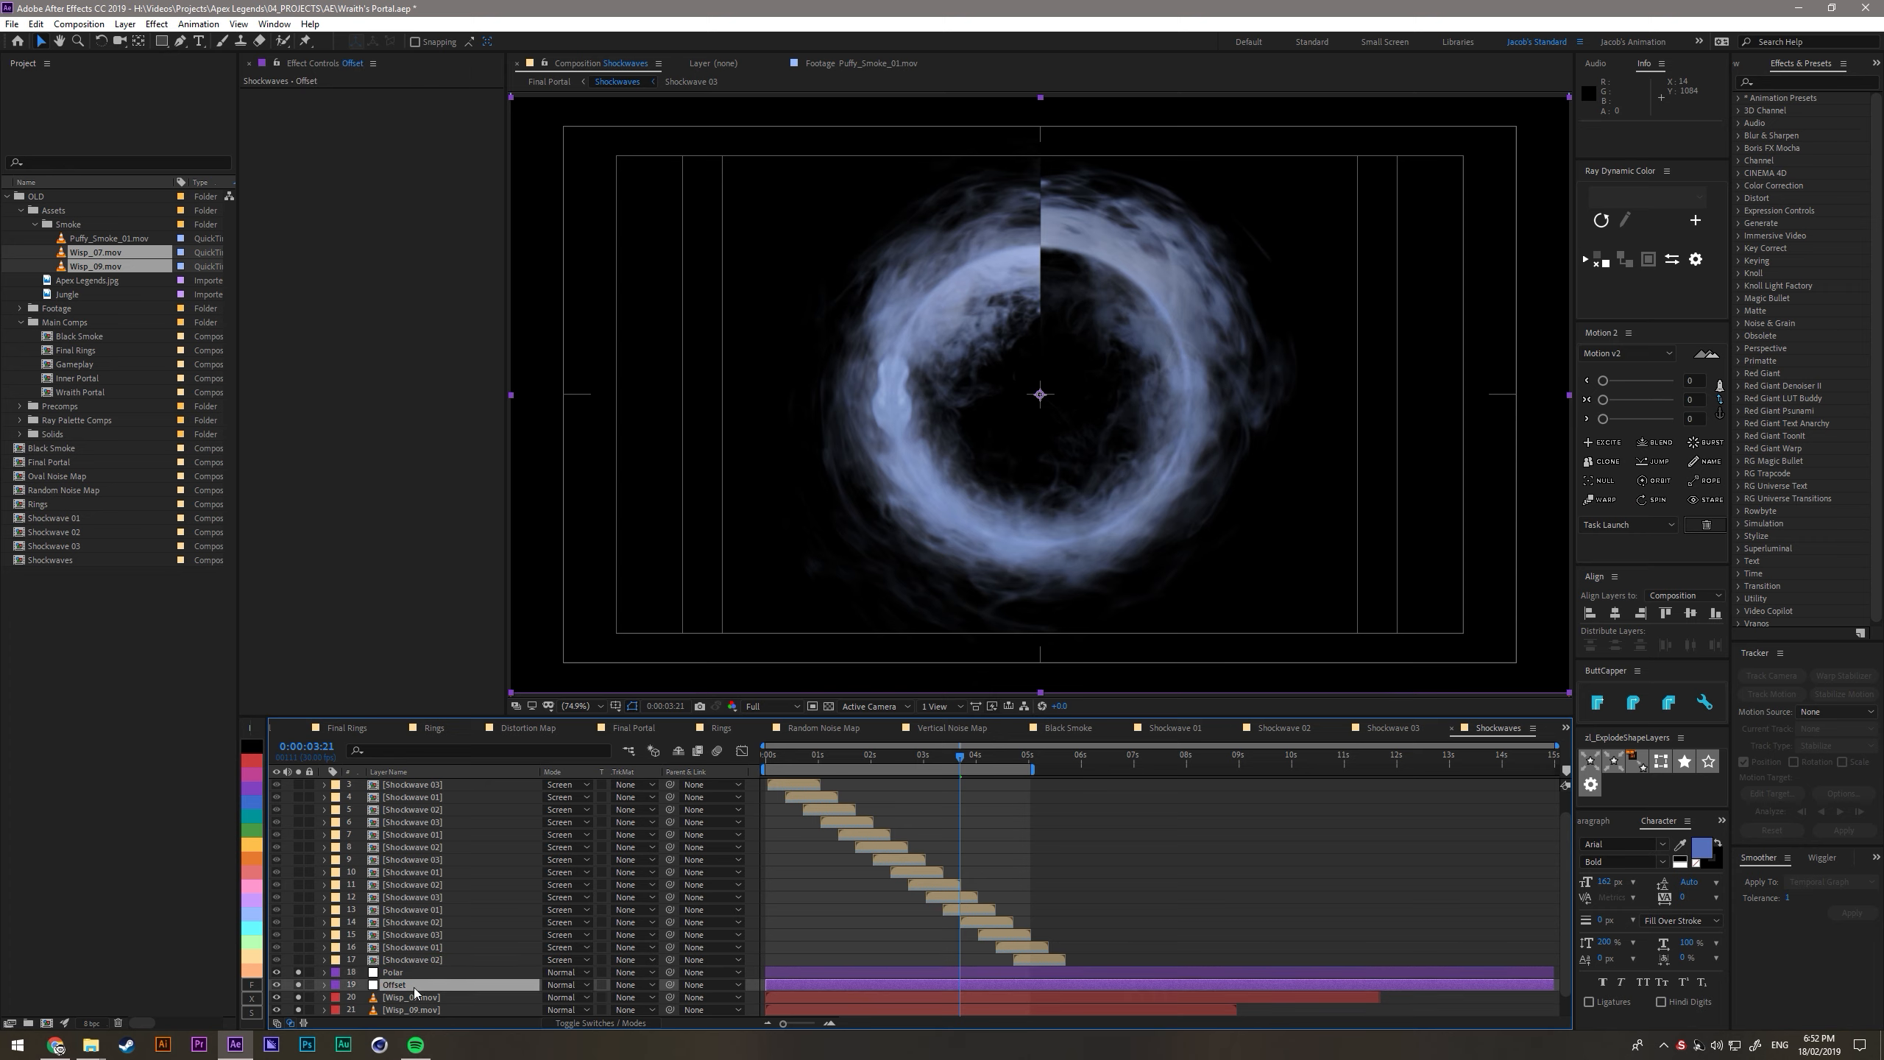
- Apply the Offset effect to the Offset layer, take Polar out of solo, and shift the effect's center to about 1919 horizontally
key("ctrl+space")
type("offset")
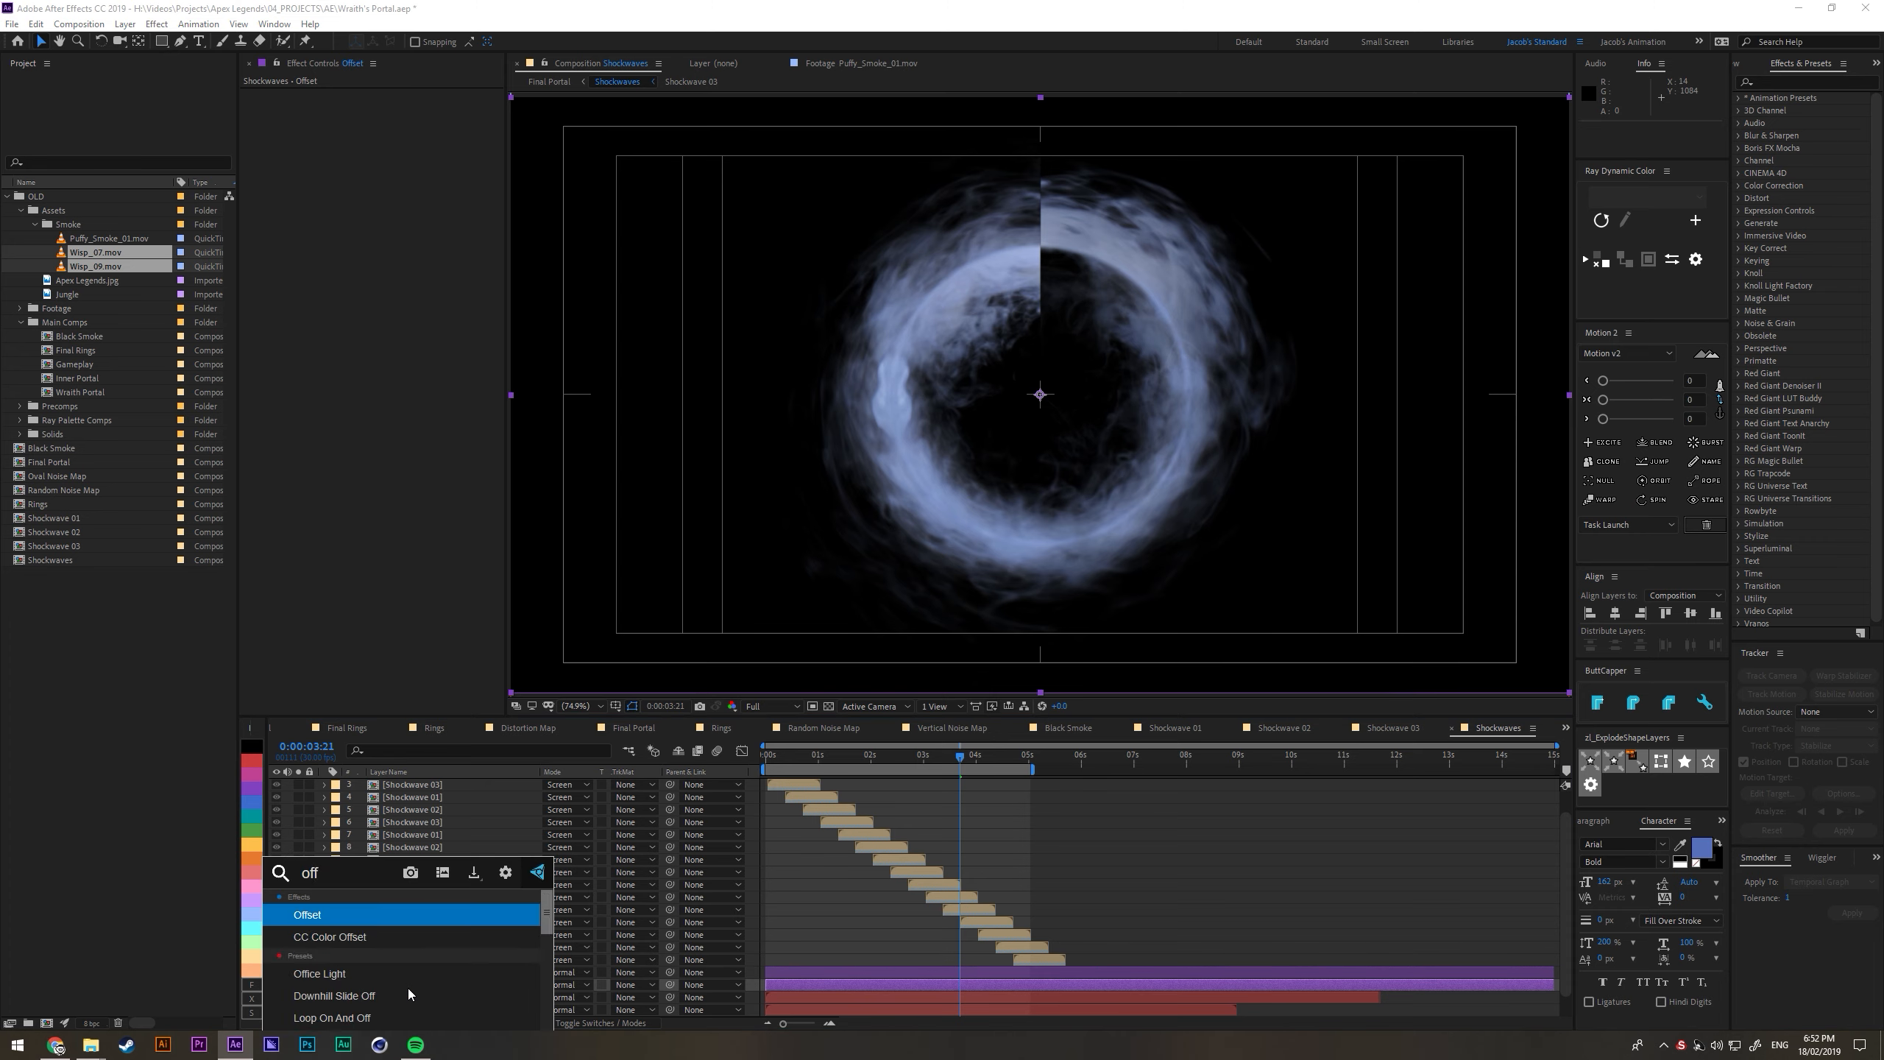
key("Return")
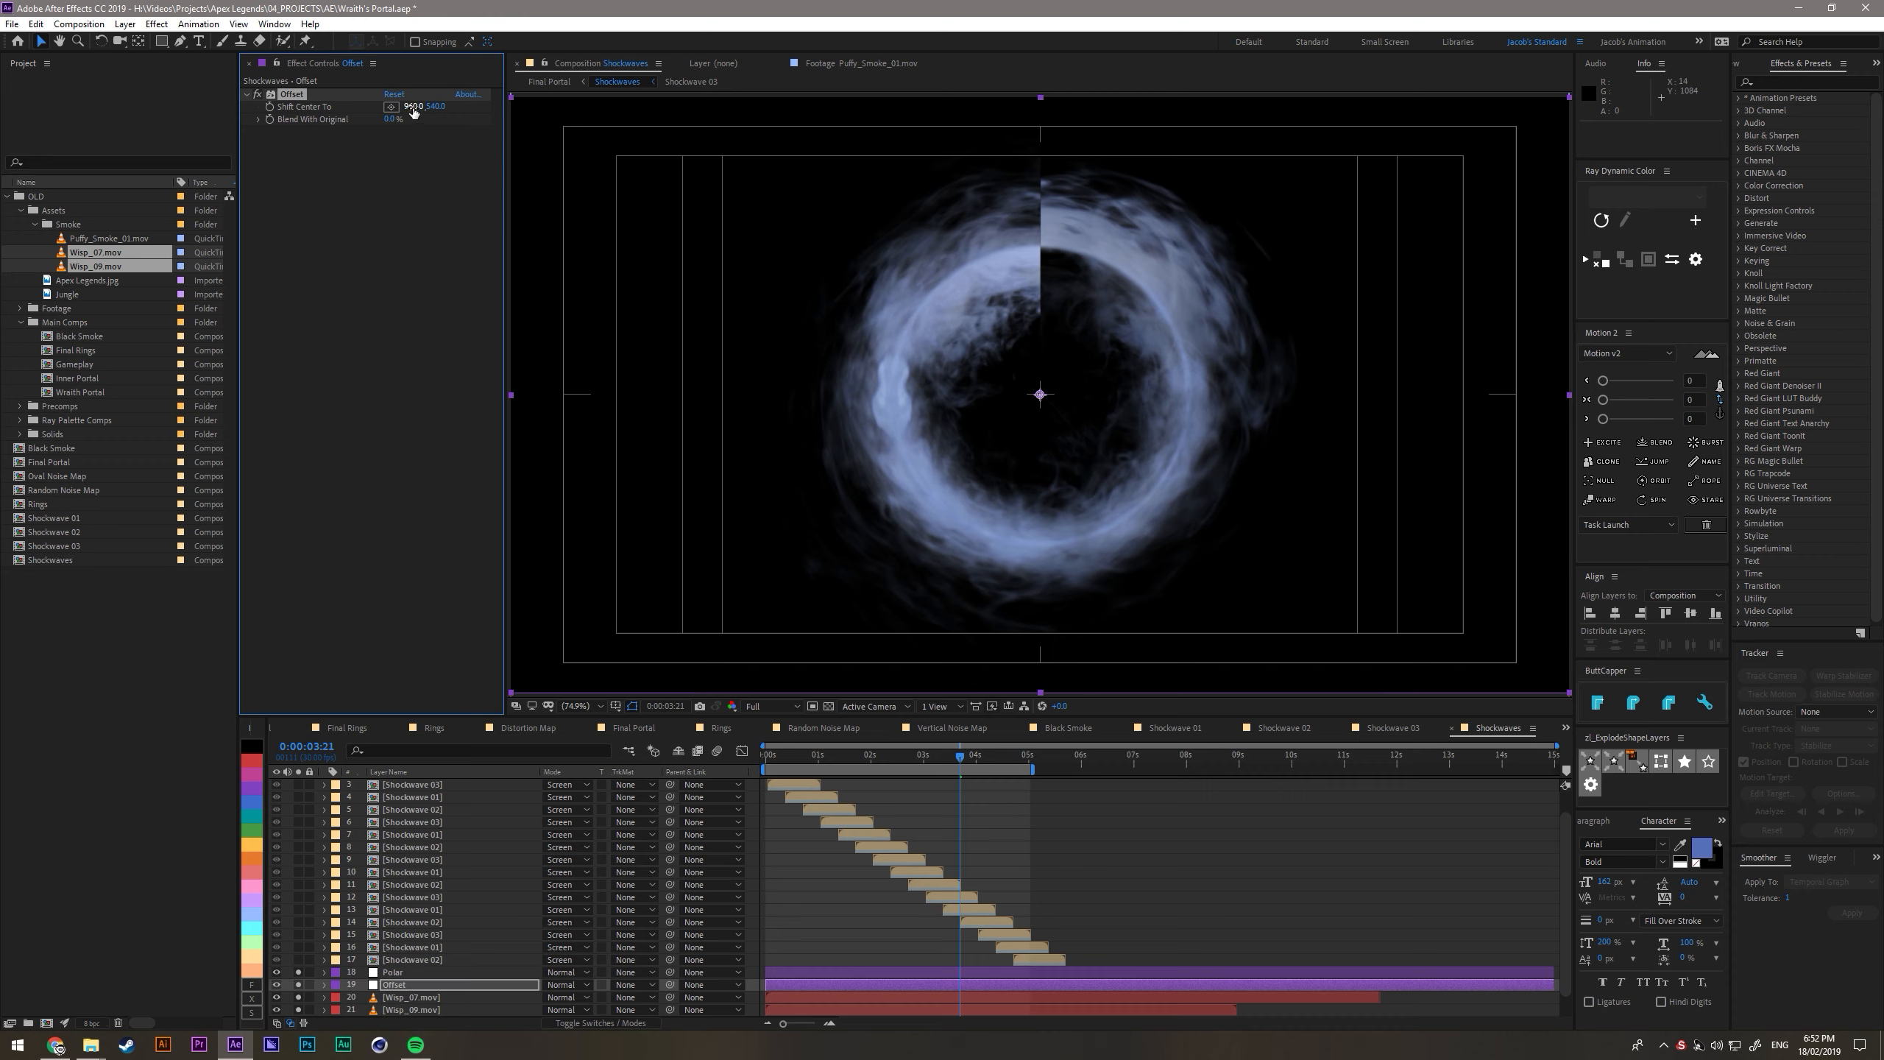
left_click(298, 973)
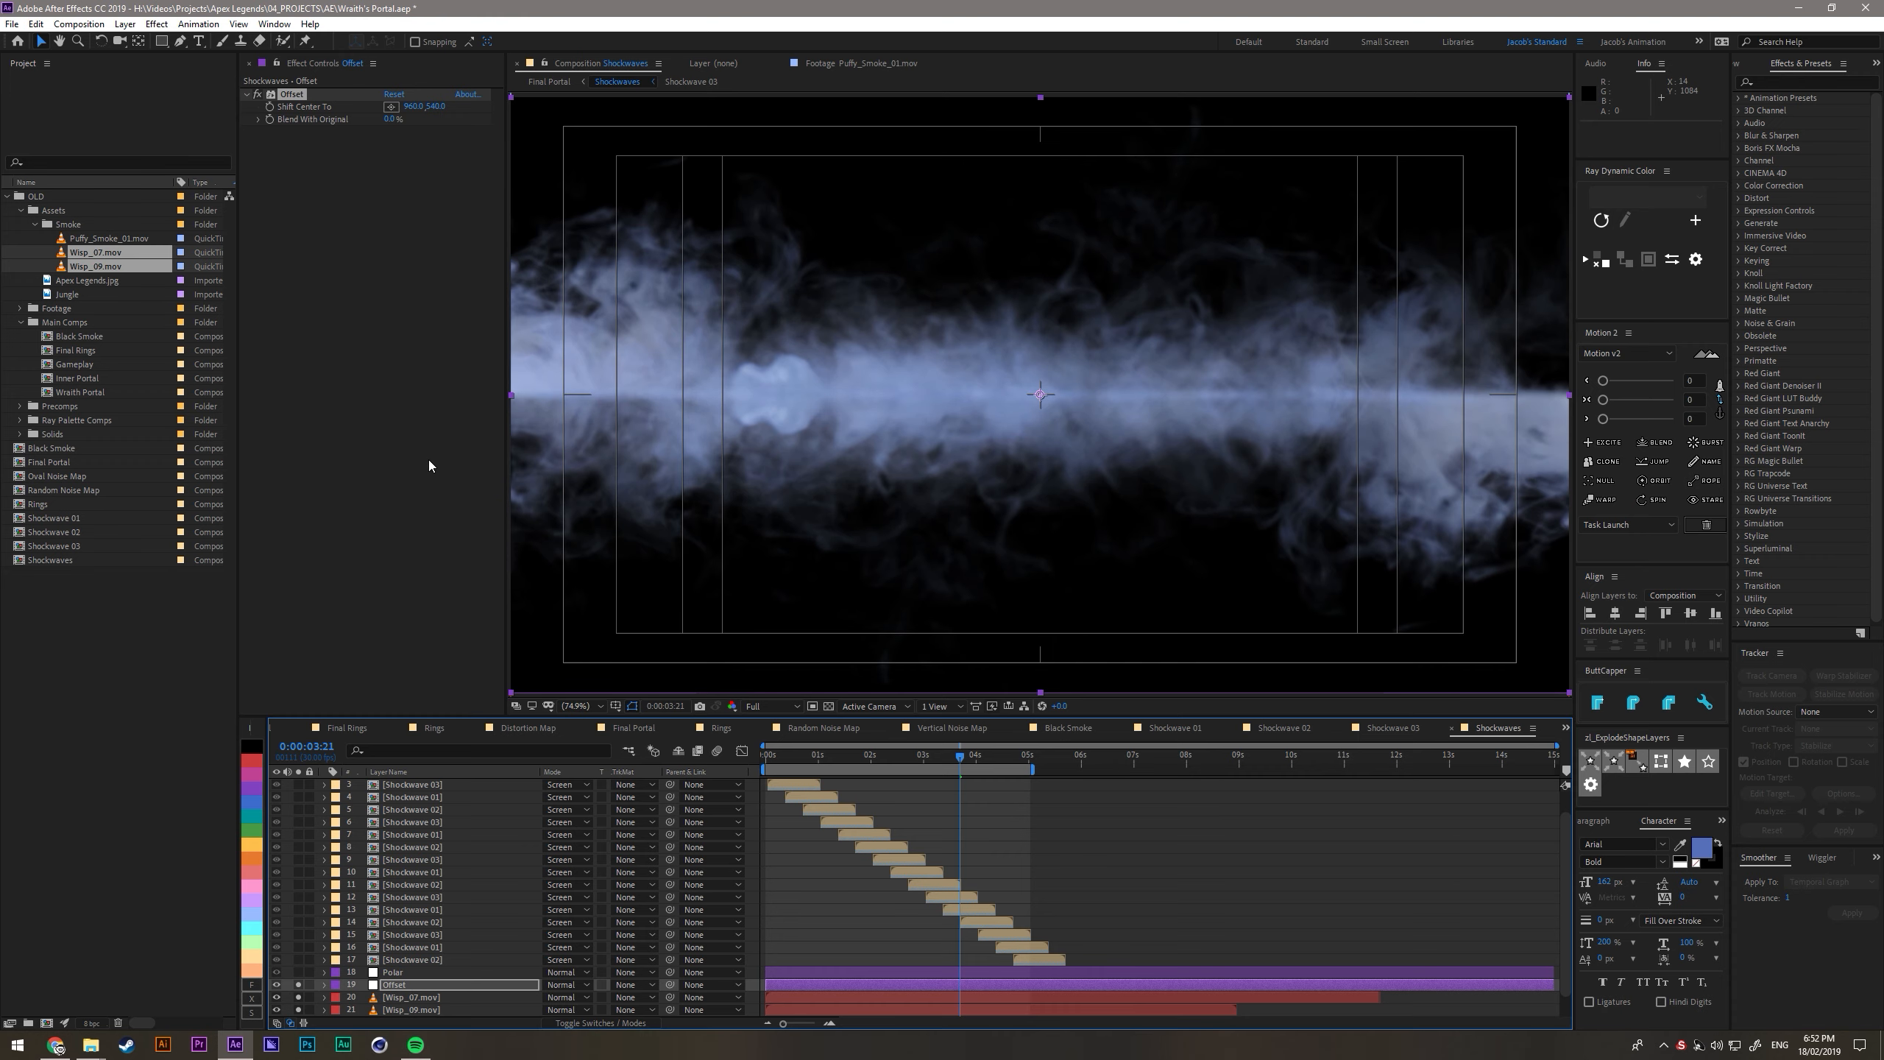
left_click_drag(406, 112, 1146, 142)
- Hide the centre seam with a Subtract rectangle mask about 420 by 1960 pixels on the Offset layer, feathered 250 pixels
scroll(1076, 376, "down", 3)
key("q")
left_click_drag(1001, 190, 1077, 550)
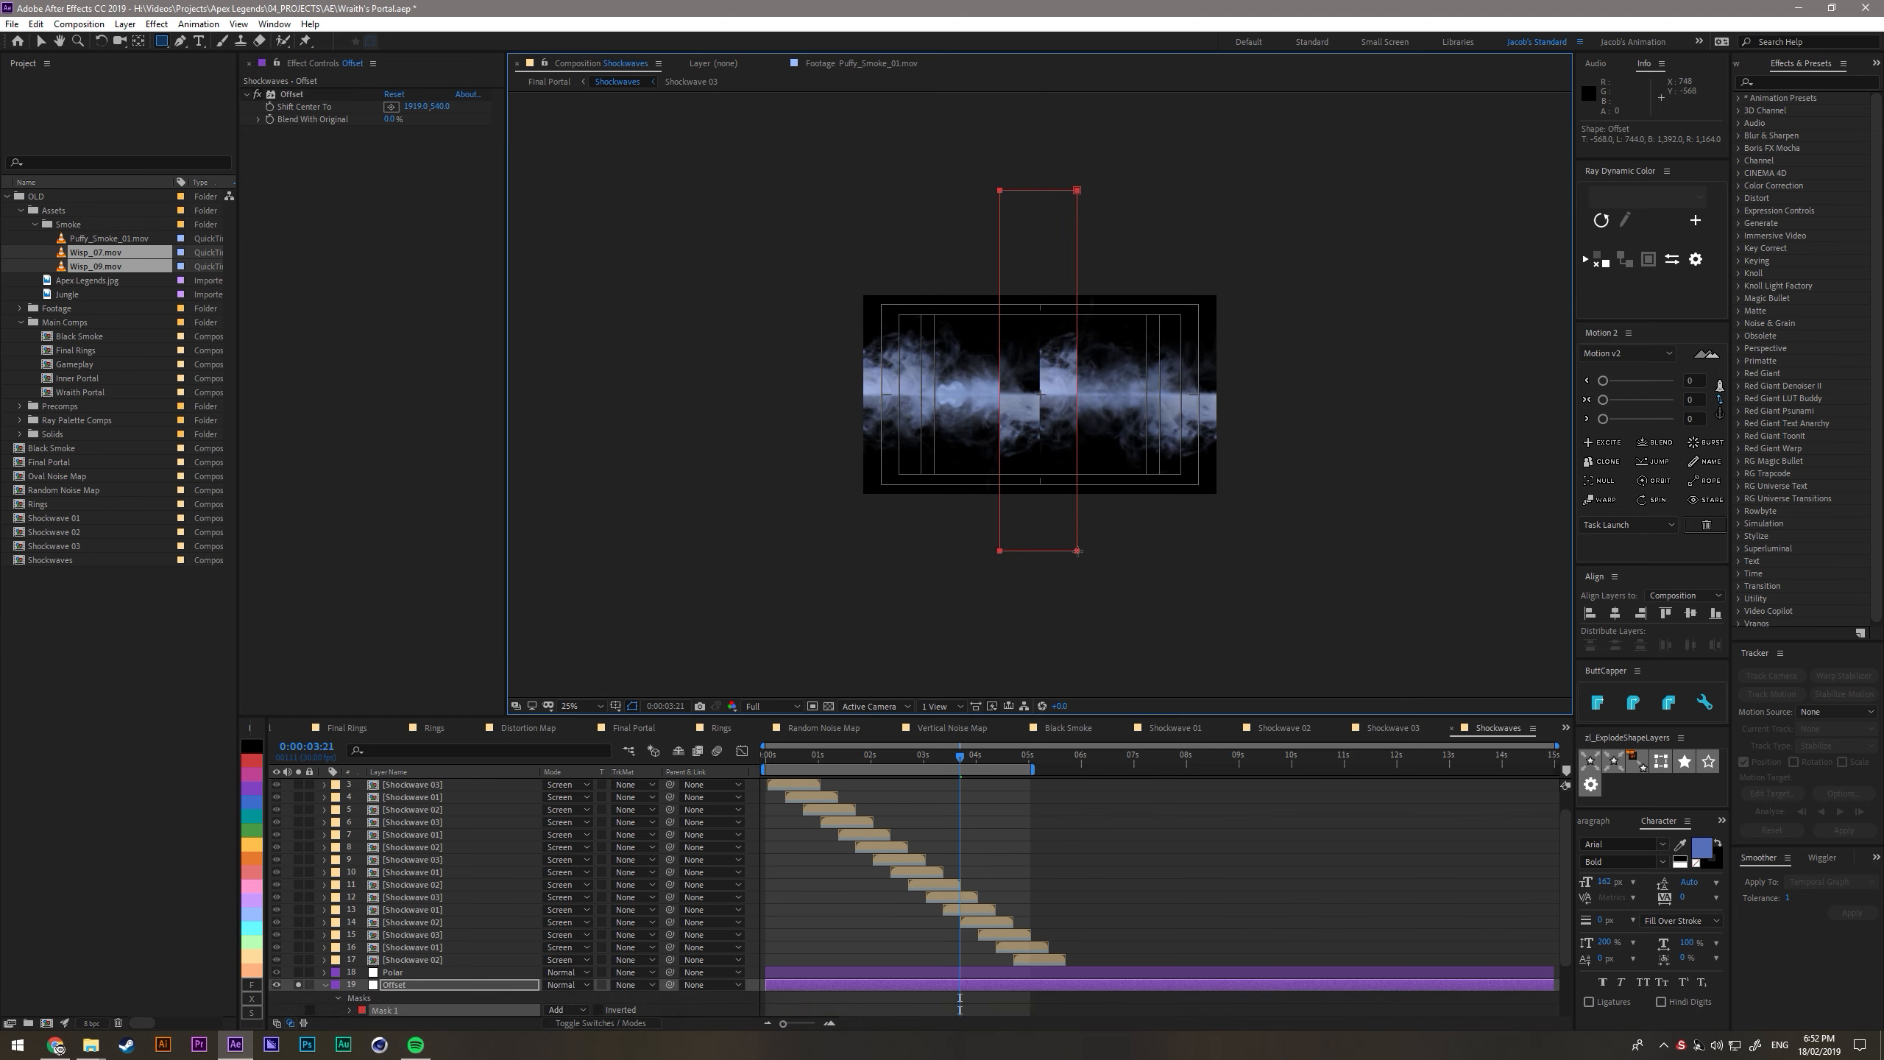
left_click(565, 1009)
left_click(567, 945)
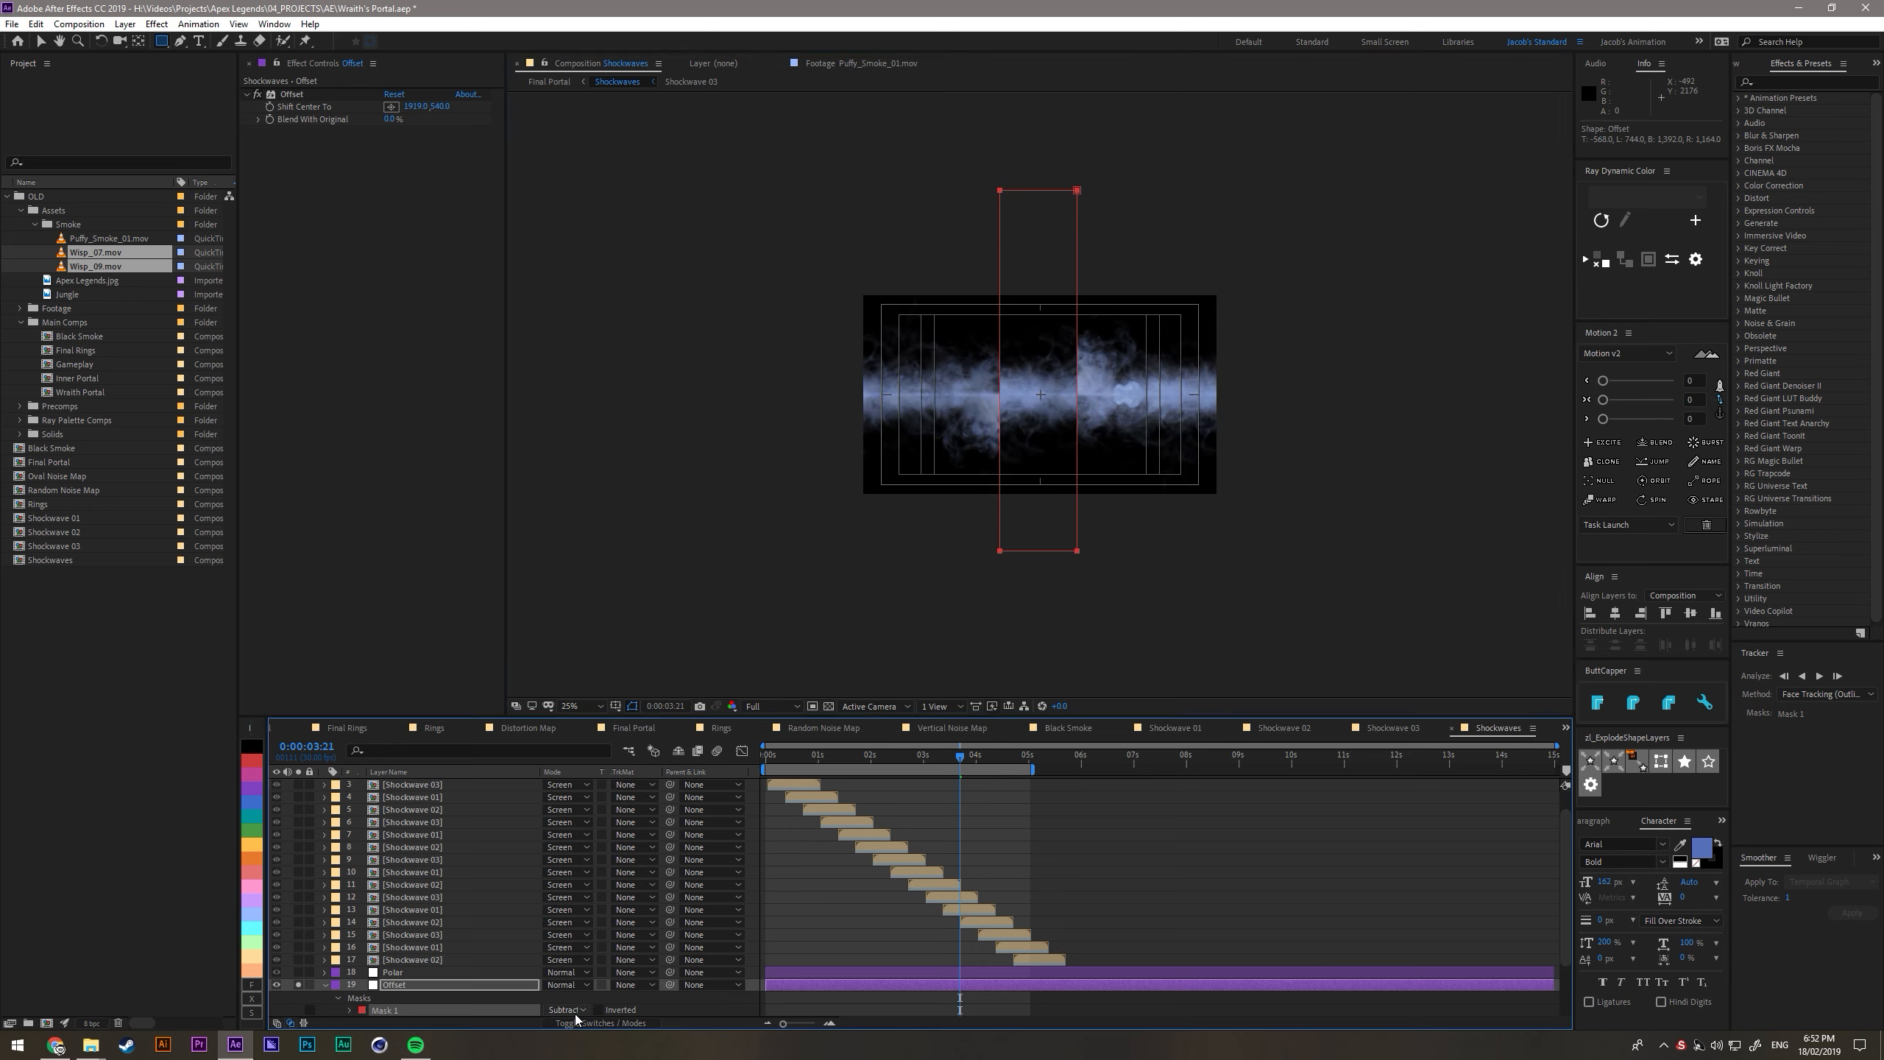
key("f")
left_click_drag(563, 1009, 658, 1001)
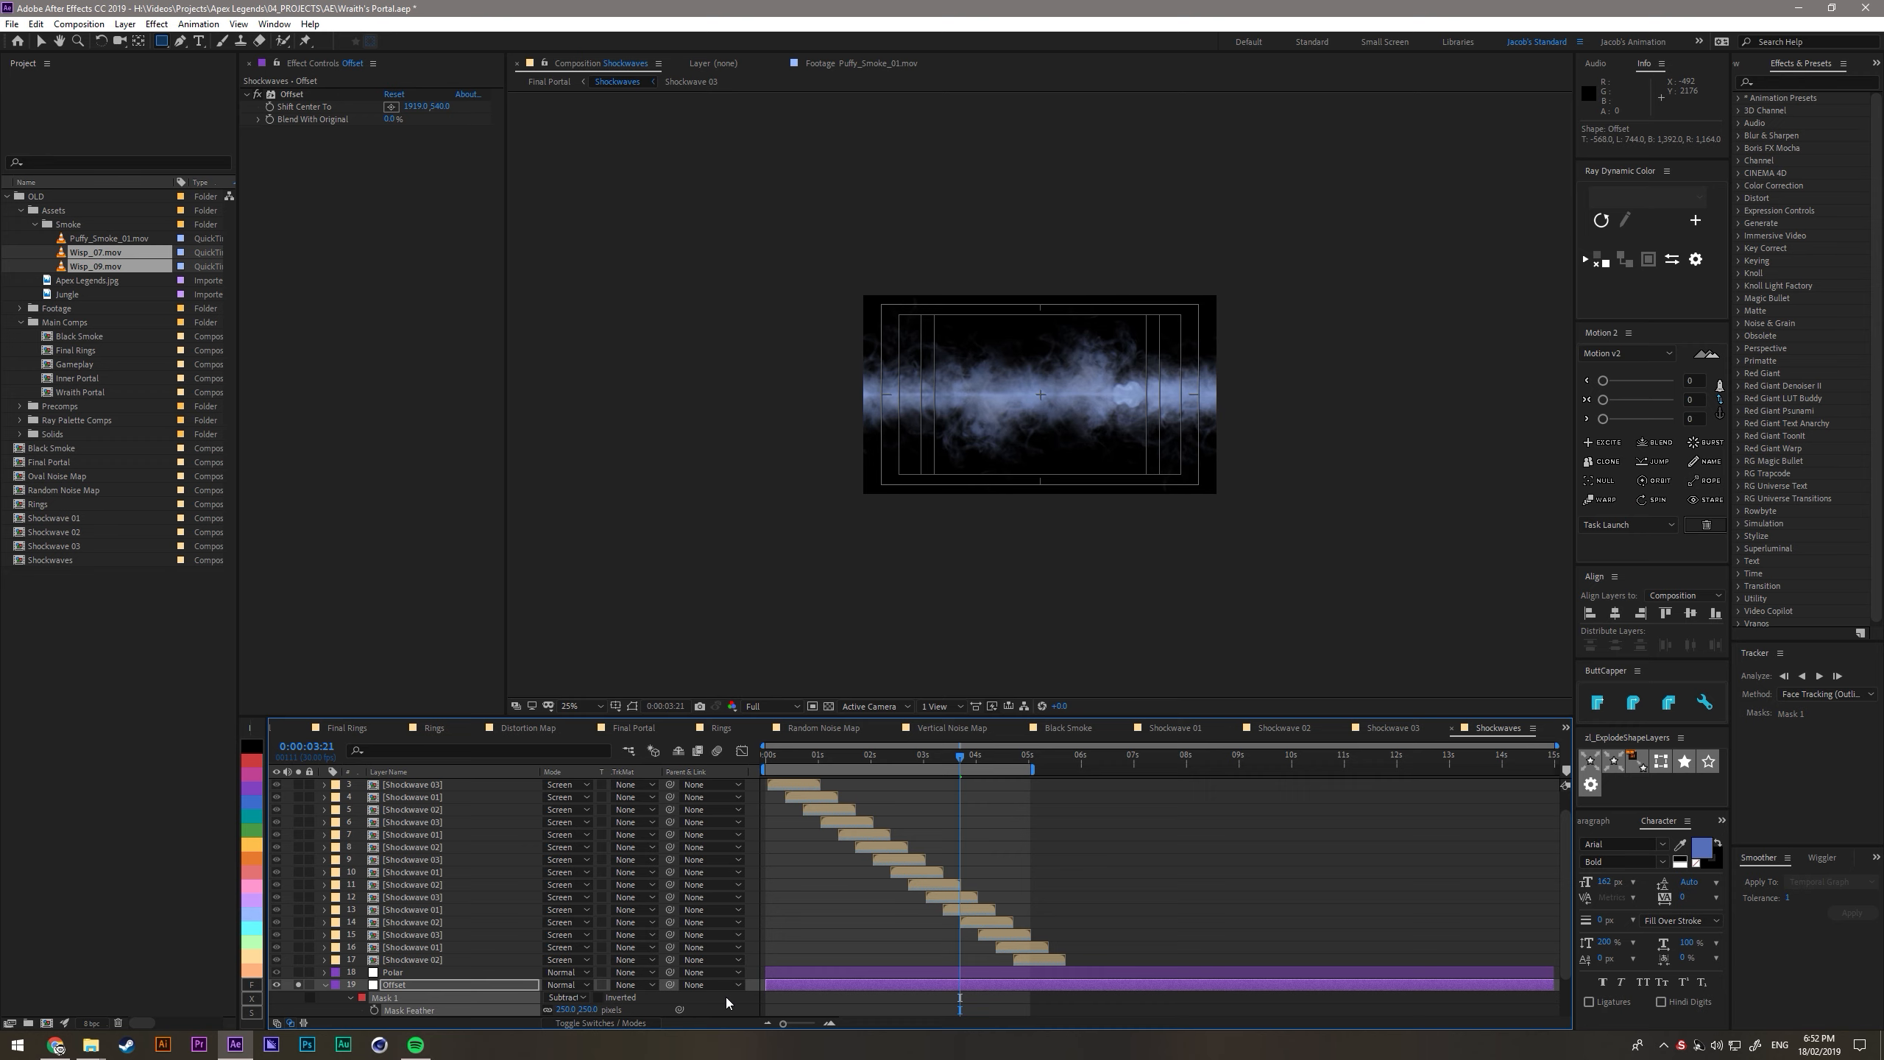
key("shift+slash")
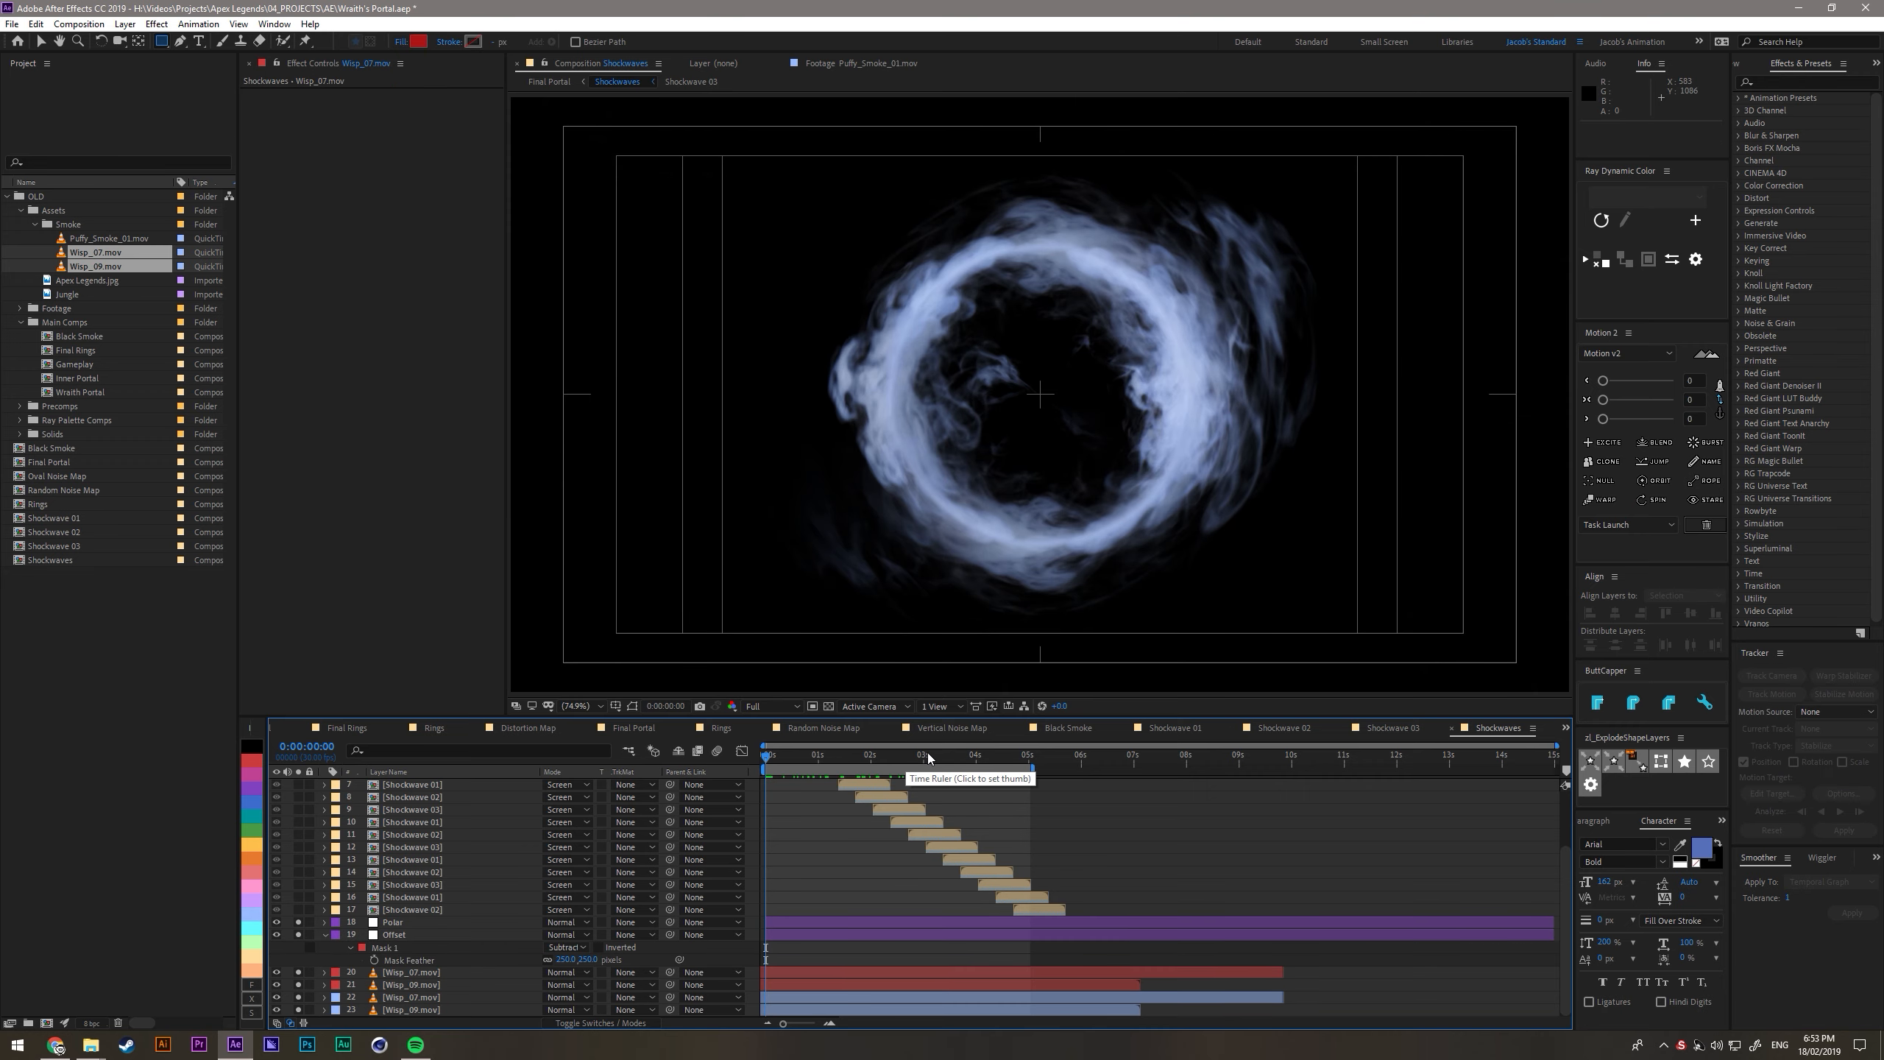
- Label all four Wisp_07.mov and Wisp_09.mov layers peach
left_click(825, 974)
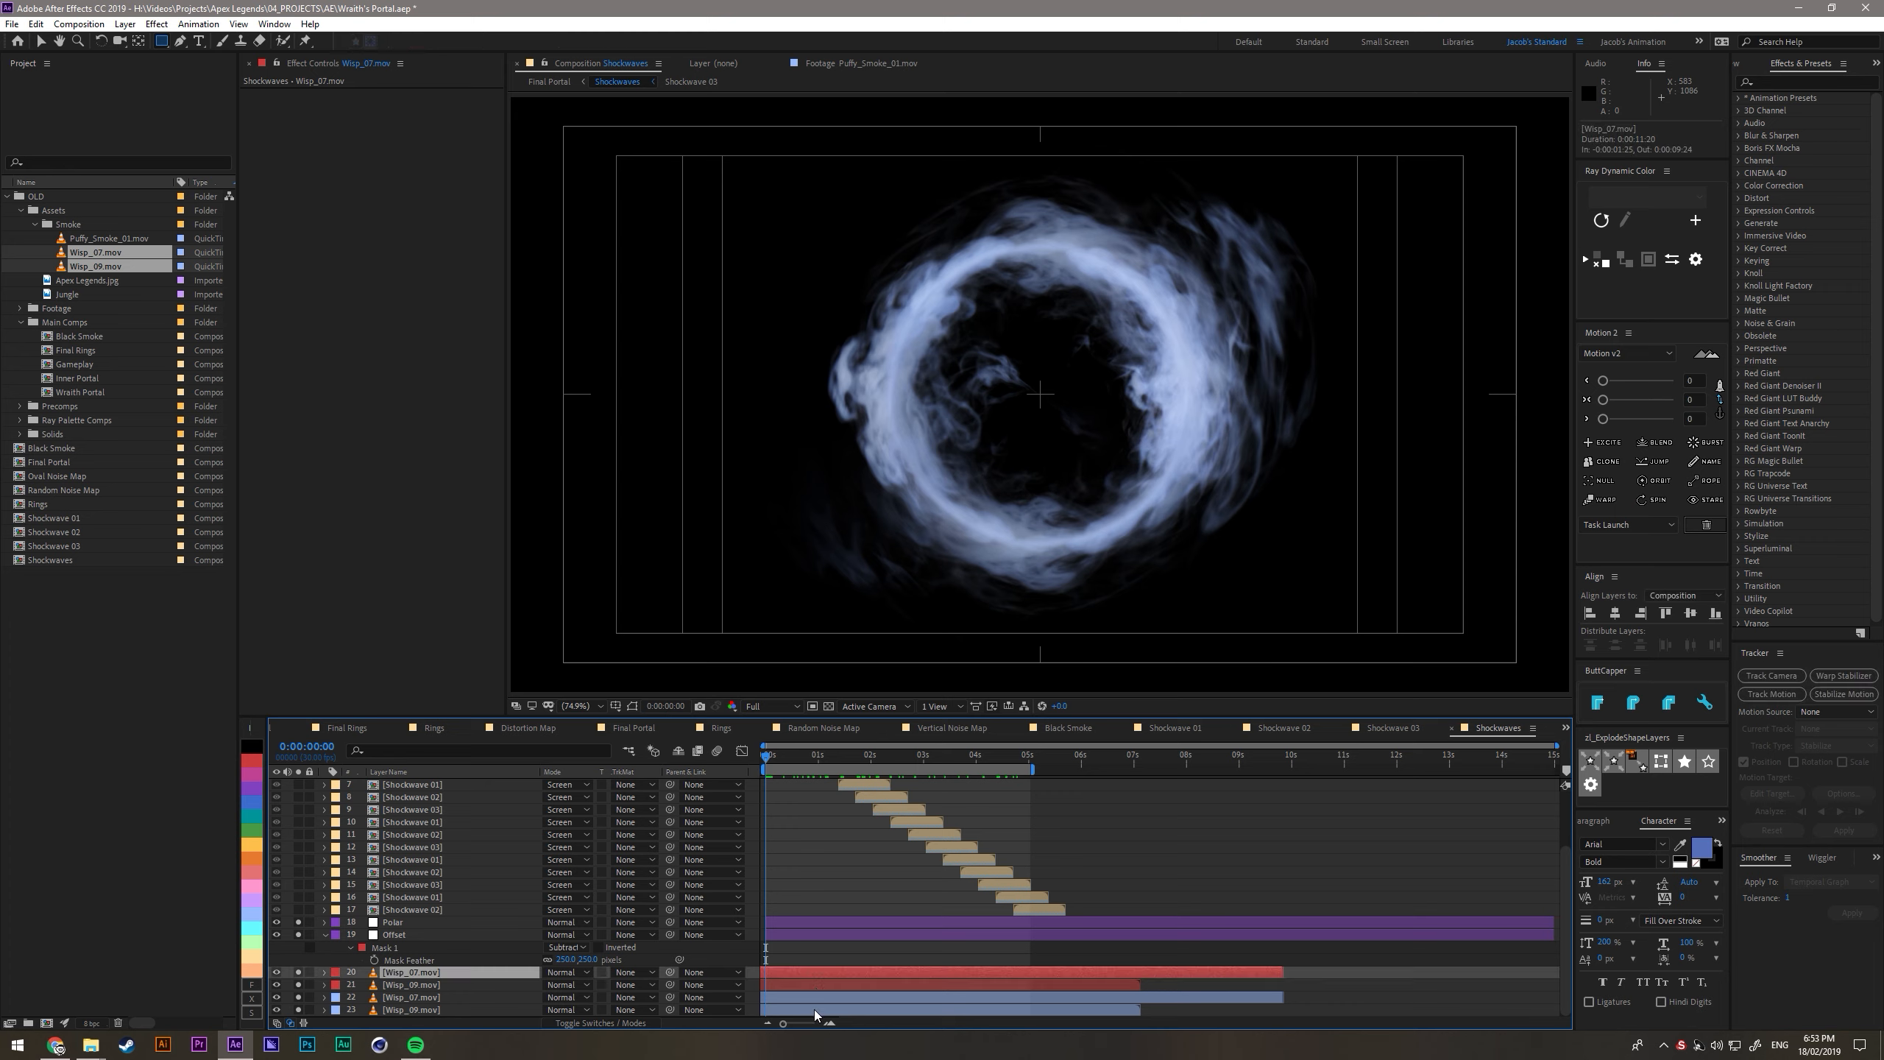
left_click(814, 1010, "shift")
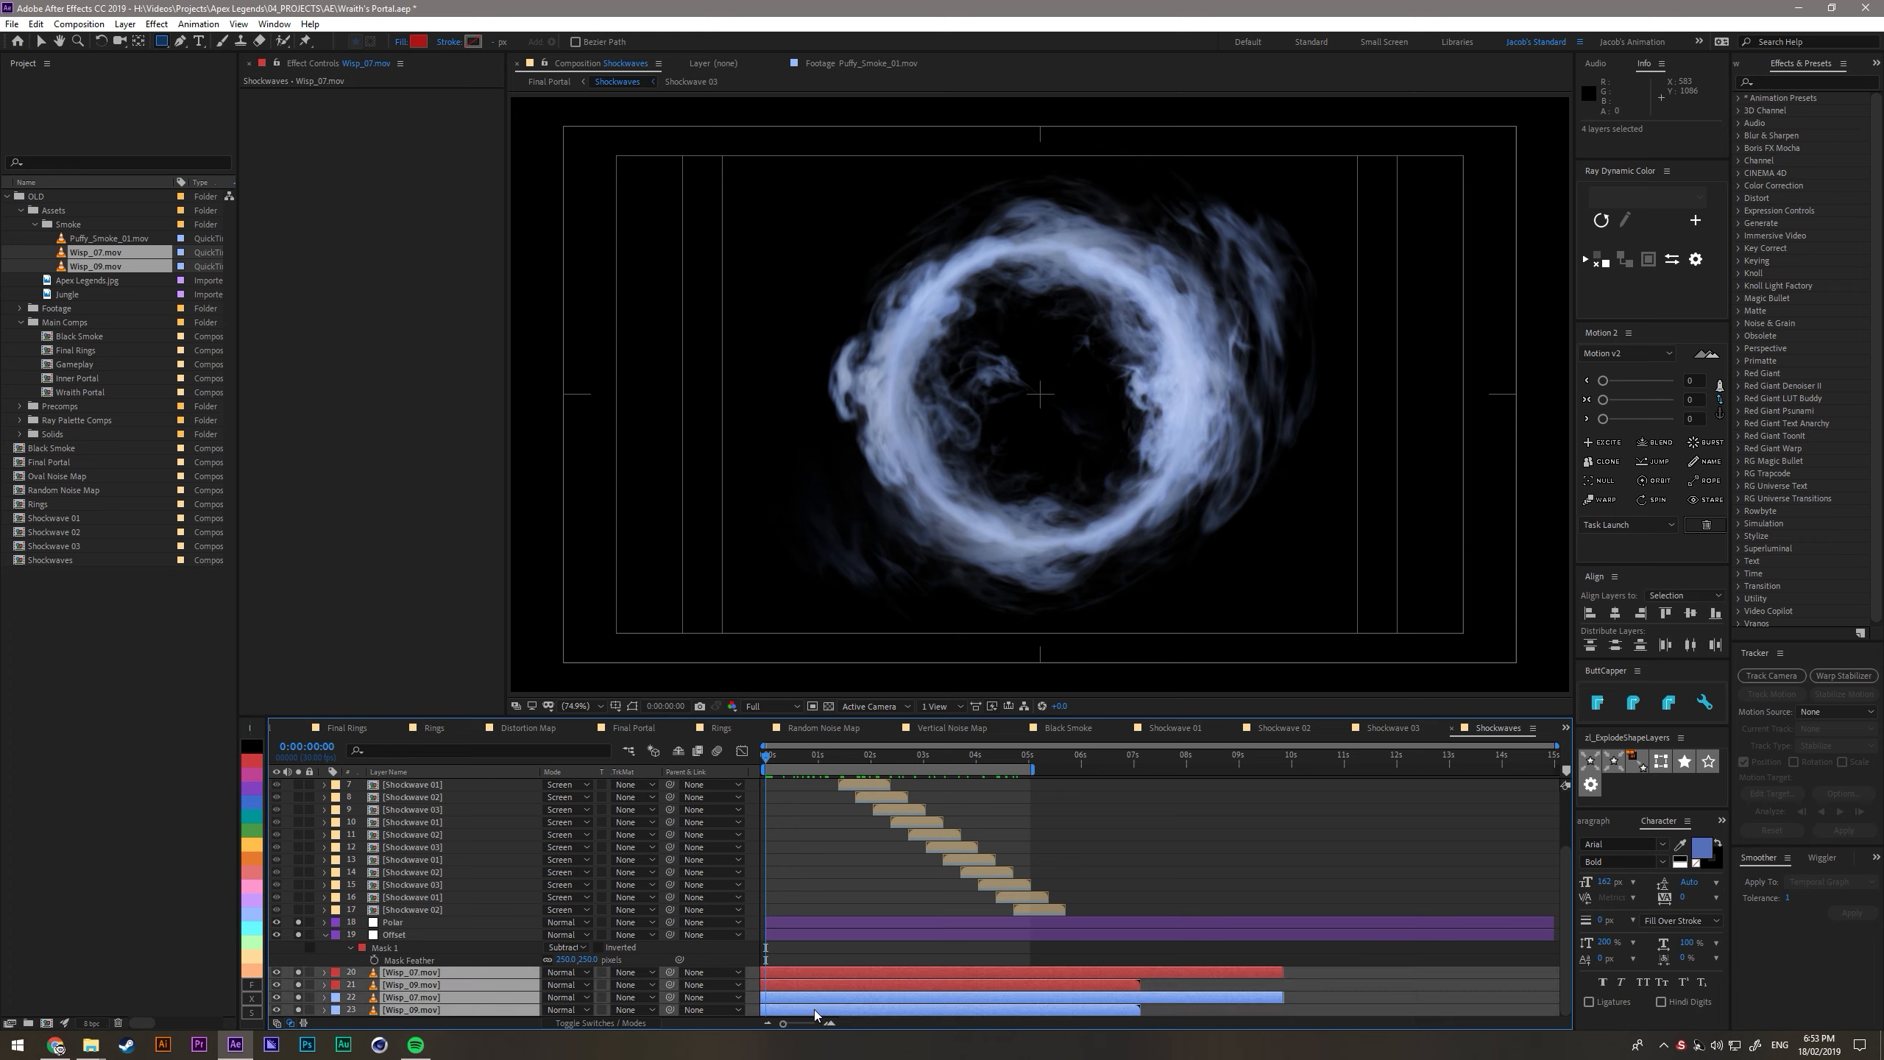
left_click(255, 975)
- Duplicate the four peach wisp layers, group the copies above the originals, and label the copies yellow
key("ctrl+d")
left_click_drag(397, 973, 415, 969)
scroll(503, 962, "down", 2)
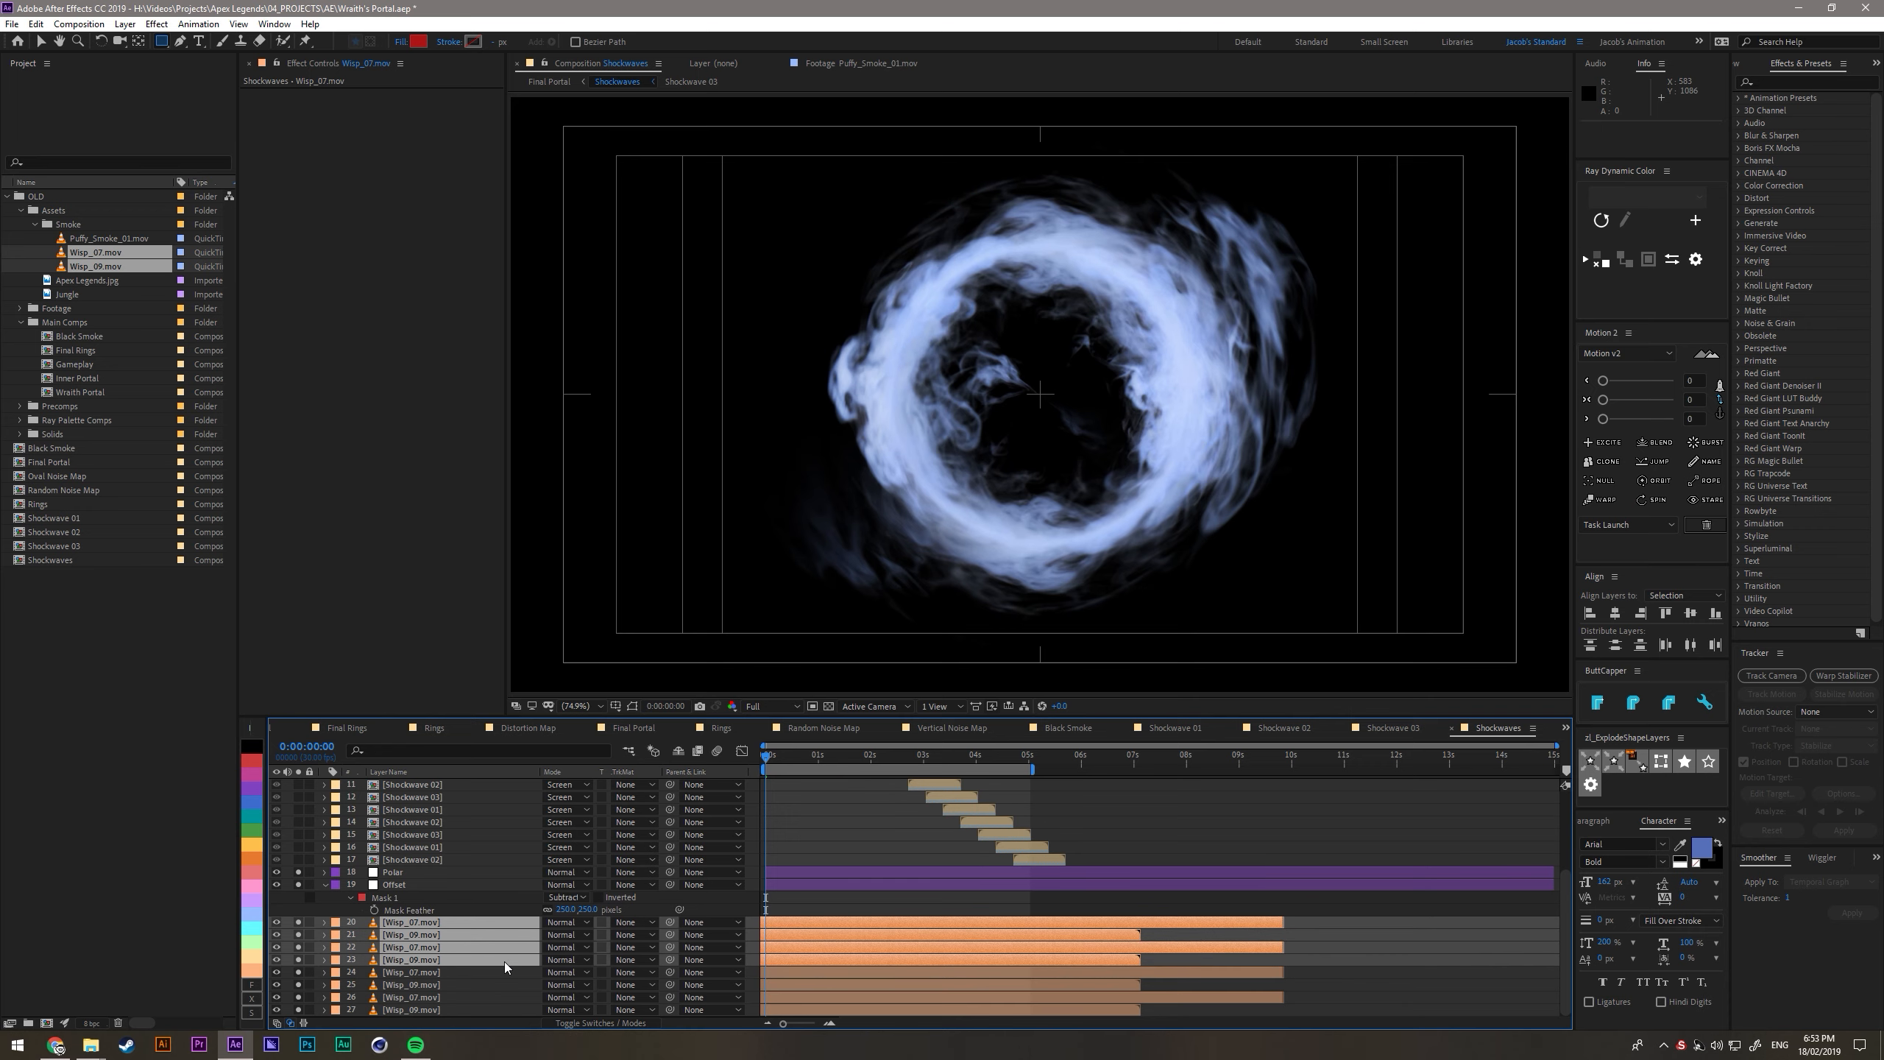
left_click(259, 845)
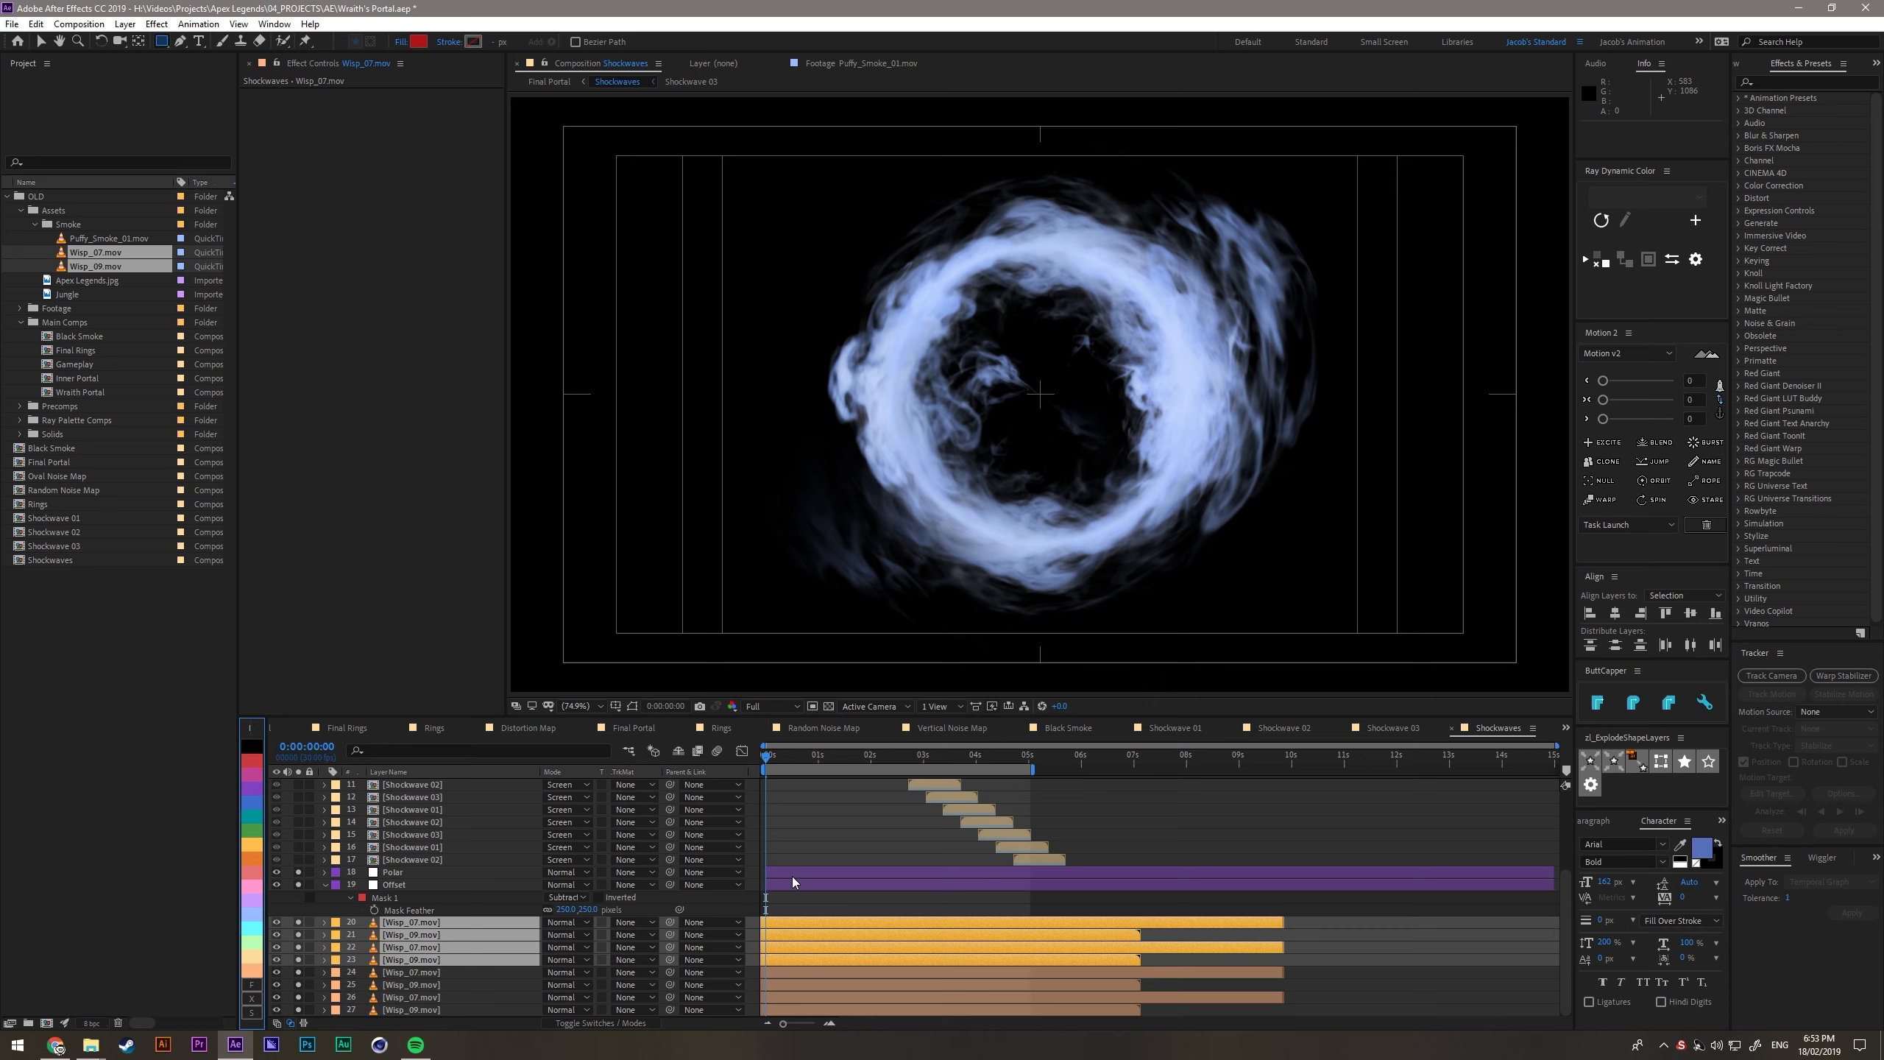
- Add a layer marker at the composition's first frame to the yellow and the peach wisp layers
key("KP_Multiply")
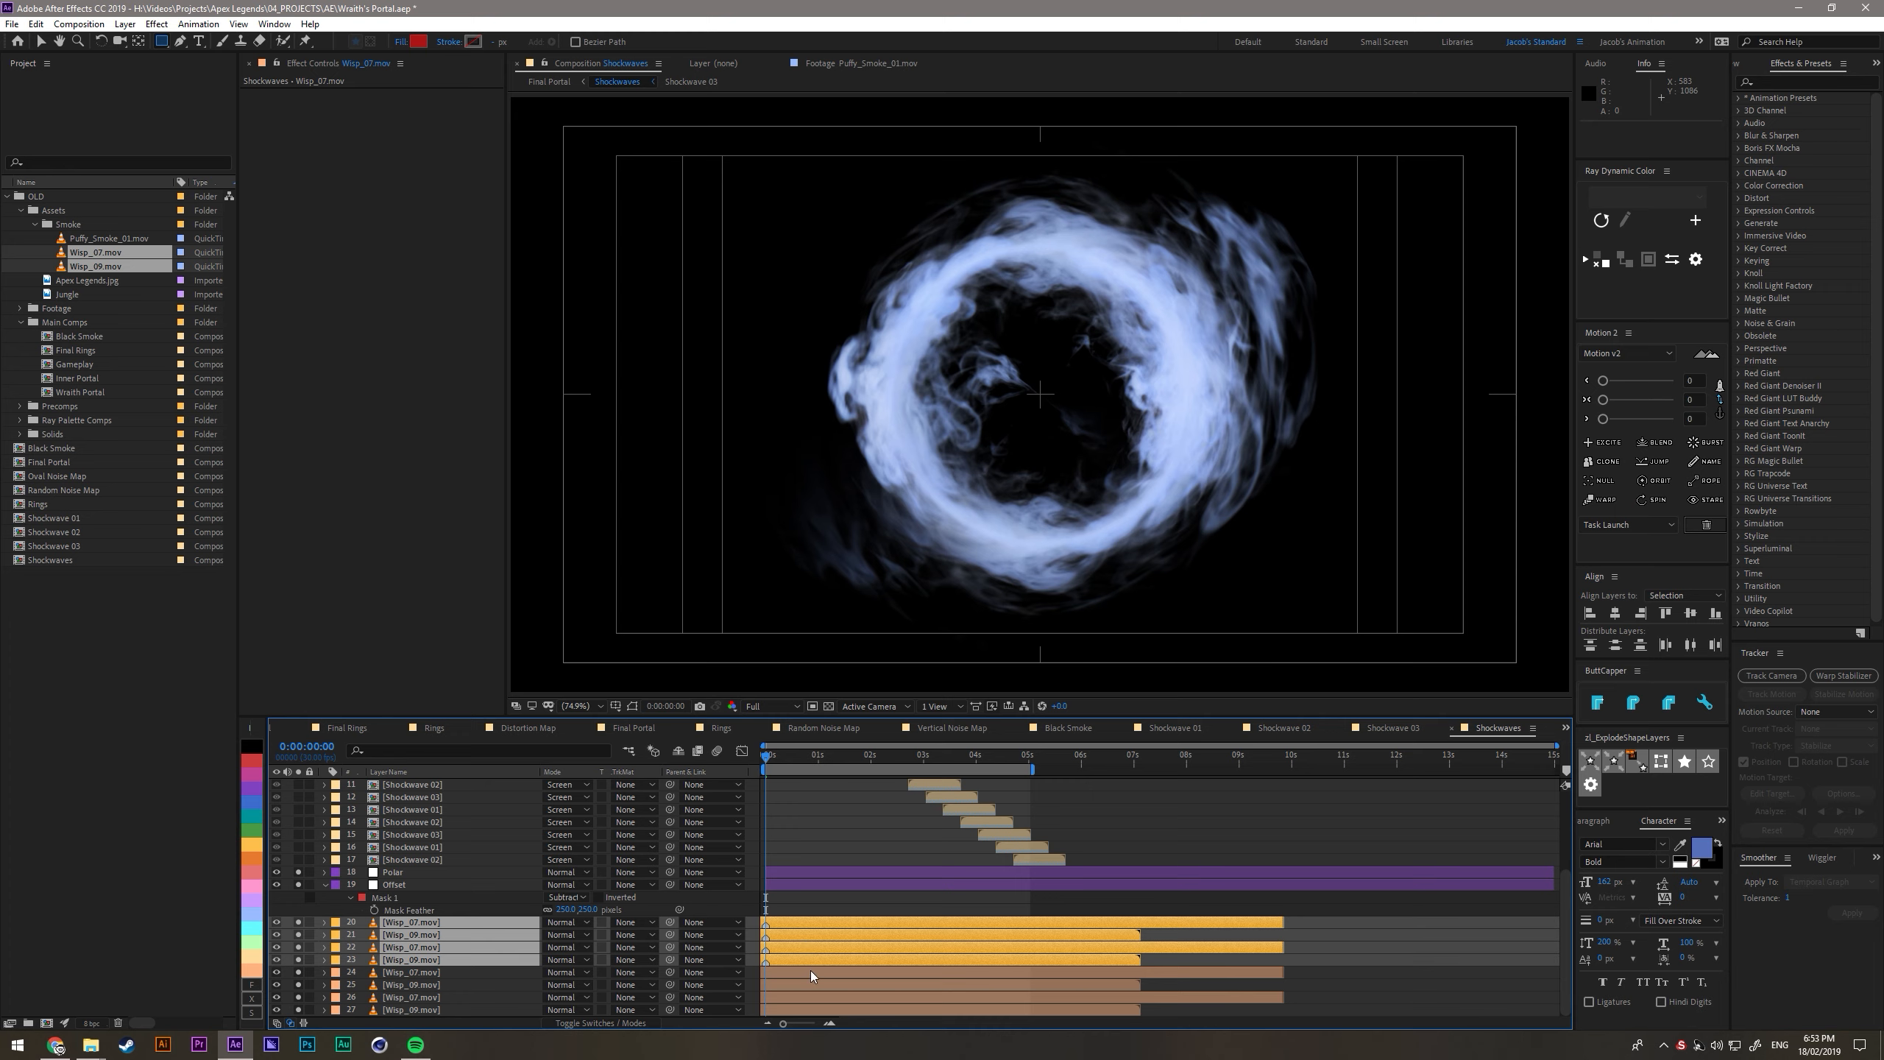
left_click(803, 975)
left_click(804, 1005, "shift")
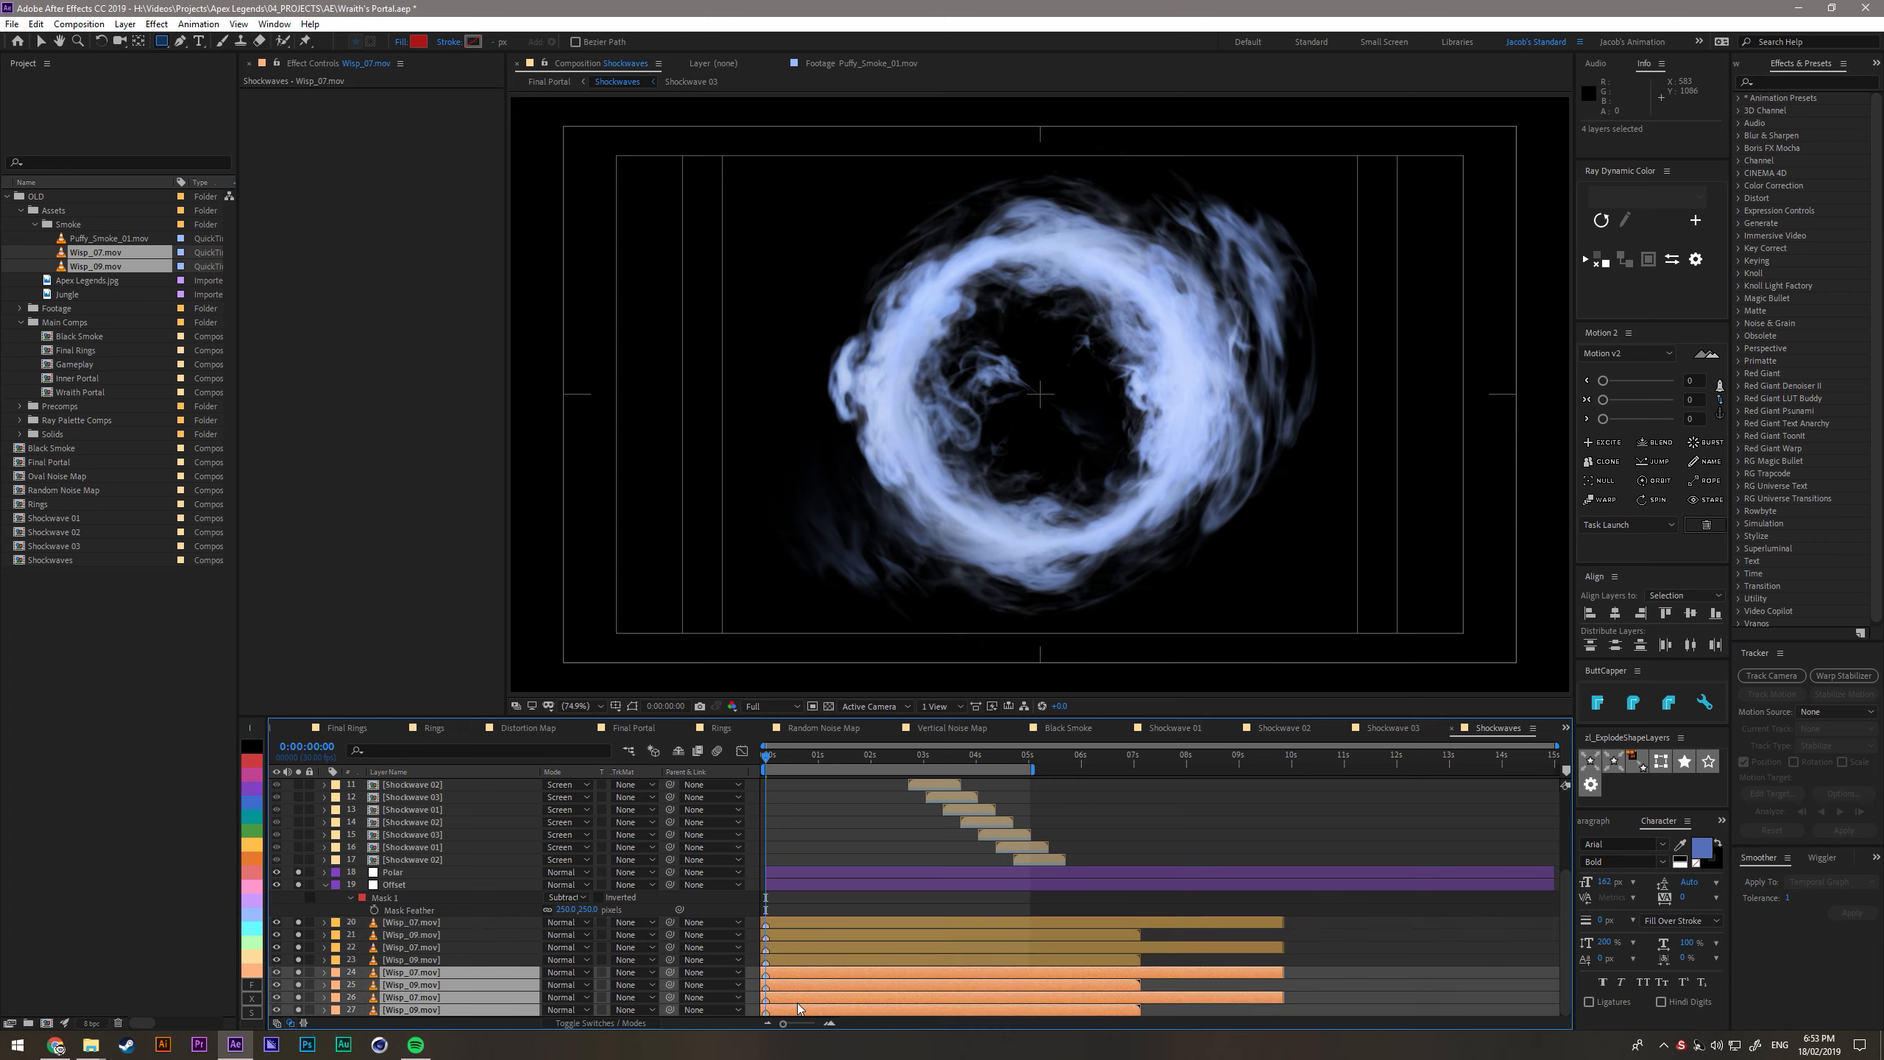
- Slide the four yellow wisp layers later in time so their markers sit at 0:00:04:29, the end of the work area
left_click_drag(860, 901, 1010, 922)
left_click(1027, 763)
left_click(972, 838)
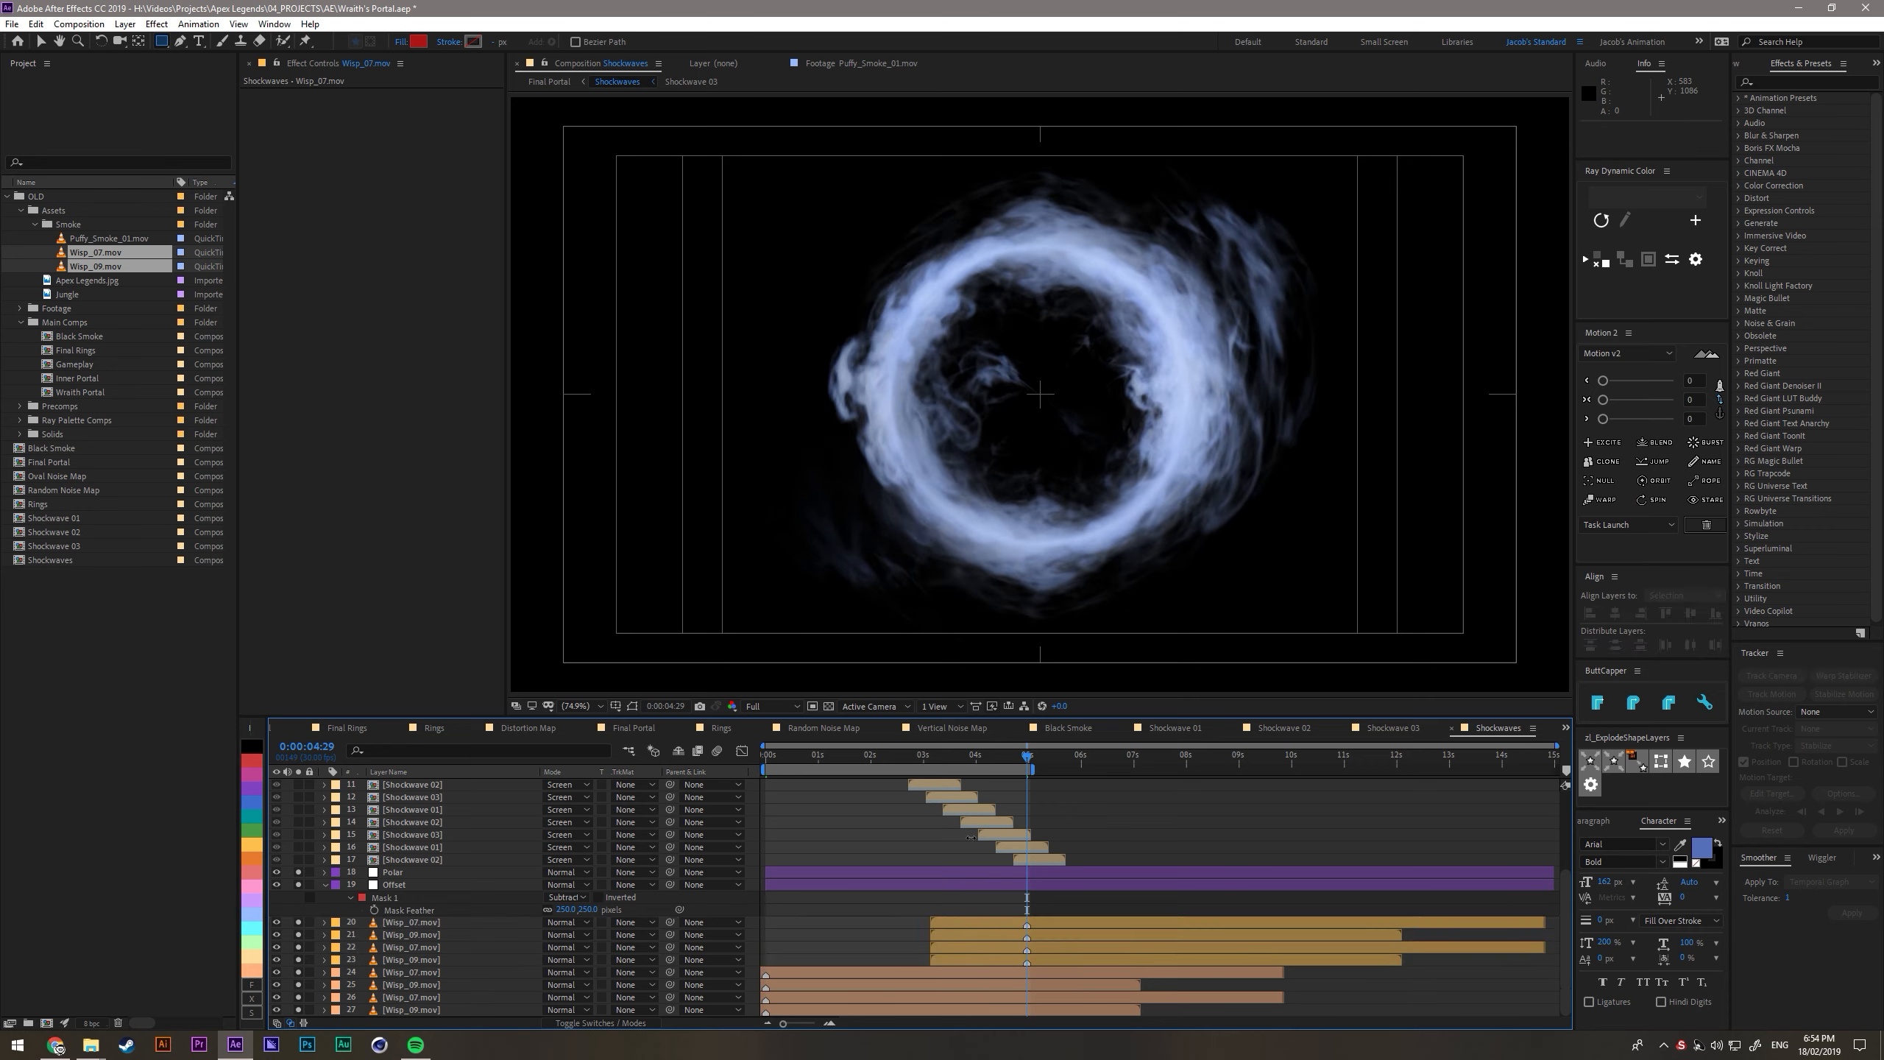
- Keyframe the yellow wisps' opacity to fade in from 0% at 0:00:03:04 to 100% at 0:00:04:29
left_click_drag(949, 758, 931, 758)
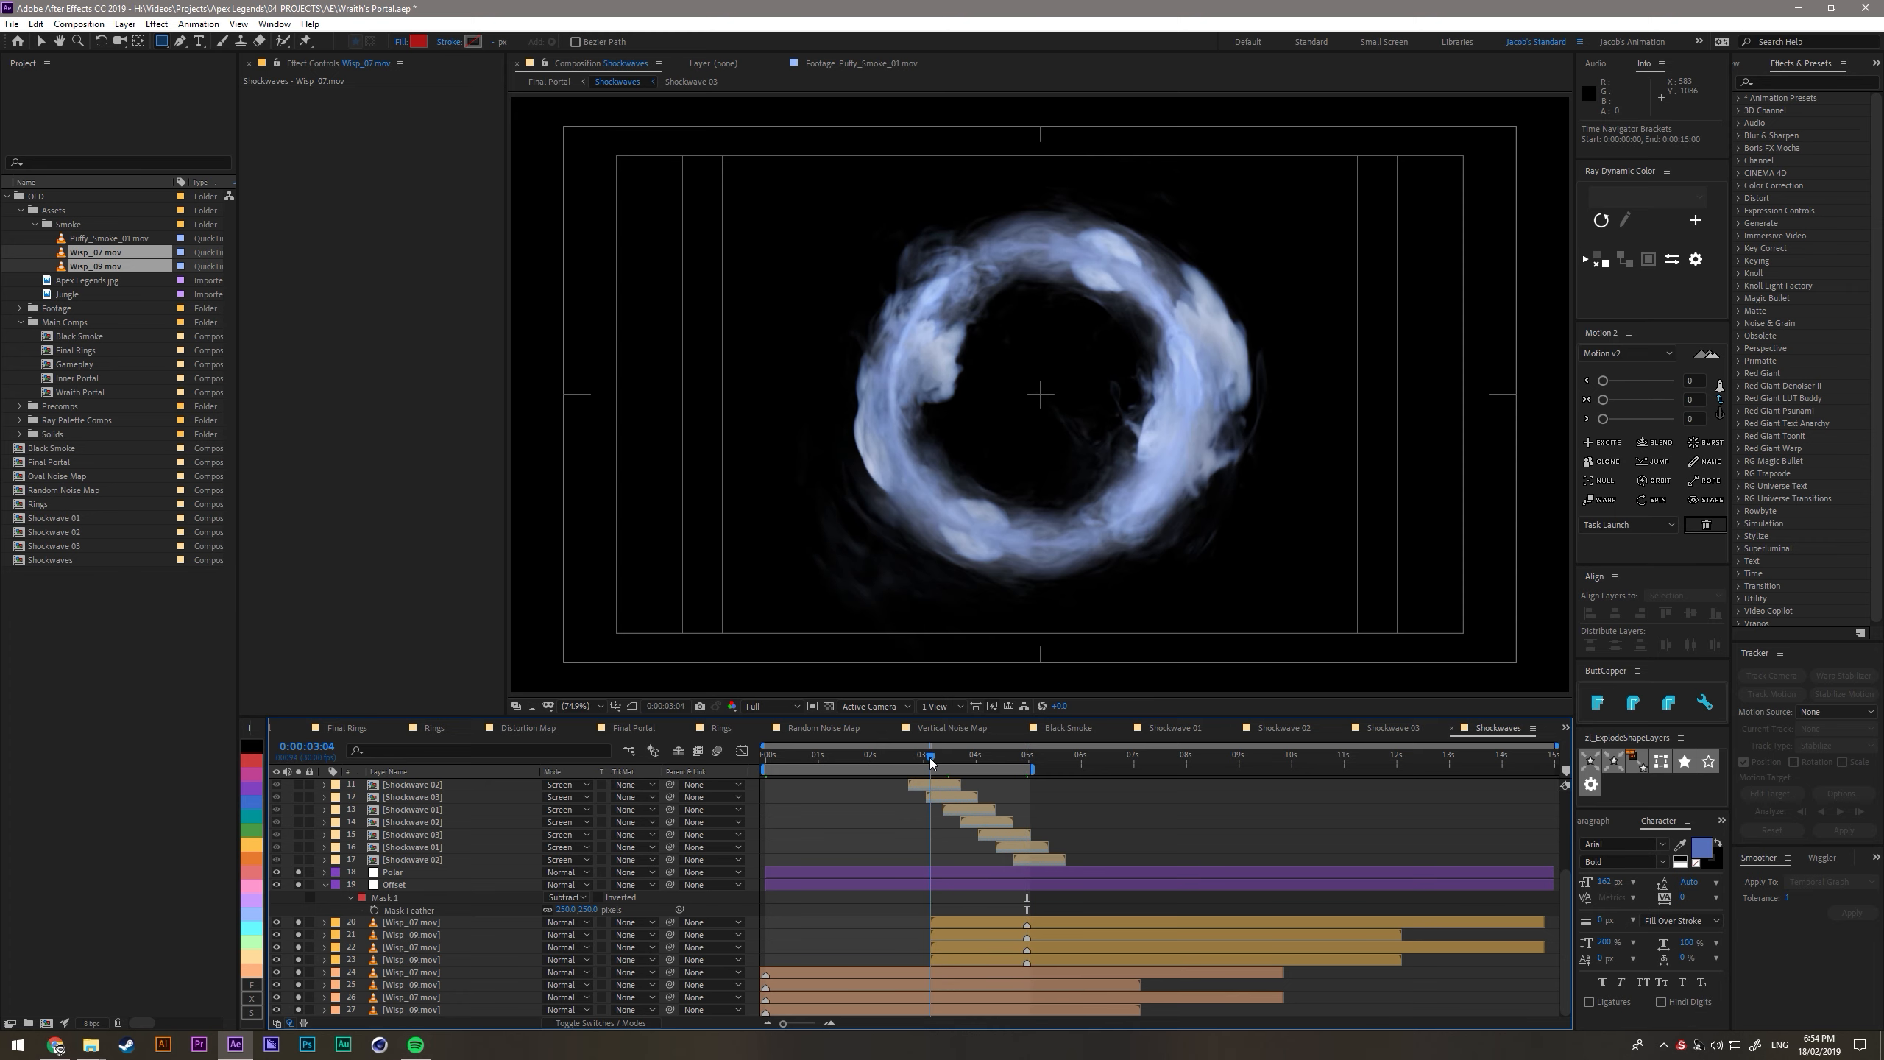
left_click(965, 923)
left_click(965, 958, "shift")
key("t")
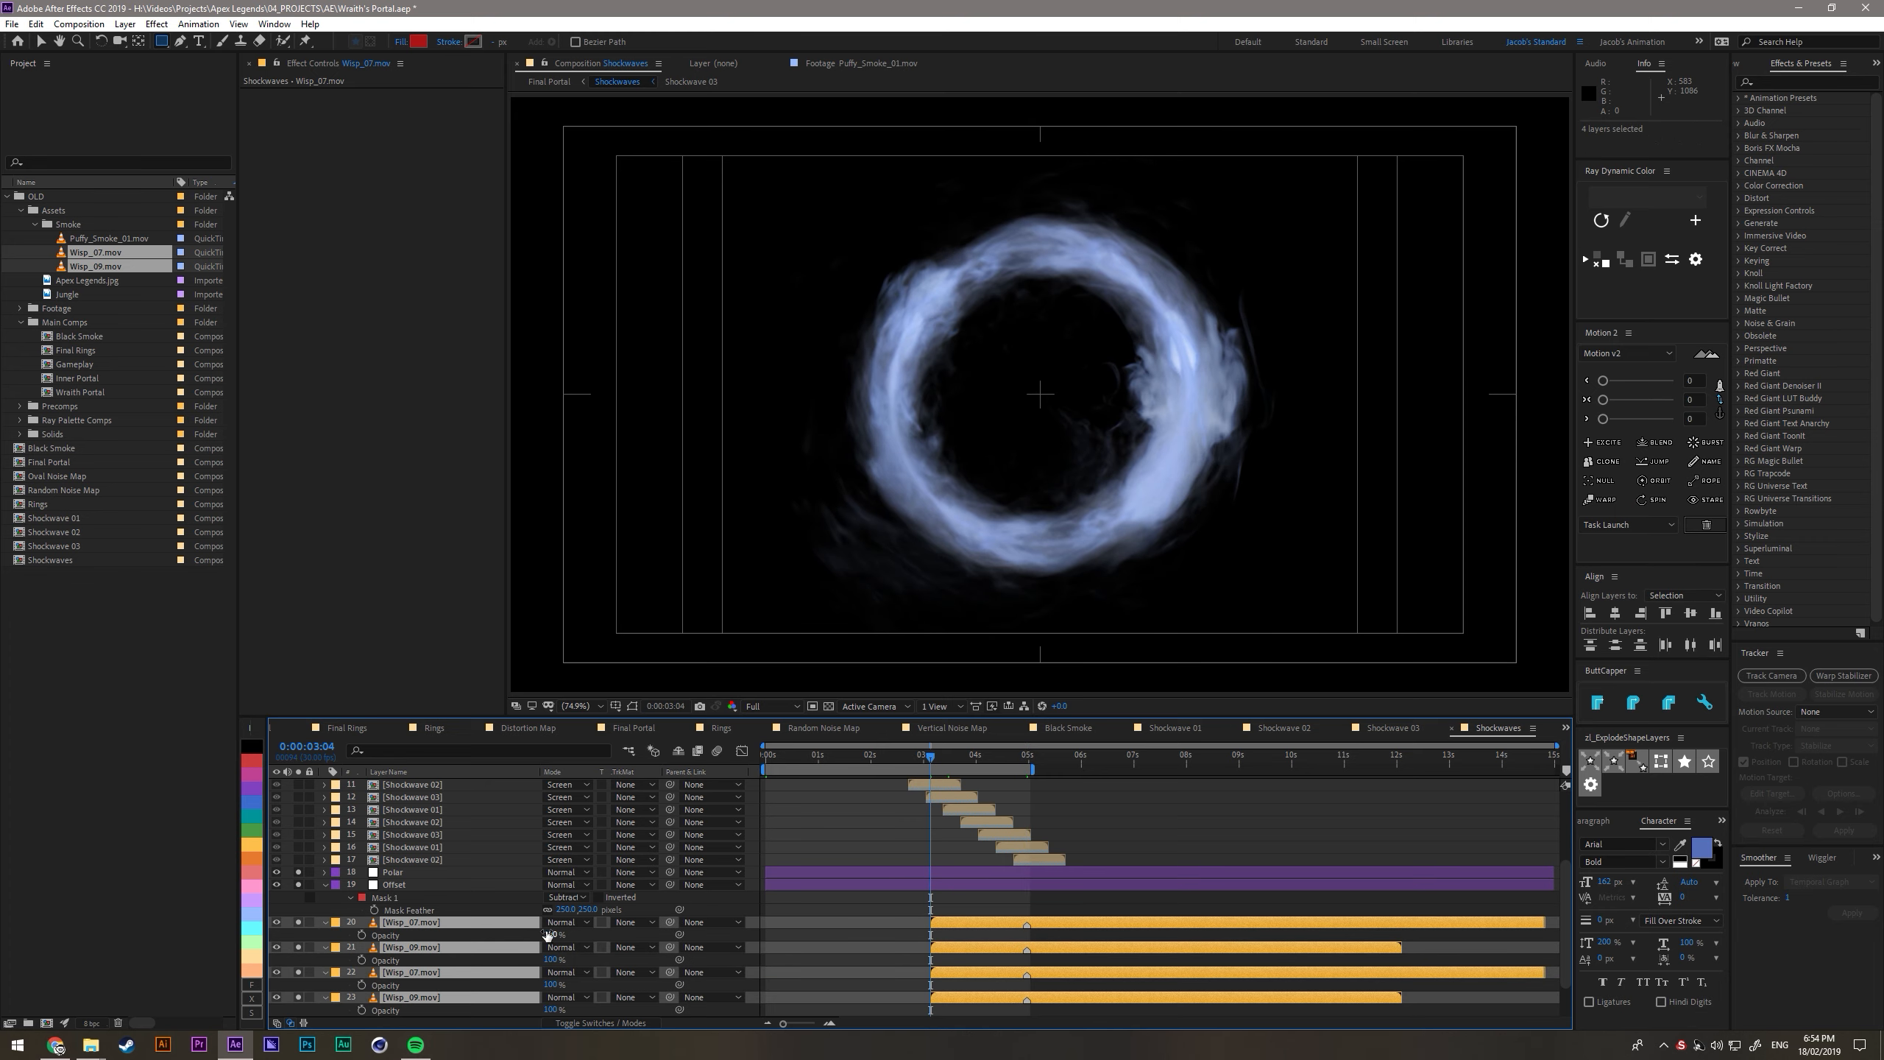
left_click(362, 936)
left_click_drag(932, 937, 1026, 944)
scroll(913, 947, "down", 2)
left_click_drag(549, 885, 150, 897)
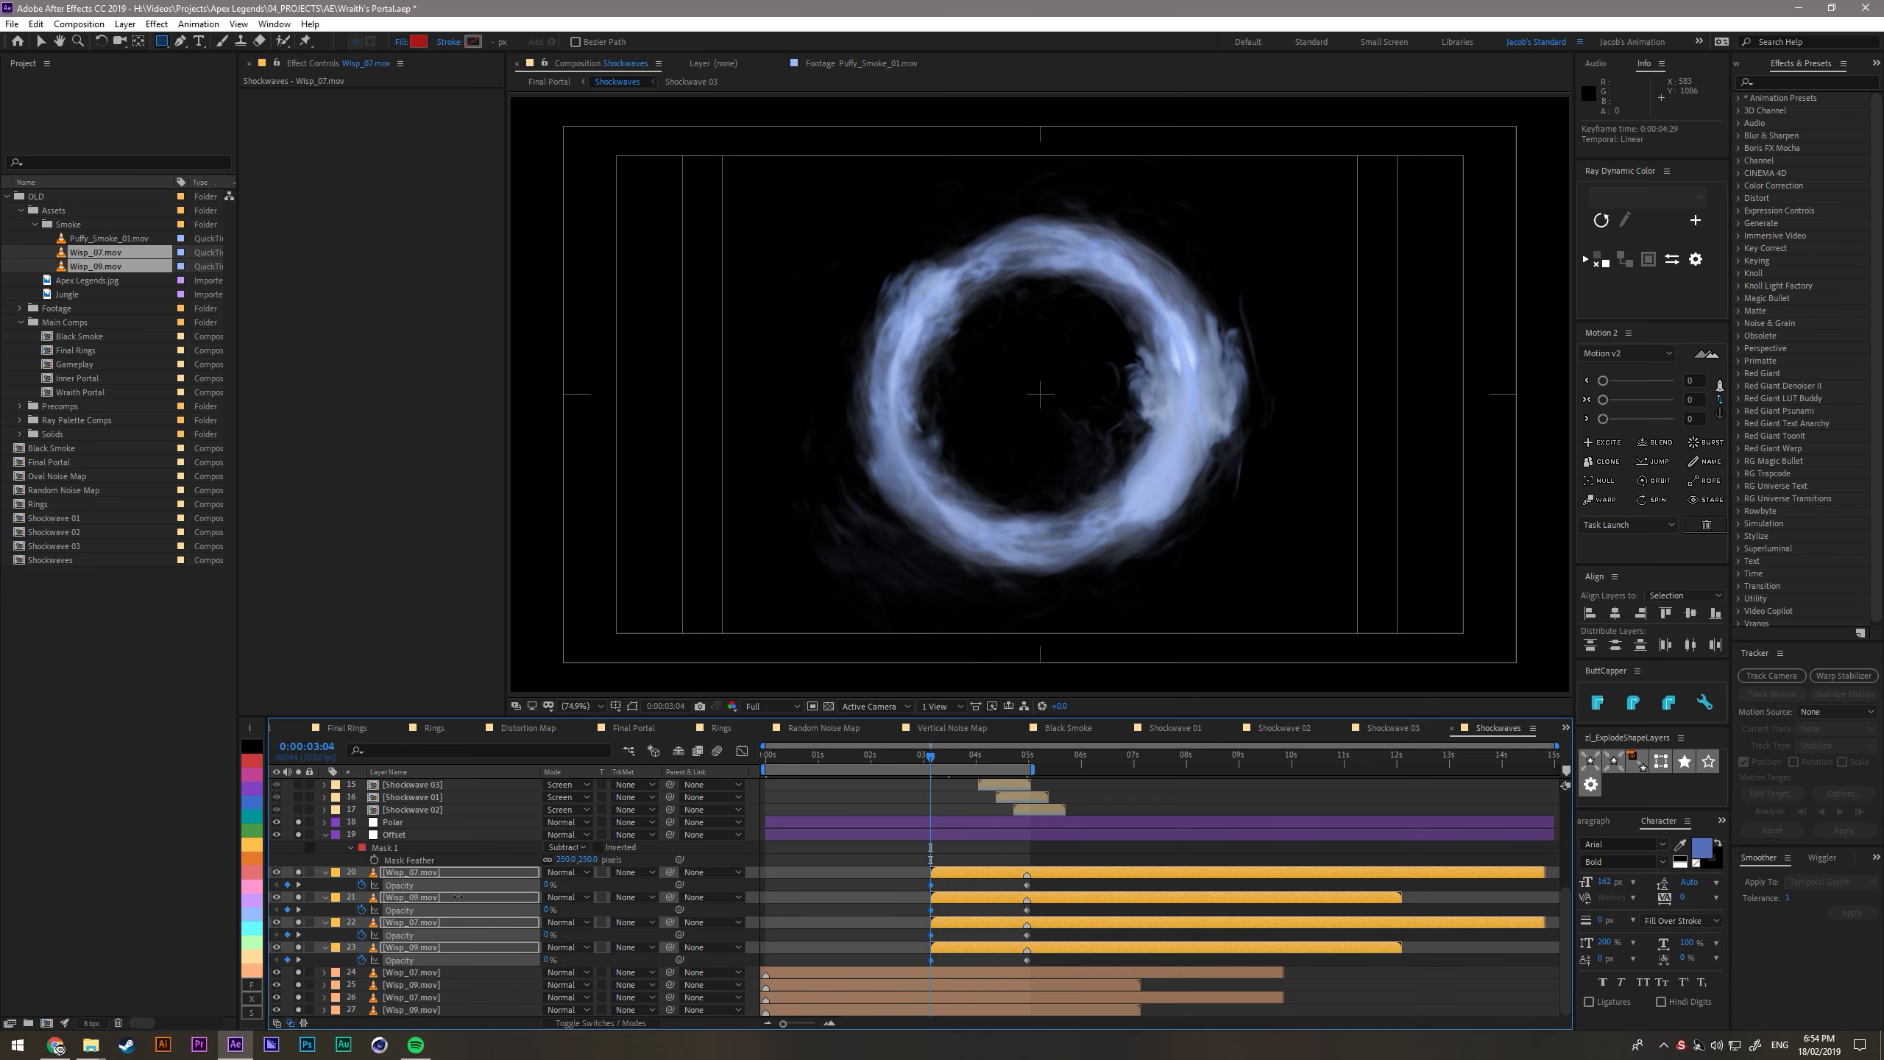
left_click(889, 884)
- Keyframe the four peach wisps' opacity to fade out from 100% at 0:00:03:04 to 0% at 0:00:04:29
left_click(954, 973)
left_click(951, 1007, "shift")
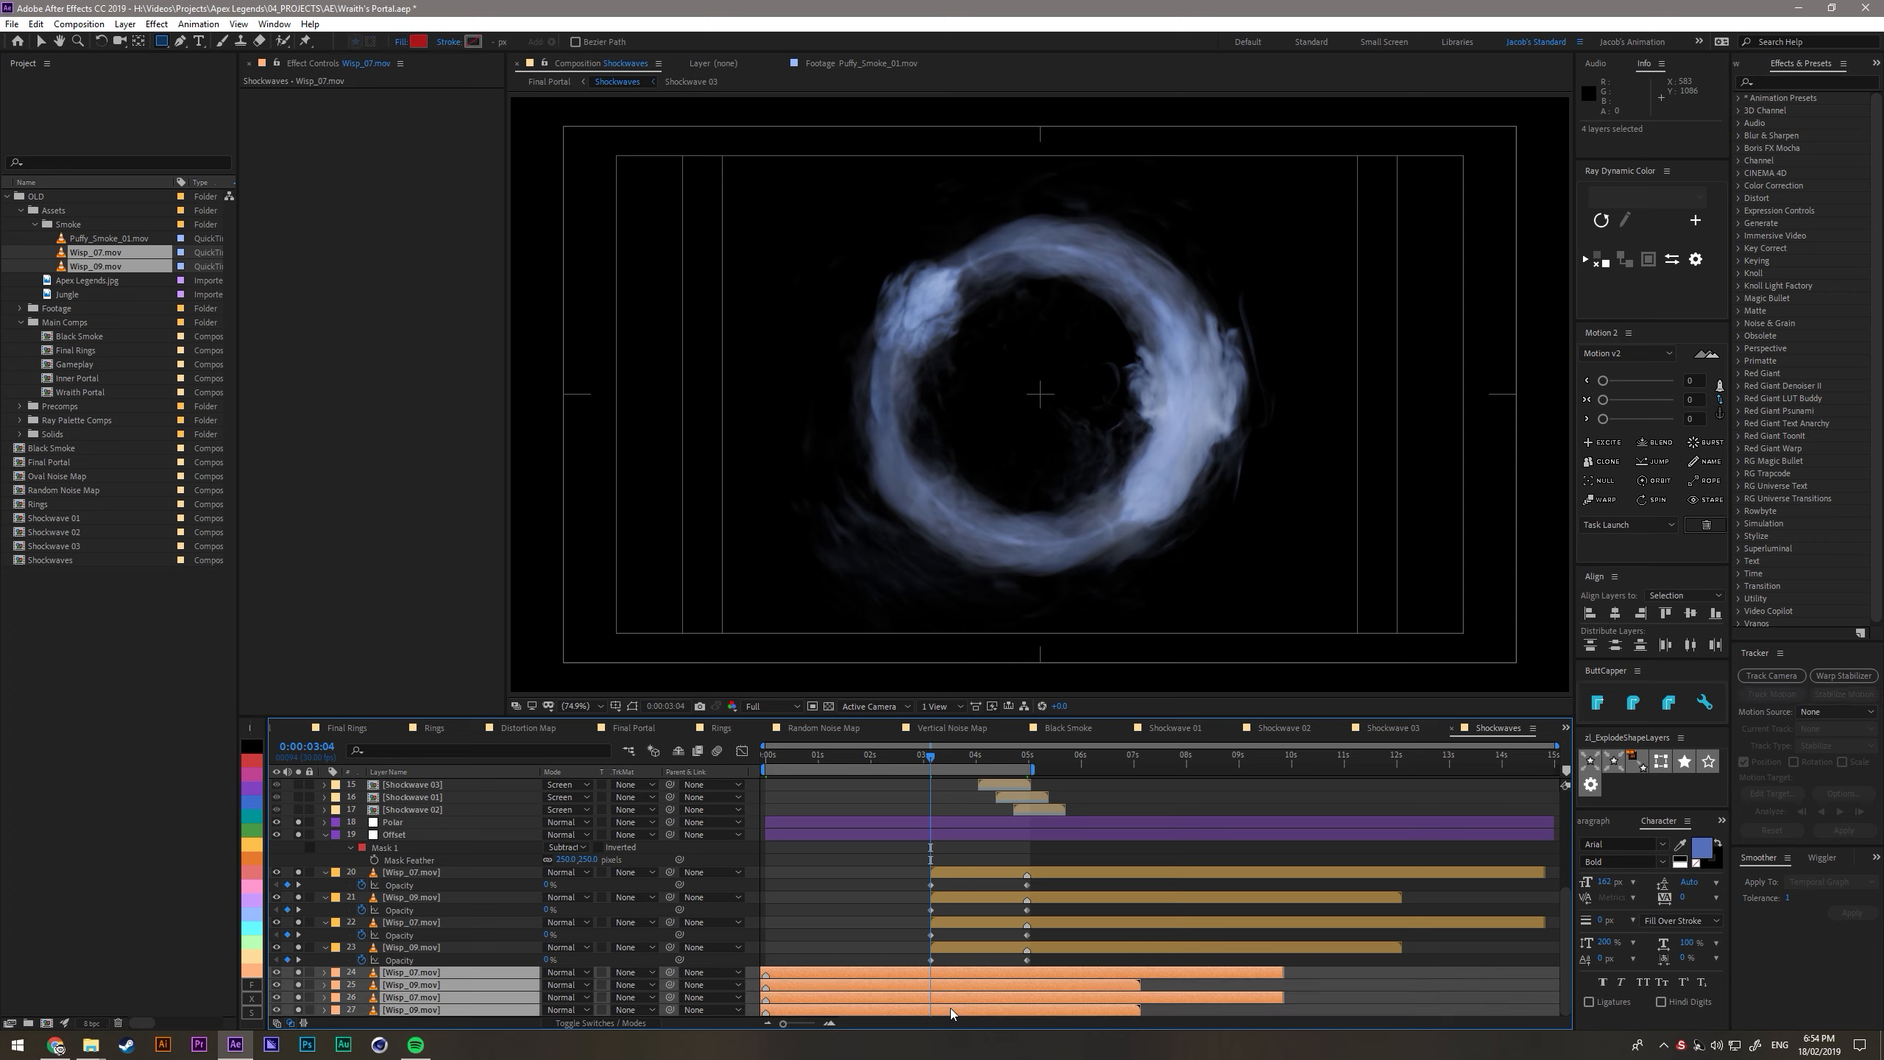
key("t")
scroll(945, 952, "down", 2)
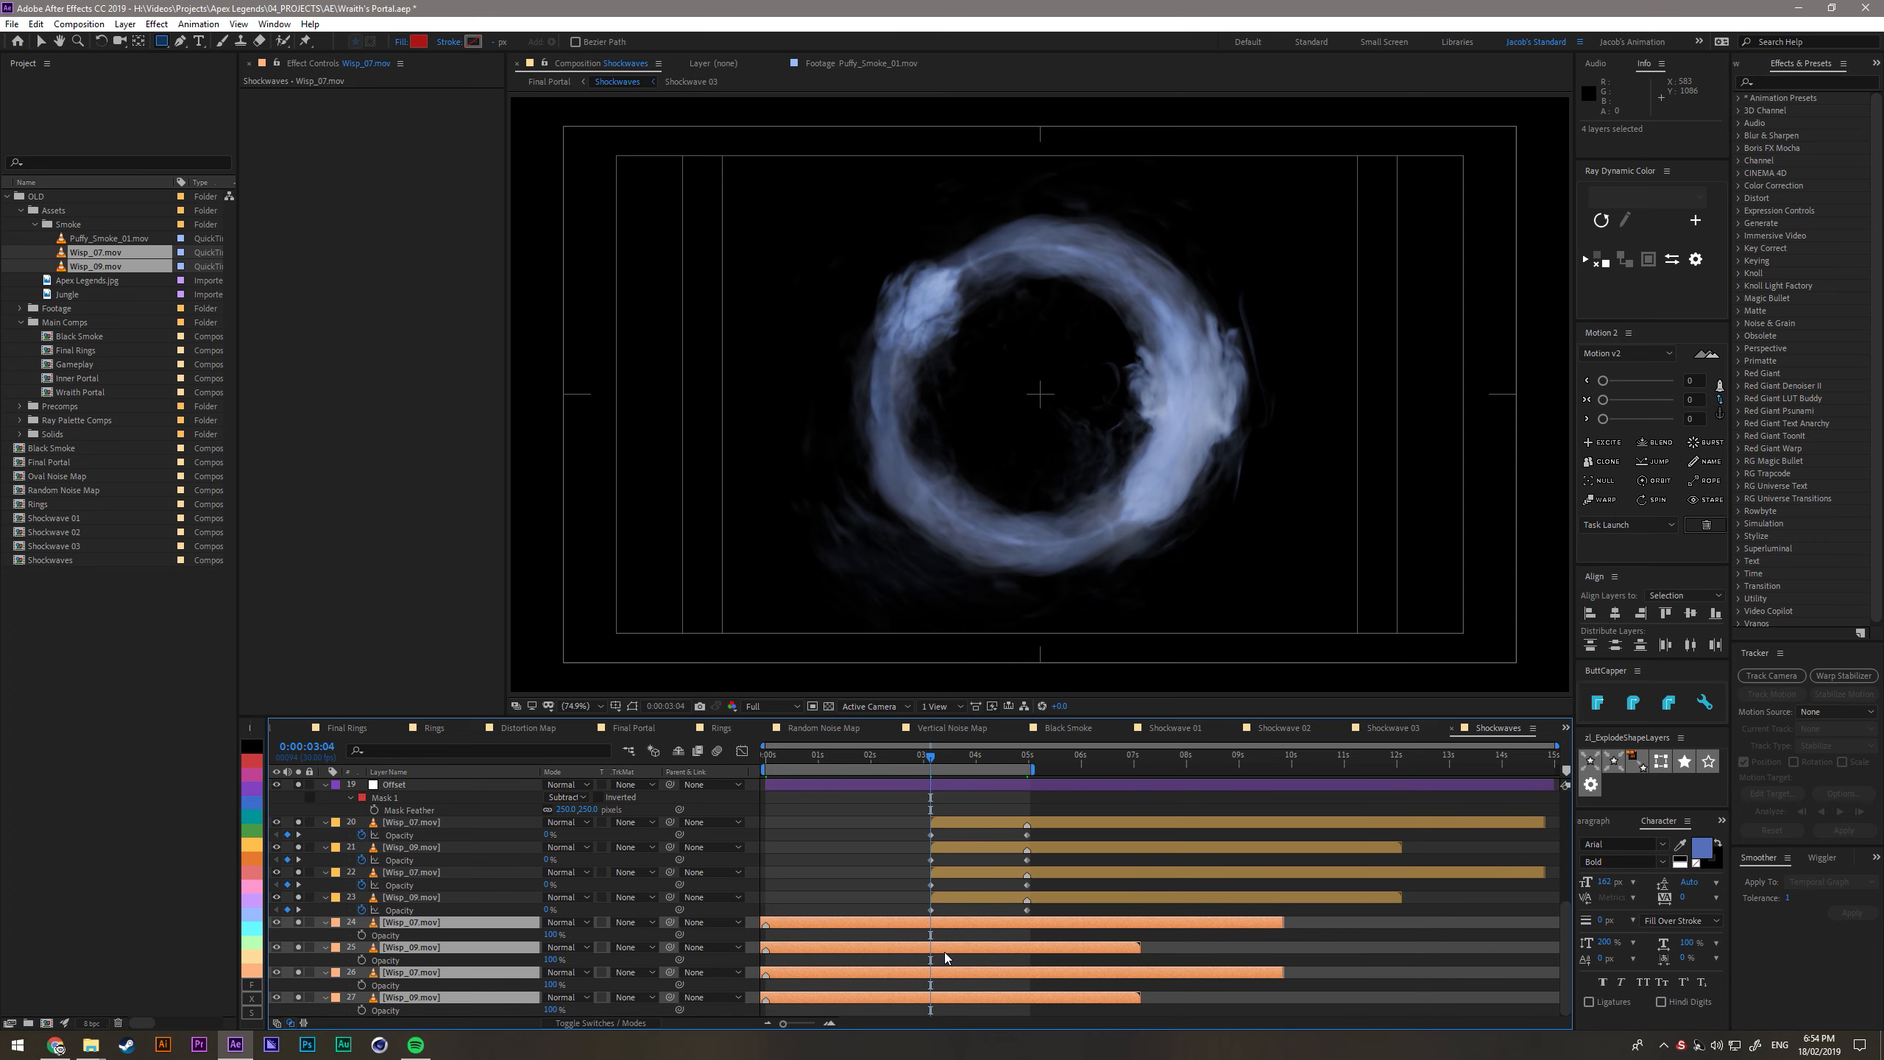
left_click(362, 936)
left_click_drag(948, 761, 1025, 763)
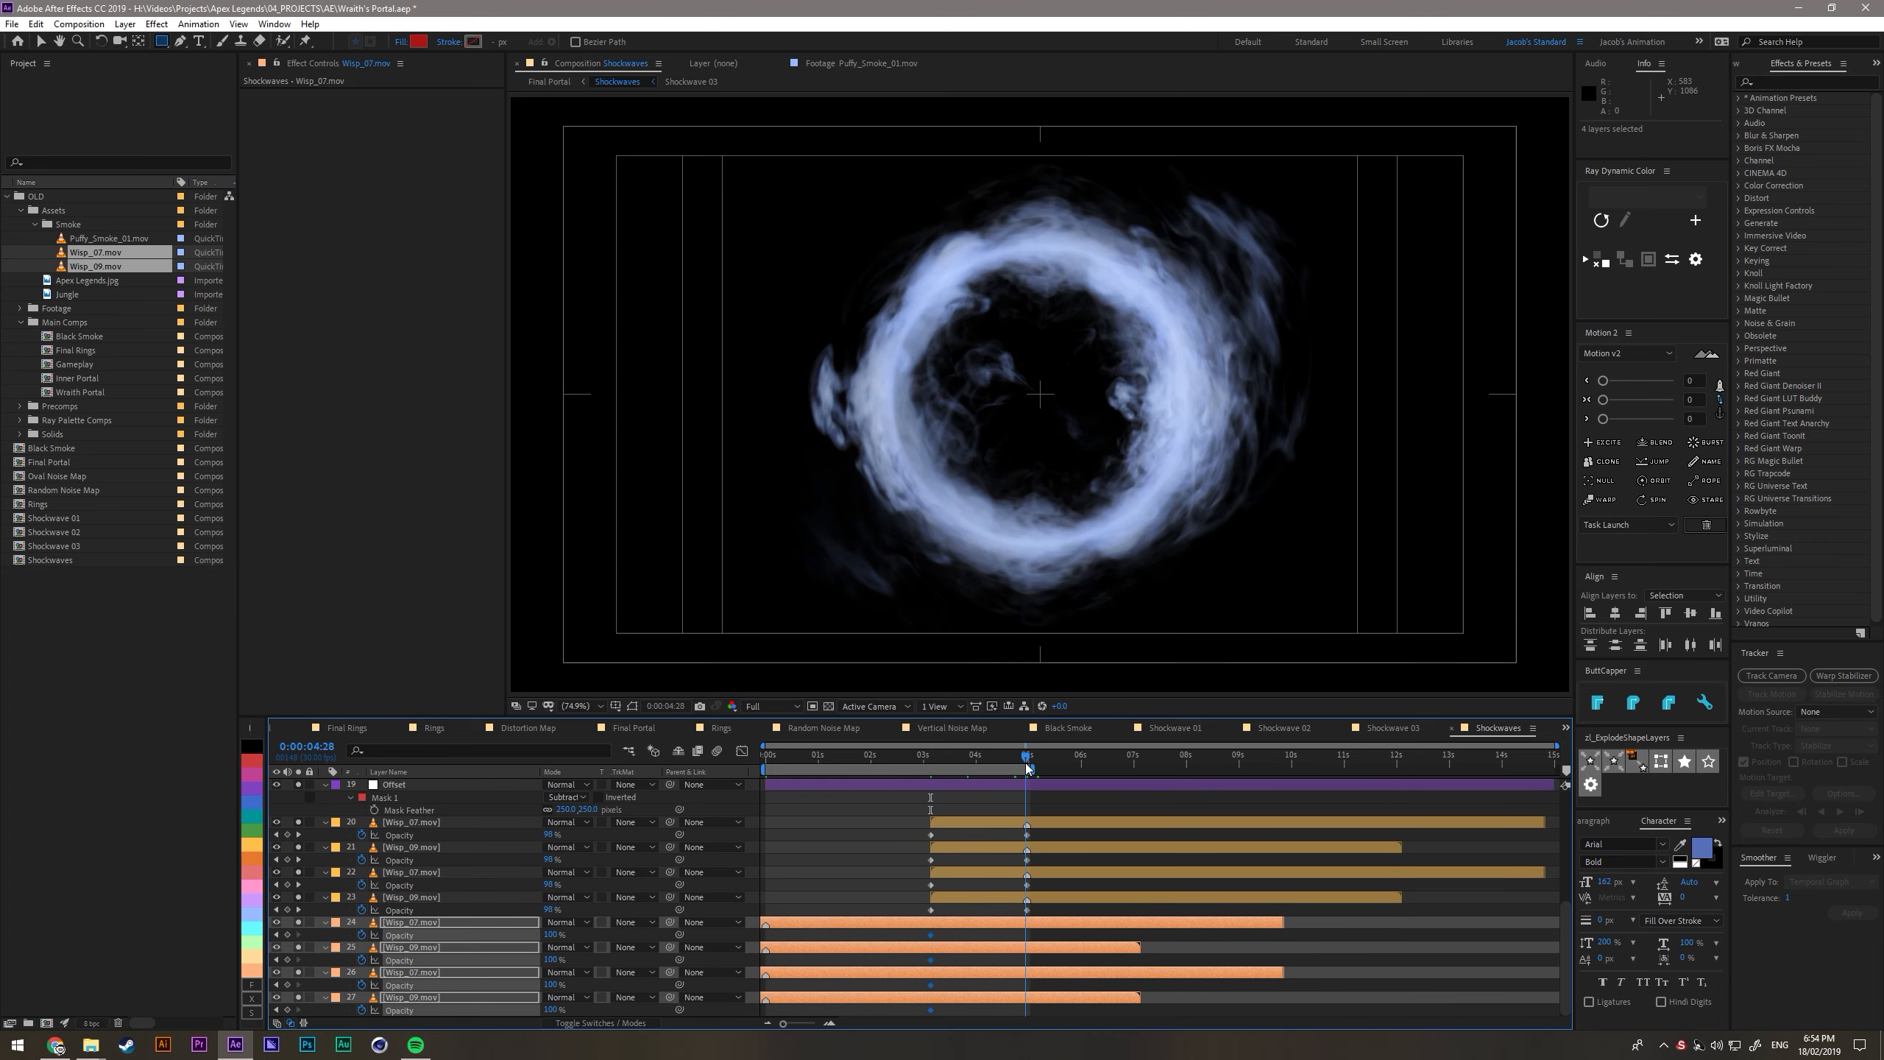
left_click_drag(550, 936, 393, 940)
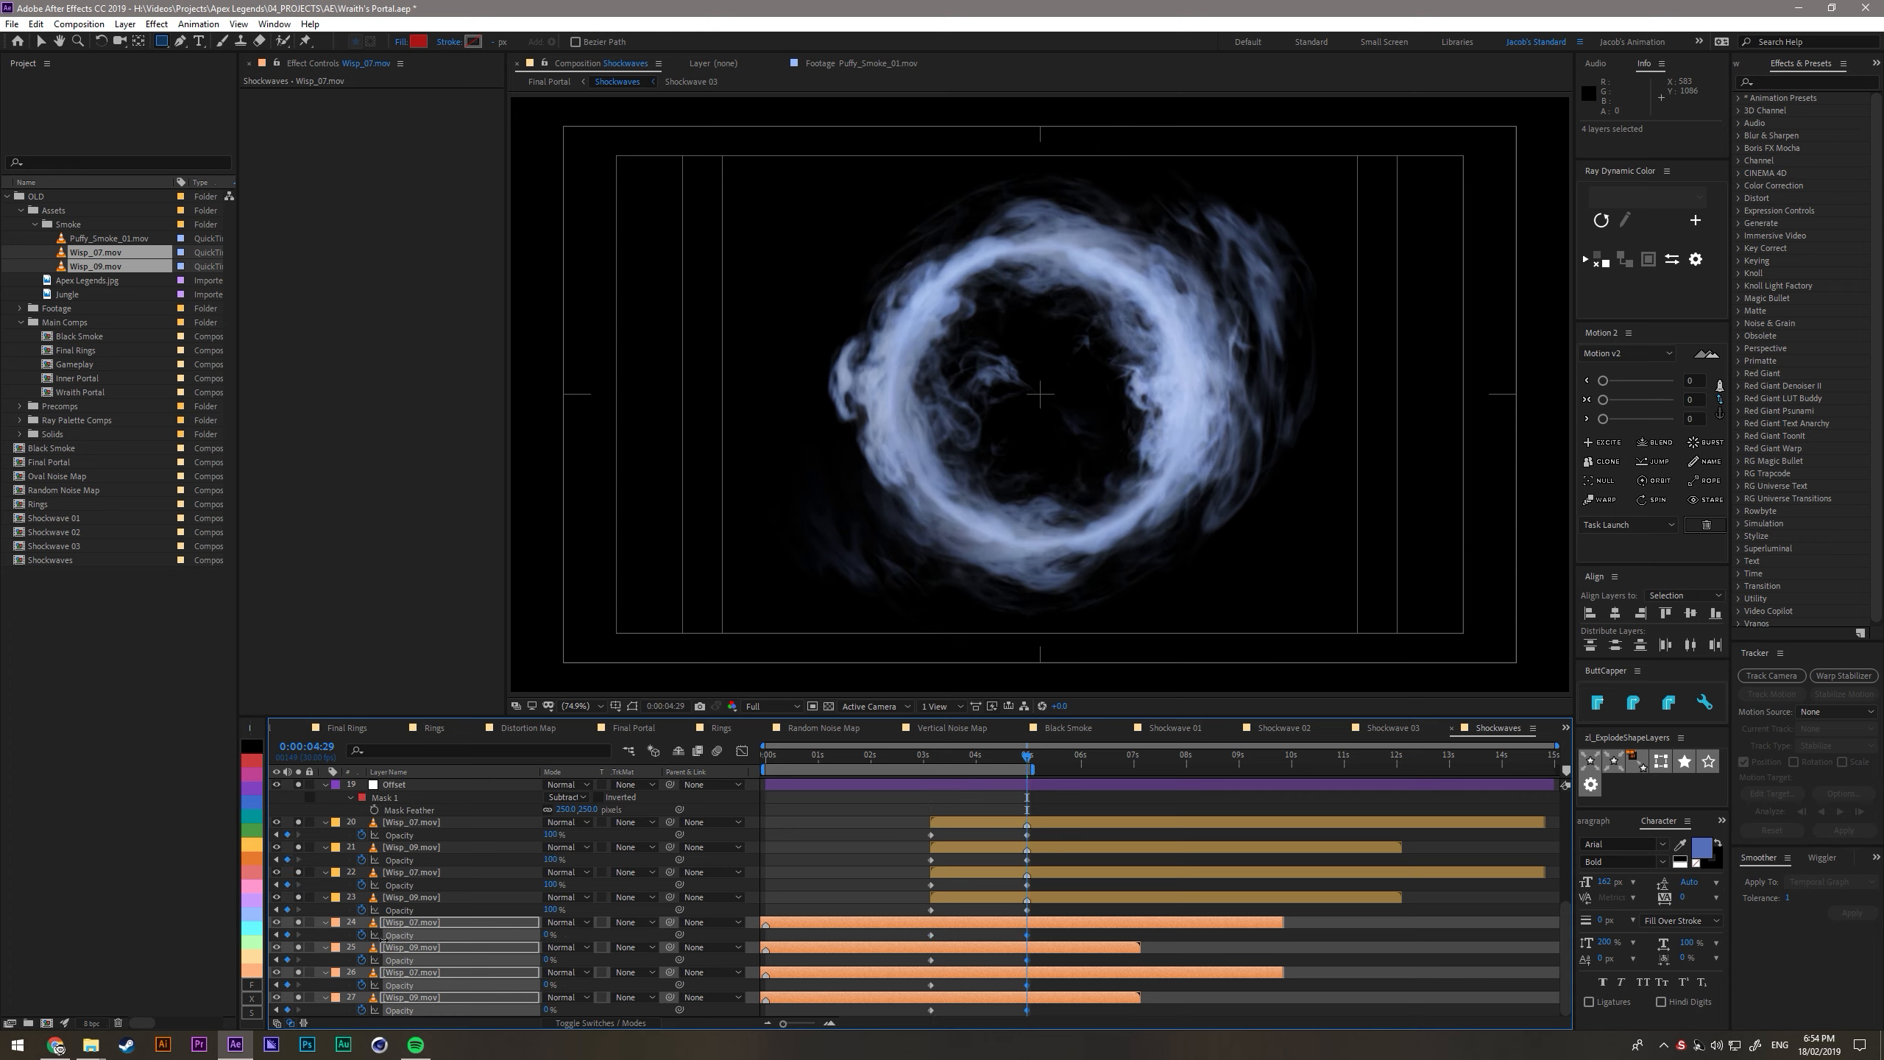
- Apply Easy Ease to all the yellow and peach wisps' opacity keyframes and preview the looping ring
left_click_drag(894, 816, 1066, 1038)
left_click(896, 802)
left_click(921, 757)
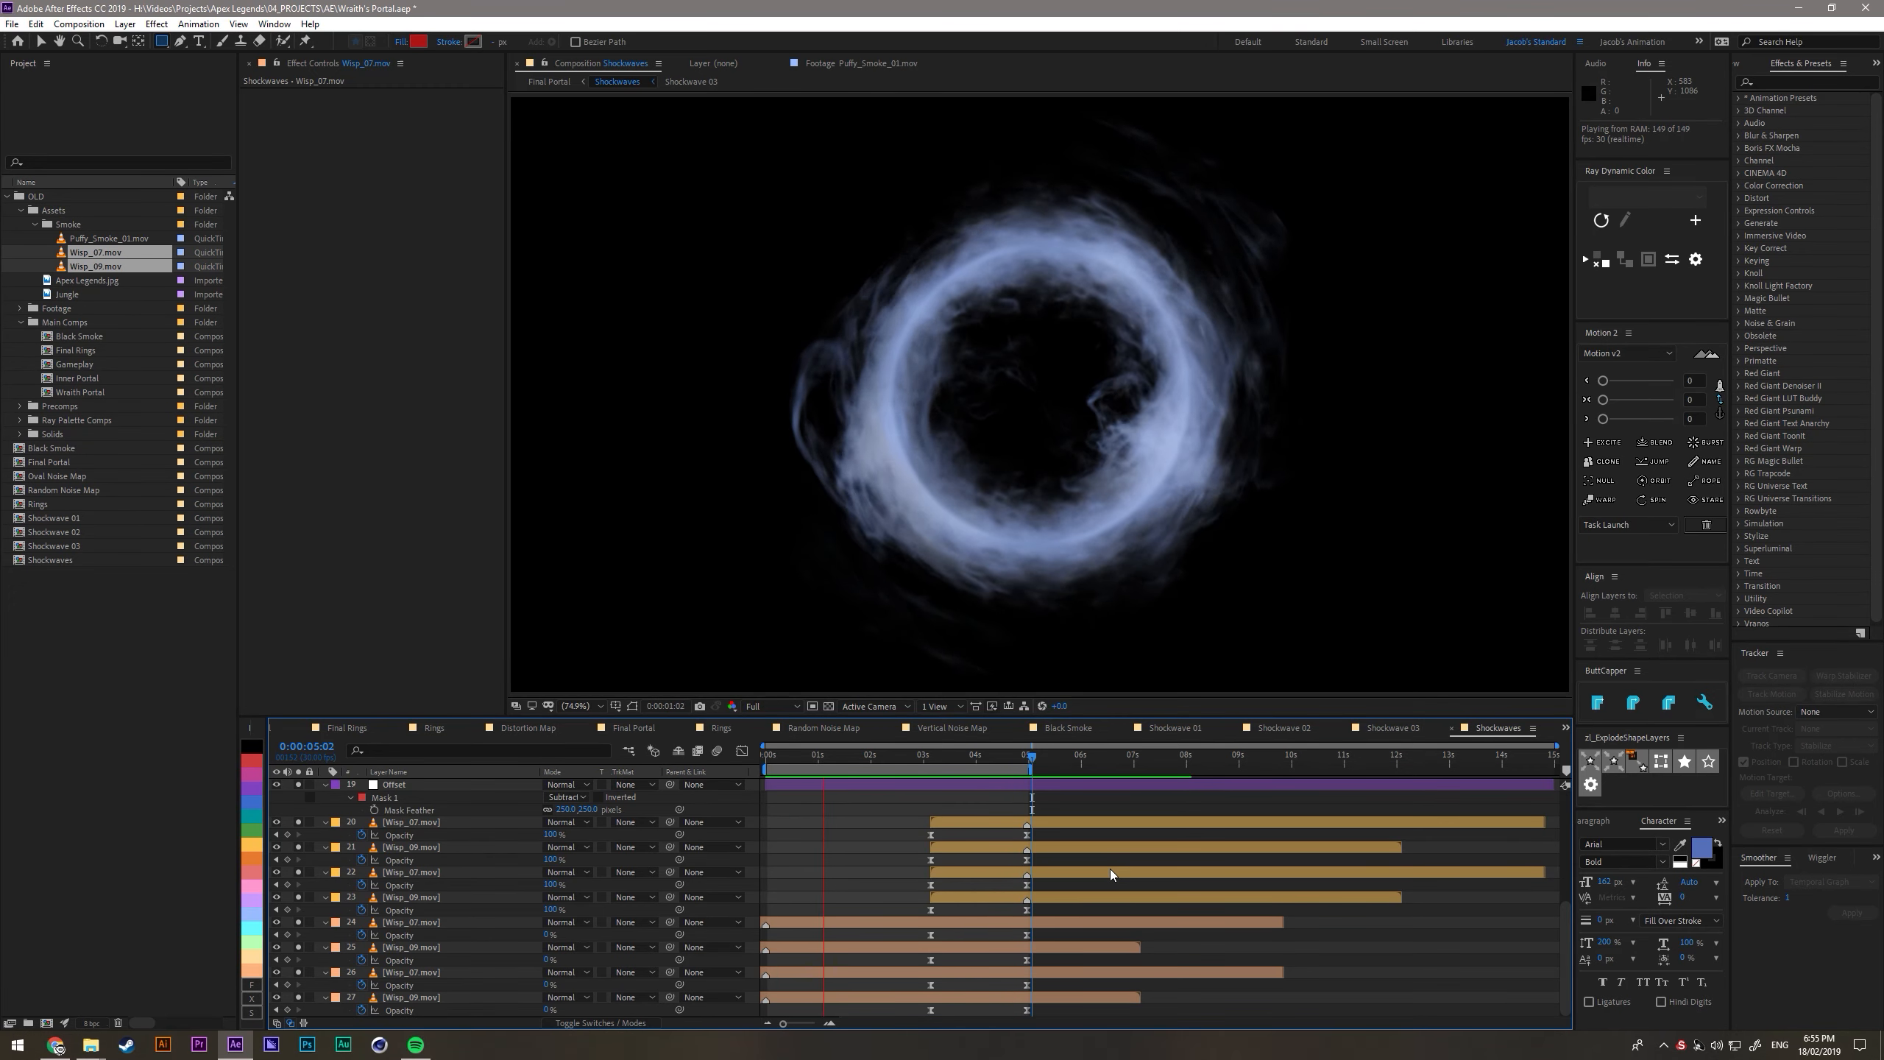
key("space")
key("apostrophe")
key("Tab")
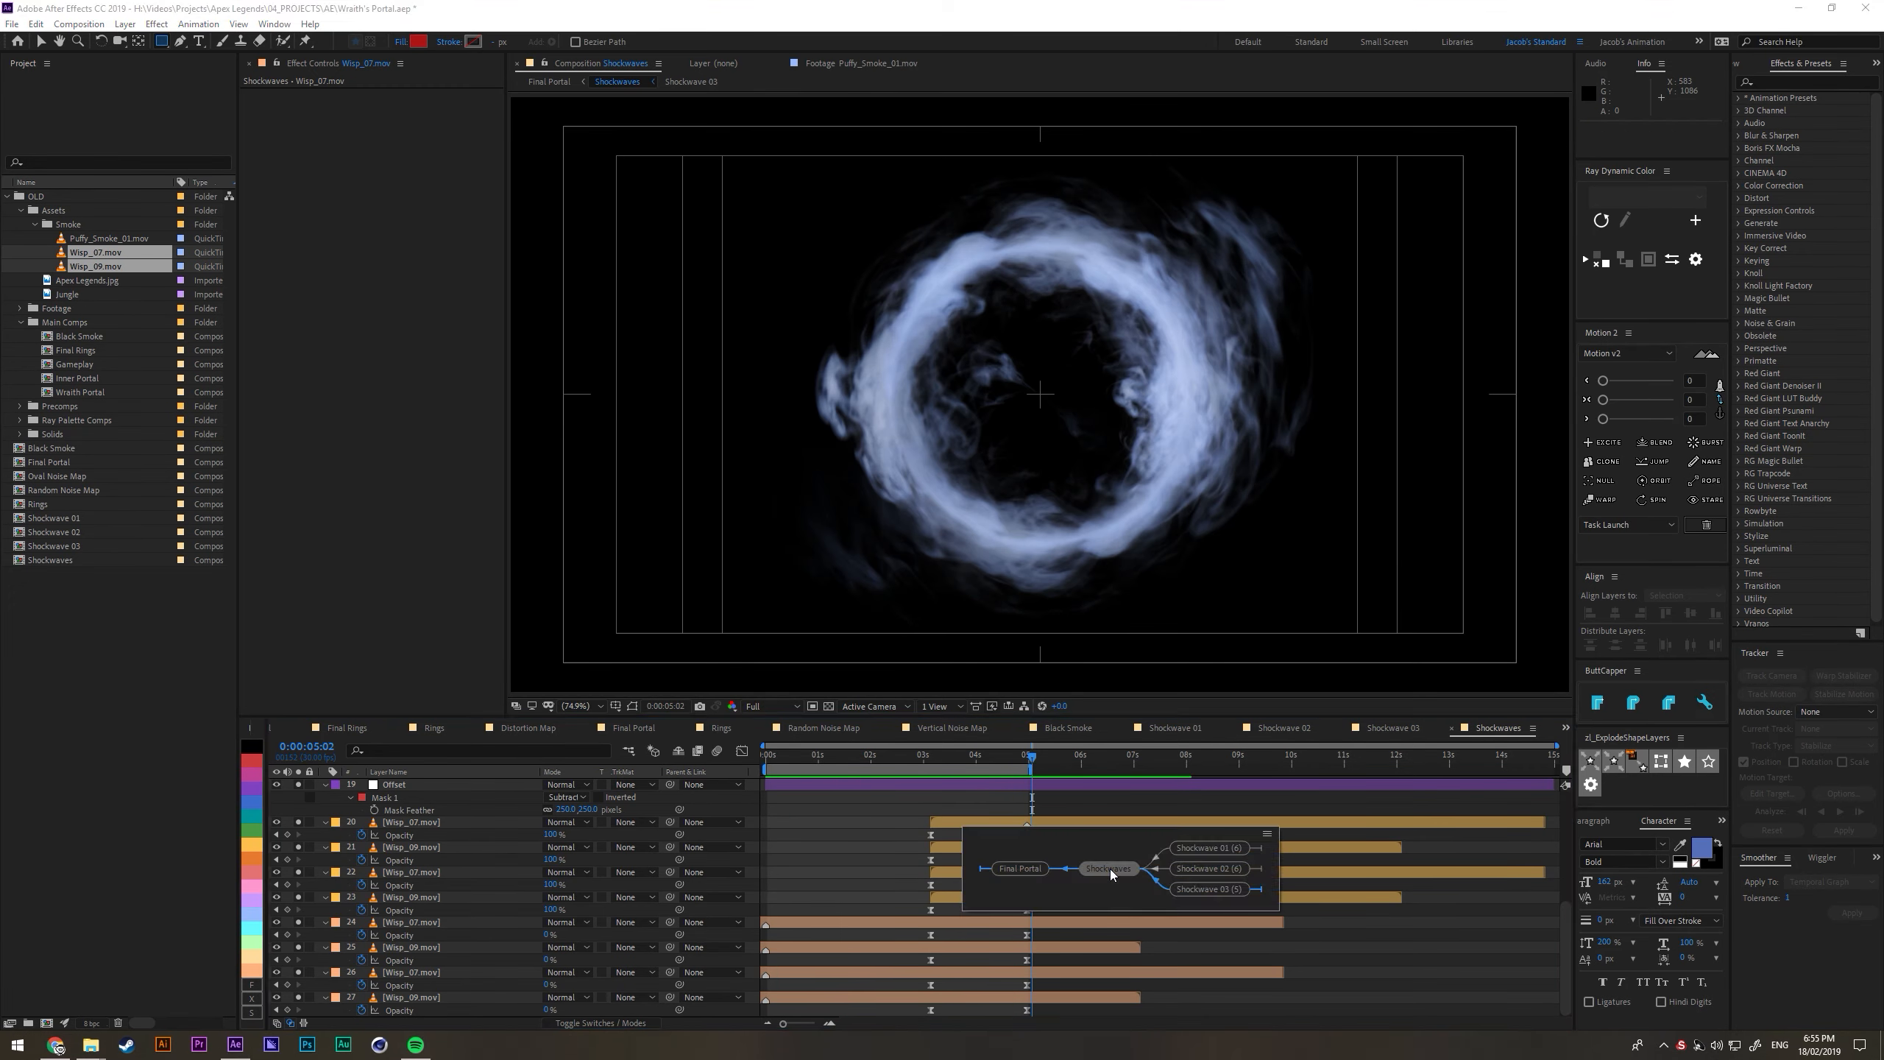
- Add an adjustment layer directly above the Polar layer and name it Twirl
scroll(631, 872, "up", 5)
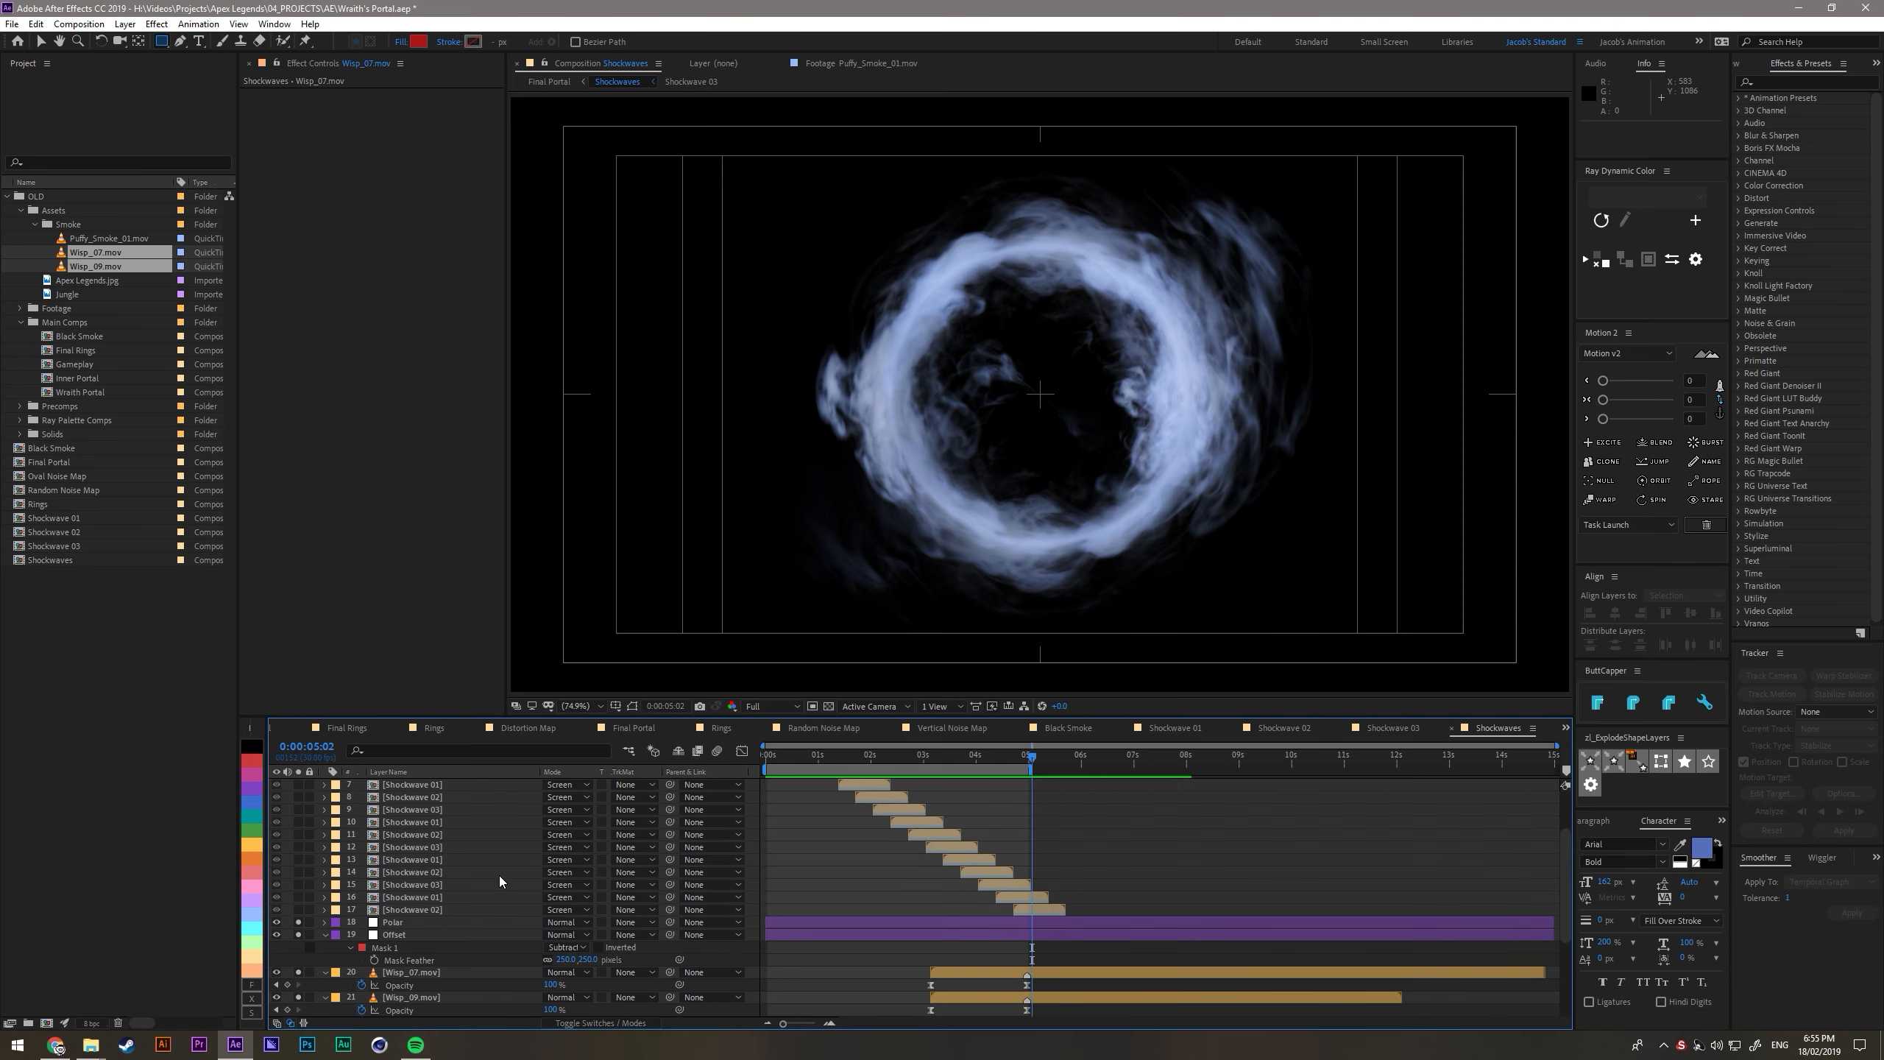
key("ctrl+alt+y")
left_click_drag(398, 792, 405, 1007)
scroll(482, 974, "down", 5)
key("Return")
type("Twirl")
key("Return")
- Apply the Twirl effect to the Twirl adjustment layer and adjust its angle to swirl the smoke into a vortex
key("ctrl+space")
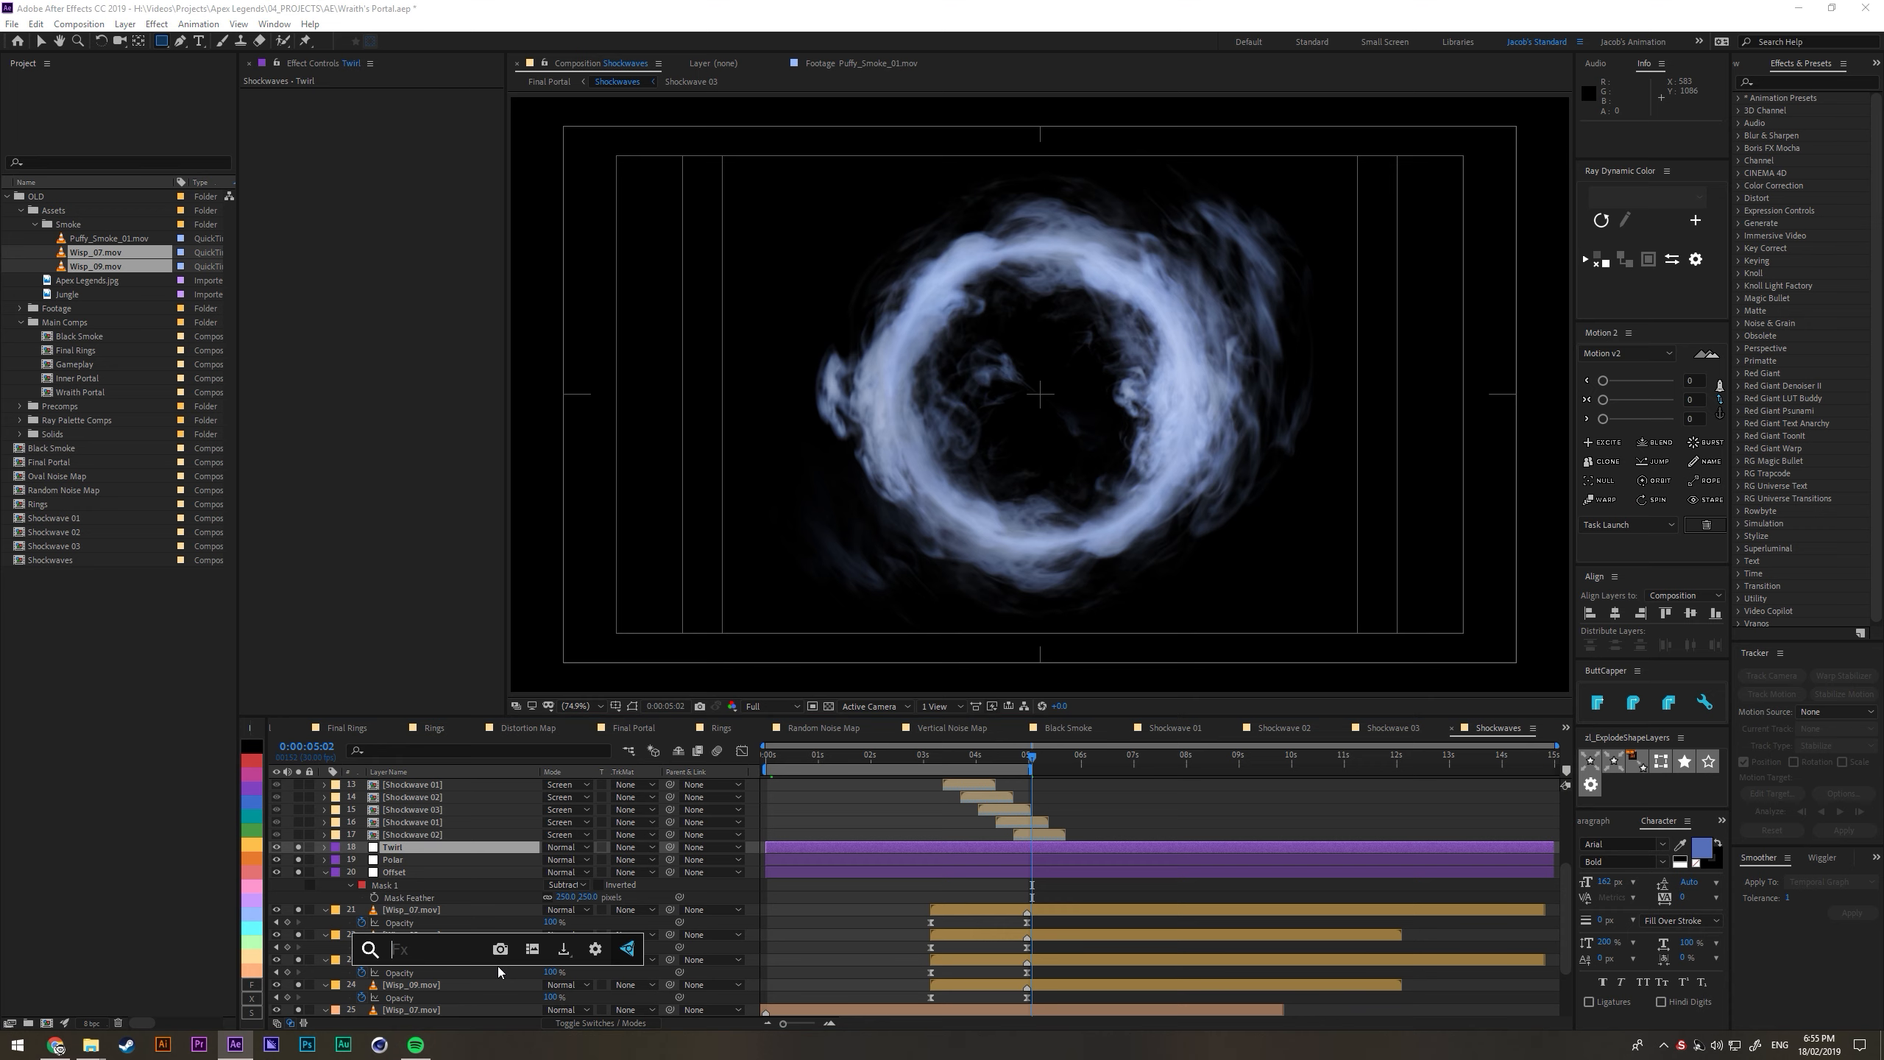
type("twirl")
key("Return")
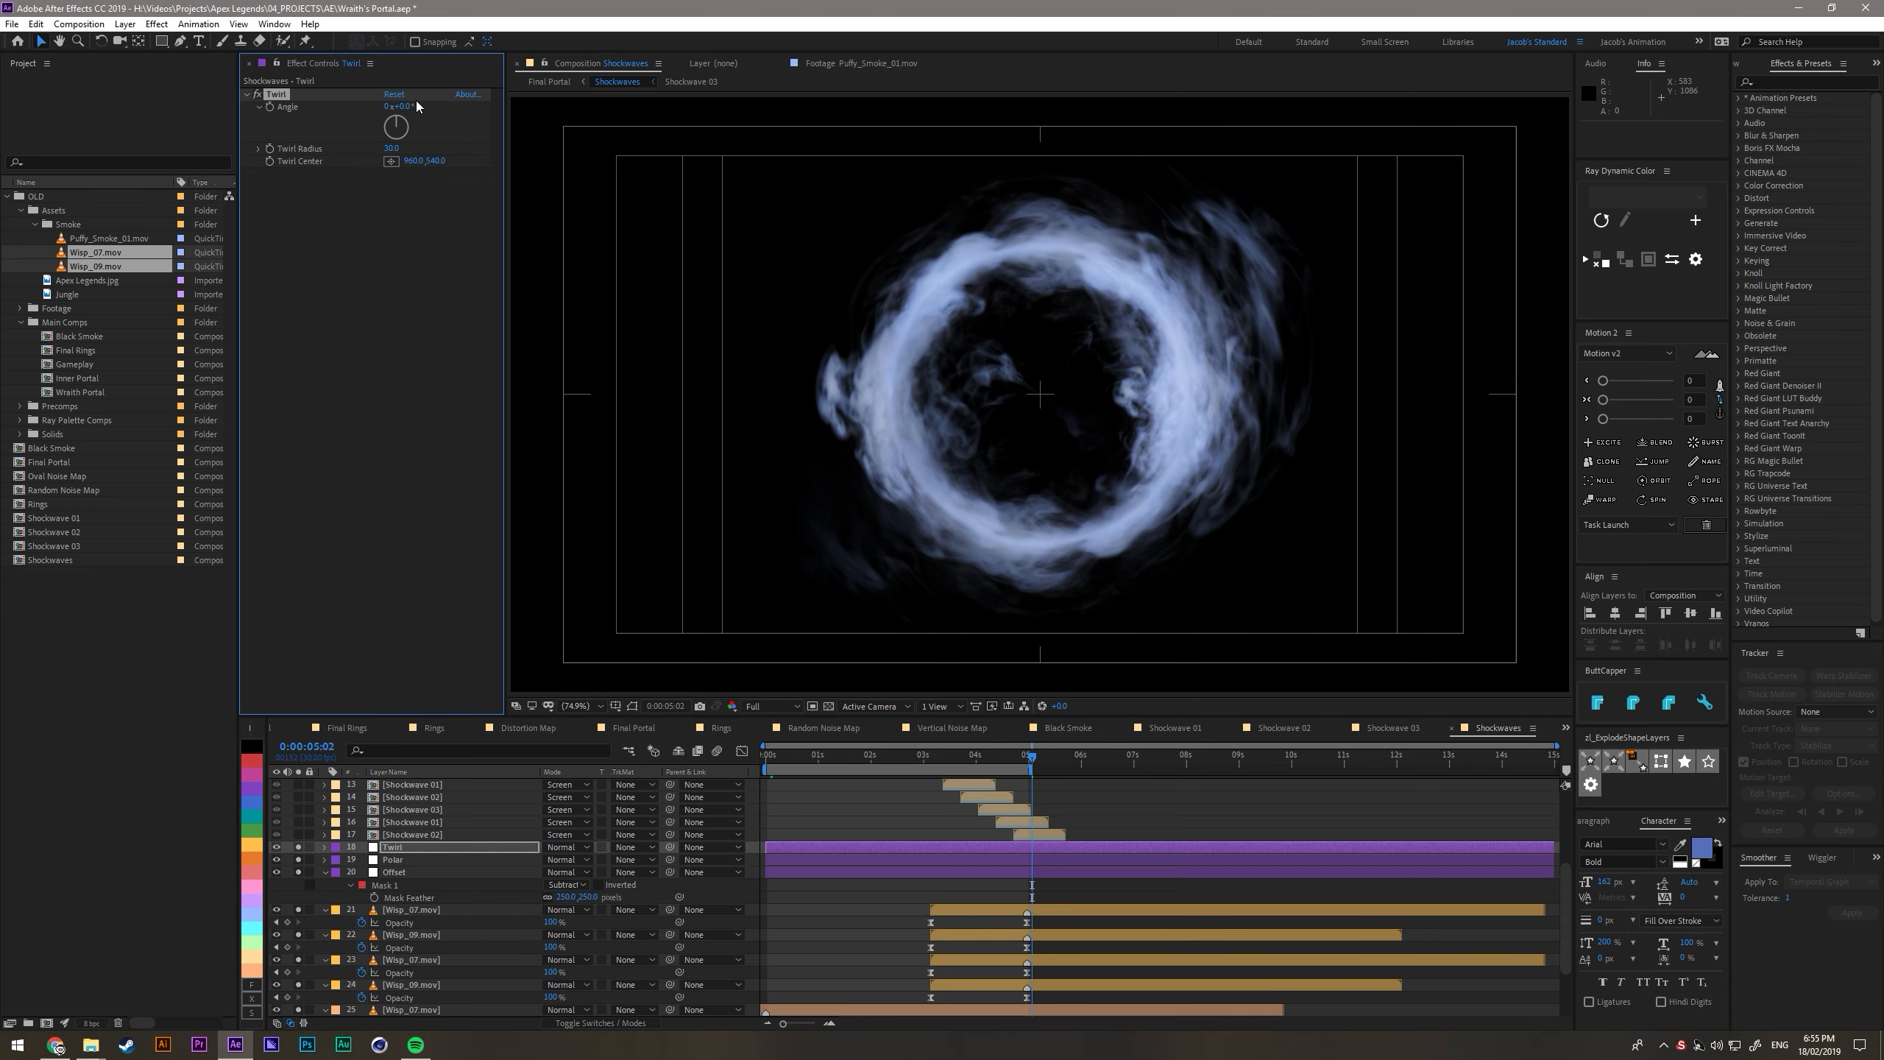
left_click_drag(423, 106, 448, 142)
- Add another adjustment layer directly above Twirl and apply the Transform effect to it
key("ctrl+alt+y")
left_click_drag(404, 786, 404, 1002)
key("ctrl+space")
type("trans")
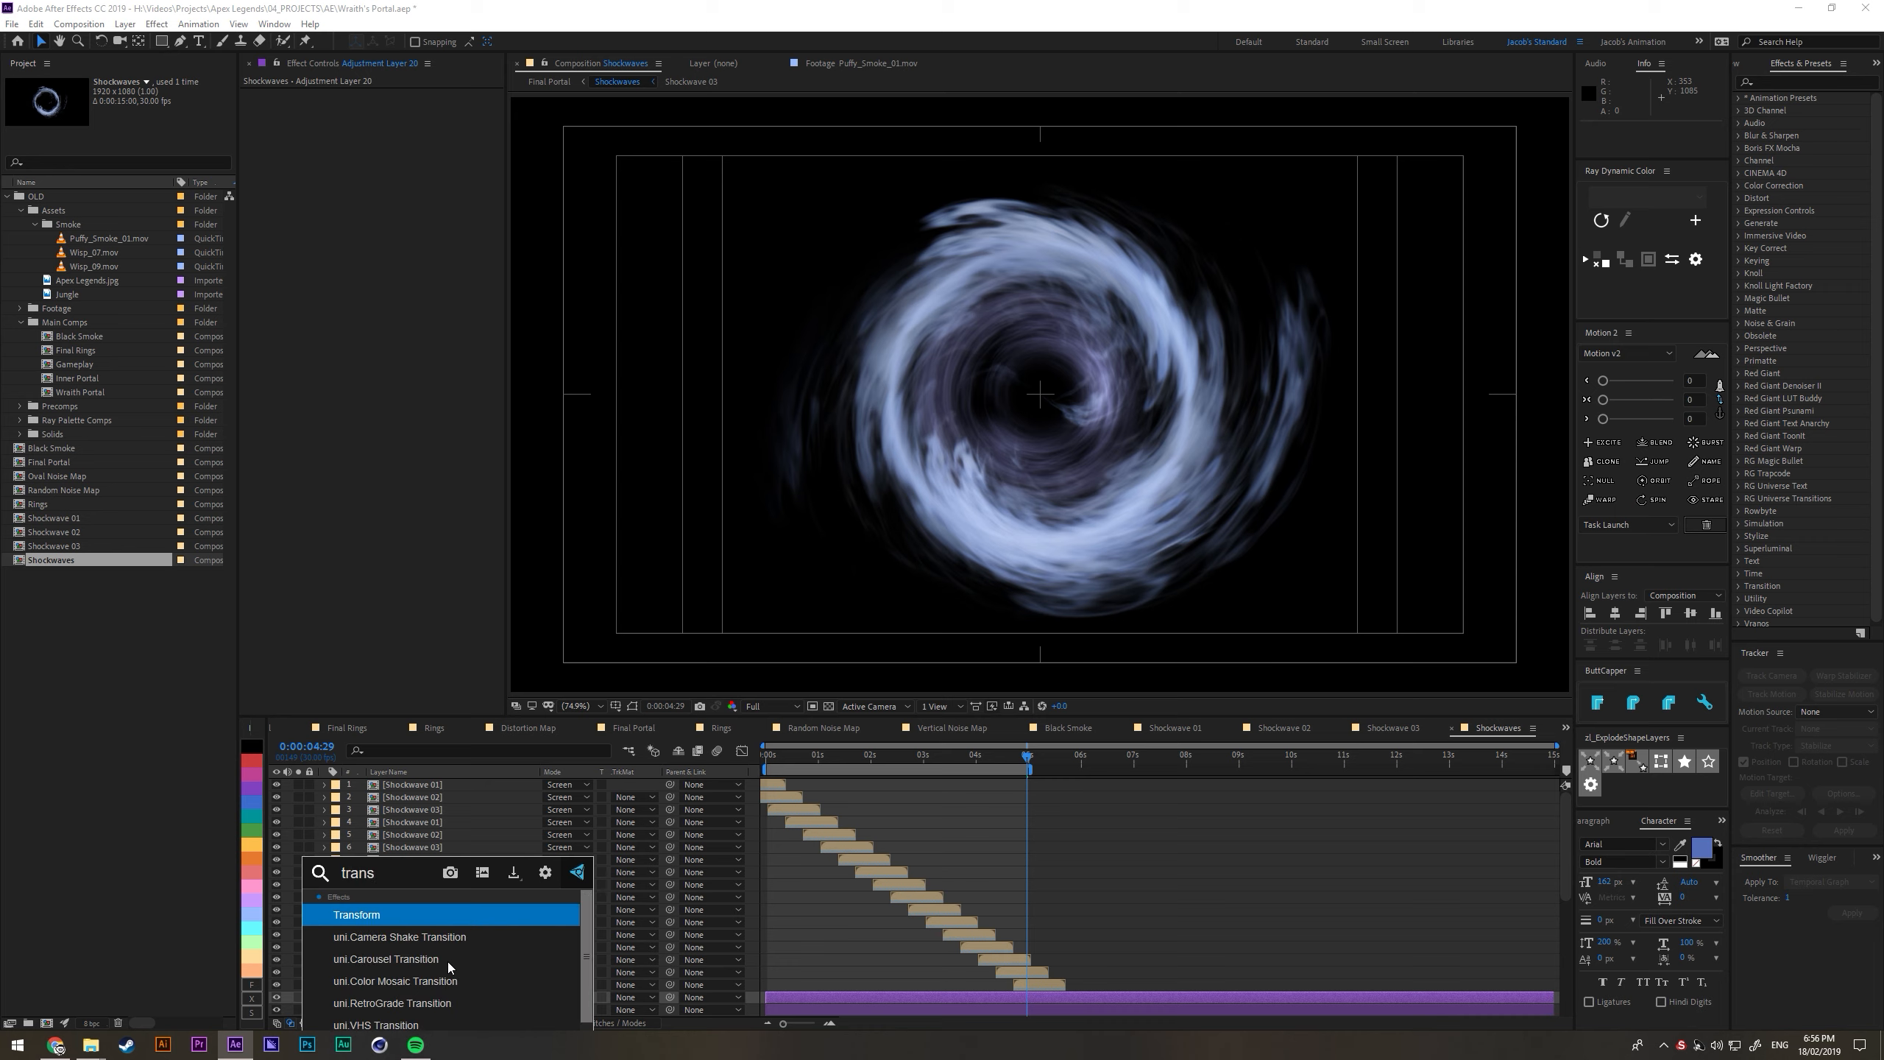
key("Return")
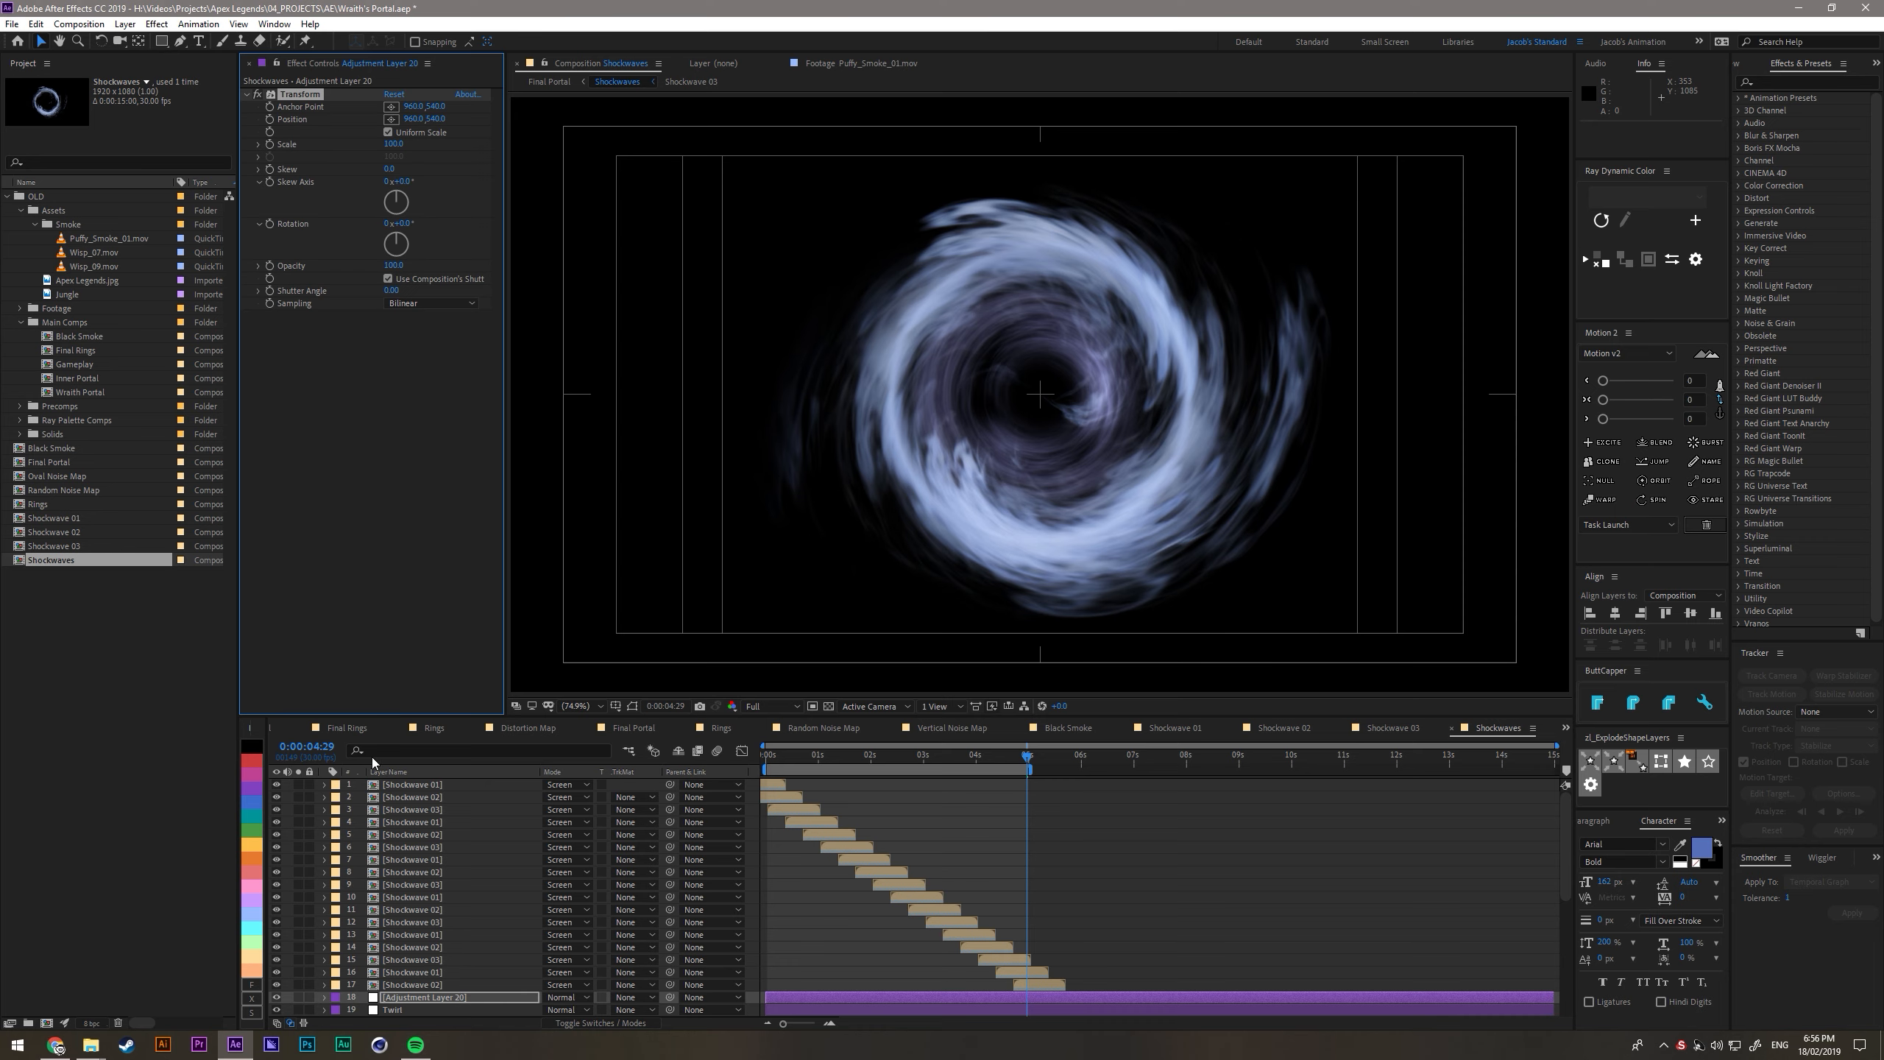
- Rename the Transform adjustment layer as Opacity
left_click(416, 994)
key("Return")
type("Opacity.")
key("Return")
key("Return")
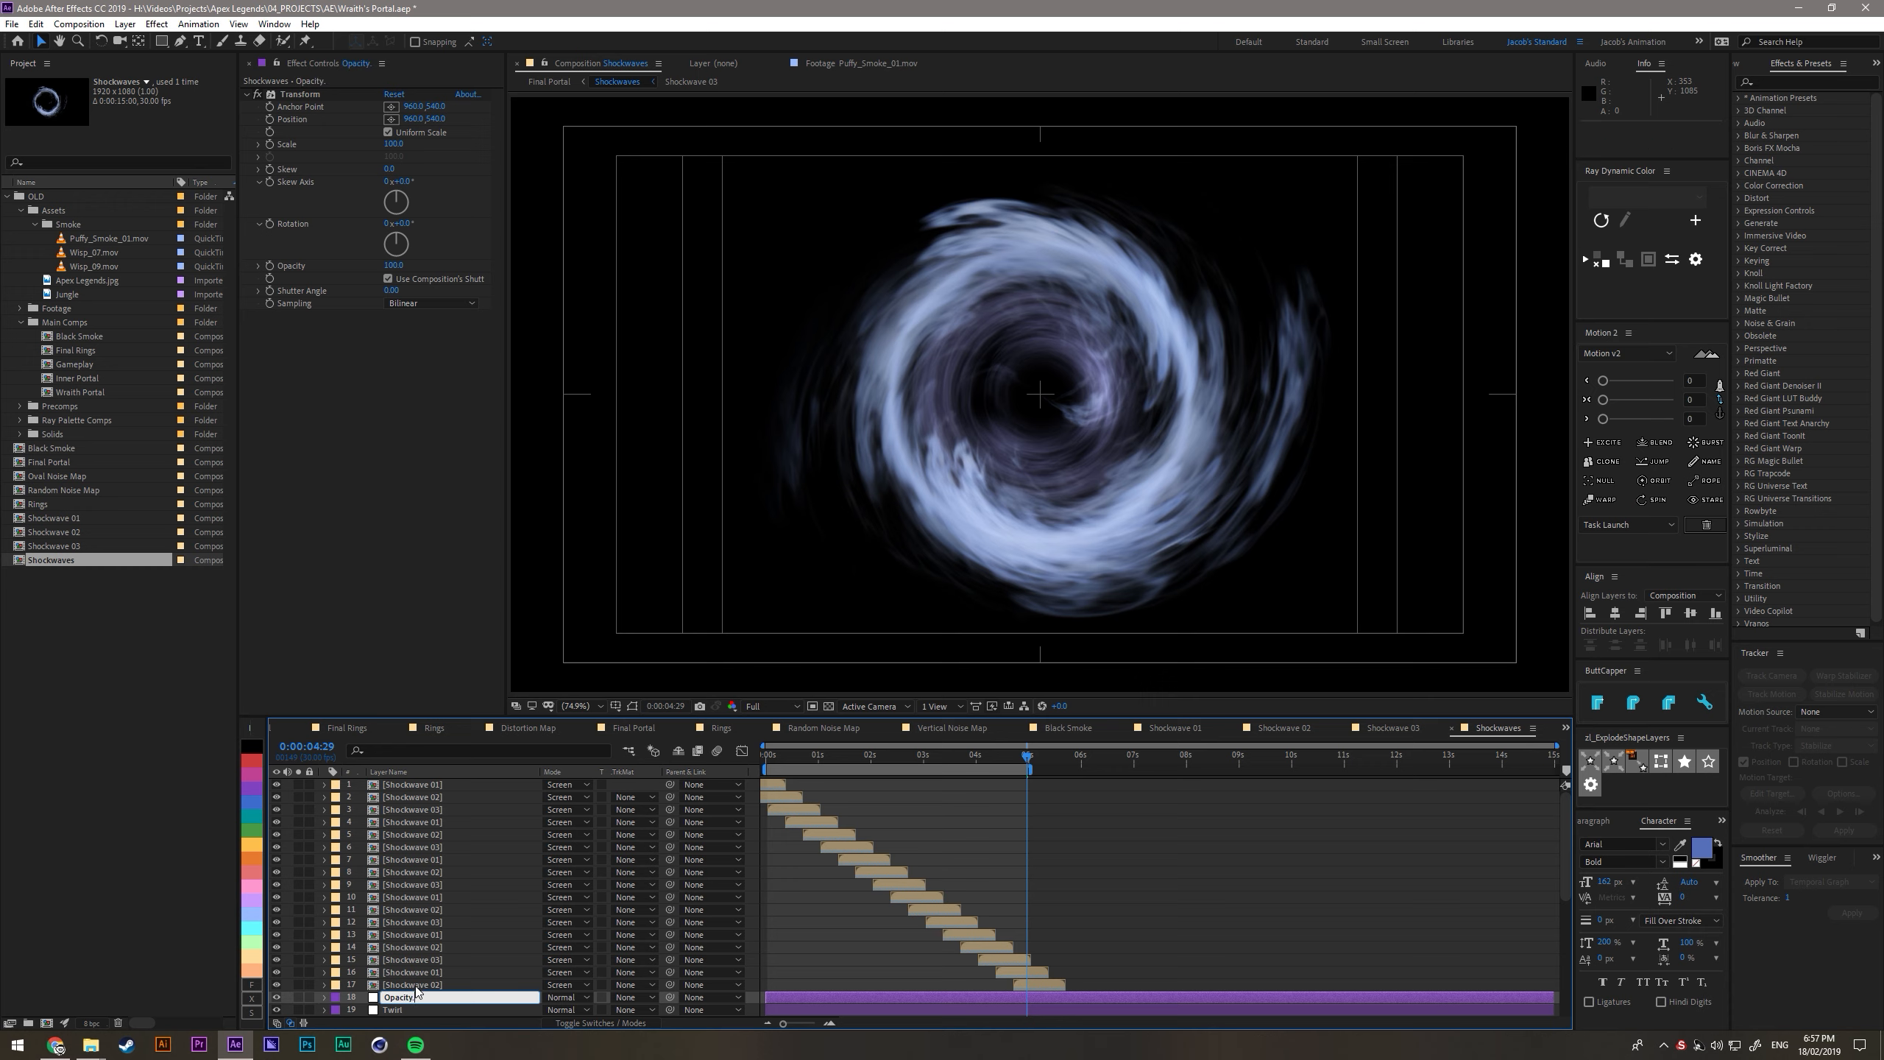
key("Return")
- Move the Opacity layer below Offset, just above the wisps, and lower its Transform opacity to dim the smoke
scroll(412, 890, "down", 3)
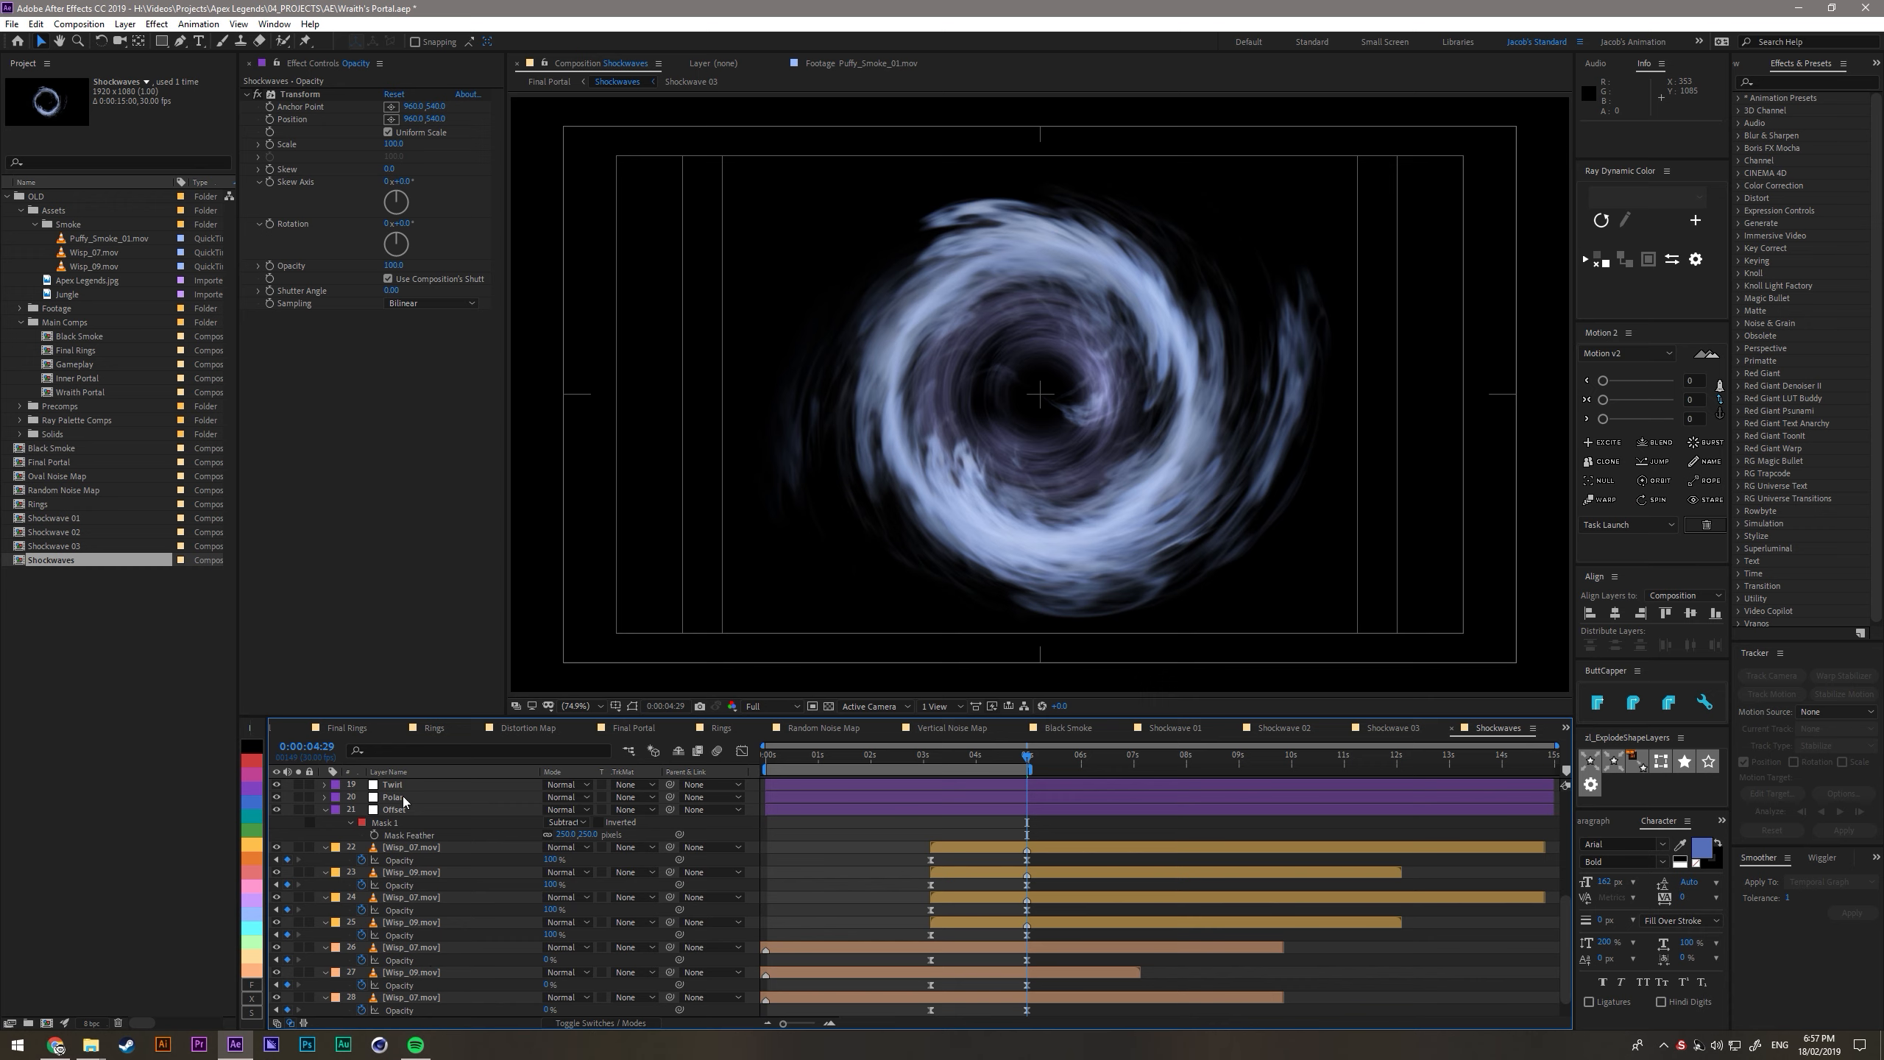
scroll(410, 824, "up", 1)
left_click_drag(409, 859, 410, 915)
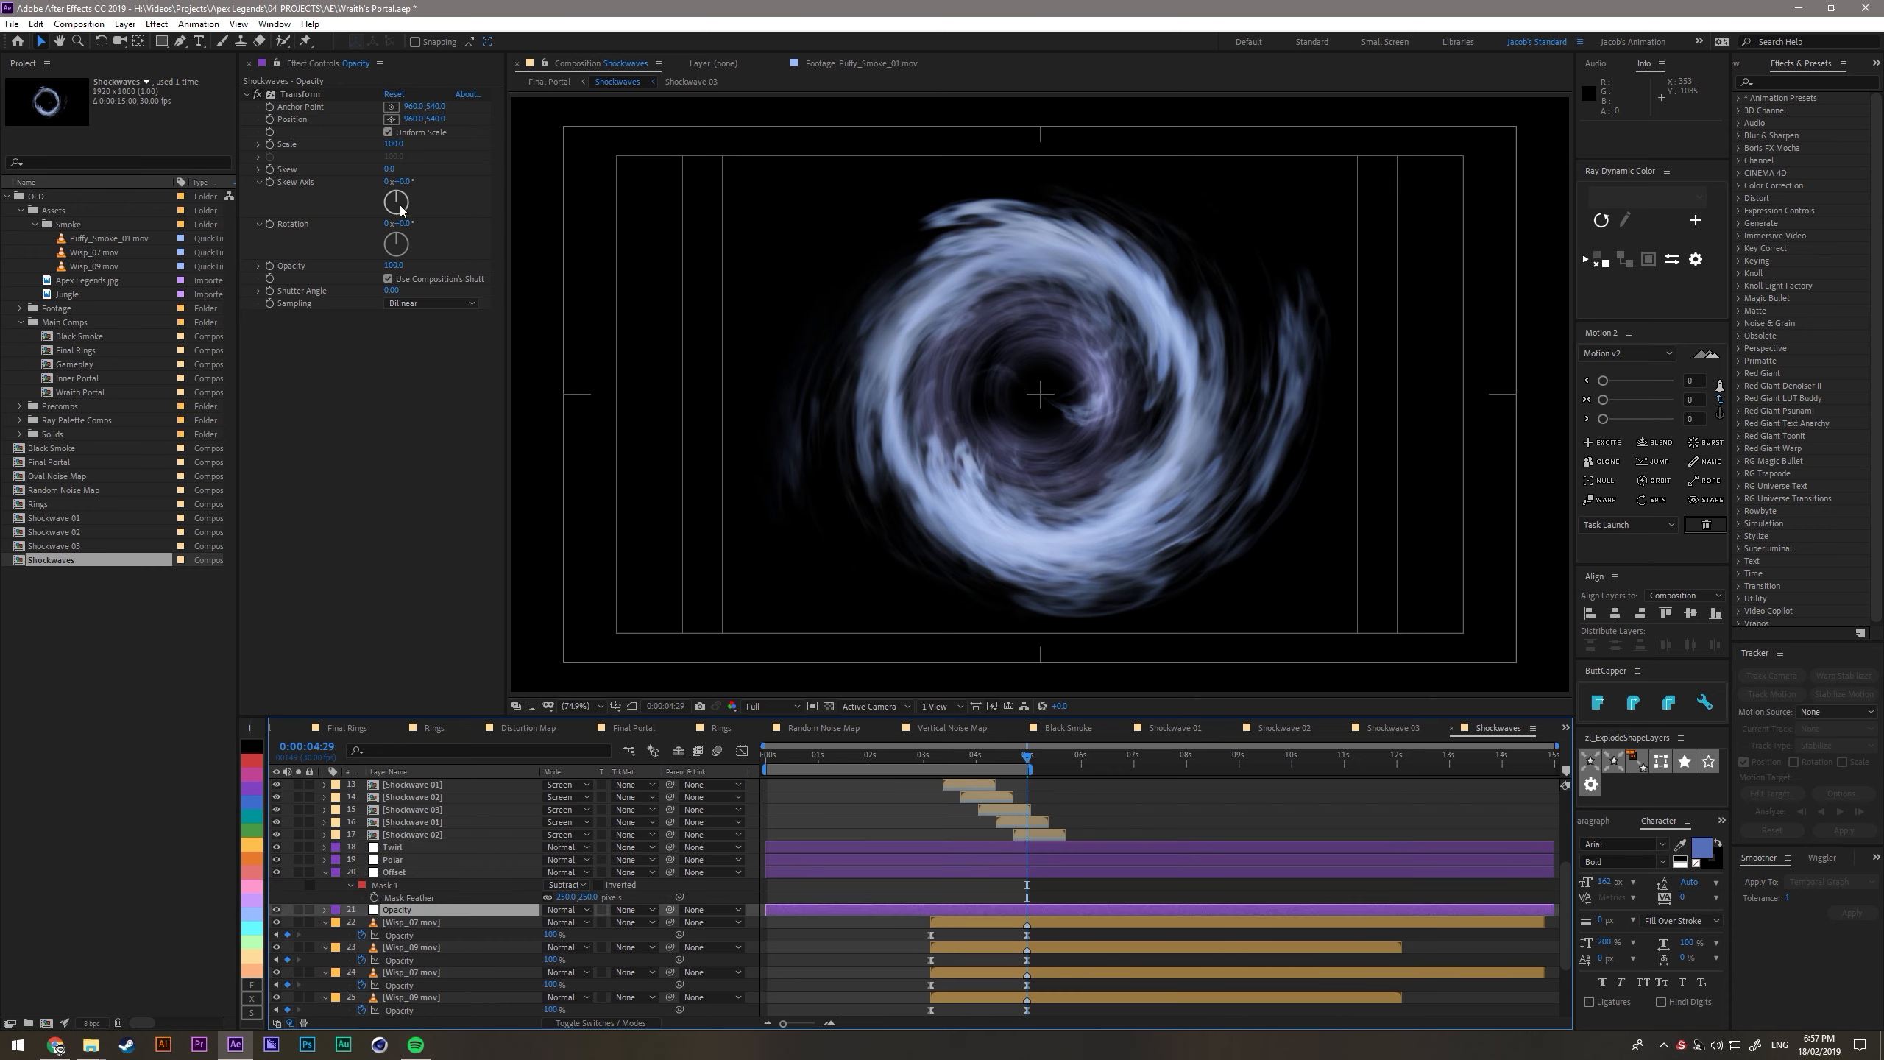
left_click_drag(394, 265, 373, 265)
left_click(388, 414)
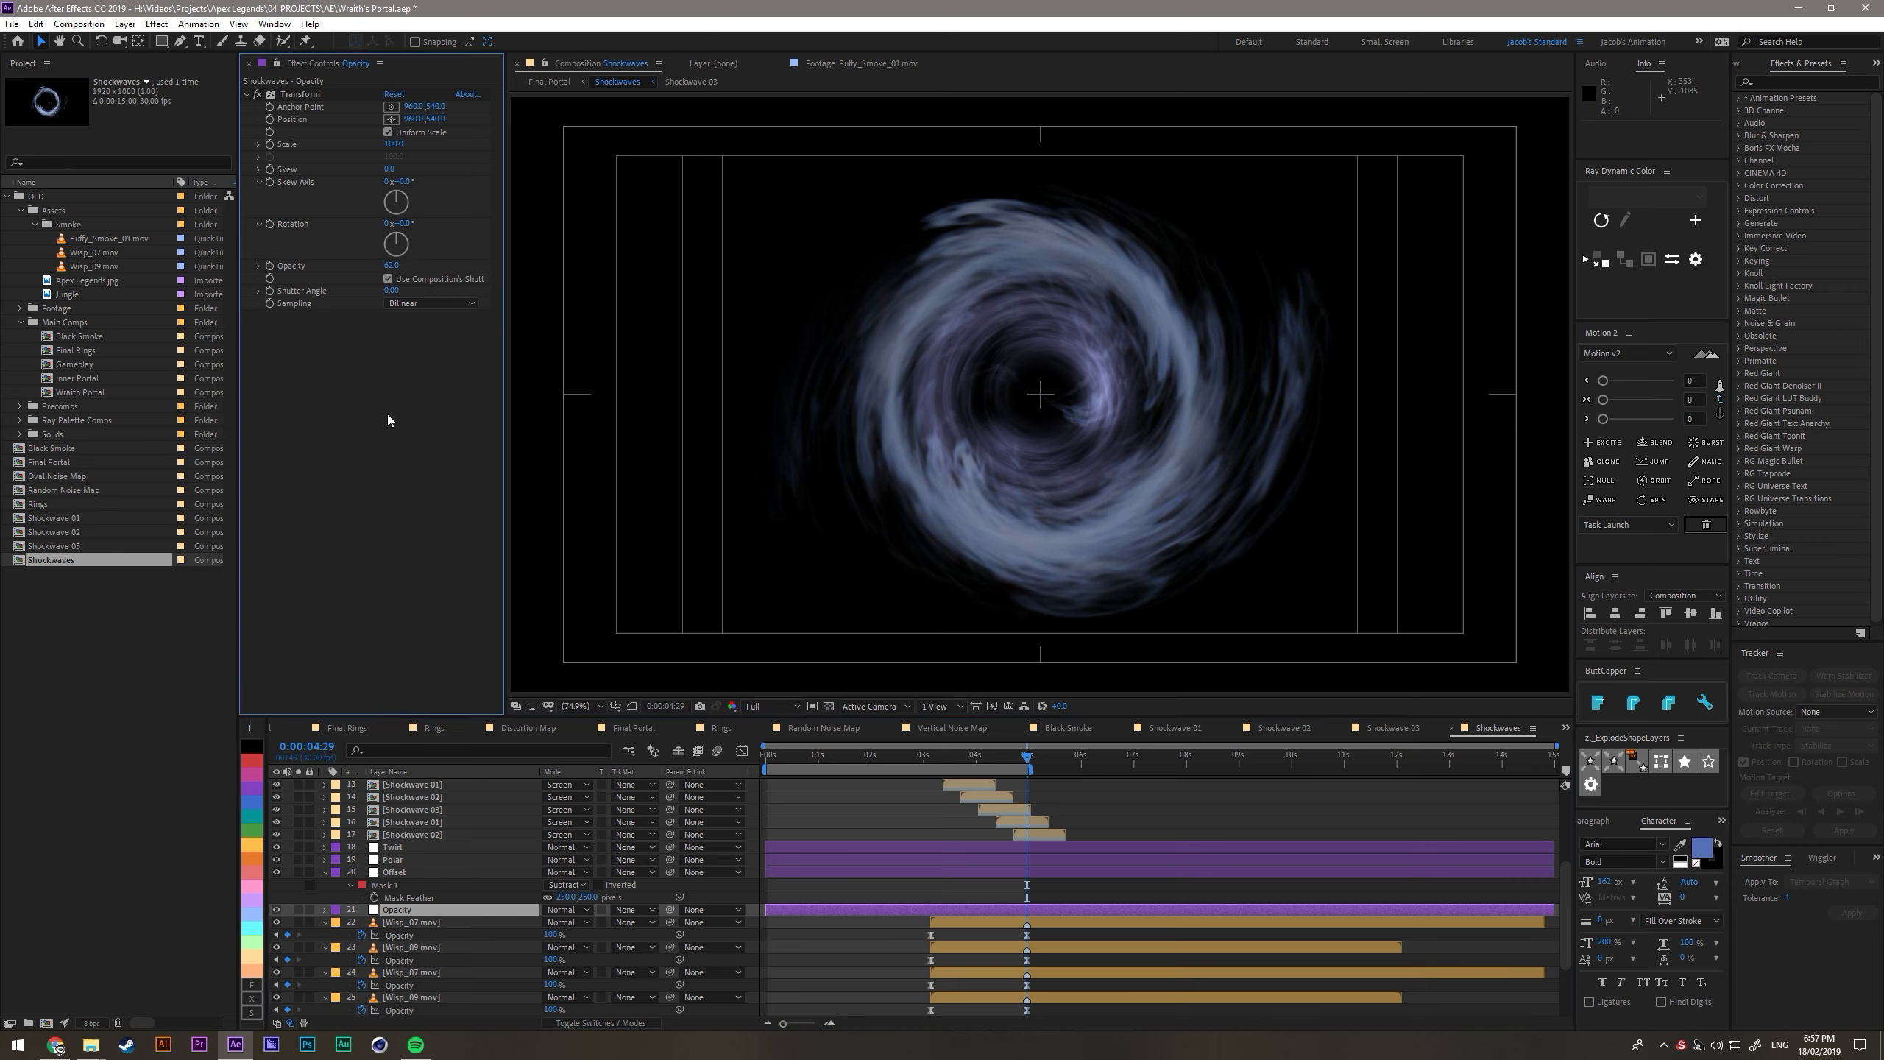
key("Tab")
left_click(339, 516)
- Add an adjustment layer directly below the Opacity layer and apply the Fill effect to it
left_click(410, 910)
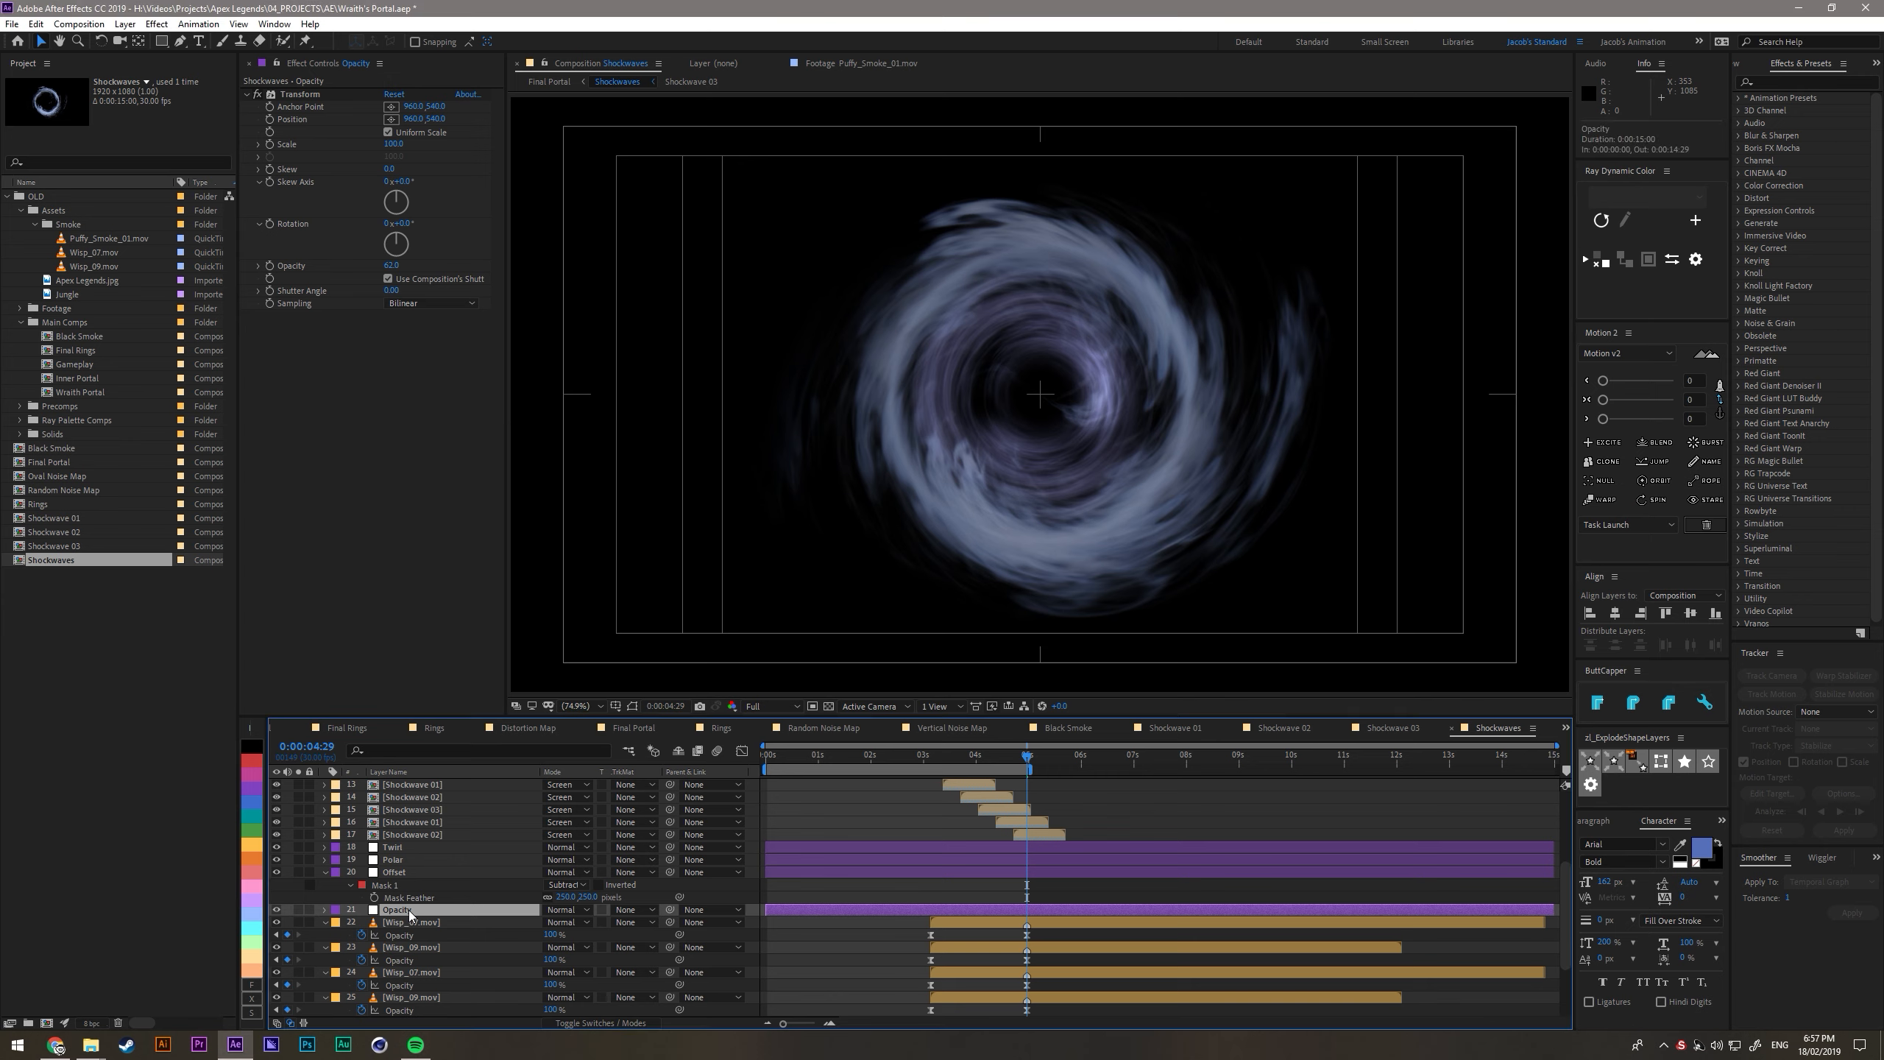
key("ctrl+alt+y")
left_click_drag(409, 912, 411, 929)
key("ctrl+space")
type("fill")
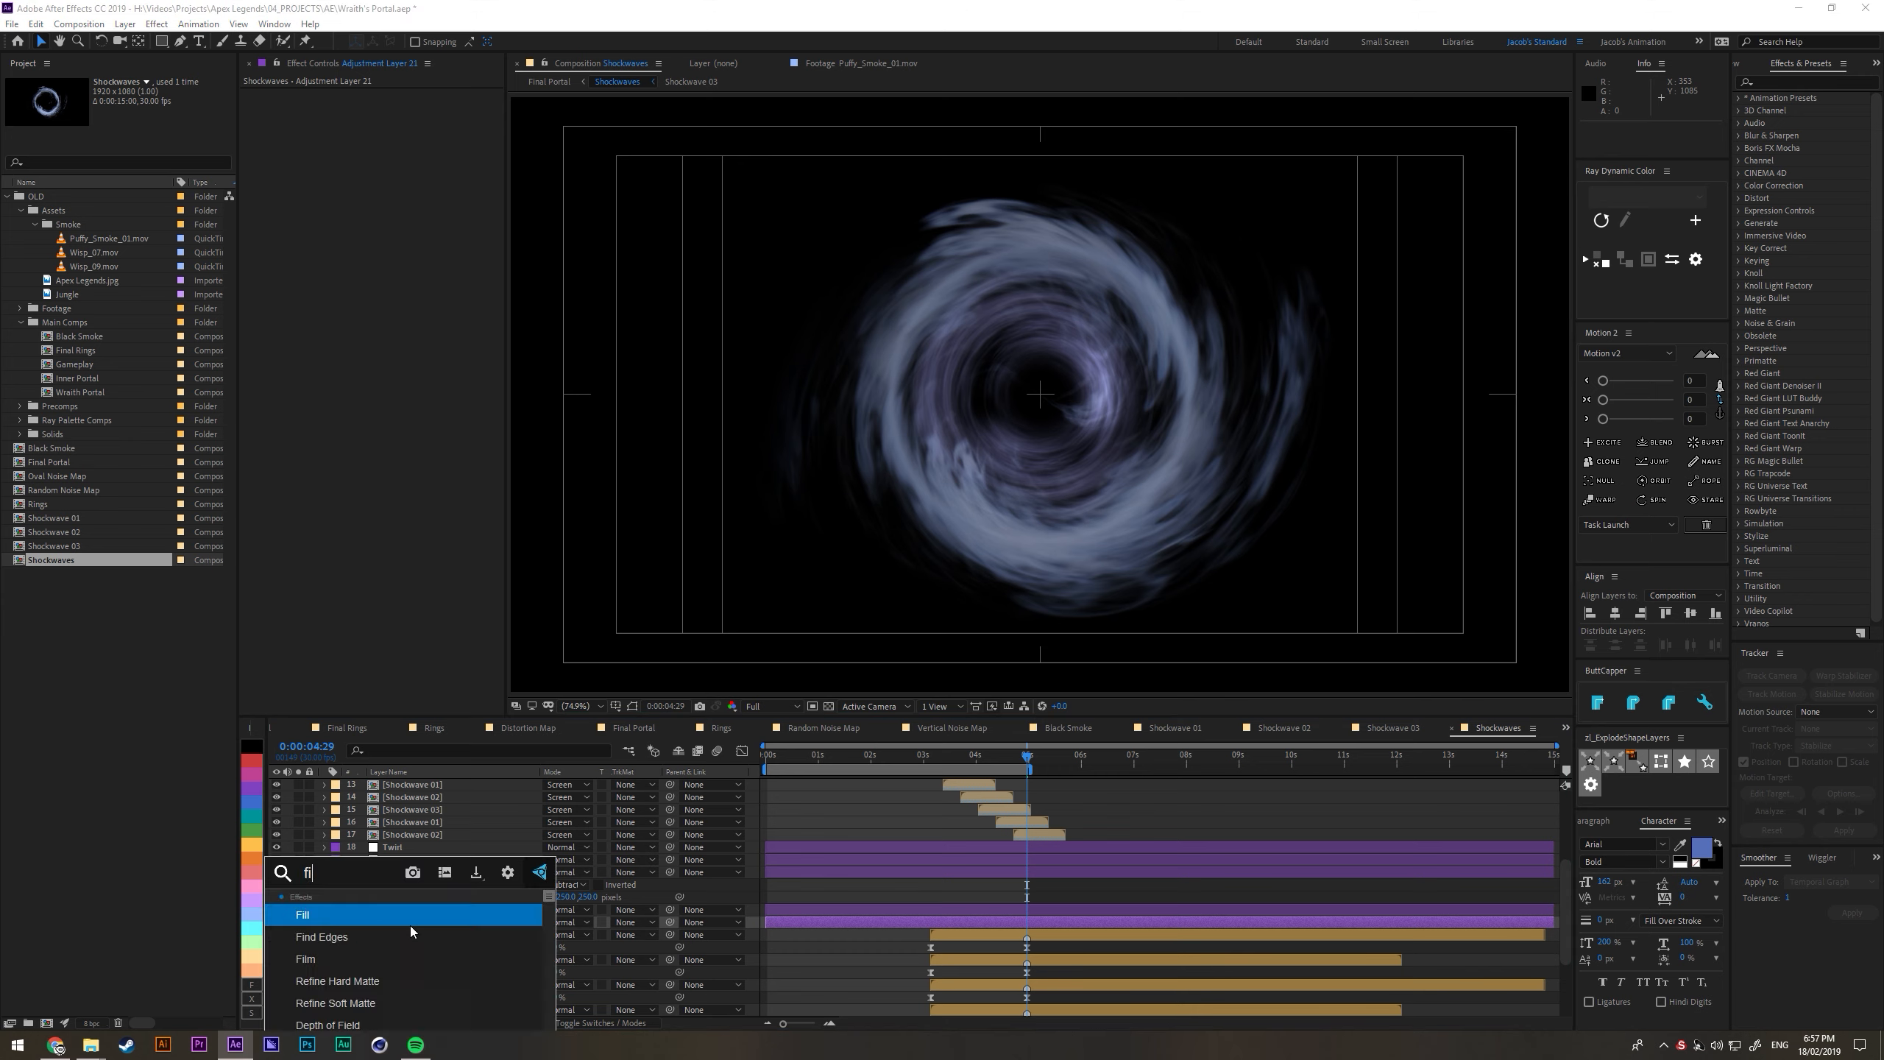
key("Return")
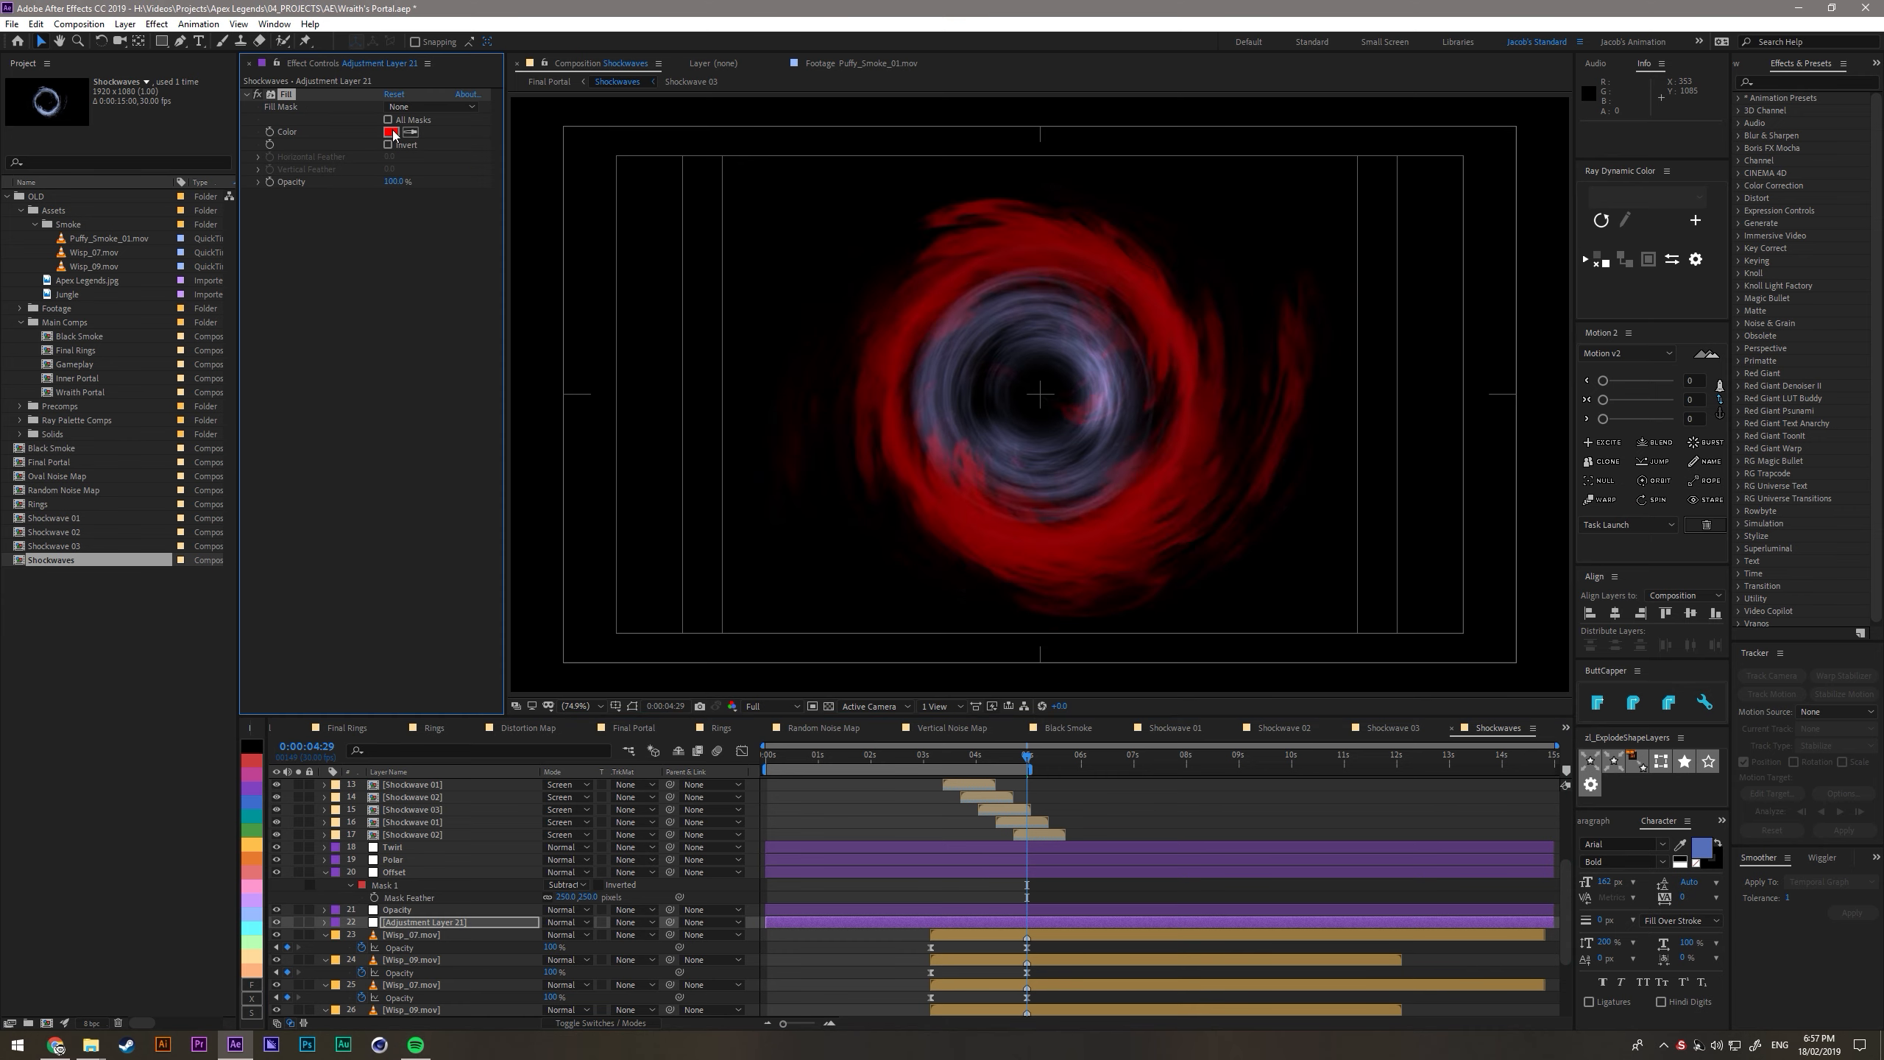
- Set the Fill effect's colour to the pale blue-violet B3B1FF
left_click(391, 131)
left_click(562, 455)
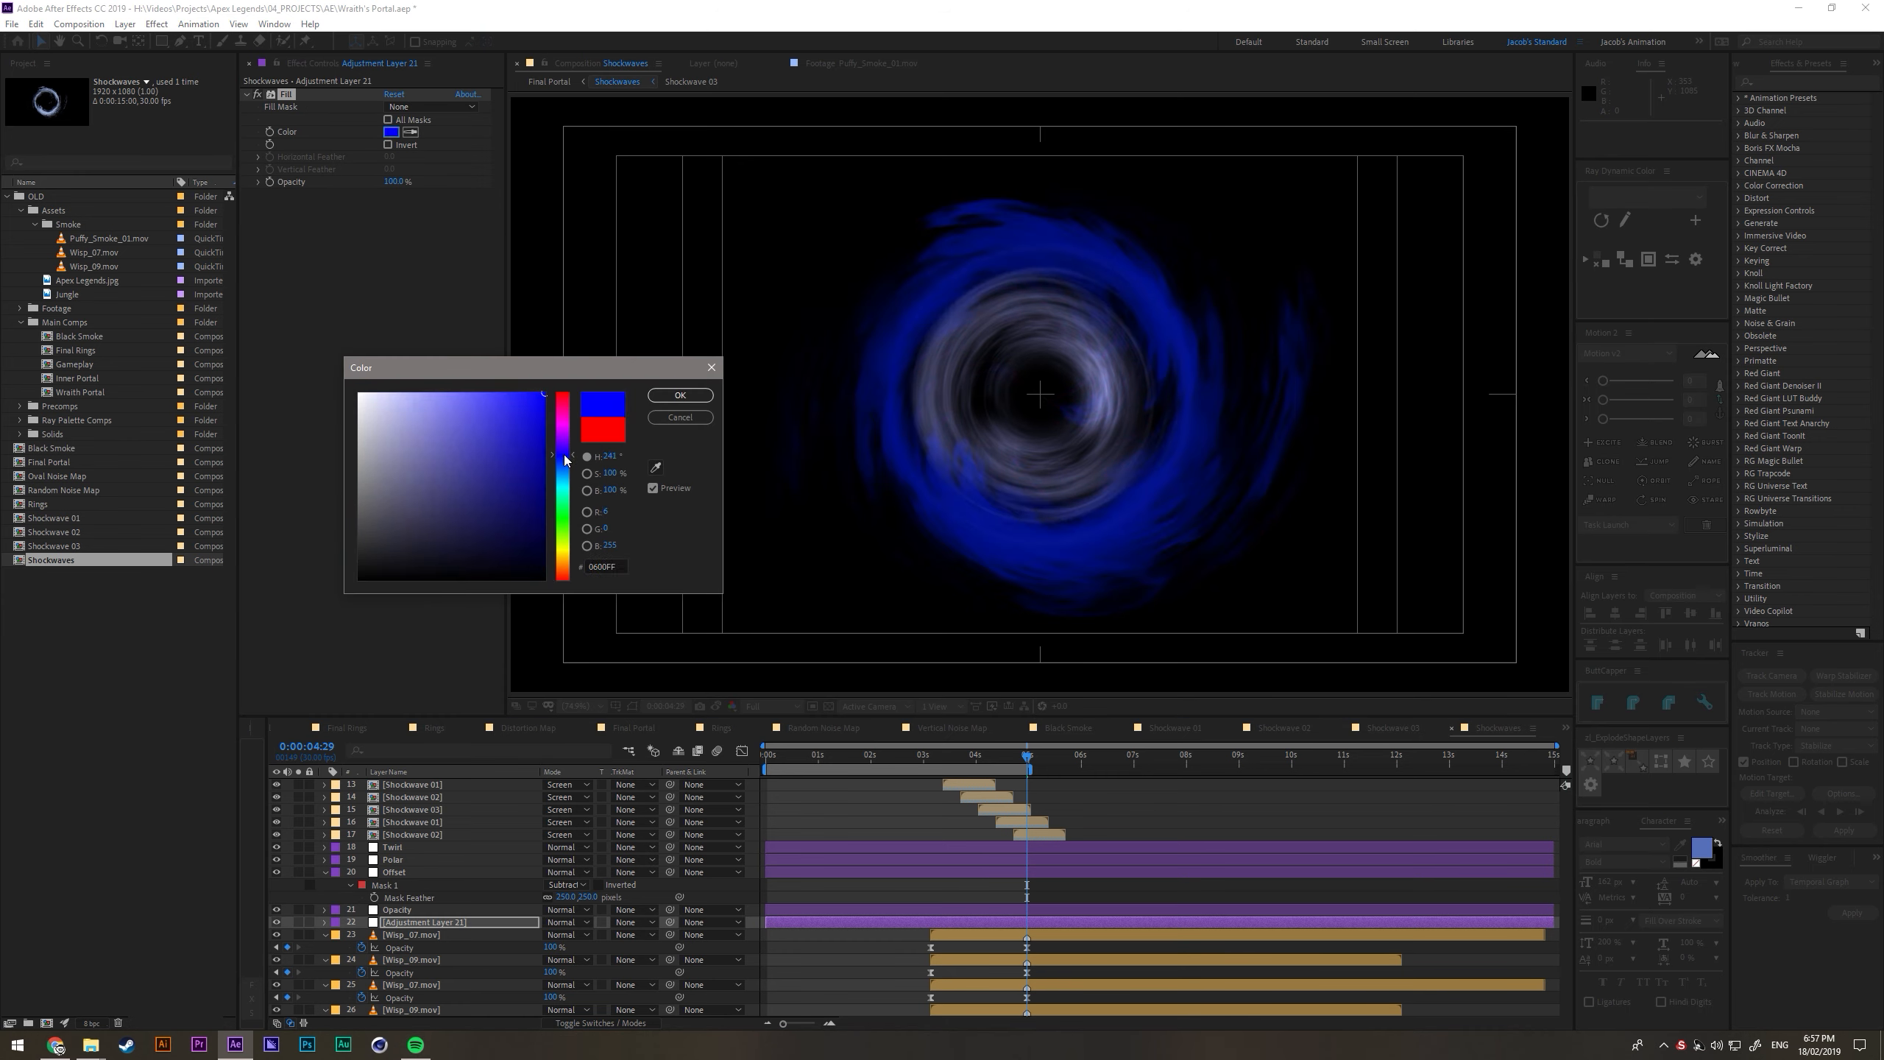
left_click_drag(482, 401, 414, 377)
left_click(679, 395)
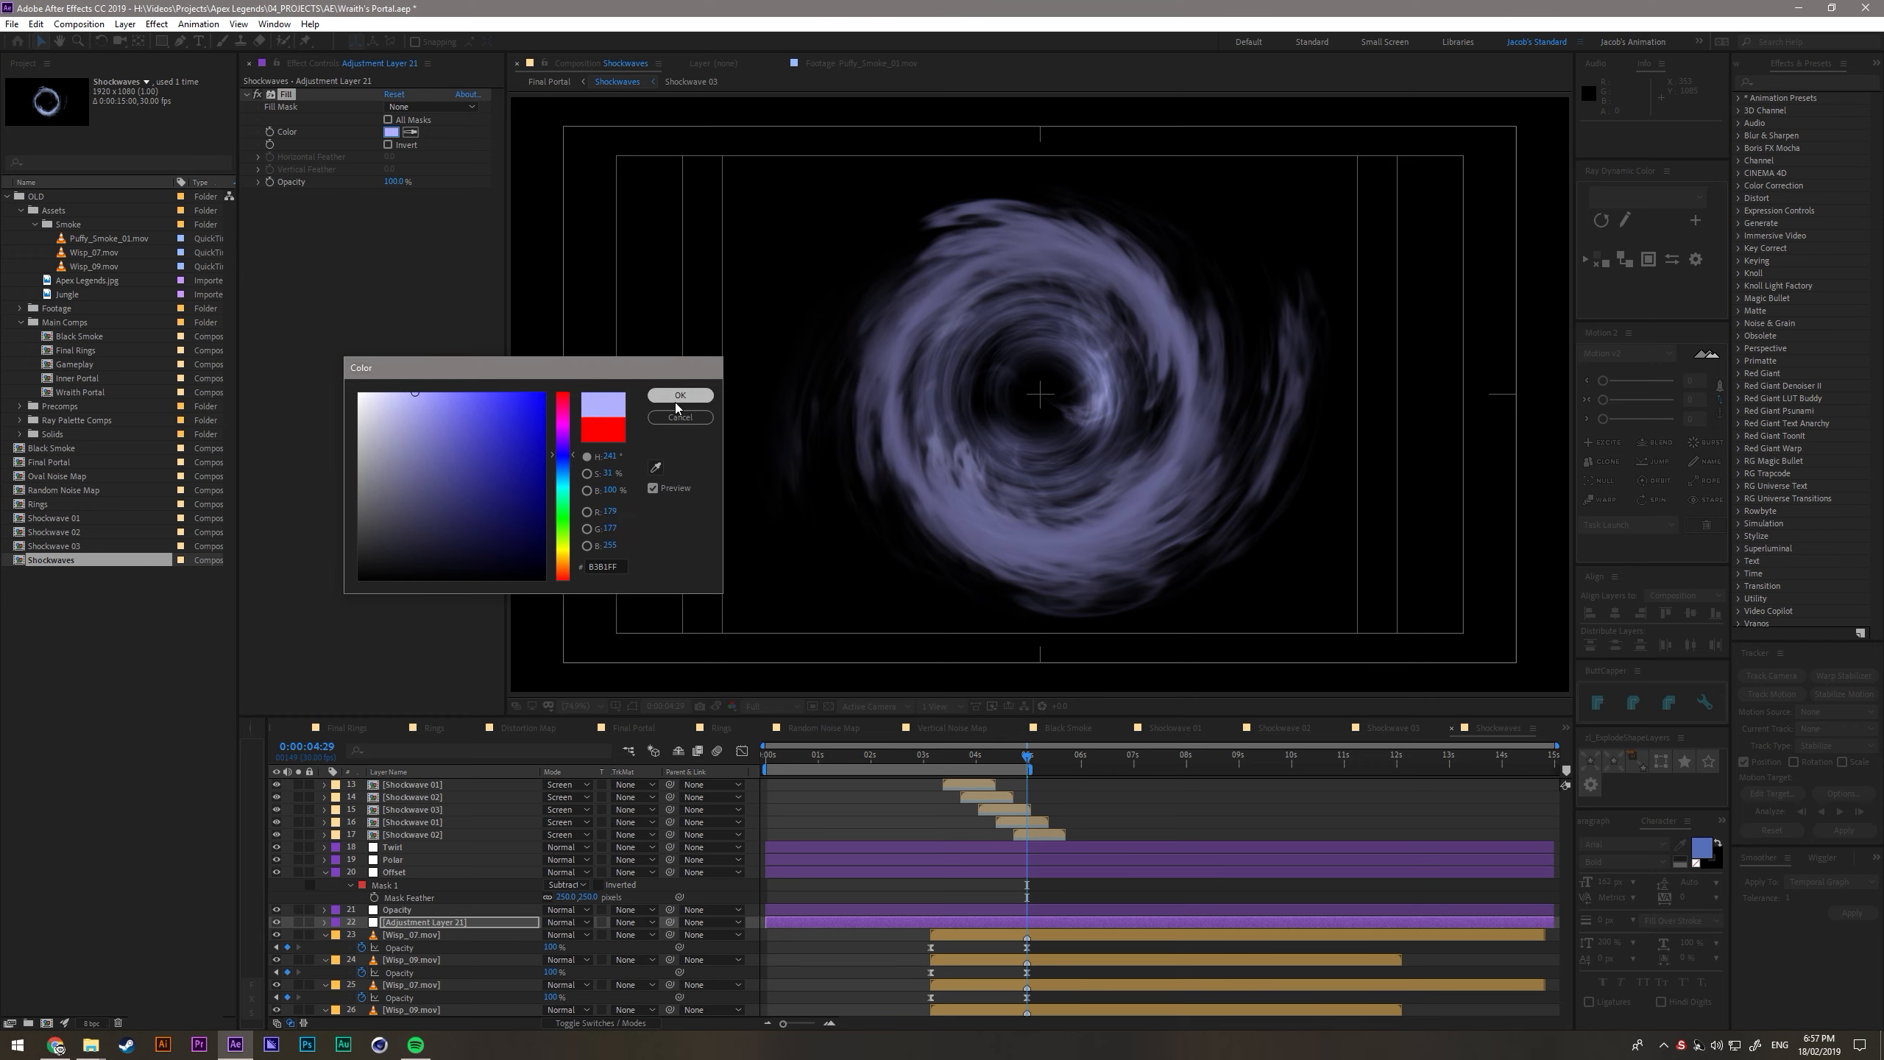
- Rename the adjustment layer with the Fill effect as Fill
left_click(399, 923)
key("Return")
type("Fill")
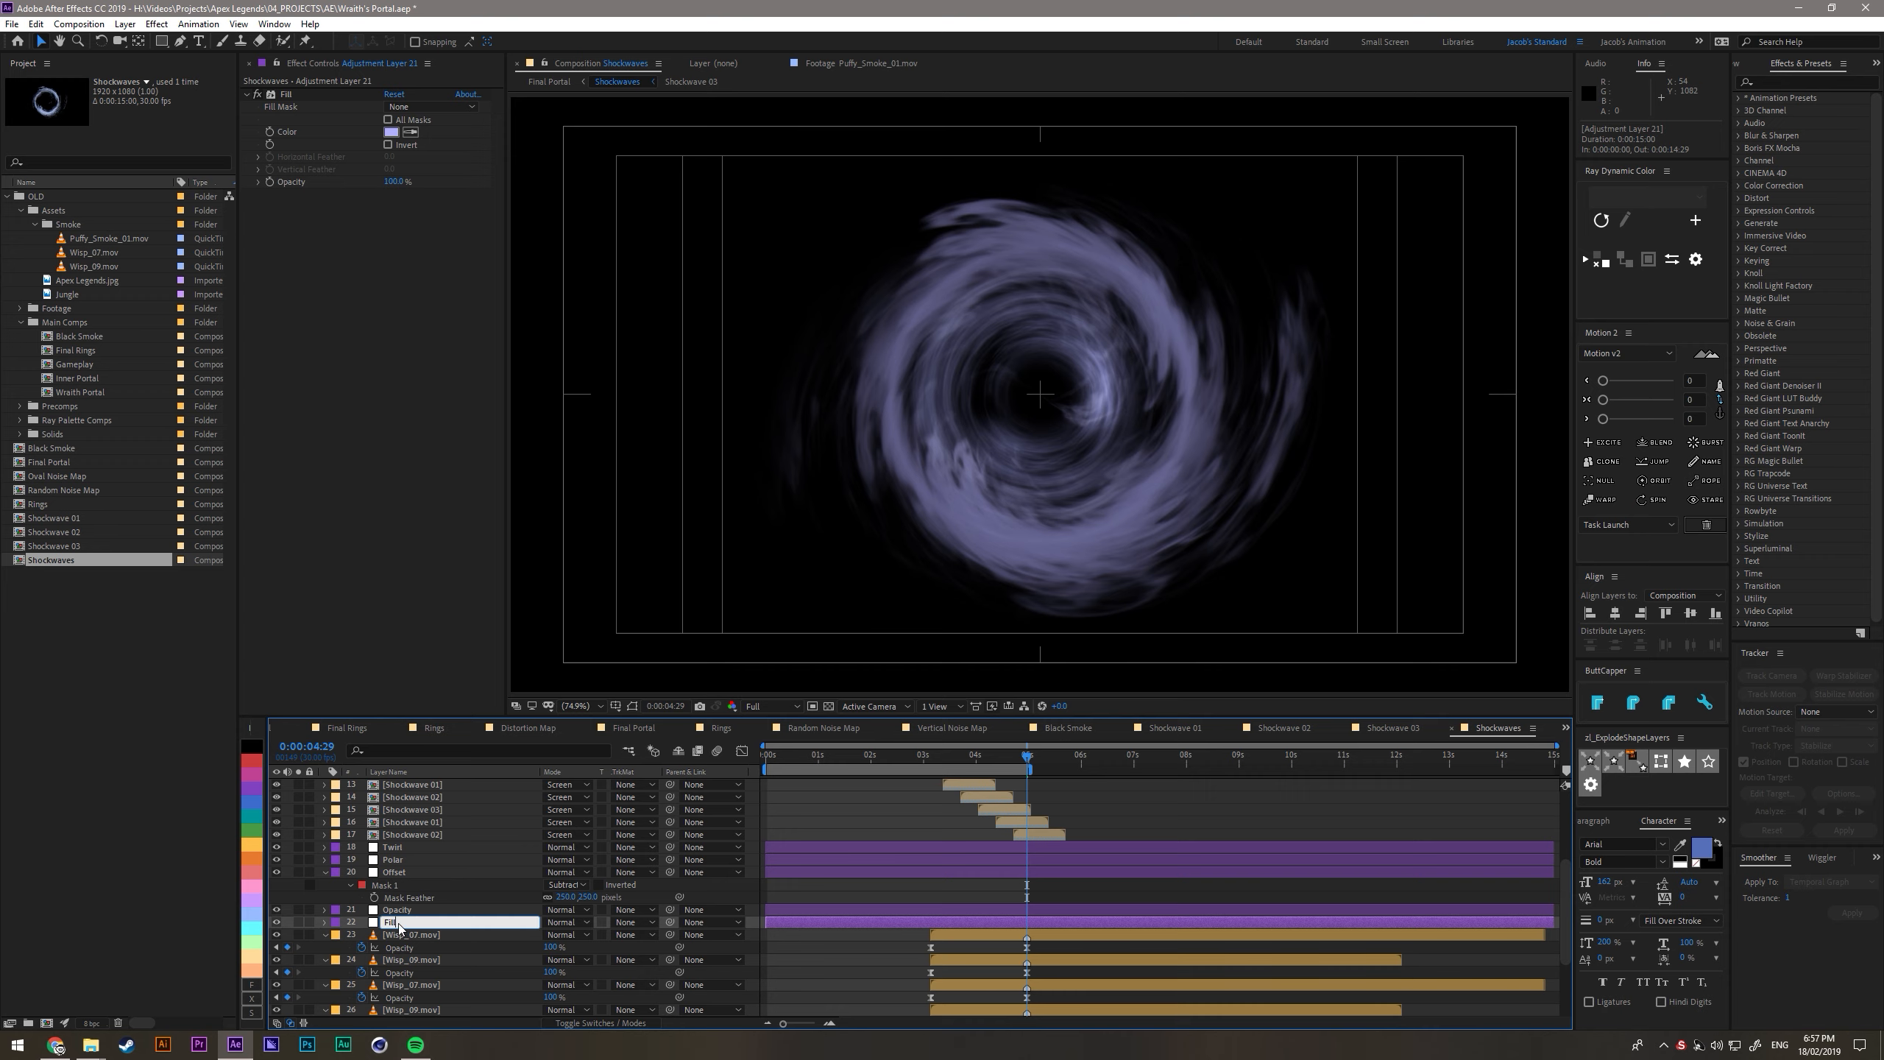
key("Return")
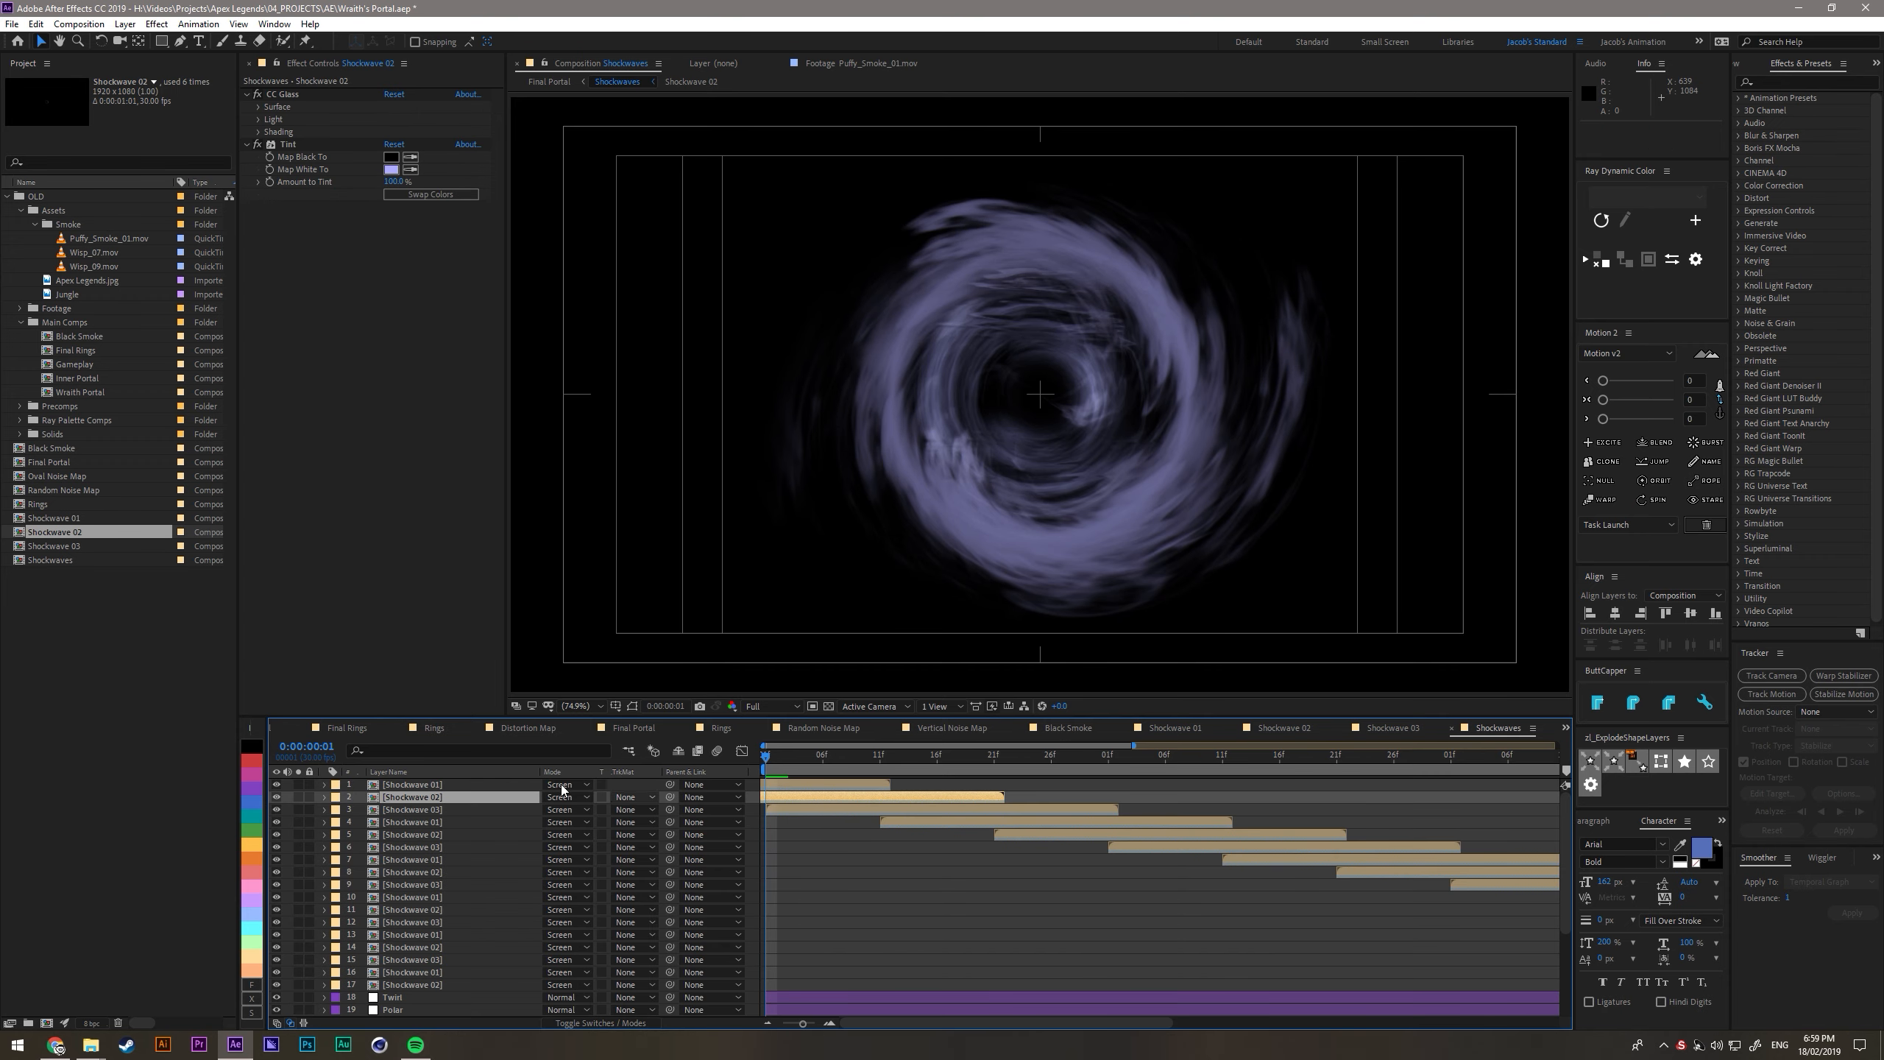
- Set the CC Glass bump map of layer 2, Shockwave 02, to the layer itself, 2. Shockwave 02
left_click(261, 98)
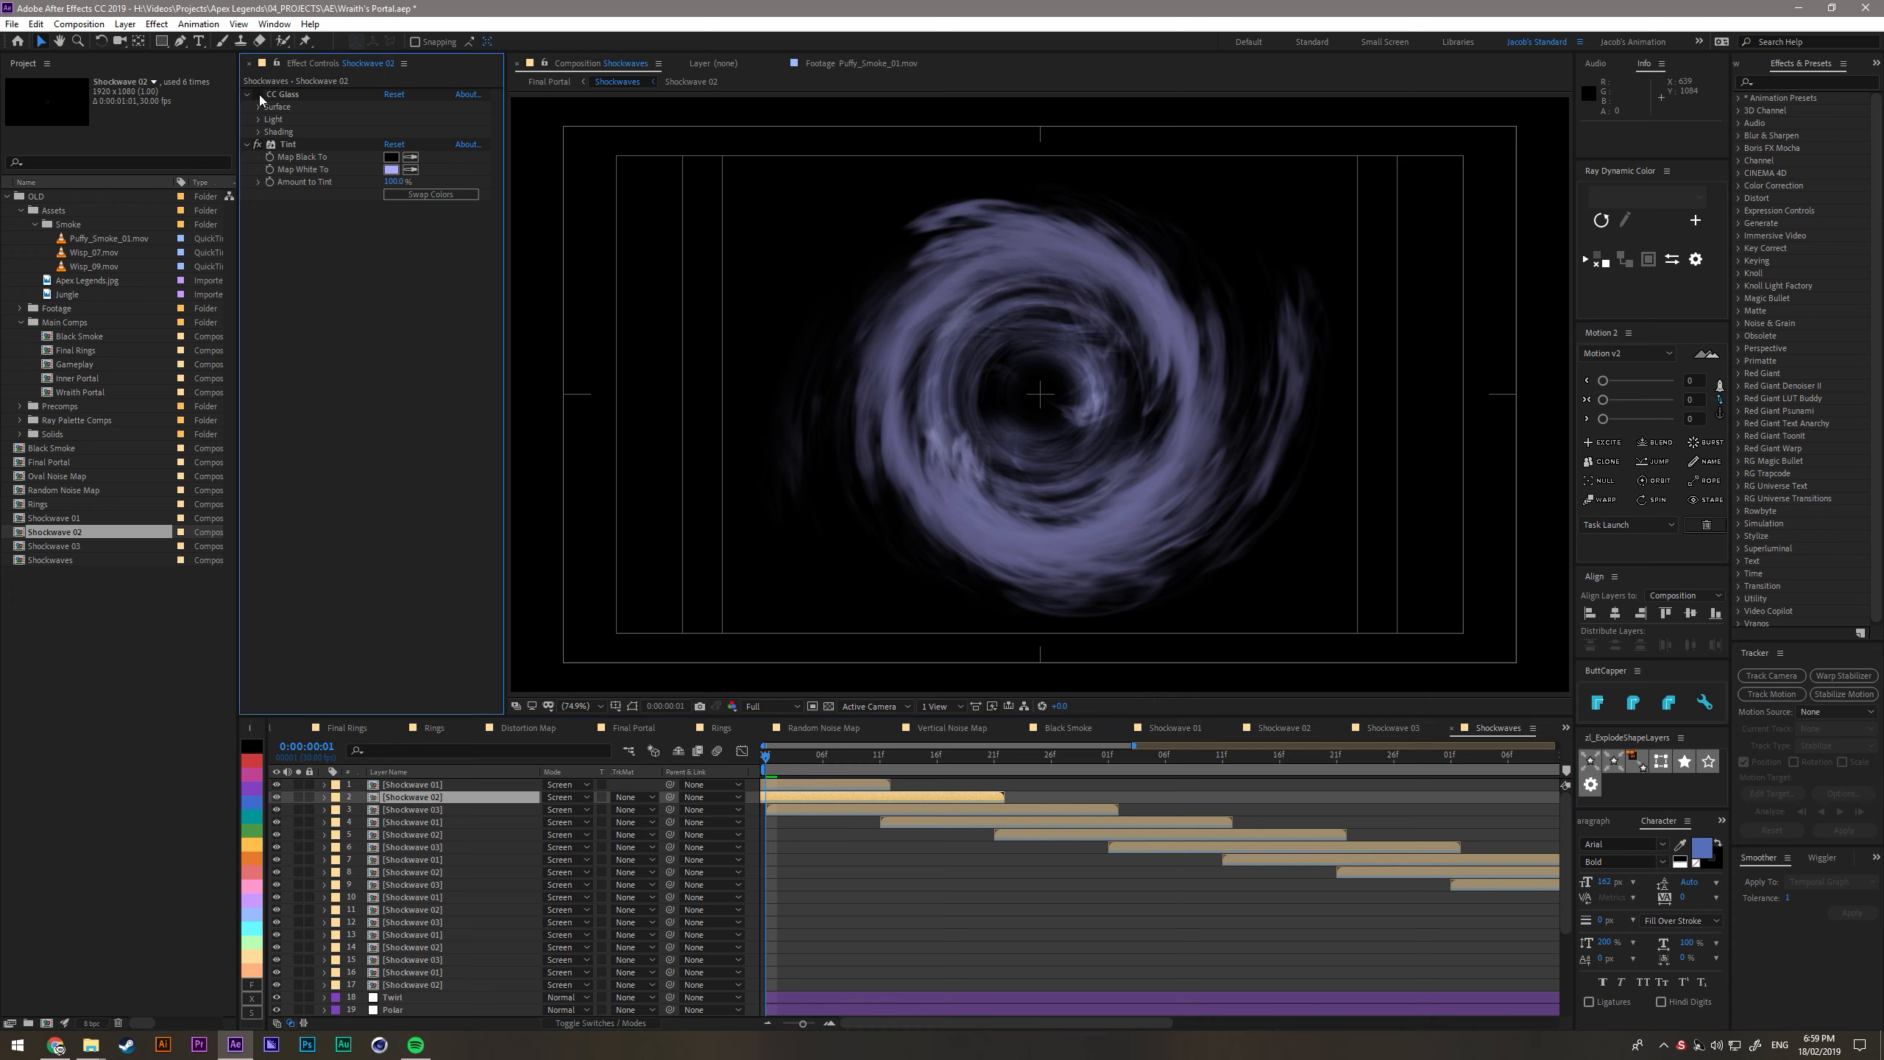
left_click(258, 94)
left_click(258, 107)
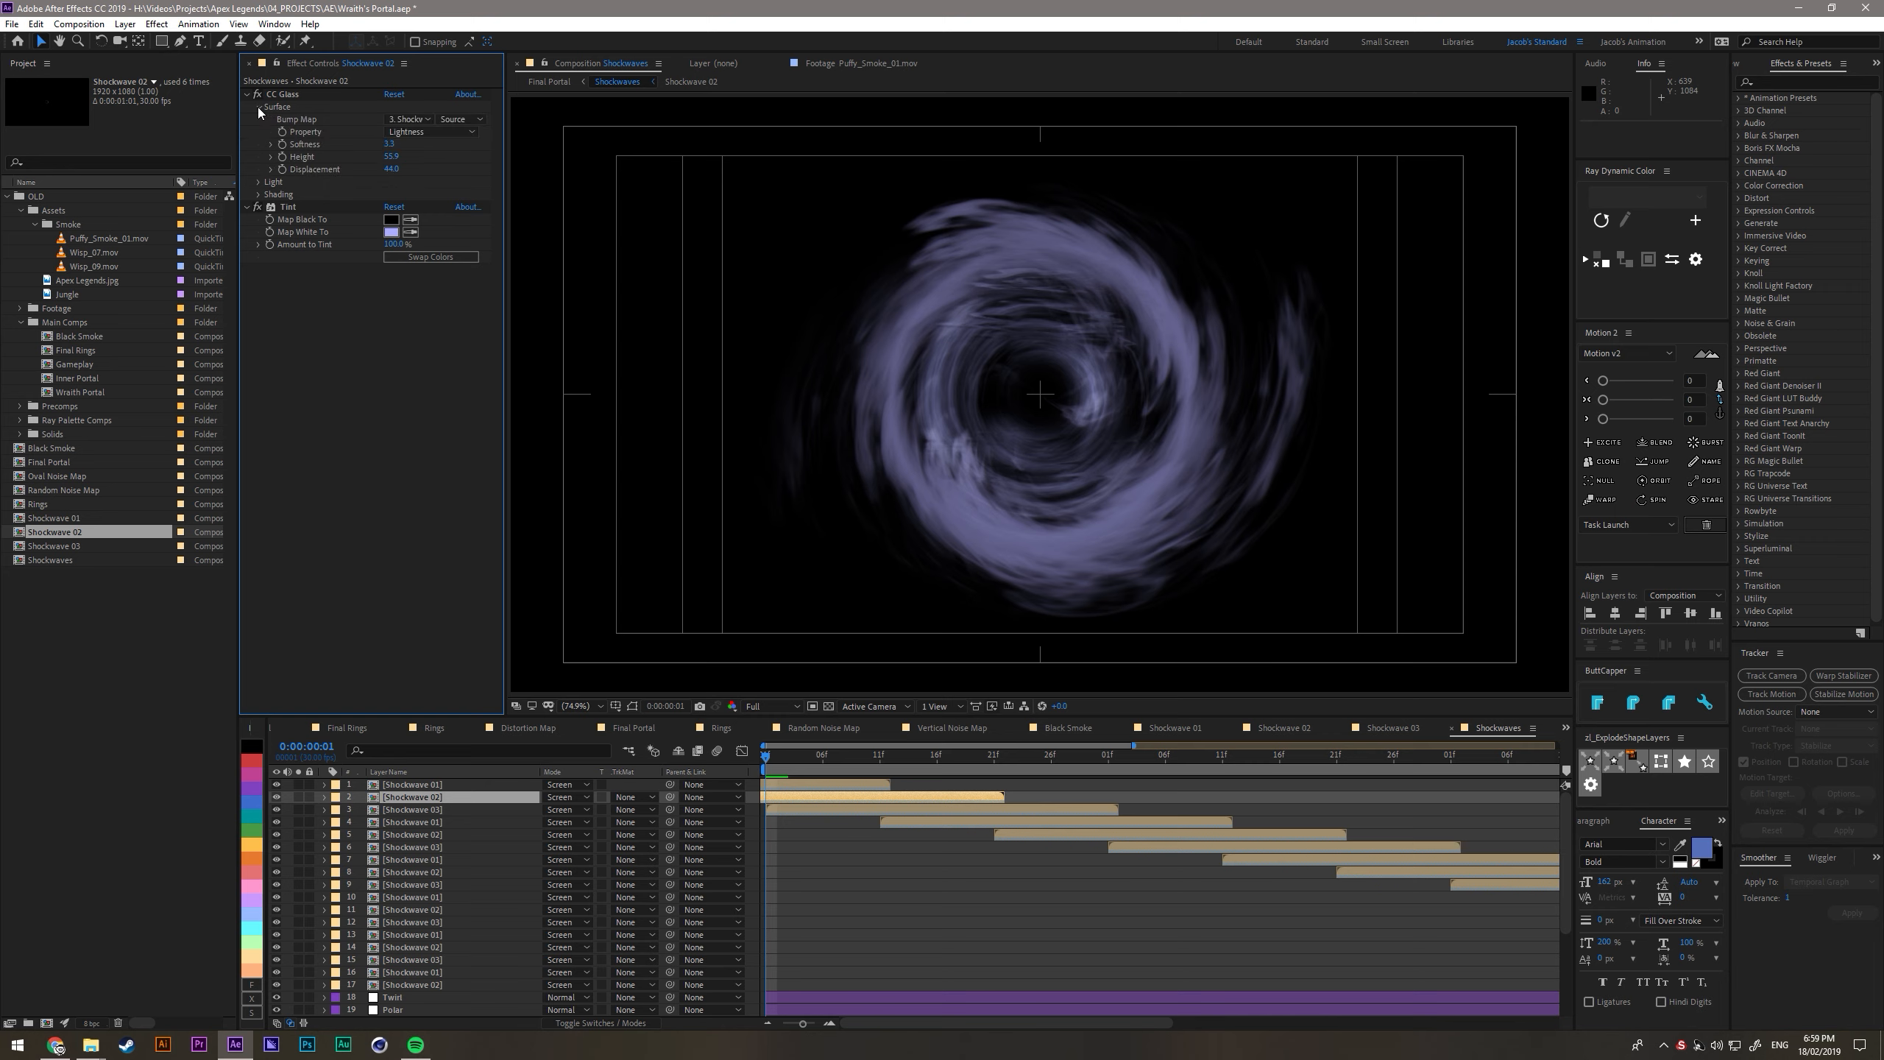
left_click(407, 119)
left_click(534, 565)
left_click(802, 802)
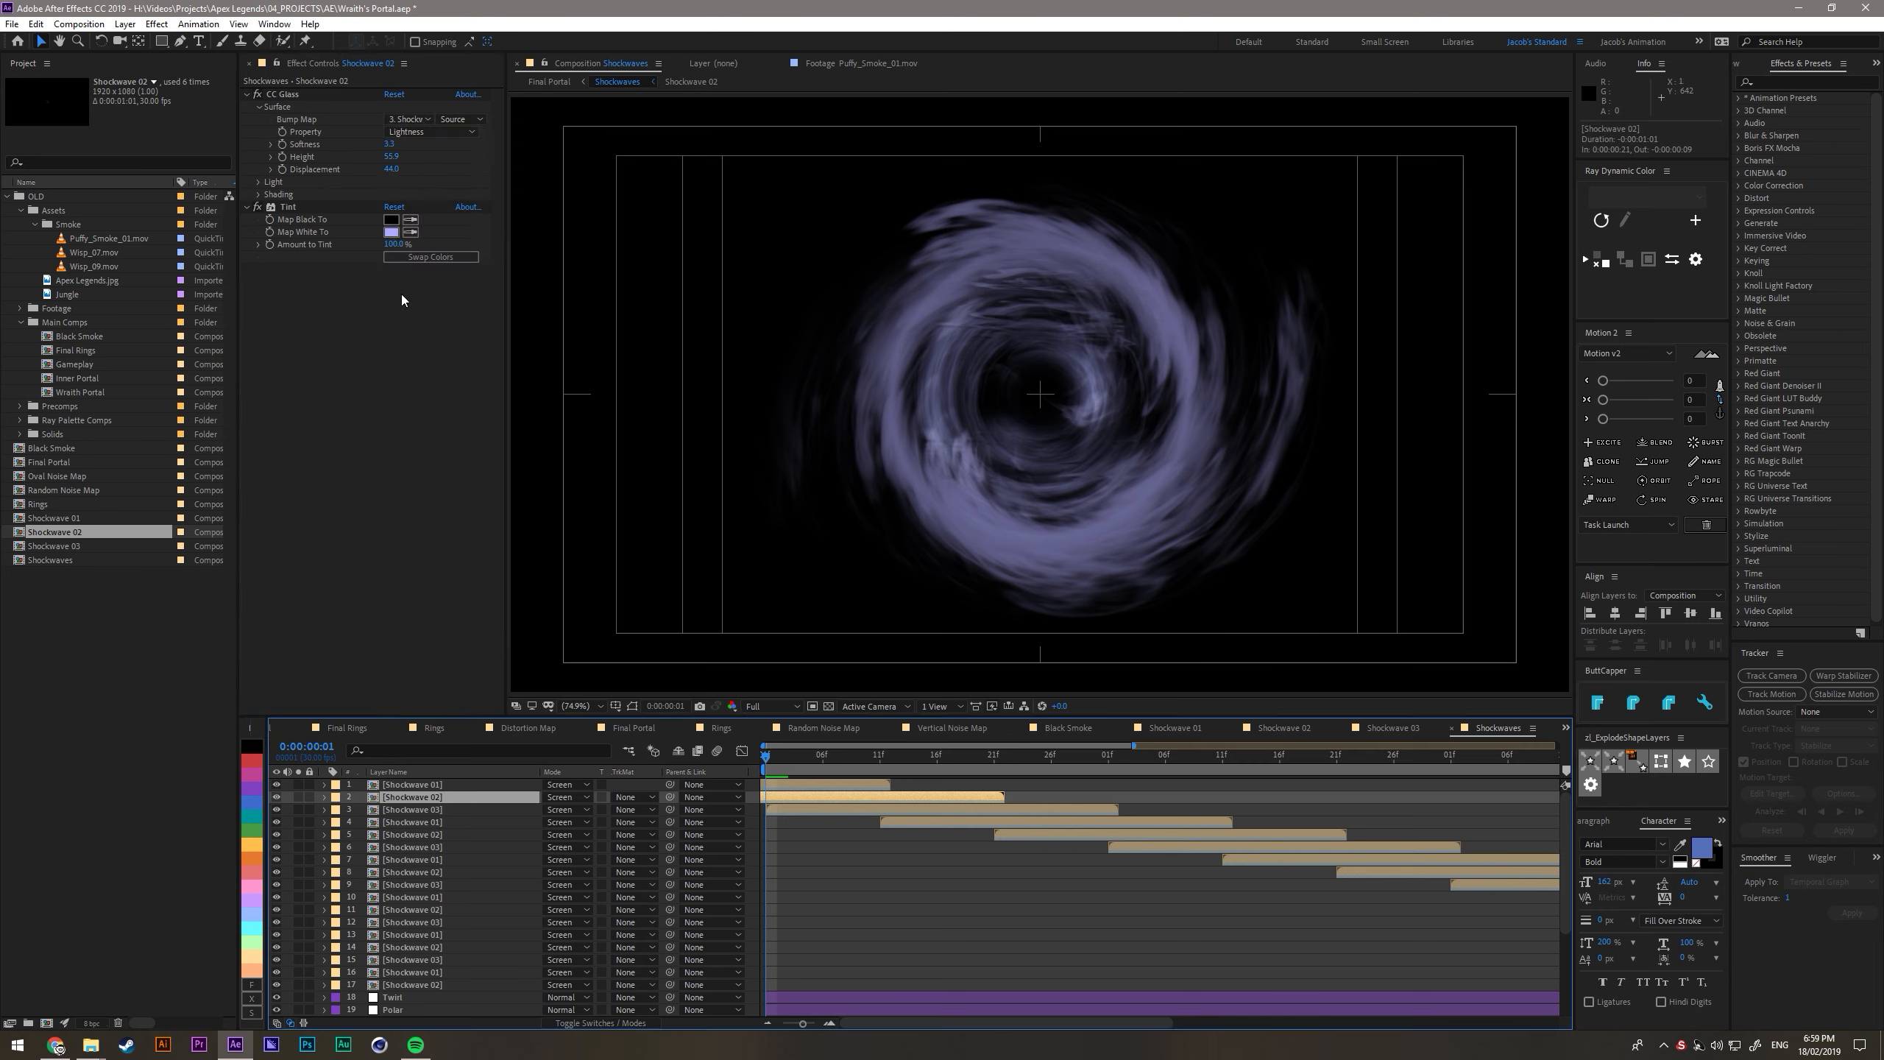
left_click(406, 119)
left_click(422, 170)
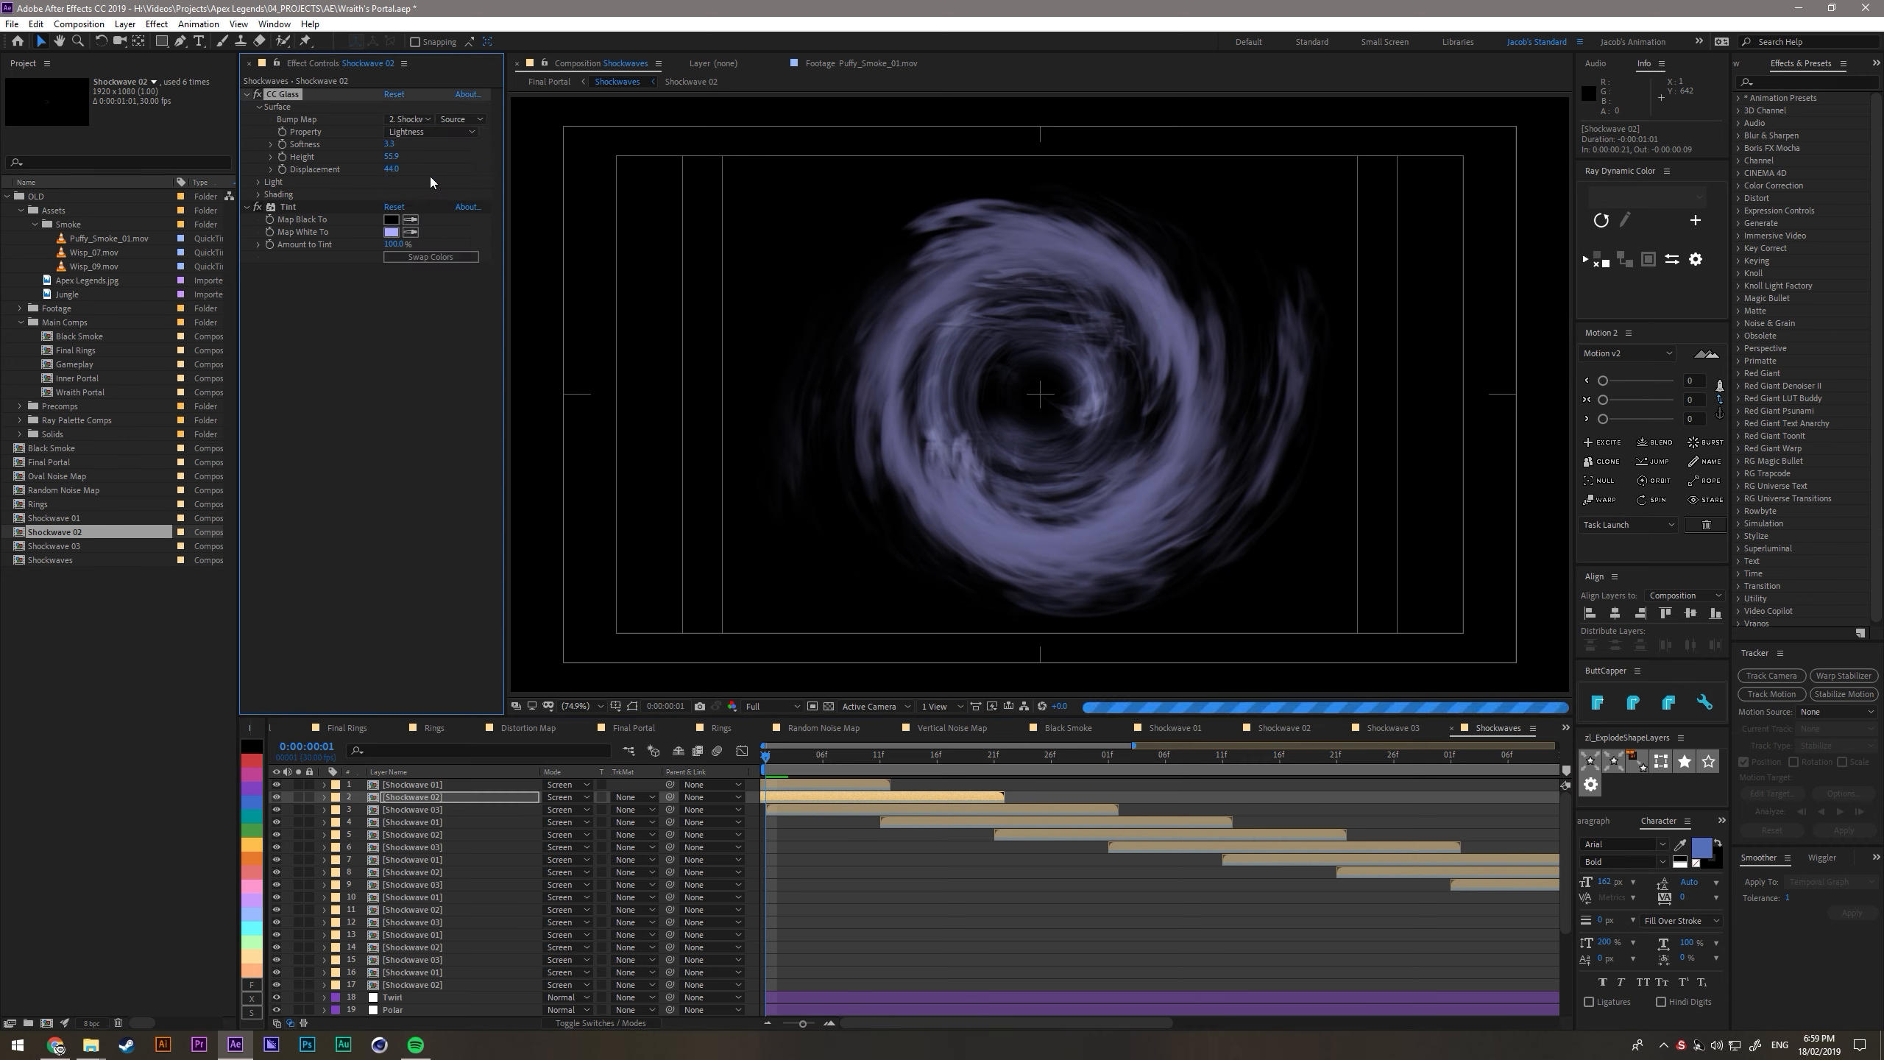
- Check layer 3's CC Glass bump map and set layer 1's bump map to 1. Shockwave 01
left_click(799, 810)
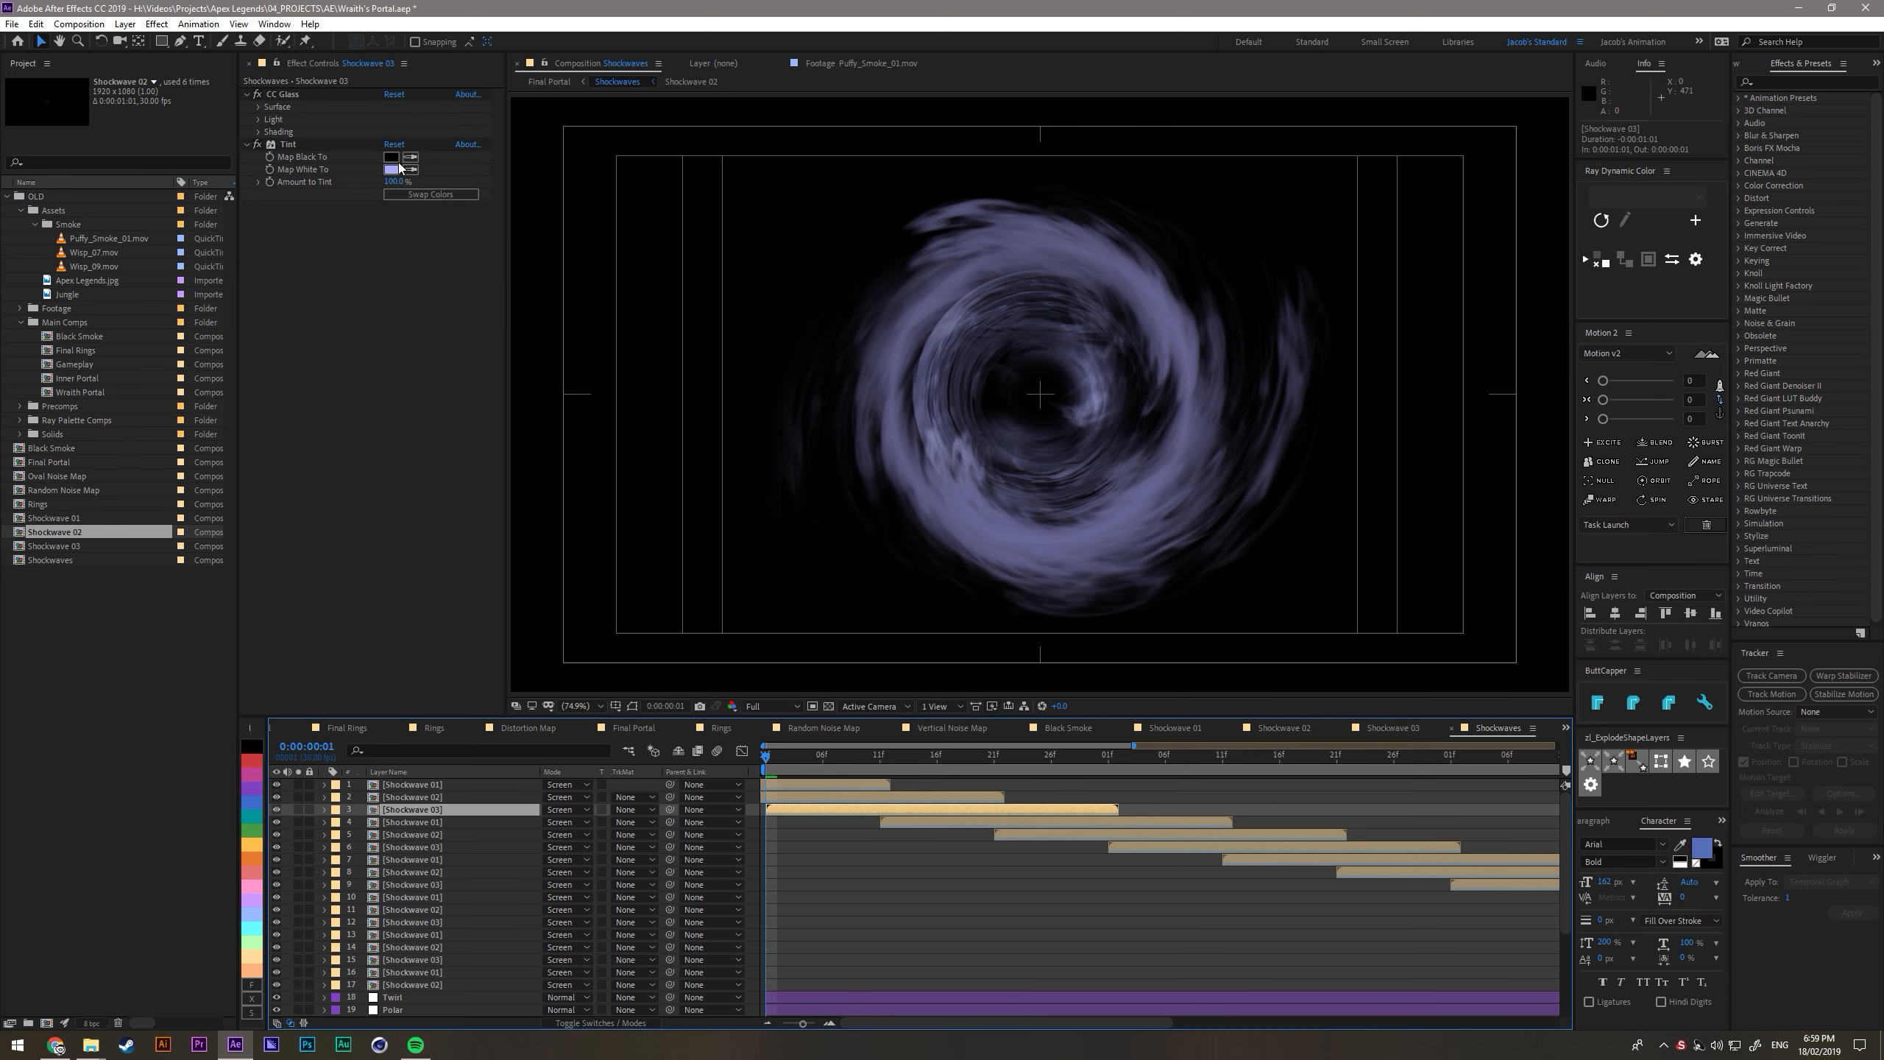
left_click(259, 107)
left_click(409, 119)
left_click(332, 348)
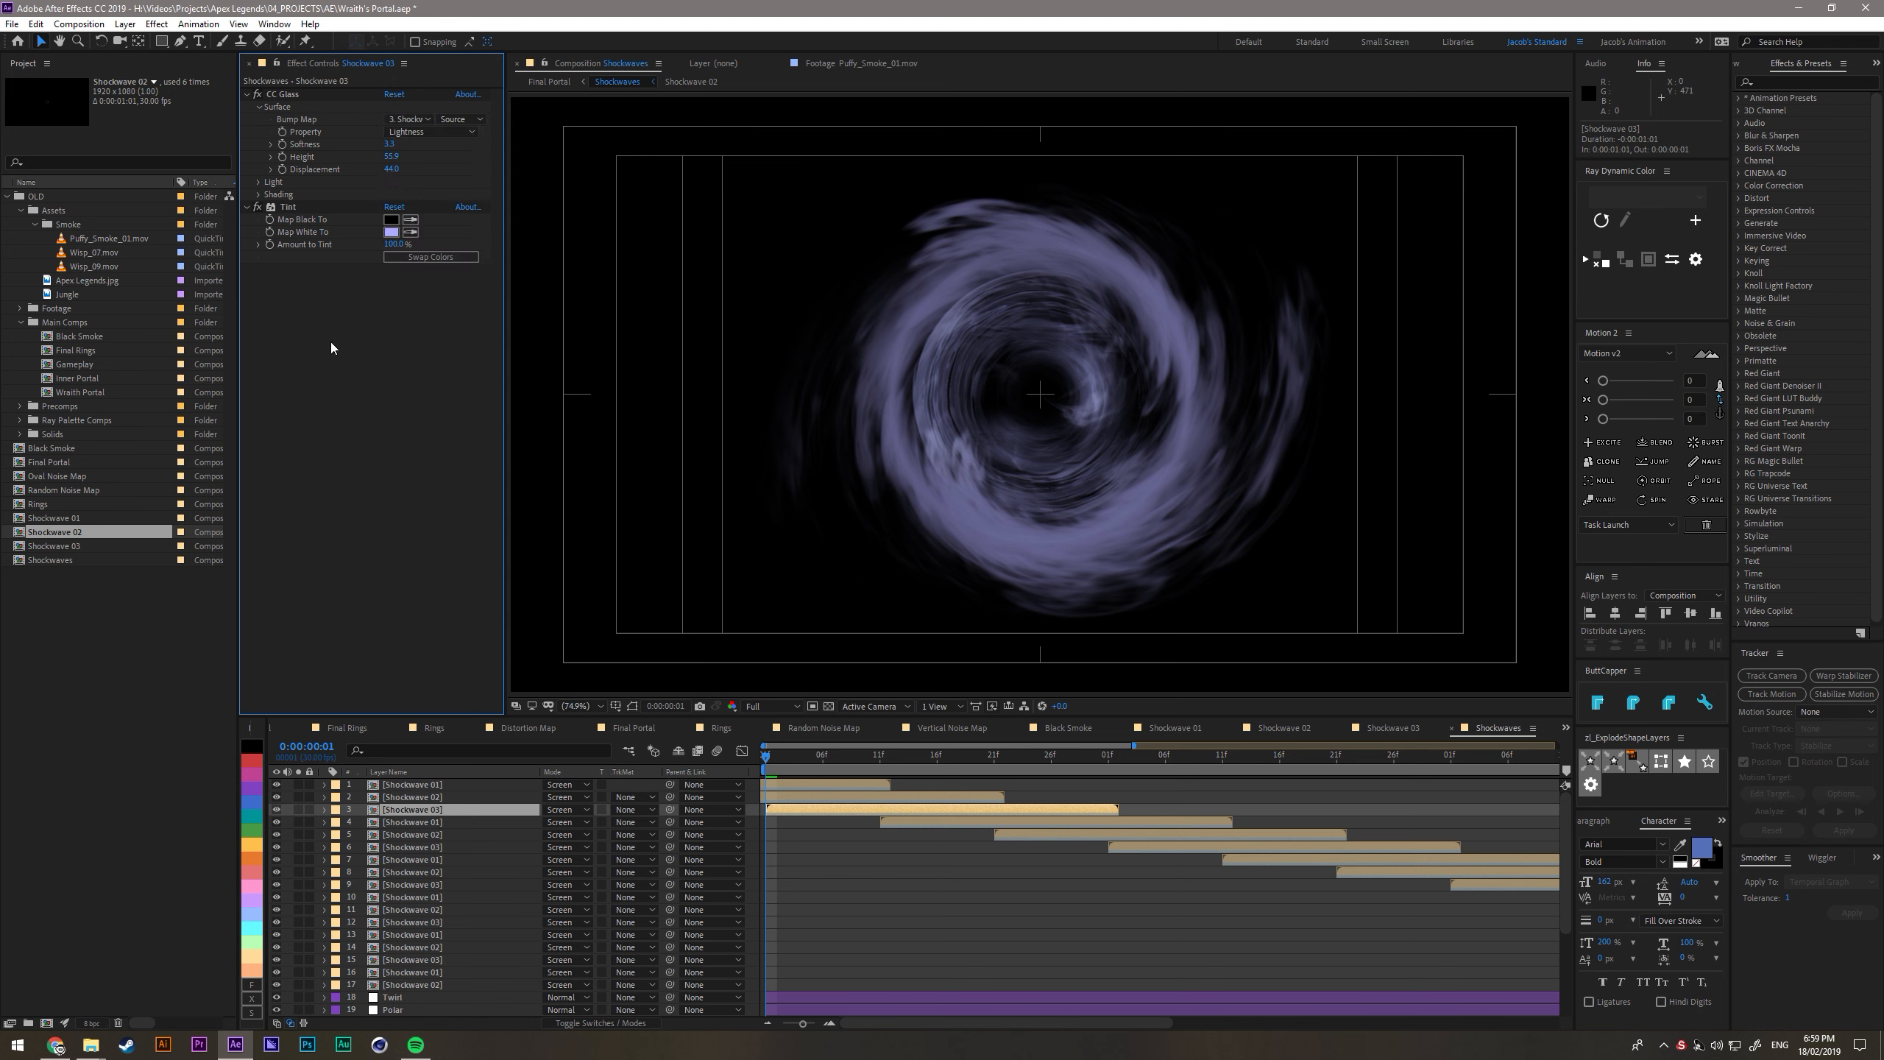
left_click(818, 786)
left_click(259, 107)
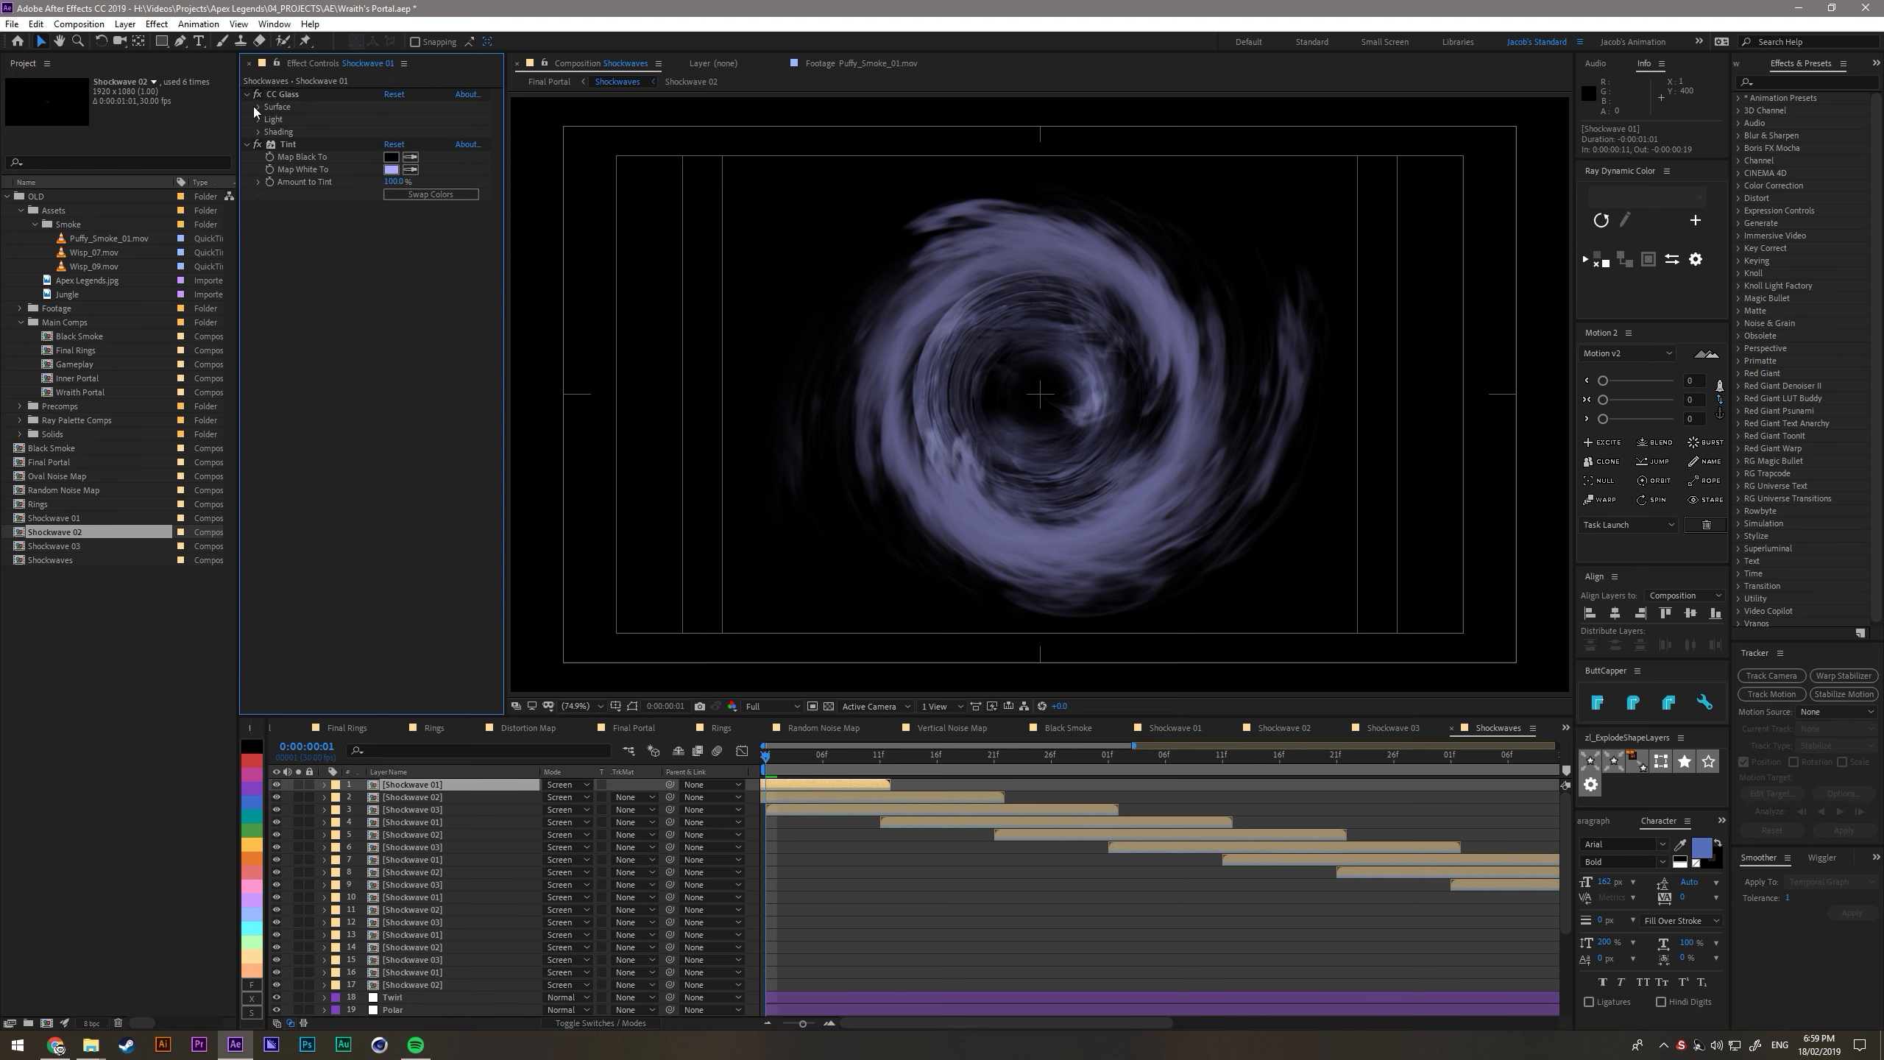
left_click(408, 119)
left_click(445, 156)
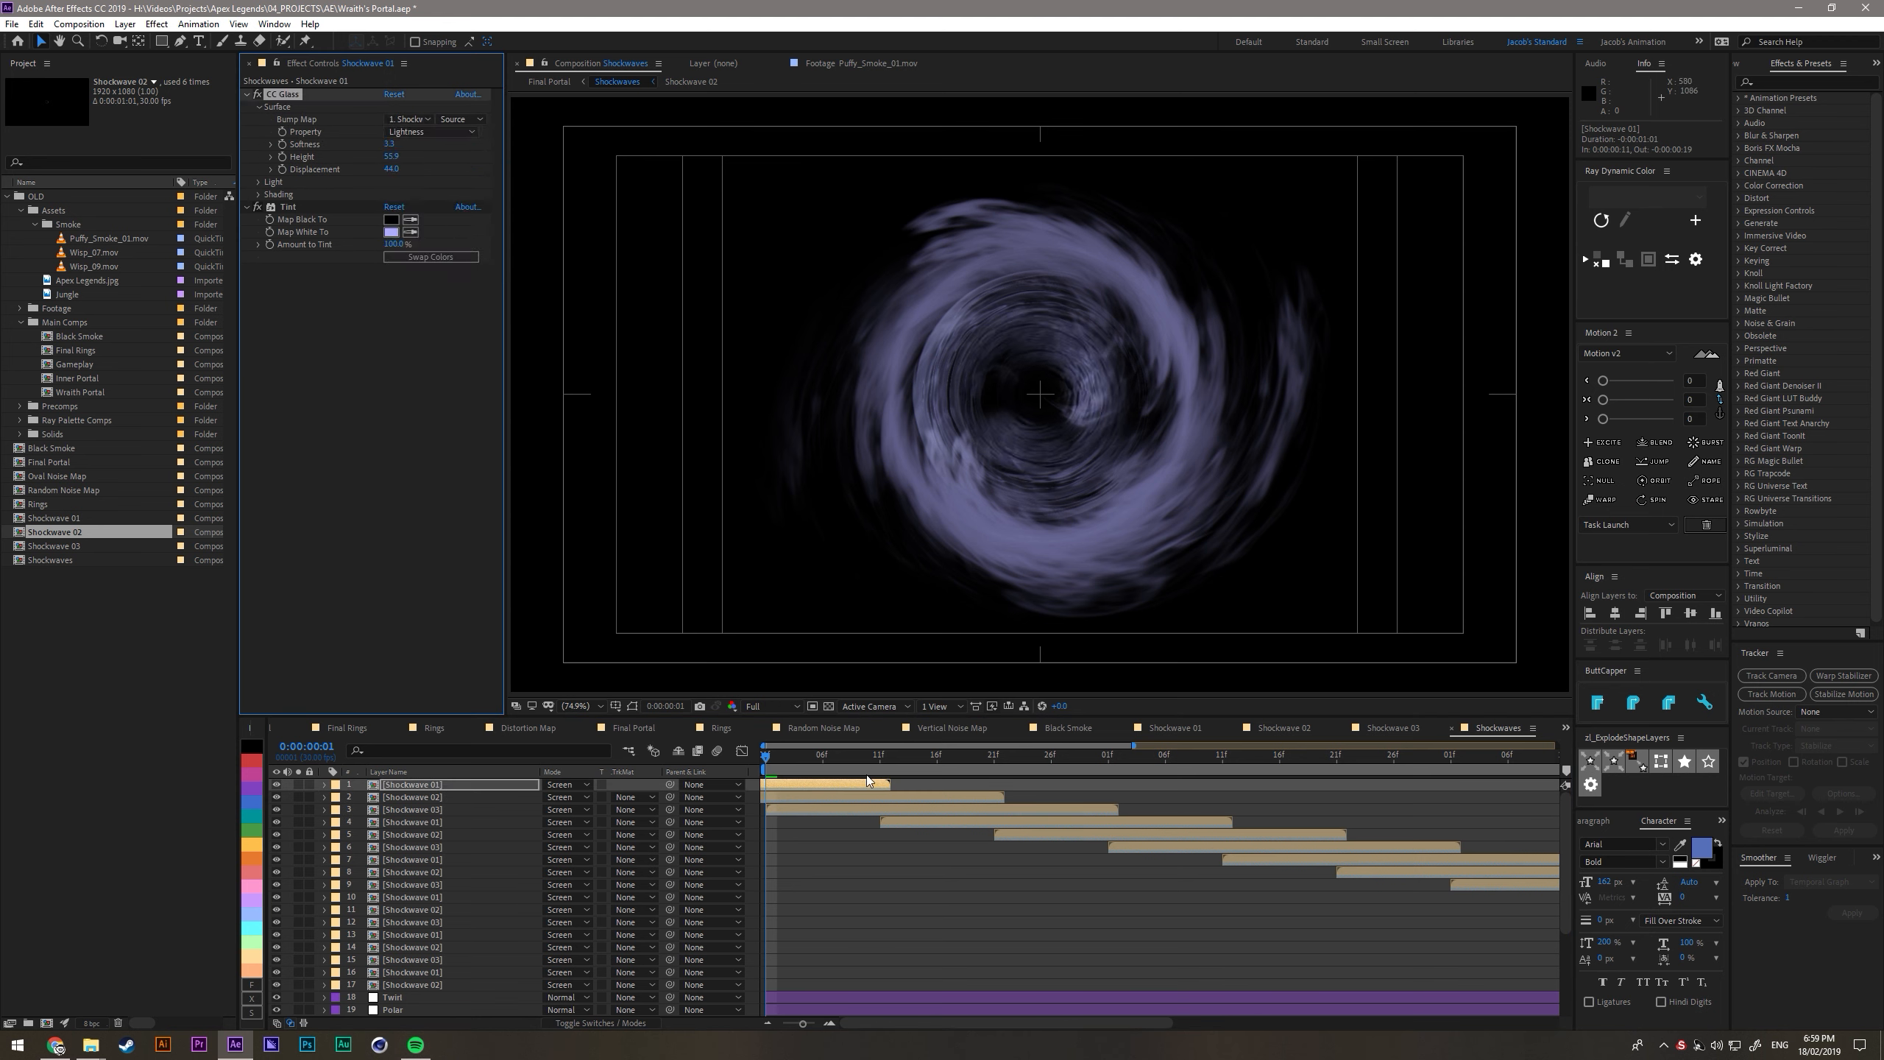
- Point the CC Glass bump maps of Shockwave layers 5, 6 and 7 each to its own layer
key("minus")
left_click(927, 834)
left_click(409, 119)
left_click(447, 222)
left_click(1017, 847)
left_click(259, 107)
left_click(409, 120)
left_click(1061, 860)
left_click(259, 107)
left_click(408, 119)
left_click(466, 301)
- Point the CC Glass bump maps of Shockwave layers 8, 9 and 10 each to its own layer
left_click(1106, 872)
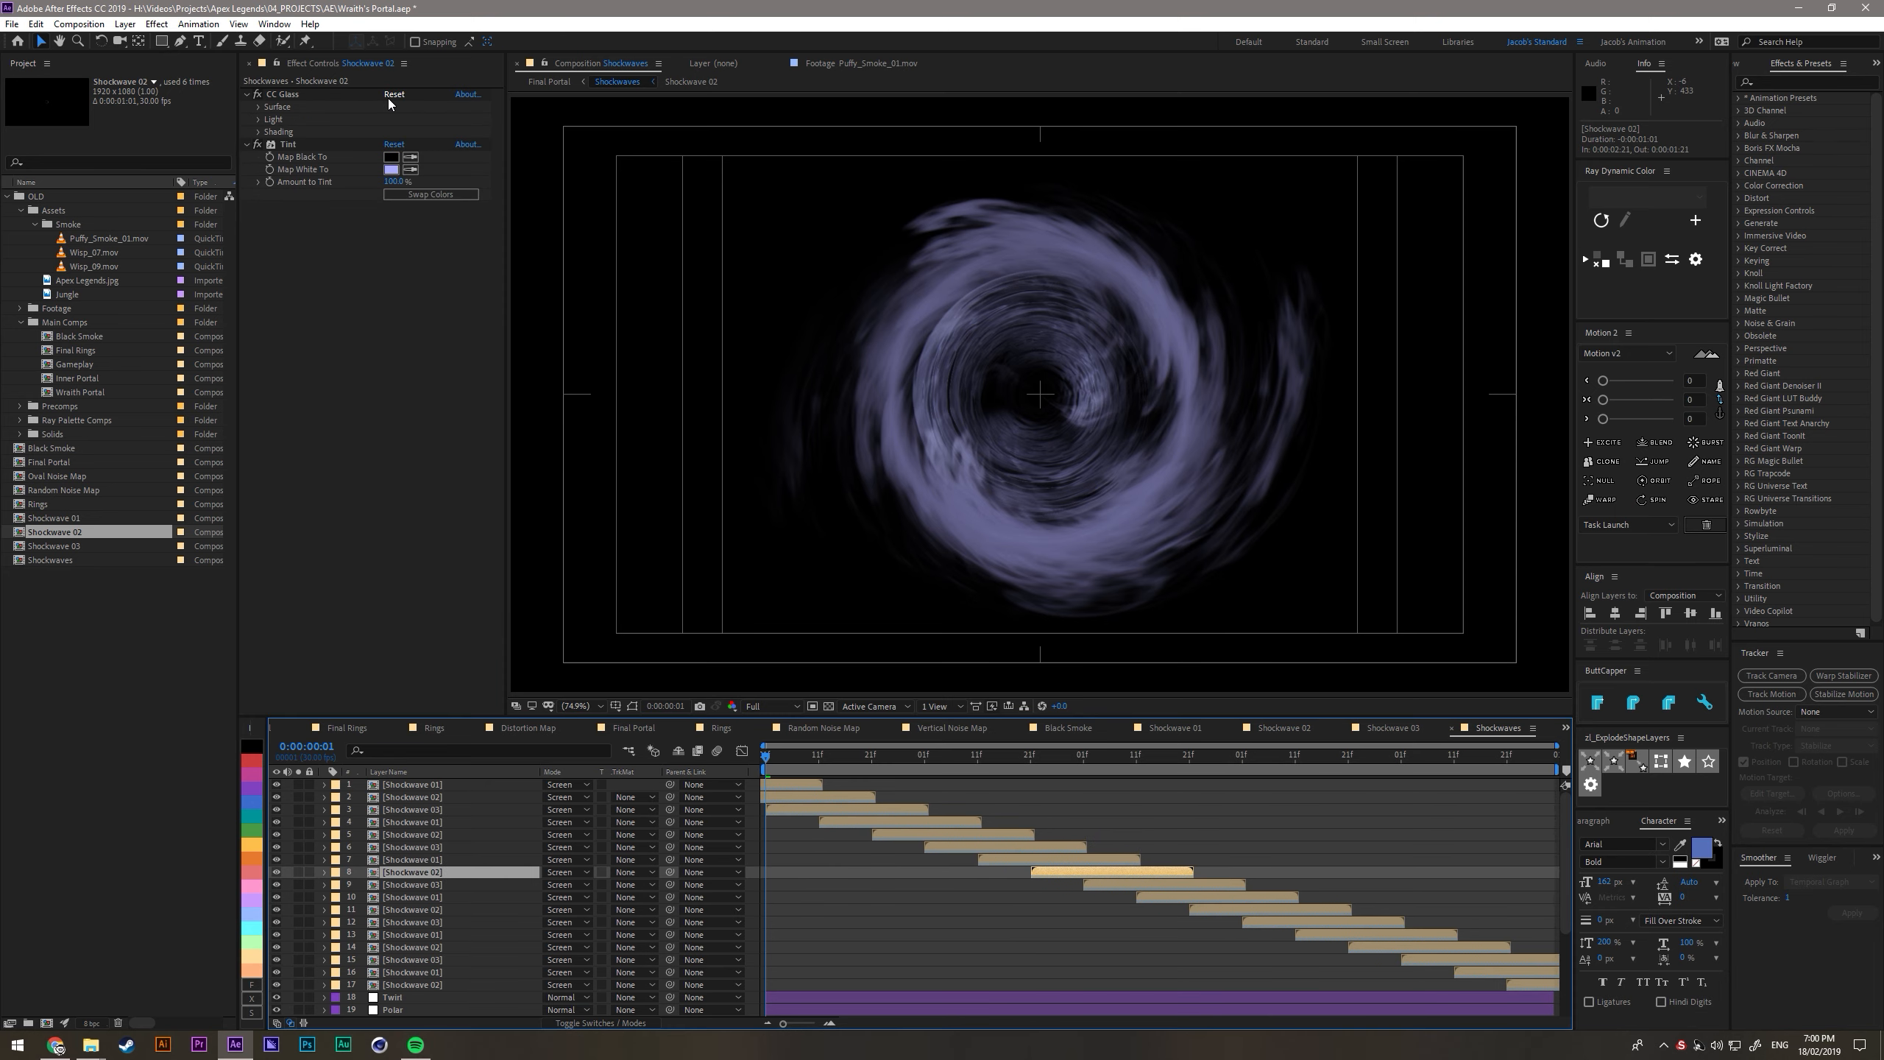
left_click(259, 106)
left_click(1157, 885)
left_click(259, 107)
left_click(409, 120)
left_click(442, 288)
left_click(1210, 897)
left_click(259, 106)
left_click(408, 119)
left_click(447, 302)
- Point the CC Glass bump maps of Shockwave layers 11, 12 and 13 each to its own layer
scroll(1235, 879, "down", 1)
left_click(1235, 872)
scroll(1233, 920, "up", 1)
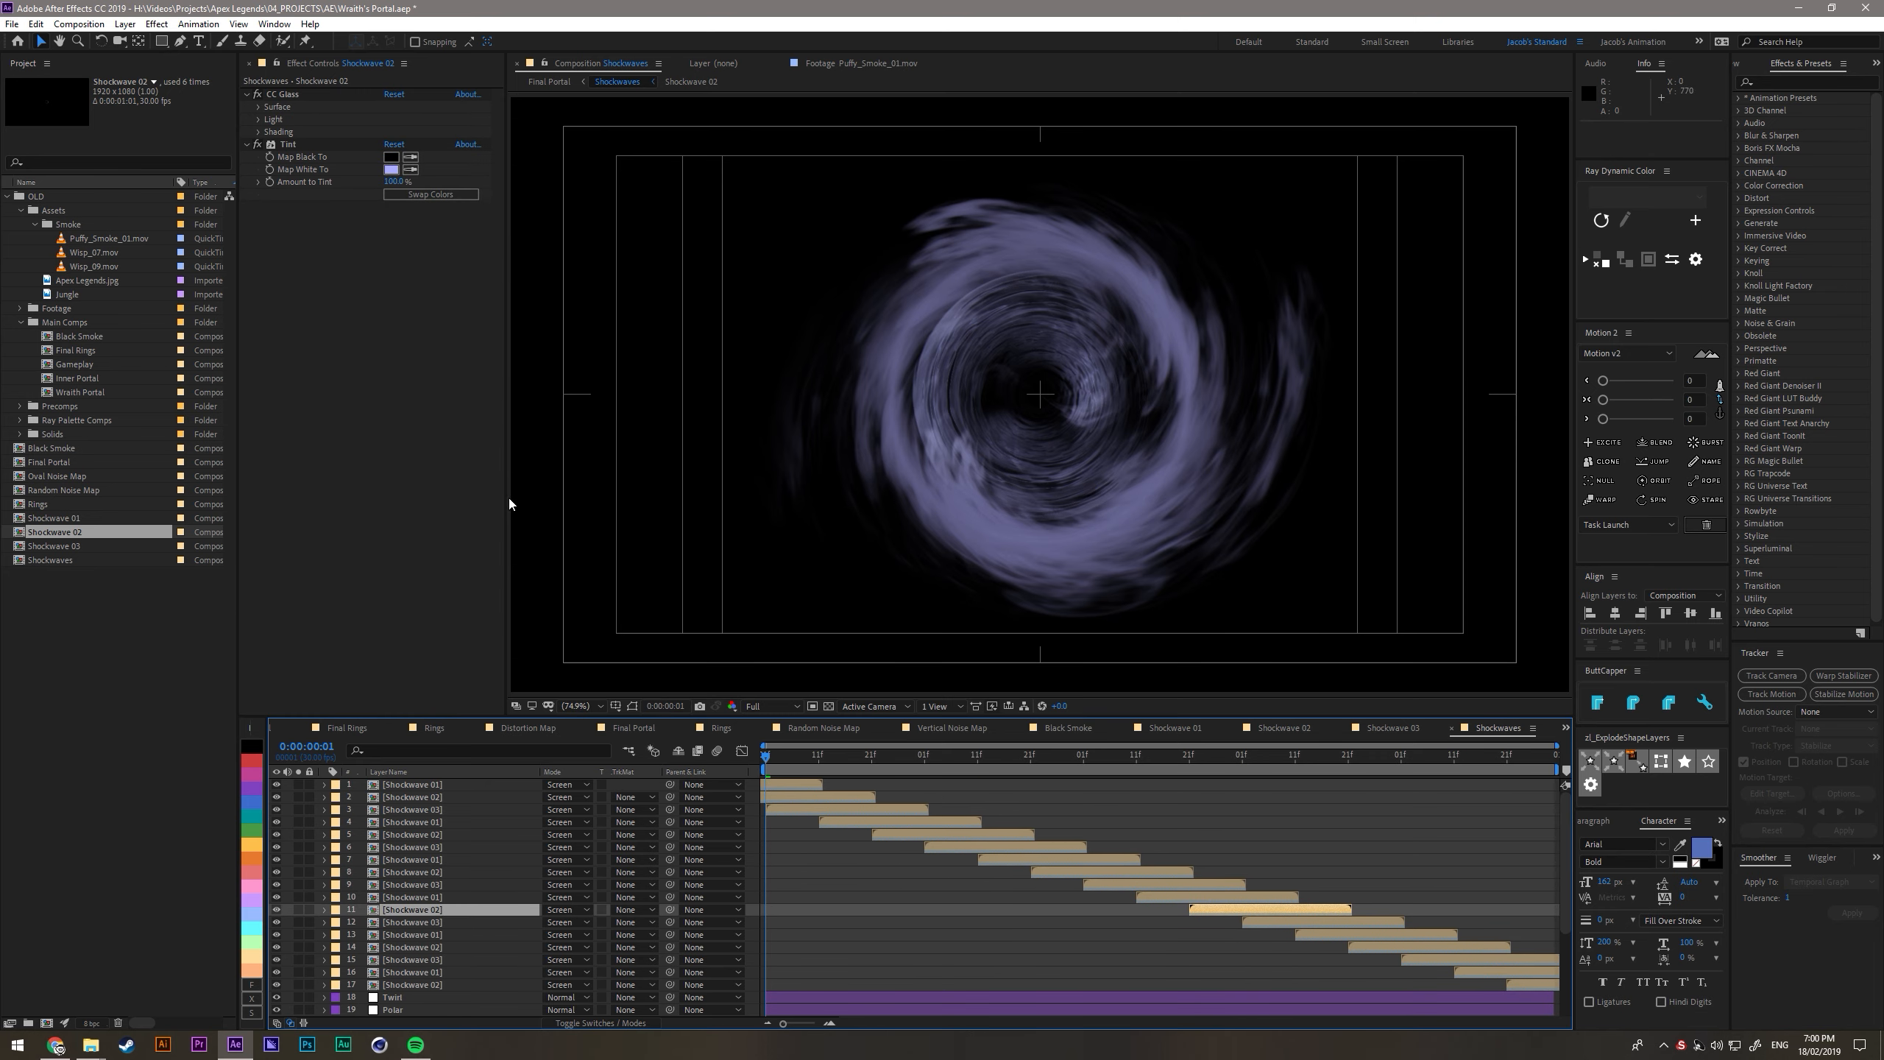
left_click(259, 107)
left_click(408, 119)
left_click(452, 320)
left_click(1273, 921)
left_click(259, 107)
left_click(408, 119)
left_click(451, 336)
left_click(1317, 935)
left_click(259, 107)
left_click(409, 120)
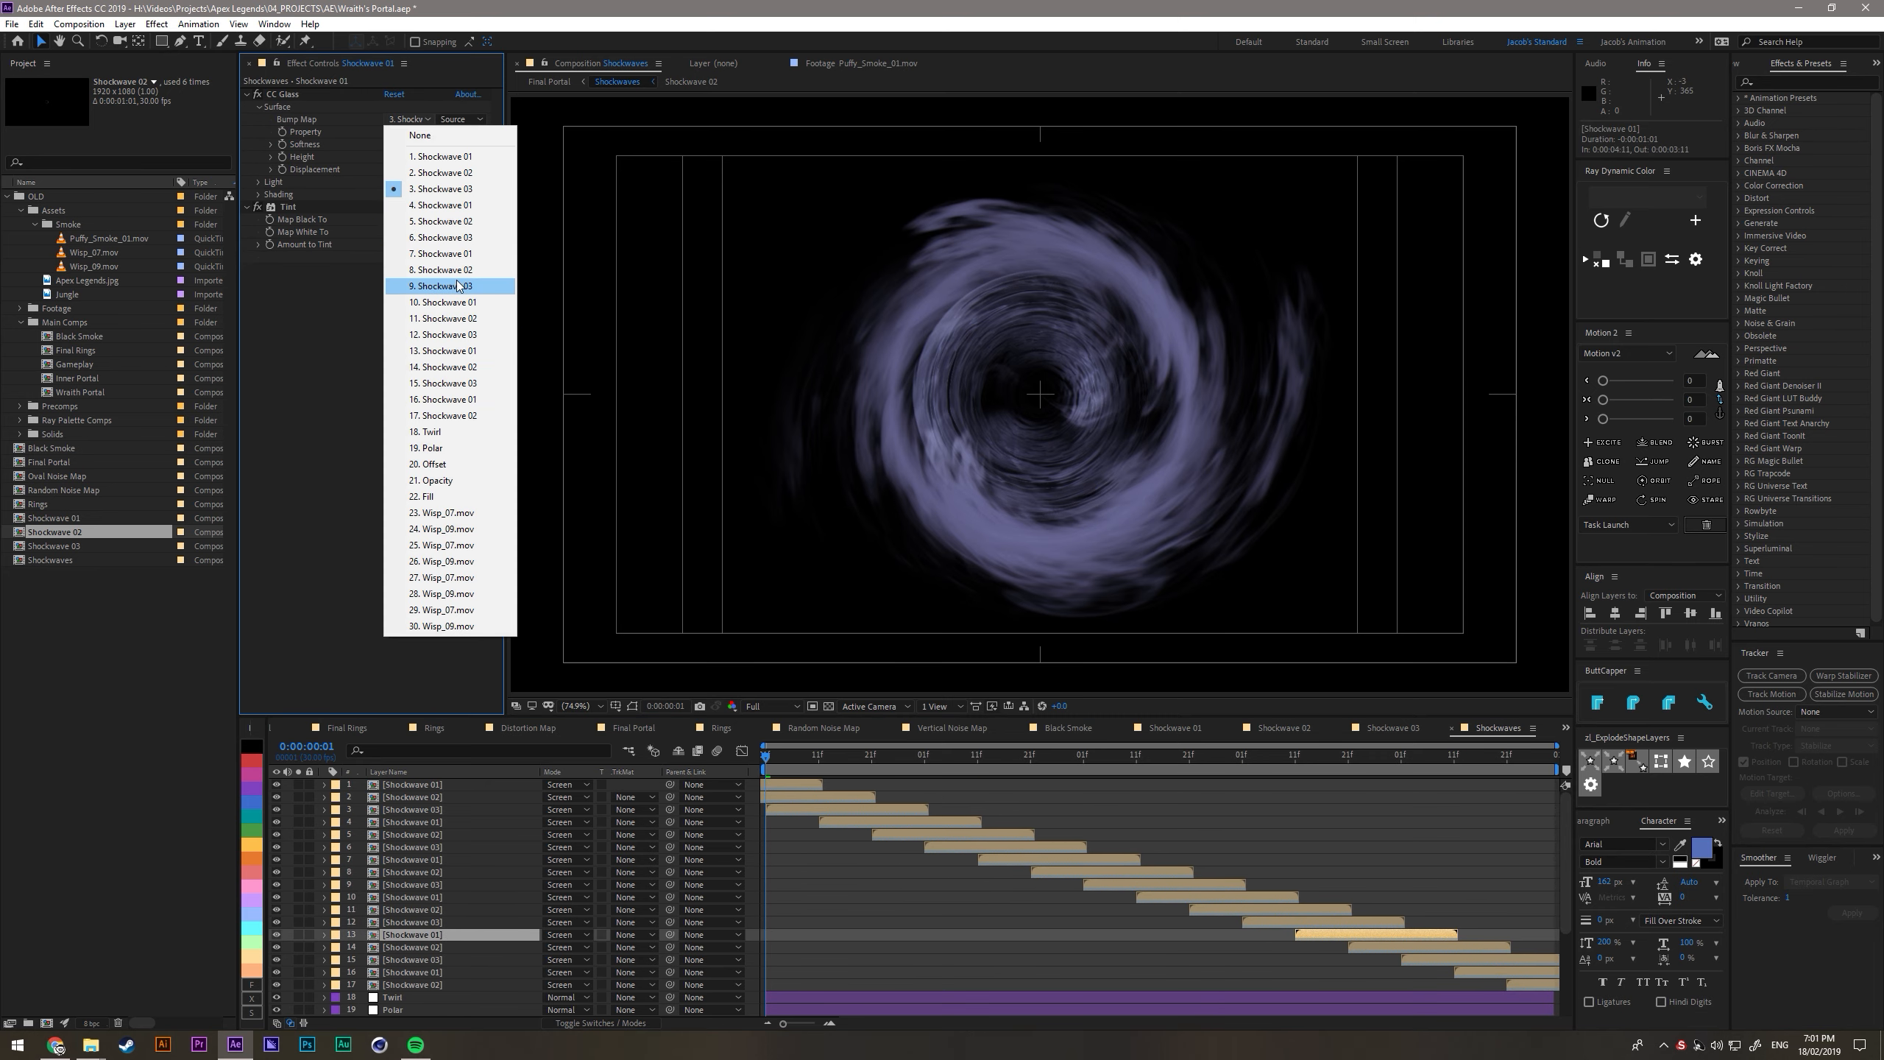
left_click(454, 352)
- Point the CC Glass bump maps of the remaining Shockwave layers, 14 to 17, each to its own layer
scroll(1429, 846, "down", 3)
left_click(1429, 835)
left_click(259, 106)
left_click(408, 119)
left_click(259, 106)
left_click(1502, 860)
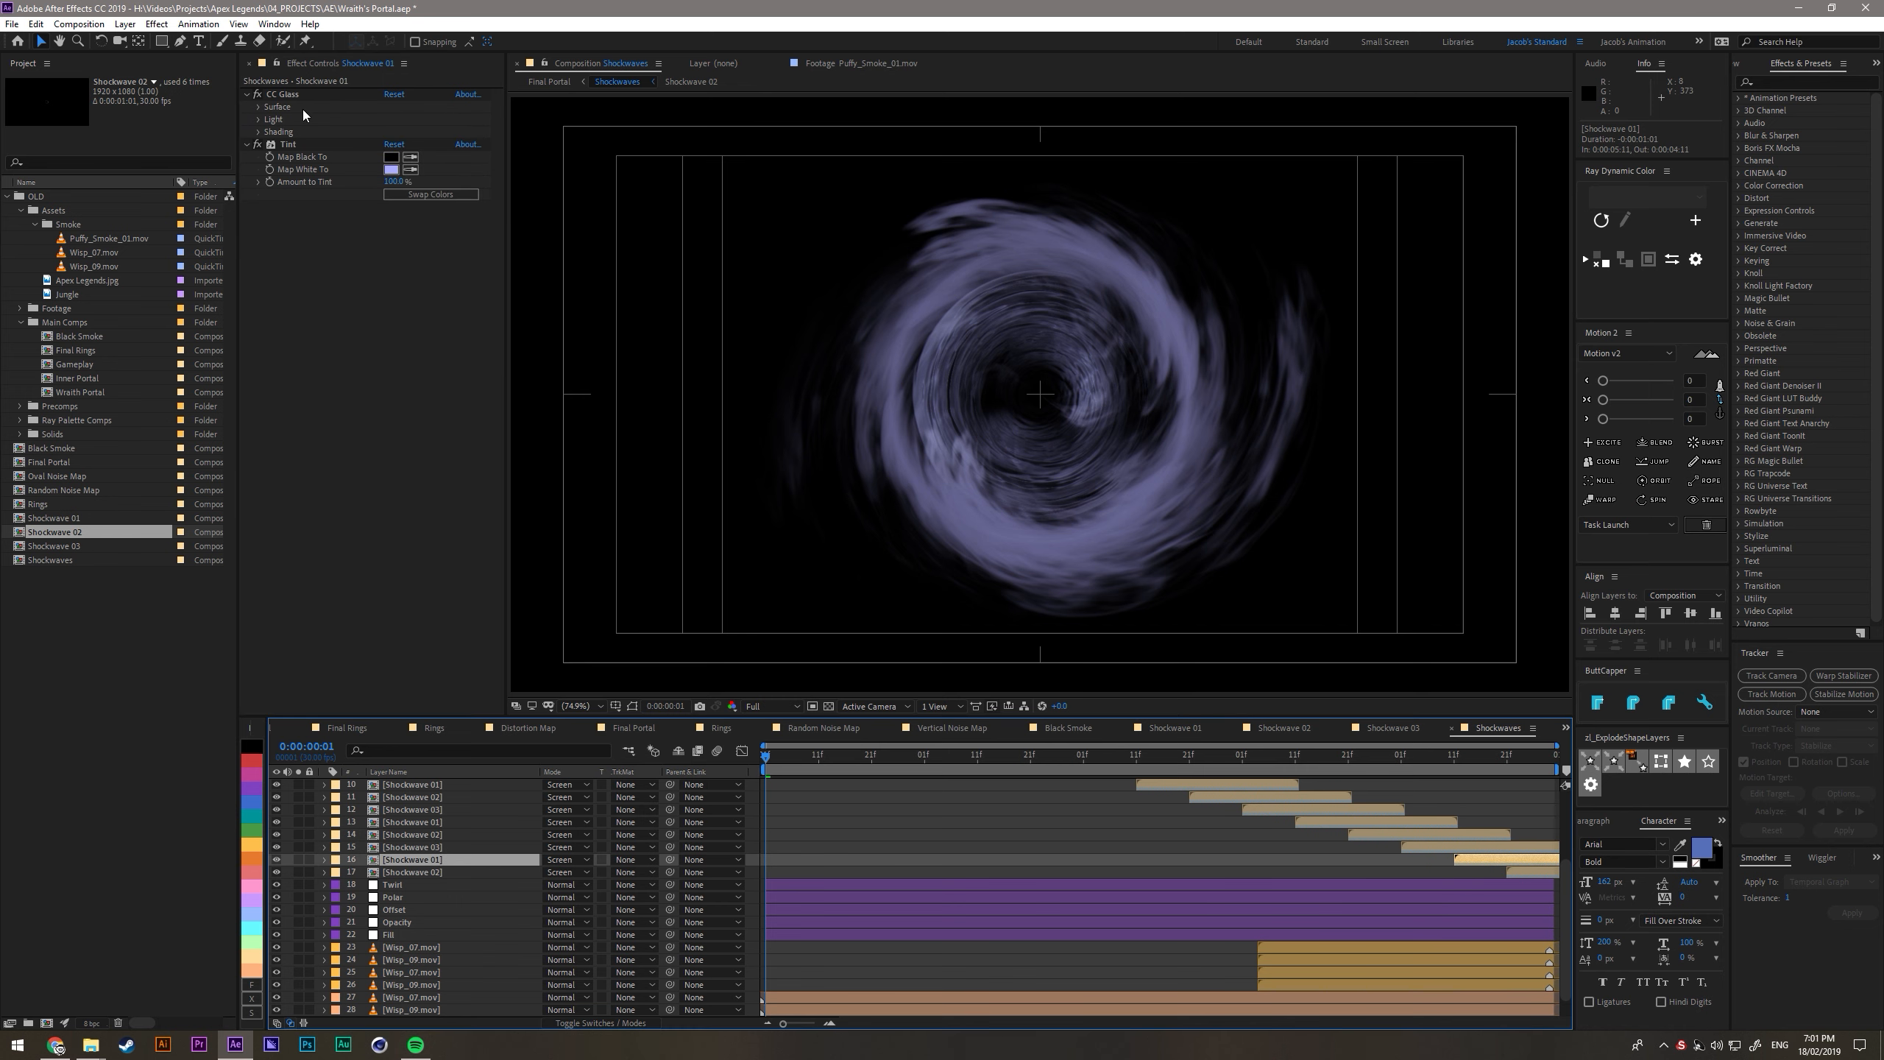
left_click(259, 107)
left_click(408, 119)
left_click(1529, 872)
left_click(259, 107)
left_click(941, 868)
scroll(941, 867, "up", 3)
scroll(939, 861, "down", 3)
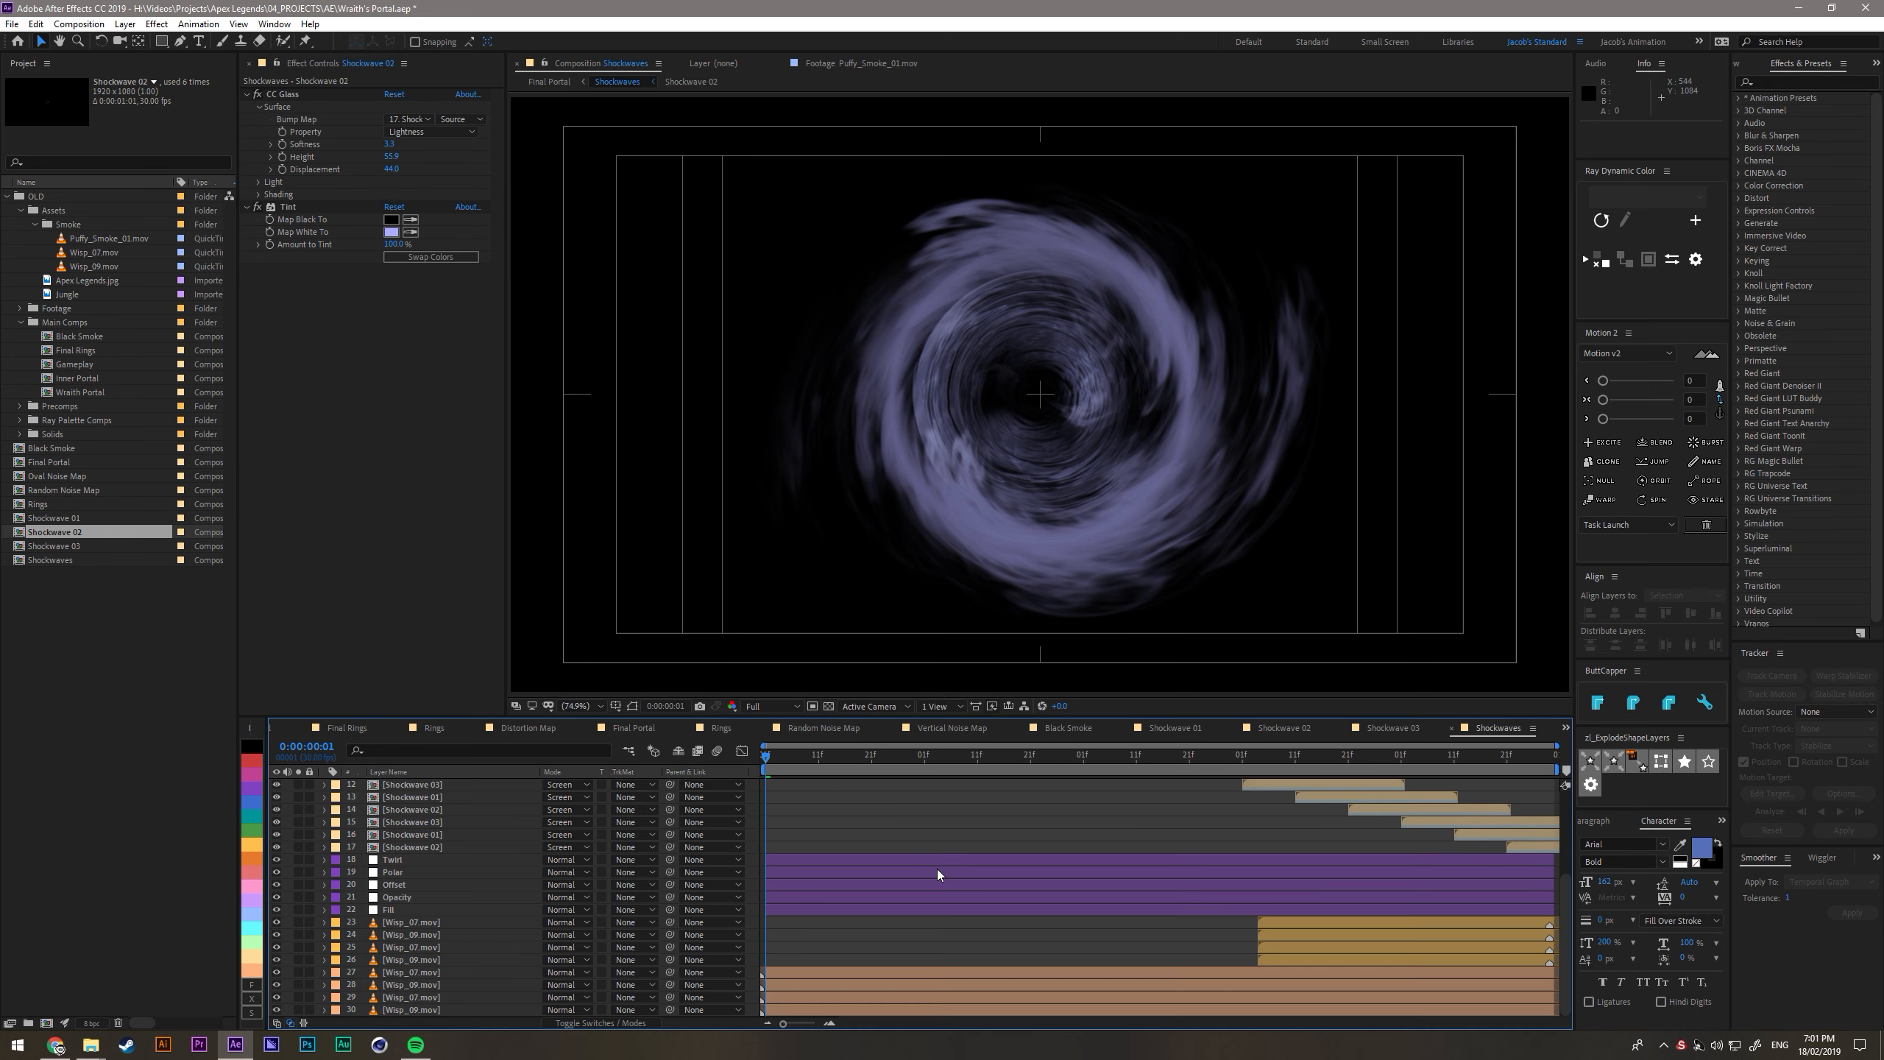
- Pre-compose the Twirl, Polar, Offset, Opacity, Fill and wisp footage layers into a new composition named Wisp
left_click(398, 862)
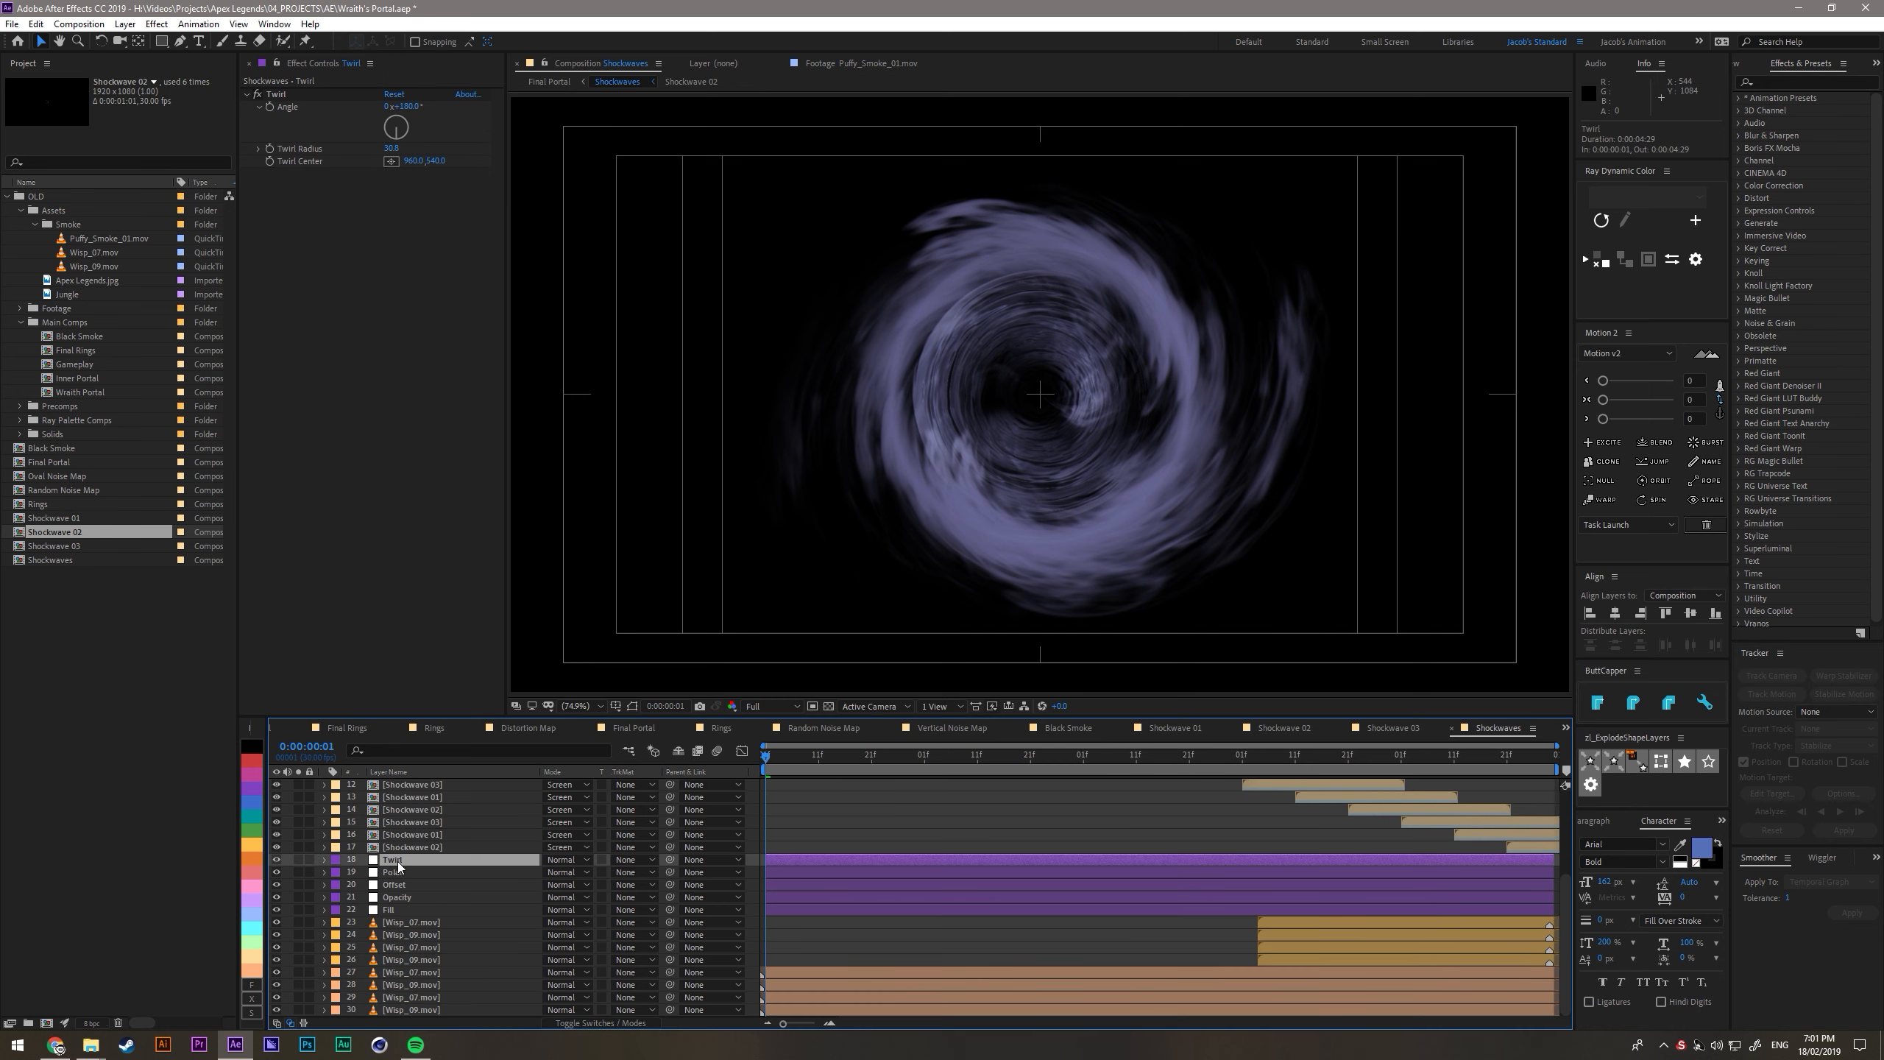
left_click(413, 1011, "shift")
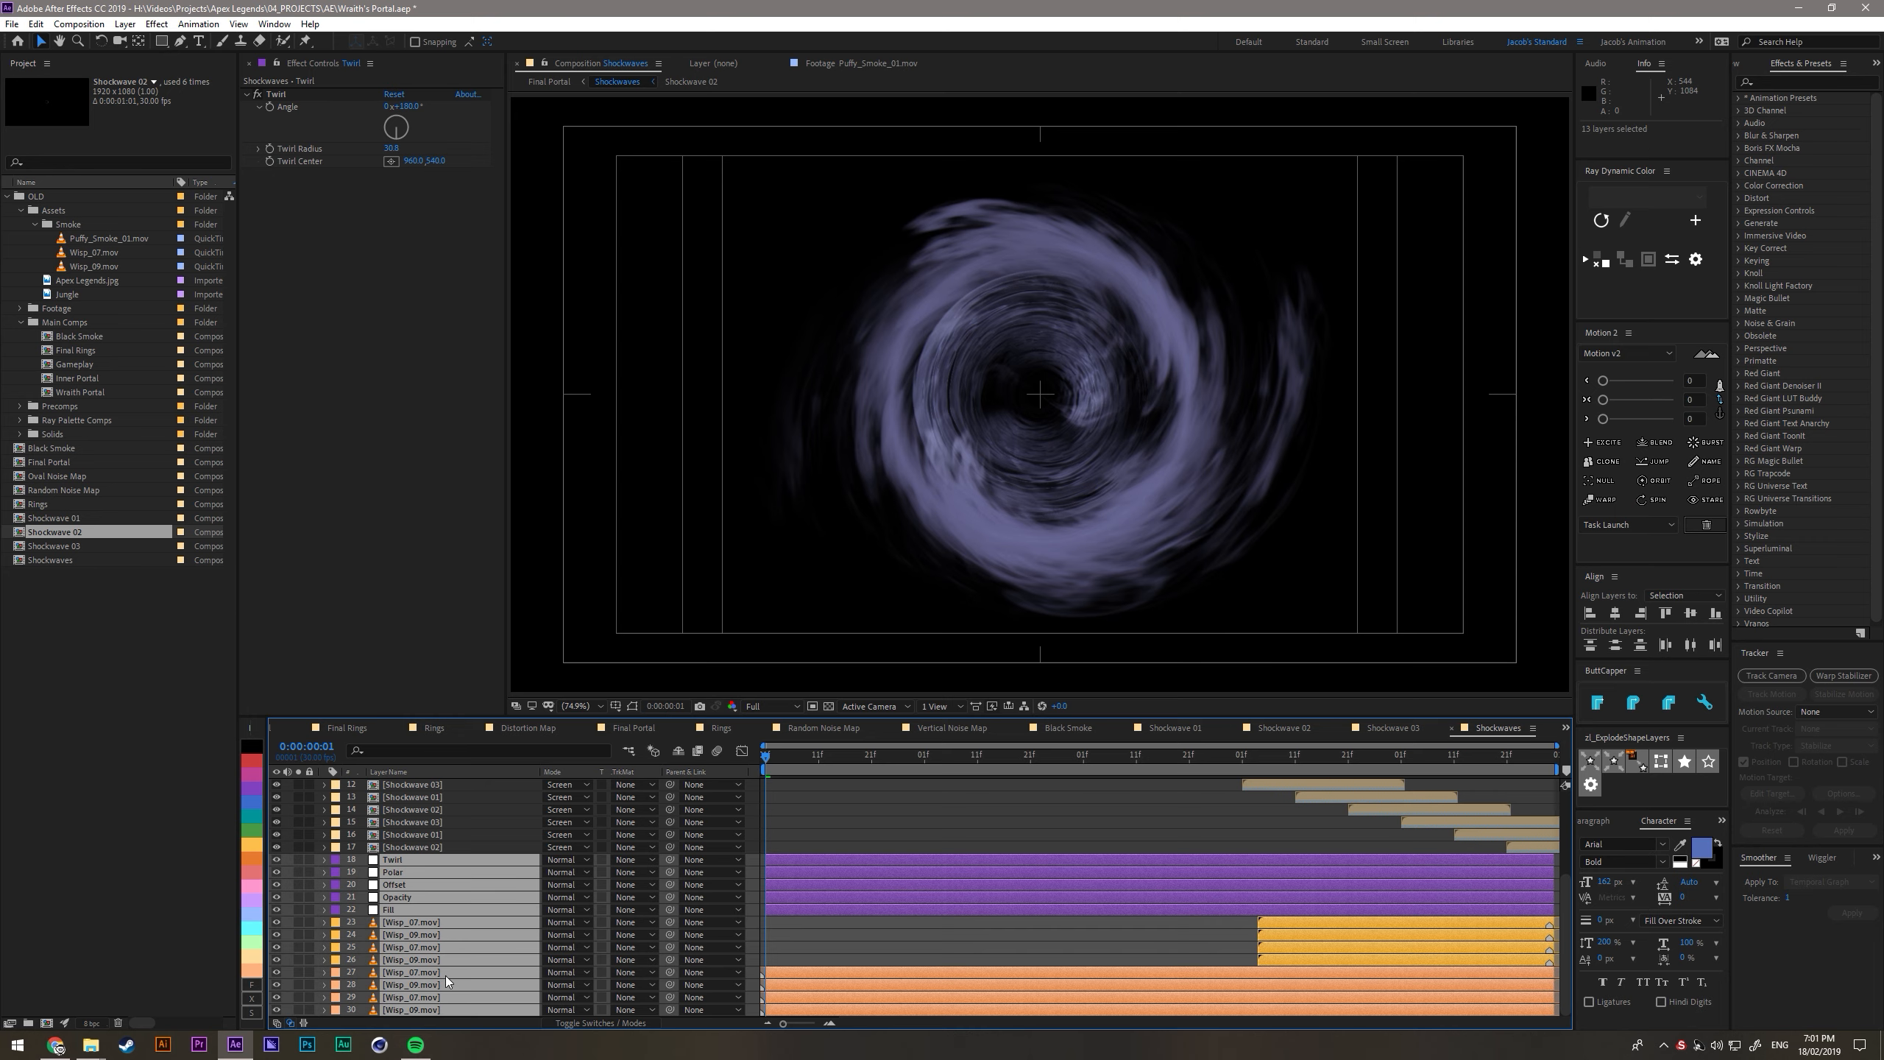
key("ctrl+shift+c")
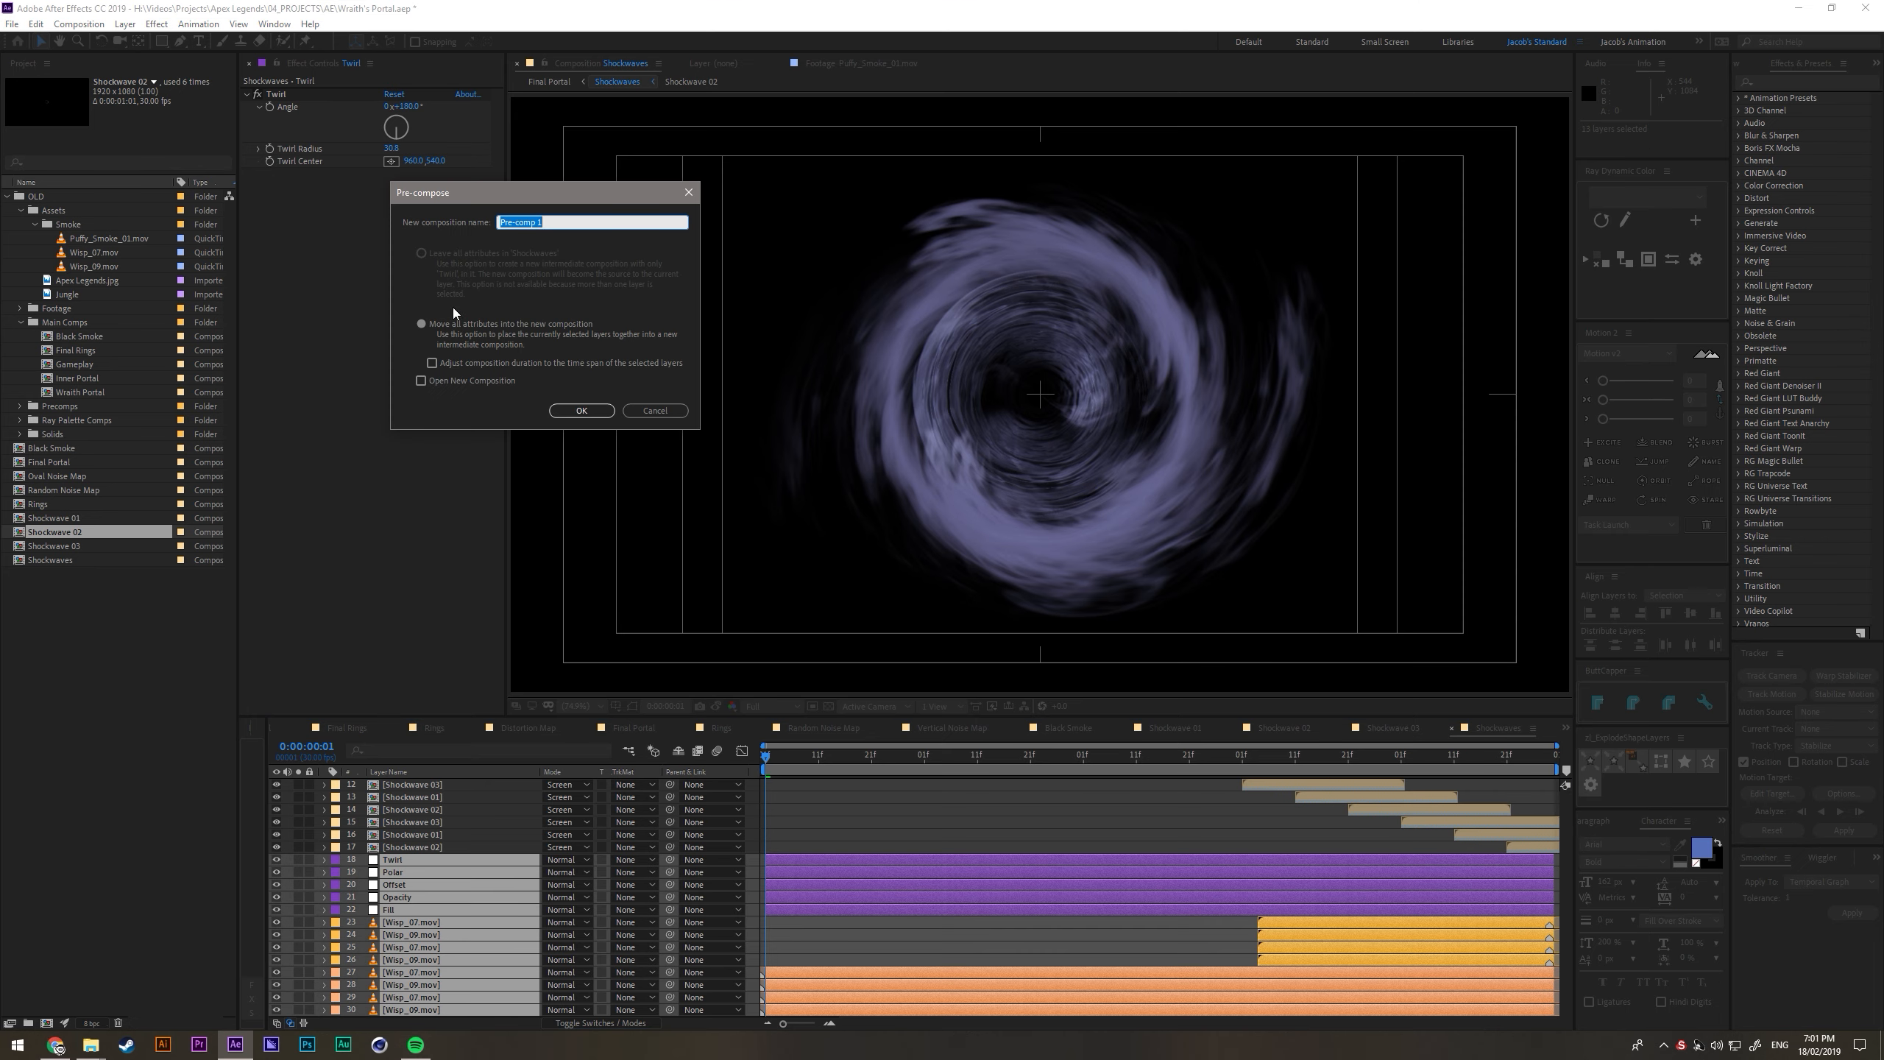
type("Wisp")
key("Return")
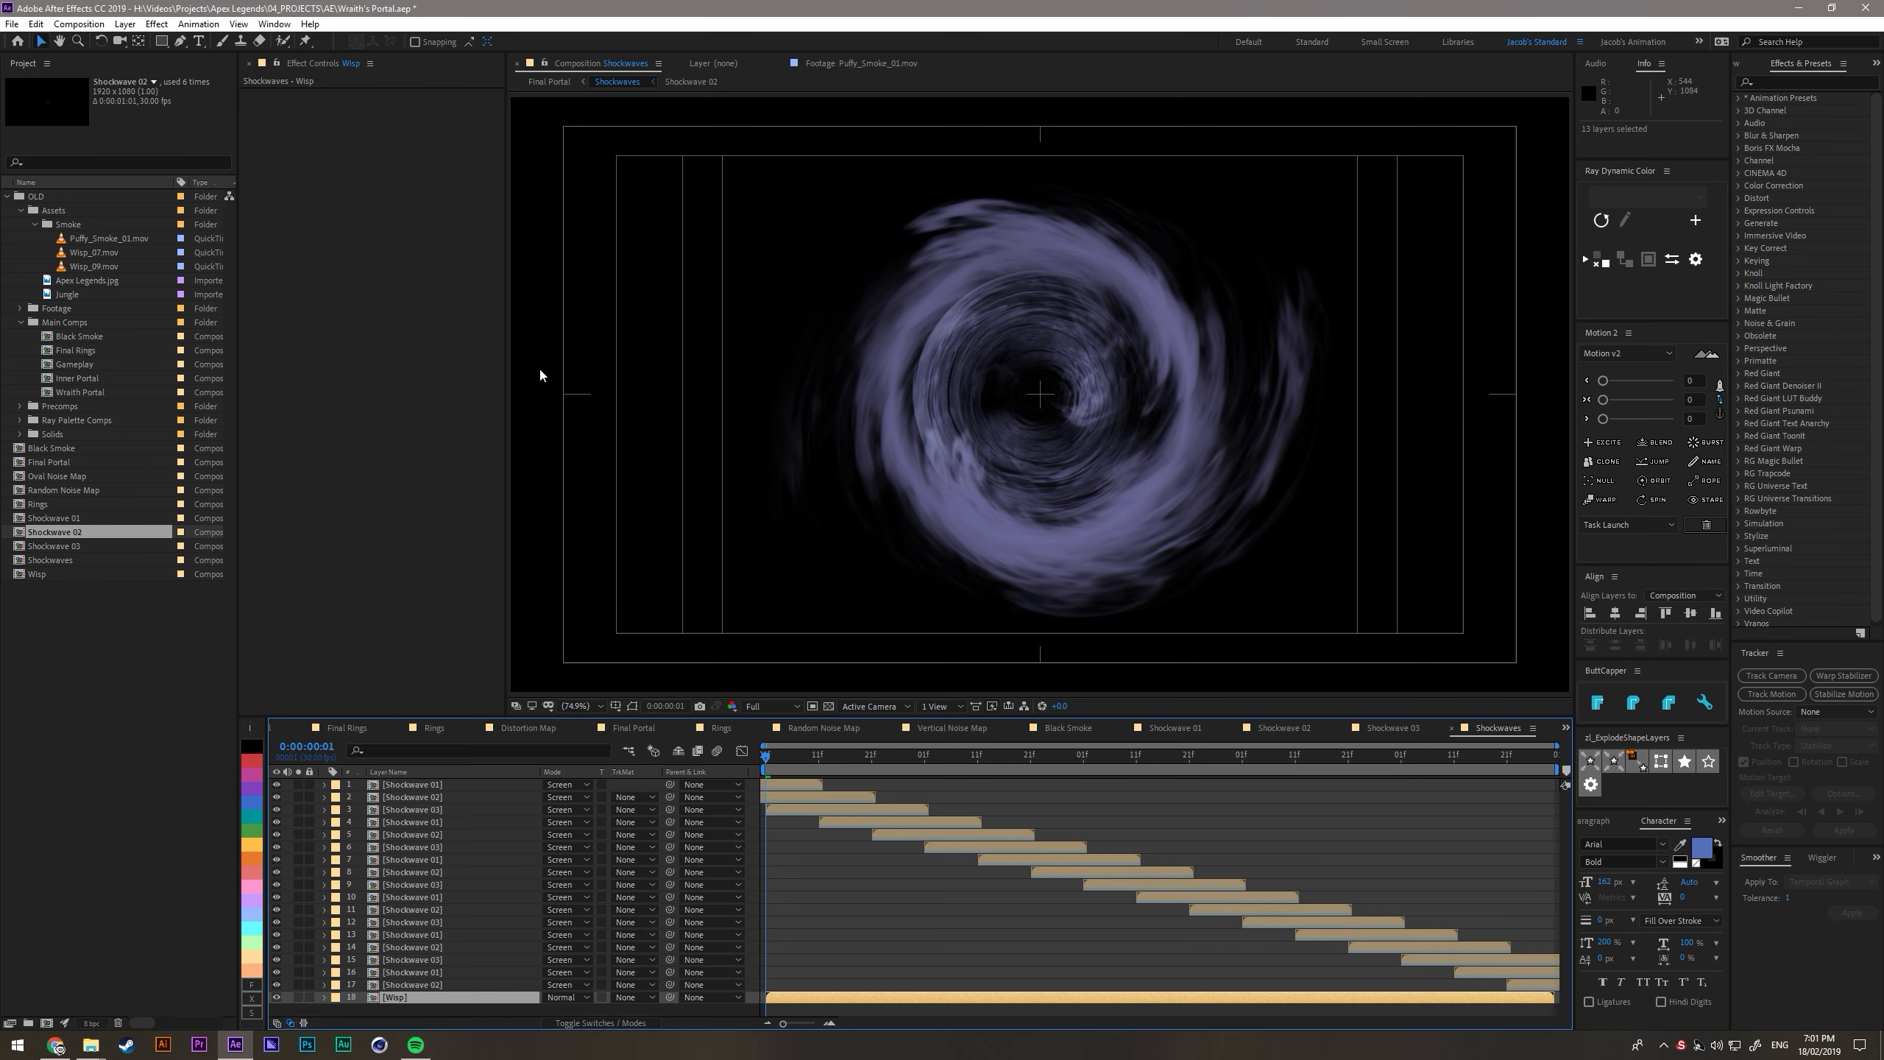
- Move the Wisp precomp out of the Shockwaves composition and into the Final Portal composition
key("ctrl+x")
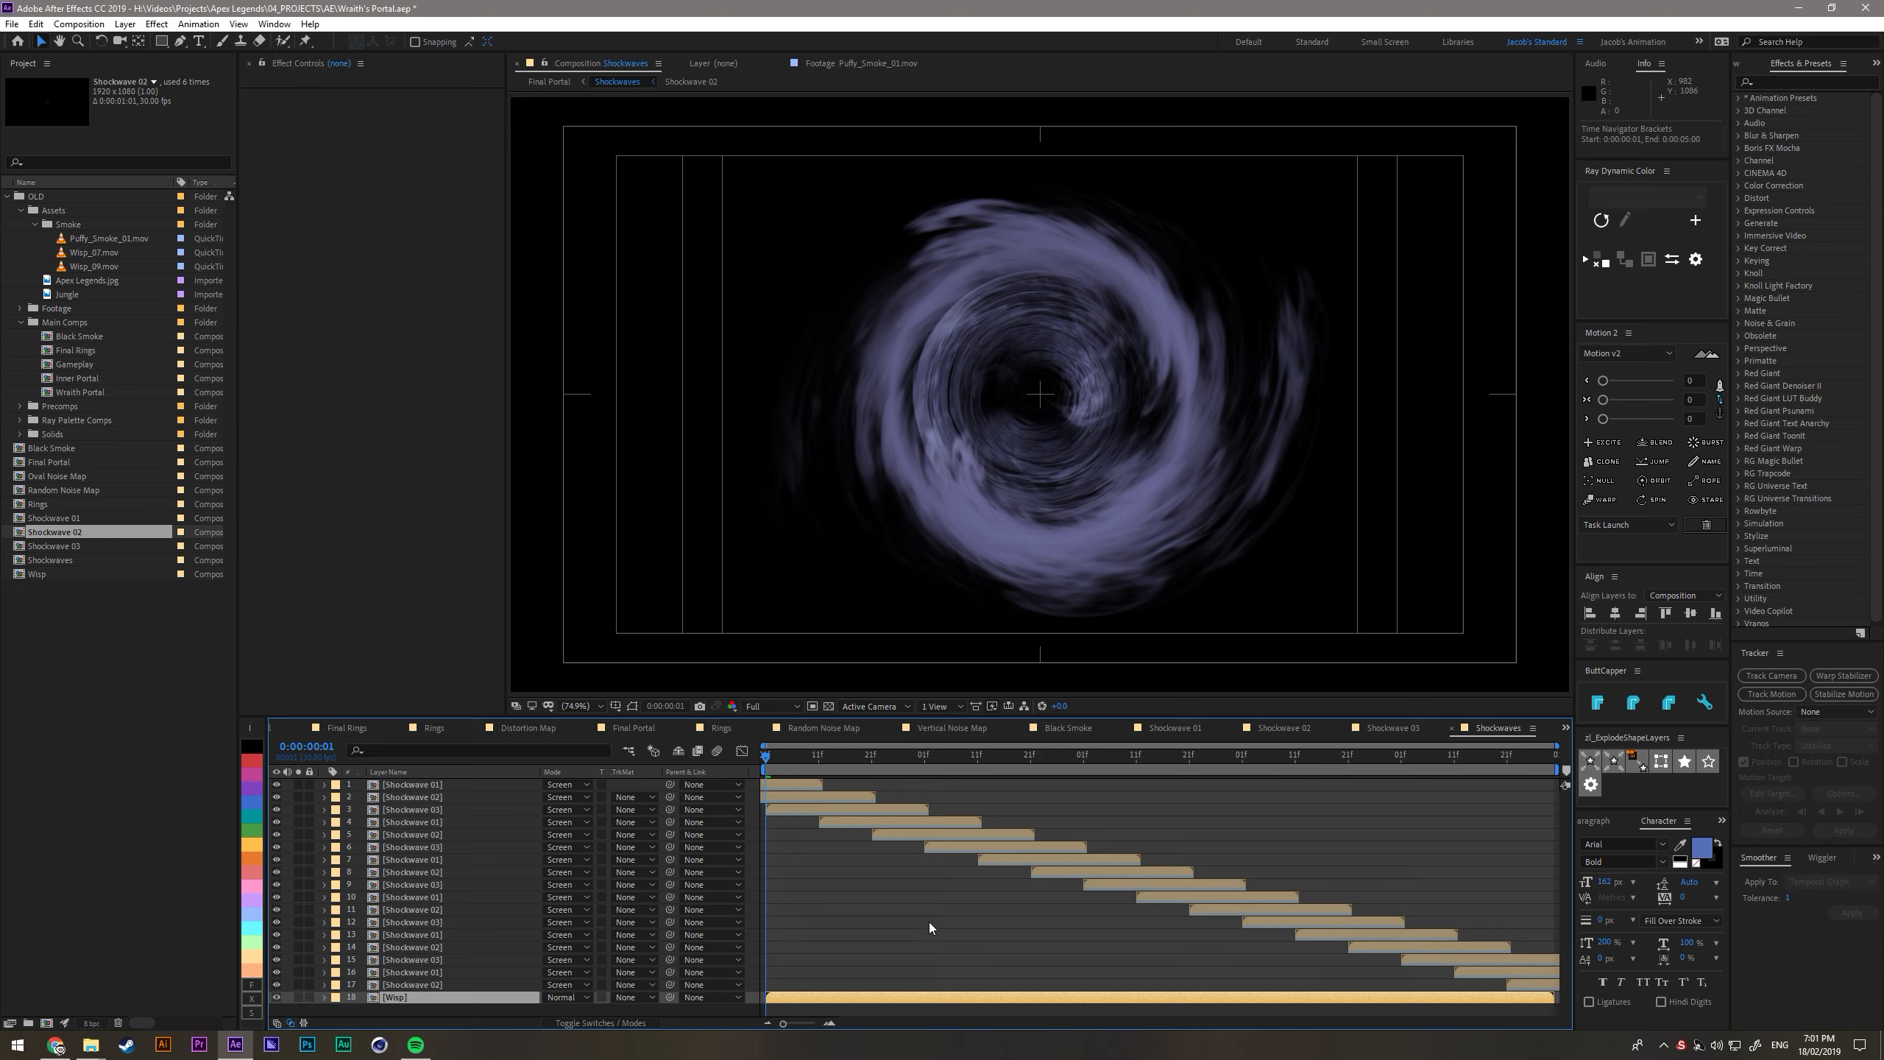
key("Tab")
key("Left")
key("Return")
left_click(677, 957)
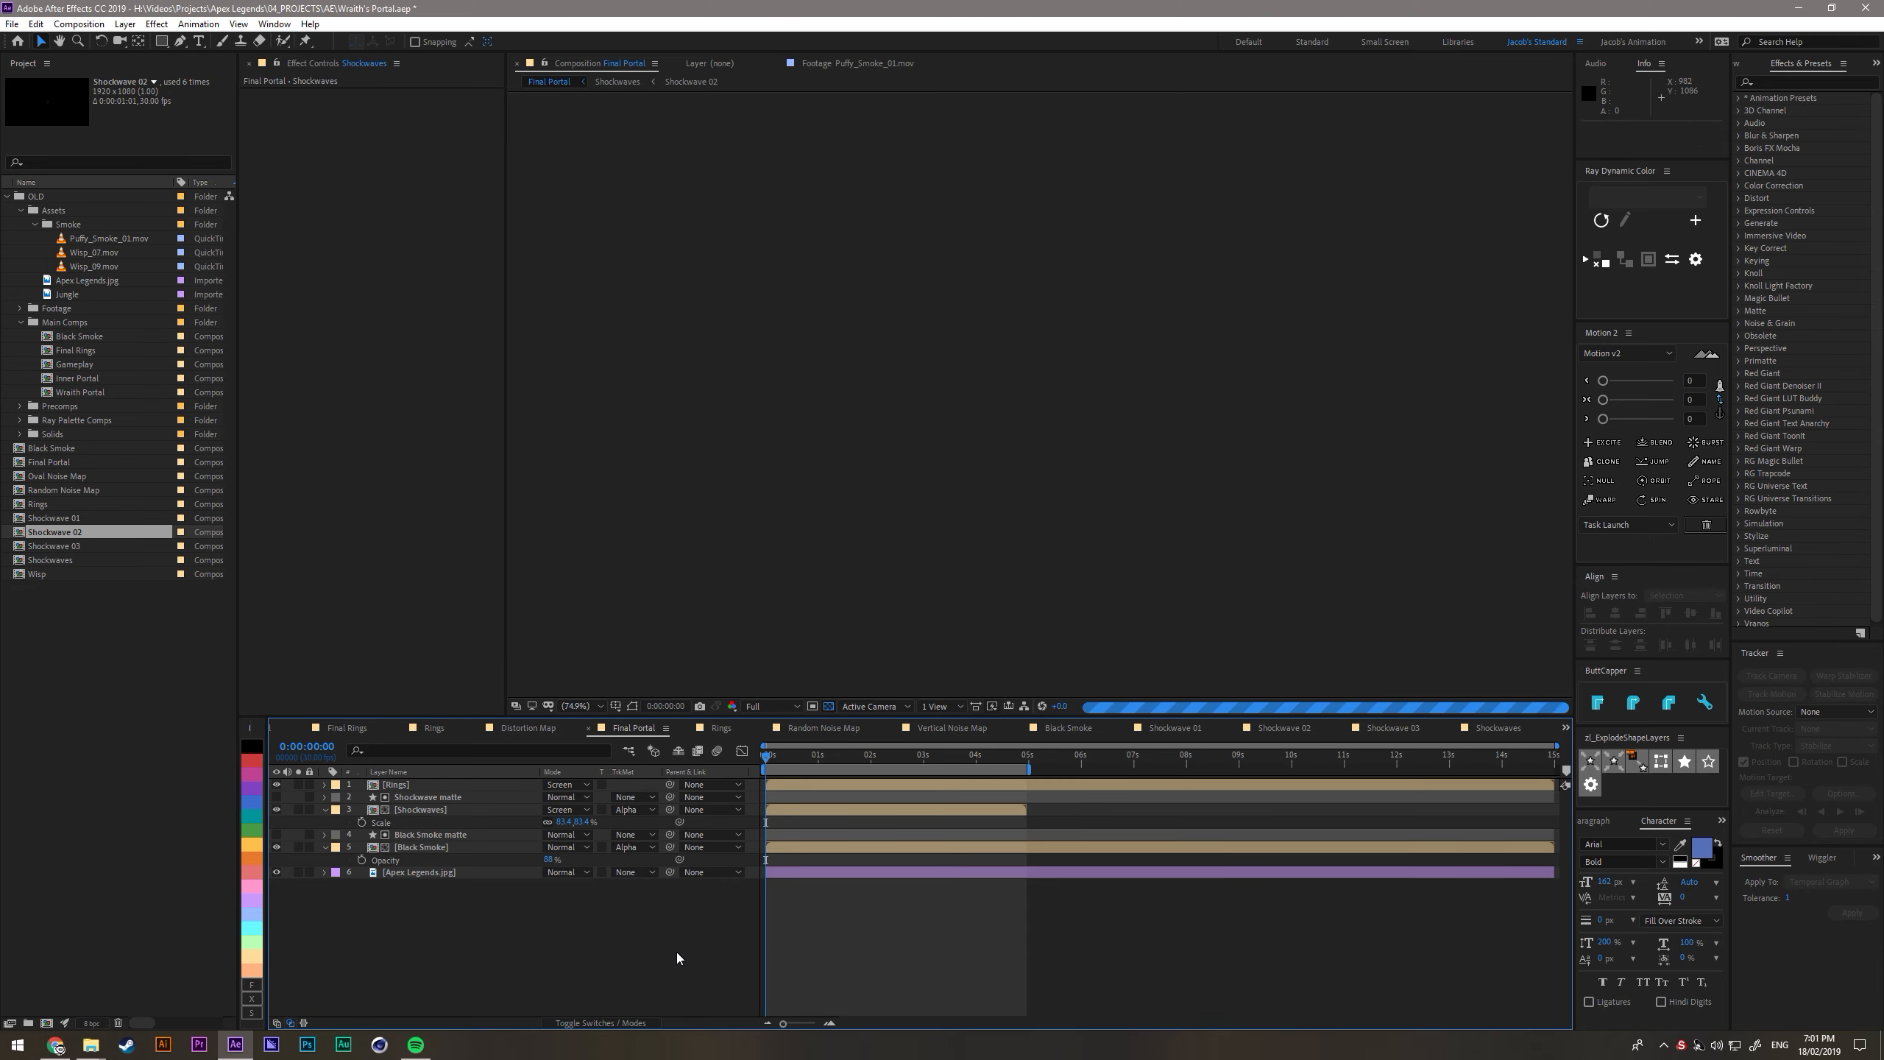
key("ctrl+v")
- Place the Wisp layer directly beneath the Shockwaves layer in the Final Portal stack
left_click_drag(439, 807, 446, 820)
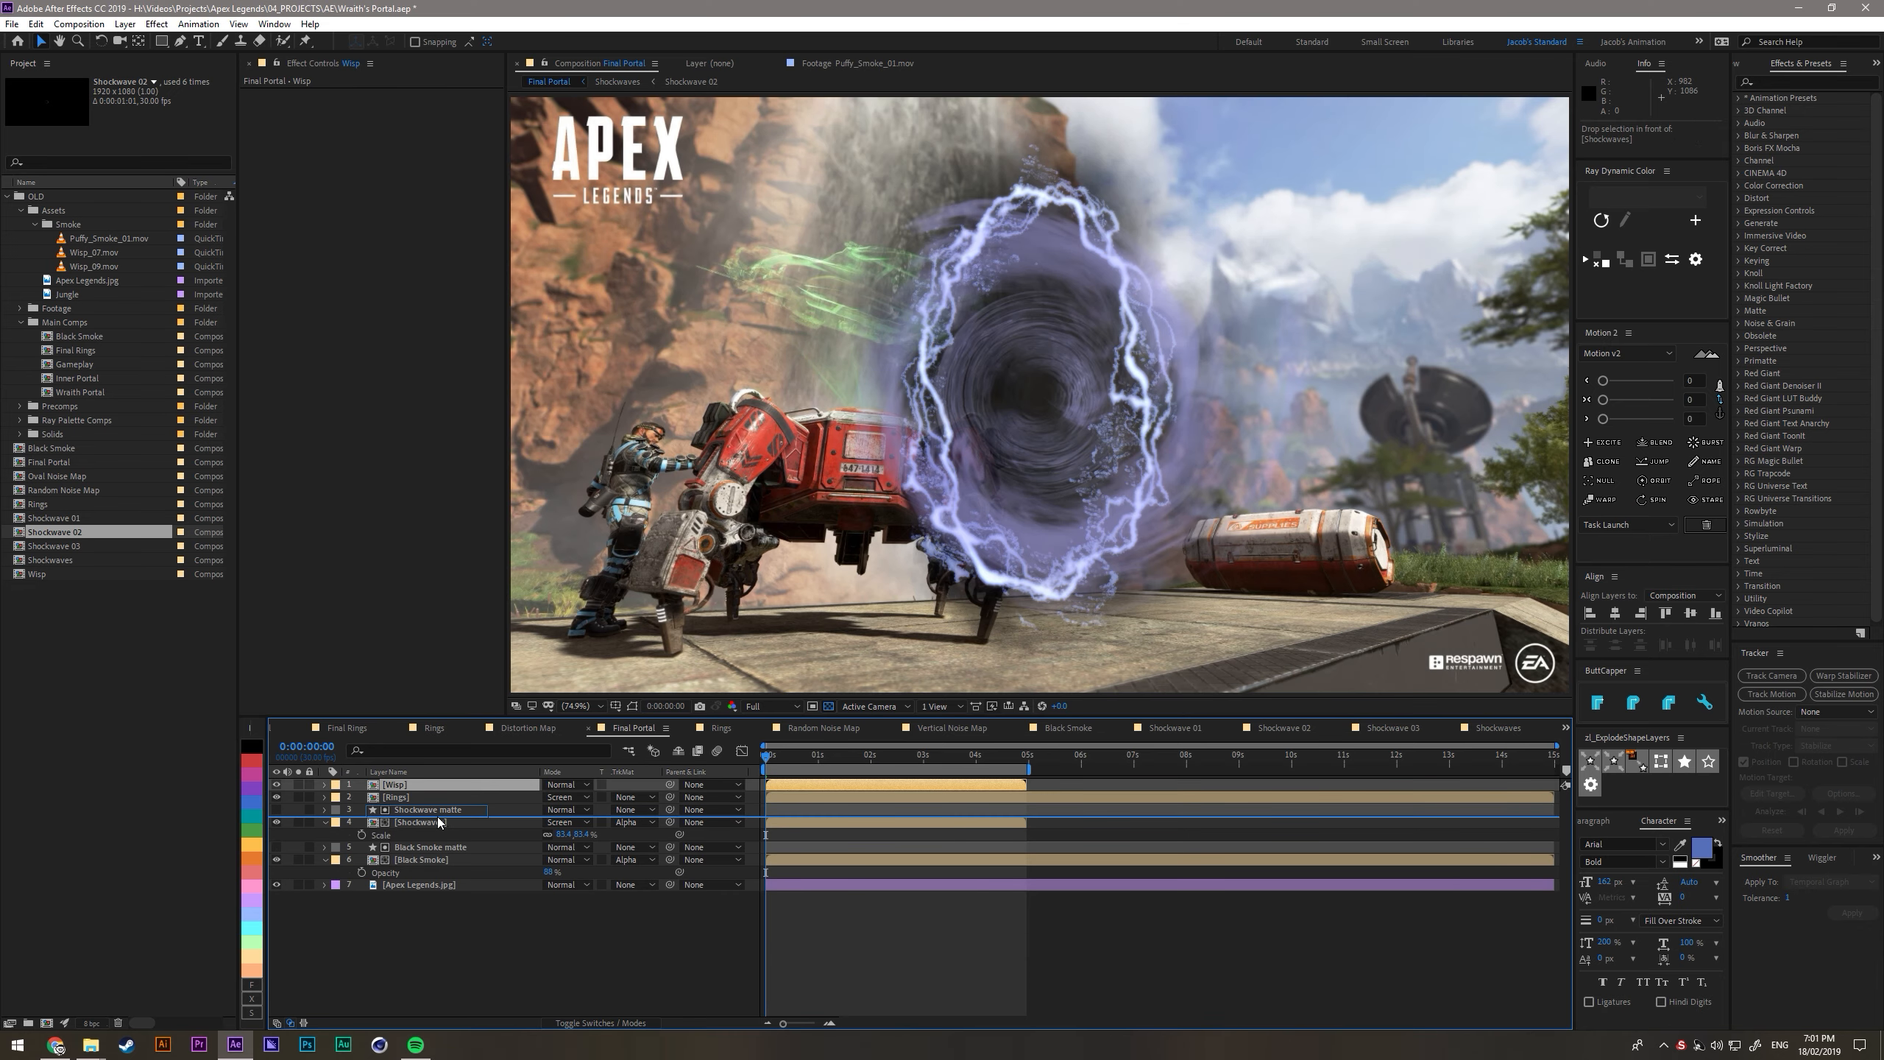
double_click(446, 822)
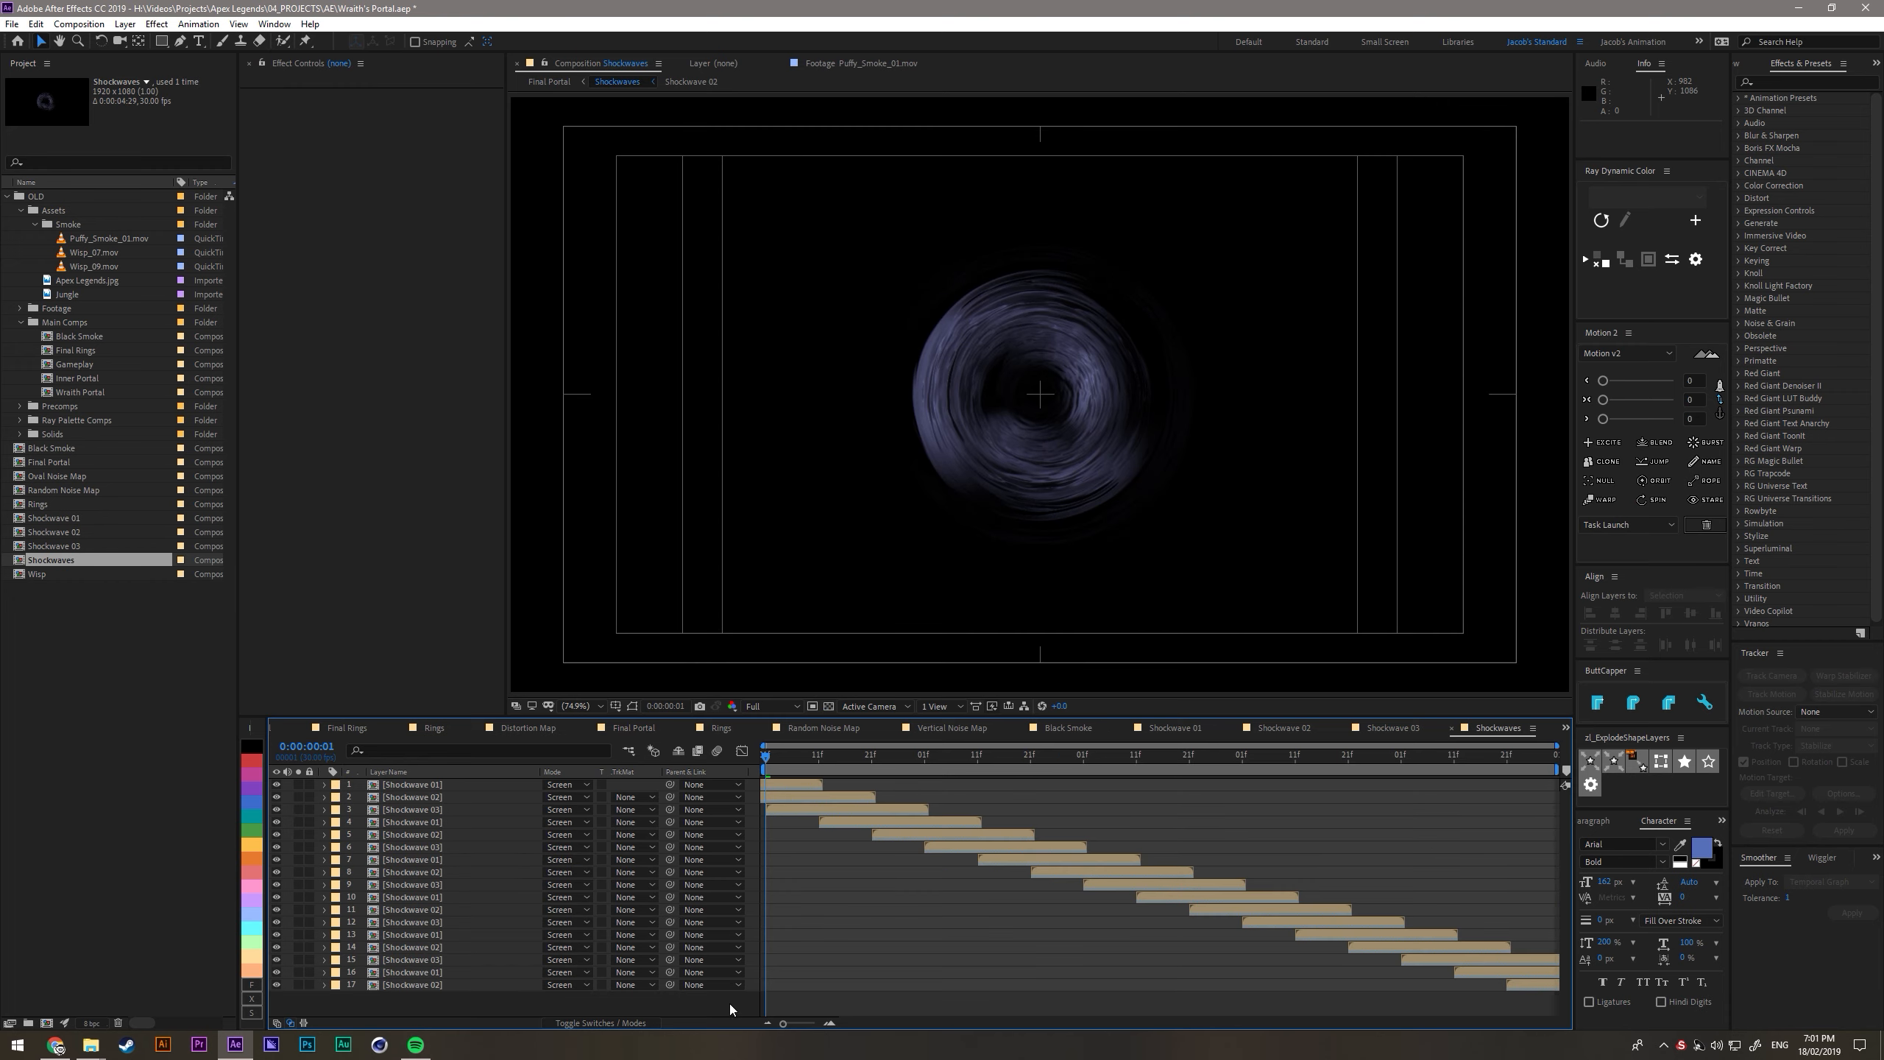
key("Tab")
key("Left")
key("Return")
left_click_drag(424, 809, 438, 829)
- Duplicate the Shockwave matte above the Wisp layer, rename it Wisp matte, and use it as the Wisp layer's alpha matte
left_click(430, 798)
key("ctrl+d")
key("Return")
type("E")
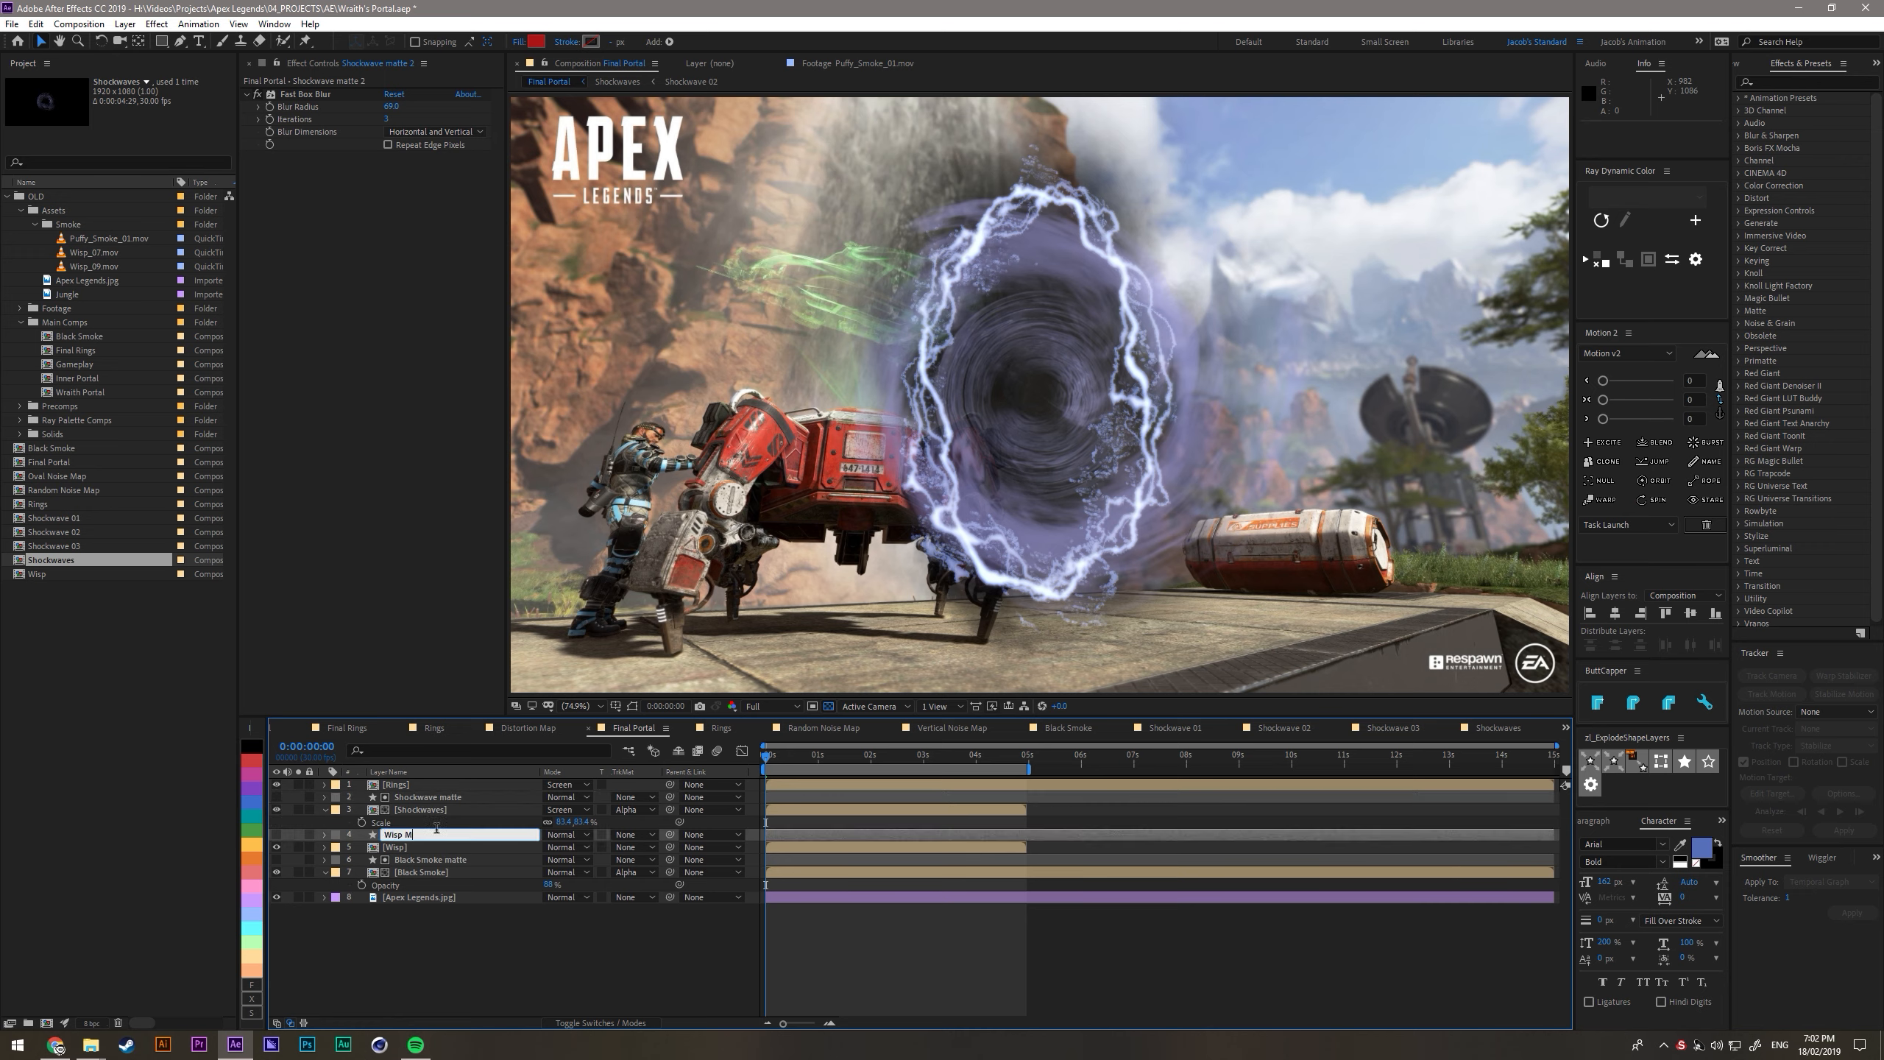
key("Return")
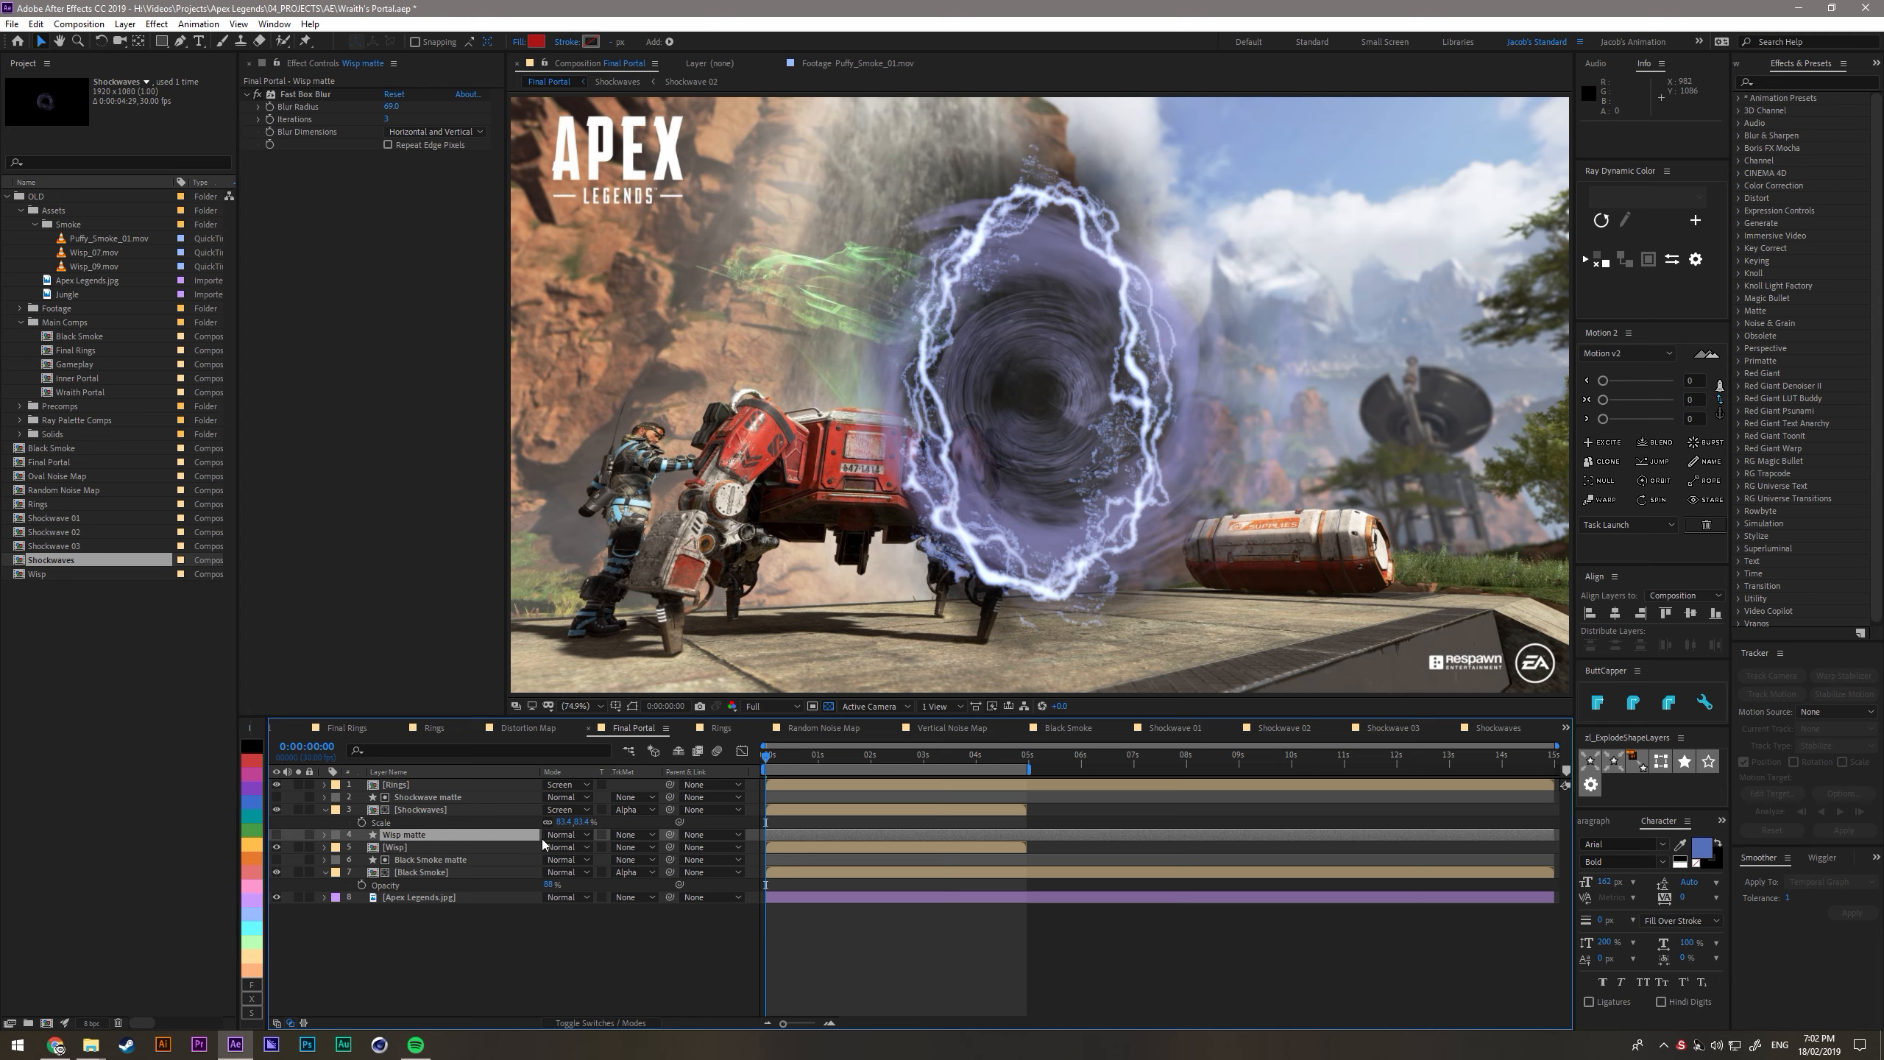
left_click(624, 850)
left_click(651, 885)
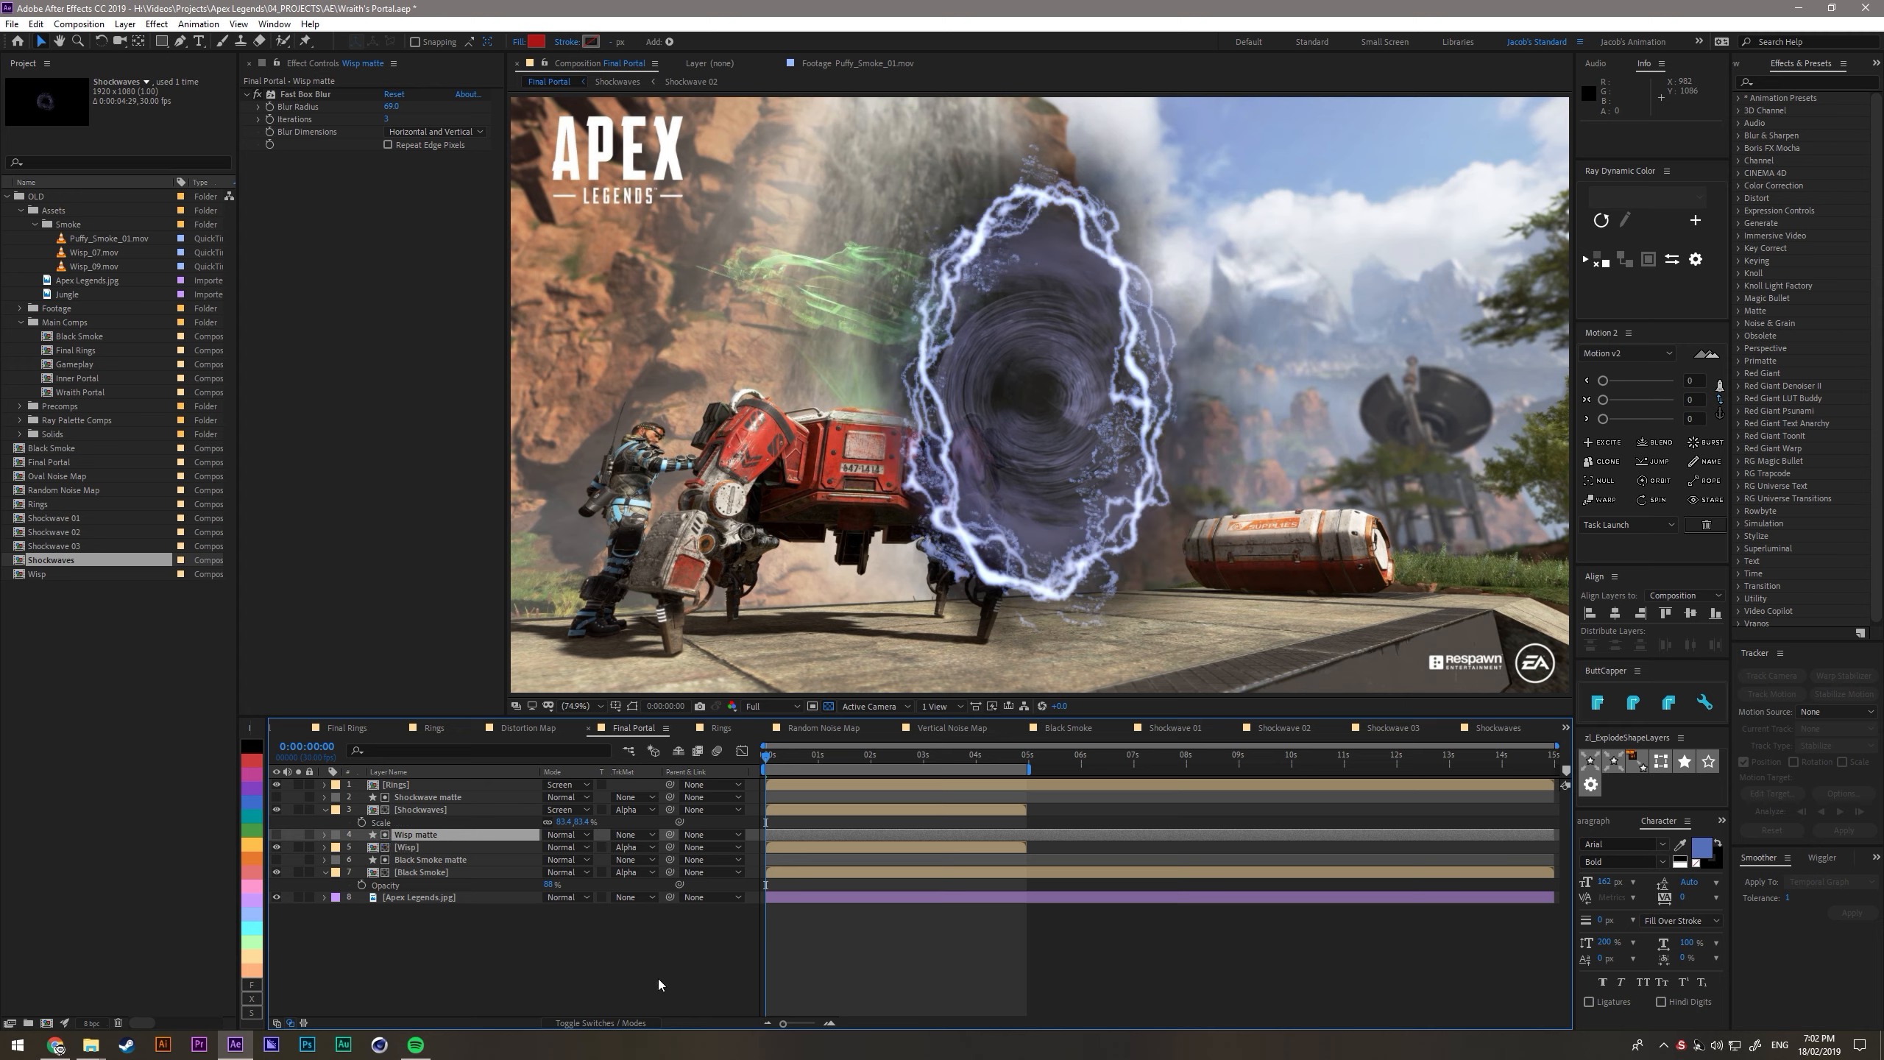
- Scale the Wisp layer down so that it fits the portal ring
left_click(421, 847)
key("s")
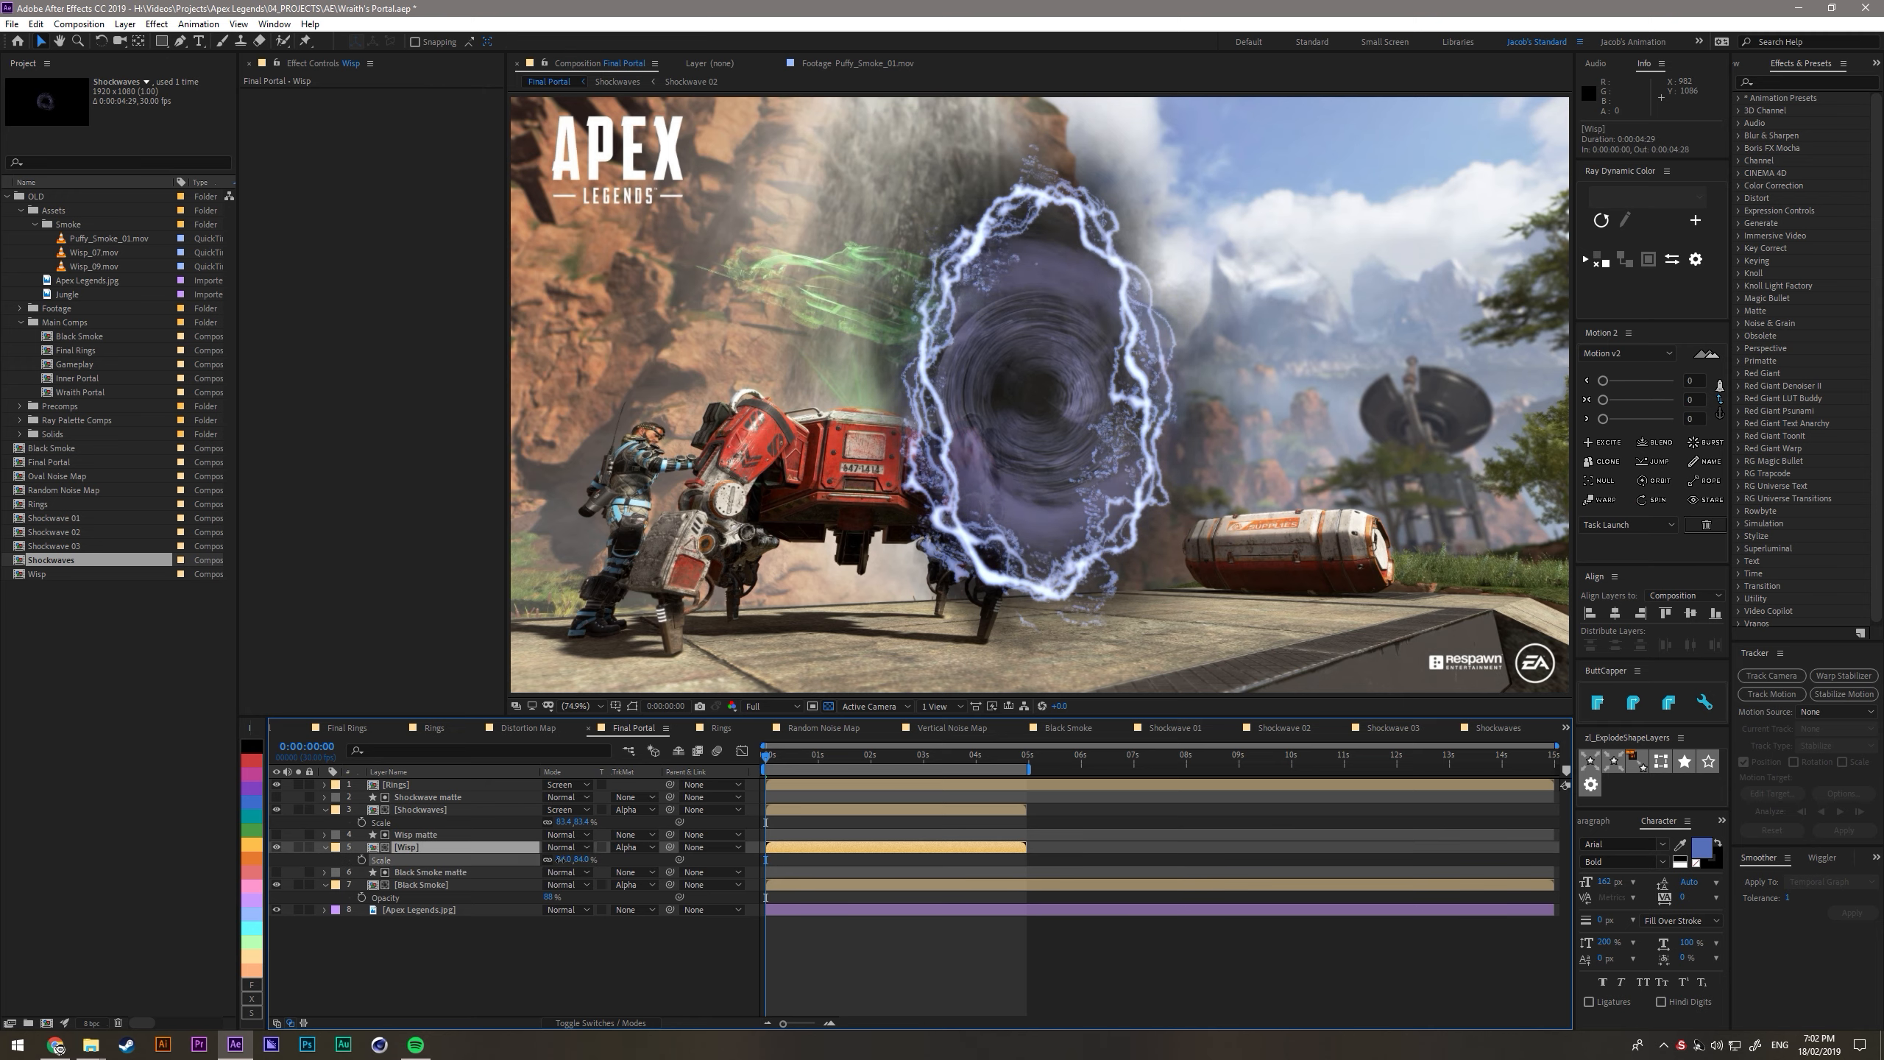
left_click_drag(558, 860, 564, 860)
left_click(578, 978)
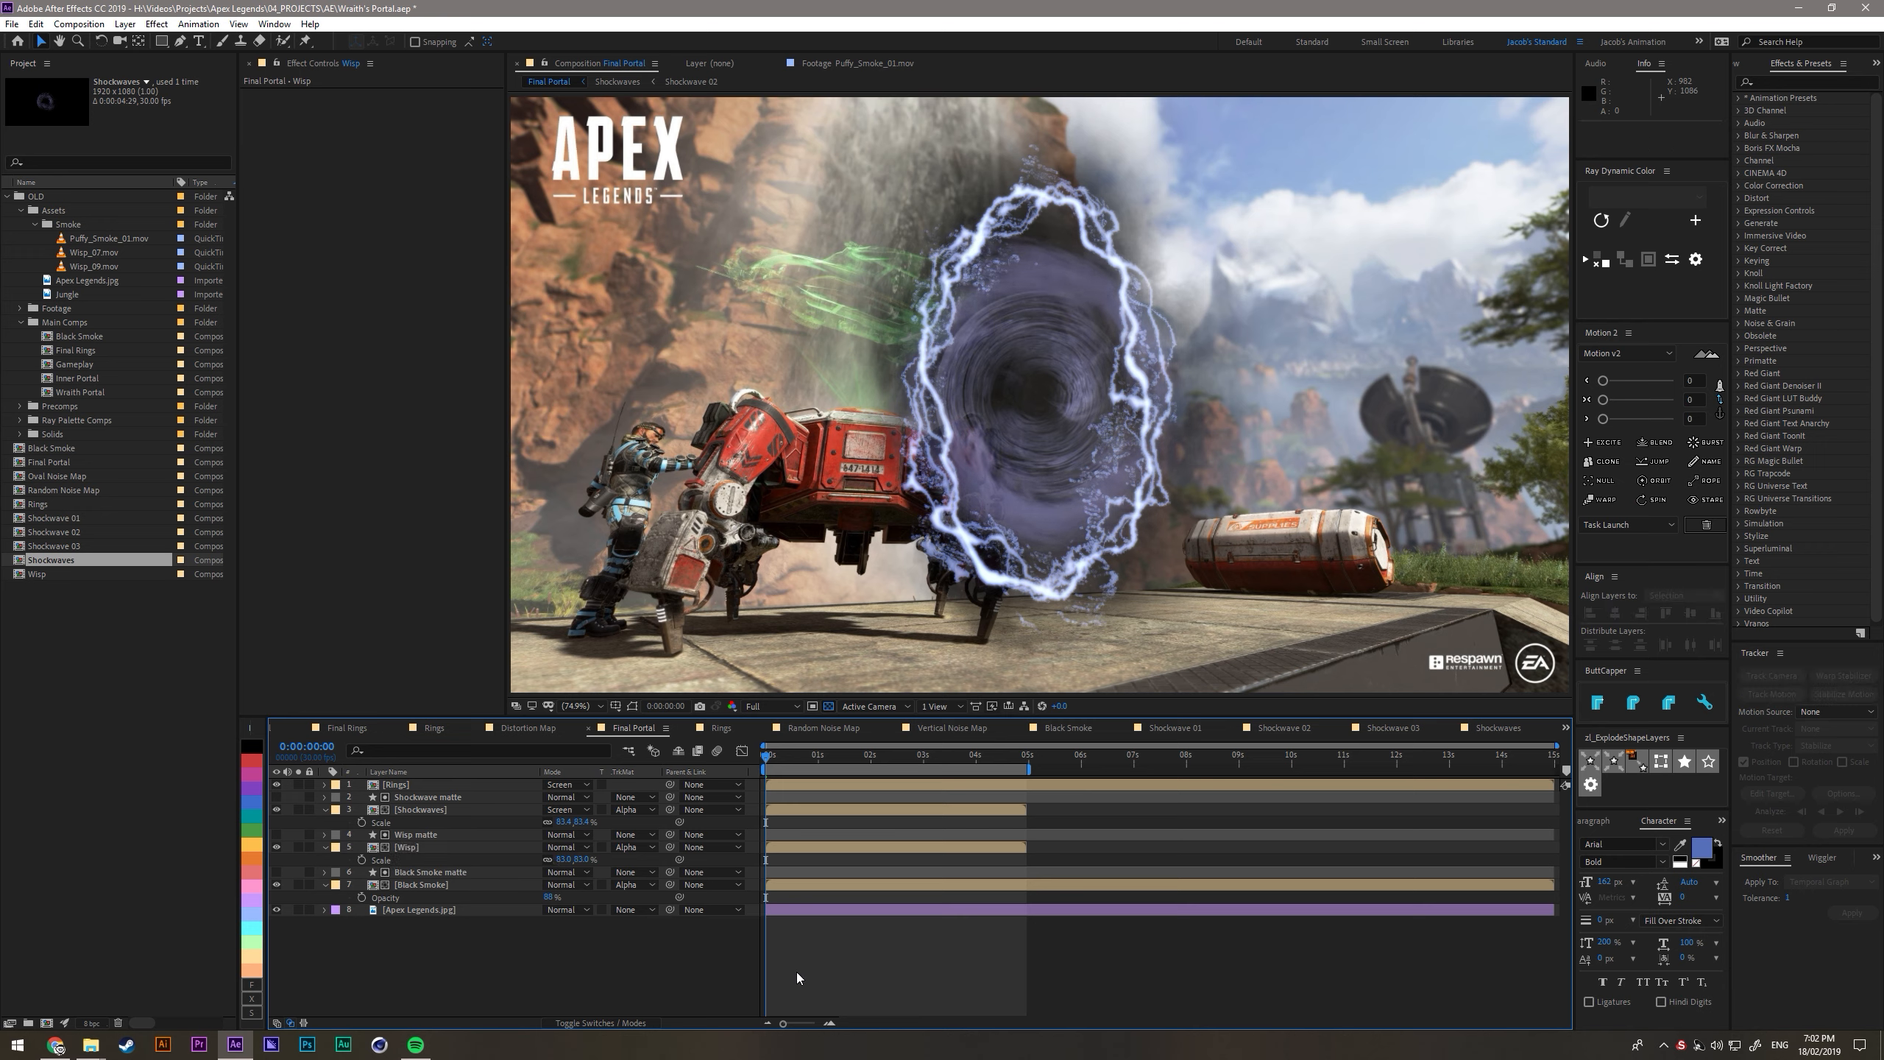
left_click_drag(566, 860, 586, 901)
- Create a comp-size solid in a light blue-violet color in Final Portal
left_click(498, 945)
key("ctrl+y")
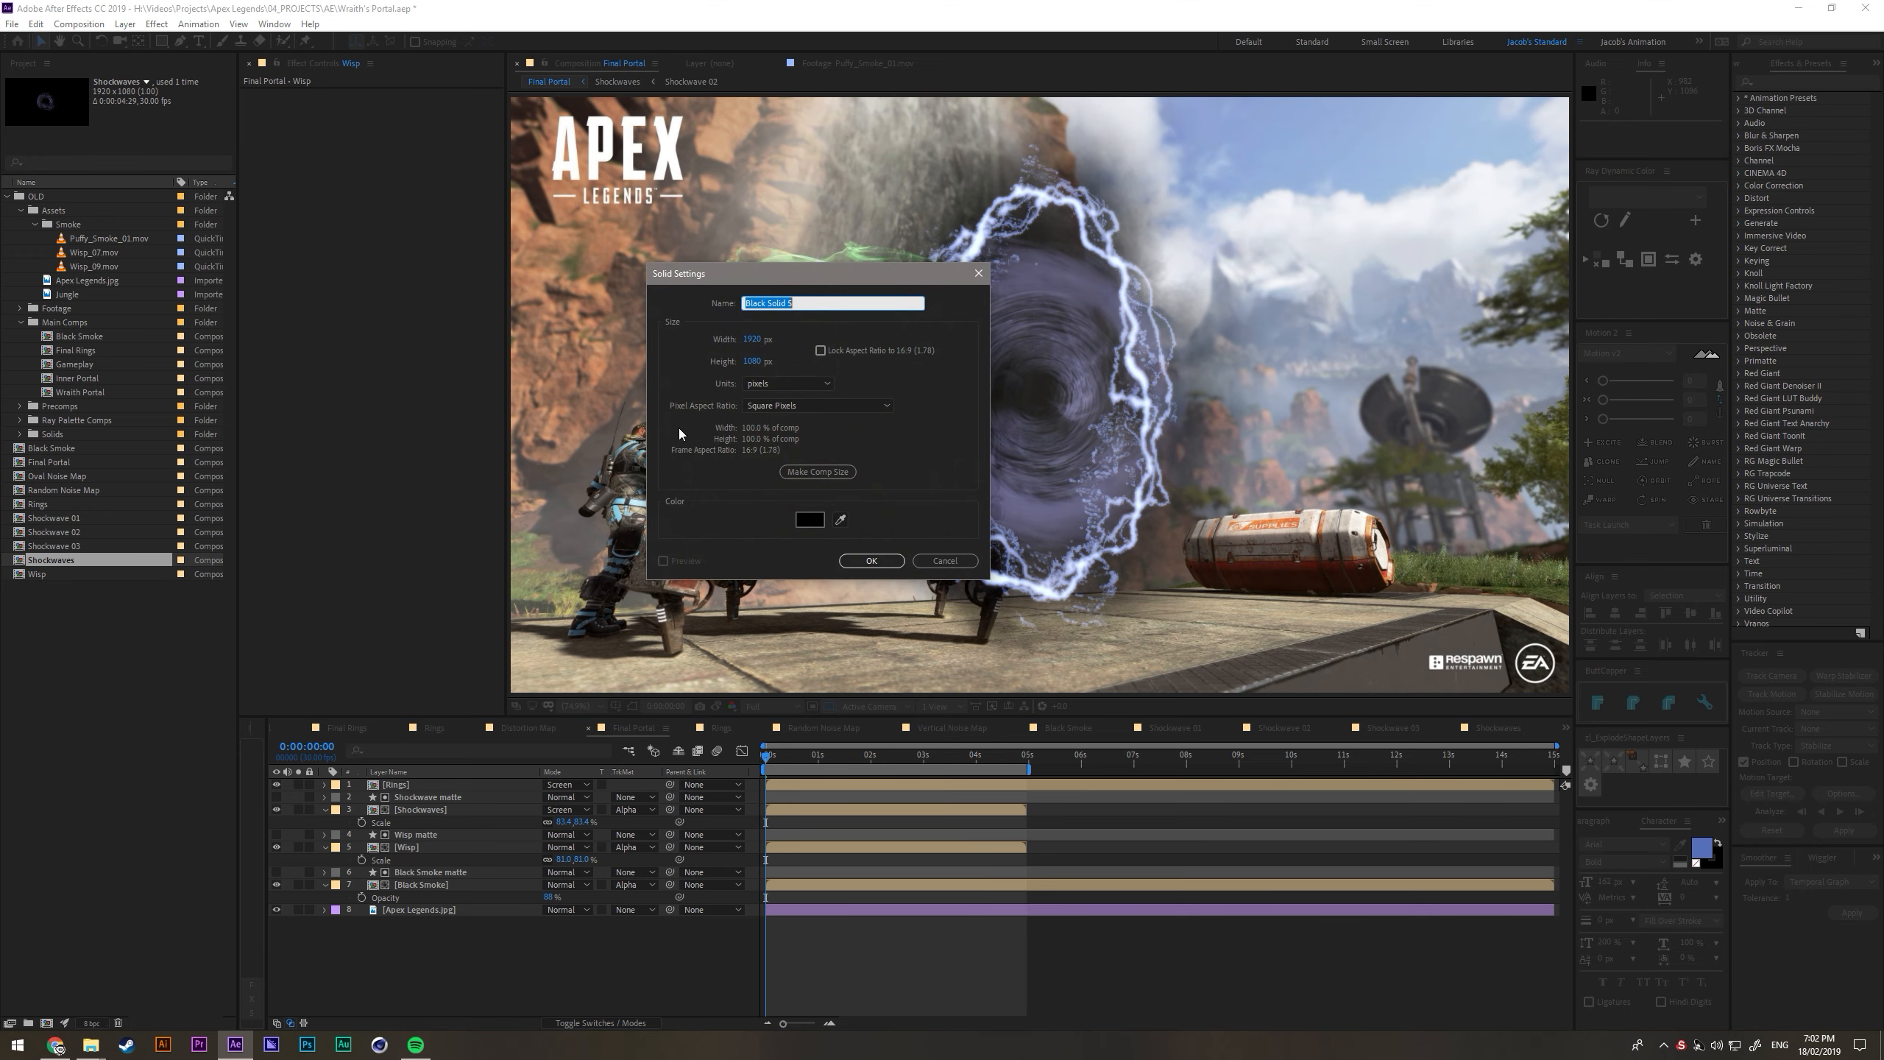
left_click(810, 519)
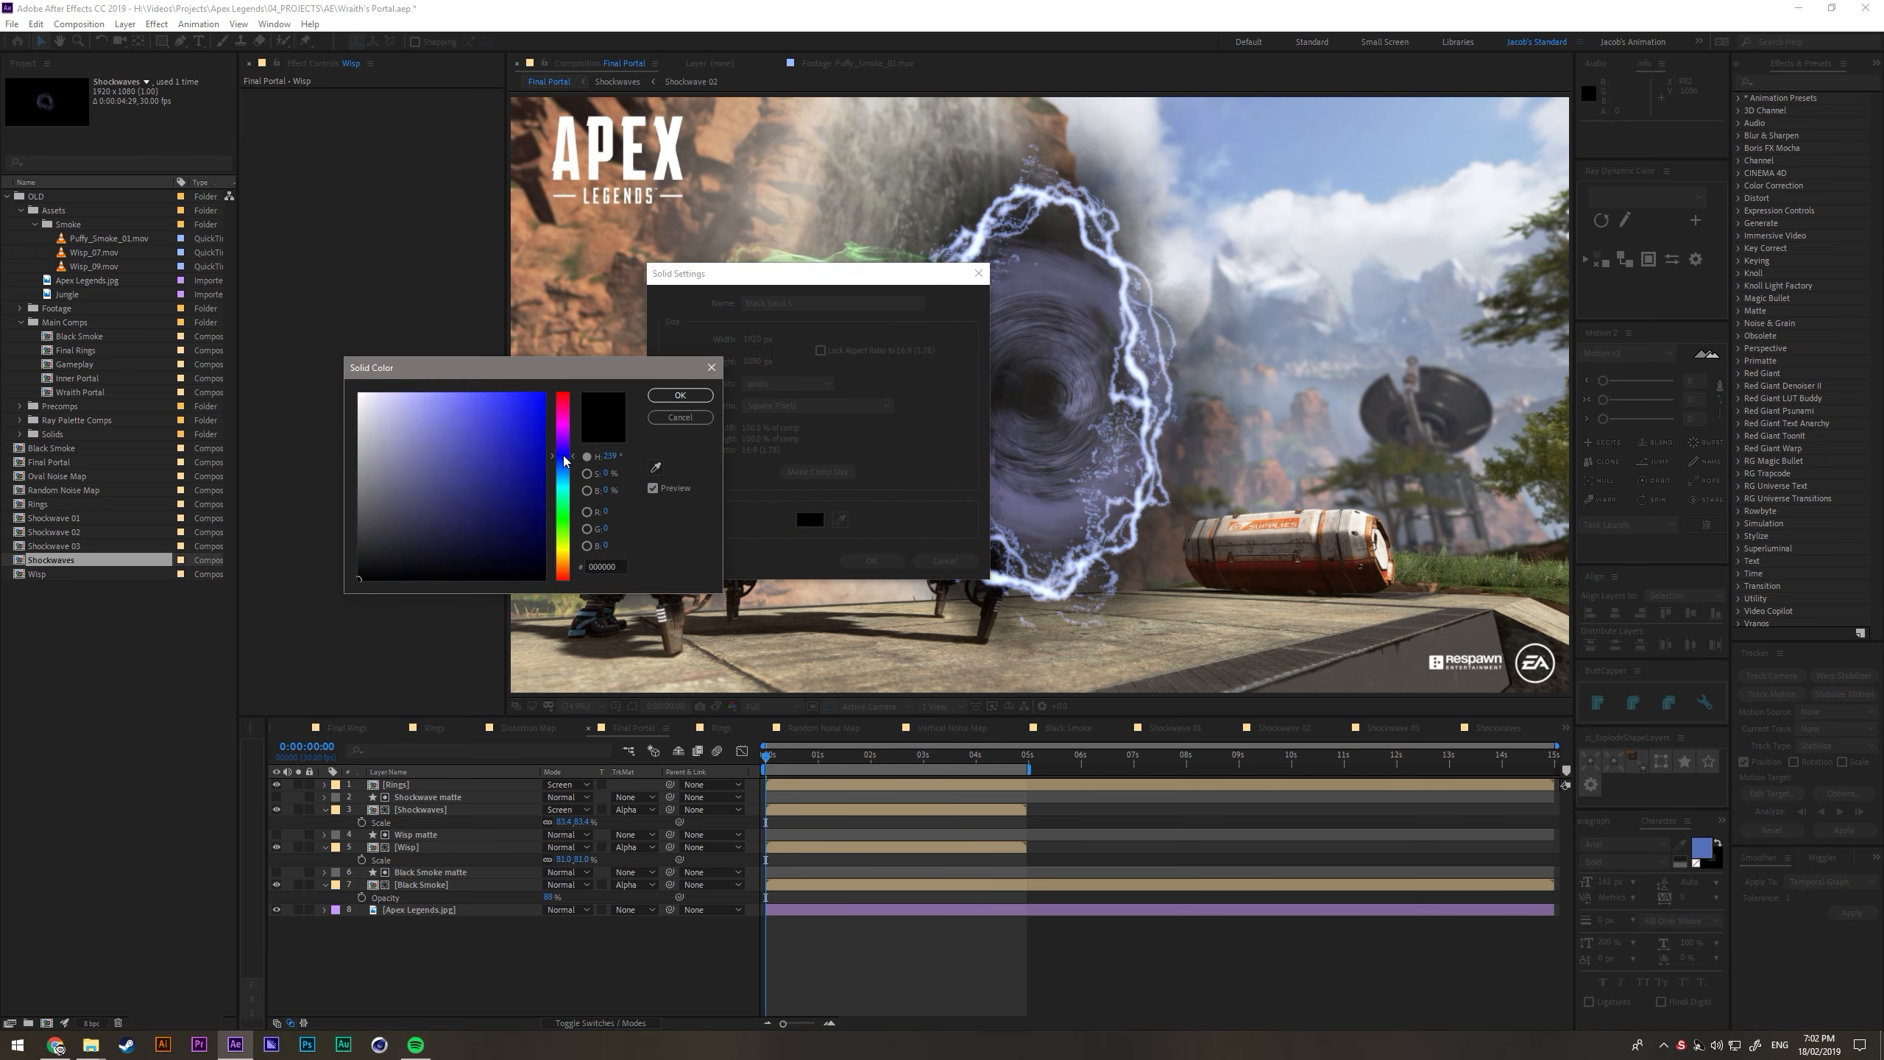
left_click_drag(510, 411, 445, 387)
left_click(679, 393)
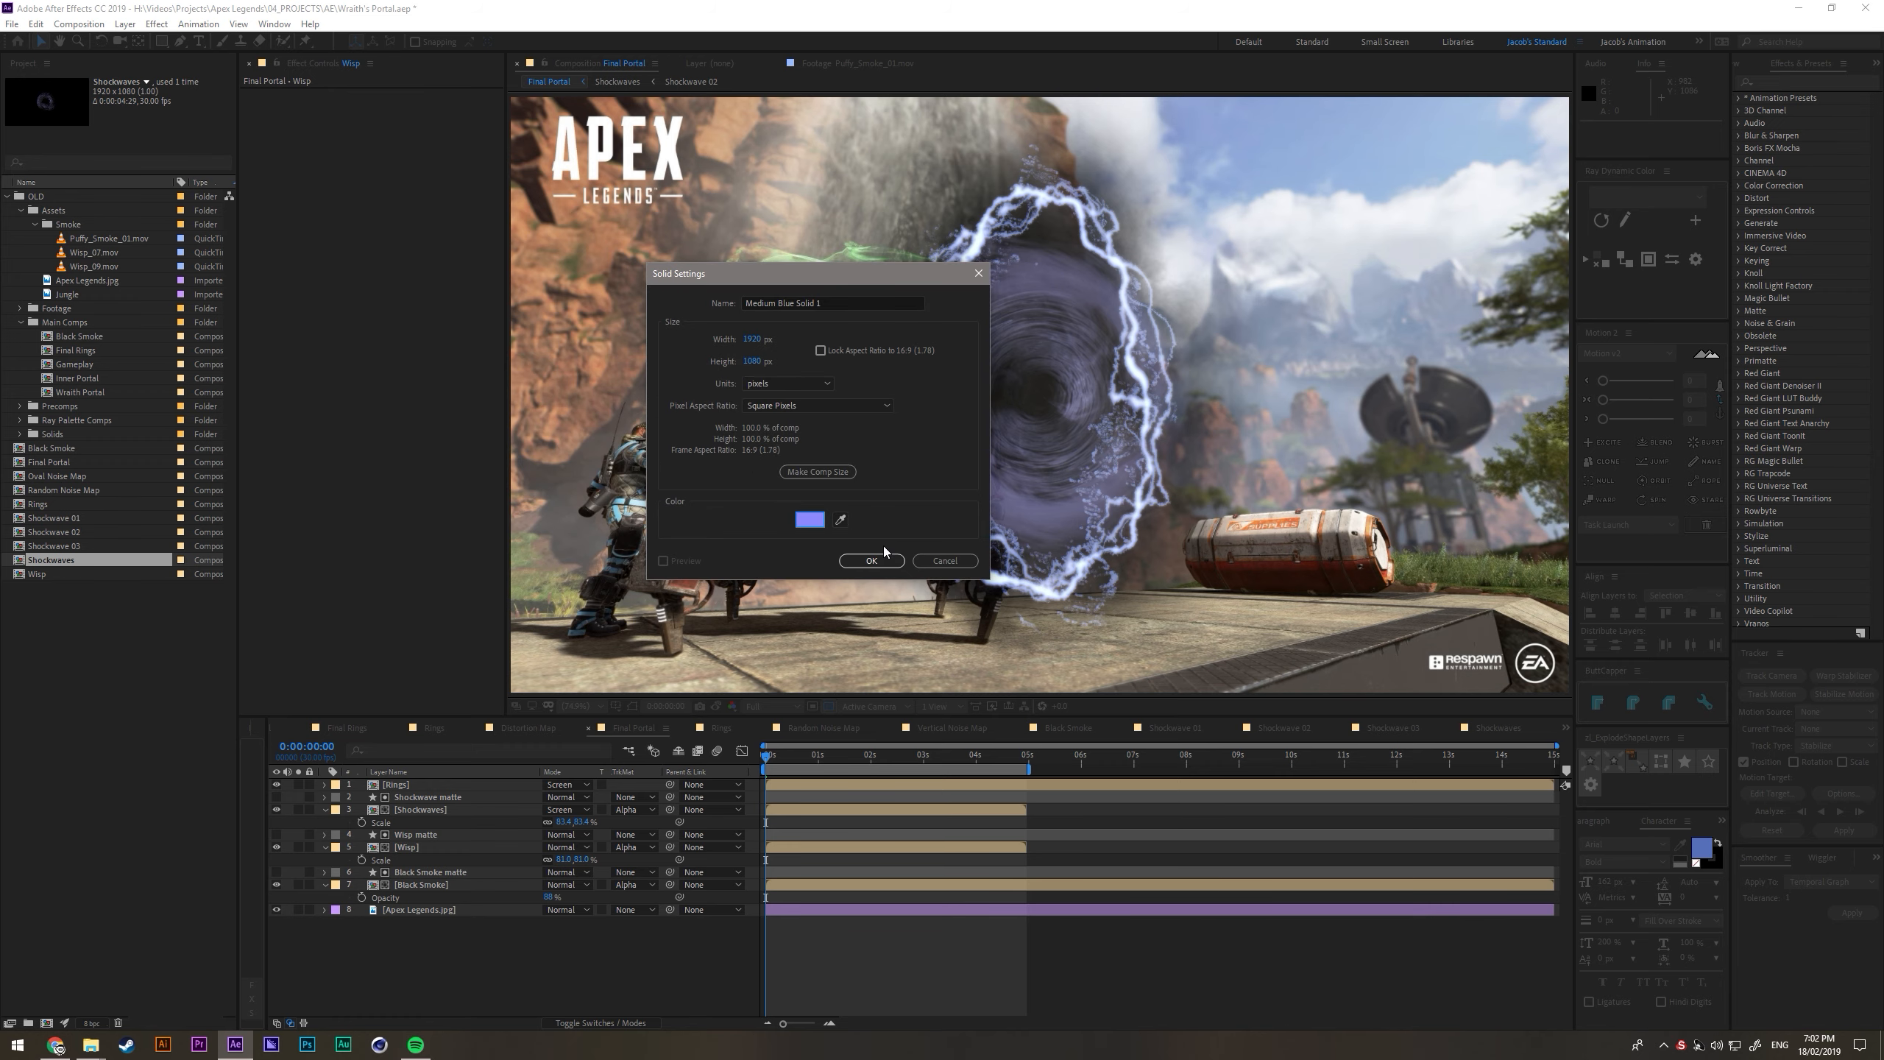
left_click(875, 560)
- Mask the blue solid with a wide, flat ellipse on the ground under the portal and place it just above Apex Legends.jpg
key("q")
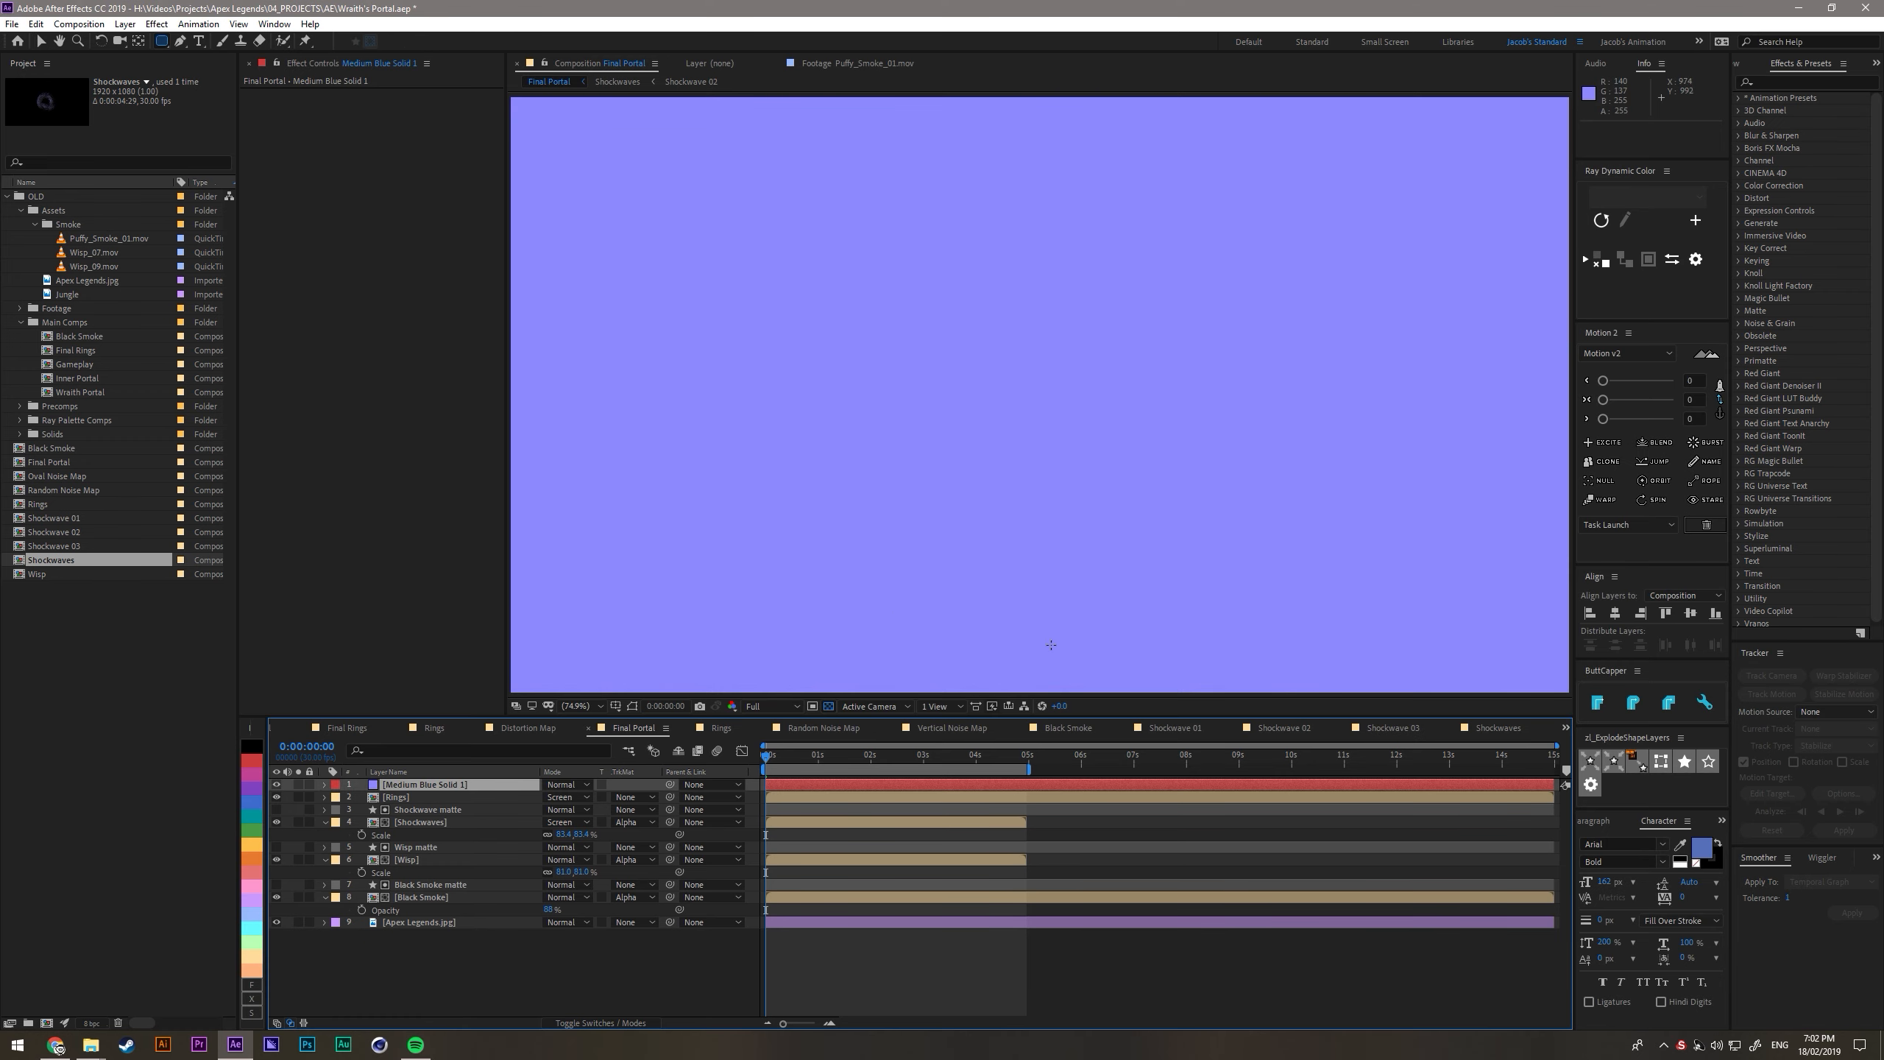
left_click_drag(1017, 632, 1288, 680)
left_click_drag(1027, 594, 1046, 598)
left_click_drag(407, 787, 418, 954)
- Feather the blue solid's elliptical mask by about 100 pixels and set the layer's blending mode to Add
key("f")
left_click_drag(566, 936, 644, 941)
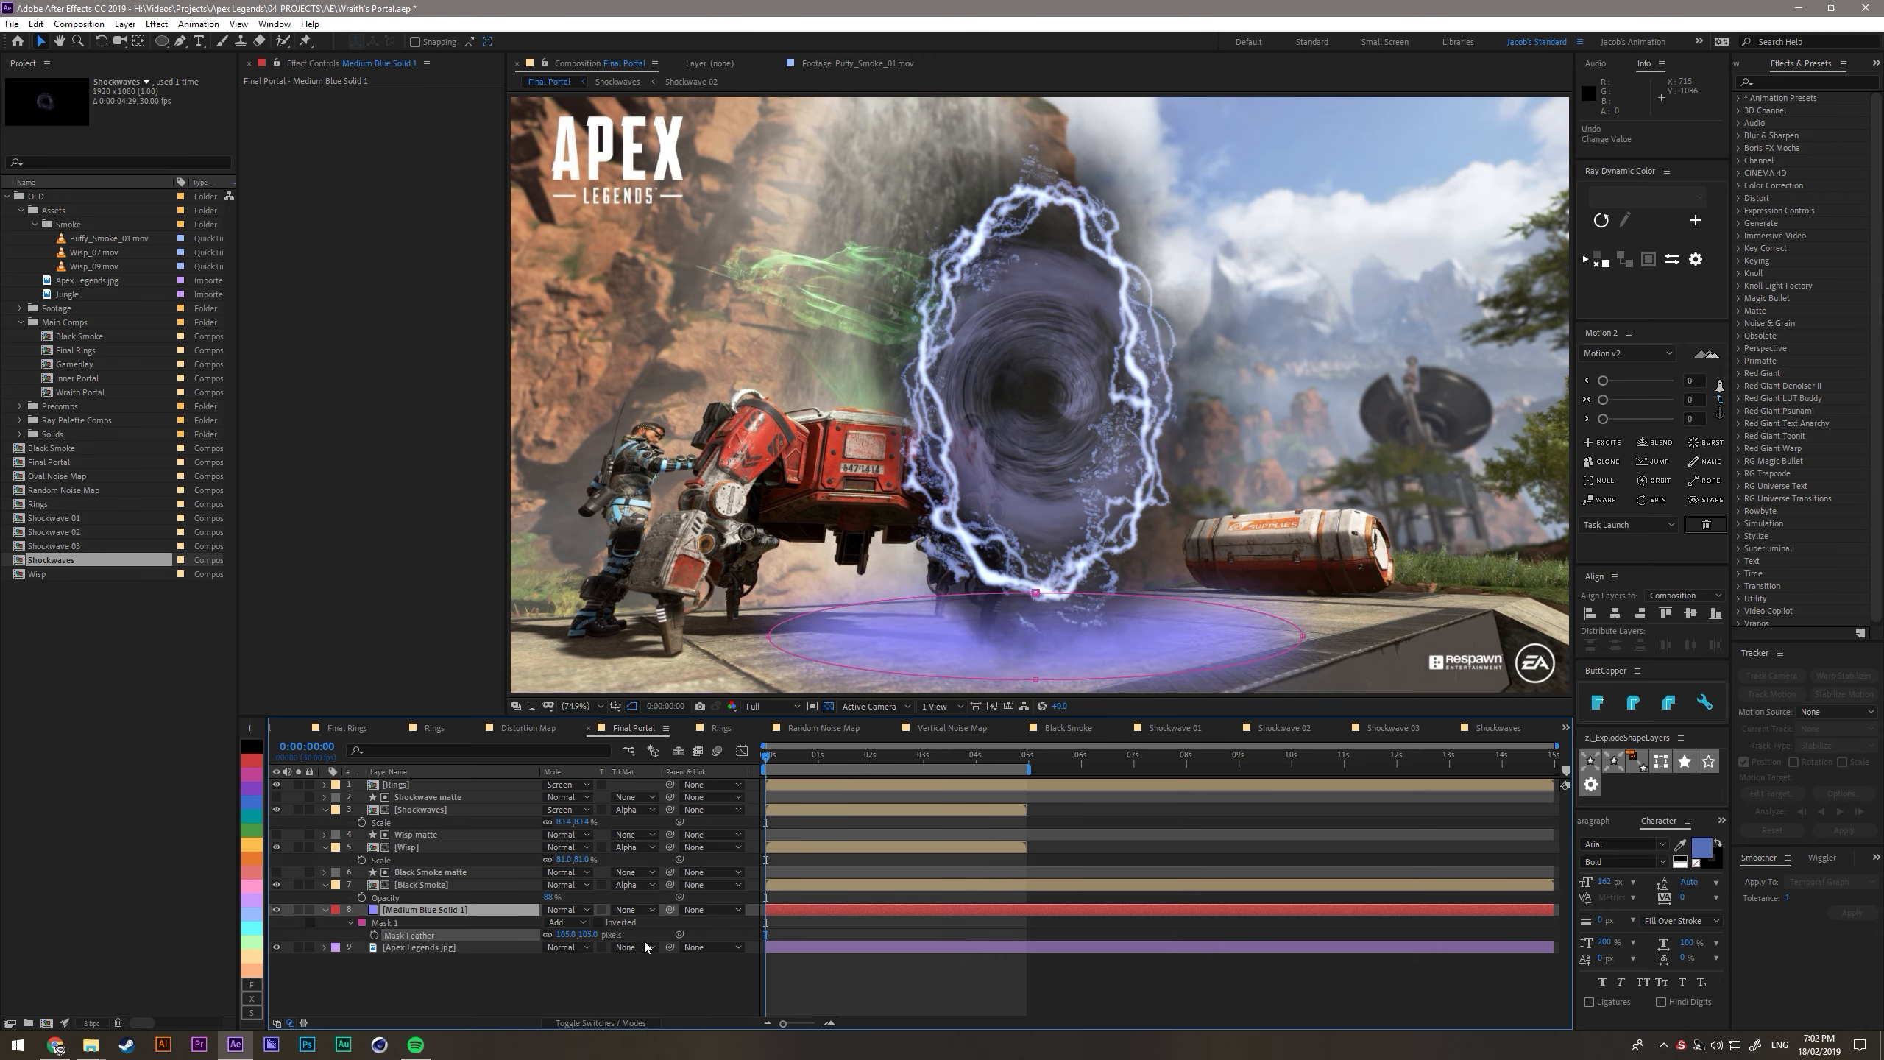
left_click(578, 911)
left_click(585, 415)
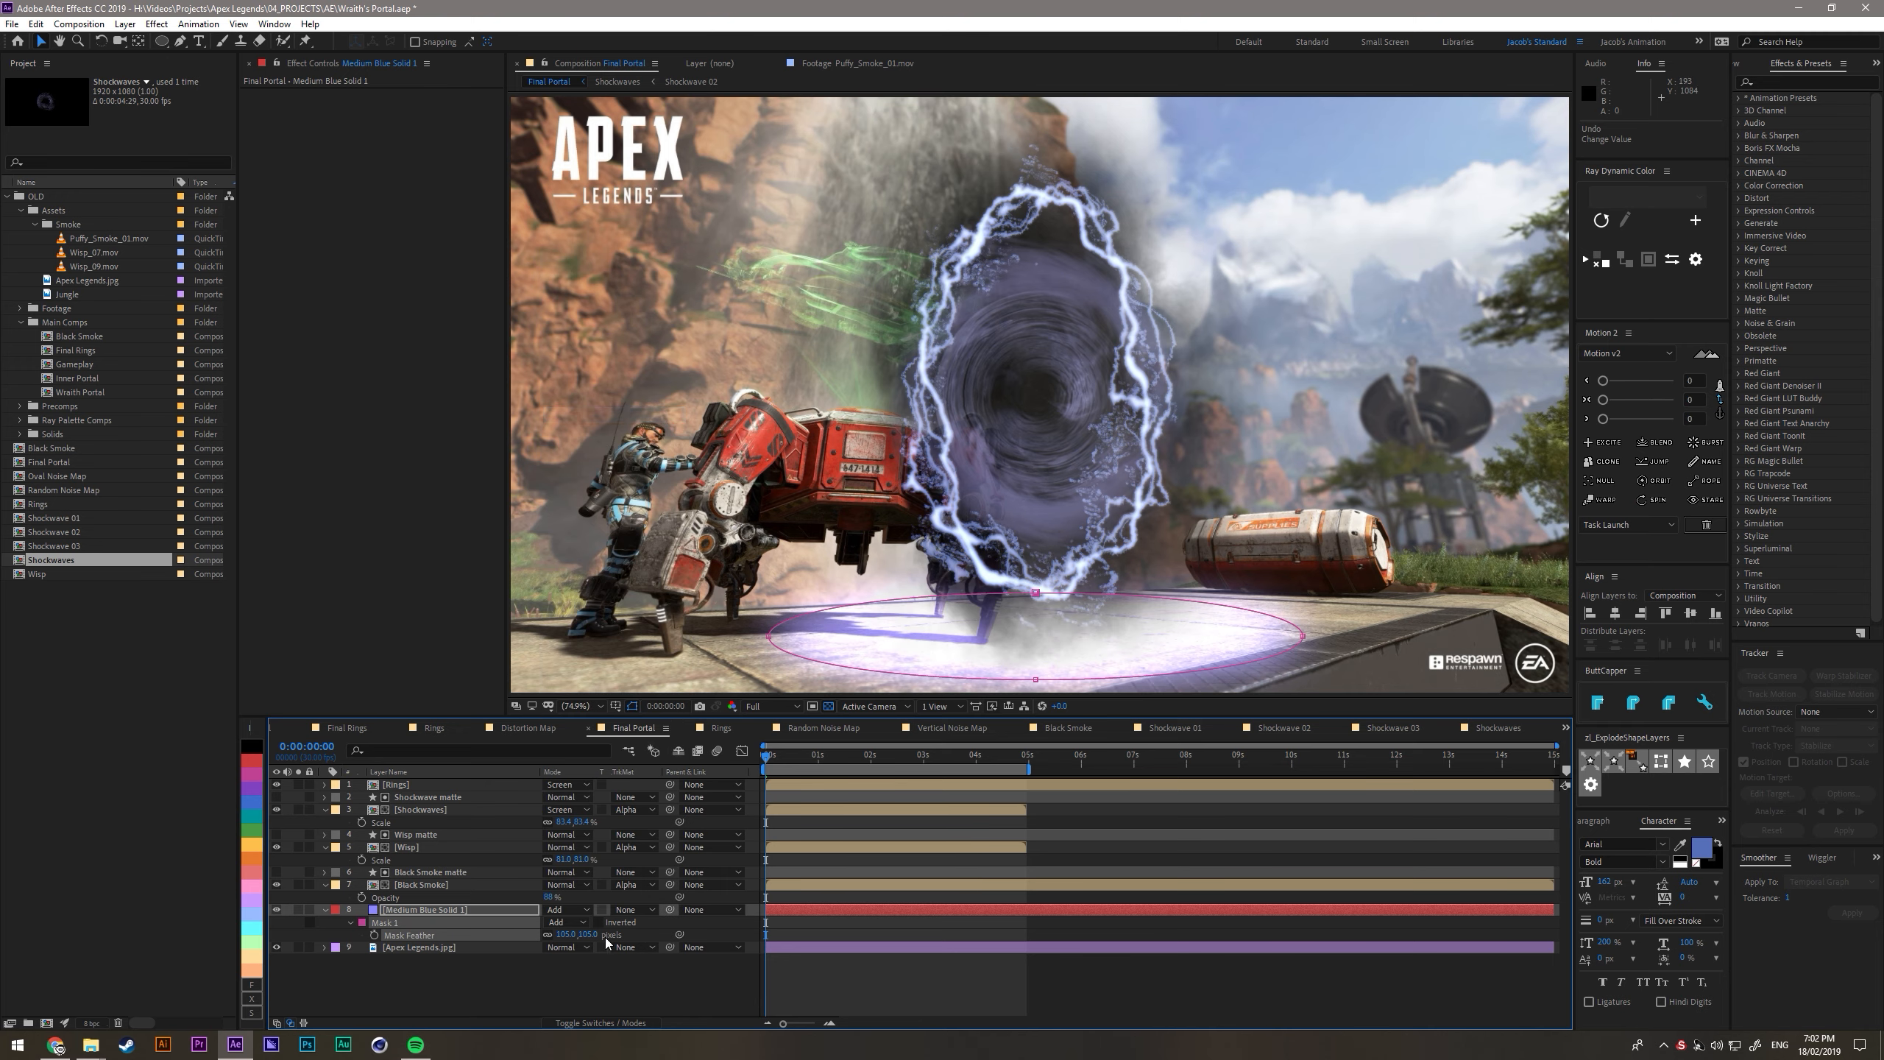
- Shift the blue ground glow slightly downward and reduce its opacity to about 49%
left_click(494, 911)
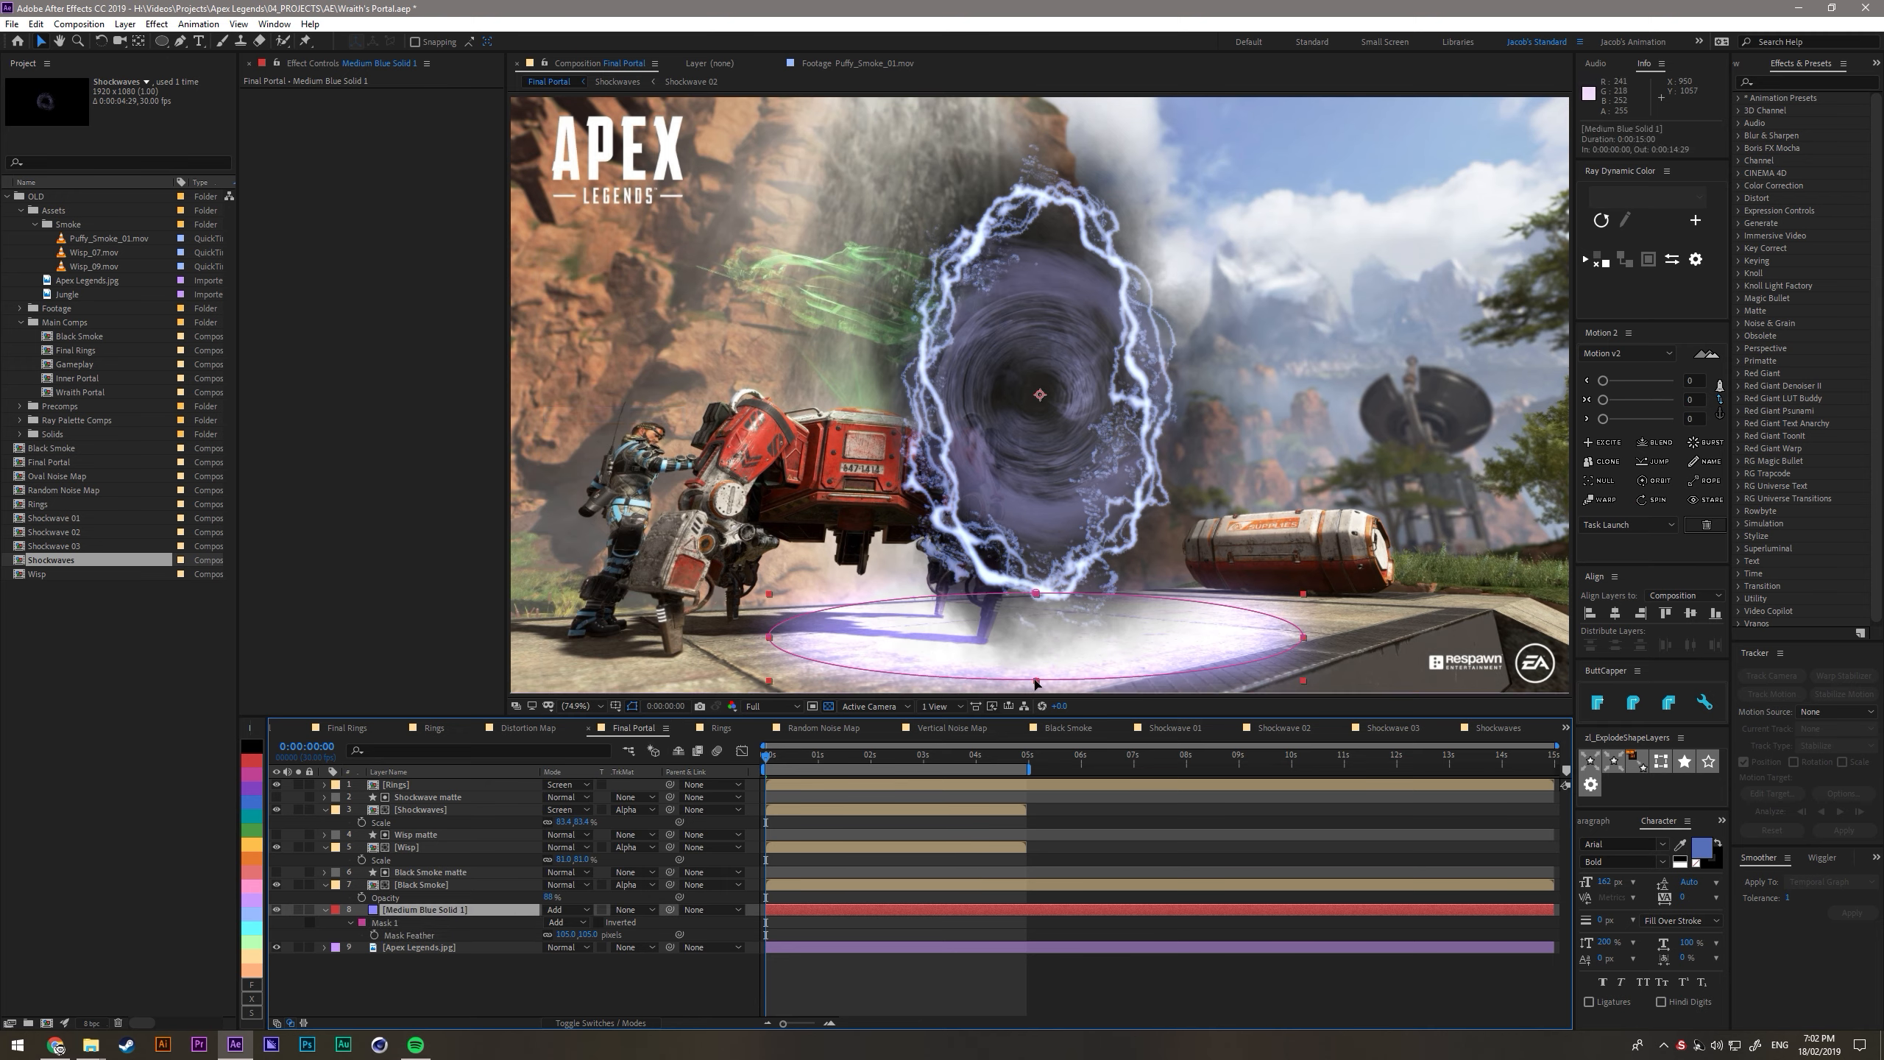
left_click_drag(1044, 636, 1047, 646)
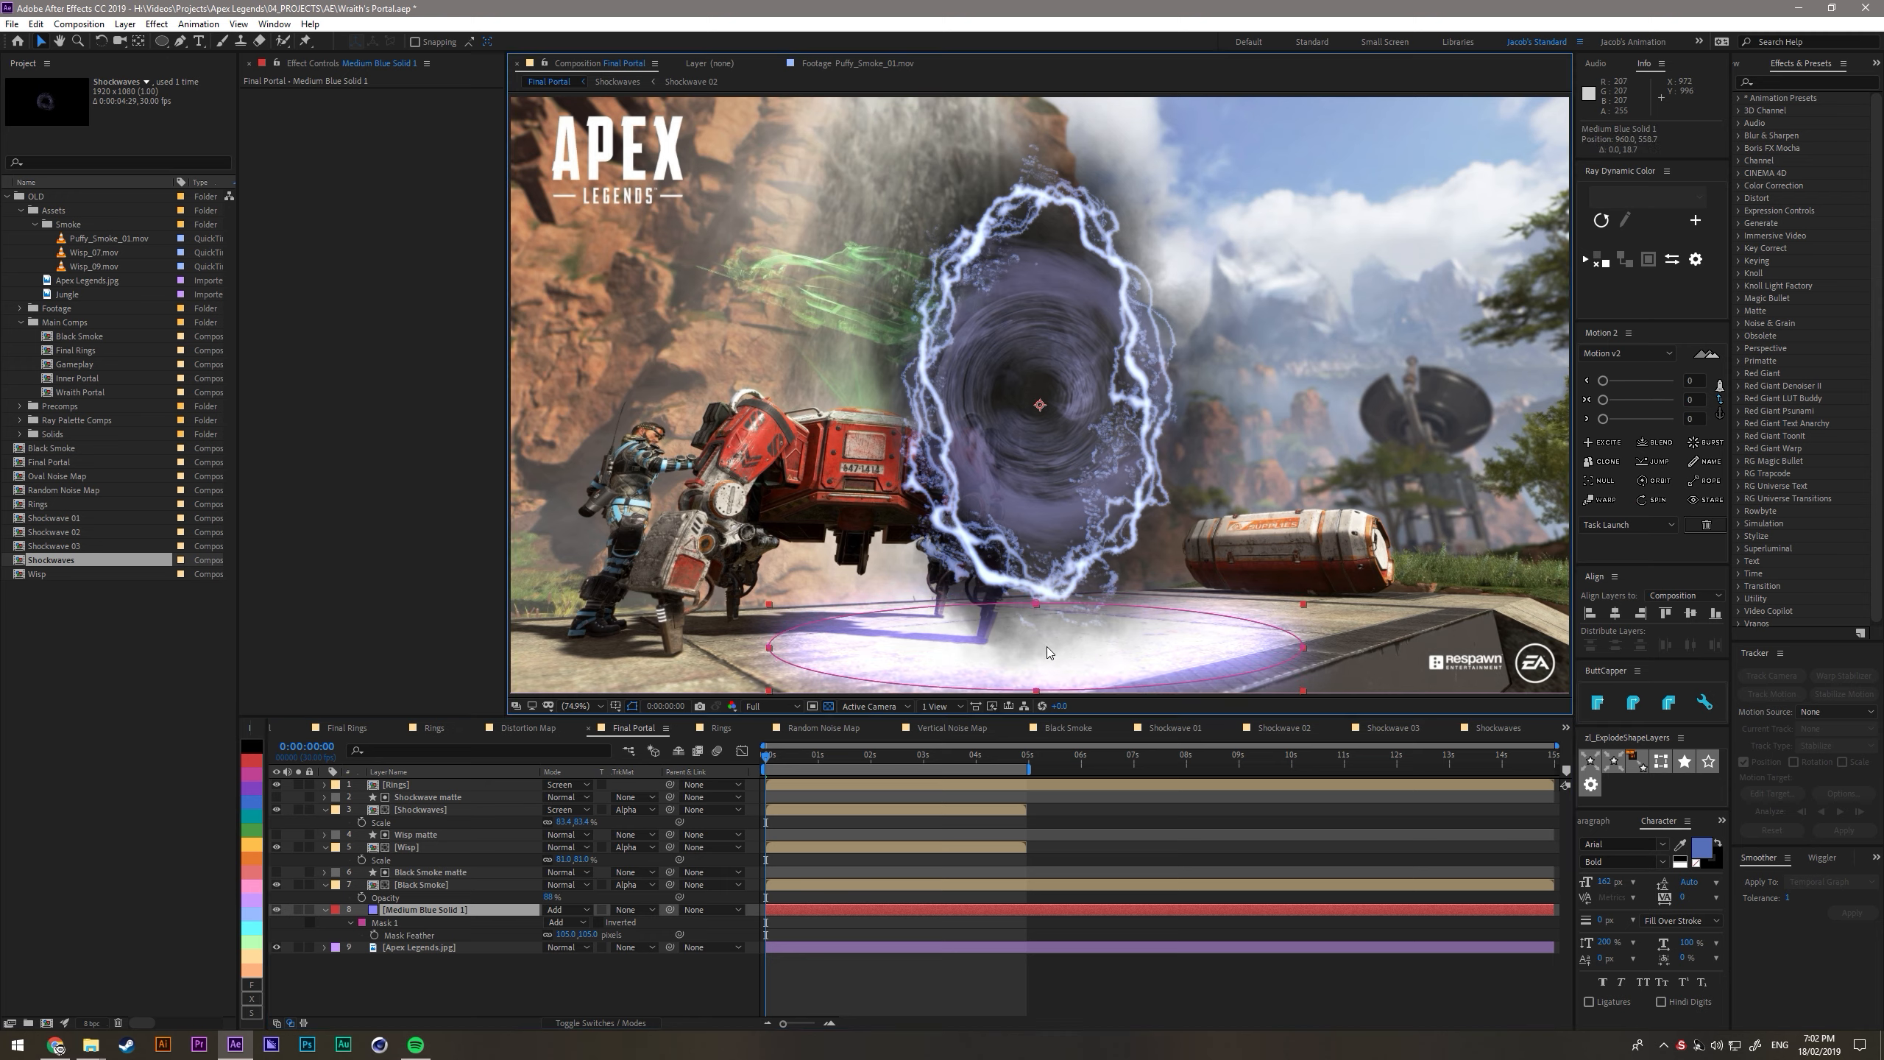
key("t")
left_click_drag(551, 923, 568, 980)
left_click(569, 980)
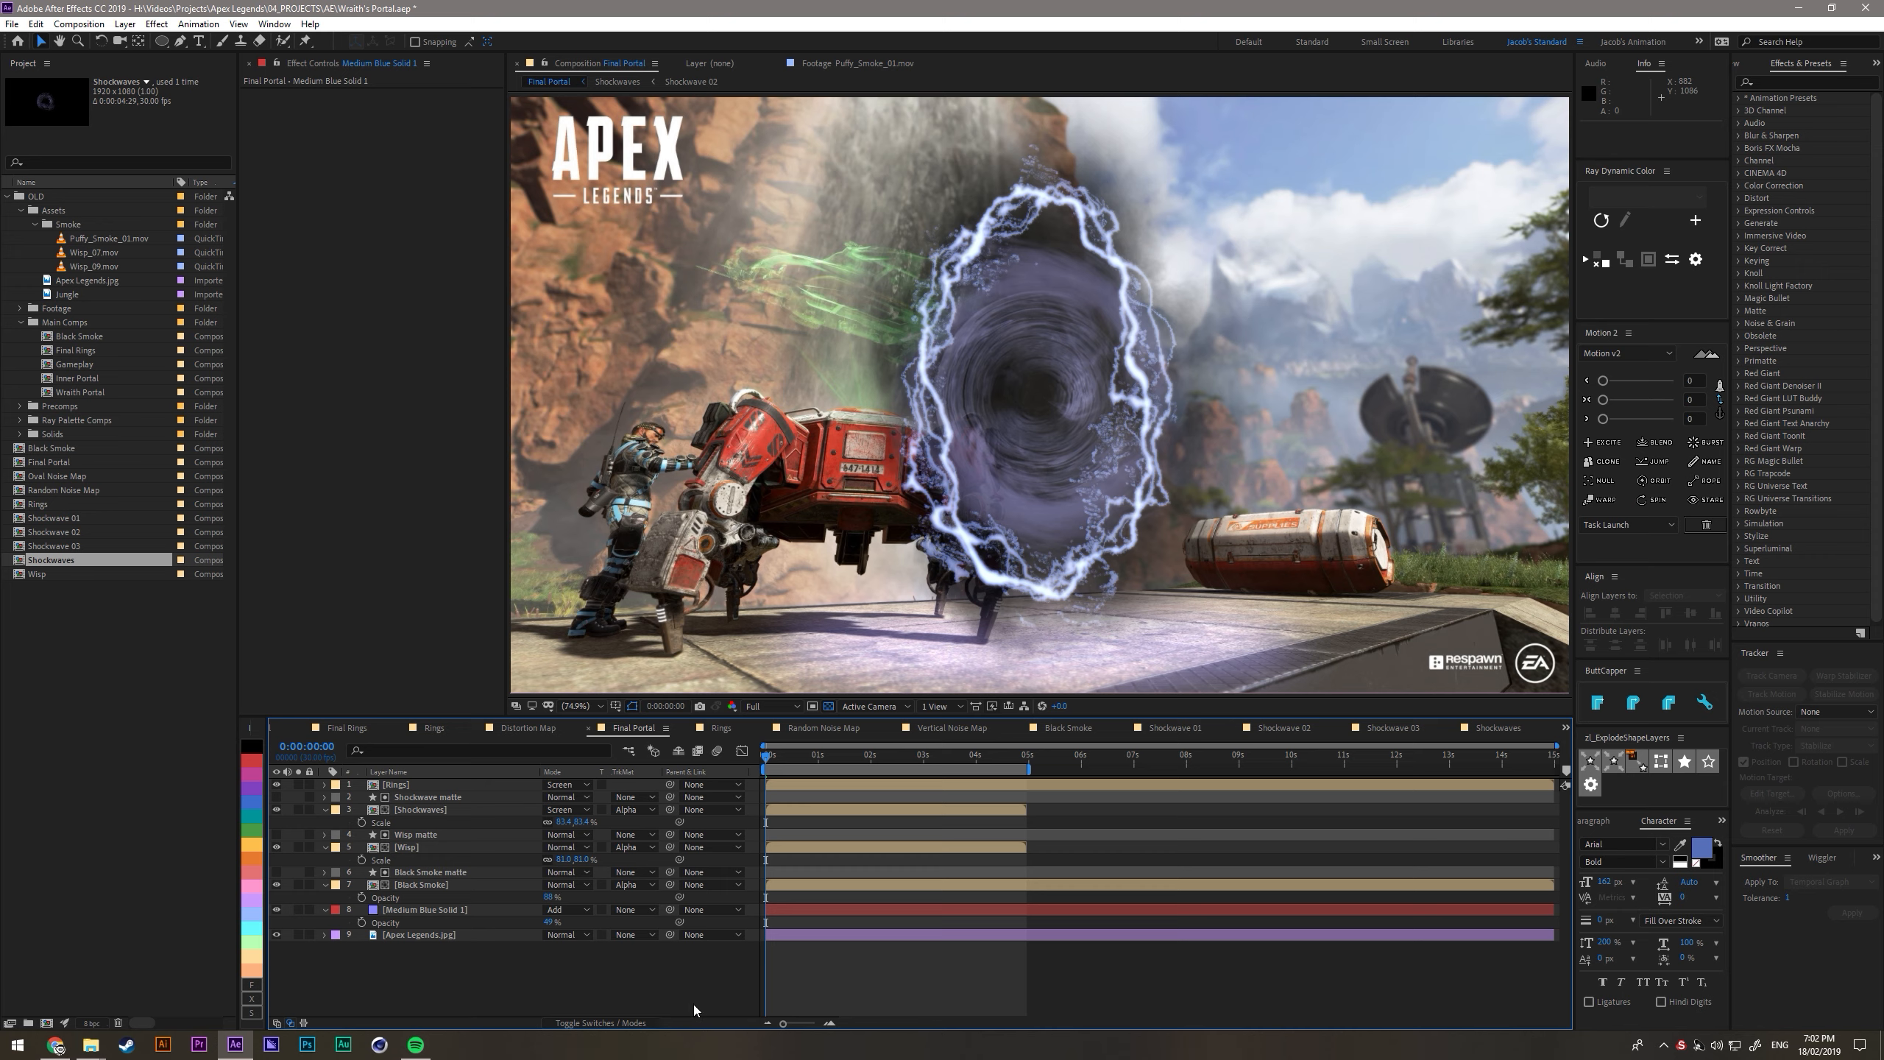
left_click(453, 909)
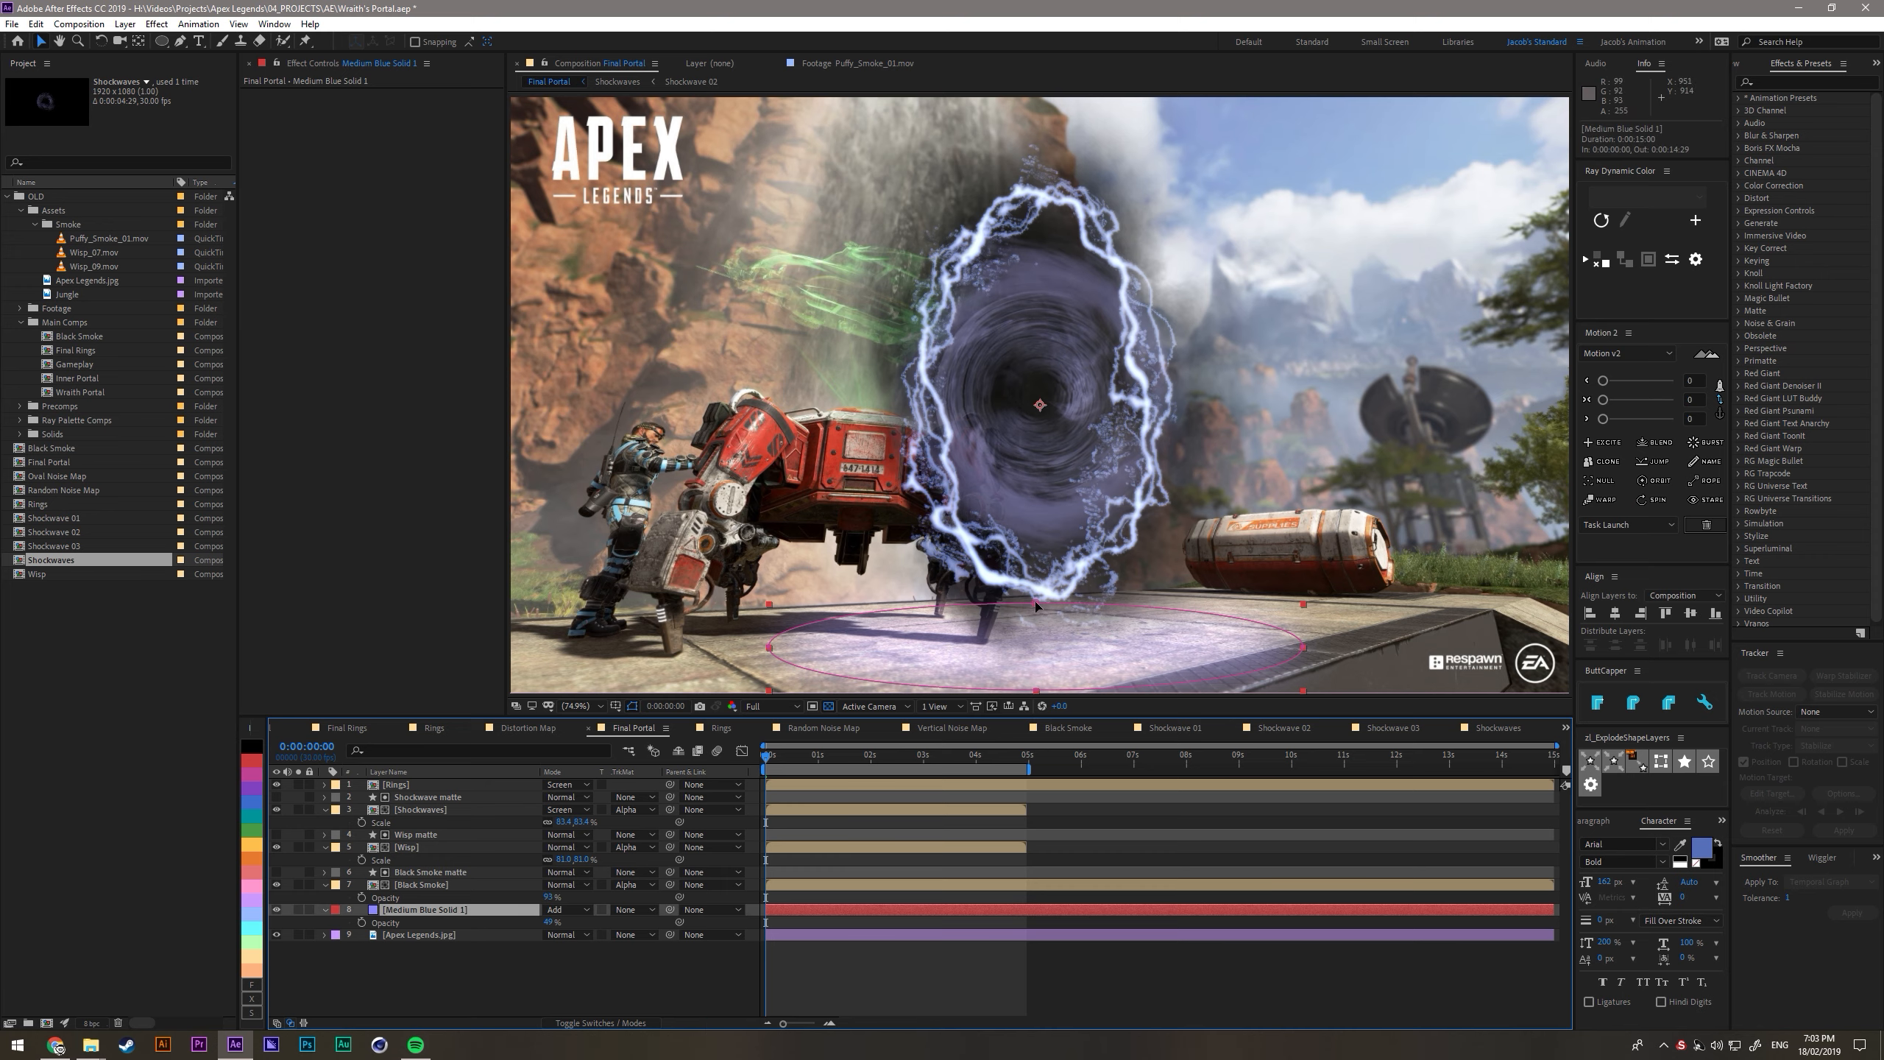
left_click_drag(1036, 606, 1034, 630)
- Create a white comp-size solid in Final Portal
left_click(446, 935)
key("ctrl+y")
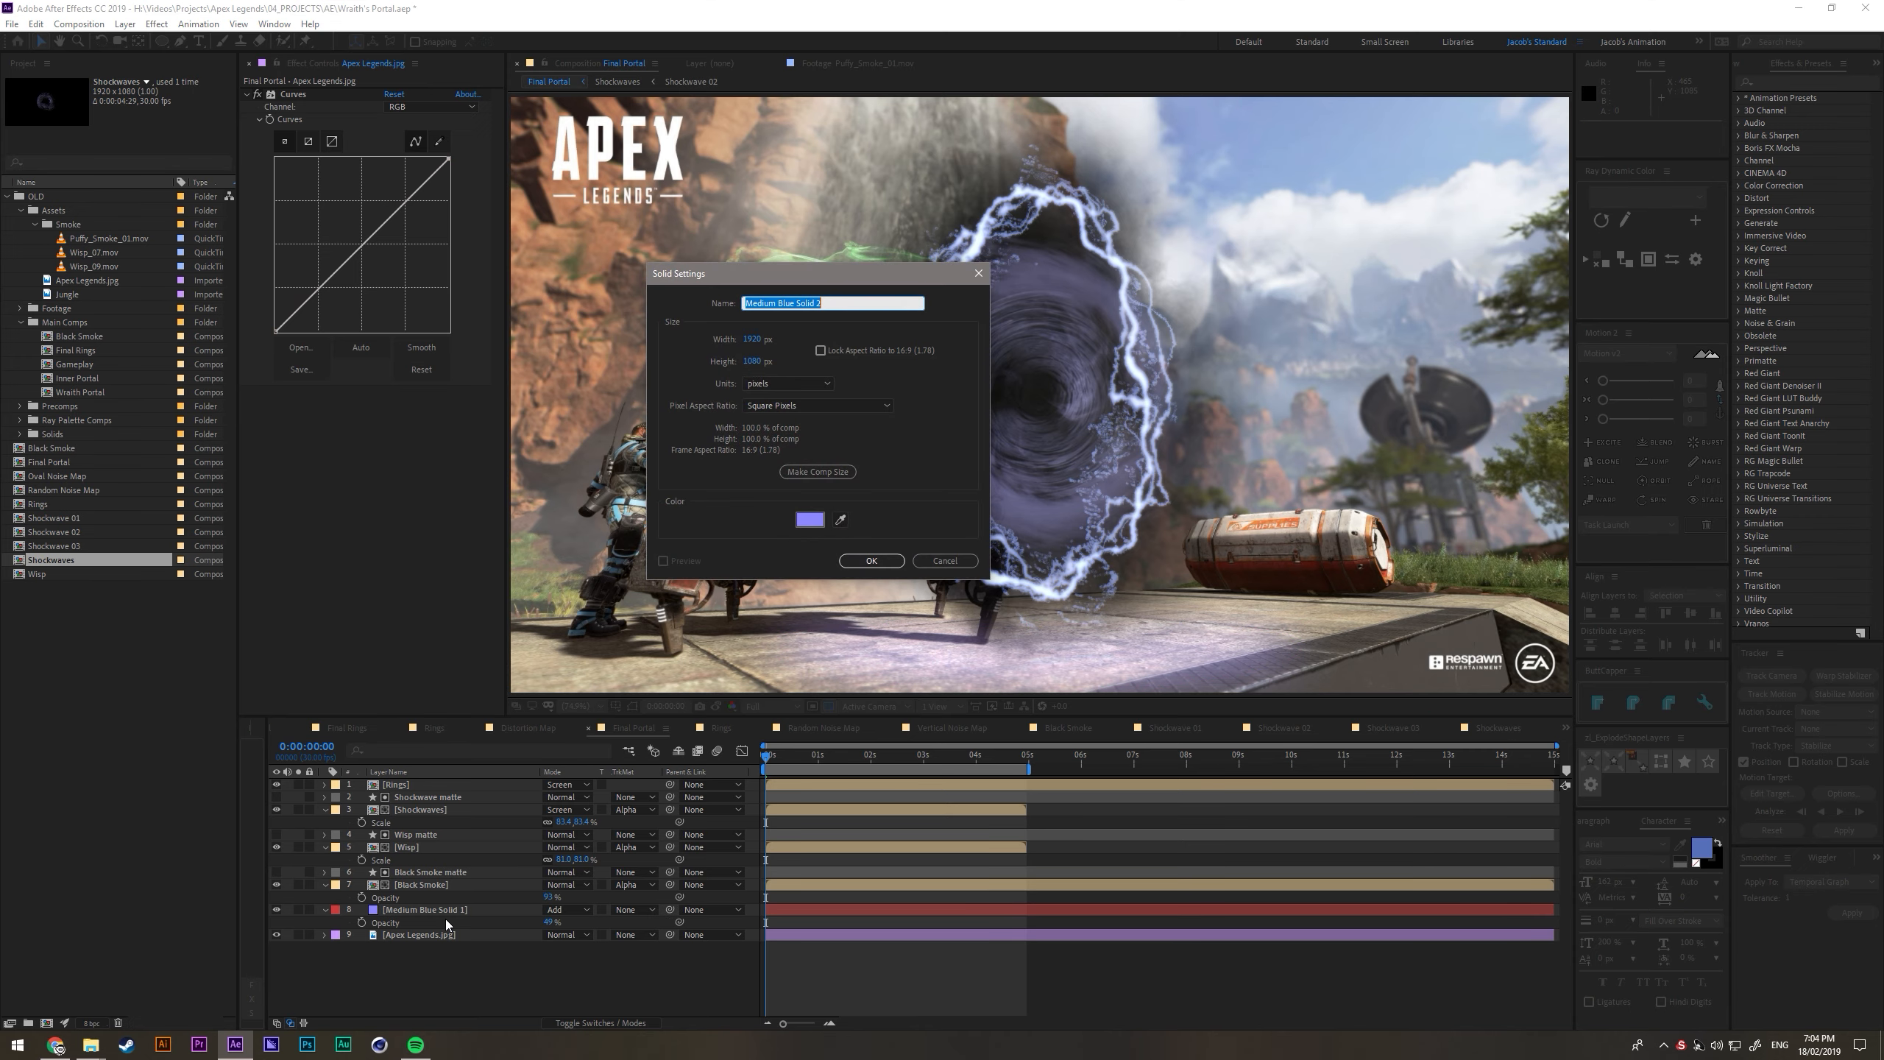
left_click(810, 519)
left_click(360, 394)
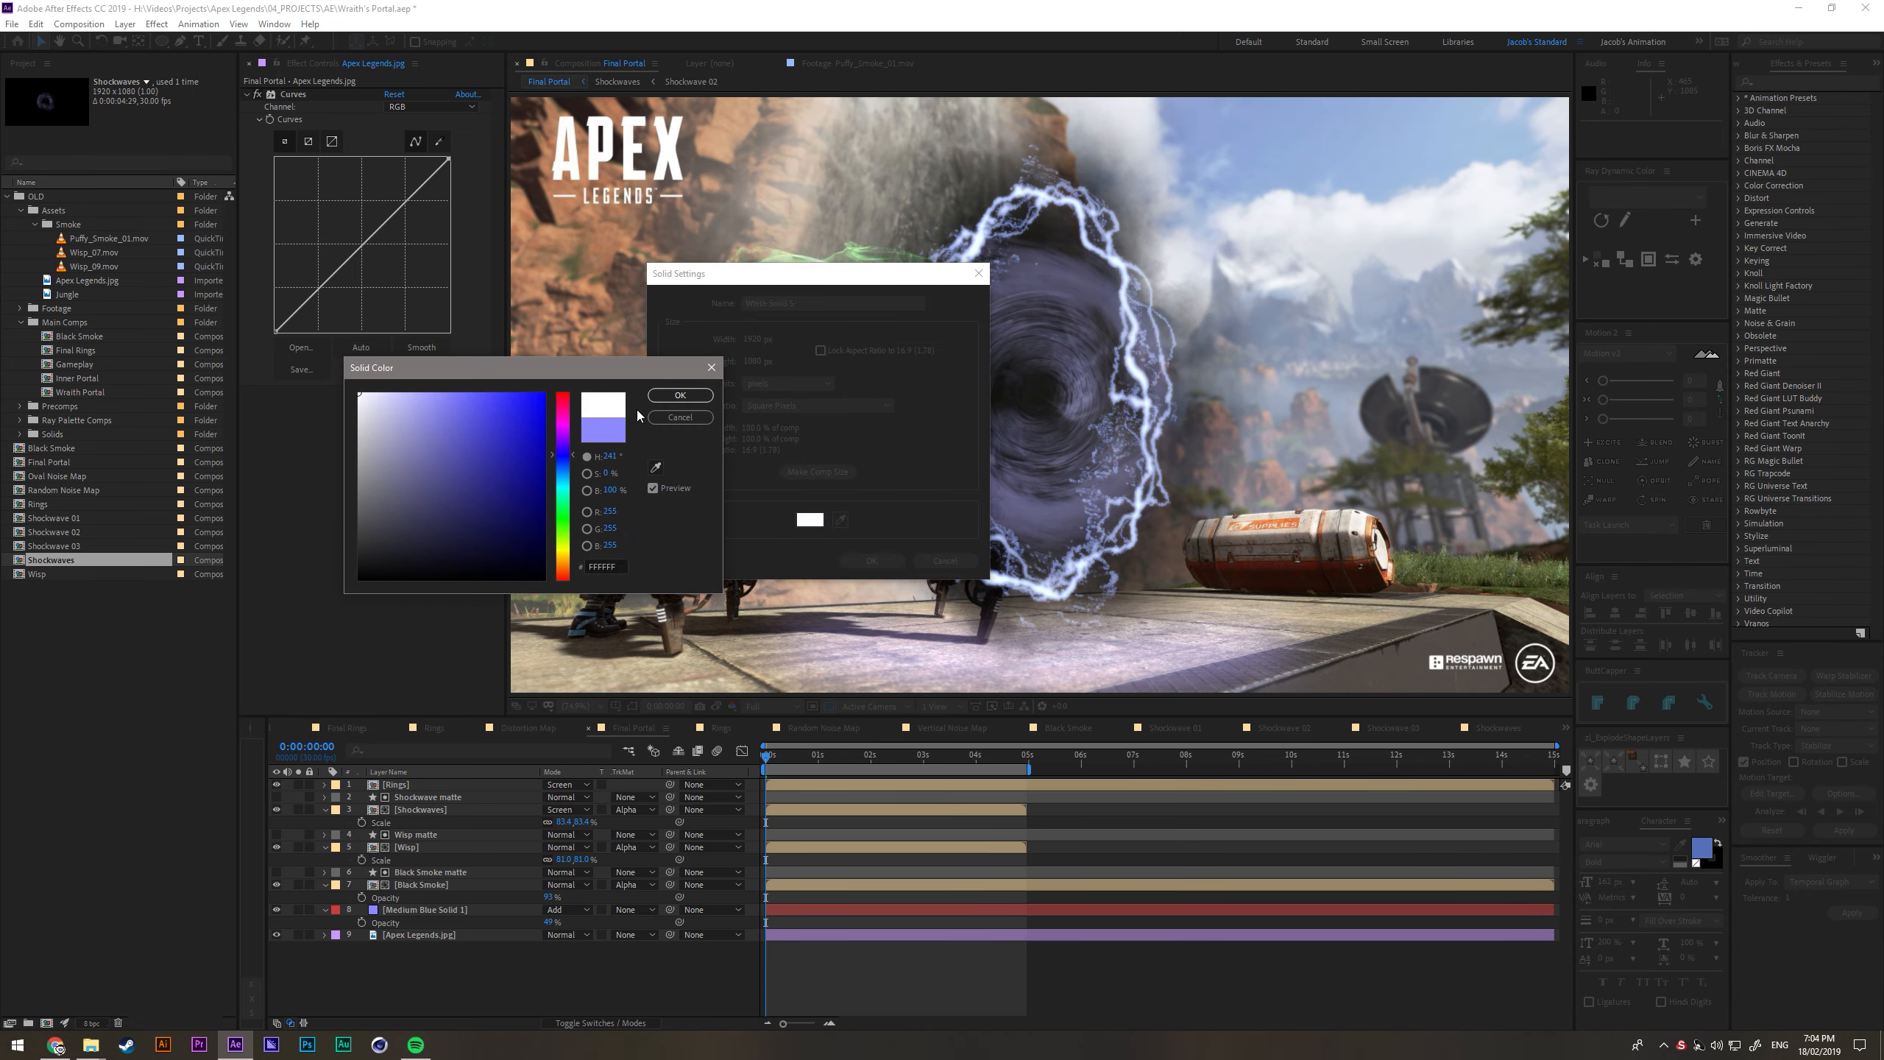
left_click(680, 396)
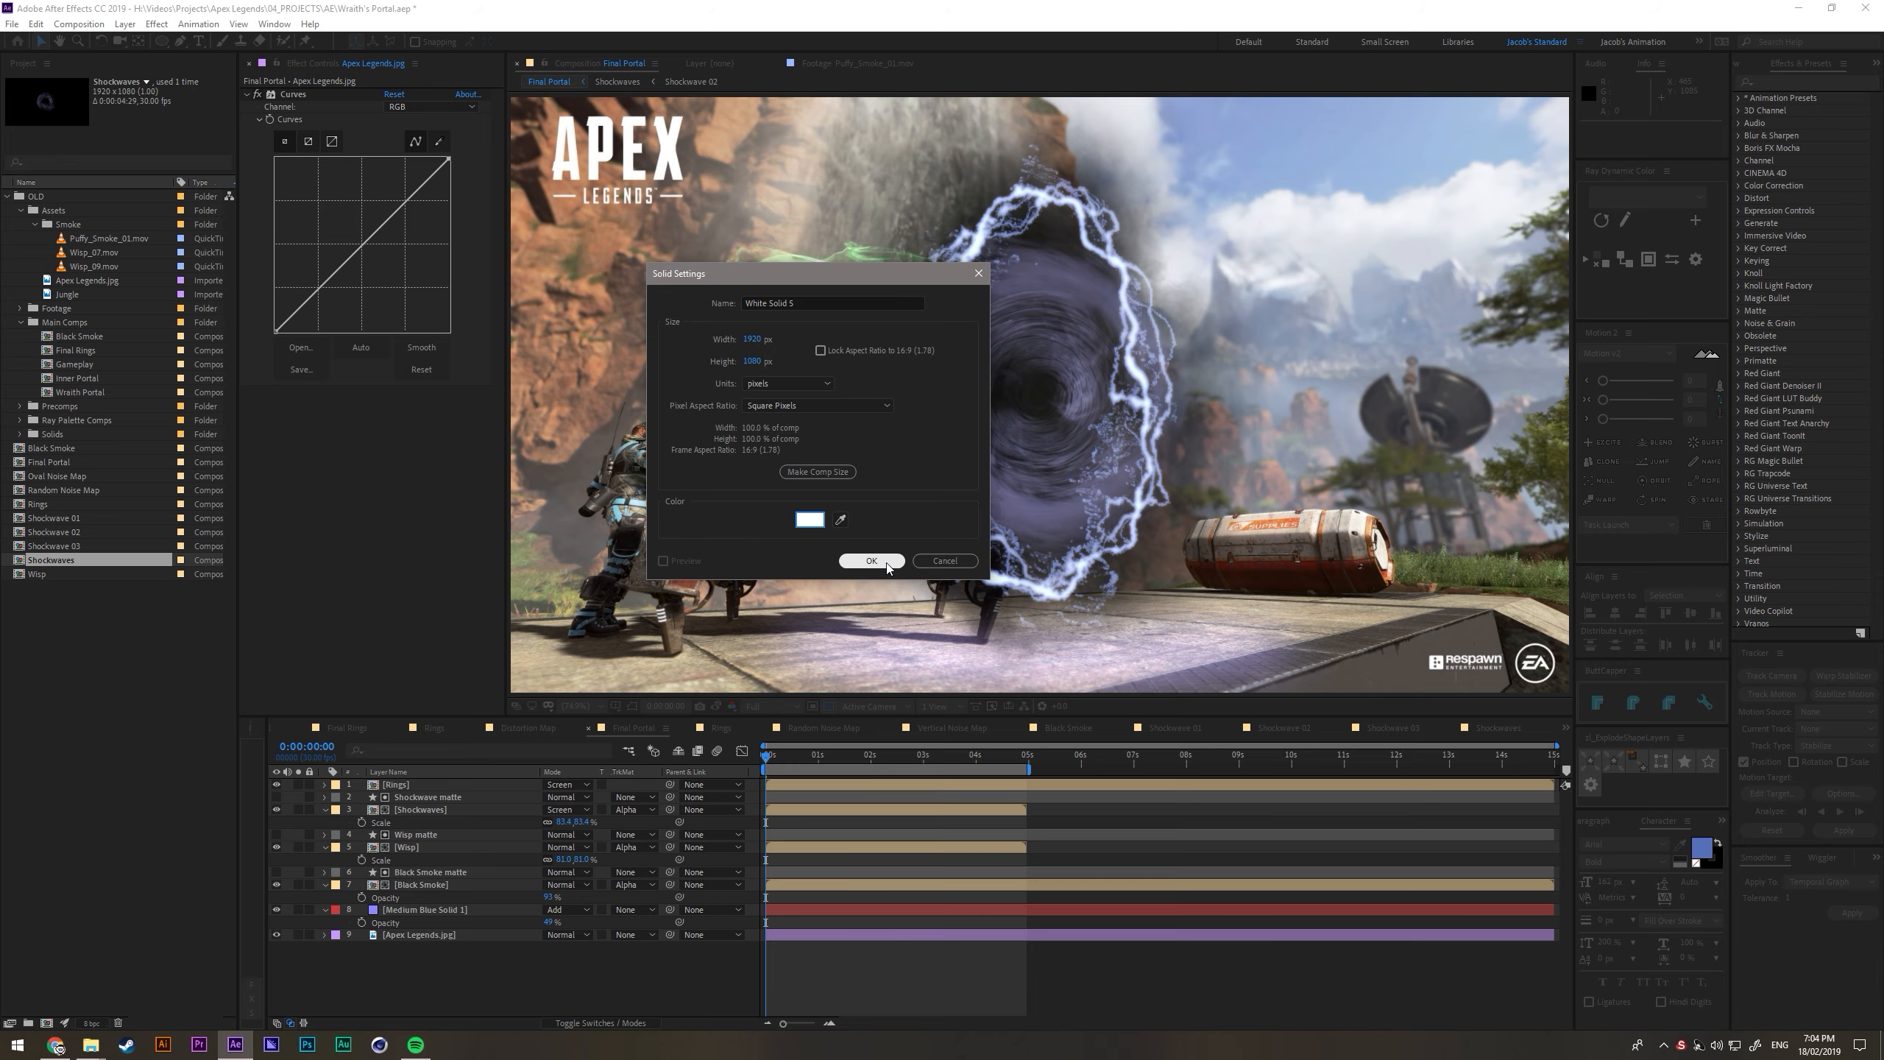
left_click(886, 561)
- Apply the Fractal Noise effect to the white solid
key("ctrl+space")
type("frac")
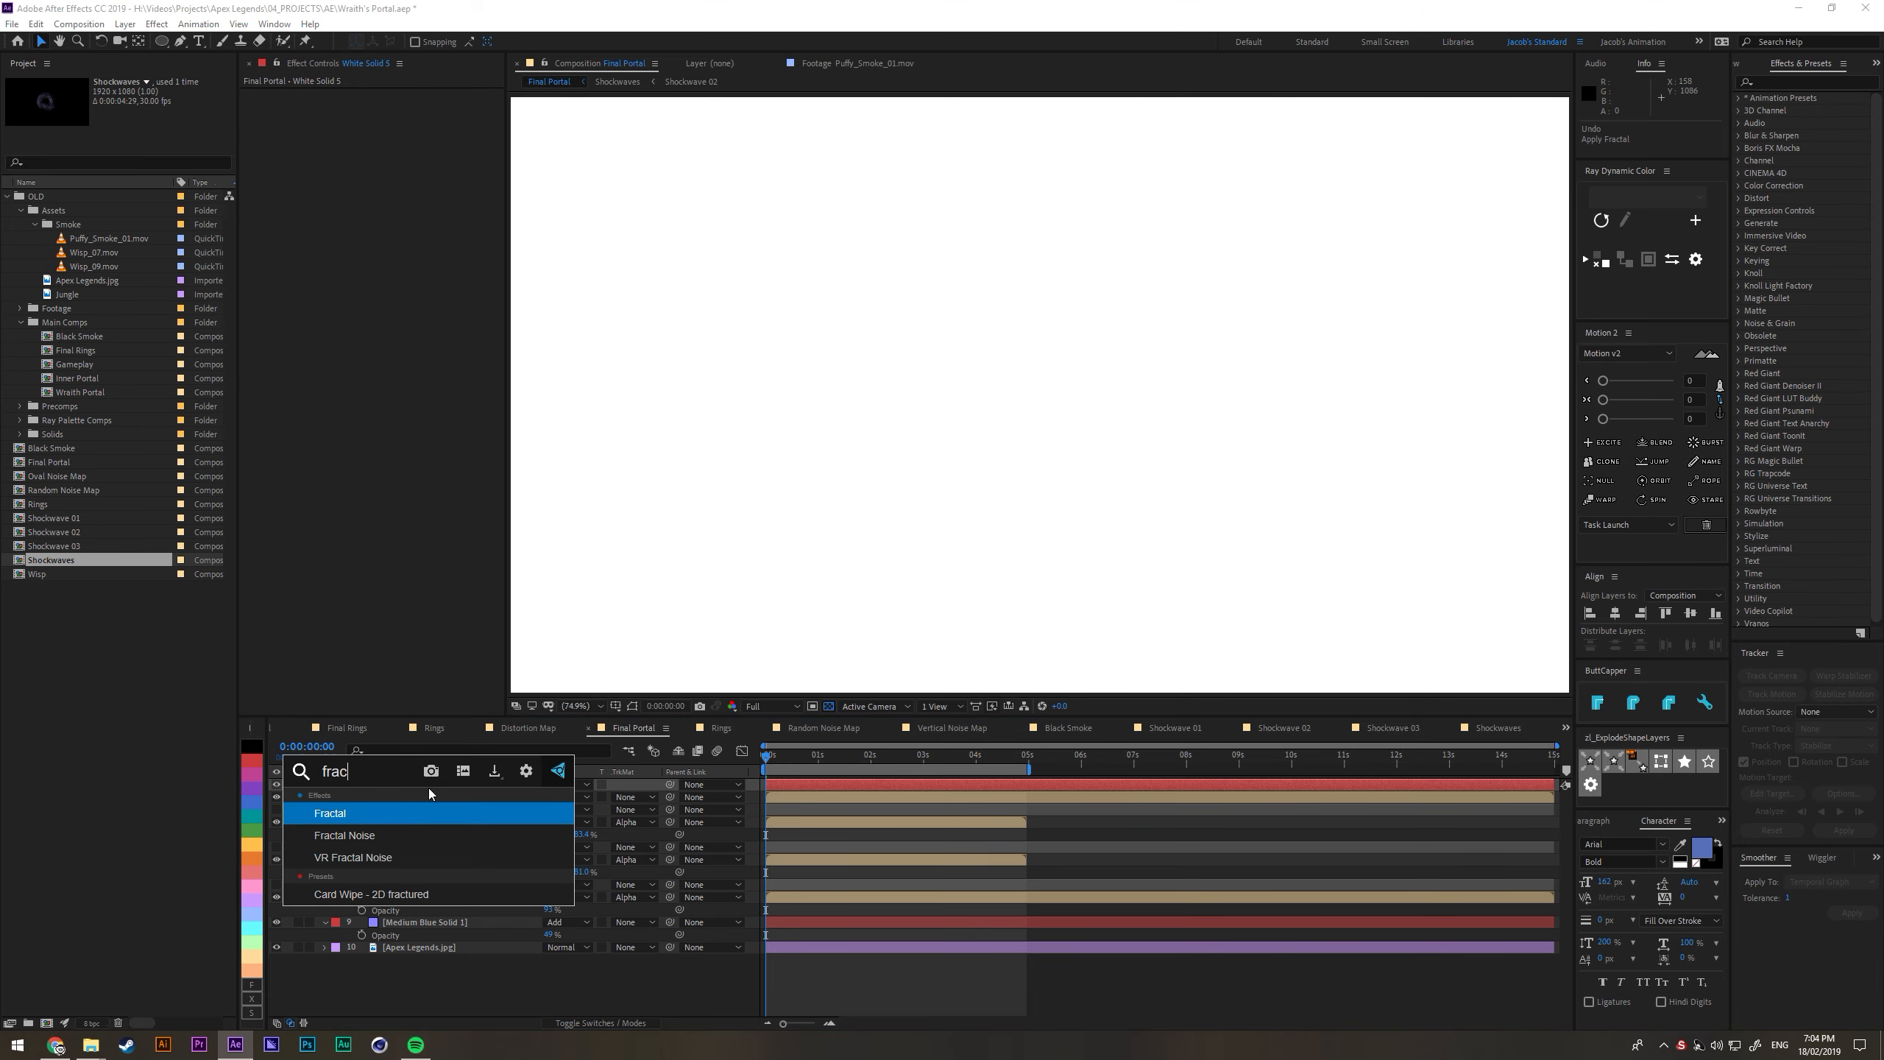
key("Down")
key("Return")
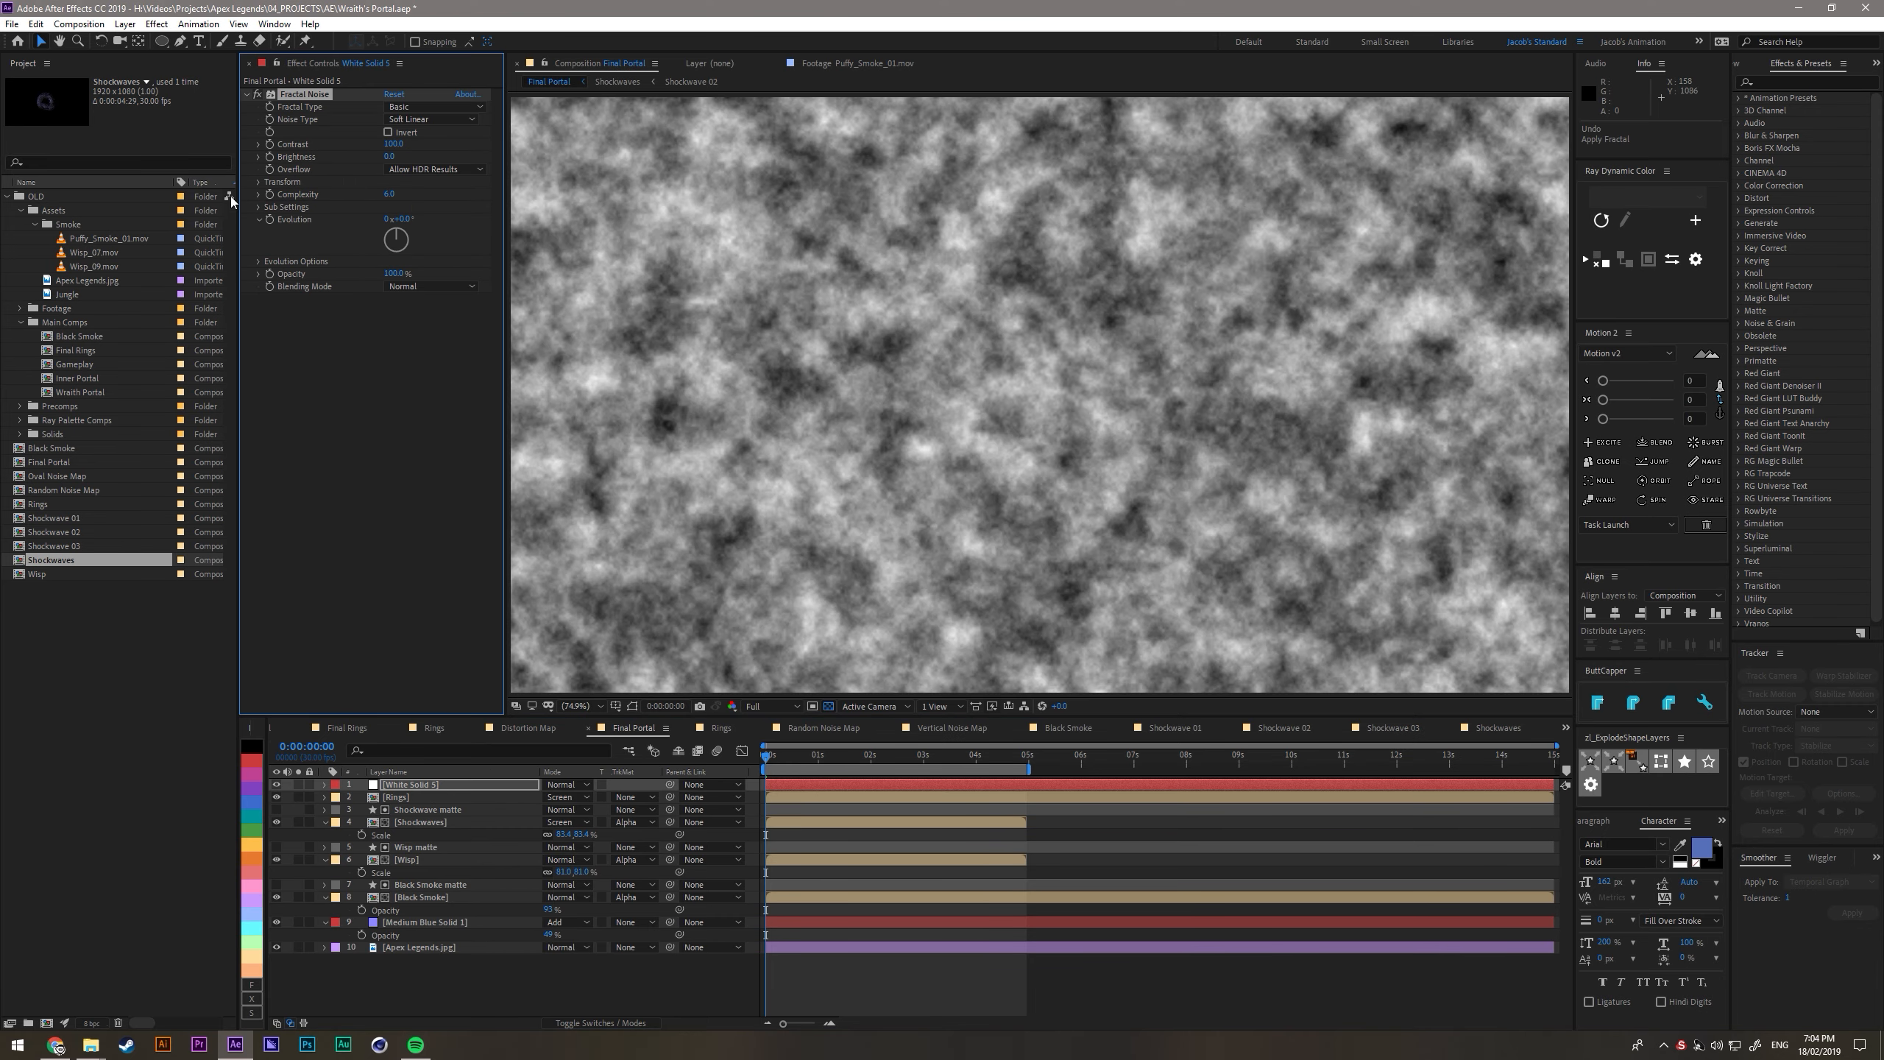
- Turn the Fractal Noise into soft horizontal streaks with Uniform Scaling off, a very large Scale Width, Scale Height about 227 and low Complexity
left_click(258, 183)
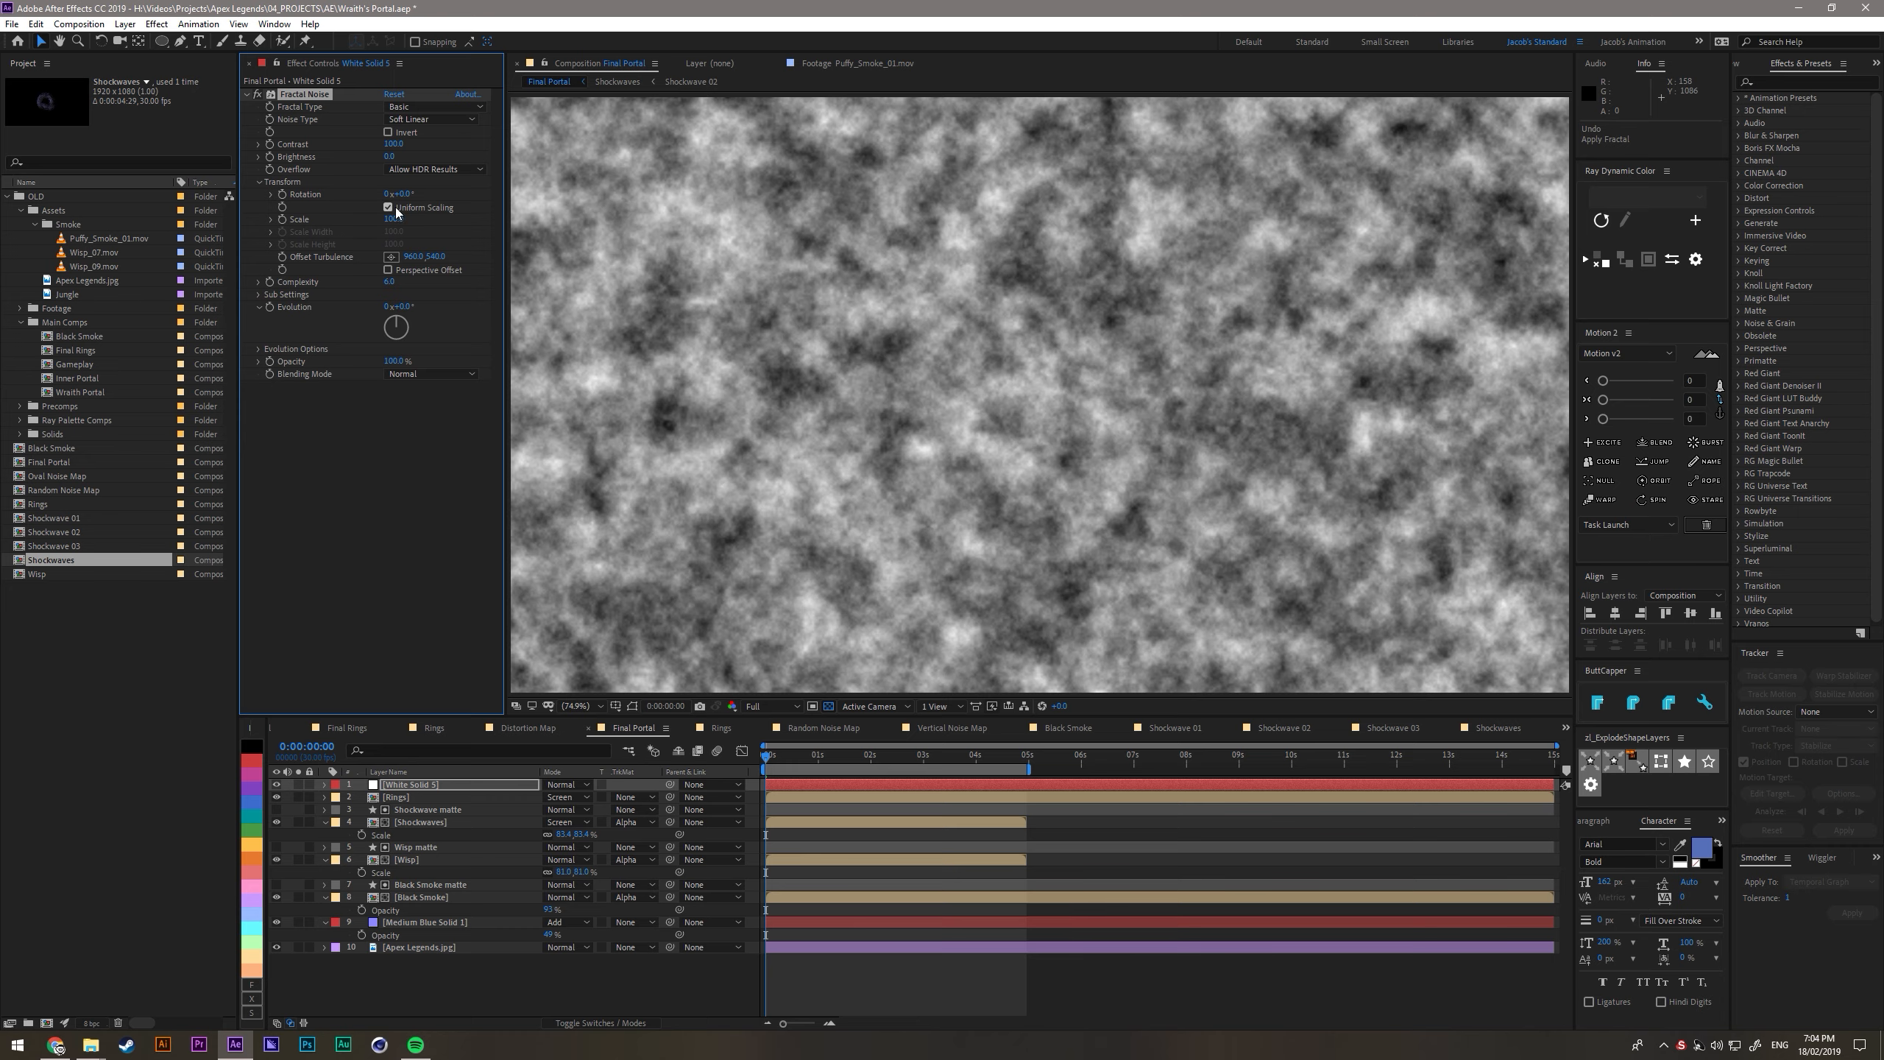
left_click(389, 208)
mouse_move(393, 231)
left_mouse_down()
mouse_move(1565, 363)
mouse_move(779, 346)
left_mouse_up()
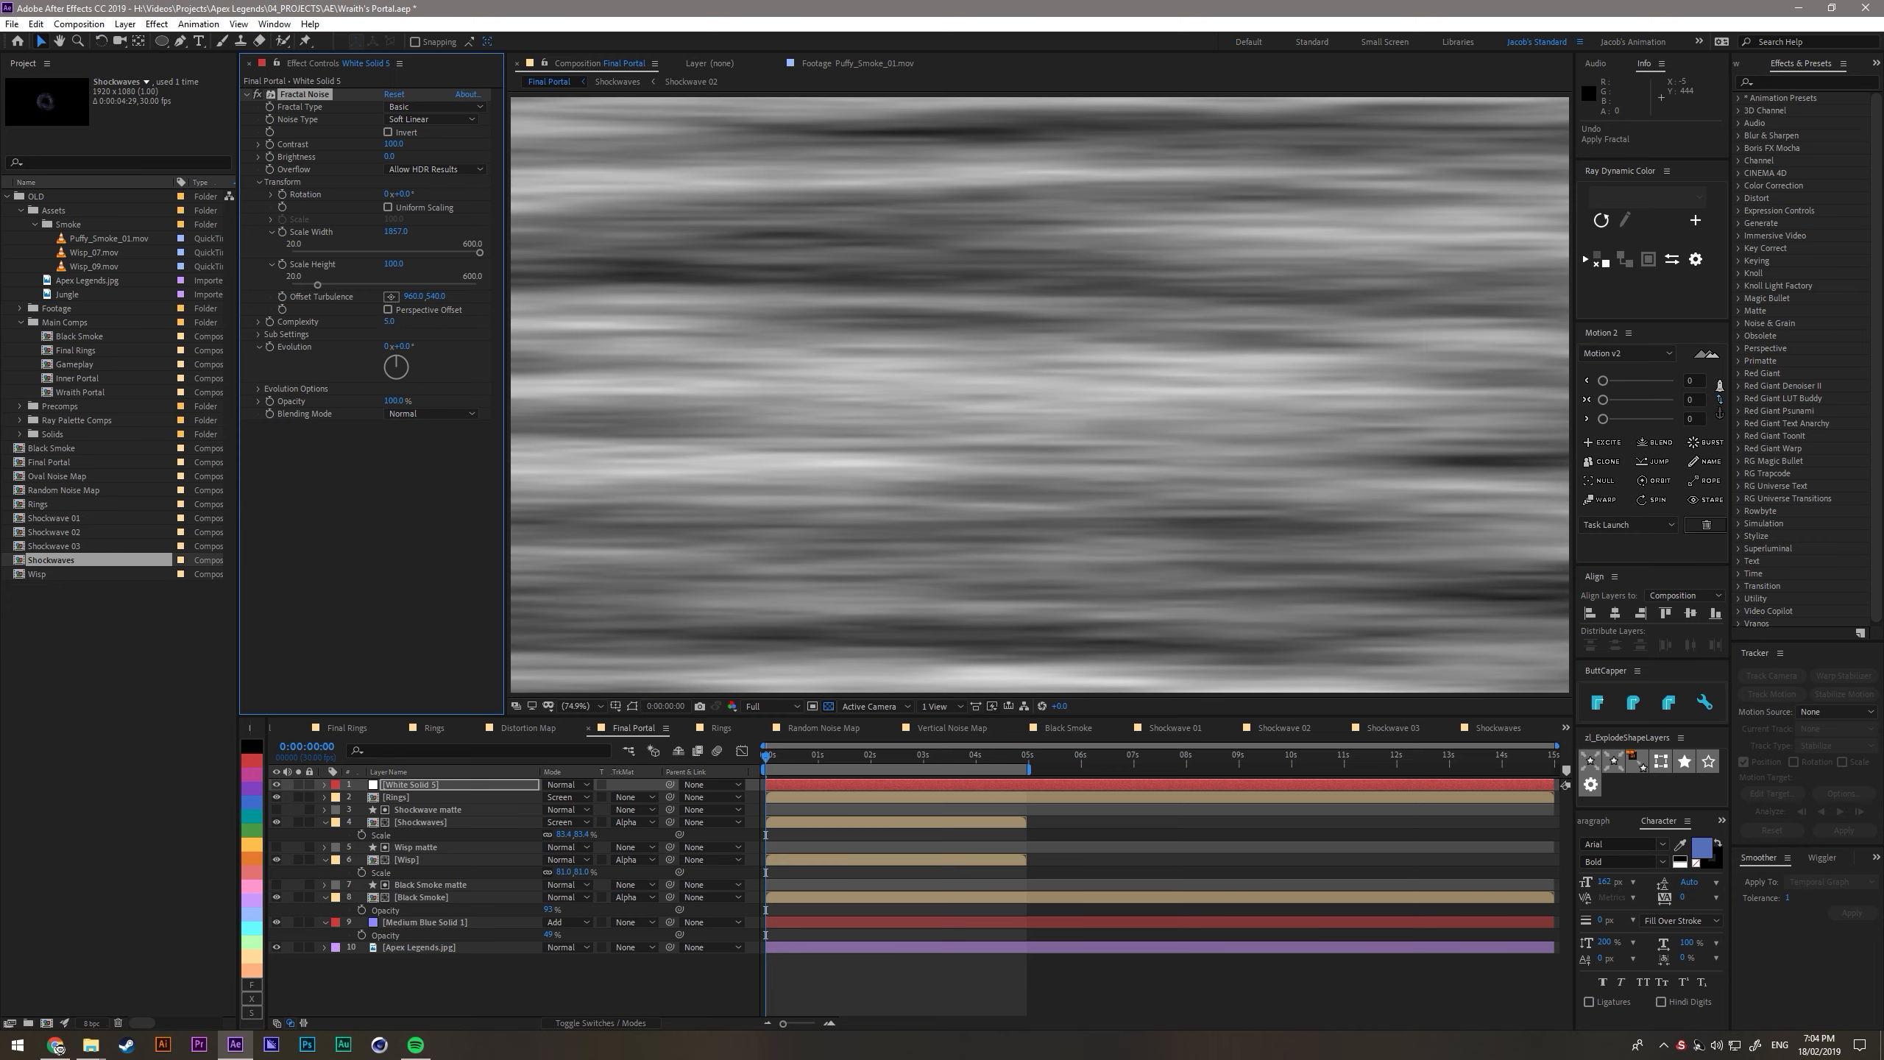
left_click_drag(373, 322, 190, 357)
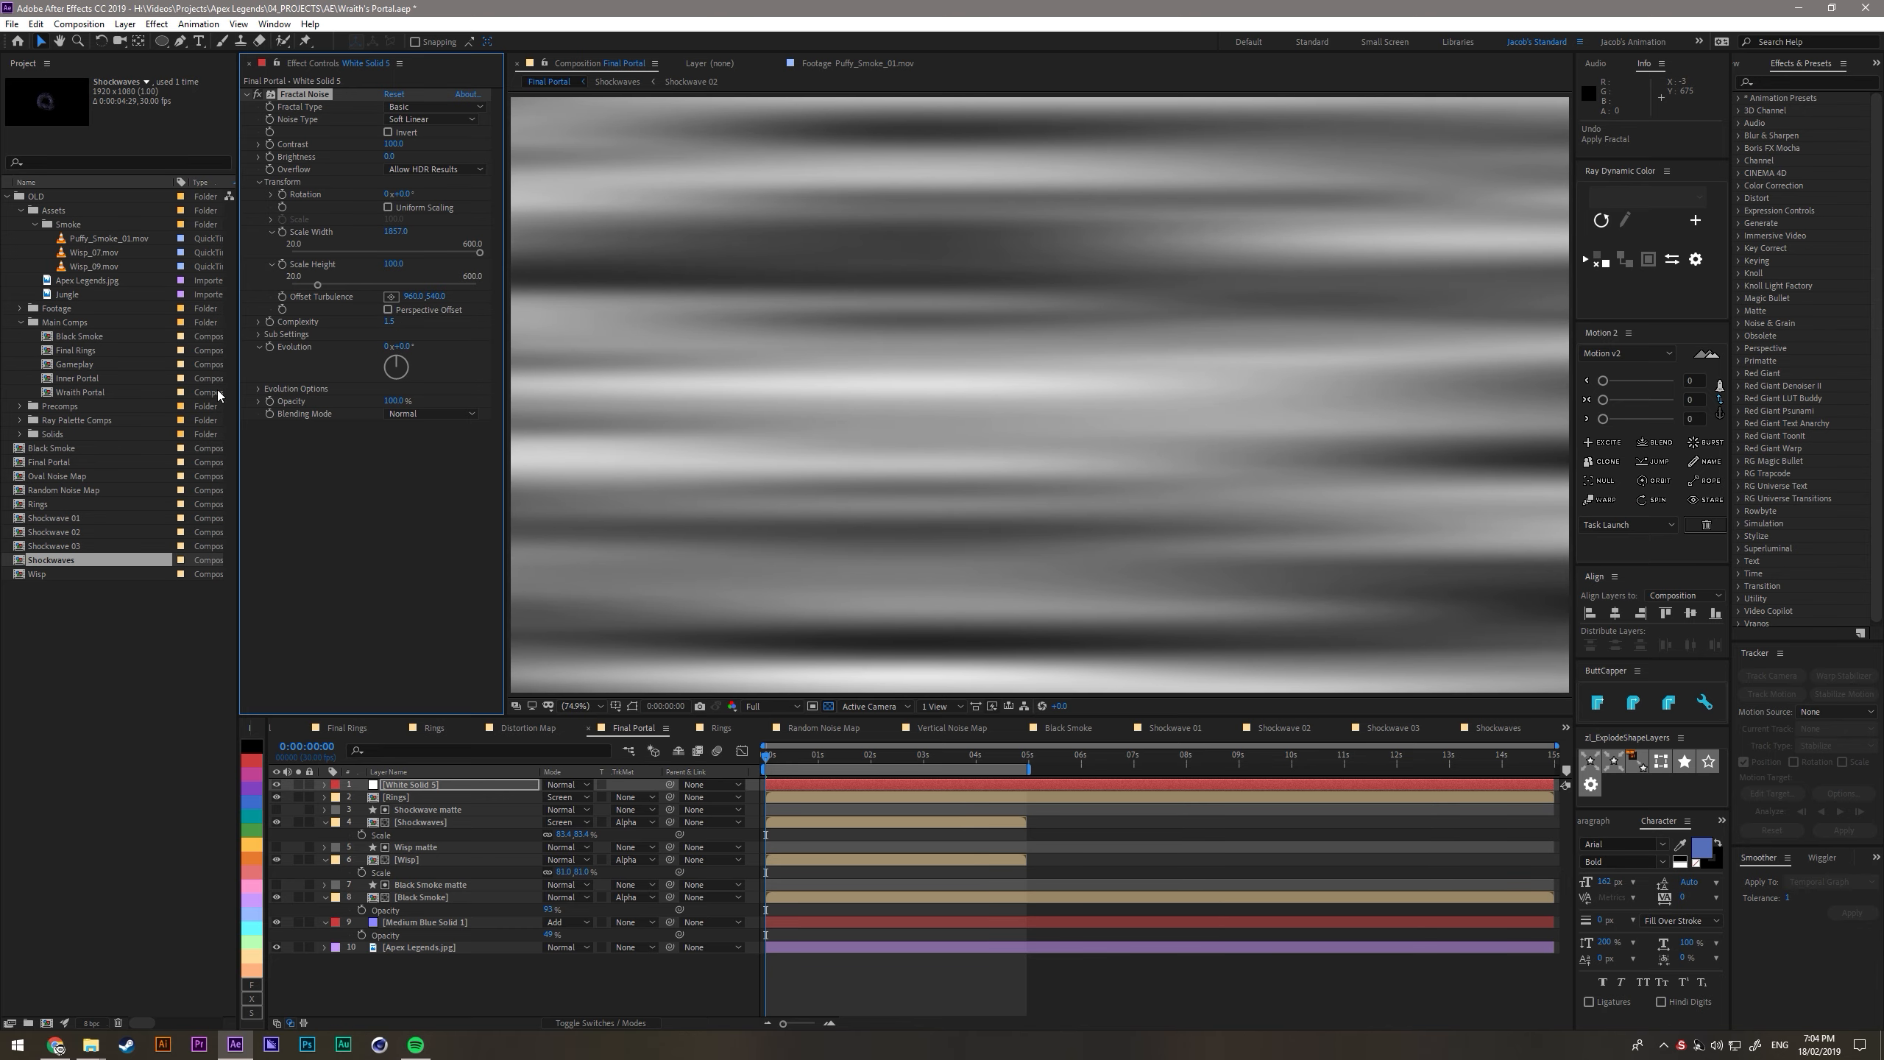
left_click(310, 528)
left_click_drag(391, 272, 453, 276)
- Apply Wave Warp to the white noise solid and increase its Wave Width to about 437
key("ctrl+space")
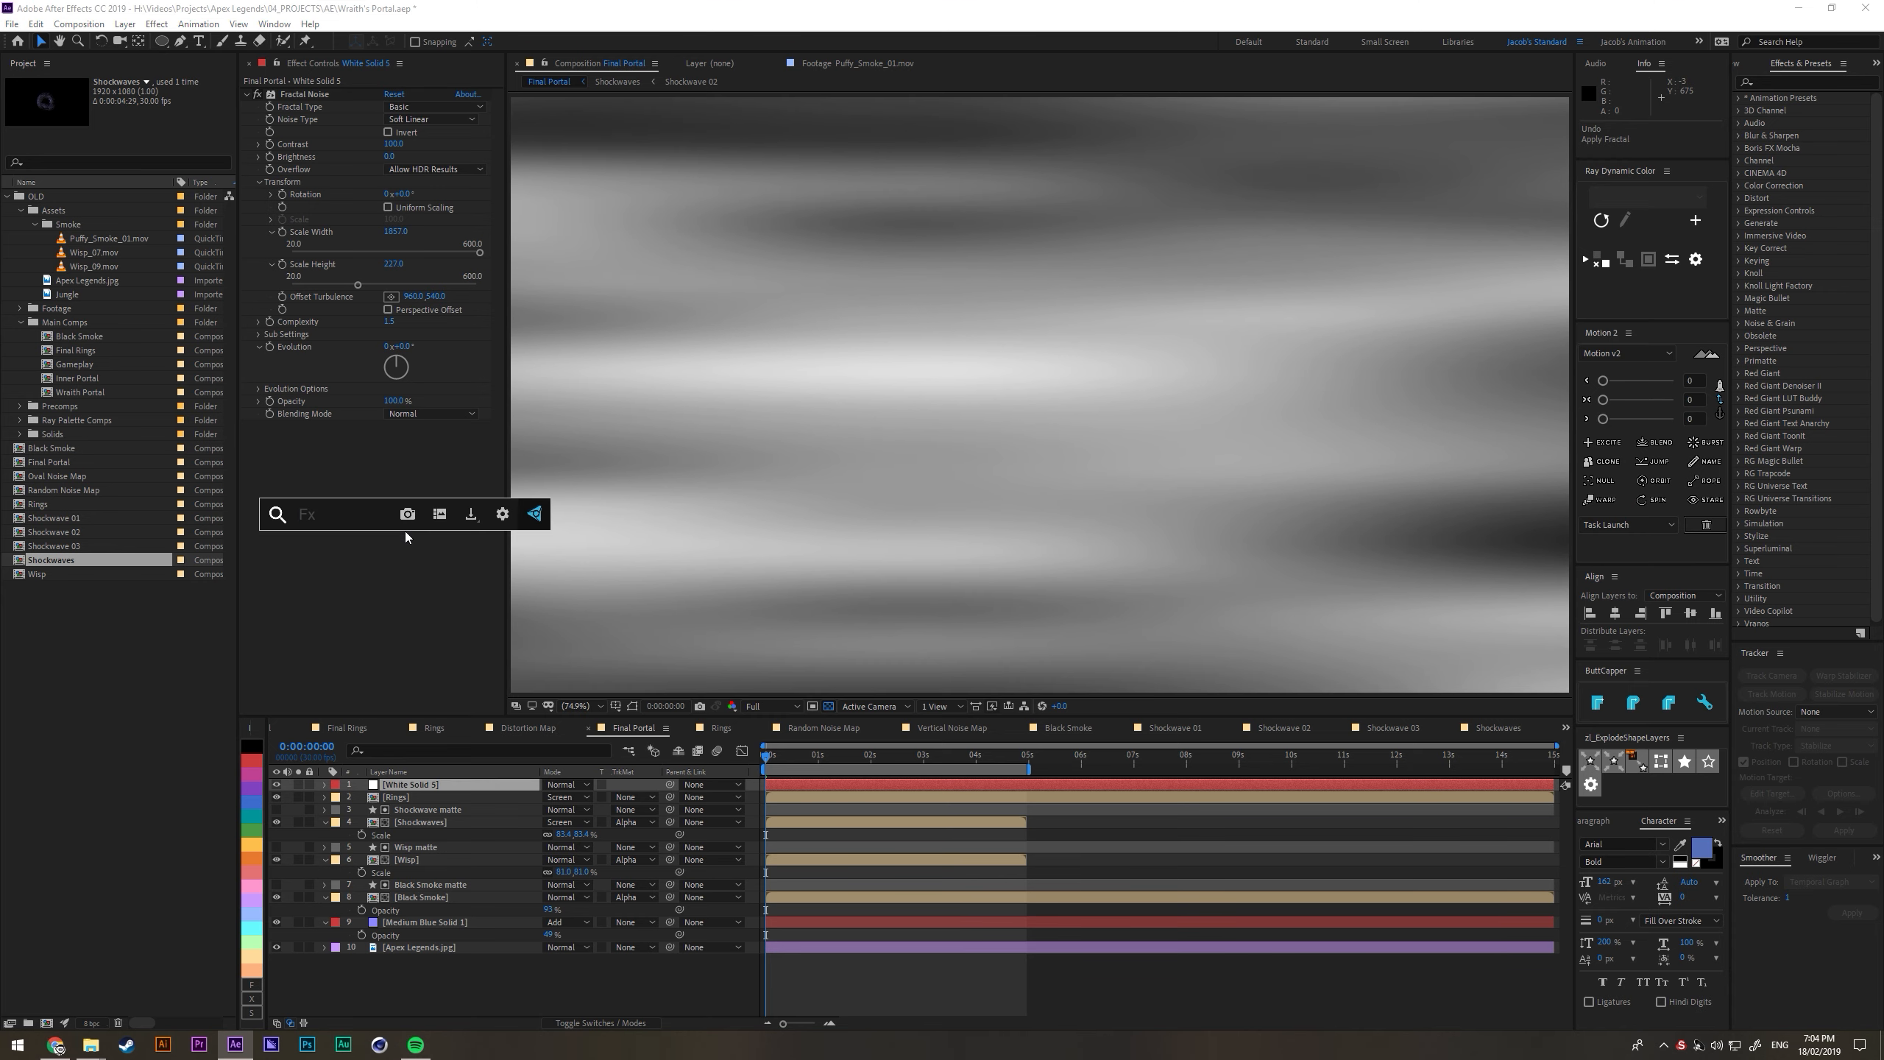
type("wave")
key("Down")
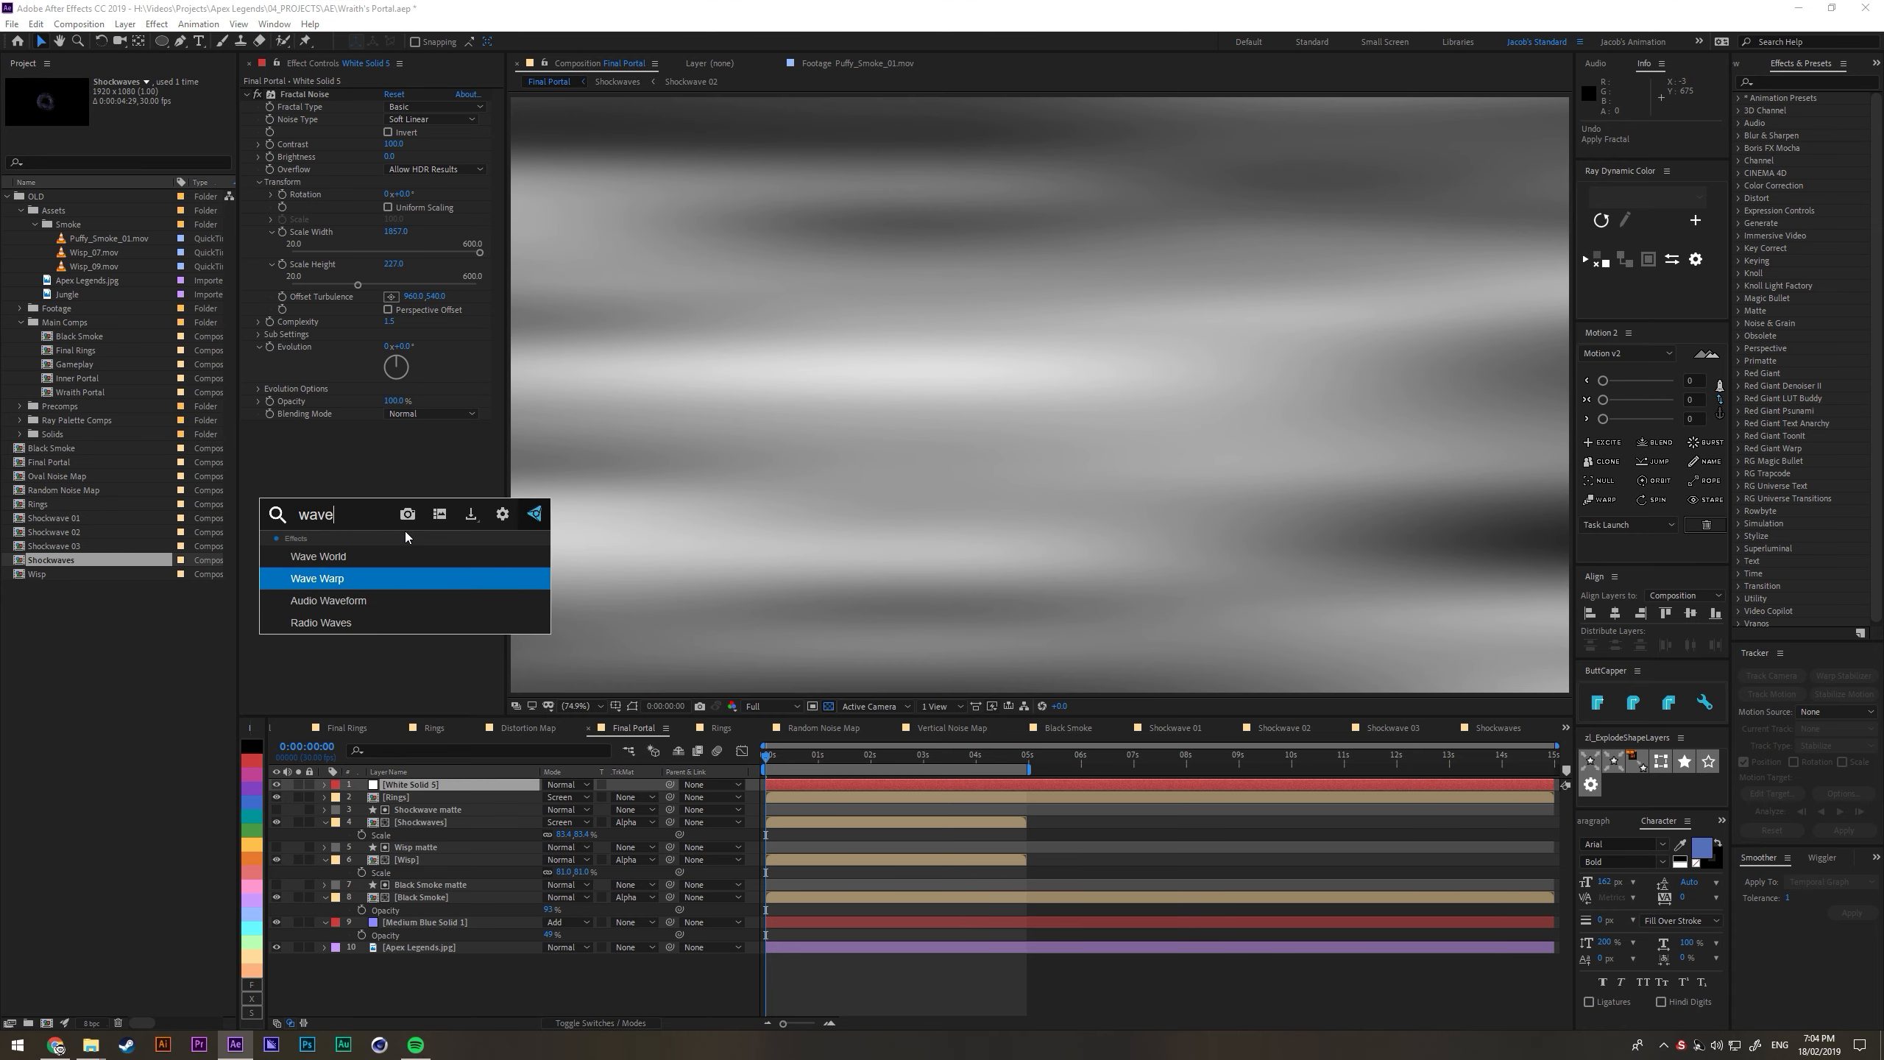
key("Return")
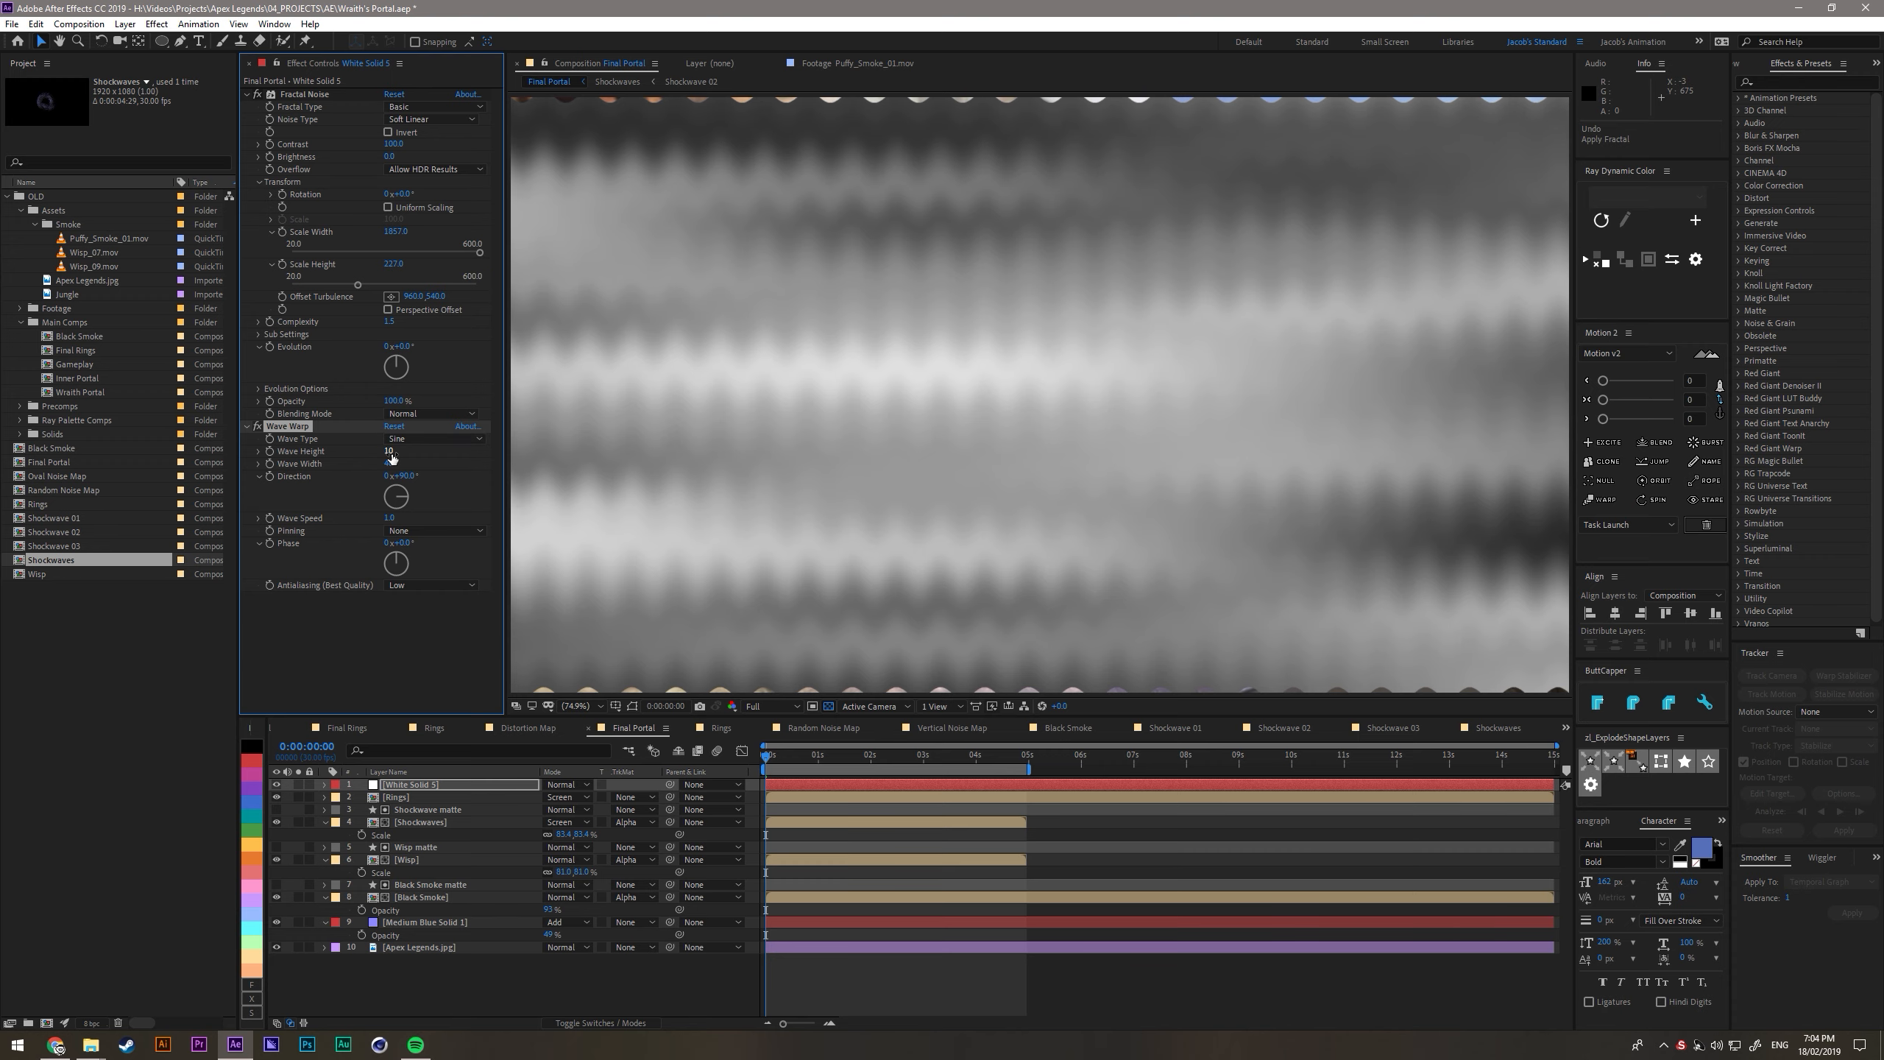
left_click_drag(391, 465, 498, 545)
left_click_drag(390, 466, 1601, 463)
- Solo the white noise solid, move the playhead to 0:00:03:06, and increase the Wave Warp's Wave Width much further
left_click(766, 758)
left_click(297, 784)
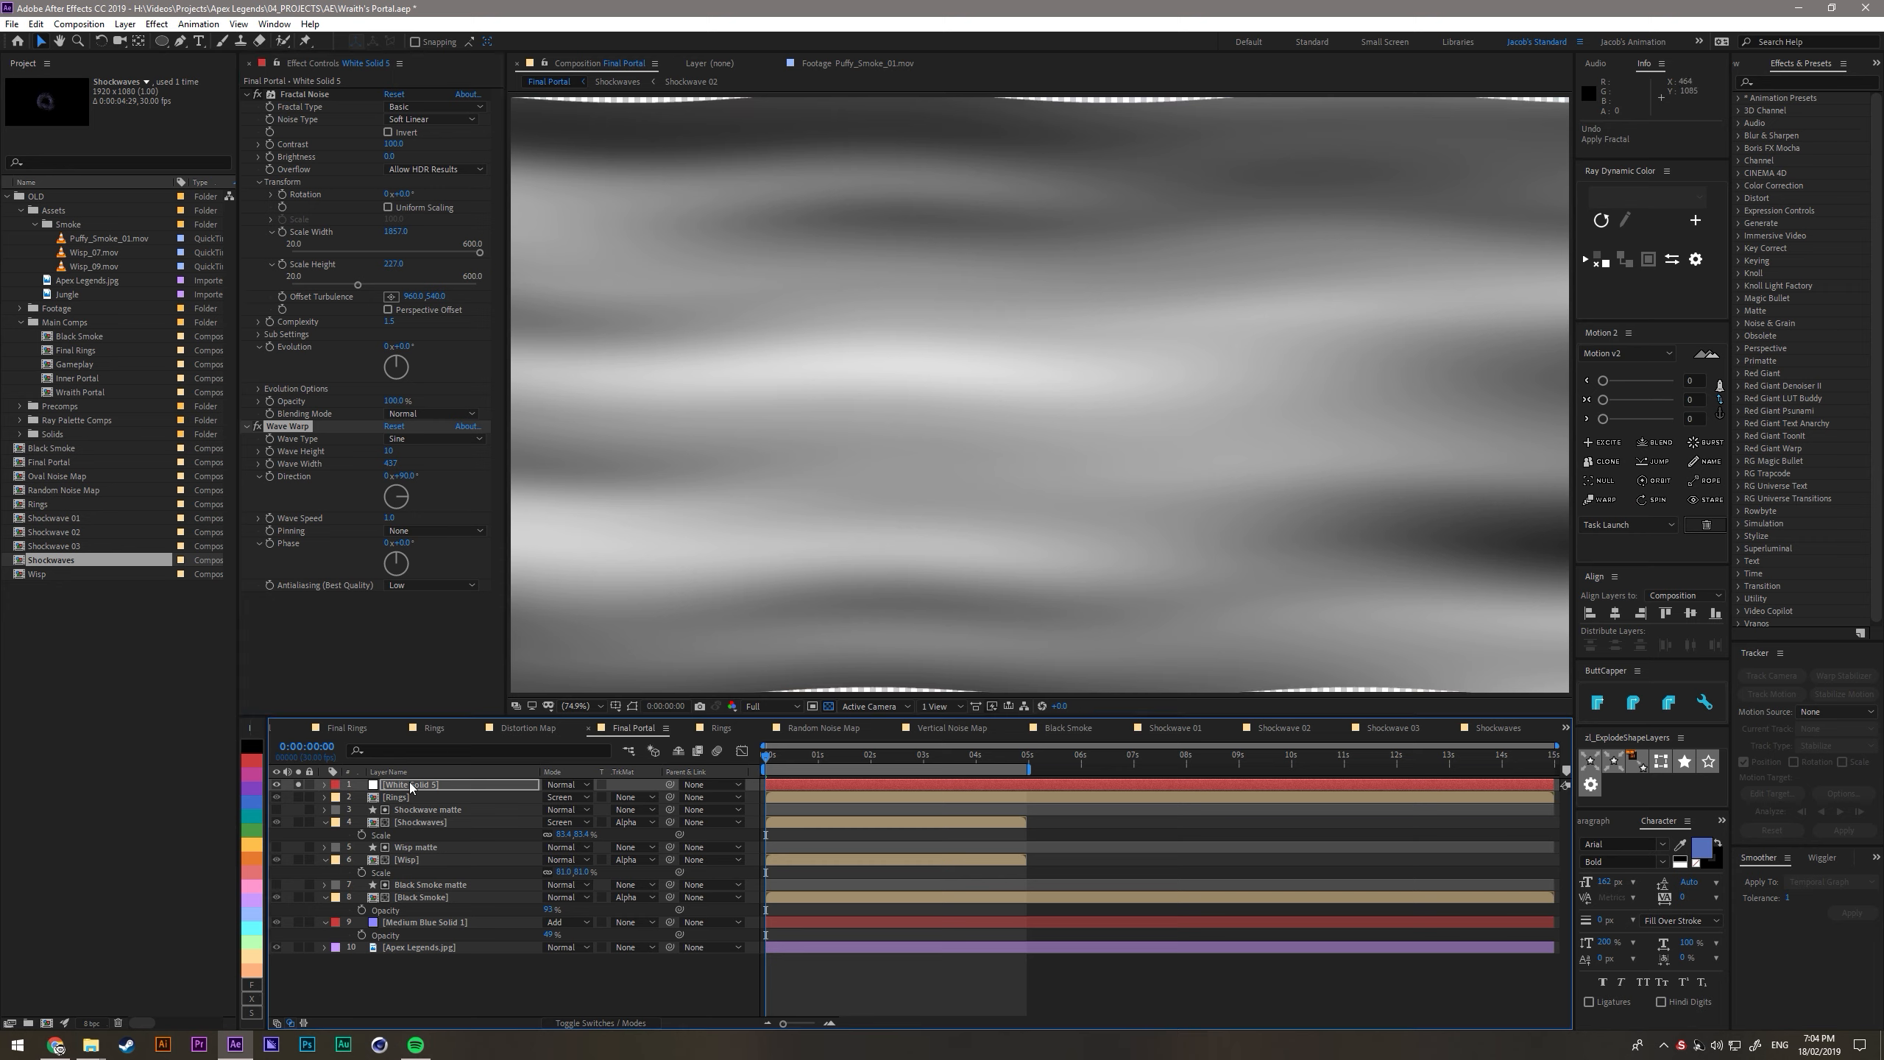
left_click_drag(774, 762, 934, 758)
left_click_drag(389, 466, 969, 685)
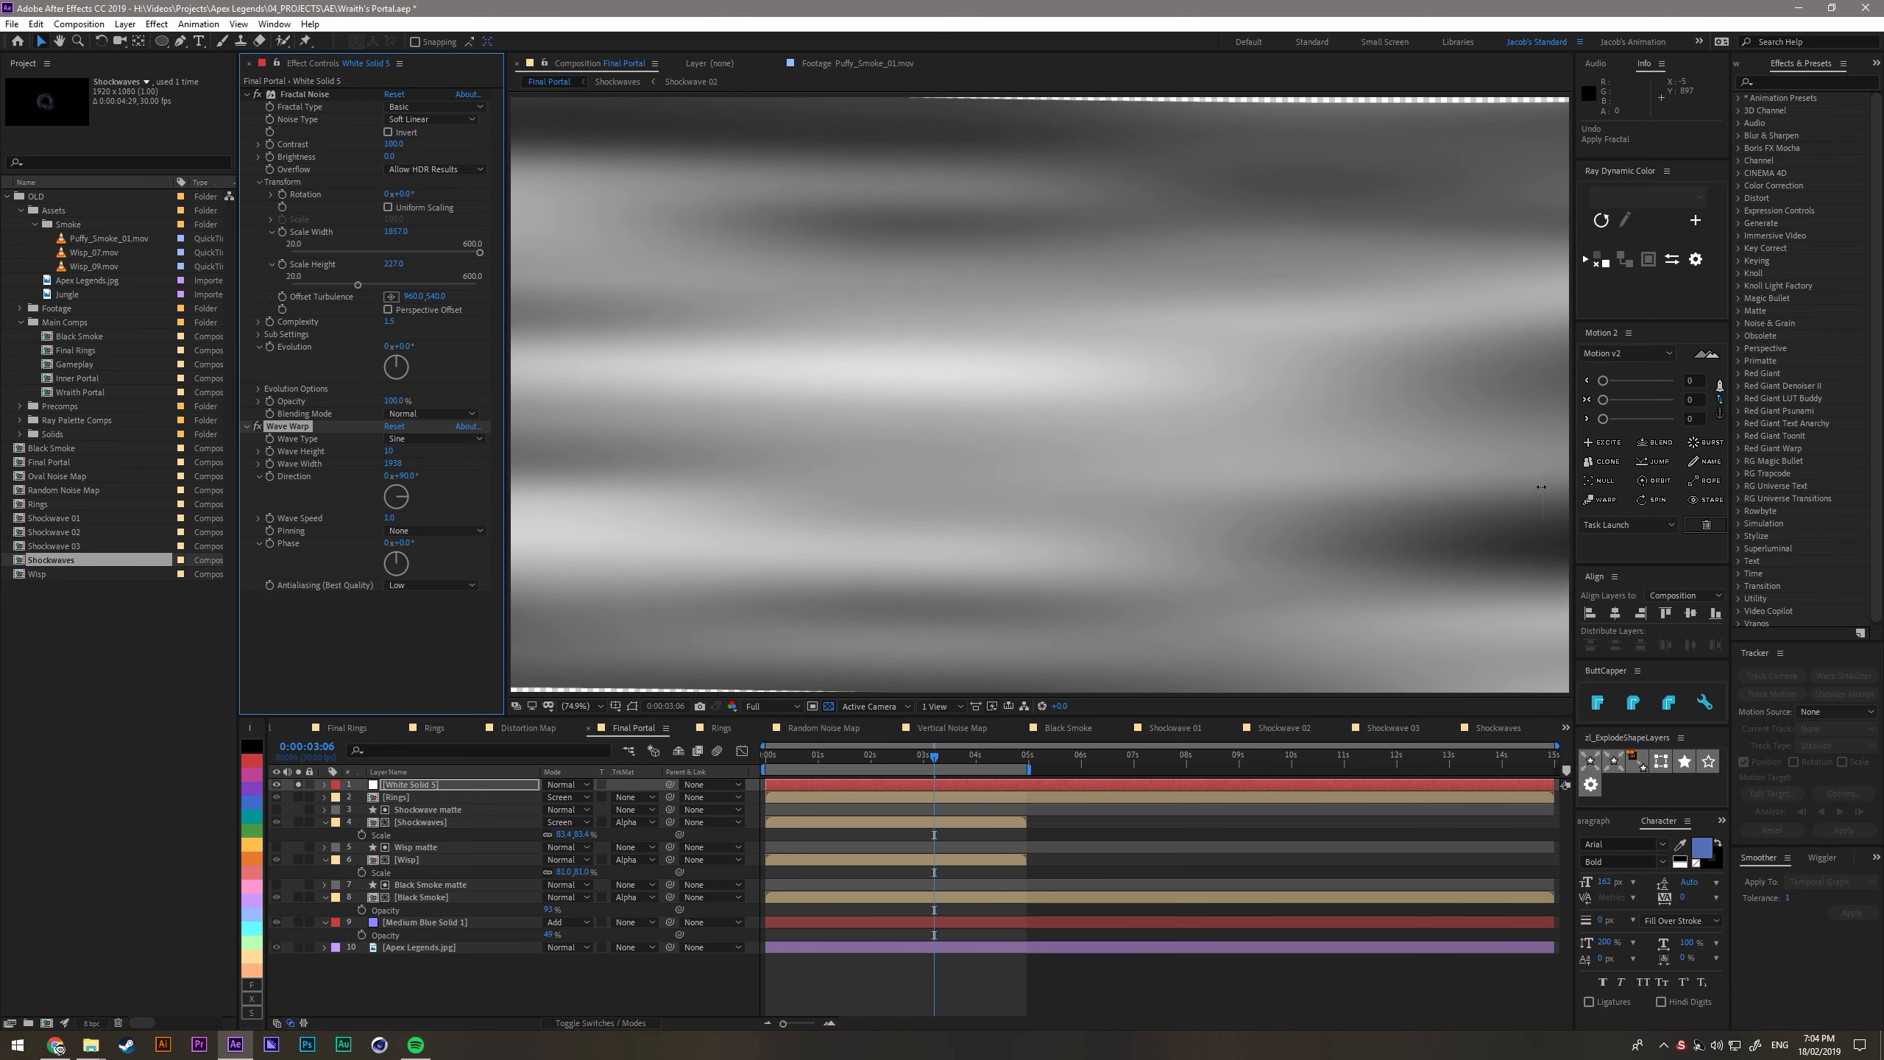
- Raise the Wave Warp's Wave Height on the white noise solid to about 118 and check the motion at other times
left_click_drag(936, 759, 864, 762)
left_click_drag(391, 450, 946, 732)
left_click_drag(776, 767, 986, 753)
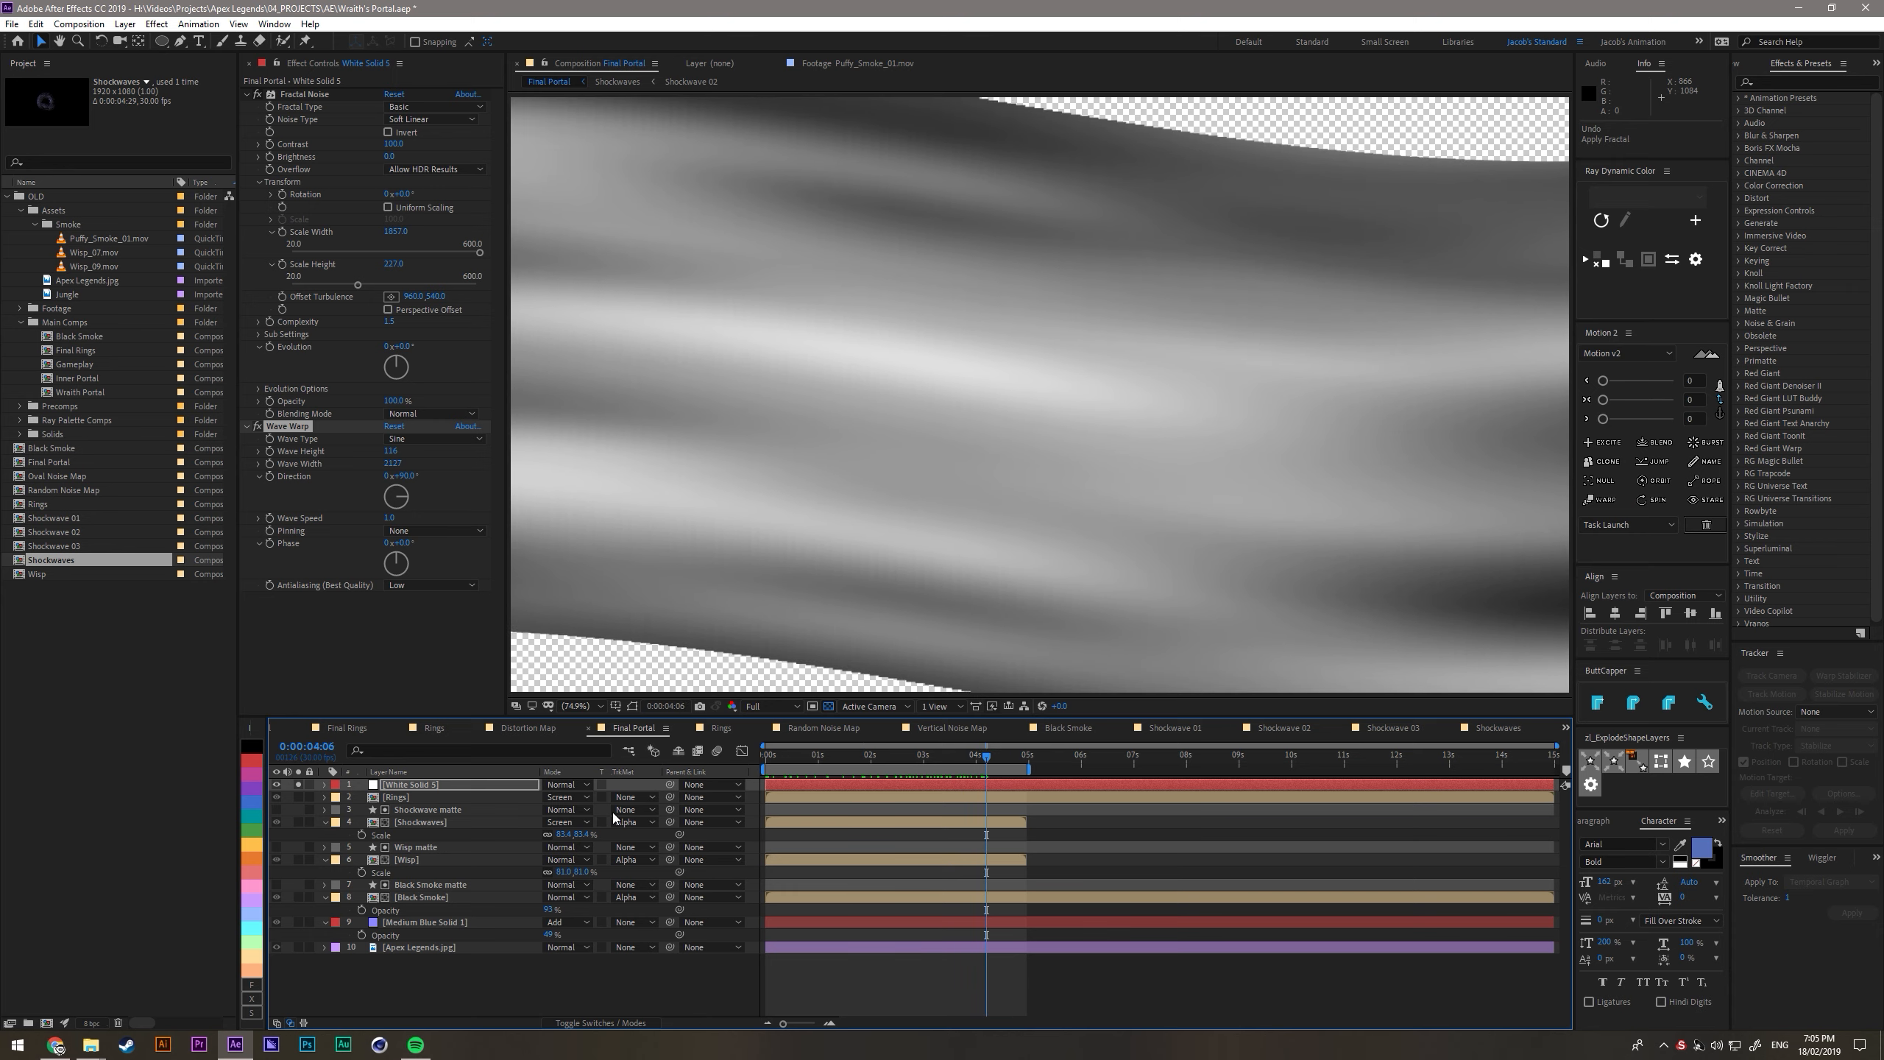
- Enlarge the white noise solid to about 2392 × 1346 px with its aspect ratio locked so it overfills the frame
key("ctrl+shift+y")
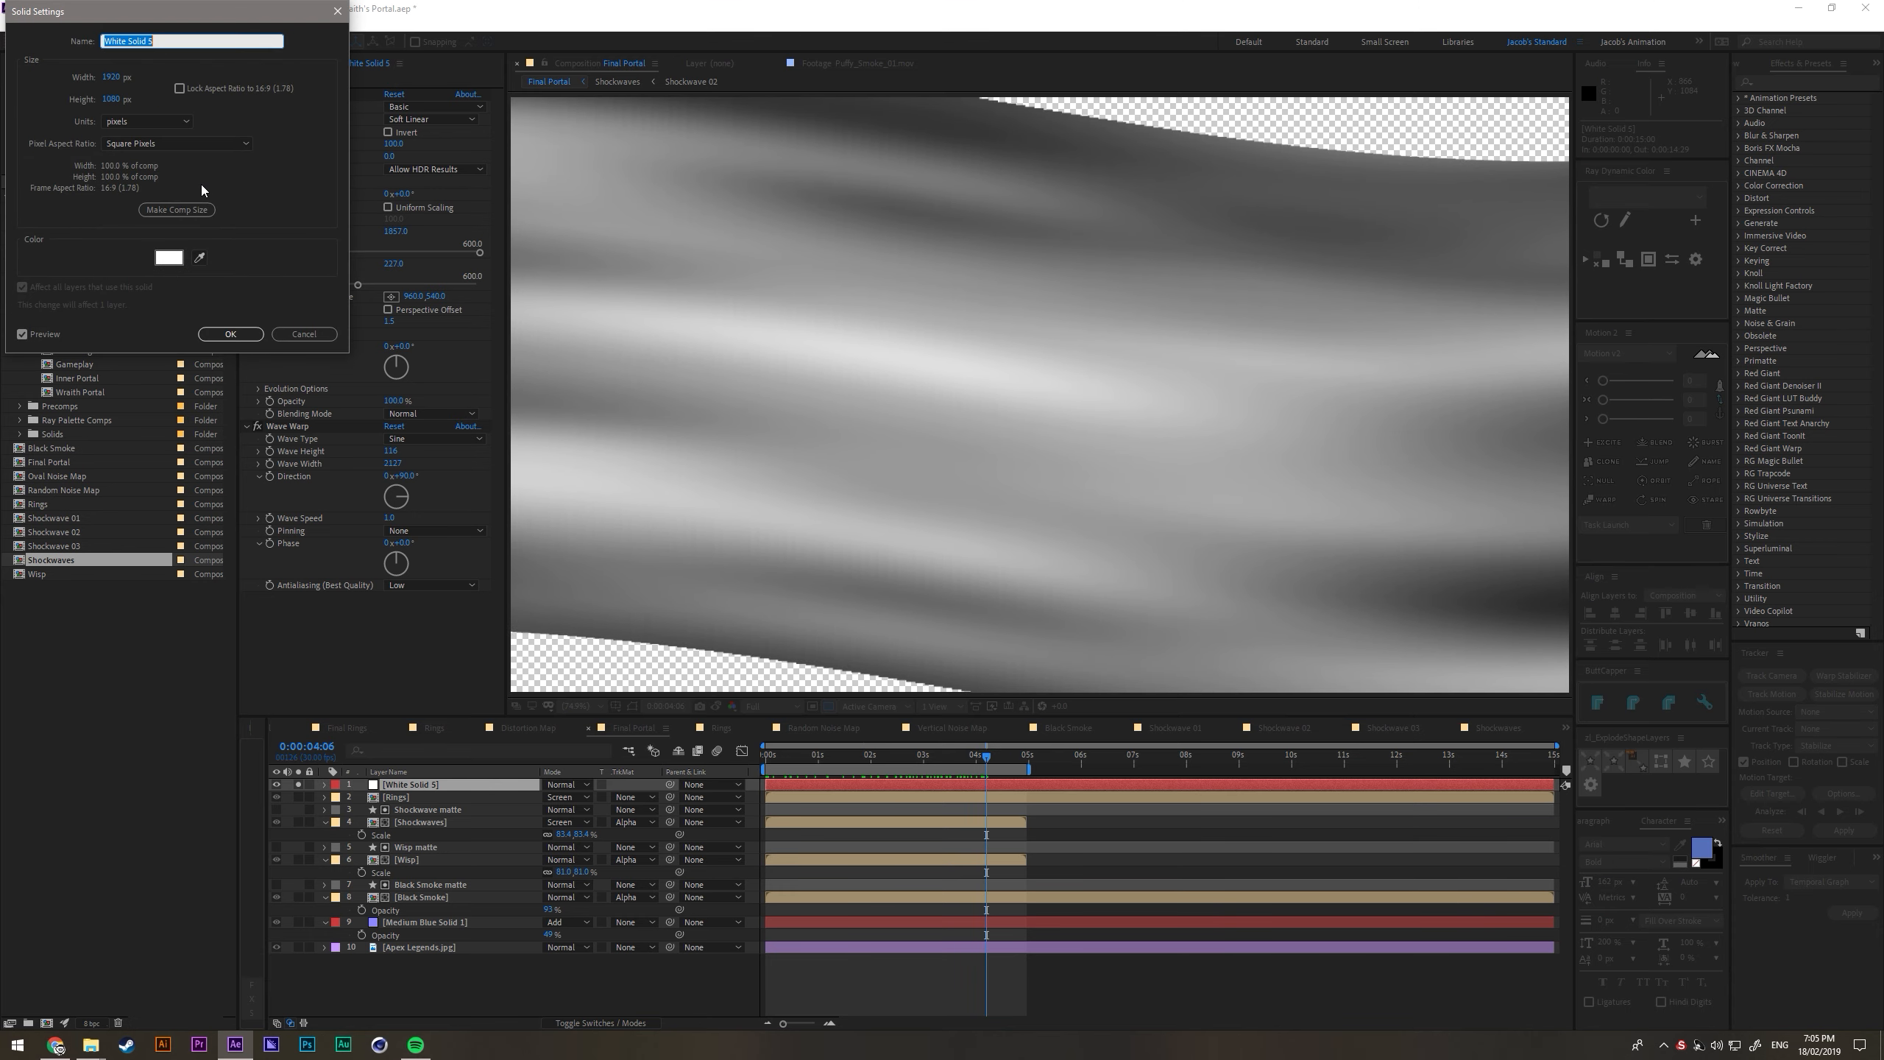
left_click(180, 89)
left_click_drag(113, 77, 438, 82)
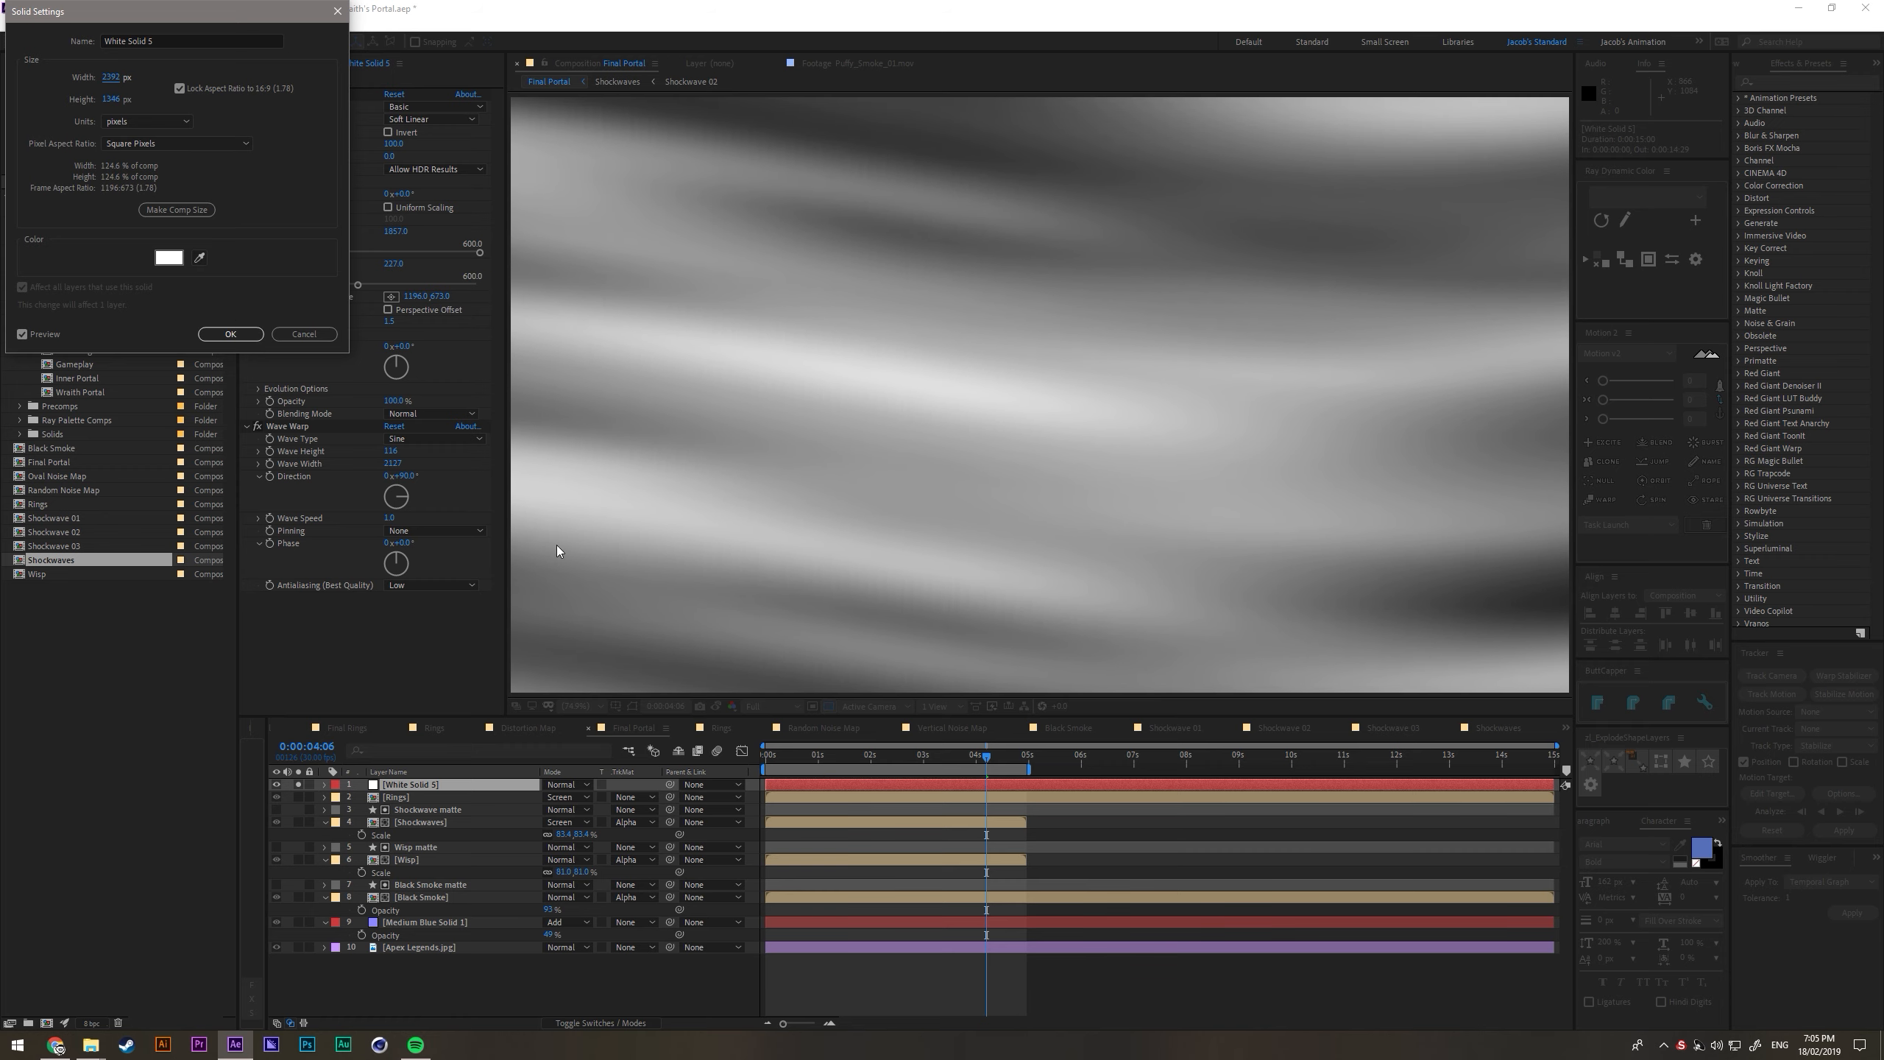
left_click(232, 334)
- Duplicate the white noise solid, offset the upper copy slightly earlier in time and lower its Opacity
left_click_drag(971, 756, 834, 762)
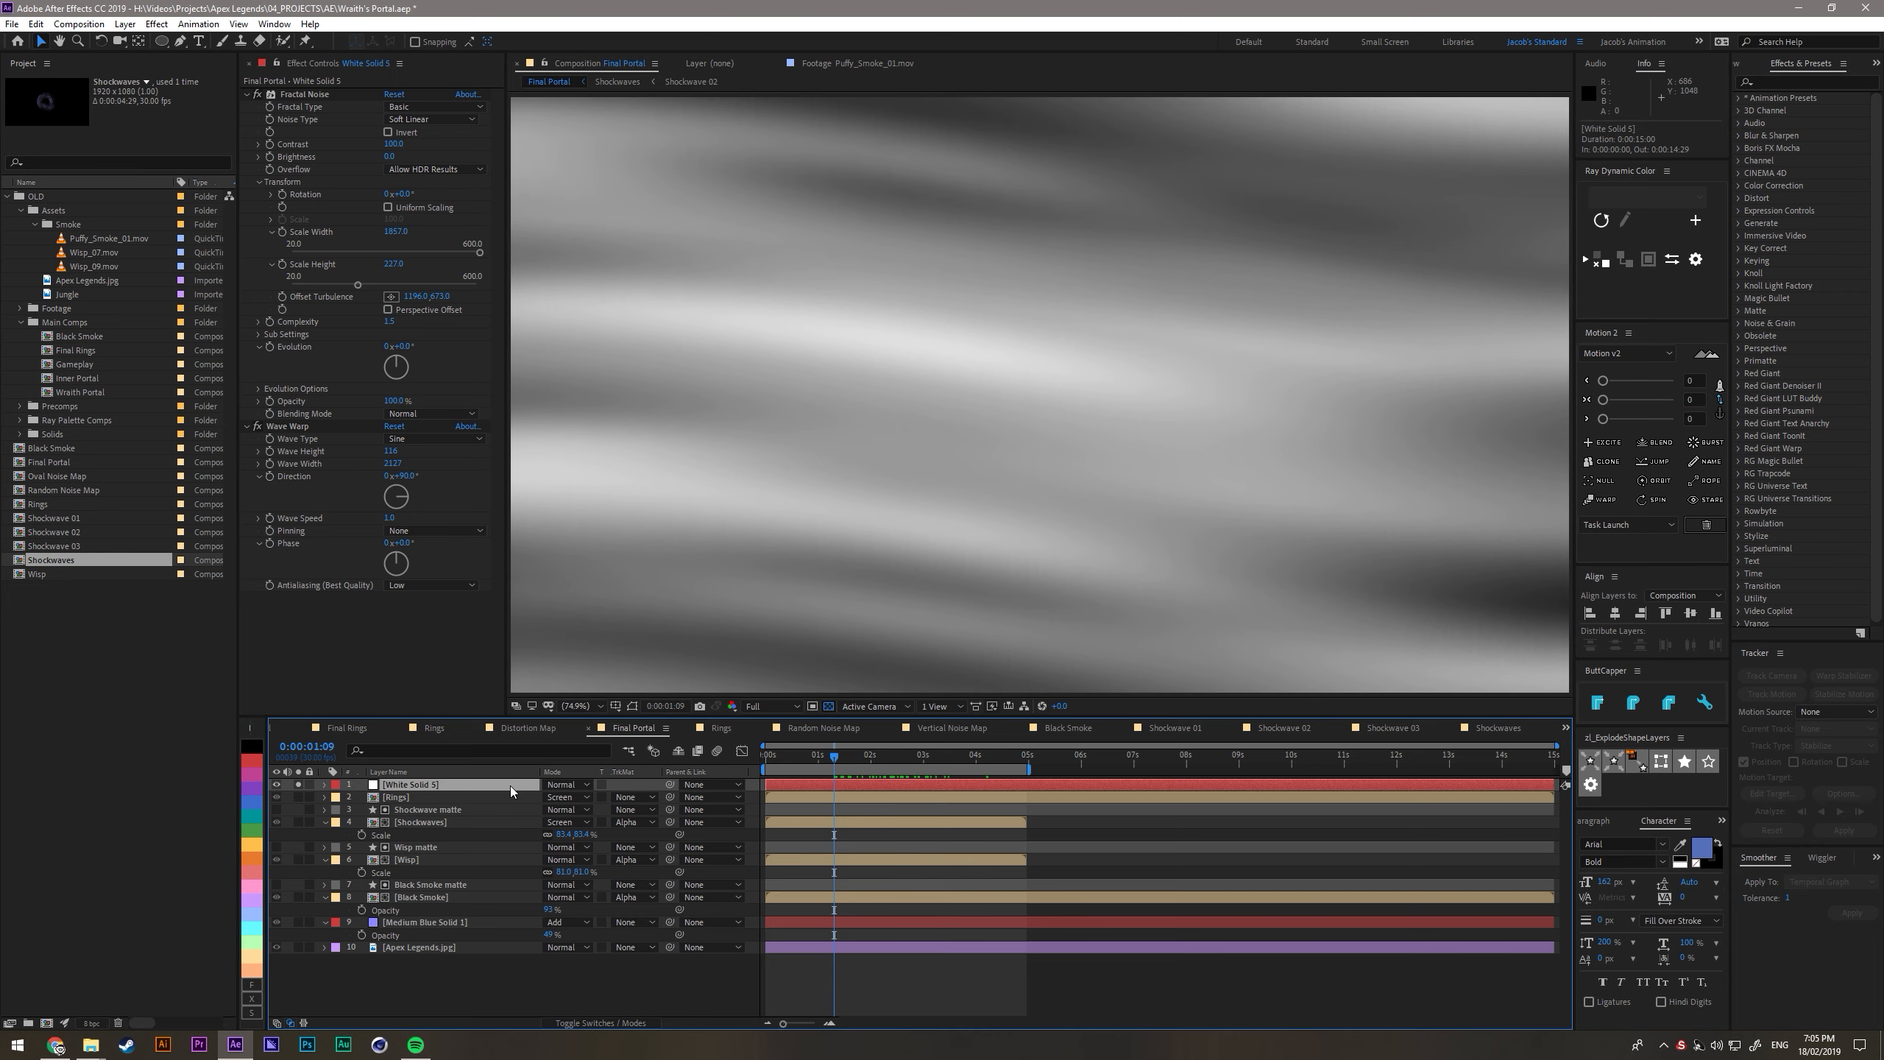
key("t")
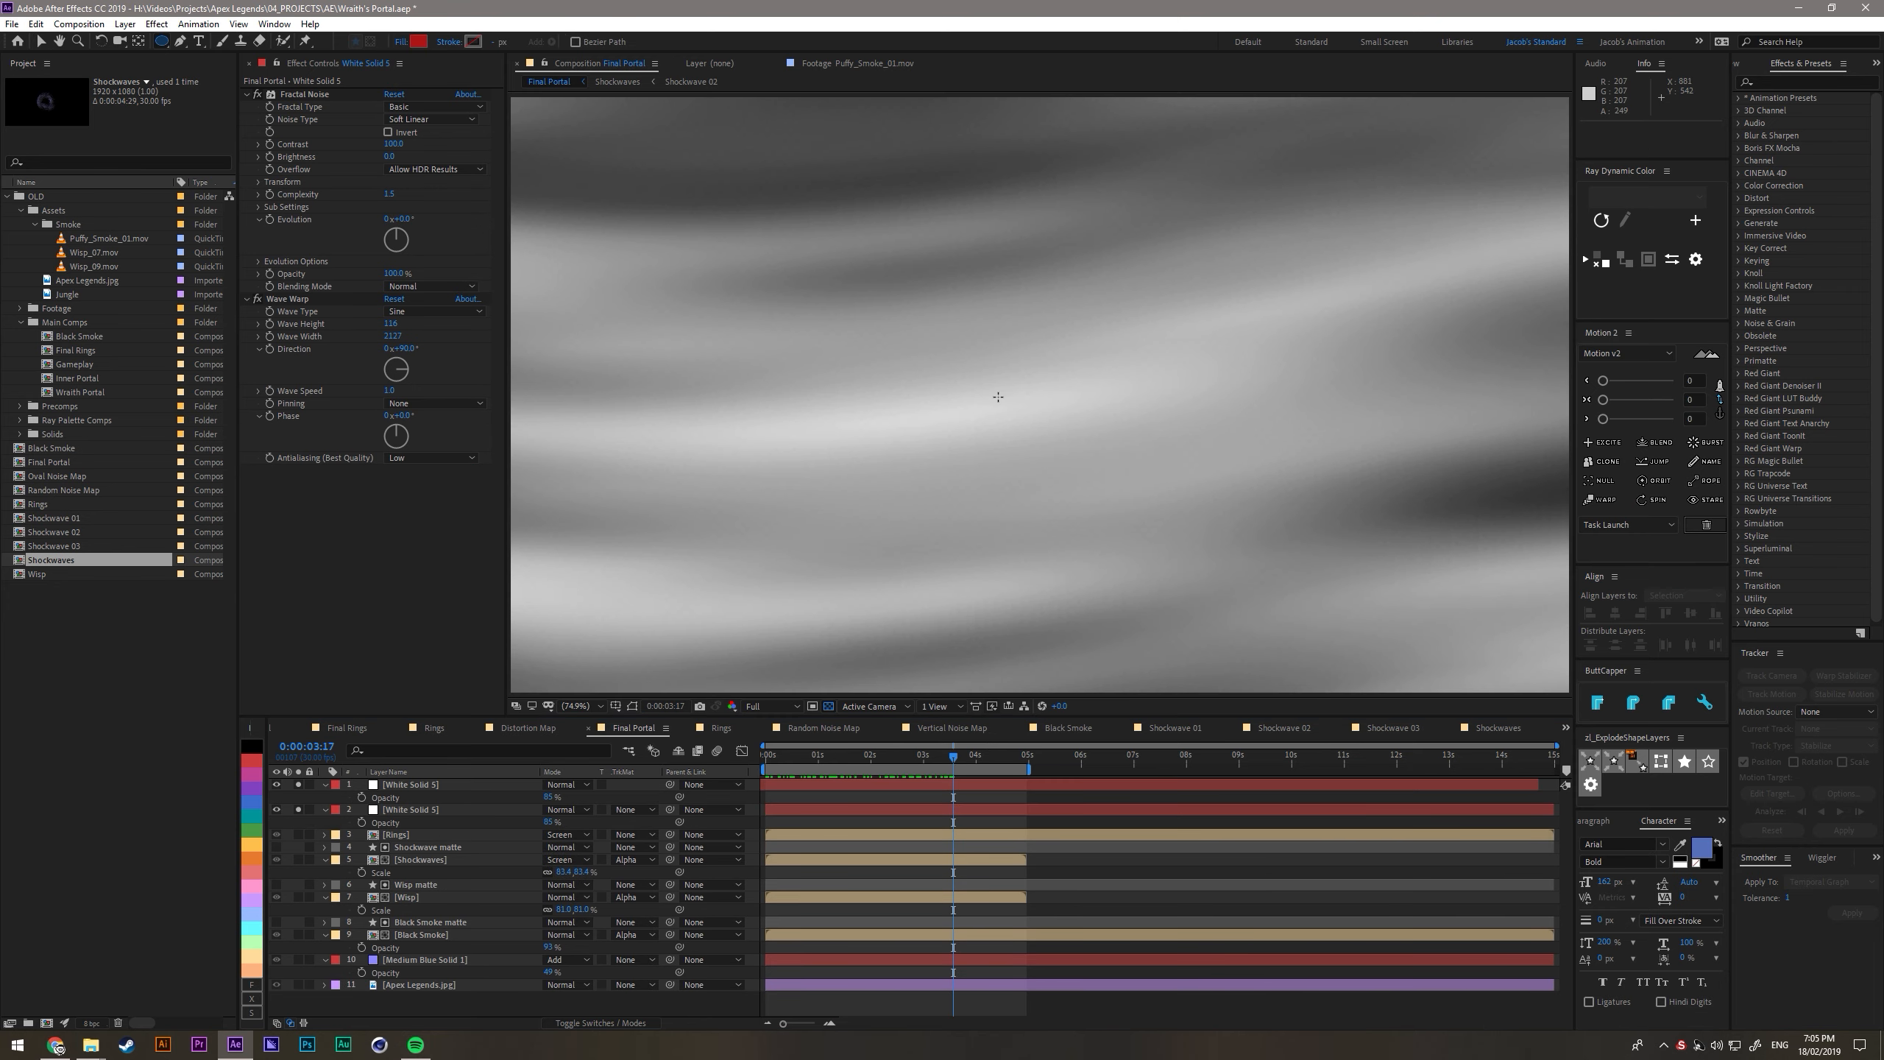
- Draw a large red ellipse shape covering most of the frame, centre its anchor point, and align it to the composition's centre
mouse_move(999, 397)
left_mouse_down()
mouse_move(1312, 514)
mouse_move(1413, 598)
mouse_move(1432, 652)
left_mouse_up()
left_click(1720, 414)
left_click(1683, 402)
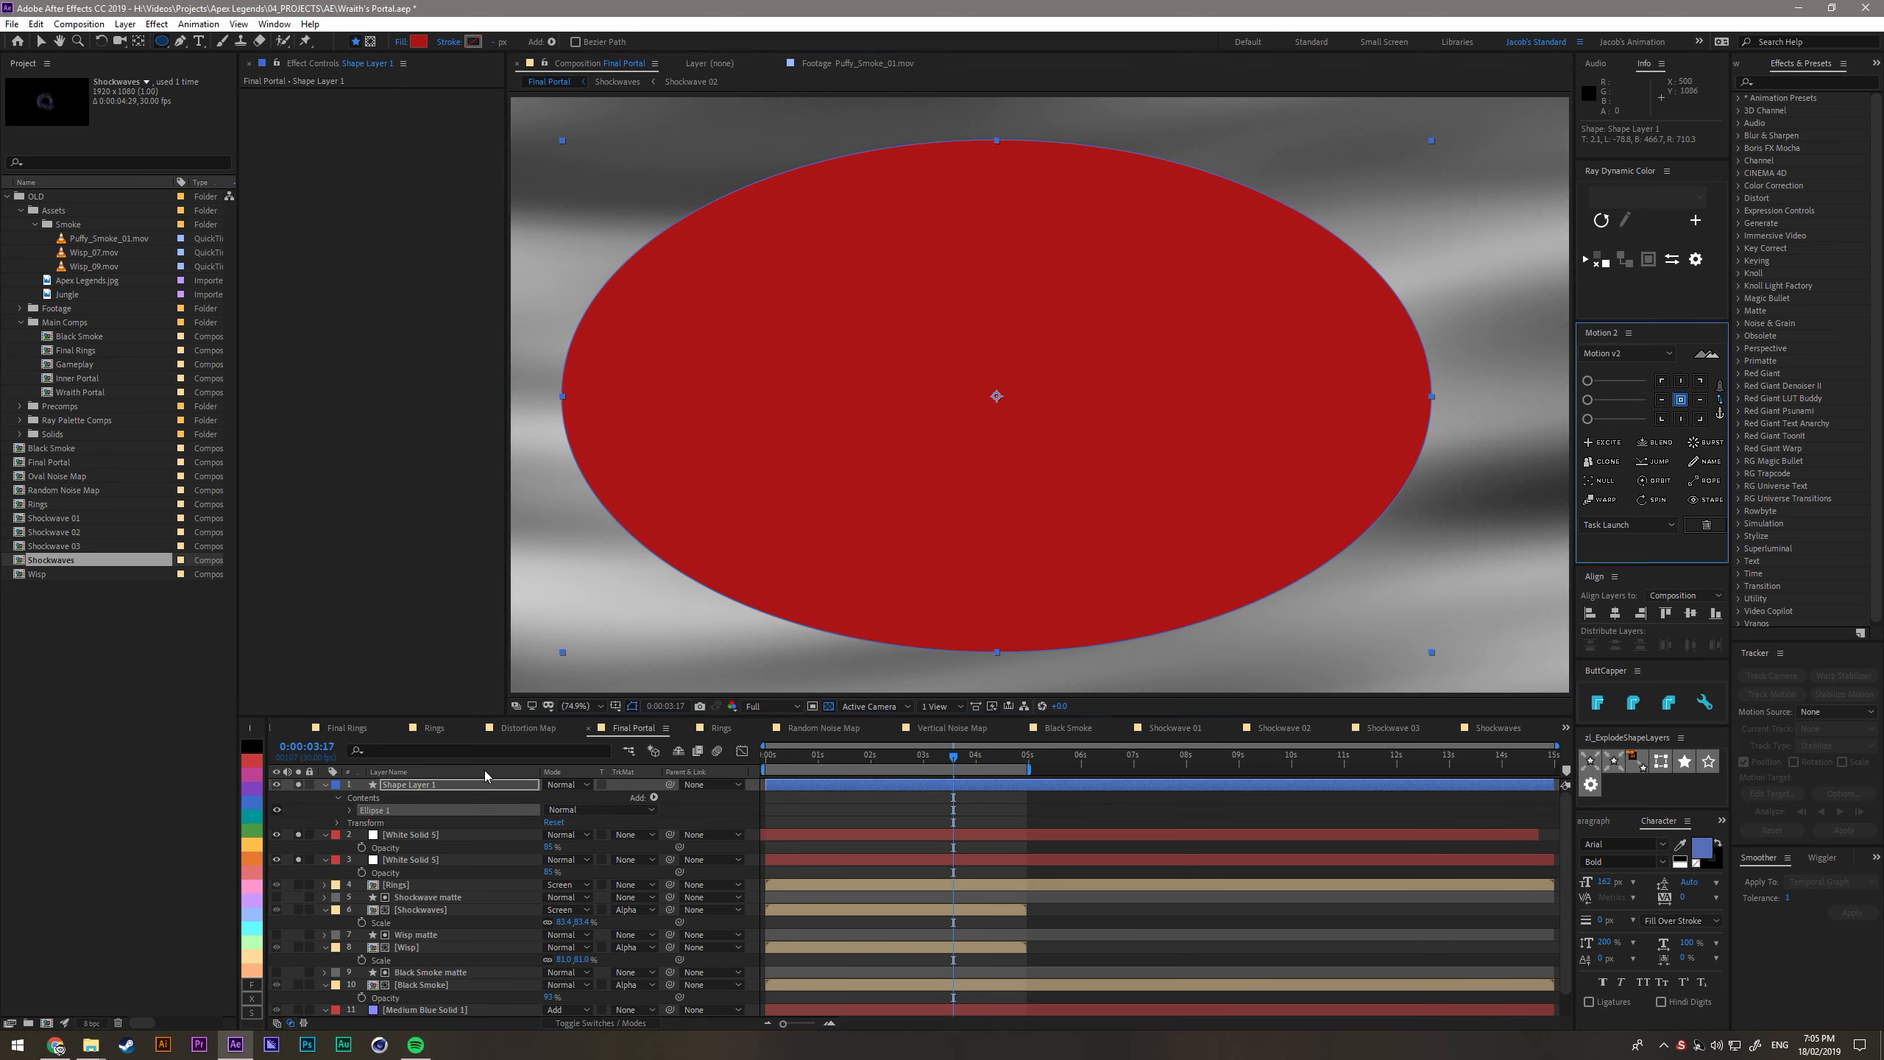
left_click(1616, 615)
left_click(1691, 615)
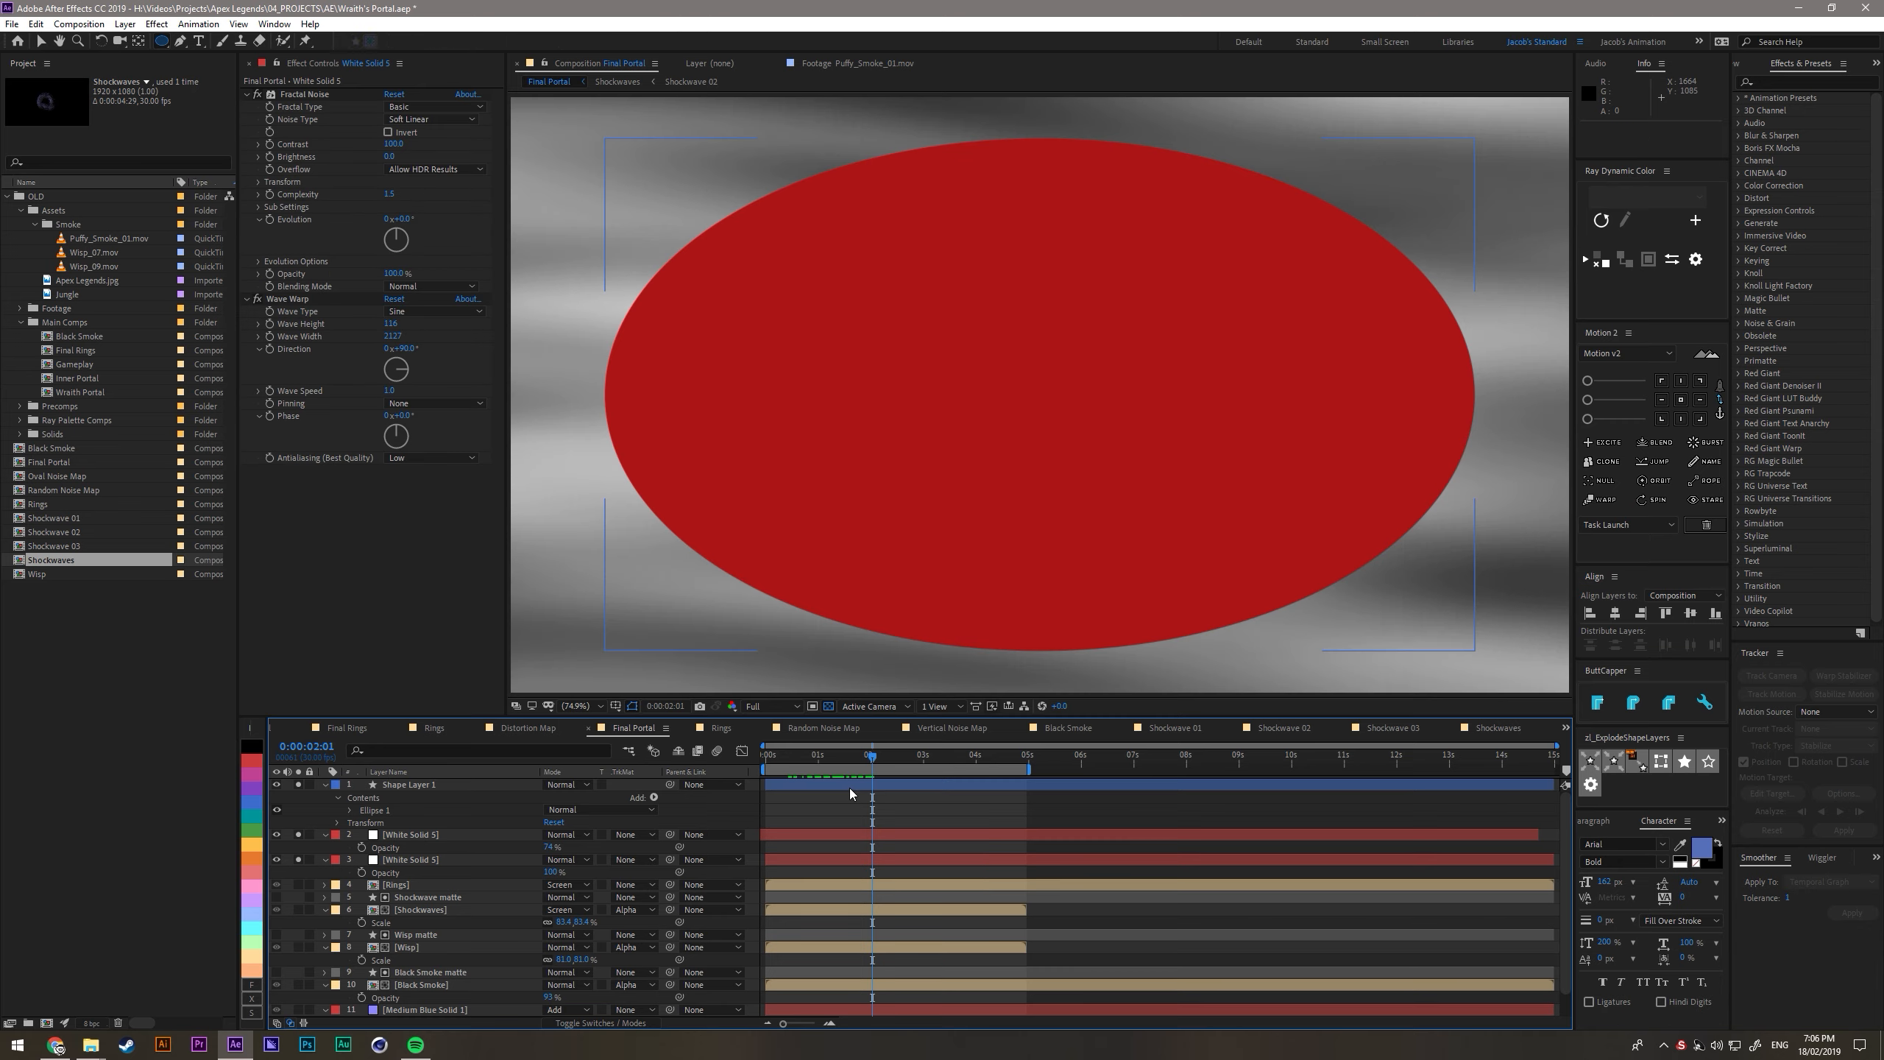
- Apply Fast Box Blur to the ellipse layer and raise its Blur Radius above 100 for a soft edge
left_click(843, 787)
key("ctrl+space")
type("fas")
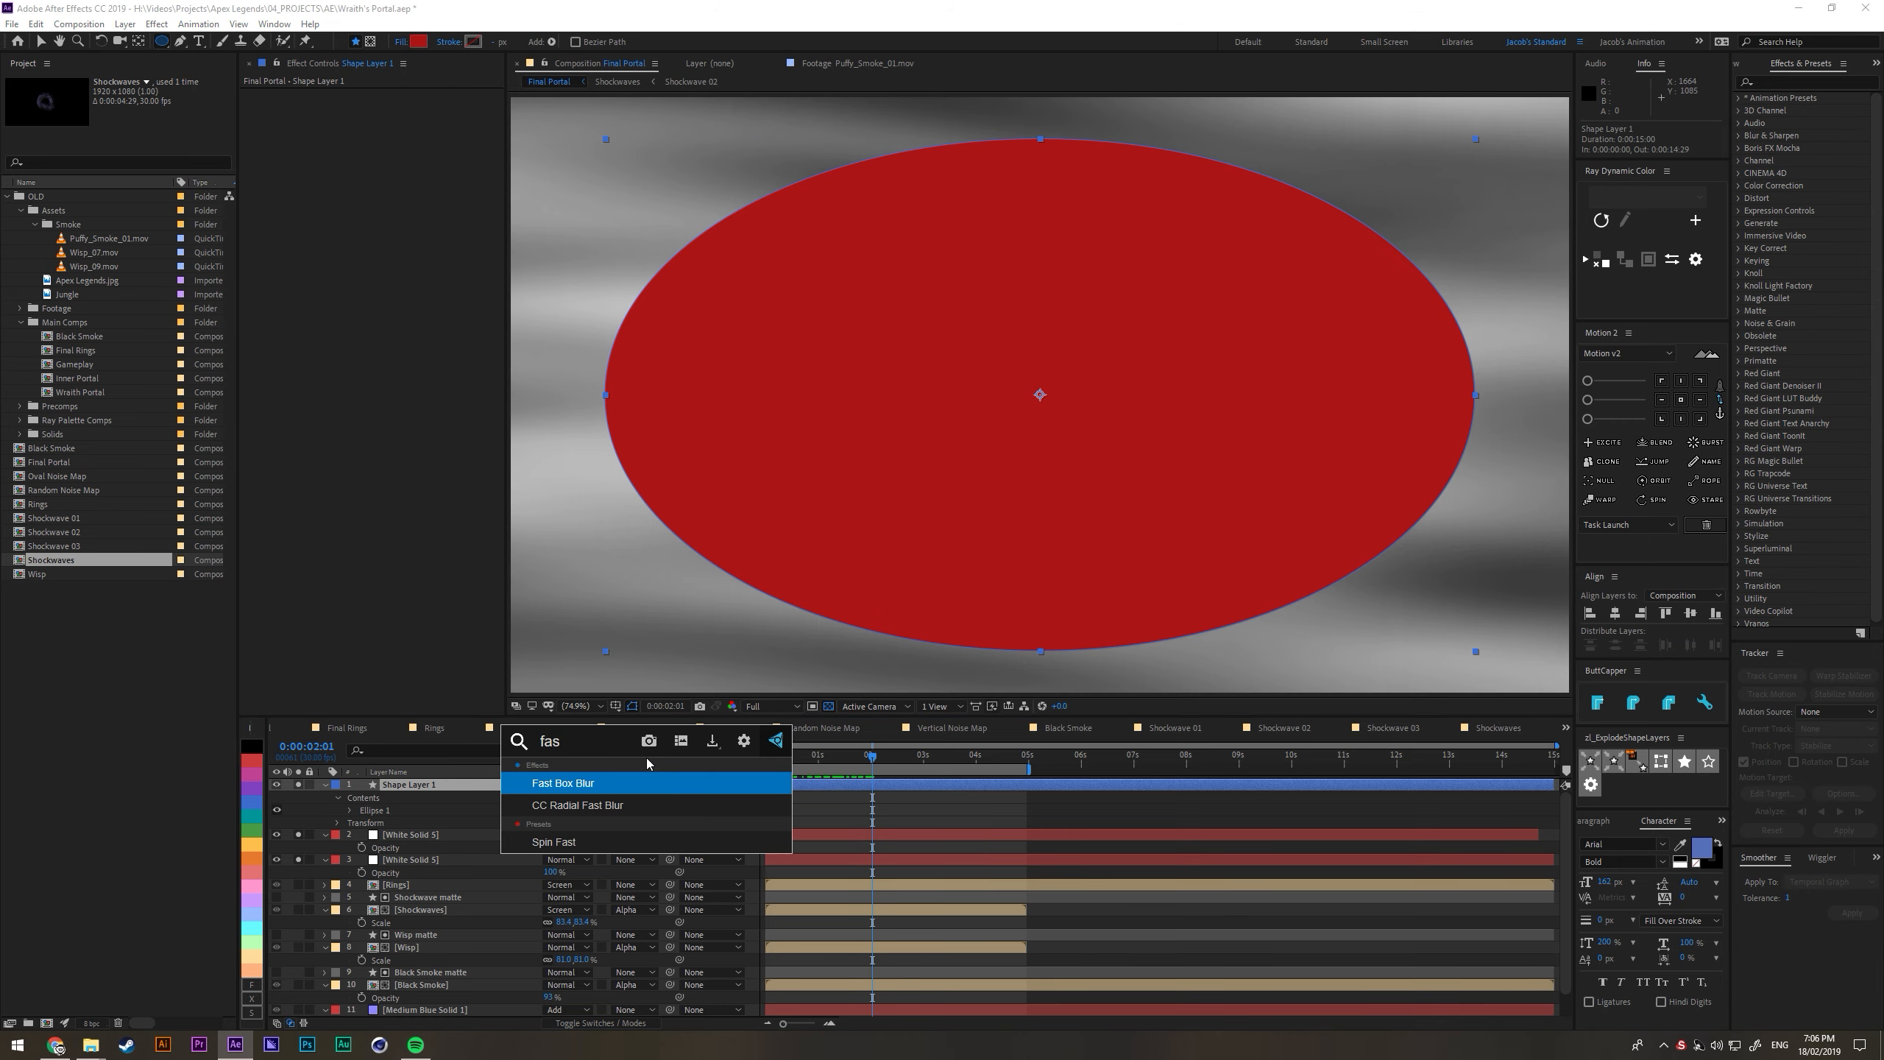
key("Return")
key("v")
left_click_drag(390, 107, 1171, 190)
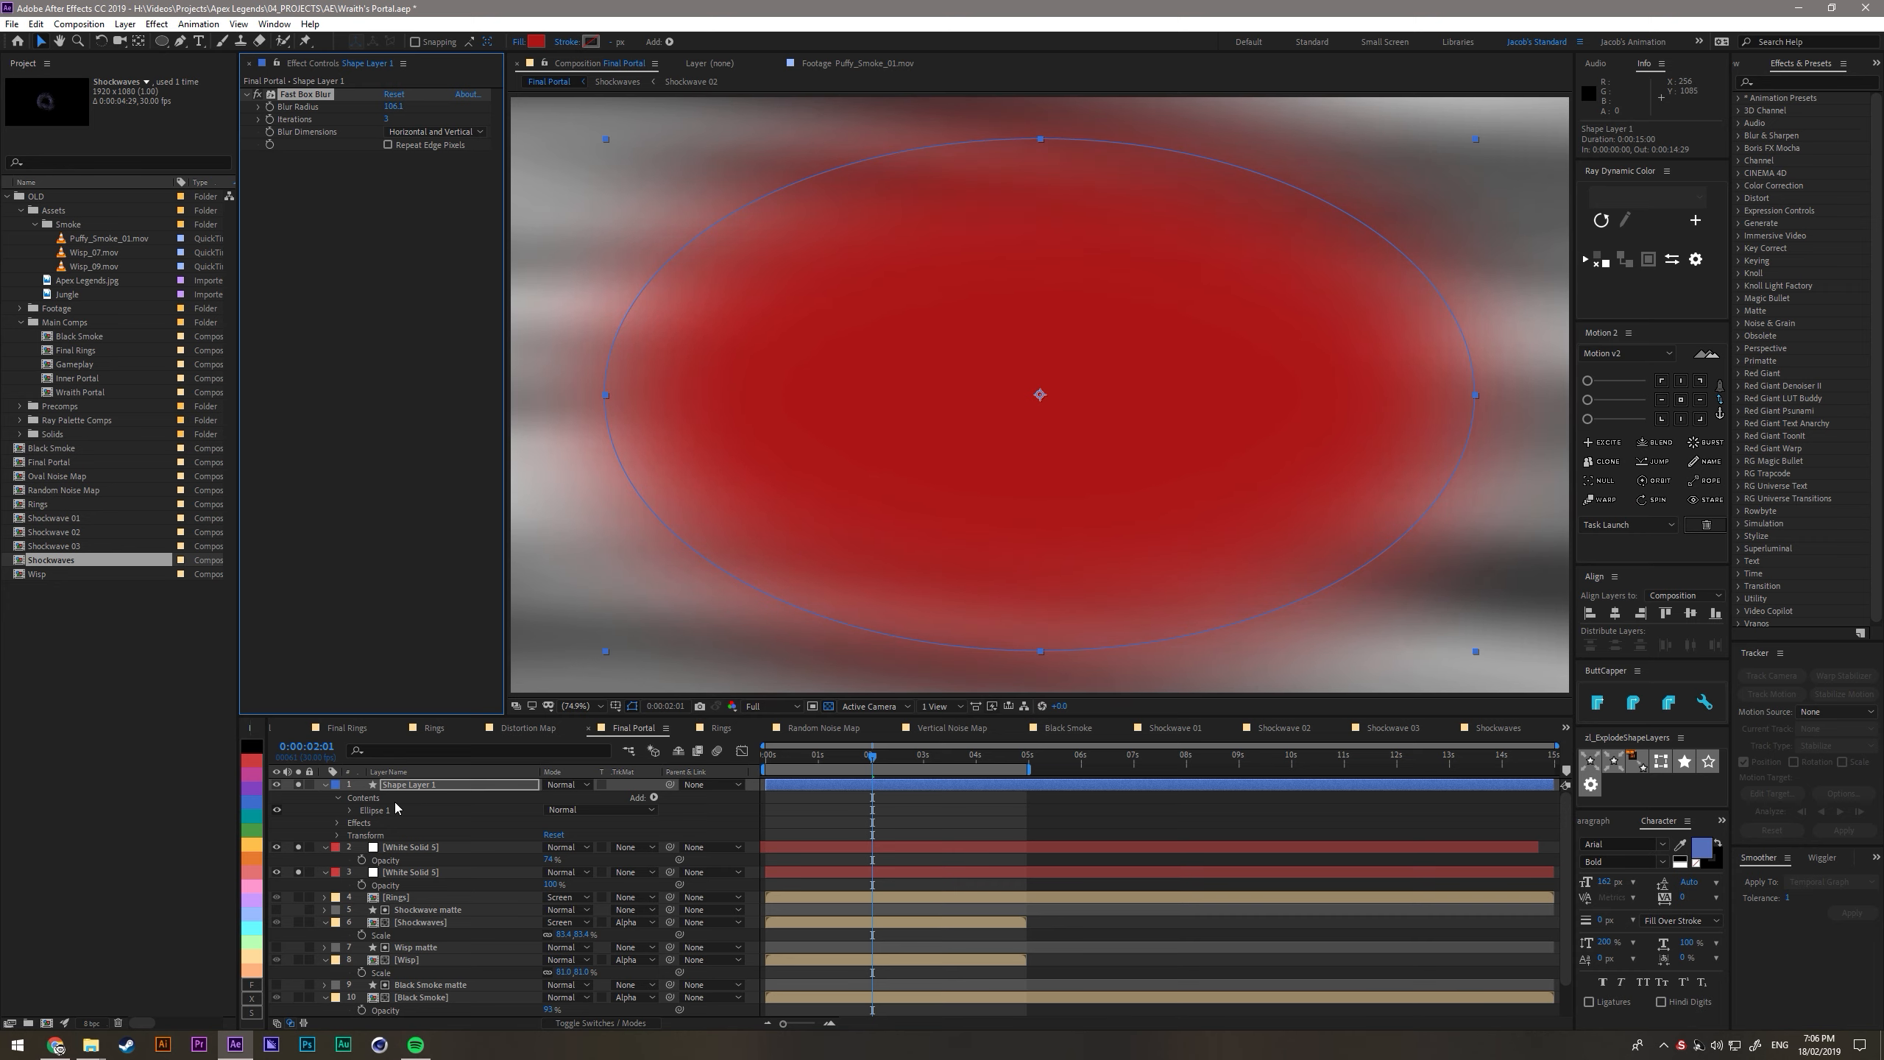
- Shrink the ellipse path's Size proportionally to about 1402 px wide
left_click(351, 814)
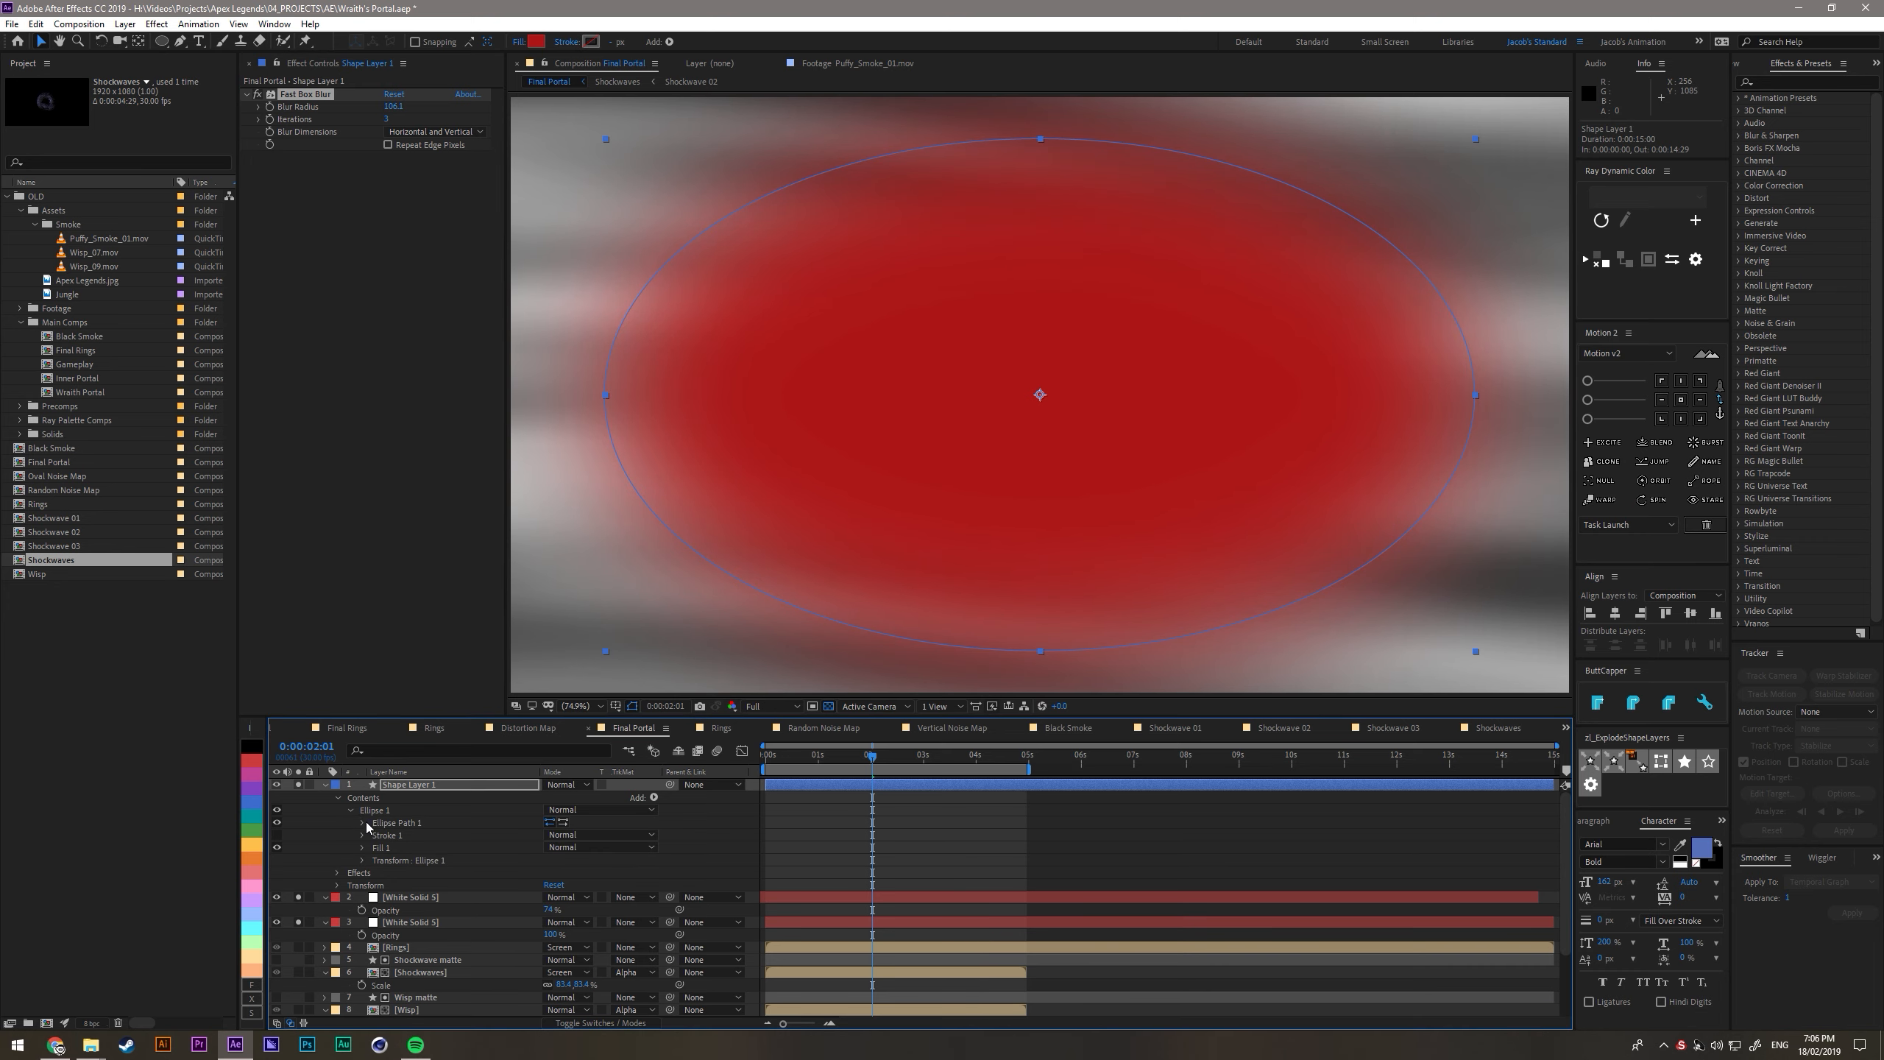
left_click(362, 822)
left_click_drag(568, 834, 447, 842)
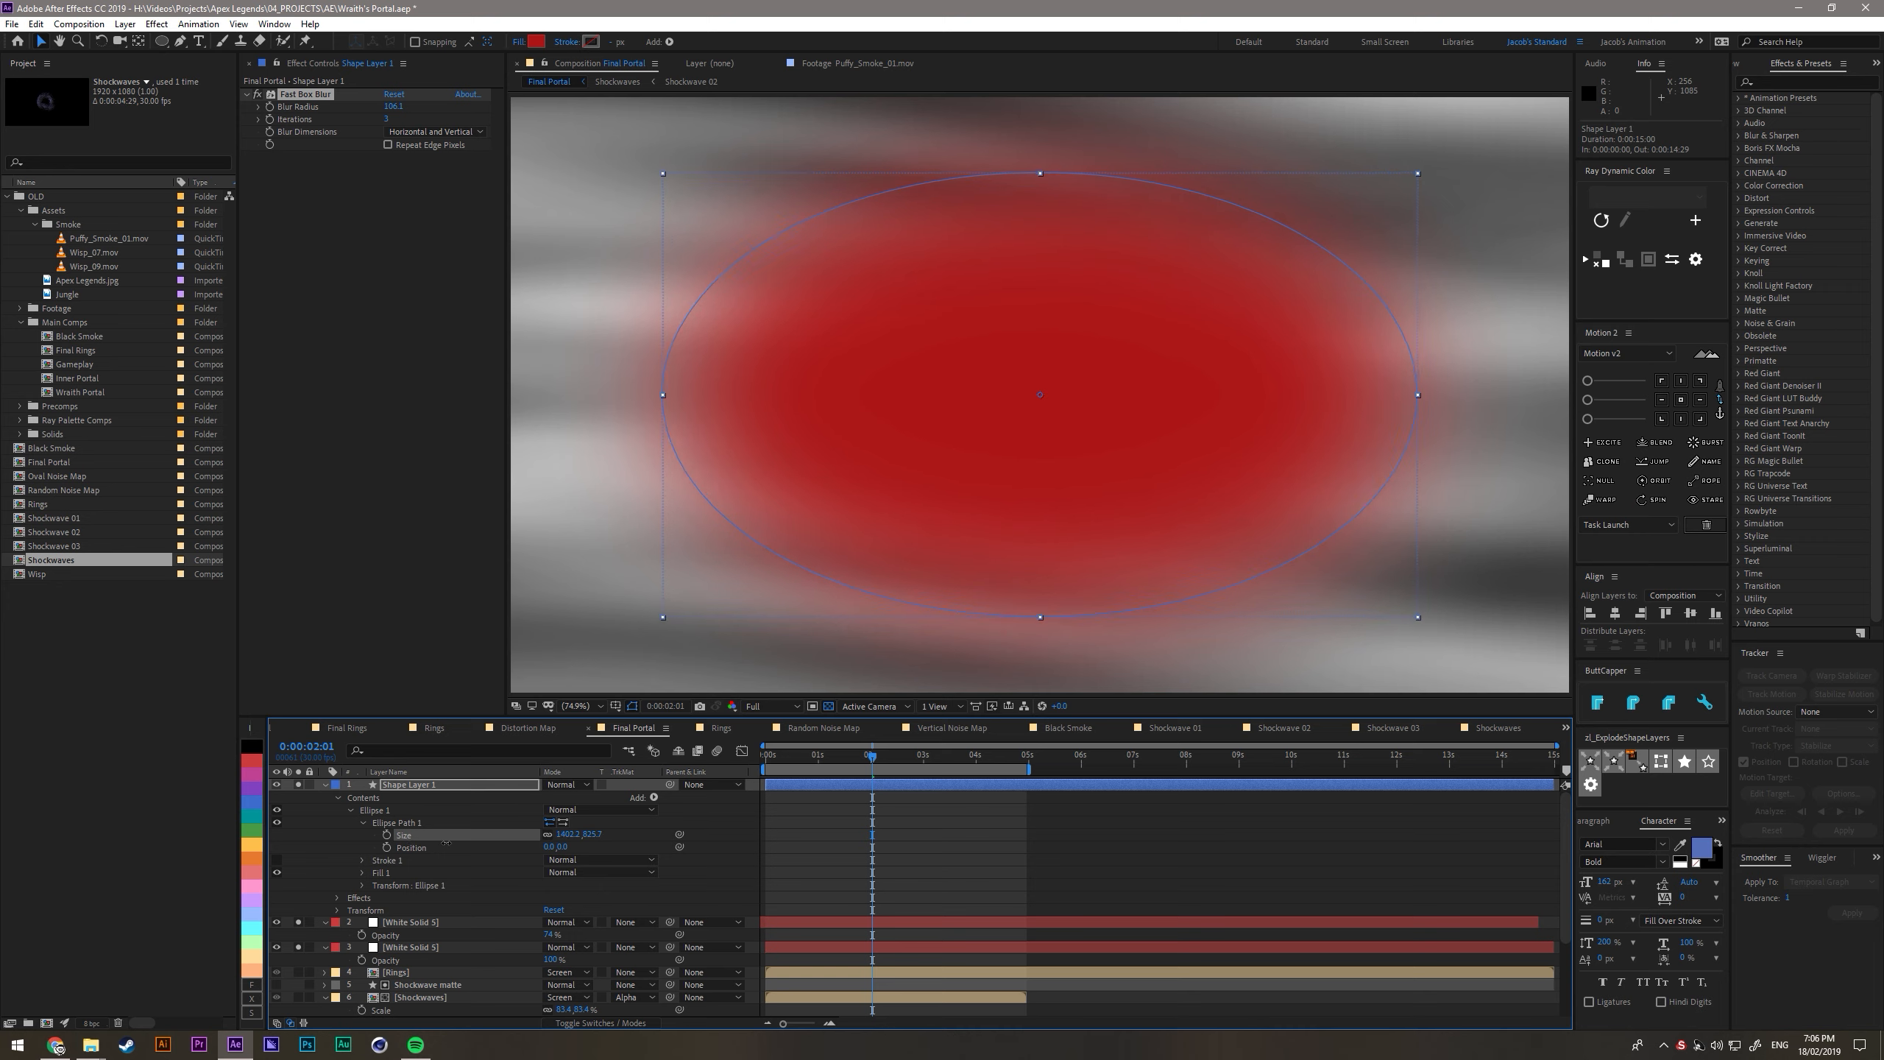
left_click(422, 923)
key("ctrl+space")
type("s")
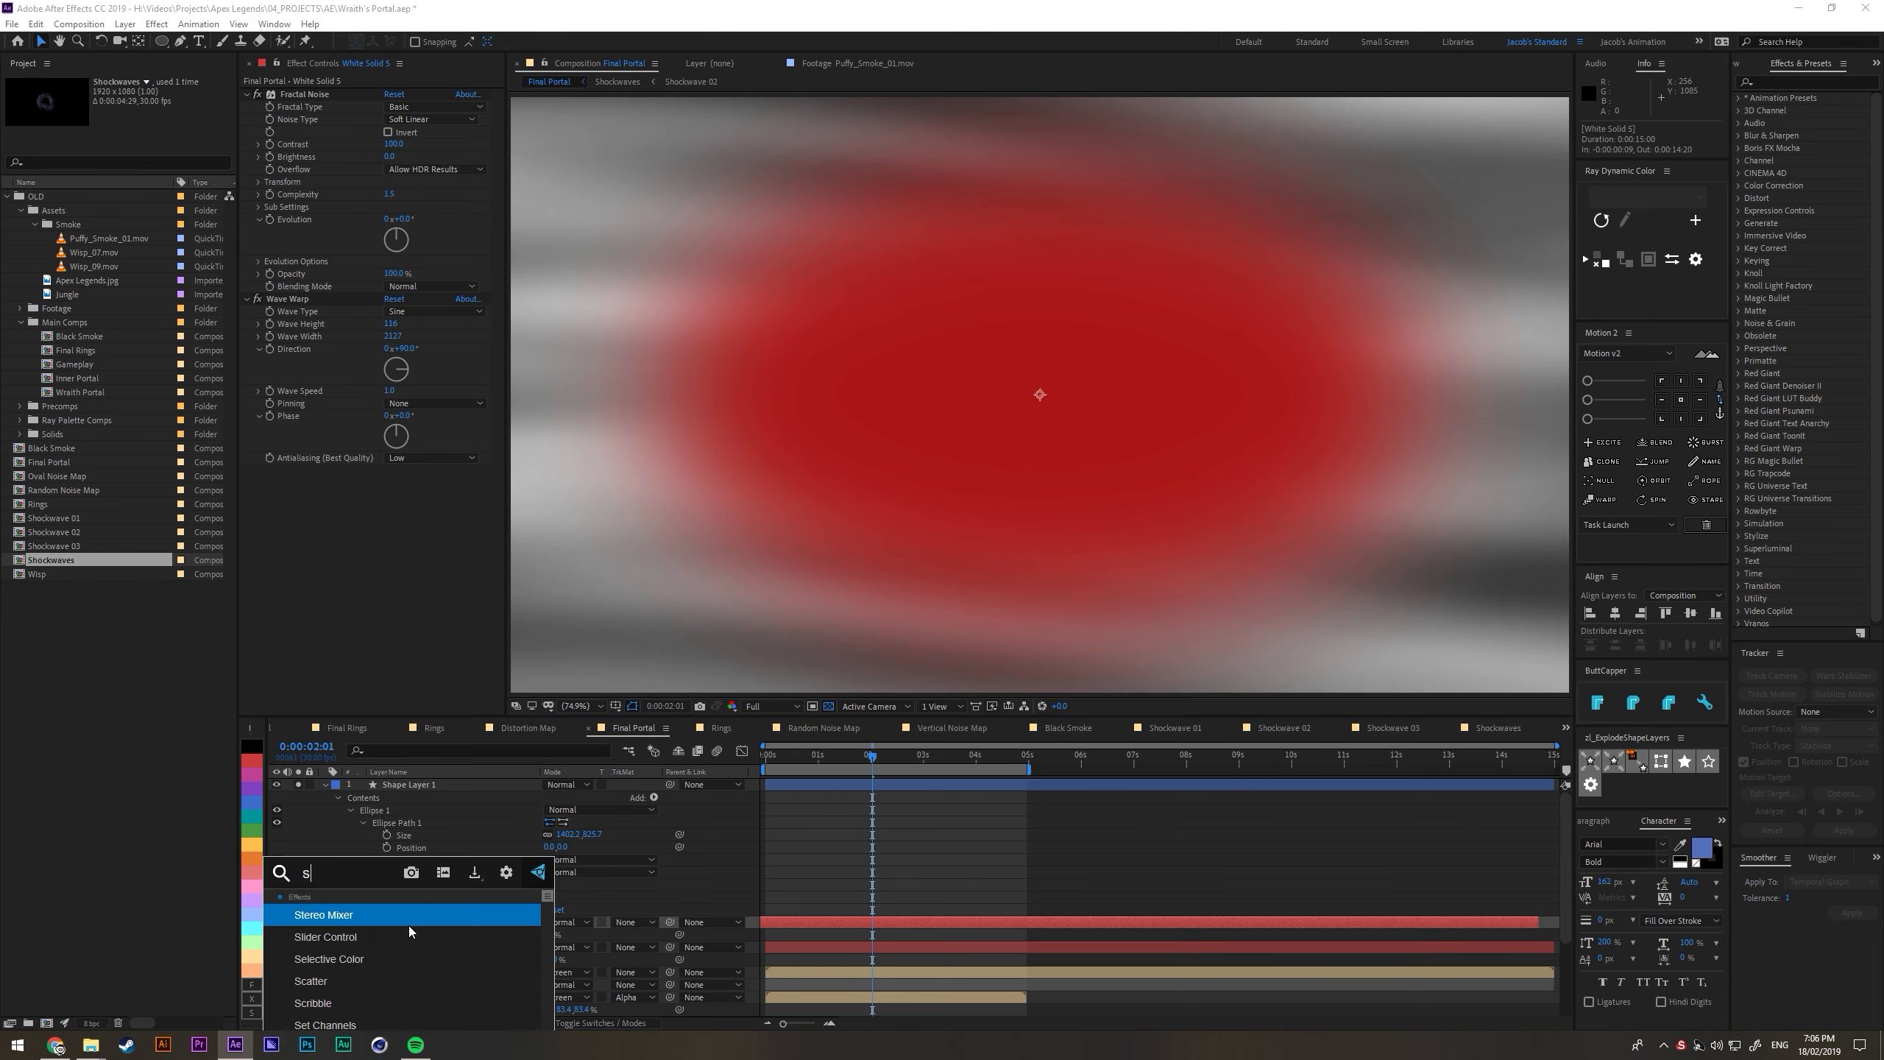
type("et")
left_click(618, 880)
- Apply Set Matte to the upper white solid, taking the matte from Shape Layer 1 with Effects & Masks
left_click(420, 923)
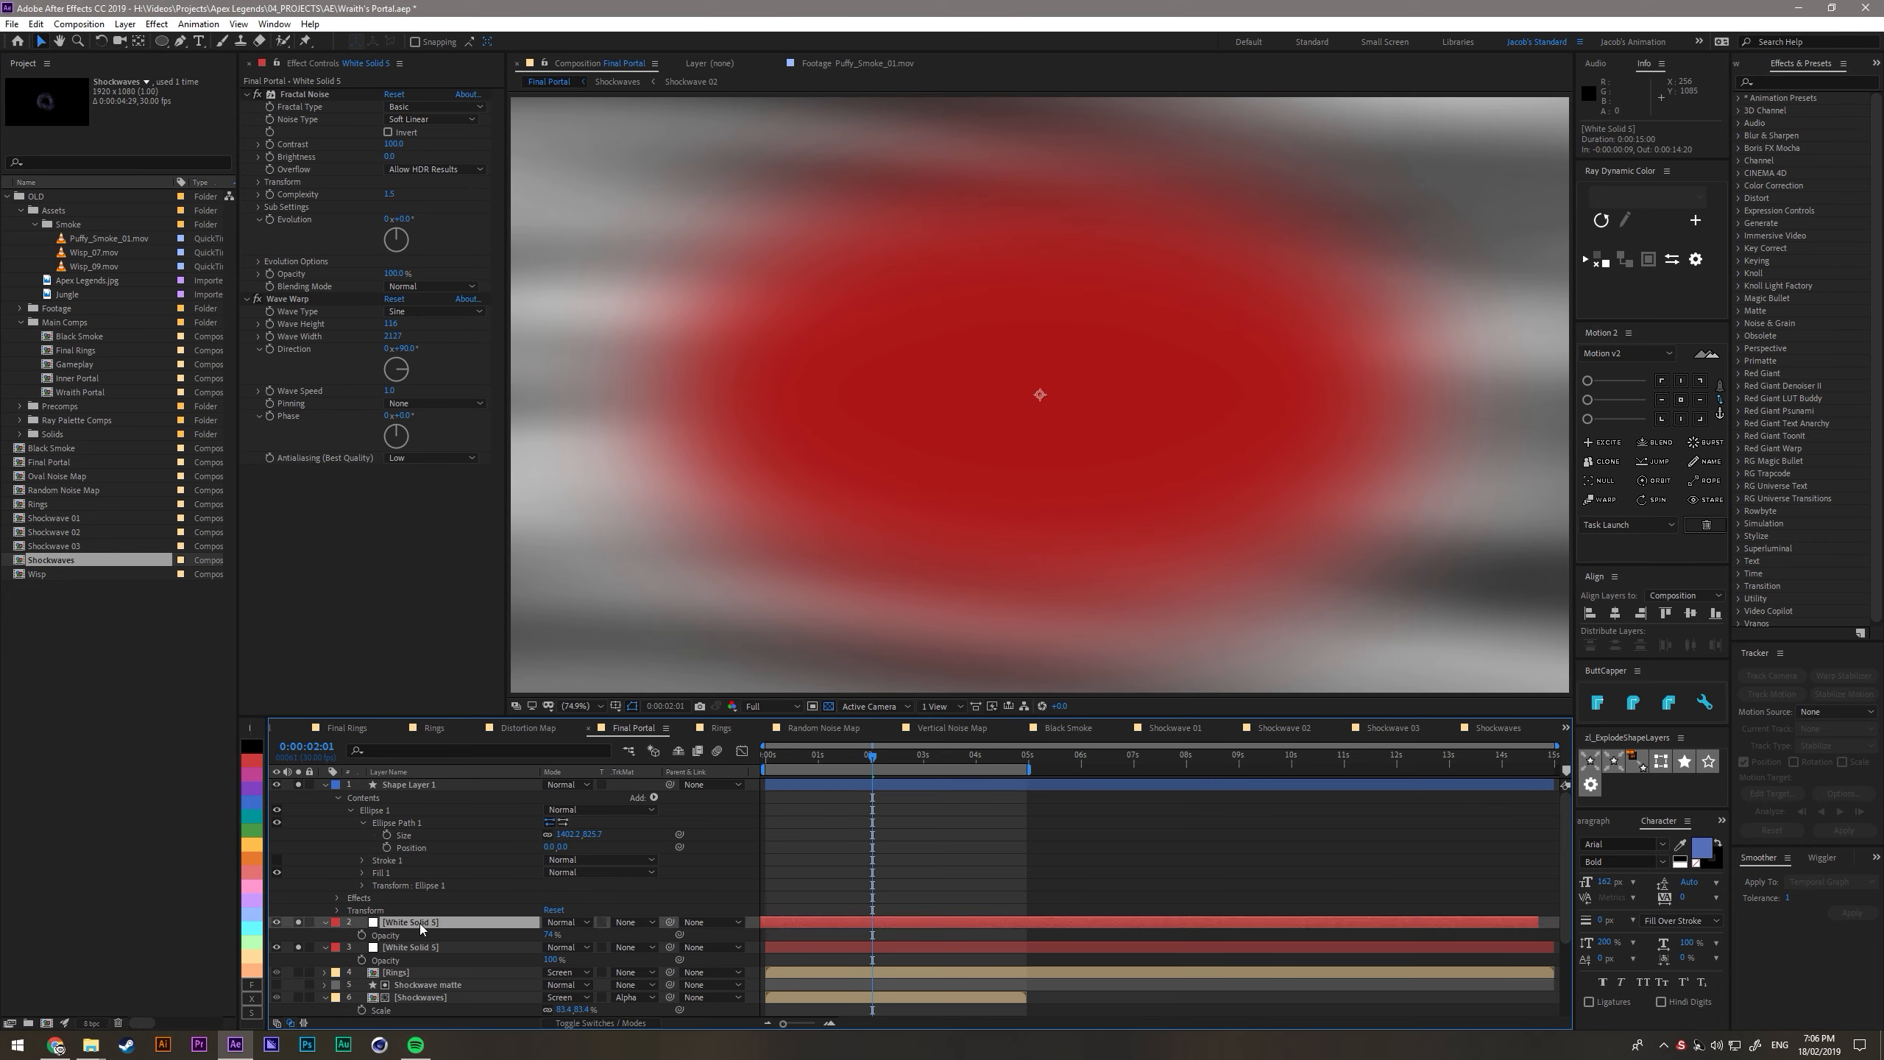
left_click(427, 953)
left_click(421, 925)
key("ctrl+space")
left_click(421, 937)
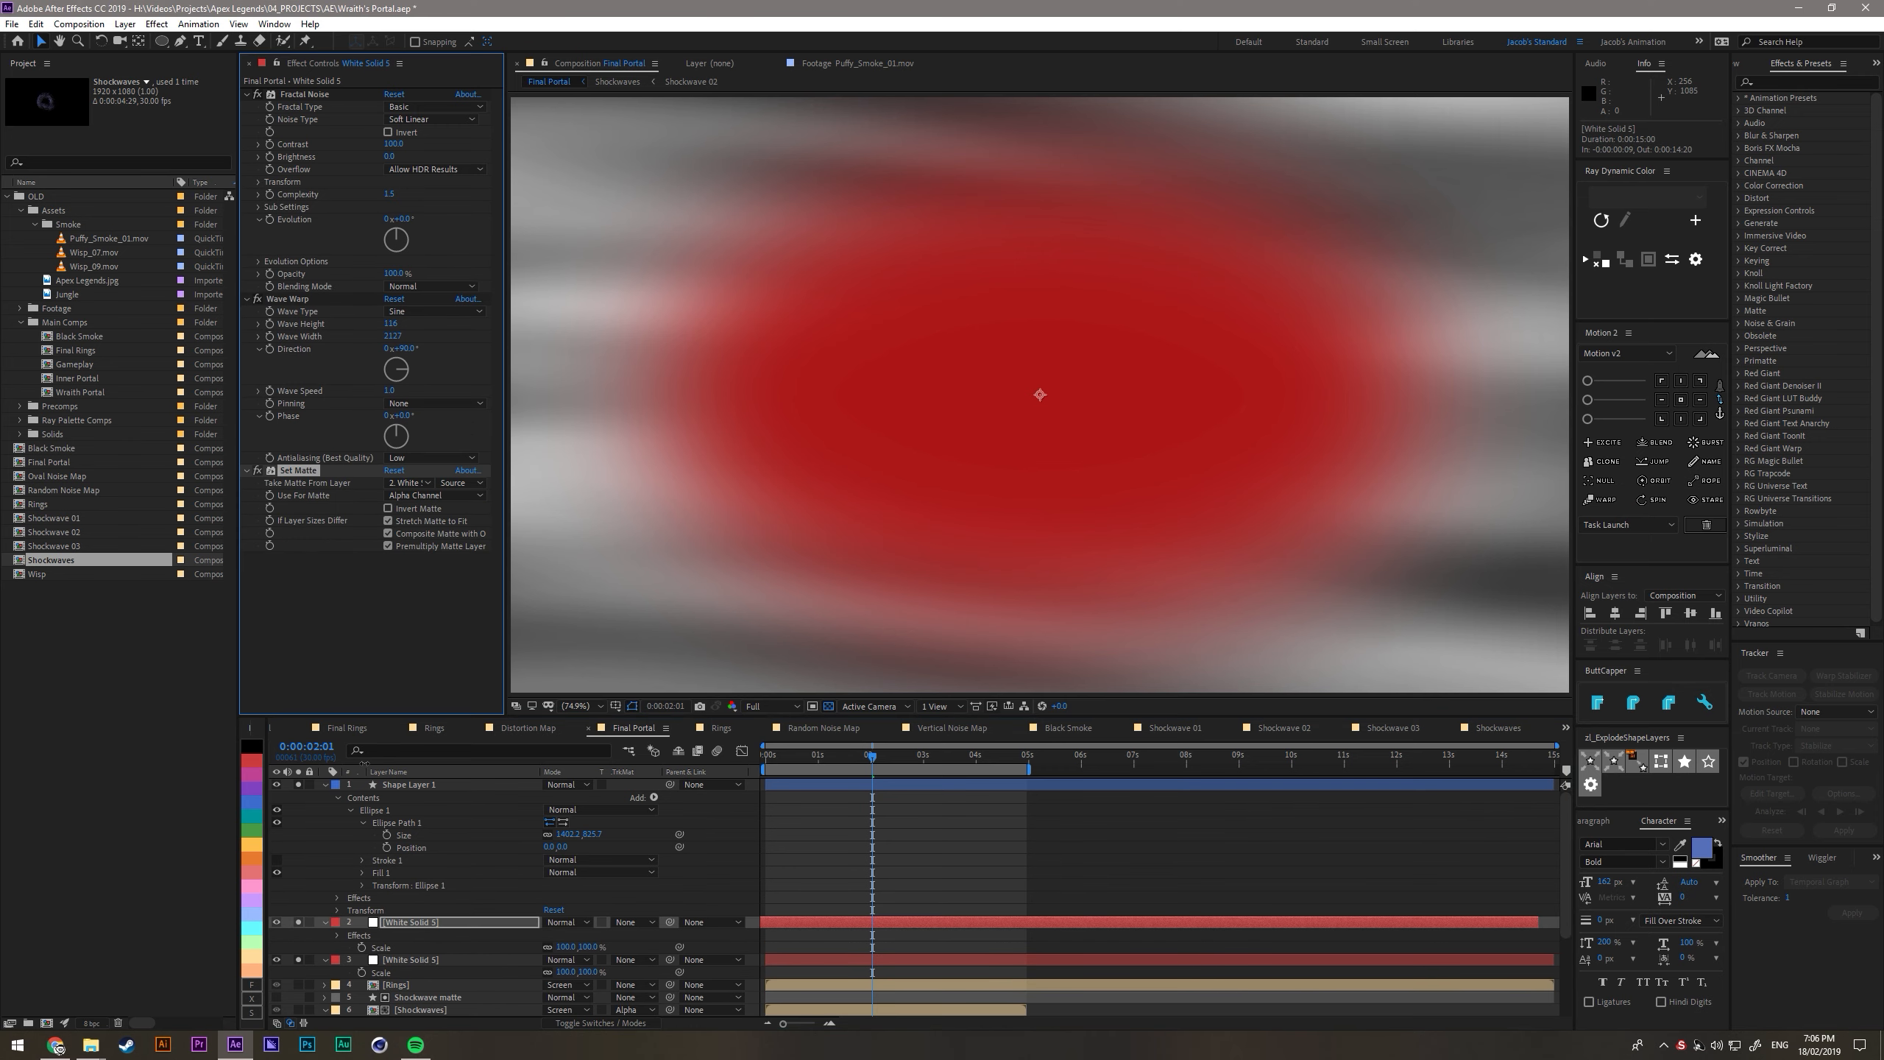
left_click(408, 483)
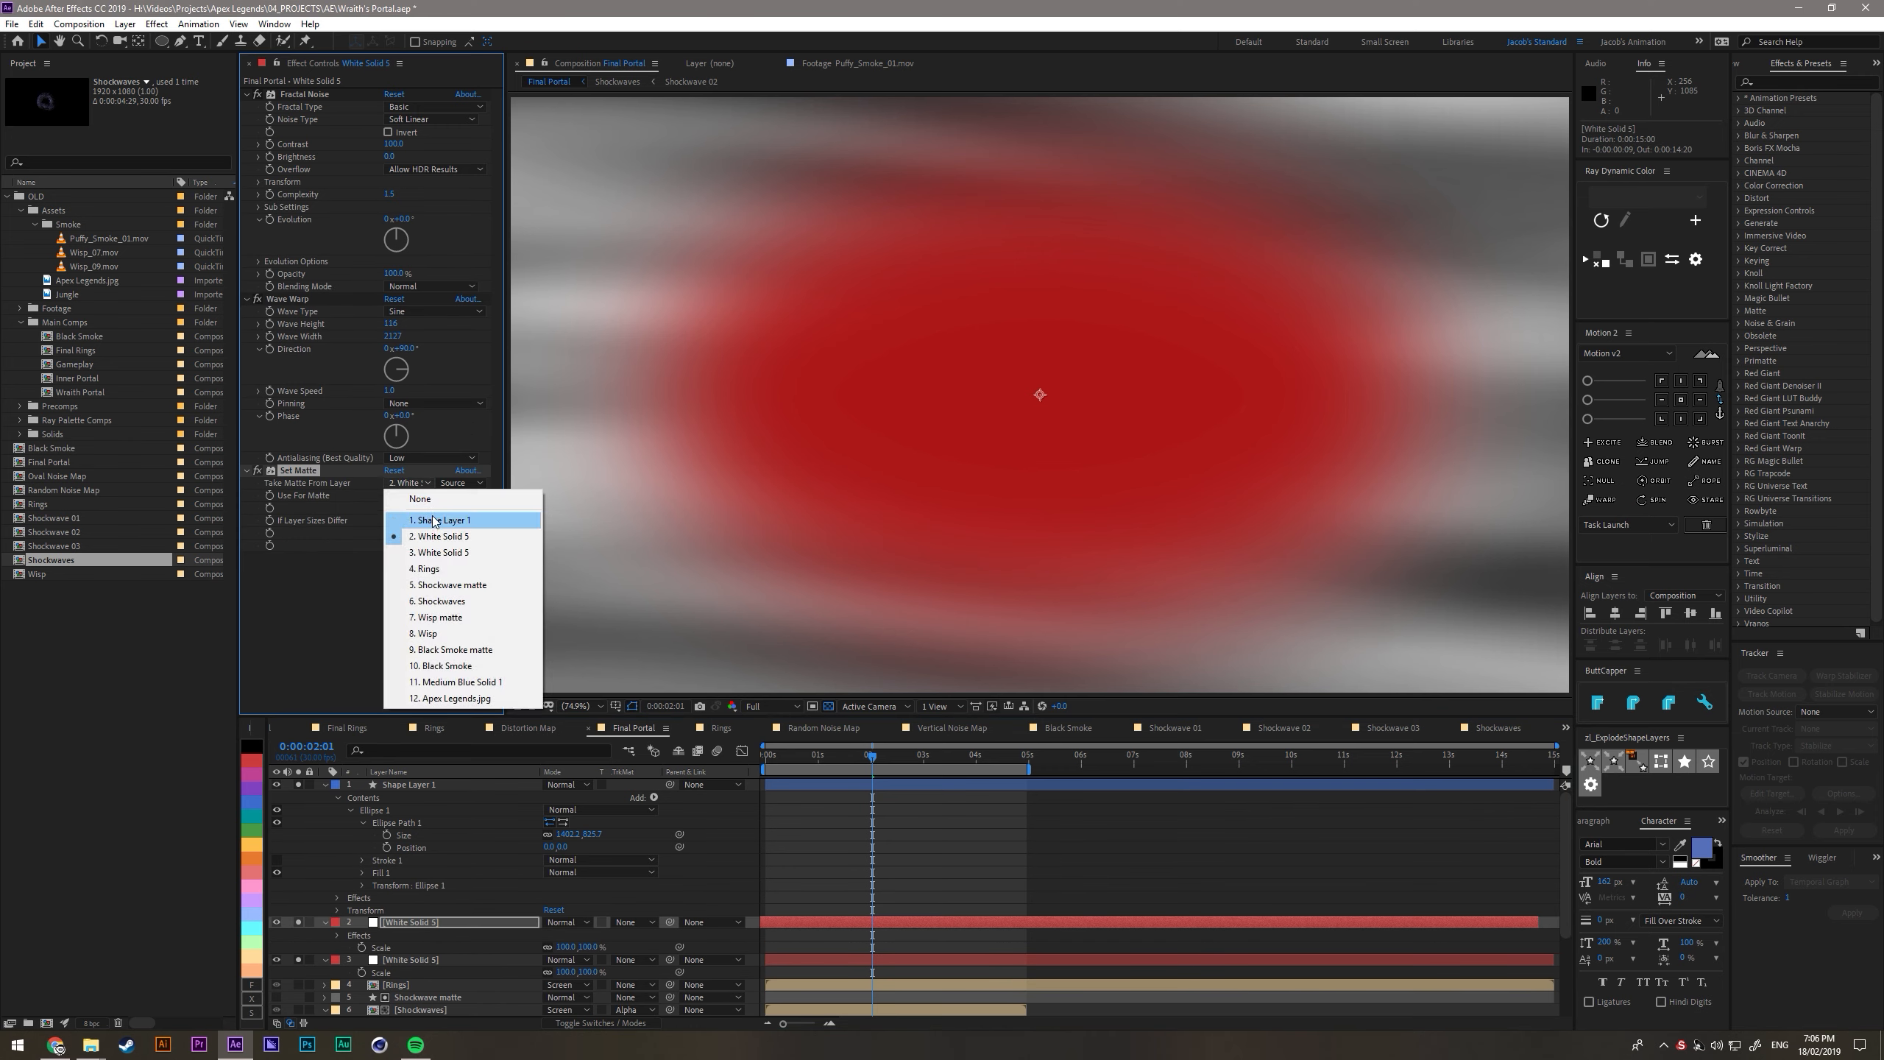
left_click(435, 521)
left_click(461, 482)
left_click(438, 537)
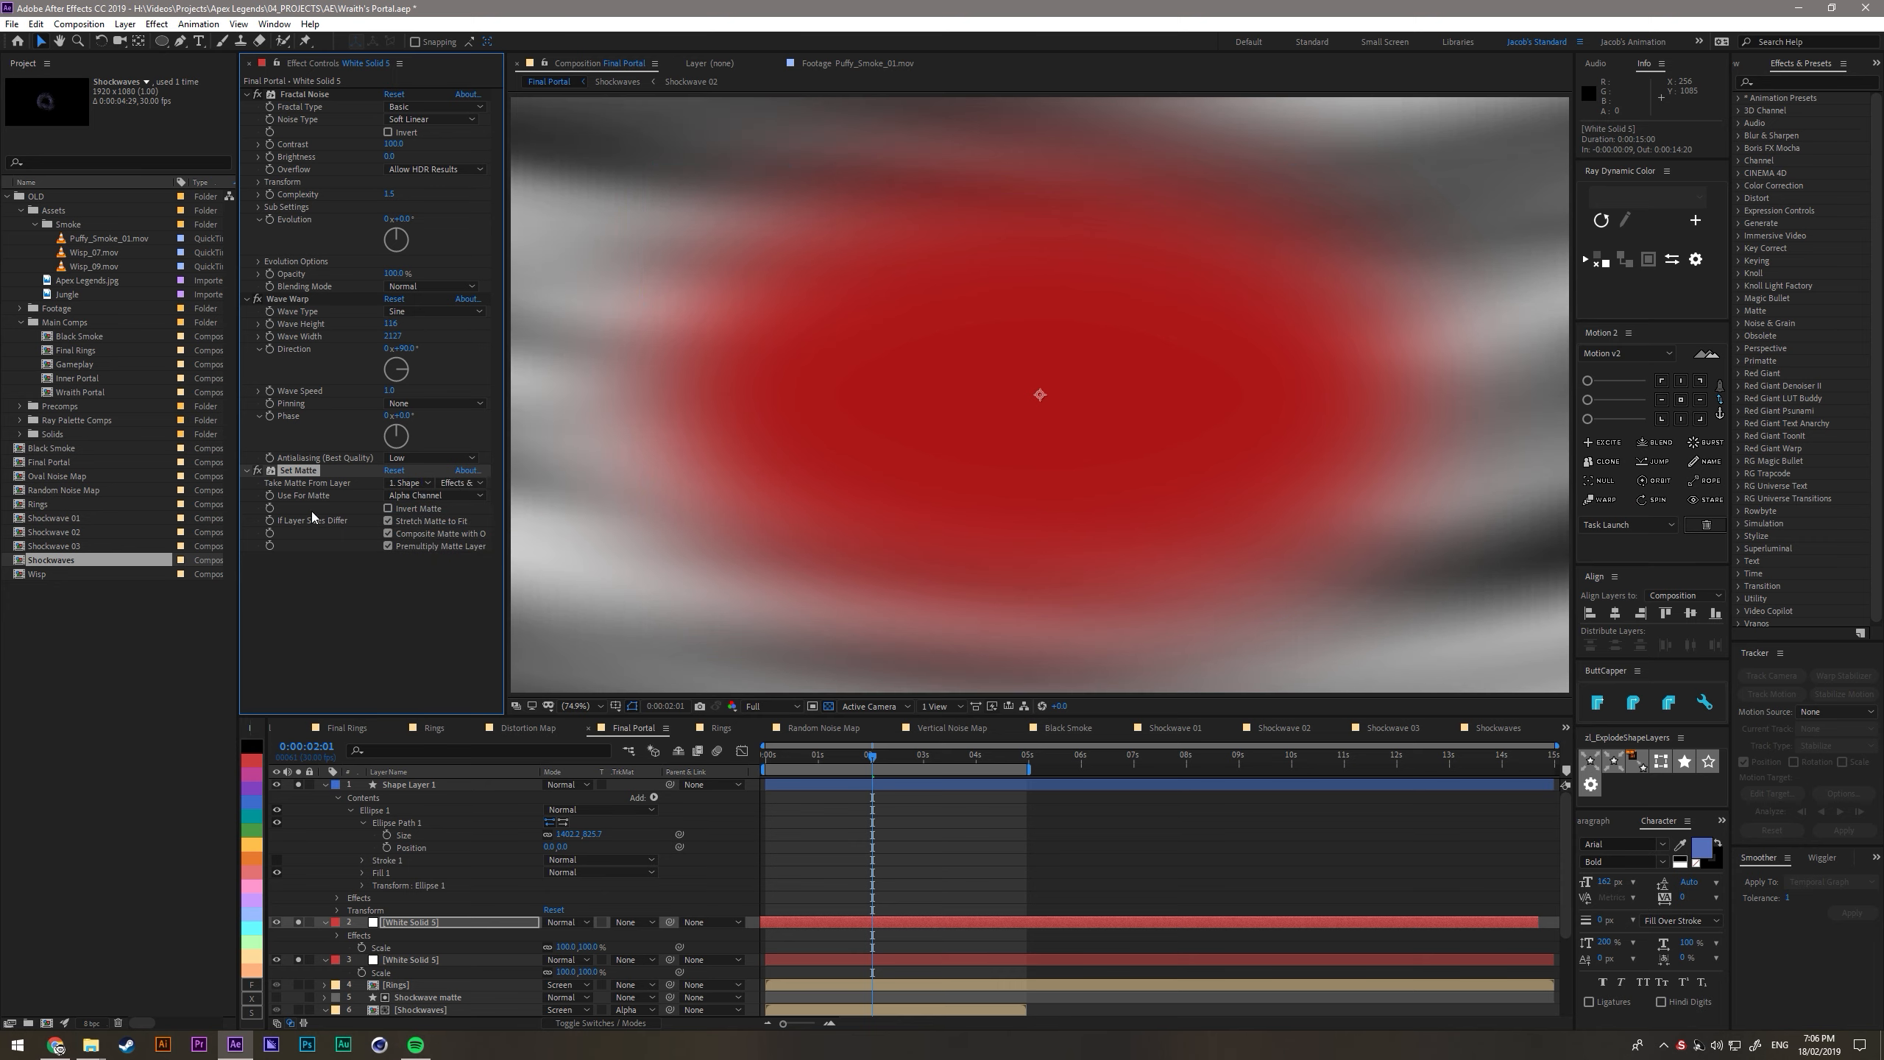
- Copy the Set Matte effect onto the lower white solid and hide the ellipse layer
left_click(429, 962)
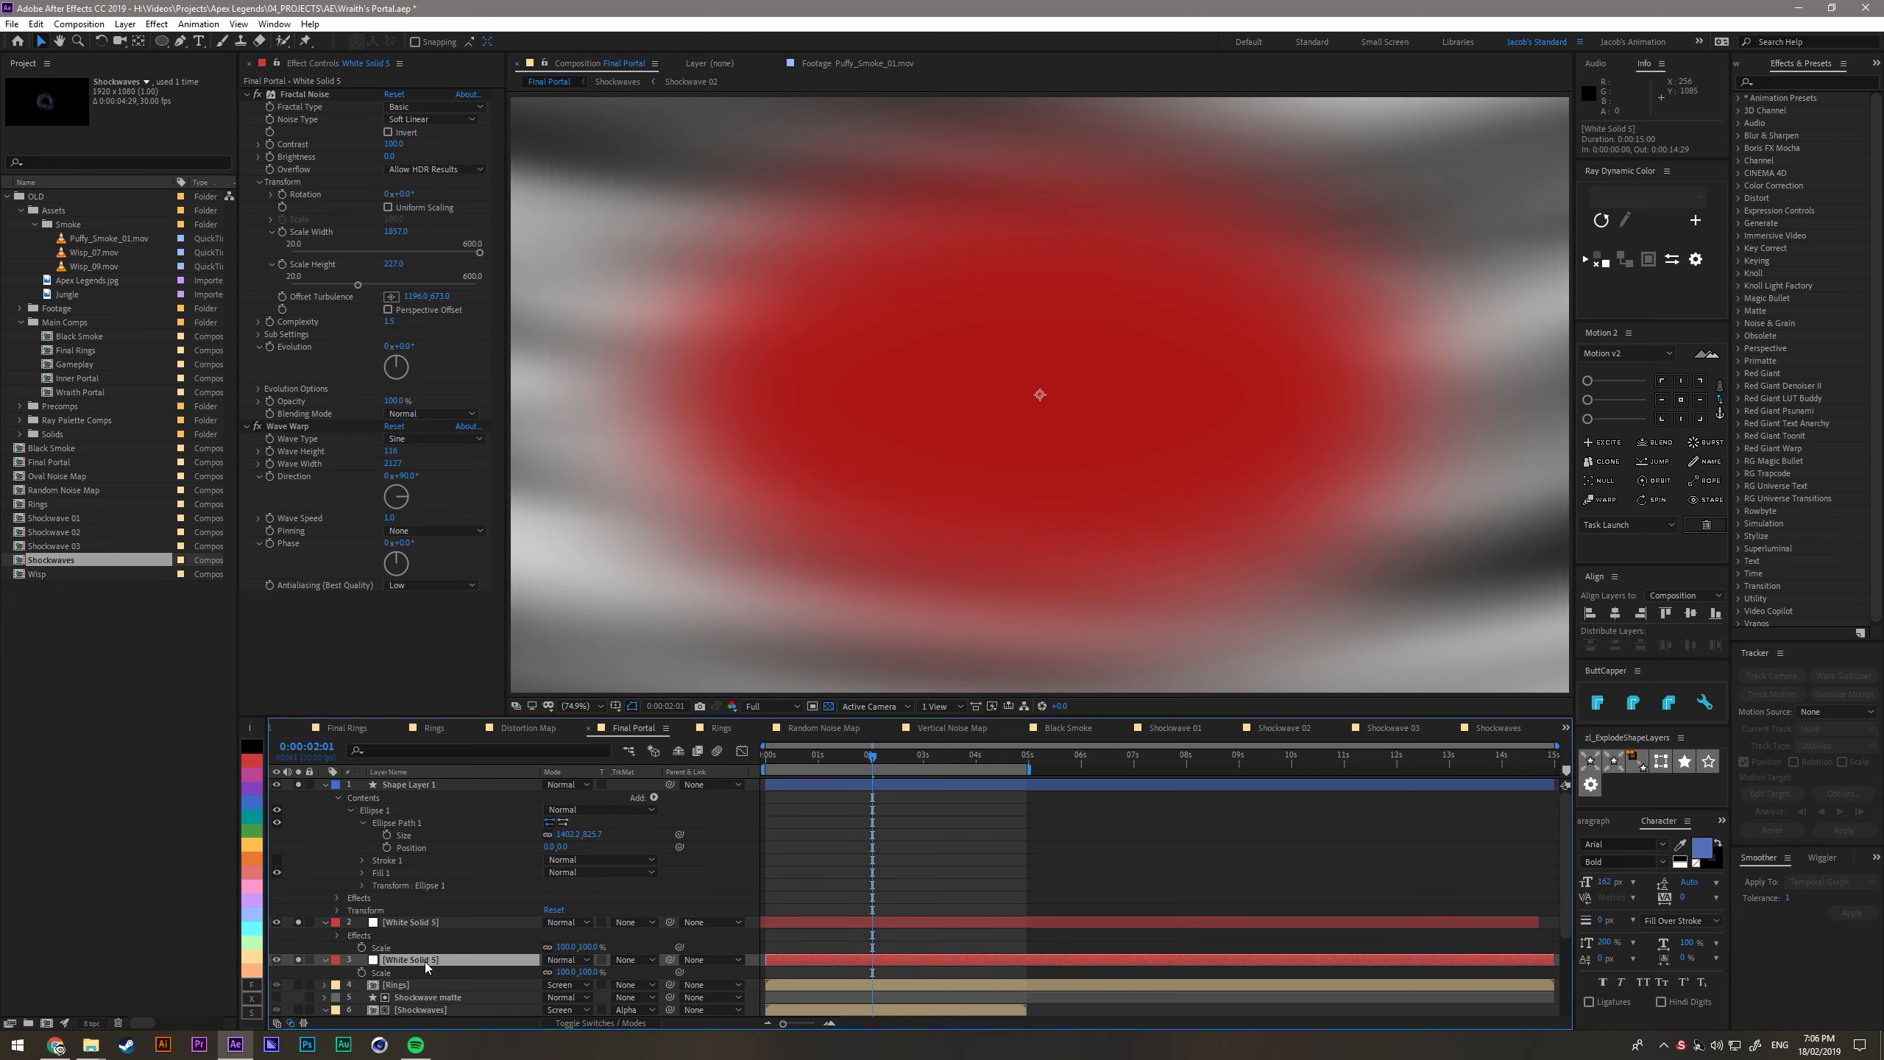
left_click(277, 785)
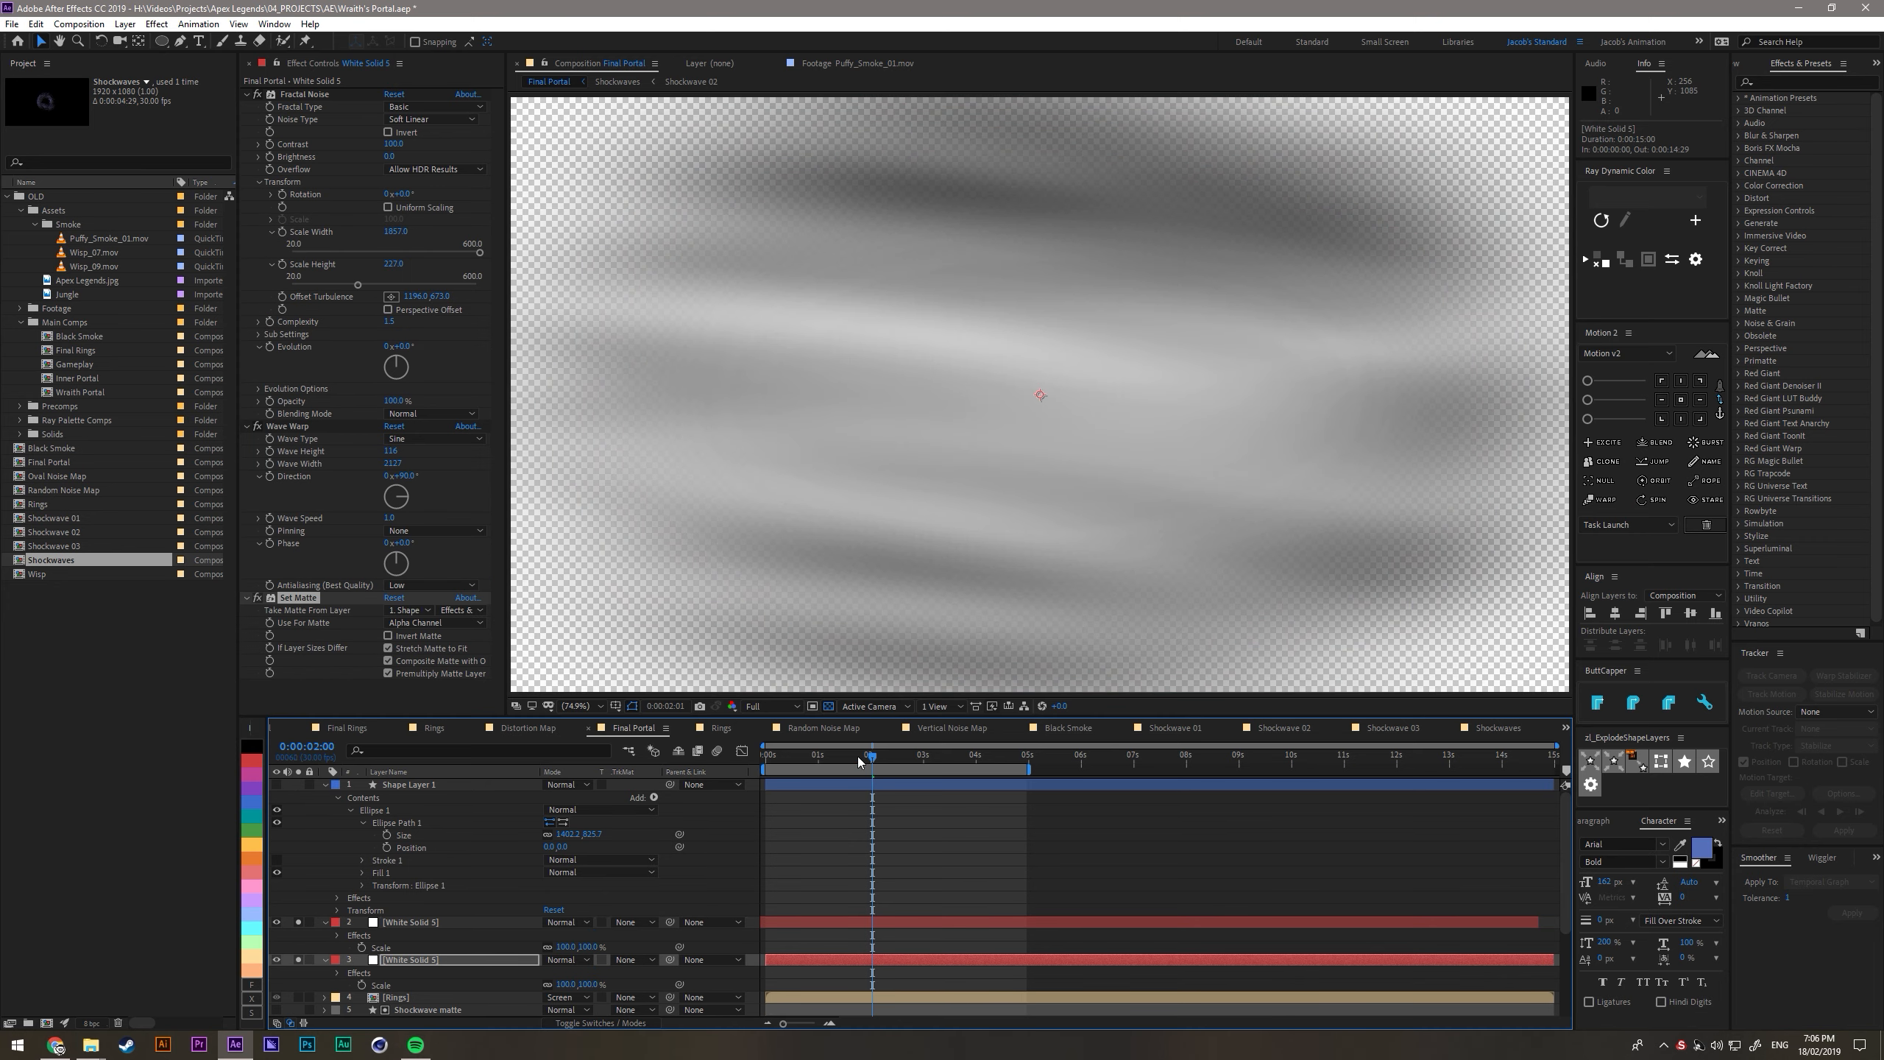
- Check the matte around 0:00:03:16 and reduce the ellipse path's Size further to about 1050 × 618
left_click_drag(859, 761, 953, 758)
left_click(854, 783)
left_click_drag(560, 834, 378, 845)
left_click_drag(267, 854, 325, 860)
left_click(476, 812)
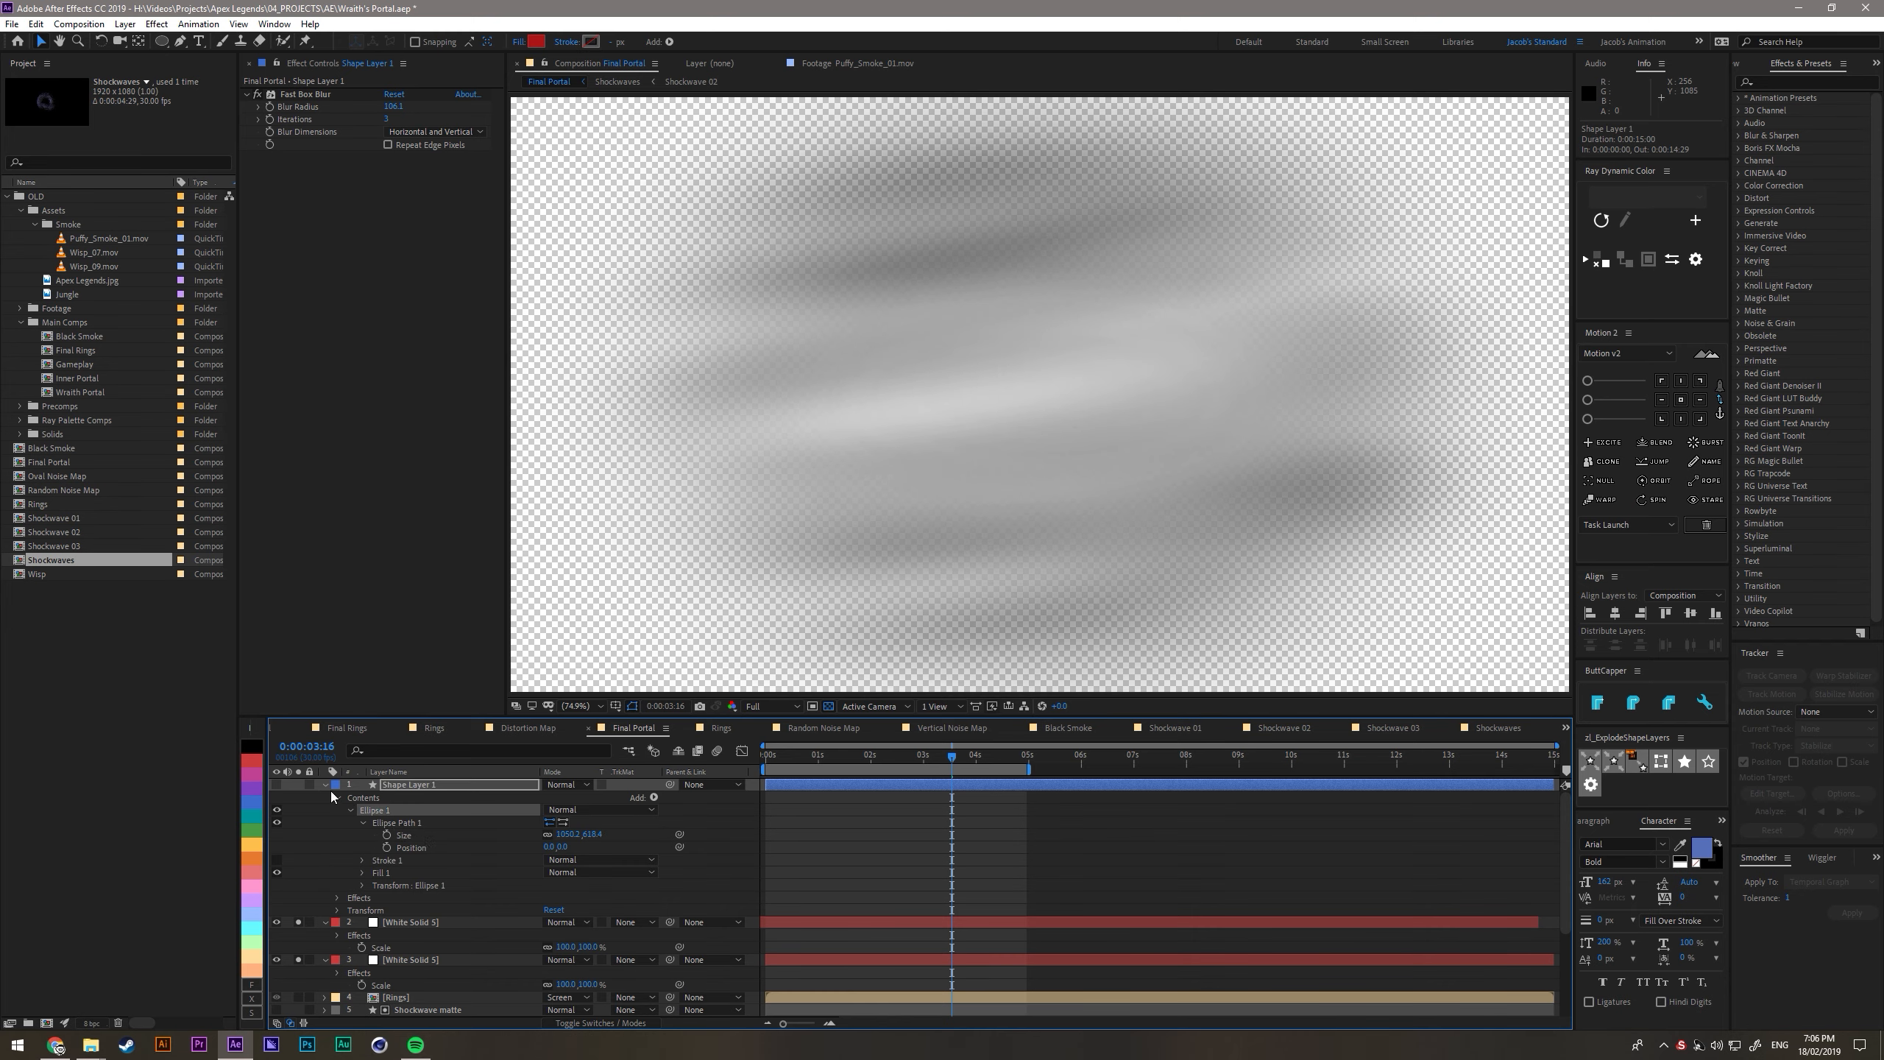
- Pre-compose the ellipse layer and both white noise solids into a composition named Distortion Map
left_click(325, 784)
left_click(326, 809)
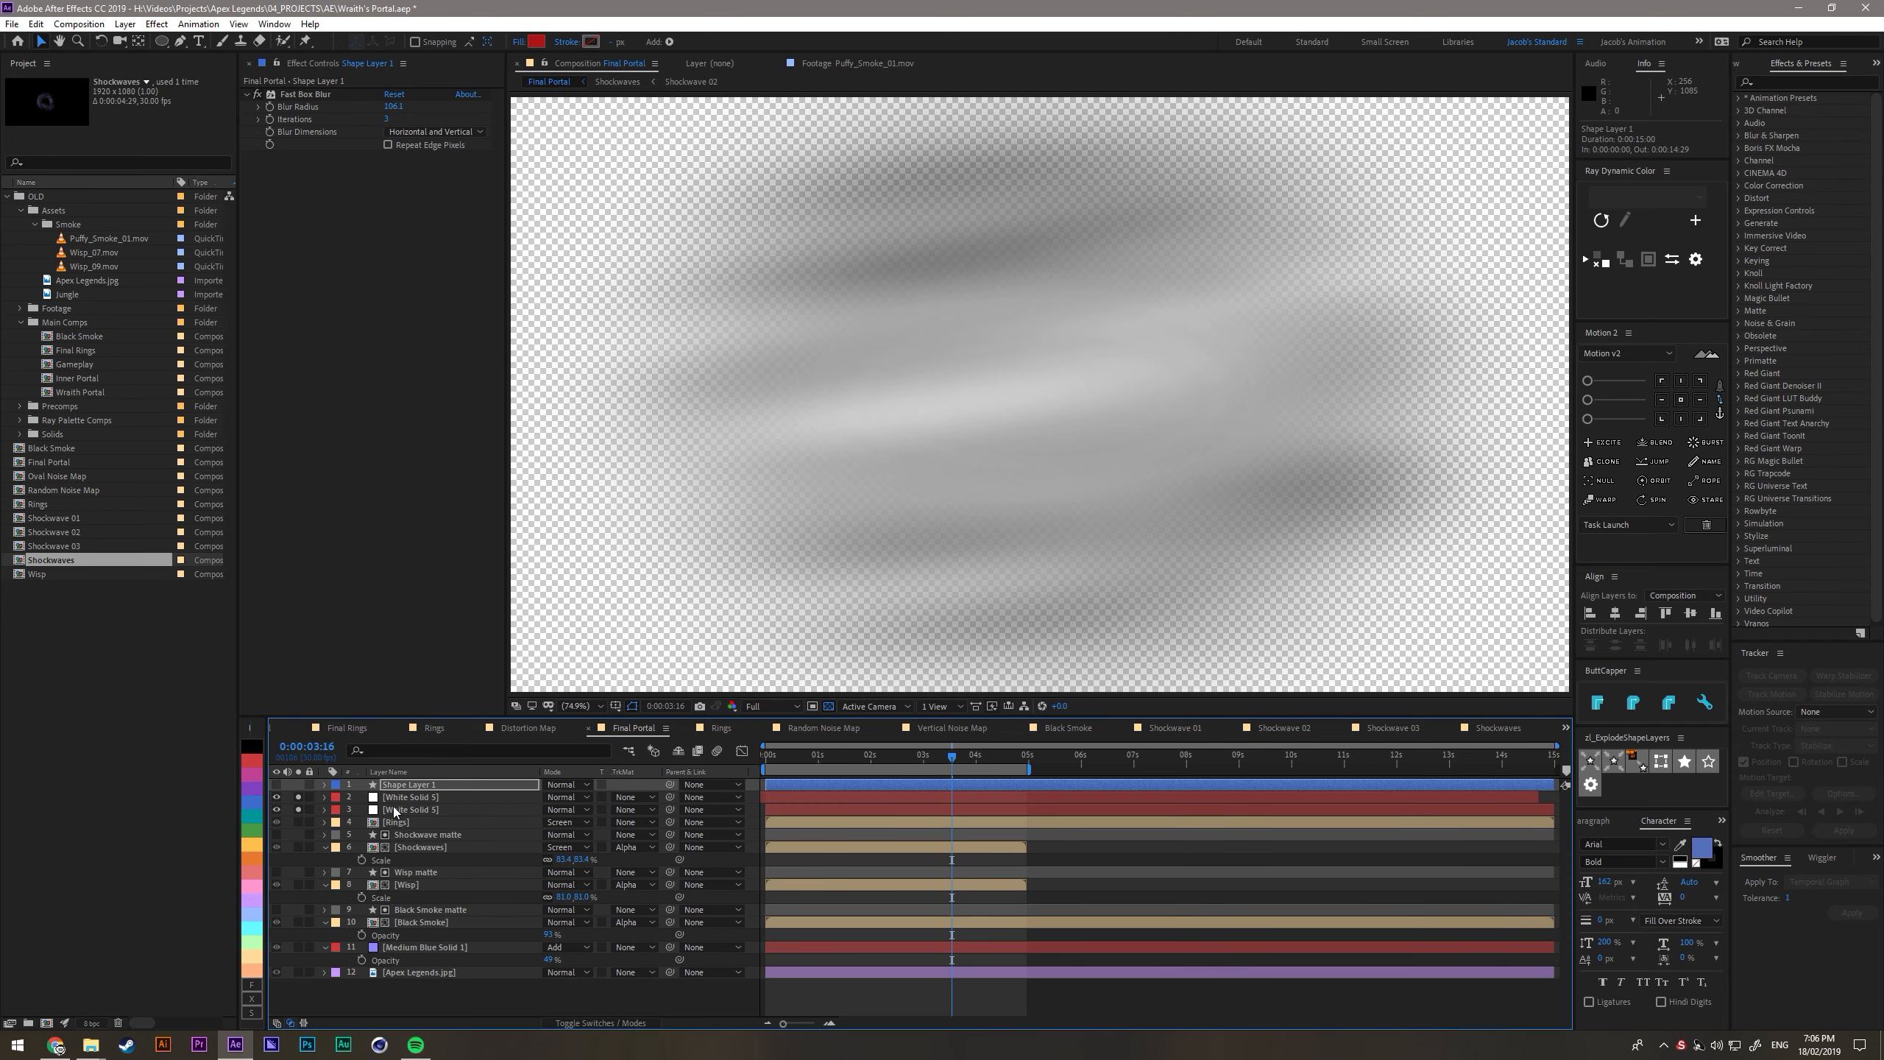
left_click(393, 810, "shift")
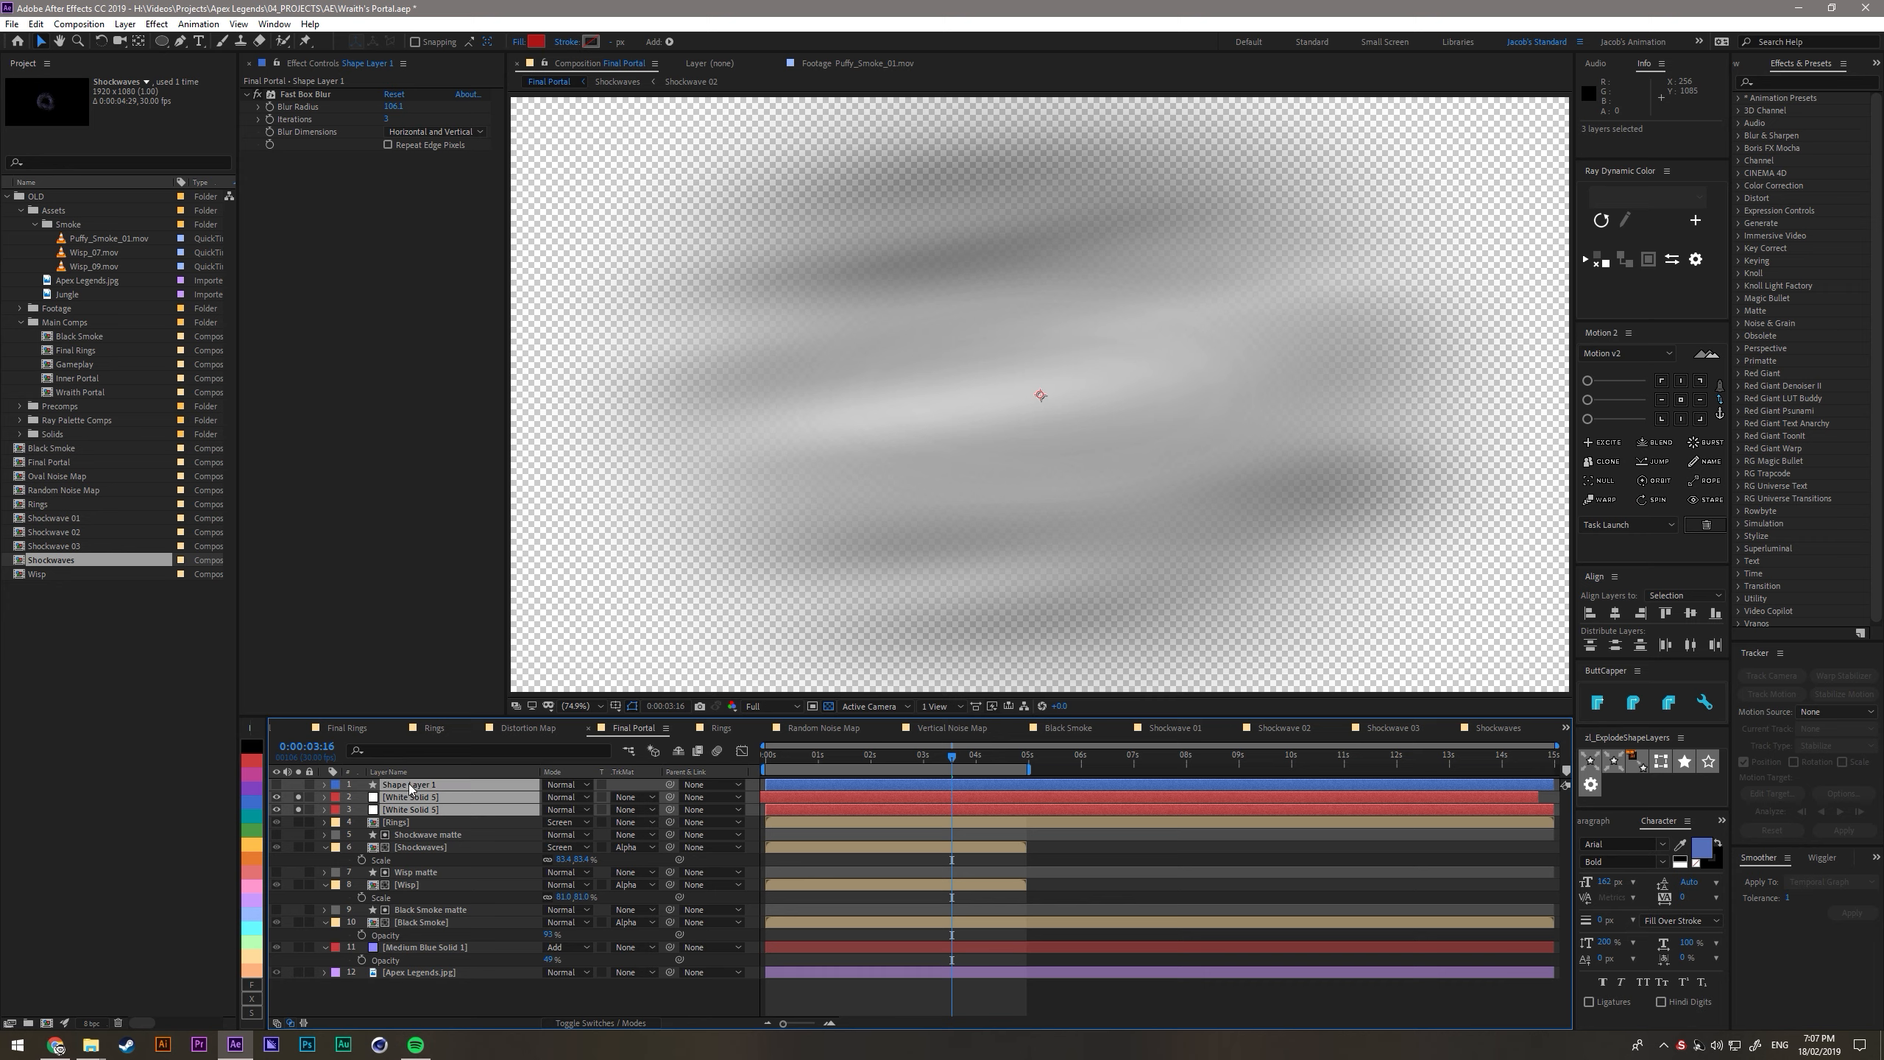
key("ctrl+shift+c")
type("Dis")
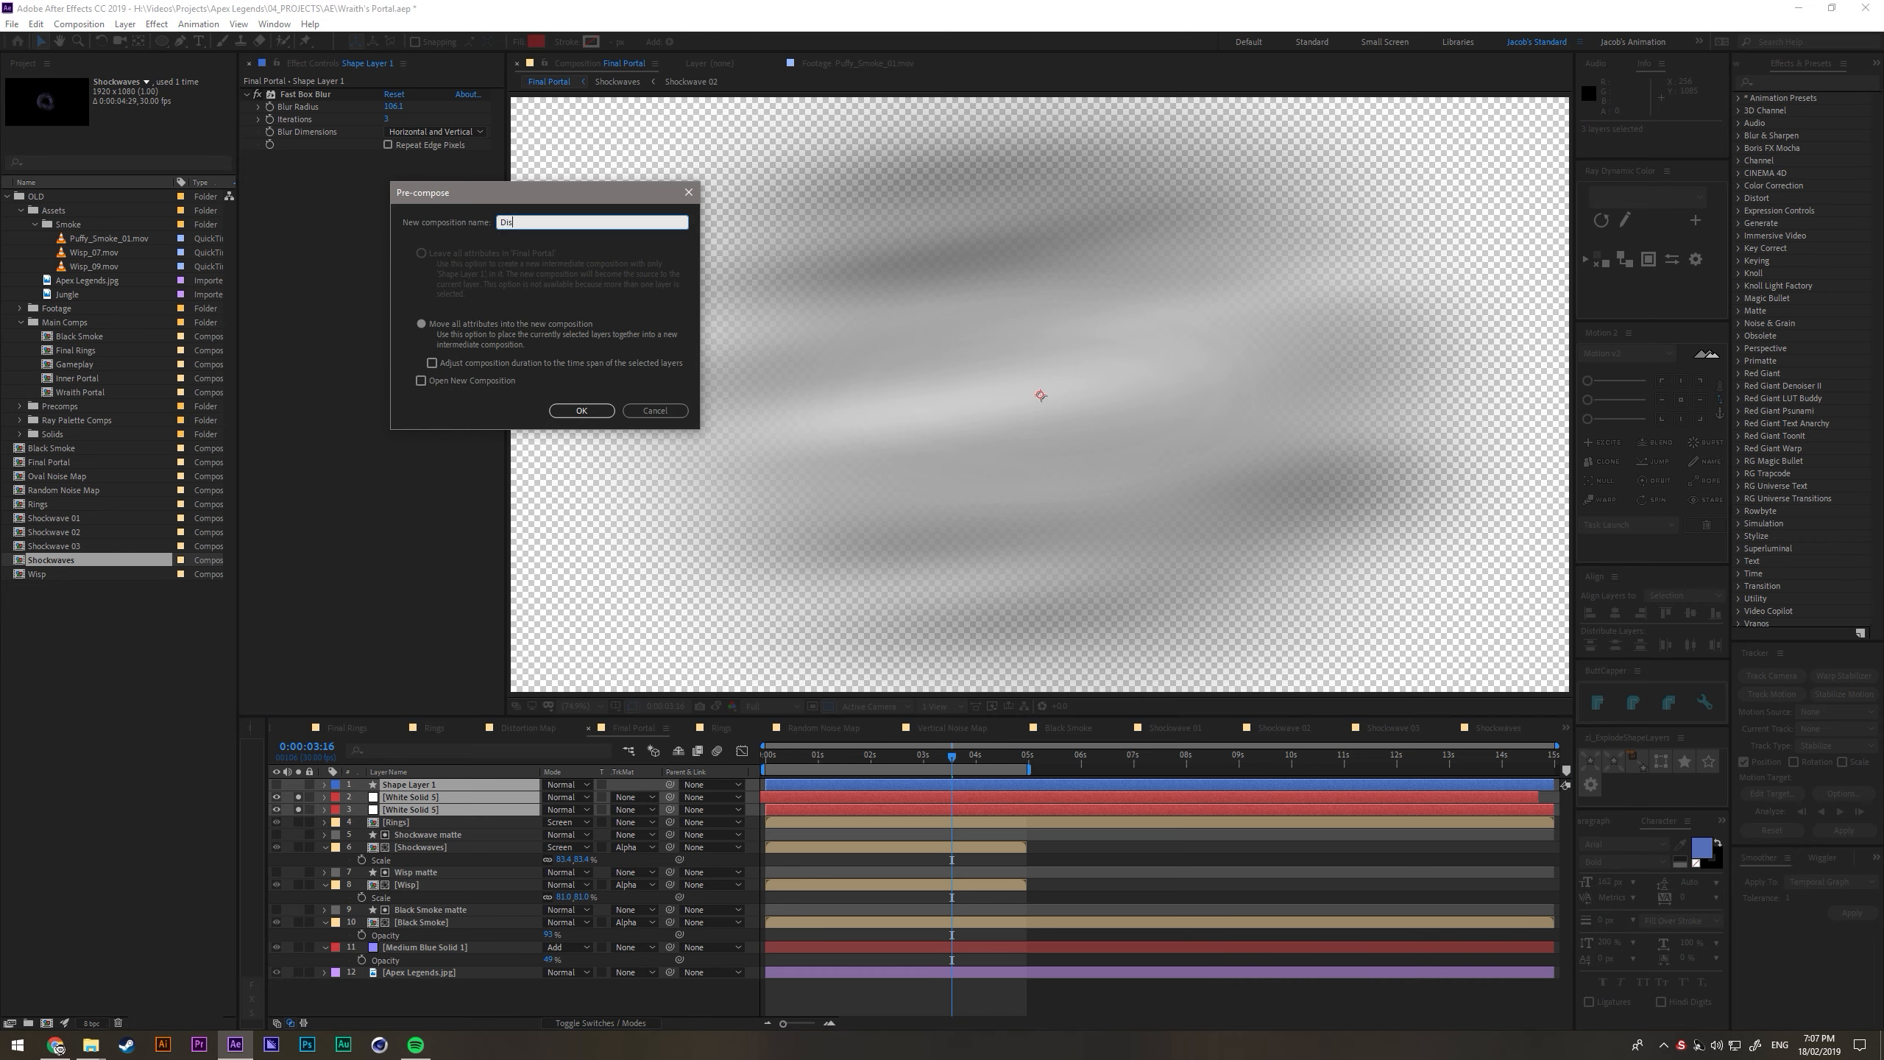
type("tortion Map")
key("Return")
- Unsolo and hide the Distortion Map layer and place it directly above the Apex Legends.jpg background
left_click(298, 786)
left_click(276, 785)
left_click_drag(417, 788, 432, 939)
- Duplicate the Apex Legends.jpg background layer and set the upper copy's Opacity to 50%
left_click(453, 945)
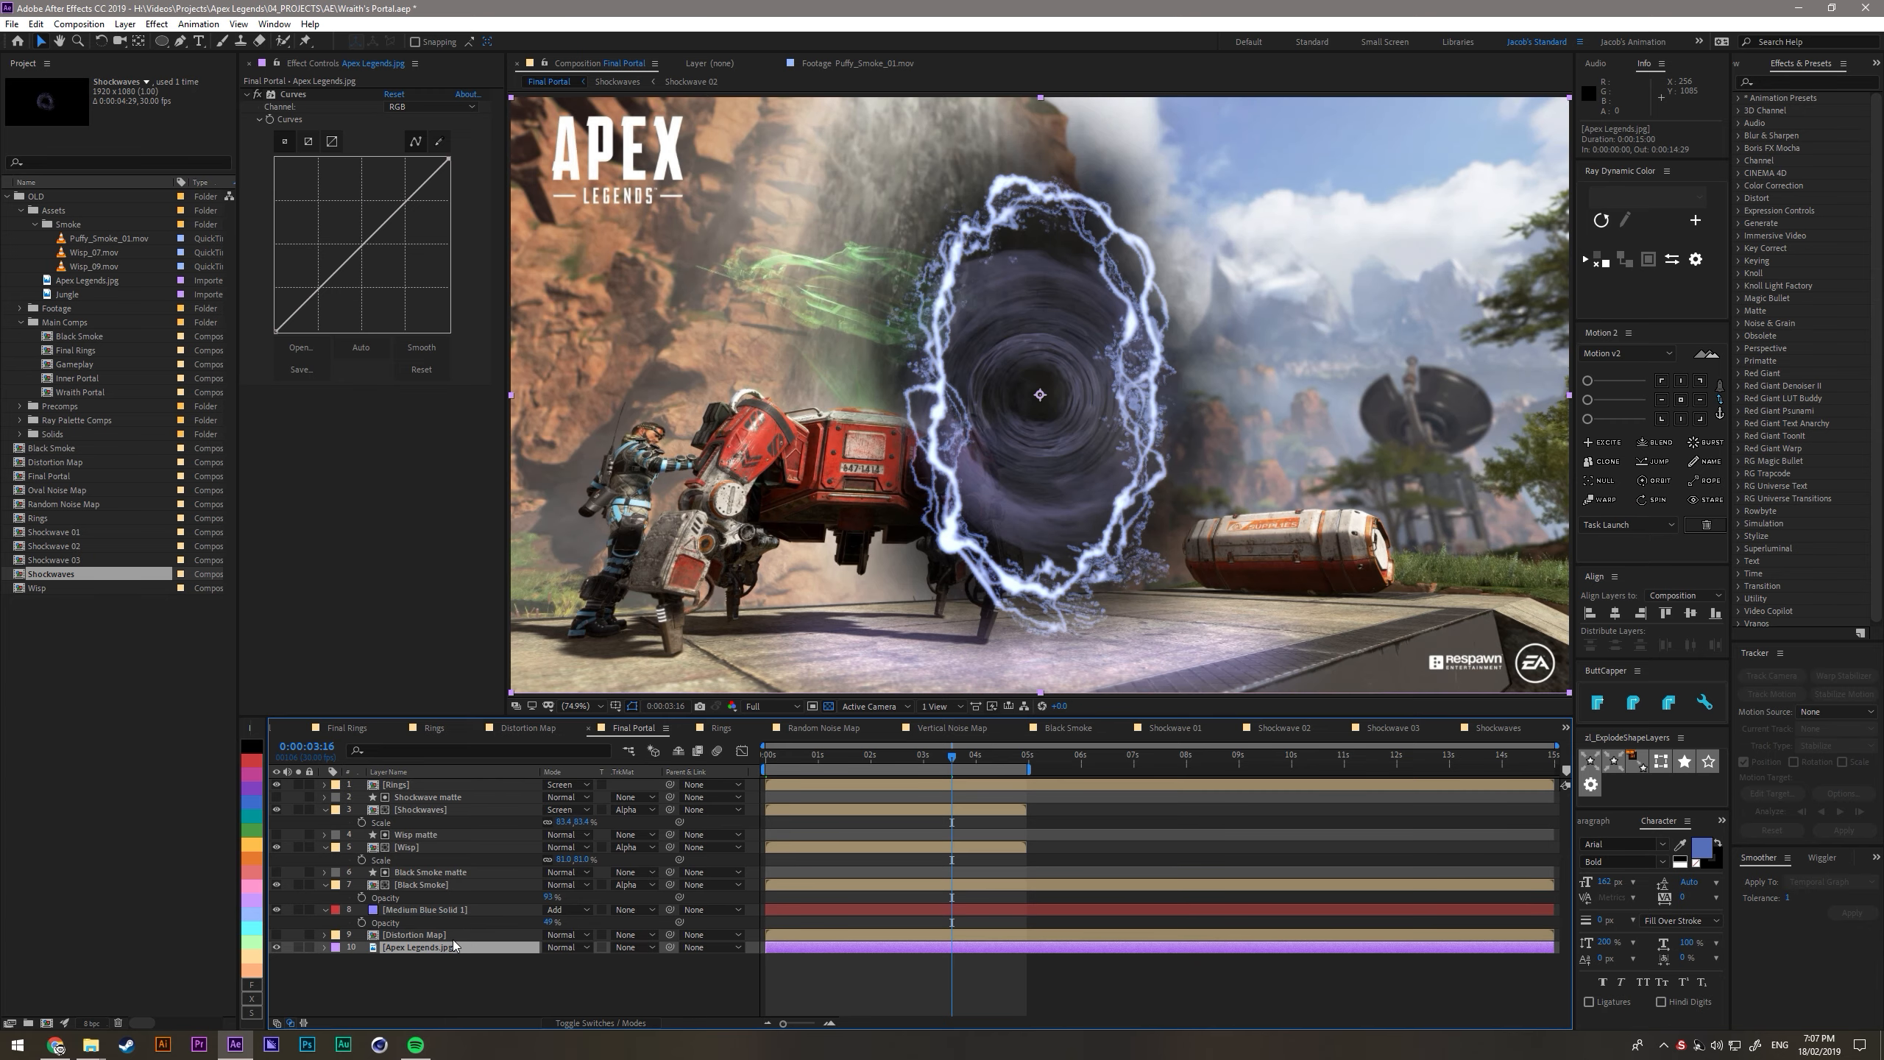
key("ctrl+d")
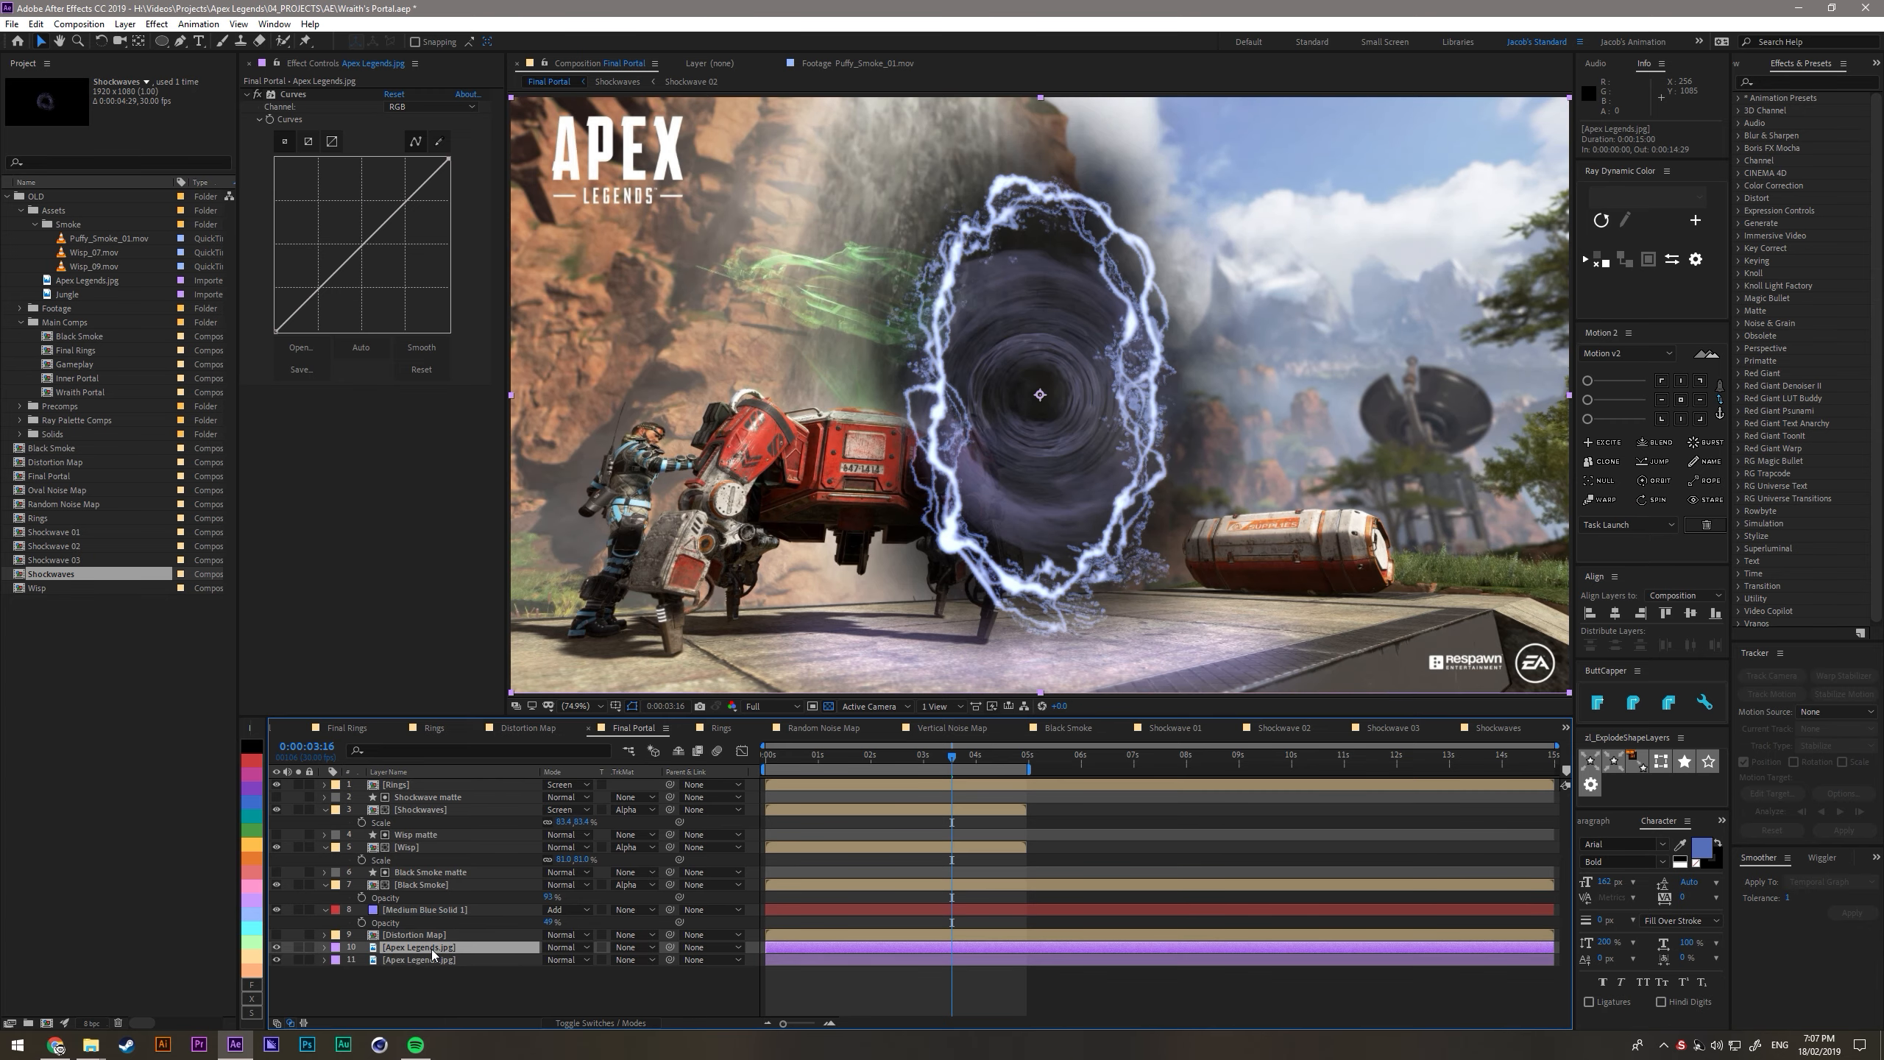
key("t")
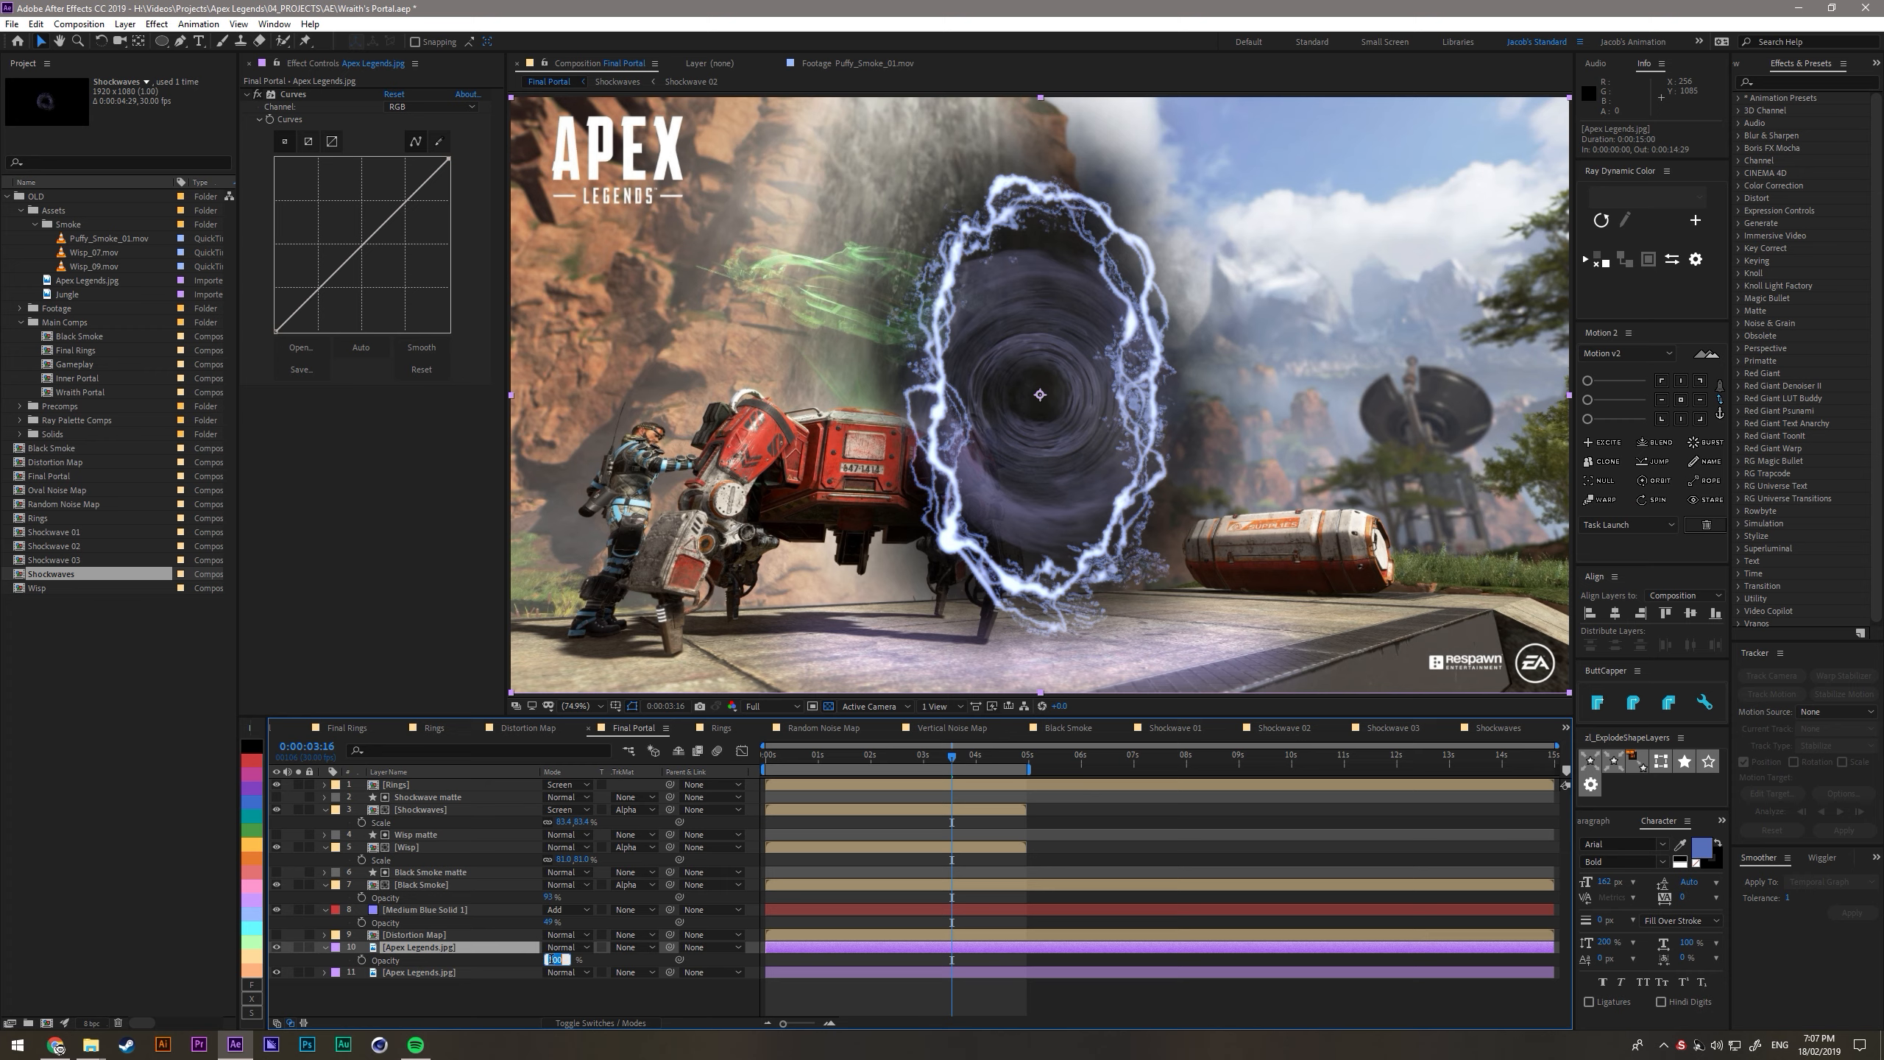
type("50")
key("Return")
- Remove the Curves effect from both Apex Legends.jpg layers
left_click(290, 94)
left_click(433, 972)
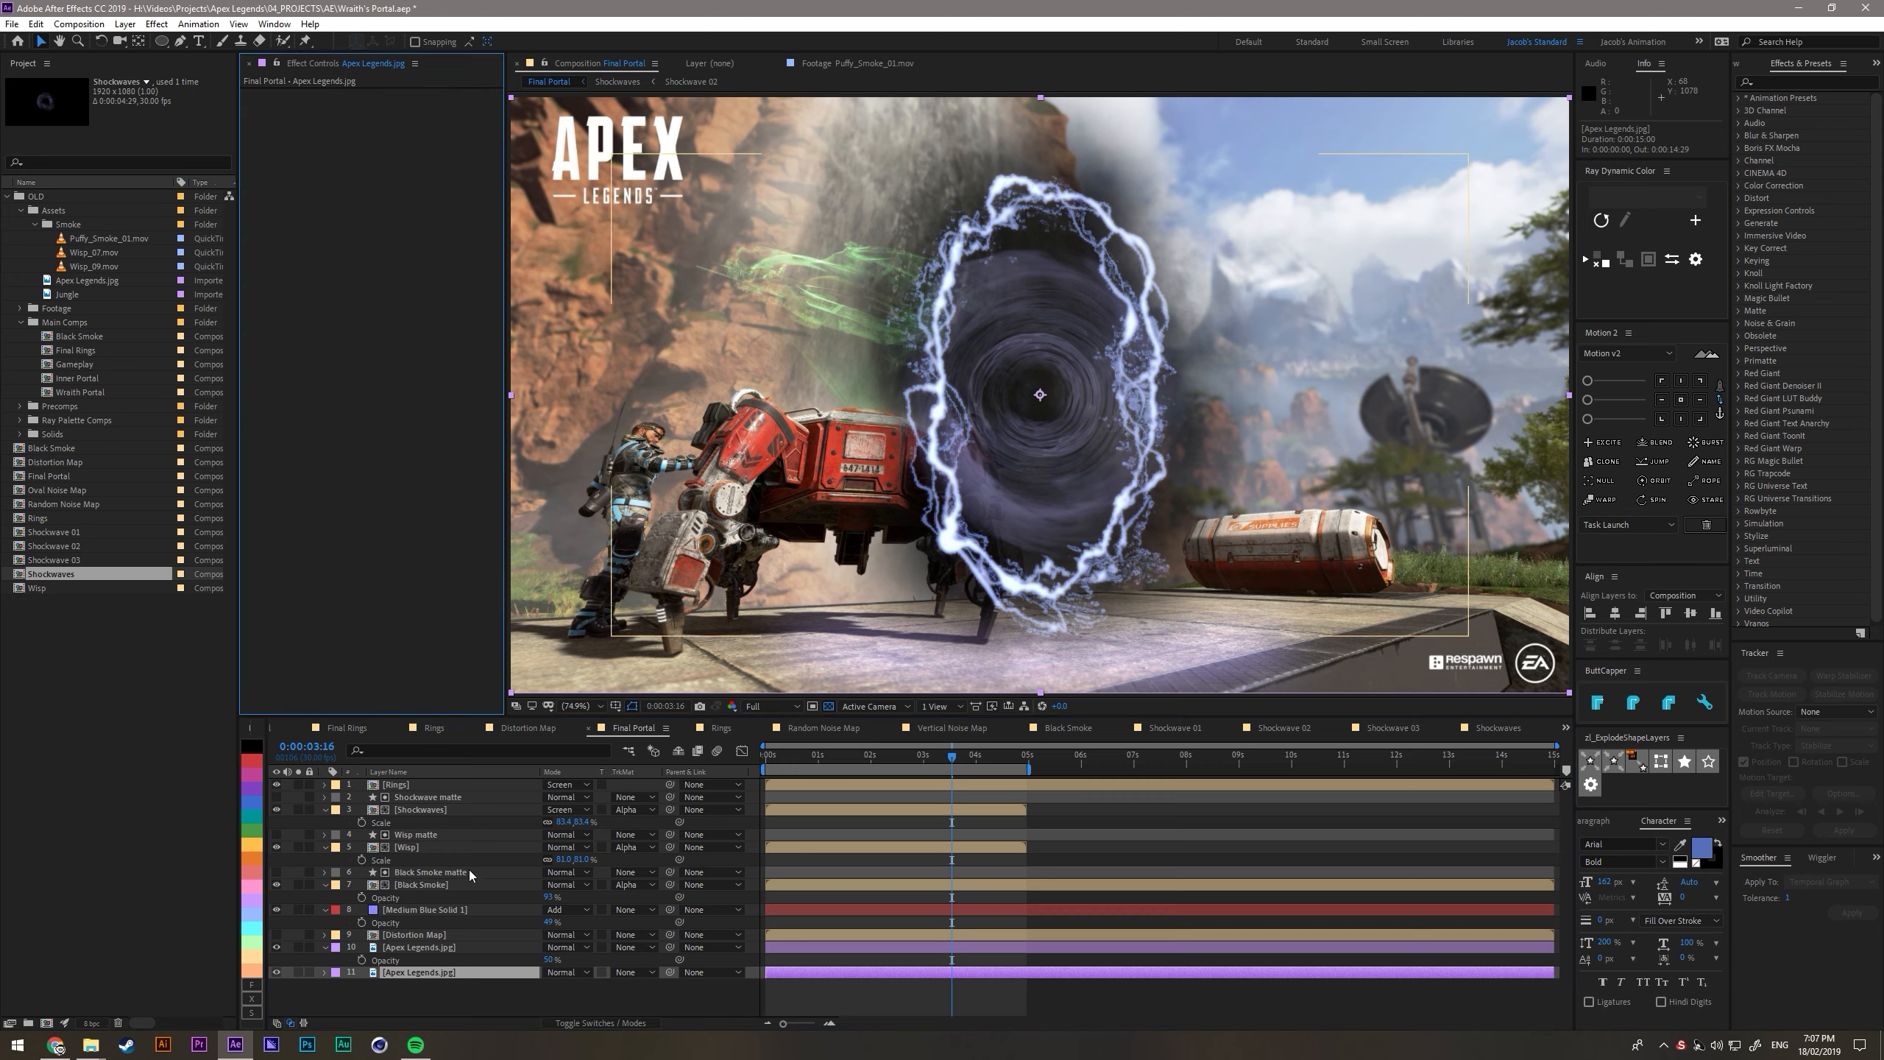
- Apply the Displacement Map effect to the upper Apex Legends.jpg layer, using Distortion Map as its displacement map layer
left_click(421, 948)
key("ctrl+space")
type("dis")
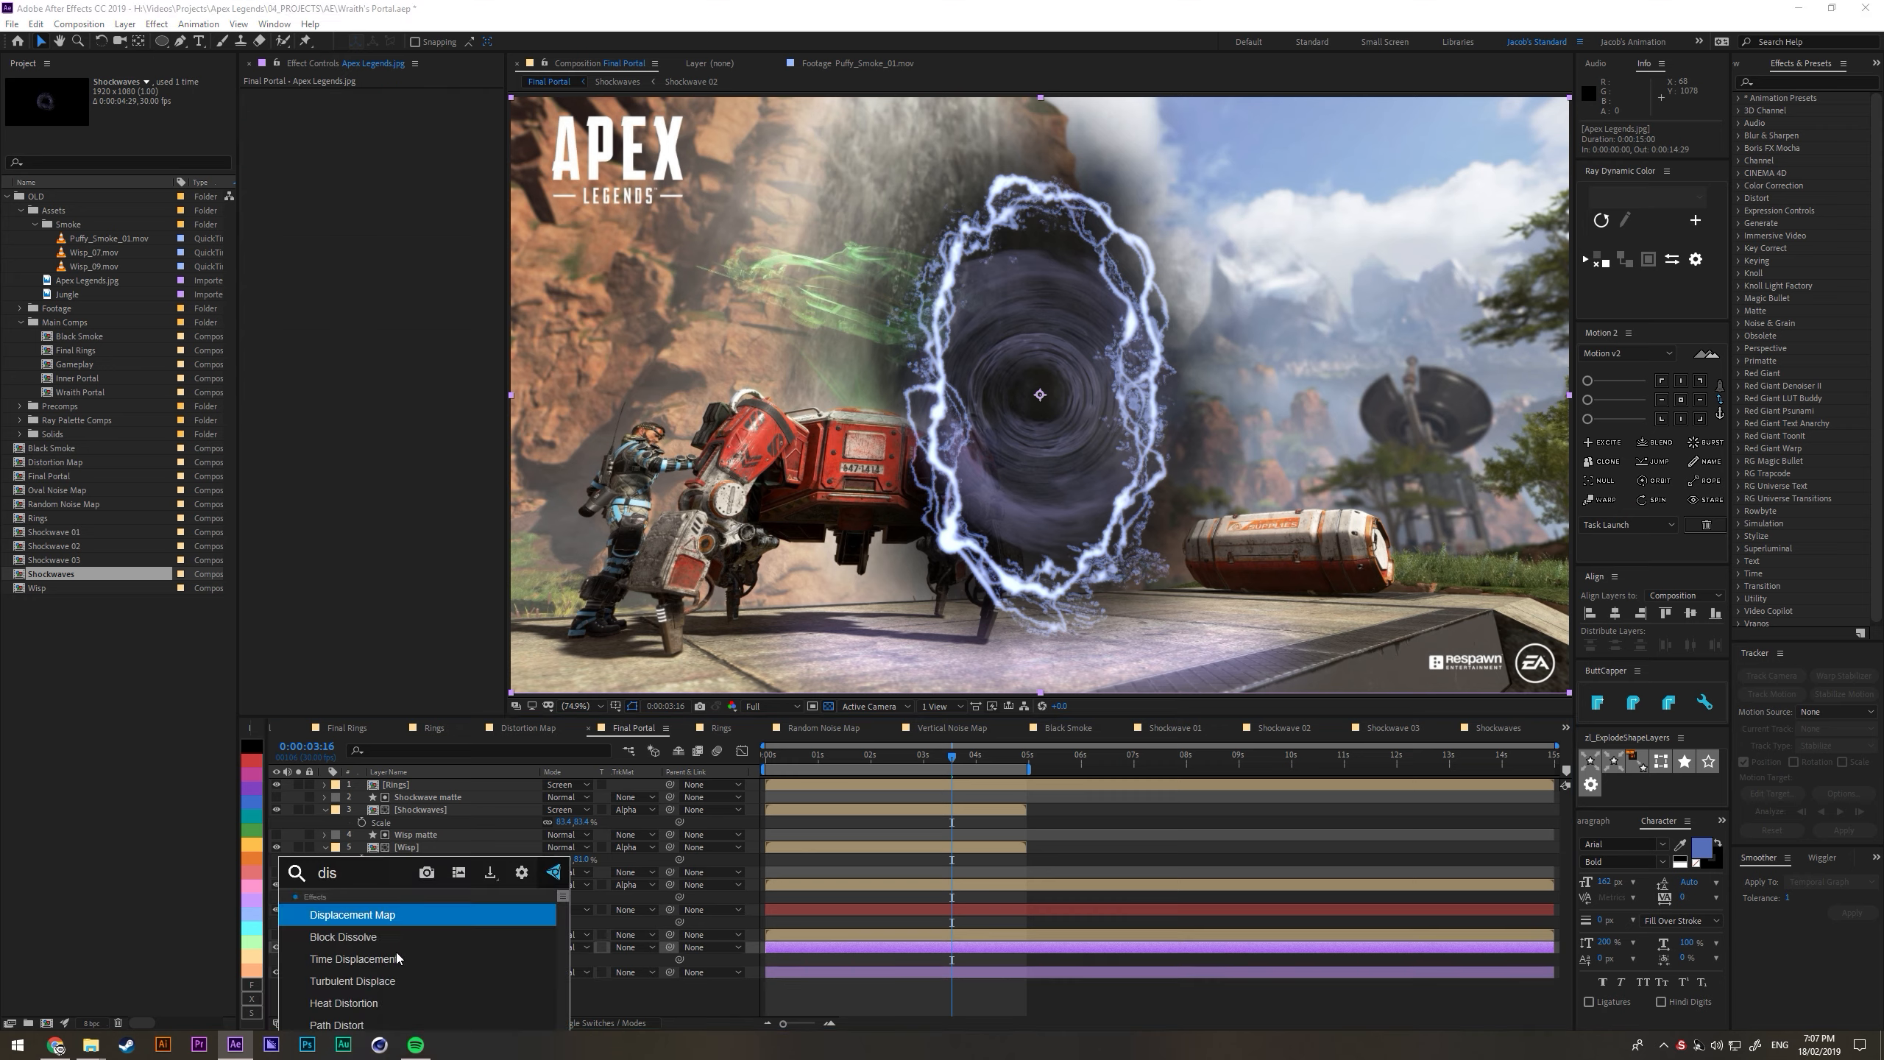
key("Return")
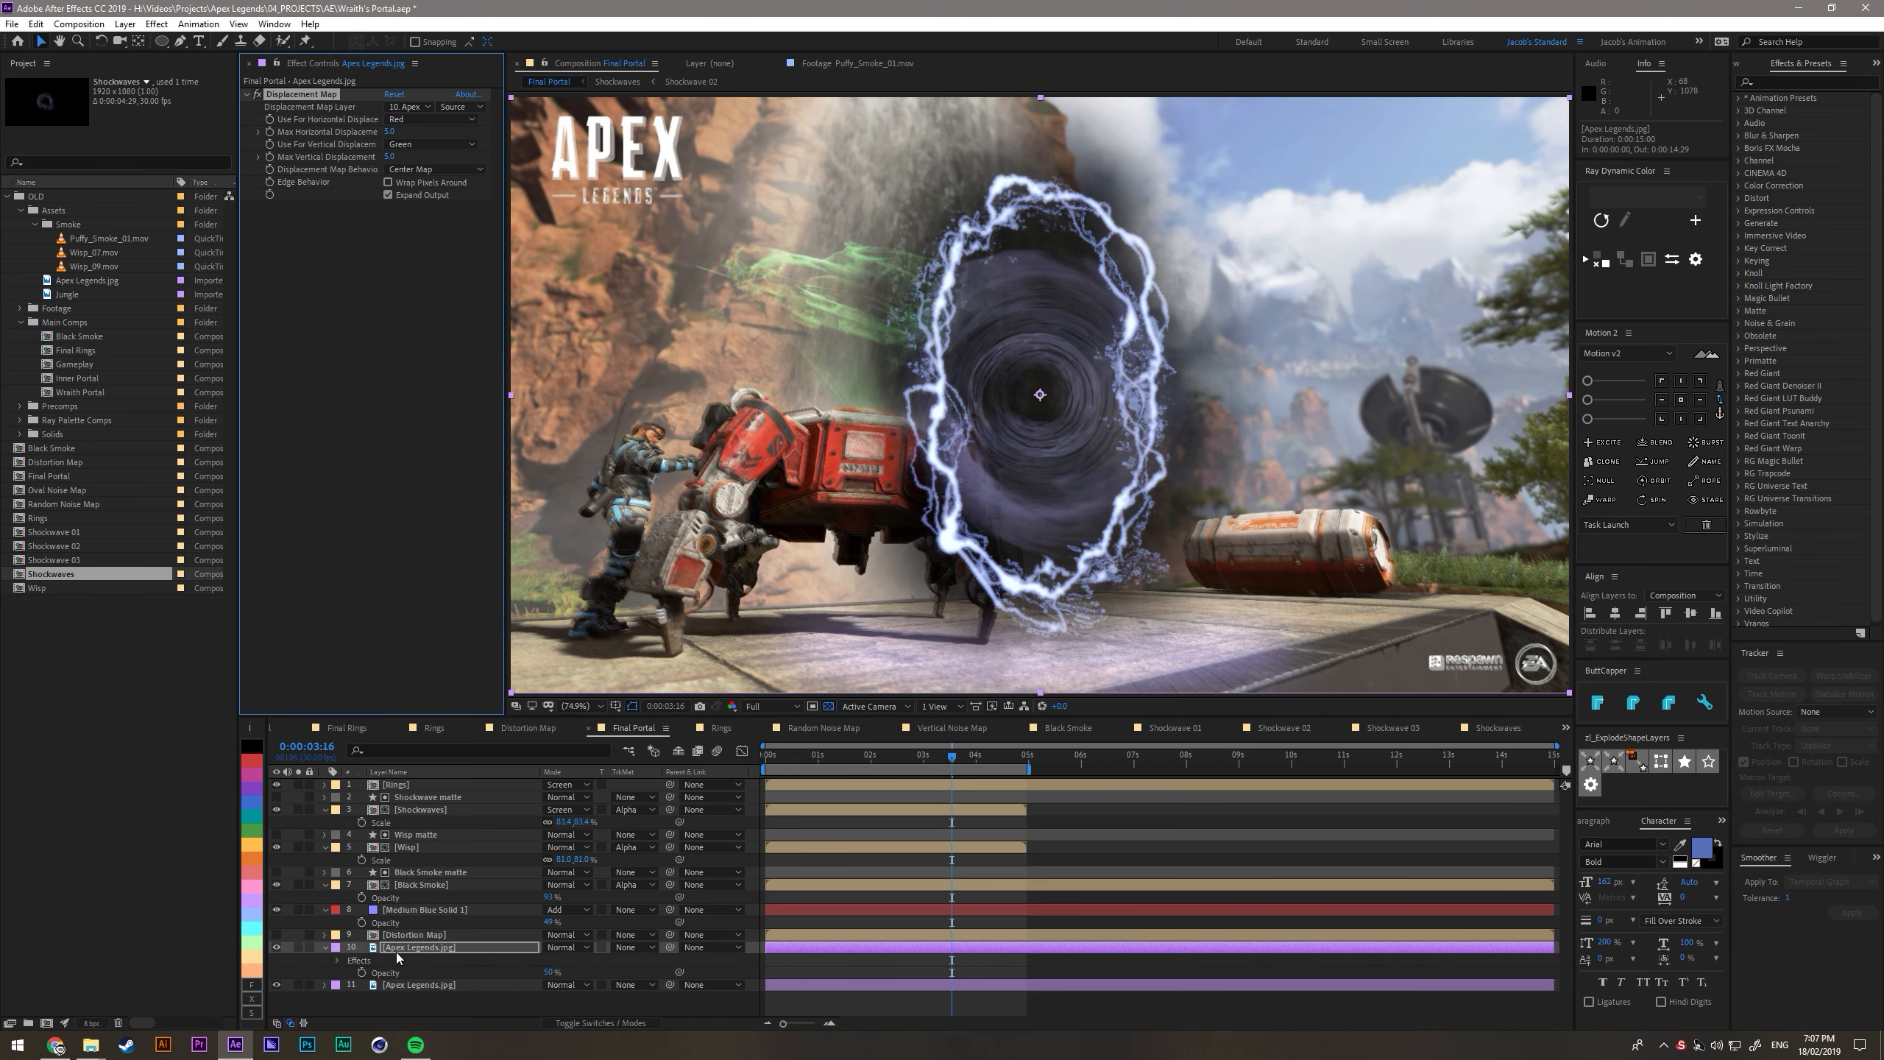
left_click(413, 106)
left_click(445, 286)
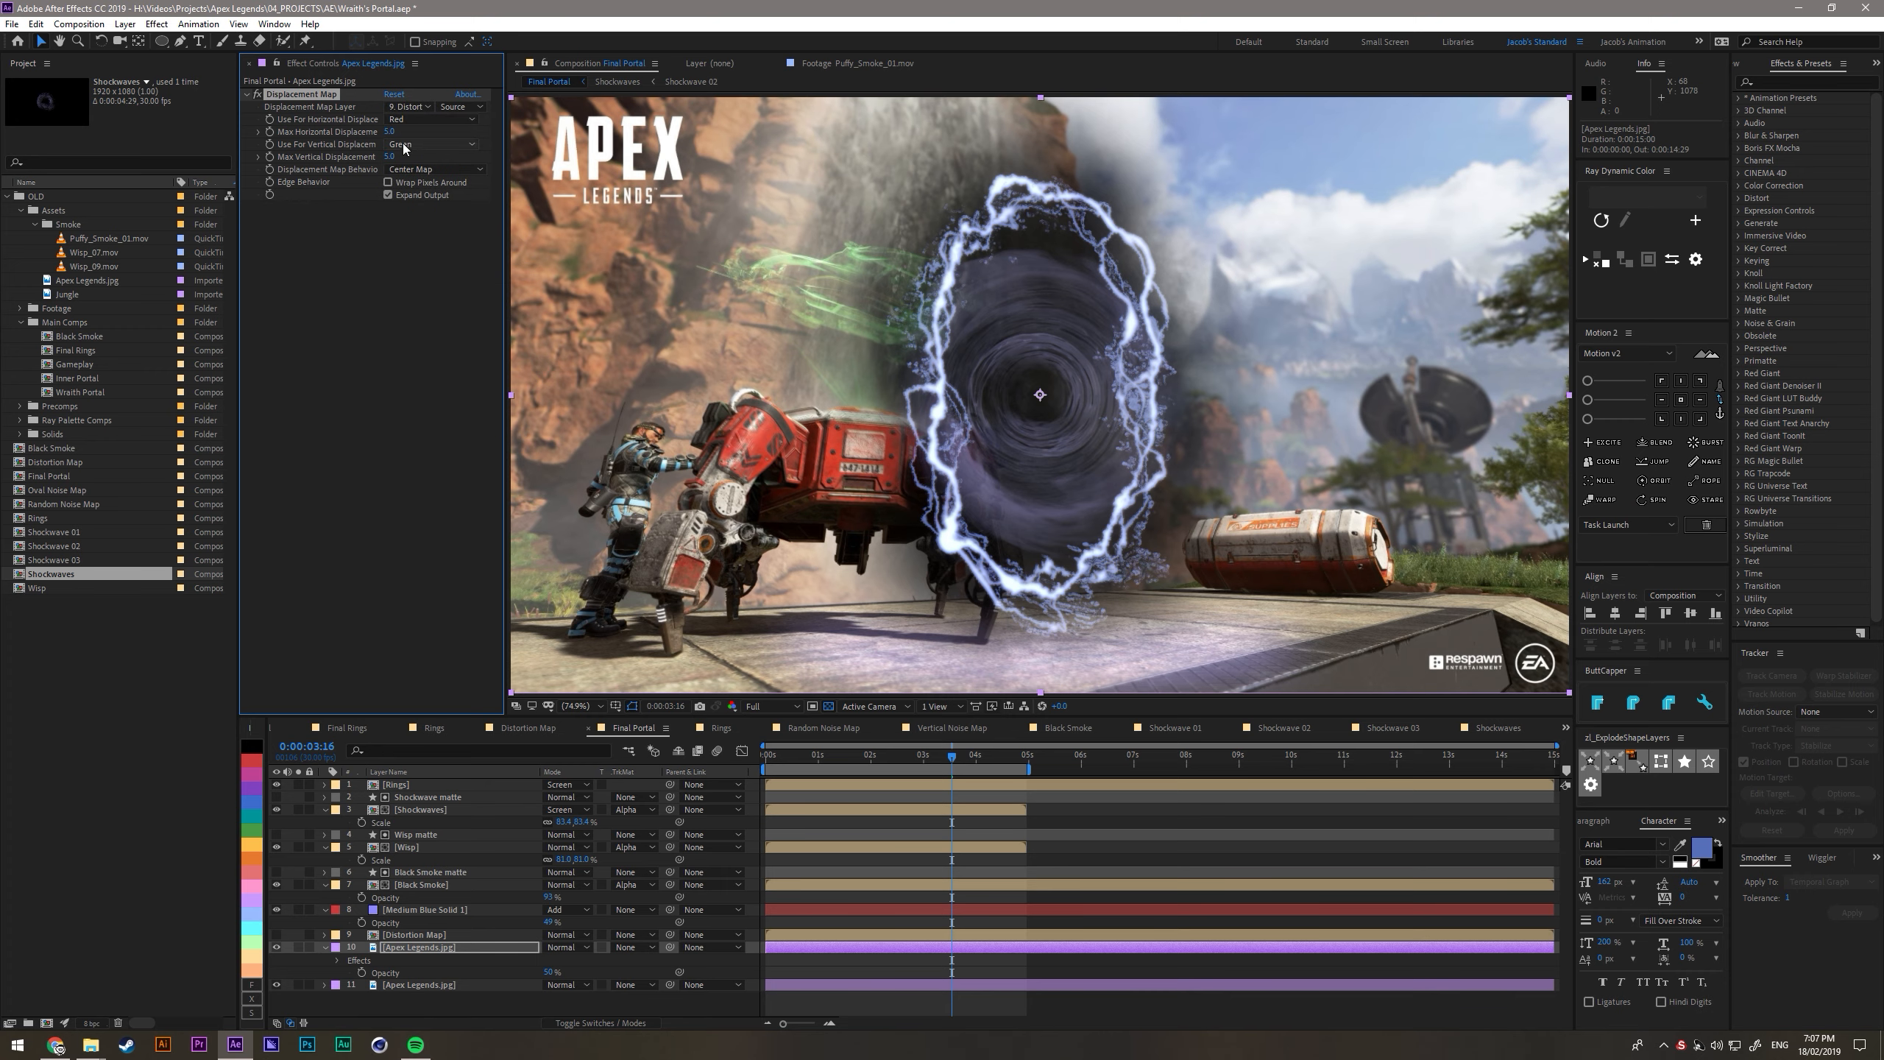
- Drive both displacement directions by Luminance and raise the maximum horizontal and vertical displacement to 70
left_click(431, 119)
left_click(423, 217)
left_click(430, 144)
left_click(429, 226)
left_click_drag(389, 134, 454, 164)
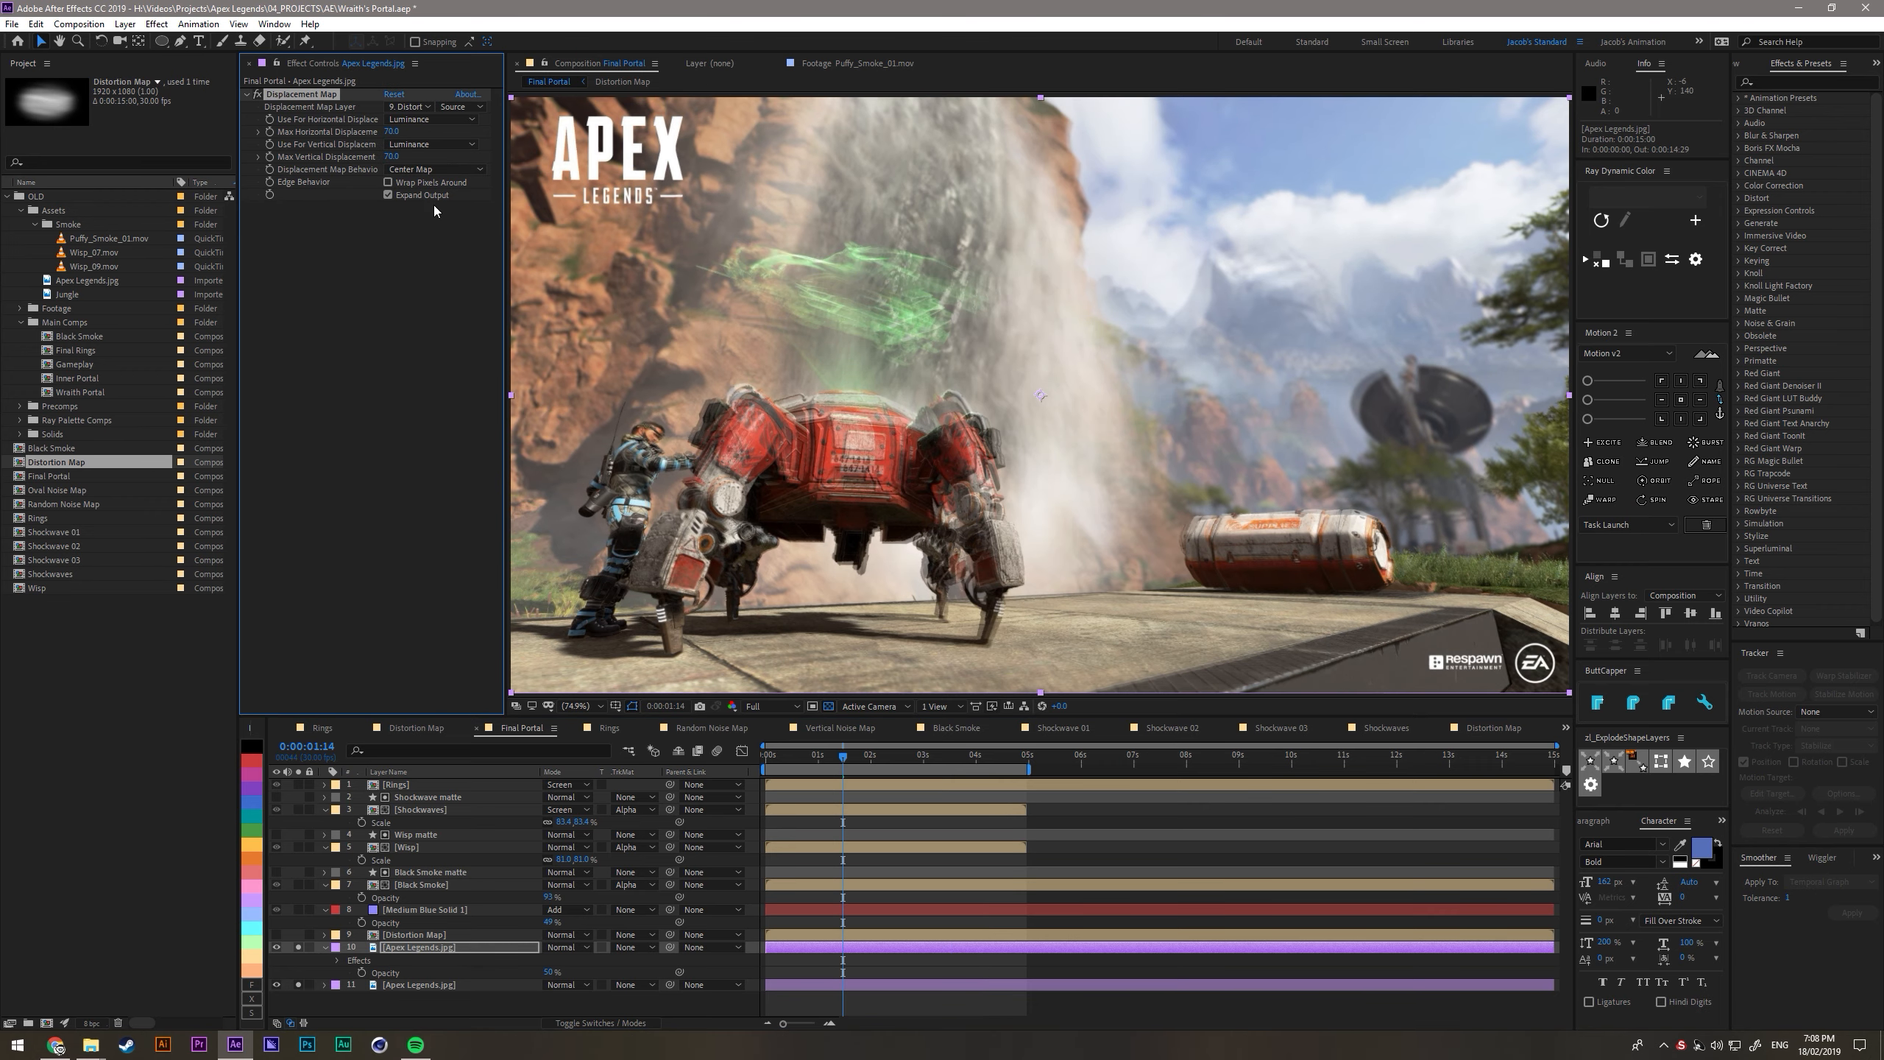
- Recentre the ellipse layer inside Distortion Map by setting its X position to 960, and play back the Final Portal composition
double_click(438, 935)
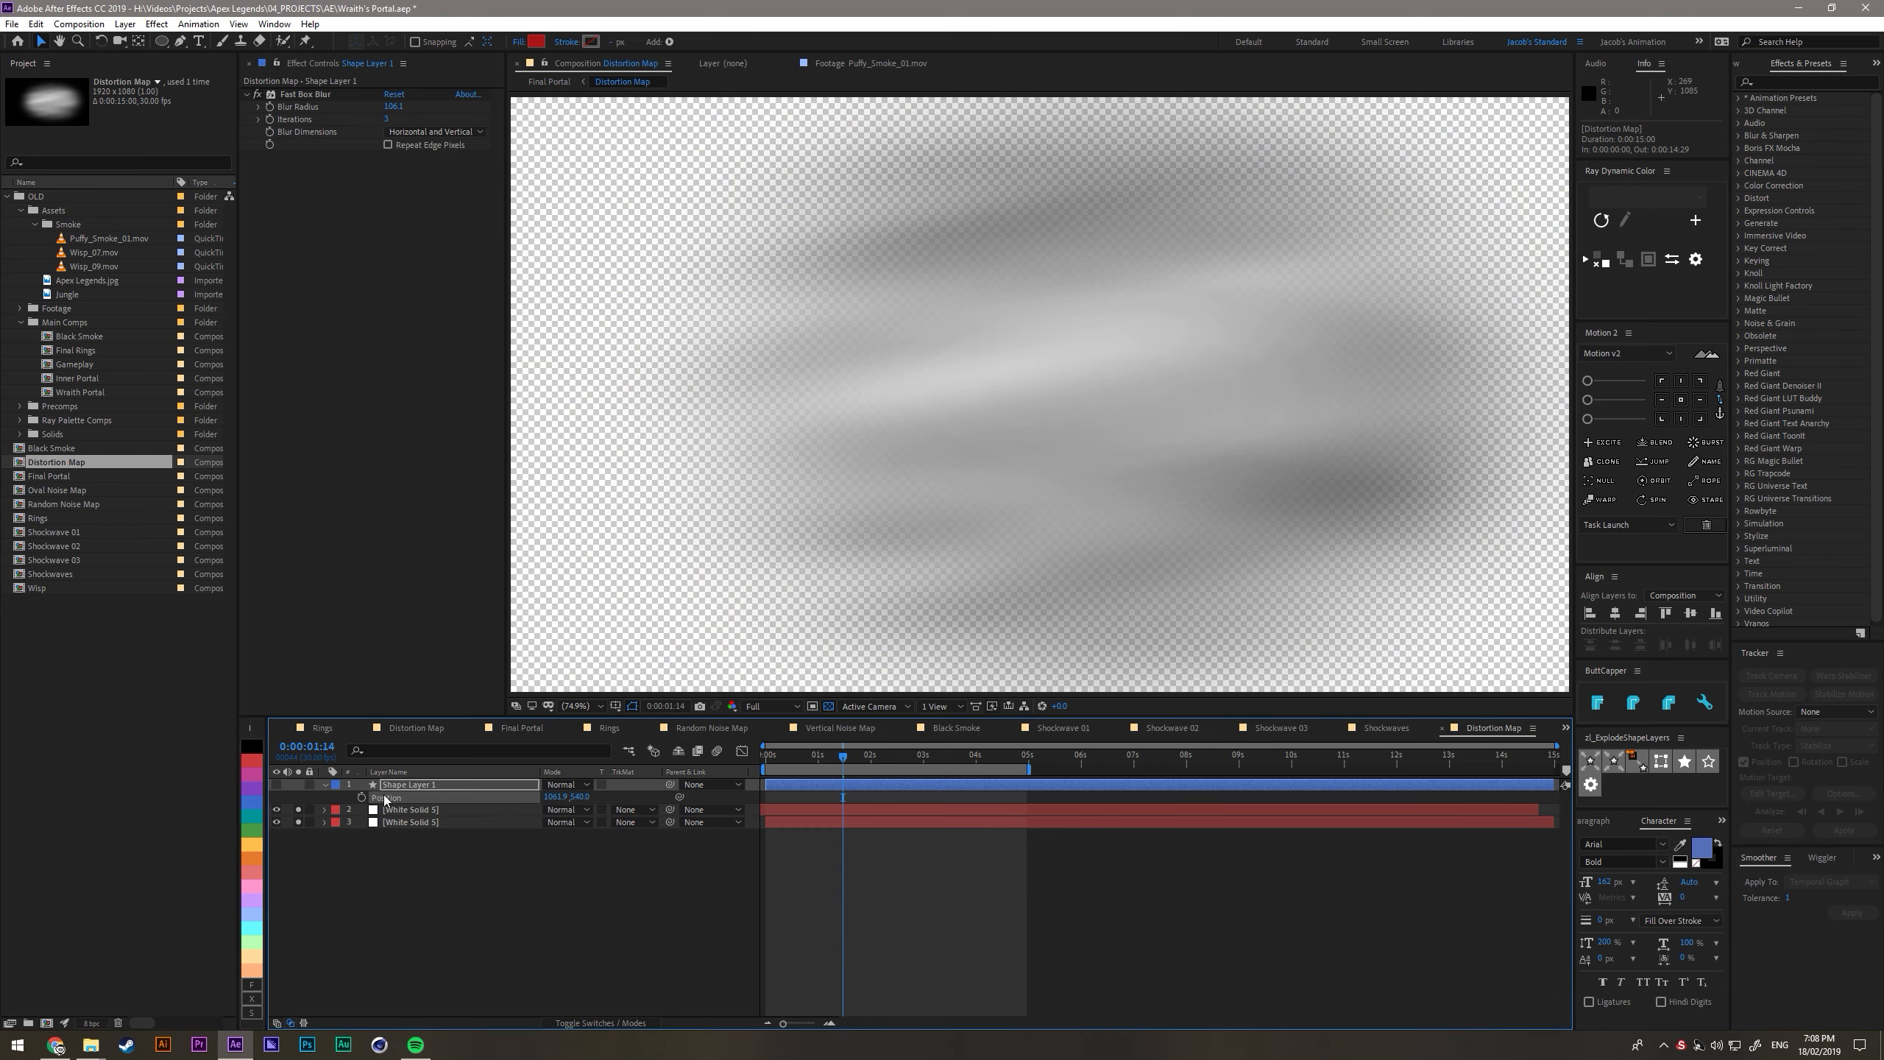
type("960")
key("Return")
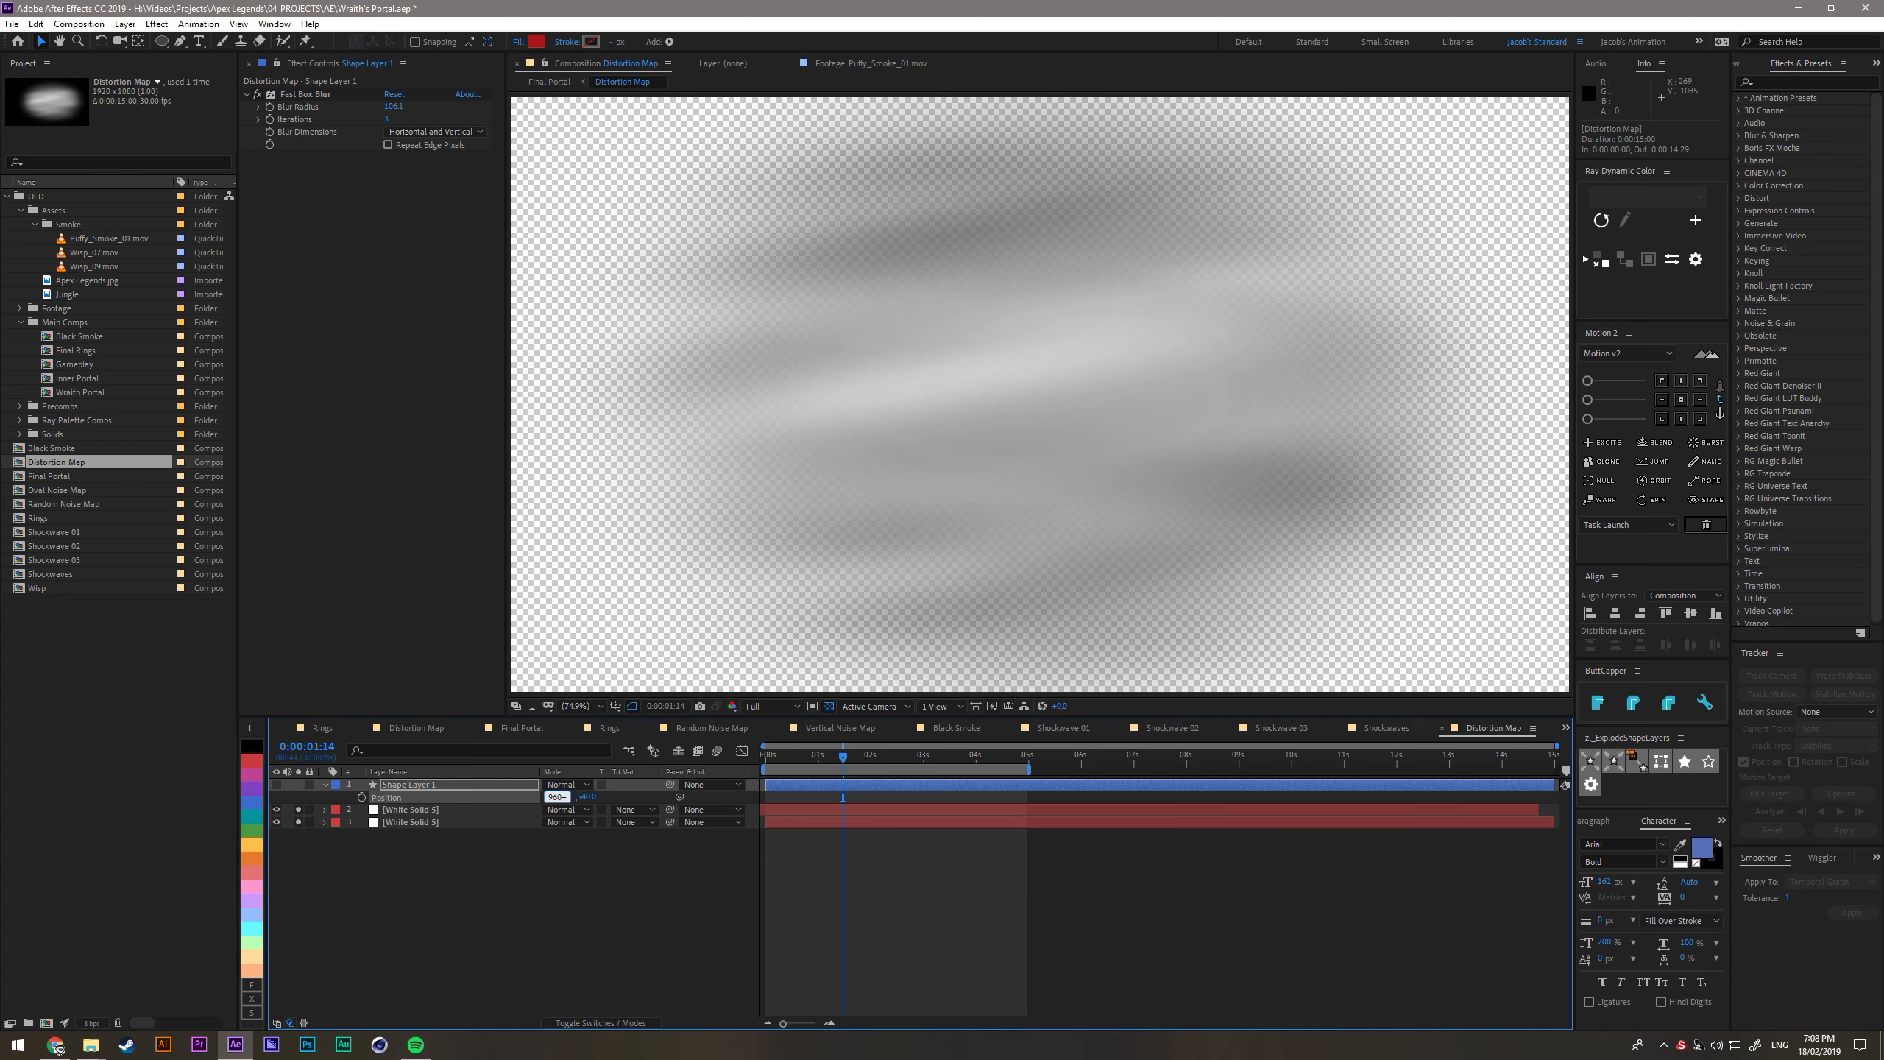
key("Return")
key("Tab")
key("Left")
key("Return")
key("space")
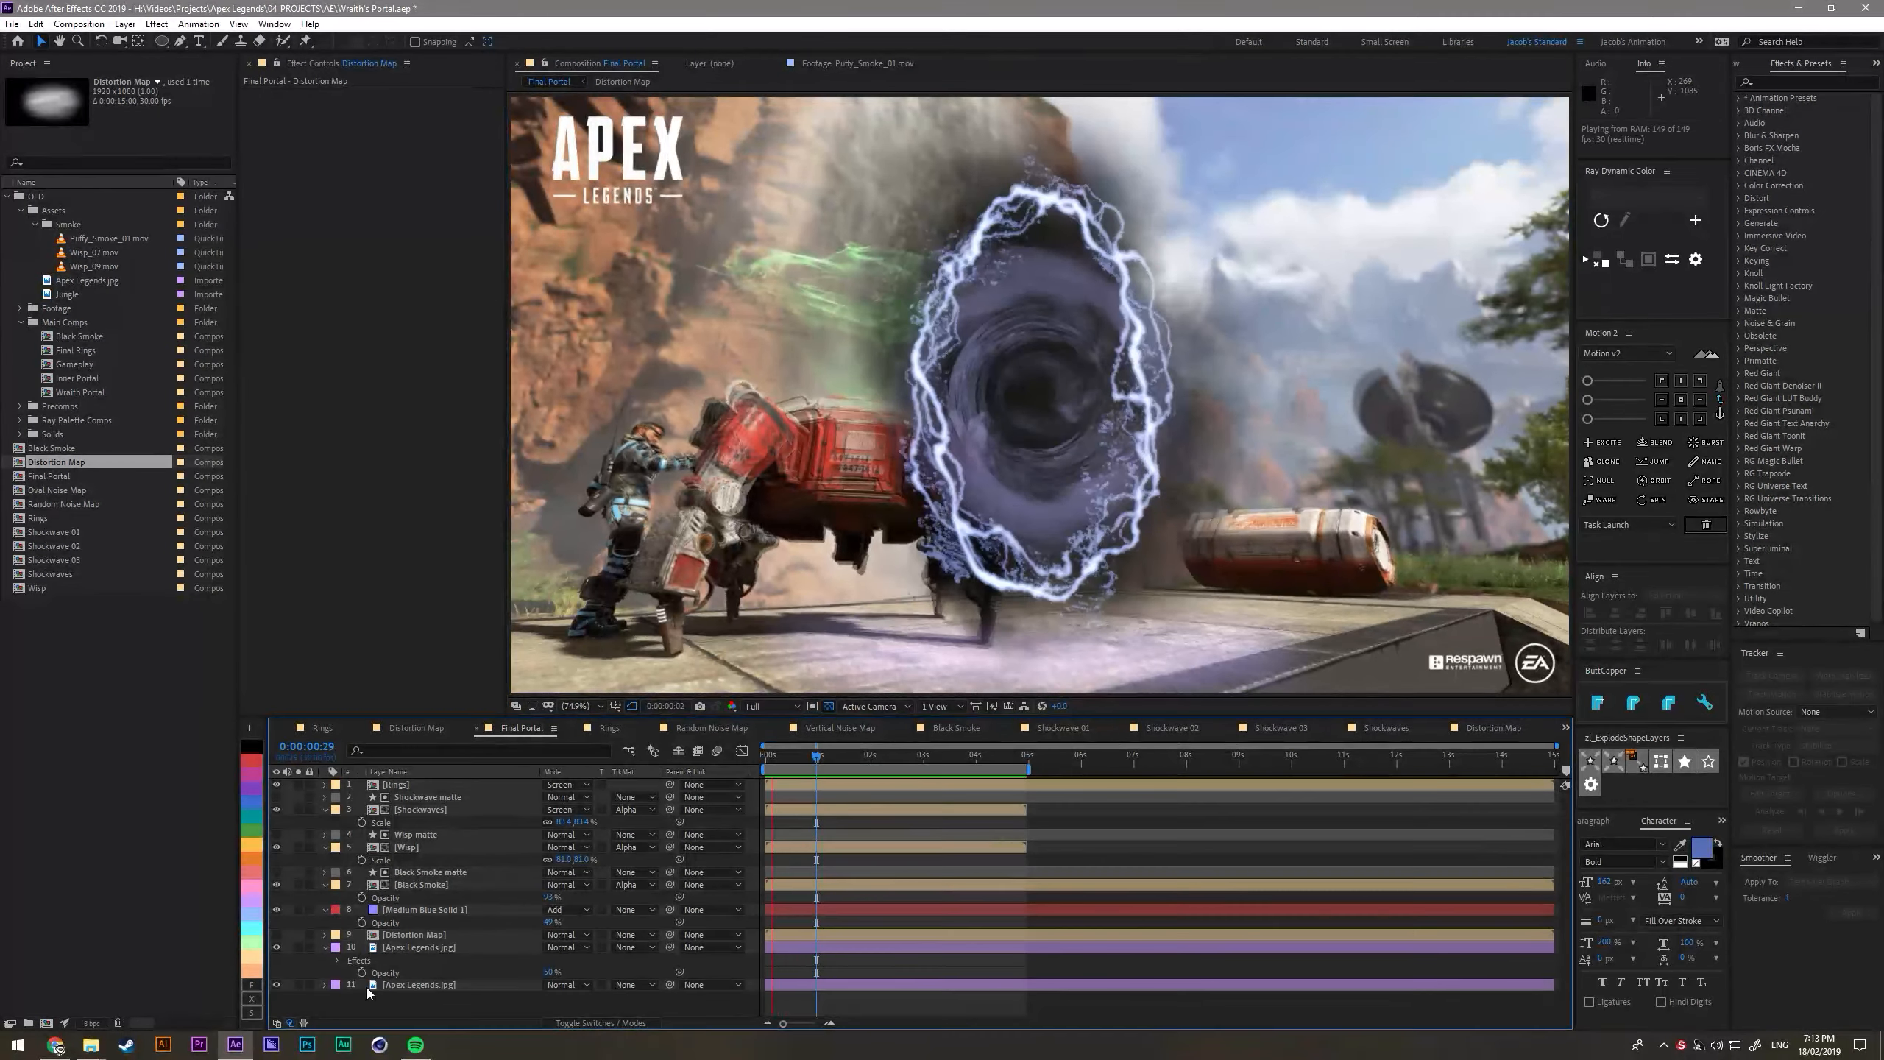